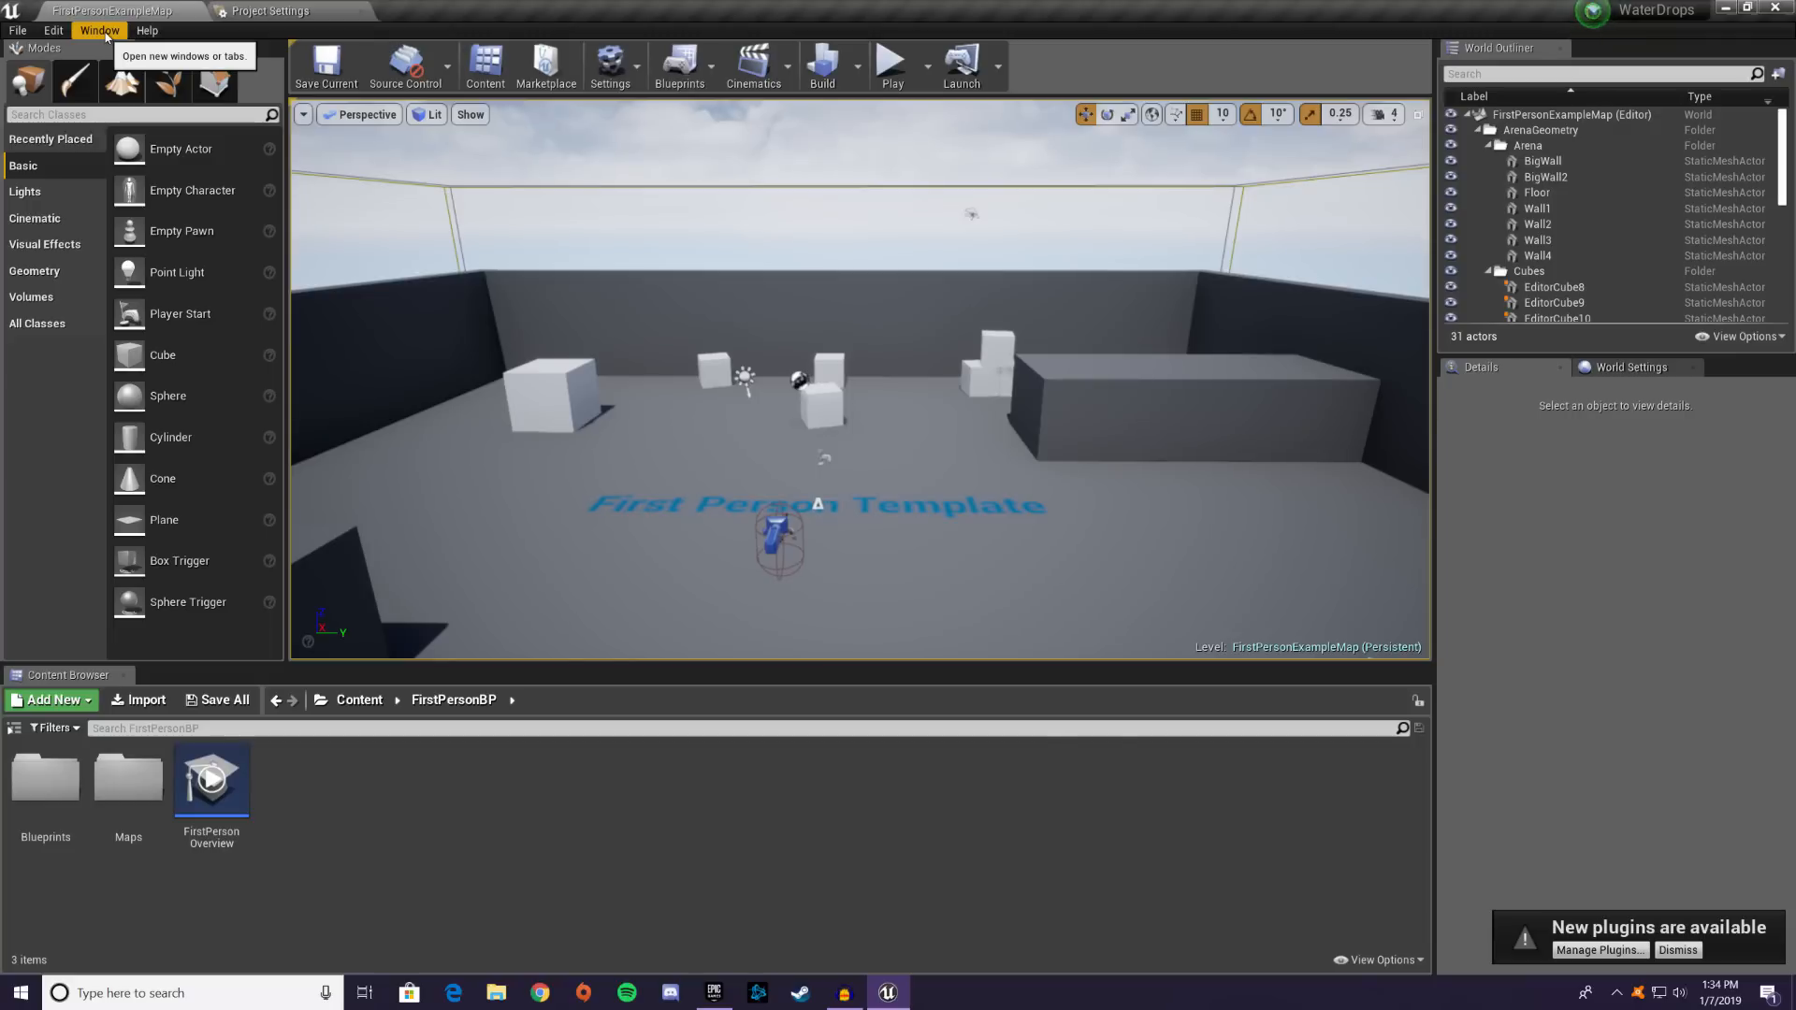
- Enable the built-in Niagara plugin from the FX category and restart the editor to apply it
click(58, 31)
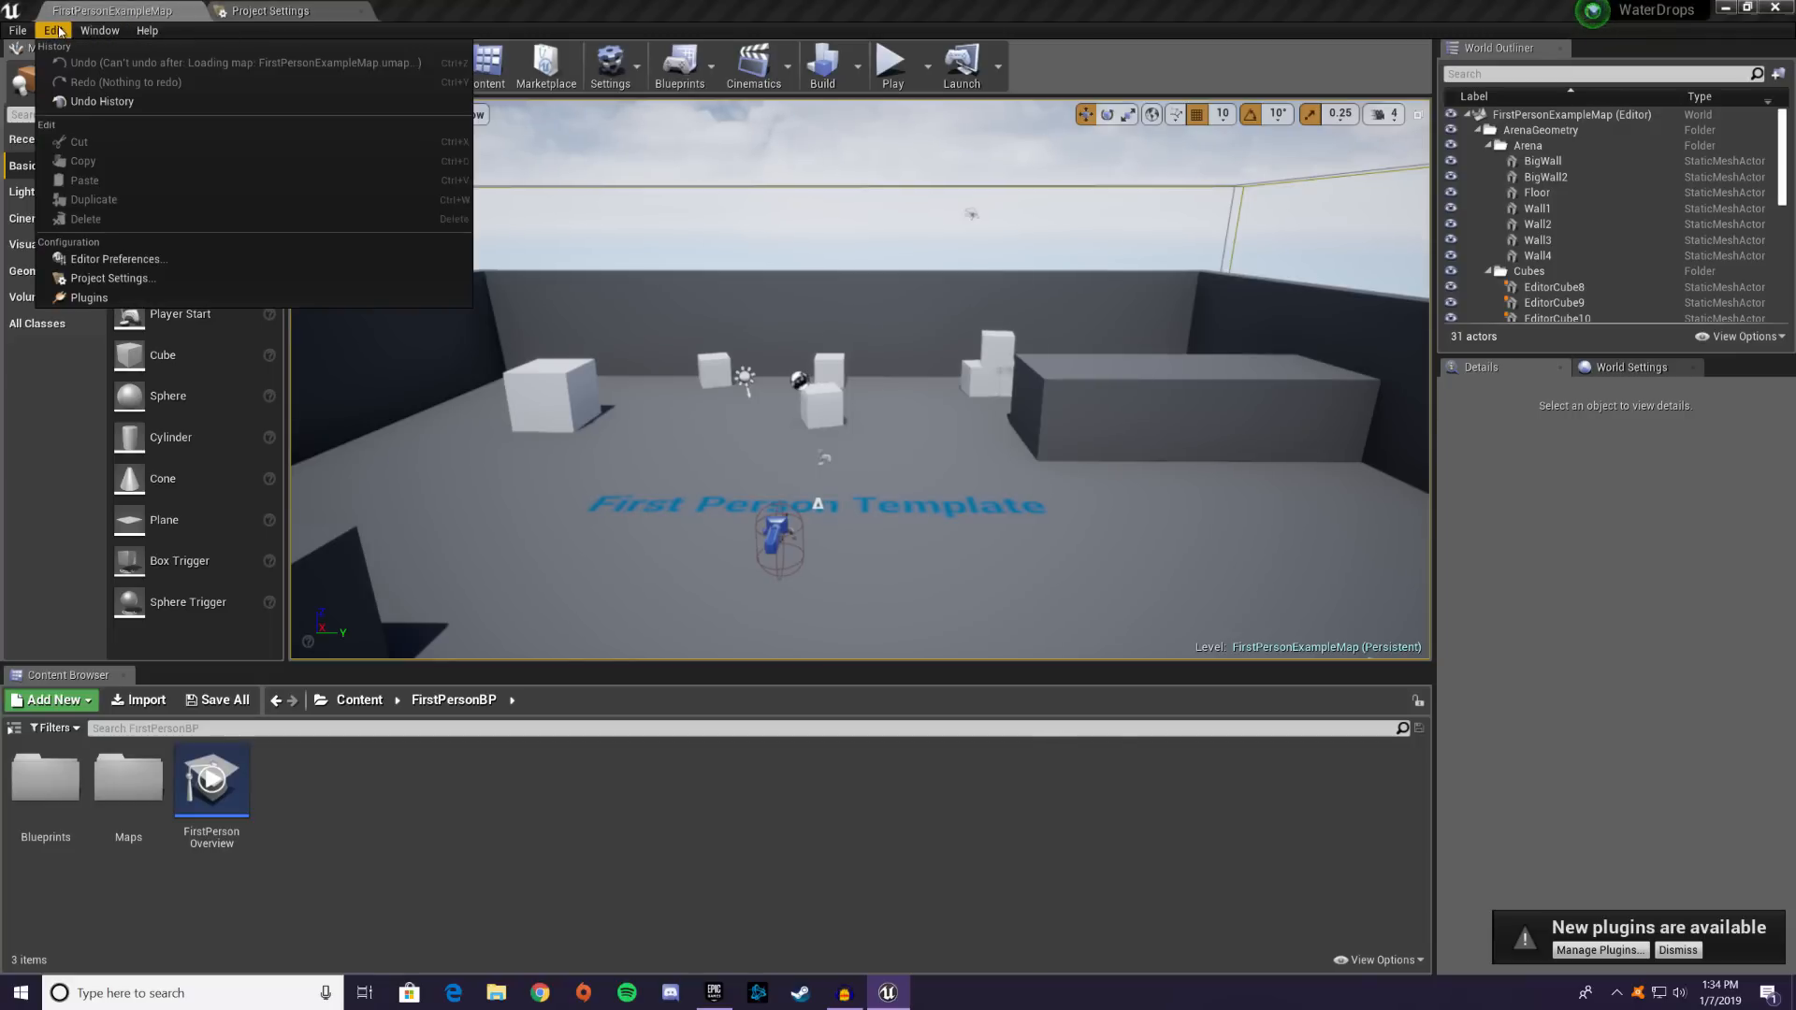
click(89, 298)
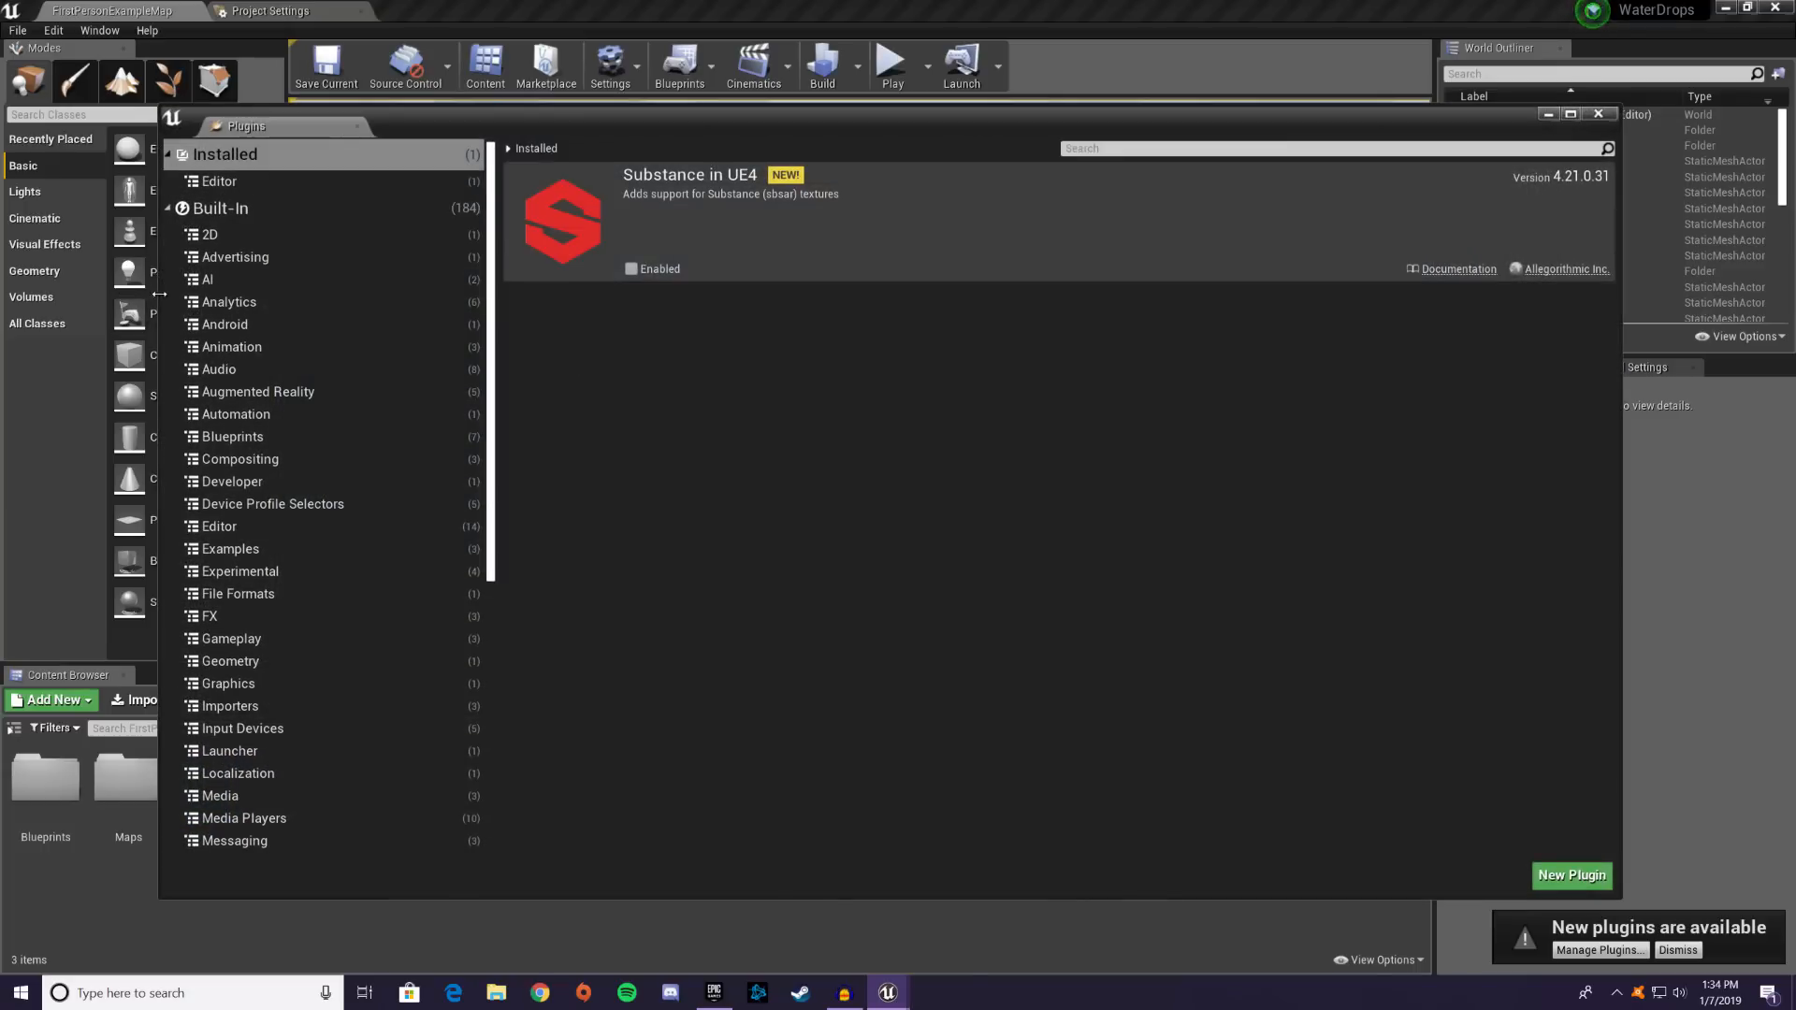
scroll(335, 305, down, 1)
click(239, 590)
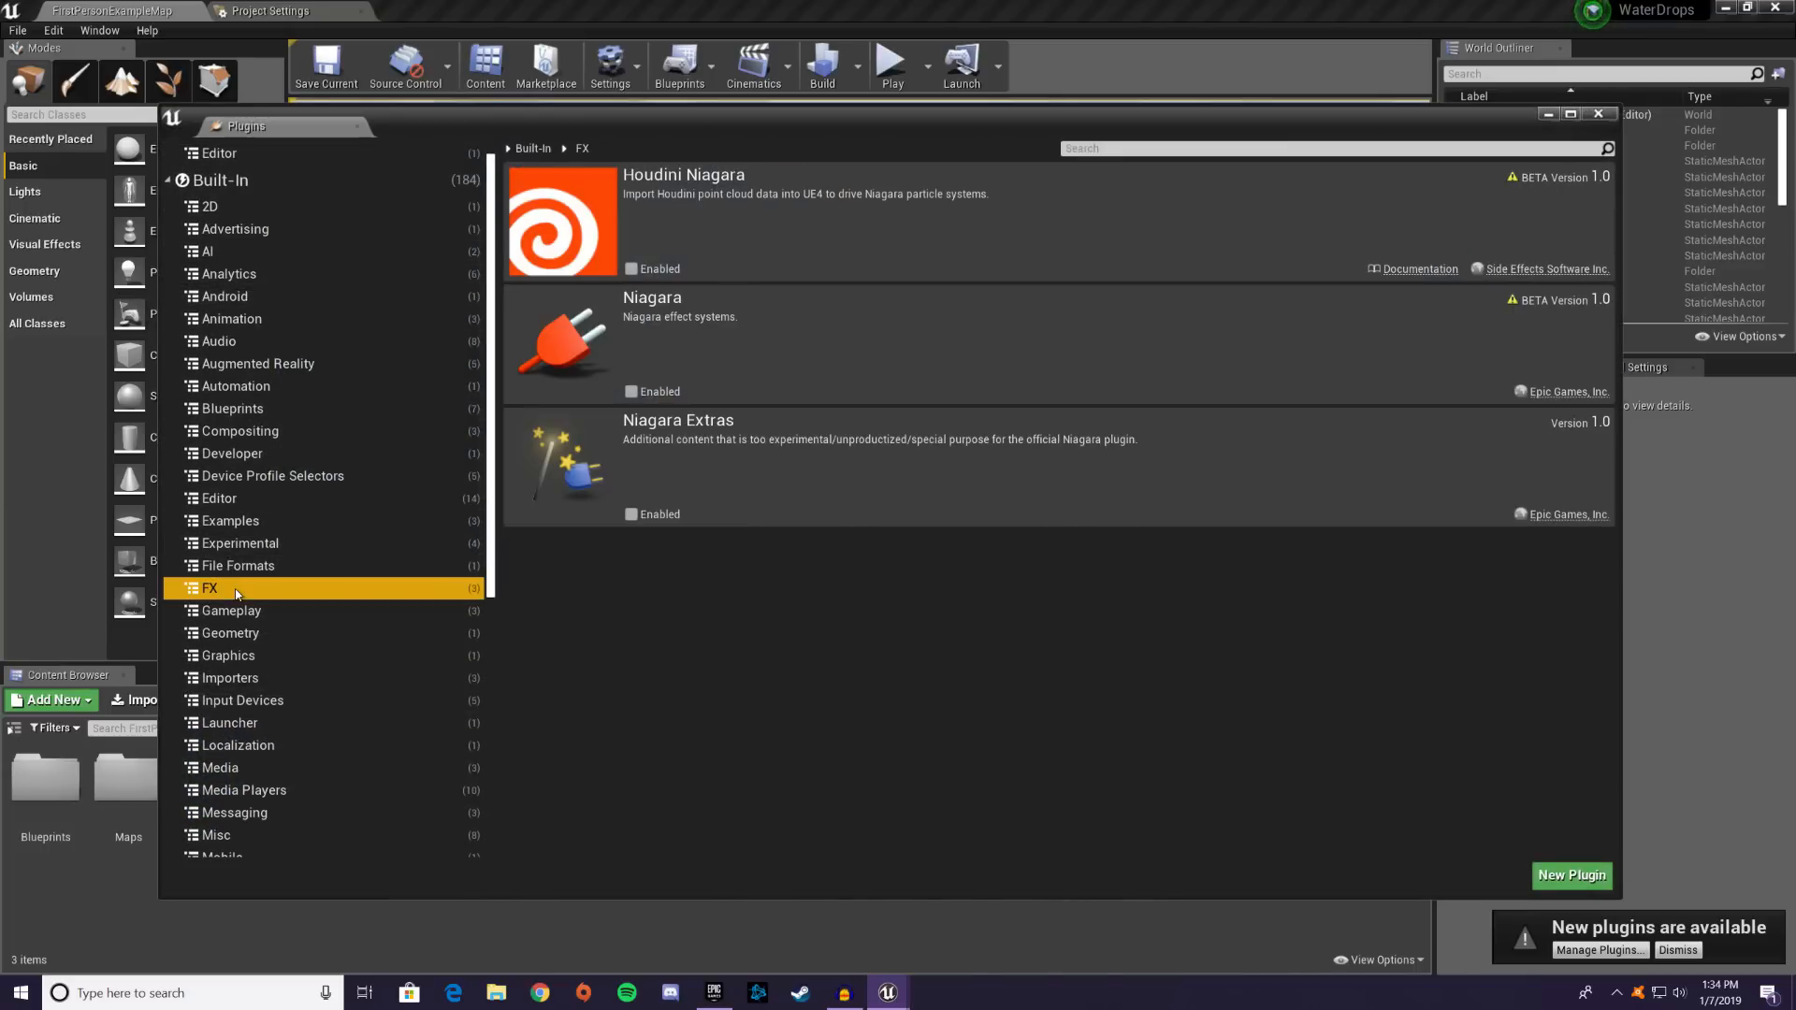
click(630, 391)
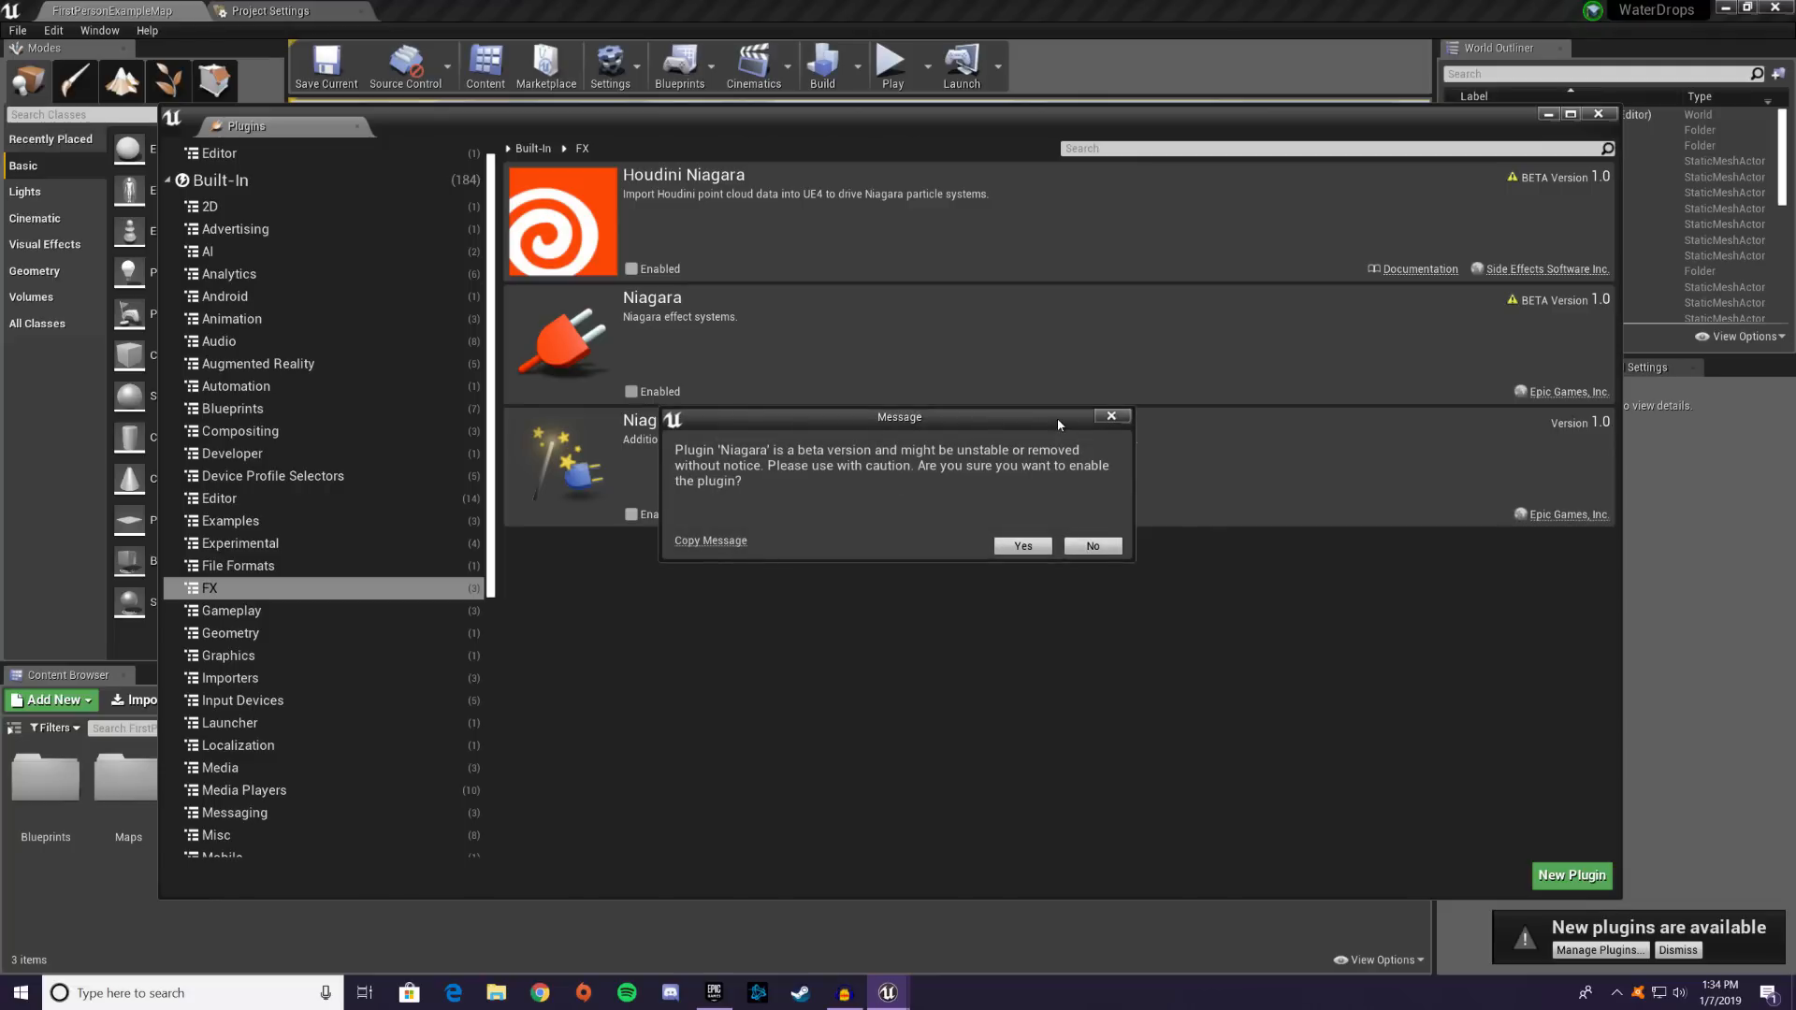
click(1038, 549)
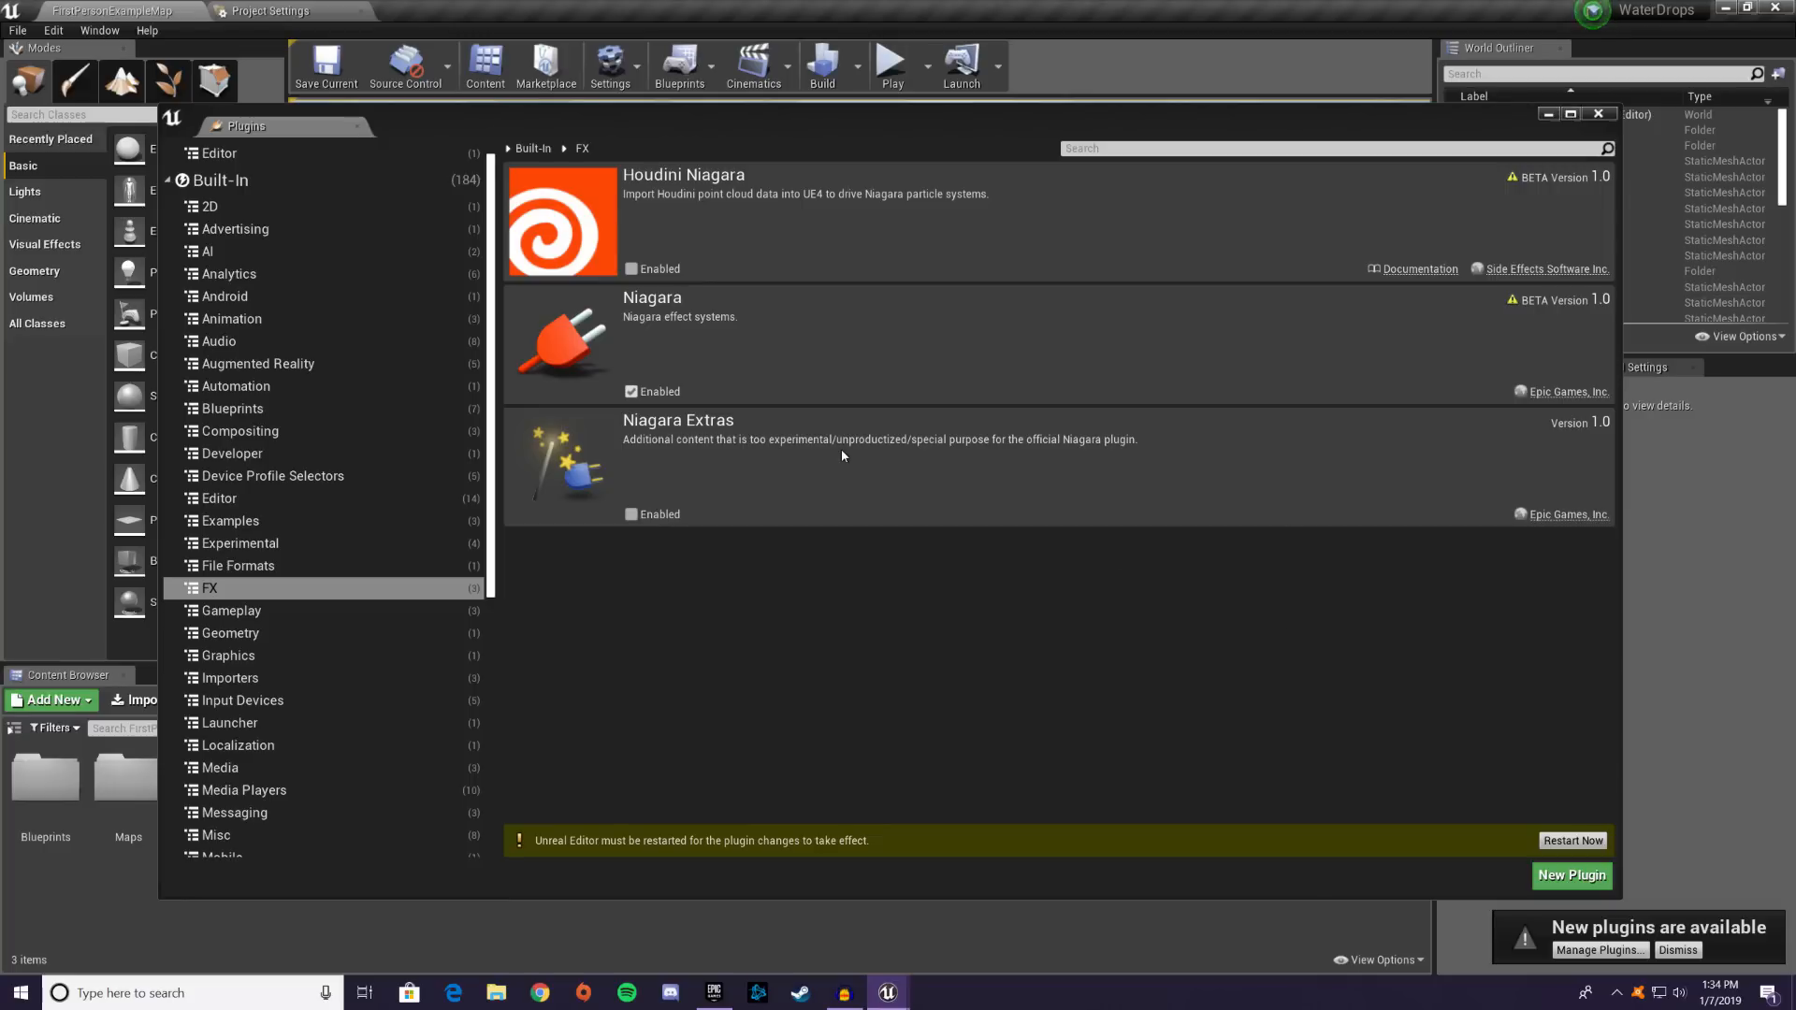
click(1574, 841)
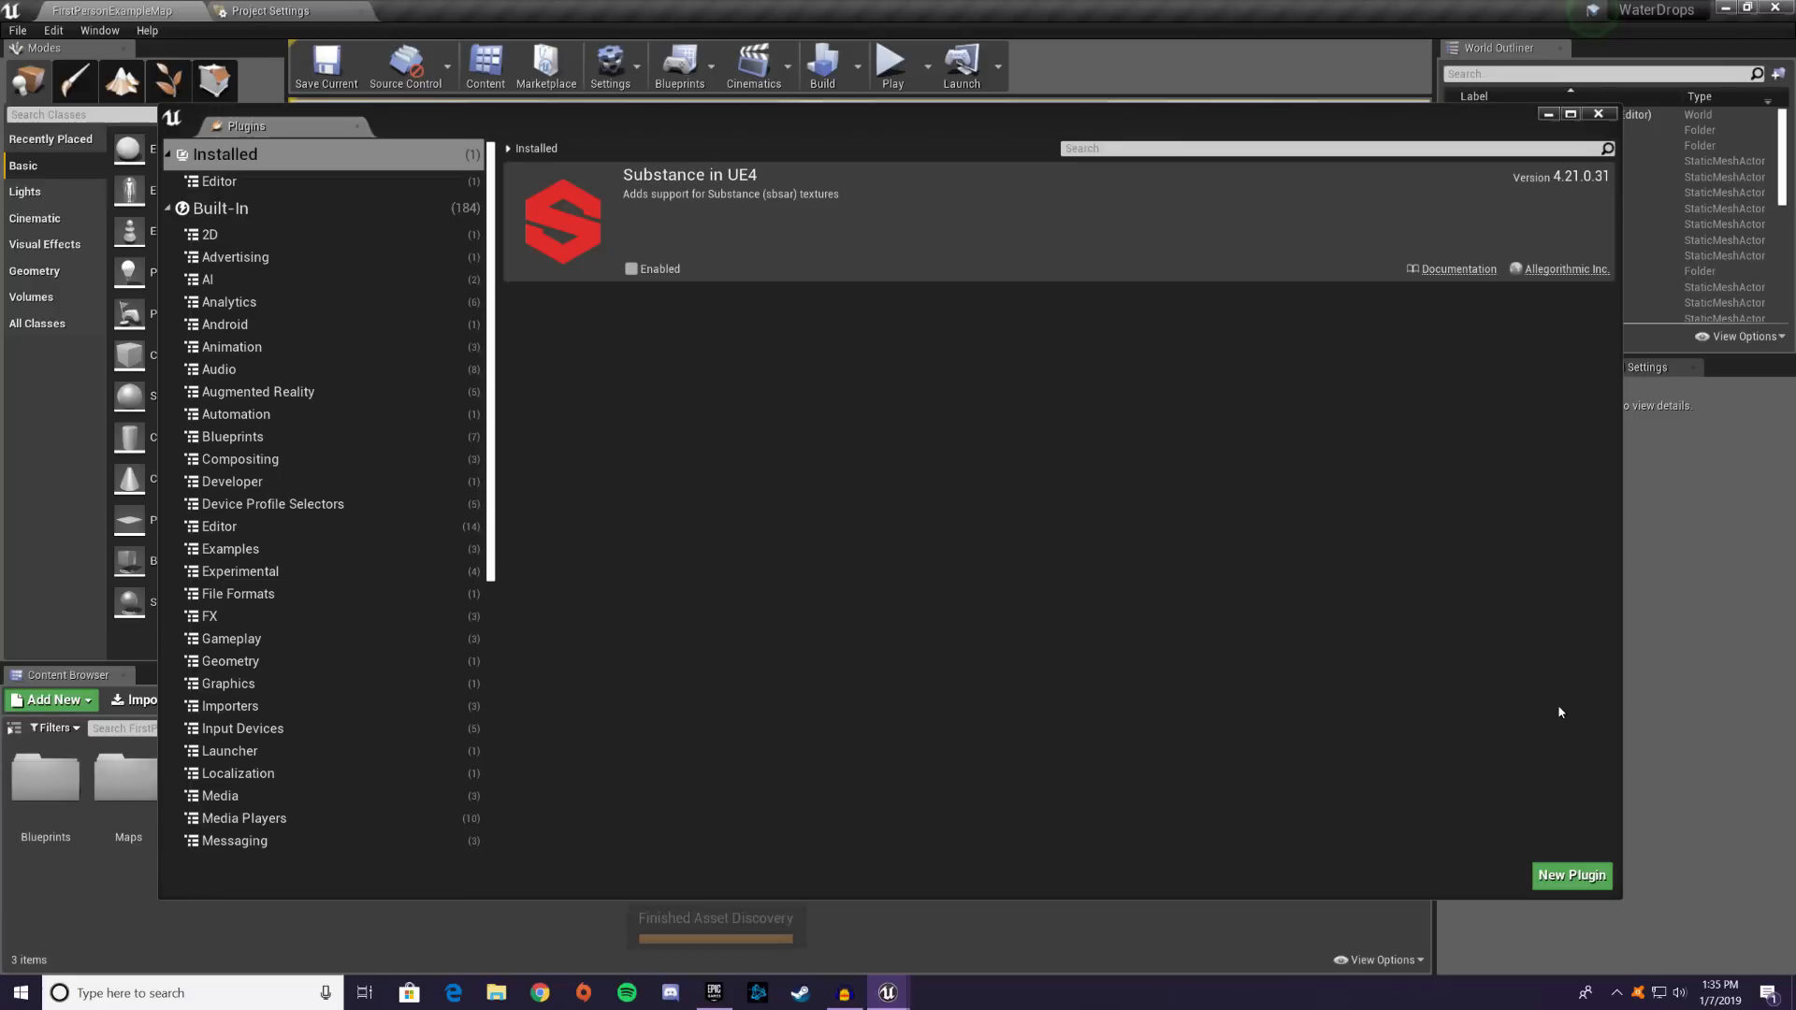
click(1596, 115)
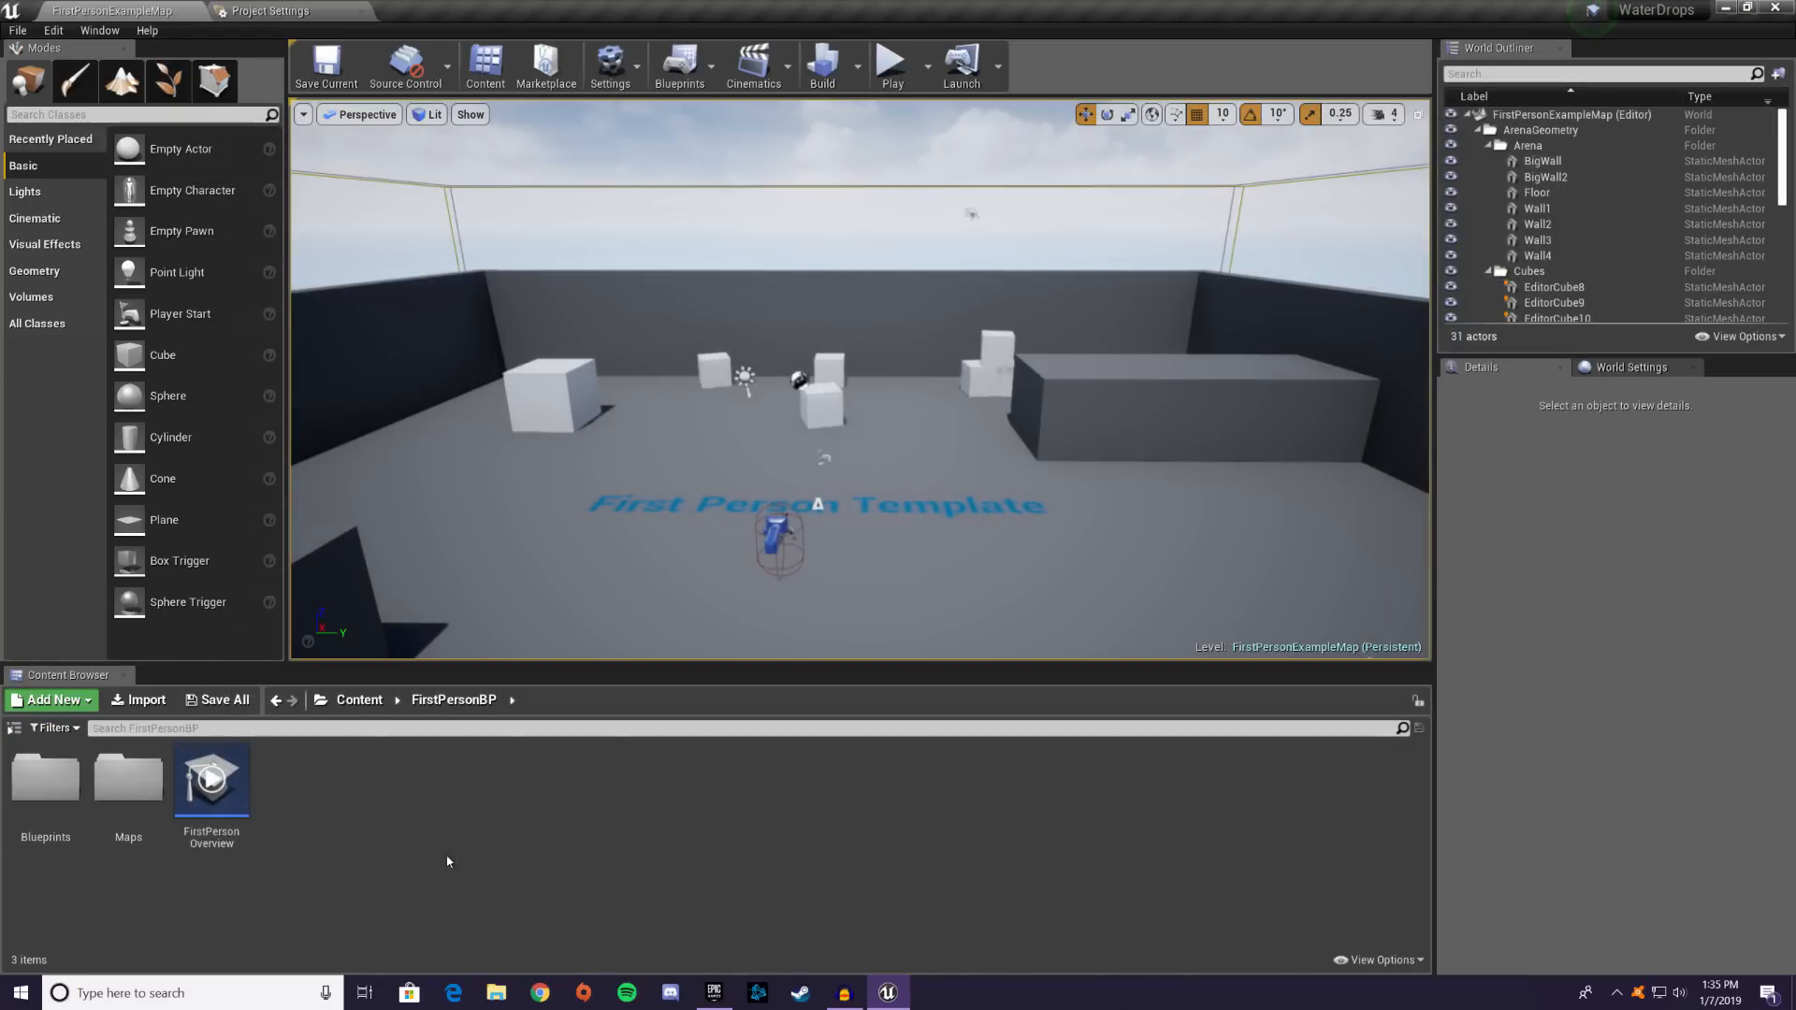
- Show the folder tree and create a folder named ParticleSystems under Content
click(11, 730)
click(43, 753)
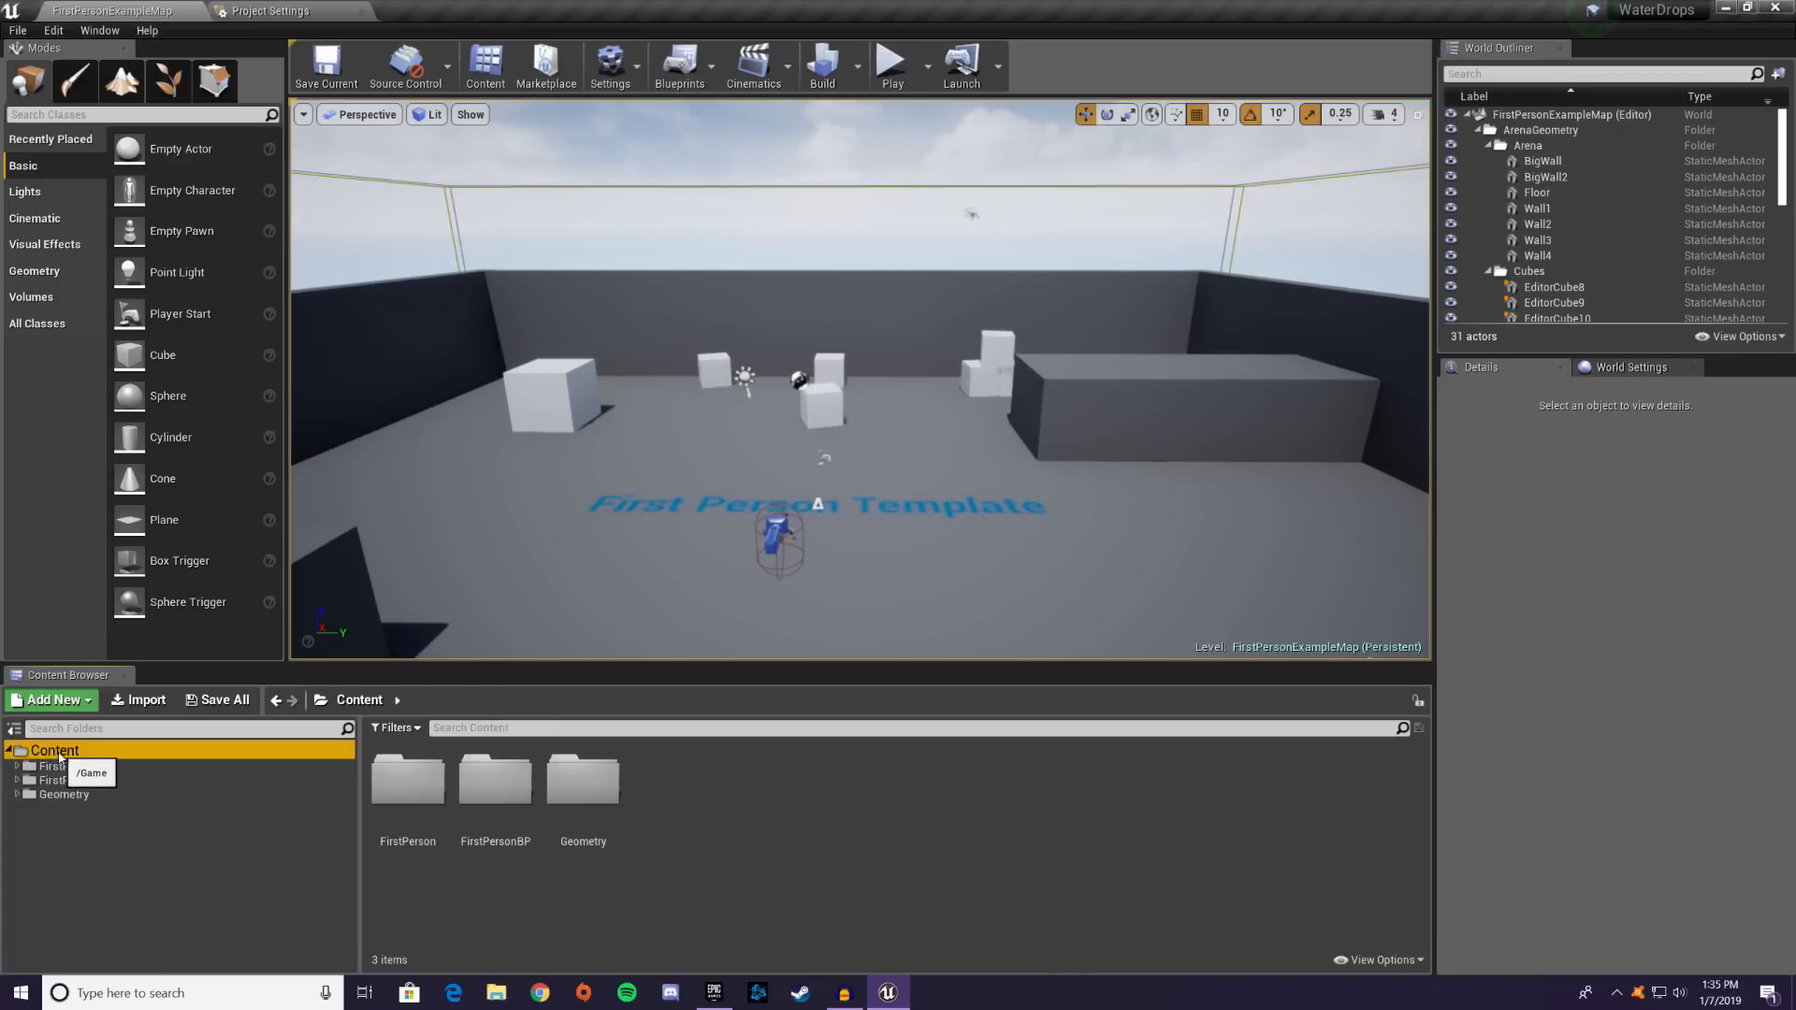
right_click(59, 754)
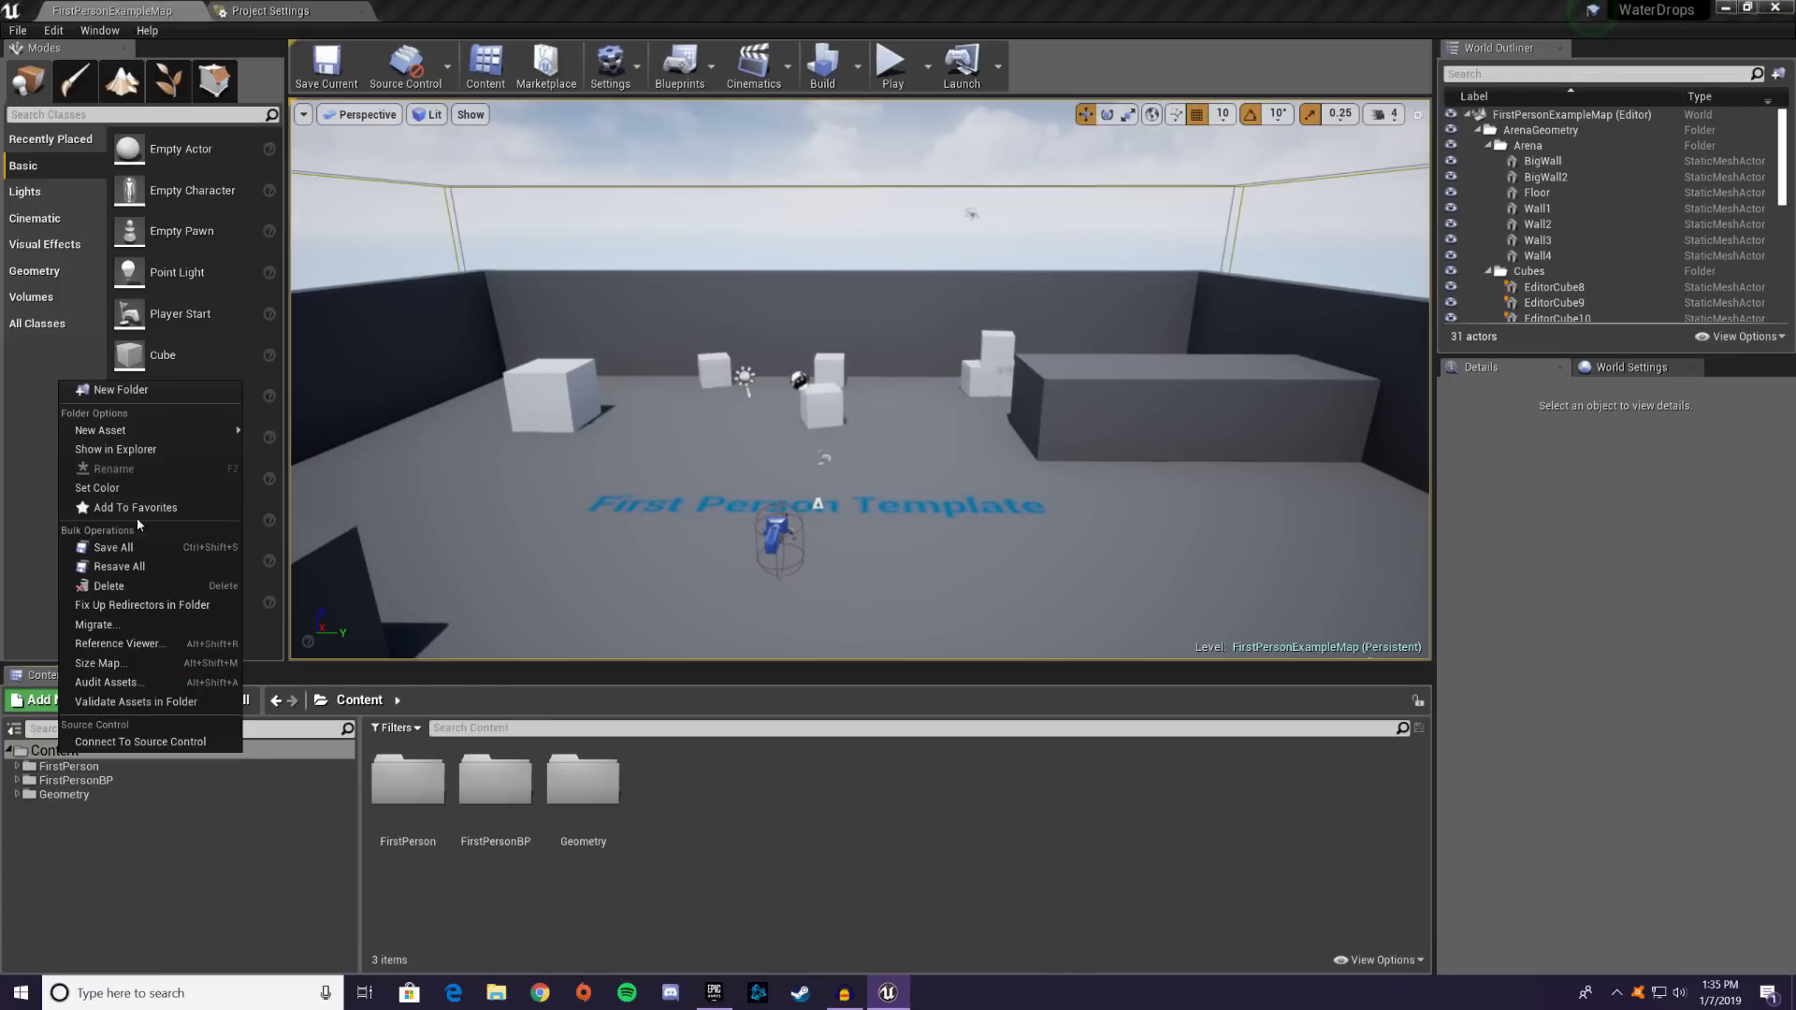
click(120, 389)
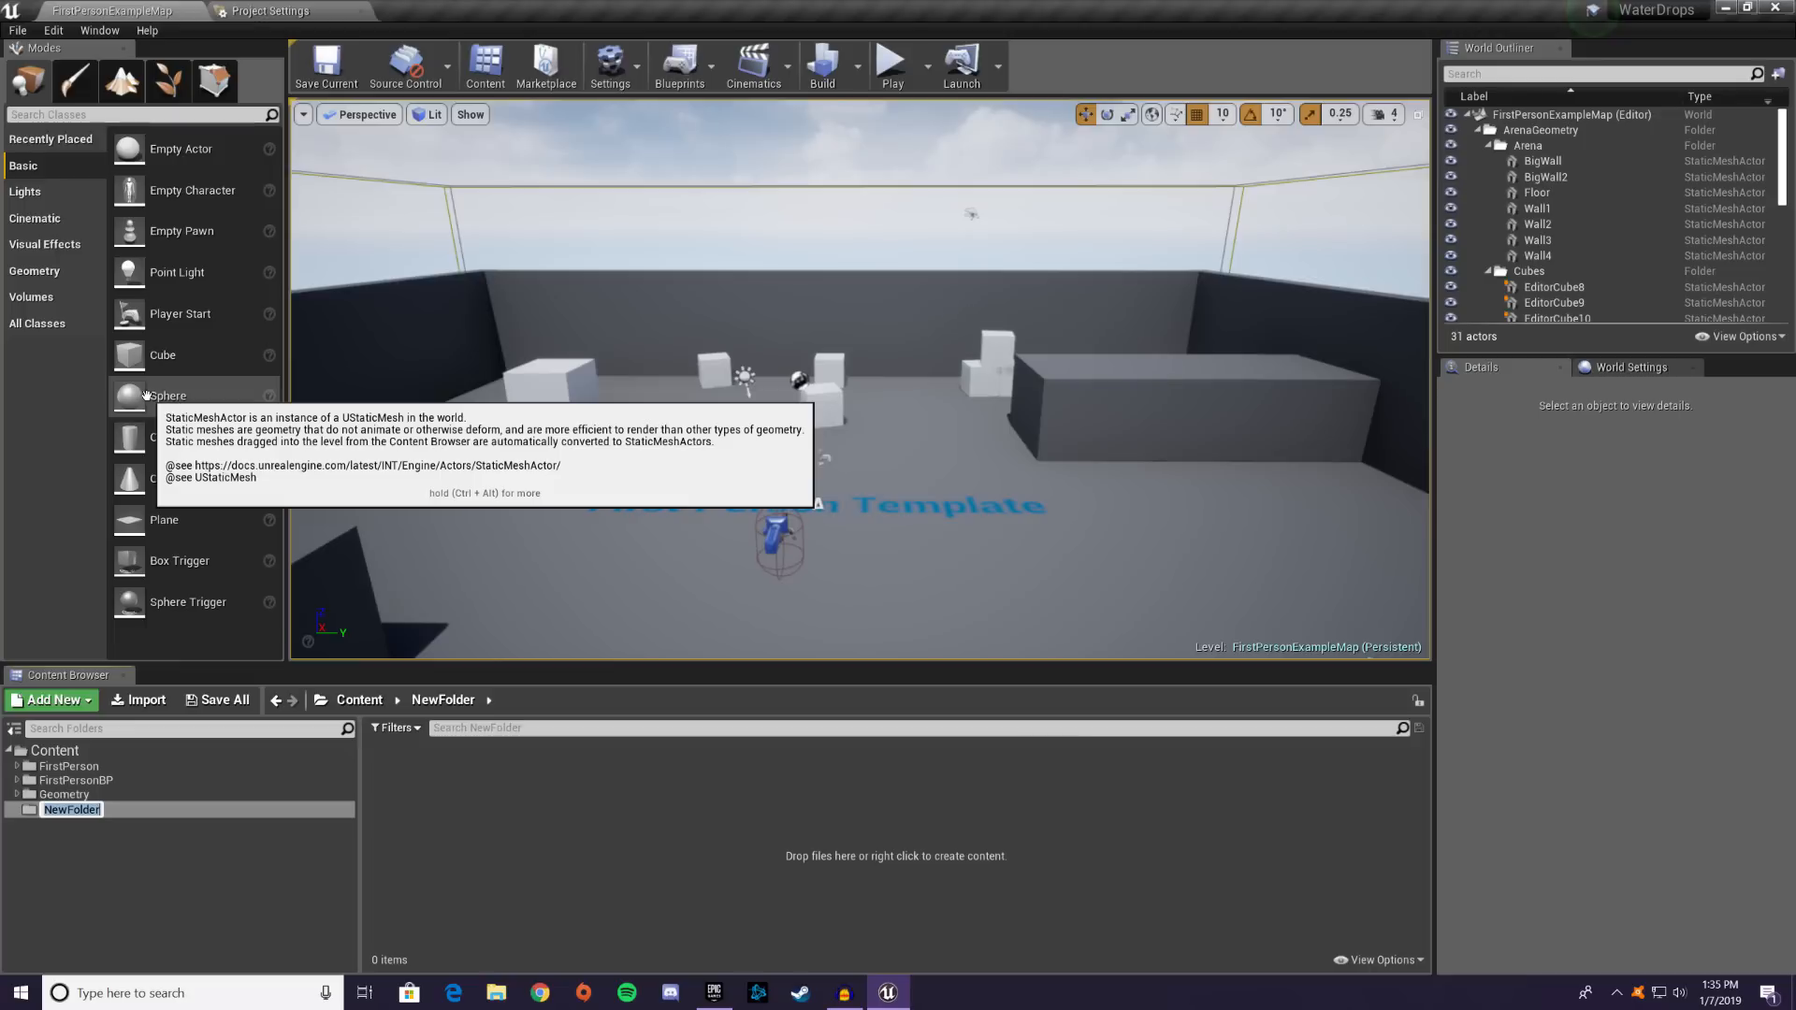
text(Pat)
text(ticleSyste)
text(ms)
key(Return)
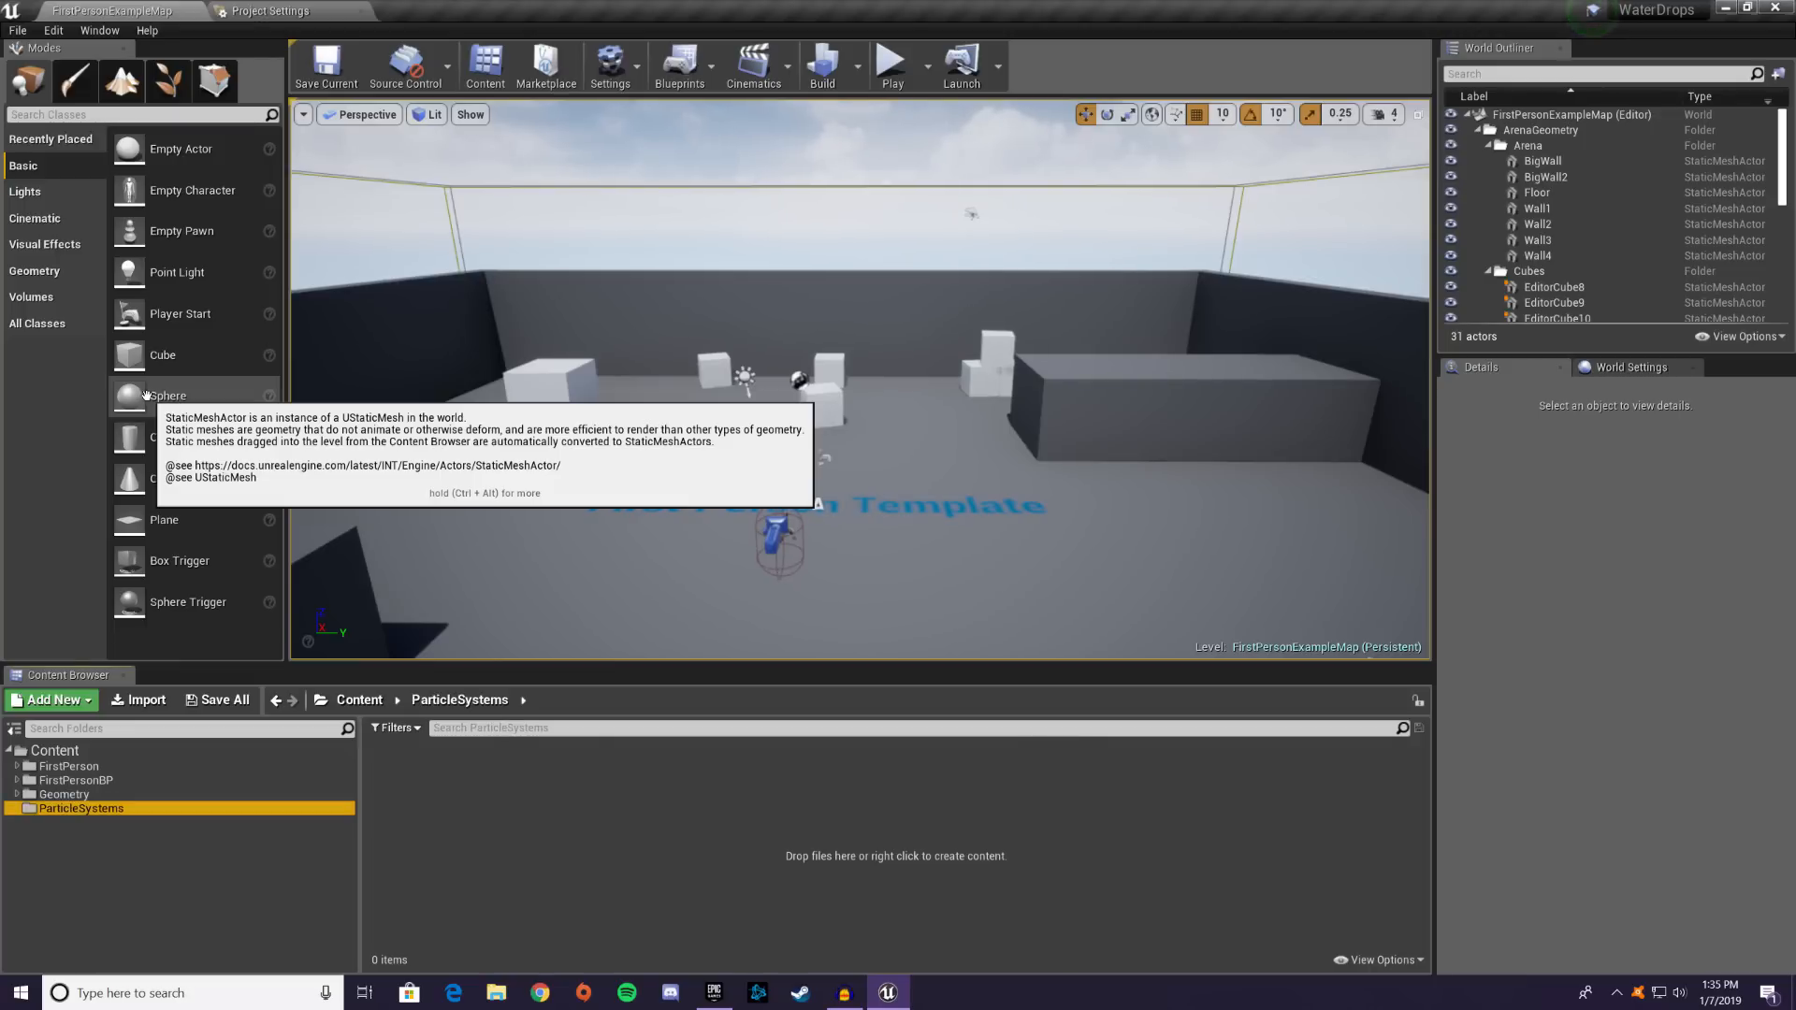
- Create a subfolder named WaterDrops inside the ParticleSystems folder
right_click(121, 810)
right_click(563, 762)
click(477, 817)
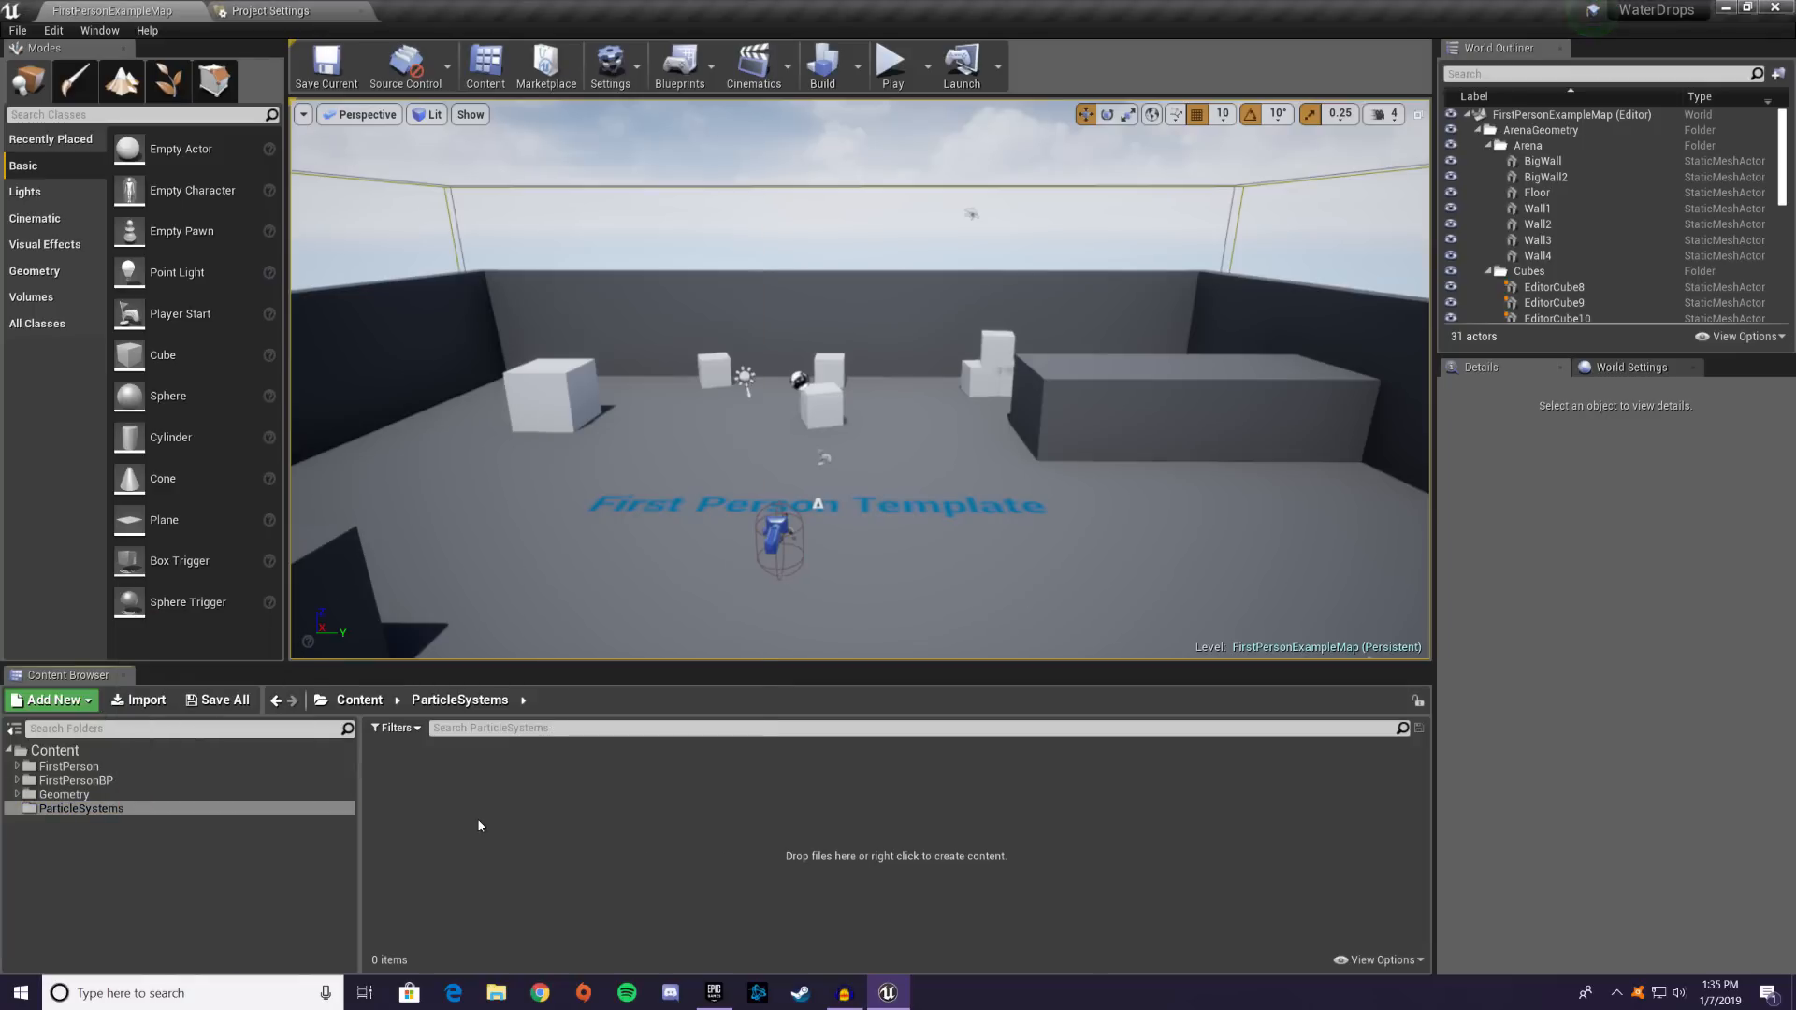
right_click(478, 818)
click(552, 307)
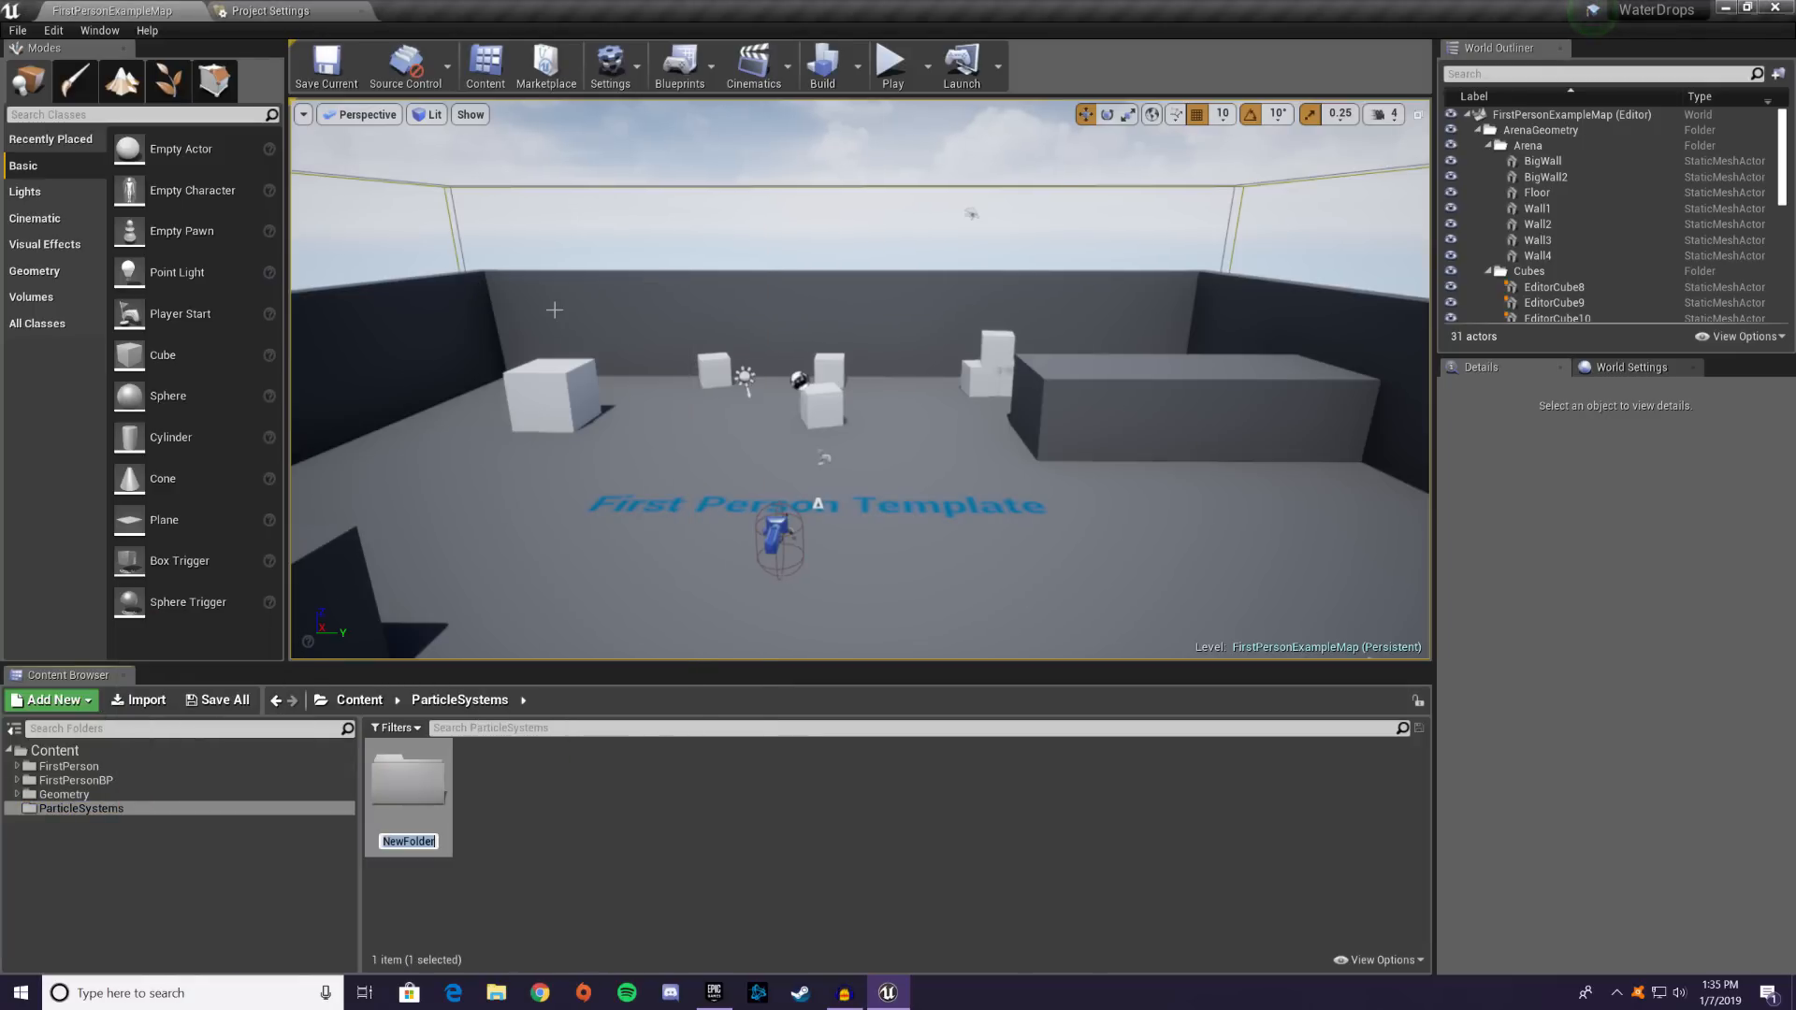
text(WaterDrops)
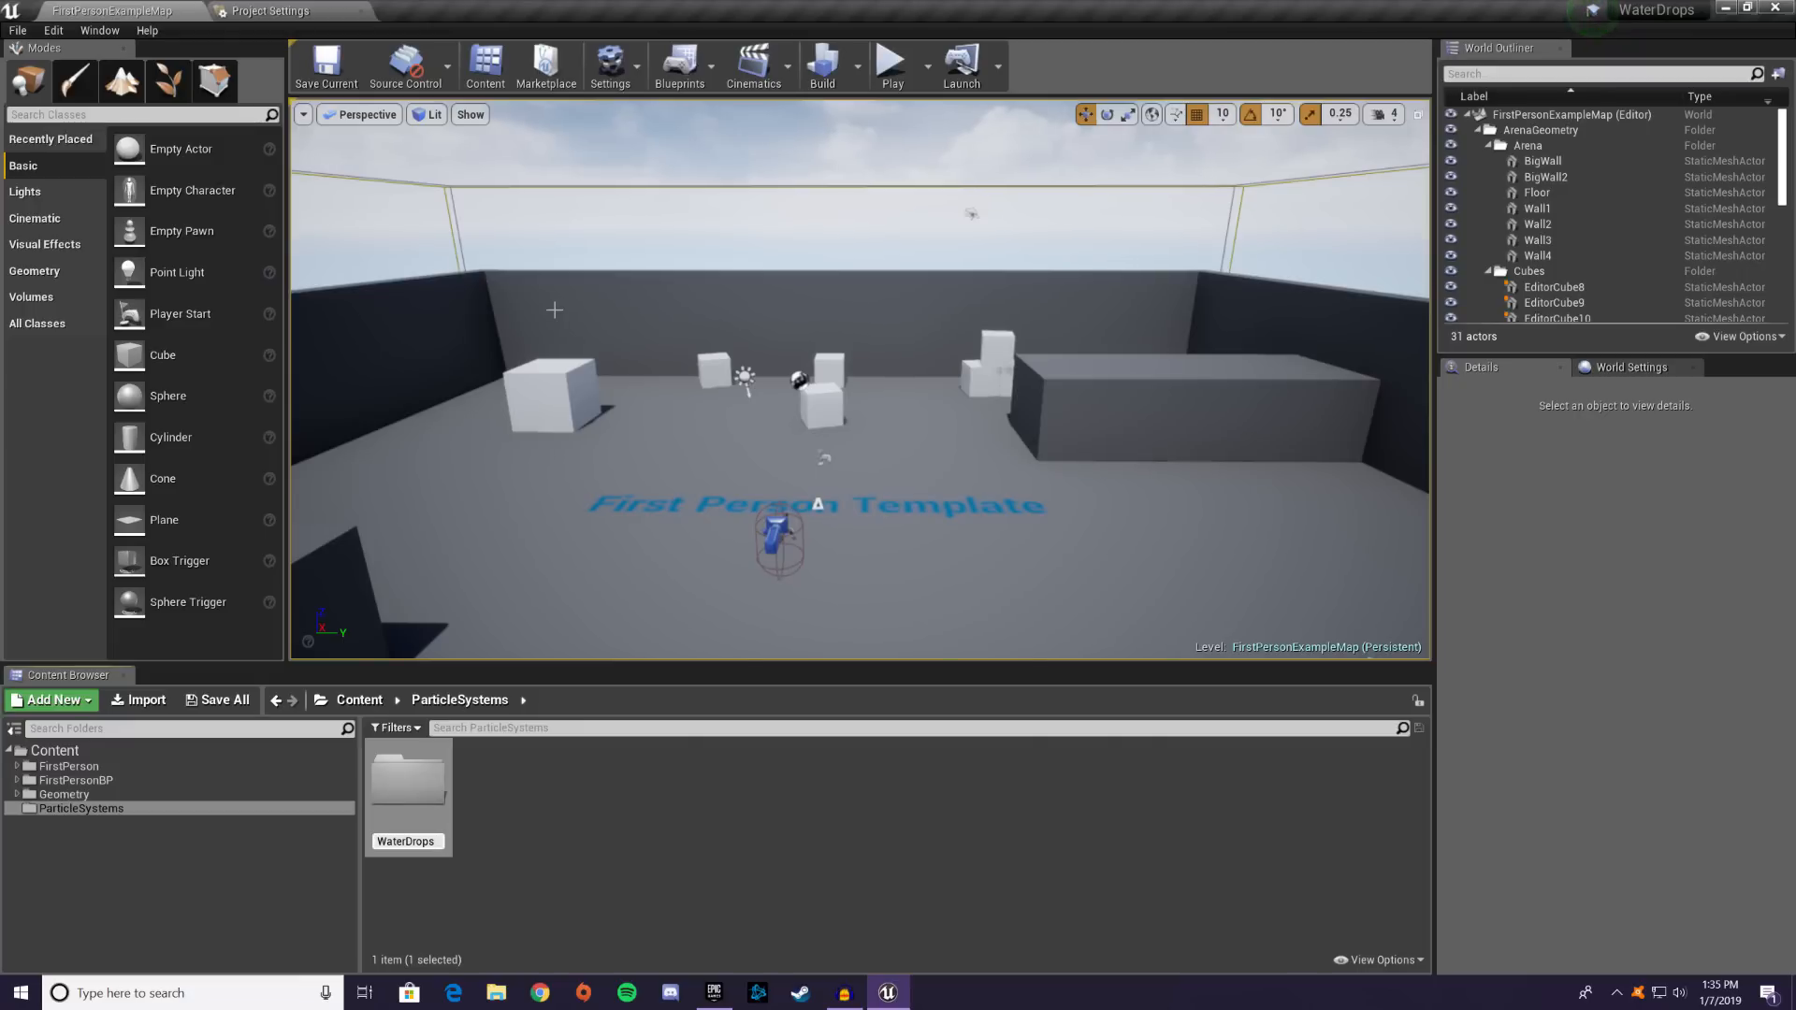
key(Return)
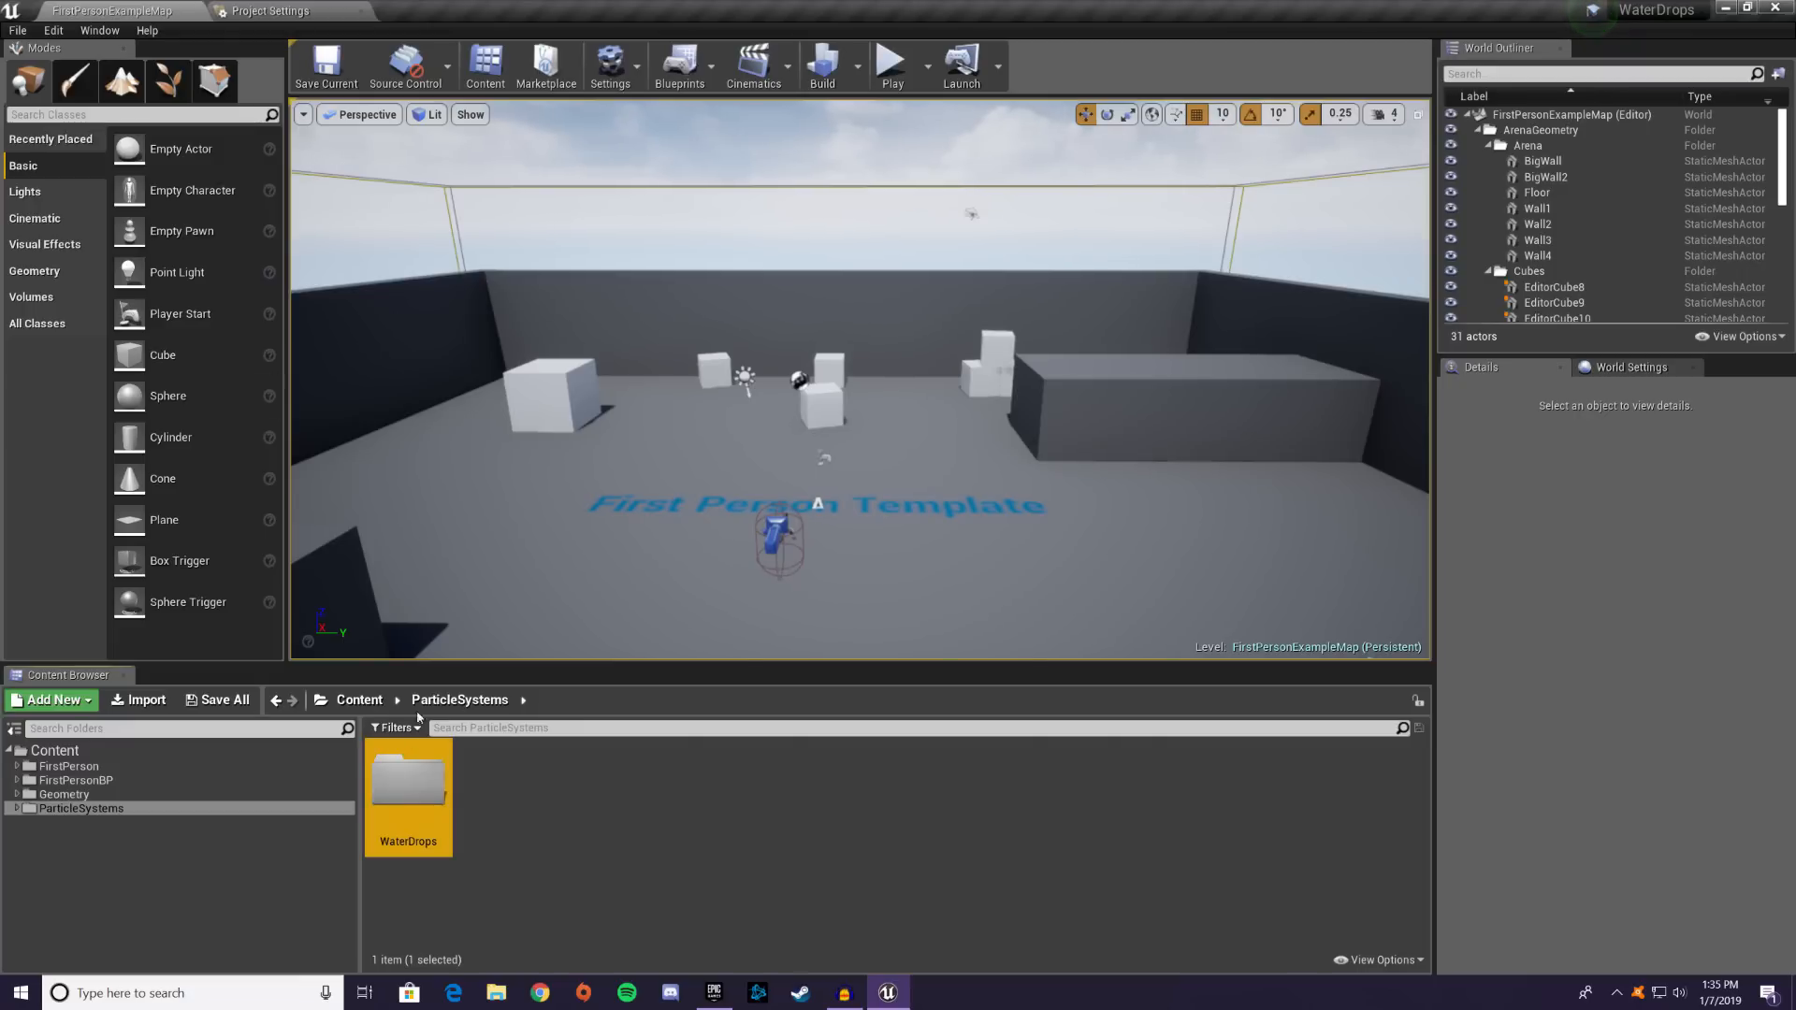
- Create a Niagara Emitter from the Fountain template in the WaterDrops folder and name it PEN_WaterDrops
double_click(409, 793)
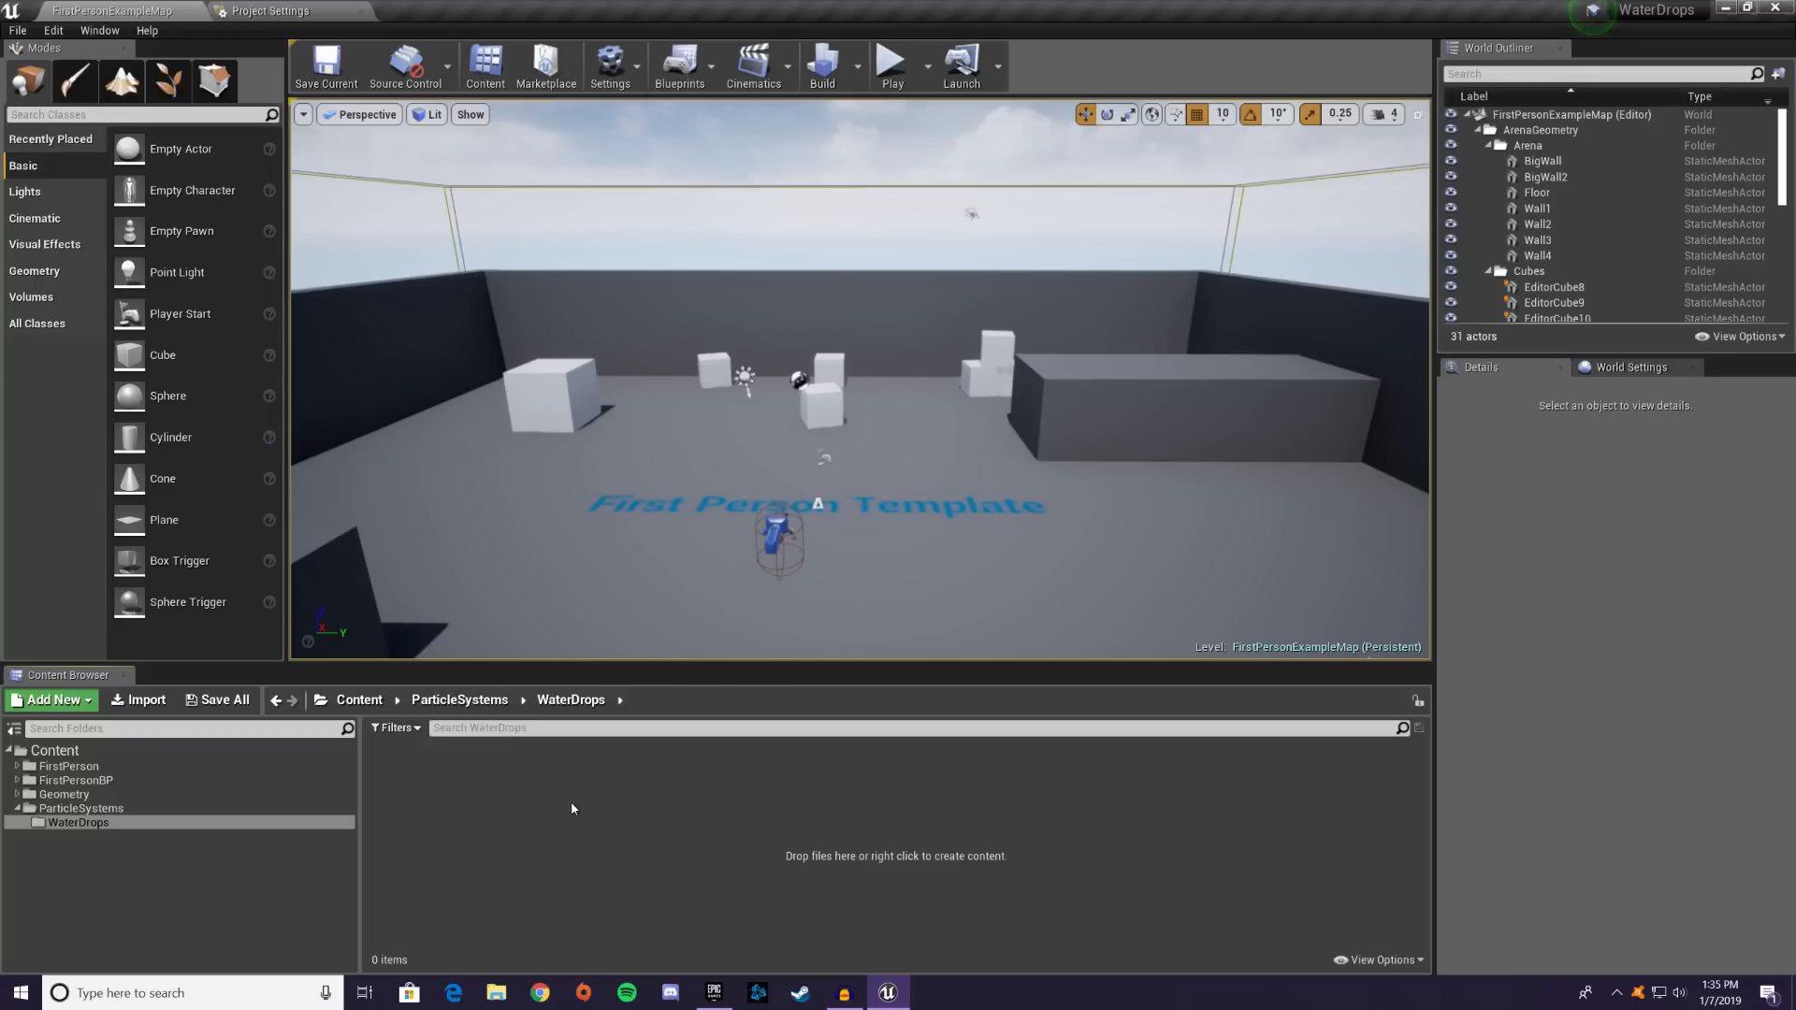
right_click(573, 809)
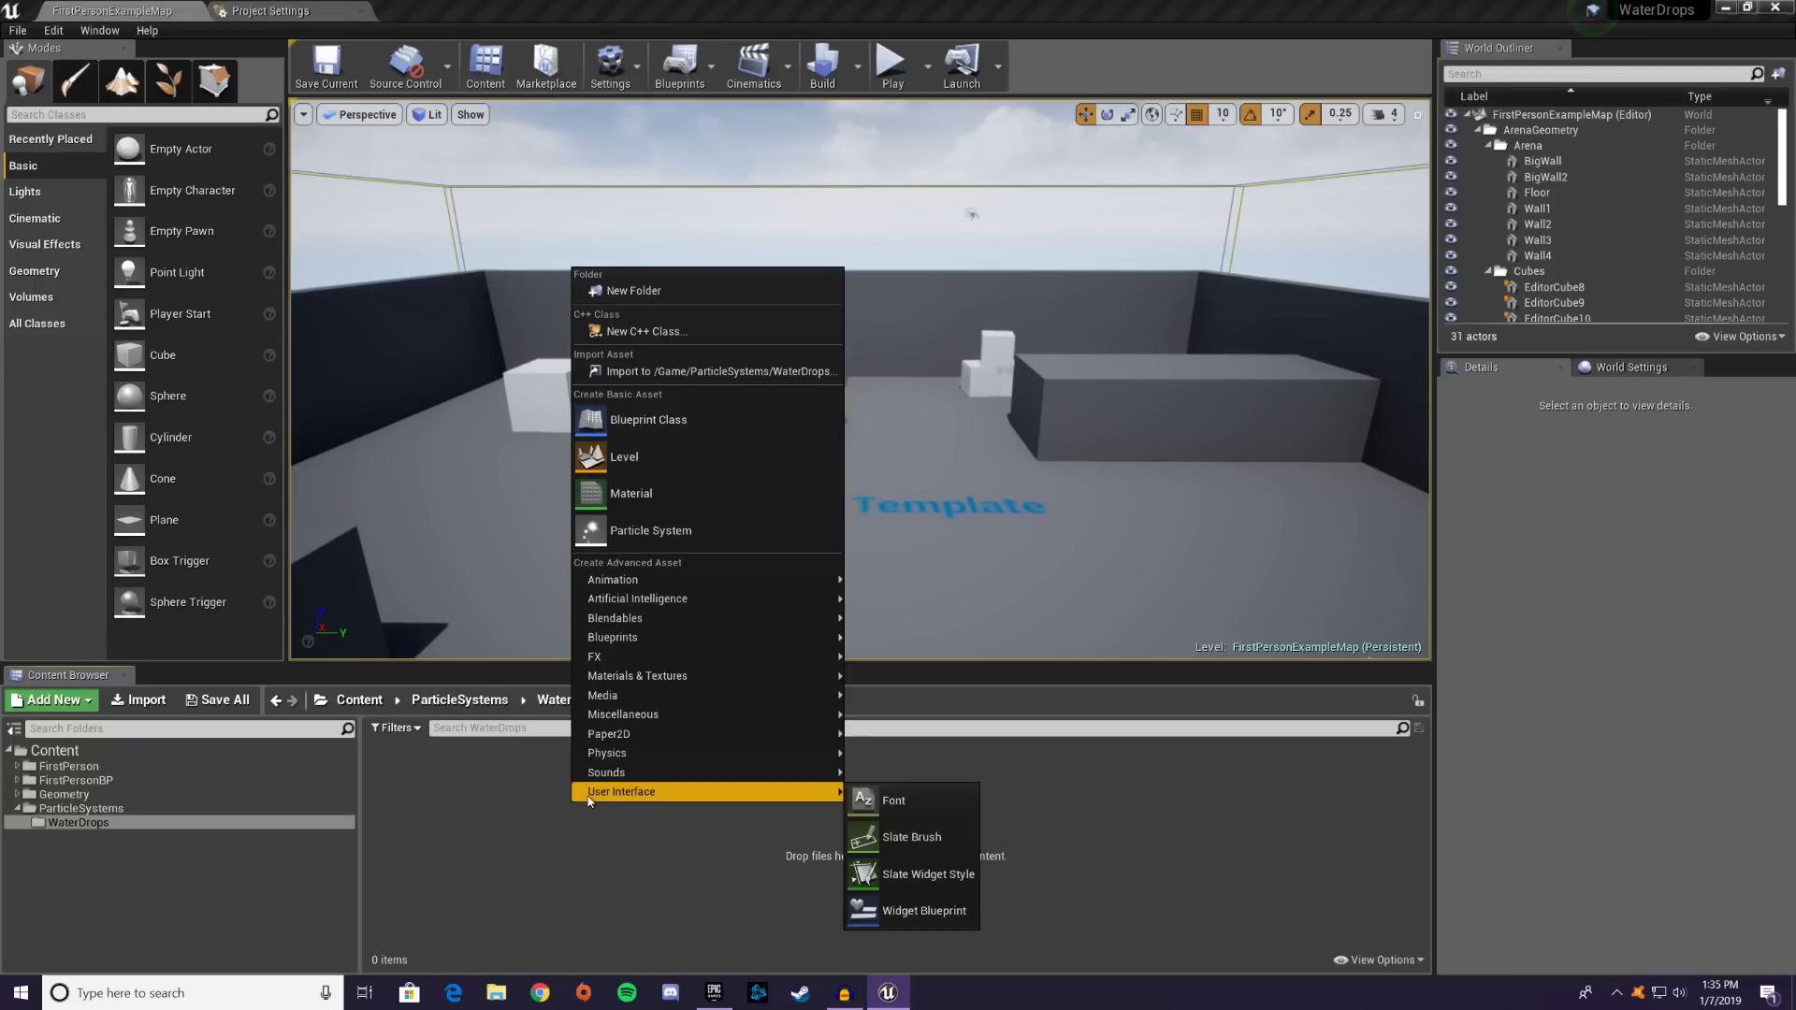
mouse_move(618, 698)
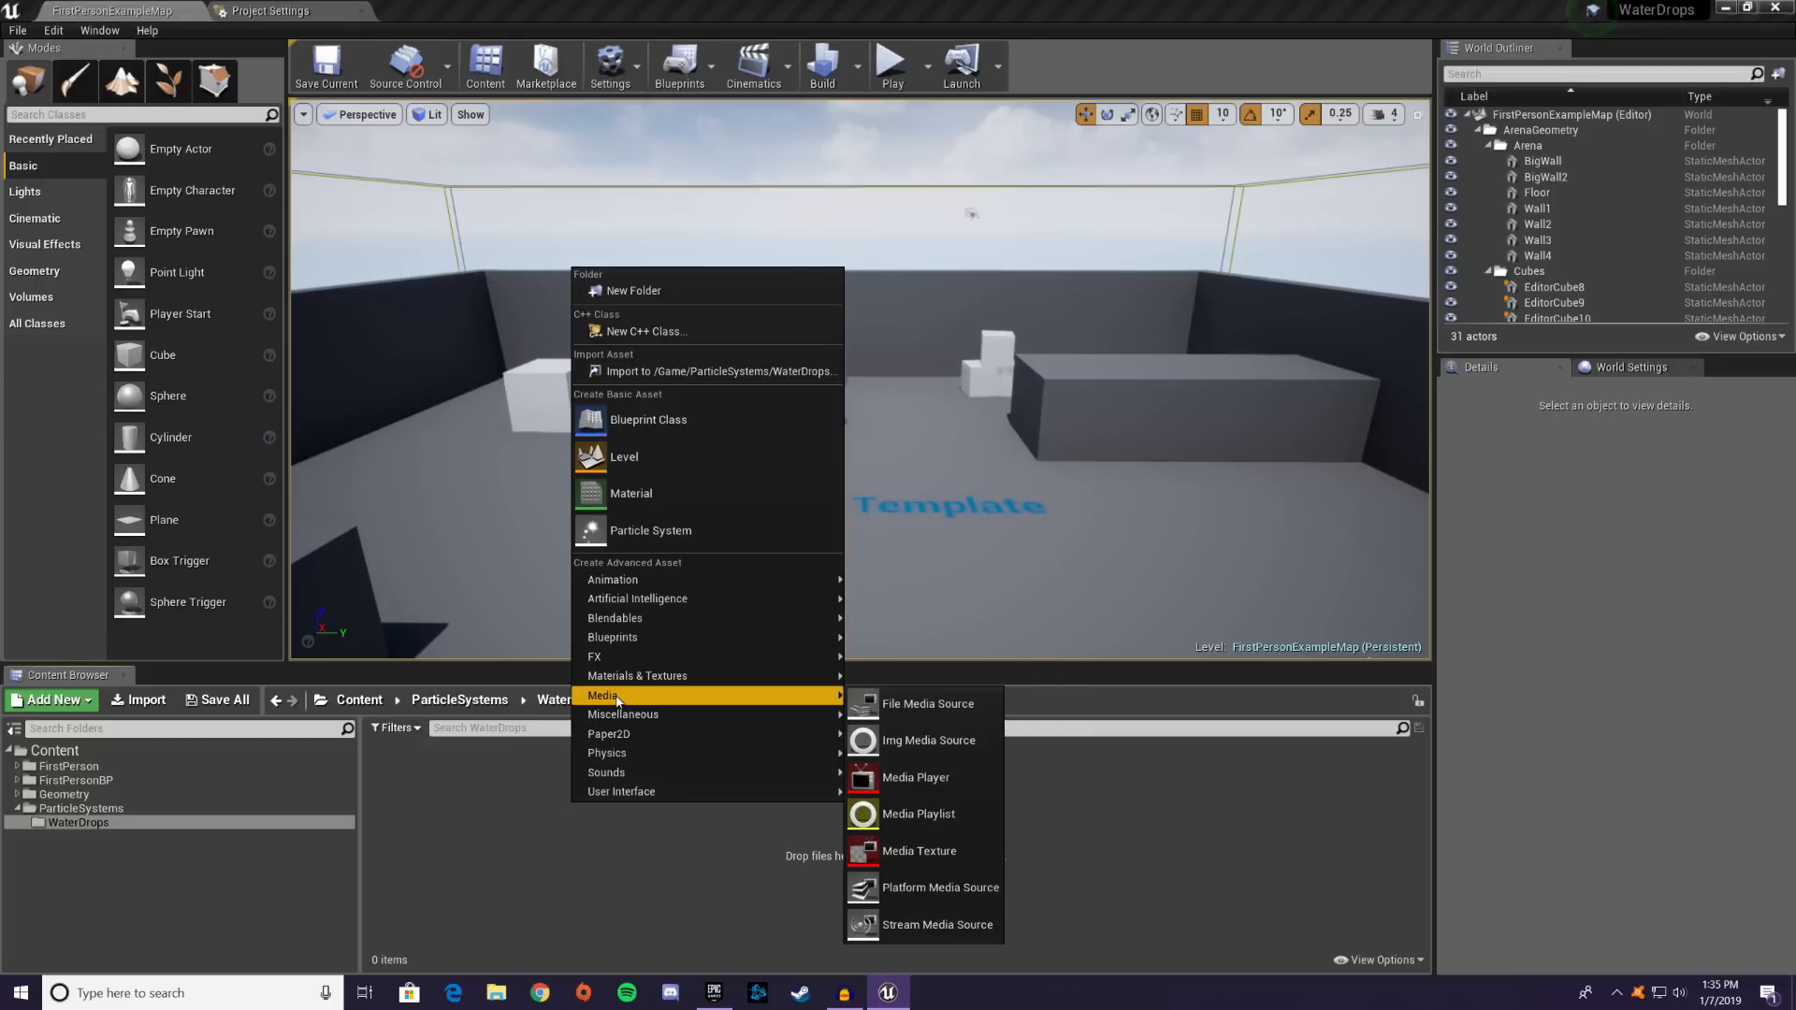
mouse_move(614, 664)
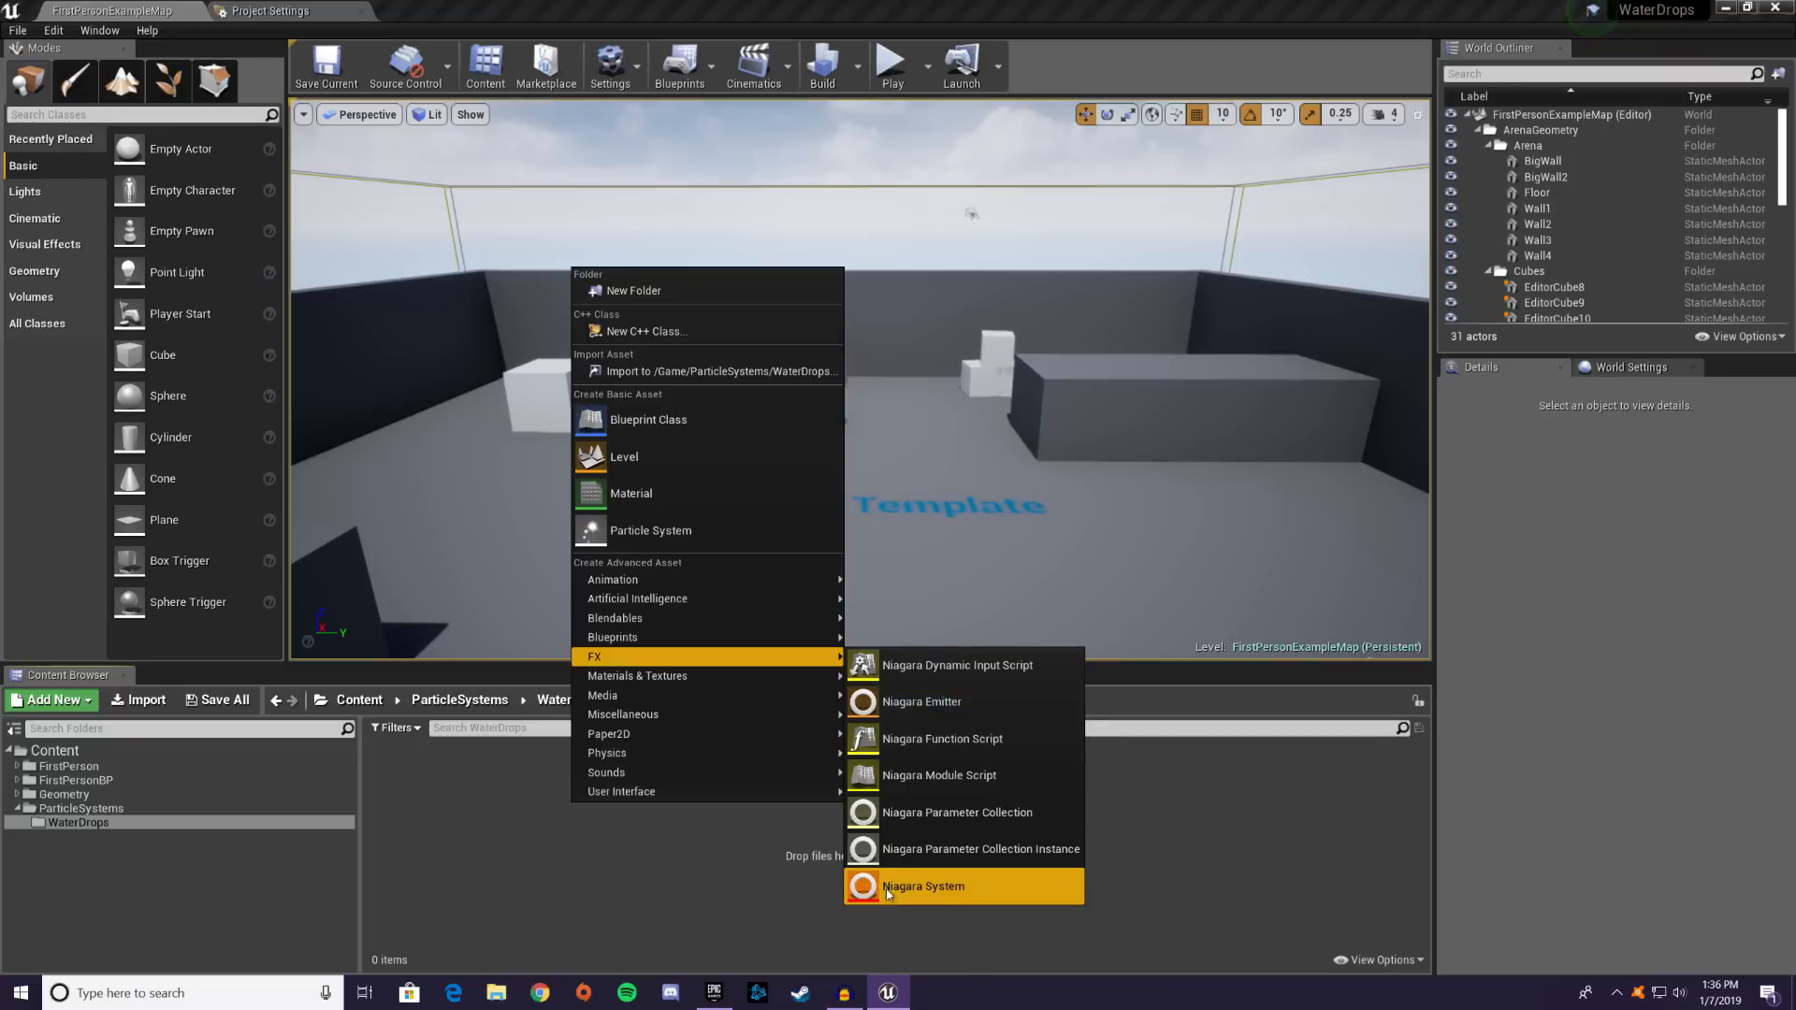
click(933, 710)
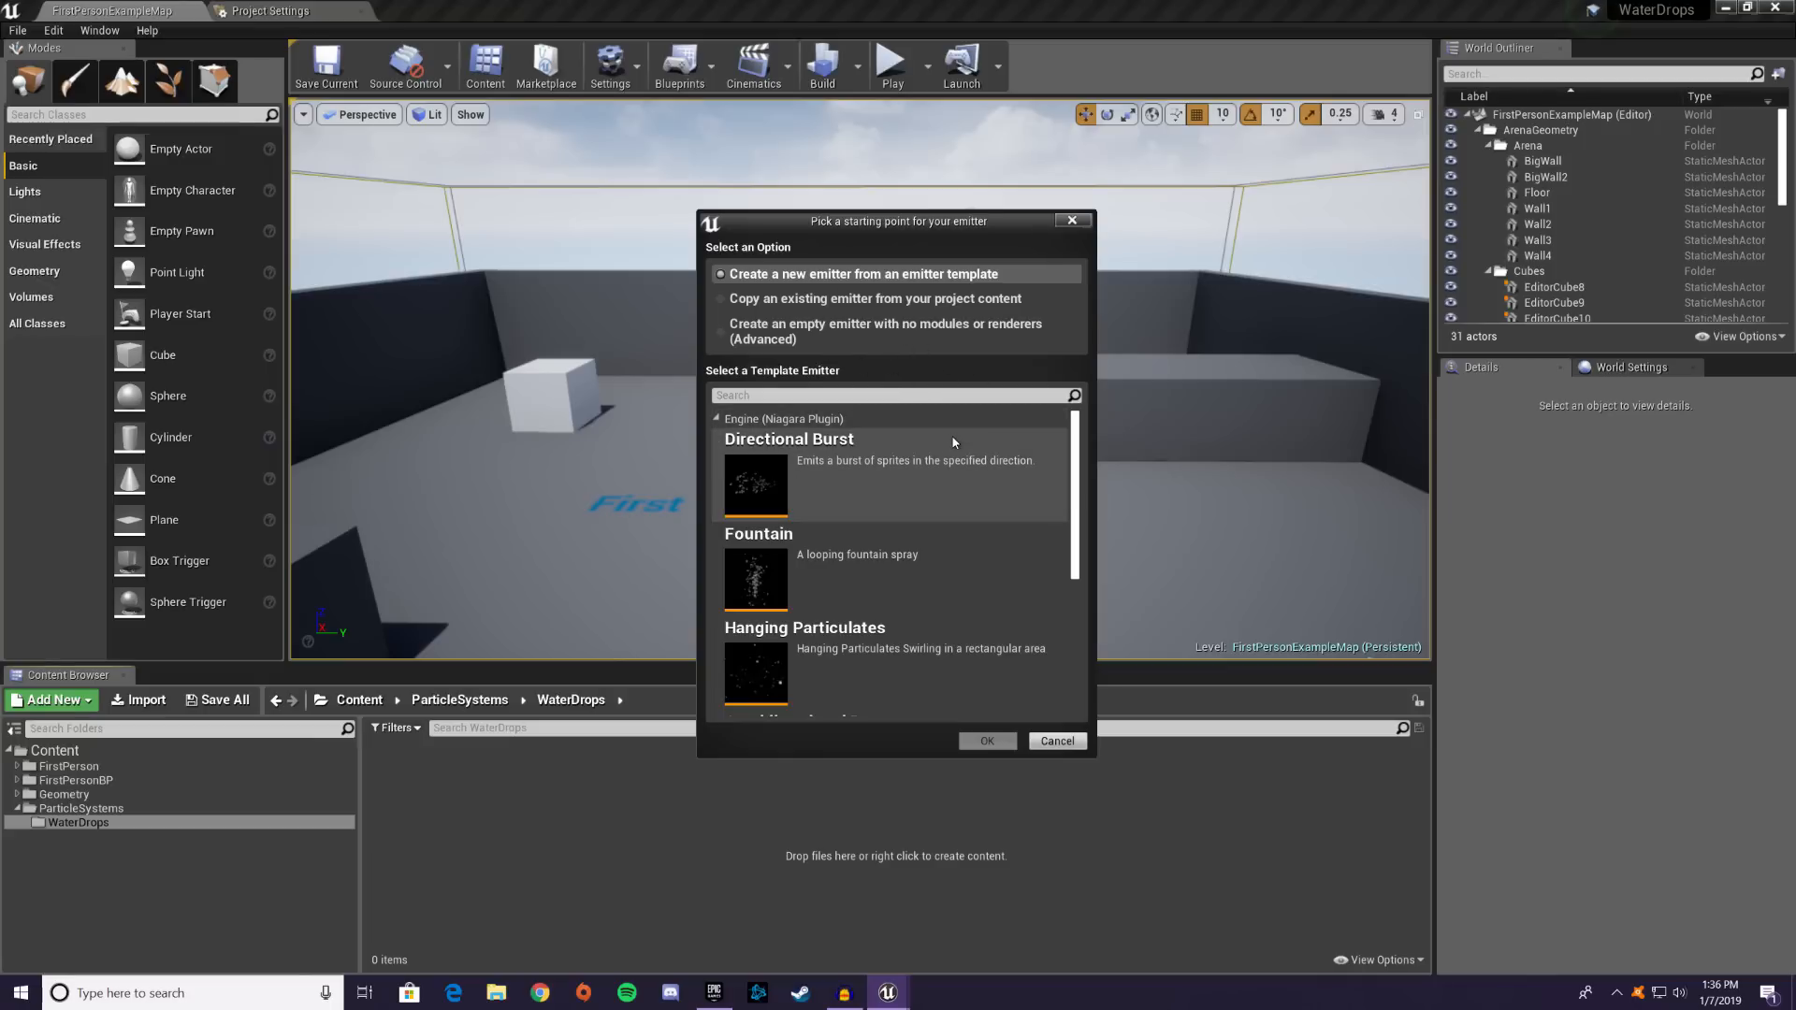
scroll(939, 482, down, 3)
scroll(939, 482, up, 1)
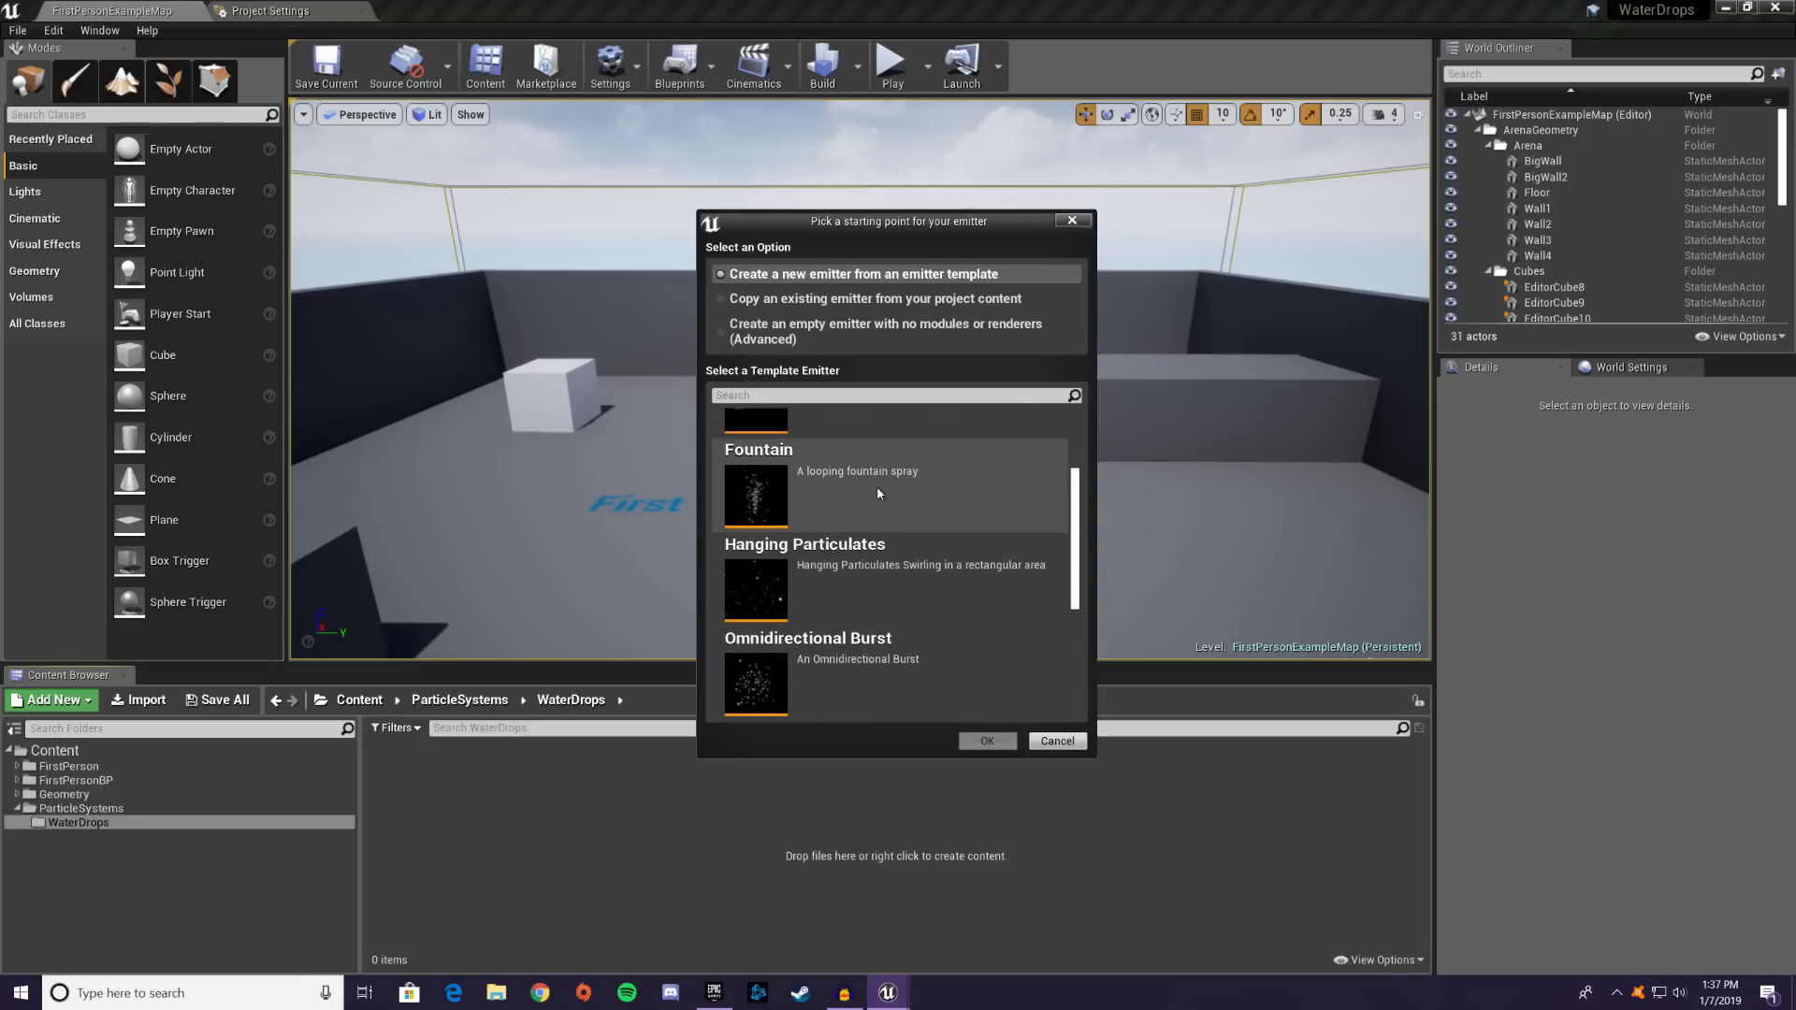
scroll(920, 541, up, 1)
scroll(920, 540, down, 2)
scroll(936, 520, up, 1)
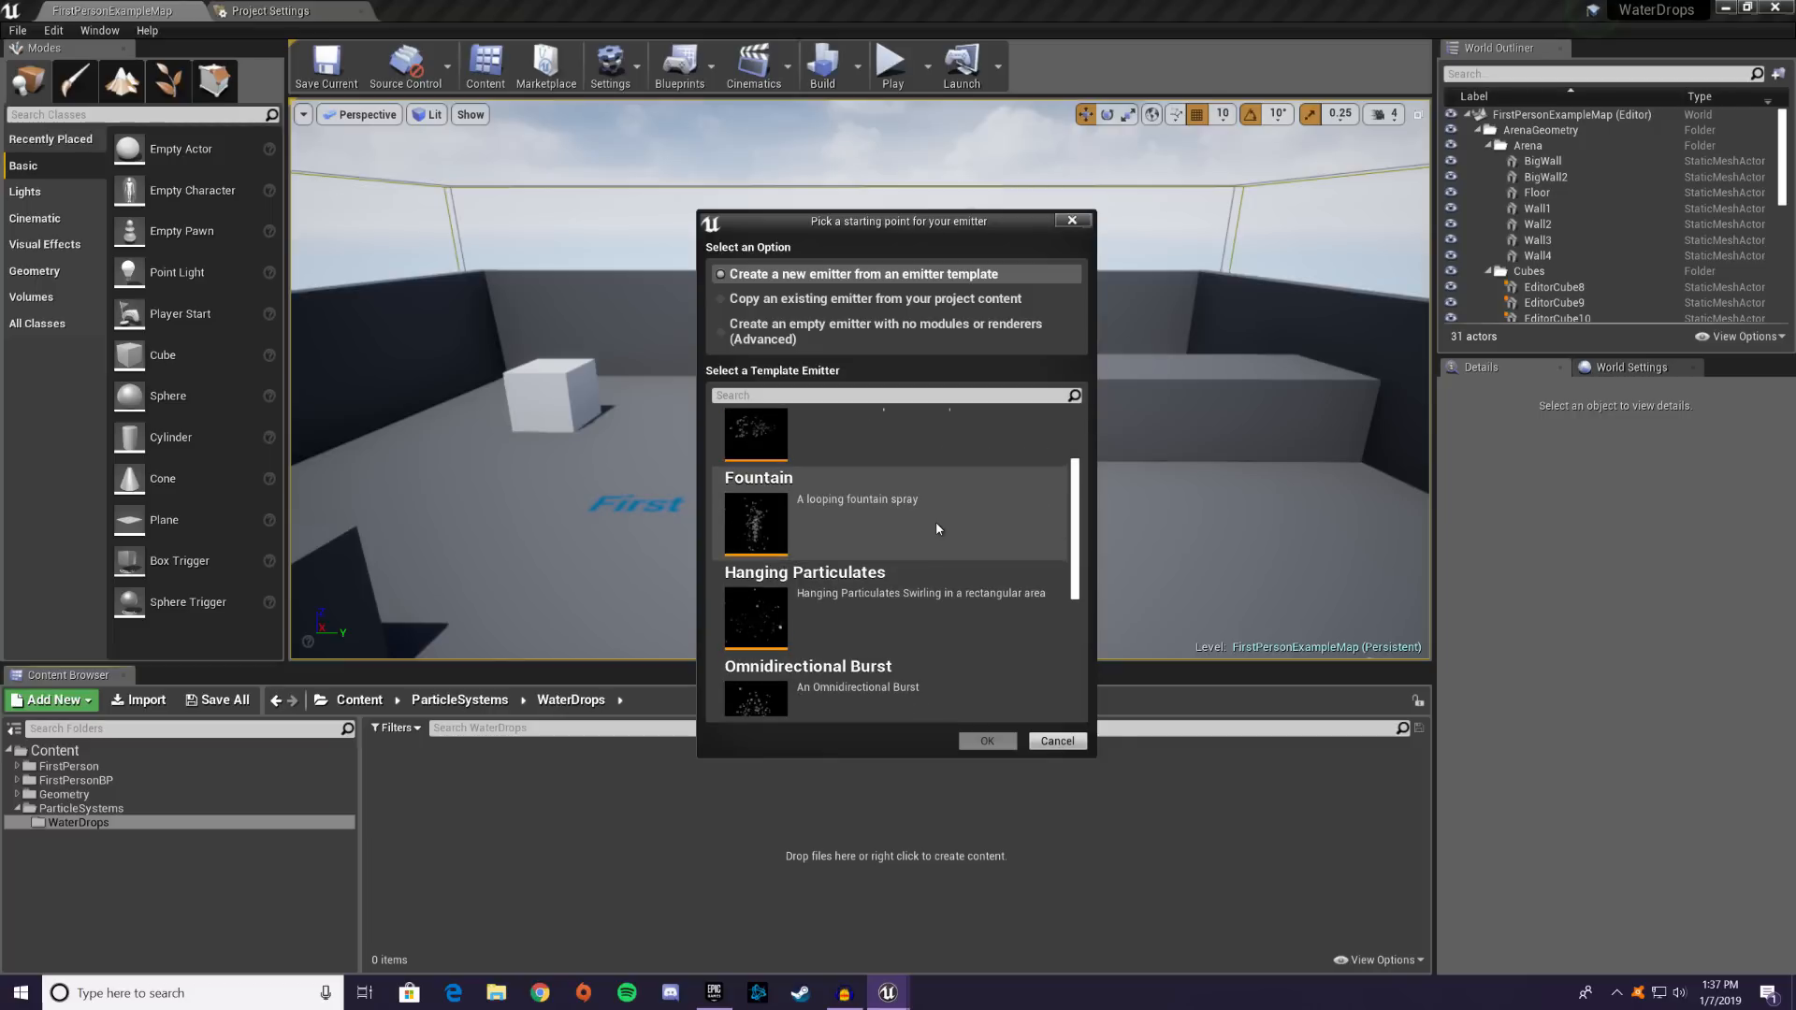
click(936, 521)
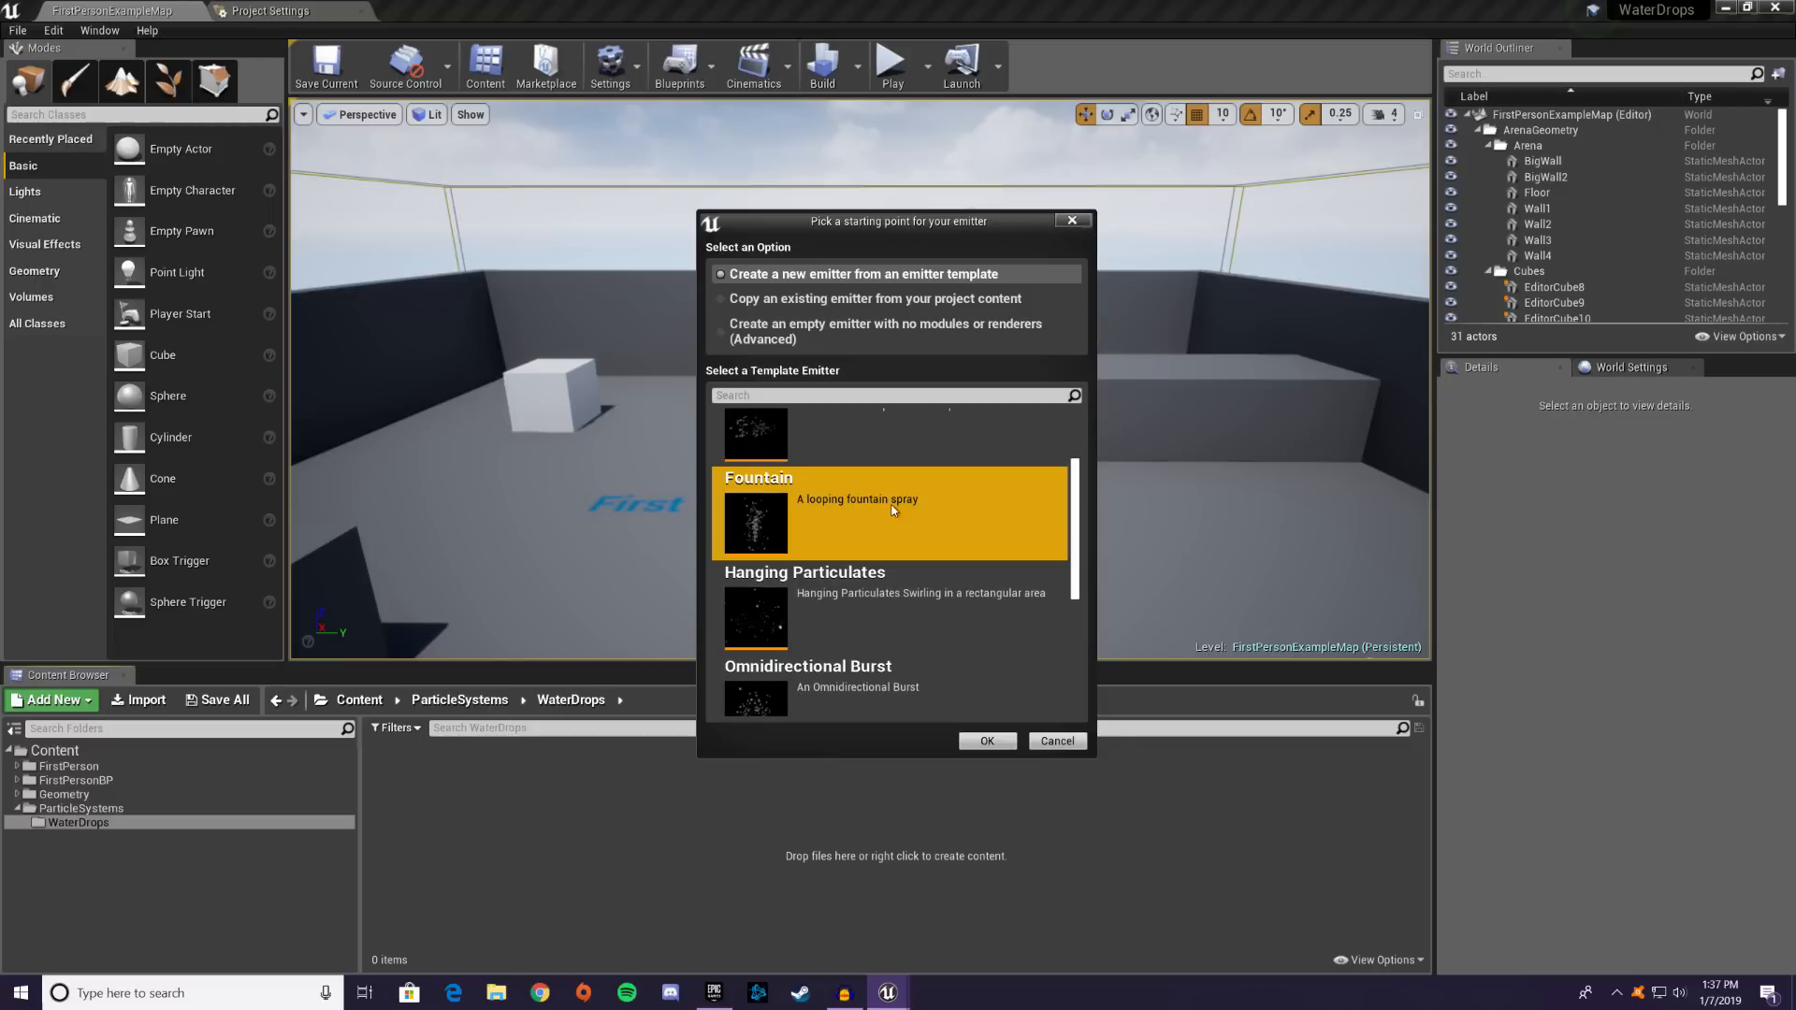
click(999, 744)
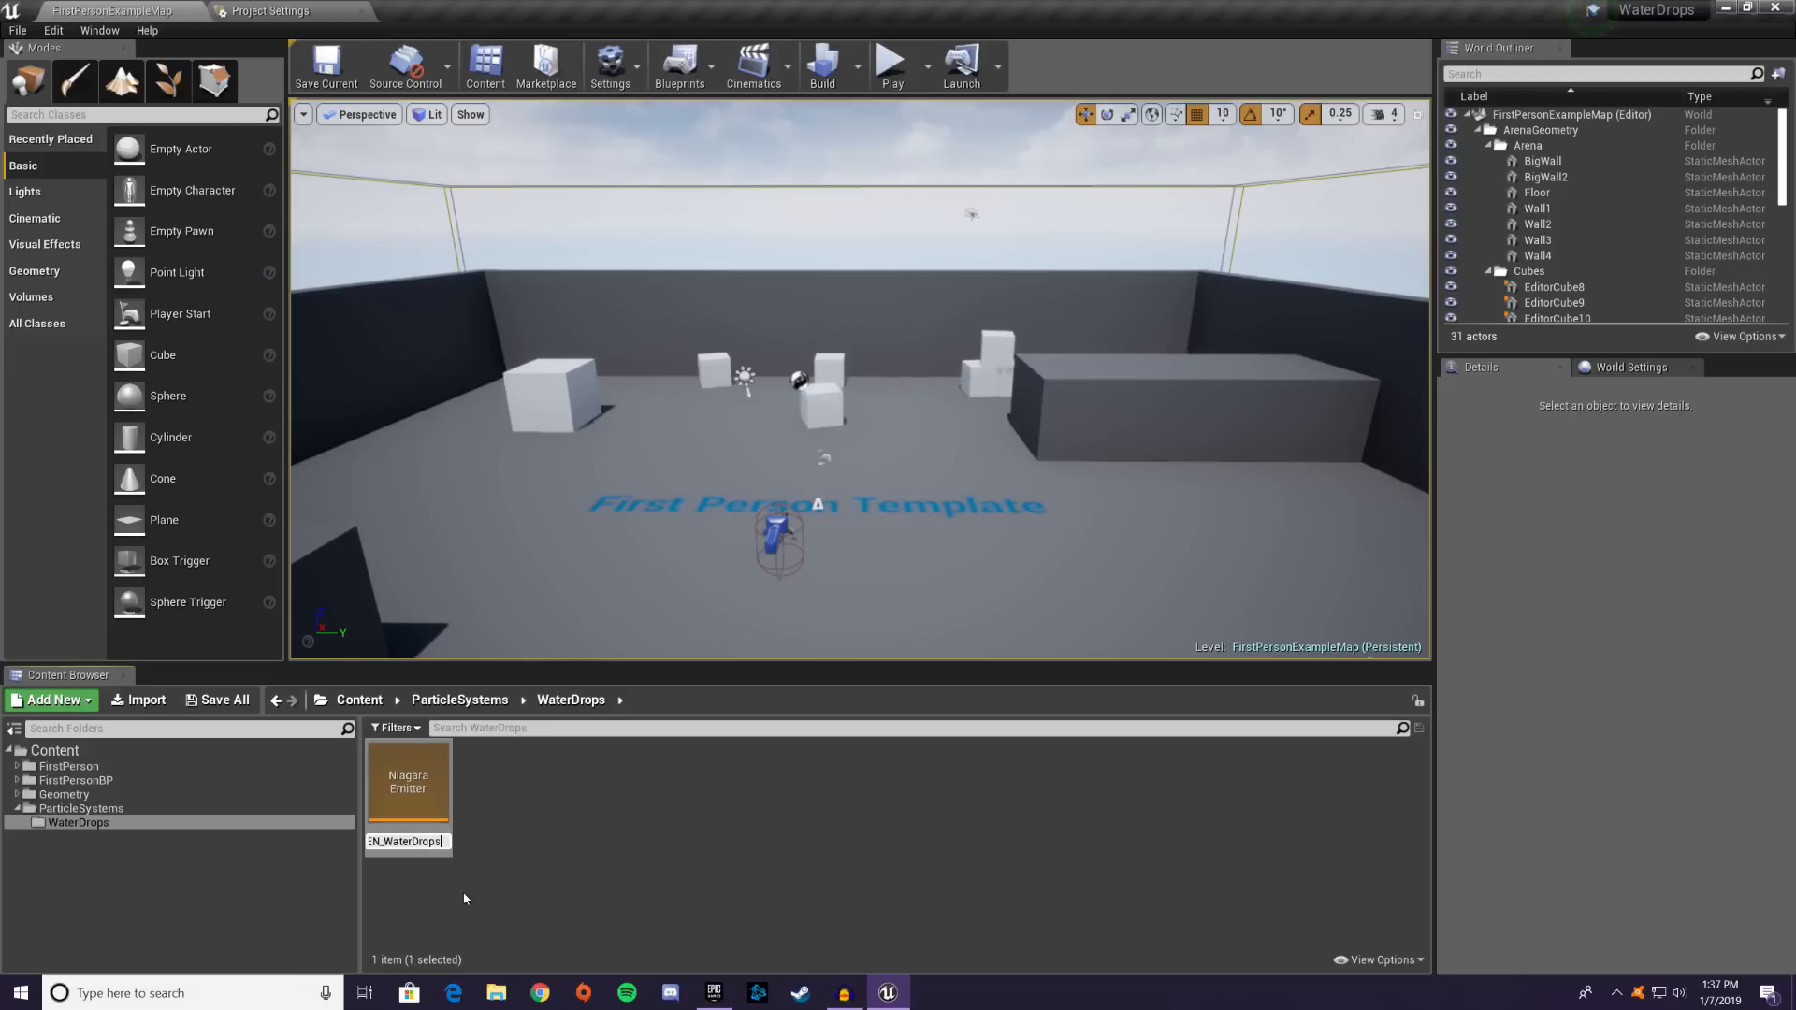
key(Return)
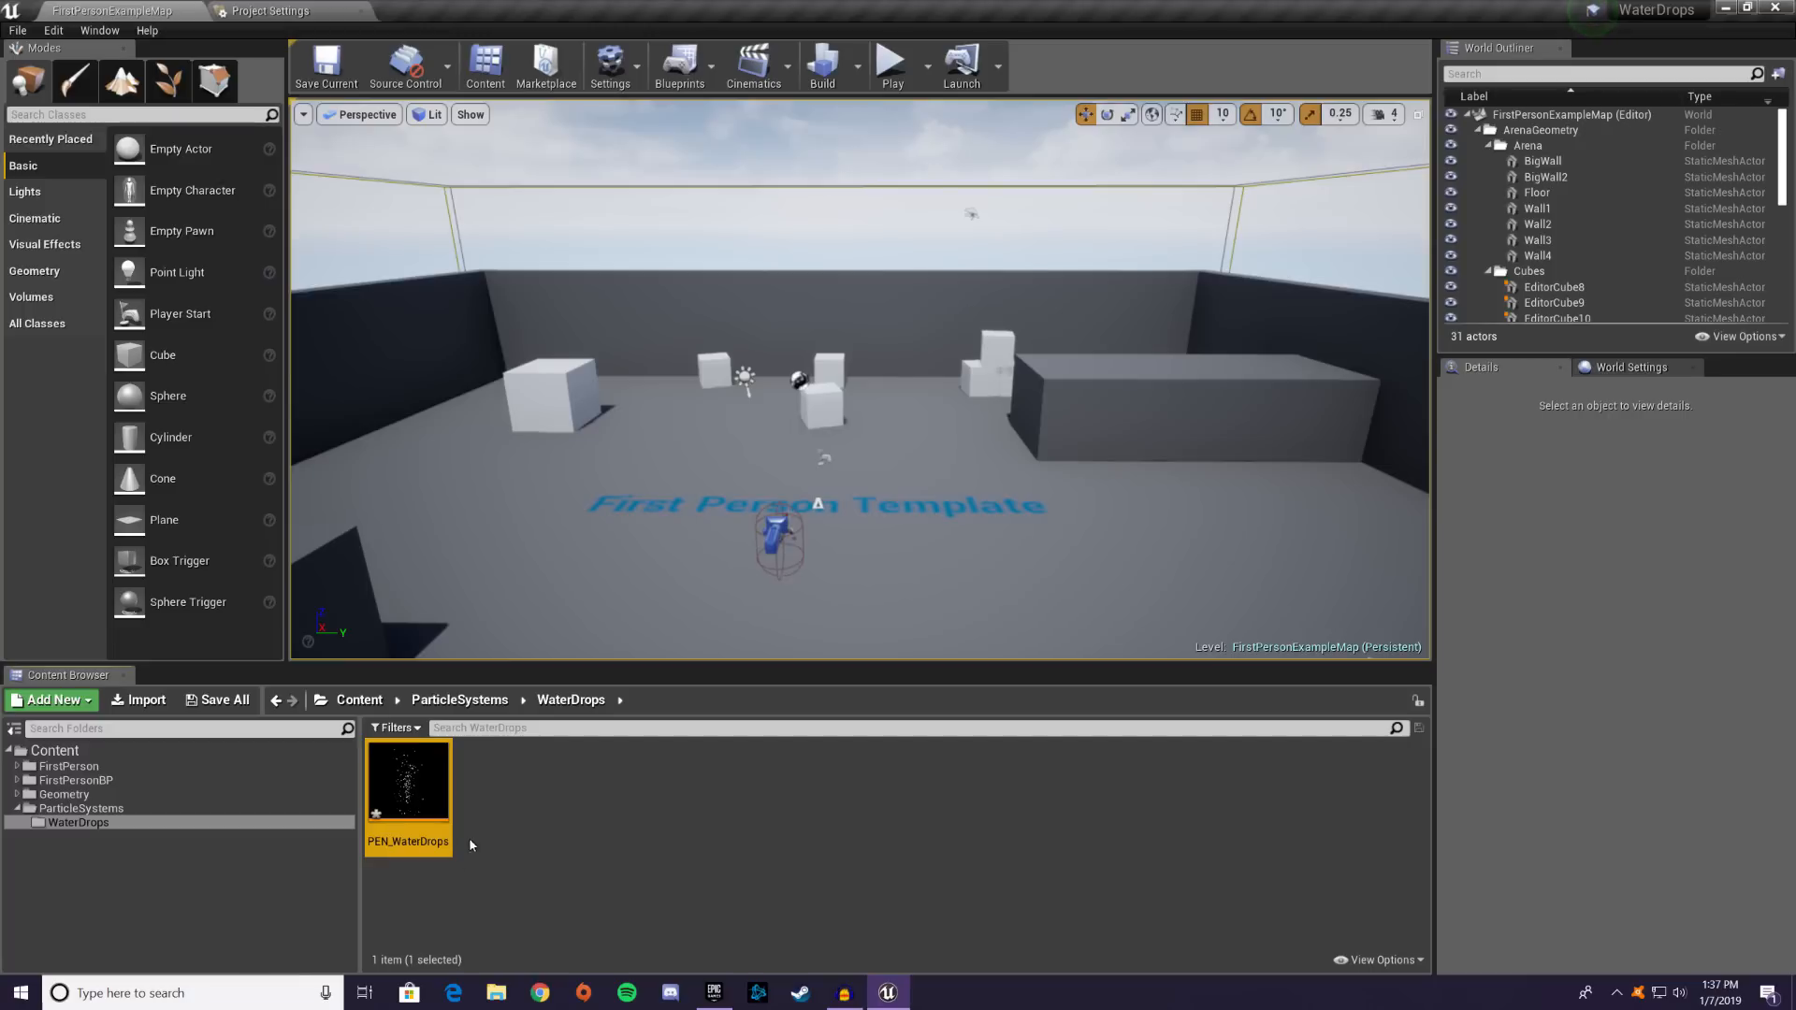
- Open the PEN_WaterDrops emitter and dock its editor alongside the main editor's tabs
double_click(419, 786)
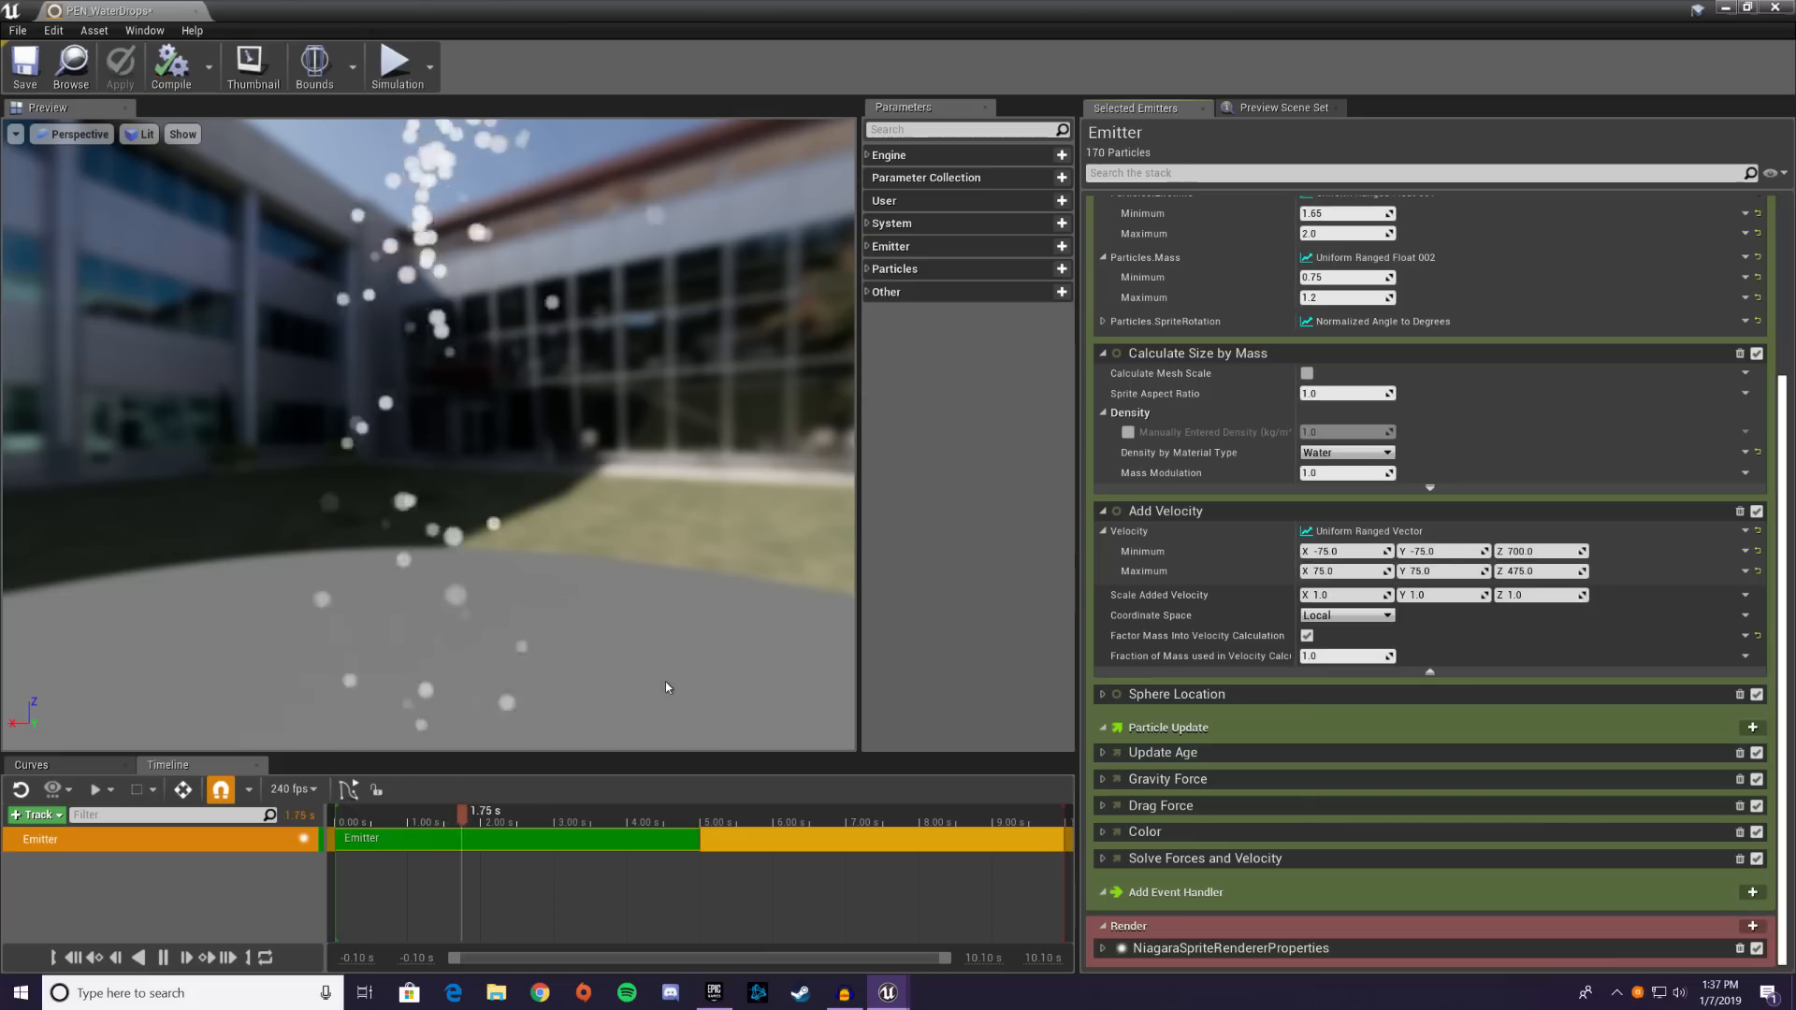
drag(140, 13, 436, 8)
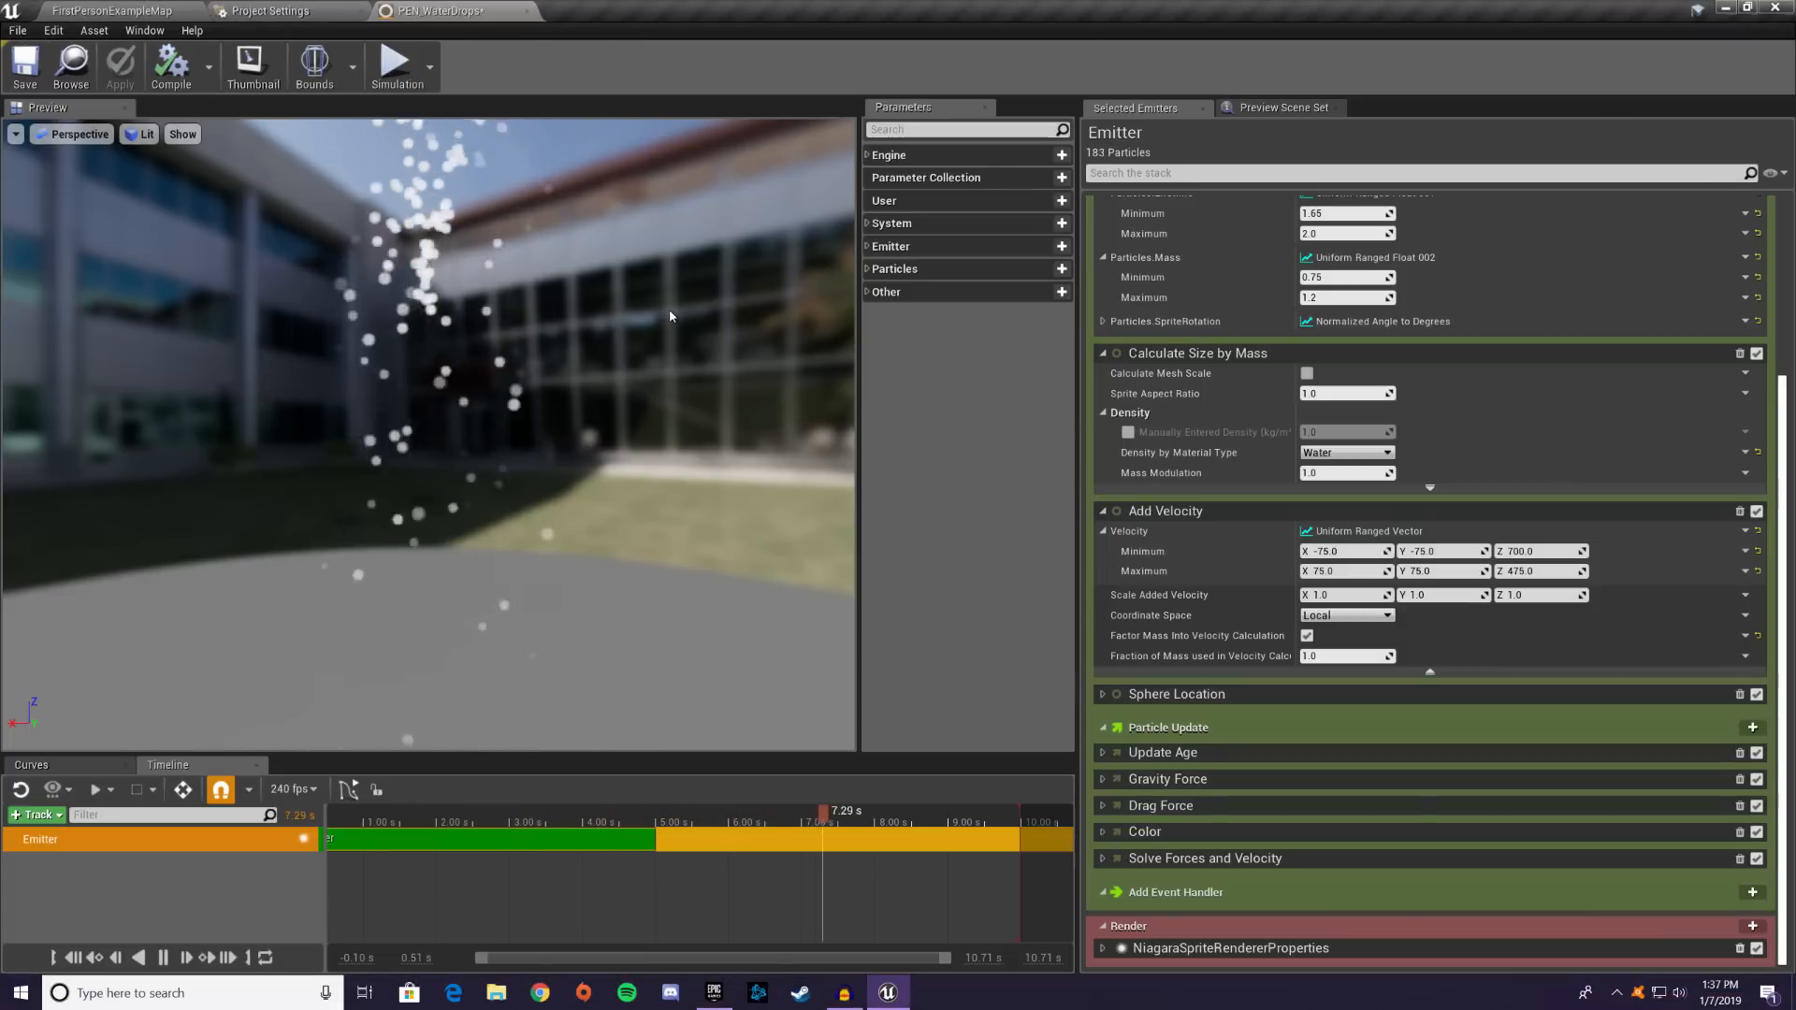
drag(649, 294, 535, 296)
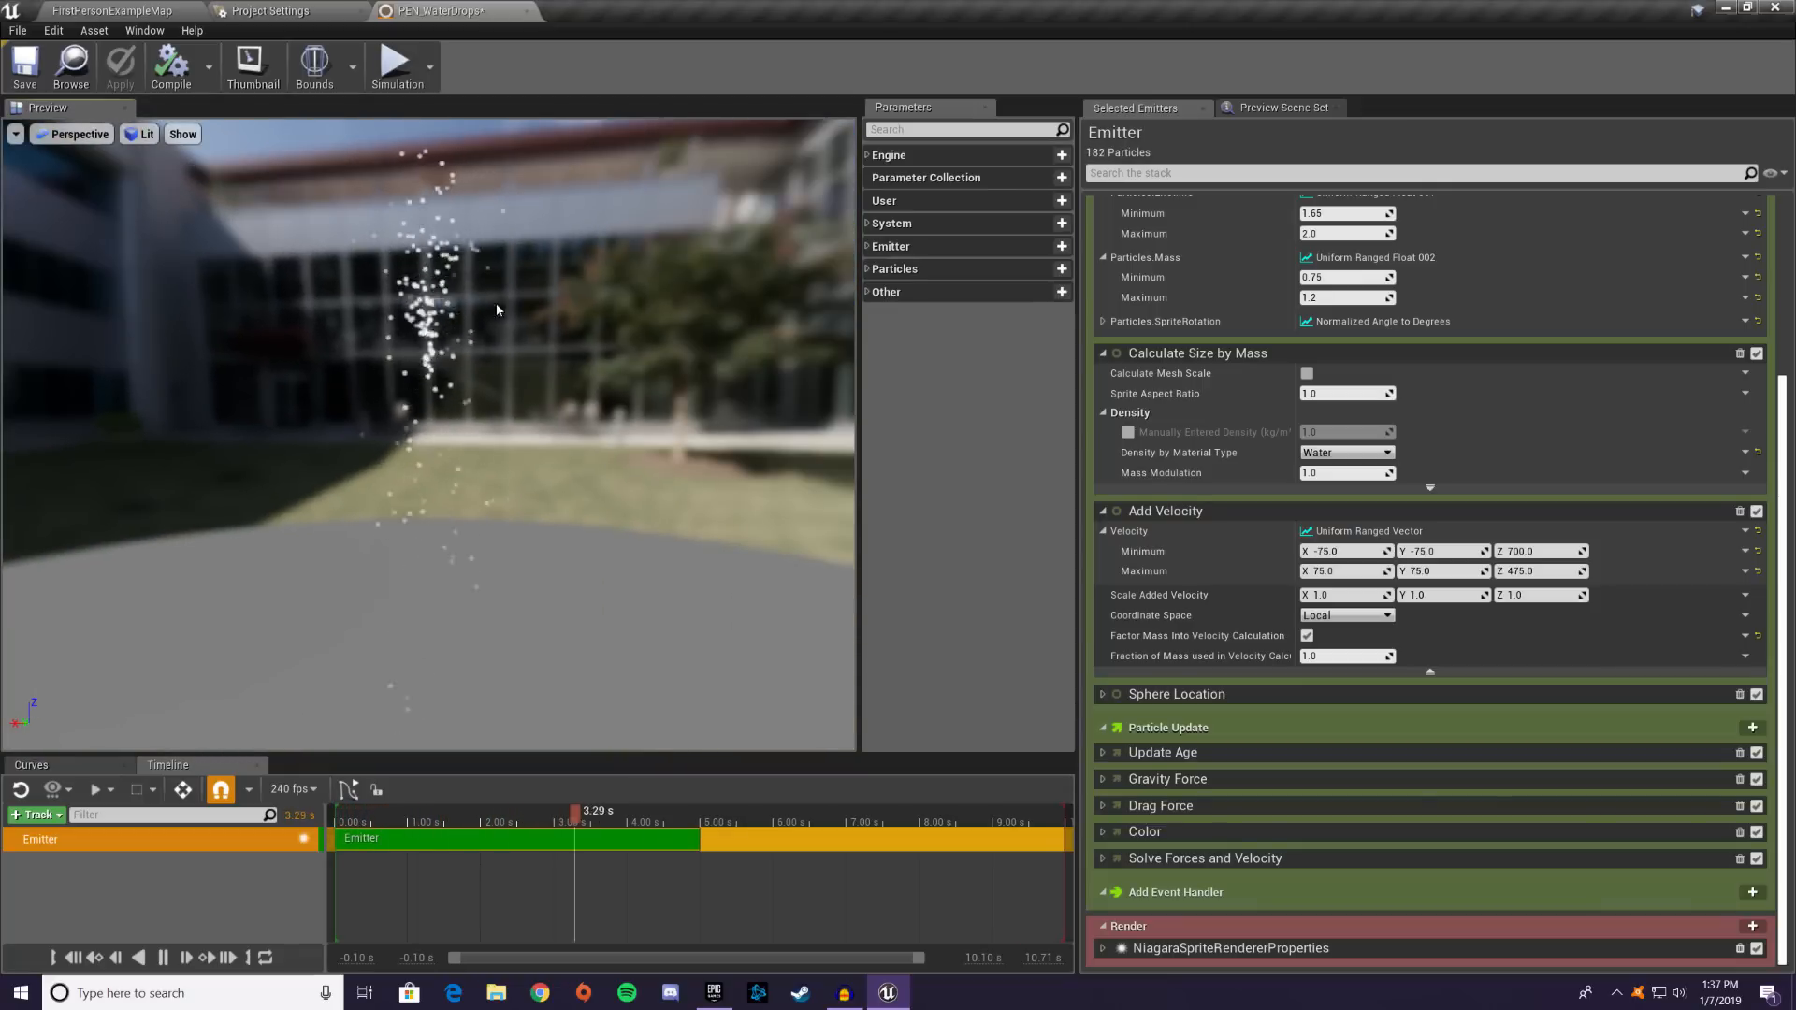
mouse_move(592, 318)
mouse_down()
mouse_move(590, 290)
mouse_move(561, 301)
mouse_up()
- Check the preview viewport's options and display the emitter in the Shader Complexity optimization view mode
click(16, 134)
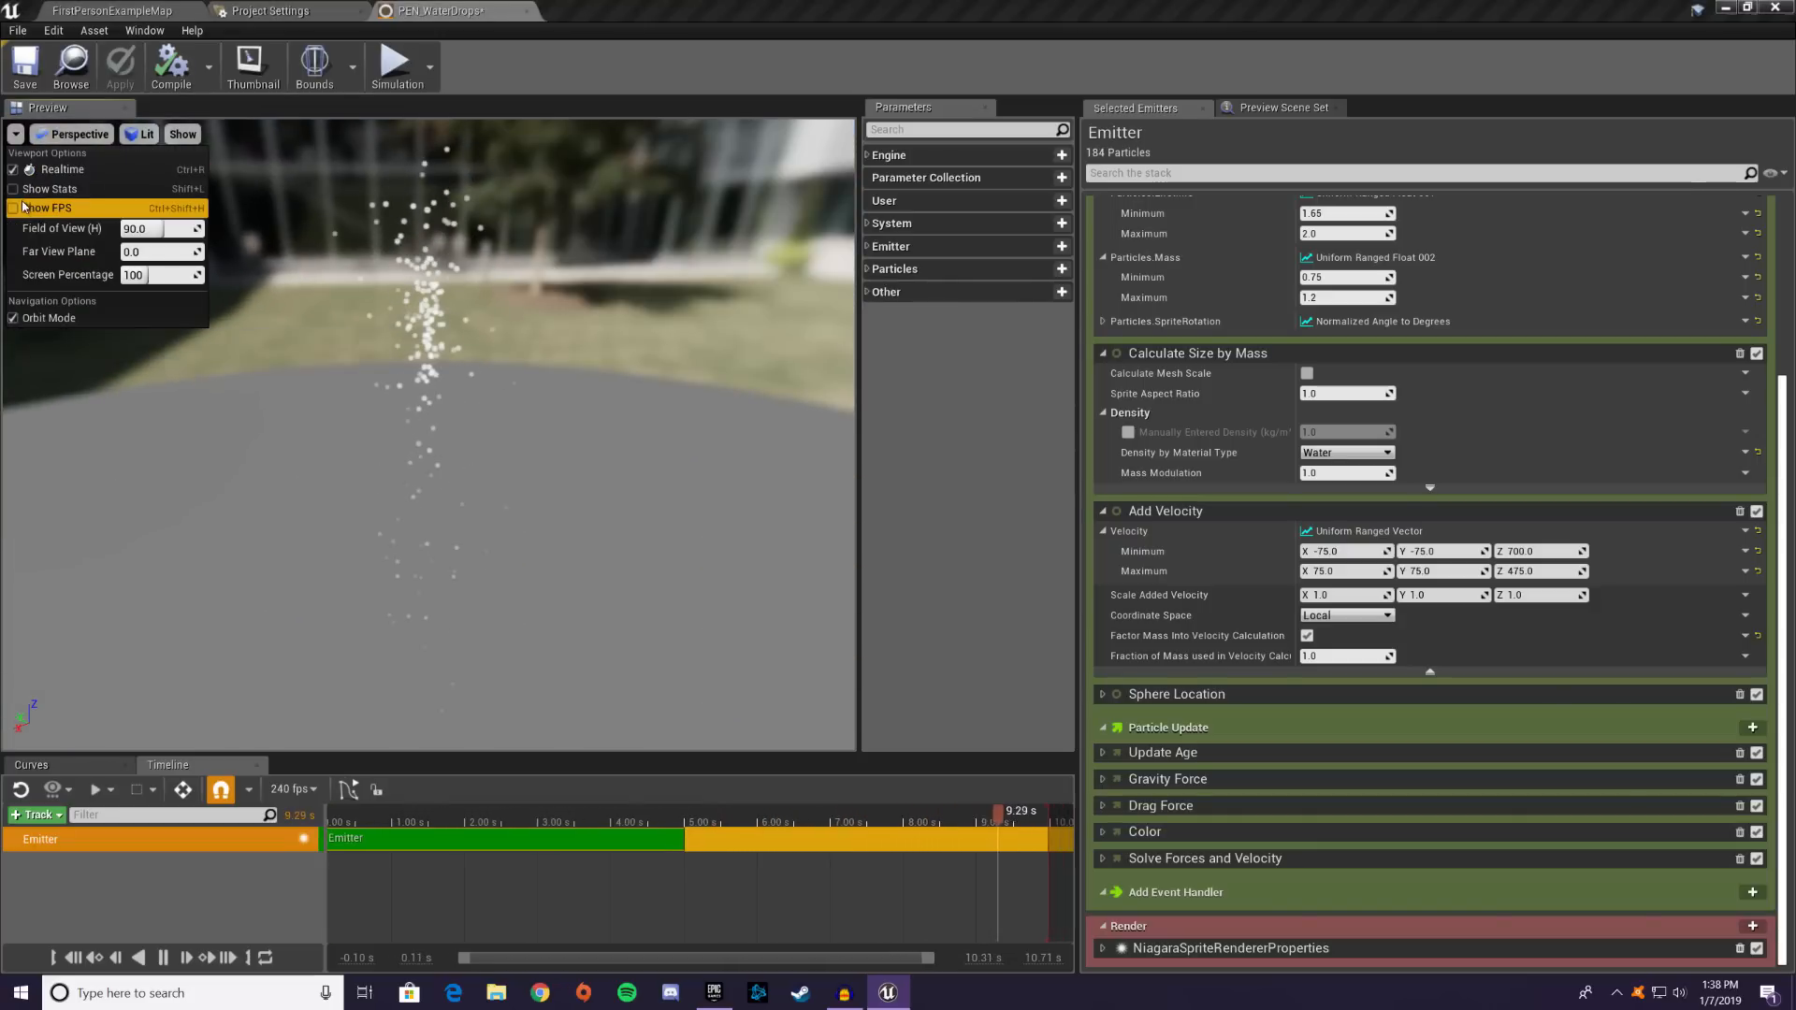
click(542, 88)
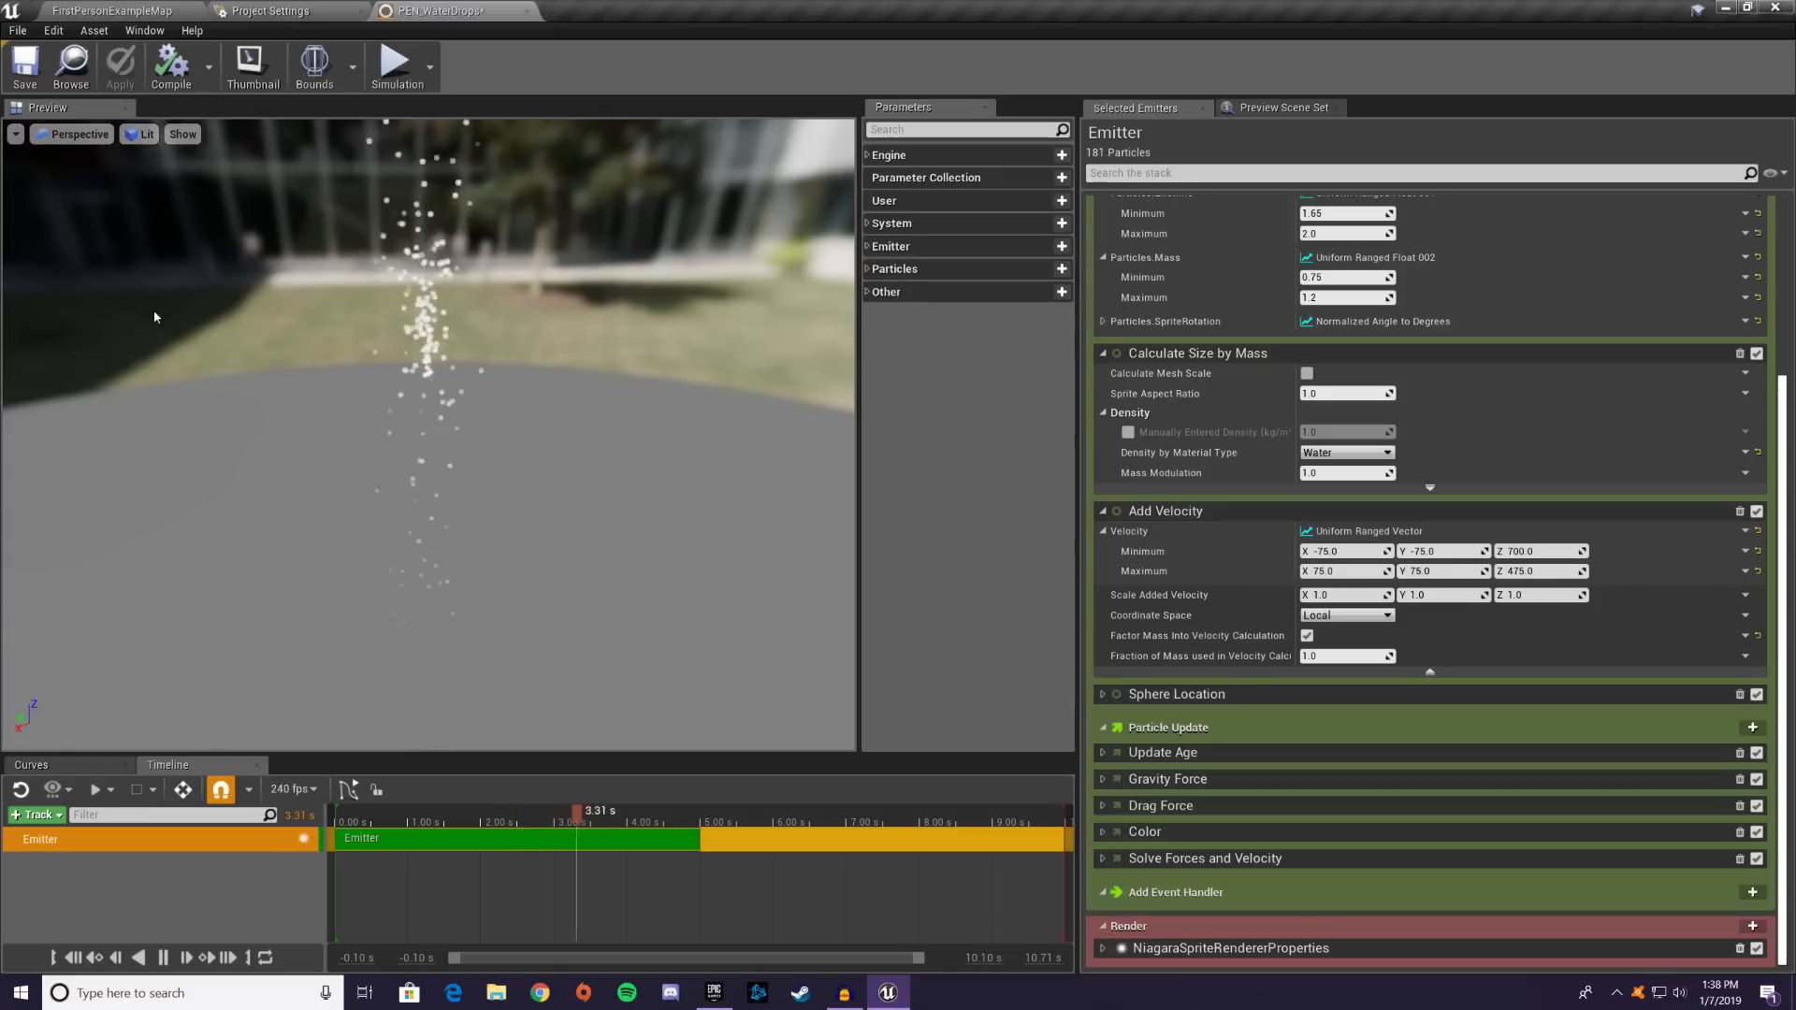
drag(424, 277, 393, 281)
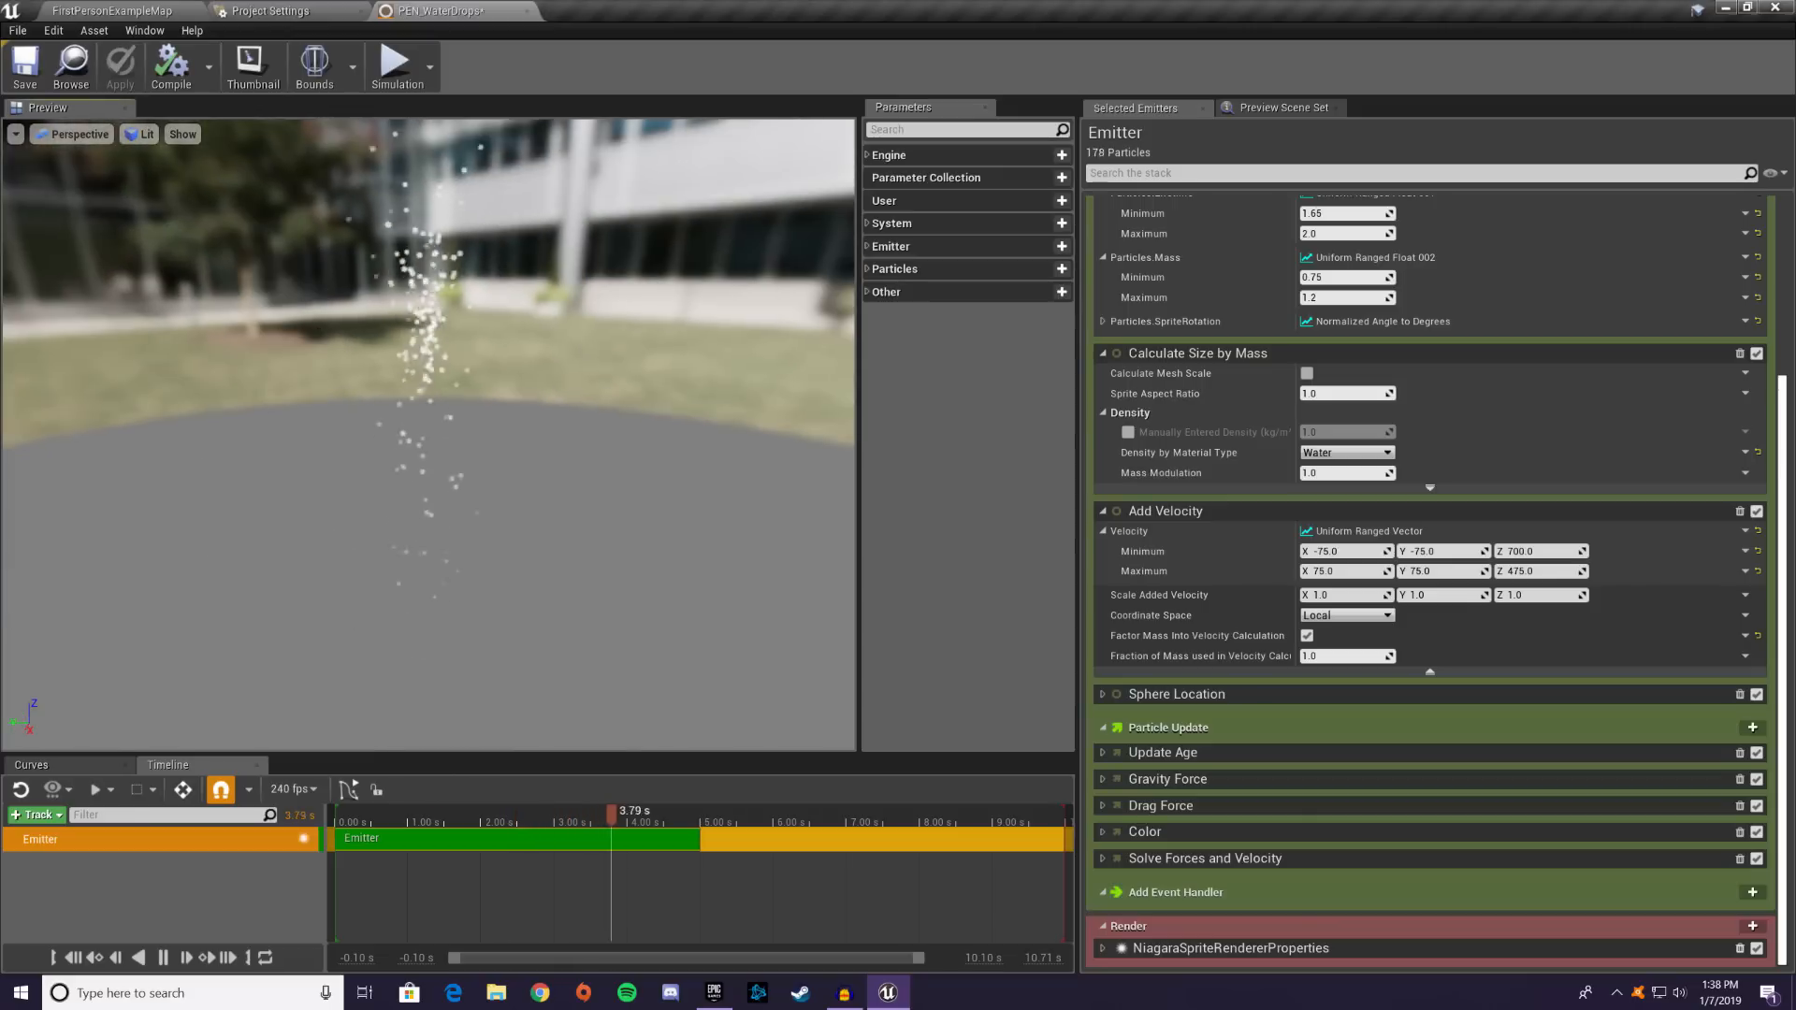
click(14, 136)
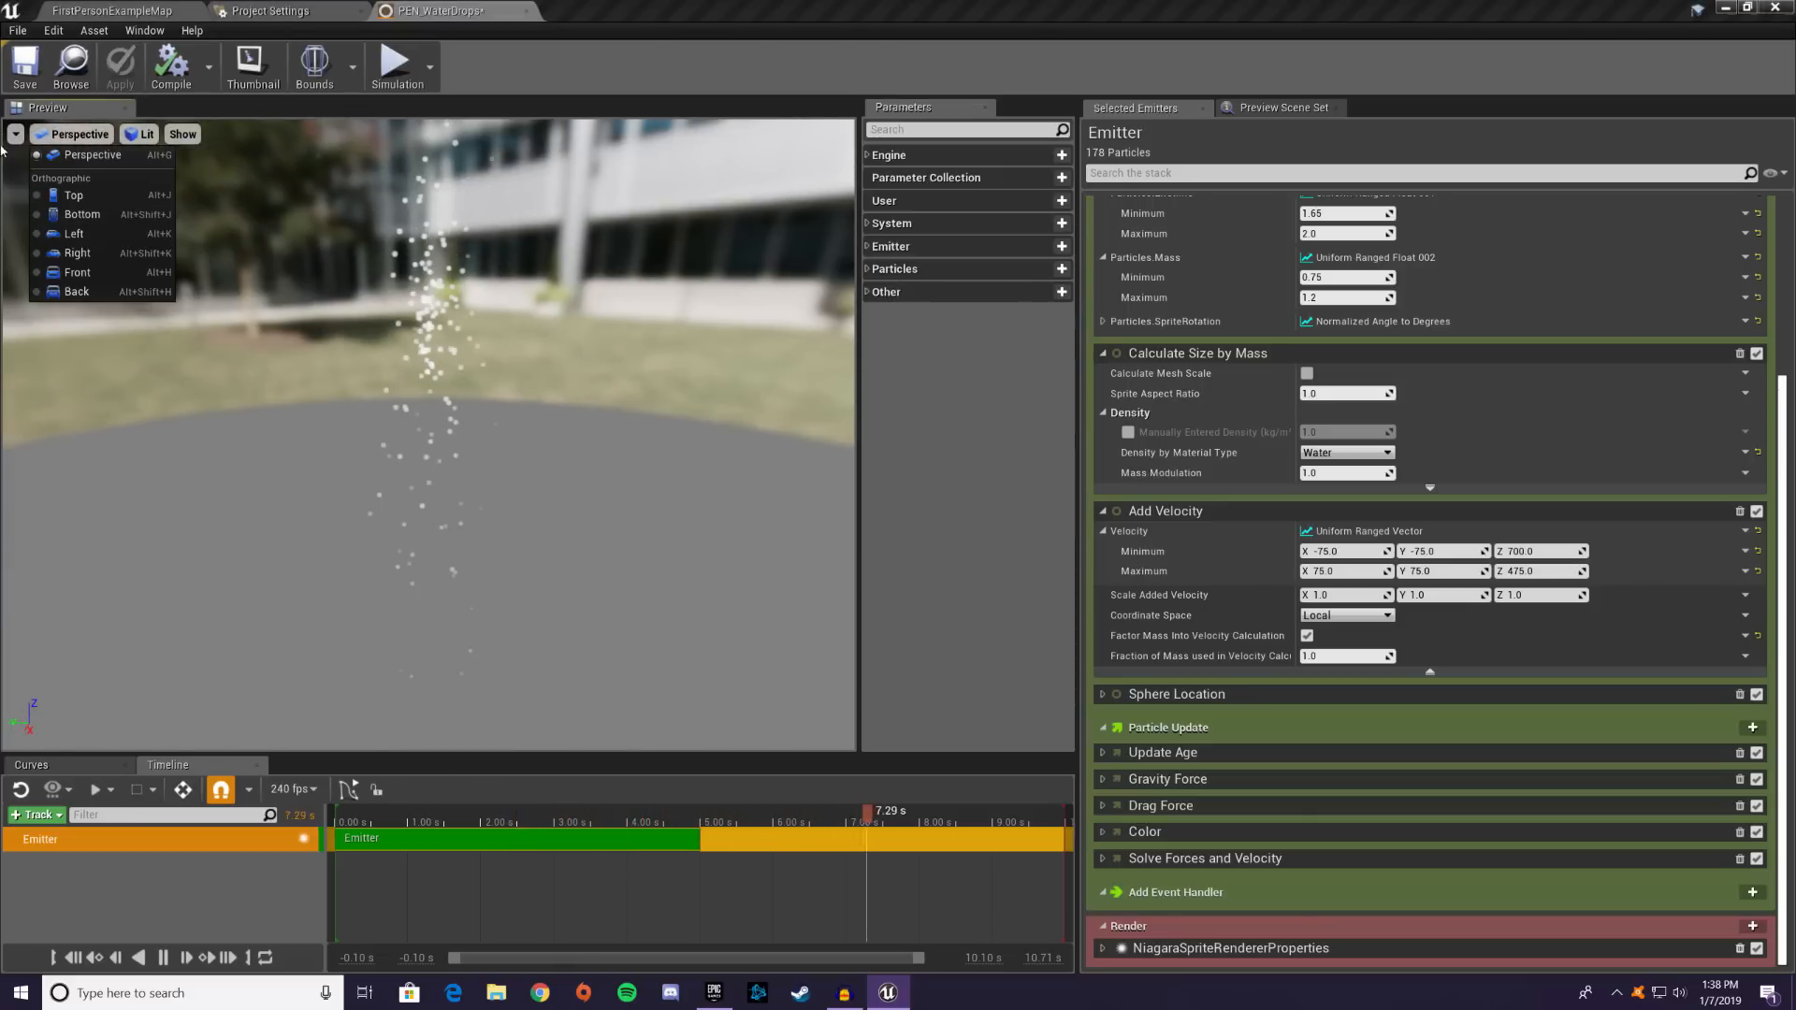
mouse_move(71, 137)
mouse_move(140, 134)
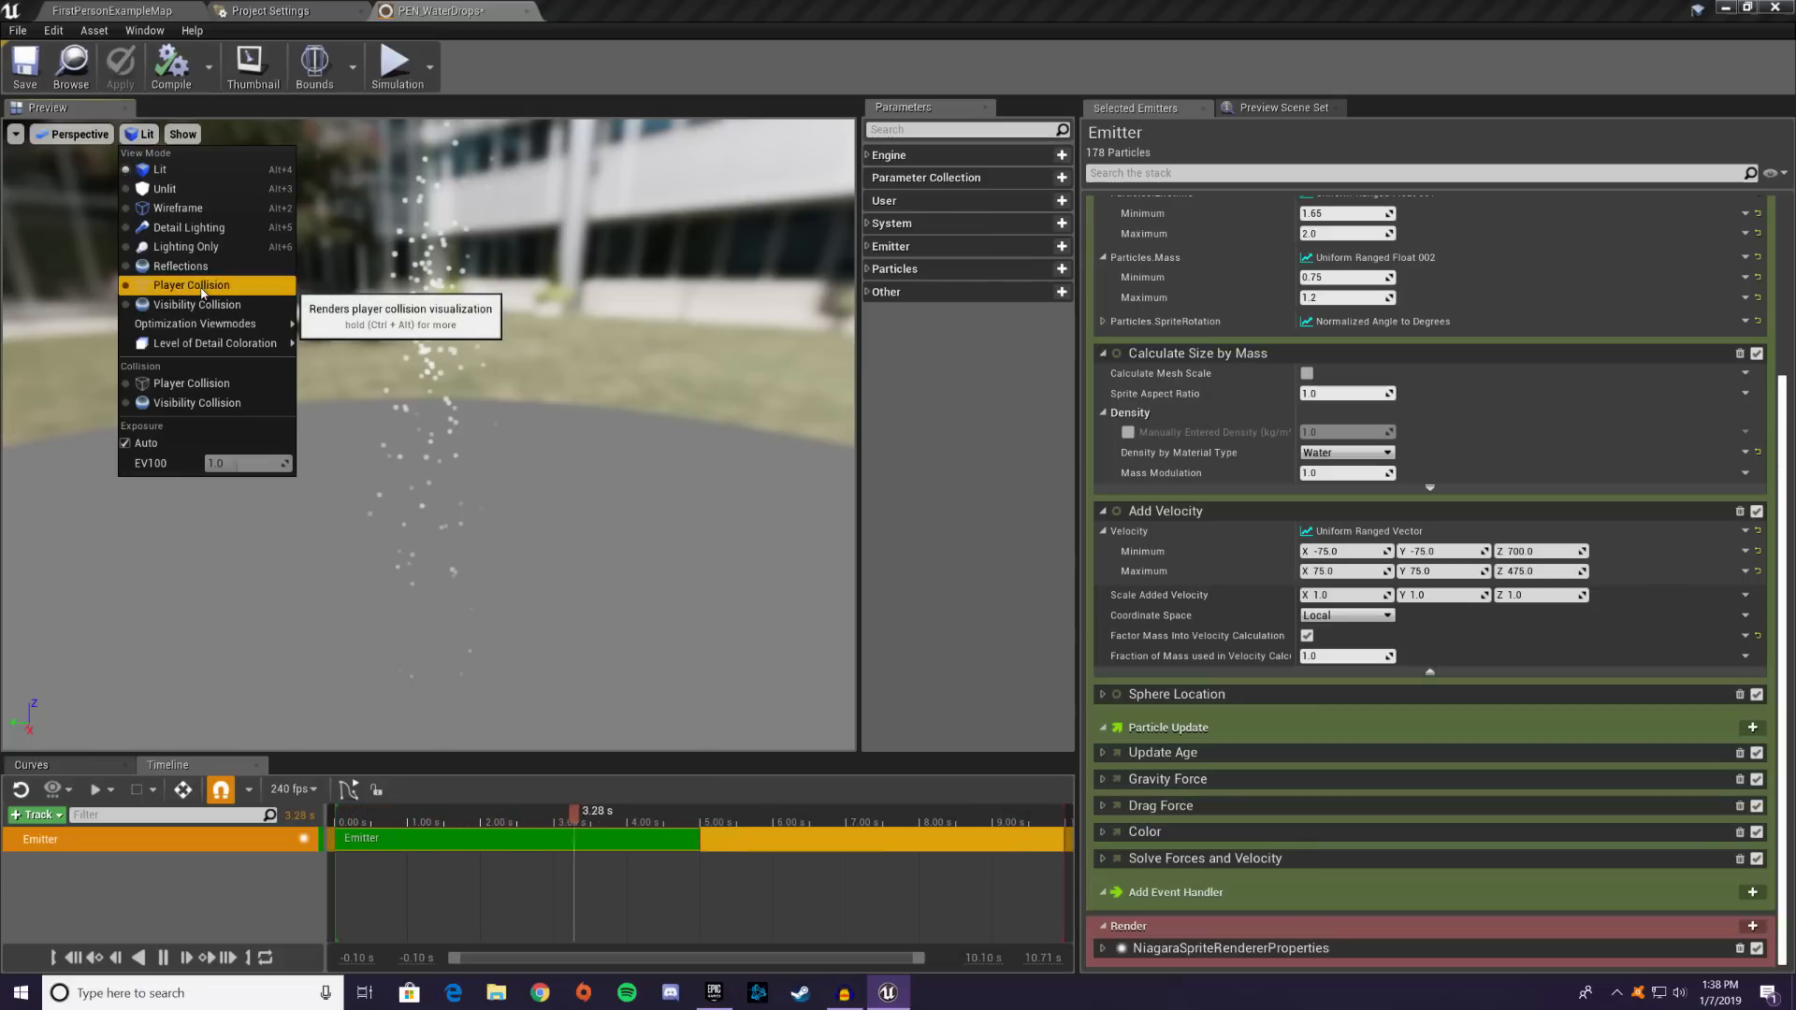
mouse_move(208, 323)
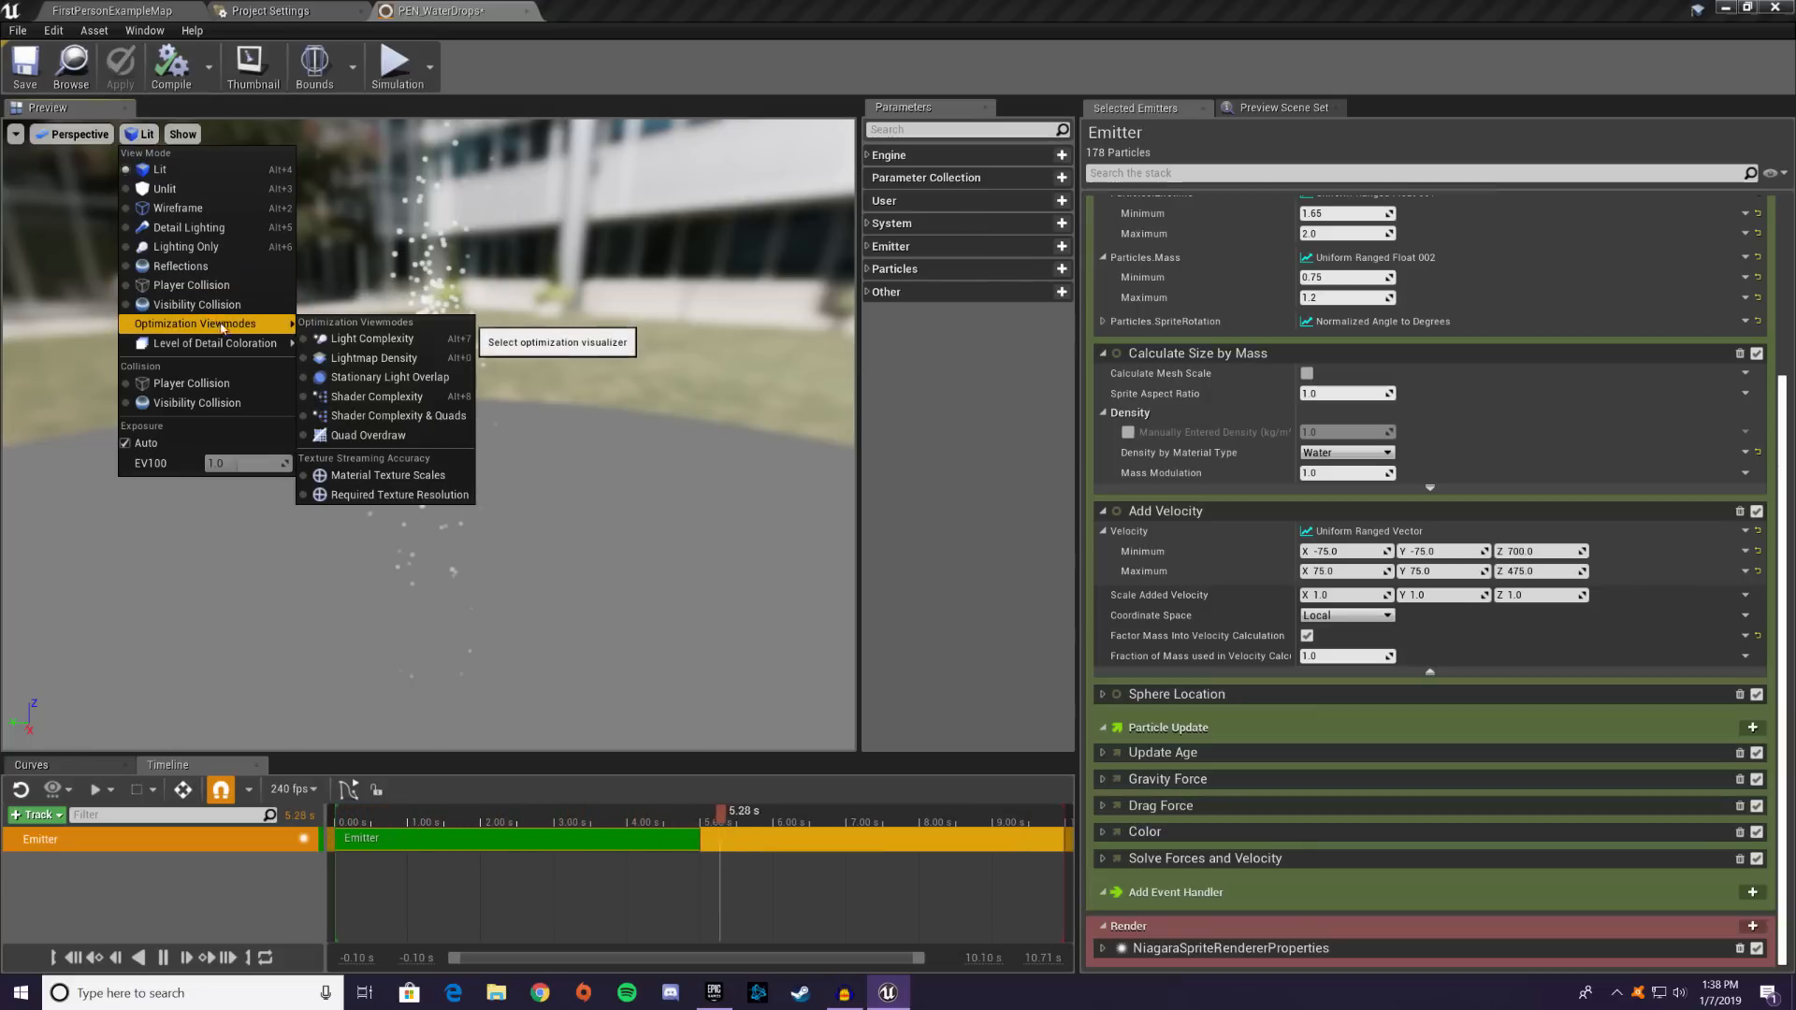
click(384, 417)
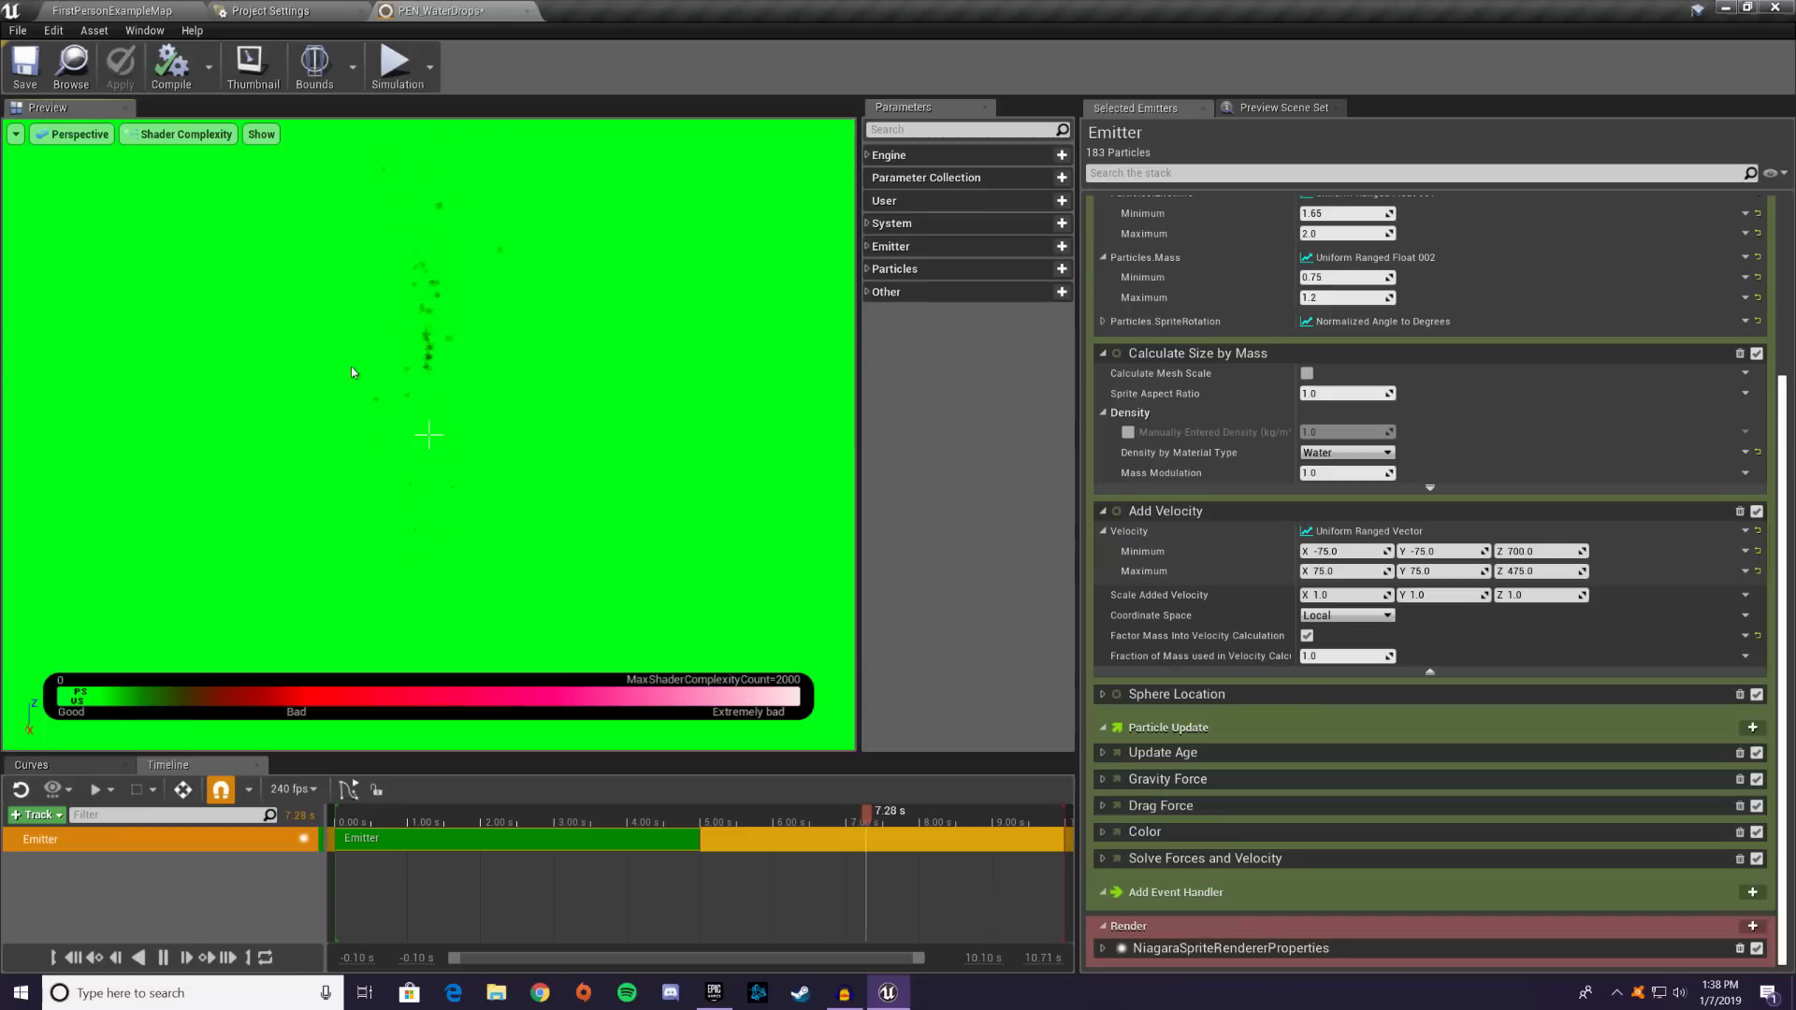
- Return the preview viewport to the Lit view mode and toggle its grid on and back off
click(178, 133)
click(154, 167)
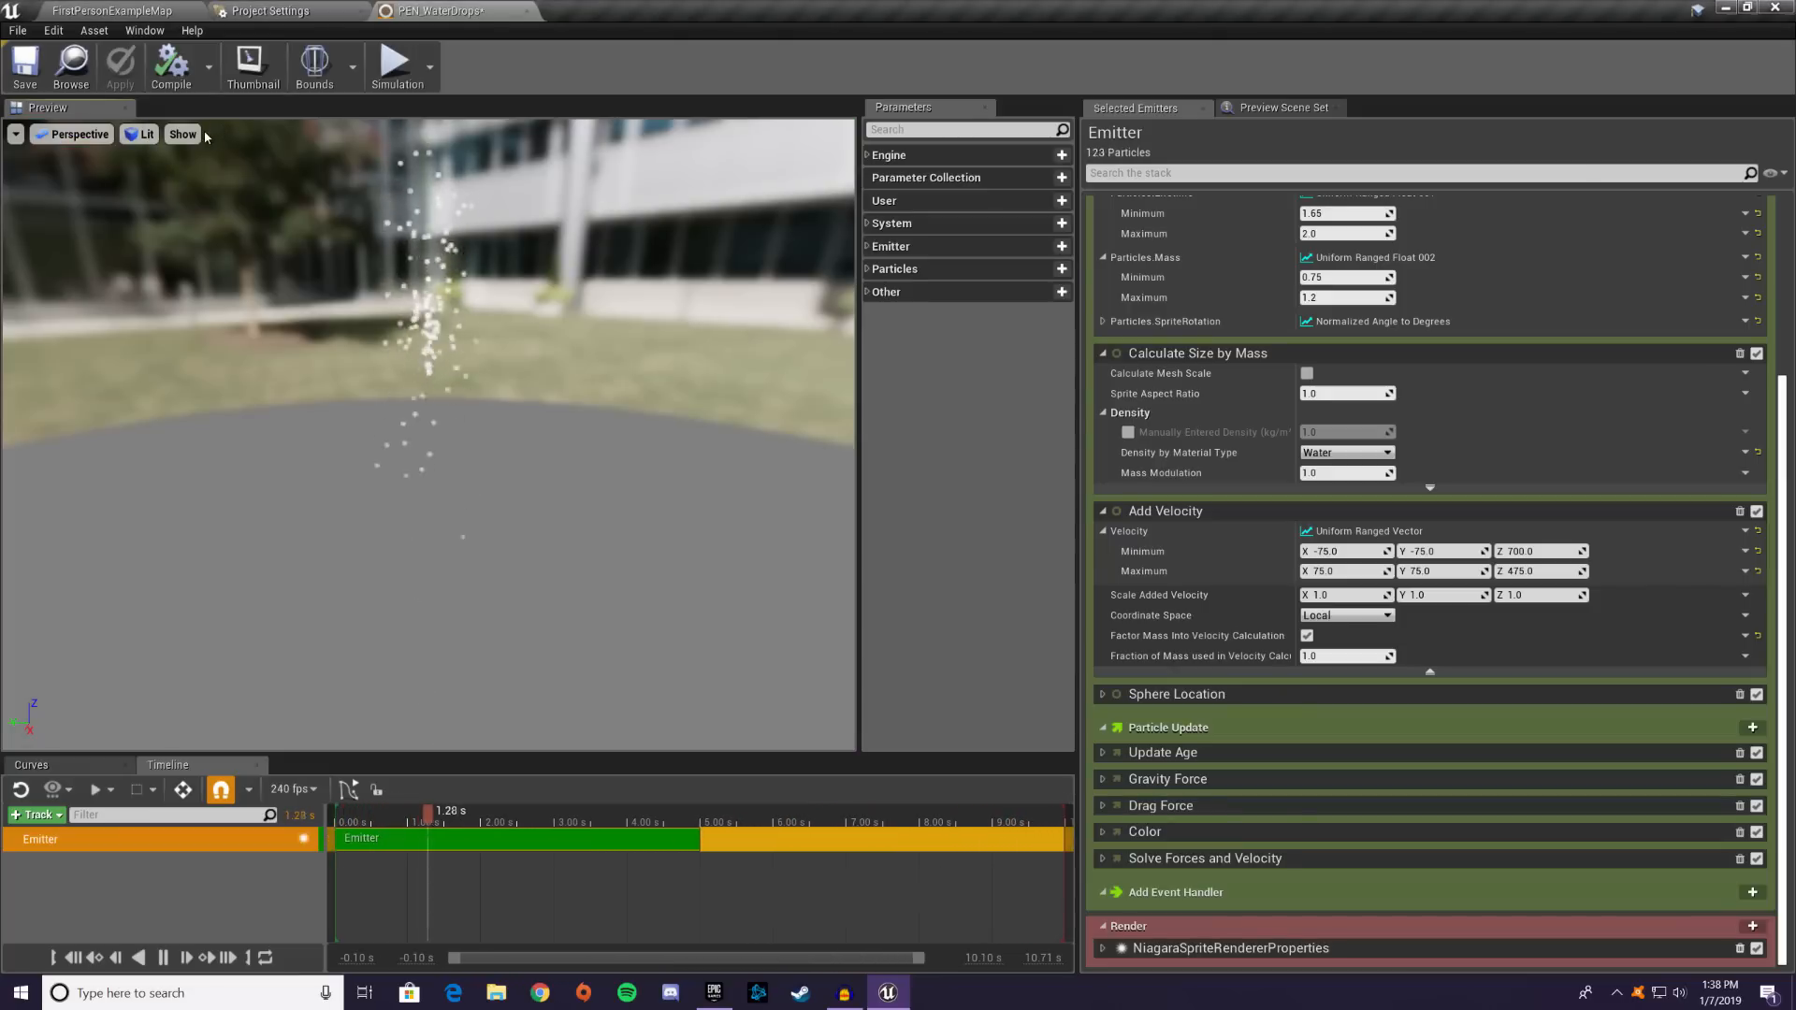
click(174, 138)
click(172, 161)
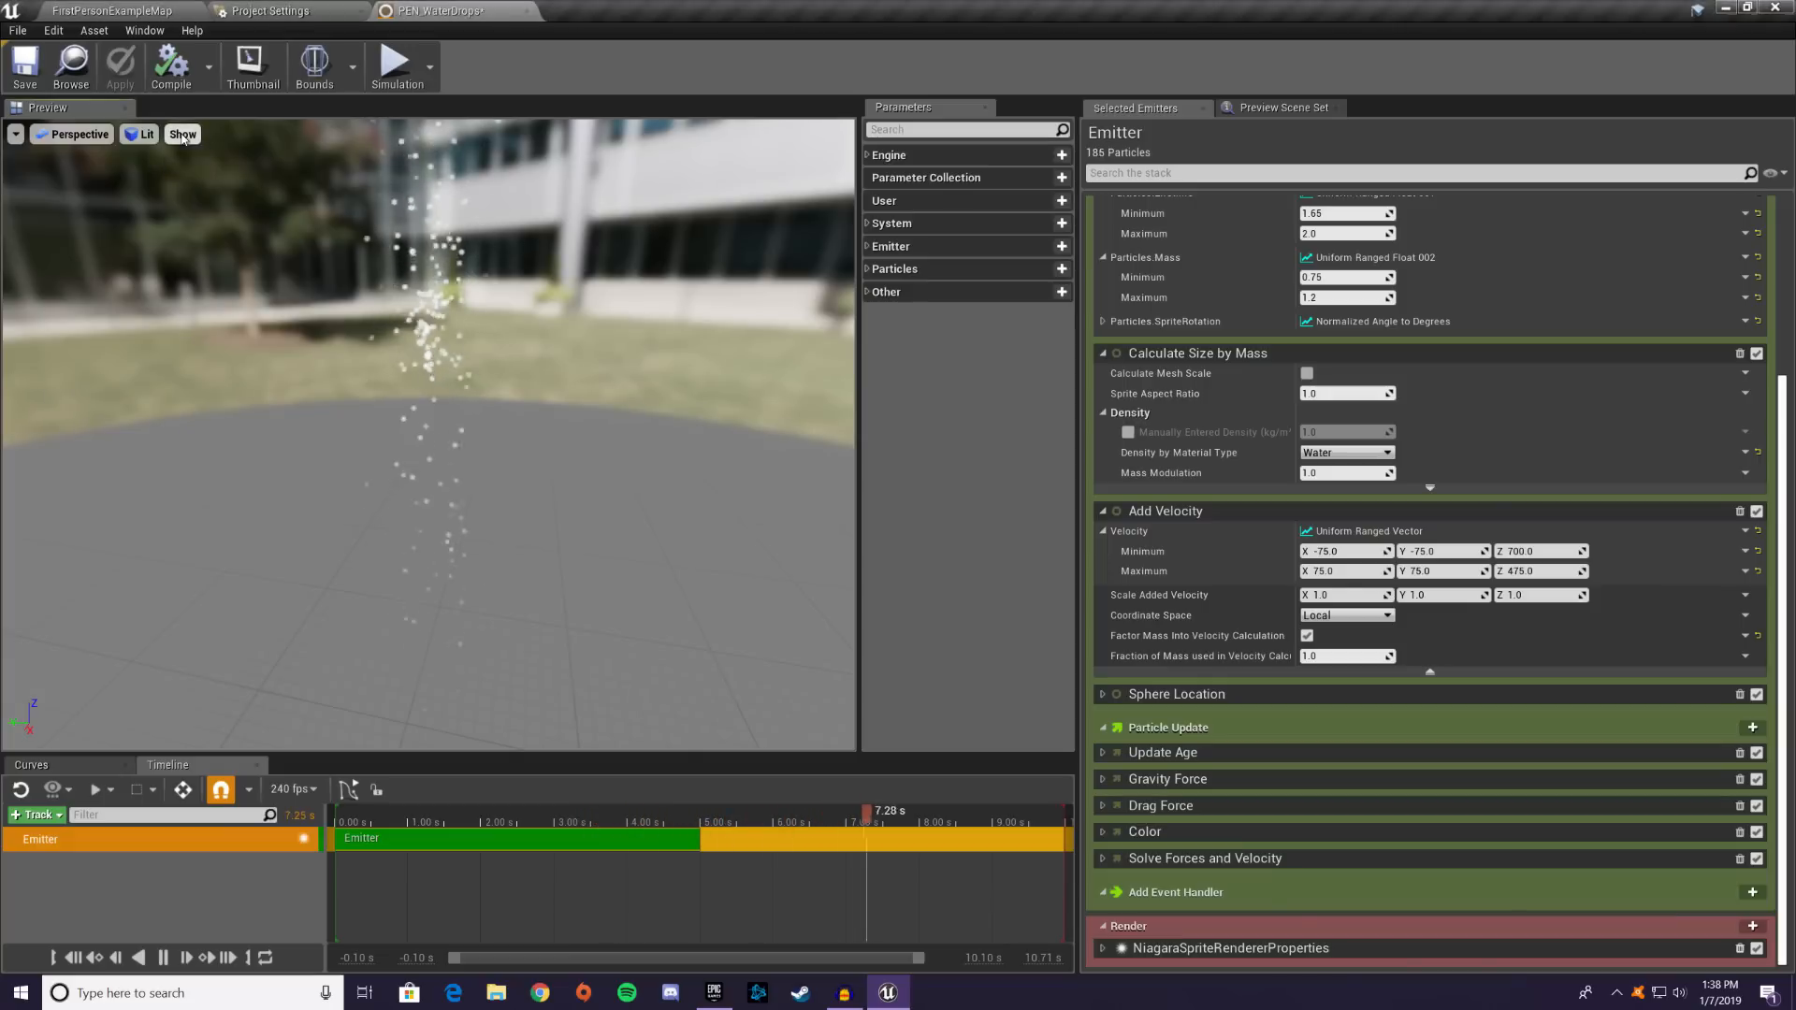
click(171, 161)
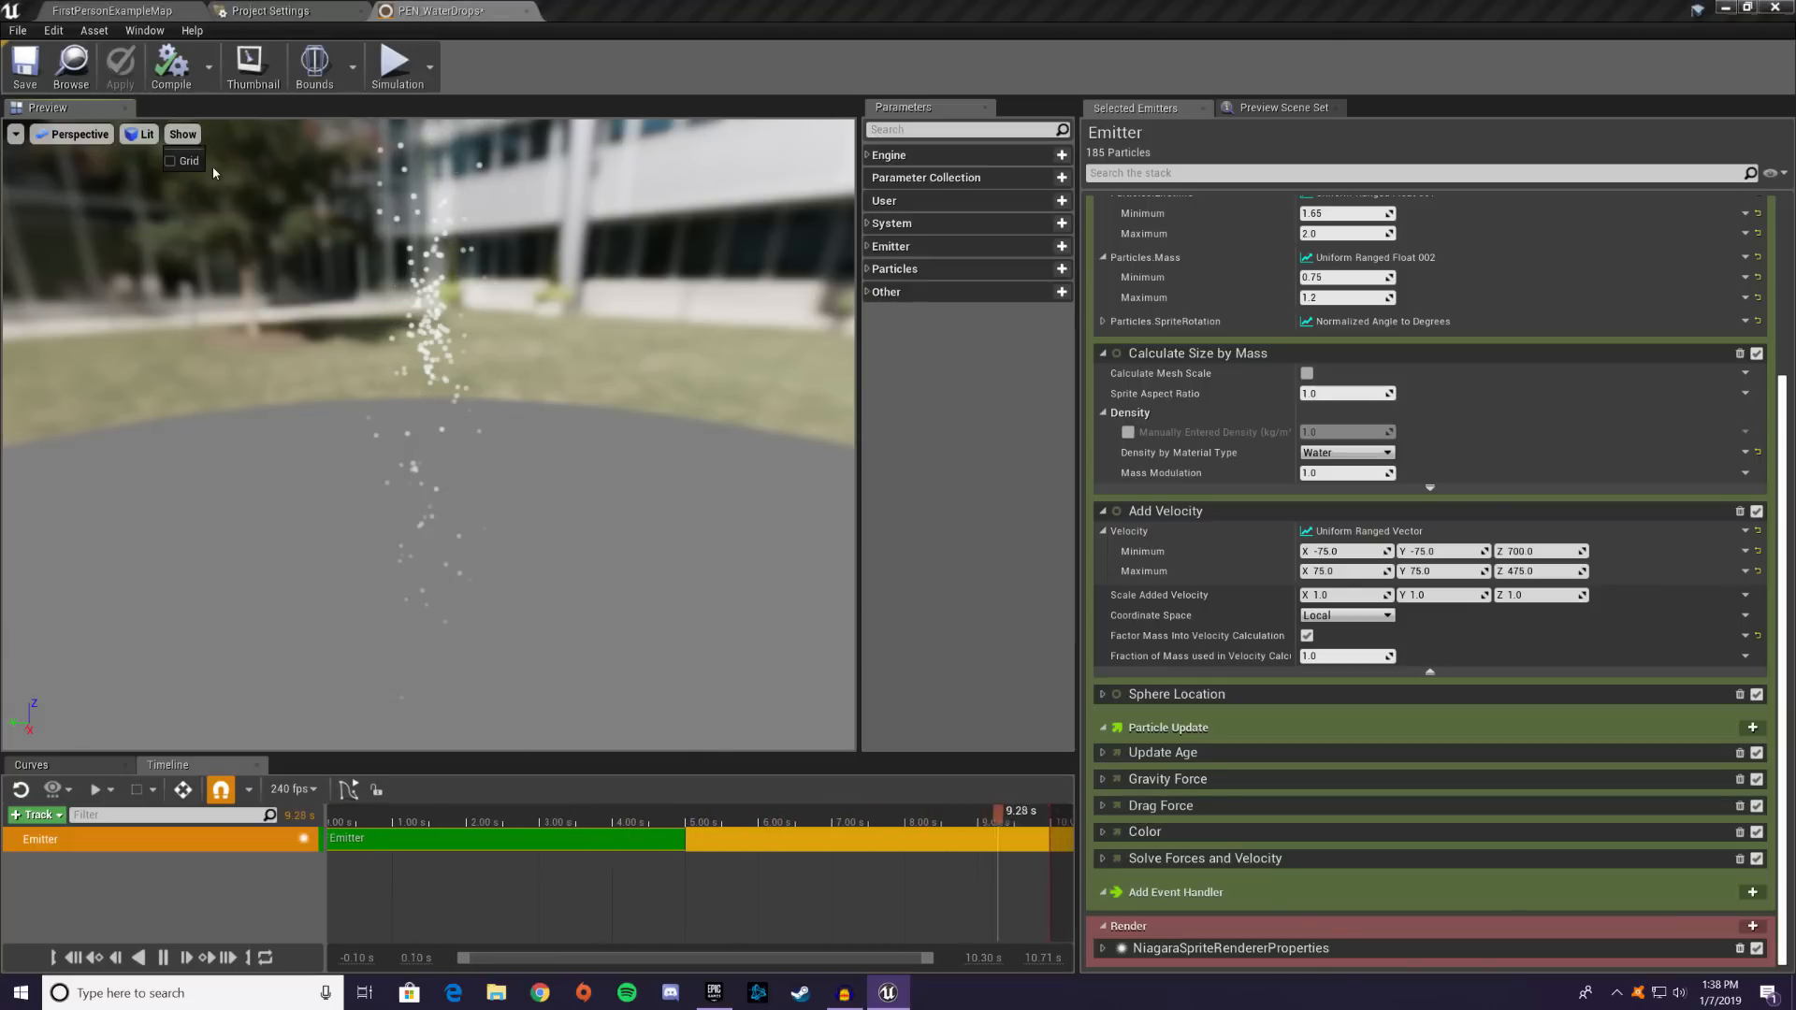
- Open the Preview Scene Settings and turn off Show Environment for the preview
click(155, 33)
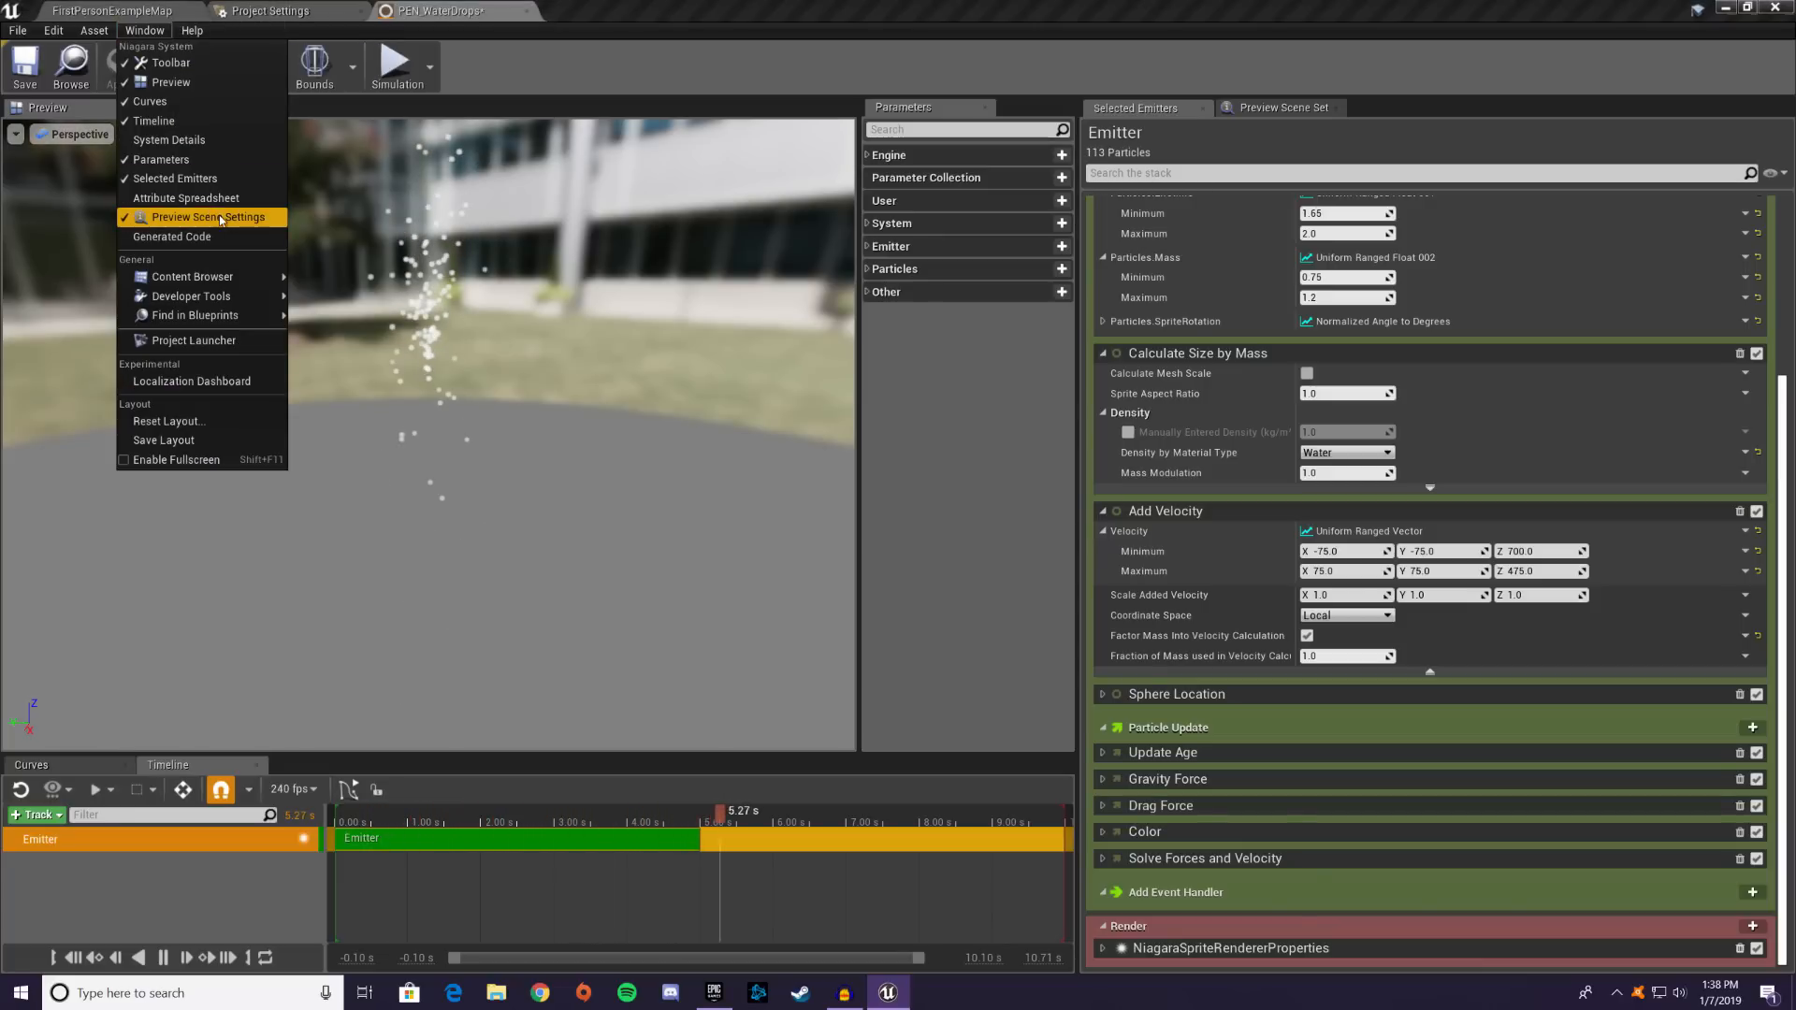
click(589, 75)
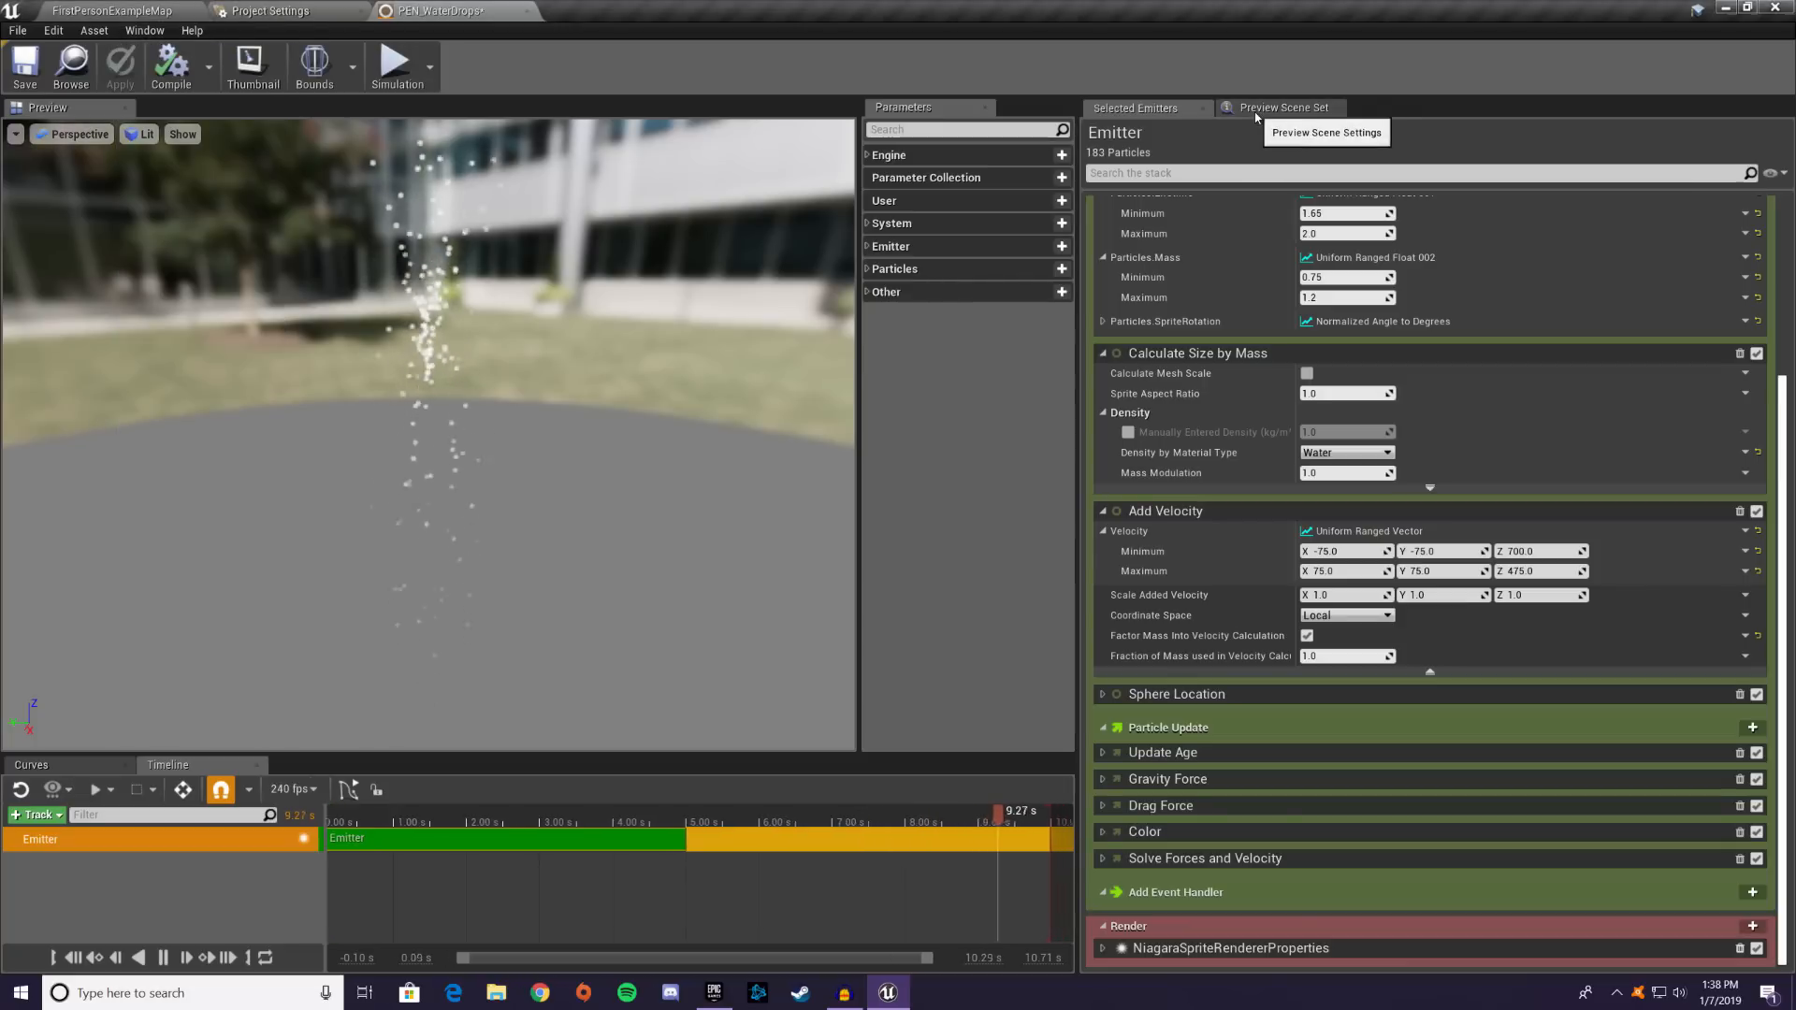
click(1289, 110)
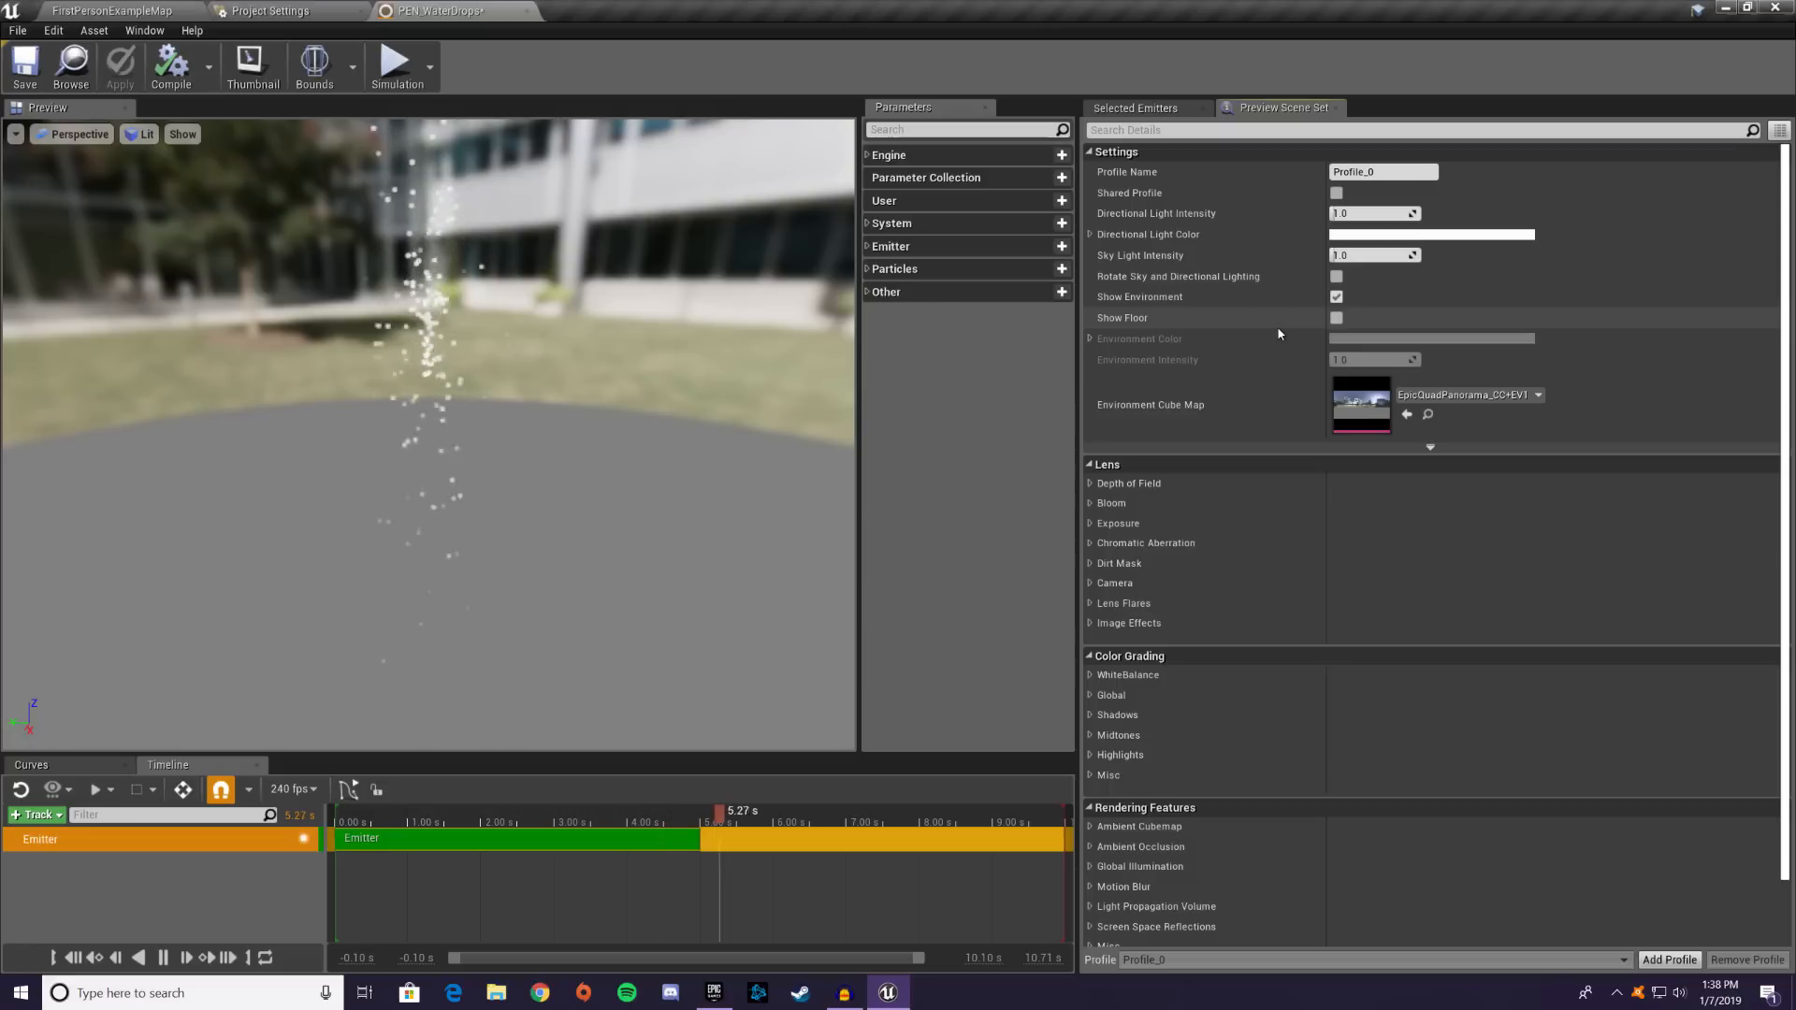
click(1336, 298)
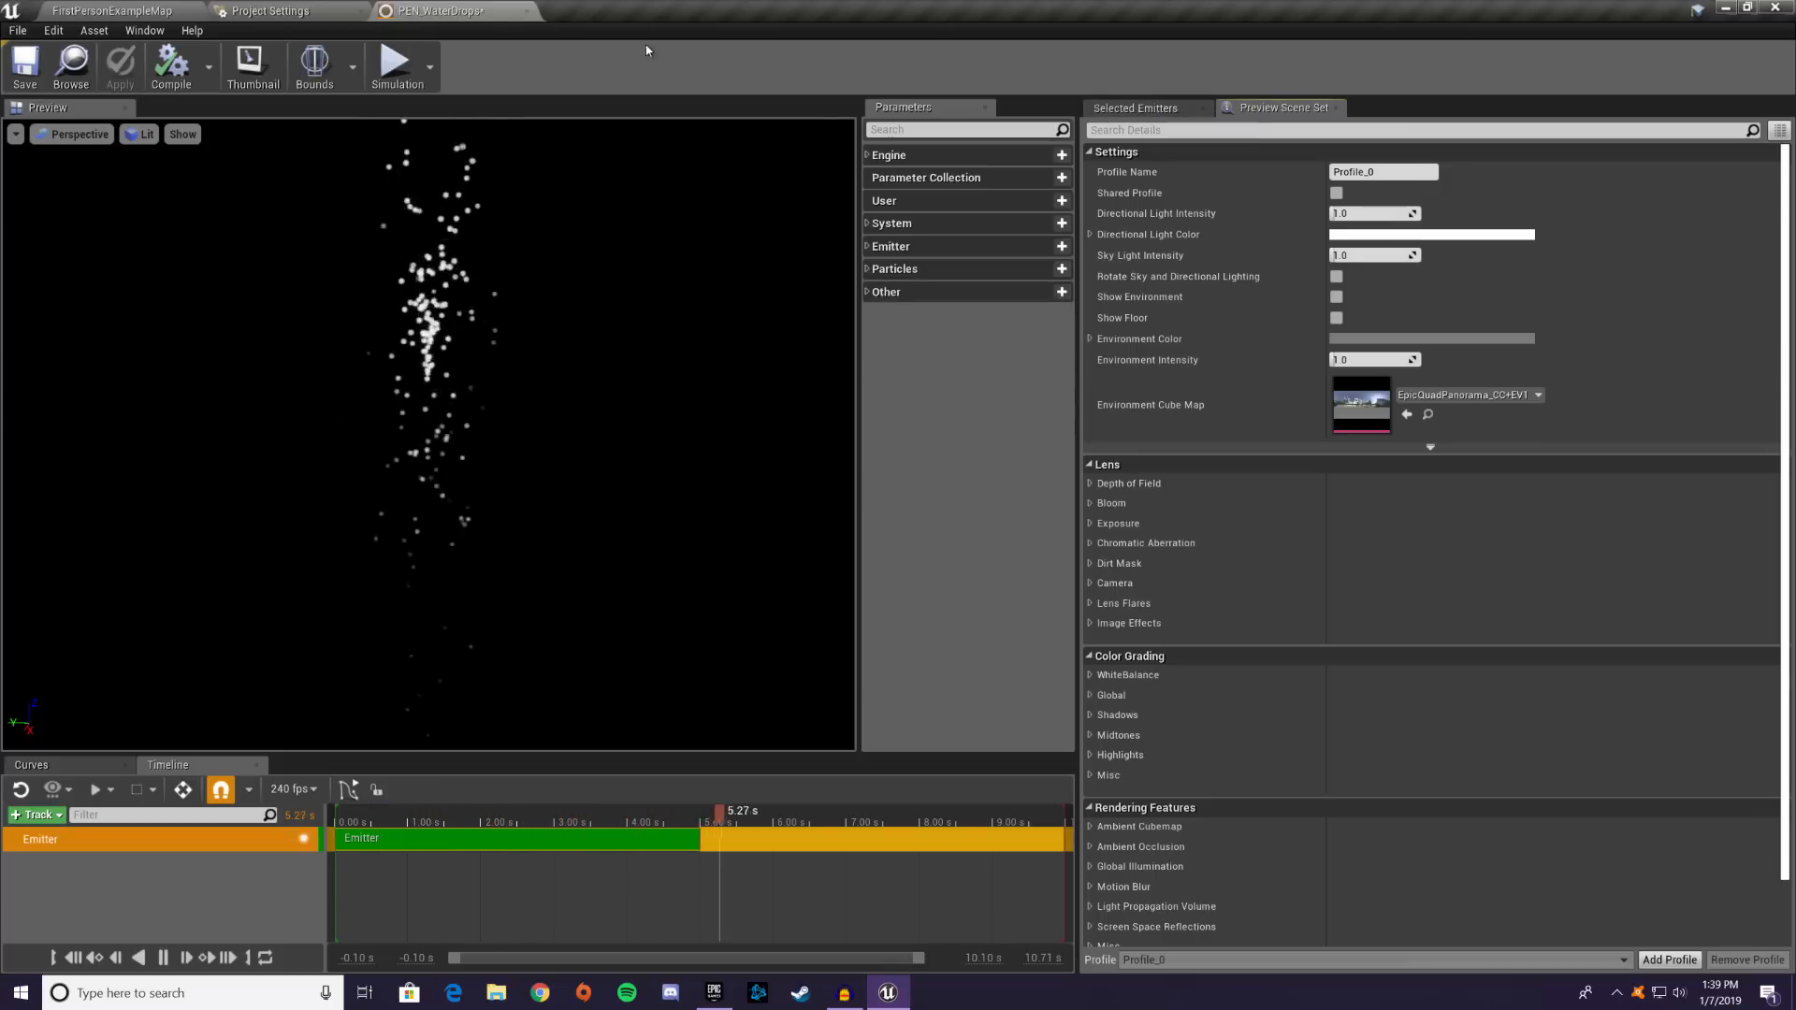
- Check the FirstPersonExampleMap level, return to the PEN_WaterDrops emitter, and look over its curves and timeline
click(122, 11)
click(477, 7)
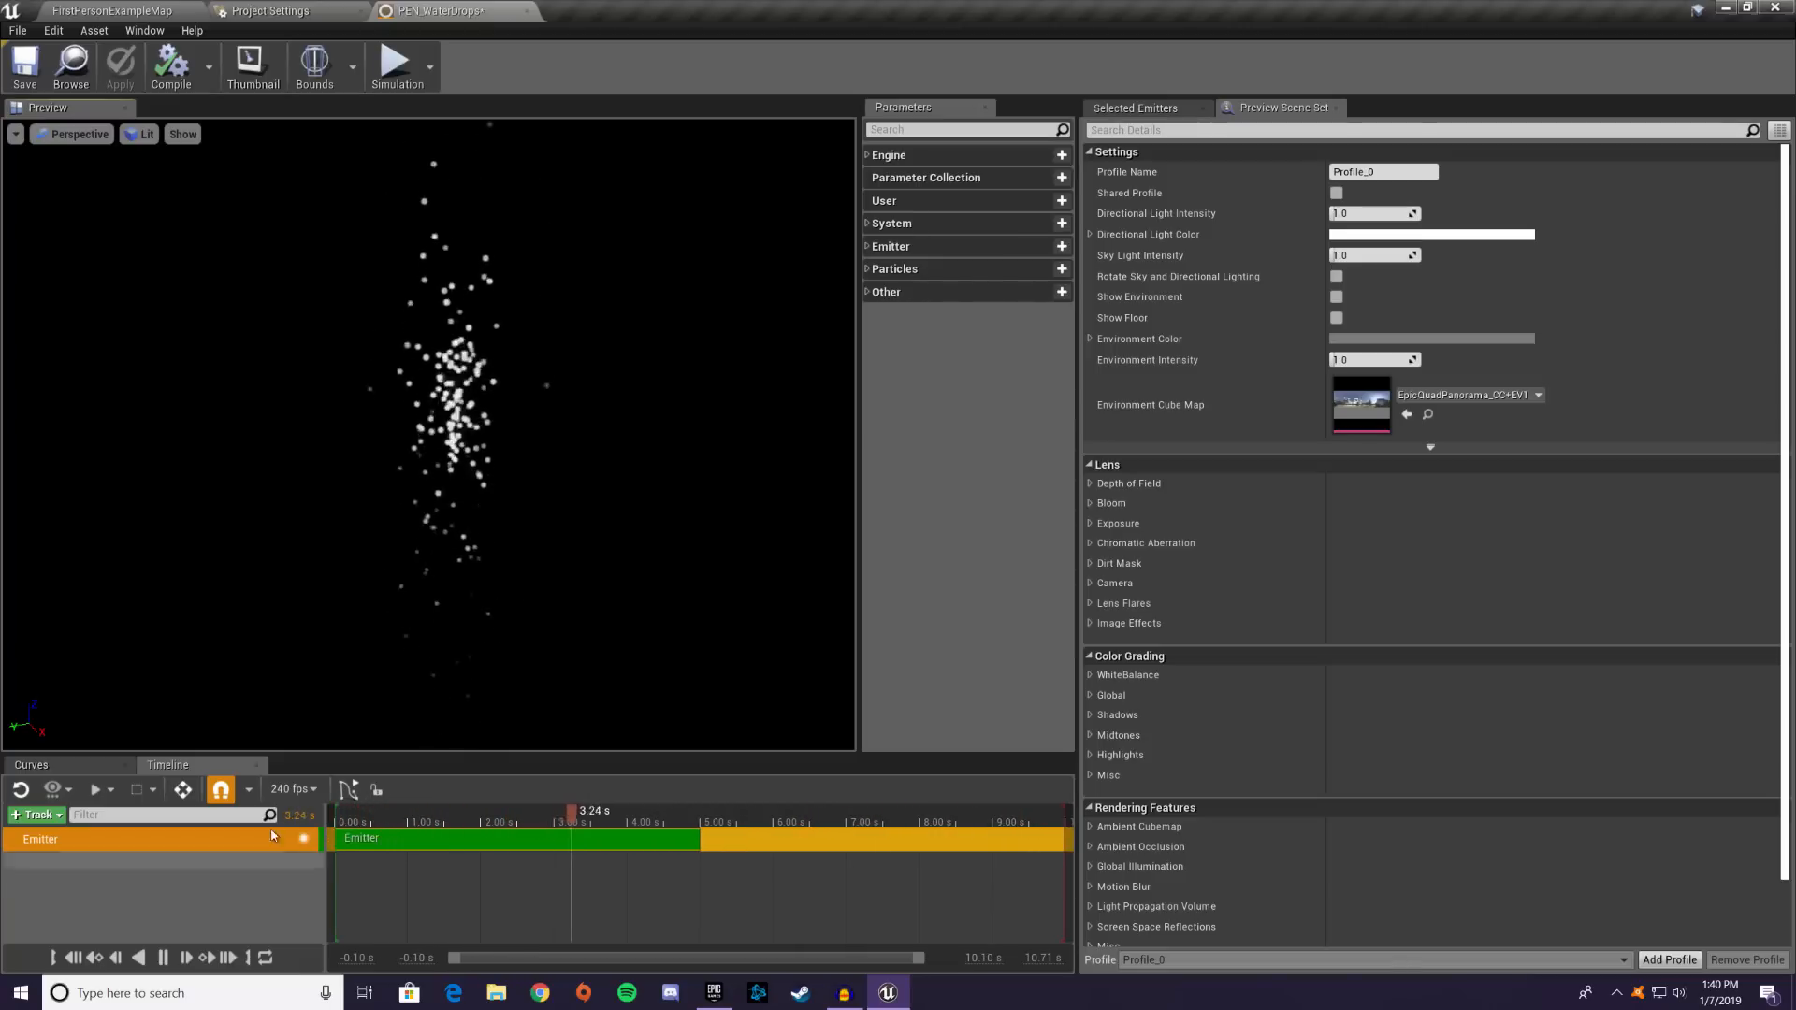
click(142, 898)
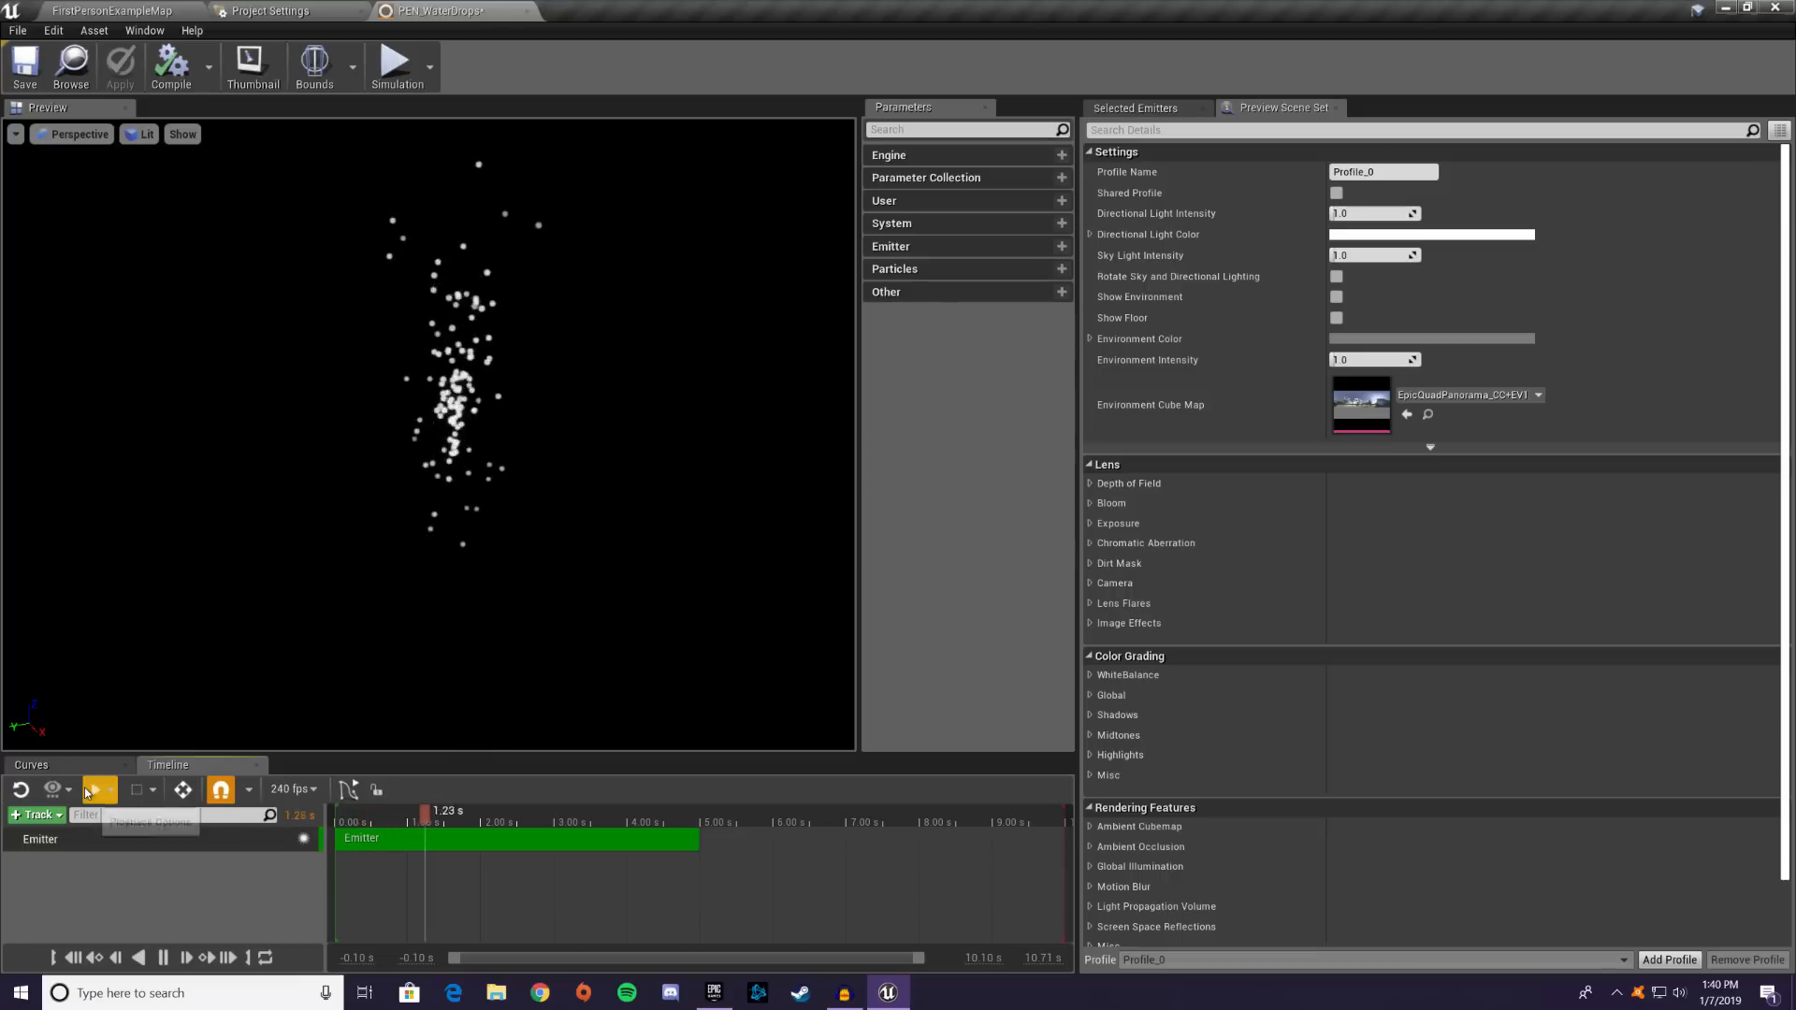
click(31, 765)
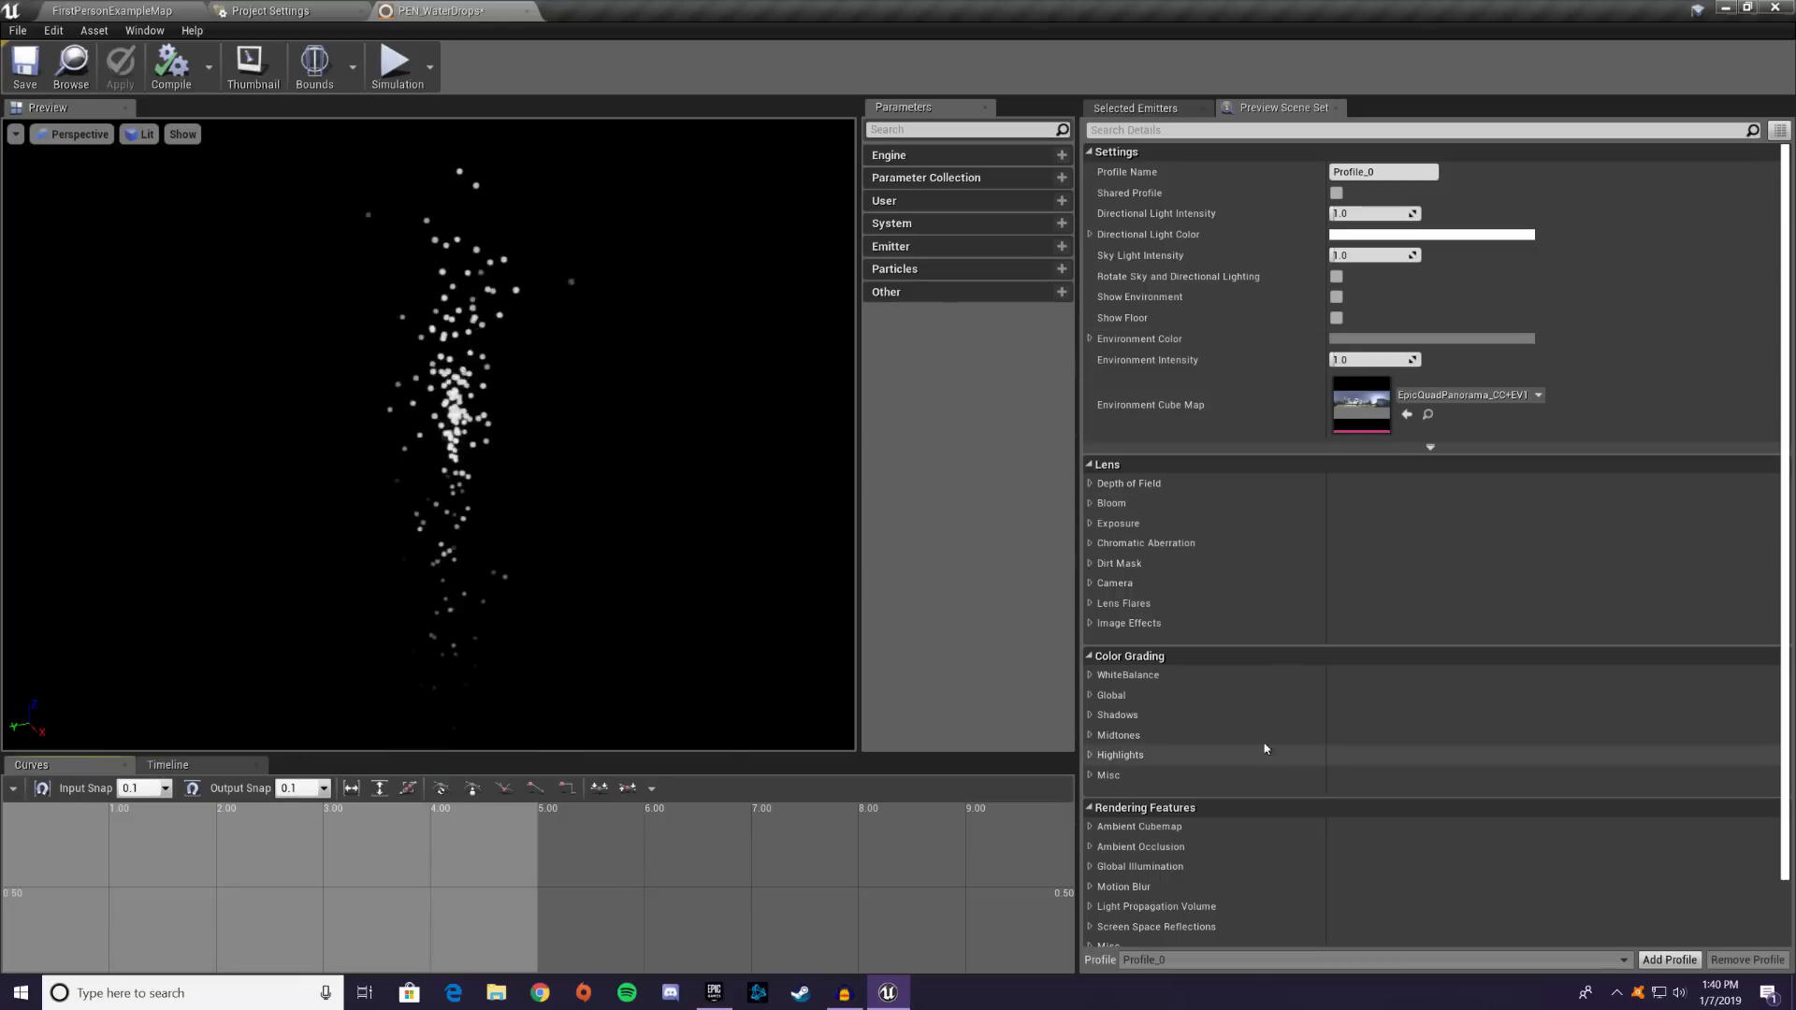
click(168, 765)
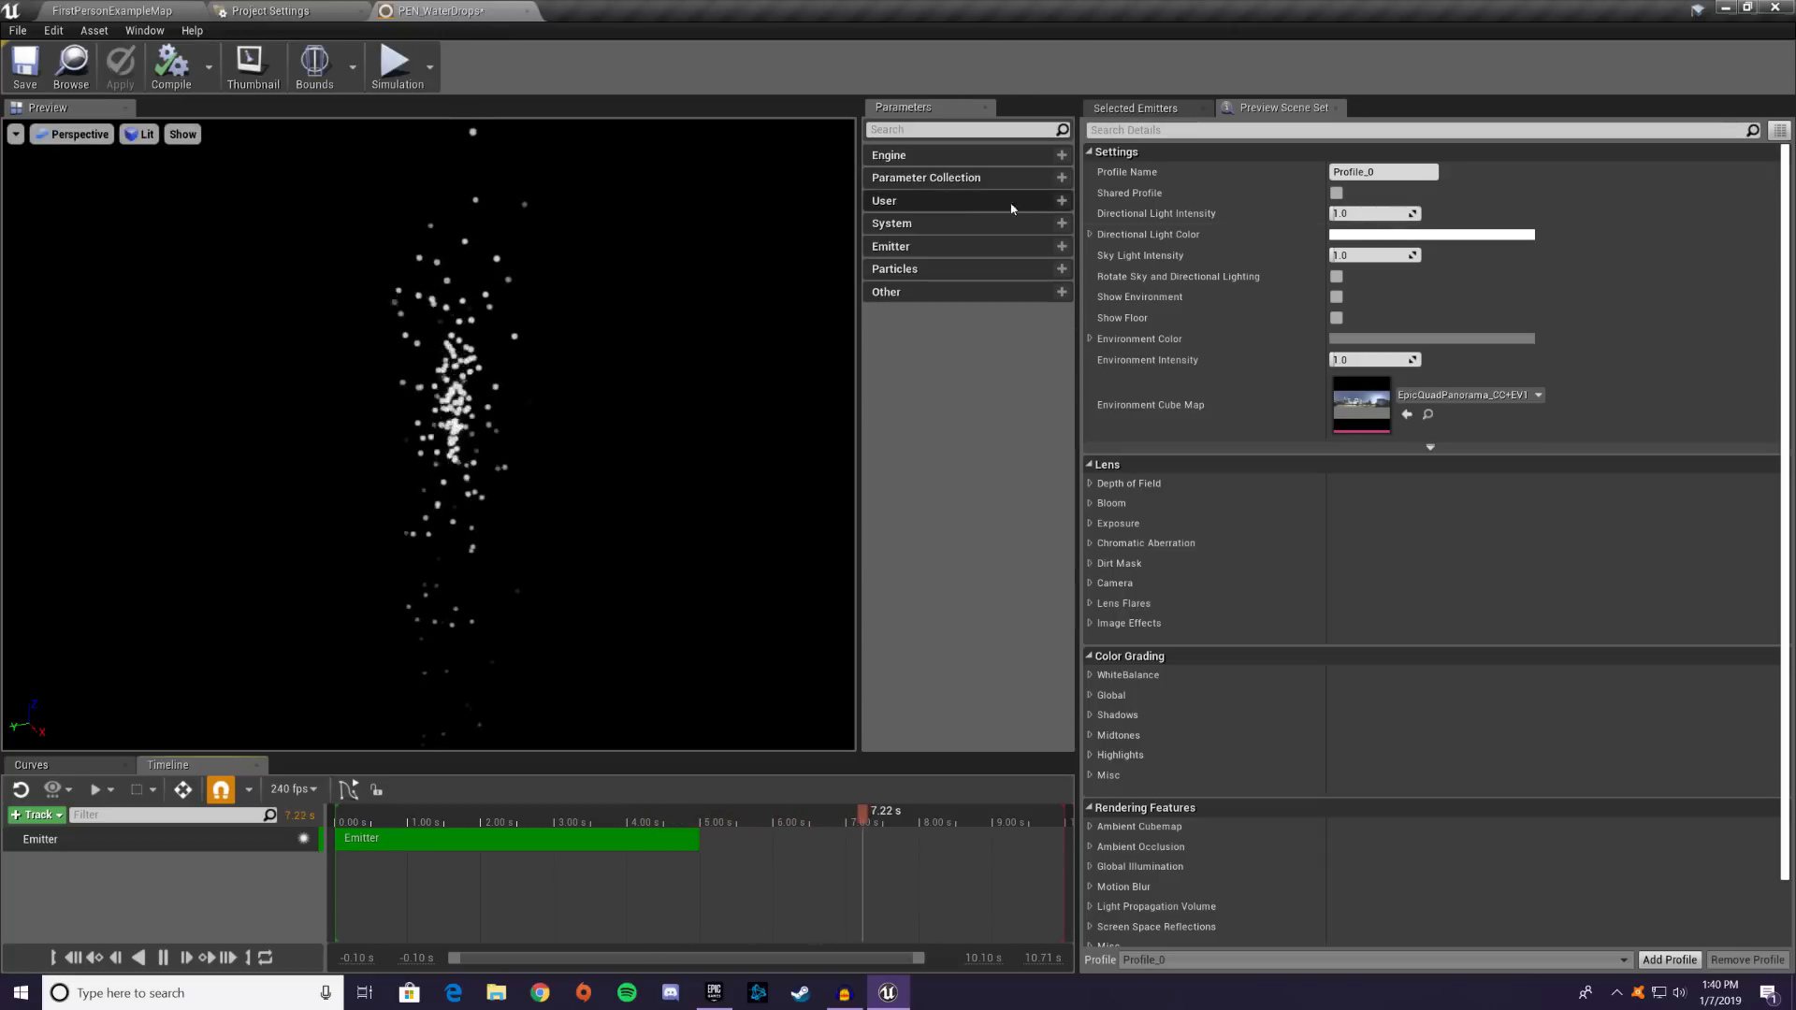
- Show the Selected Emitters stack and select the Emitter track in the timeline to display its modules
click(1136, 109)
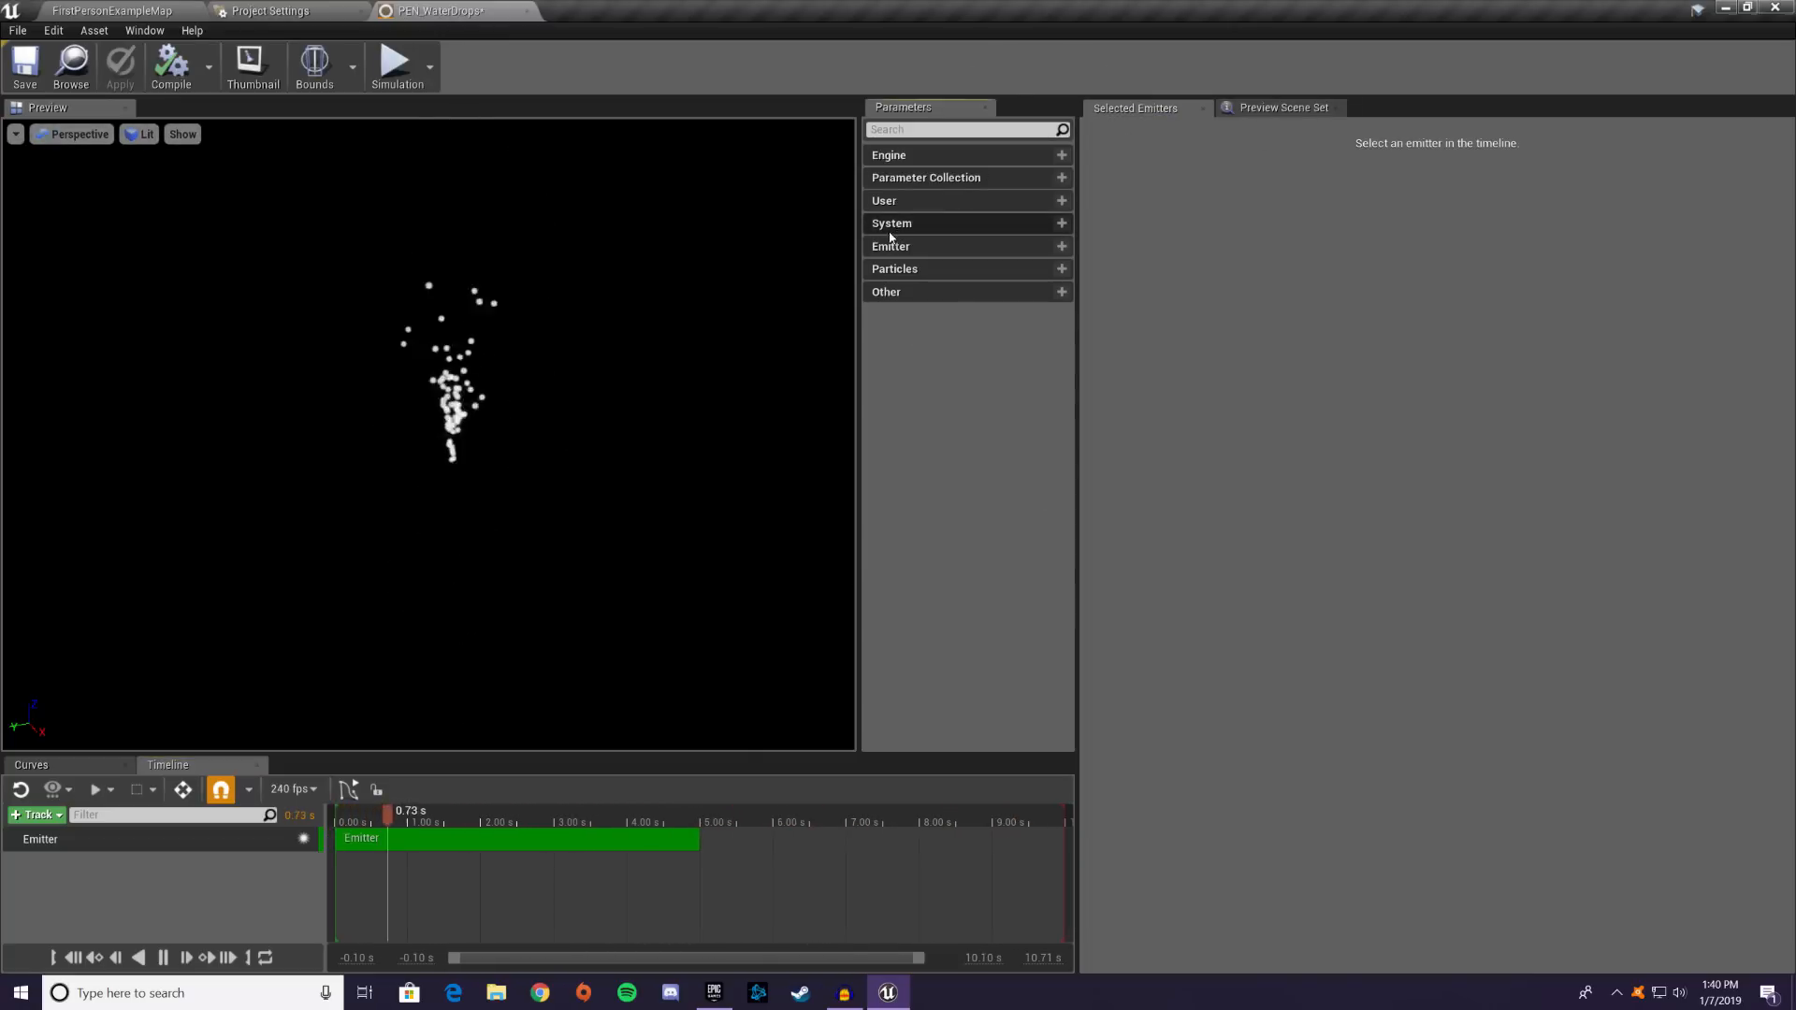
click(77, 840)
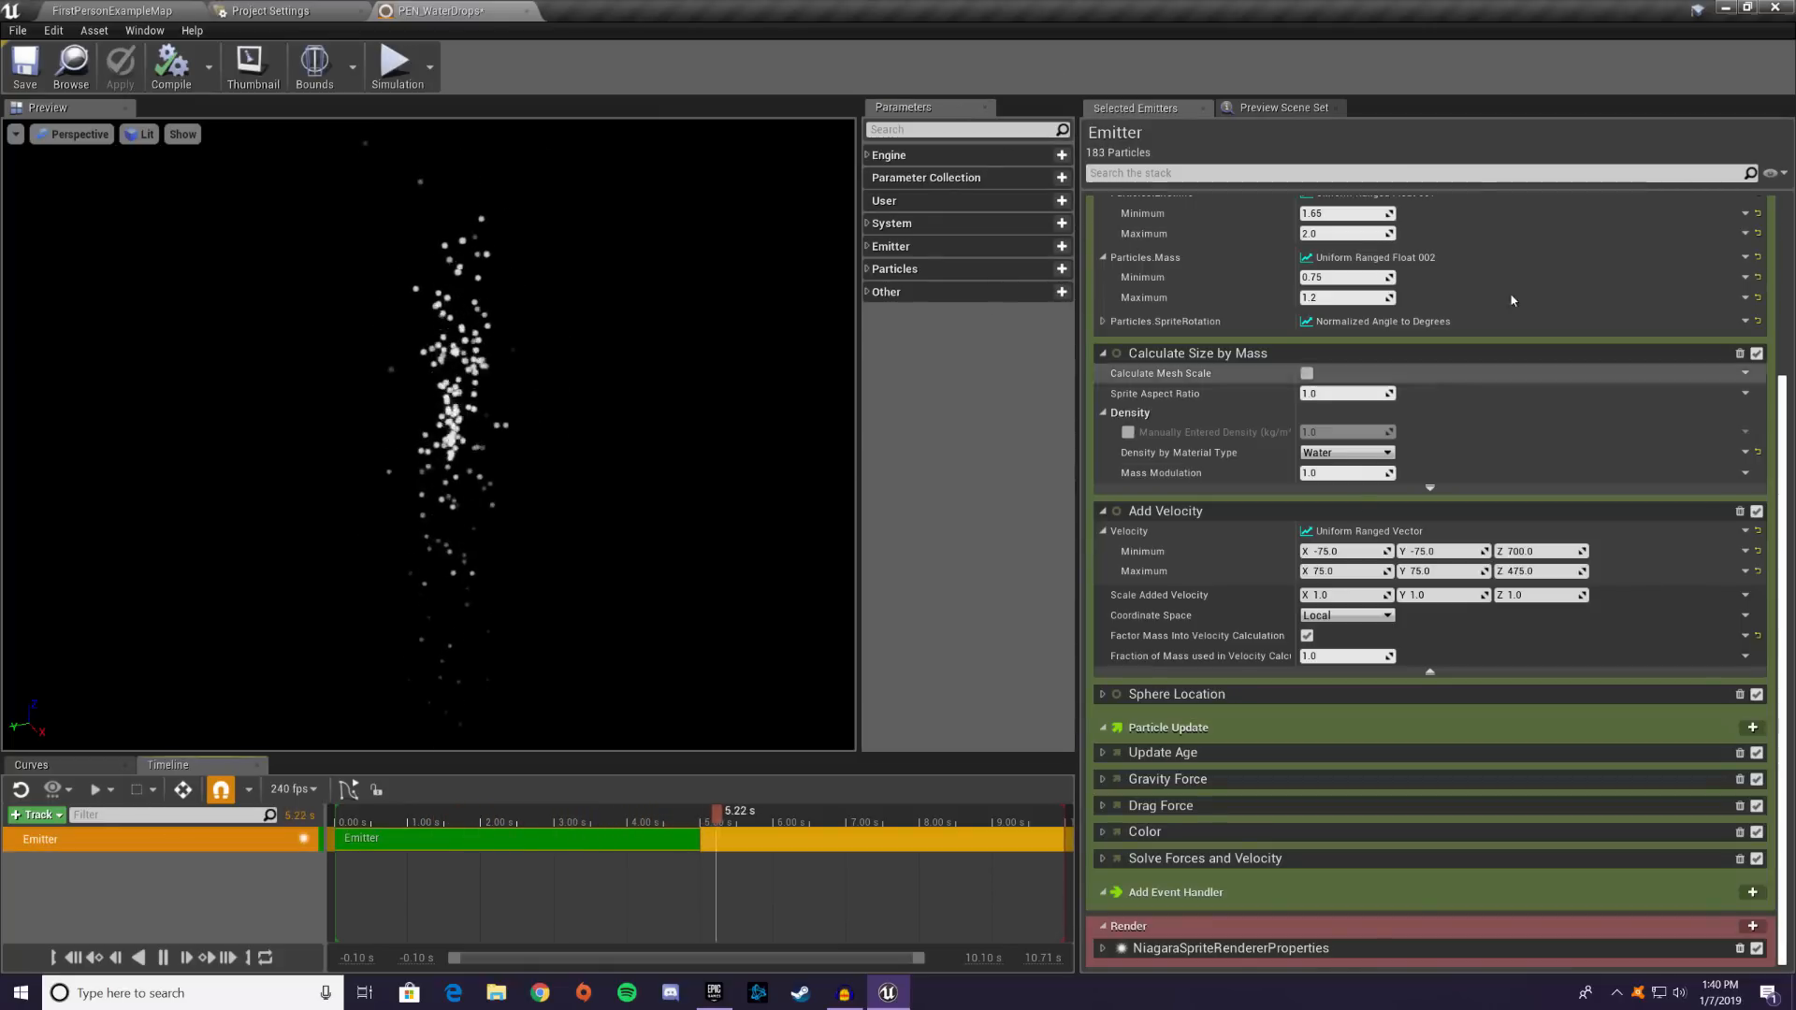
click(159, 922)
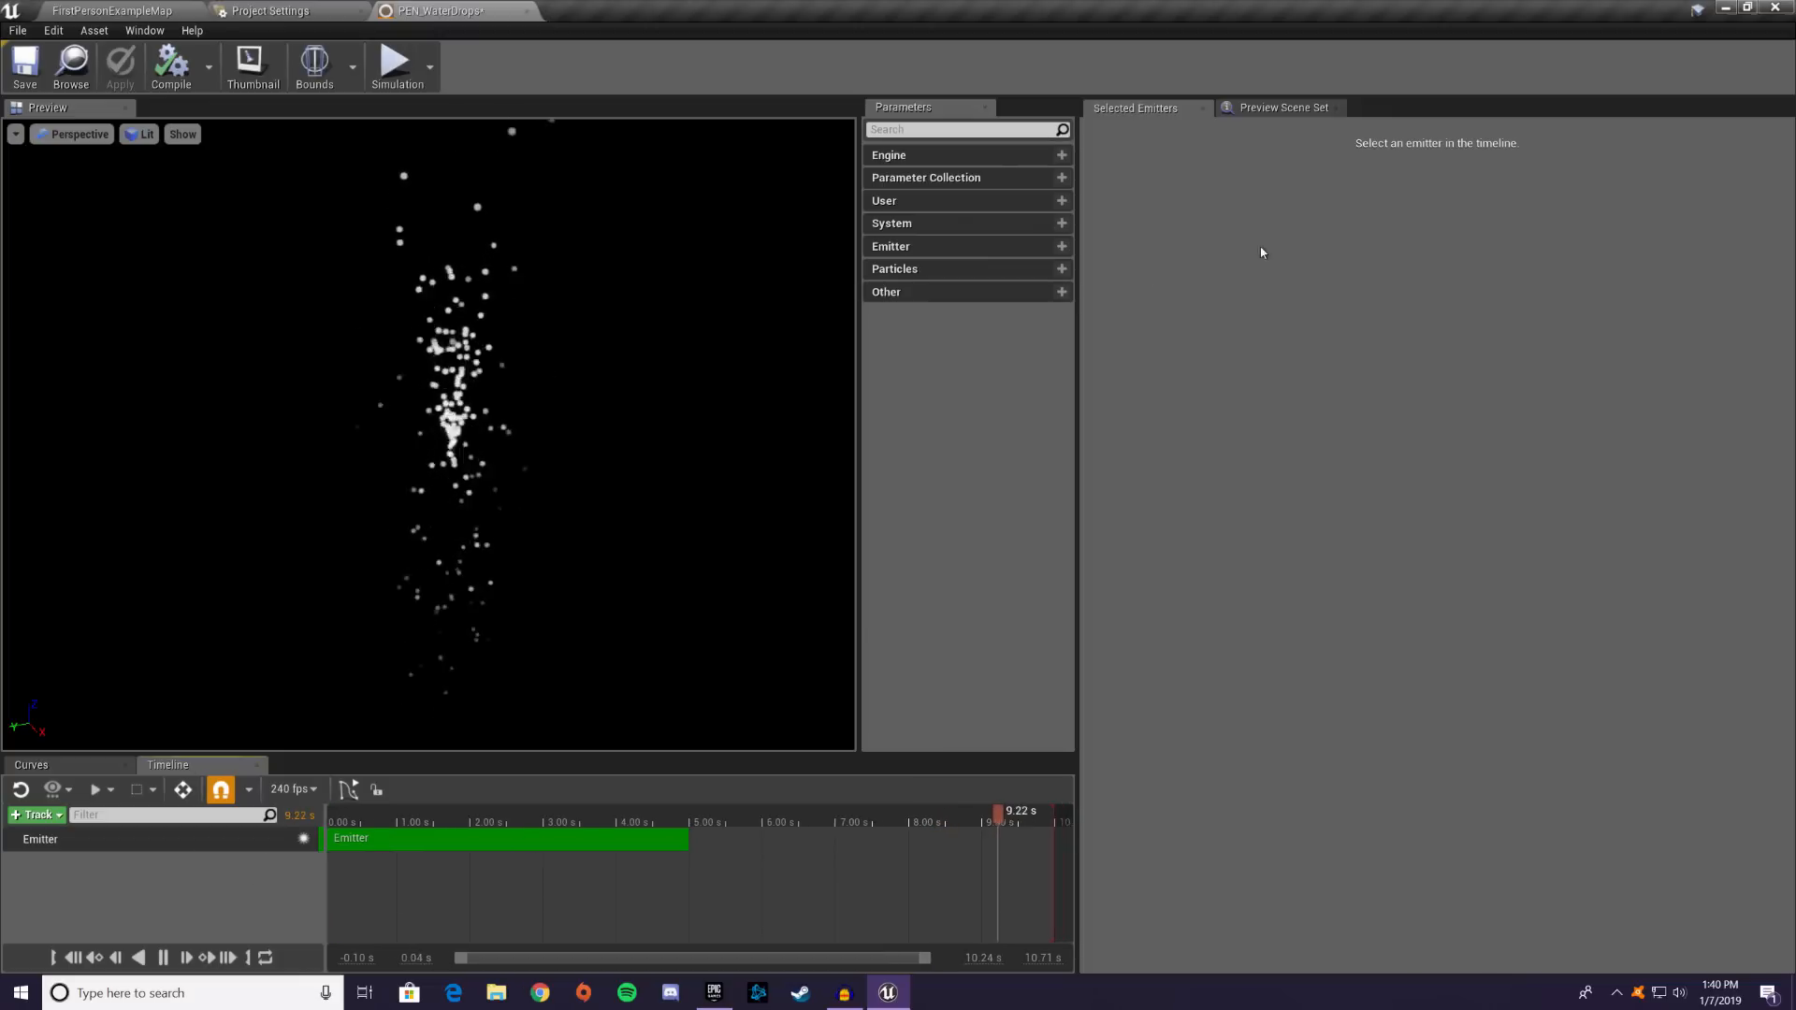
click(116, 838)
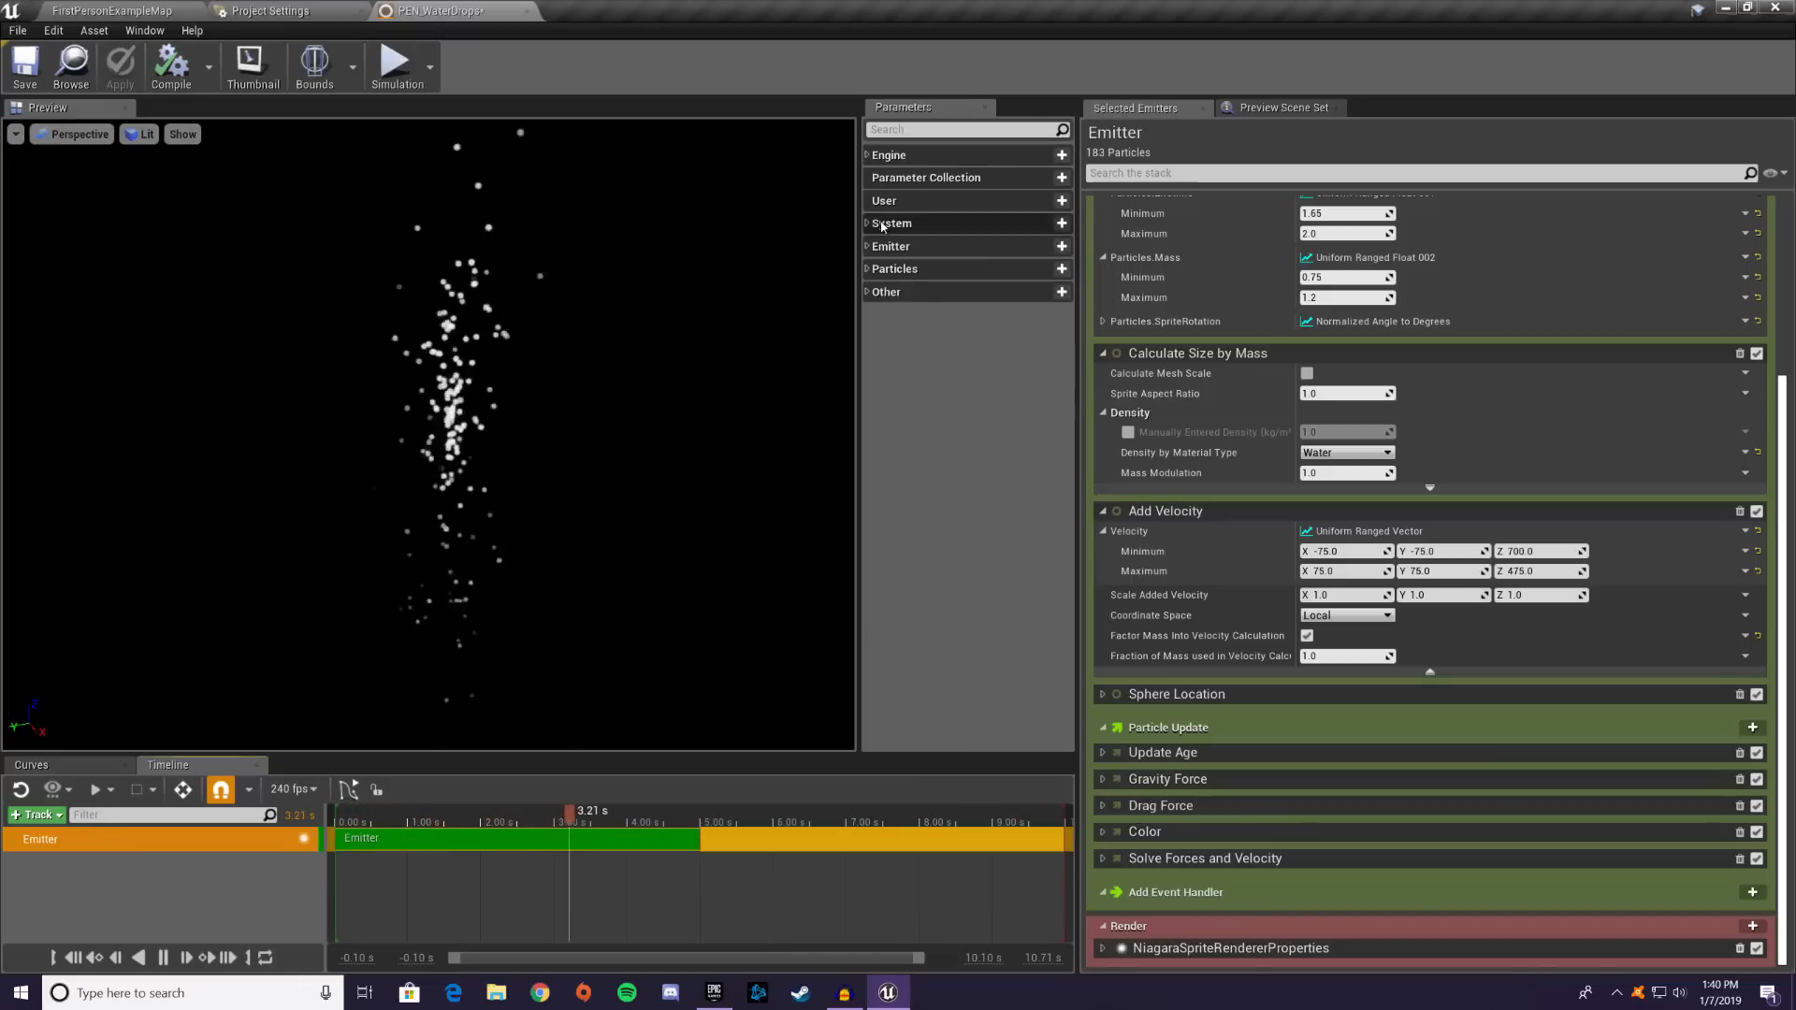
- Examine the emitter's parameters grouped under Engine, System, Emitter and Particles, and collapse the groups again
click(866, 156)
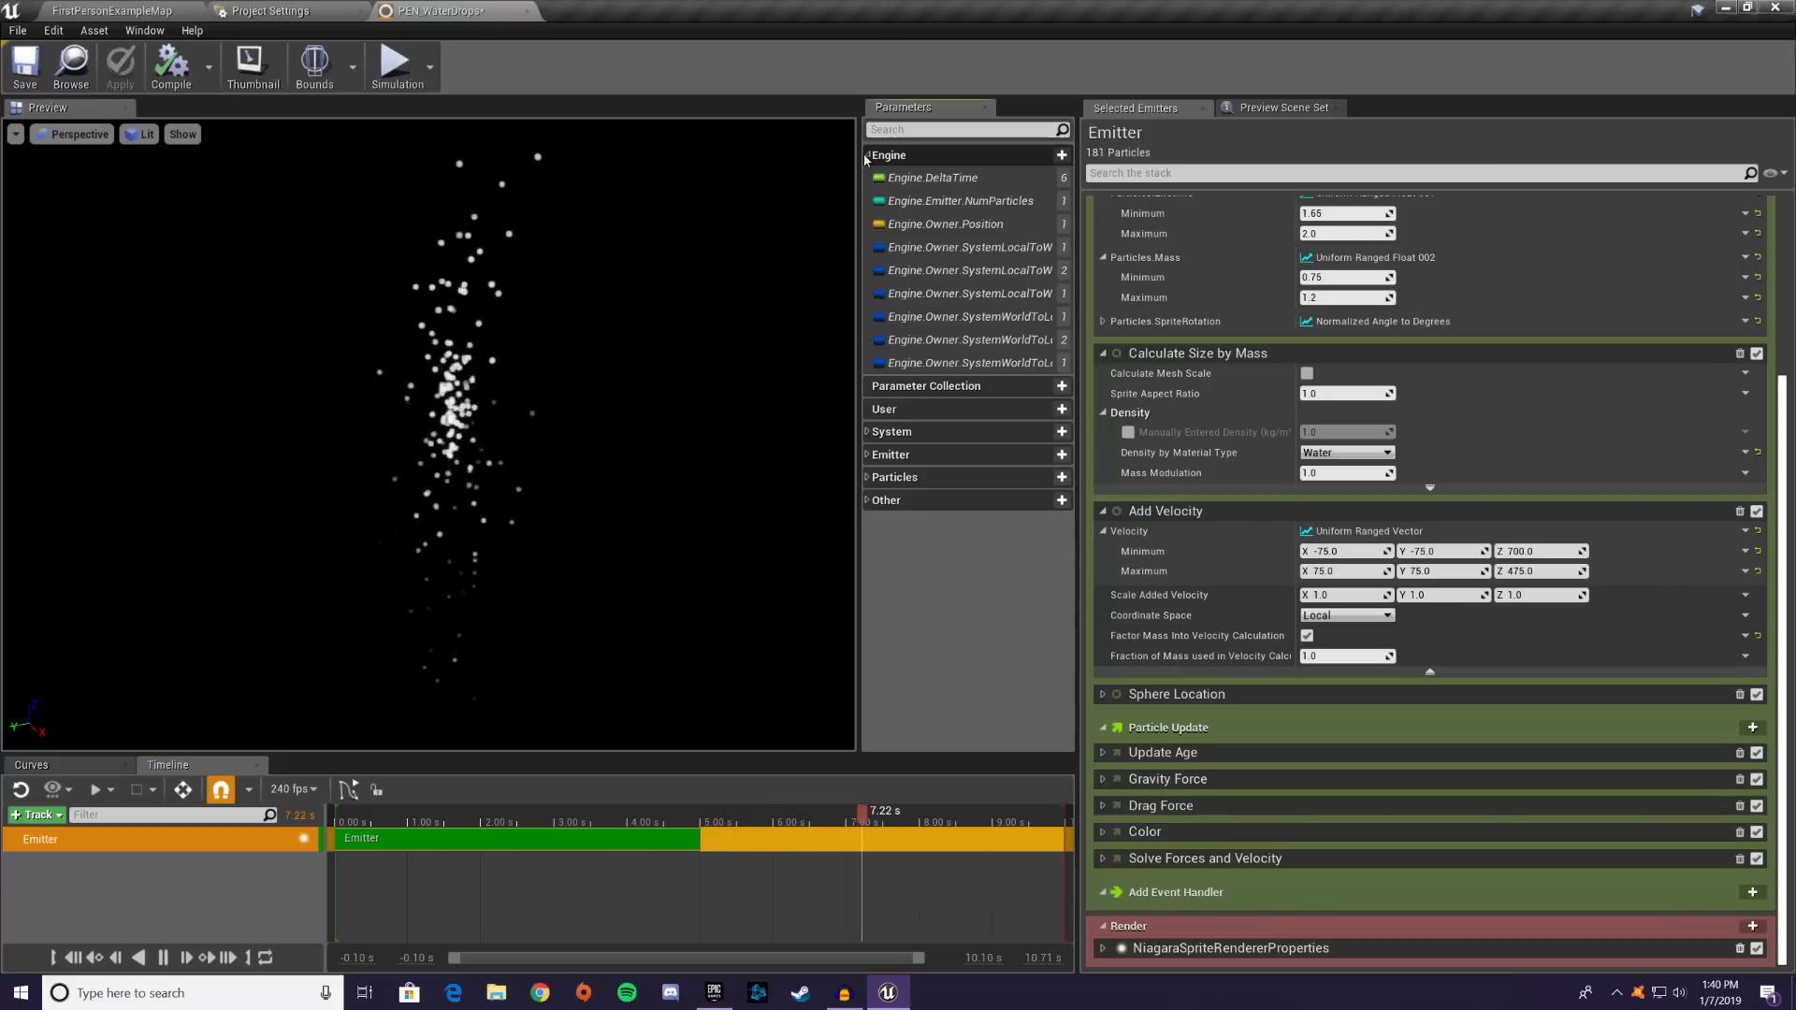
click(866, 156)
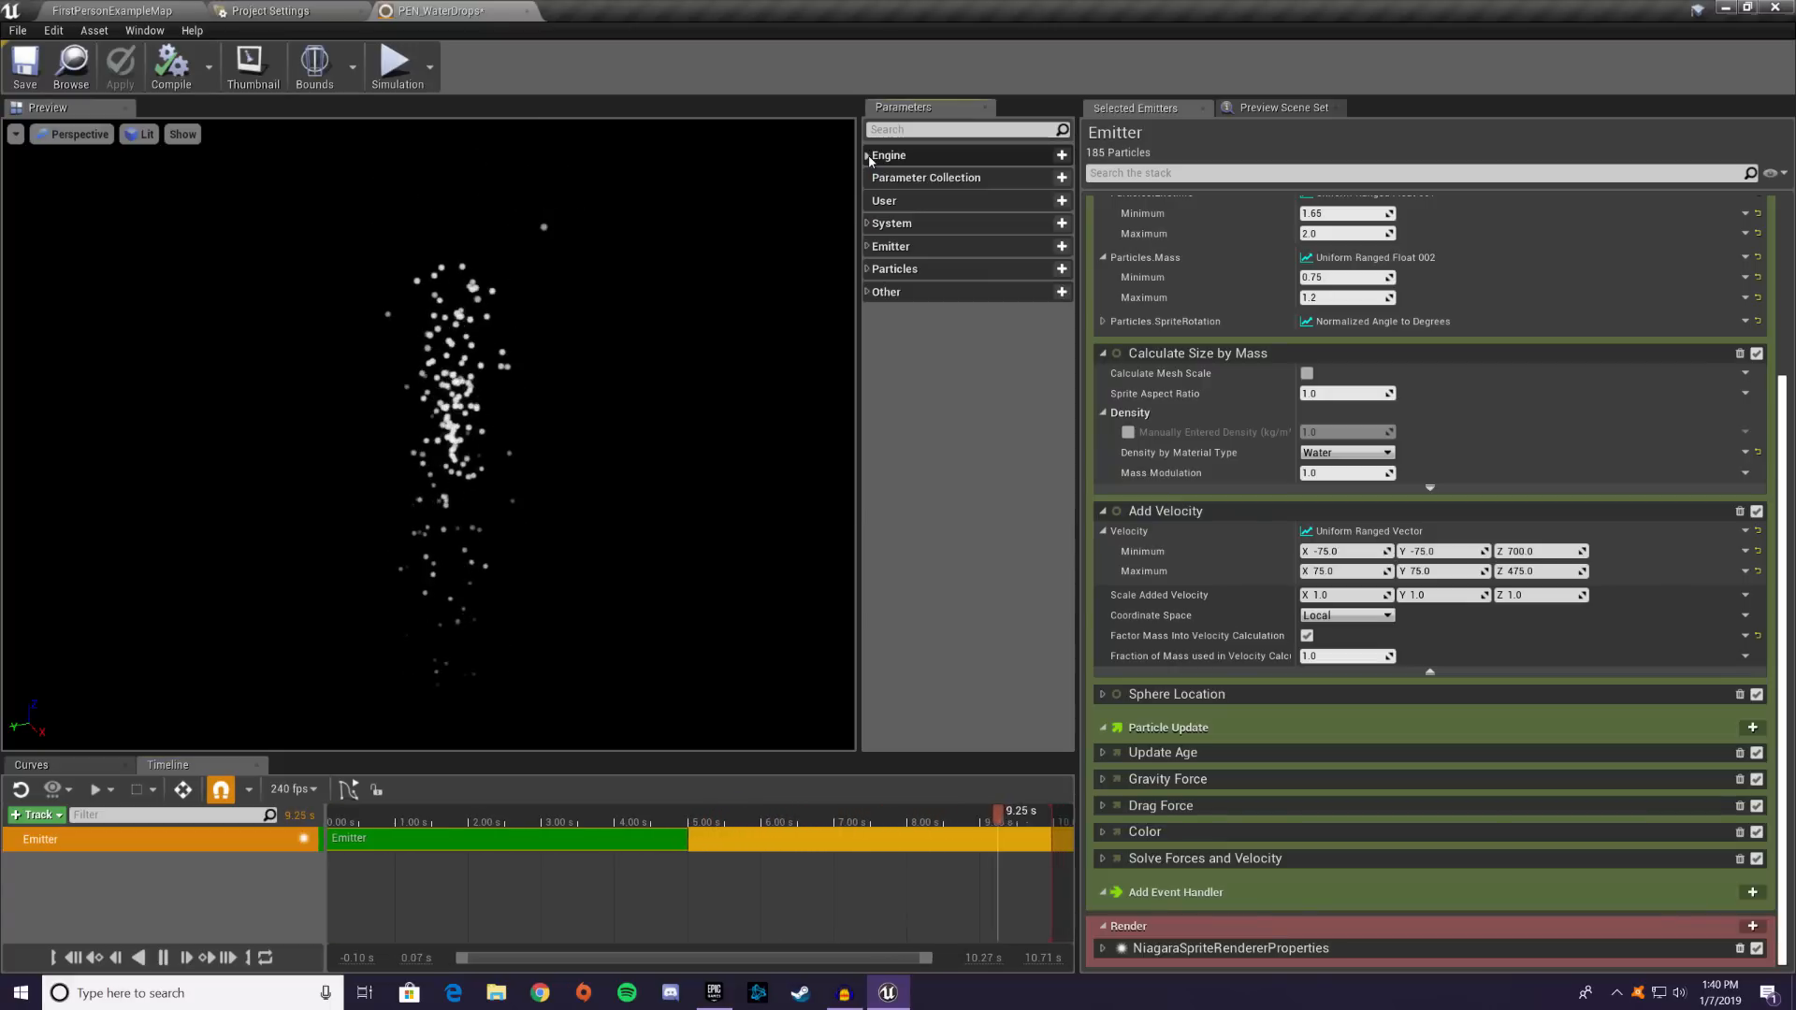
click(867, 224)
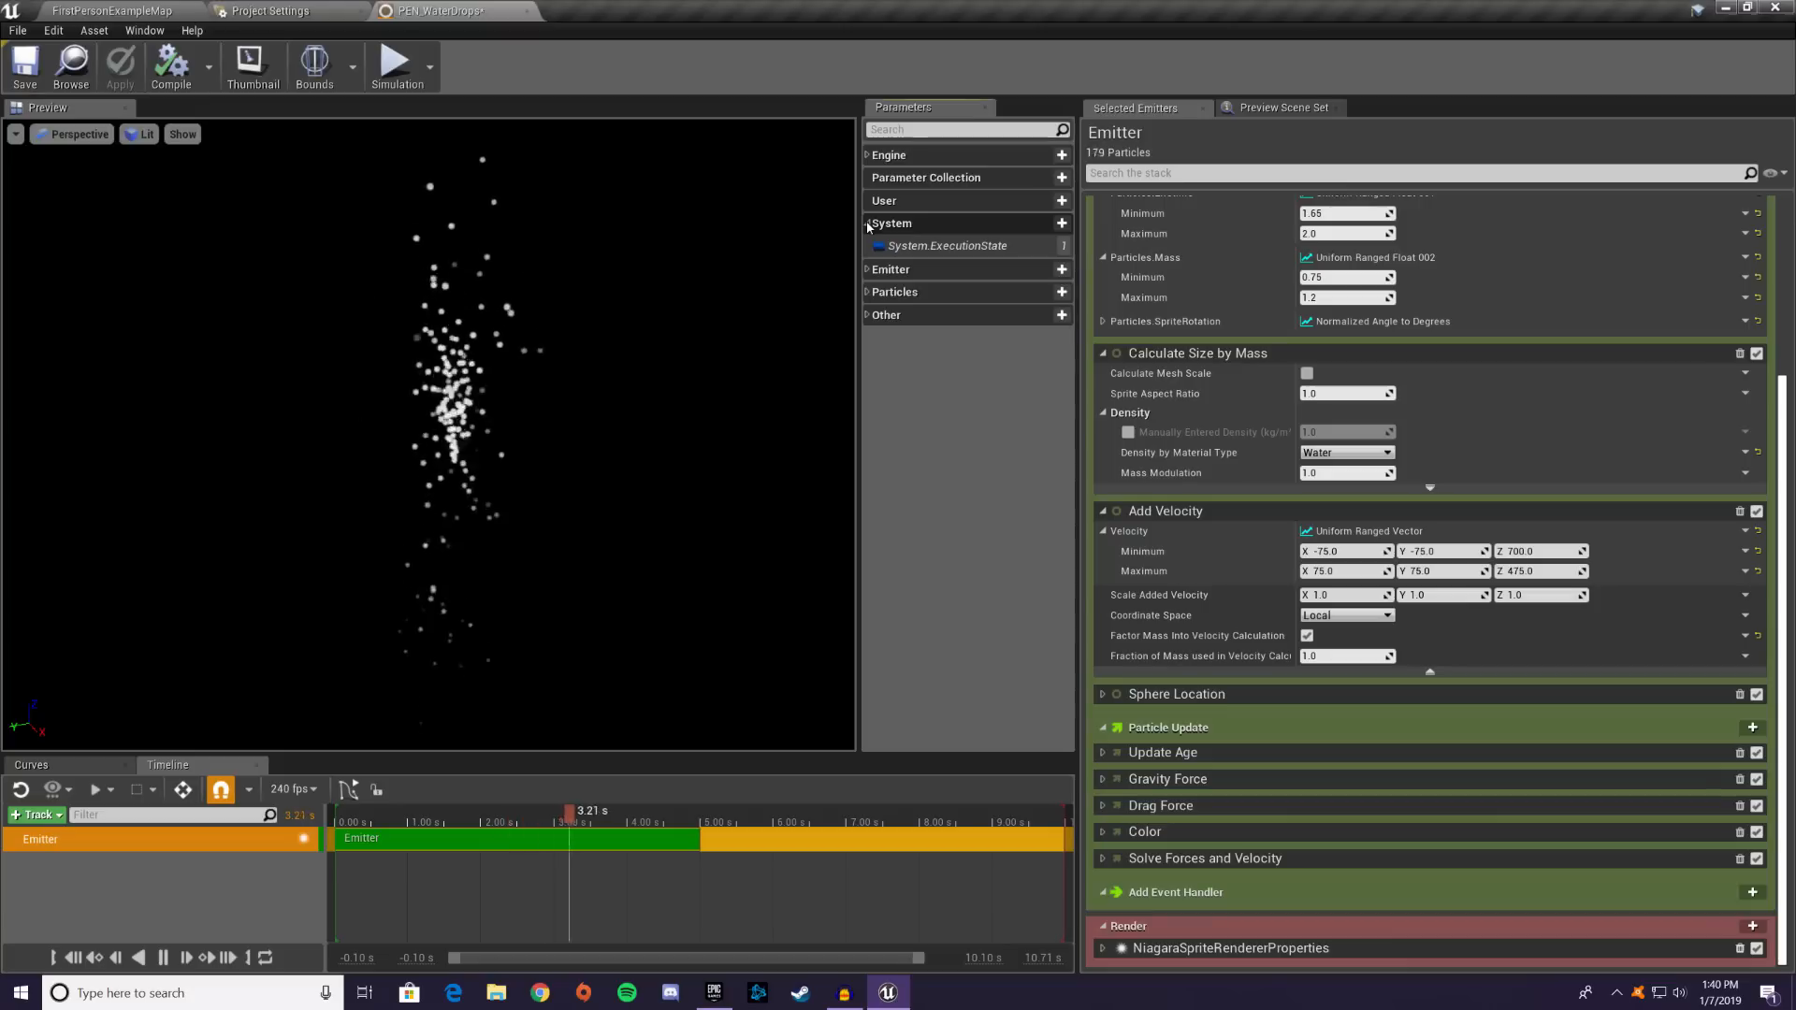
click(867, 225)
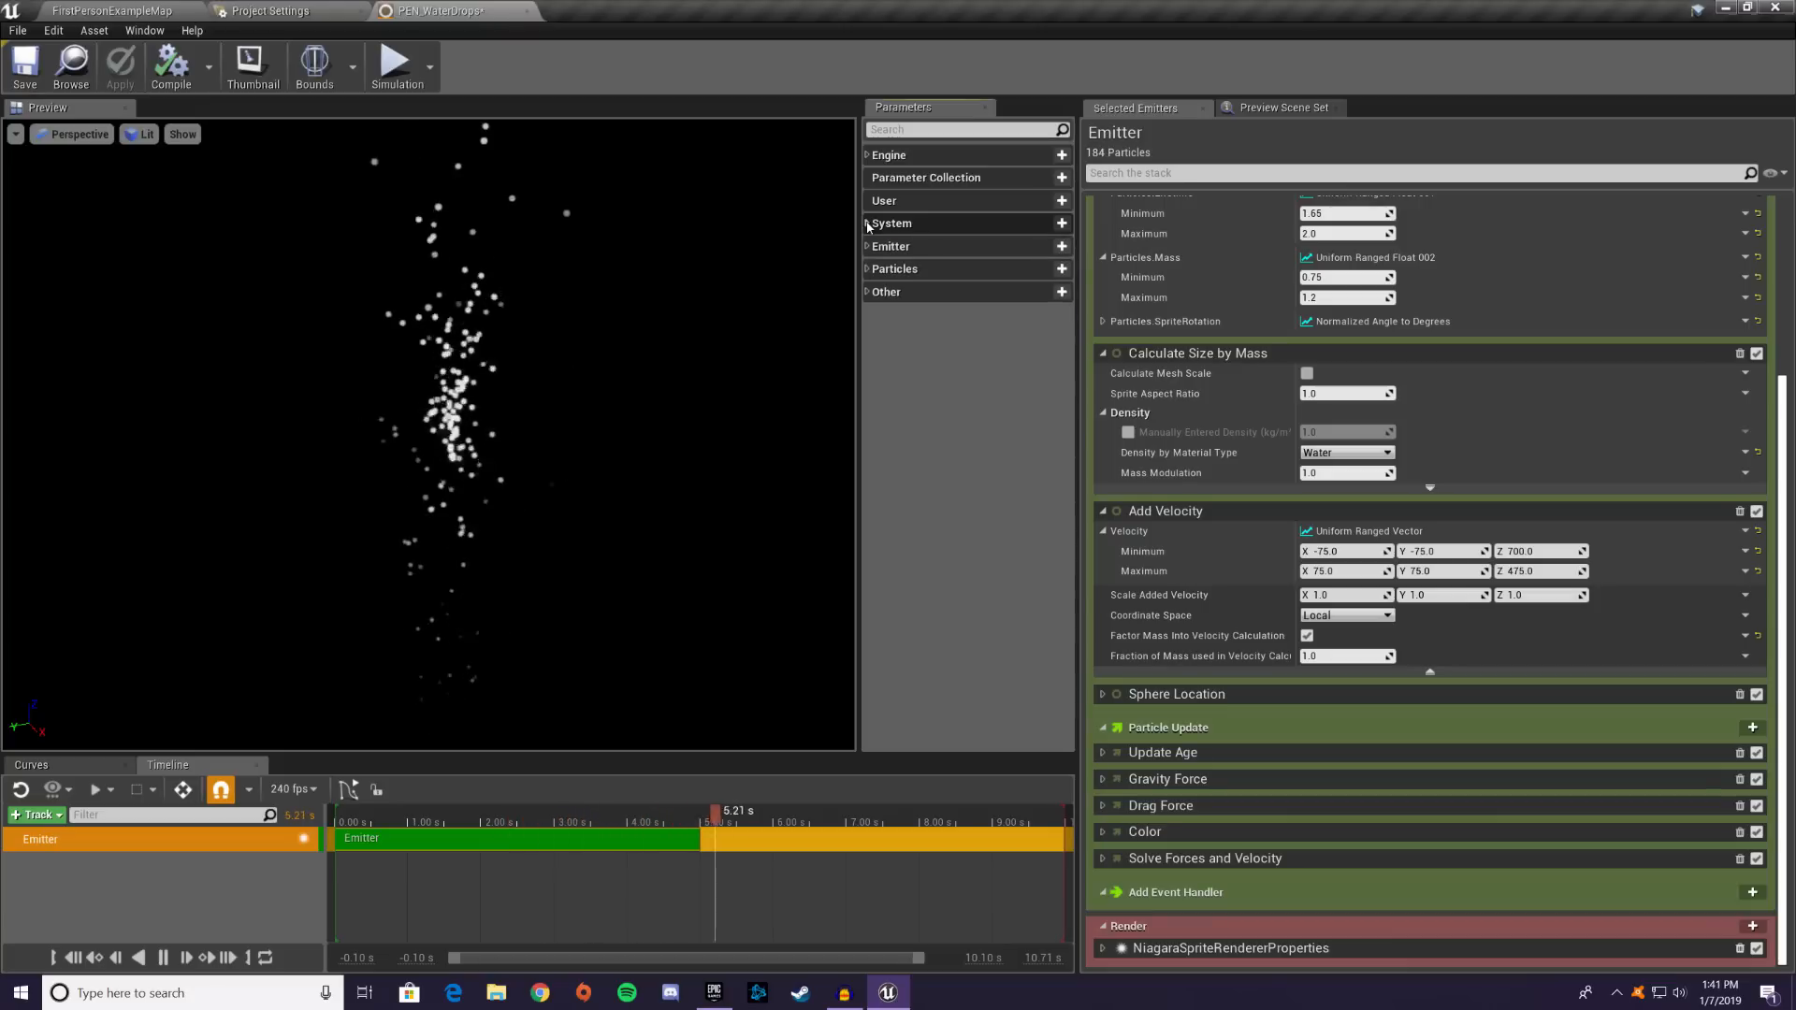
click(868, 247)
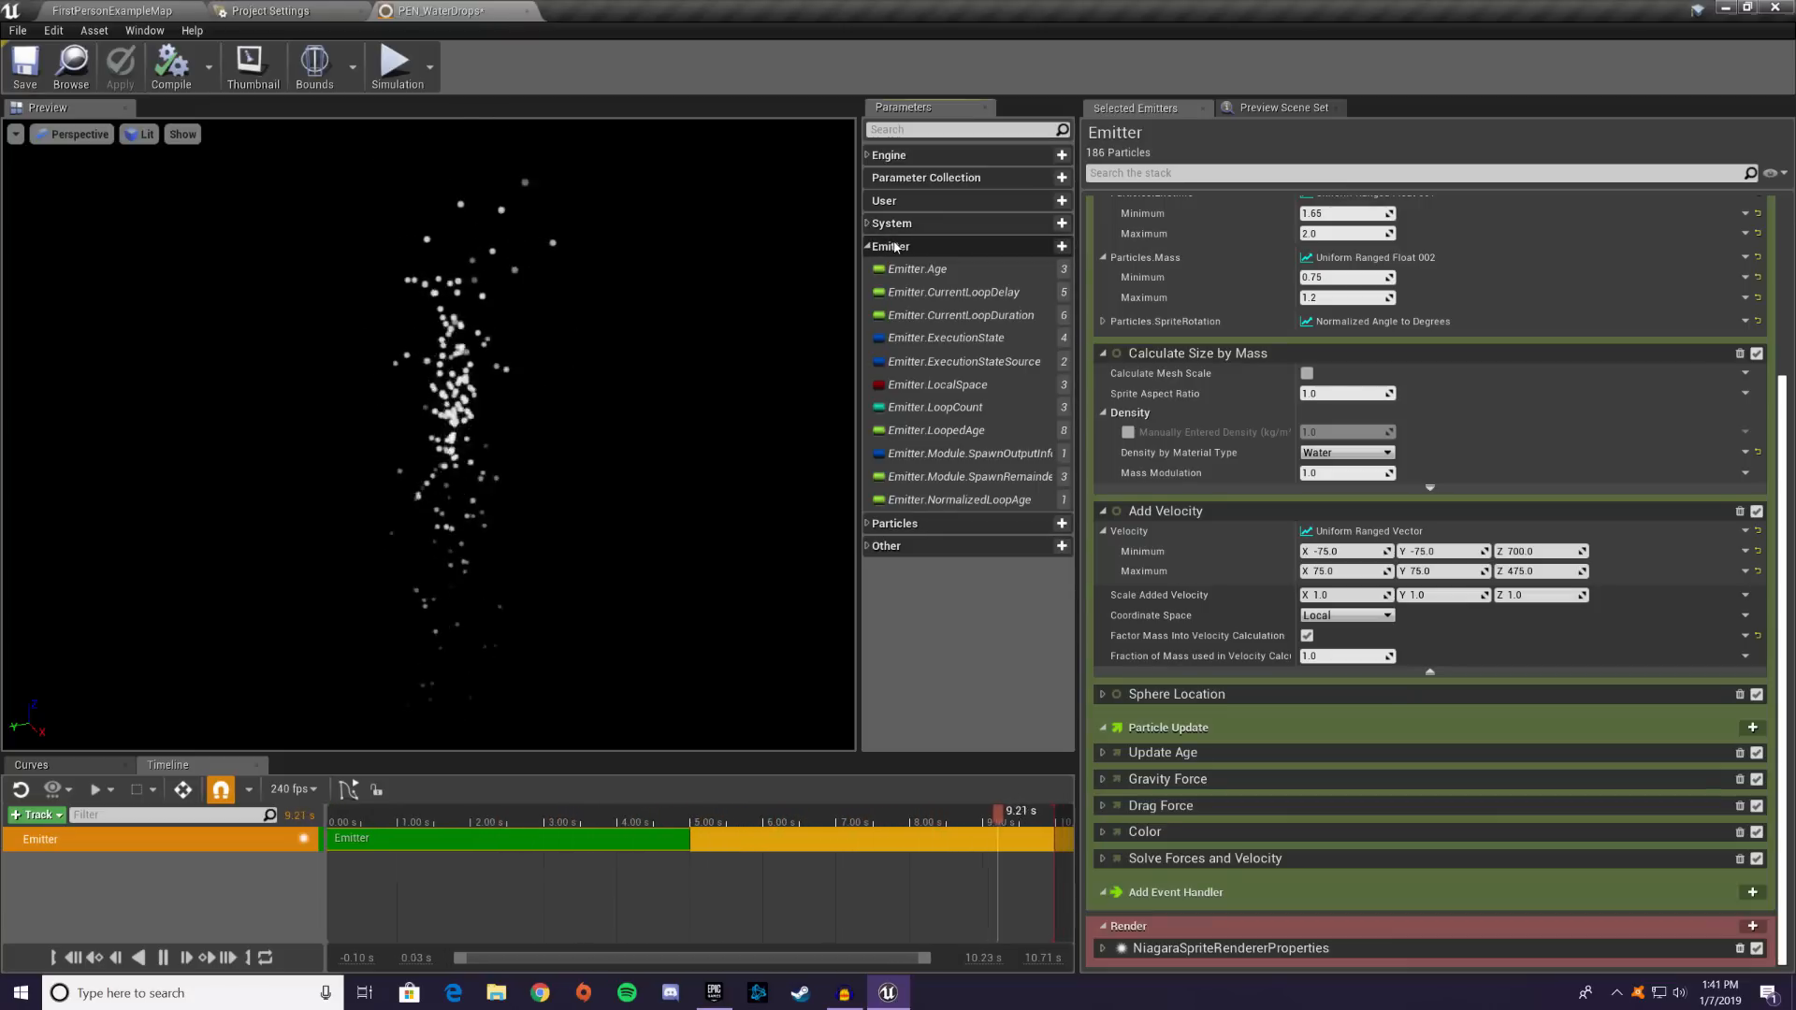
click(868, 247)
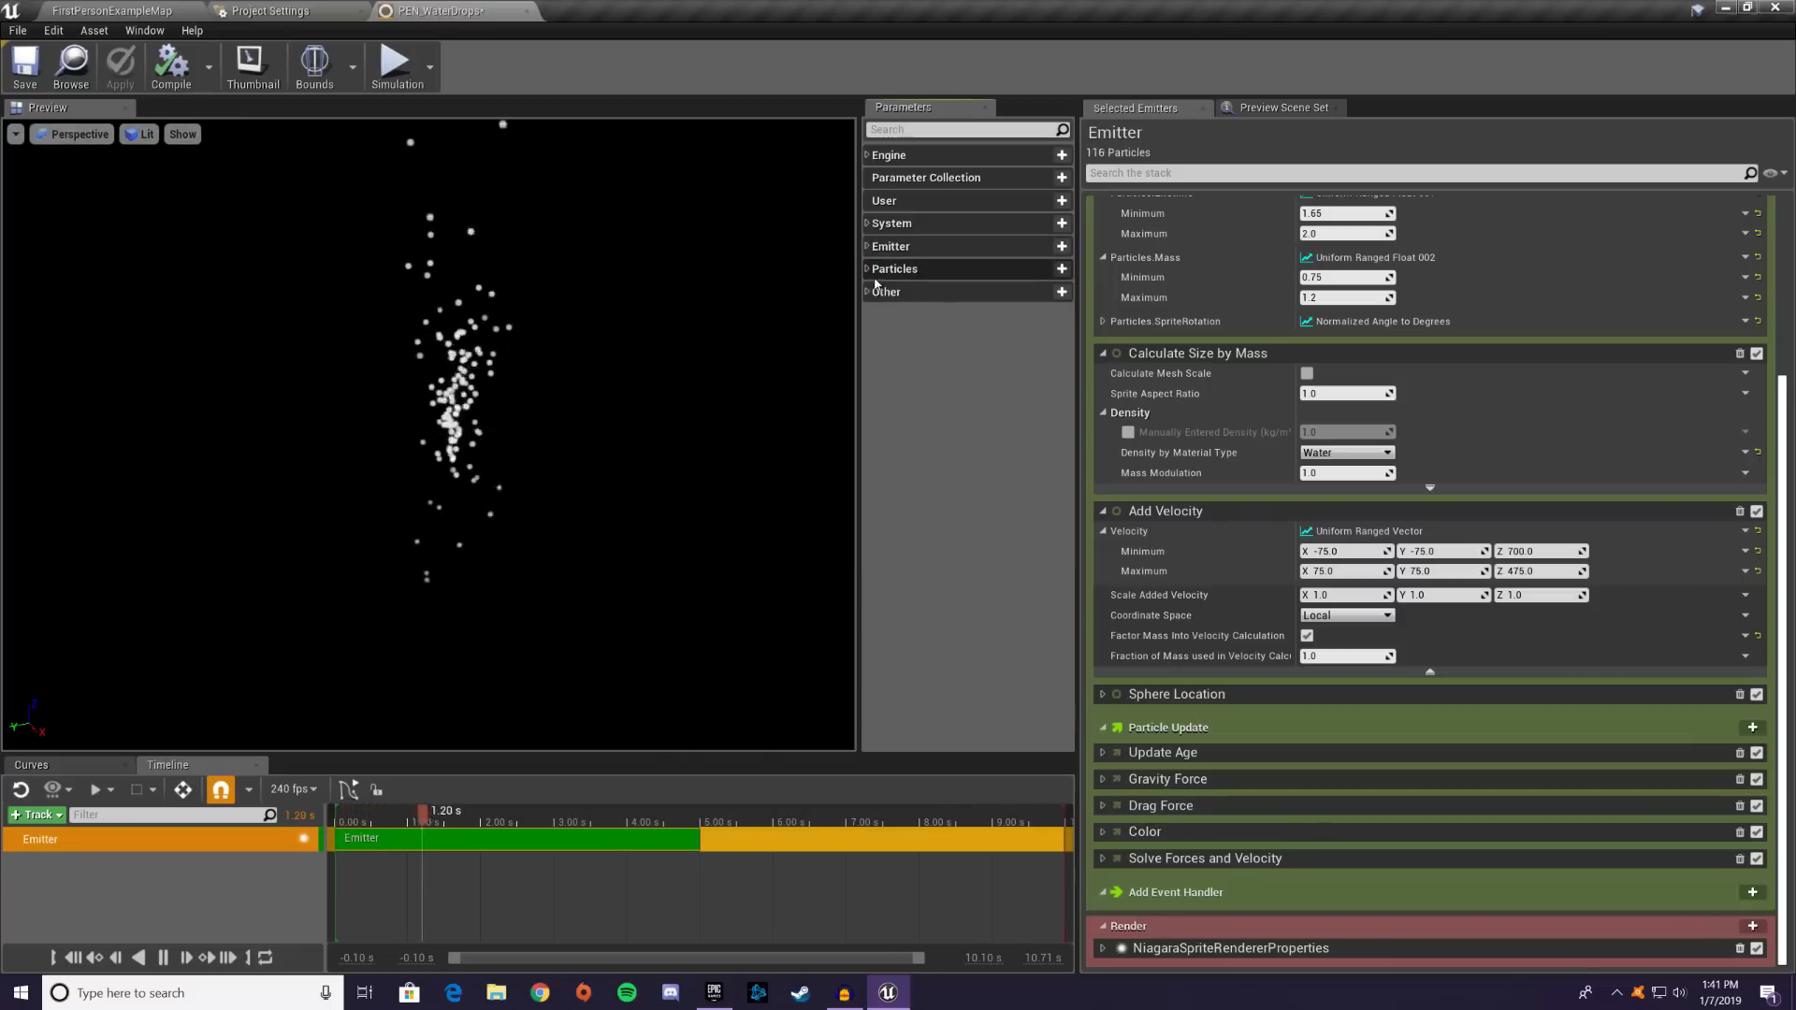
click(867, 270)
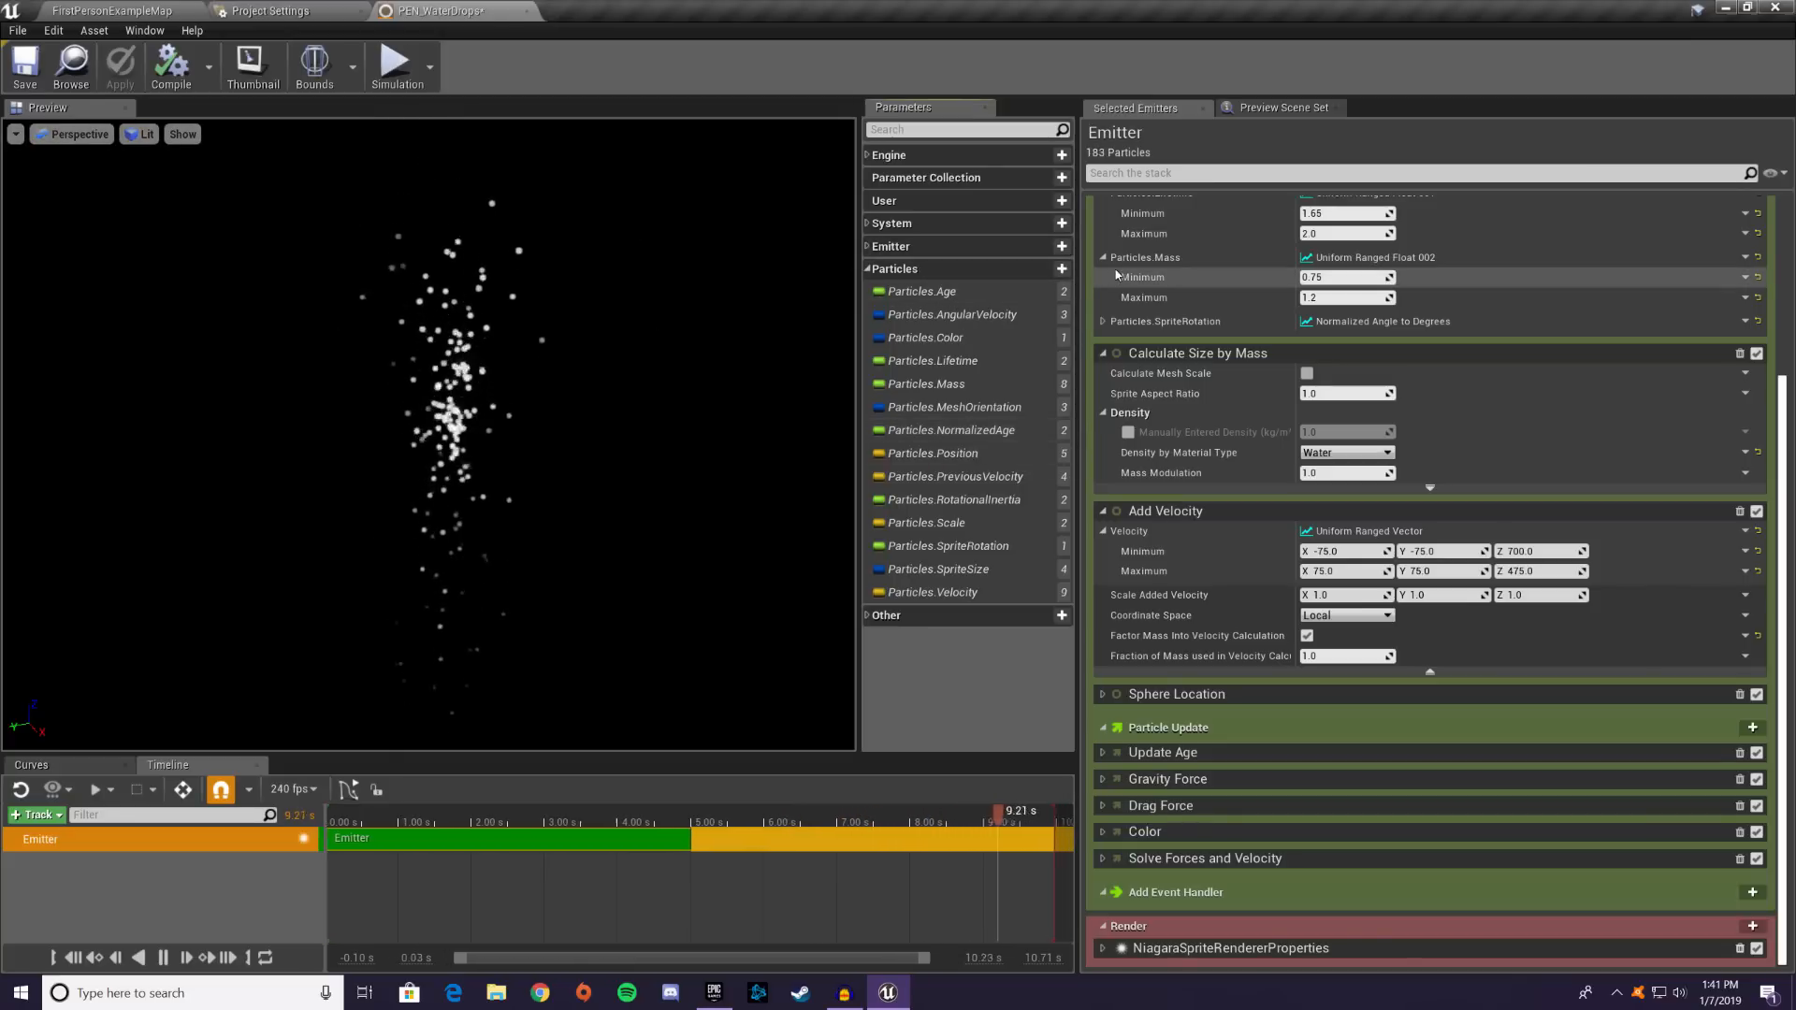
click(868, 247)
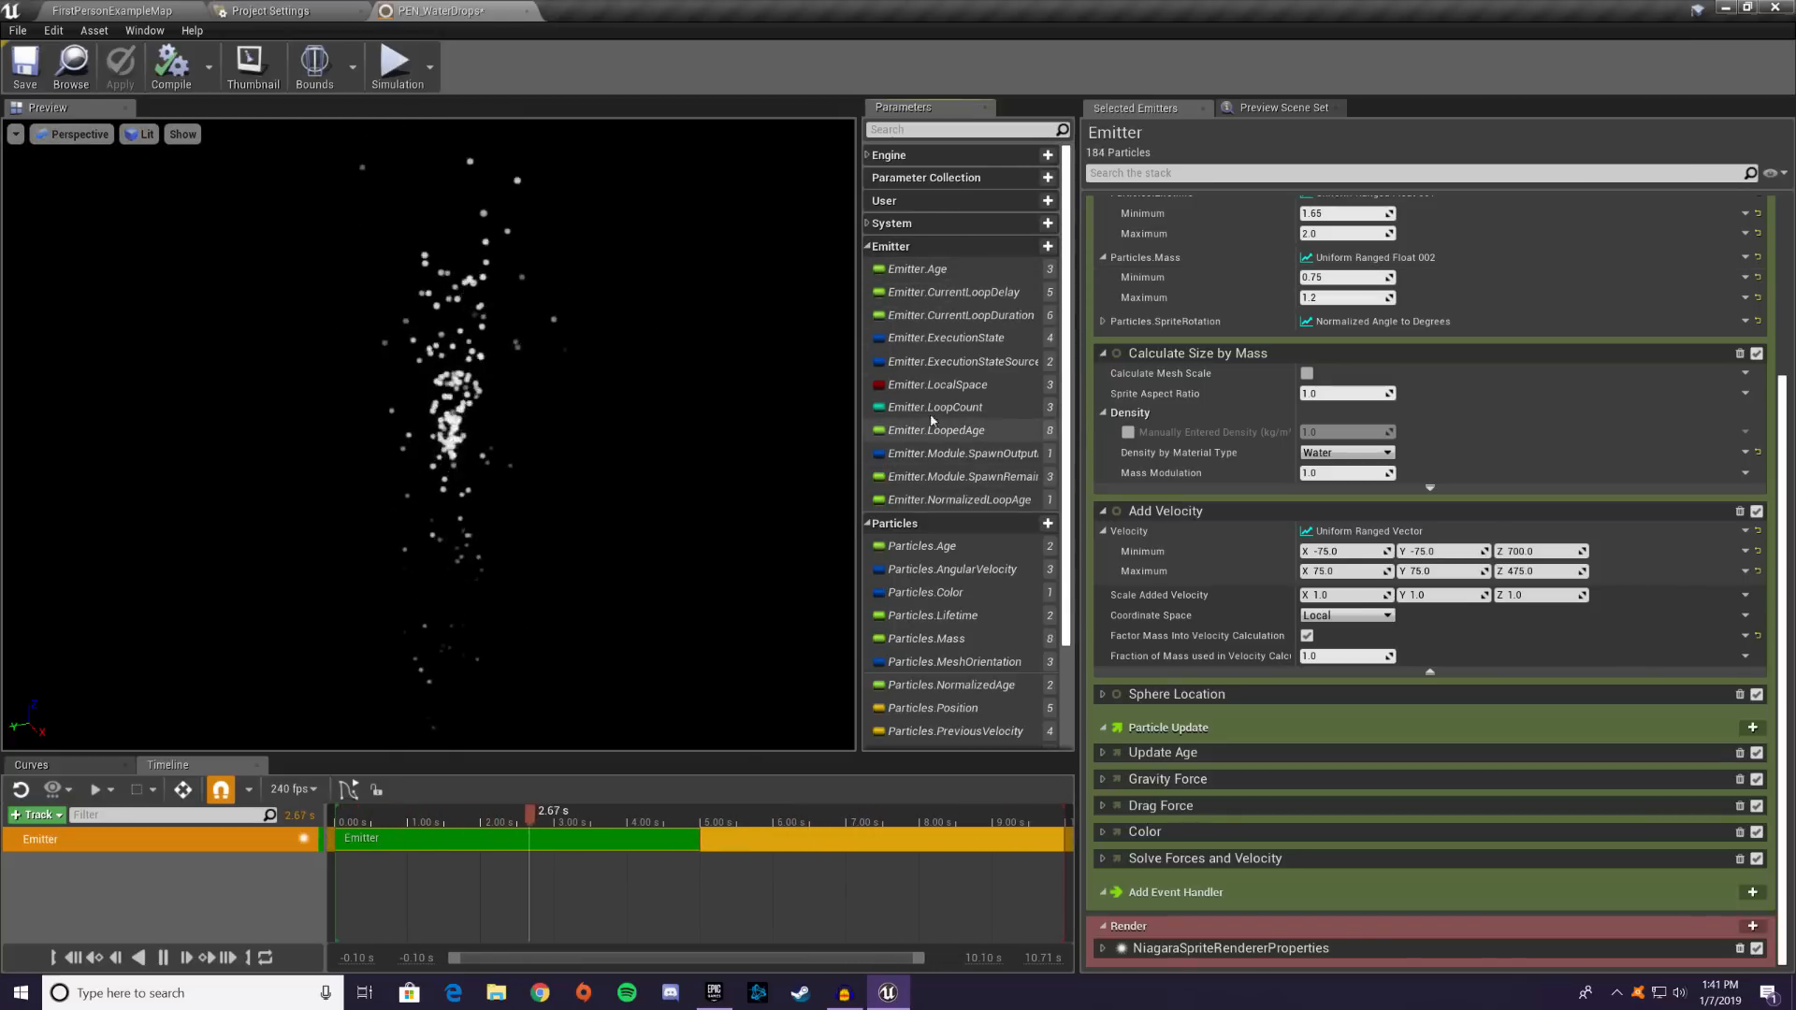
click(868, 247)
click(868, 271)
click(867, 271)
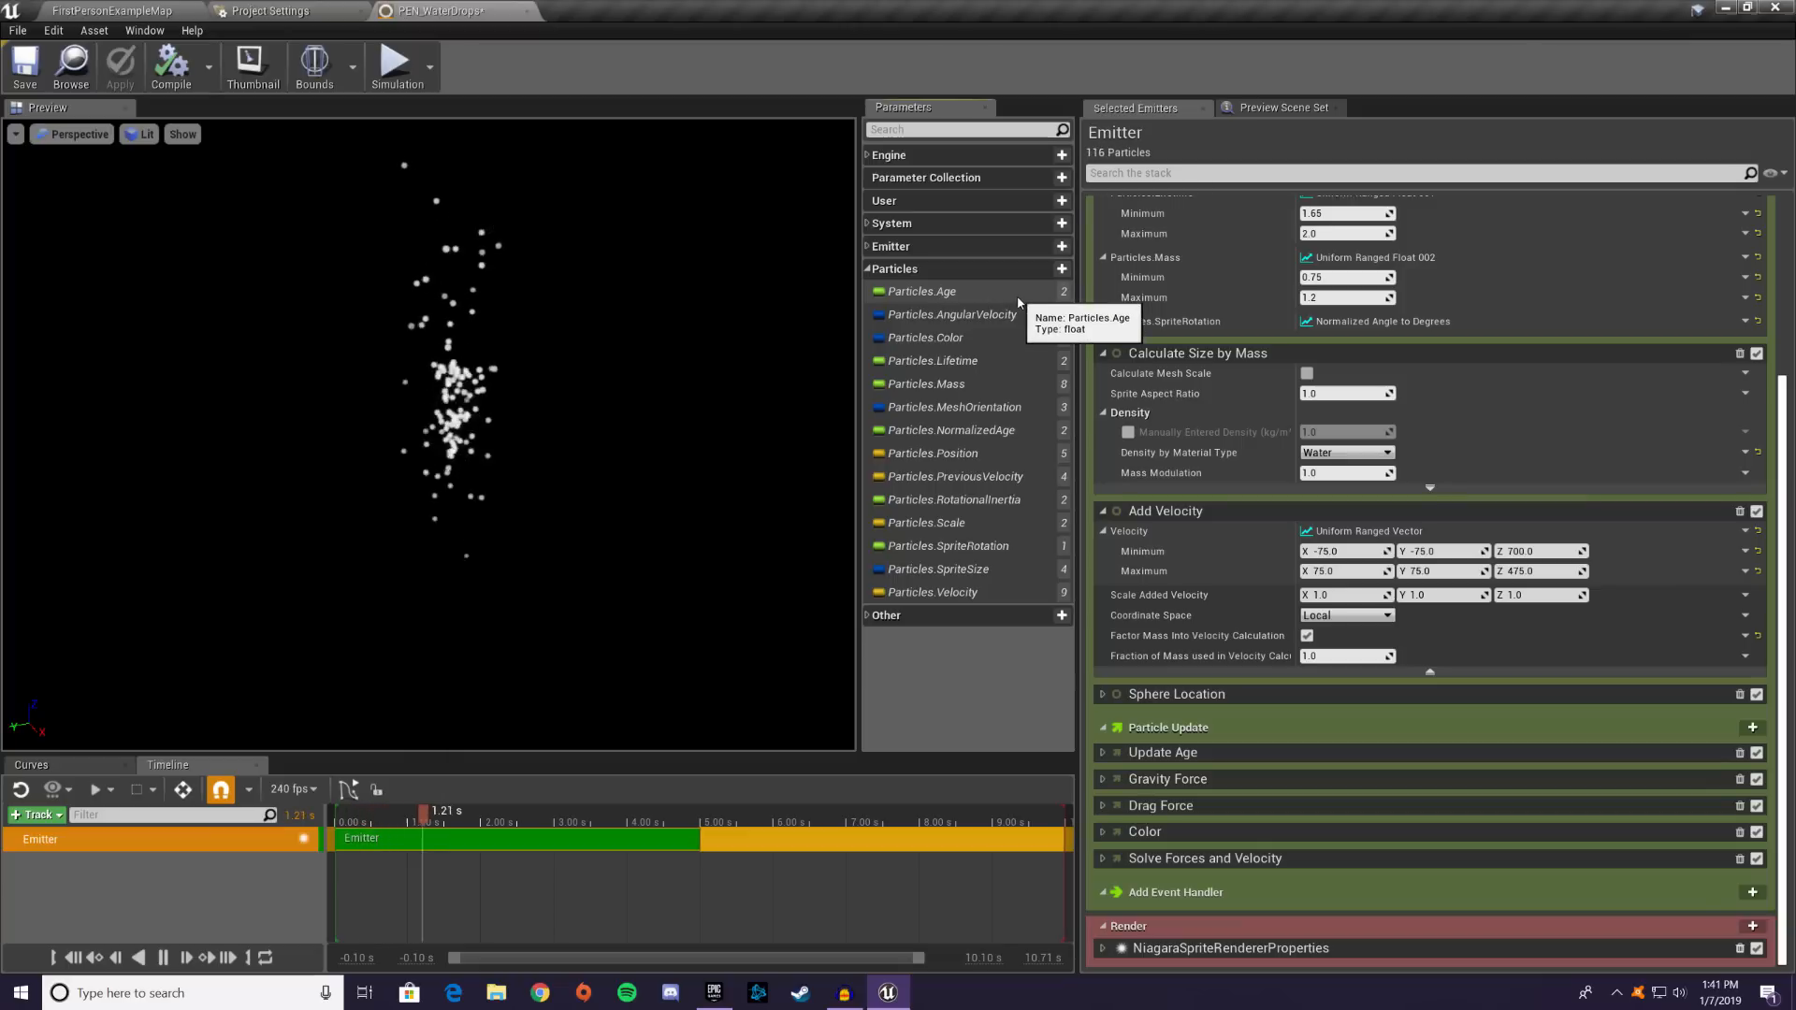
click(894, 269)
click(890, 247)
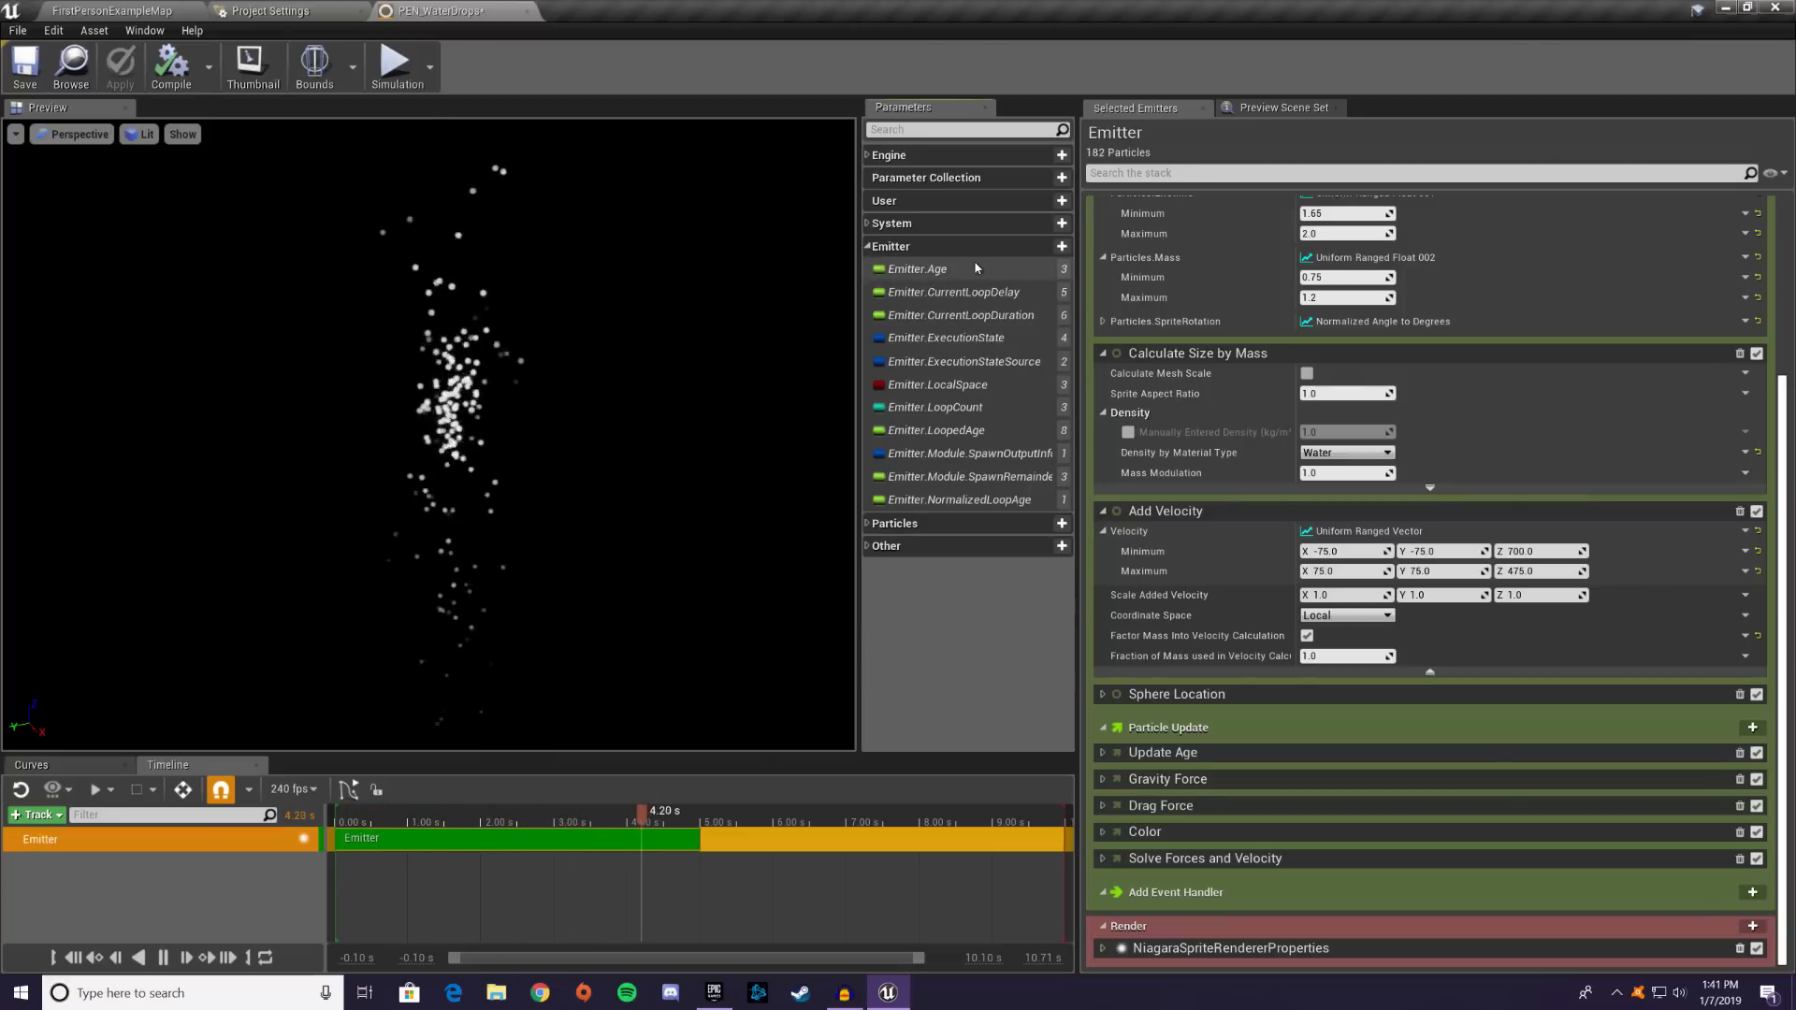
click(887, 246)
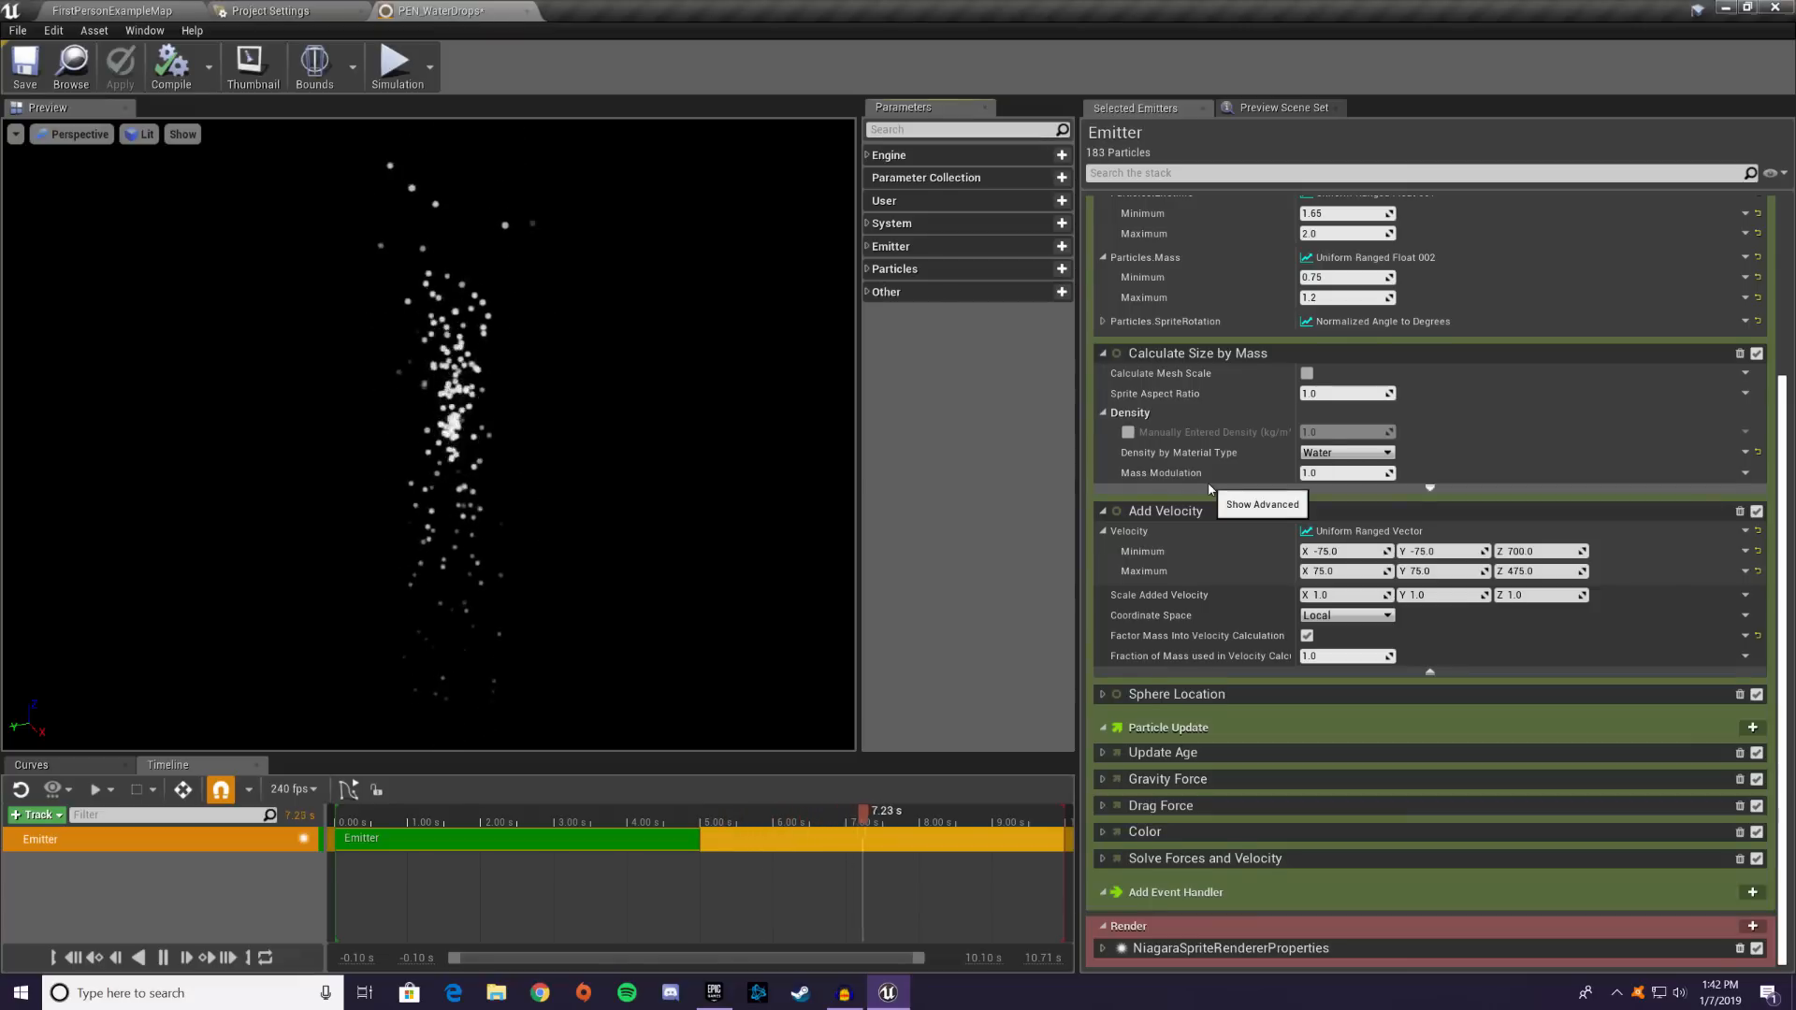
- Collapse the emitter's module stack to its headers
scroll(1210, 486, up, 3)
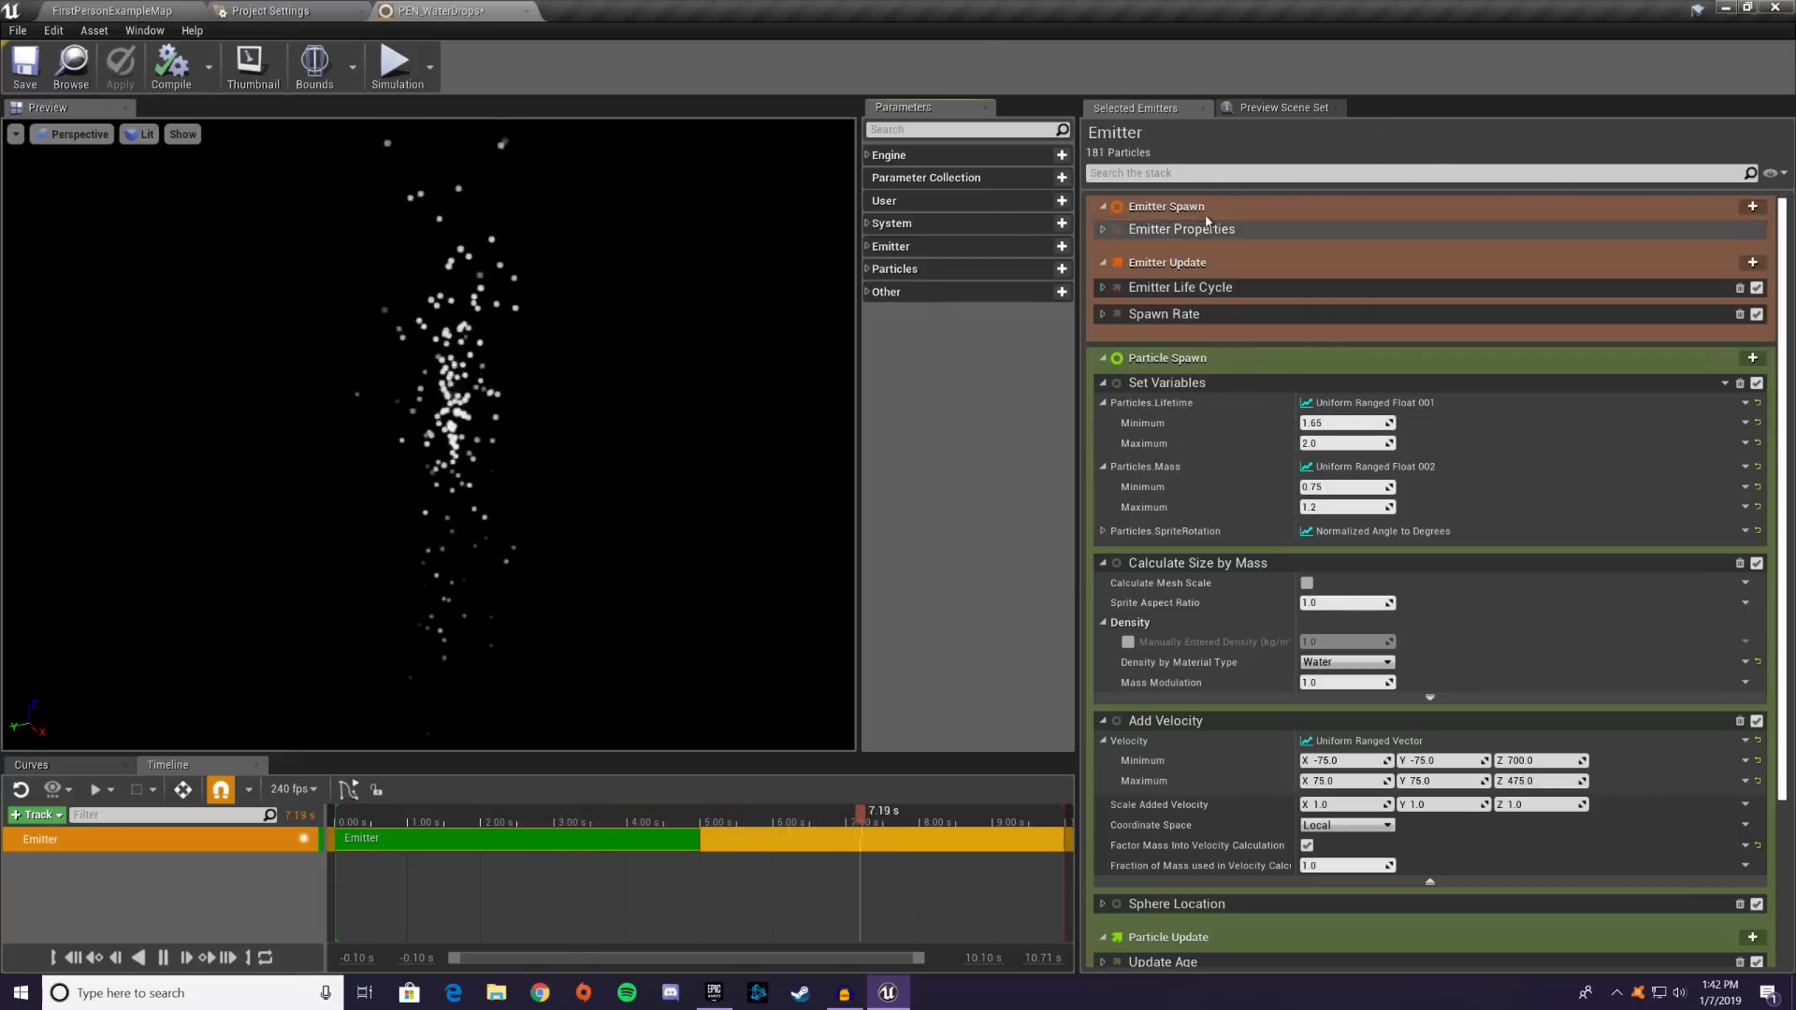
right_click(1372, 145)
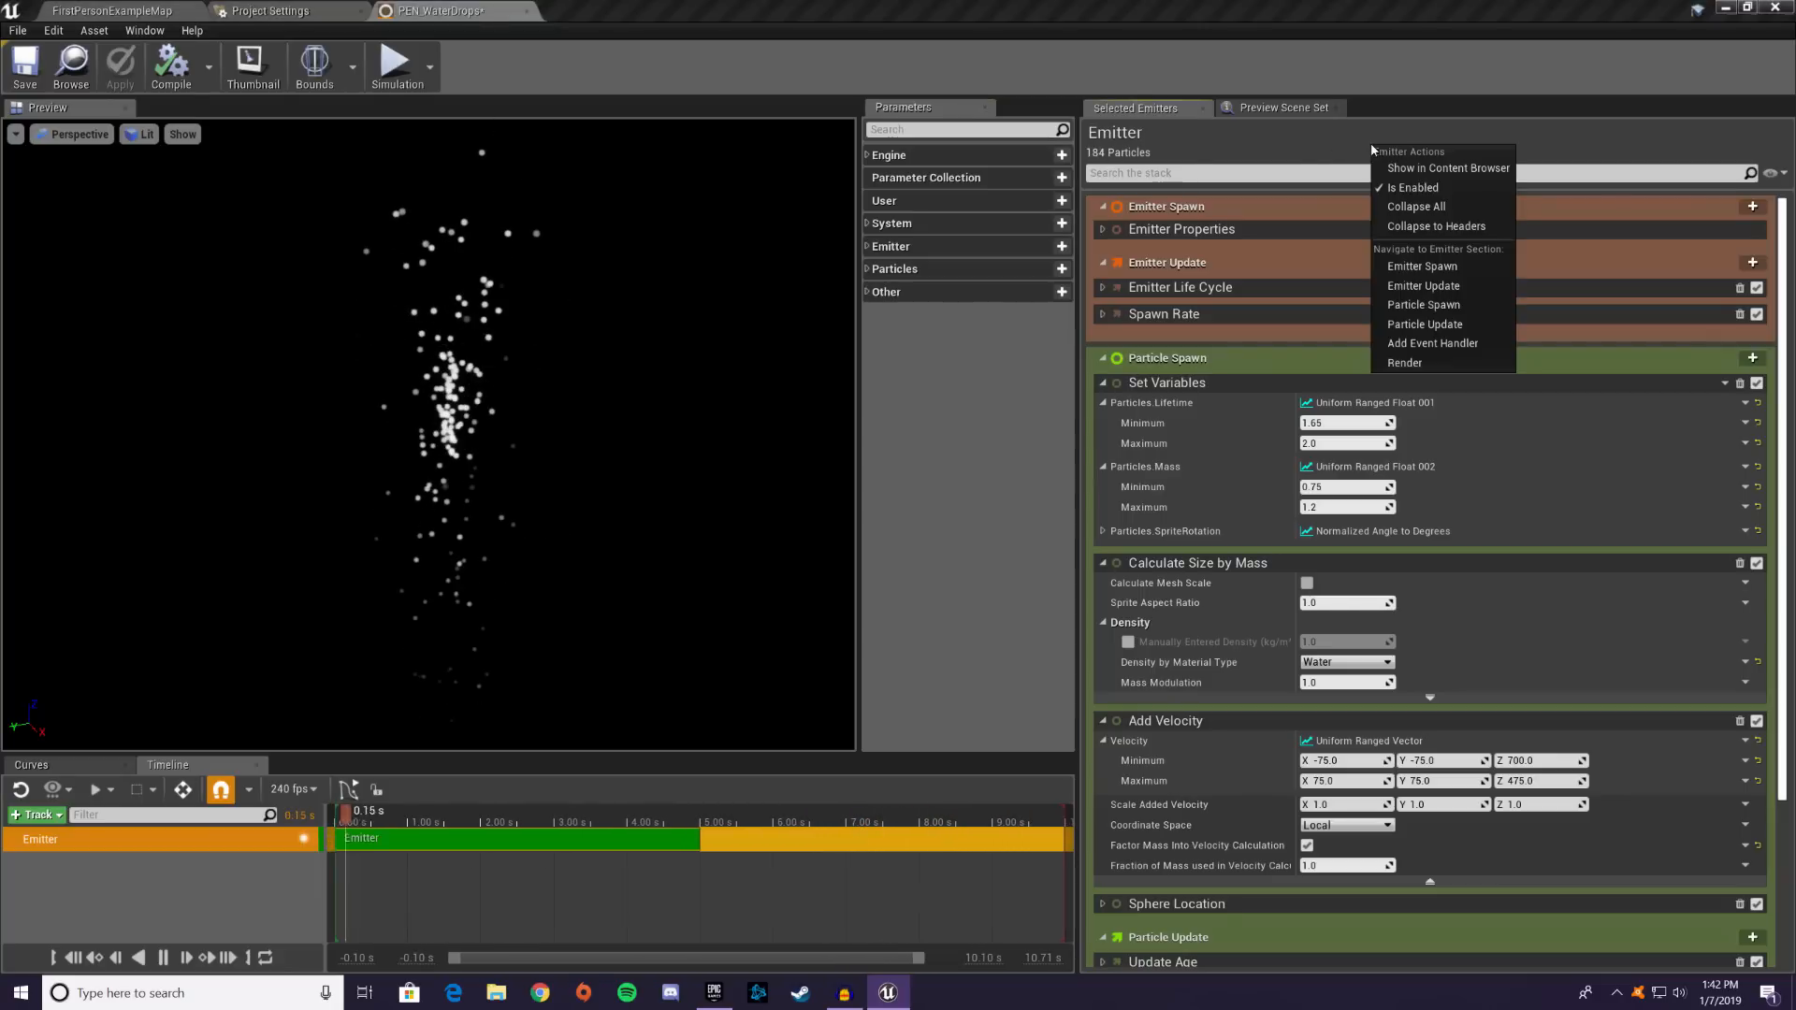
click(1436, 227)
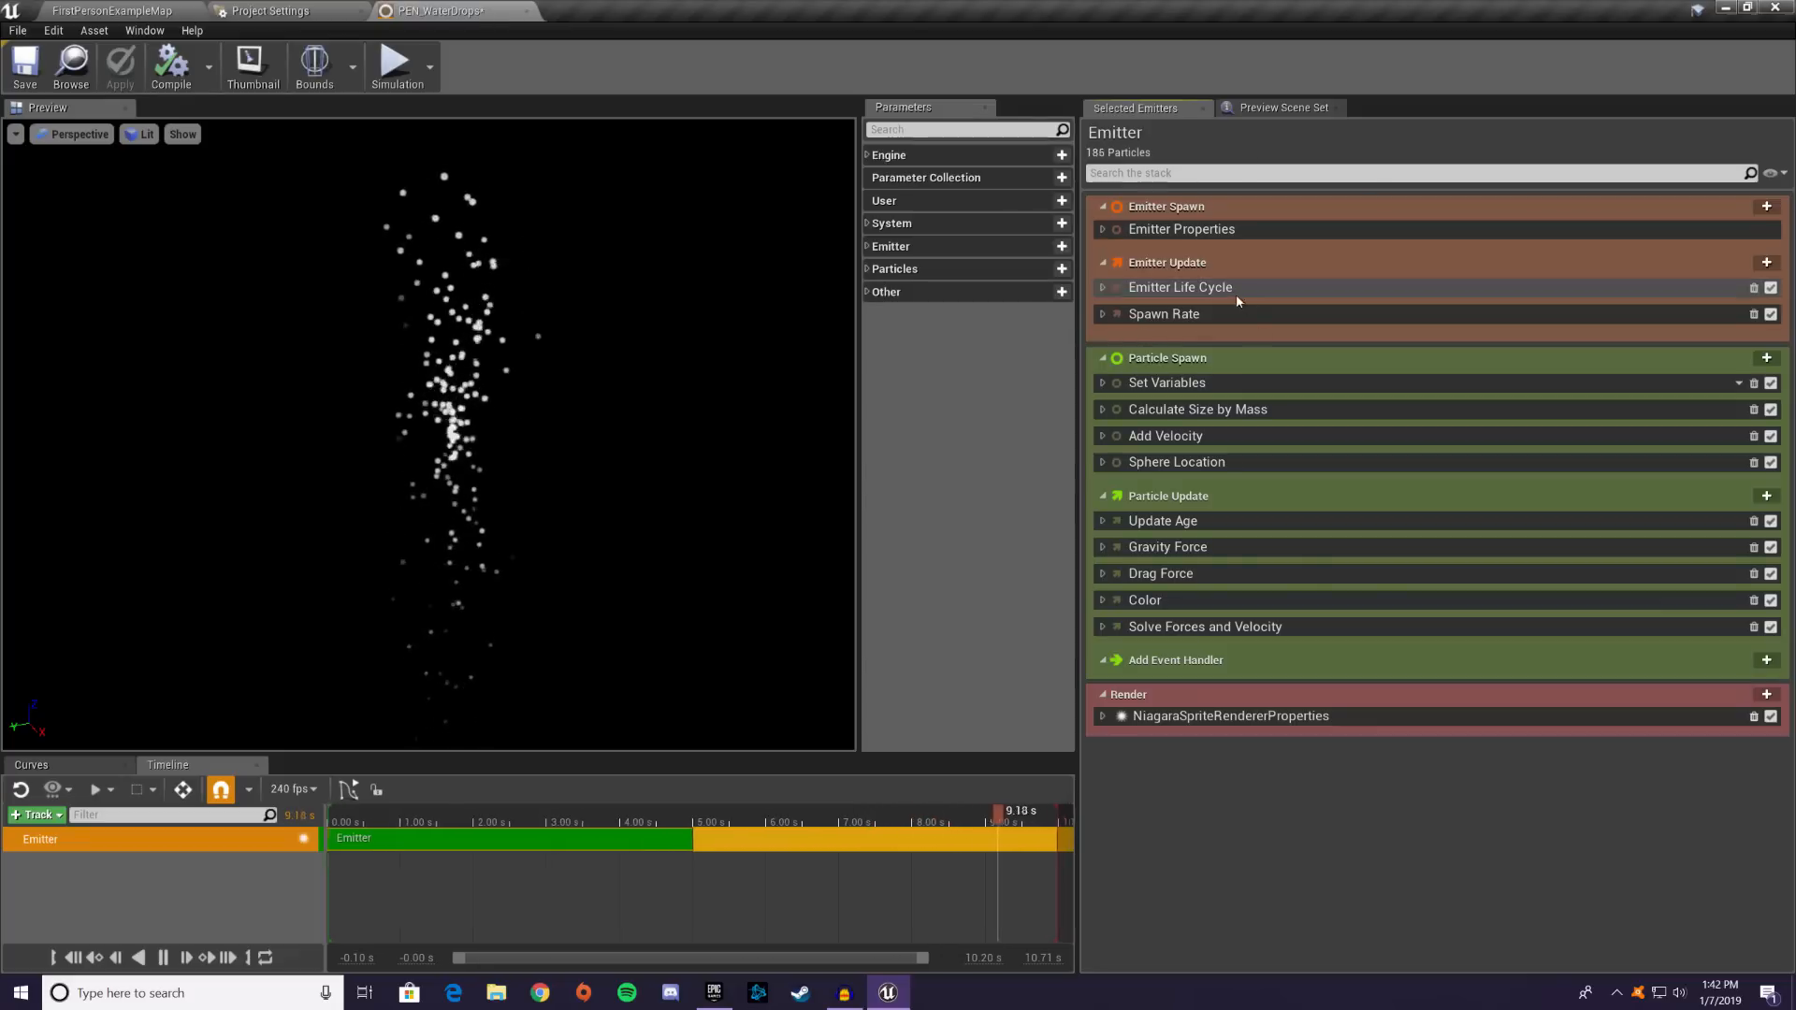
- Examine the settings in the Emitter Properties and Emitter Life Cycle modules, collapsing each one again
click(1102, 230)
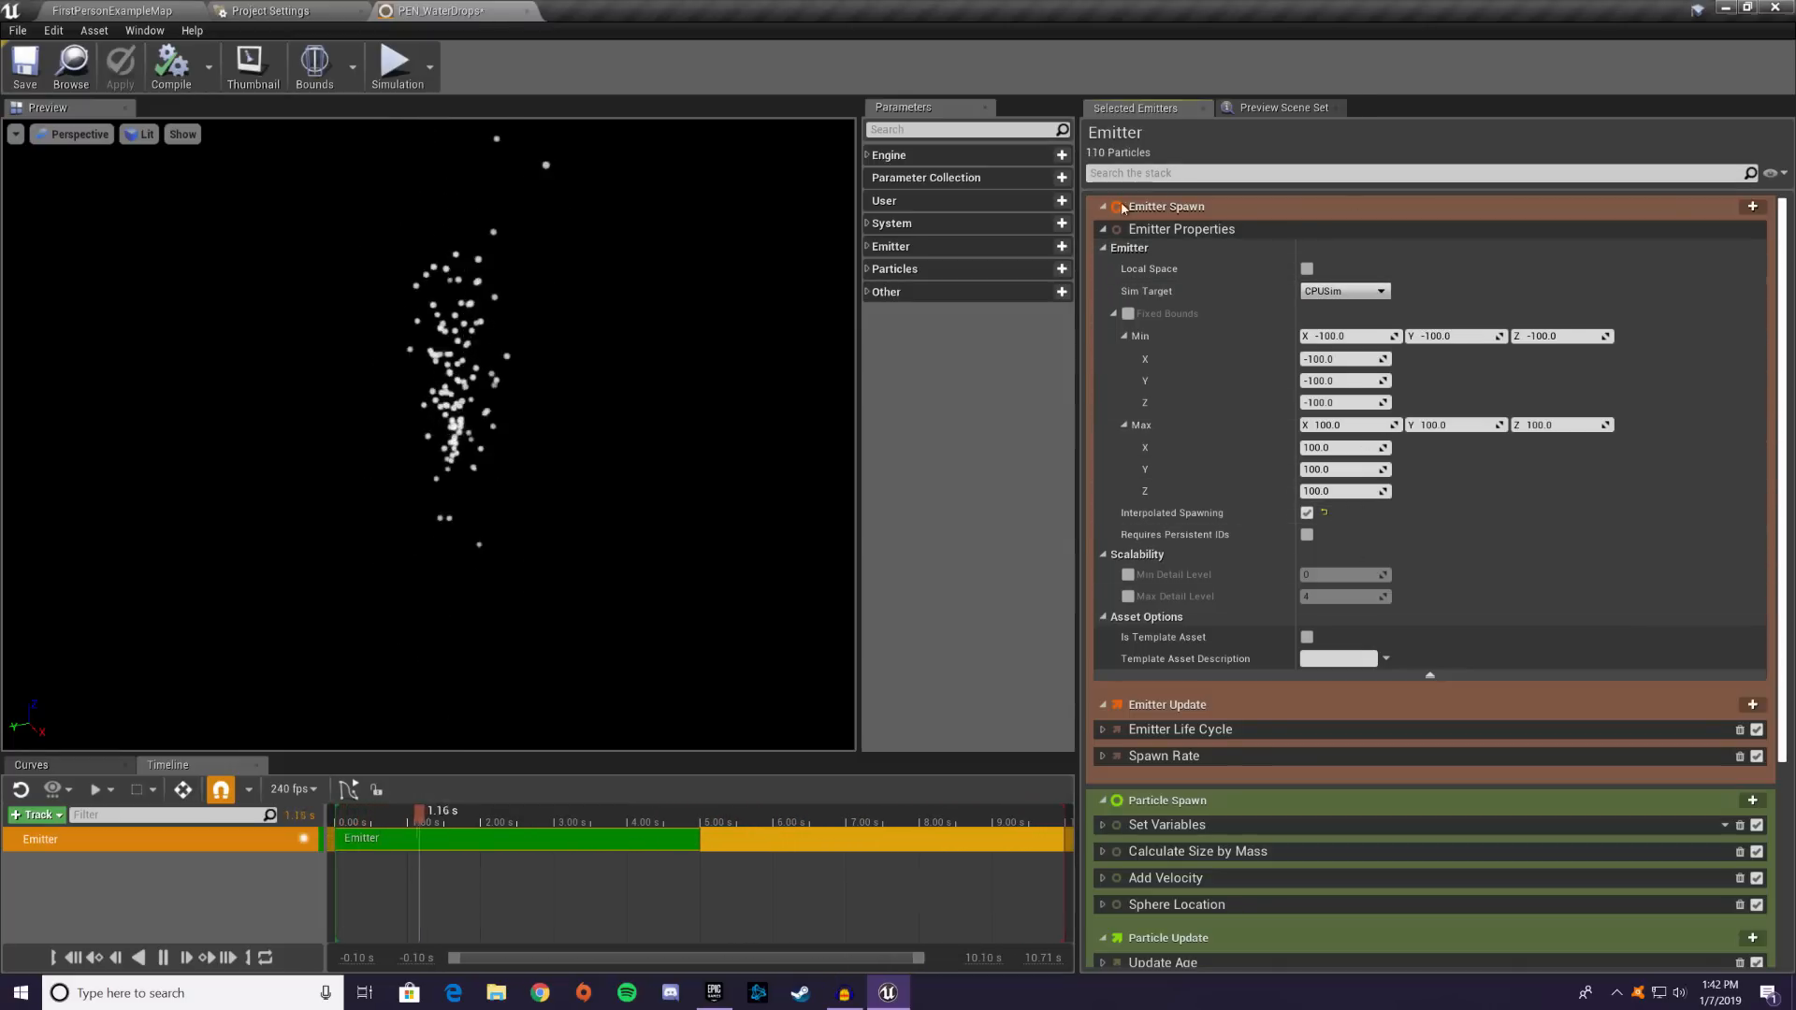
click(1105, 230)
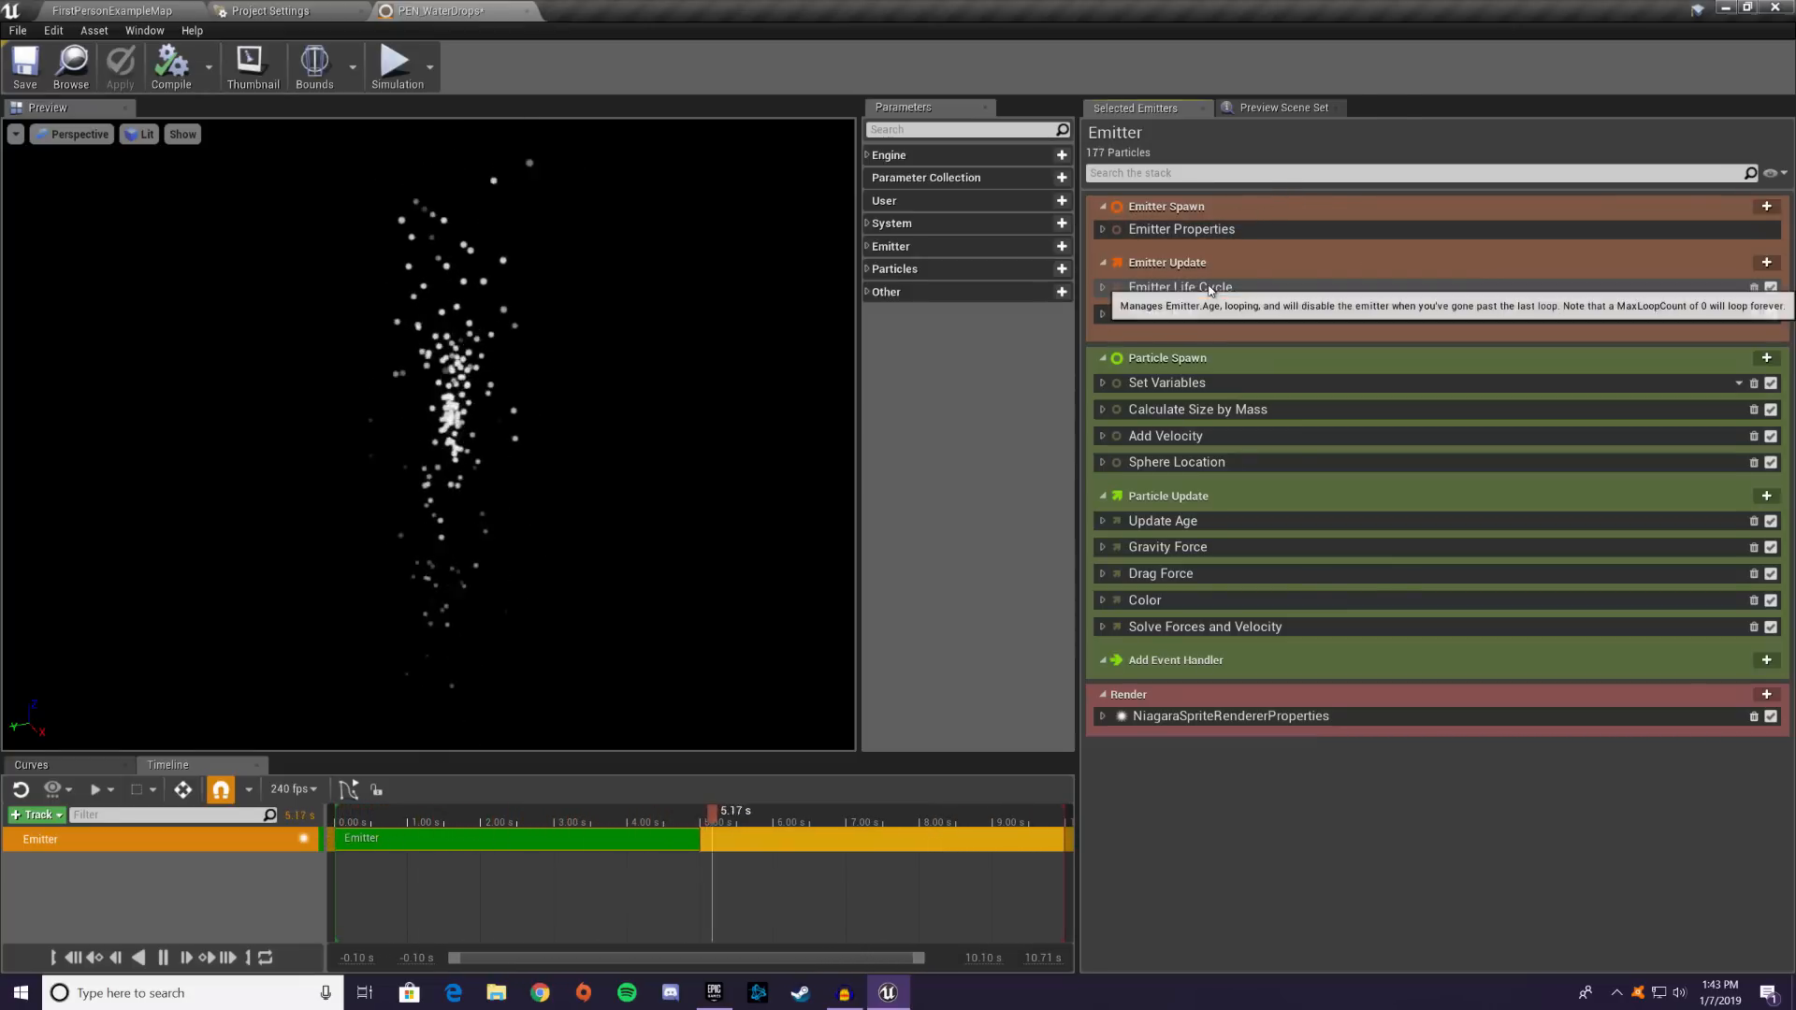
click(1103, 288)
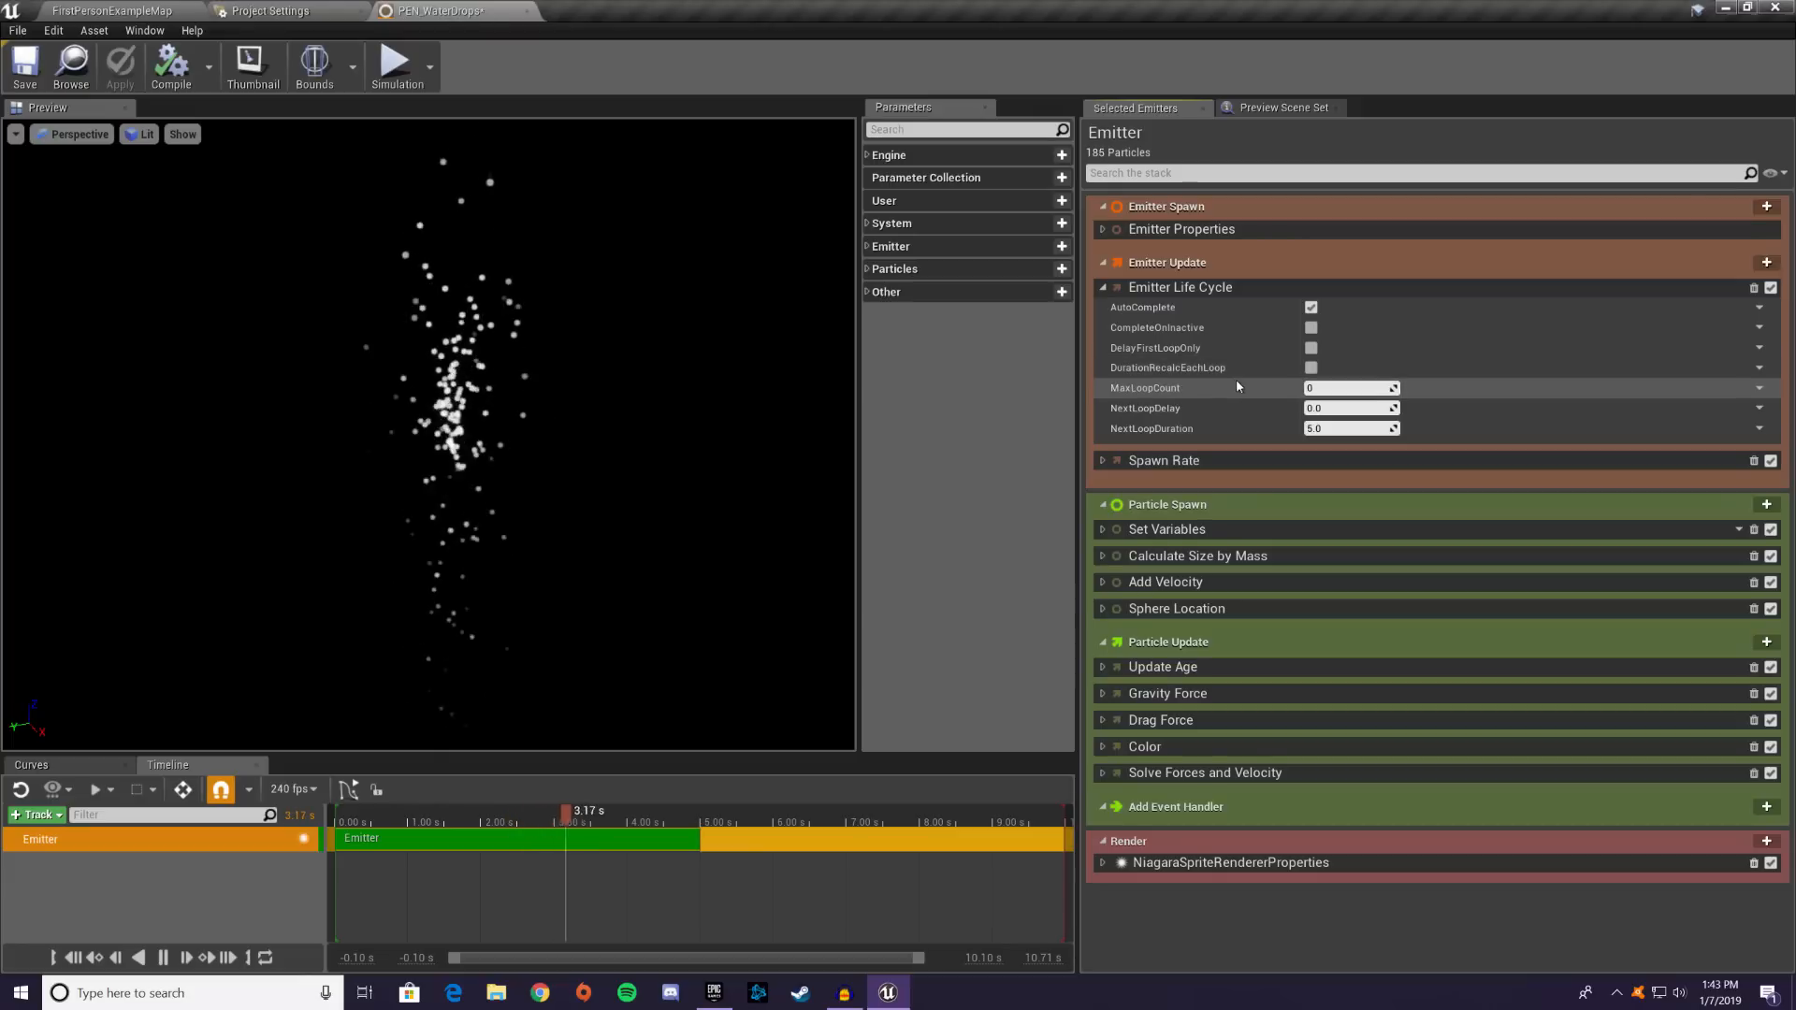
click(1104, 289)
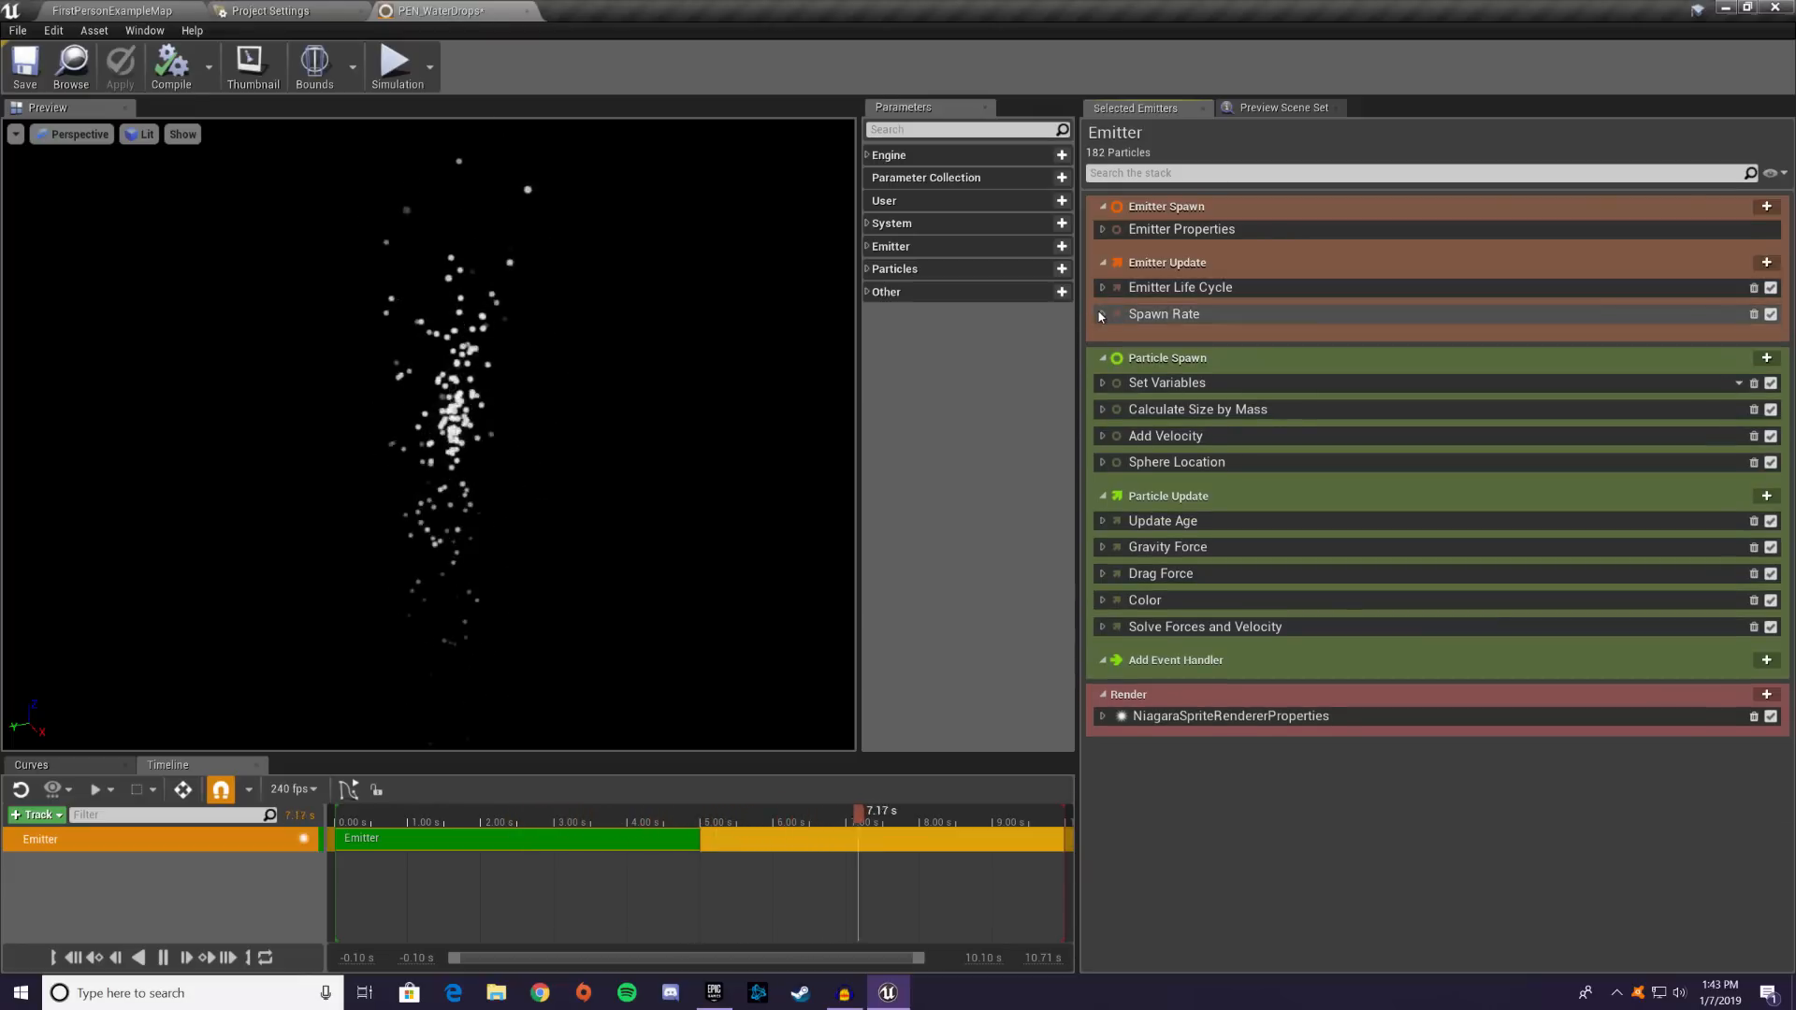
- Examine the Spawn Rate module's setting and the Spawning modules that can be added to Emitter Update, collapsing each again
click(1103, 315)
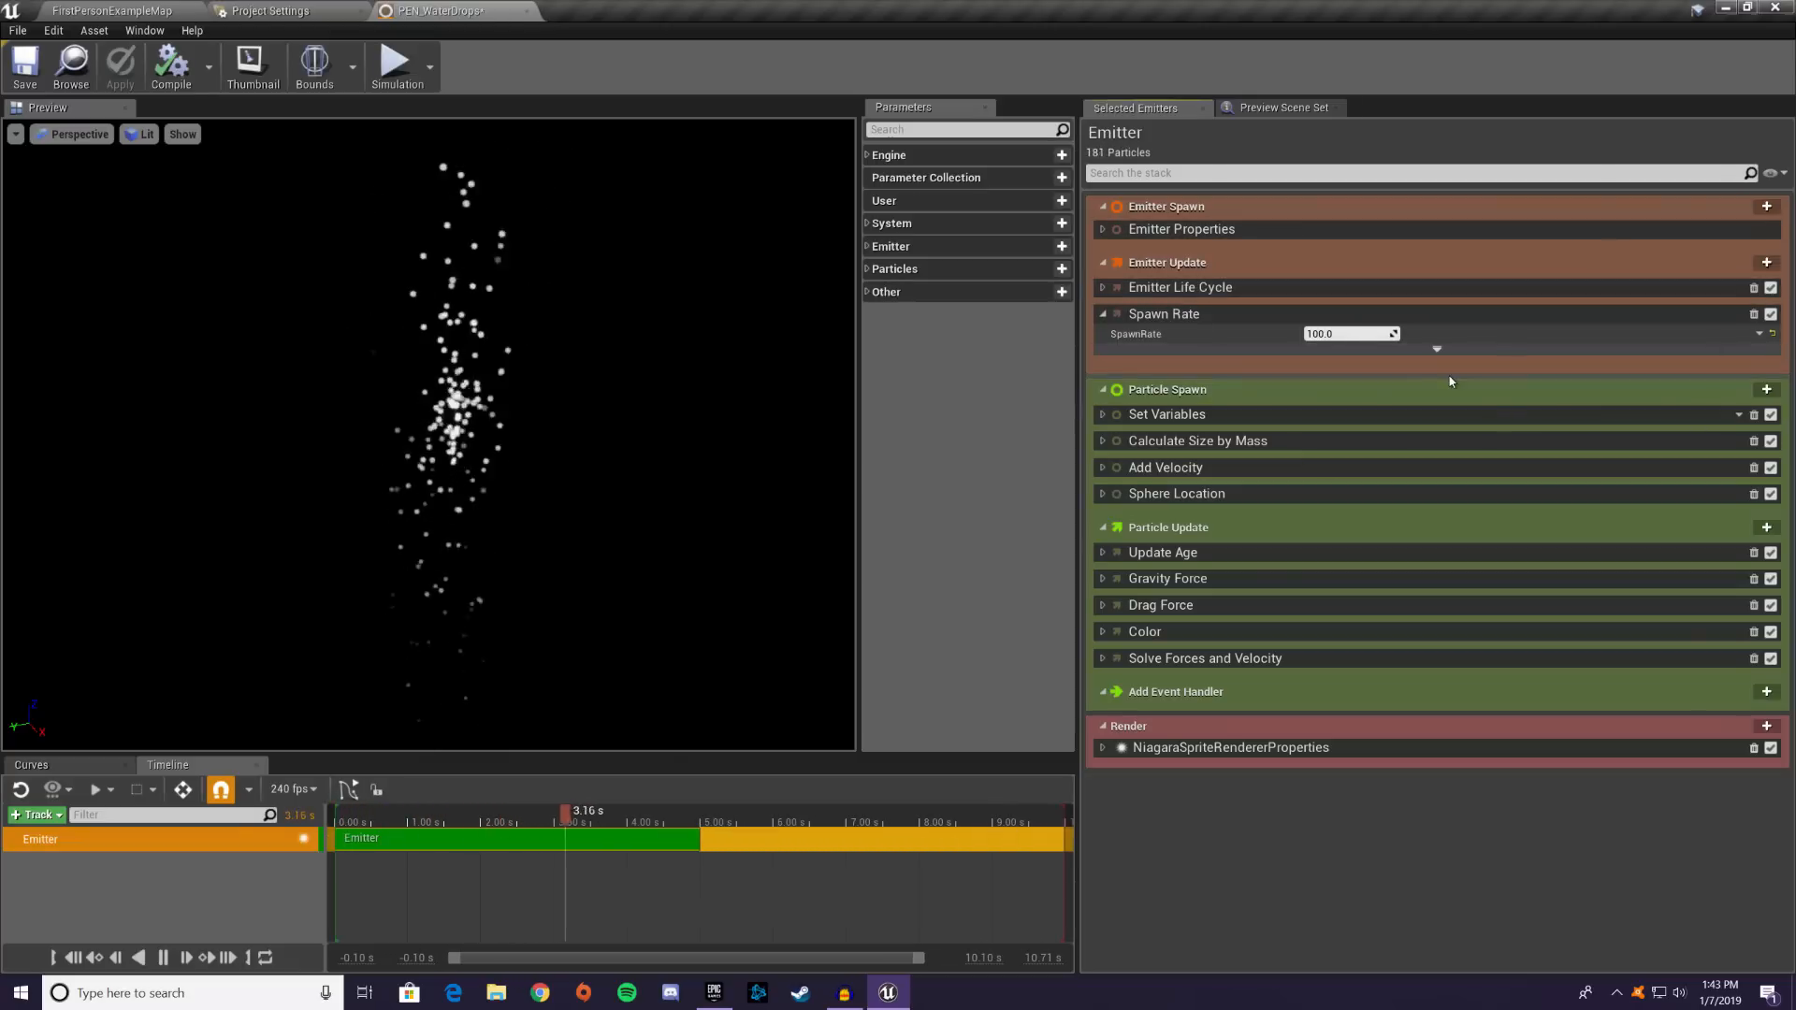
click(1767, 264)
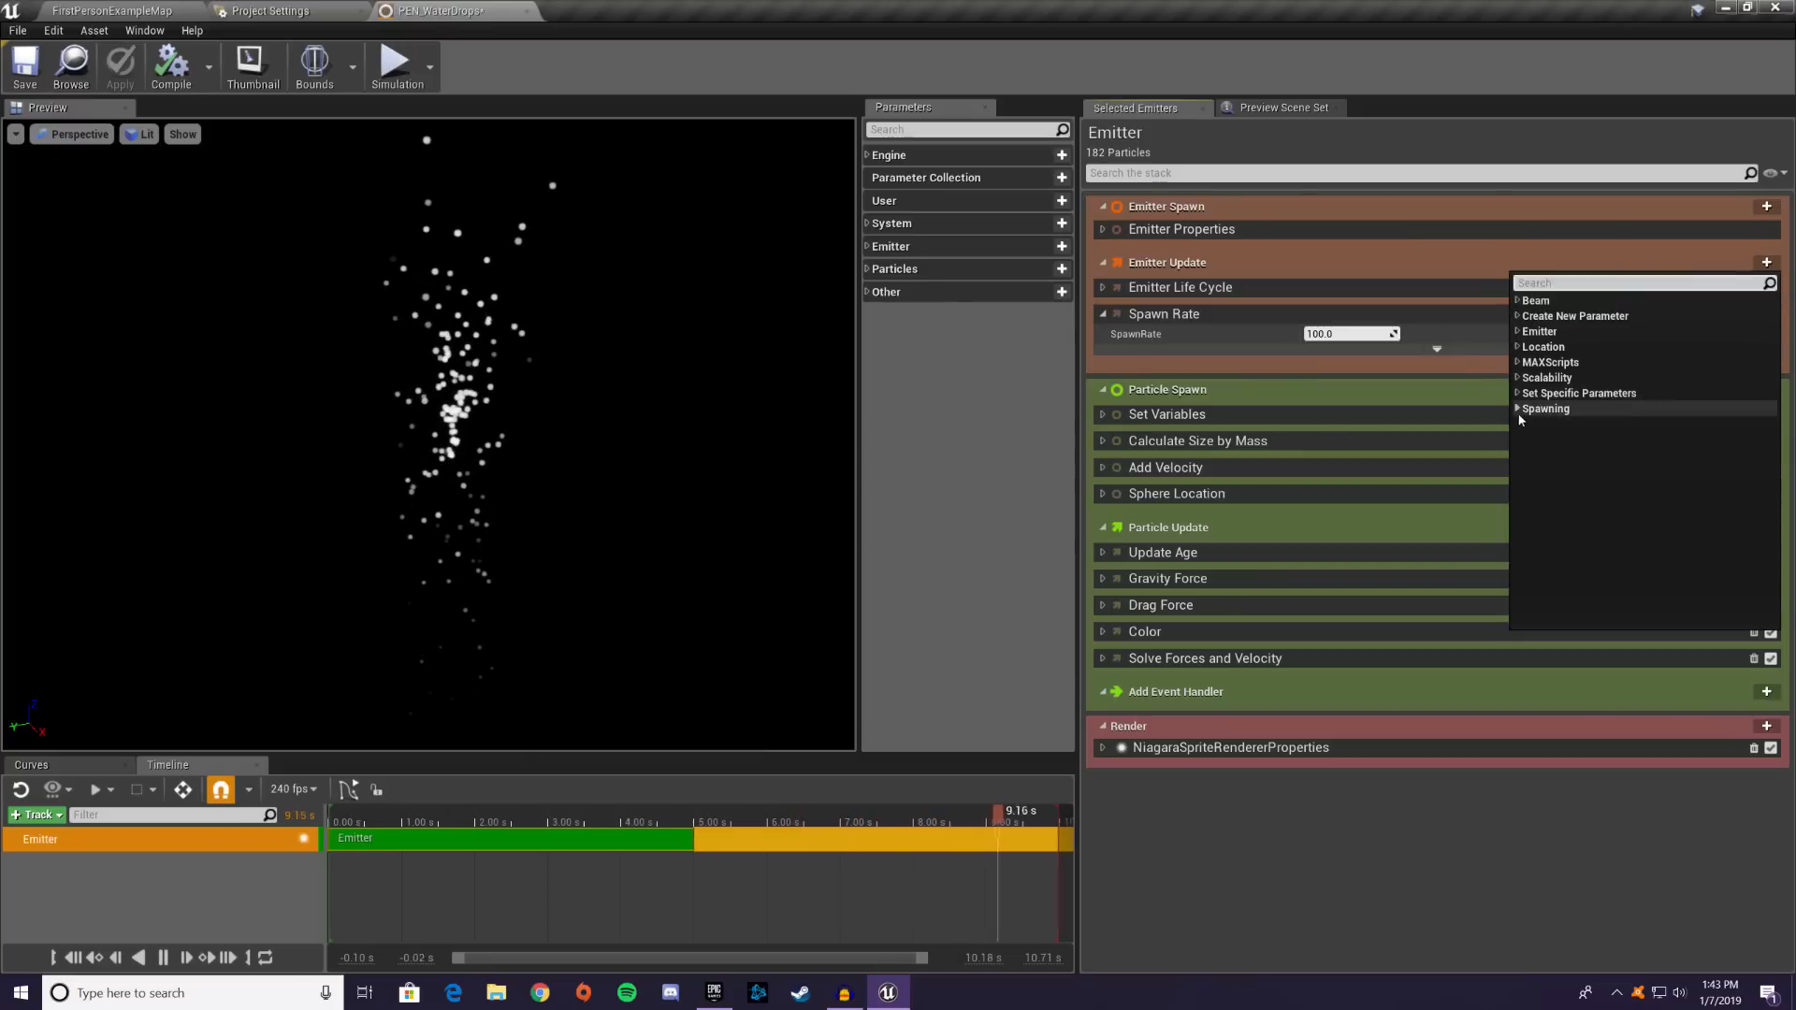
click(1545, 410)
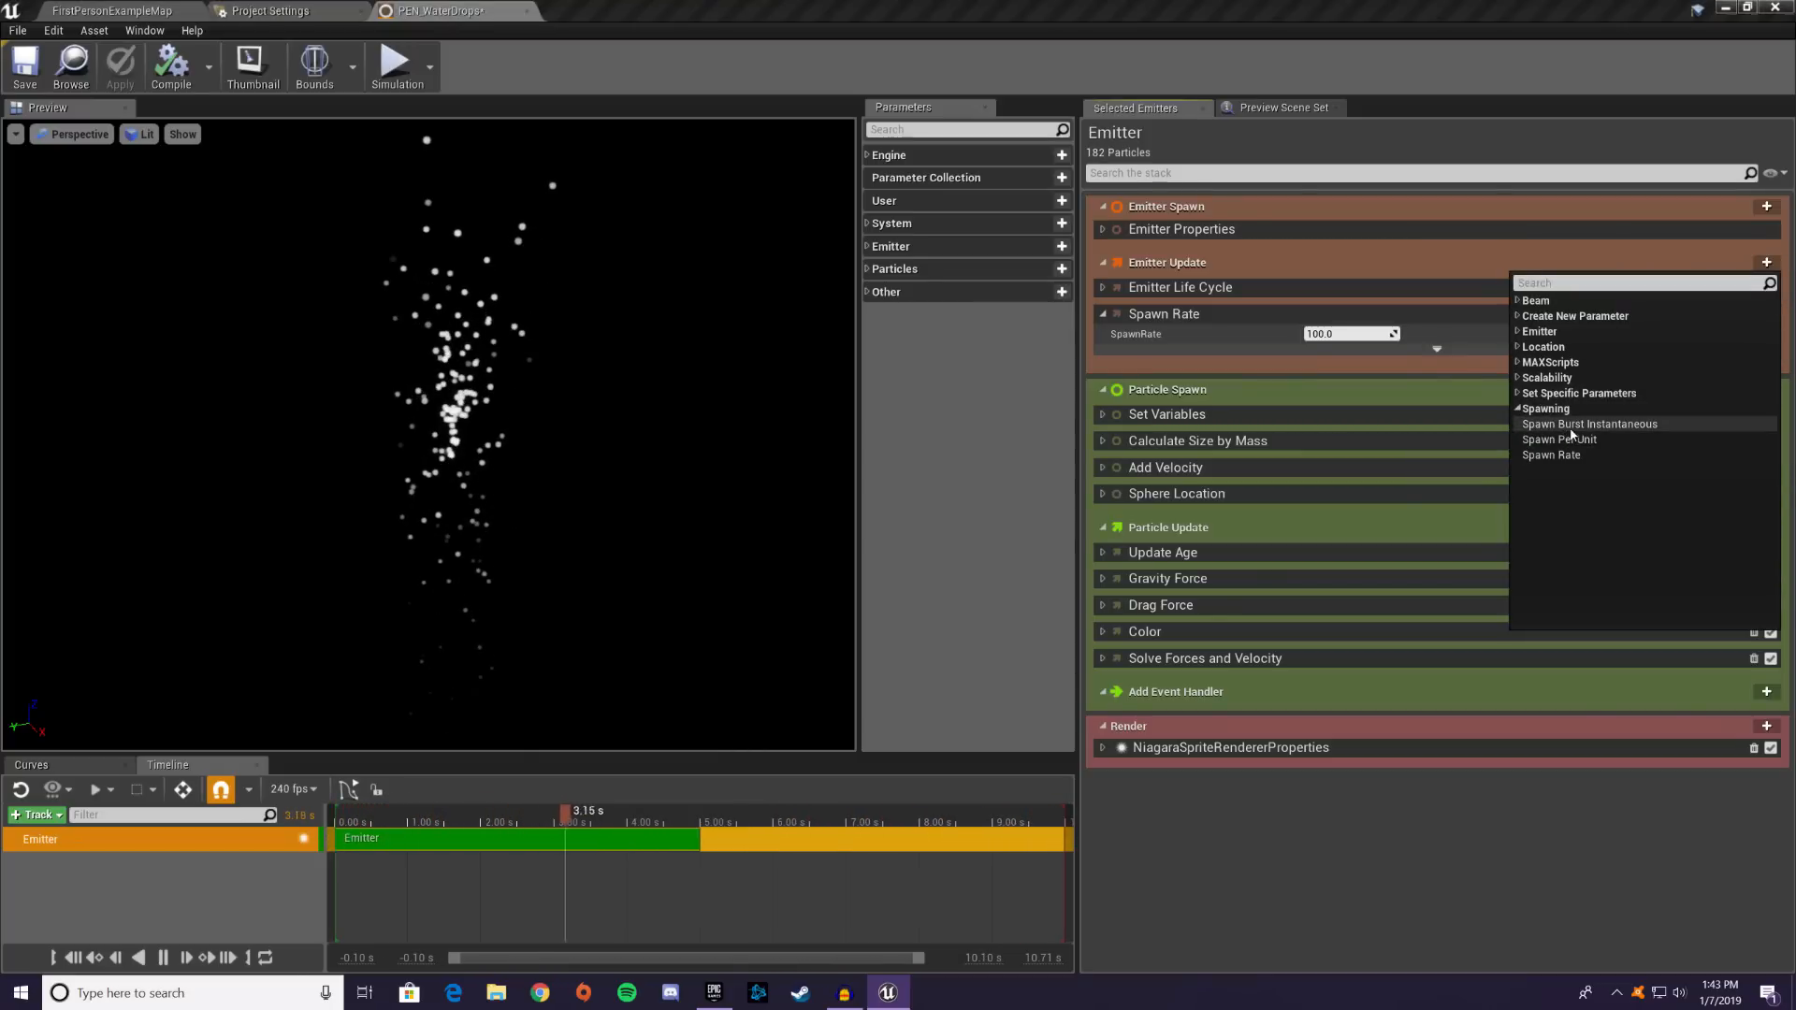
click(1519, 412)
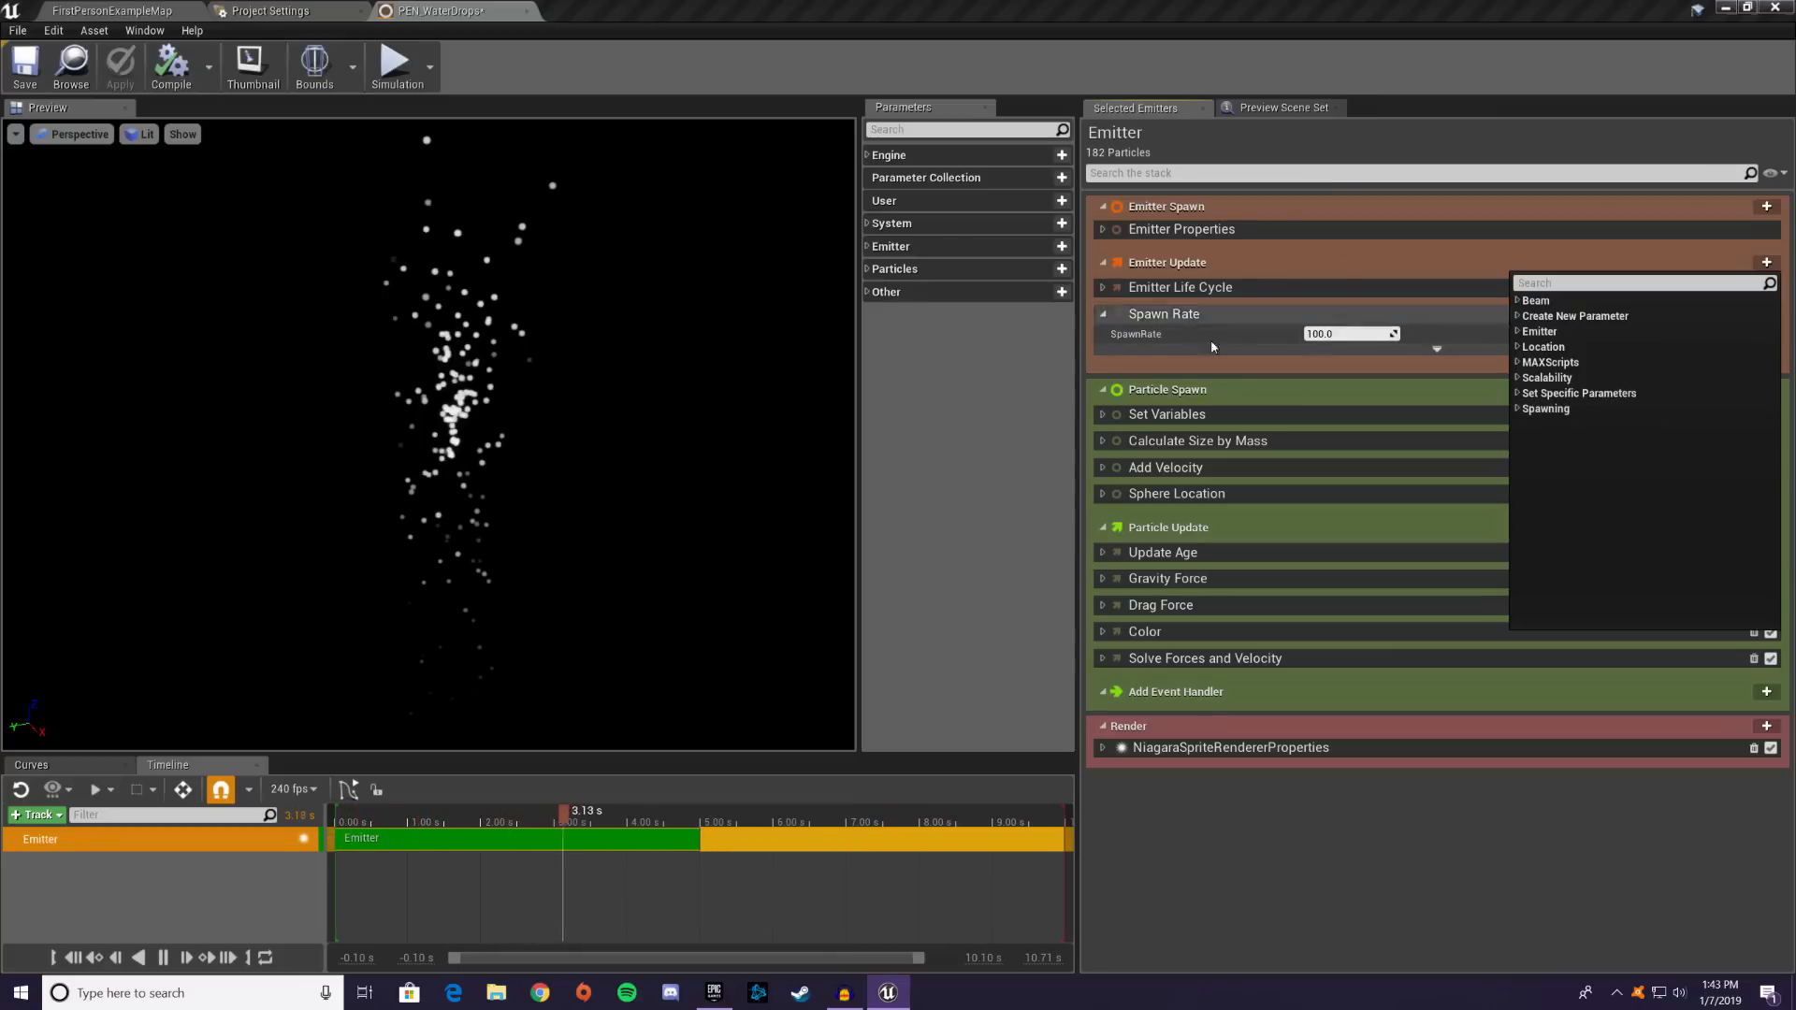
click(1103, 314)
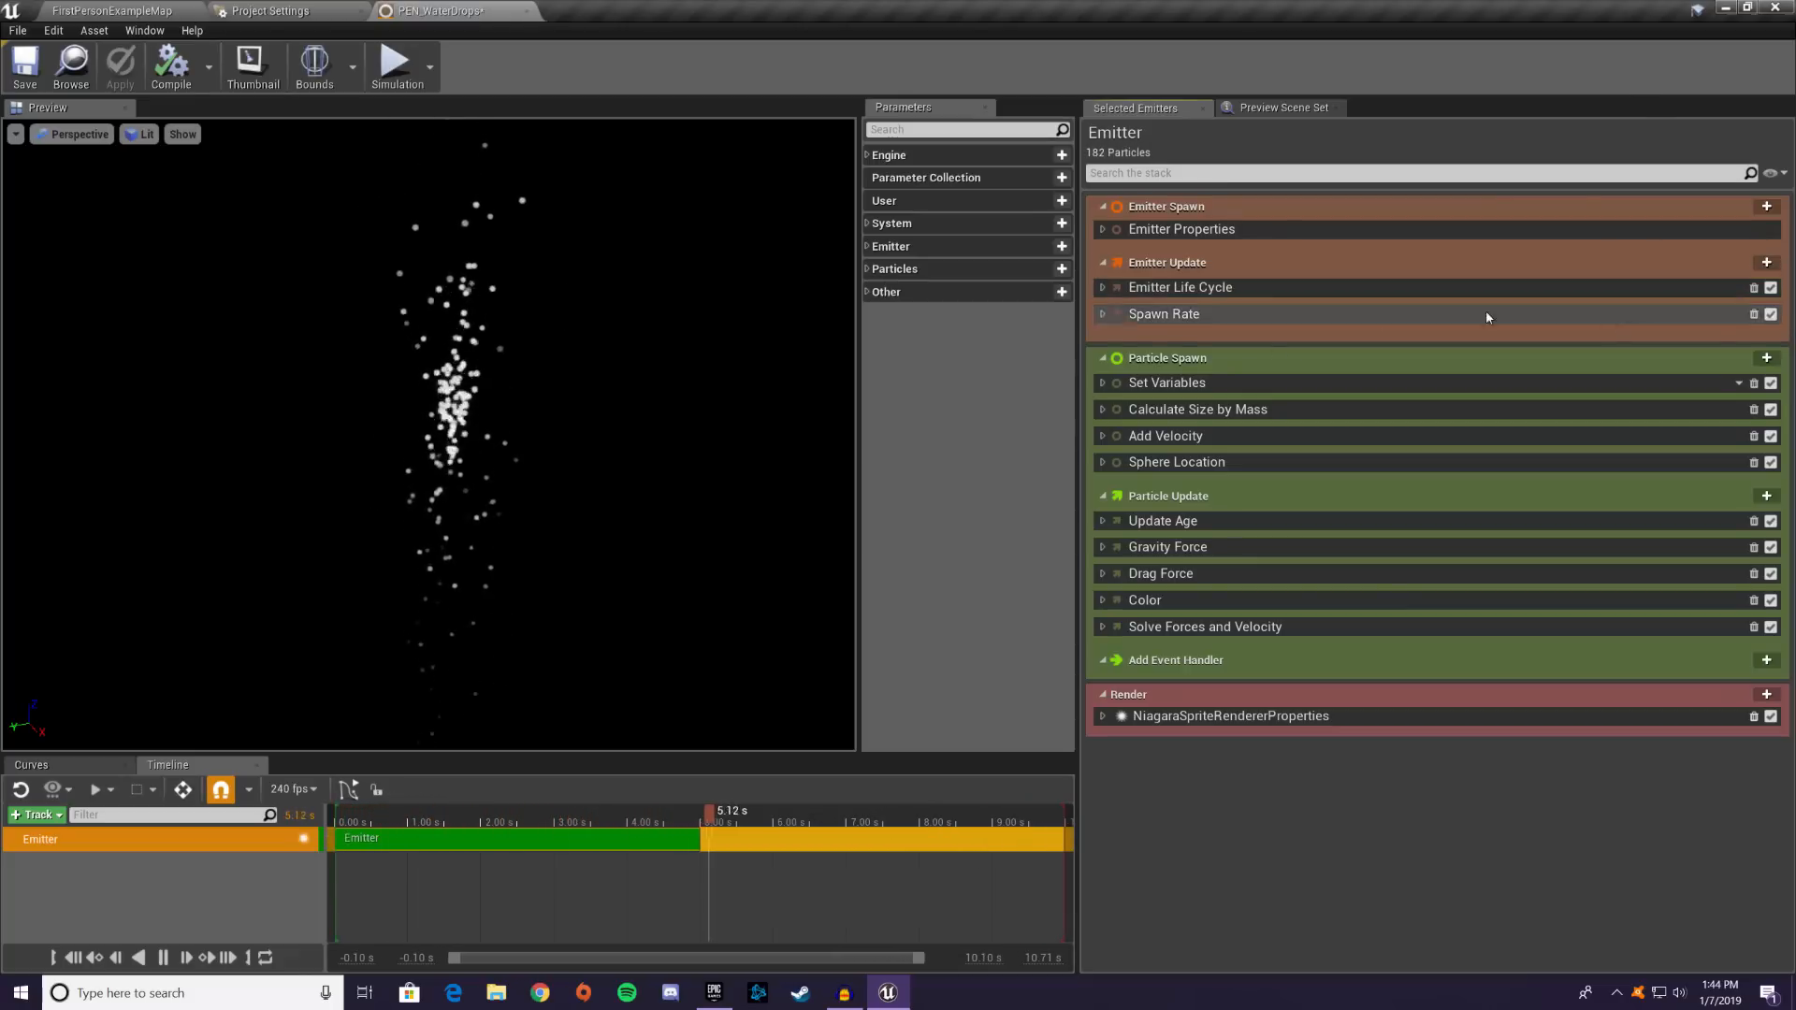
- Test the emitter without its Spawn Rate module by deleting it and undoing that, and by disabling and re-enabling it
click(1755, 315)
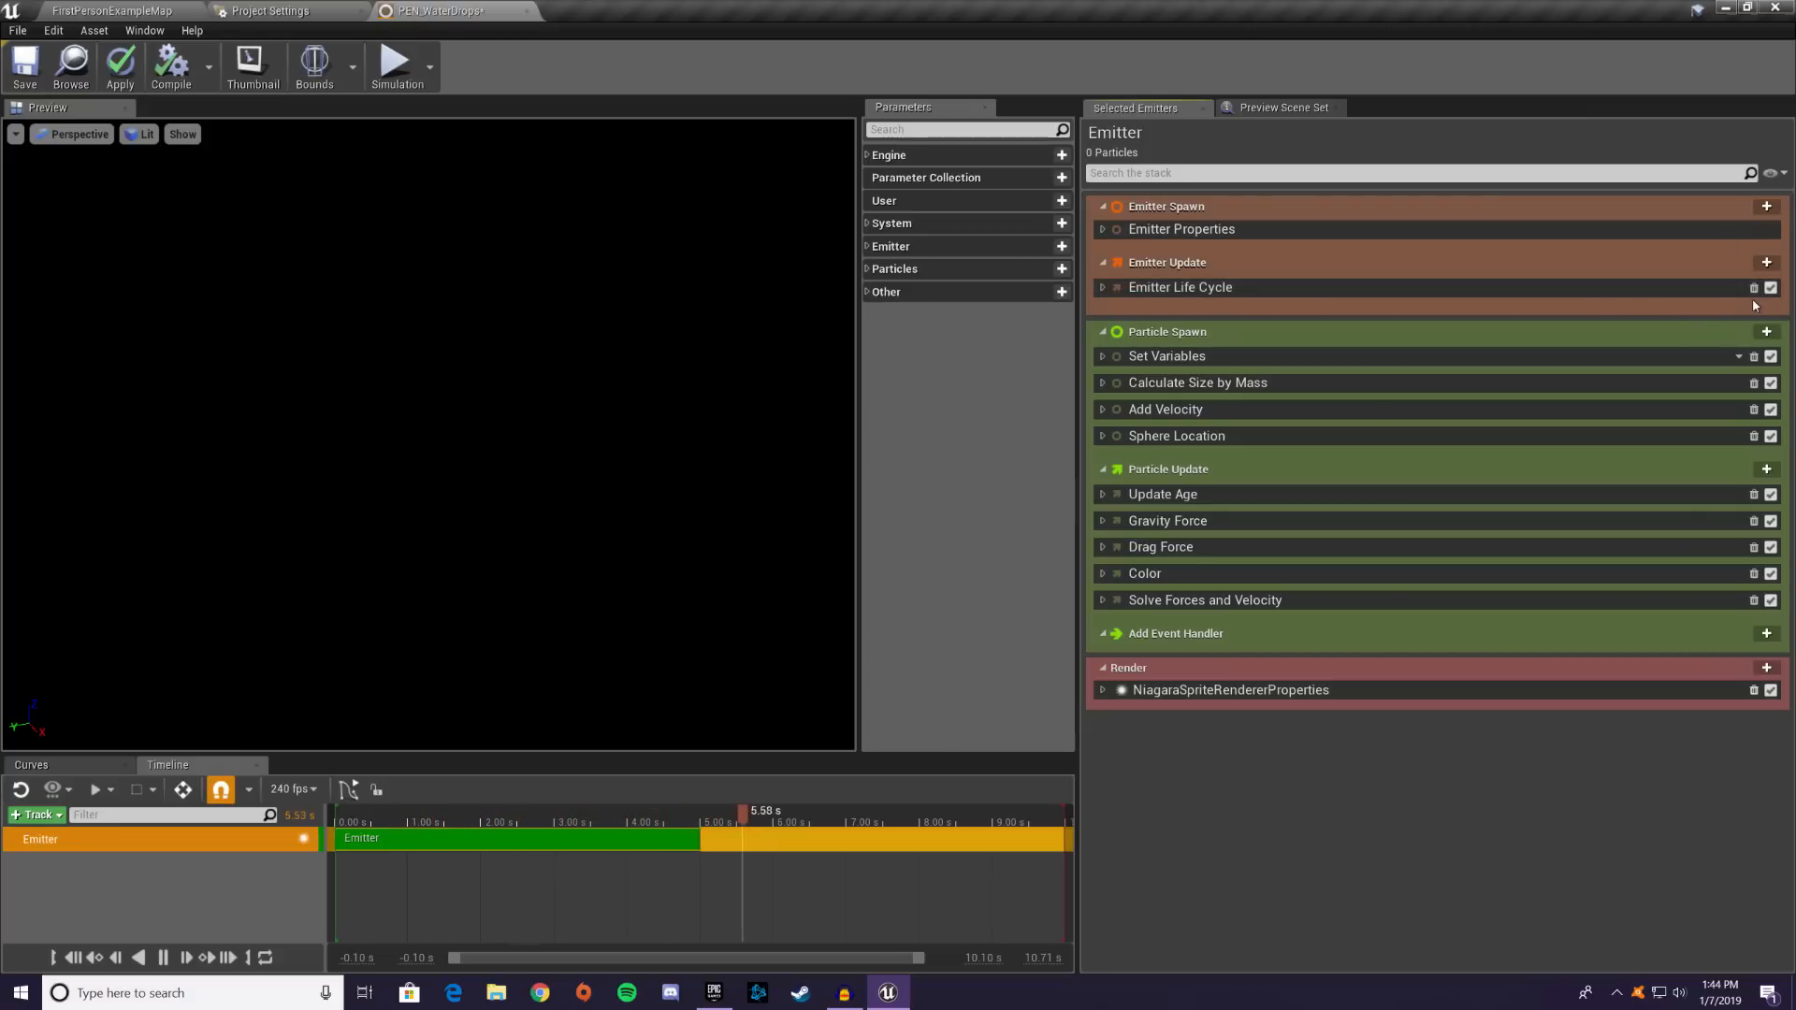
key(ctrl+z)
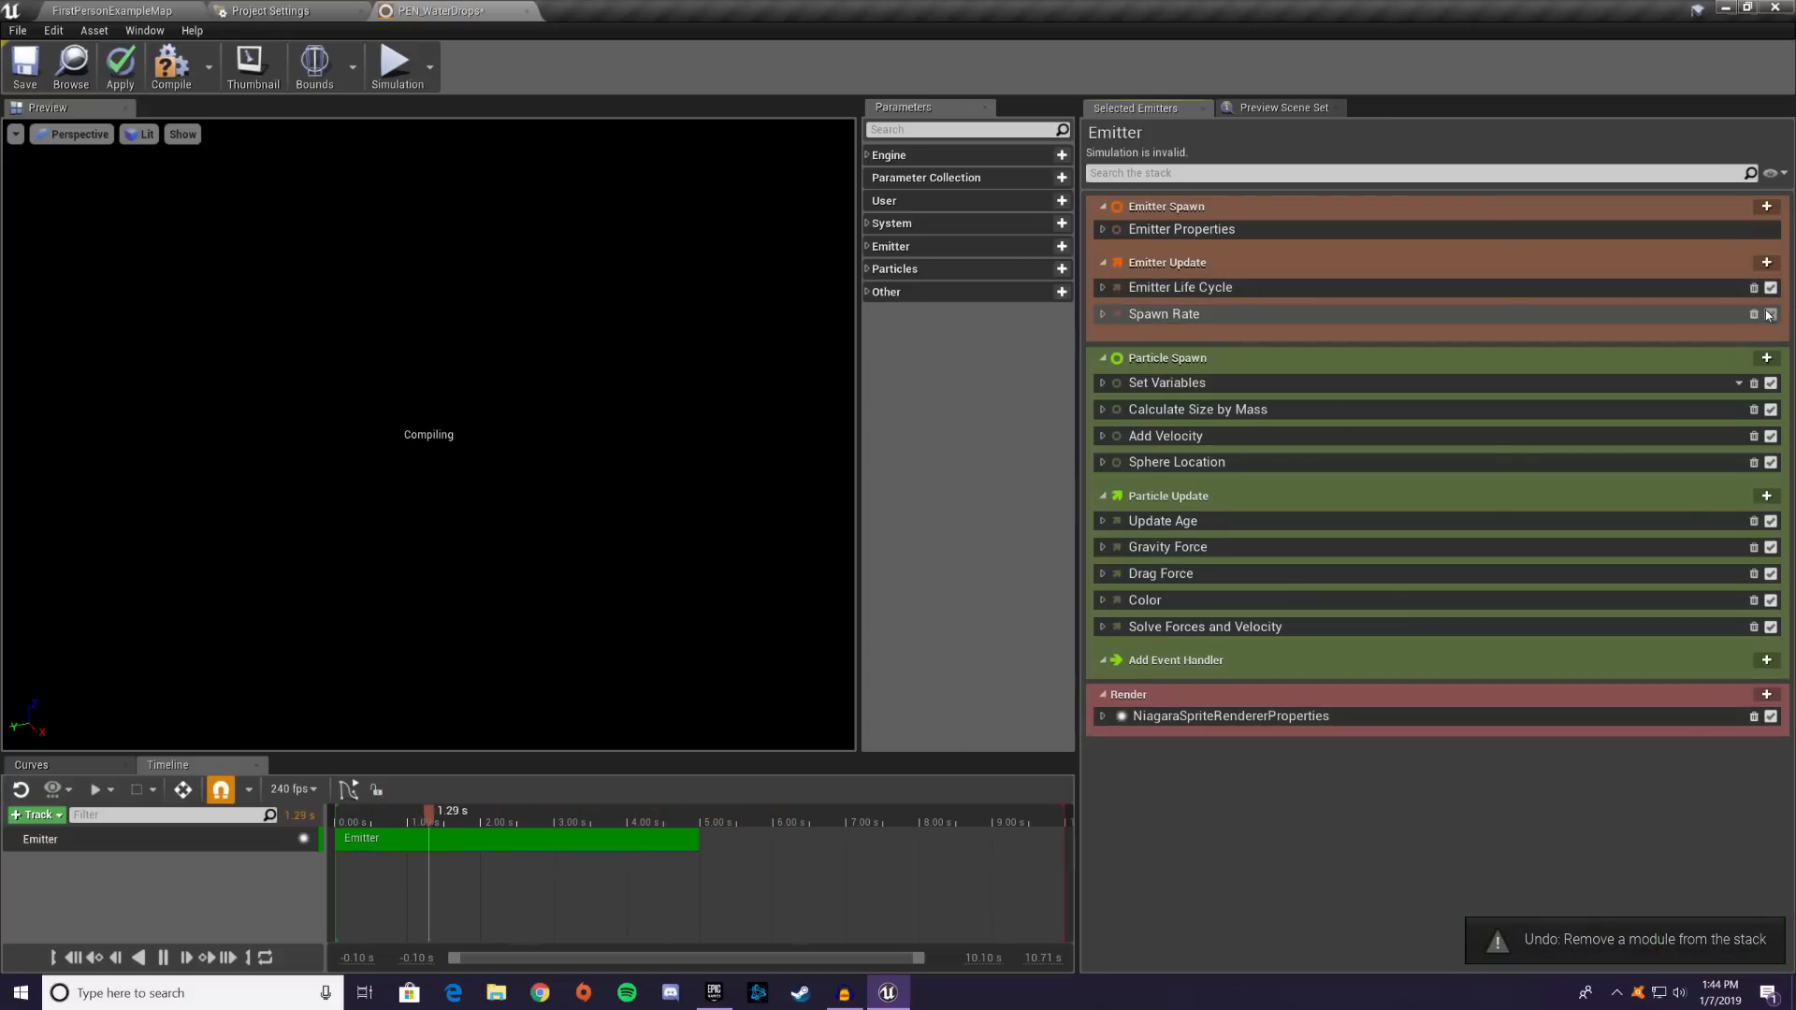
click(1771, 315)
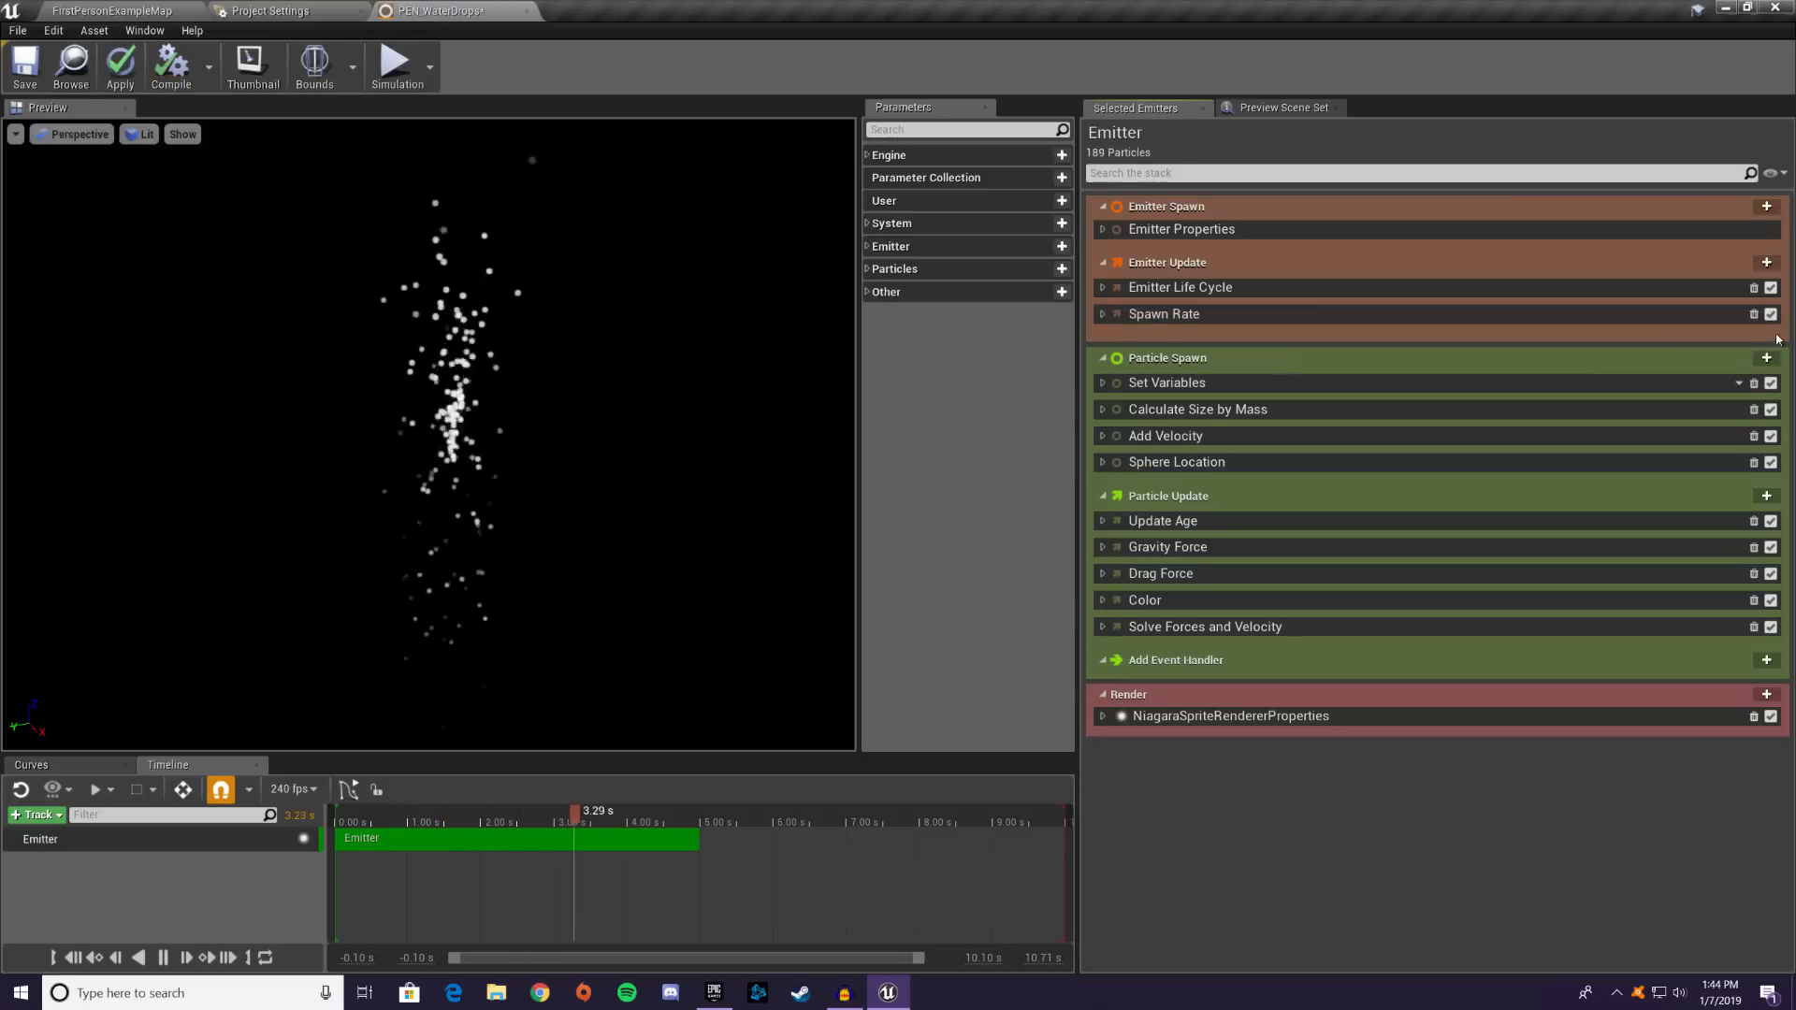
click(1771, 316)
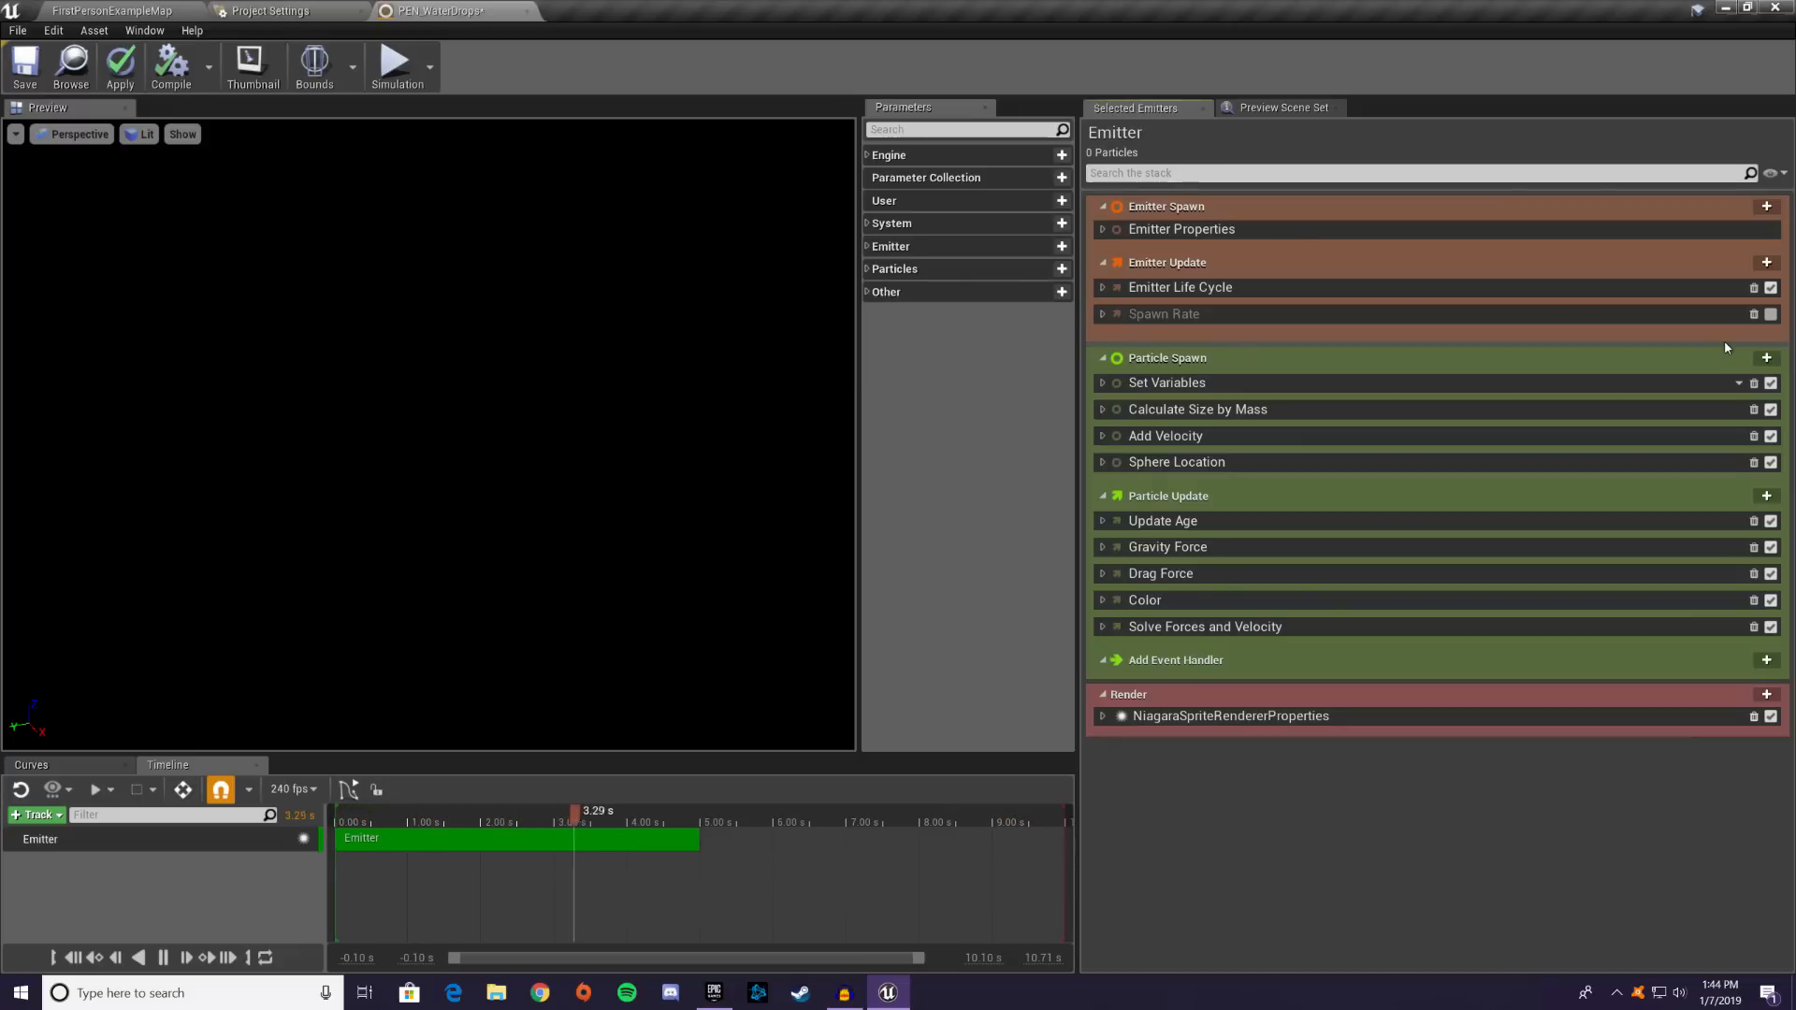
click(1771, 315)
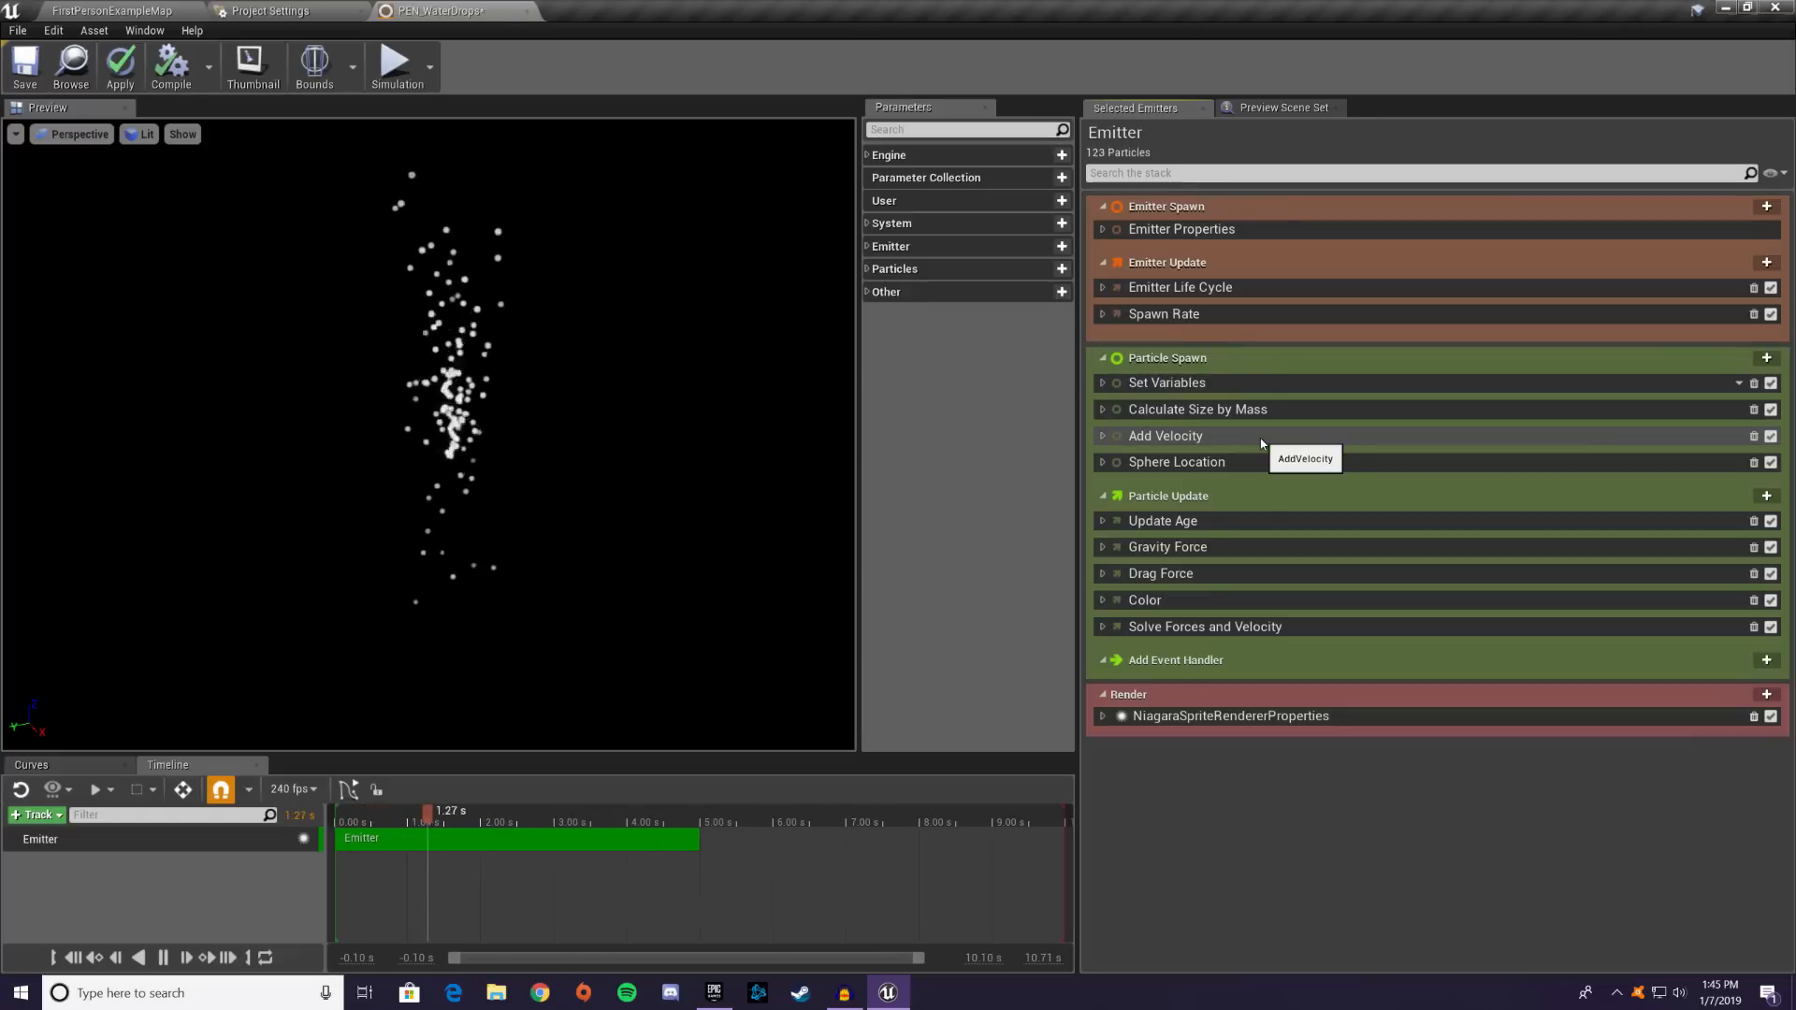
- In the Set Variables module of Particle Spawn, set the minimum of Particles.Lifetime to 0.5
click(1103, 384)
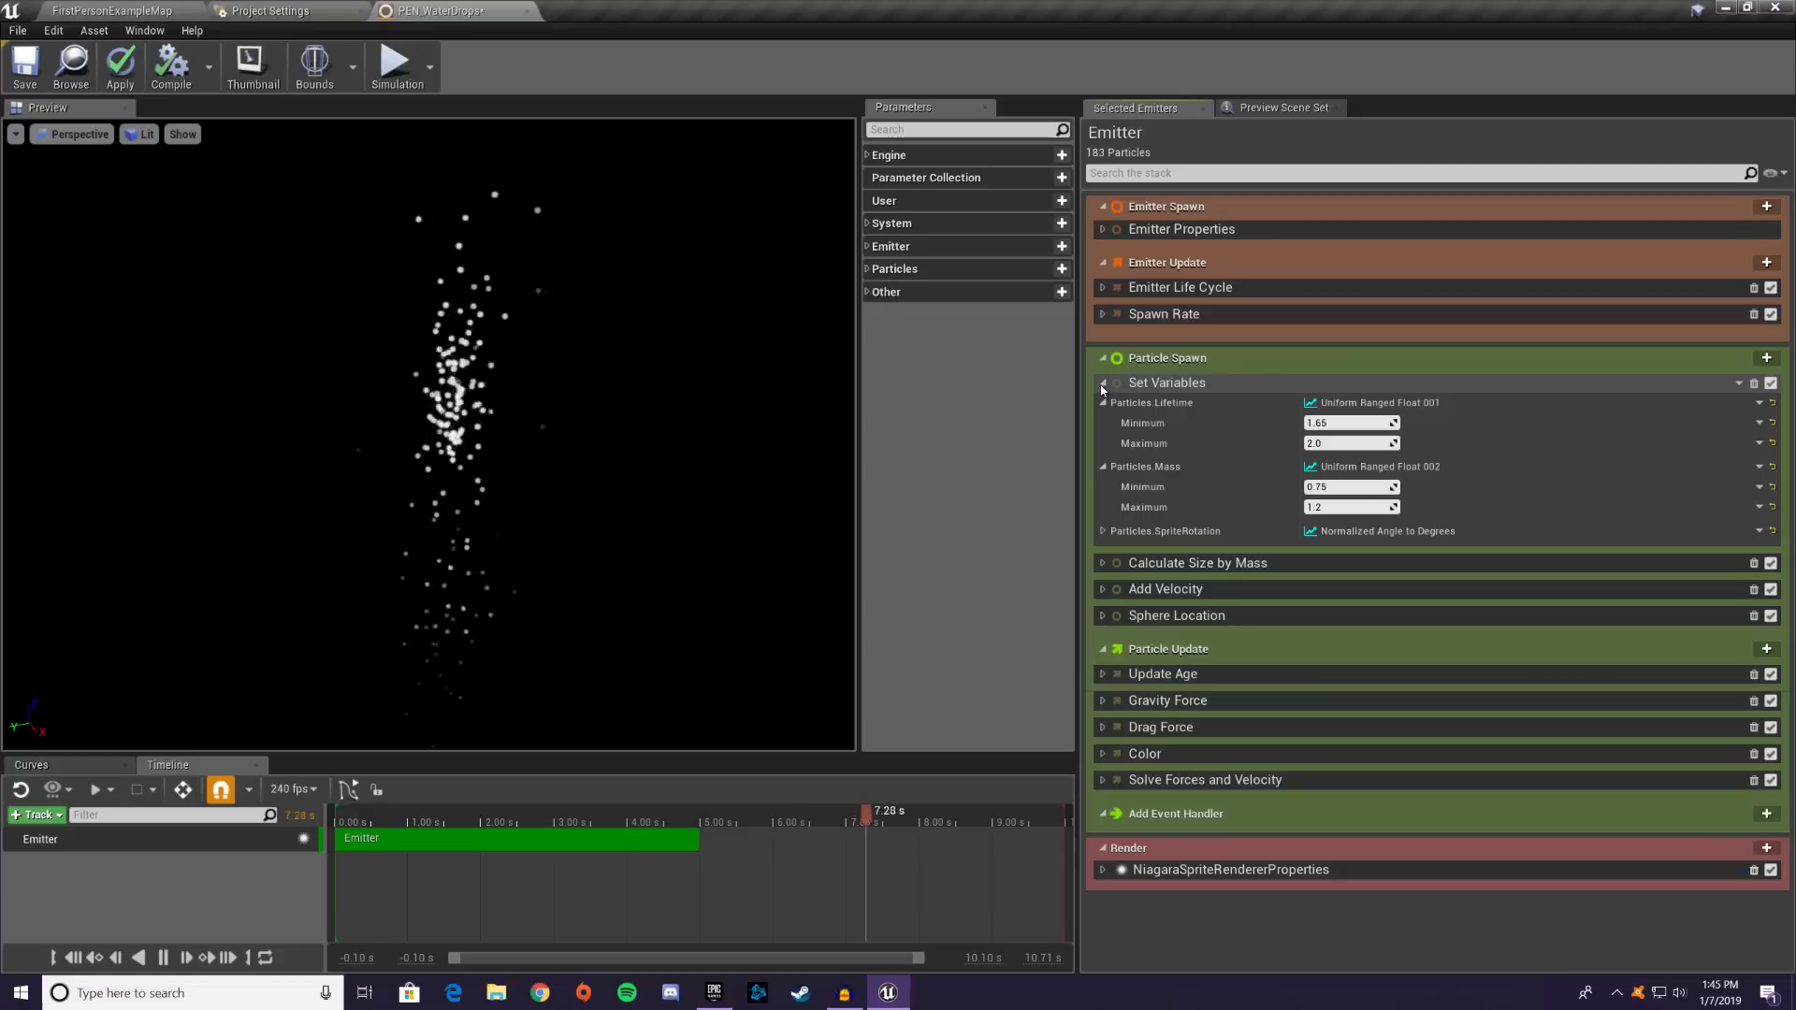
click(1347, 444)
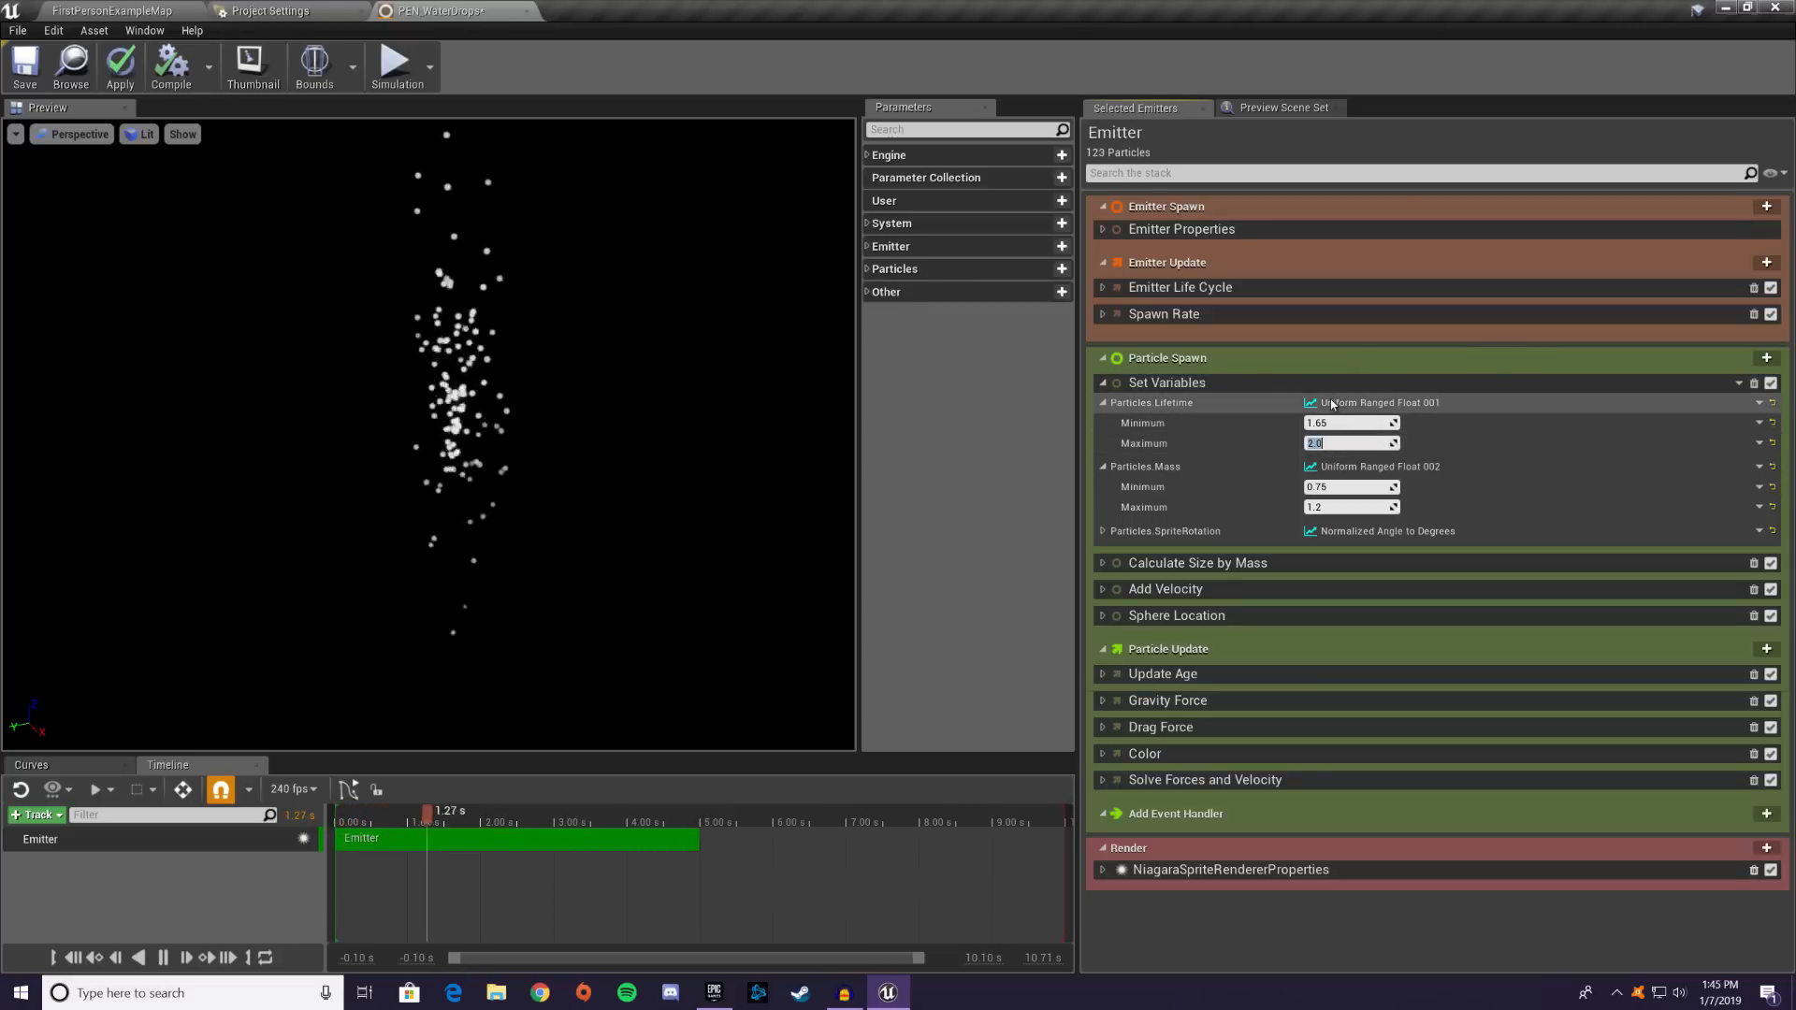
click(1343, 424)
text(.5)
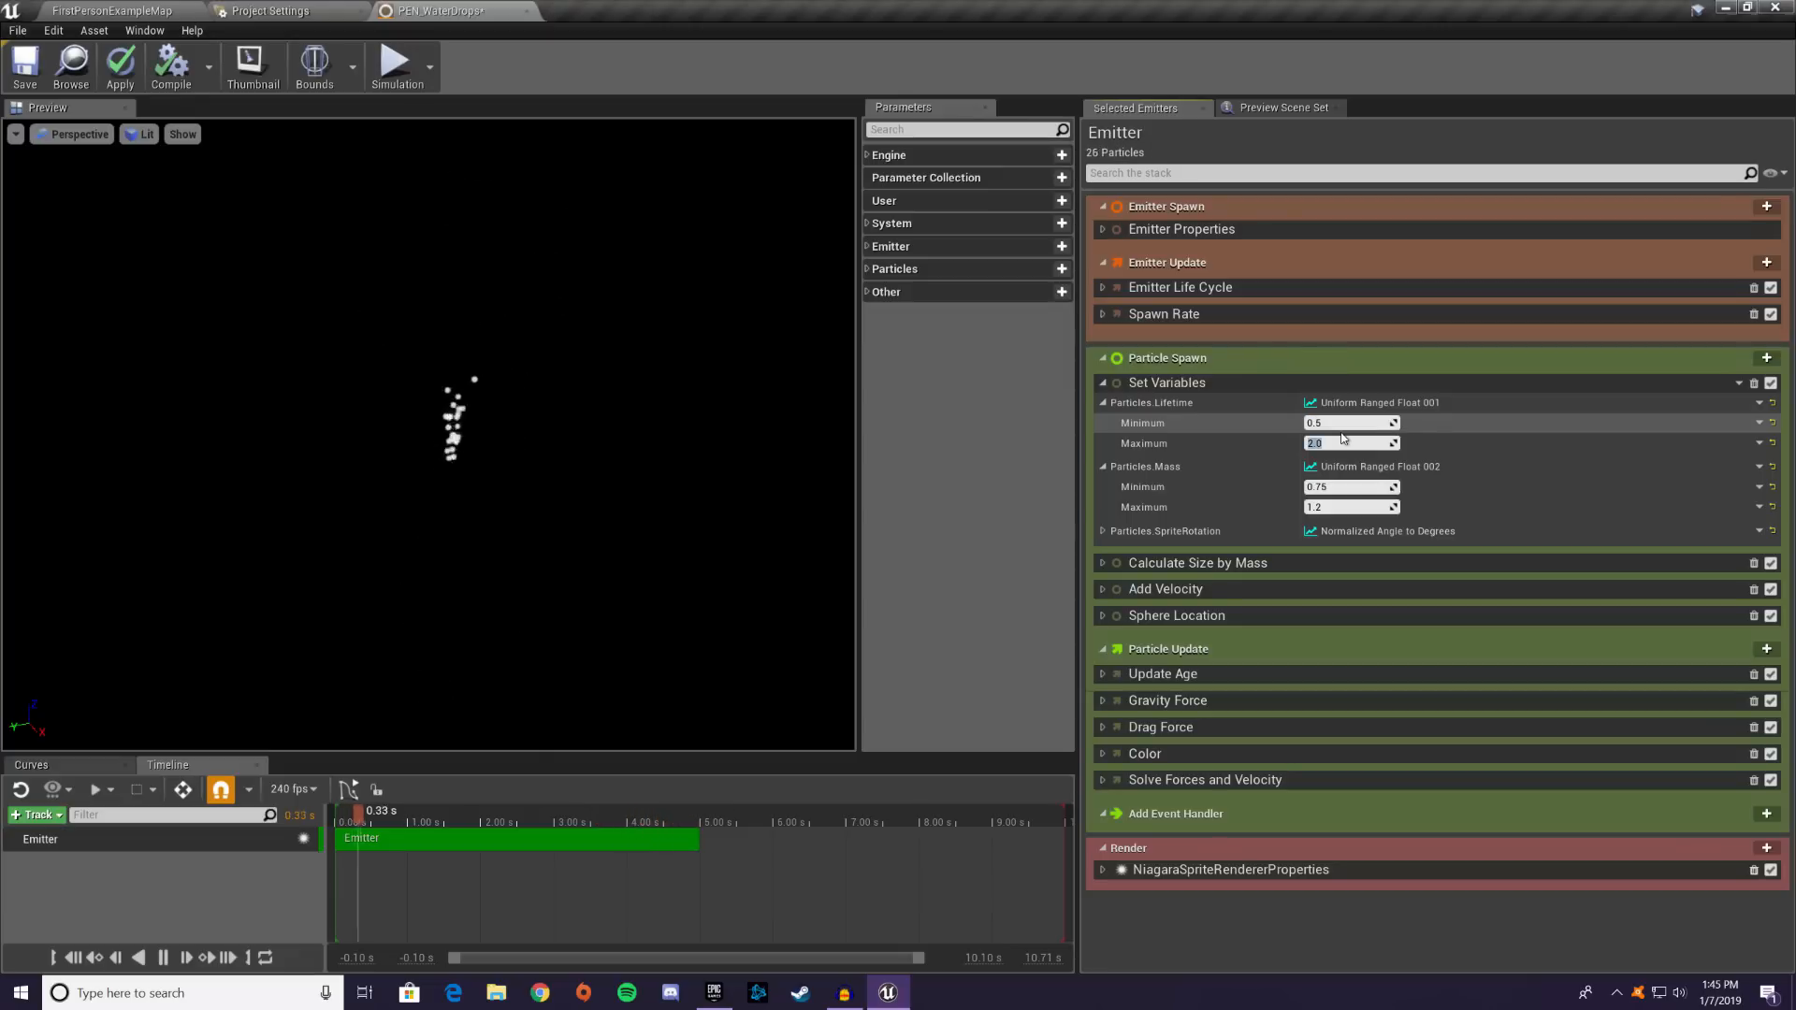
key(Tab)
- Try maximum values of 0.6 and 10 for Particles.Lifetime, and set the maximum back to 2.0
key(BackSpace)
key(Return)
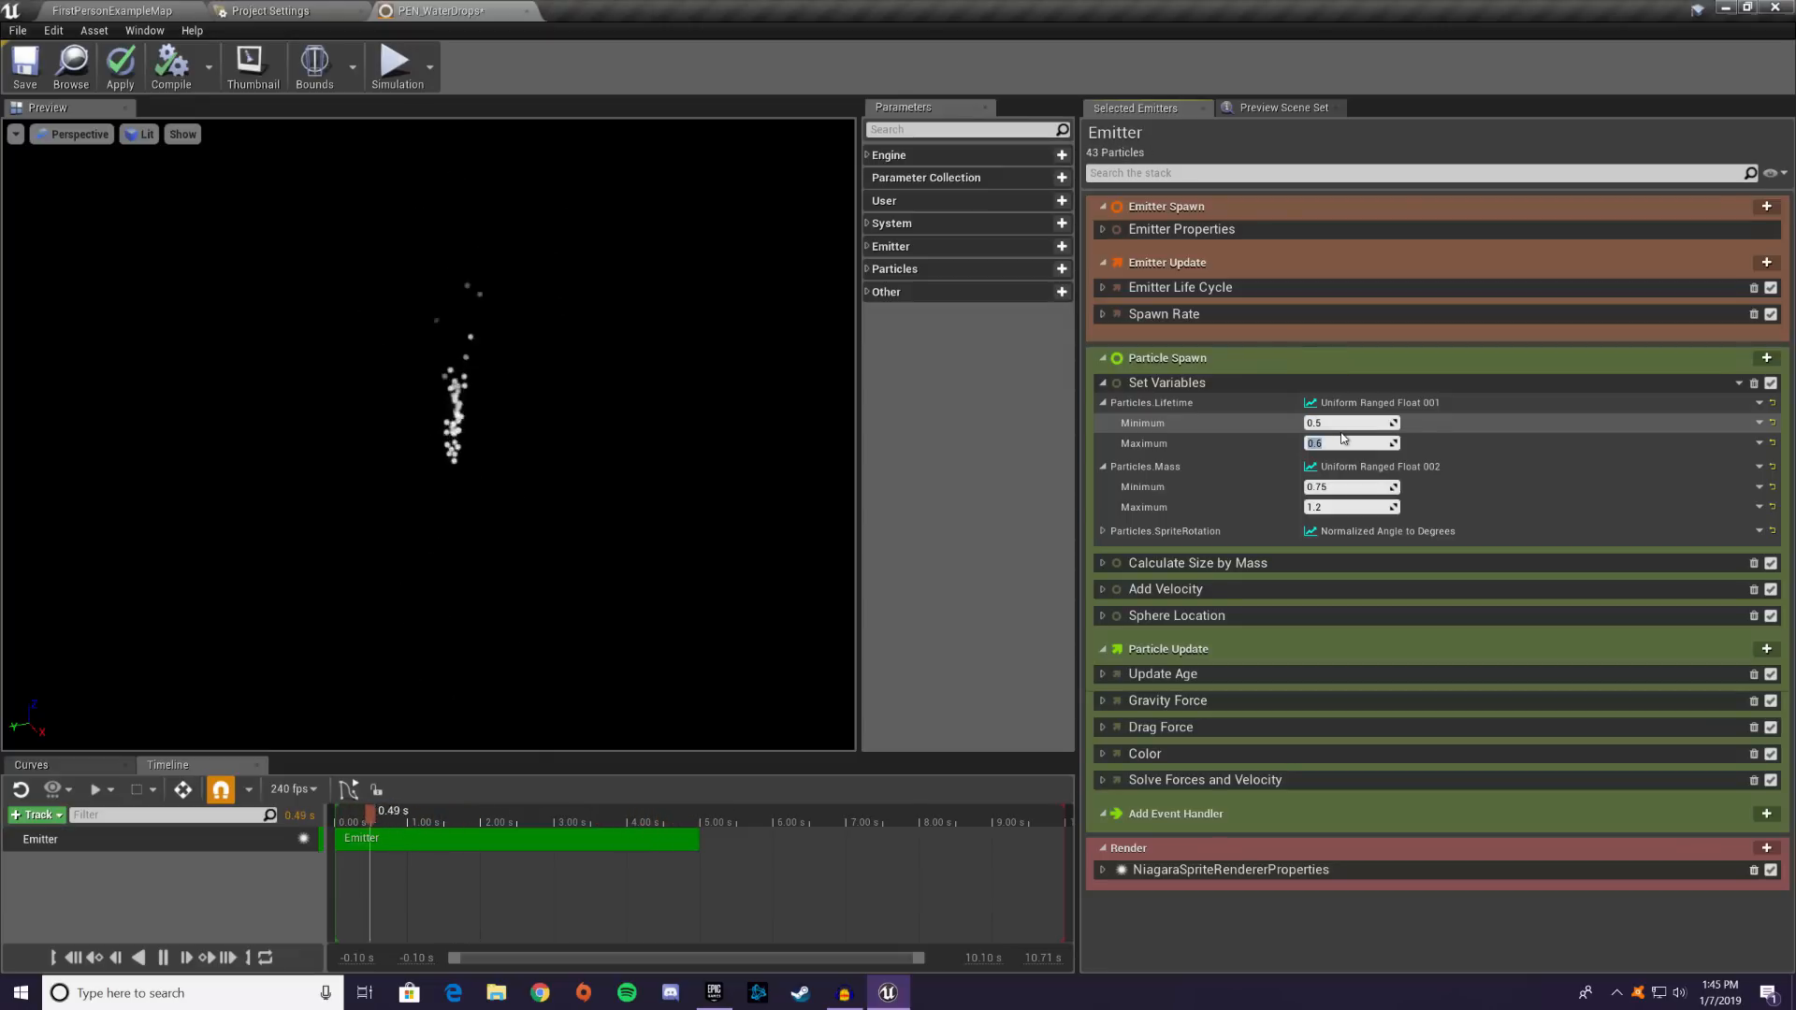
text(10)
key(Return)
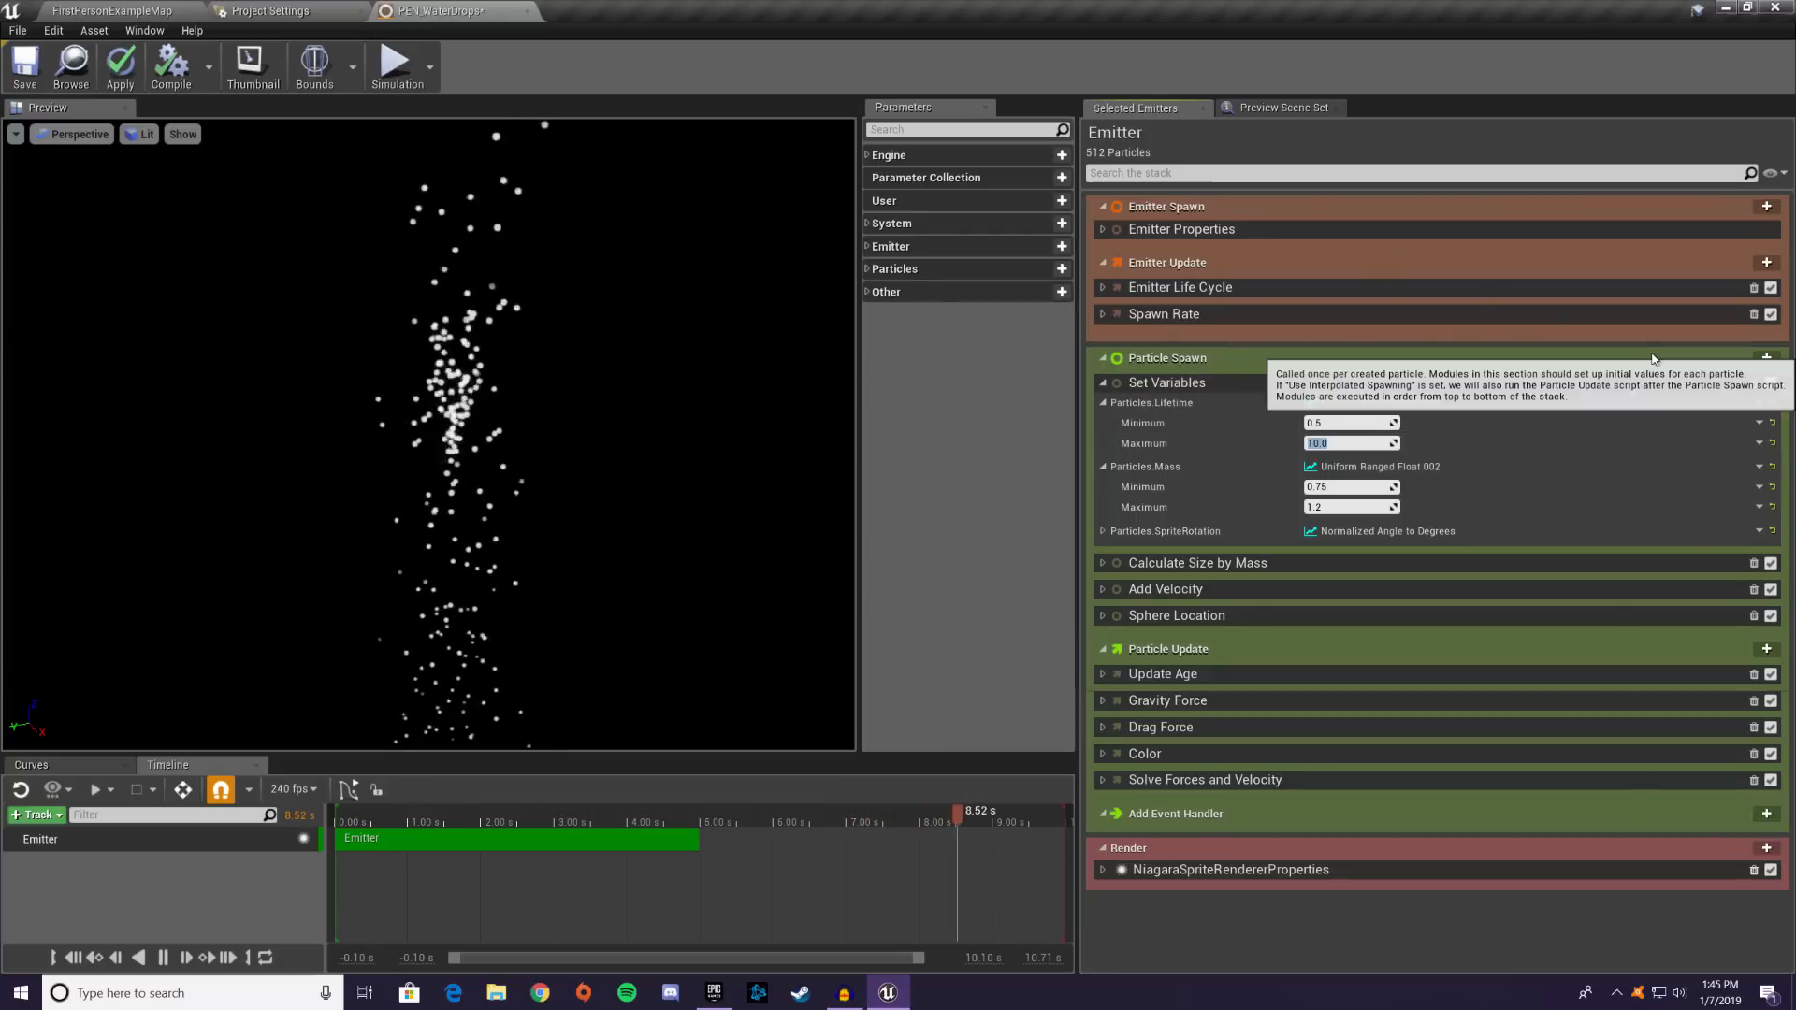
text(2.0)
key(Return)
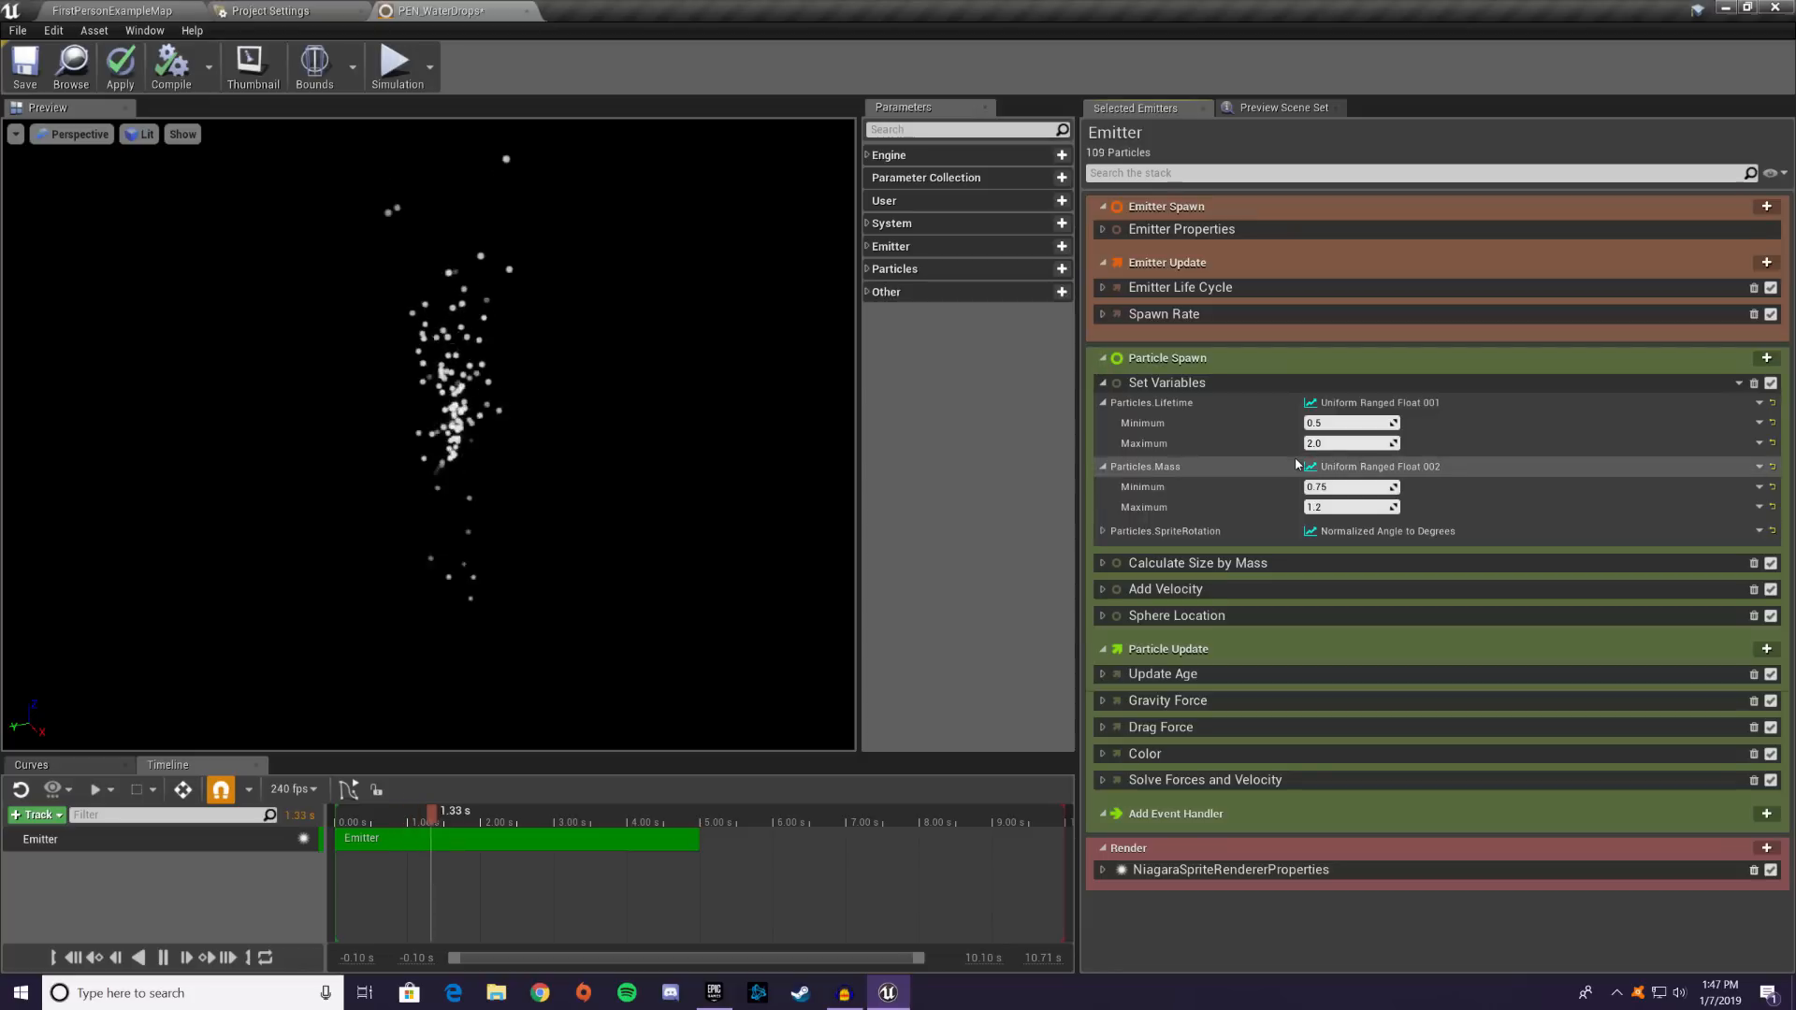
- Expand Particles.SpriteRotation, and create a new float variable named Particles.Speed in the Set Variables module
click(1104, 532)
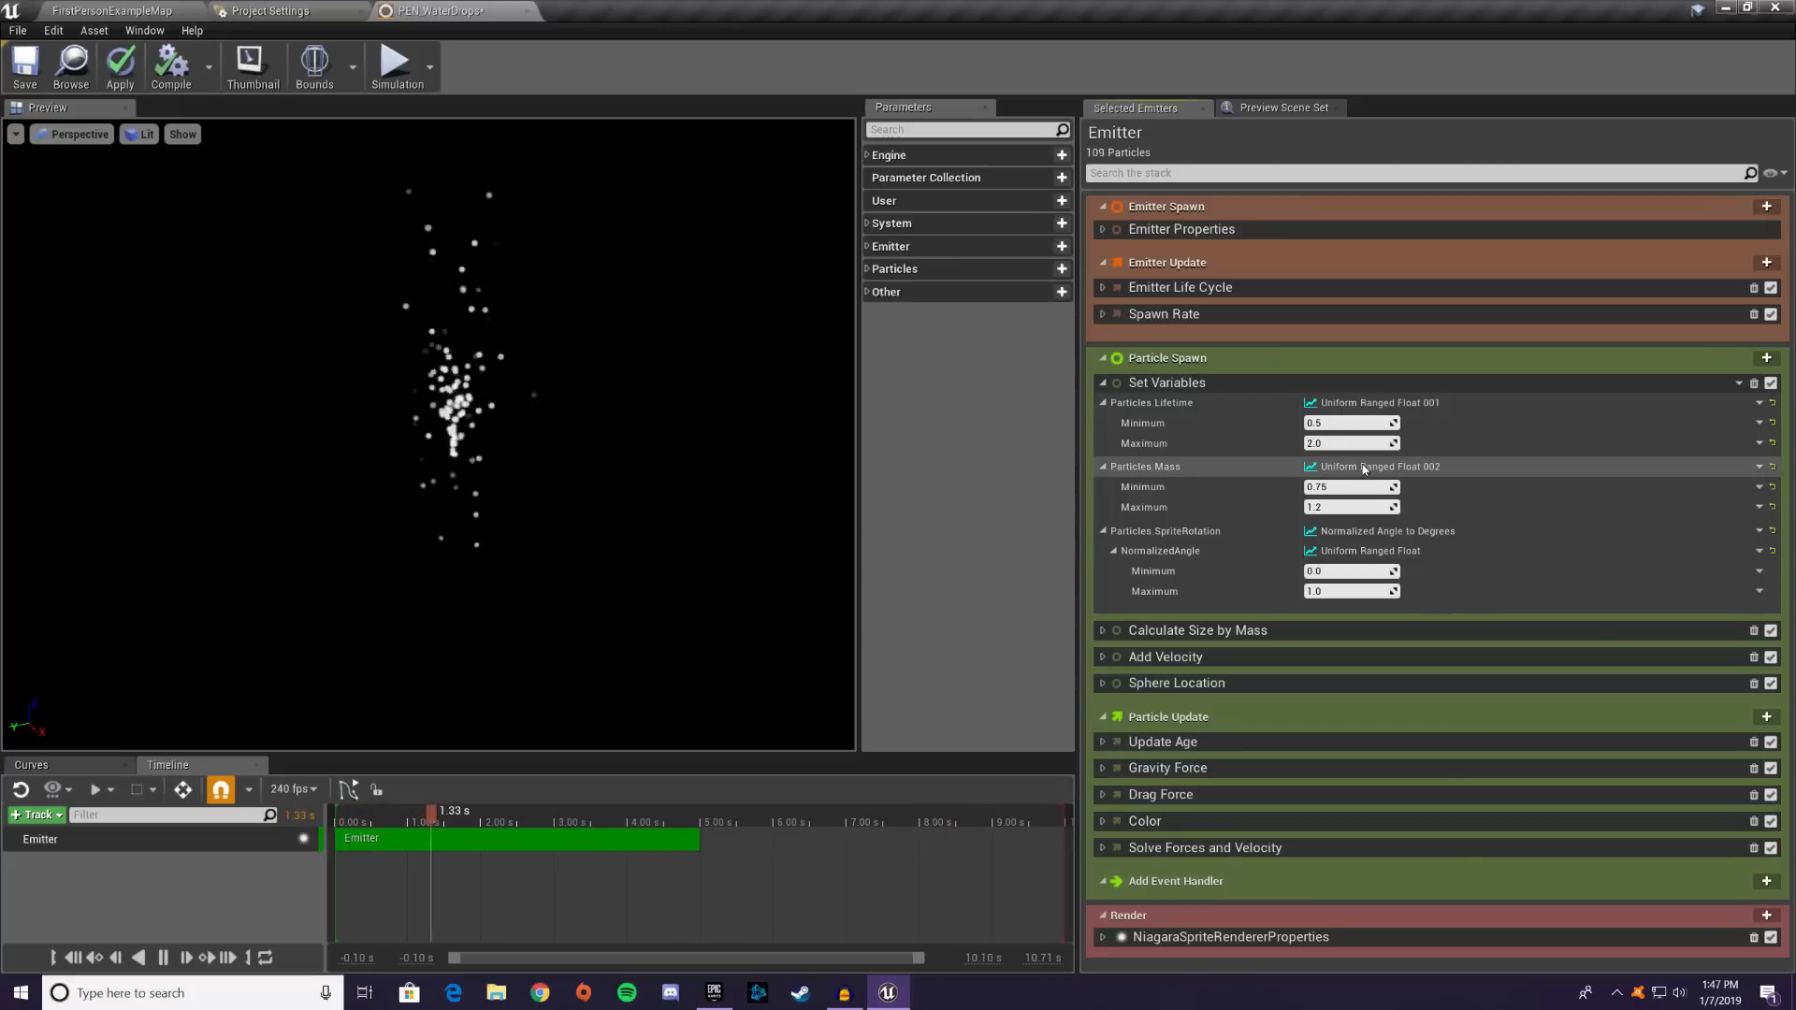
click(1737, 389)
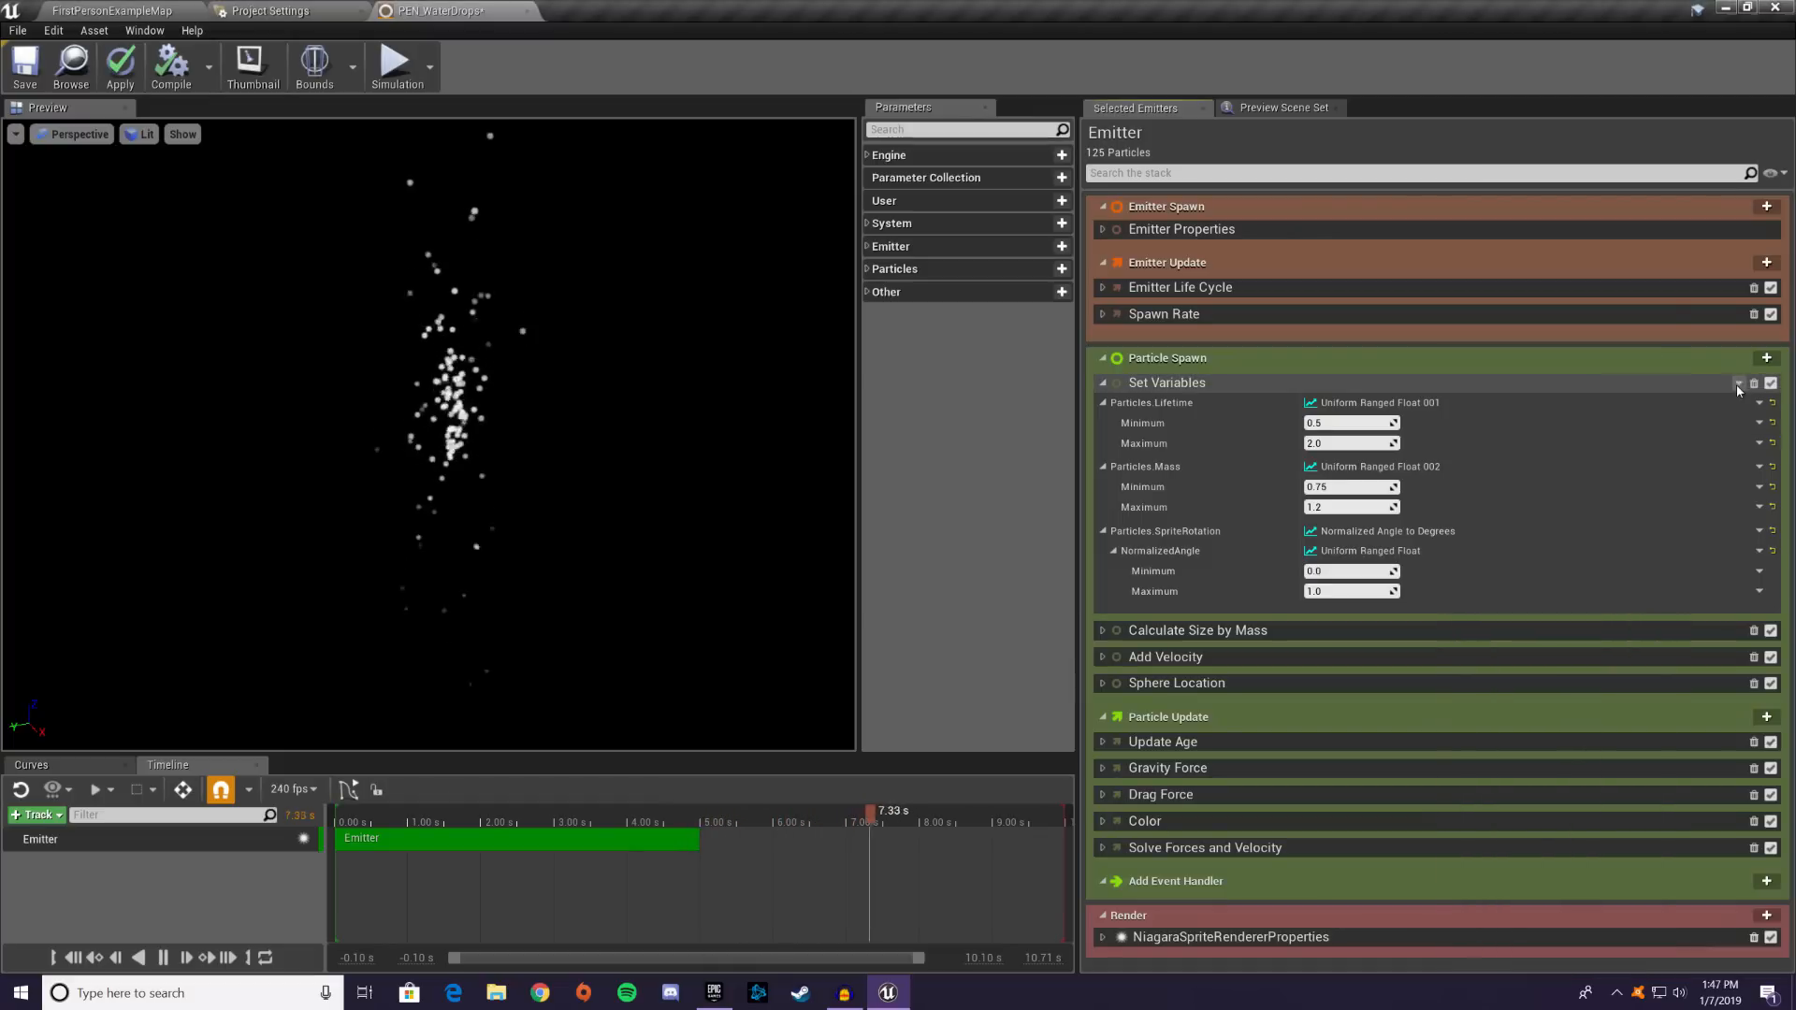
mouse_move(1734, 400)
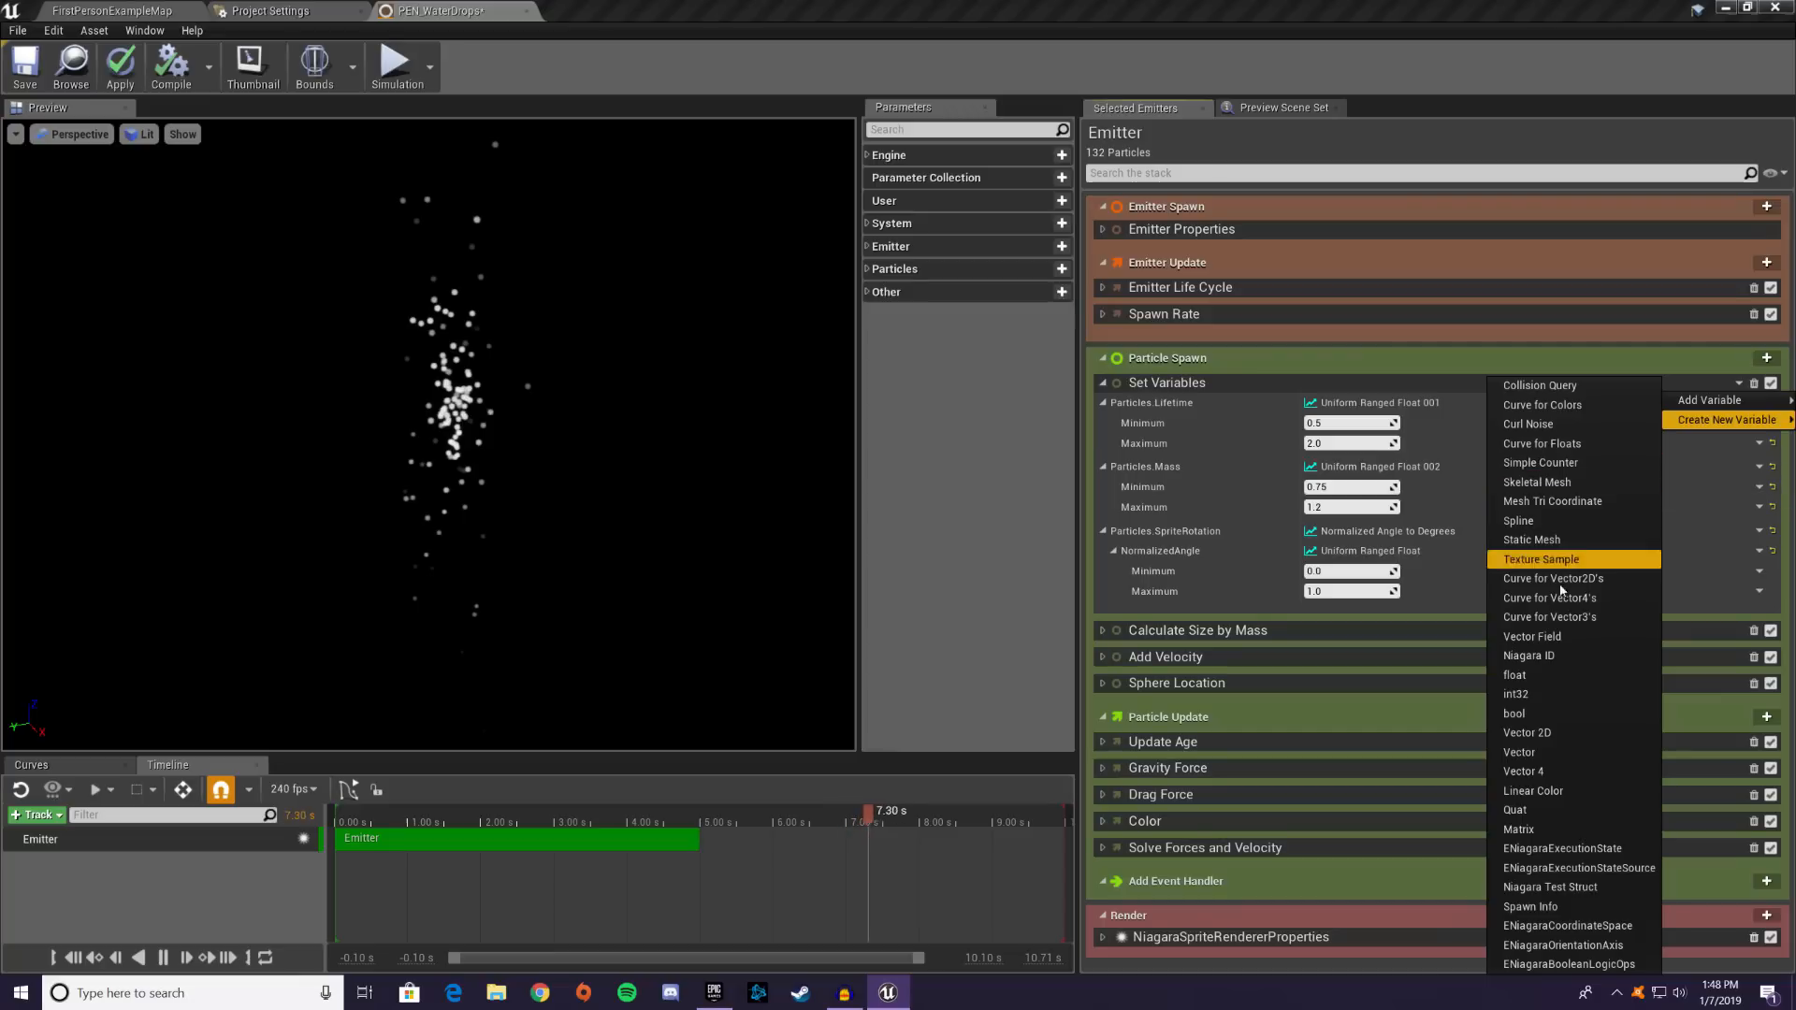
click(1516, 675)
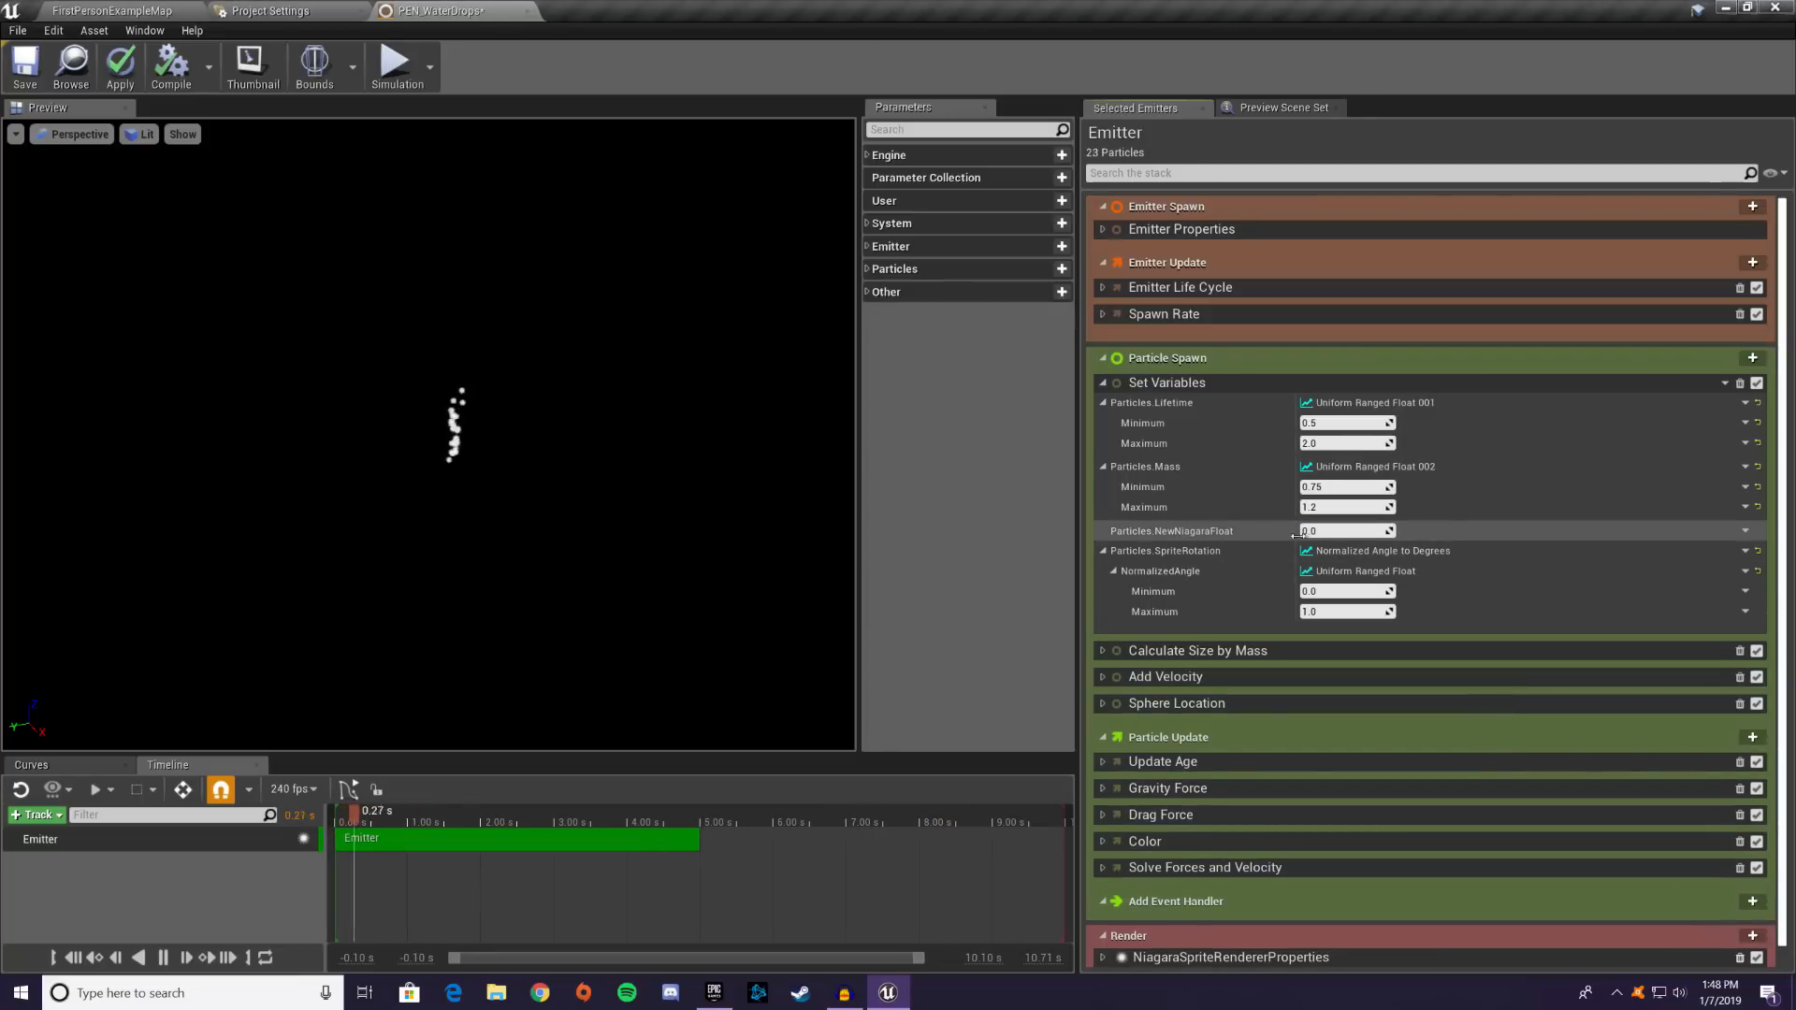
double_click(1240, 531)
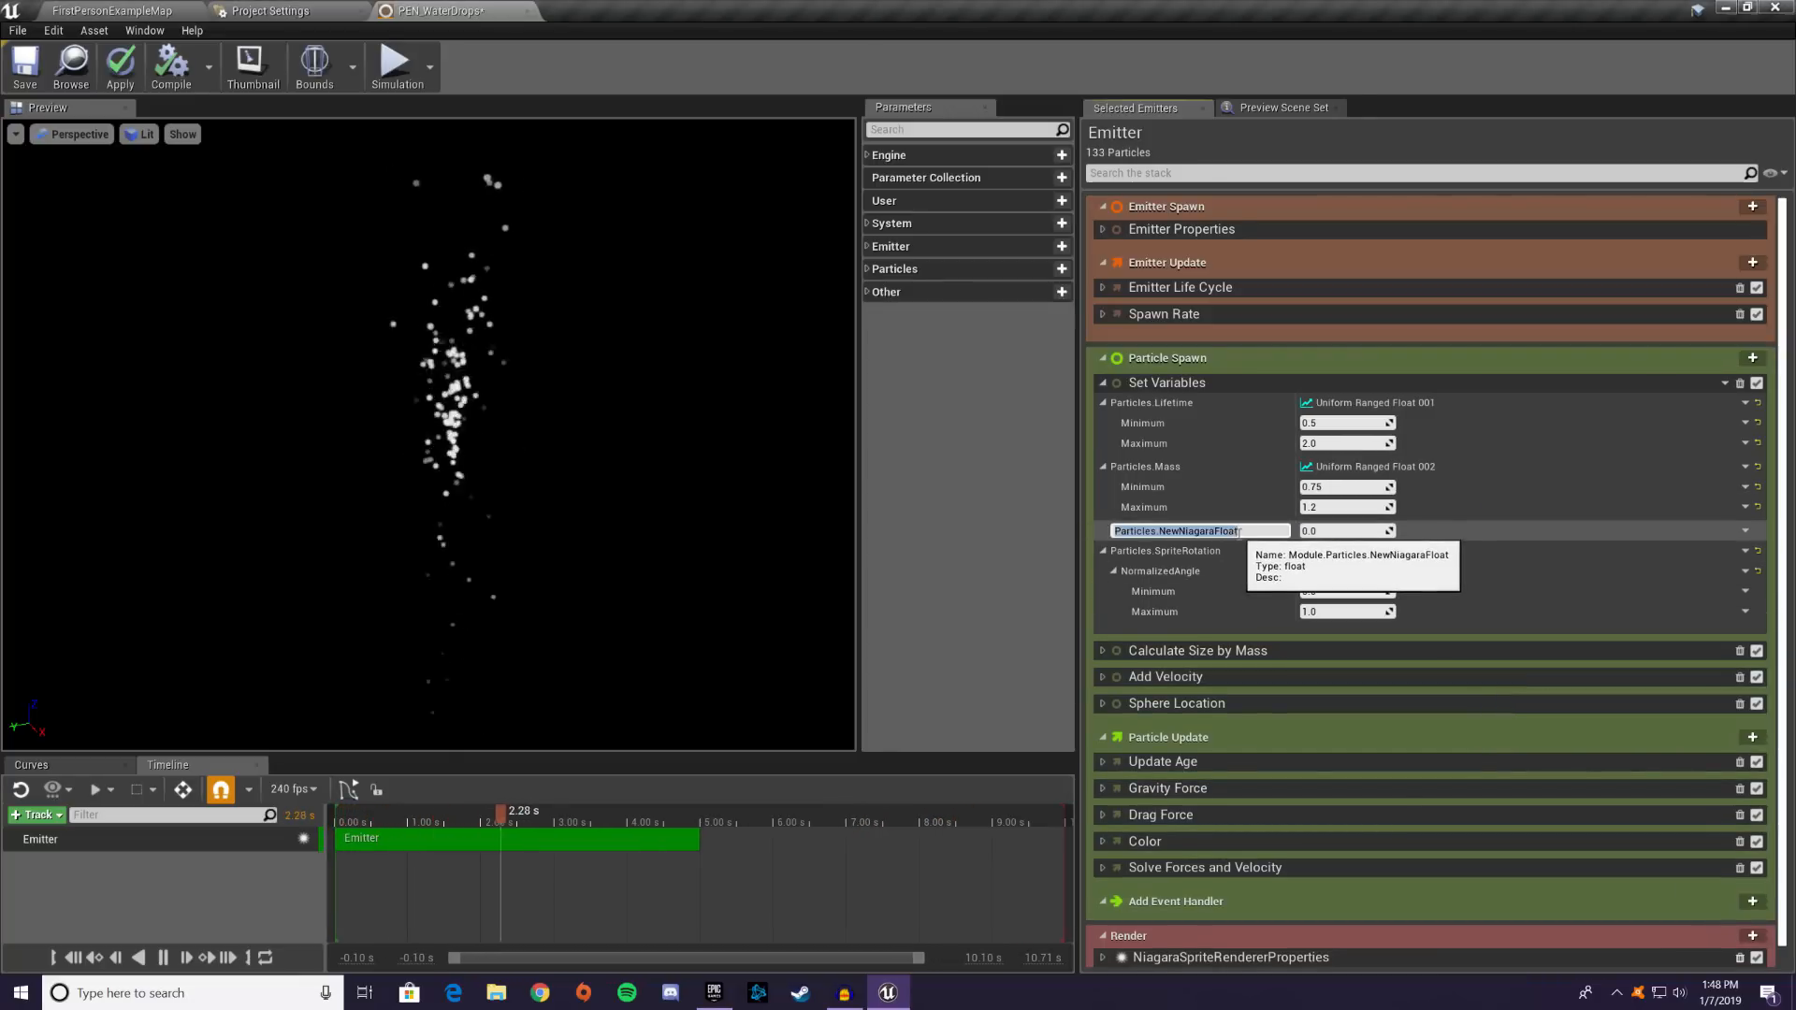
double_click(1184, 534)
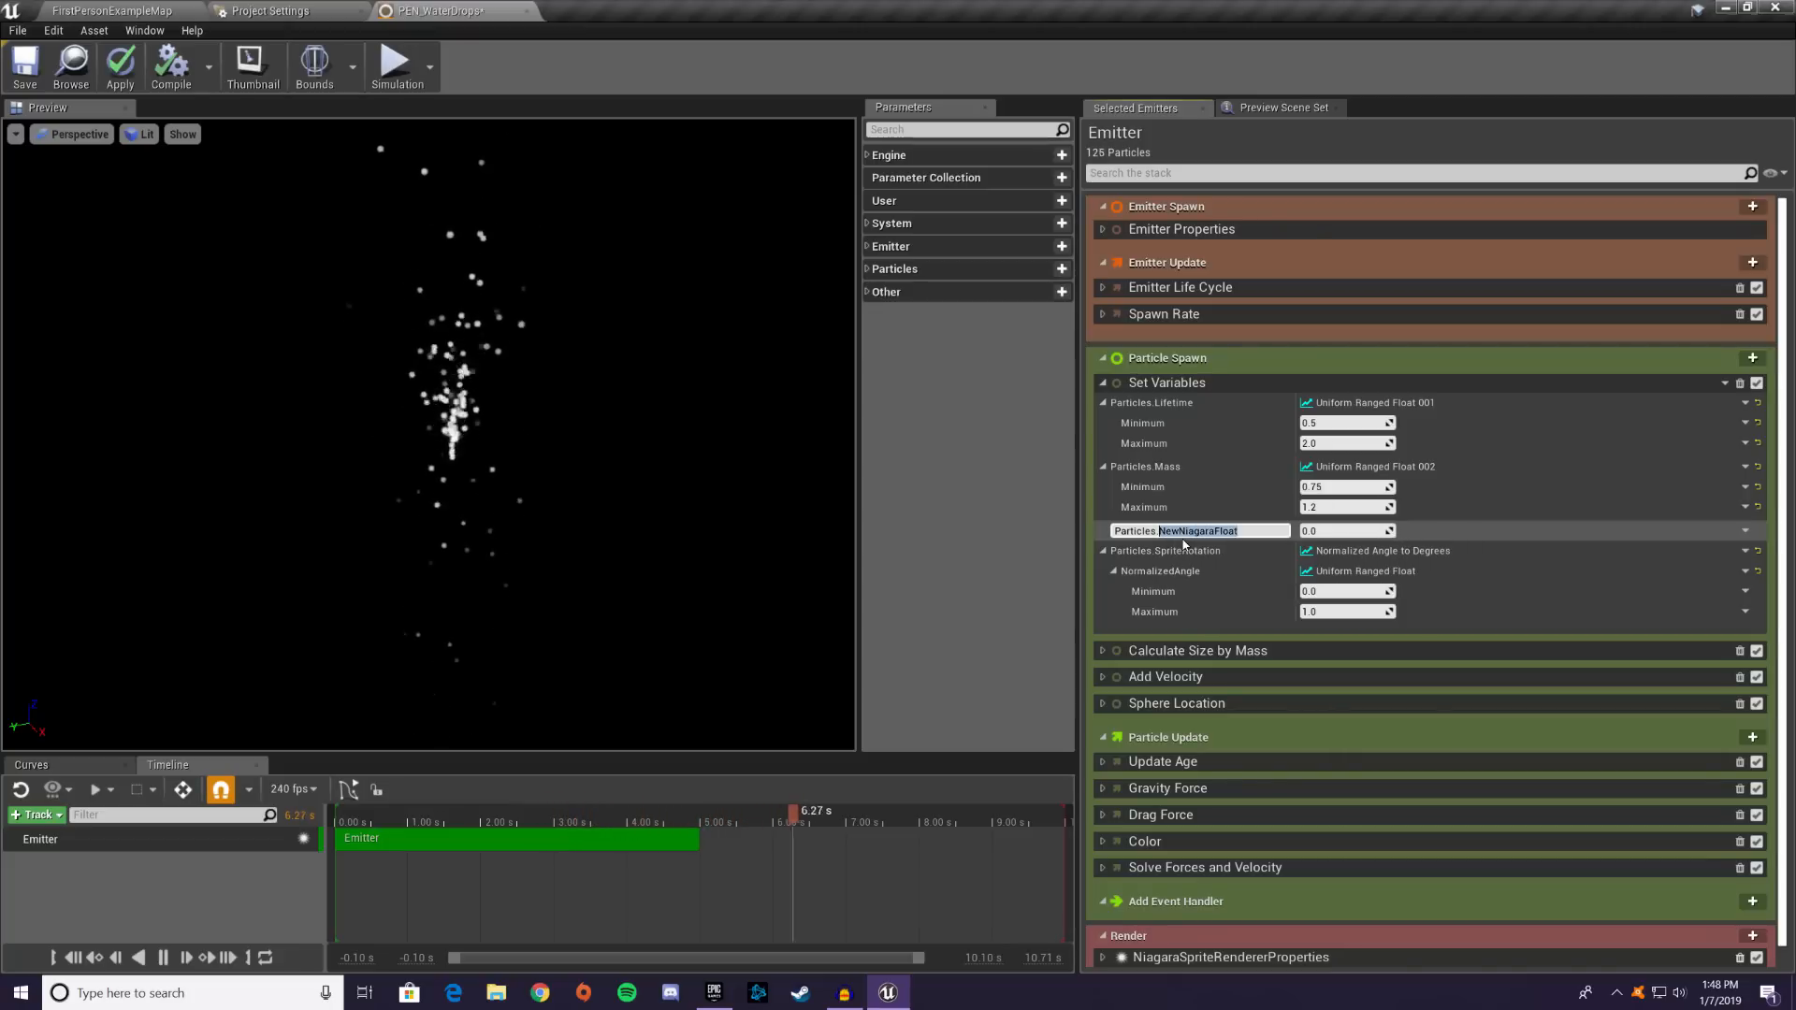
text(Speed)
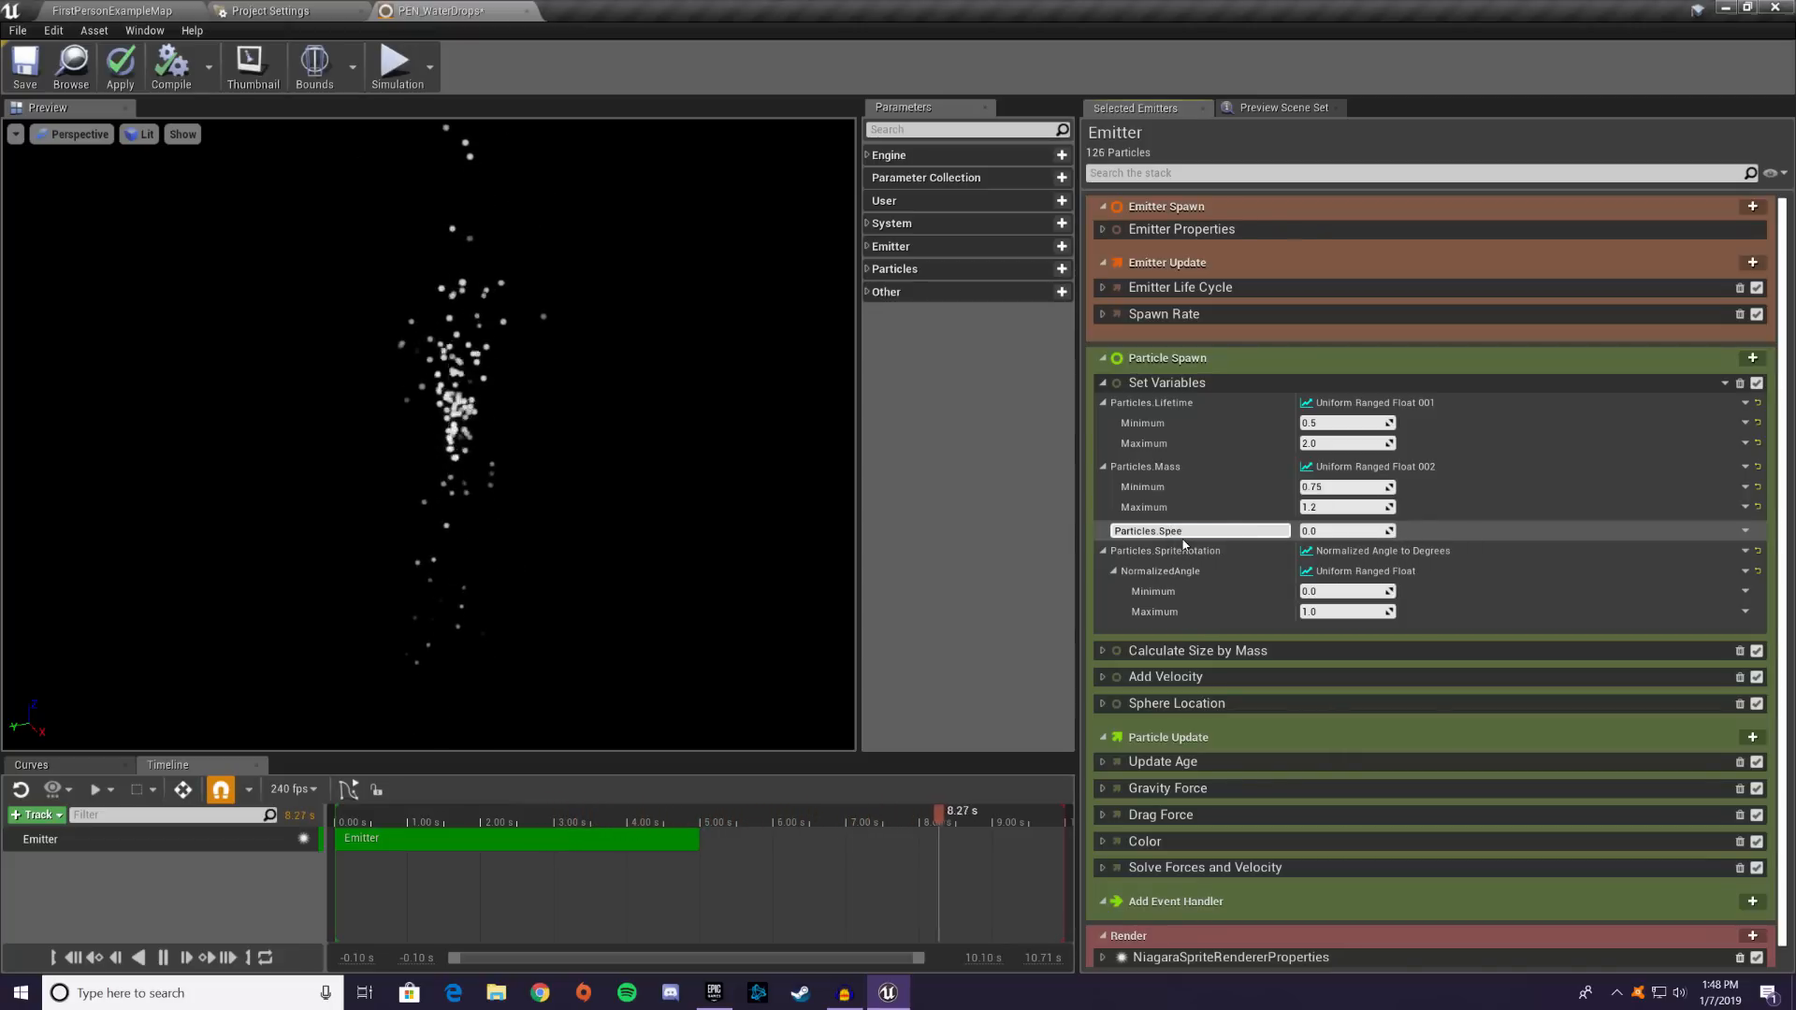
key(Return)
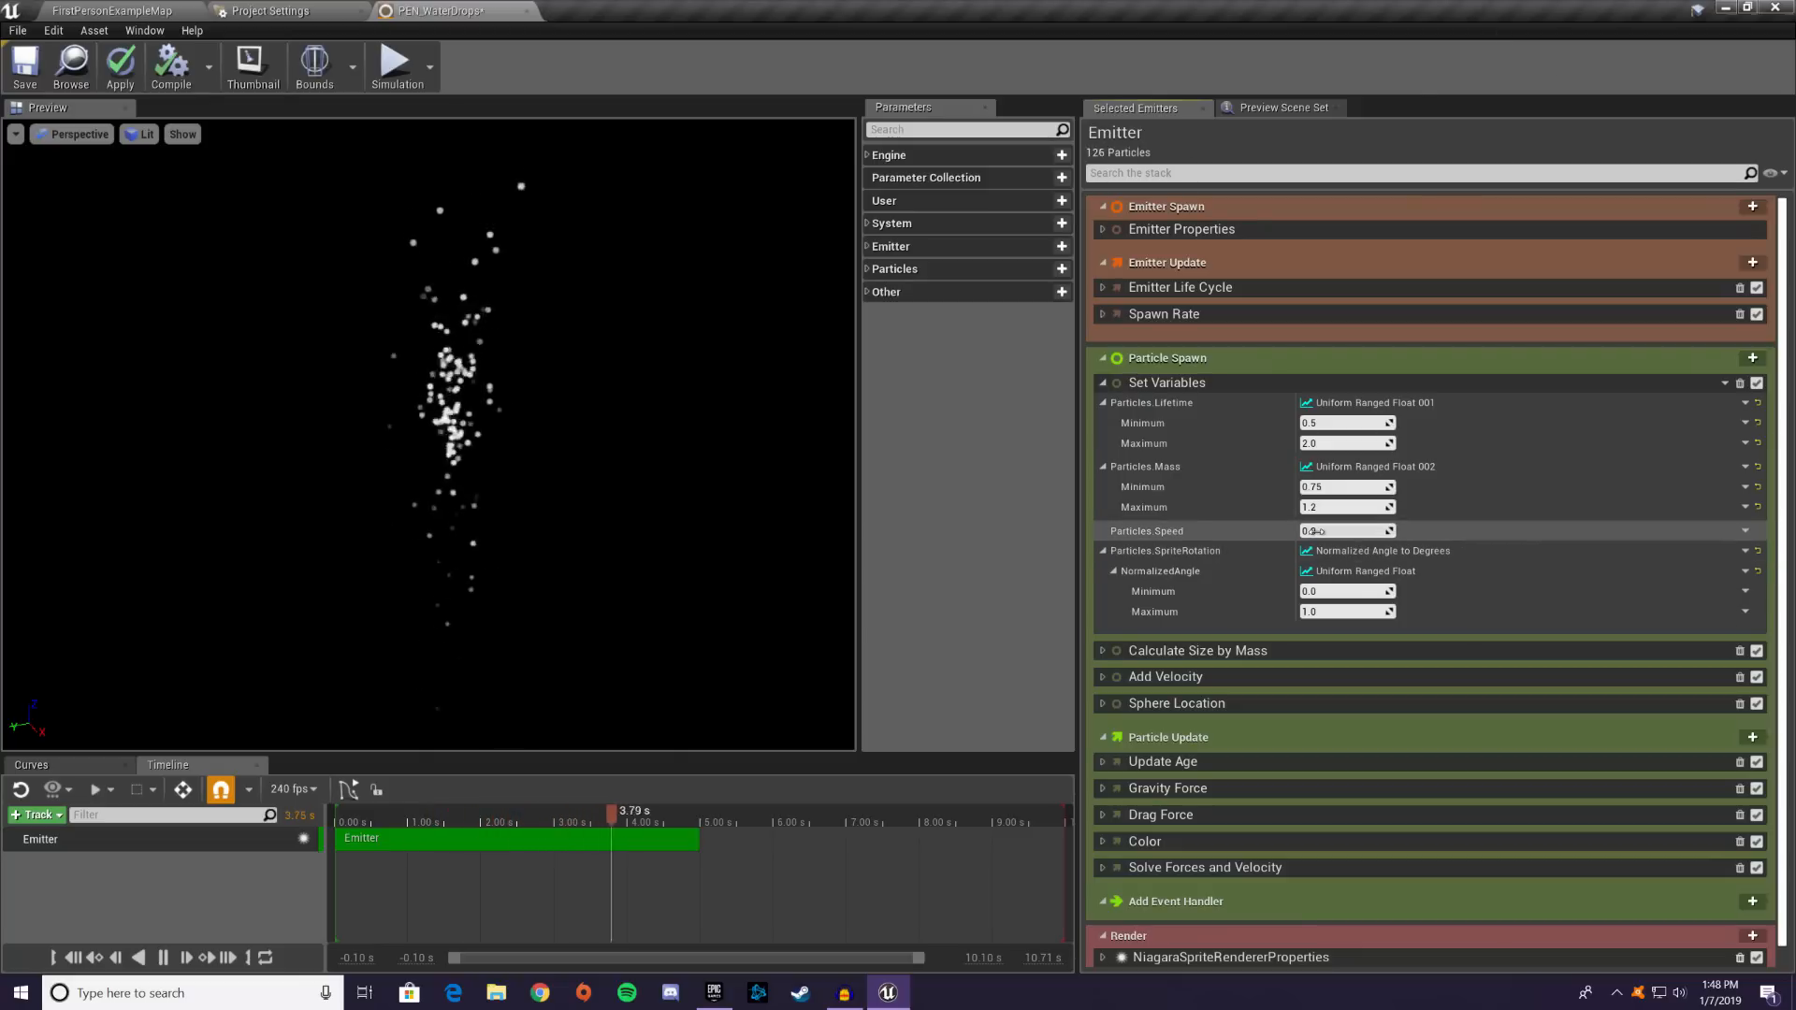
- Assign the Uniform Ranged Float dynamic input to Particles.Speed
click(1745, 533)
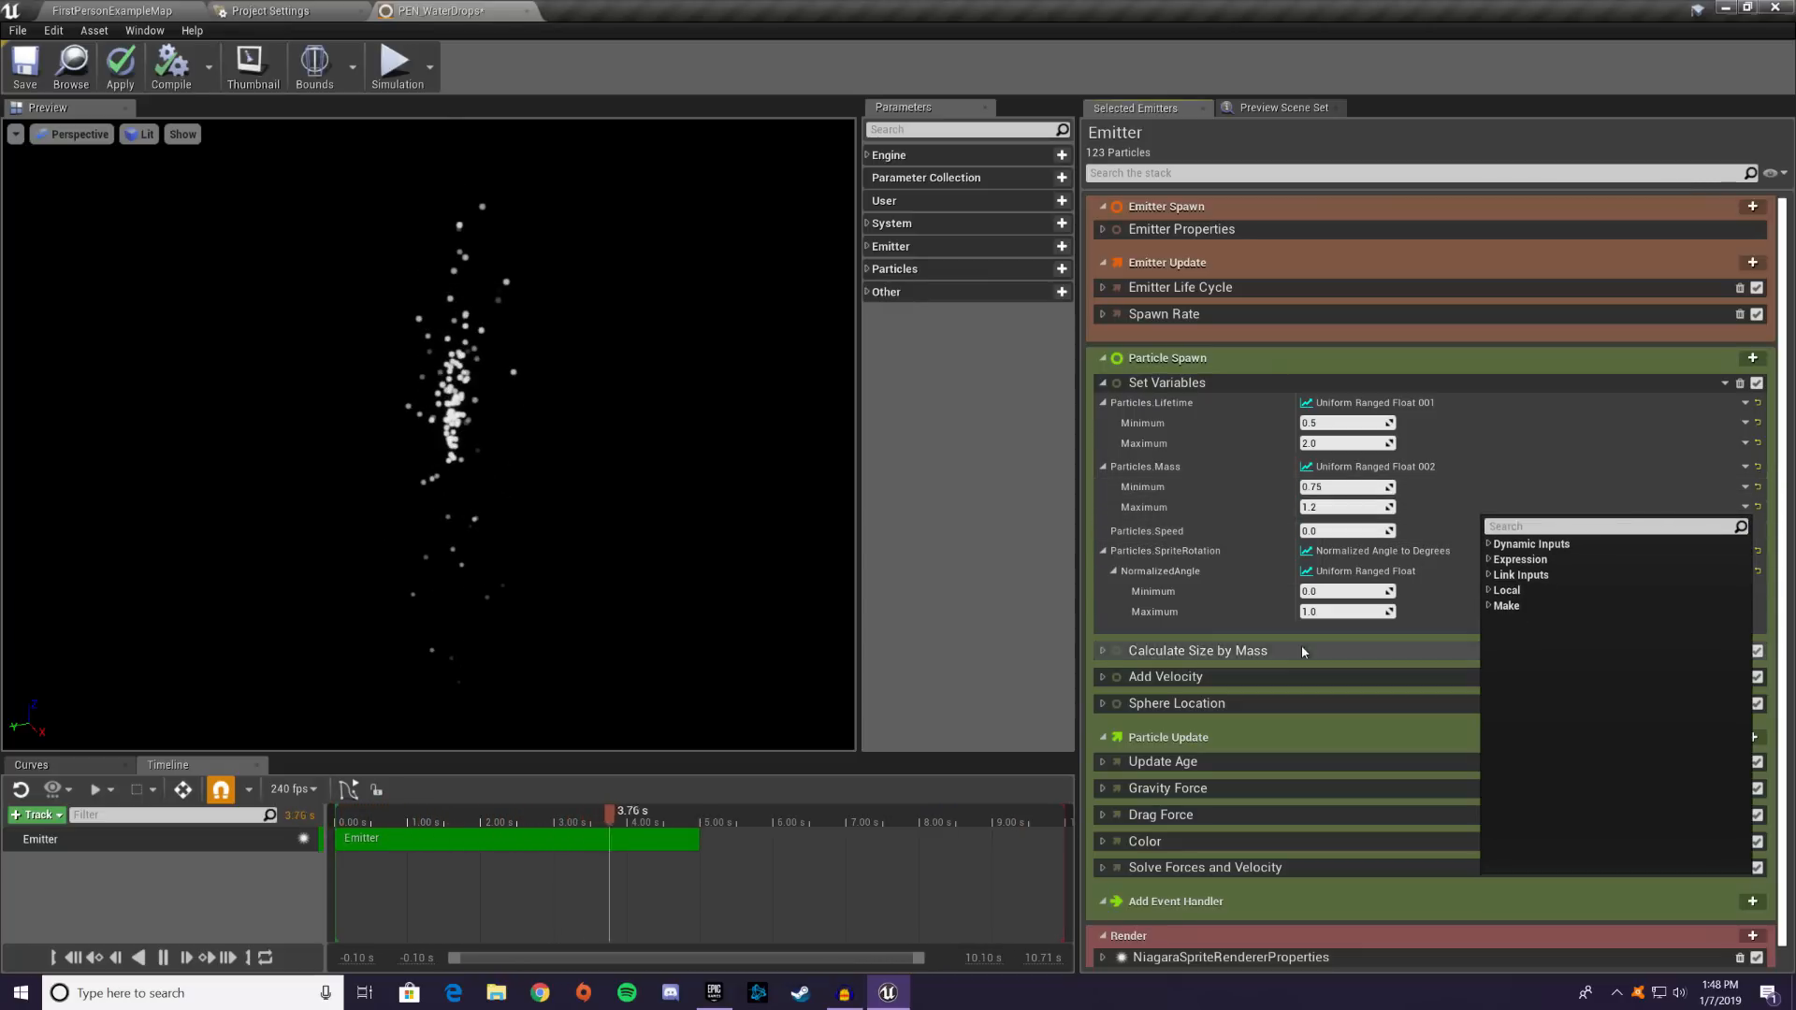
right_click(1173, 690)
click(1746, 530)
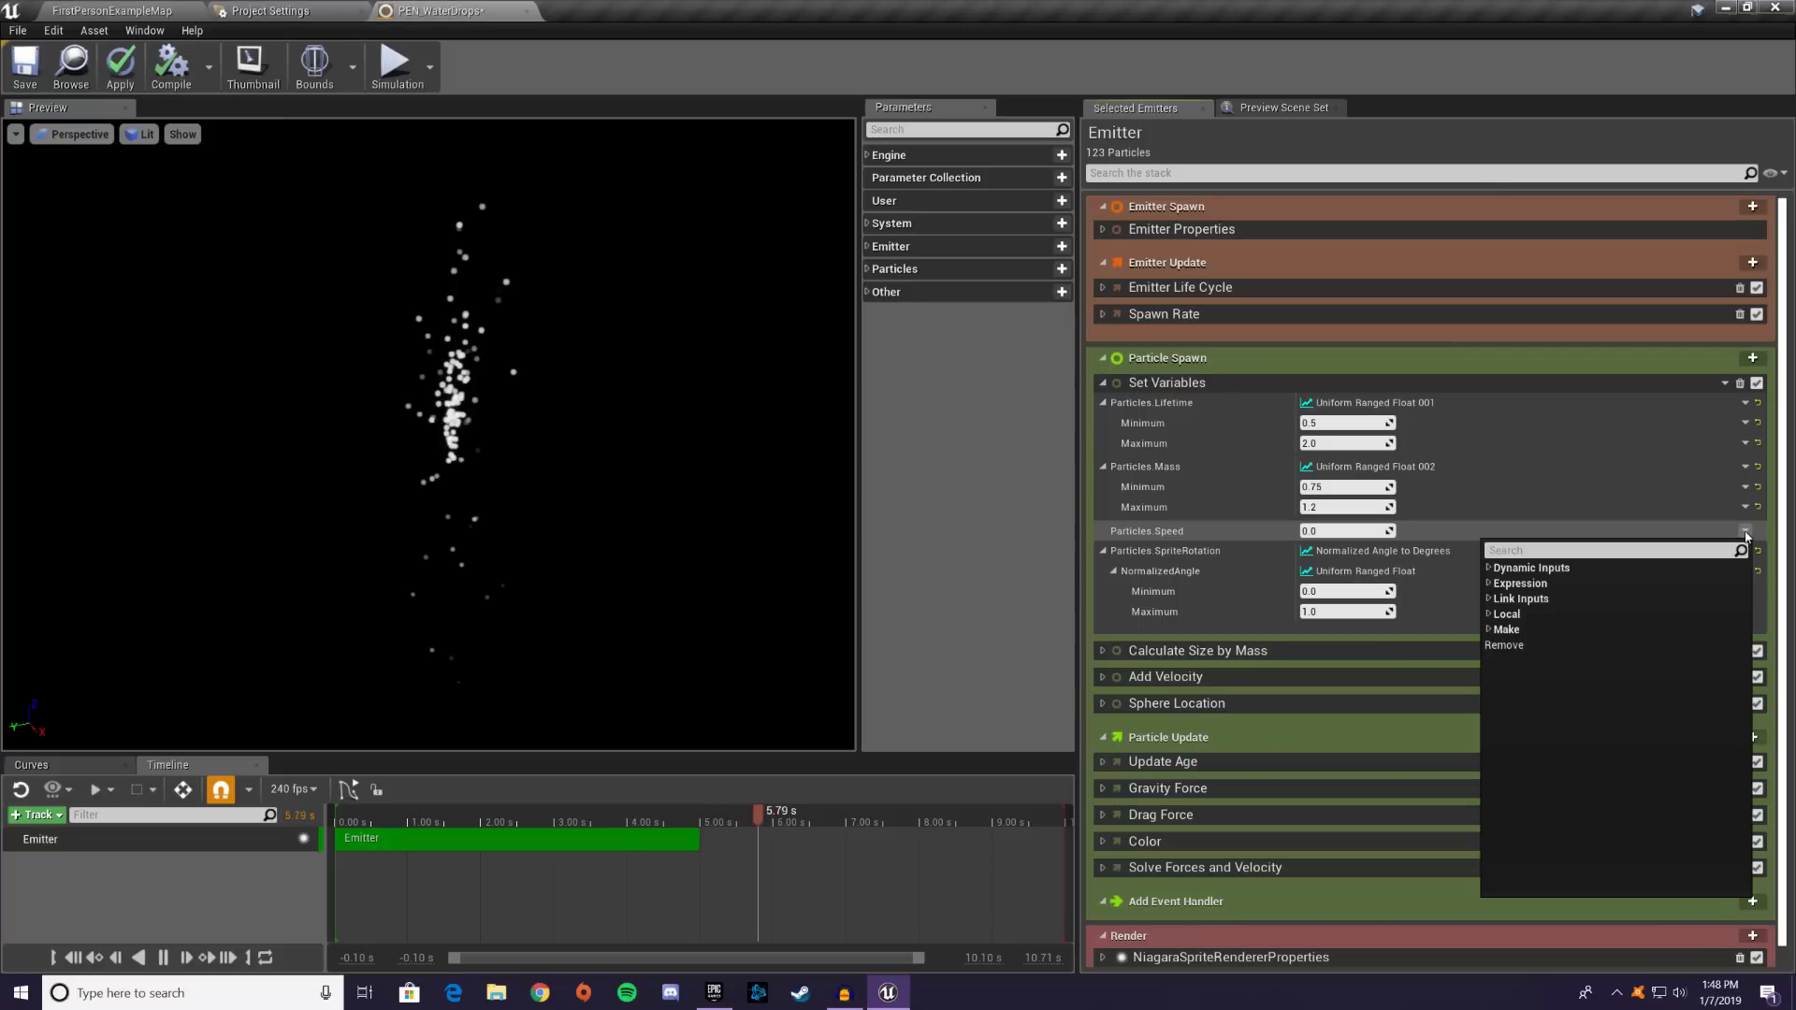
click(1489, 569)
scroll(1559, 635, down, 10)
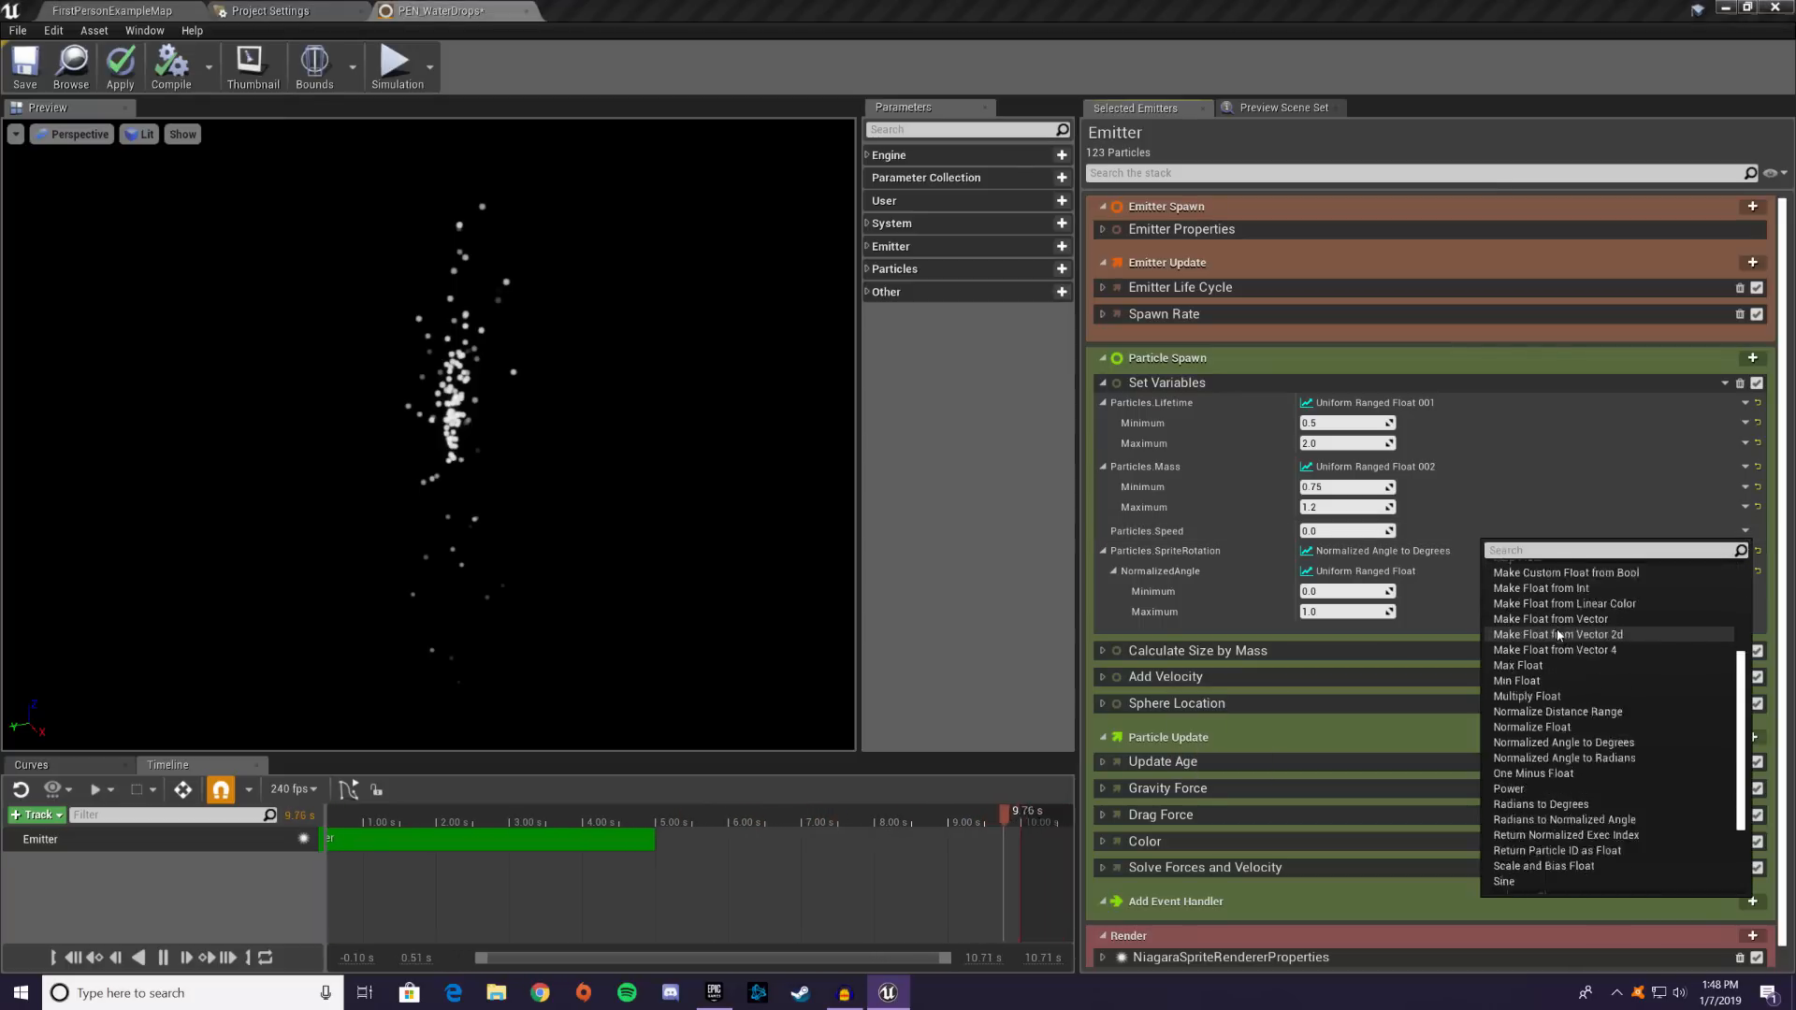
scroll(1544, 625, up, 10)
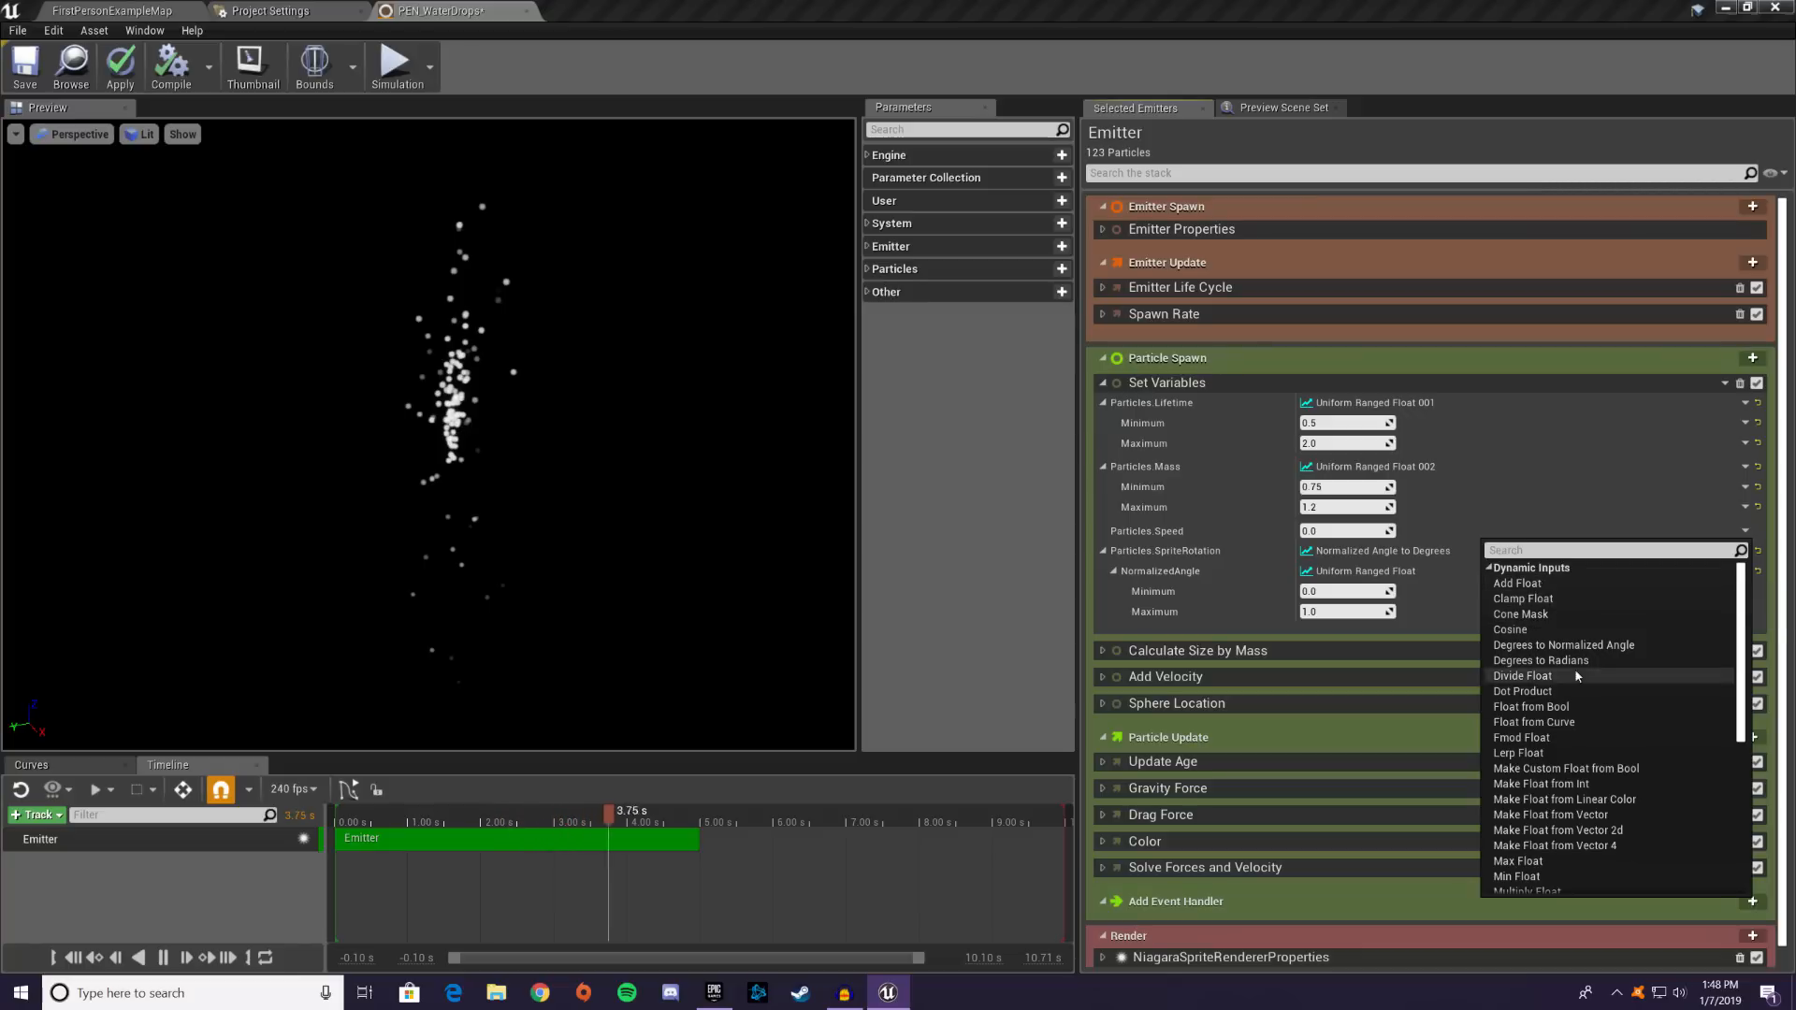
scroll(1571, 625, down, 5)
scroll(1571, 625, down, 3)
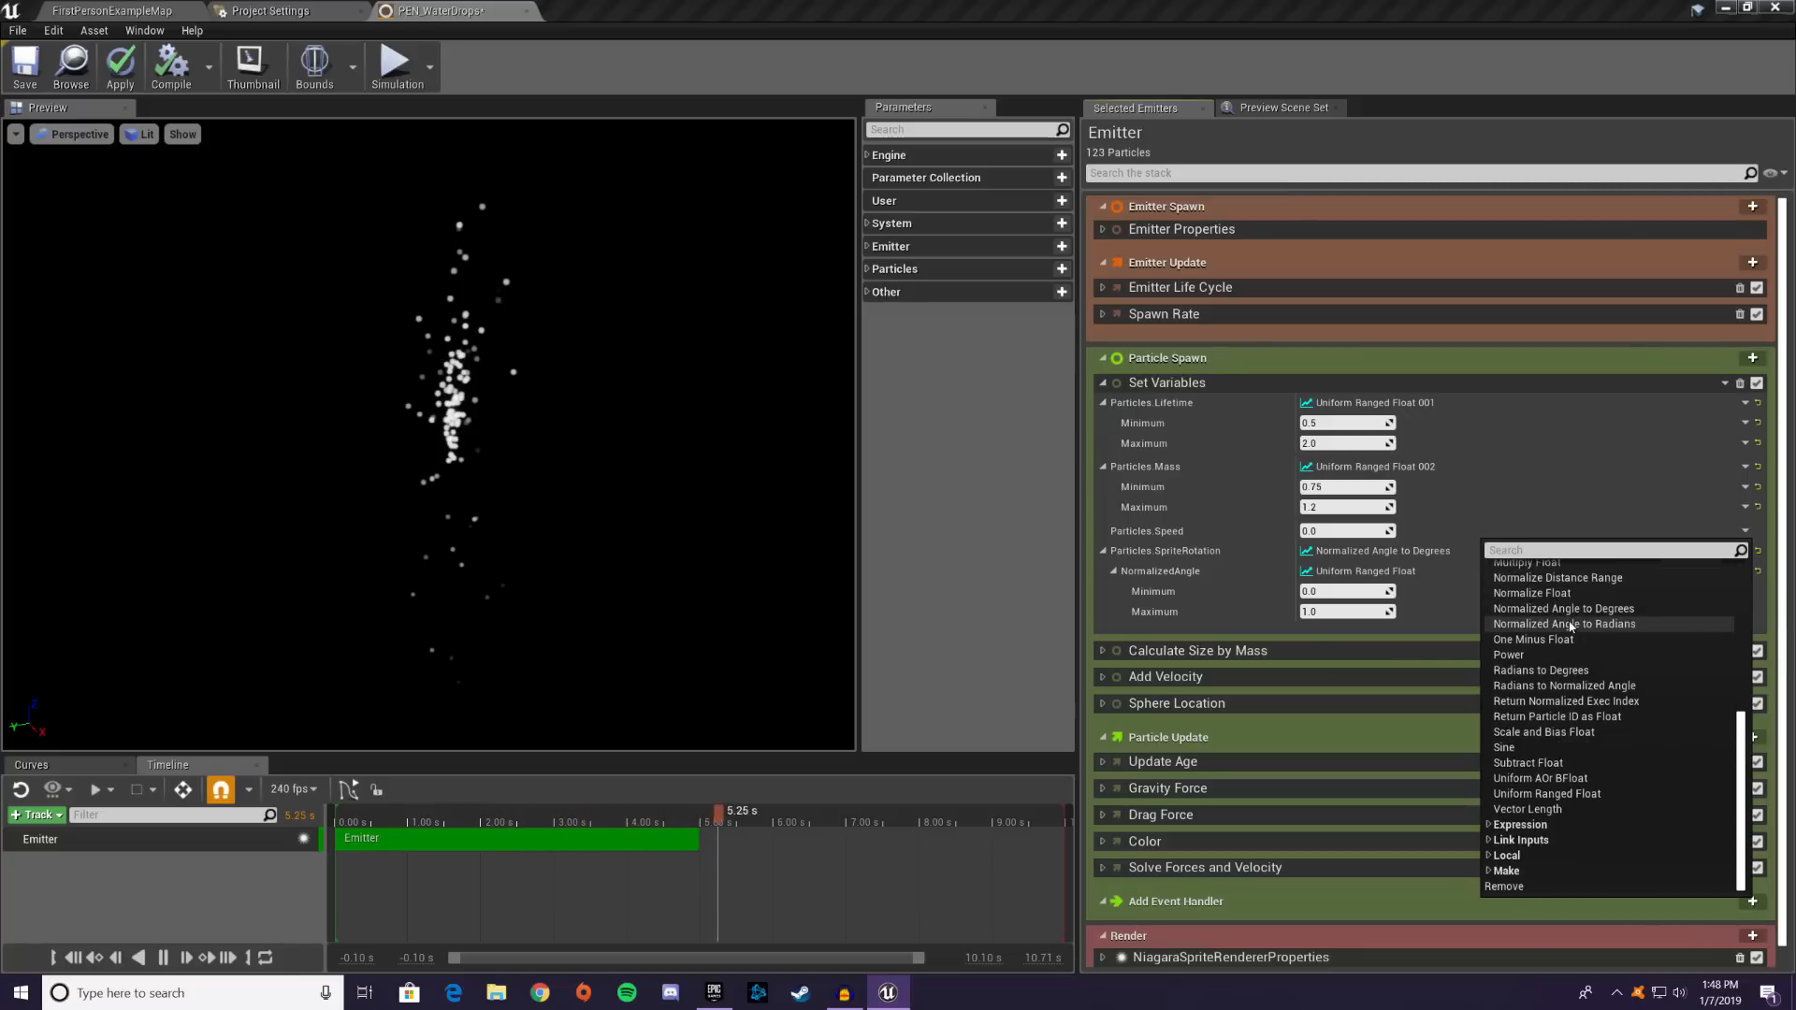
click(1557, 800)
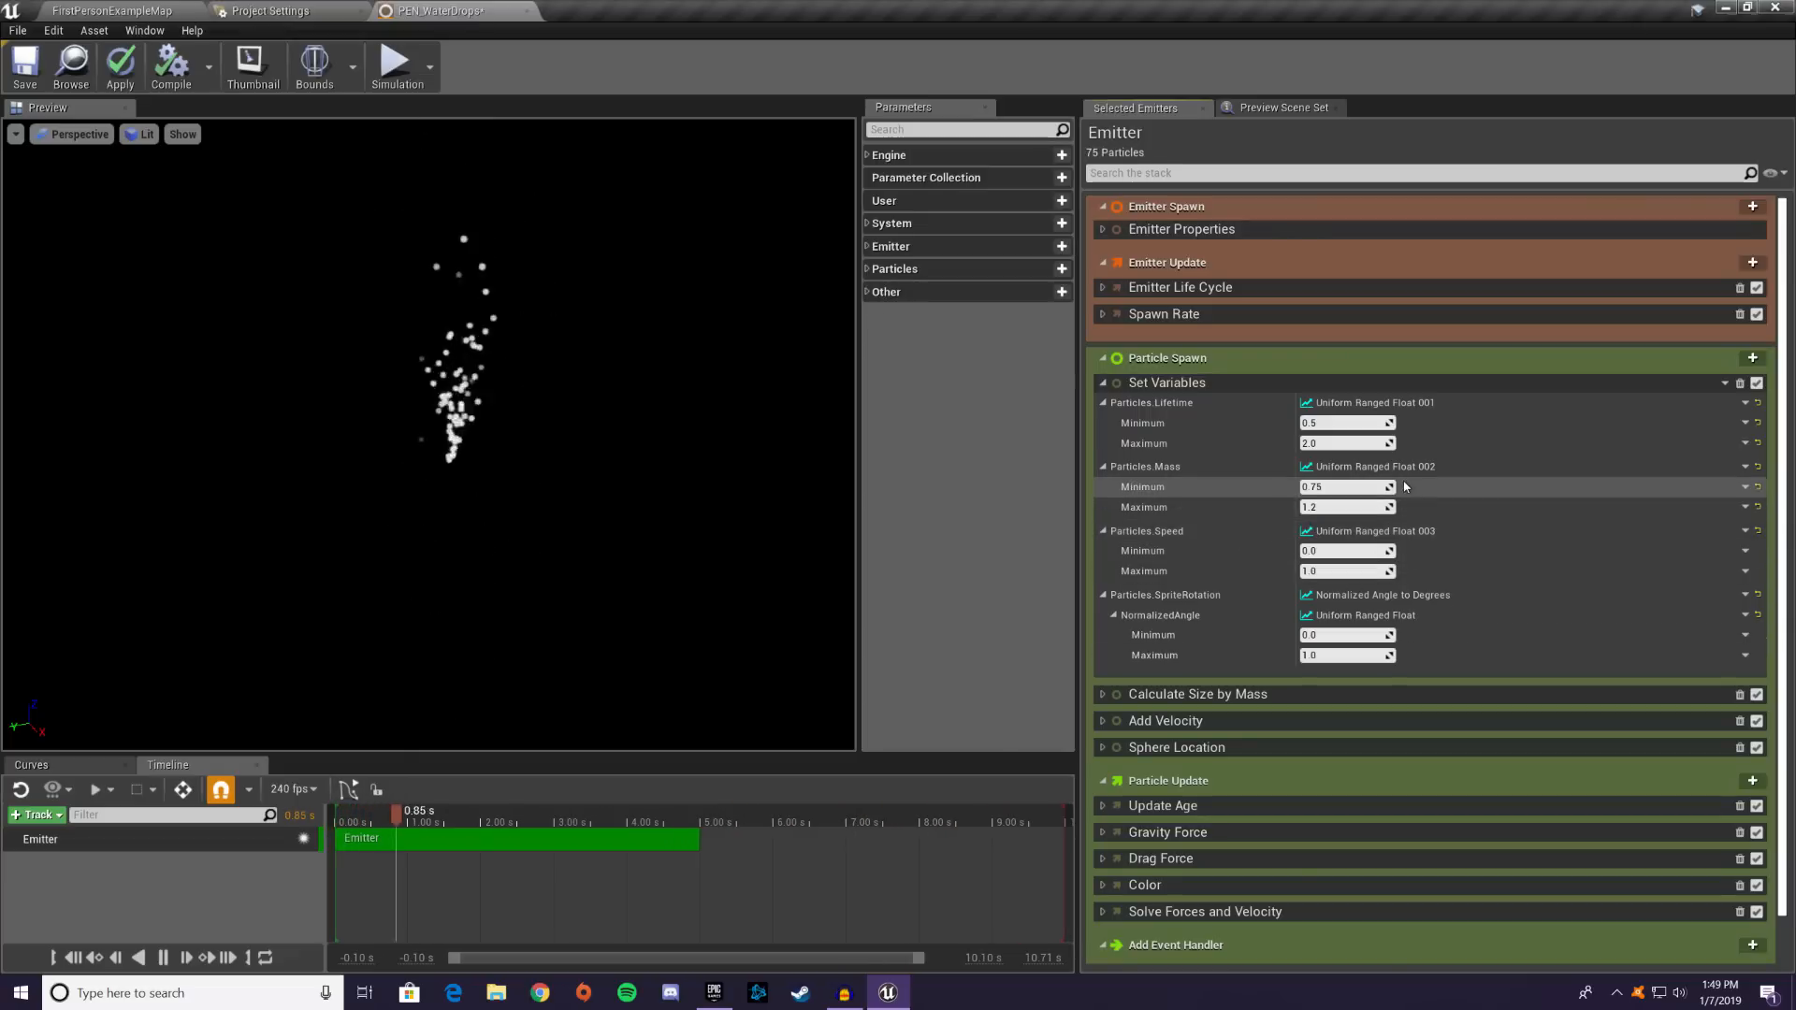
- Try a nested Uniform Ranged Float as the maximum of Particles.Speed, and reset that maximum to its default
click(1746, 572)
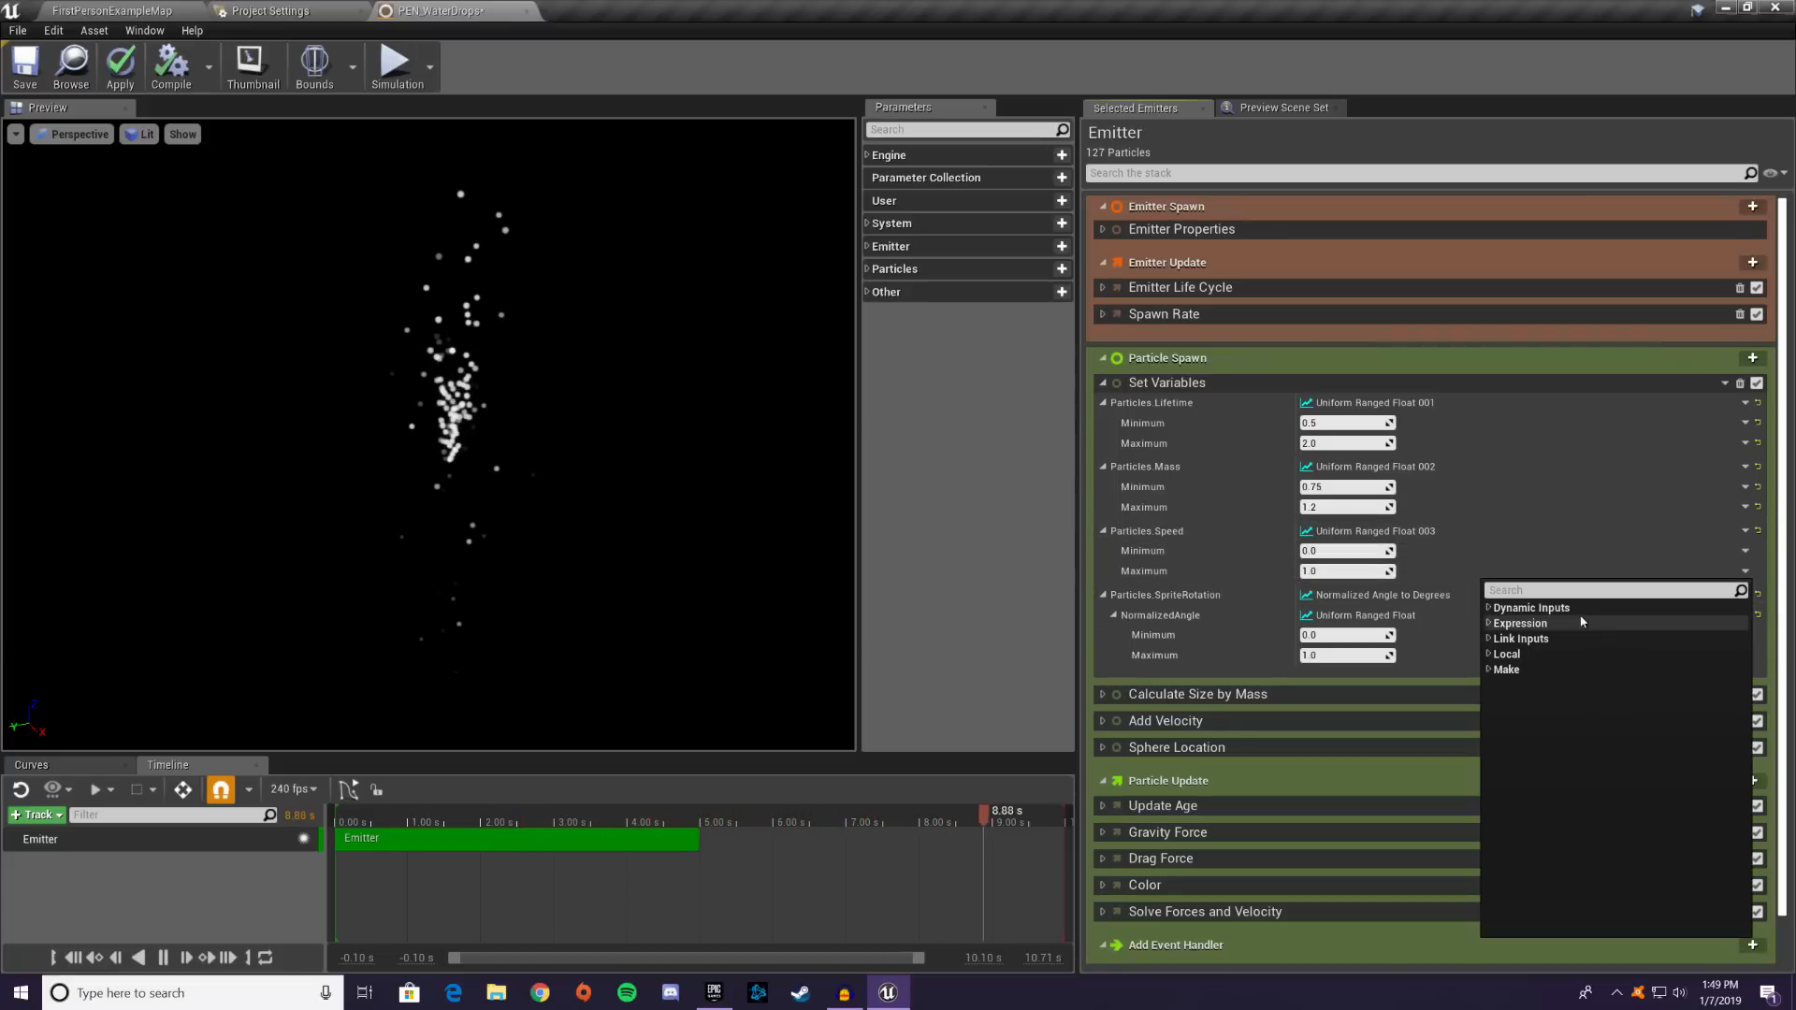
click(1491, 609)
scroll(1629, 730, down, 10)
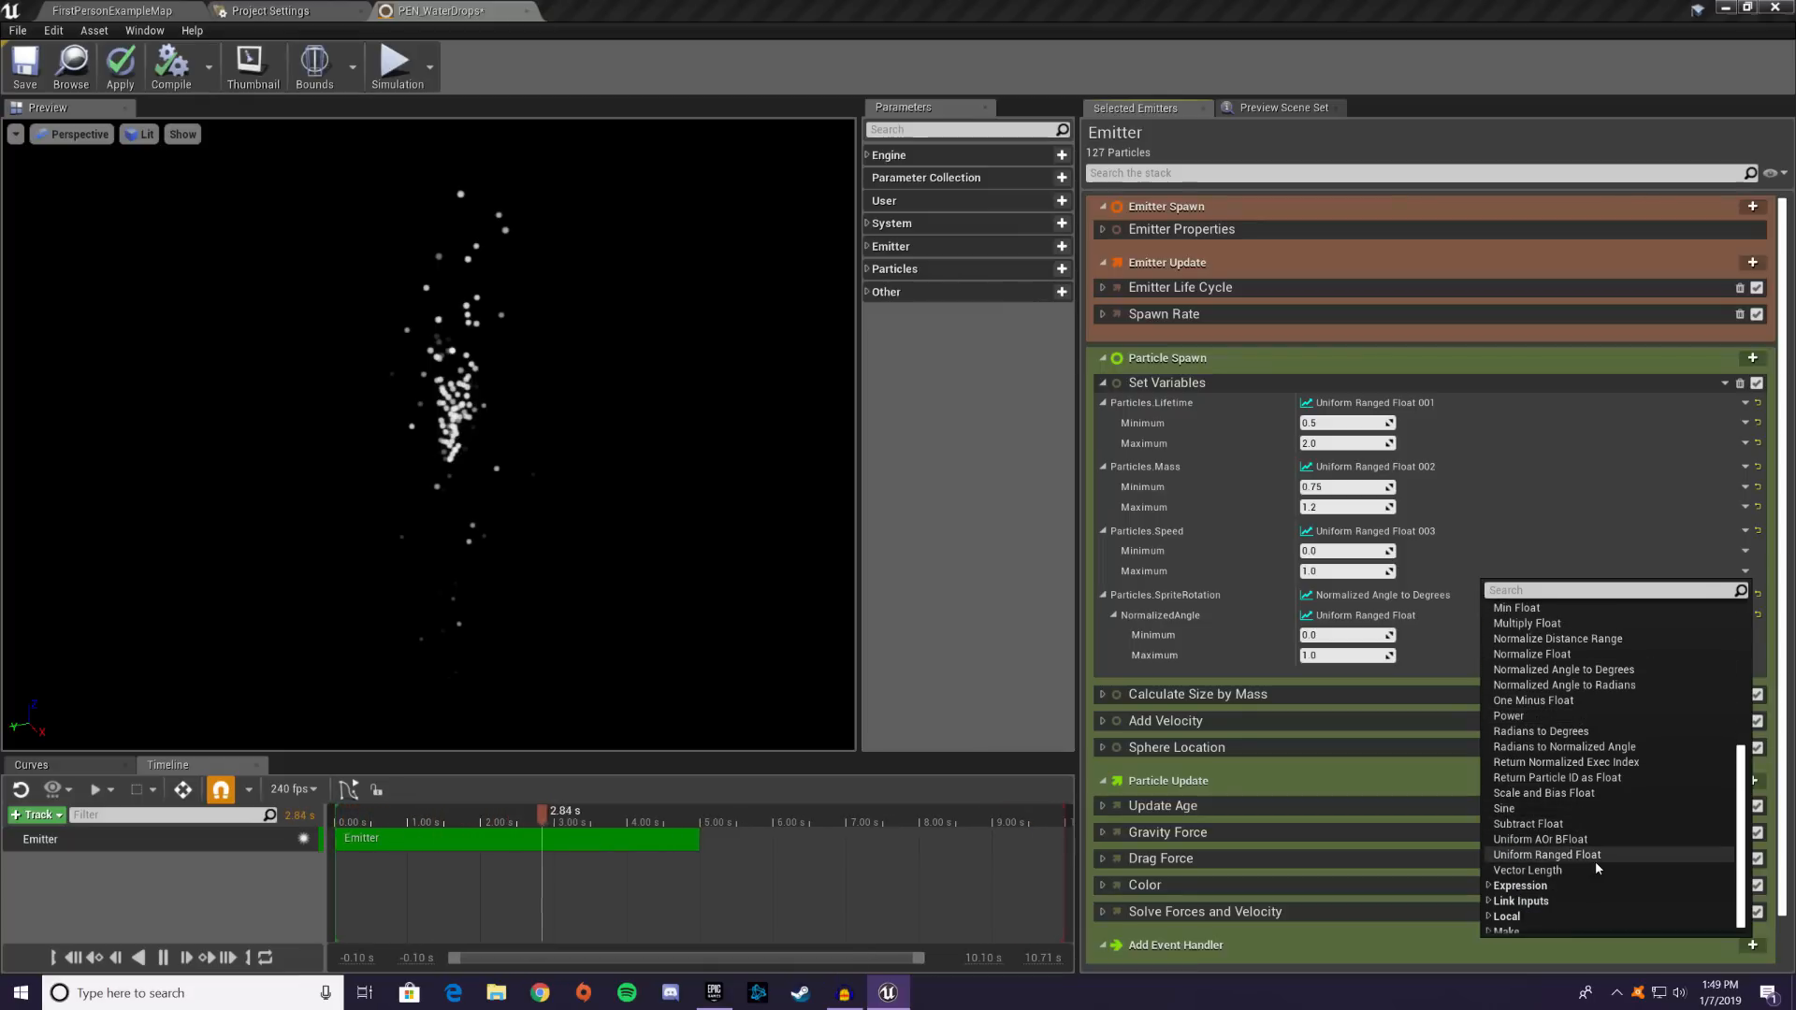
click(1569, 857)
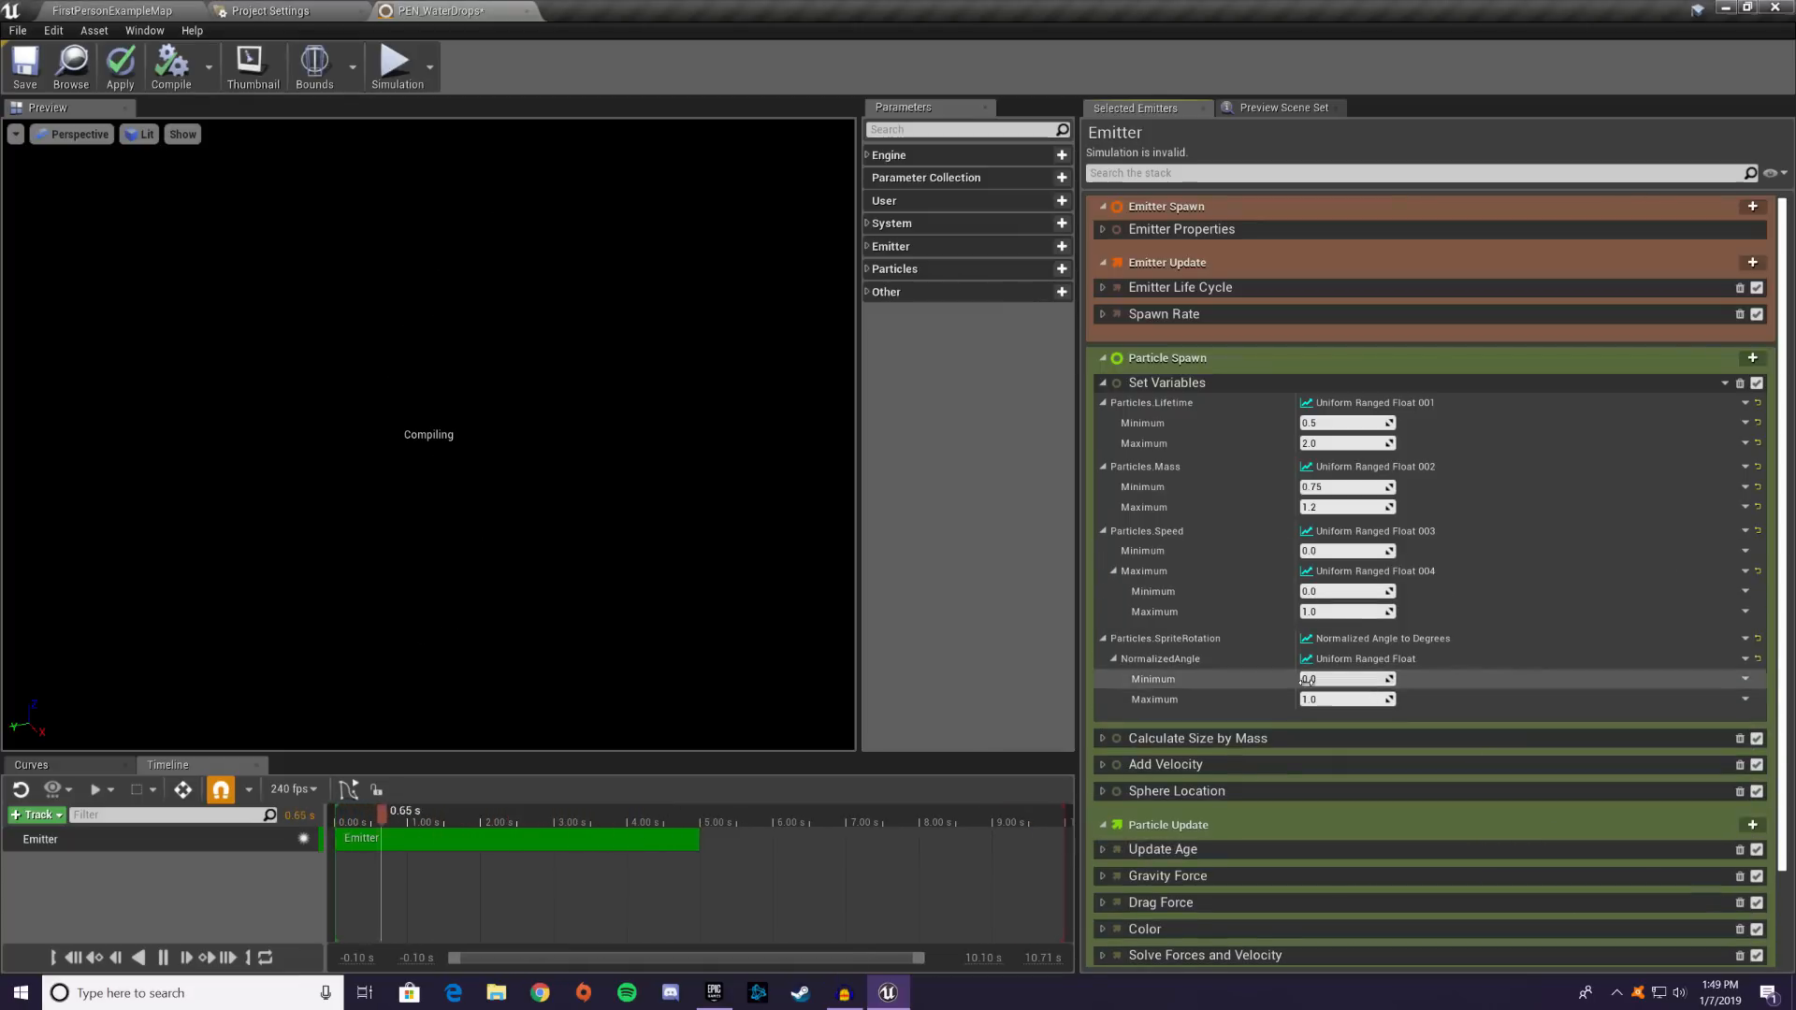
click(1759, 572)
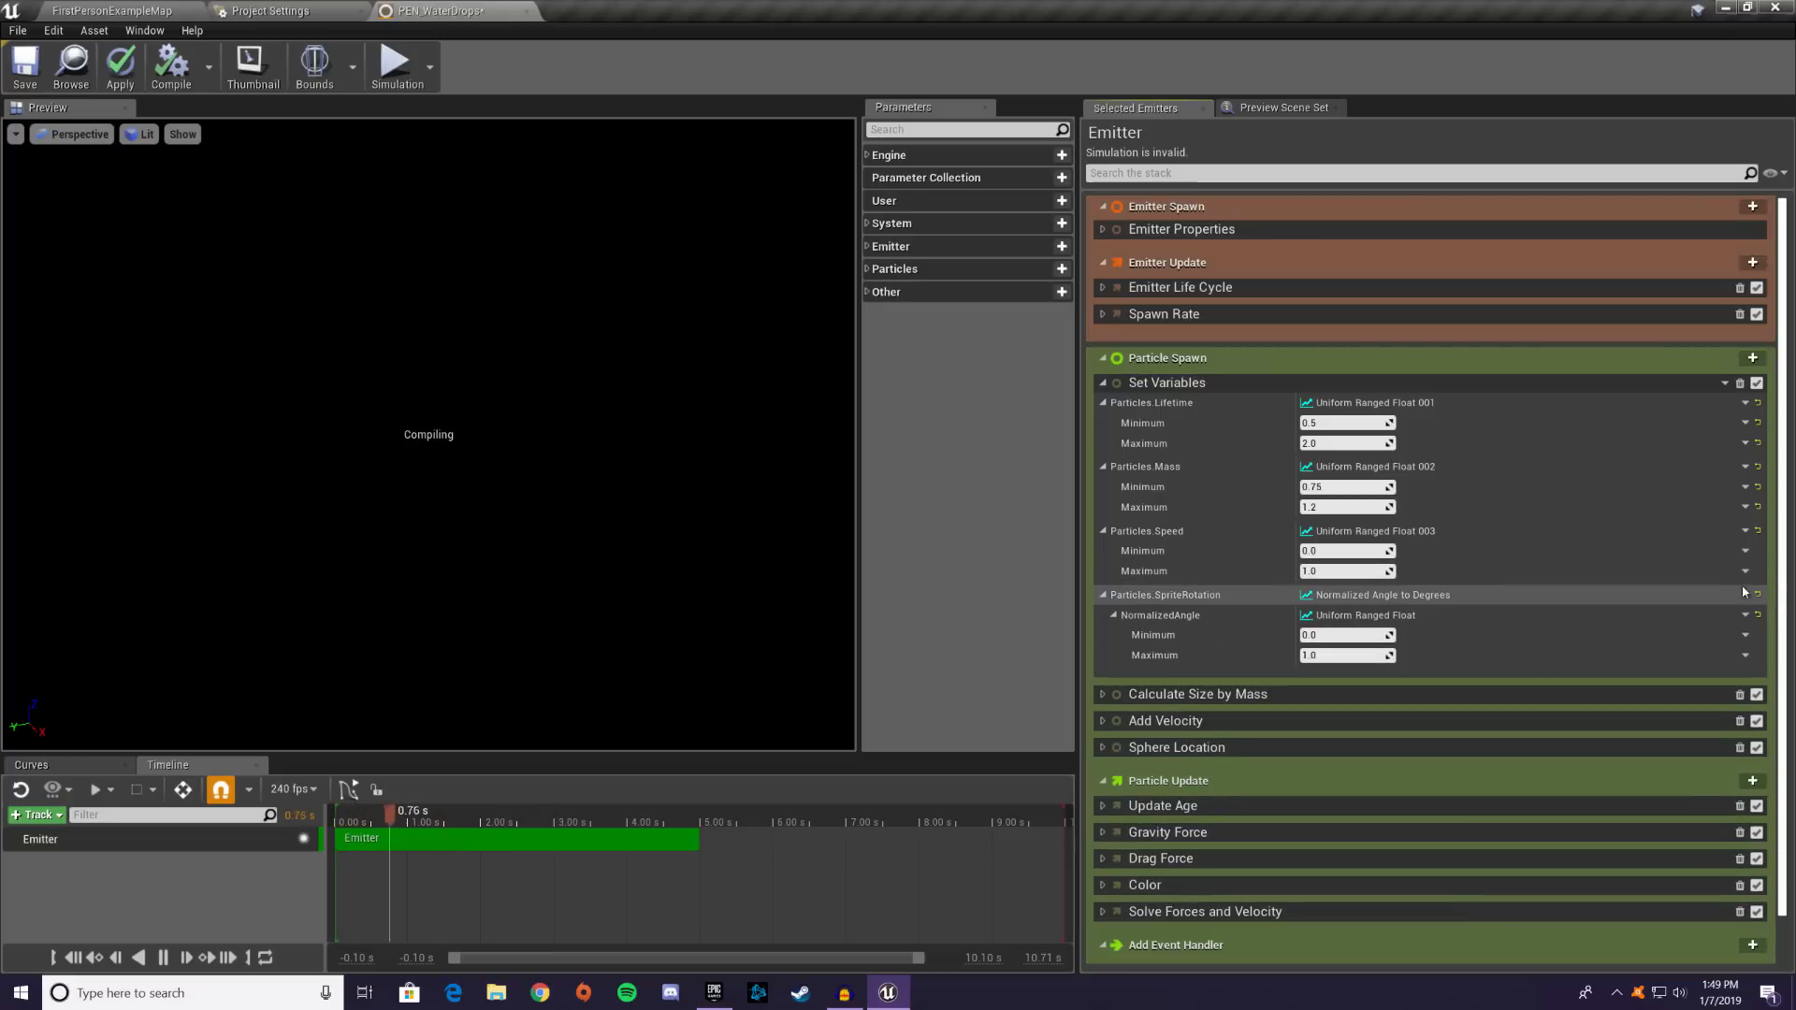
- Try the Float from Curve dynamic input as the maximum of Particles.Speed
click(1745, 592)
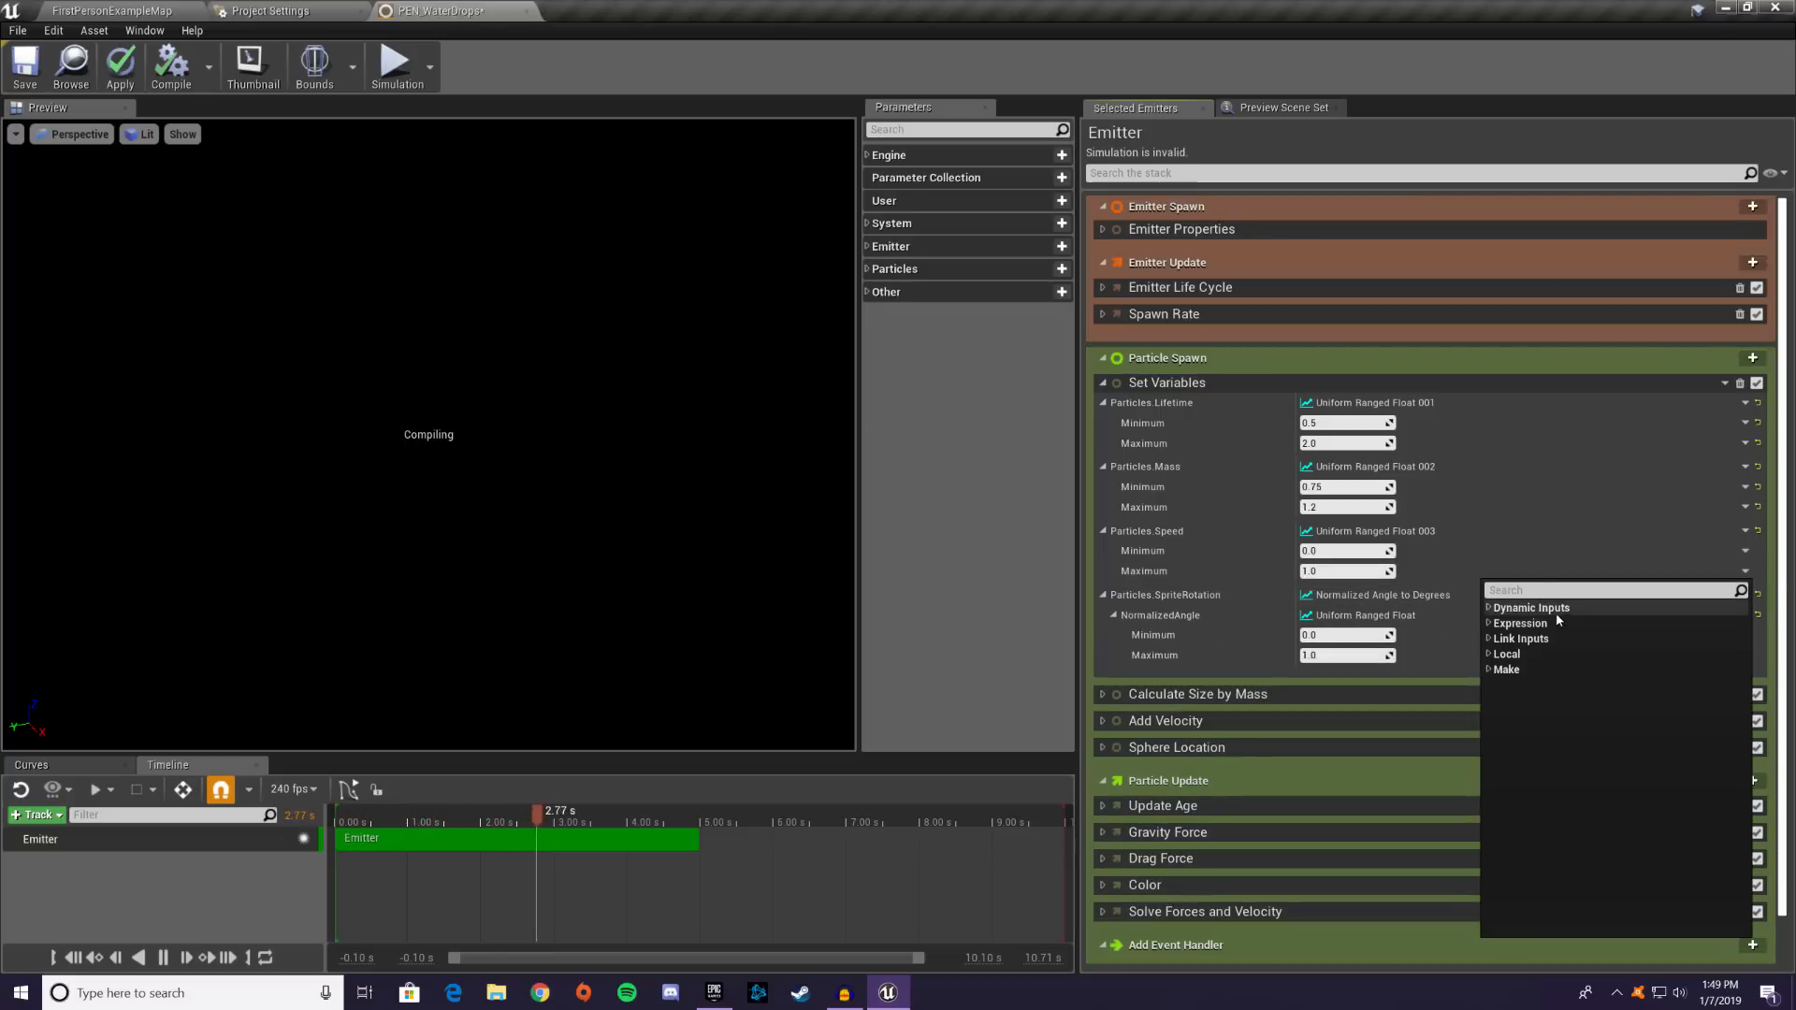
text(curve)
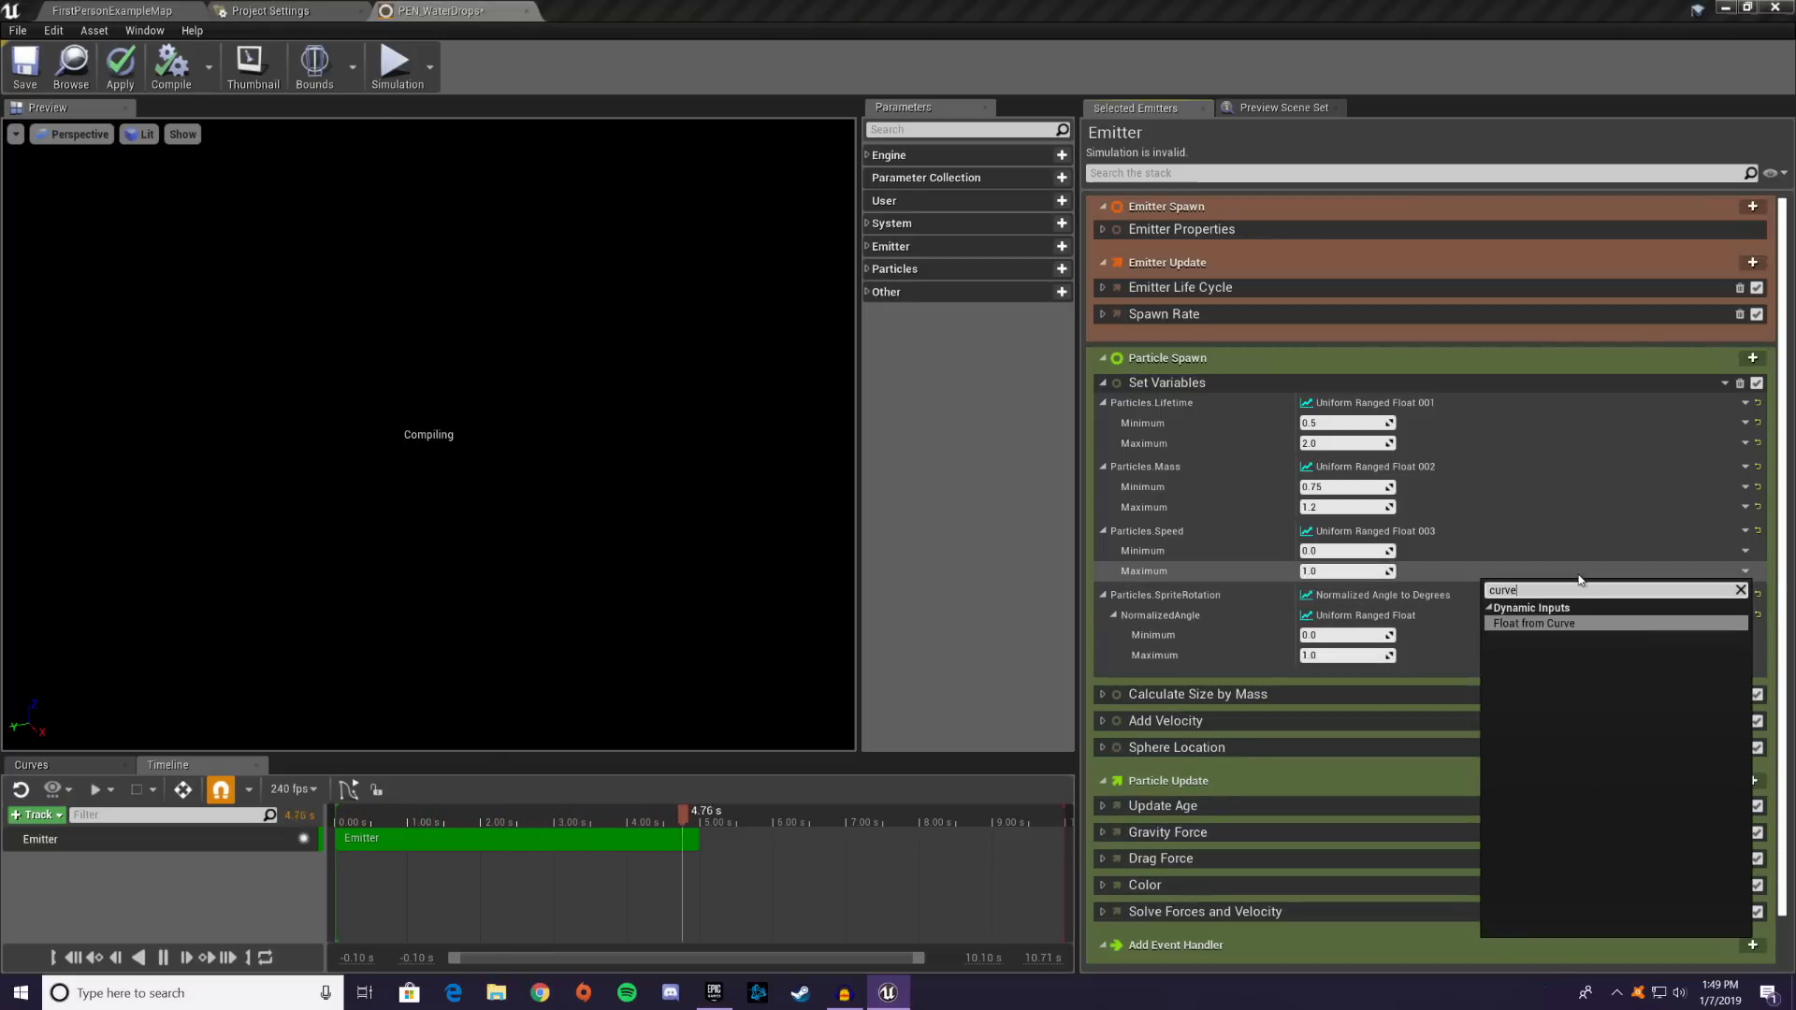
click(1543, 623)
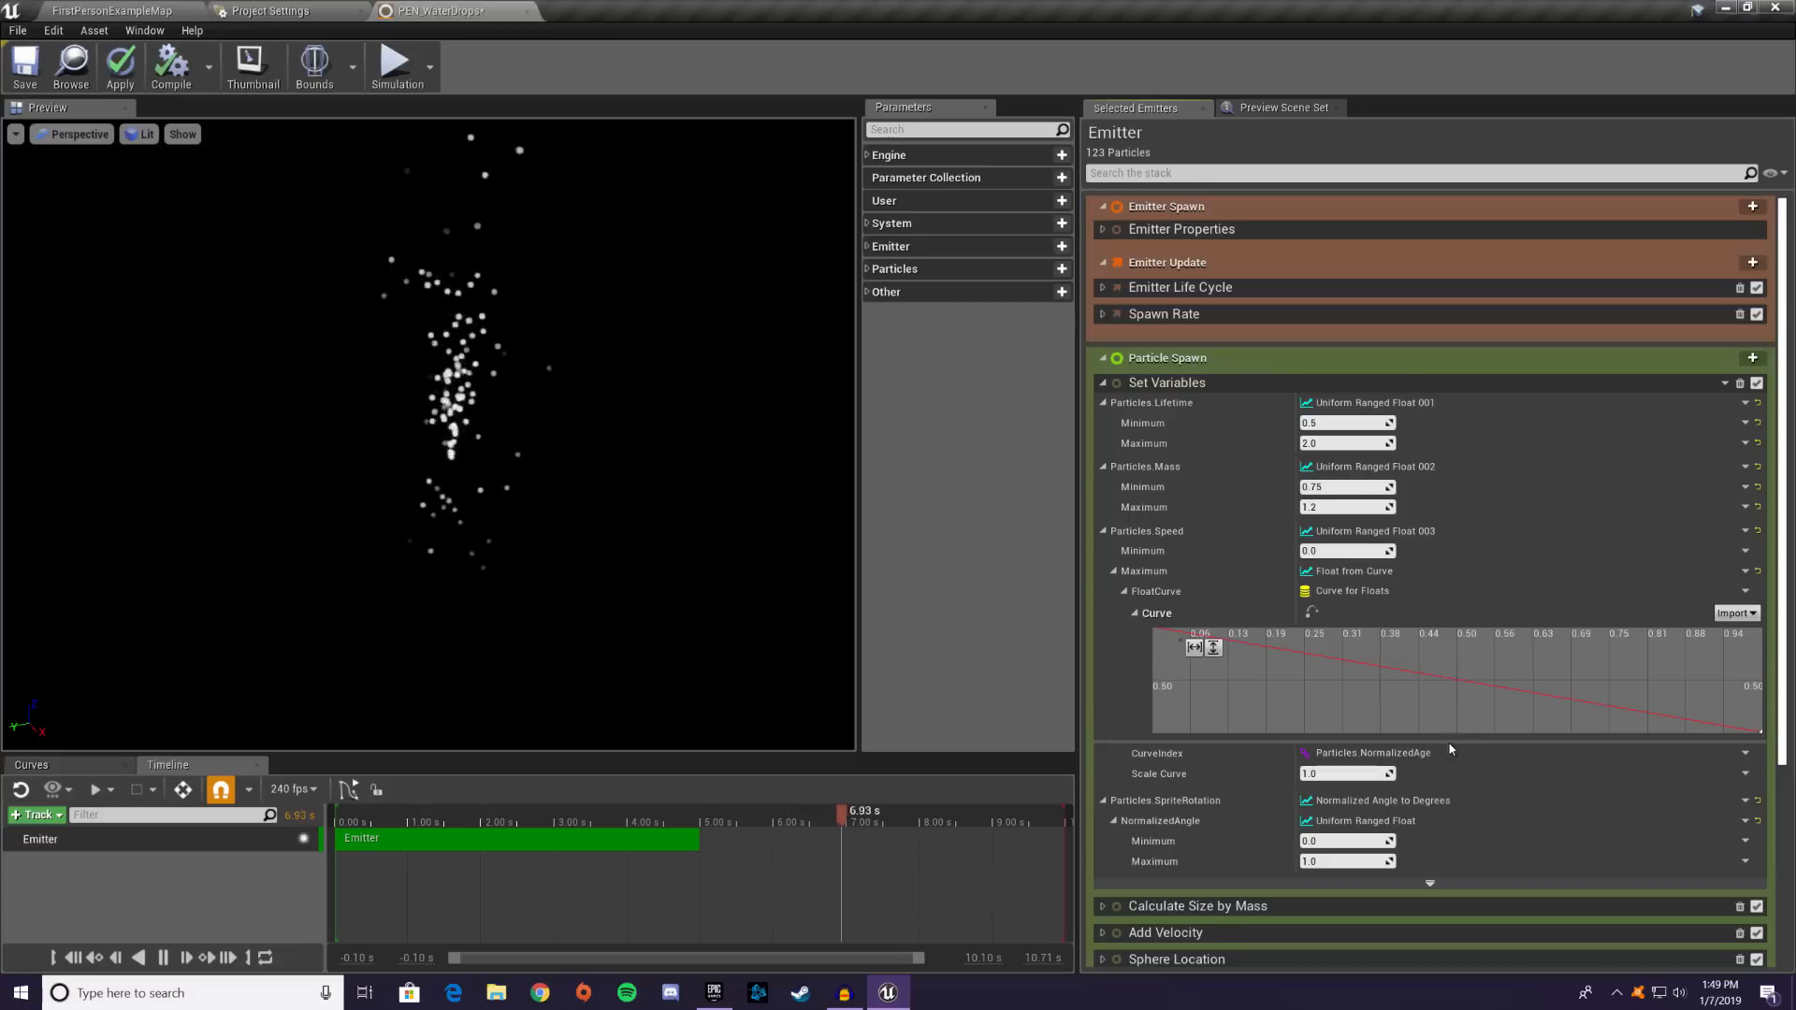
- Examine the engine, spawn rate and particle attribute parameters that can be linked to the speed curve's CurveIndex
click(1746, 753)
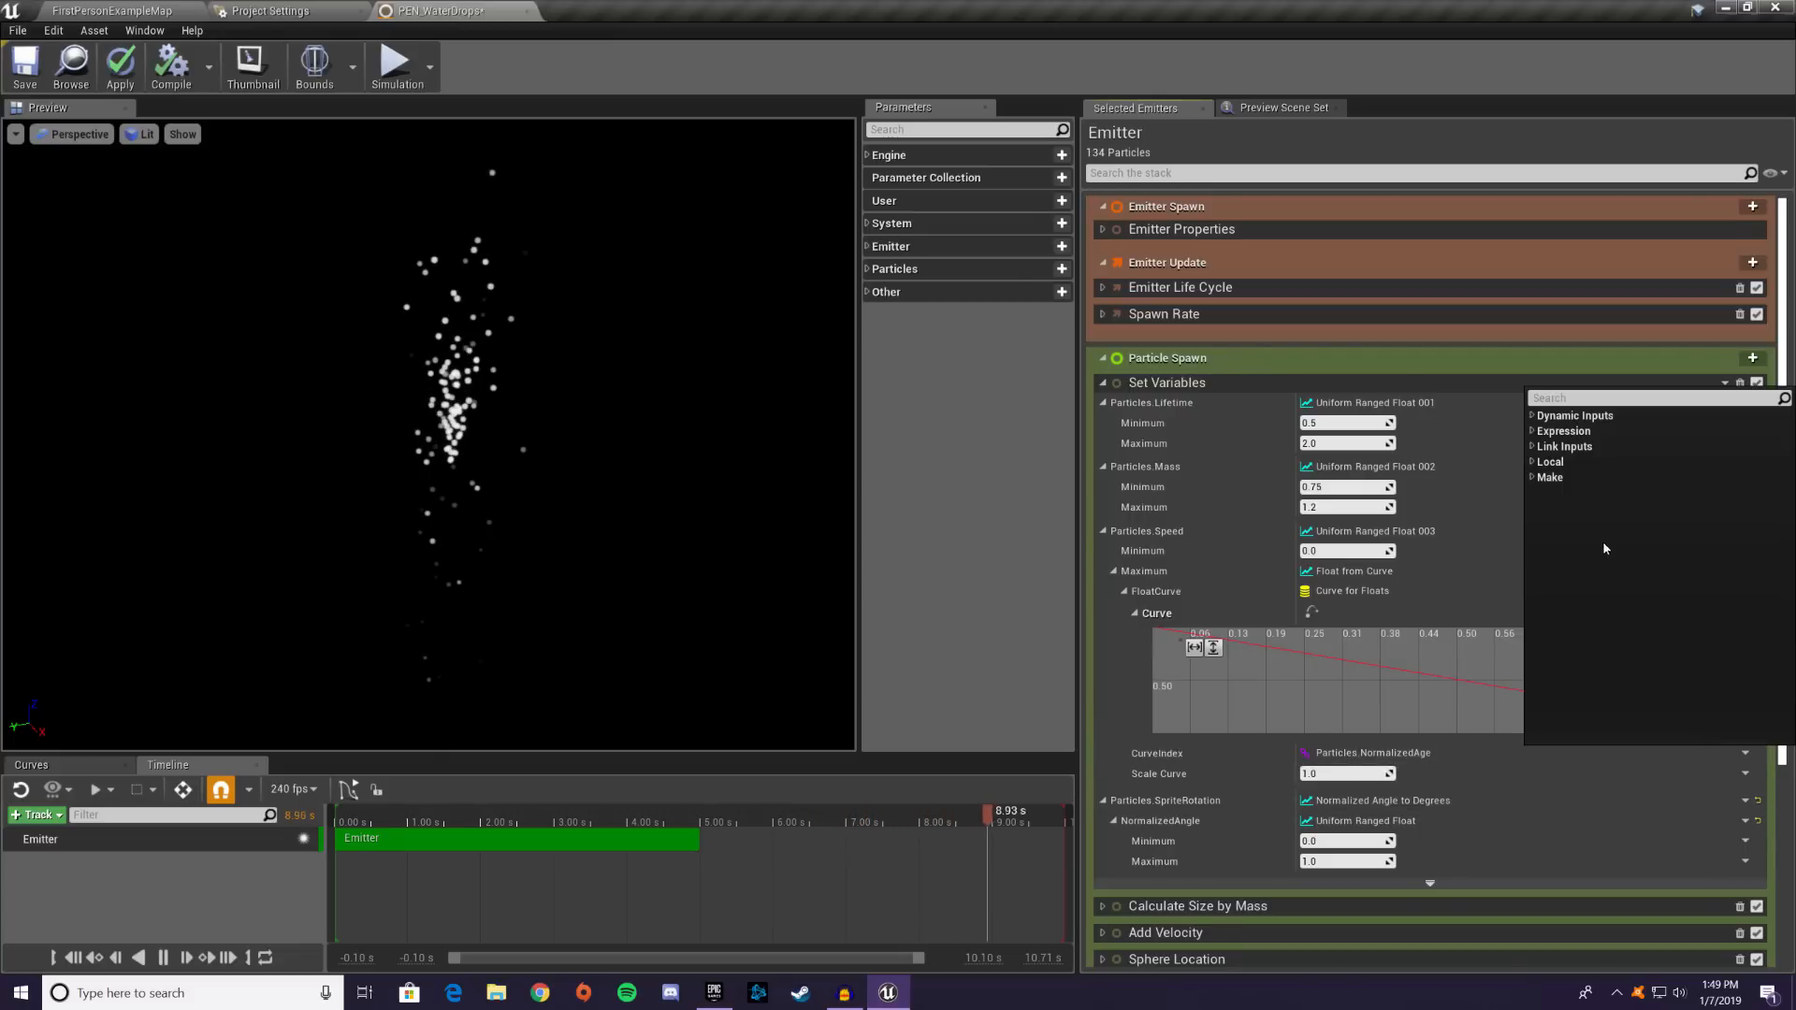
click(1558, 446)
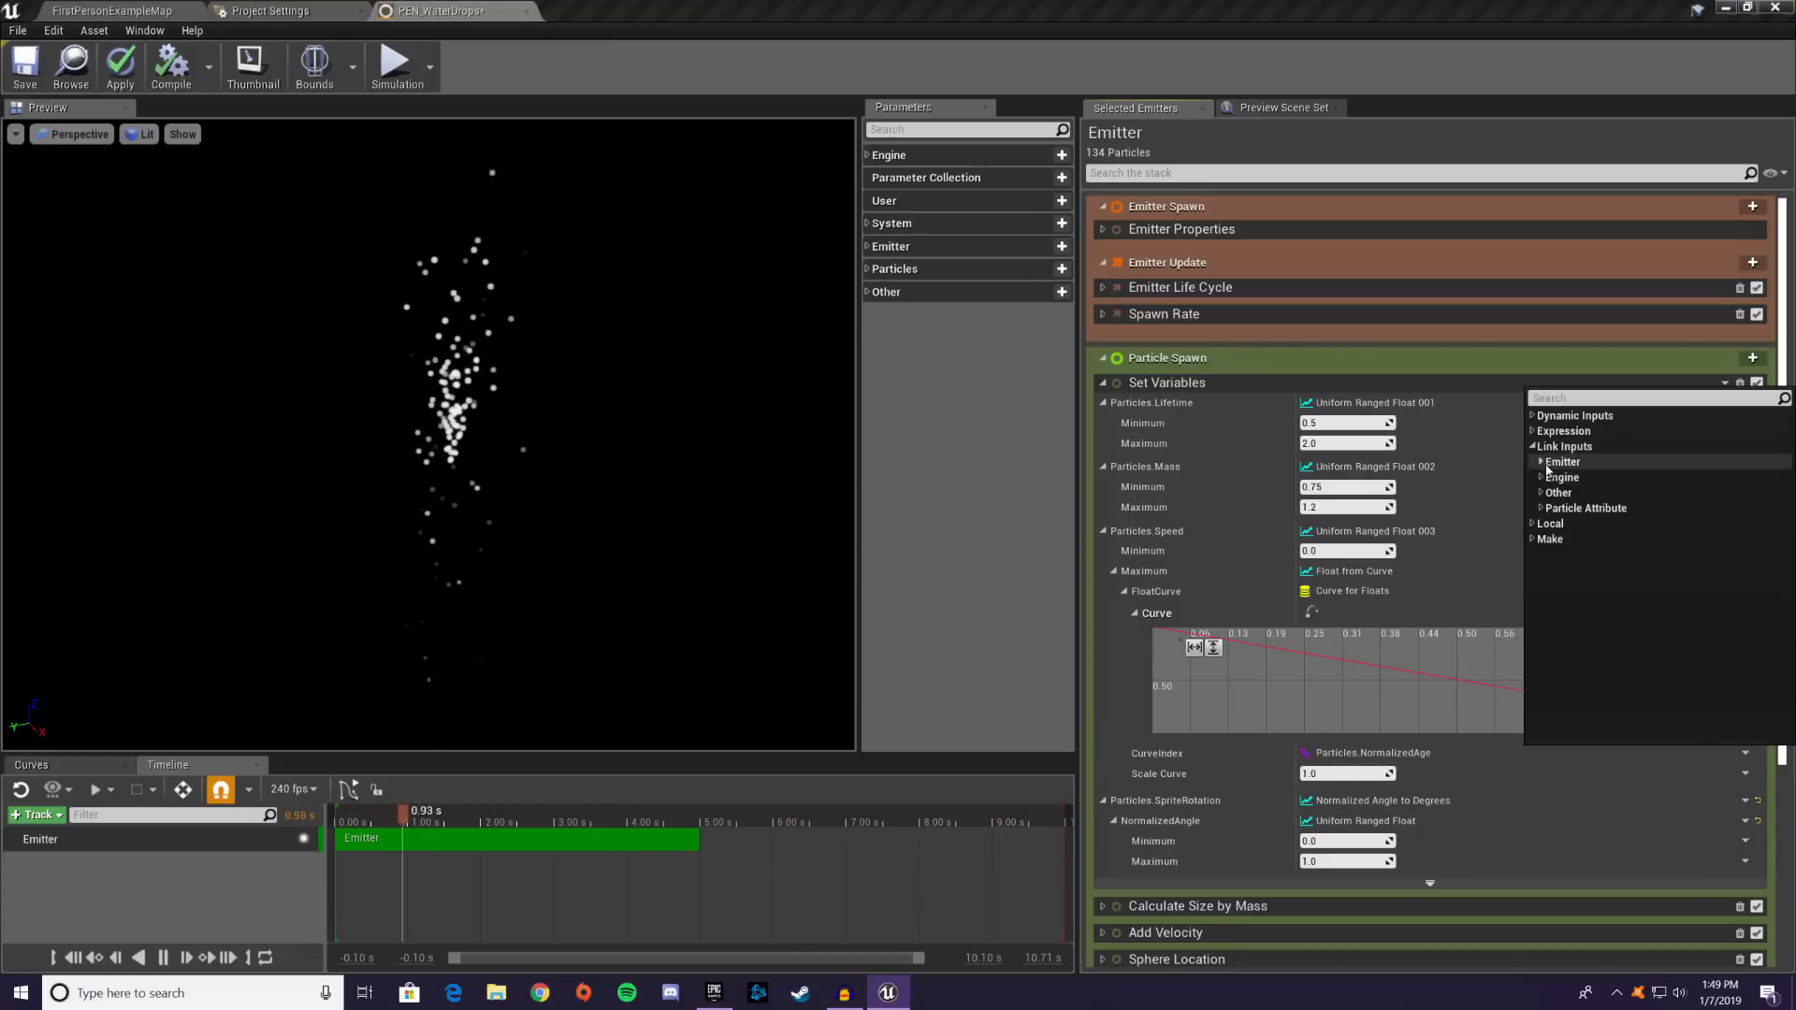
click(1541, 477)
click(1541, 632)
click(1541, 693)
scroll(1684, 561, down, 1)
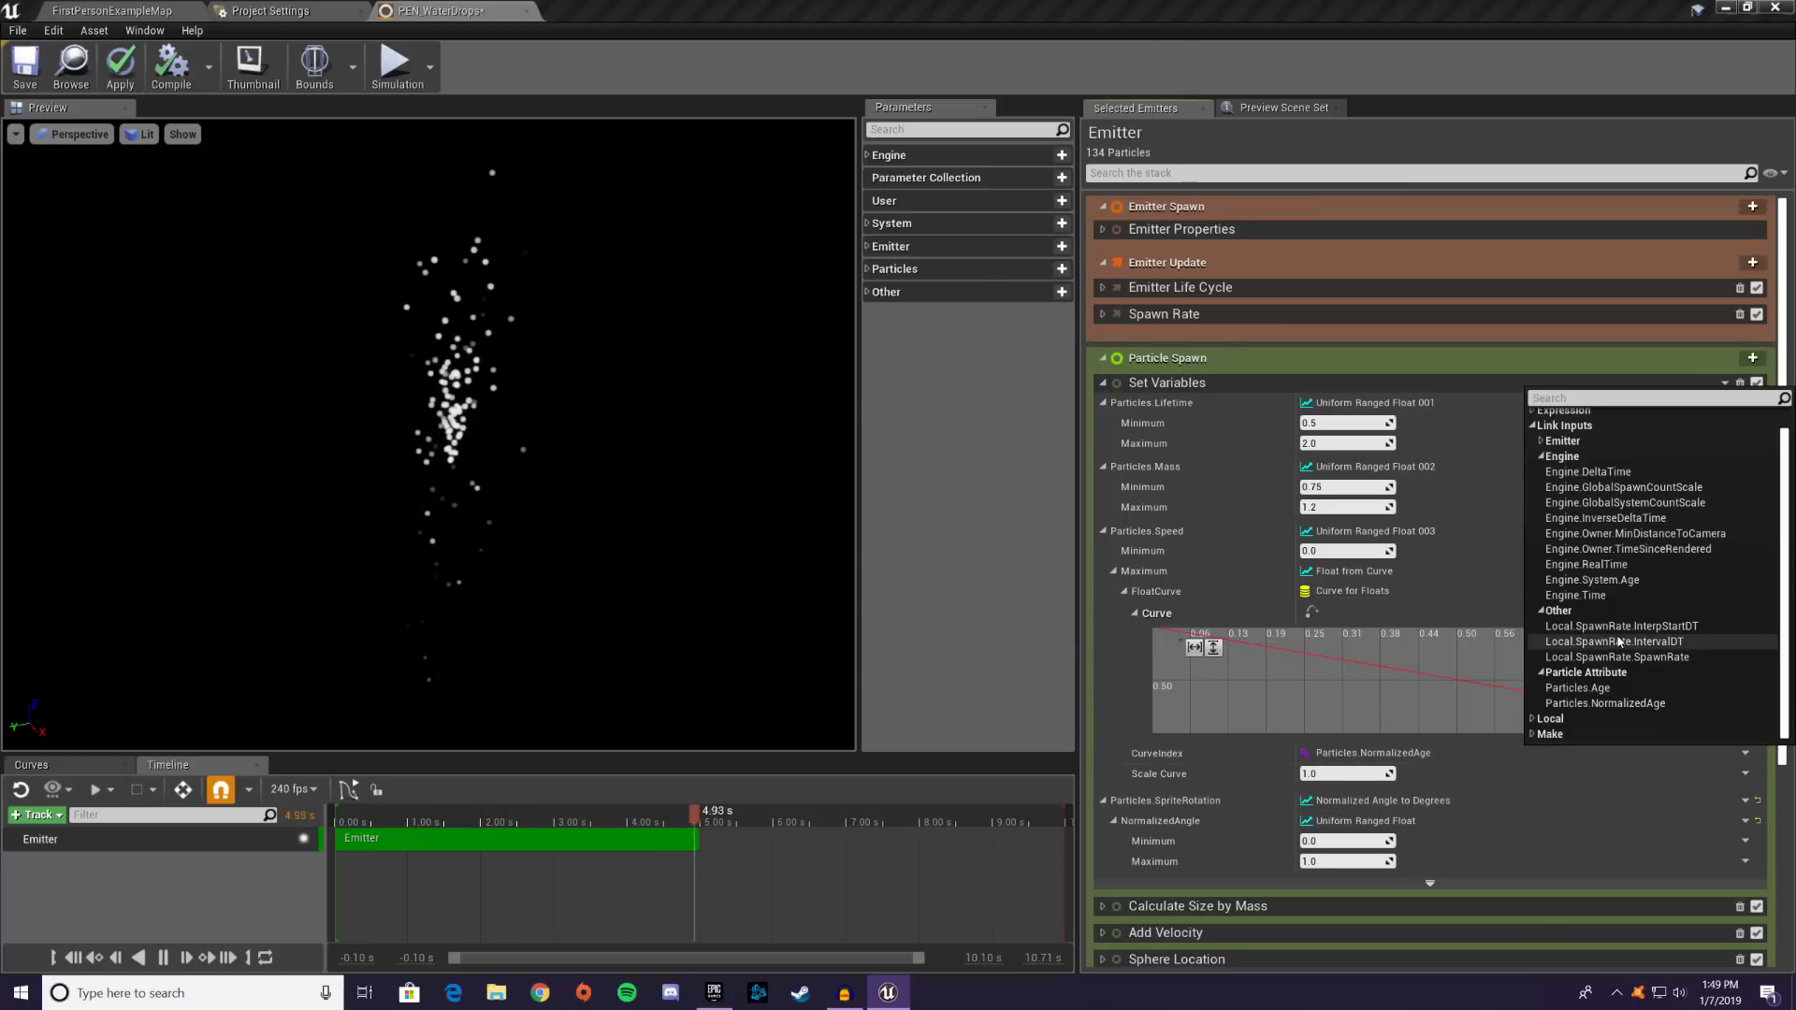
scroll(1670, 496, up, 2)
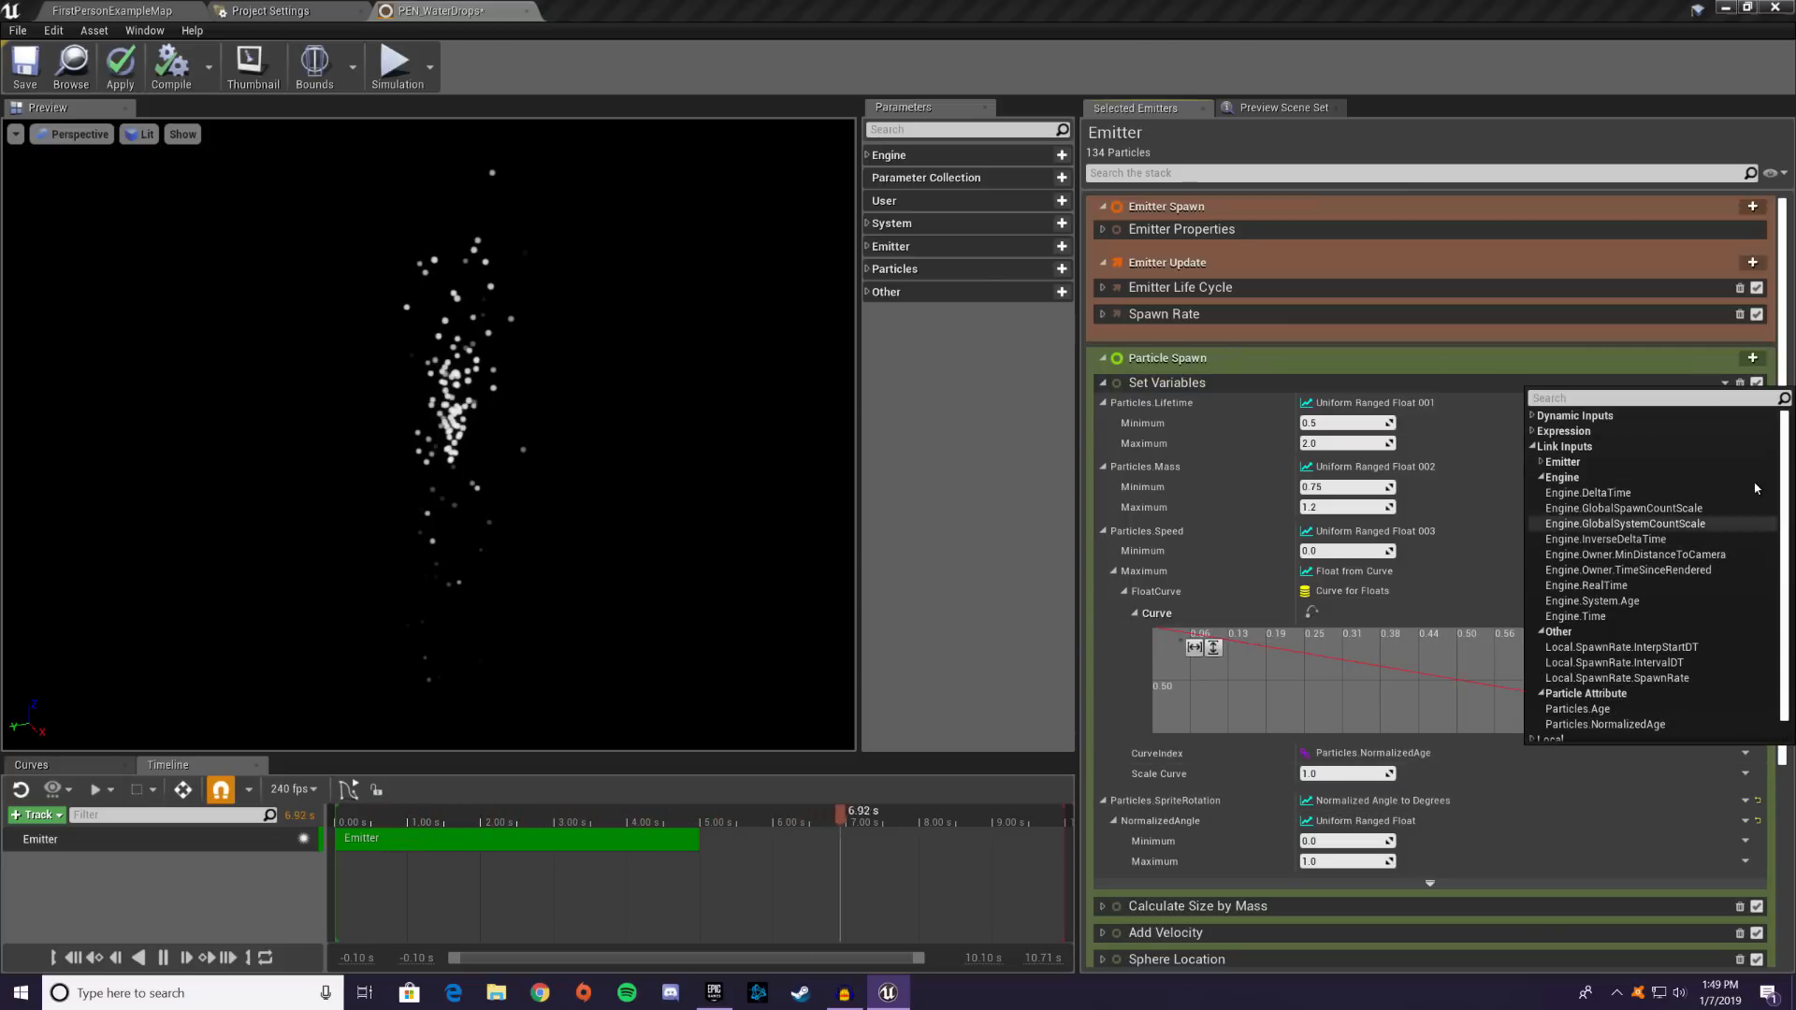
scroll(1647, 524, down, 1)
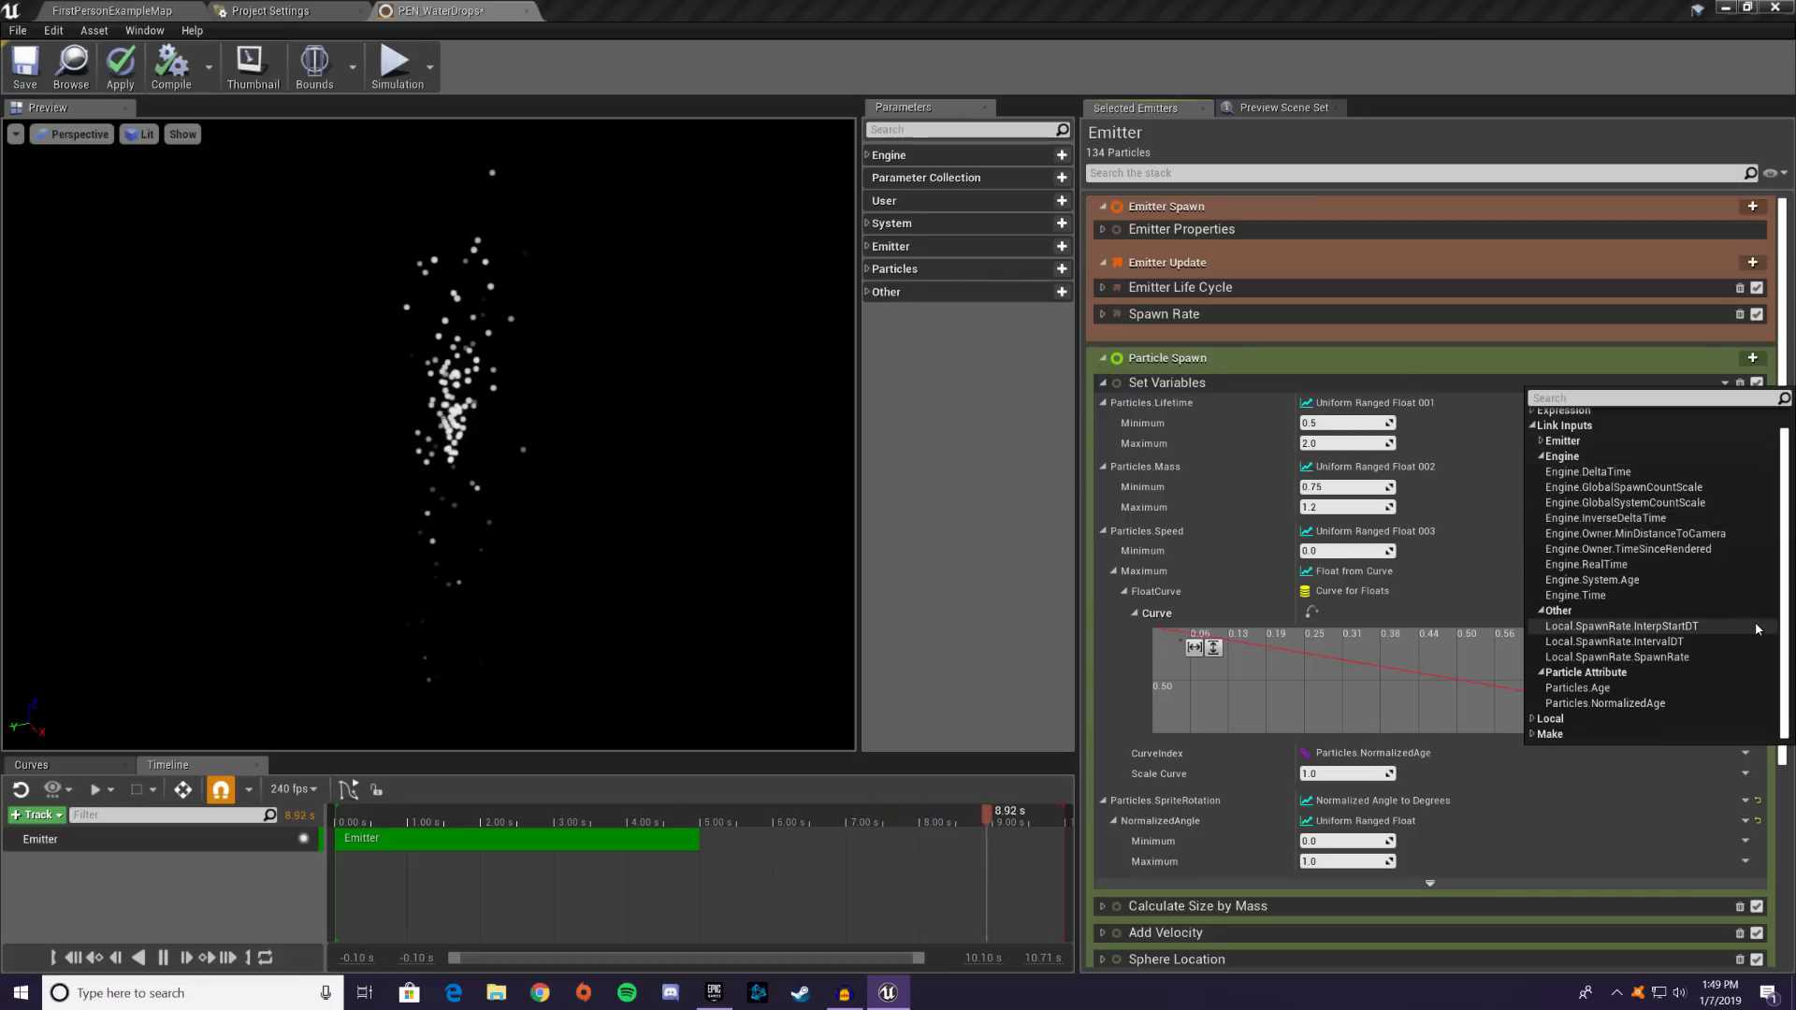
scroll(1646, 686, up, 1)
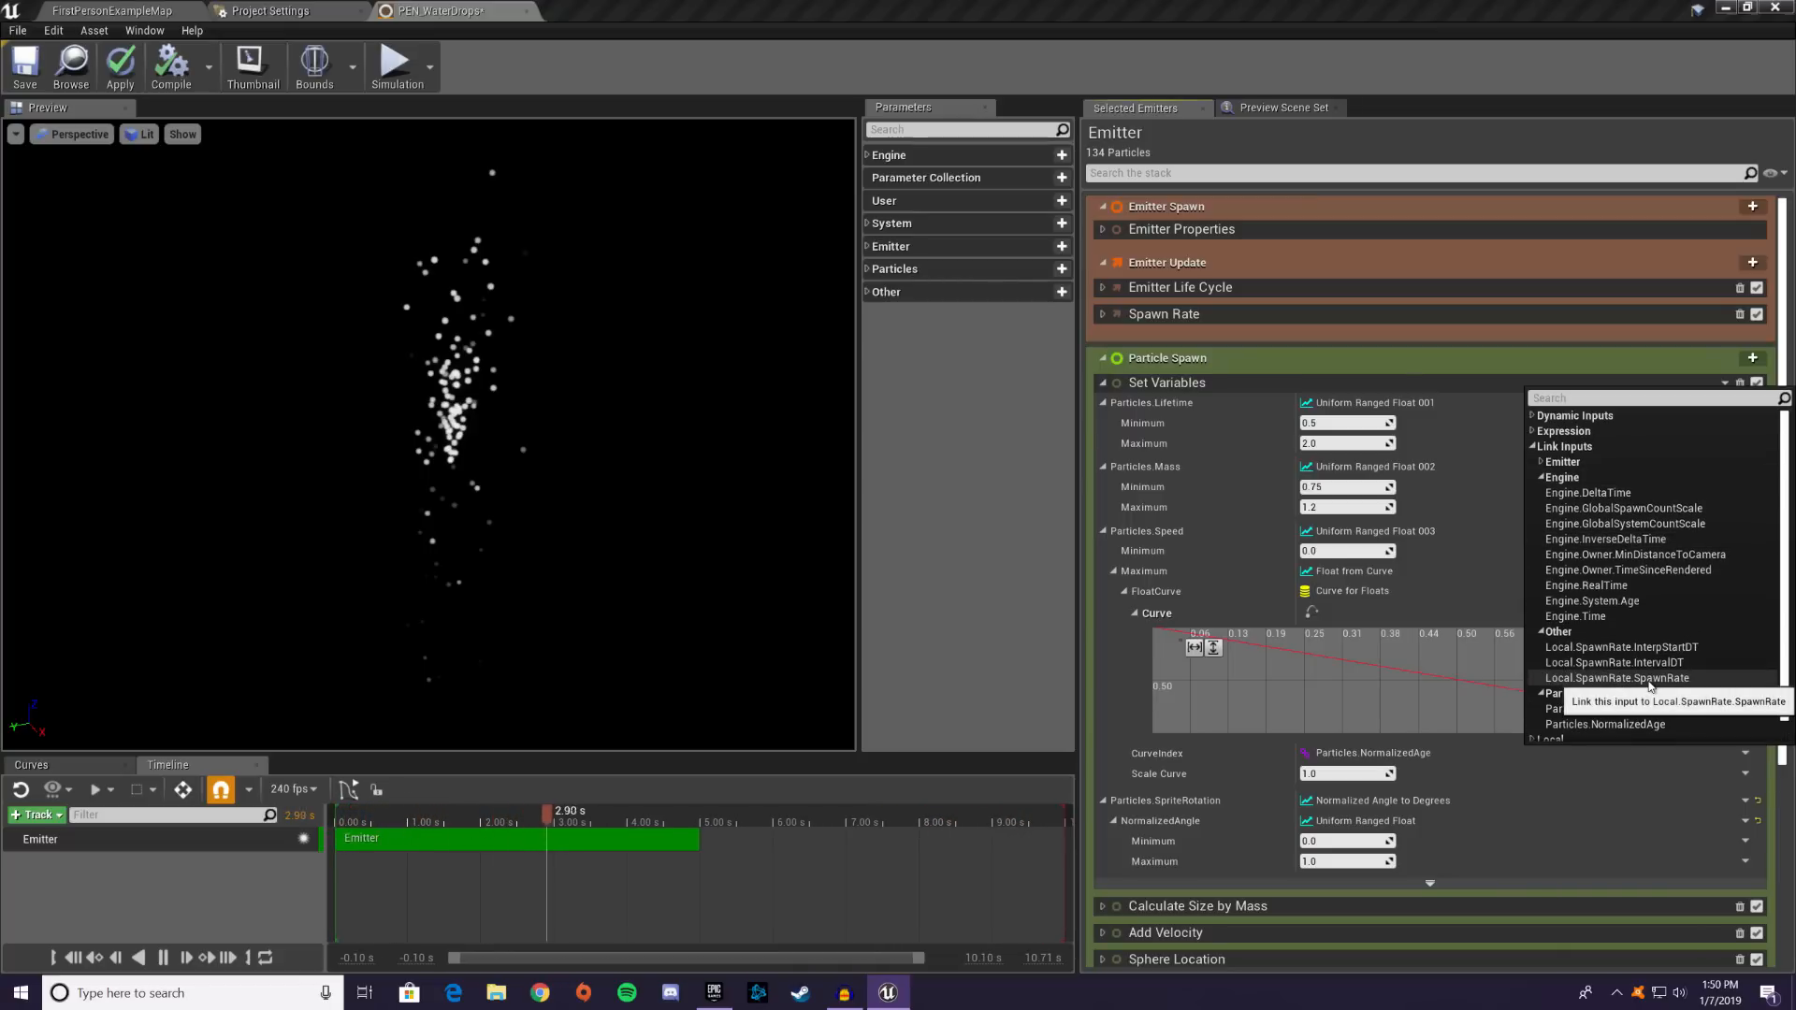
scroll(1649, 587, down, 1)
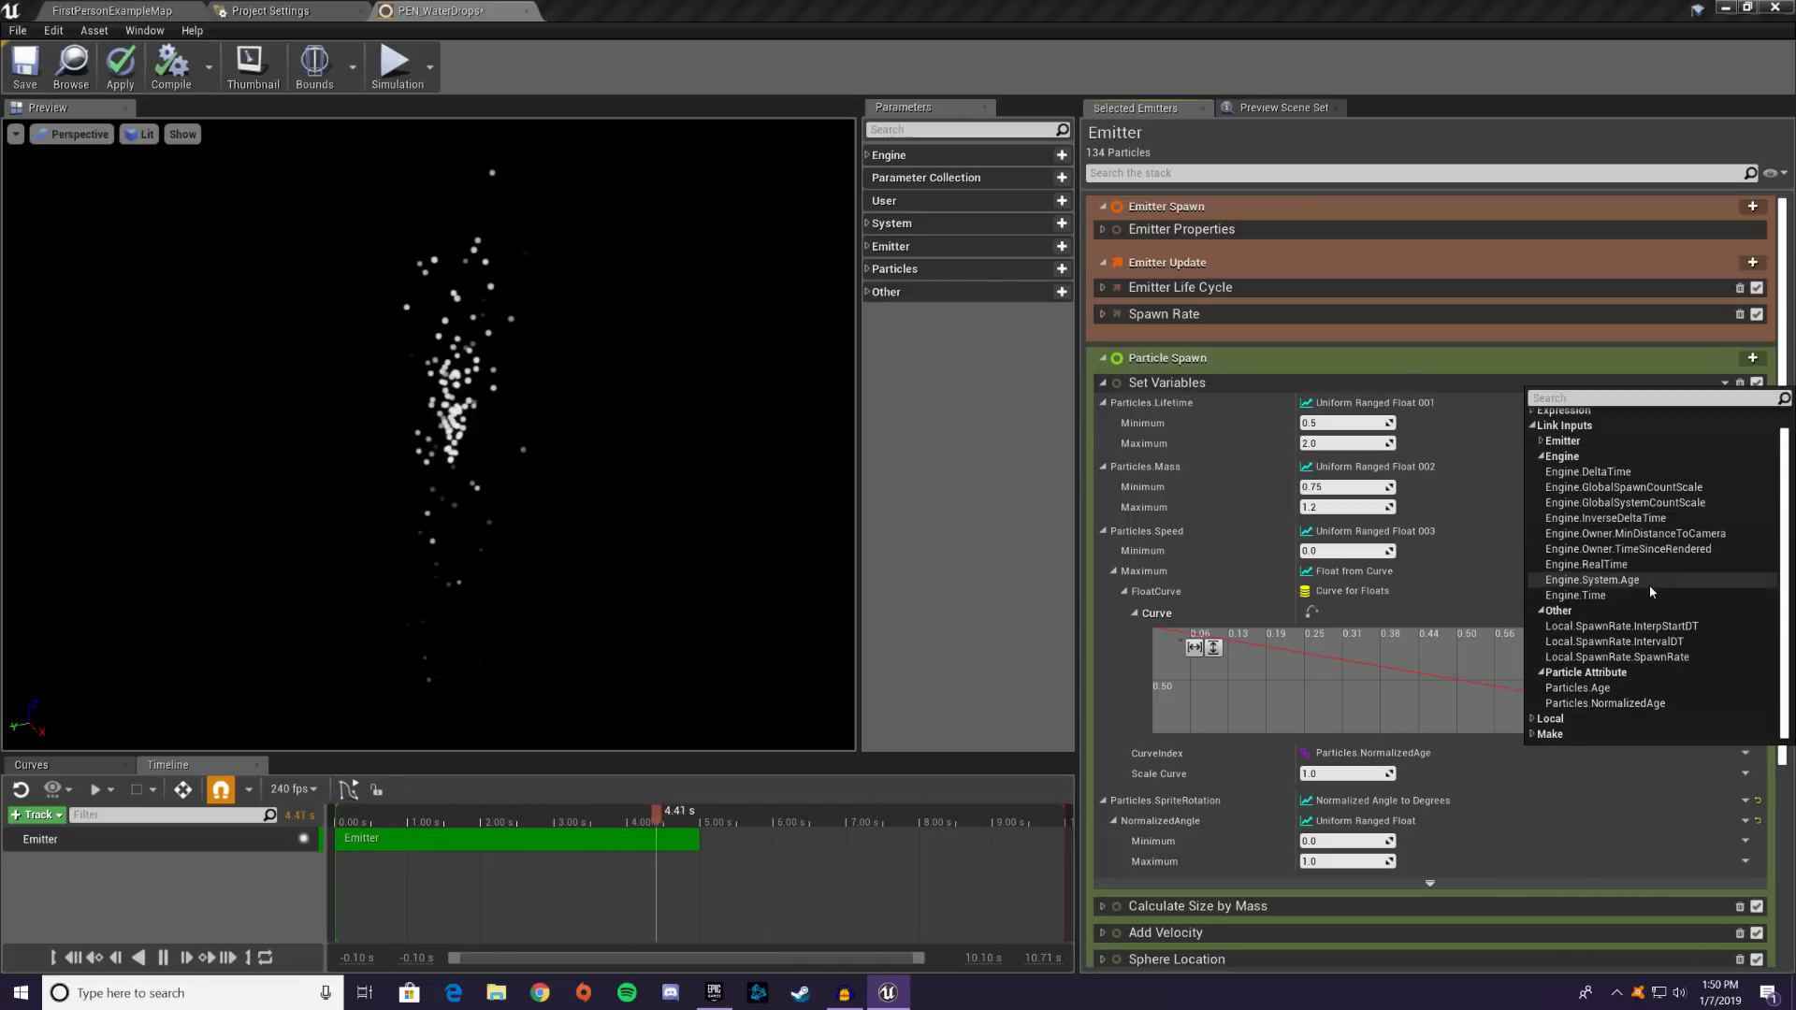
click(1447, 776)
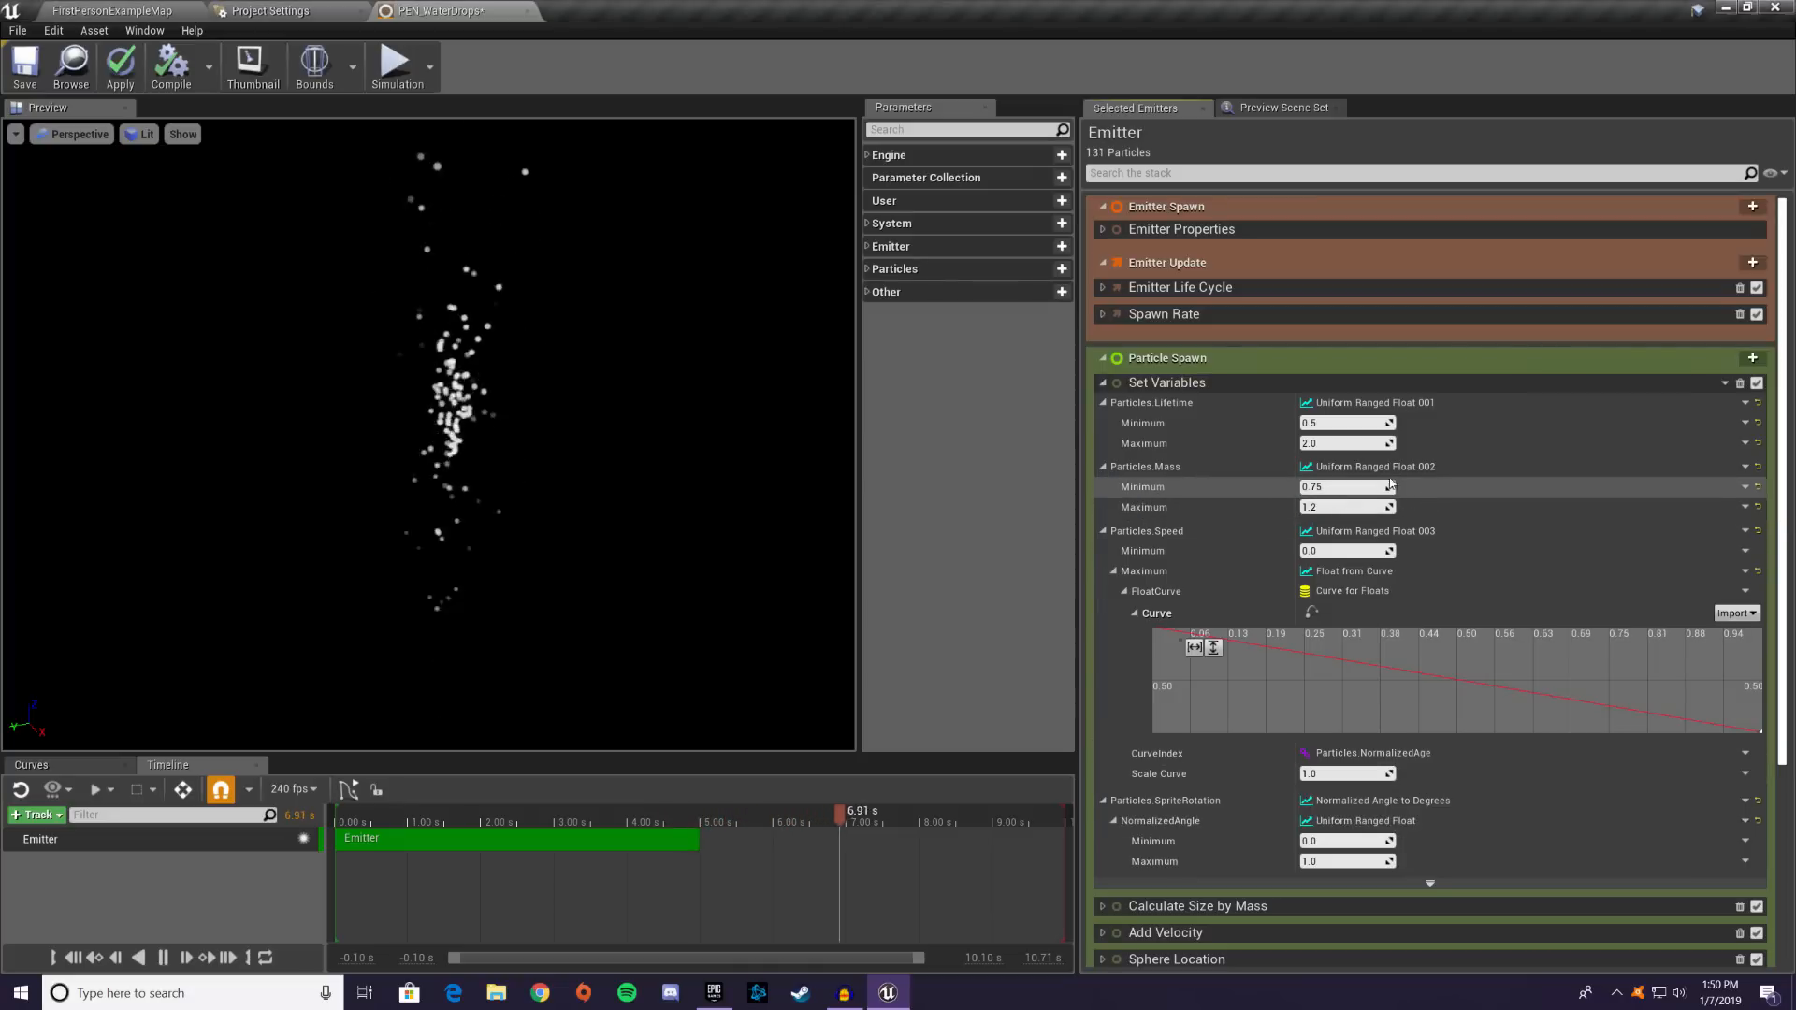
- Examine the particle, engine and emitter parameters that can be linked to the Particles.Mass maximum
click(1746, 506)
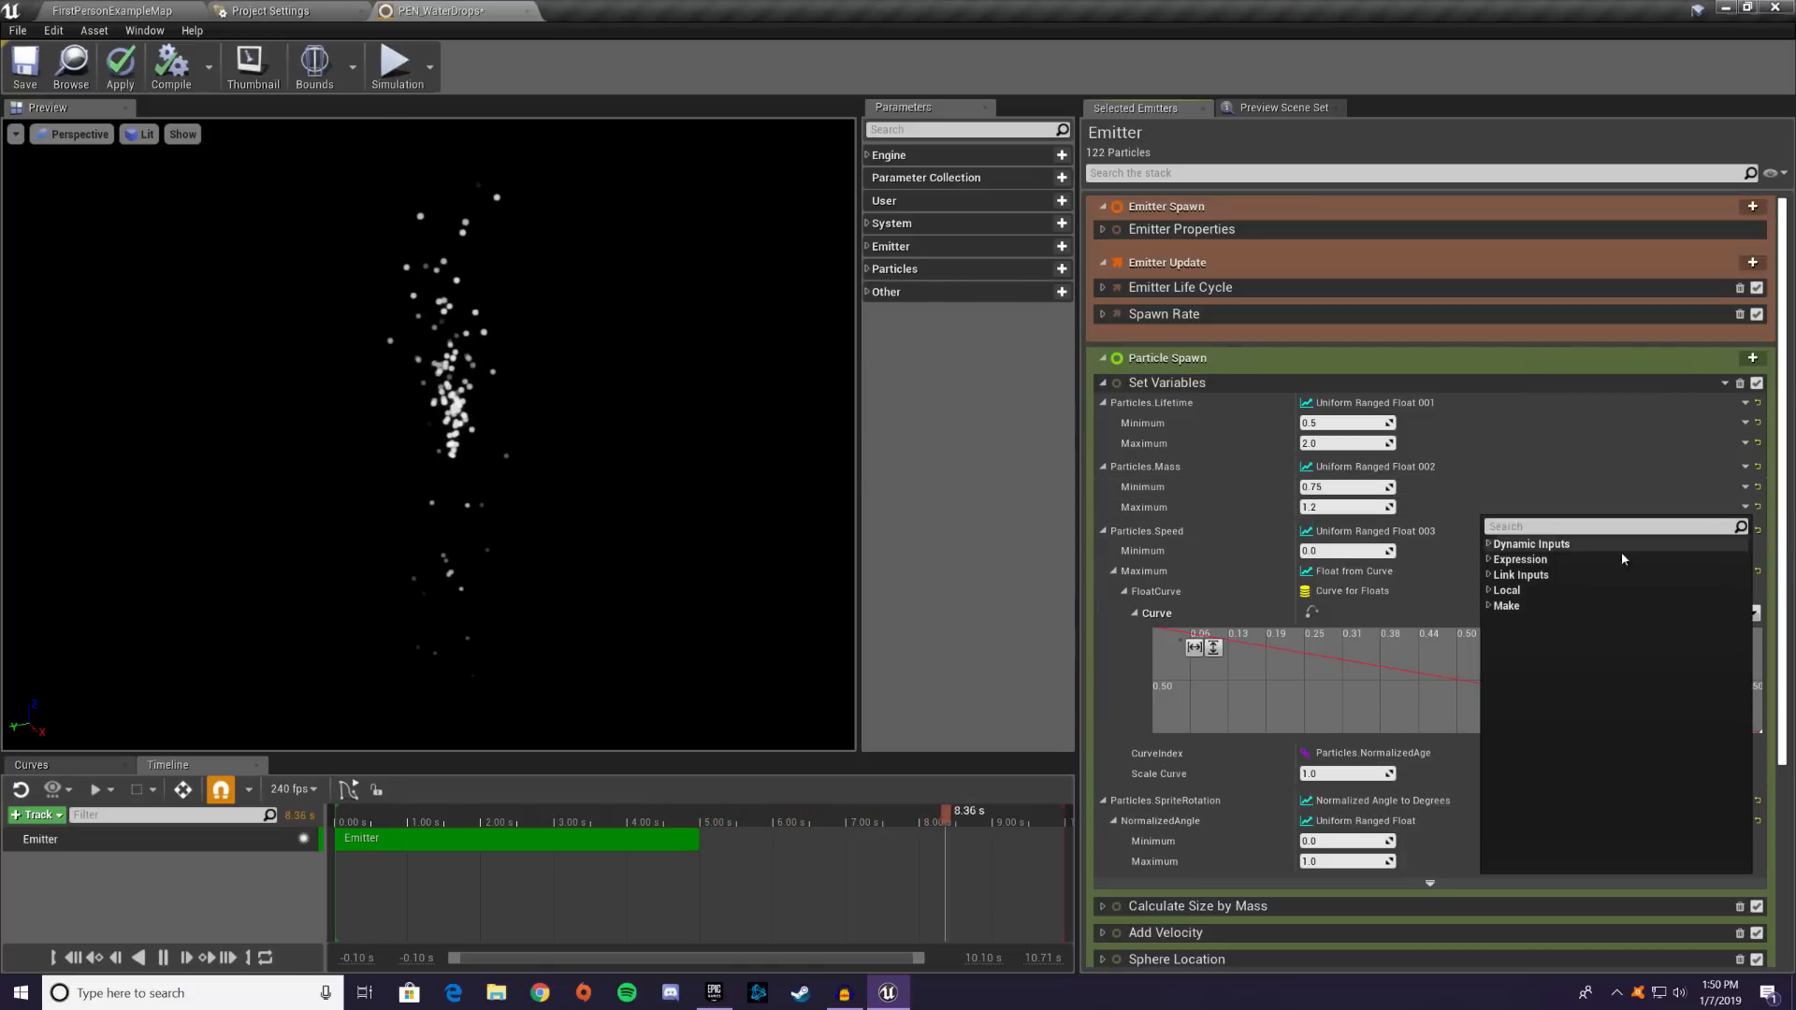
click(1491, 576)
click(1499, 637)
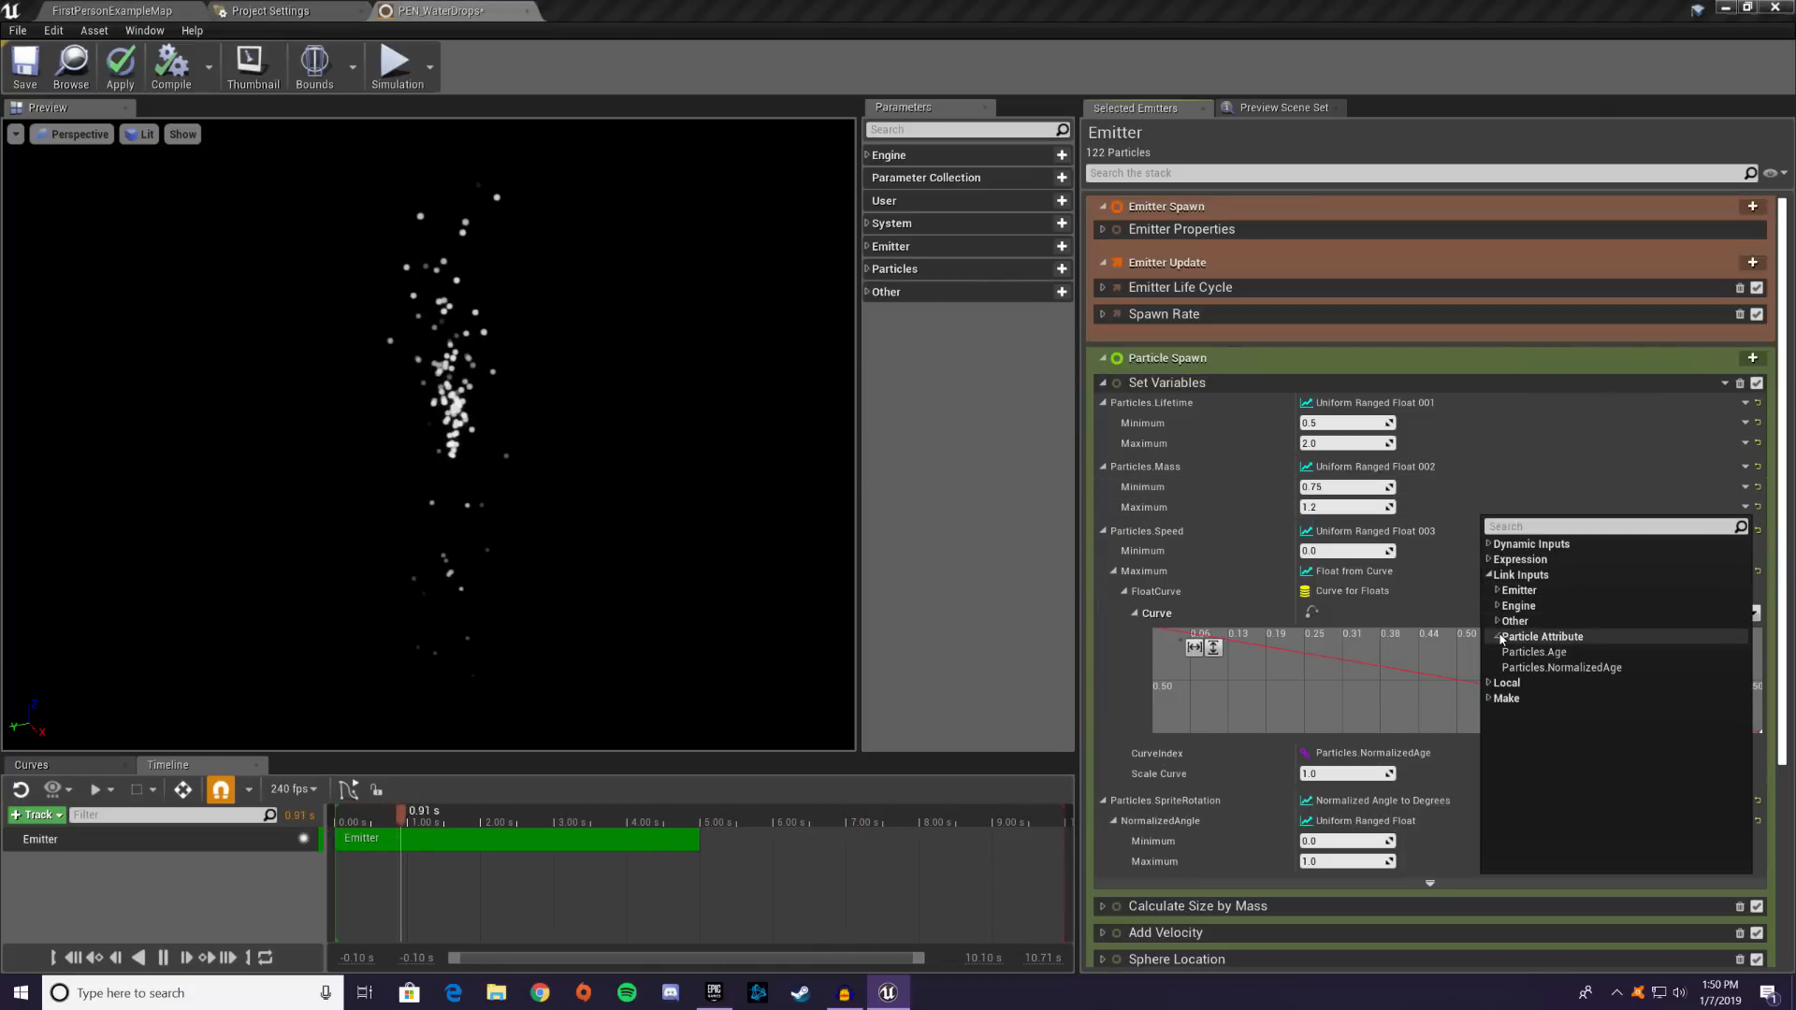
click(1500, 606)
click(1498, 592)
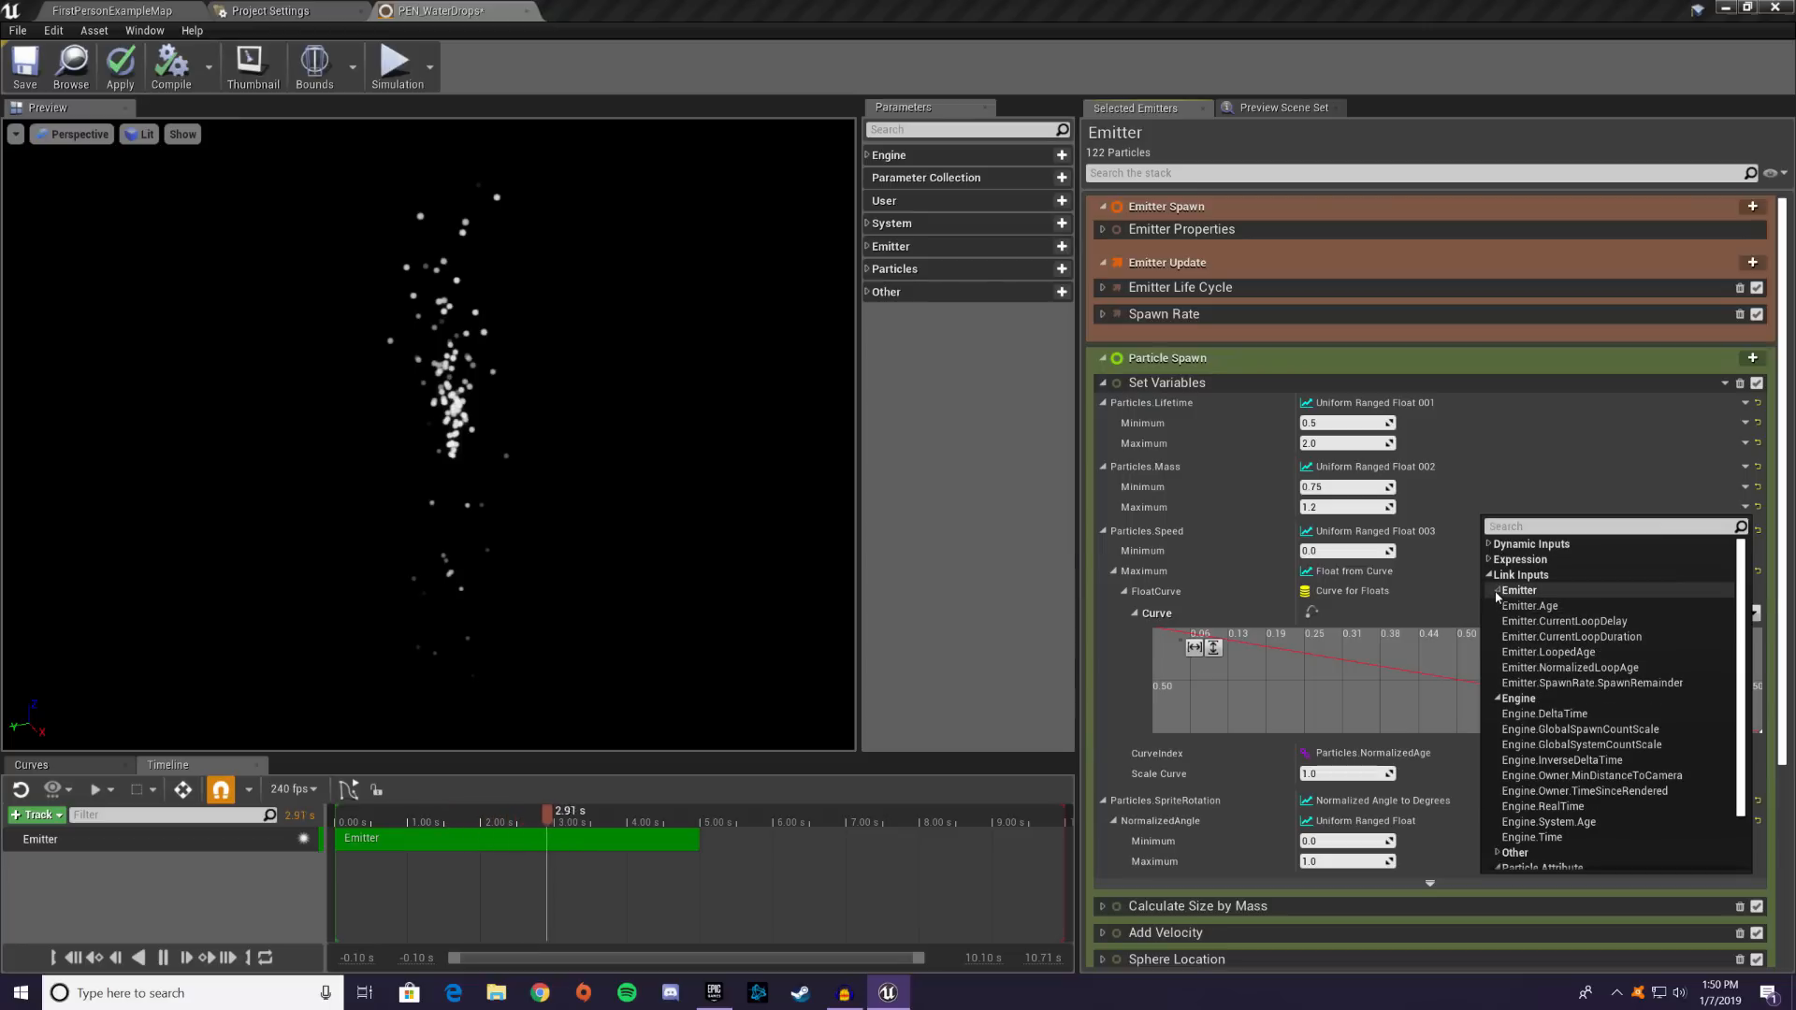
click(1490, 576)
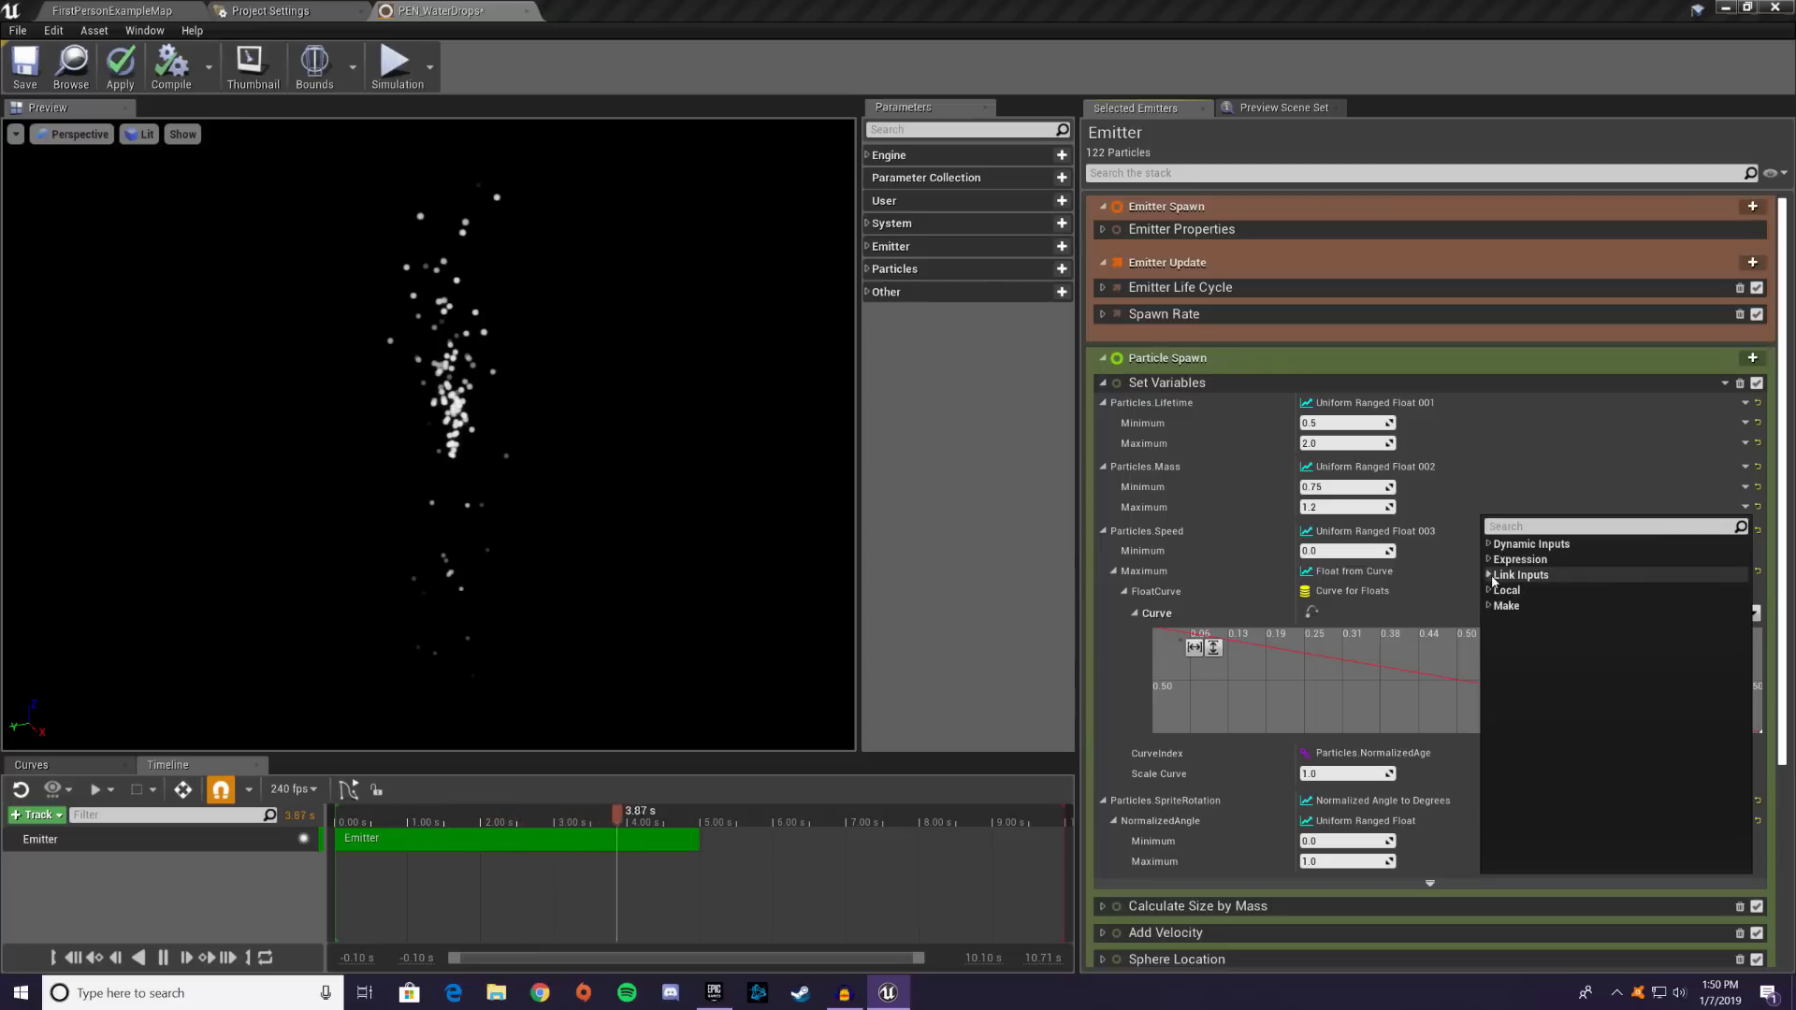
click(1637, 491)
- Look through the Color and Drag Force modules, check which particle attributes can be linked to Drag, and collapse both modules
scroll(1635, 490, down, 5)
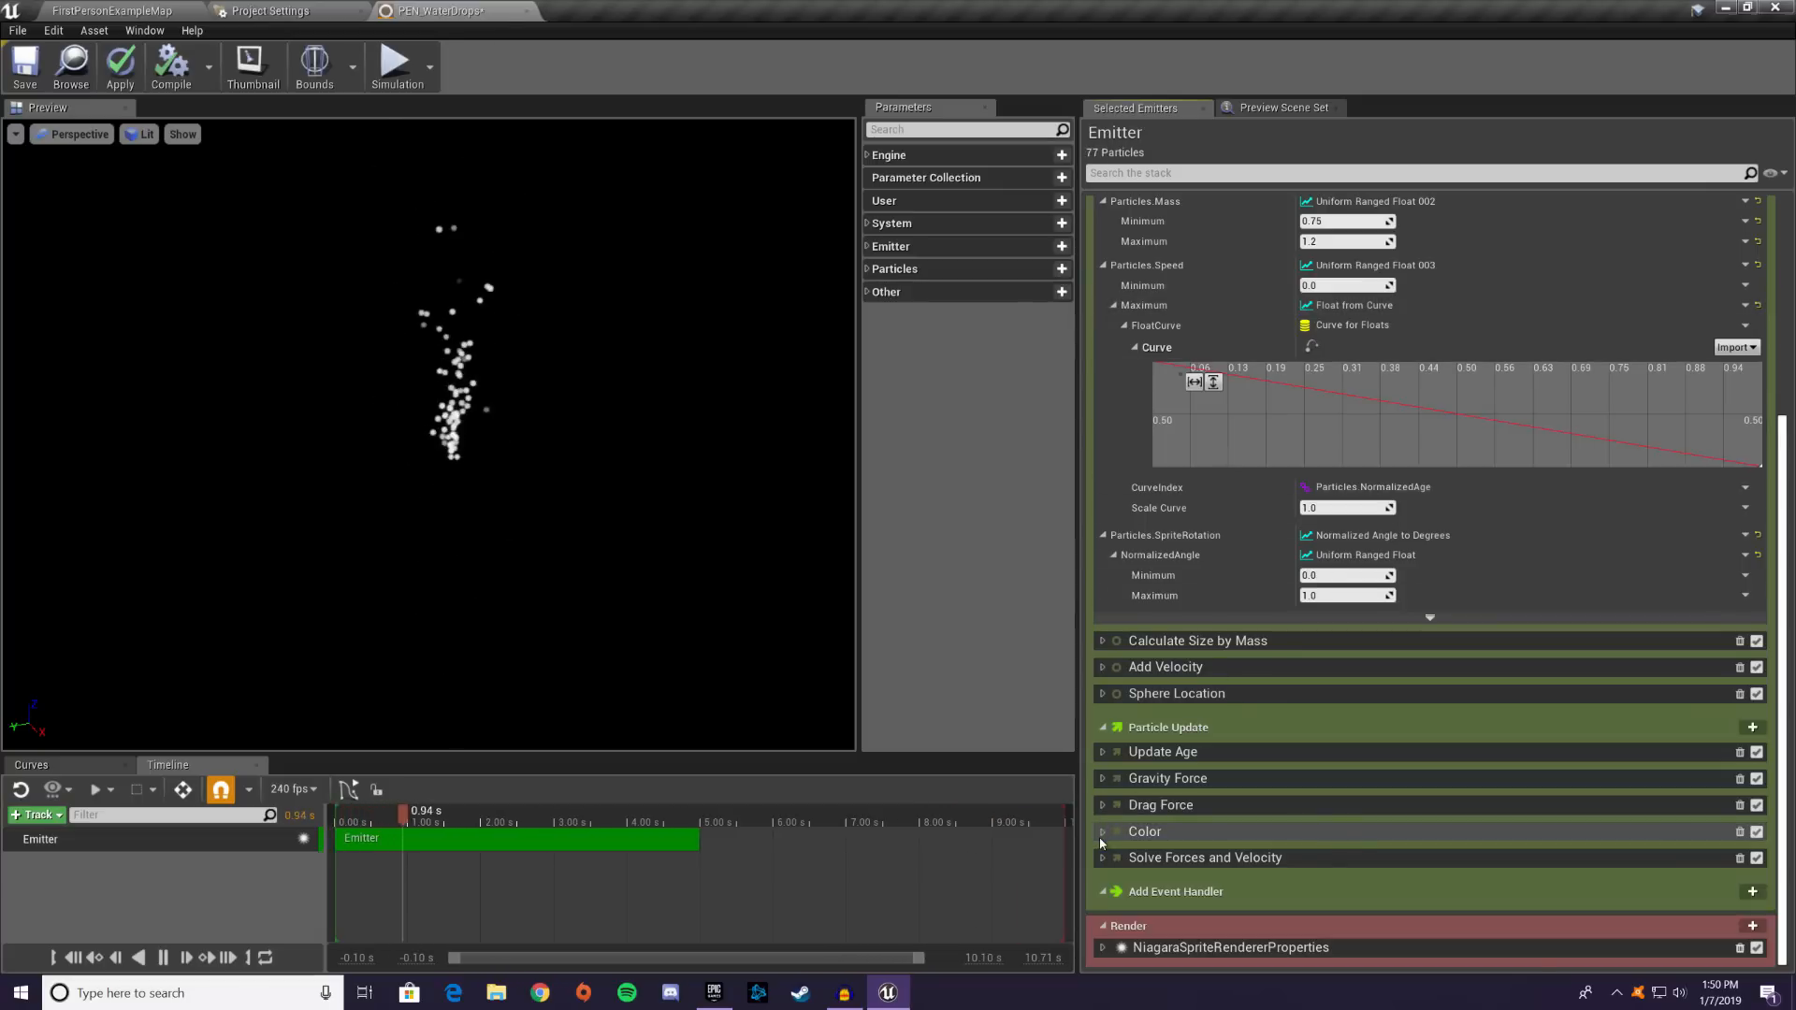
click(1216, 830)
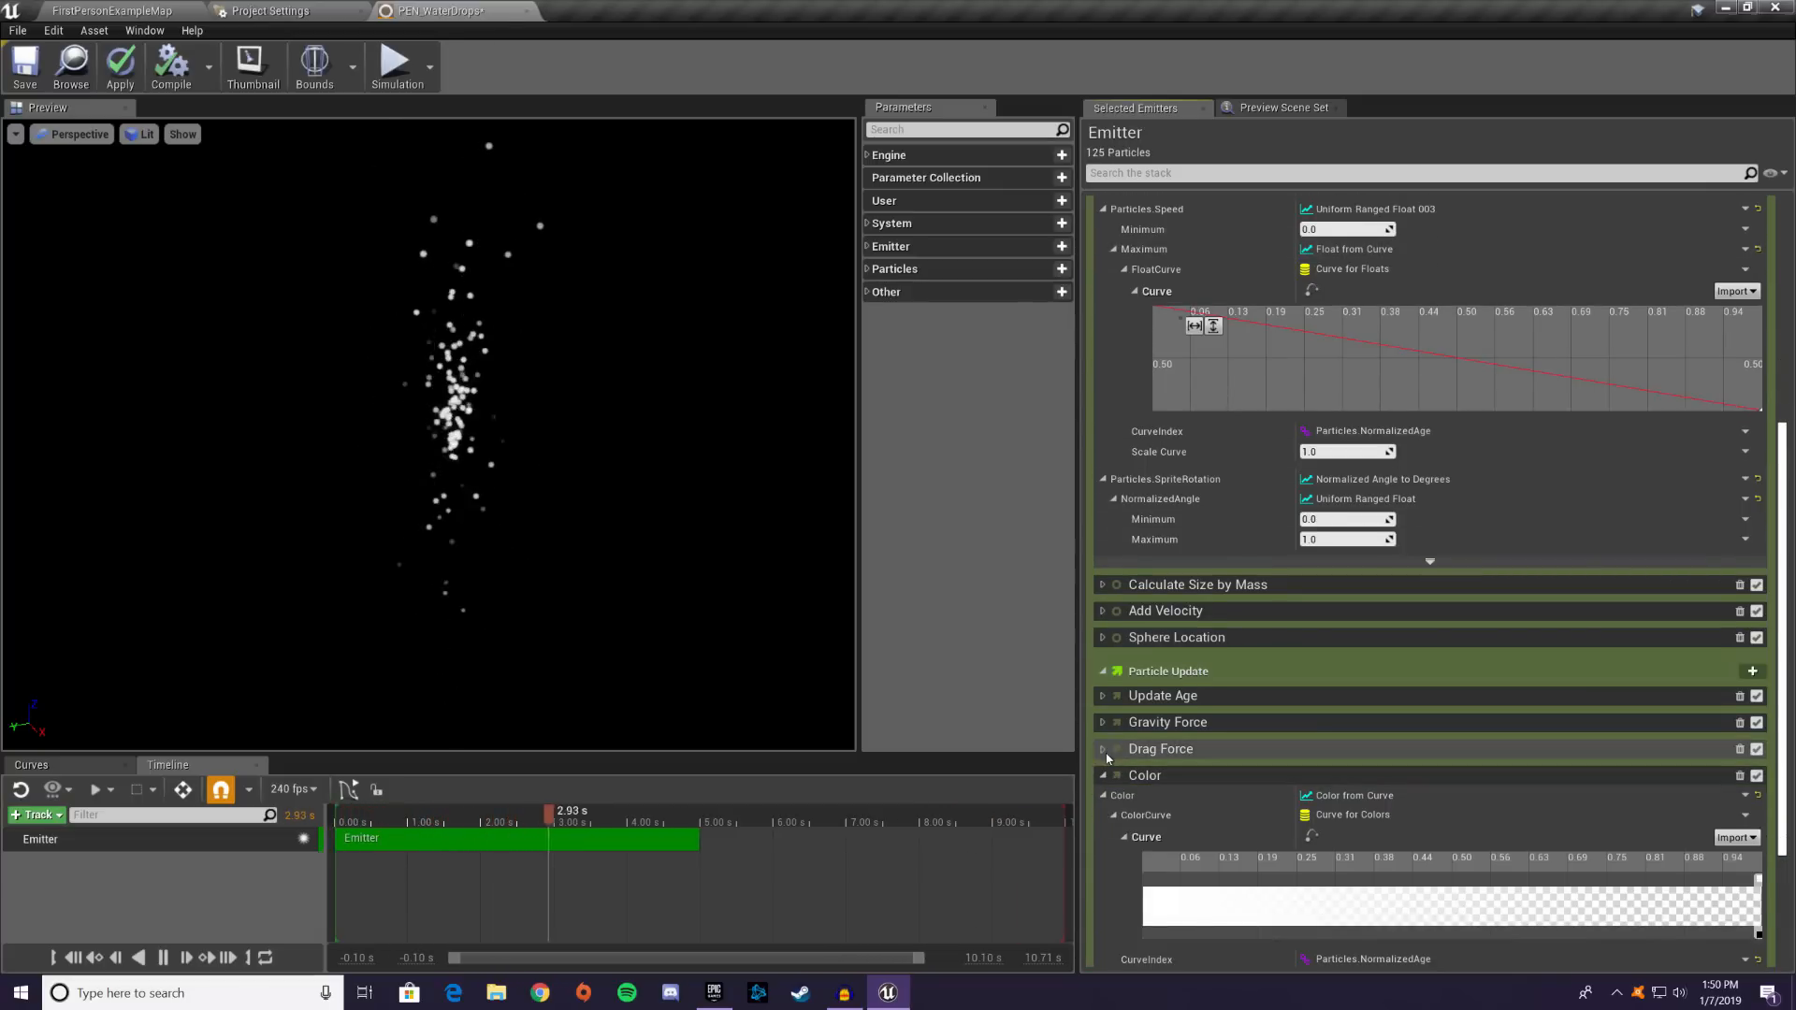
click(1228, 777)
click(1746, 769)
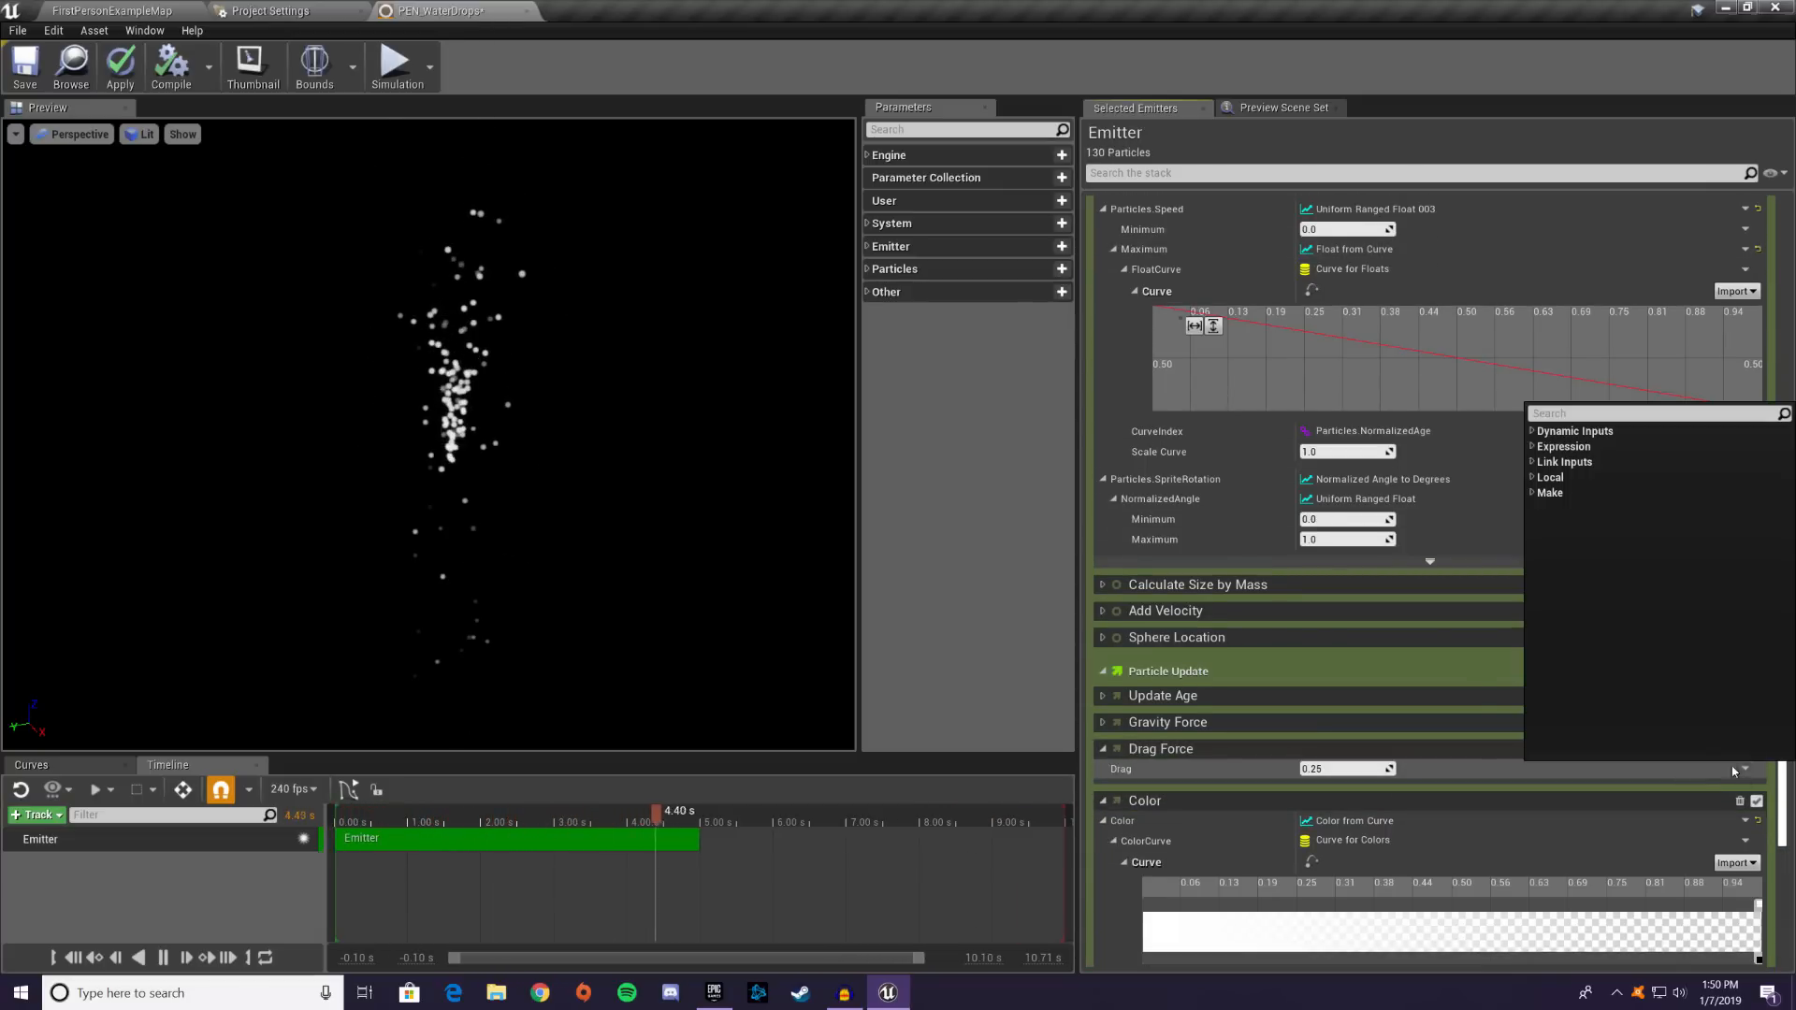
click(1535, 463)
click(1581, 523)
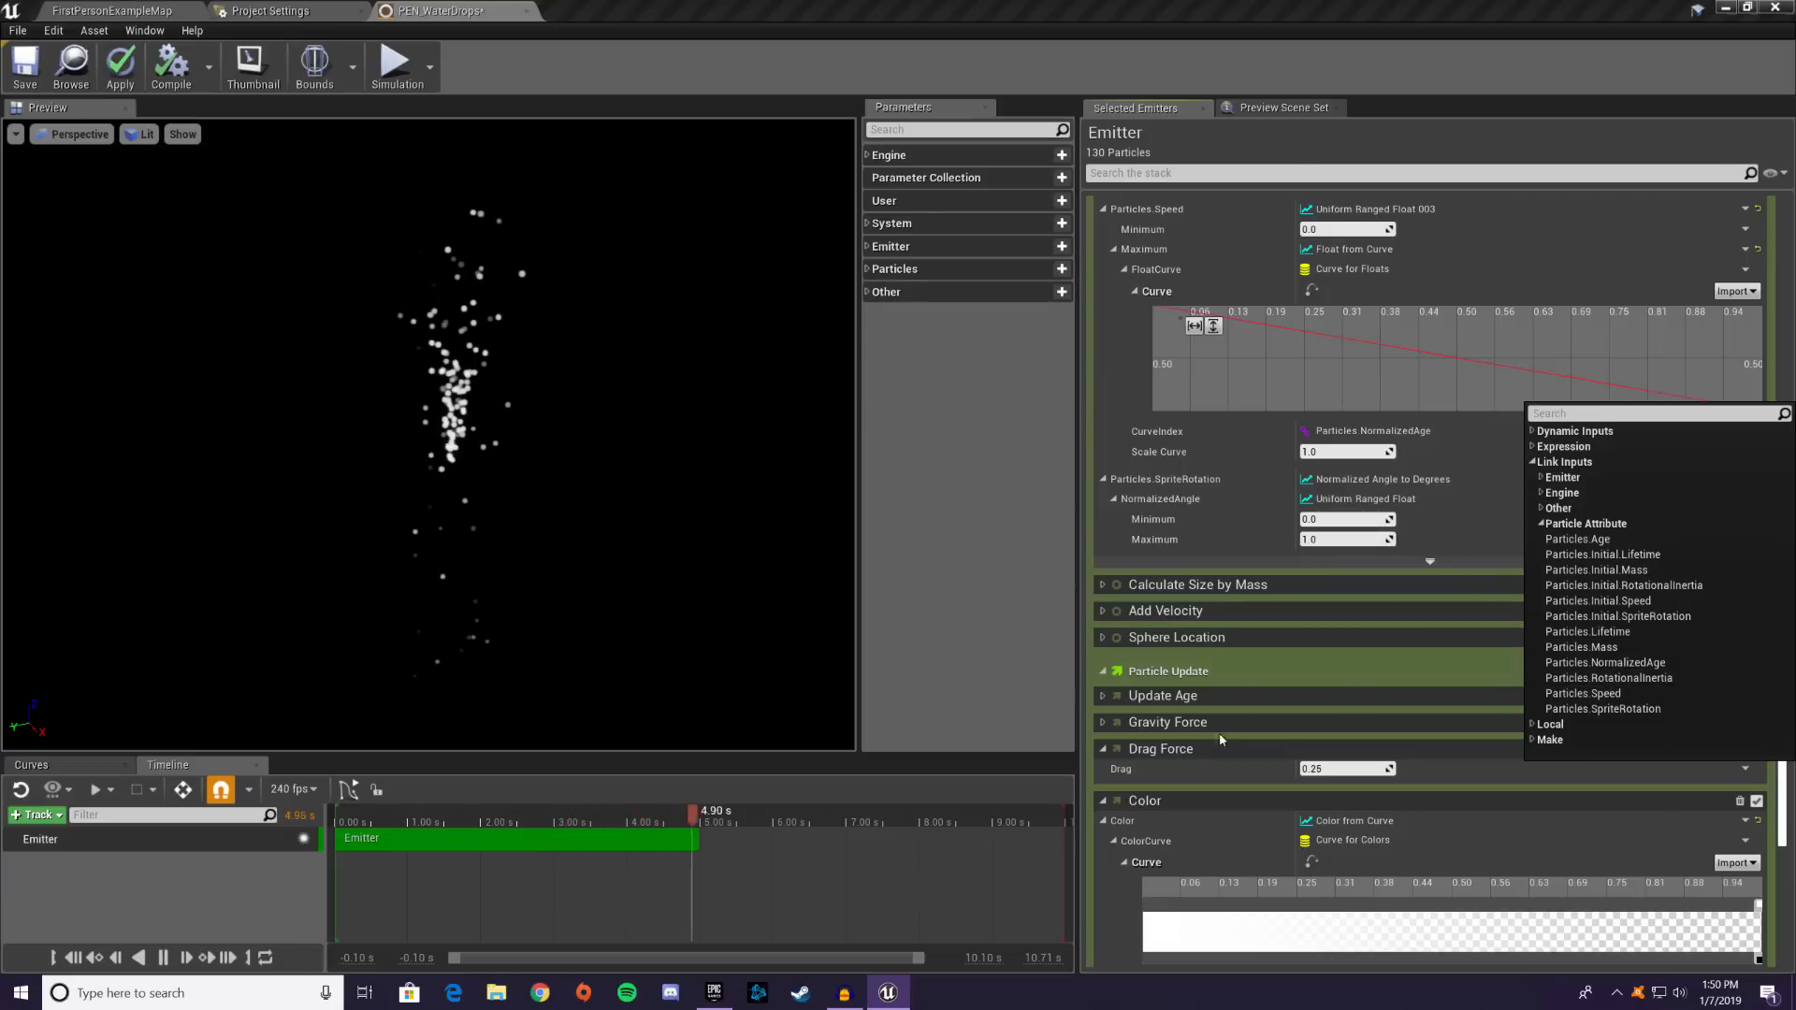
click(1103, 749)
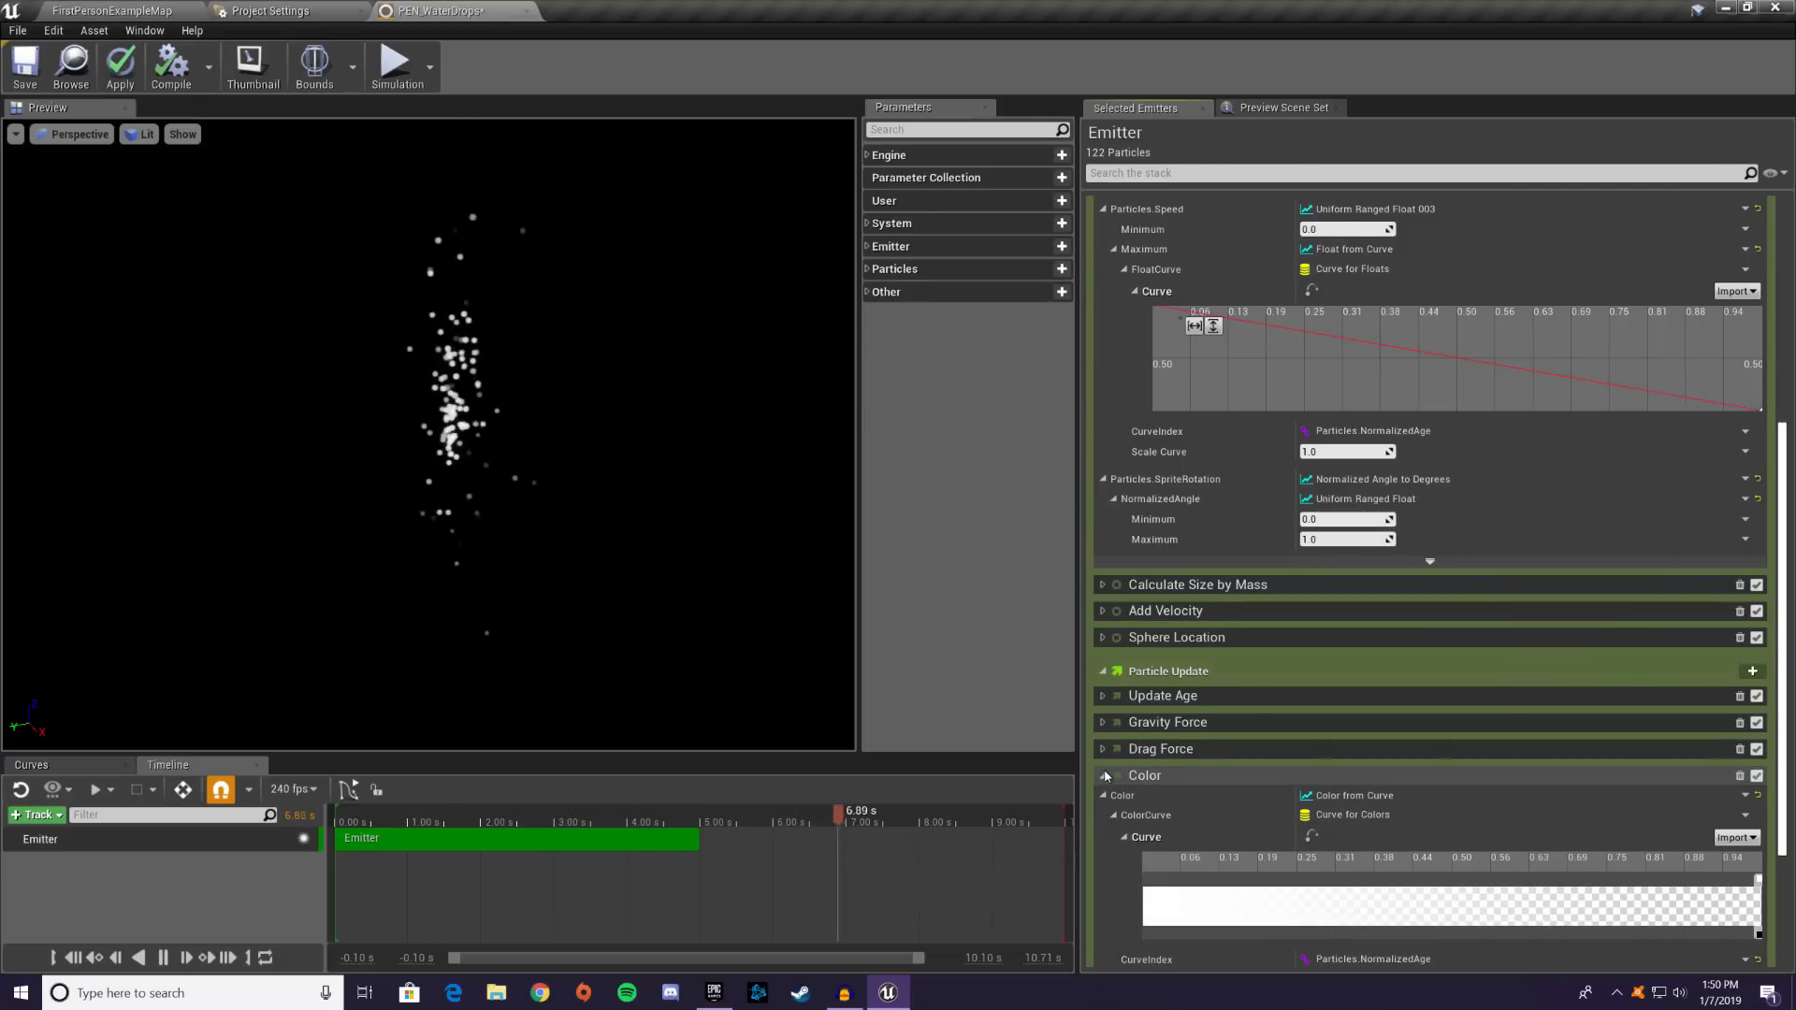
click(1103, 776)
- Reset the Particles.Speed maximum to its default, and clear the Uniform Ranged Float input from Particles.Speed
scroll(1250, 720, up, 4)
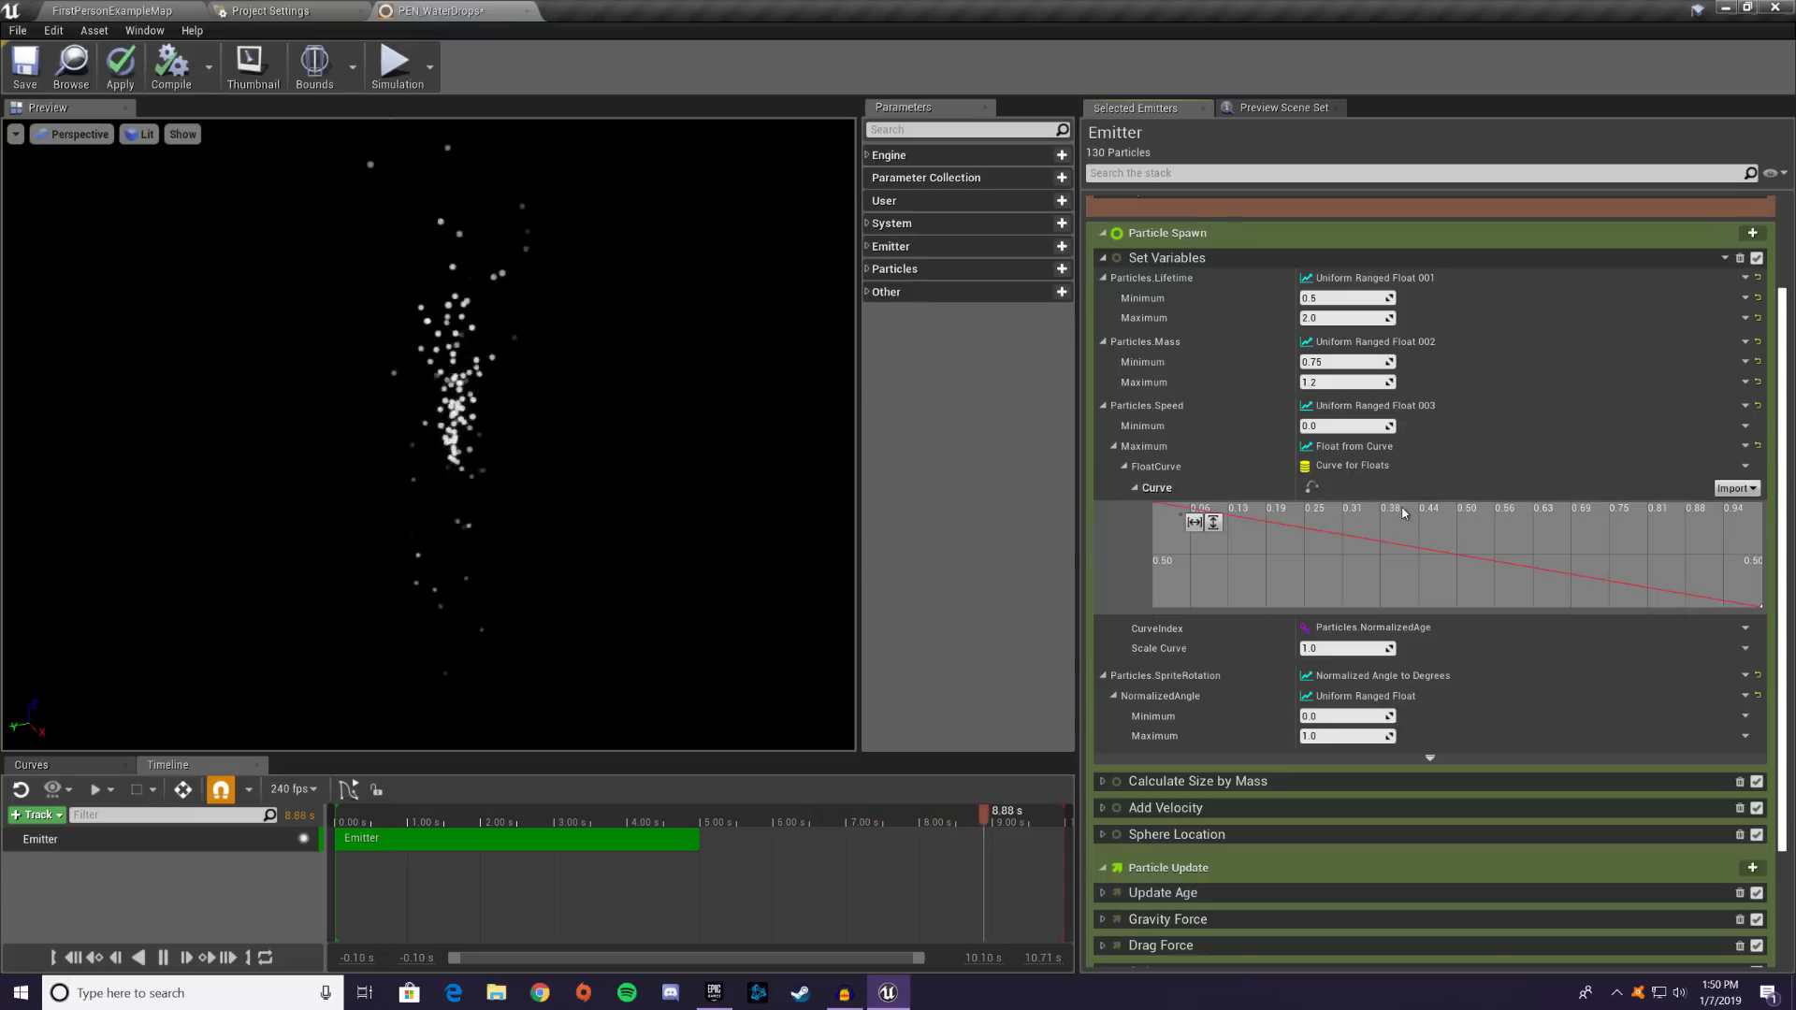
click(1758, 447)
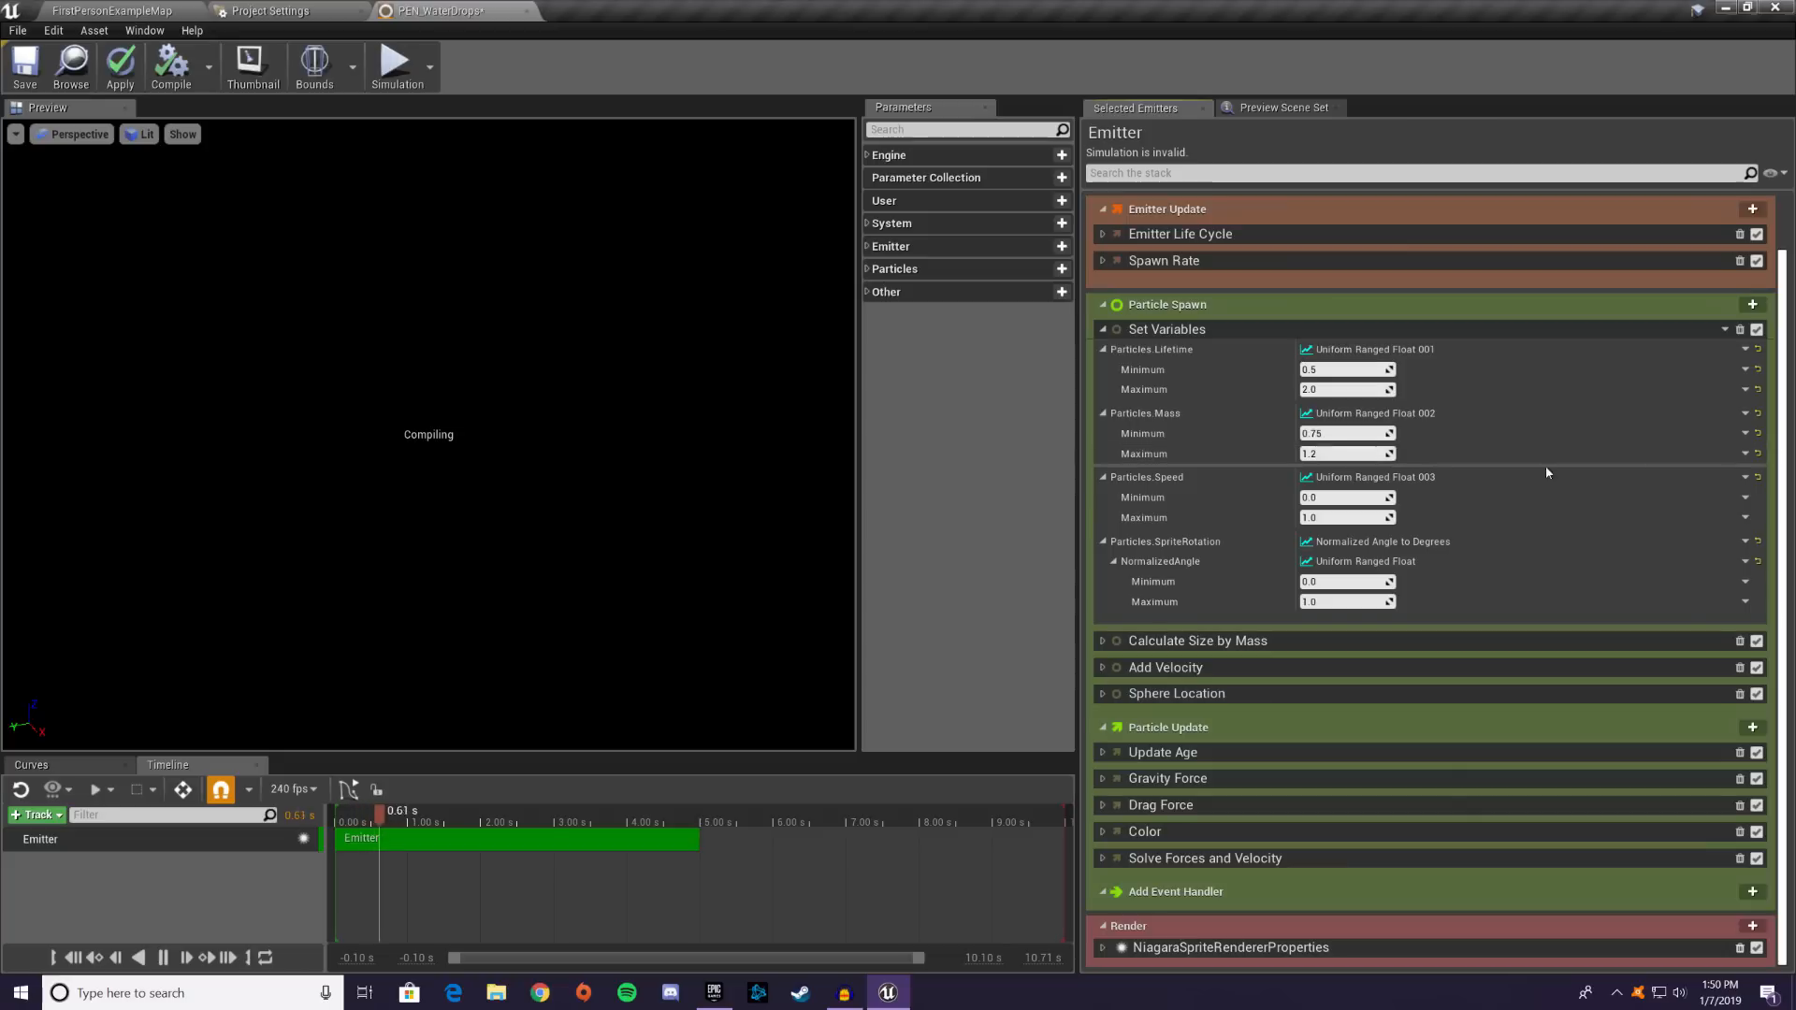
click(1746, 477)
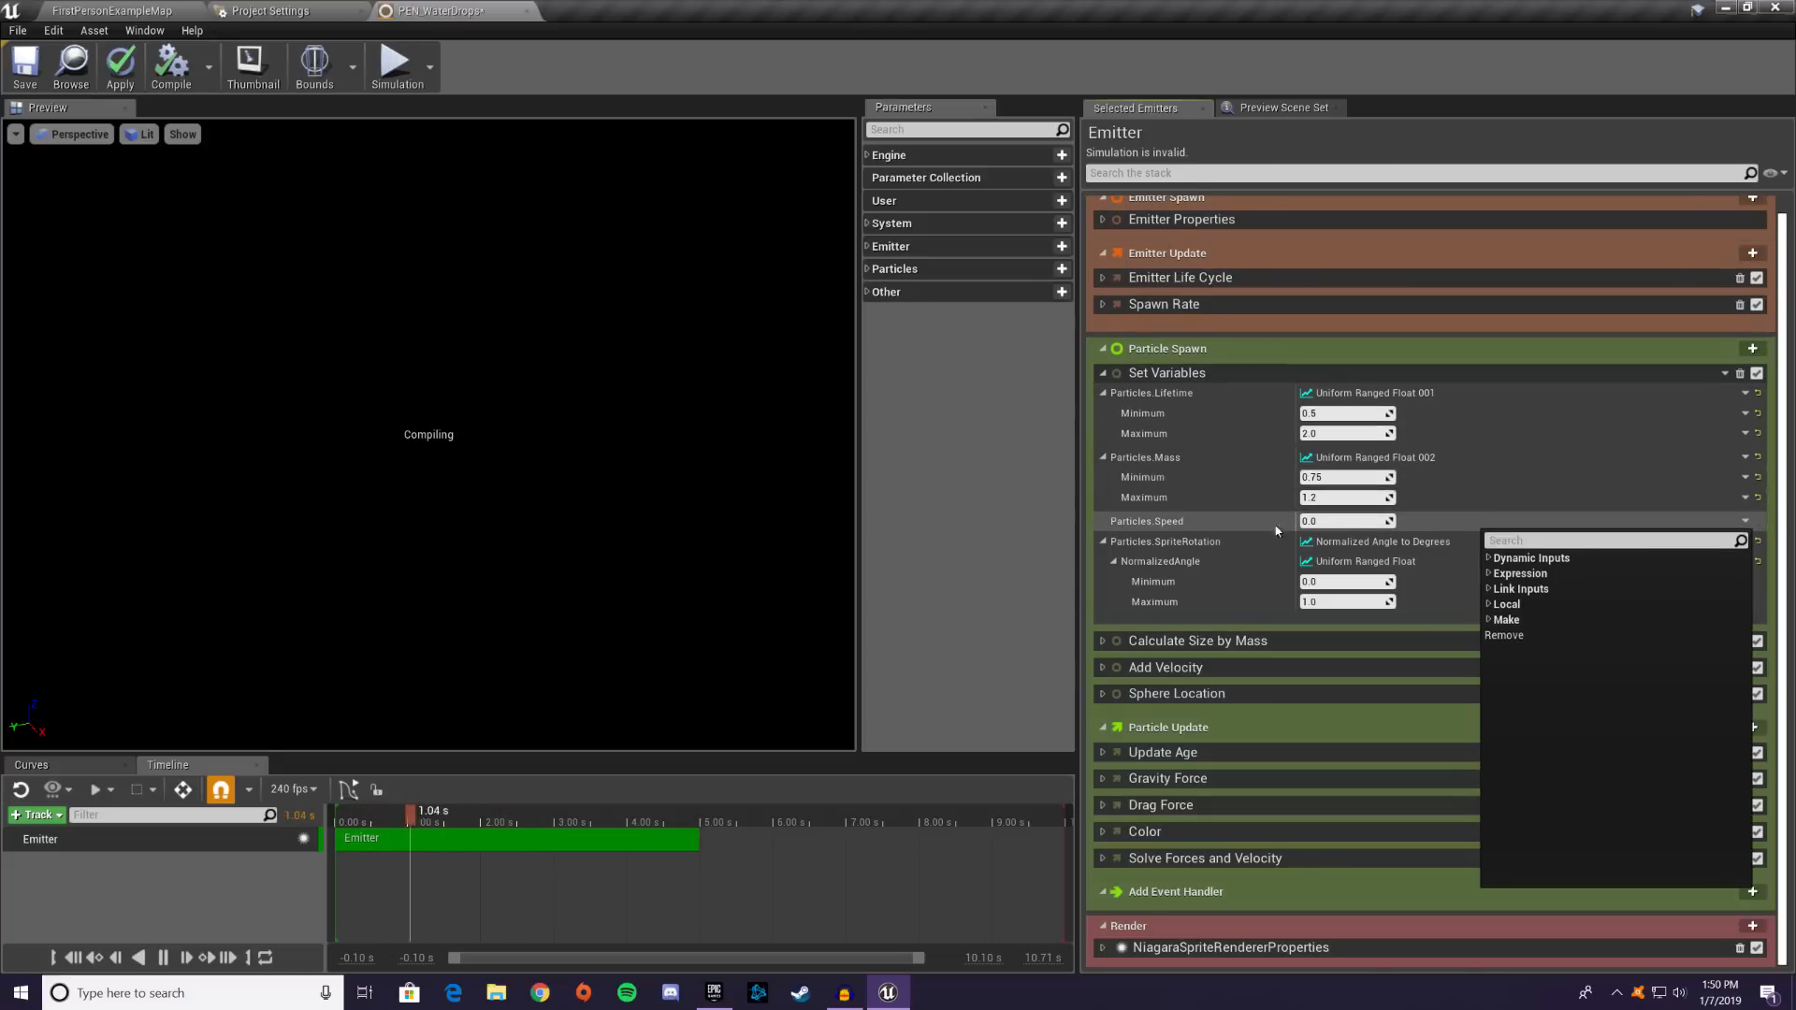
- Try the custom expression Particles.Mass * Particles.Lifetime for Particles.Speed, and reset the variable to its default
click(1746, 521)
click(1506, 573)
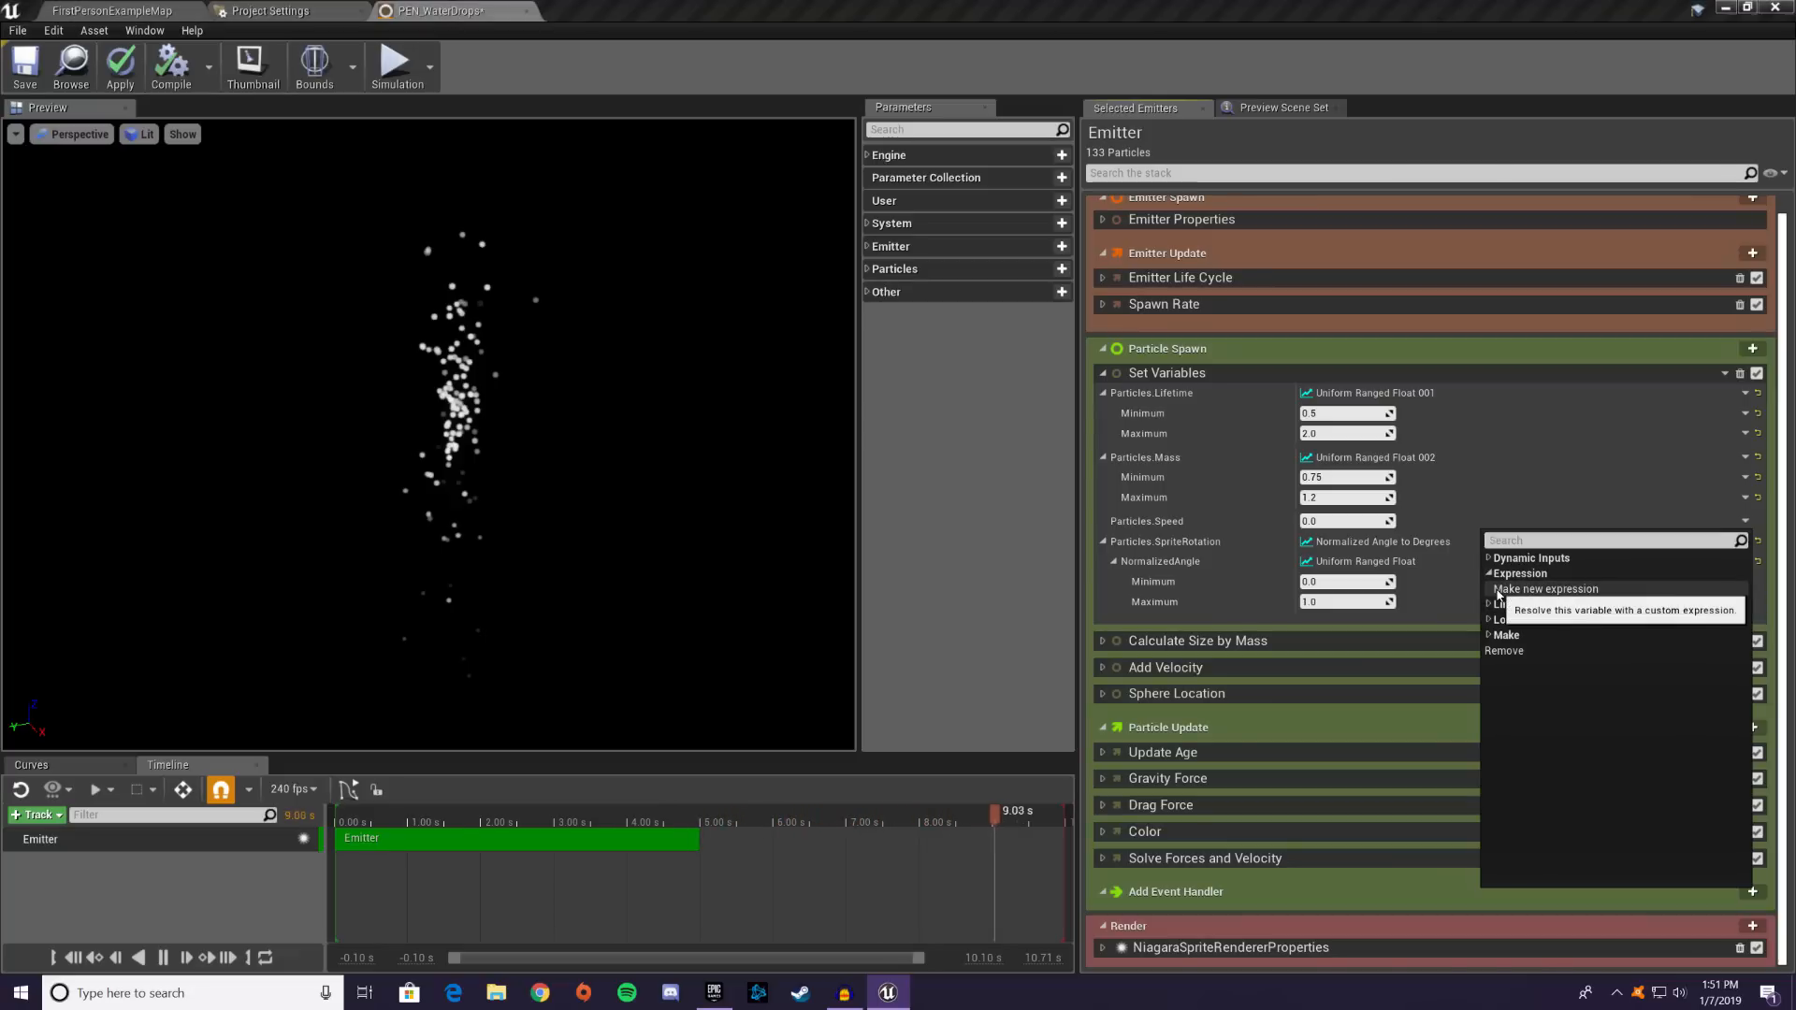
click(1500, 589)
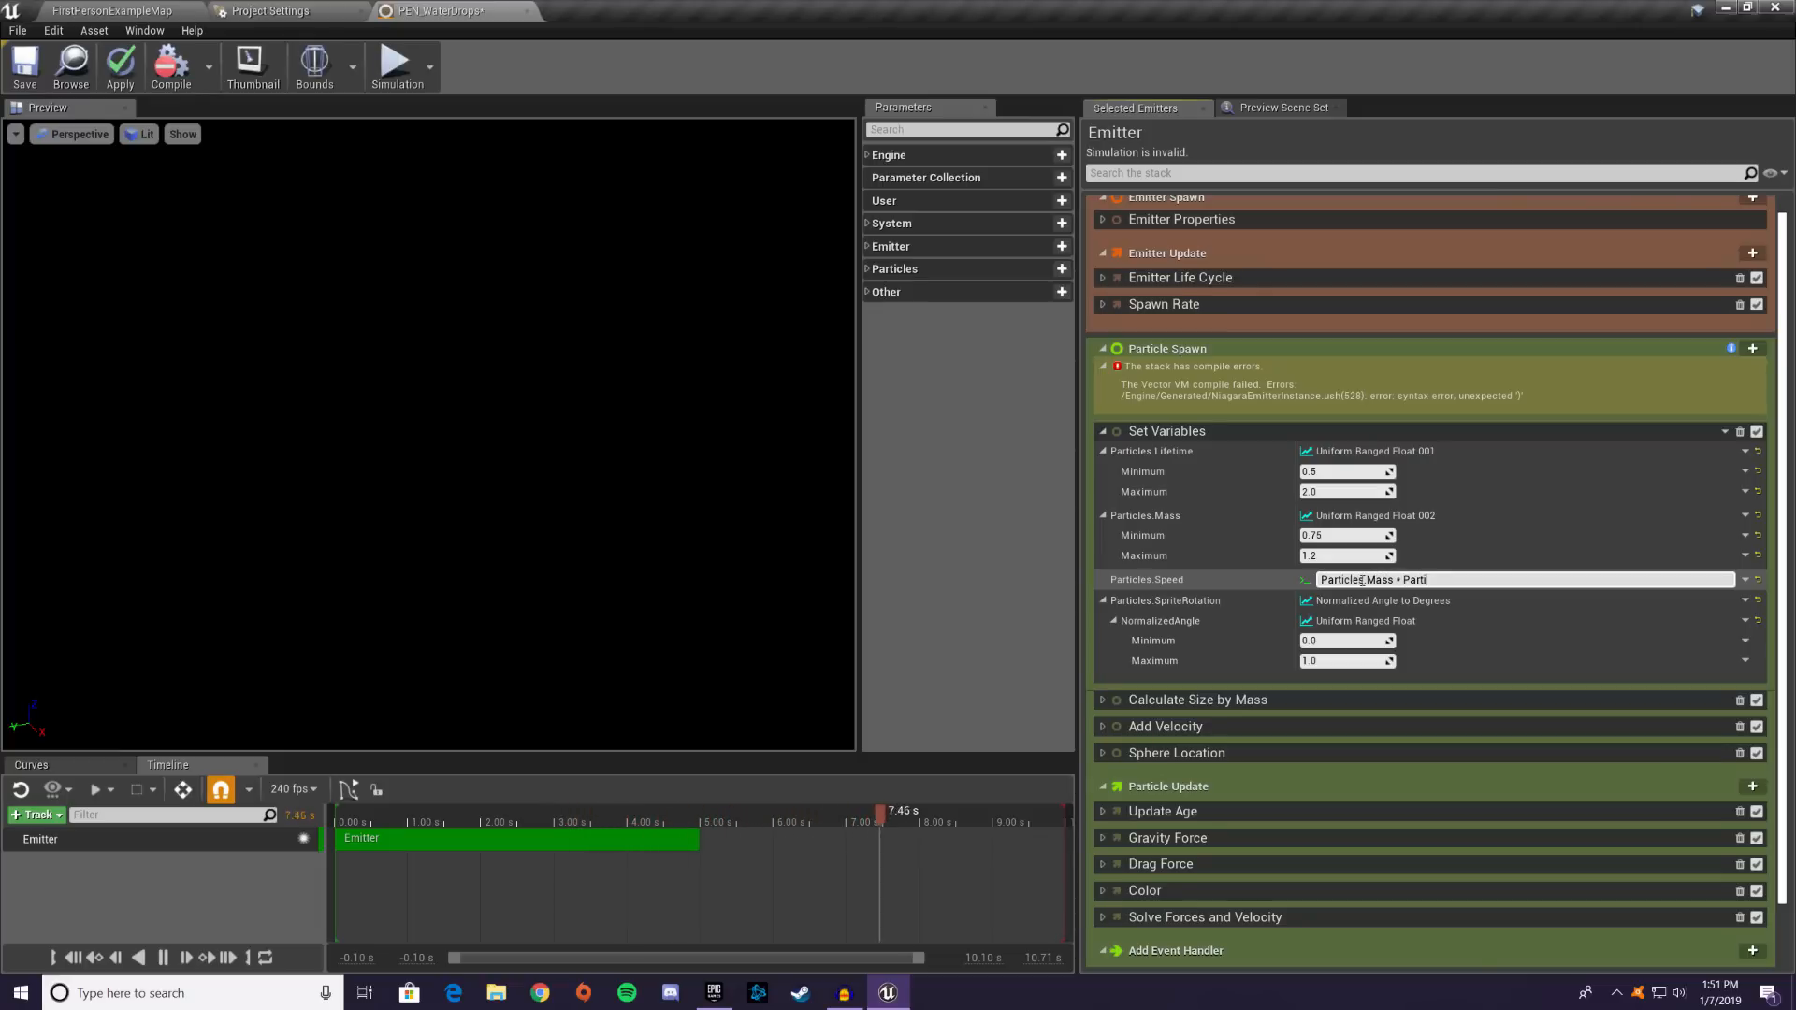
text(time)
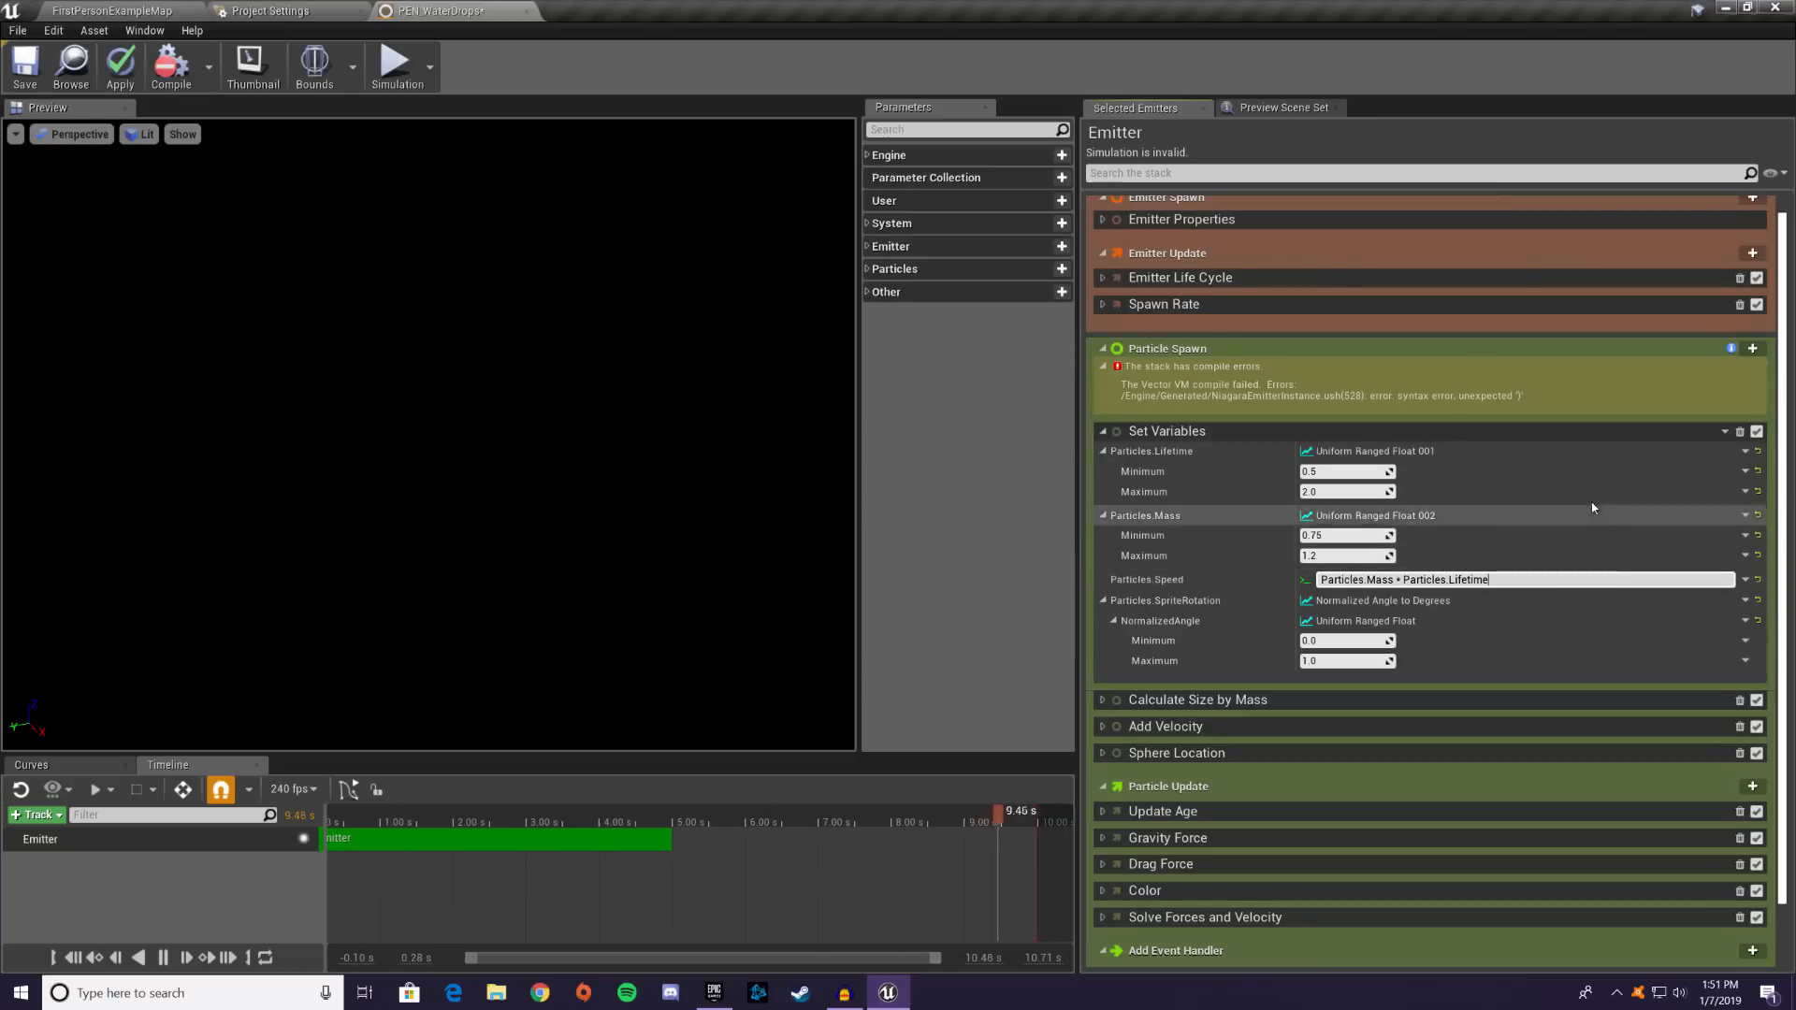
click(1759, 580)
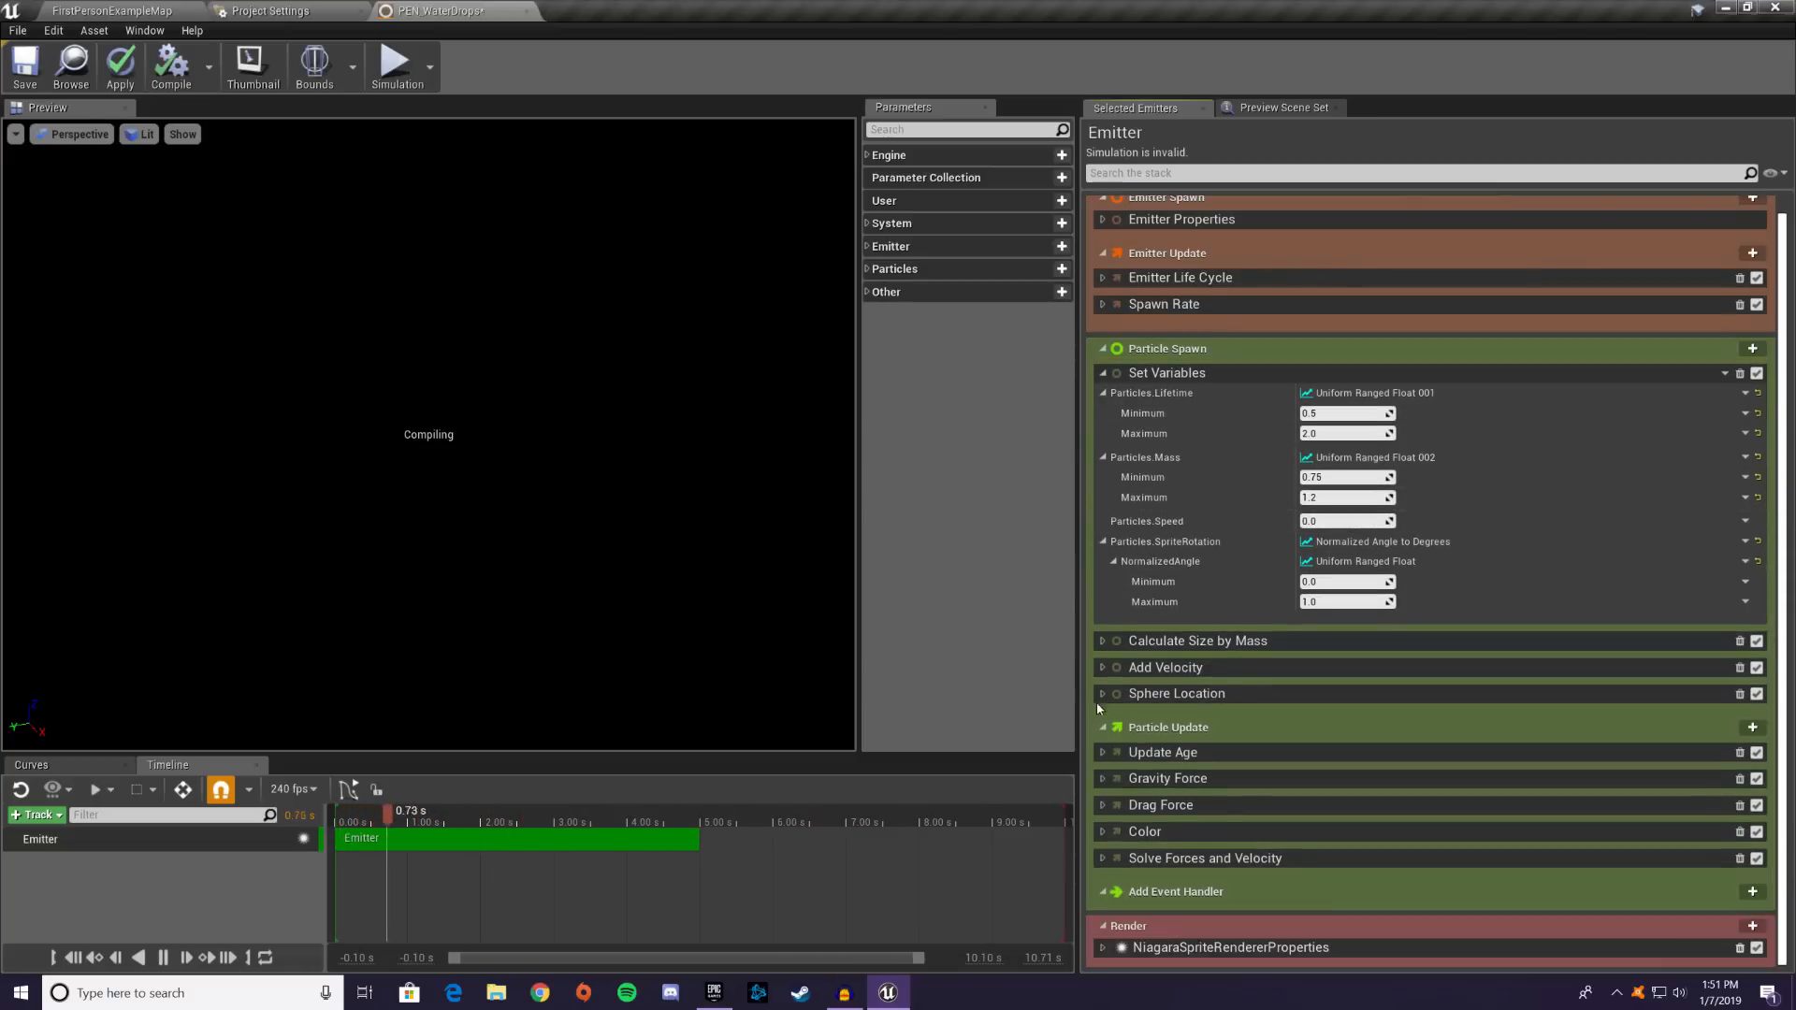
- Check which particle attributes can be linked to the fraction of mass used in Add Velocity, and collapse the module
click(1102, 668)
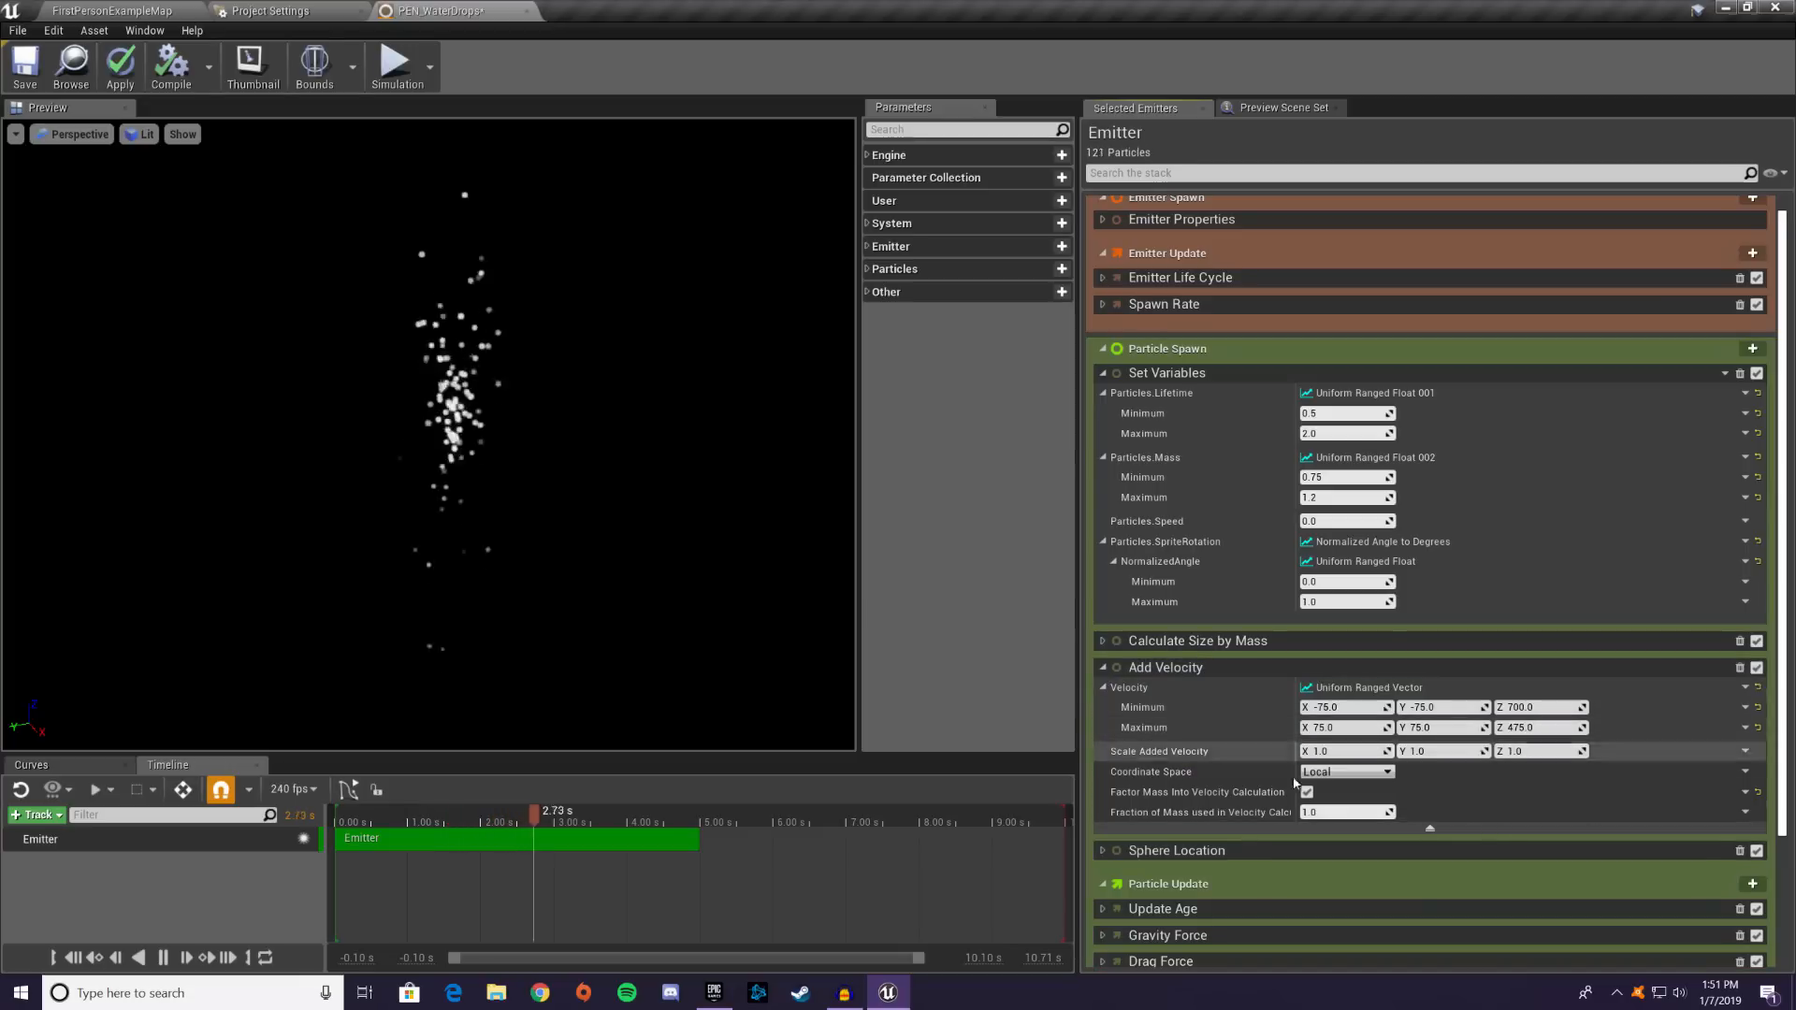
click(1745, 812)
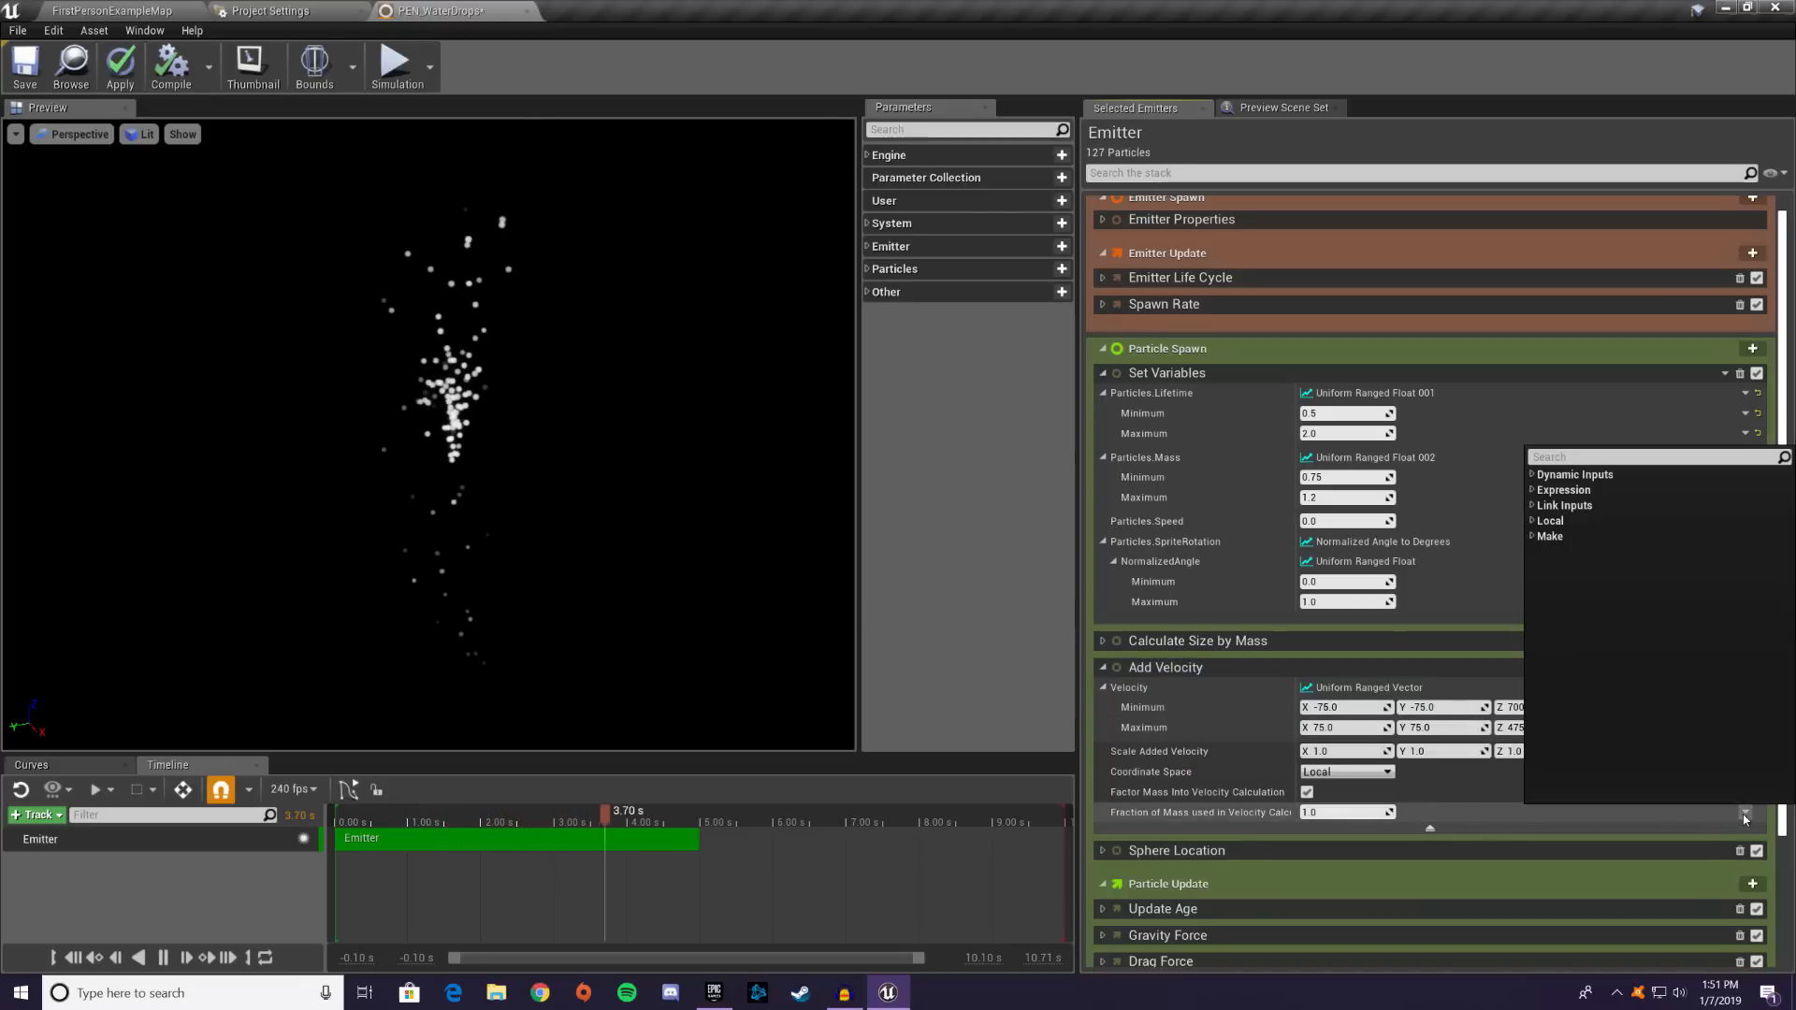
click(1553, 505)
click(1544, 568)
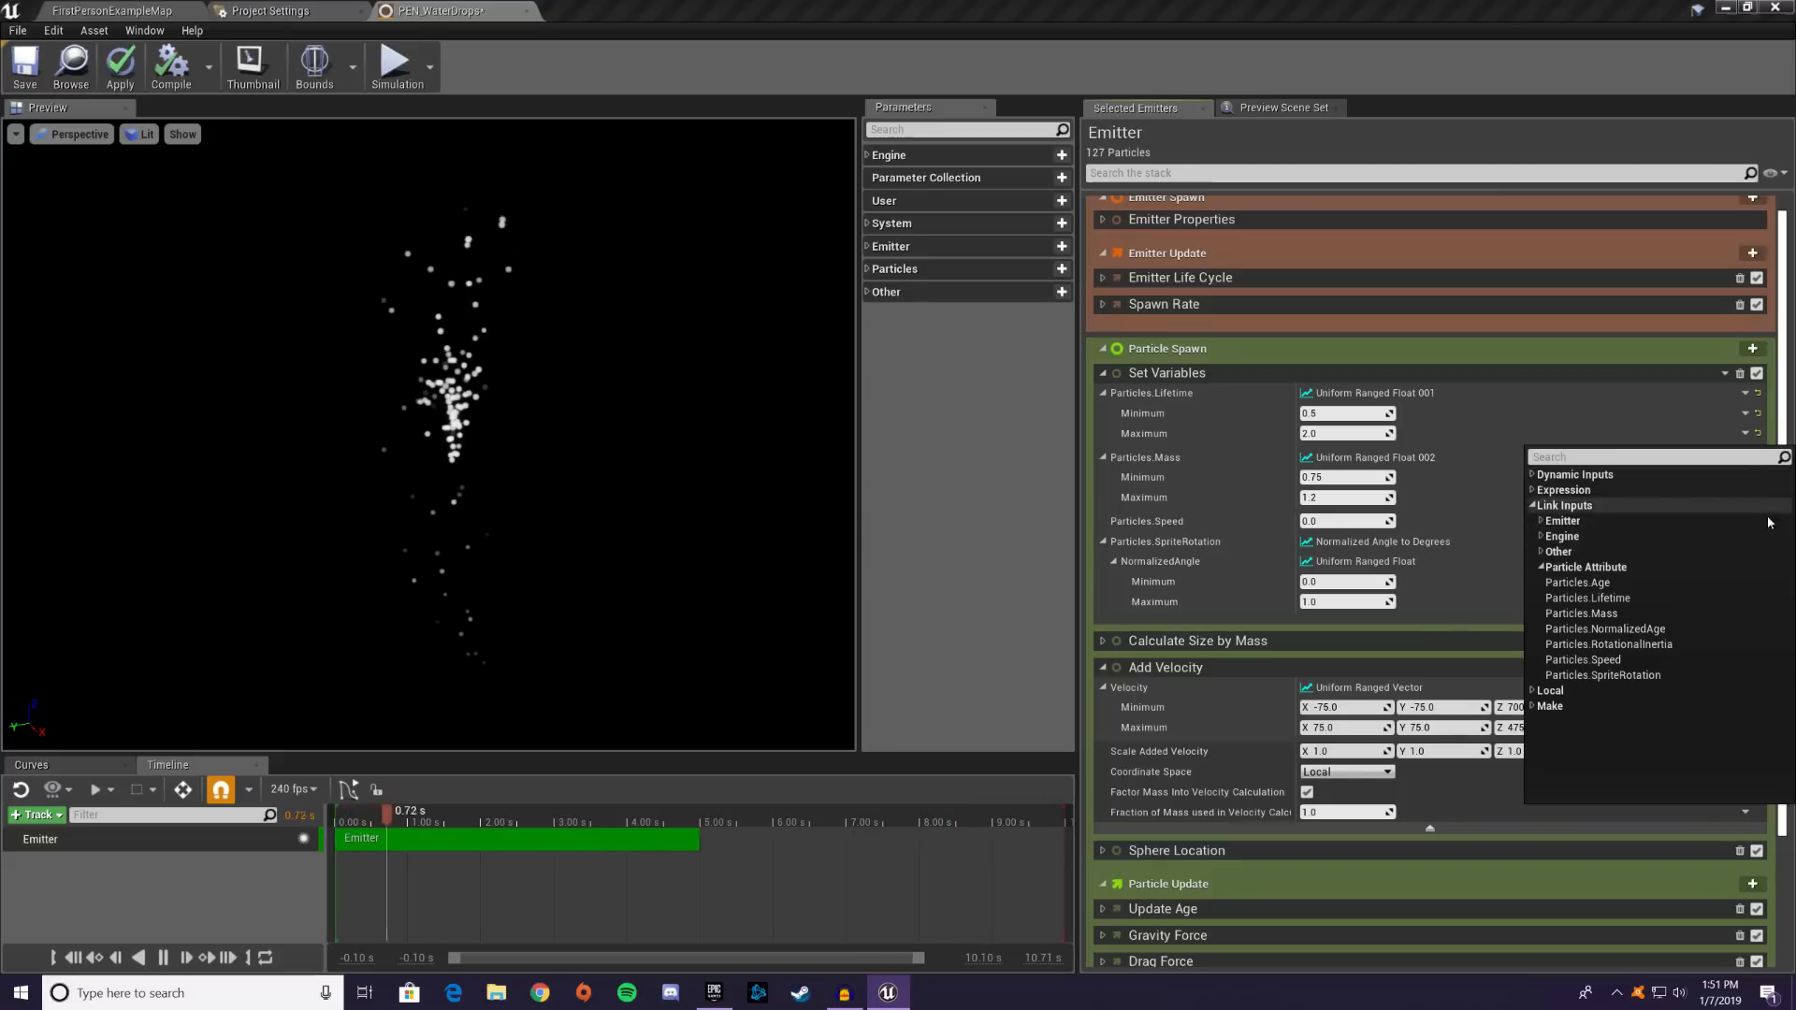
click(1419, 638)
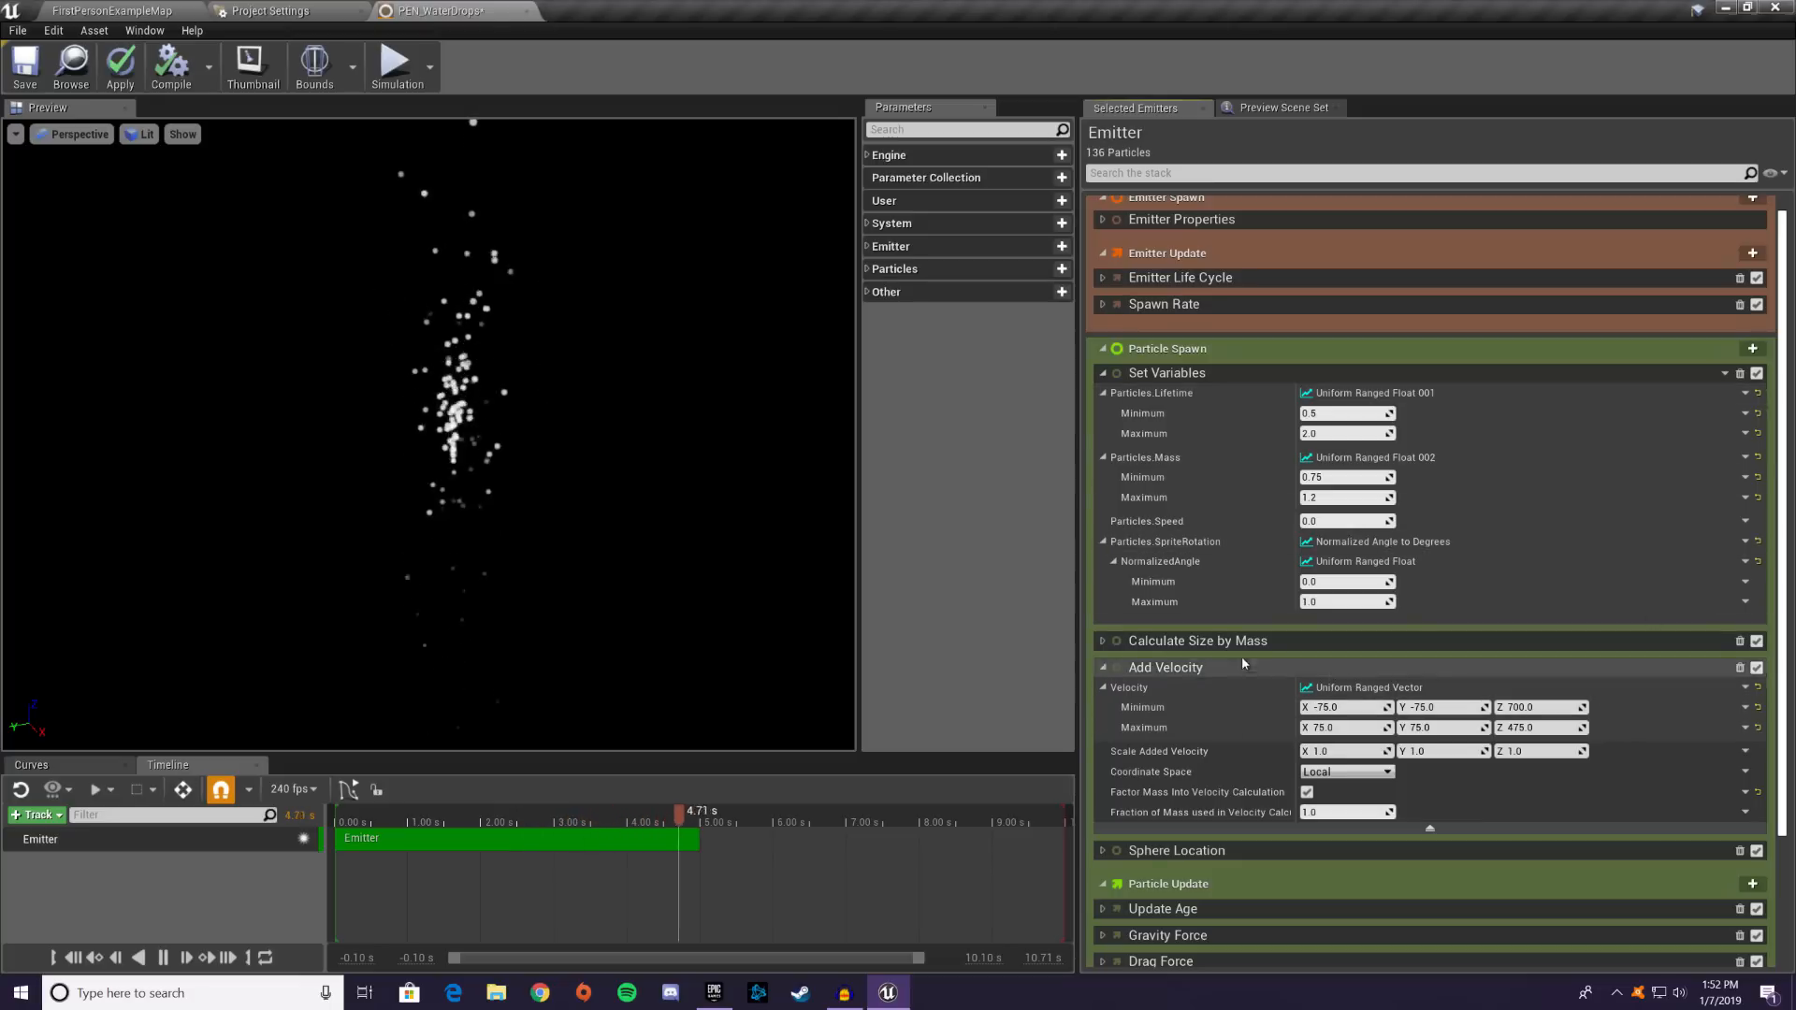
click(1104, 668)
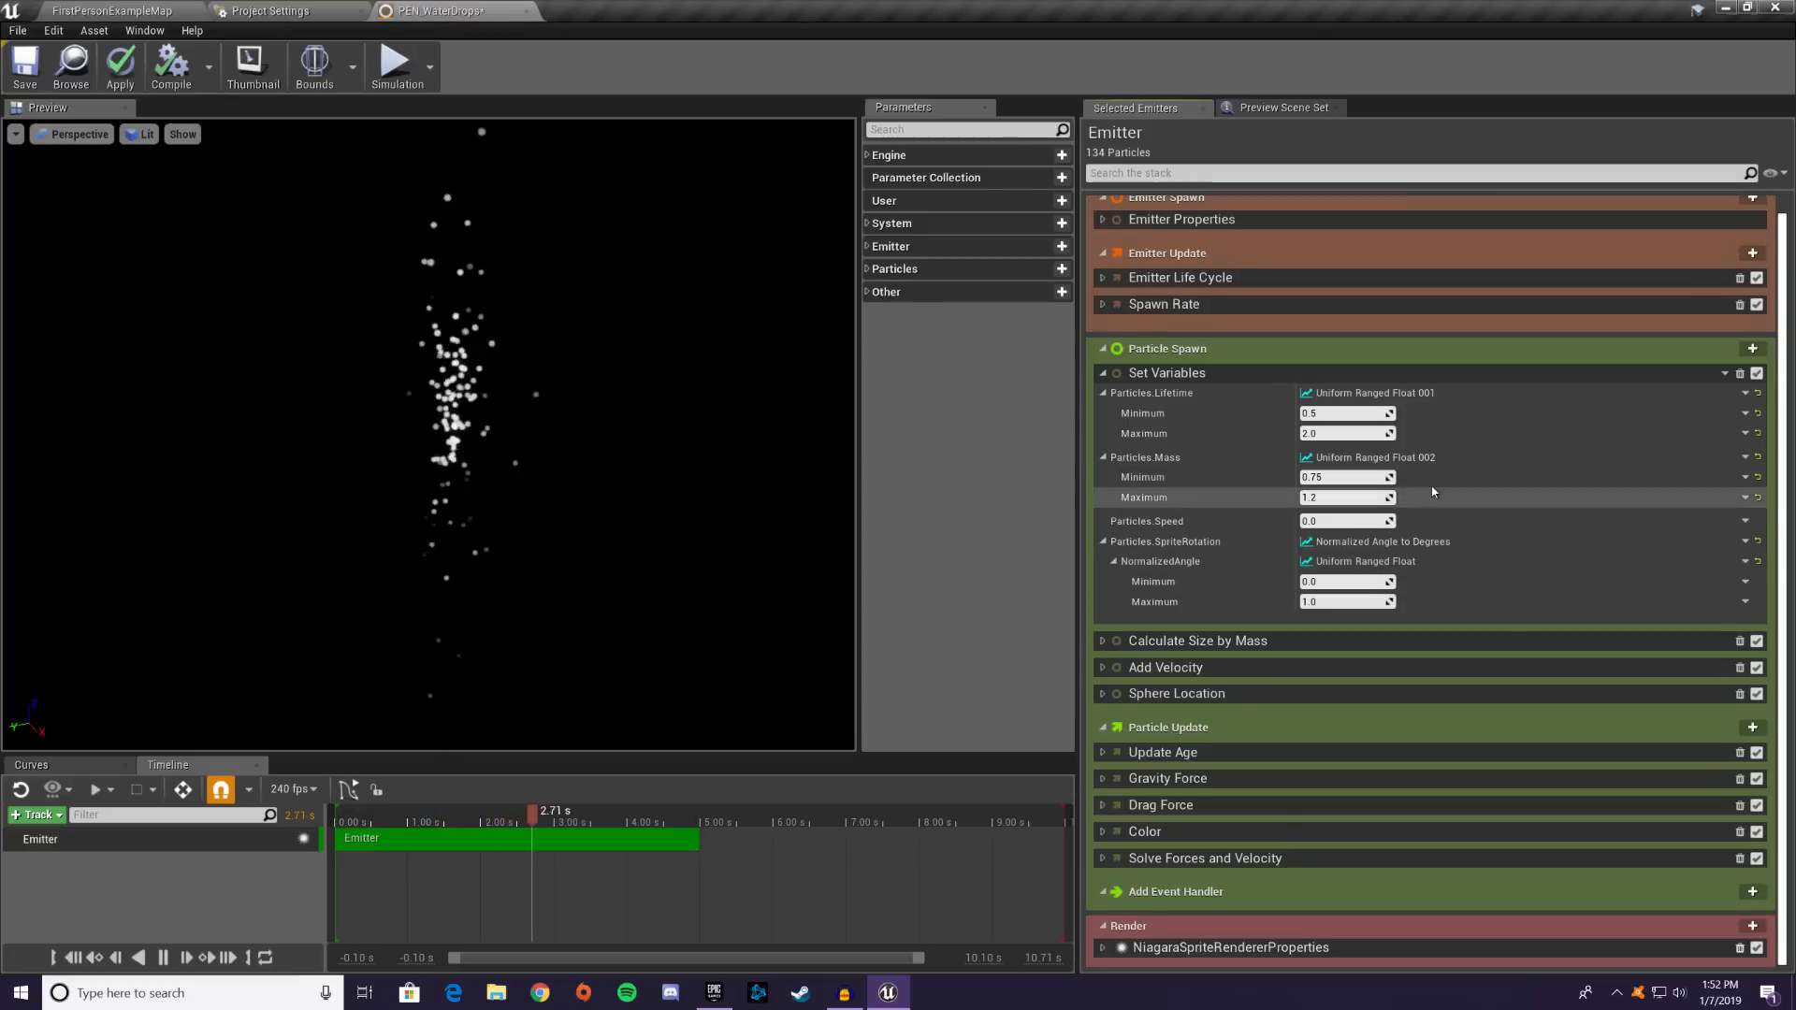
- Collapse Set Variables, review the Calculate Size by Mass settings, and expand the Add Velocity module
click(1104, 374)
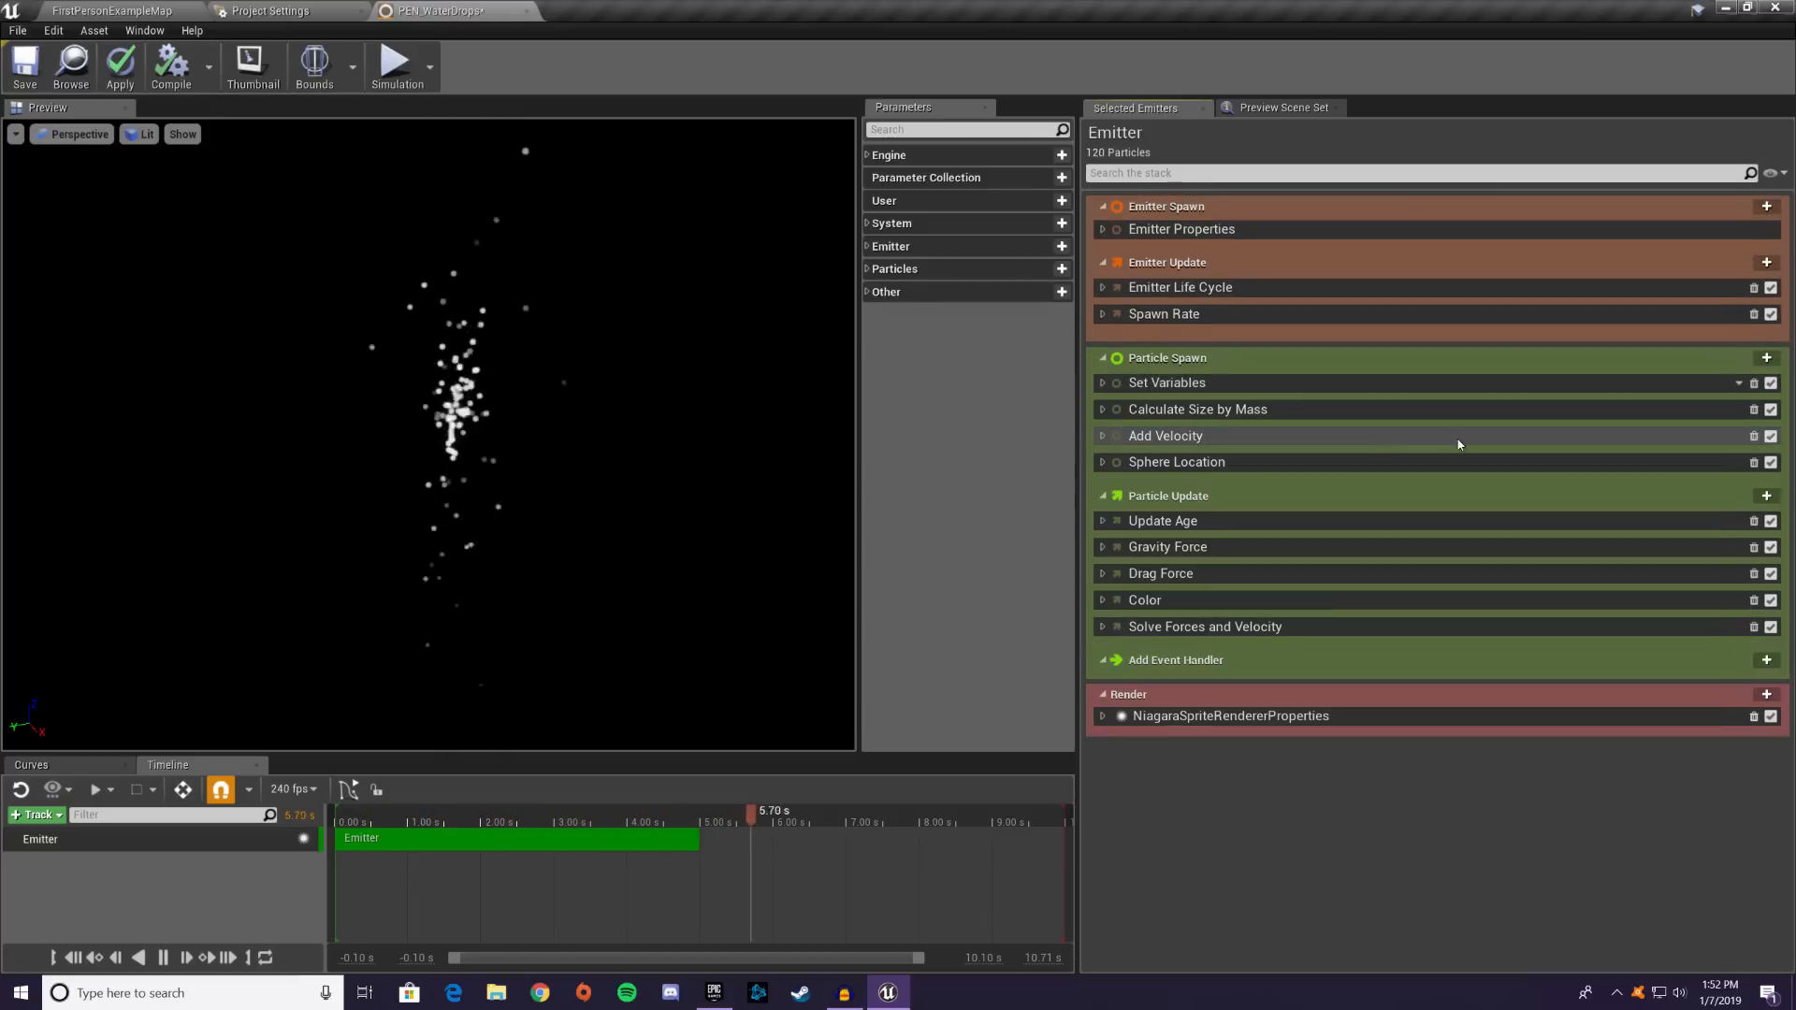
click(1104, 412)
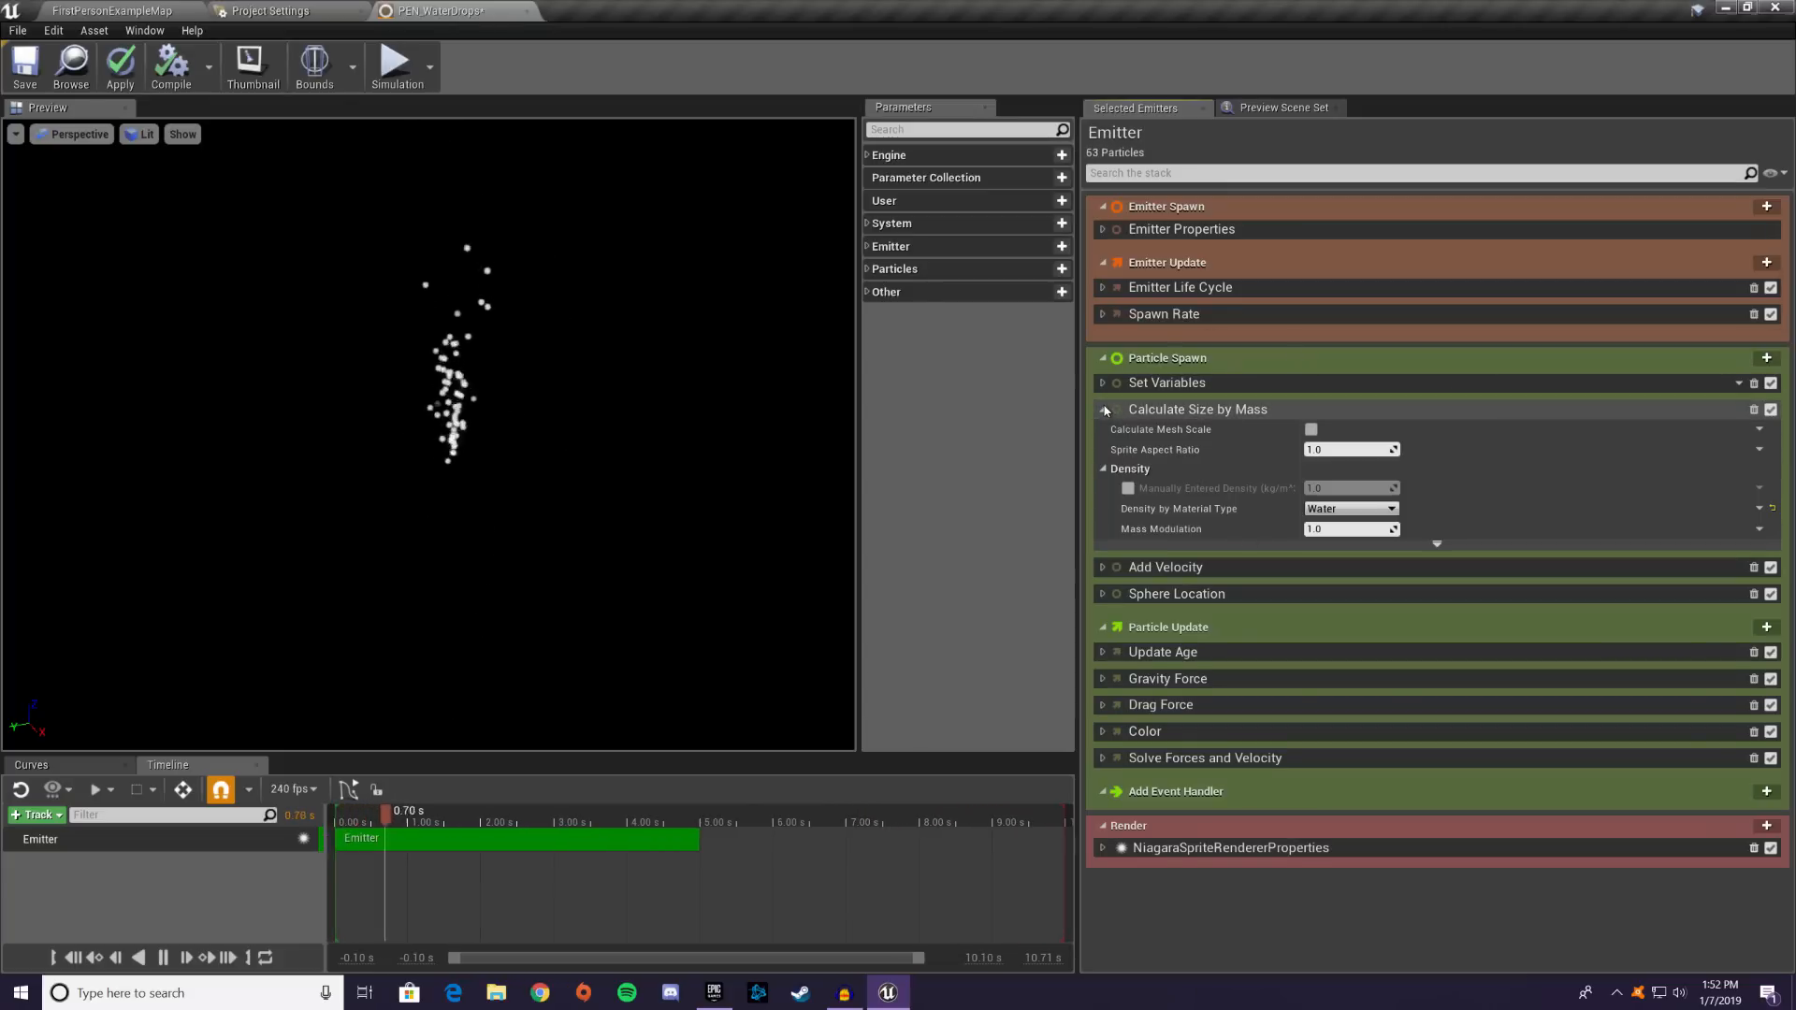
click(1104, 410)
click(1104, 437)
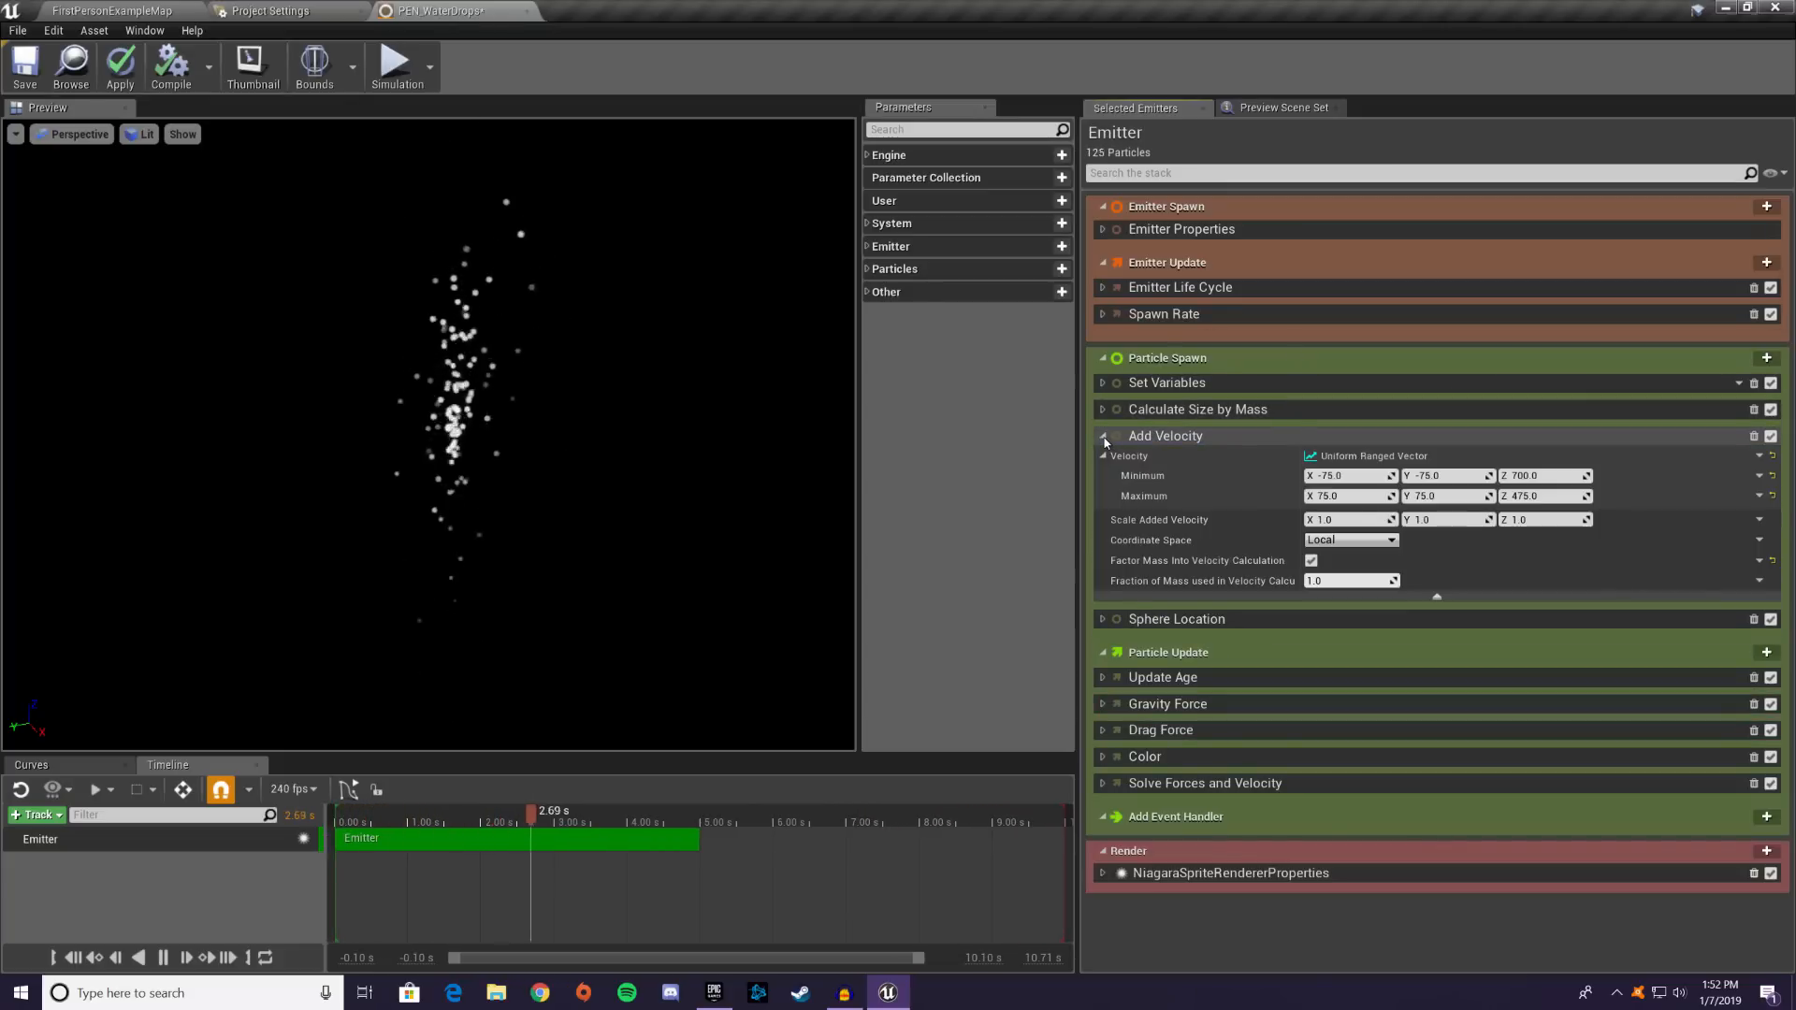
- Review the Sphere Location module's radius setting, and reopen the Add Velocity settings above it
click(1104, 436)
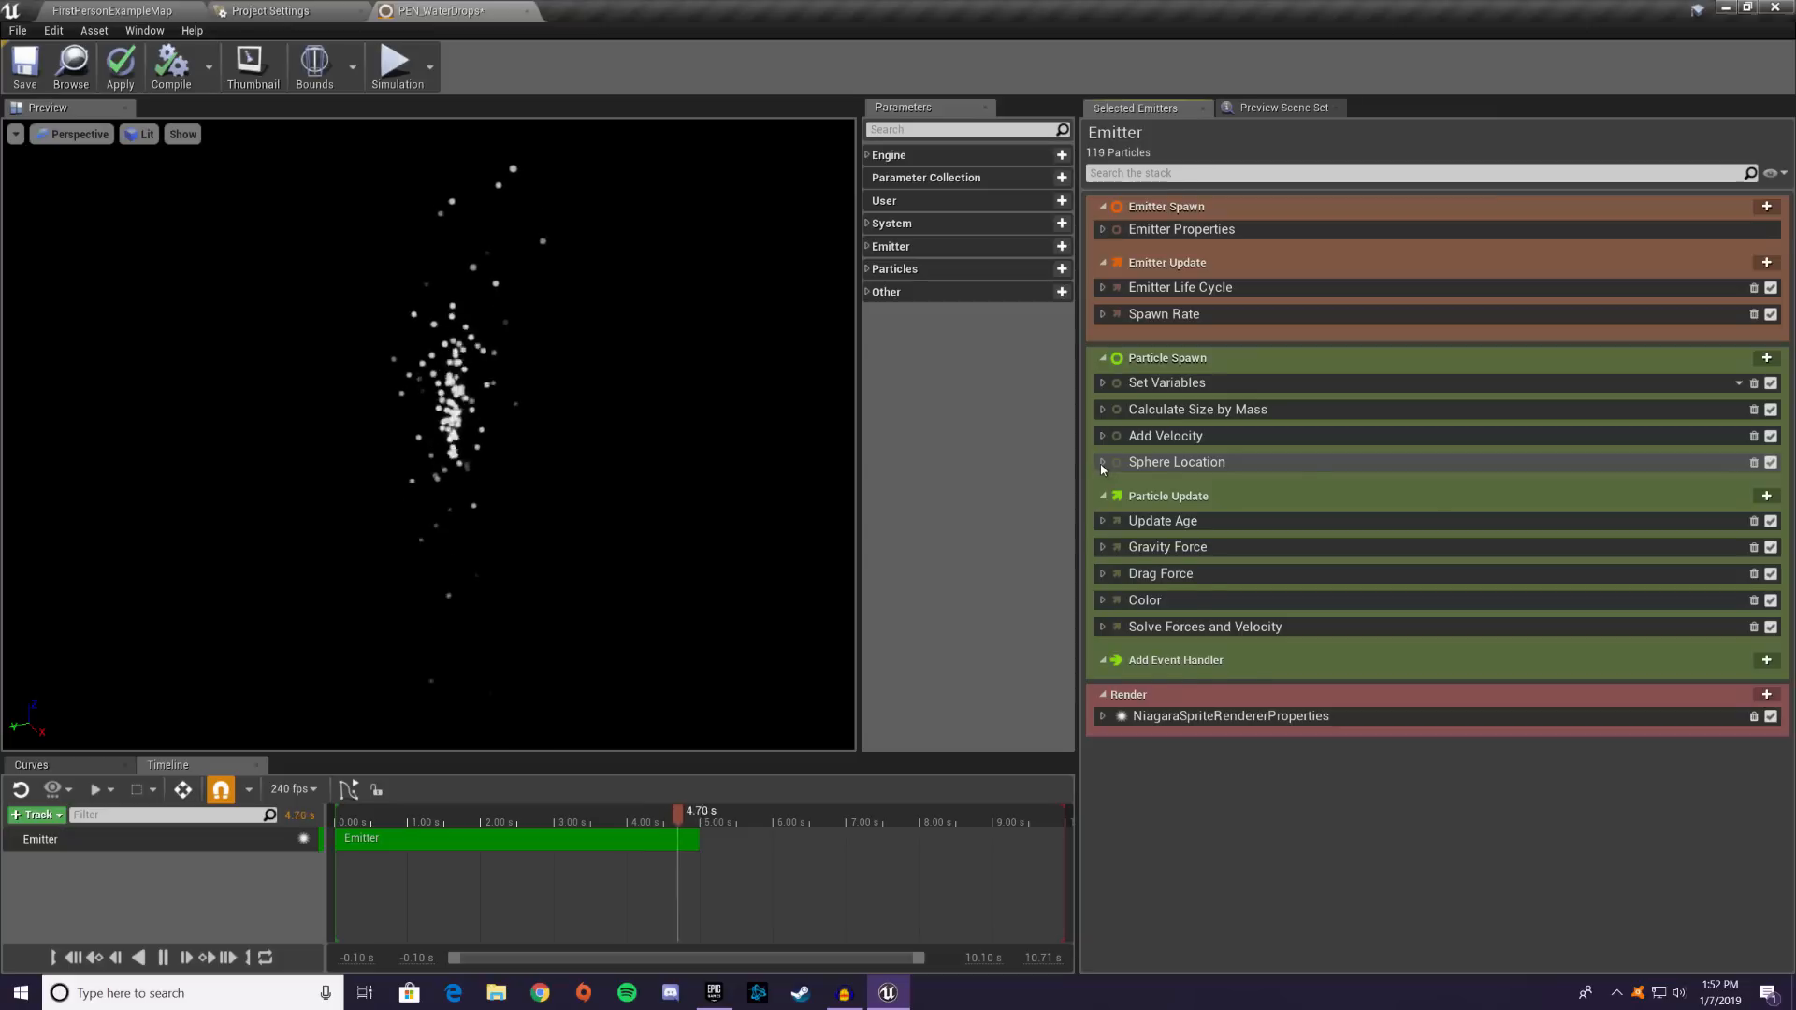
click(1103, 463)
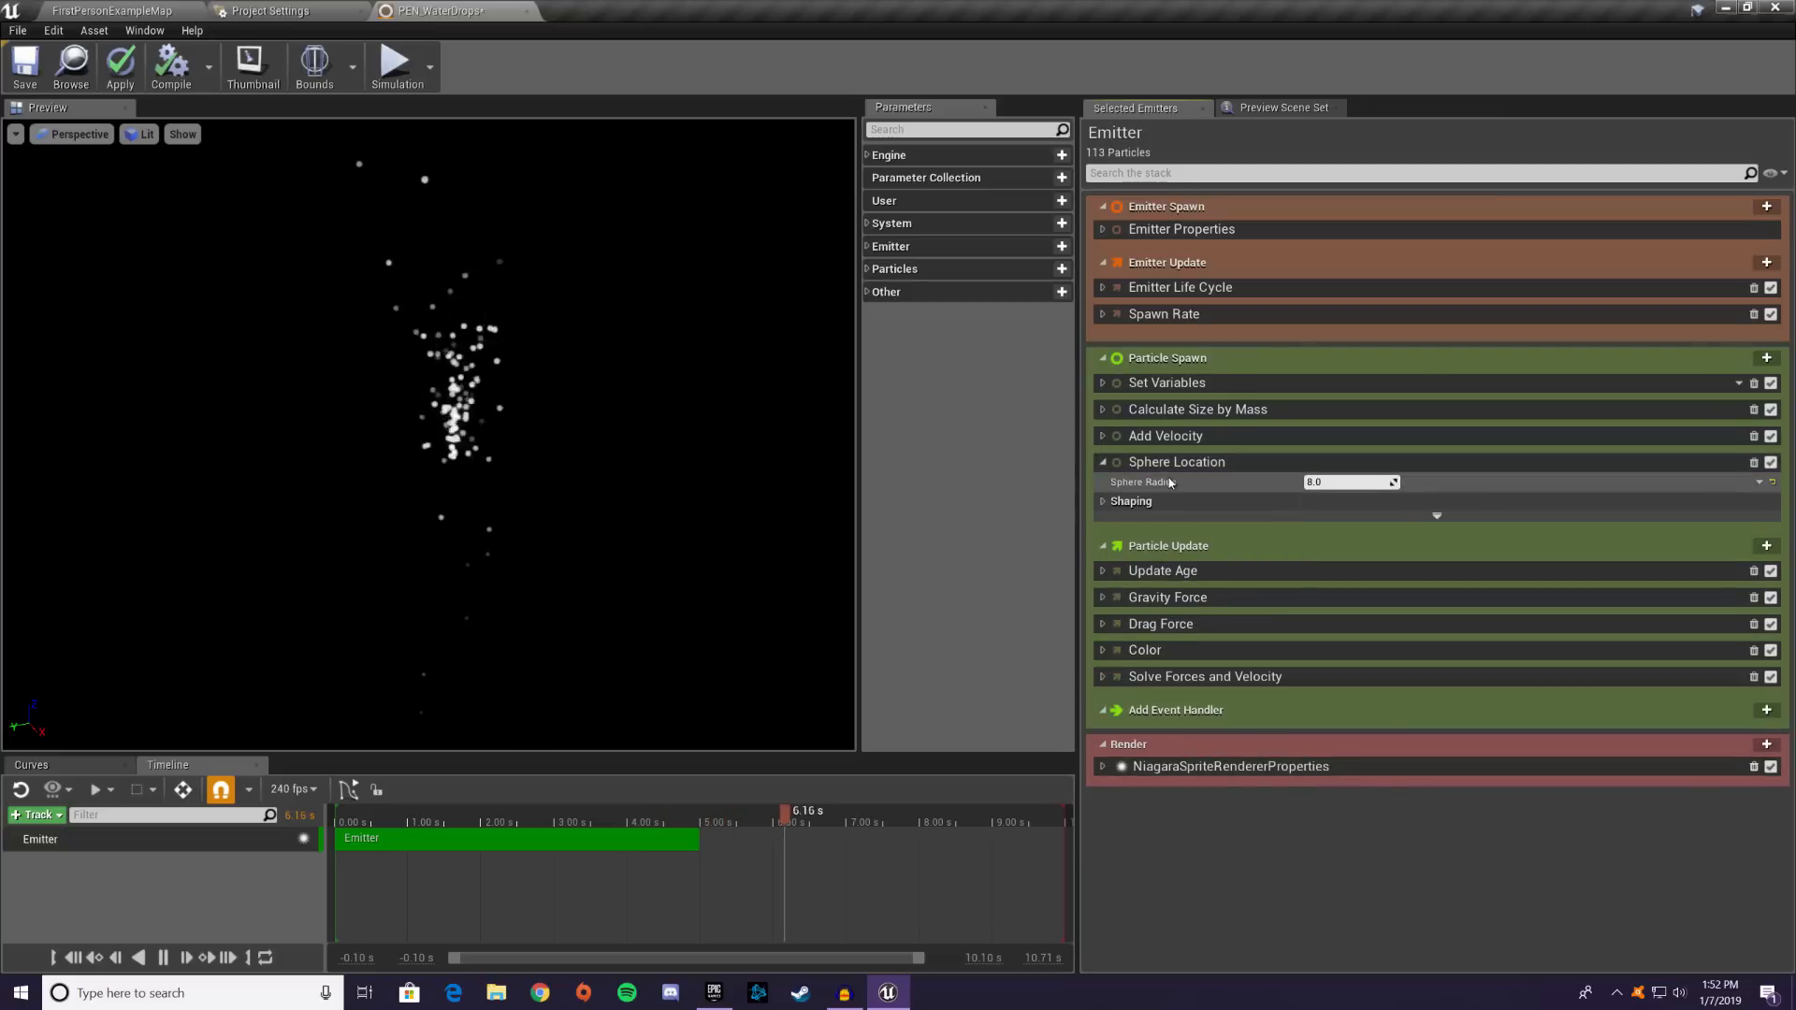
click(1103, 437)
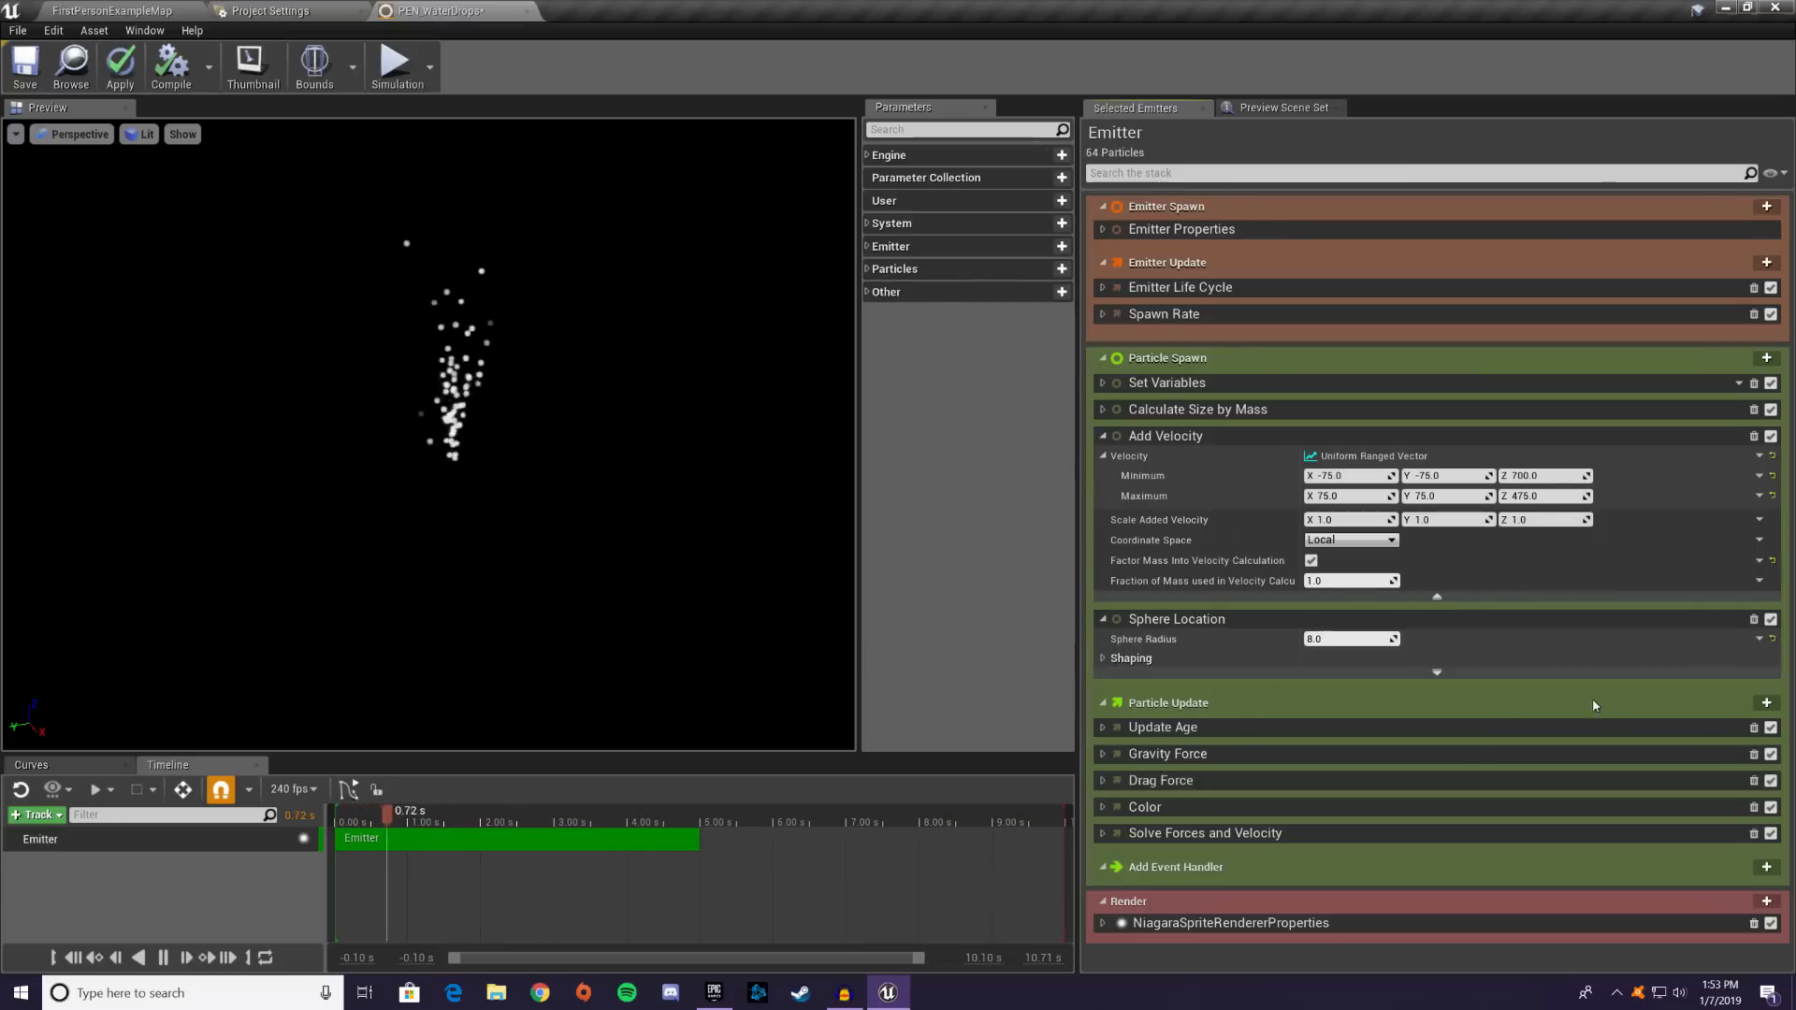
- Examine the Velocity and Location modules available for Particle Spawn, and close the module list without adding any
click(1767, 358)
scroll(1633, 534, down, 3)
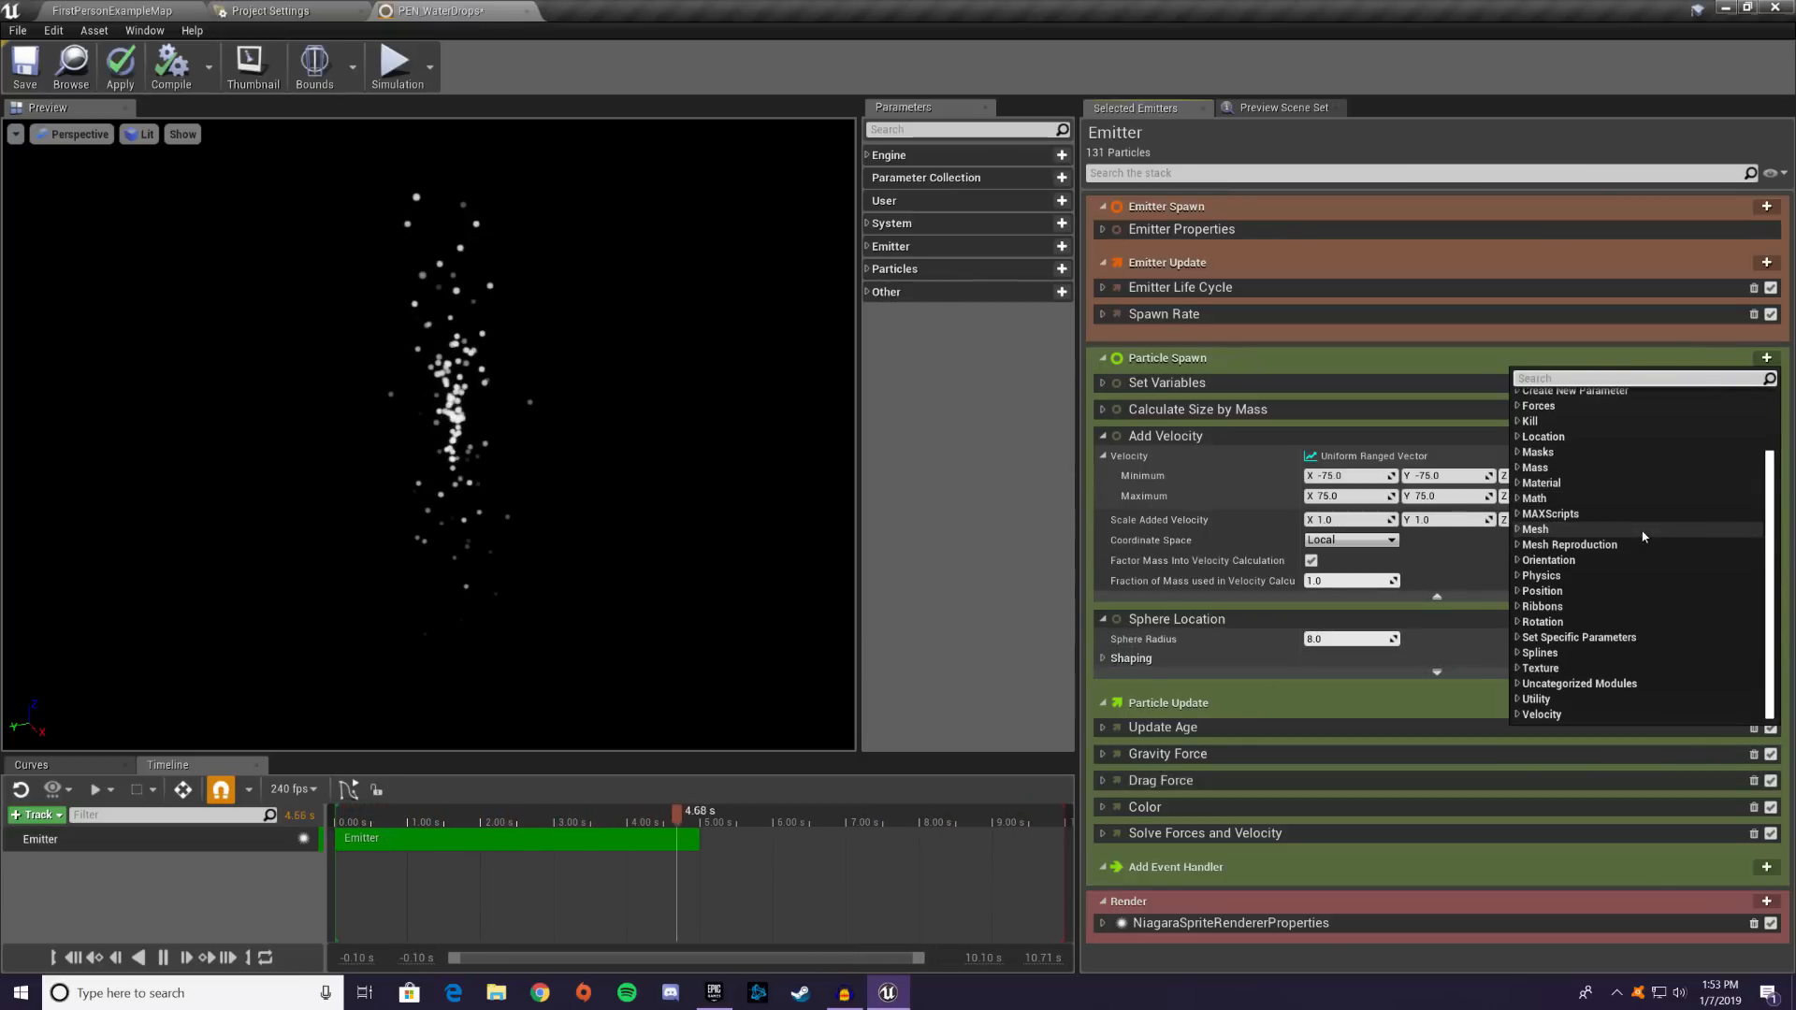
click(1534, 715)
scroll(1553, 692, down, 3)
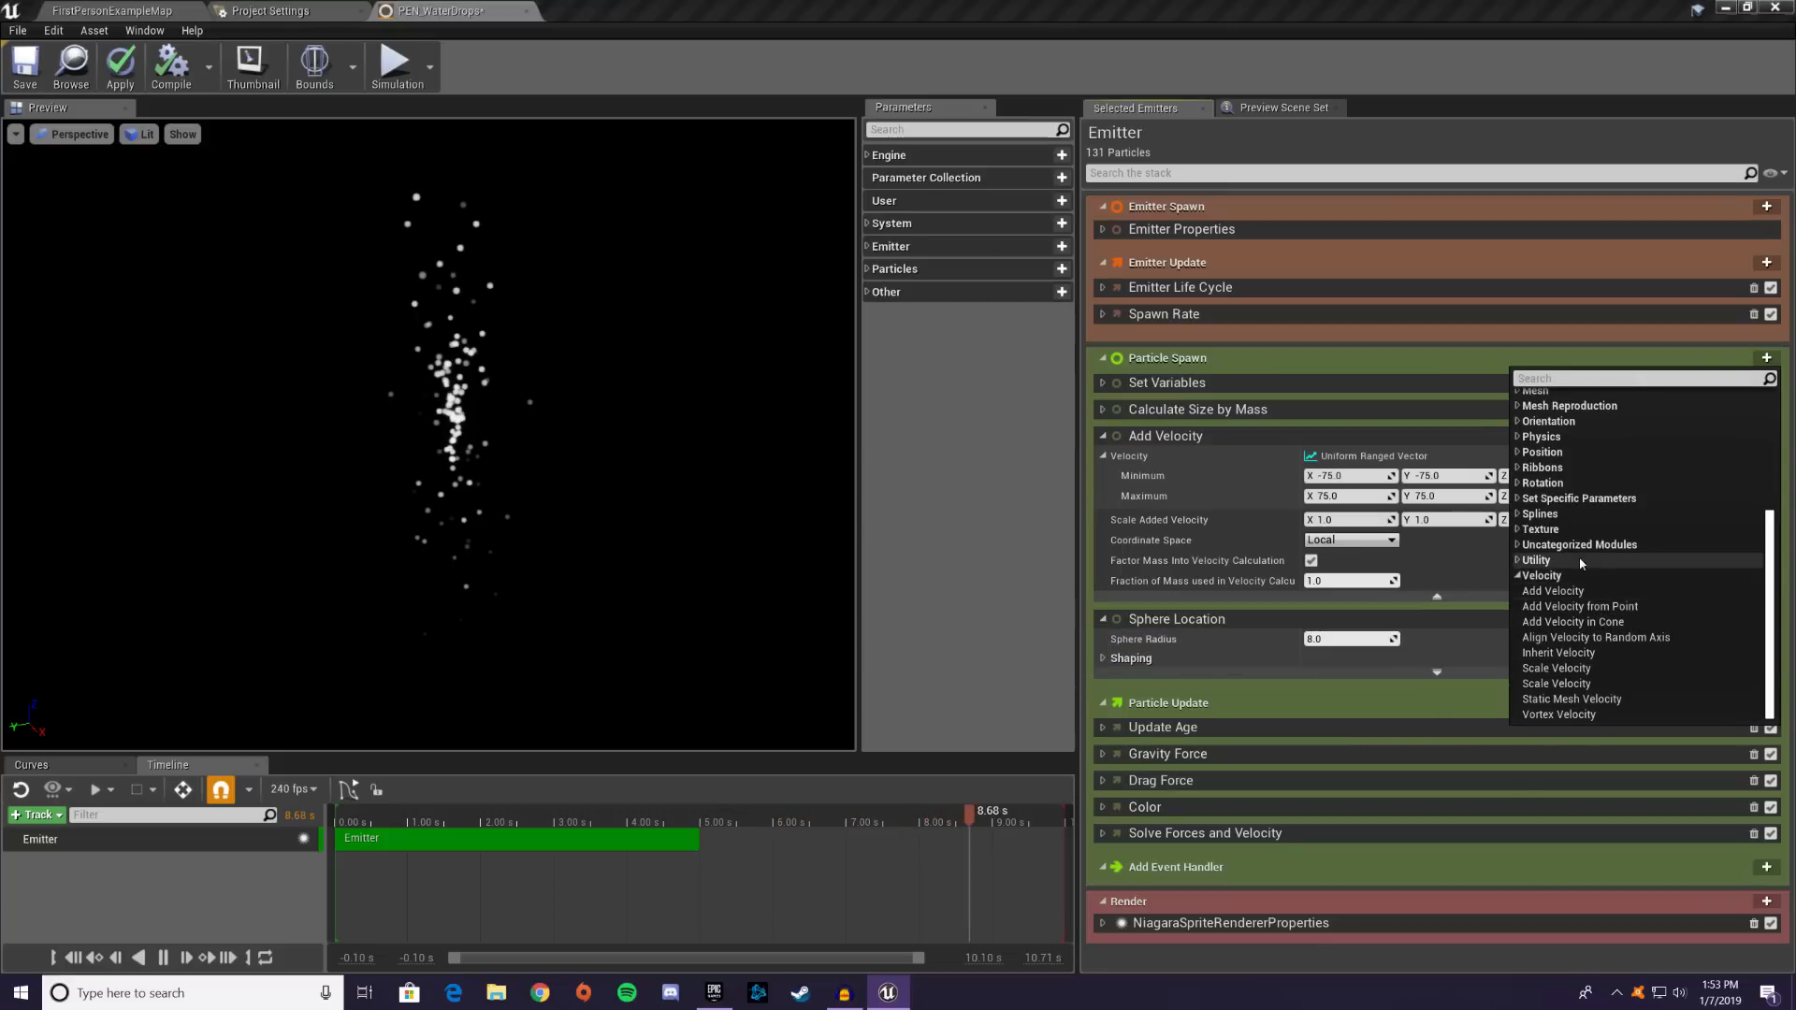
click(1519, 576)
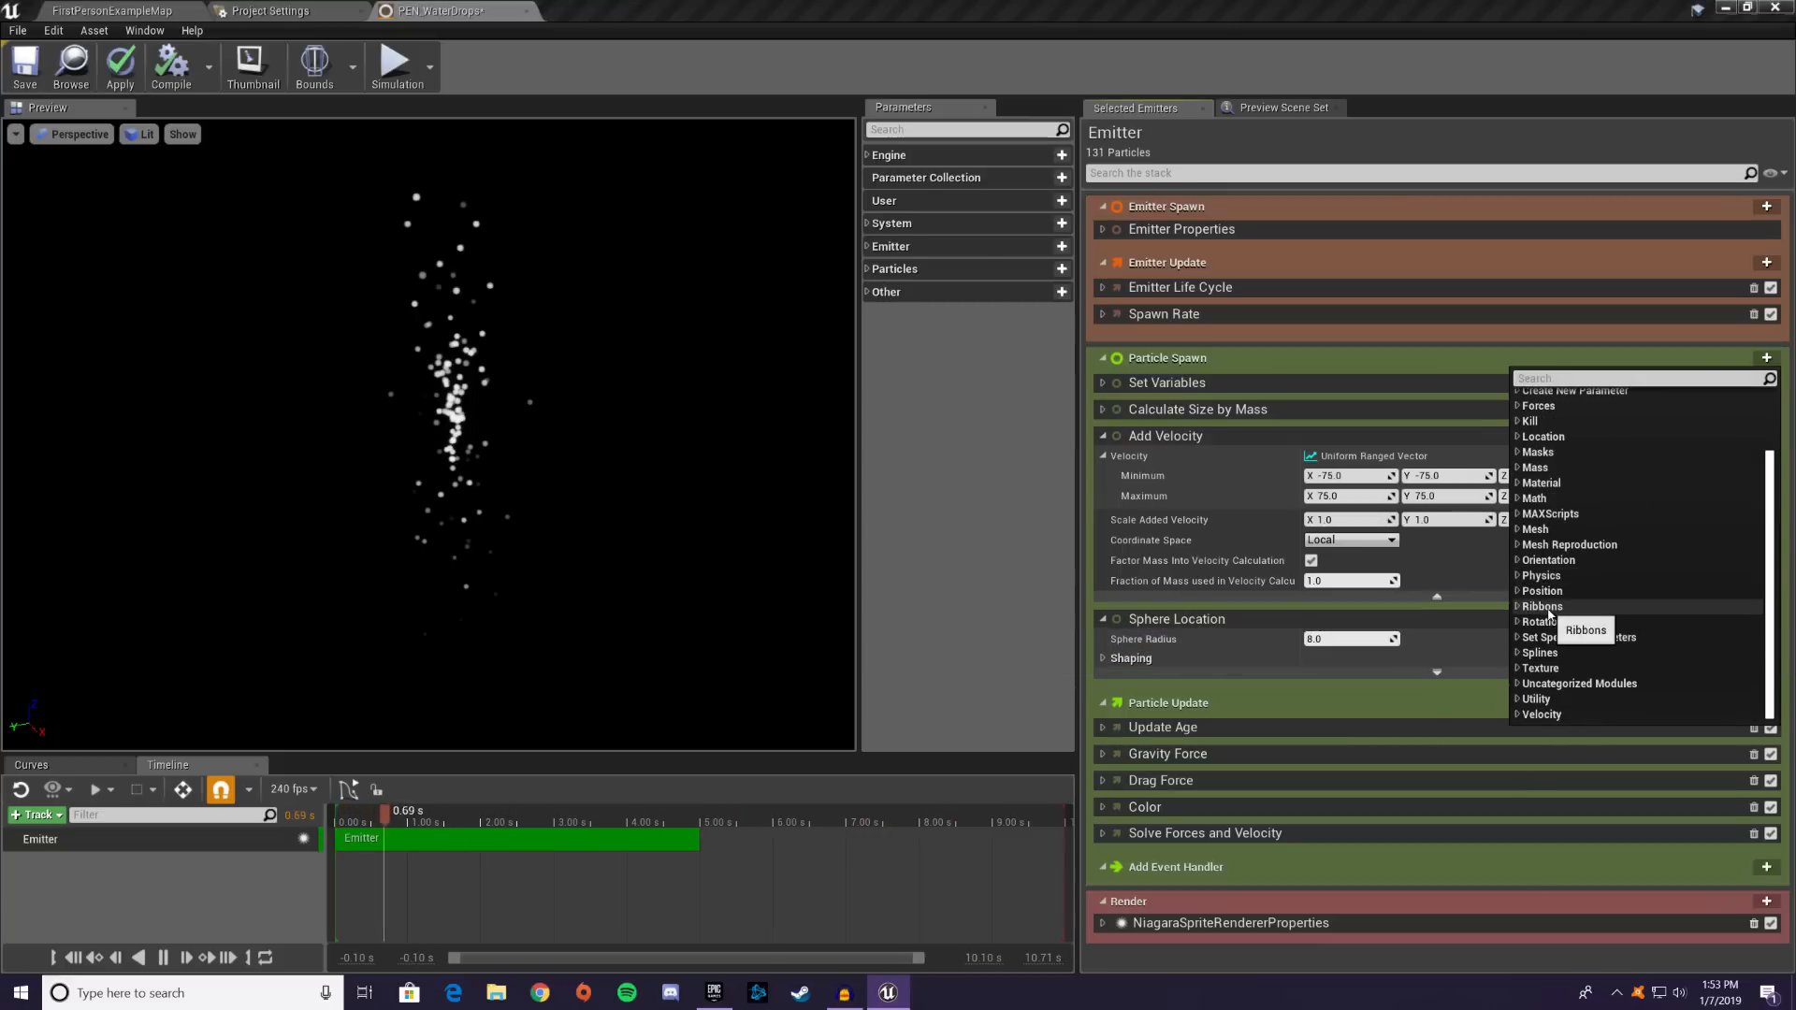
click(1542, 437)
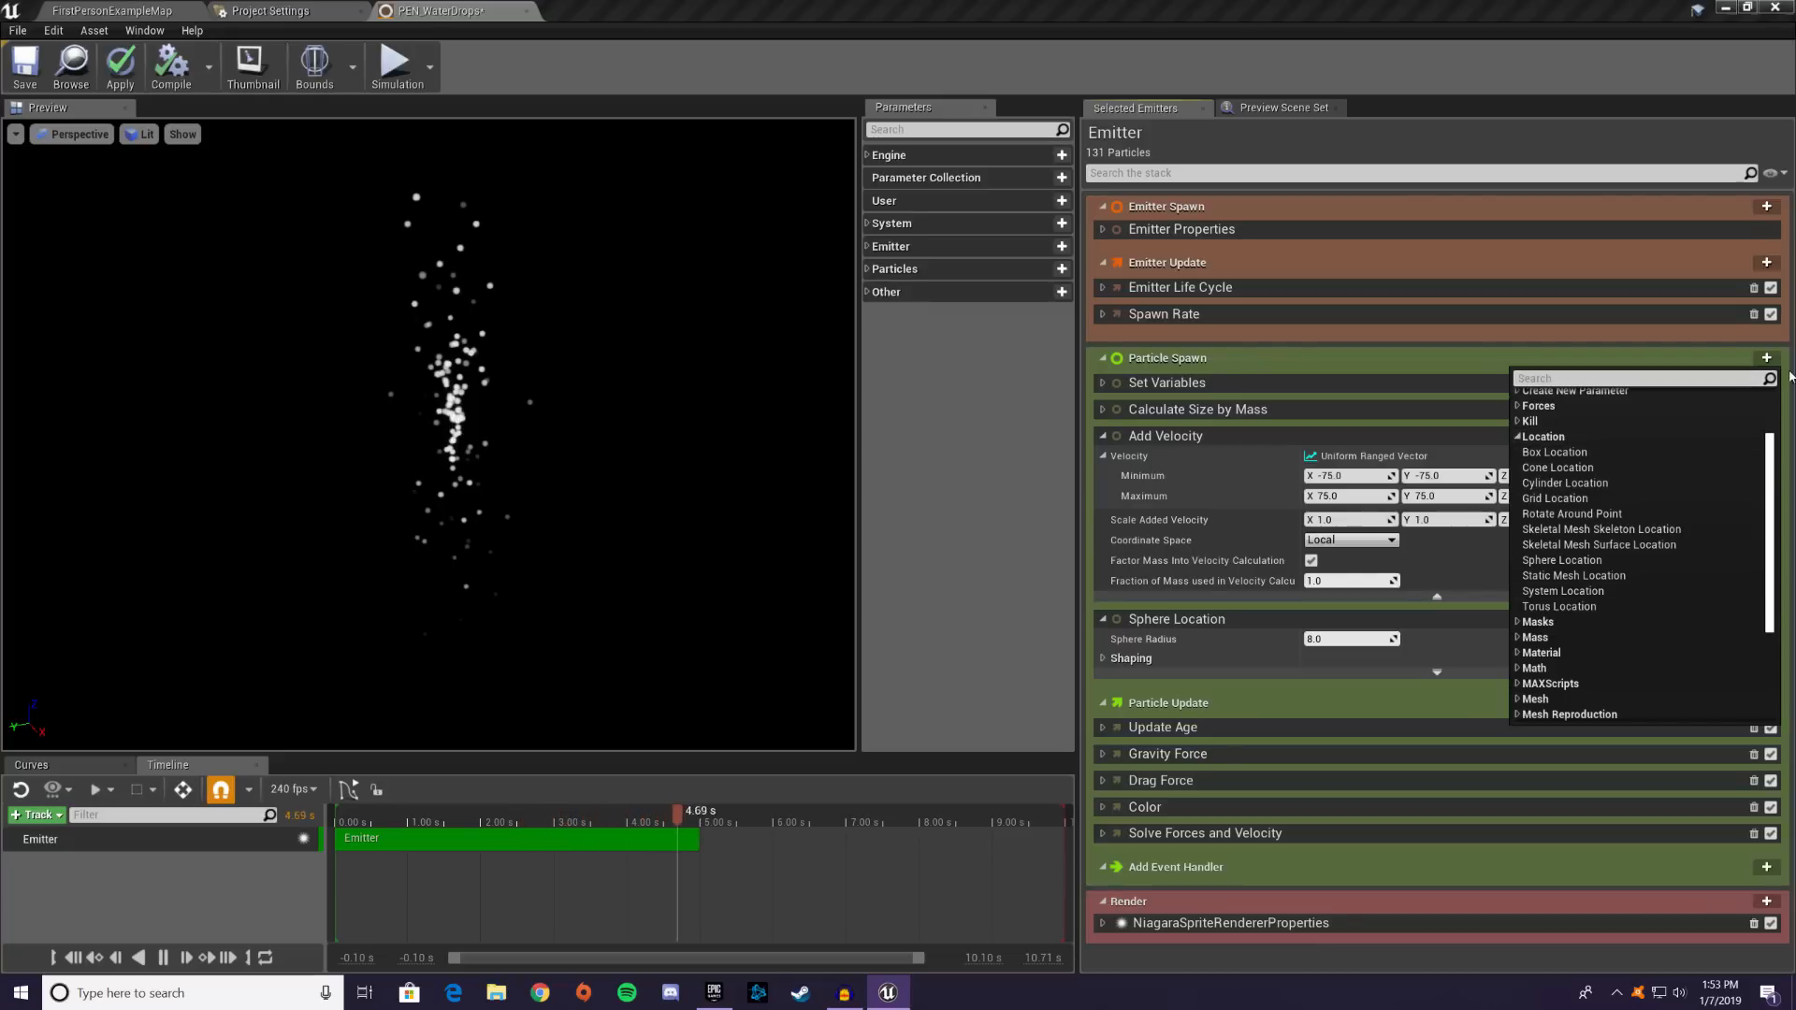
click(1668, 361)
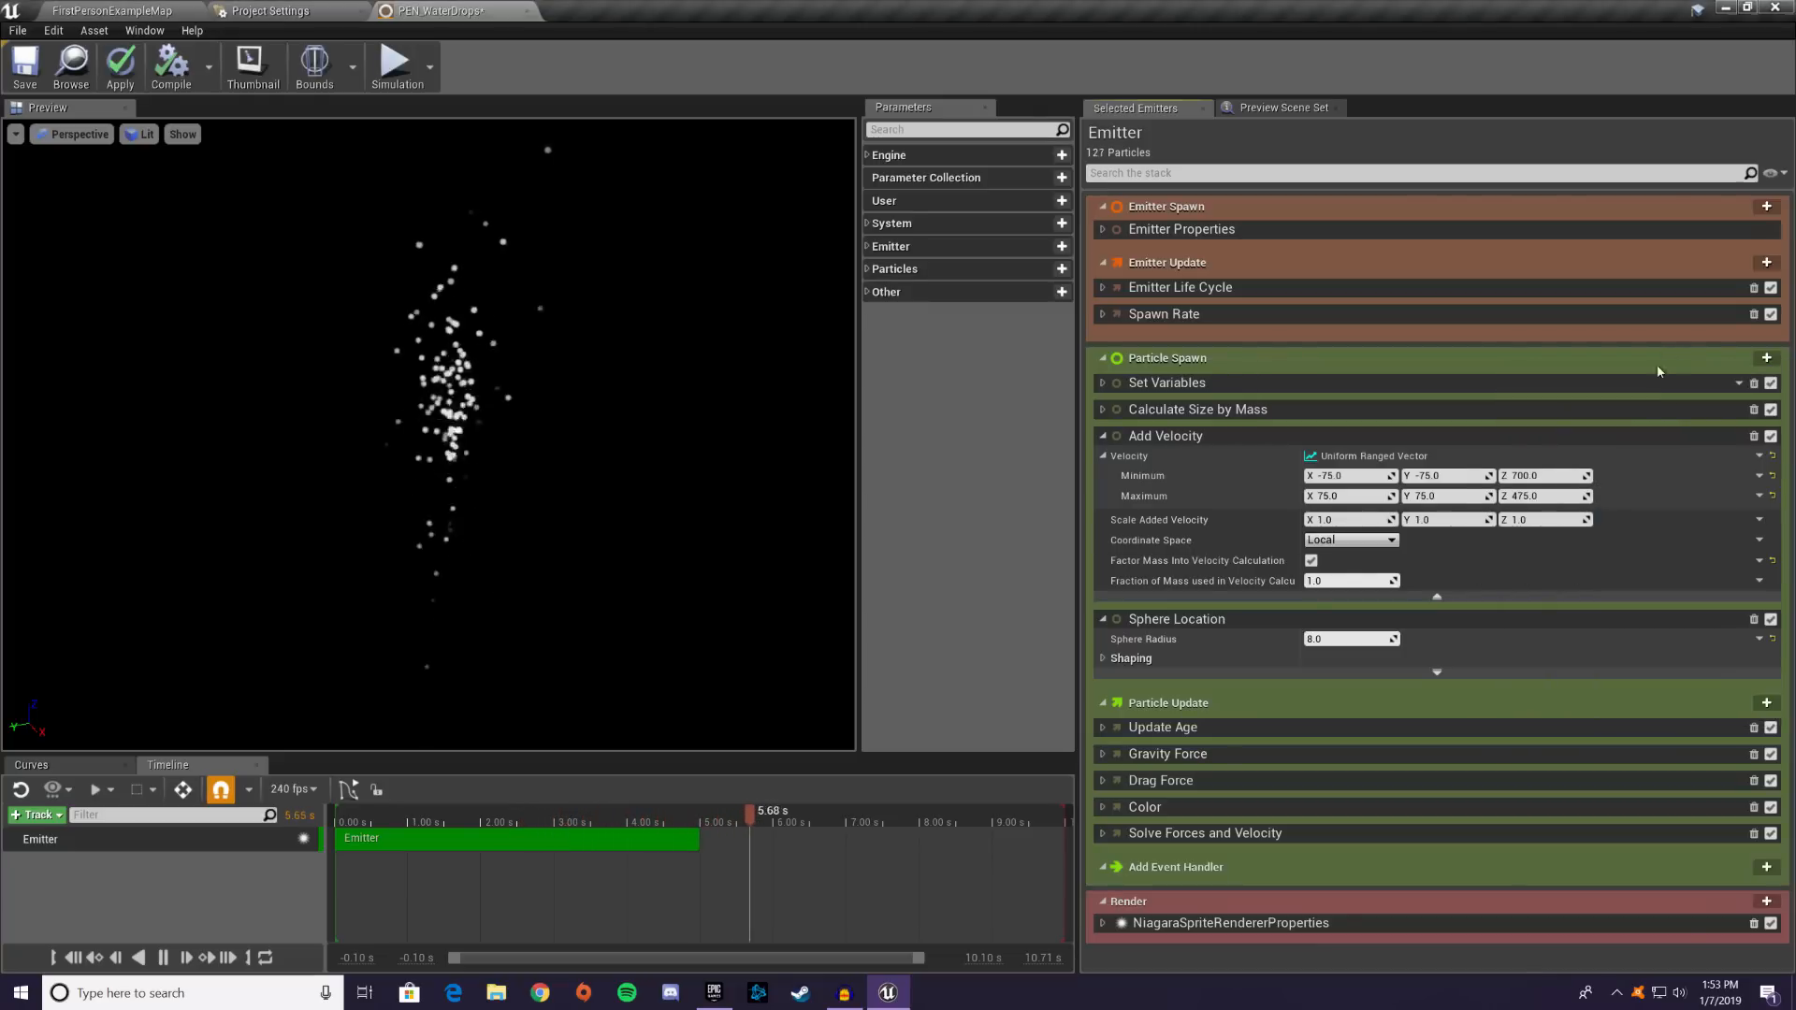
- Collapse Add Velocity and Sphere Location, and review the settings of Update Age and Solve Forces and Velocity
click(1127, 438)
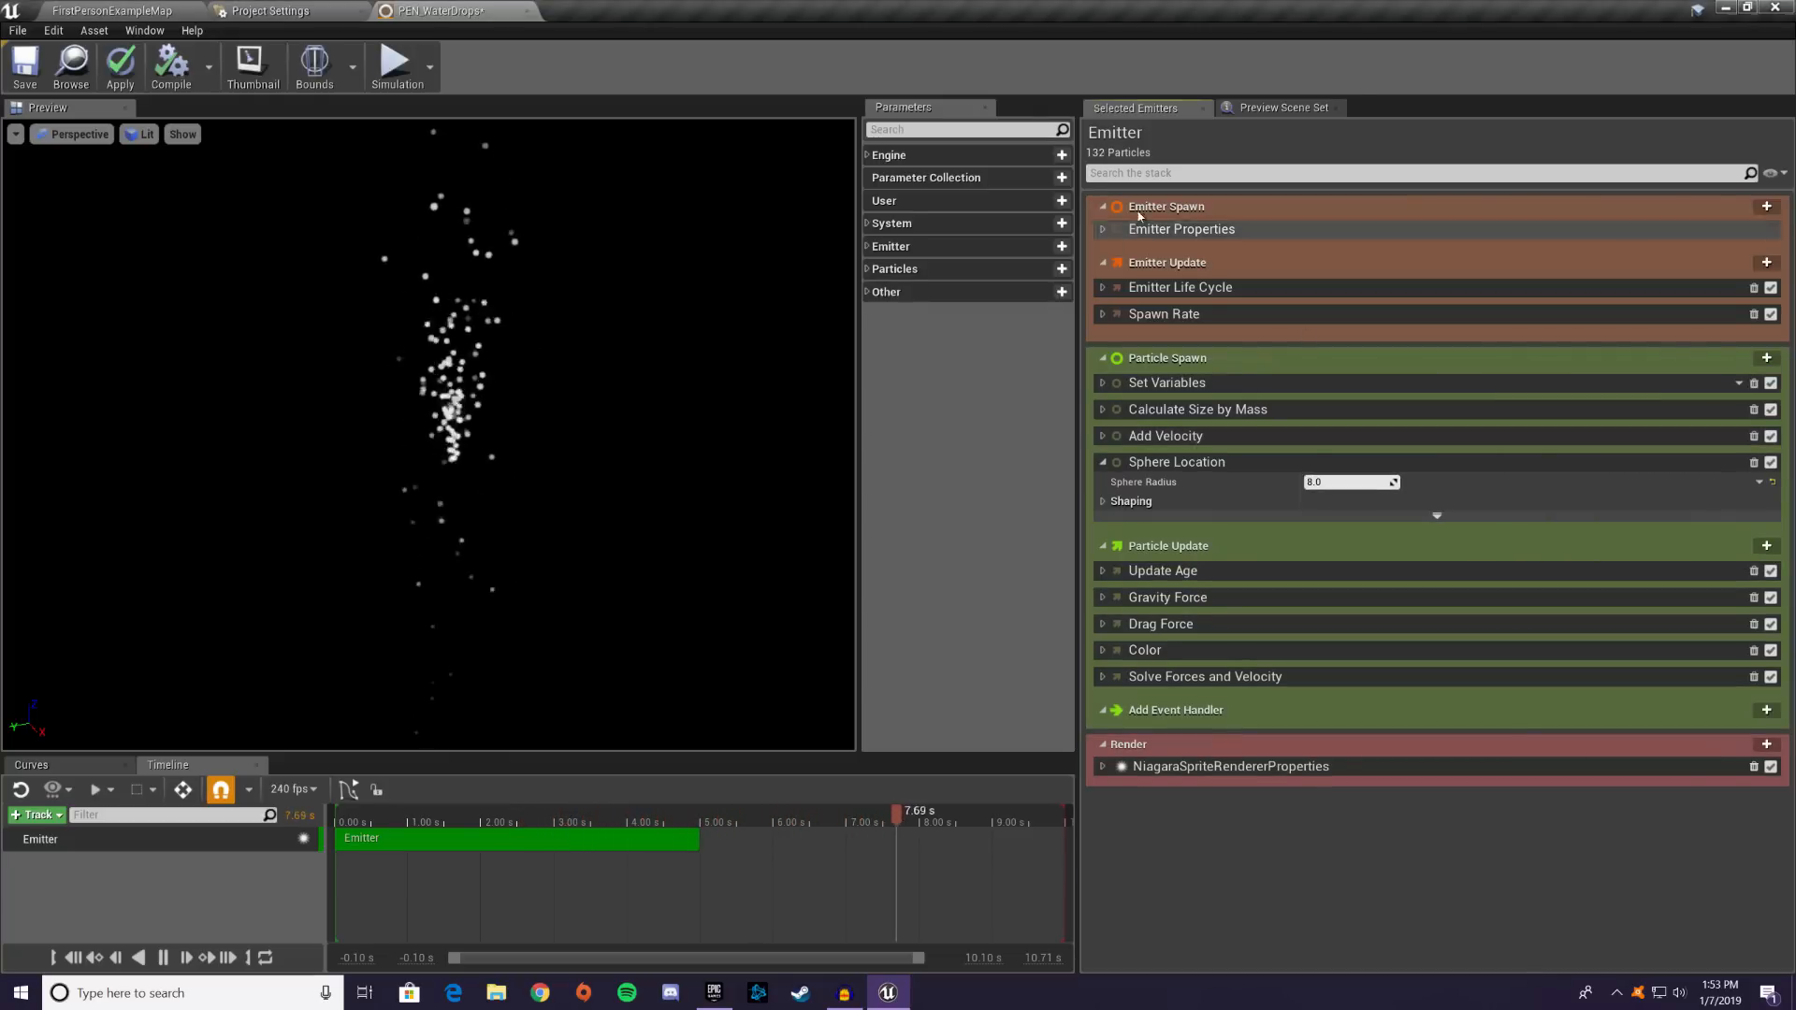
click(1103, 461)
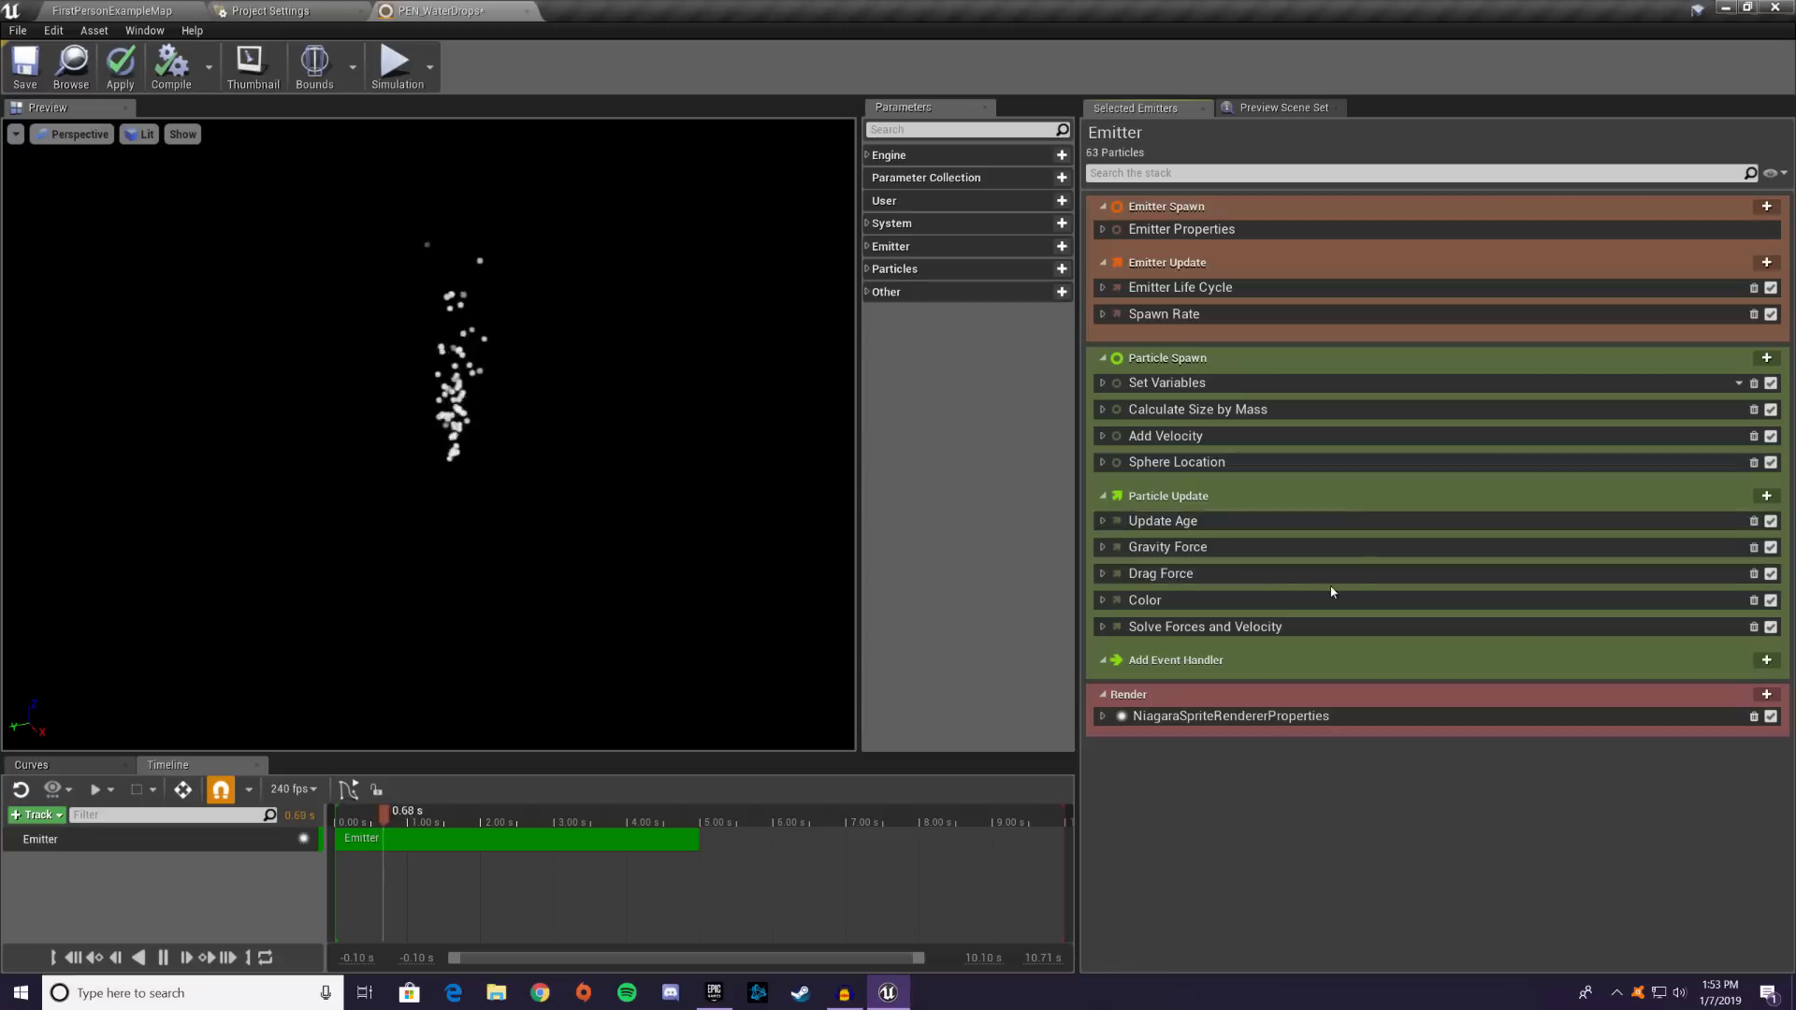
click(1103, 523)
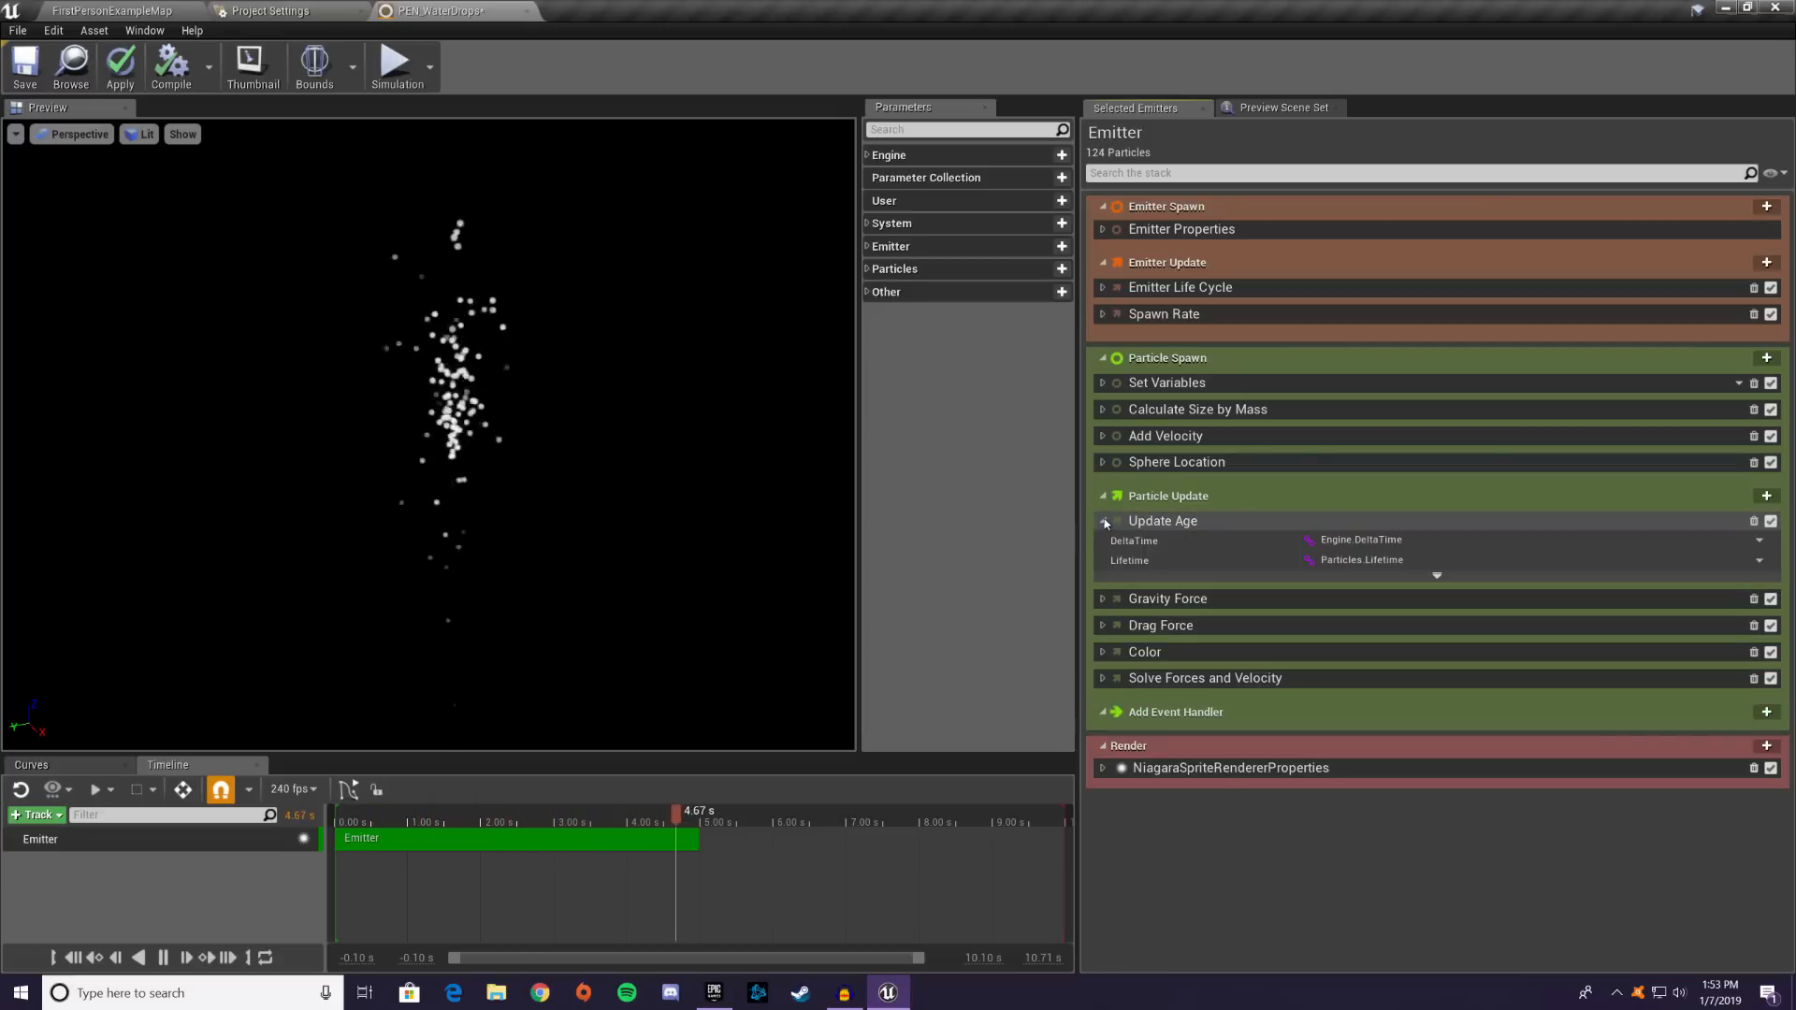
click(1104, 523)
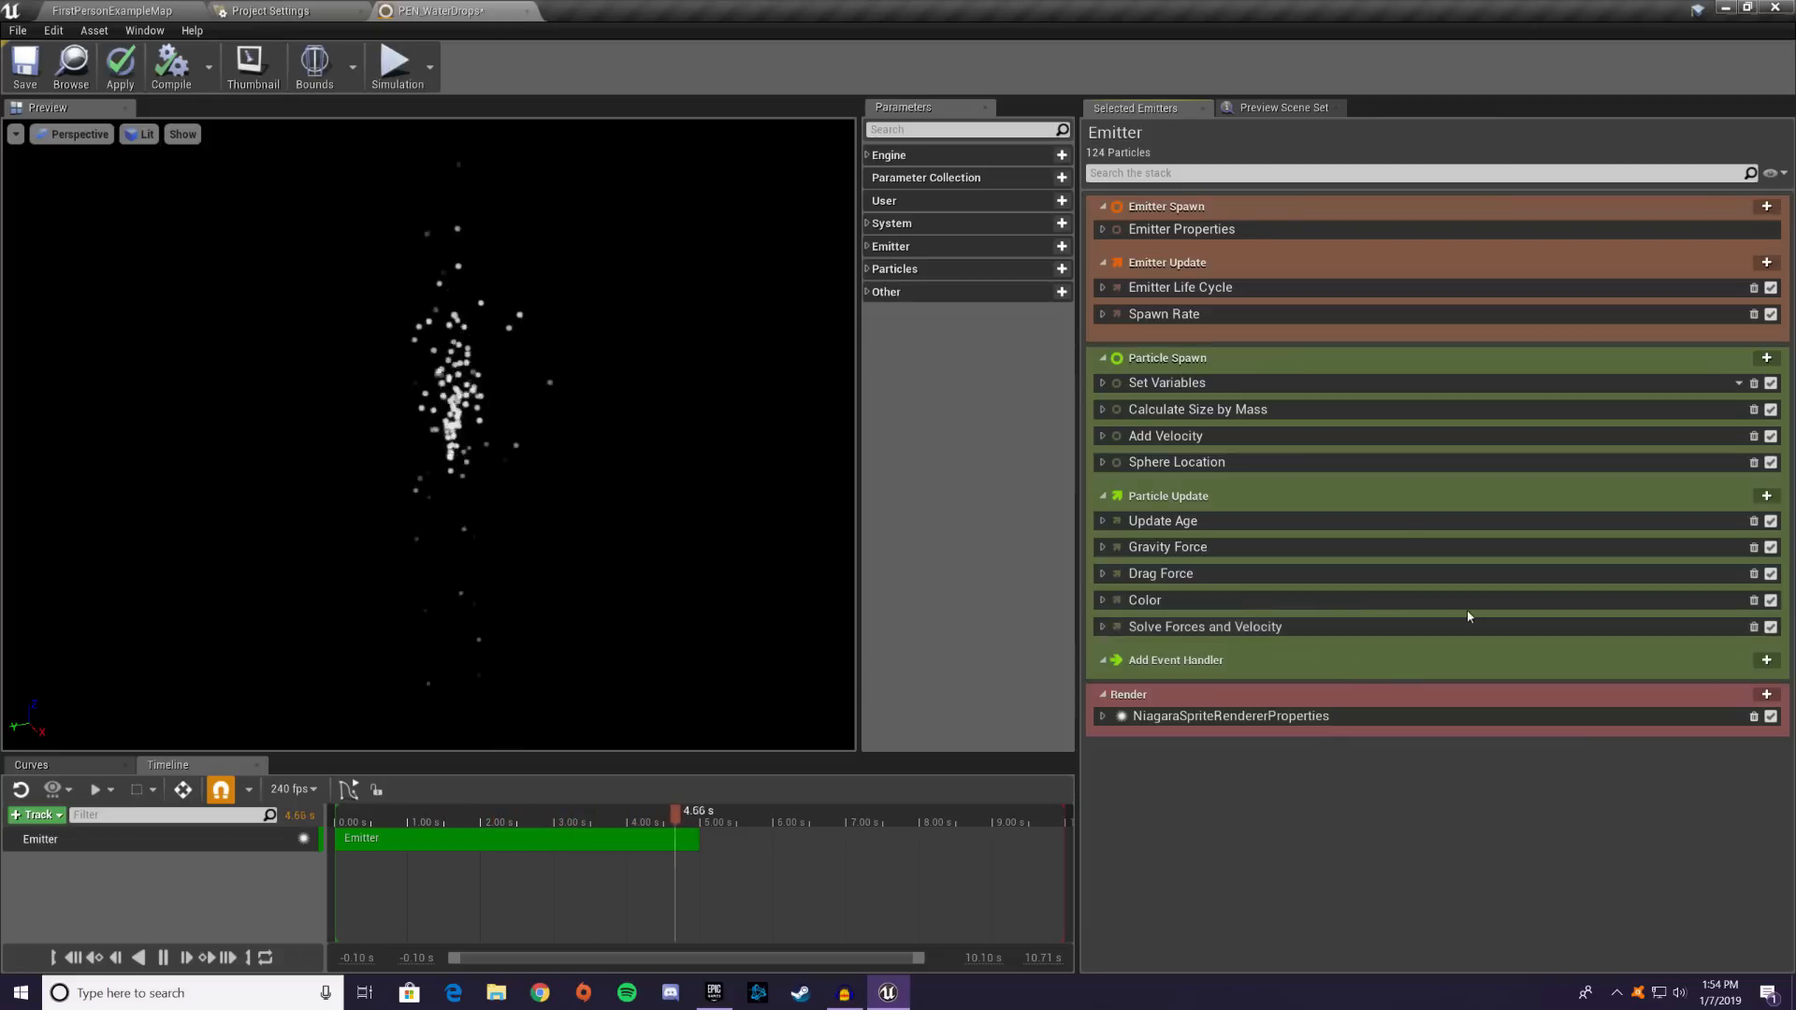
click(1103, 629)
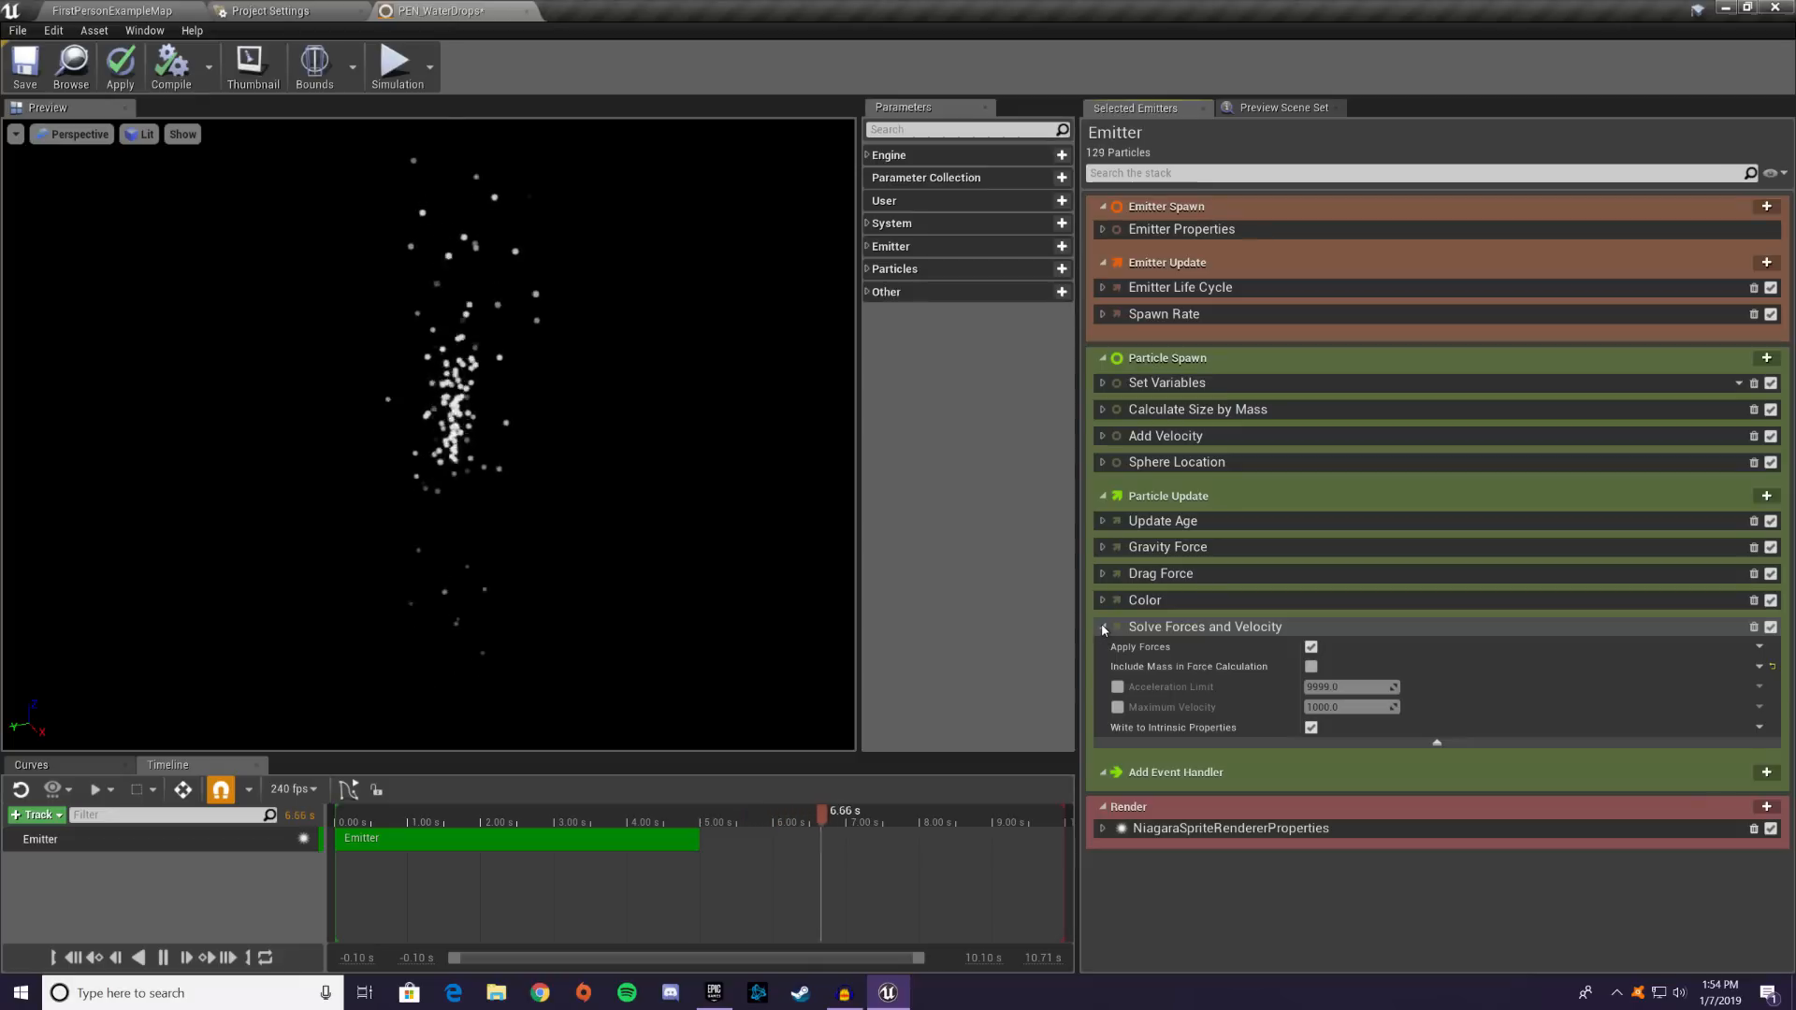
click(1103, 628)
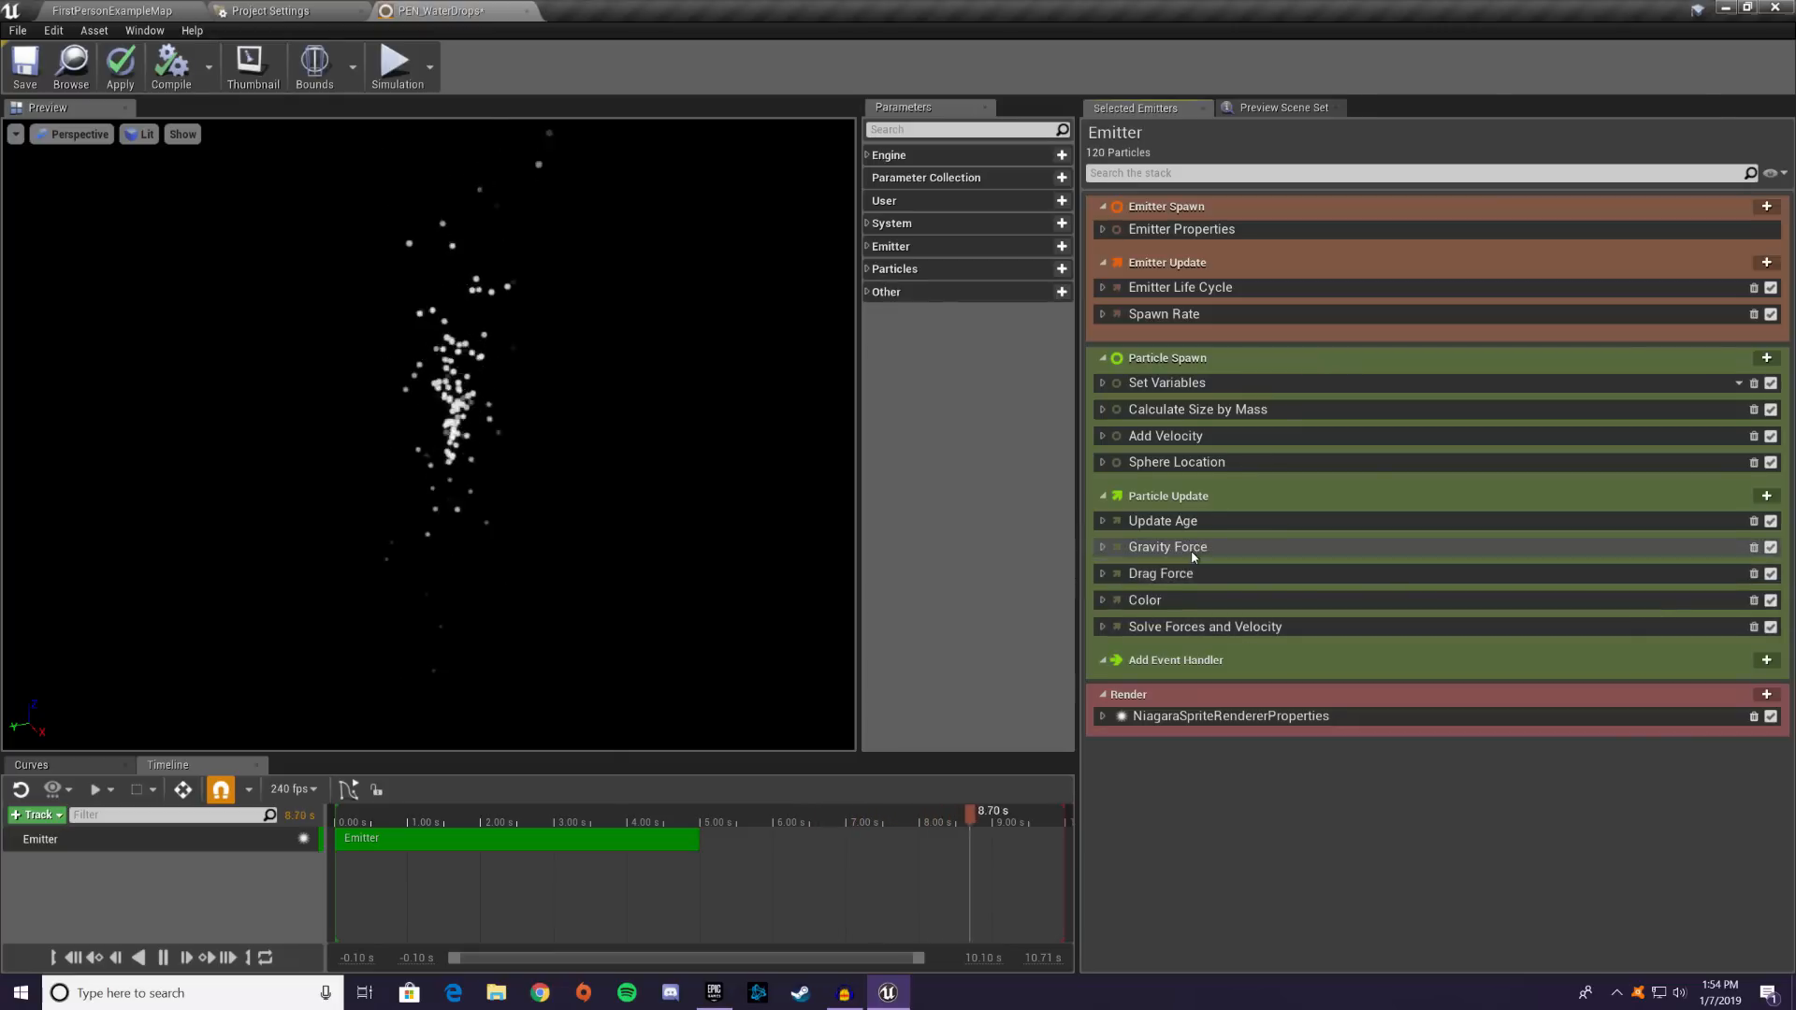
- Move Gravity Force below Solve Forces and Velocity in Particle Update, and apply the suggested fix for its unmet dependency
mouse_move(1190, 558)
mouse_down()
mouse_move(1172, 657)
mouse_move(1169, 560)
mouse_up()
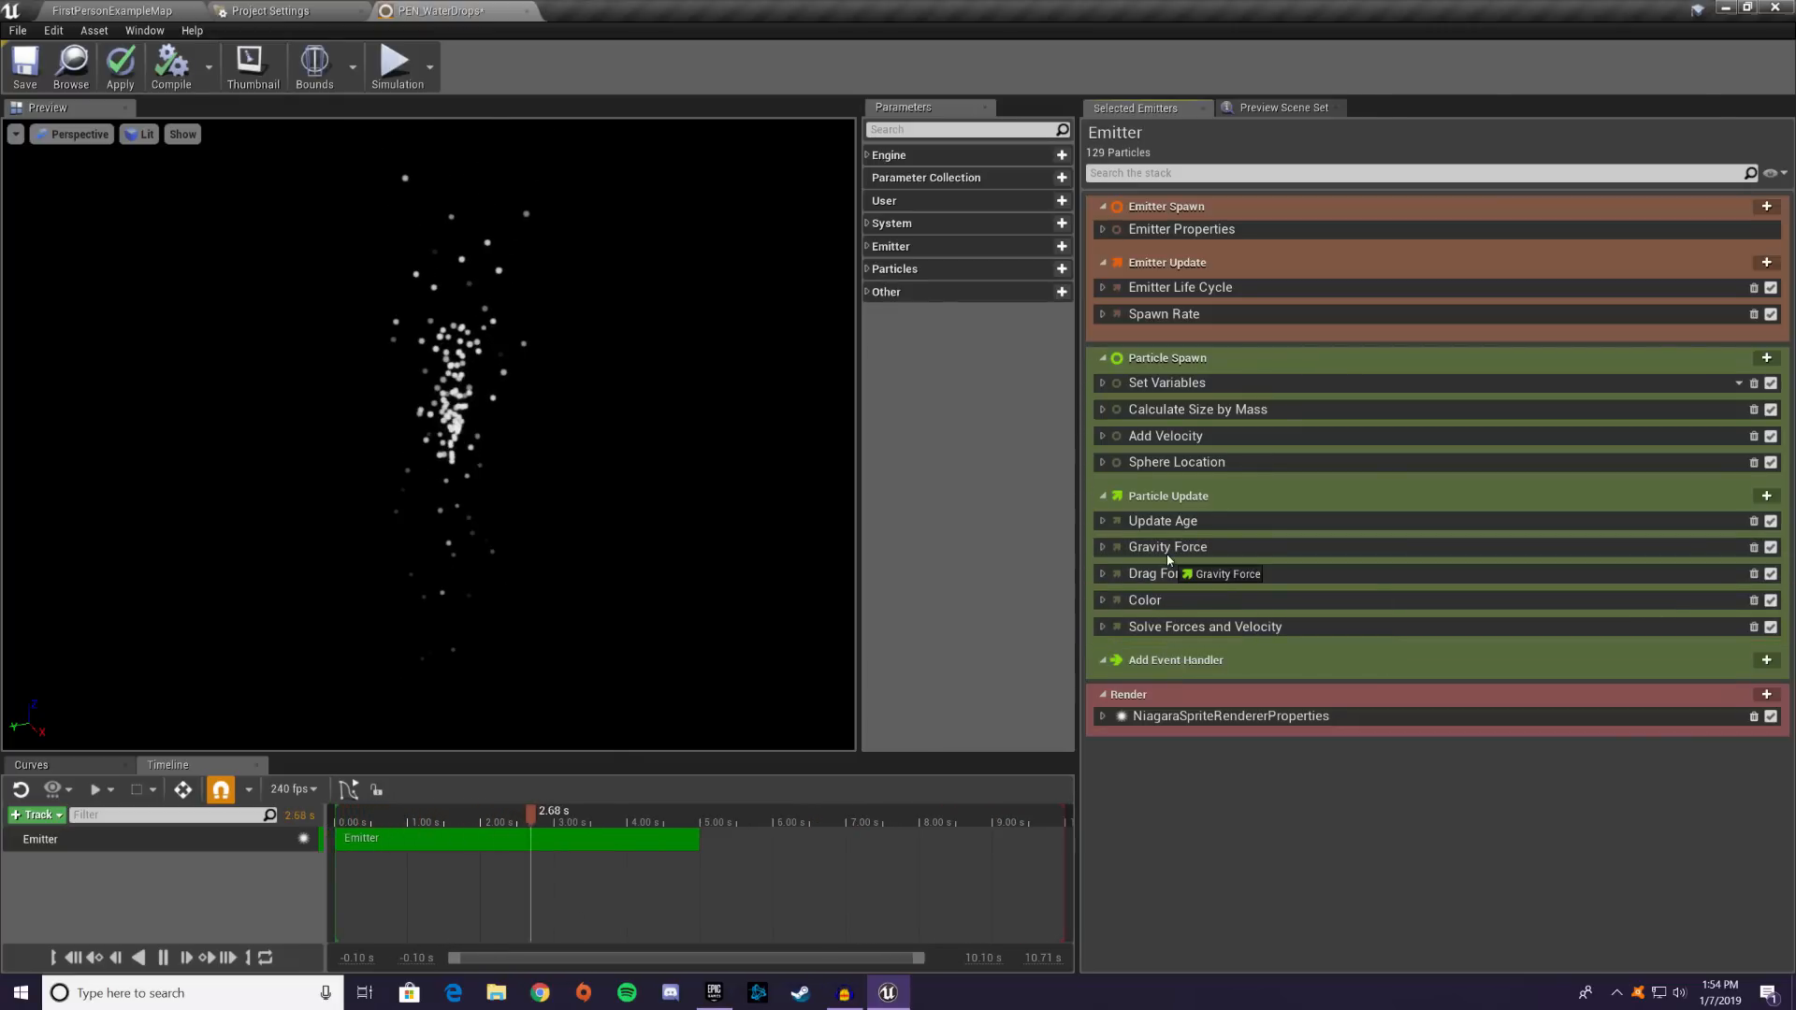
drag(1169, 559, 1187, 638)
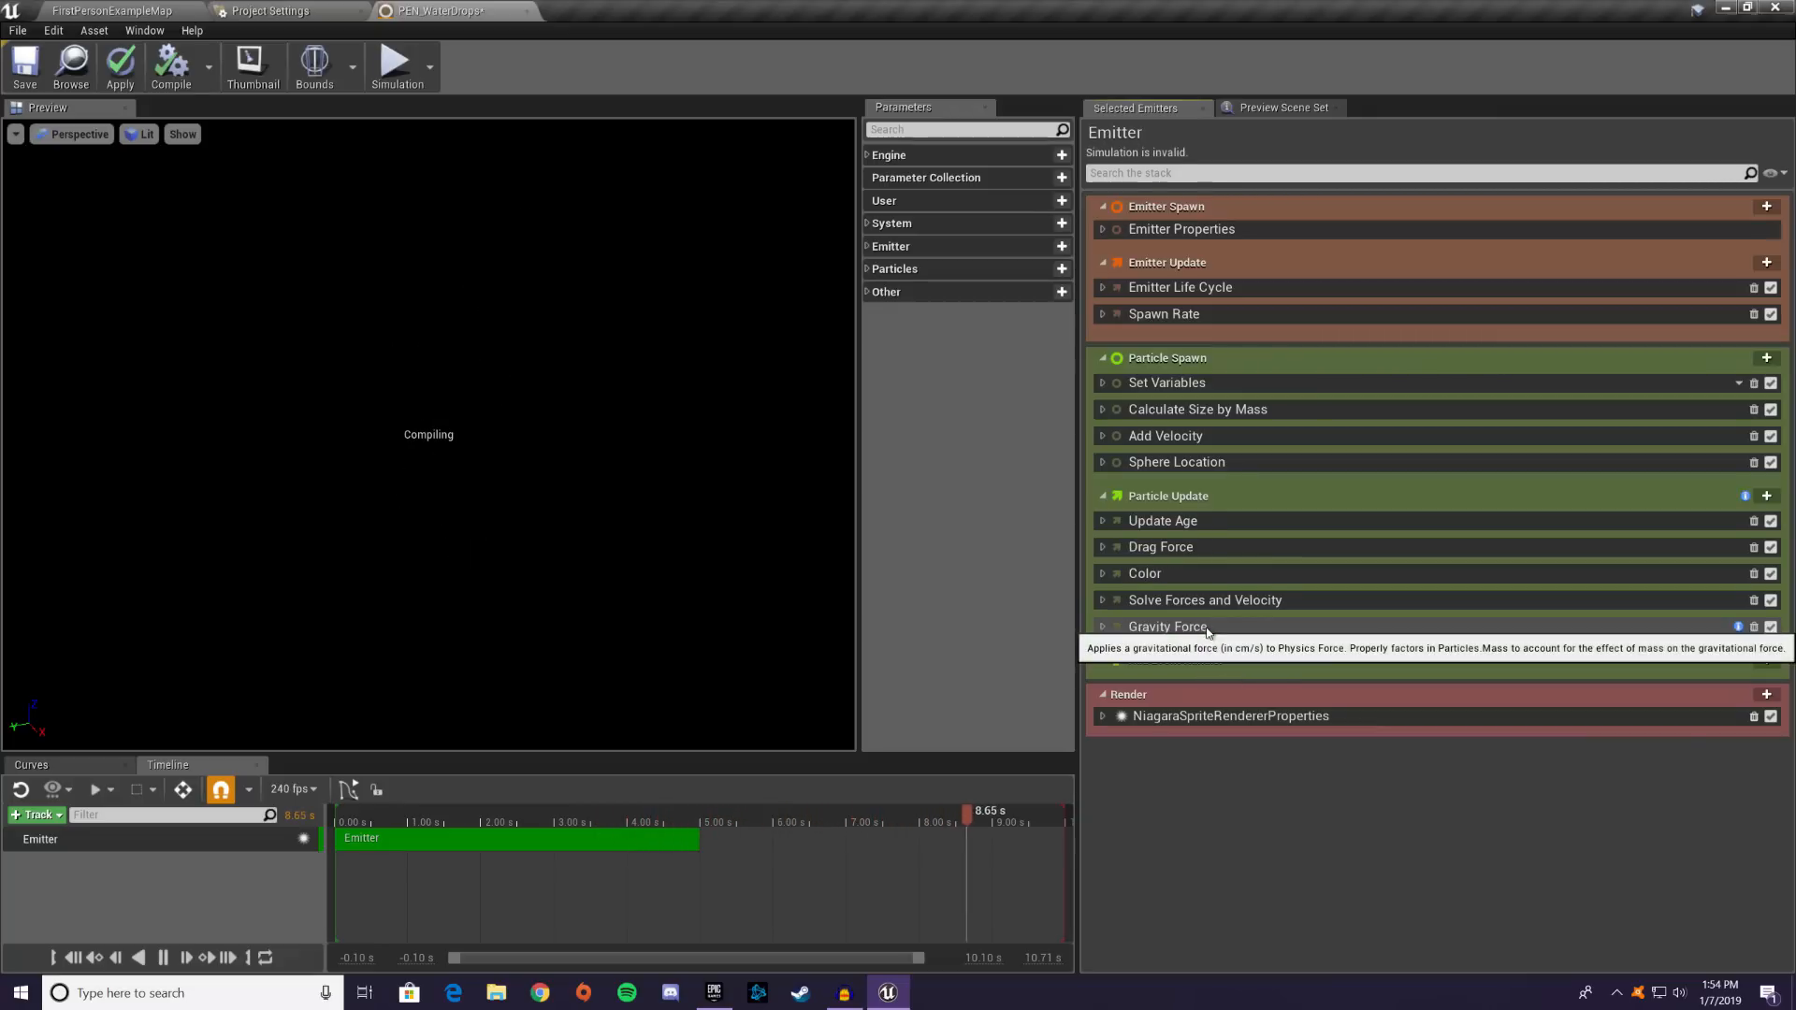
click(1104, 627)
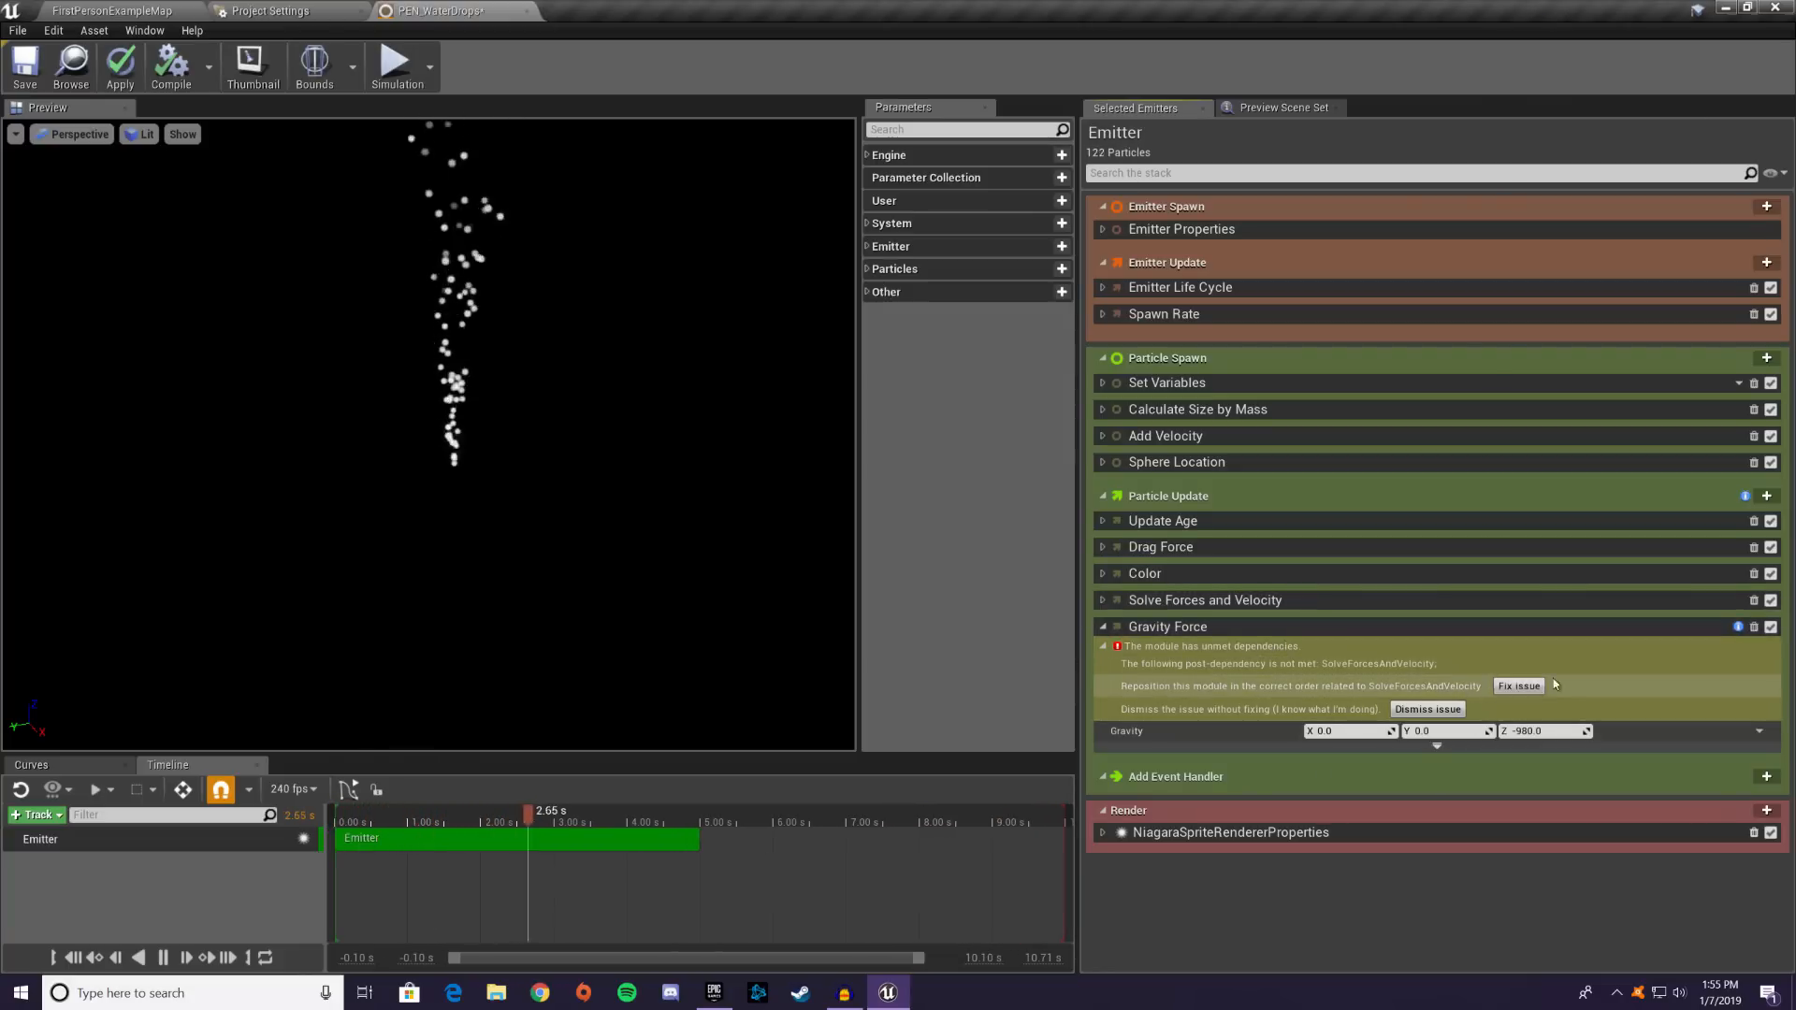
click(1523, 687)
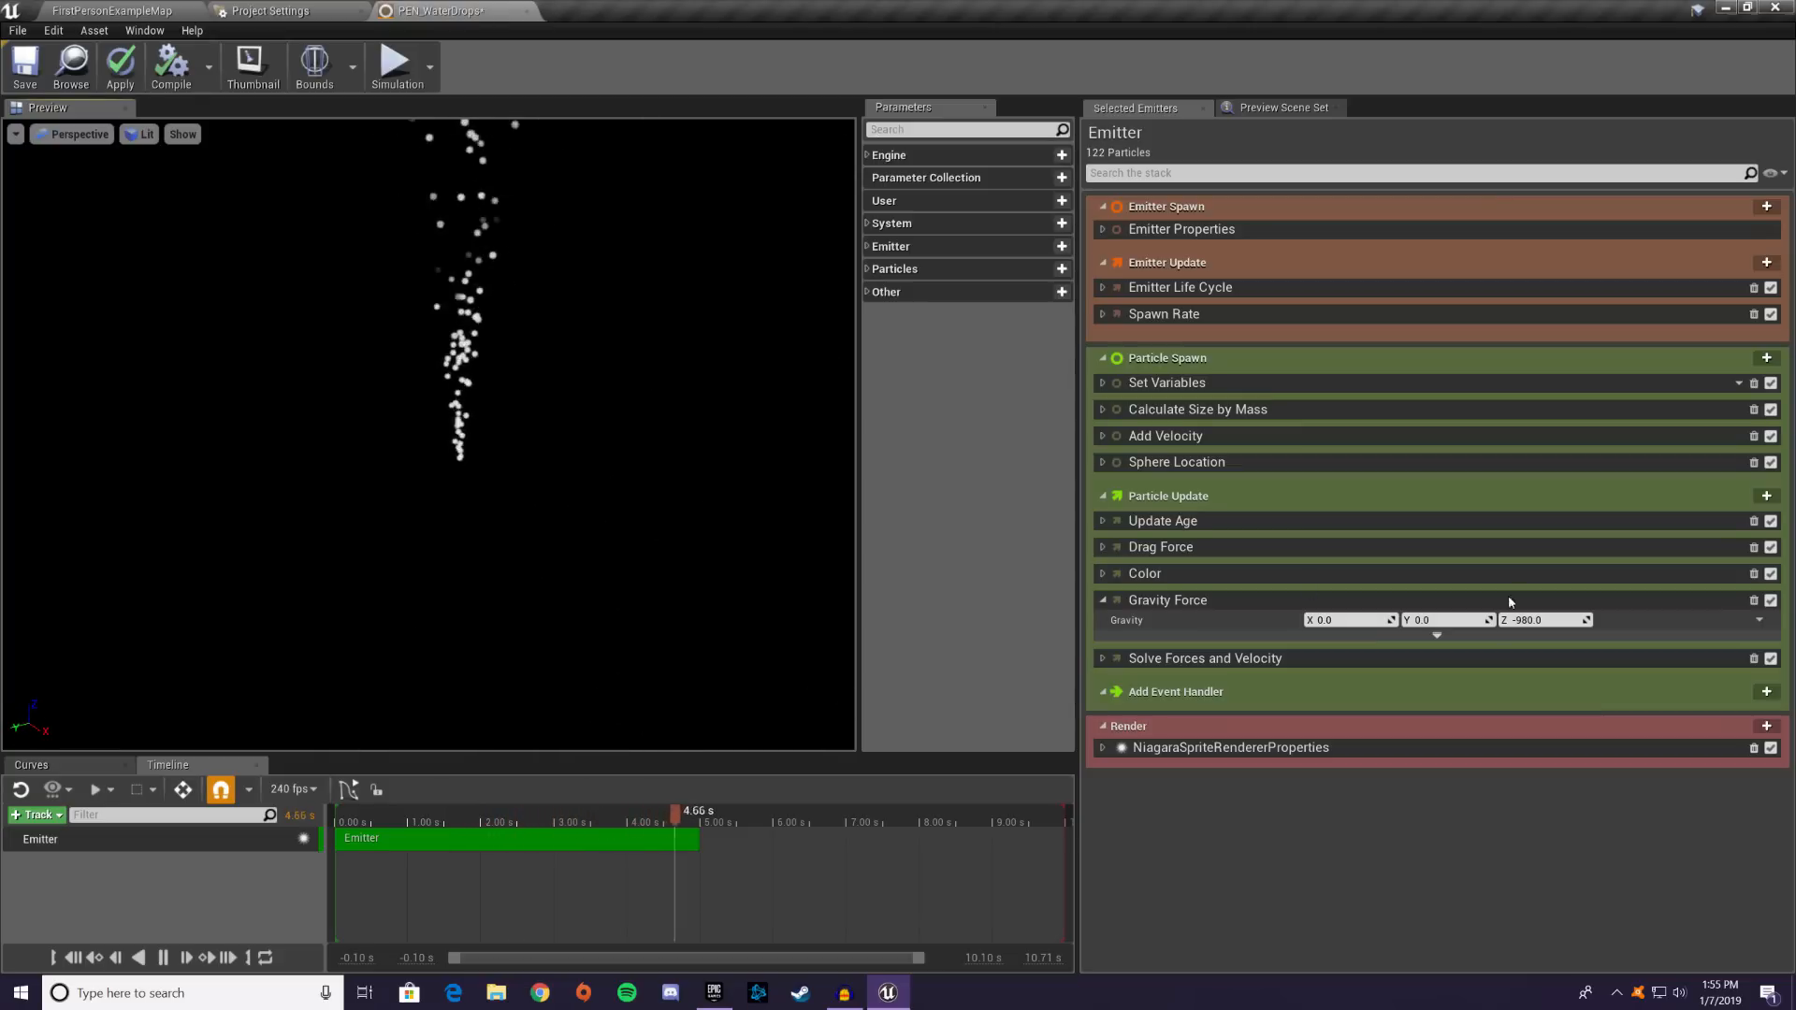
- Disable the Gravity Force module, enable it again, and collapse its settings
click(1771, 601)
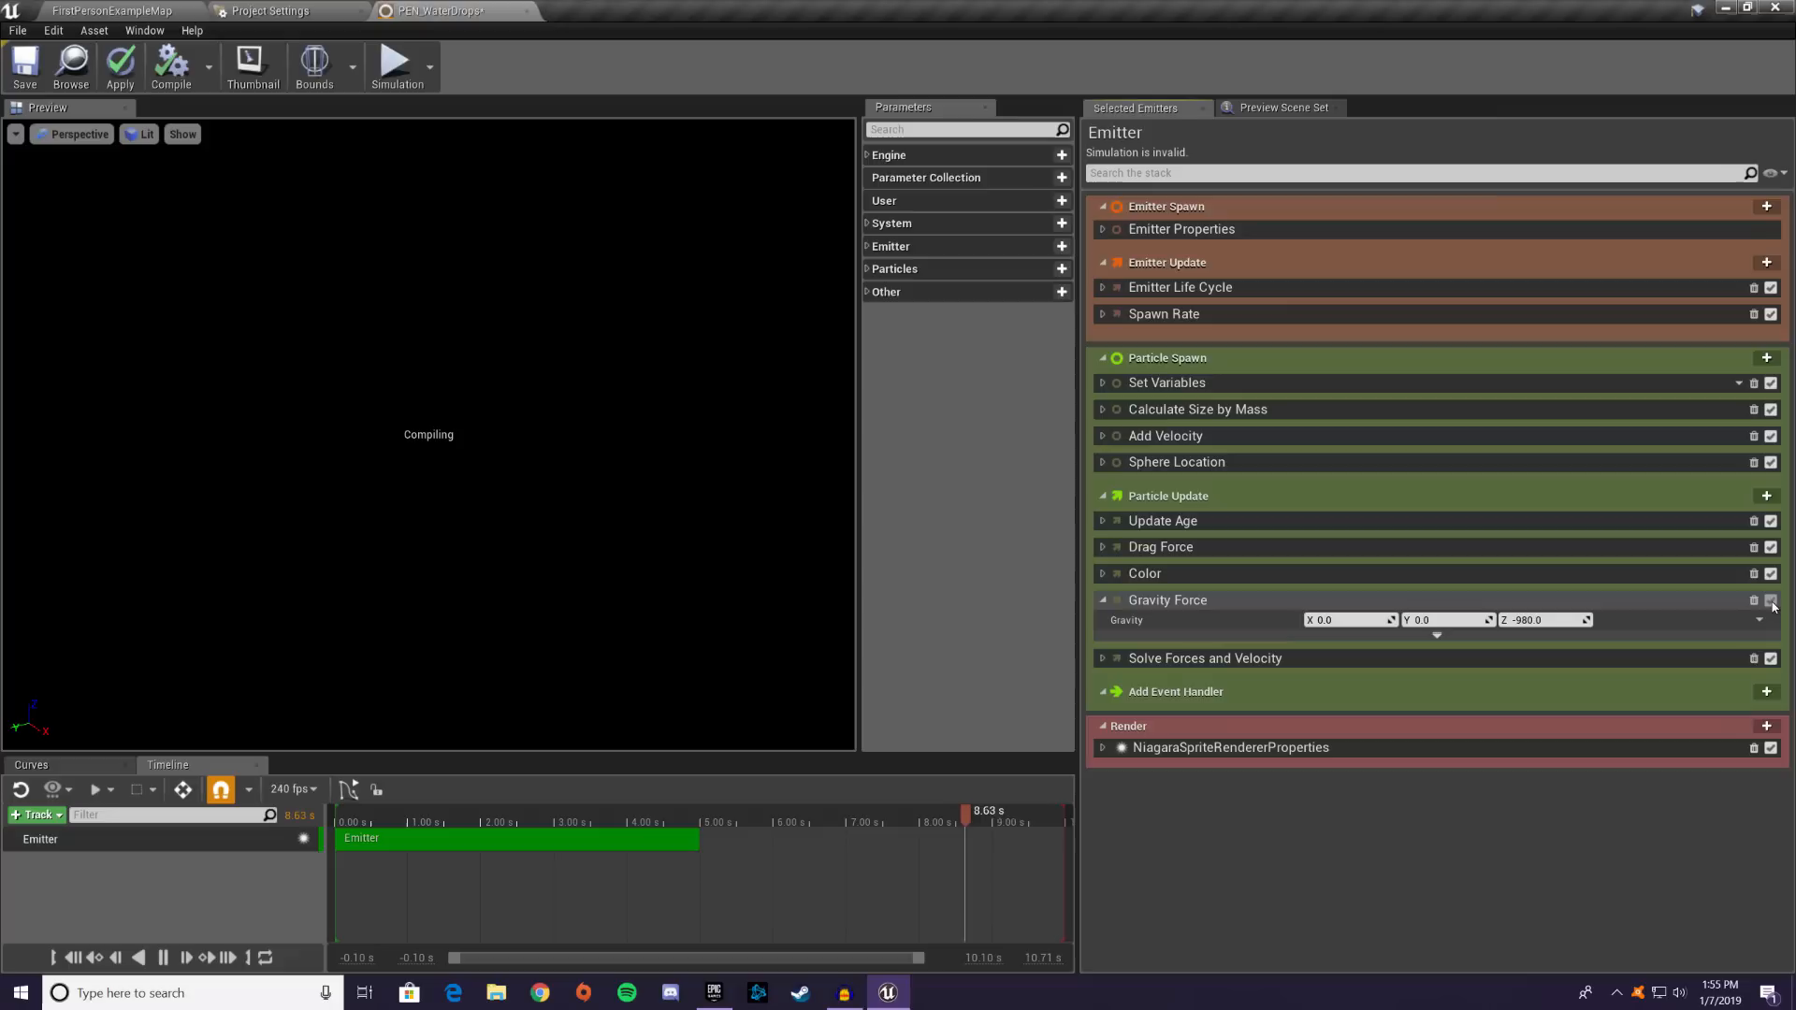
click(1771, 600)
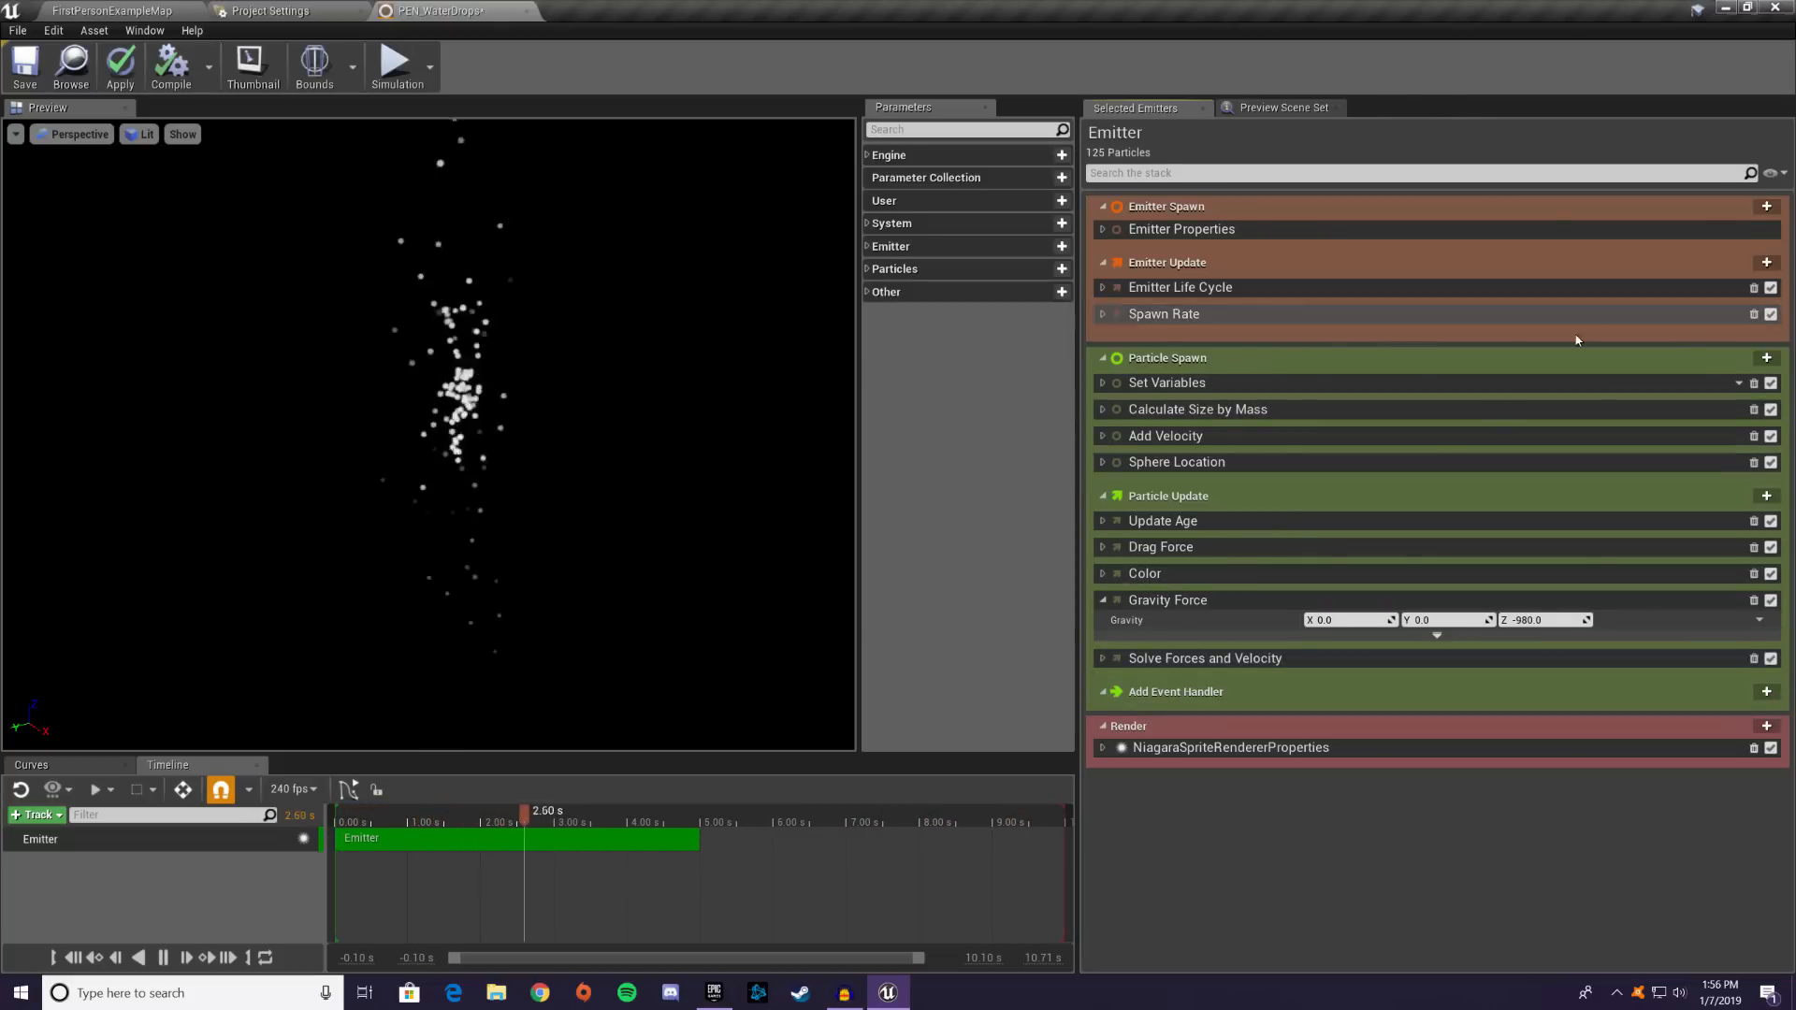
click(1104, 601)
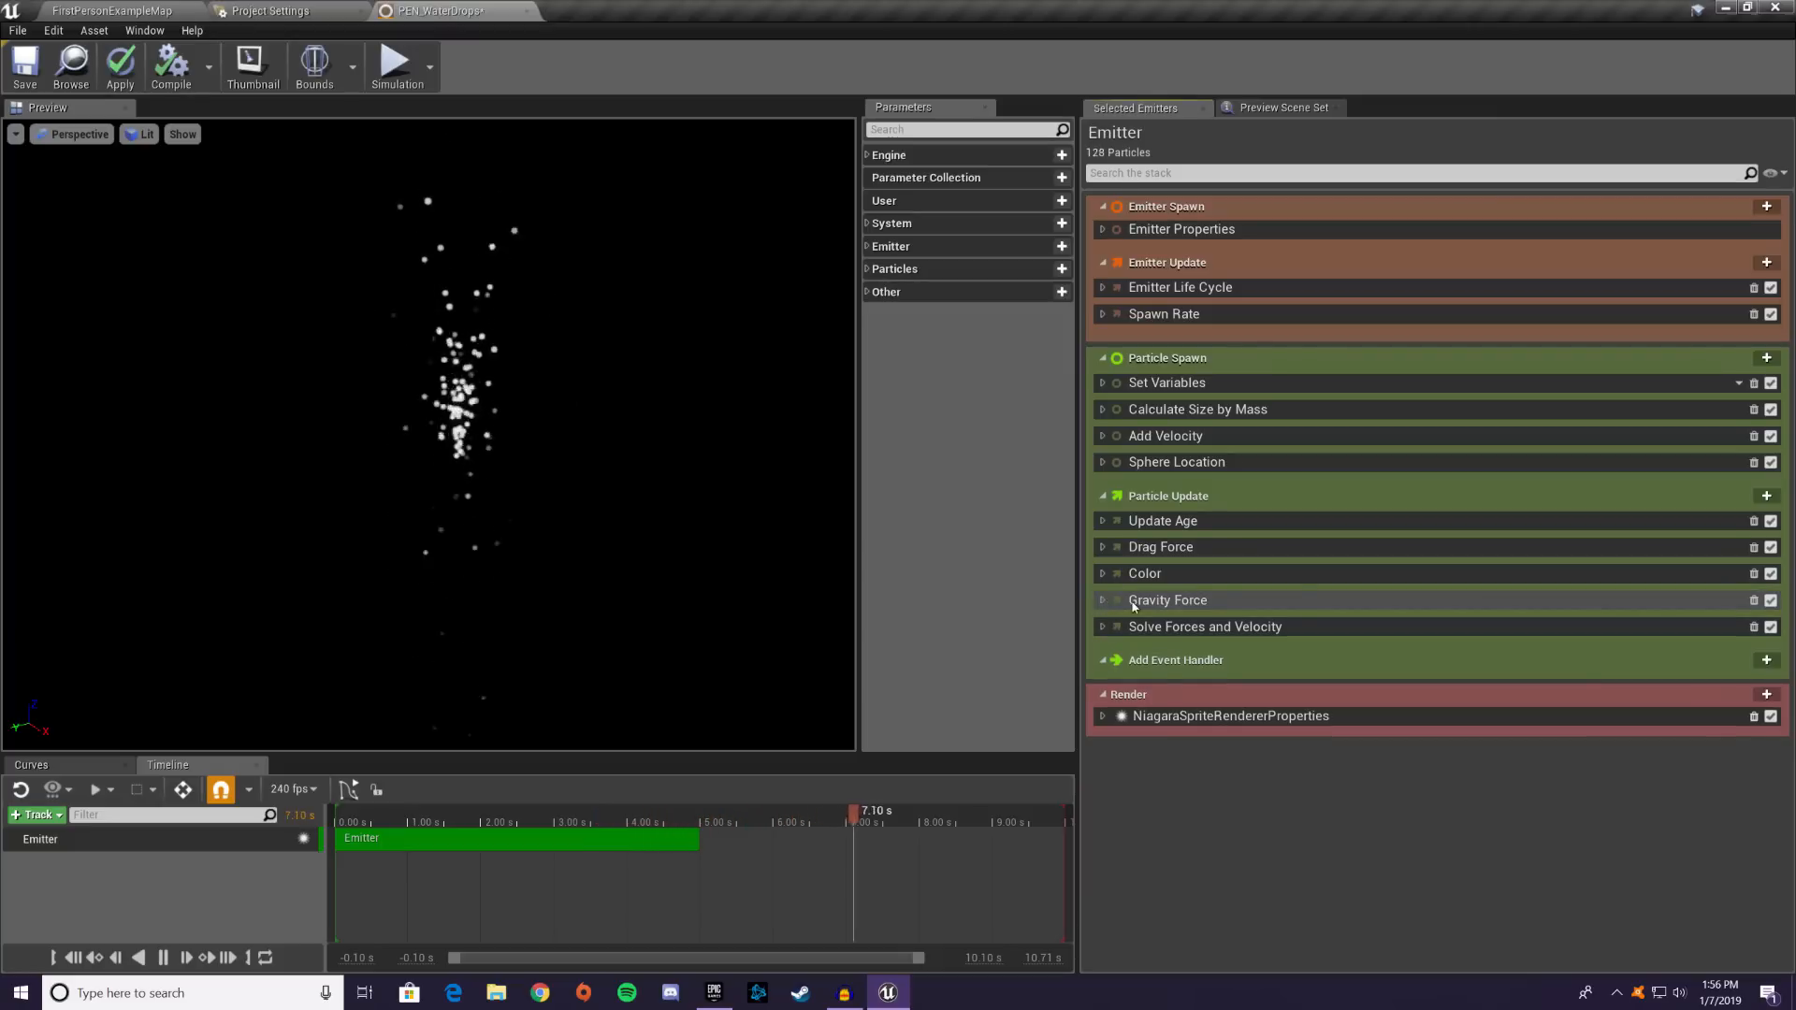
- Examine the module categories available for Particle Update, including Velocity and Location, and close the list without adding any
click(1766, 497)
scroll(1584, 682, down, 8)
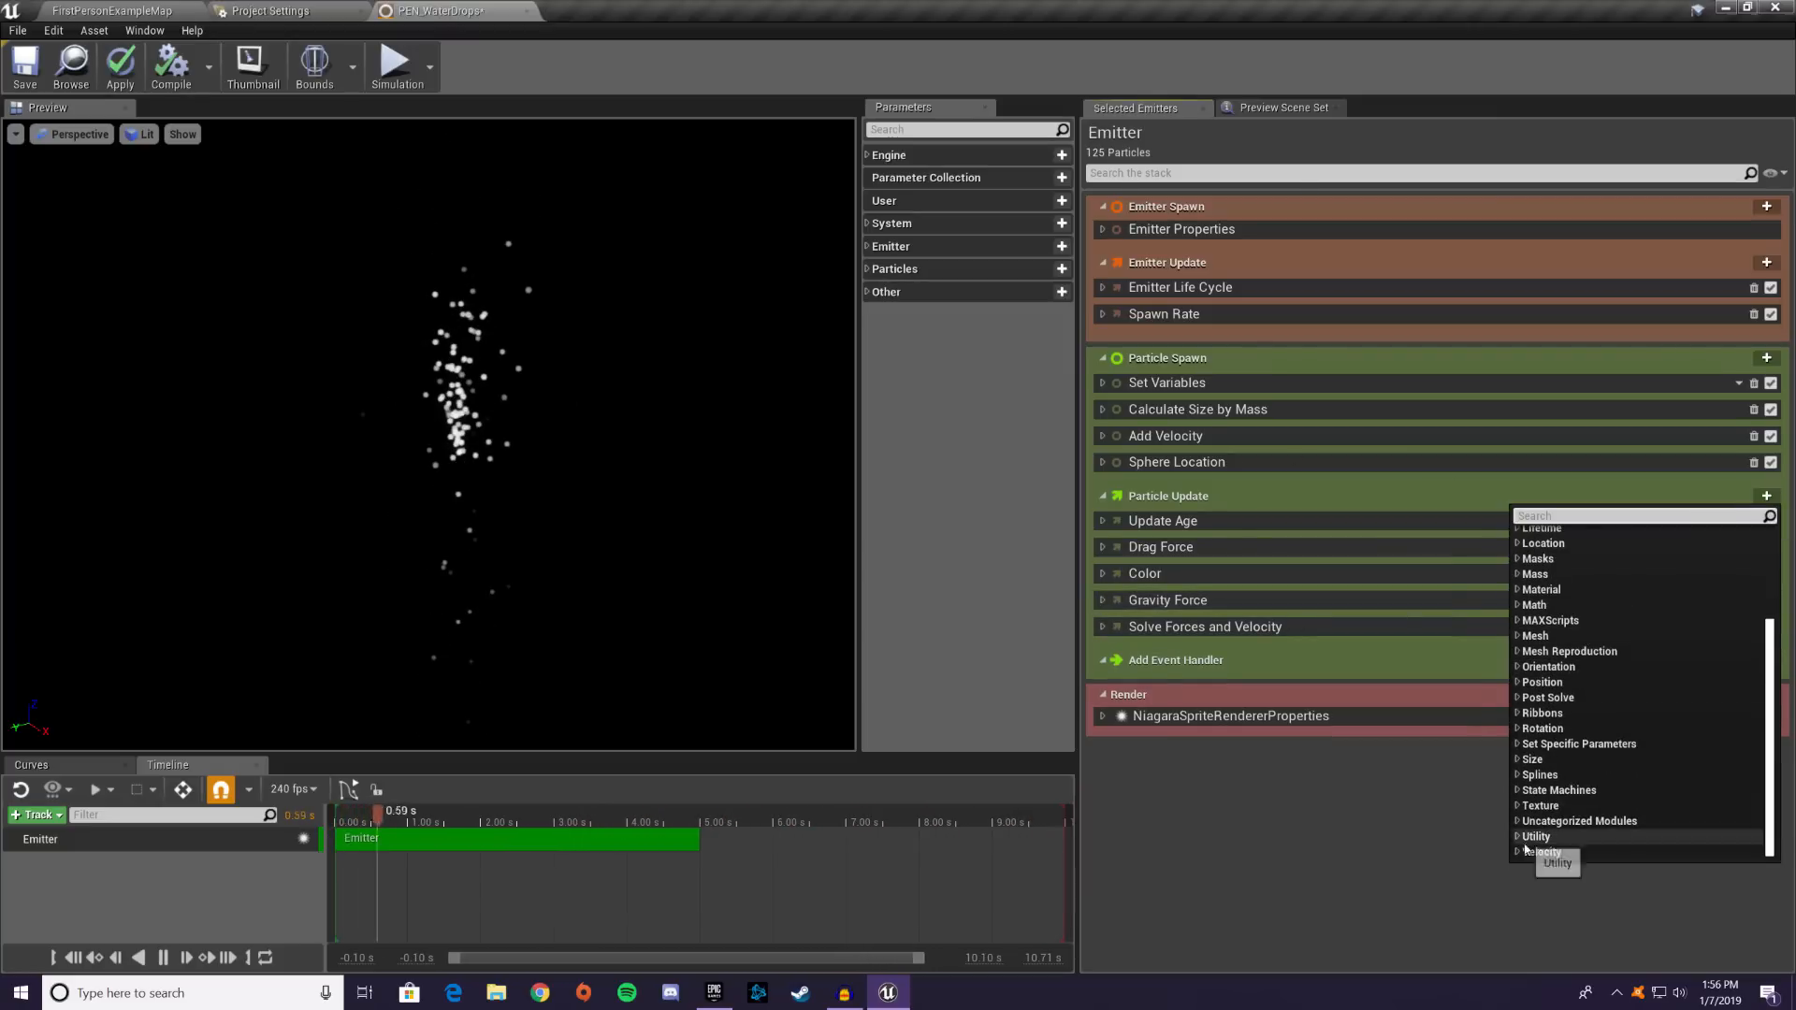
click(1534, 852)
scroll(1590, 749, down, 4)
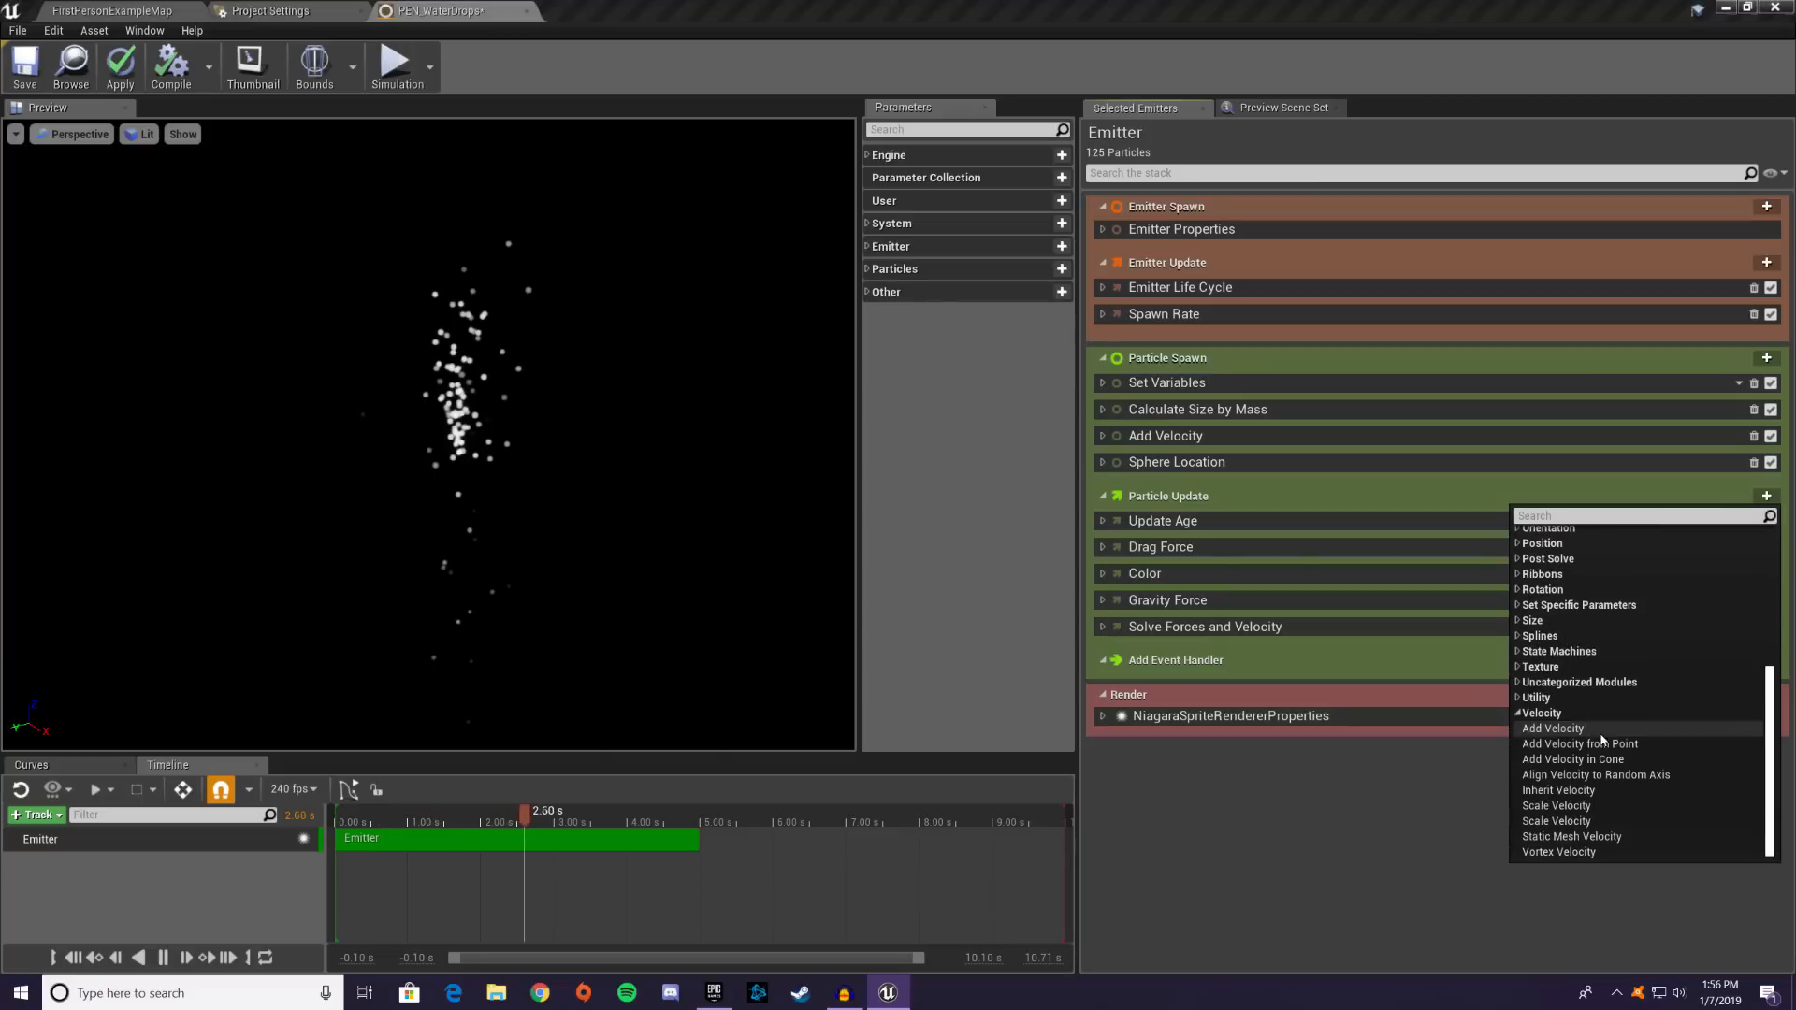
scroll(1590, 739, up, 4)
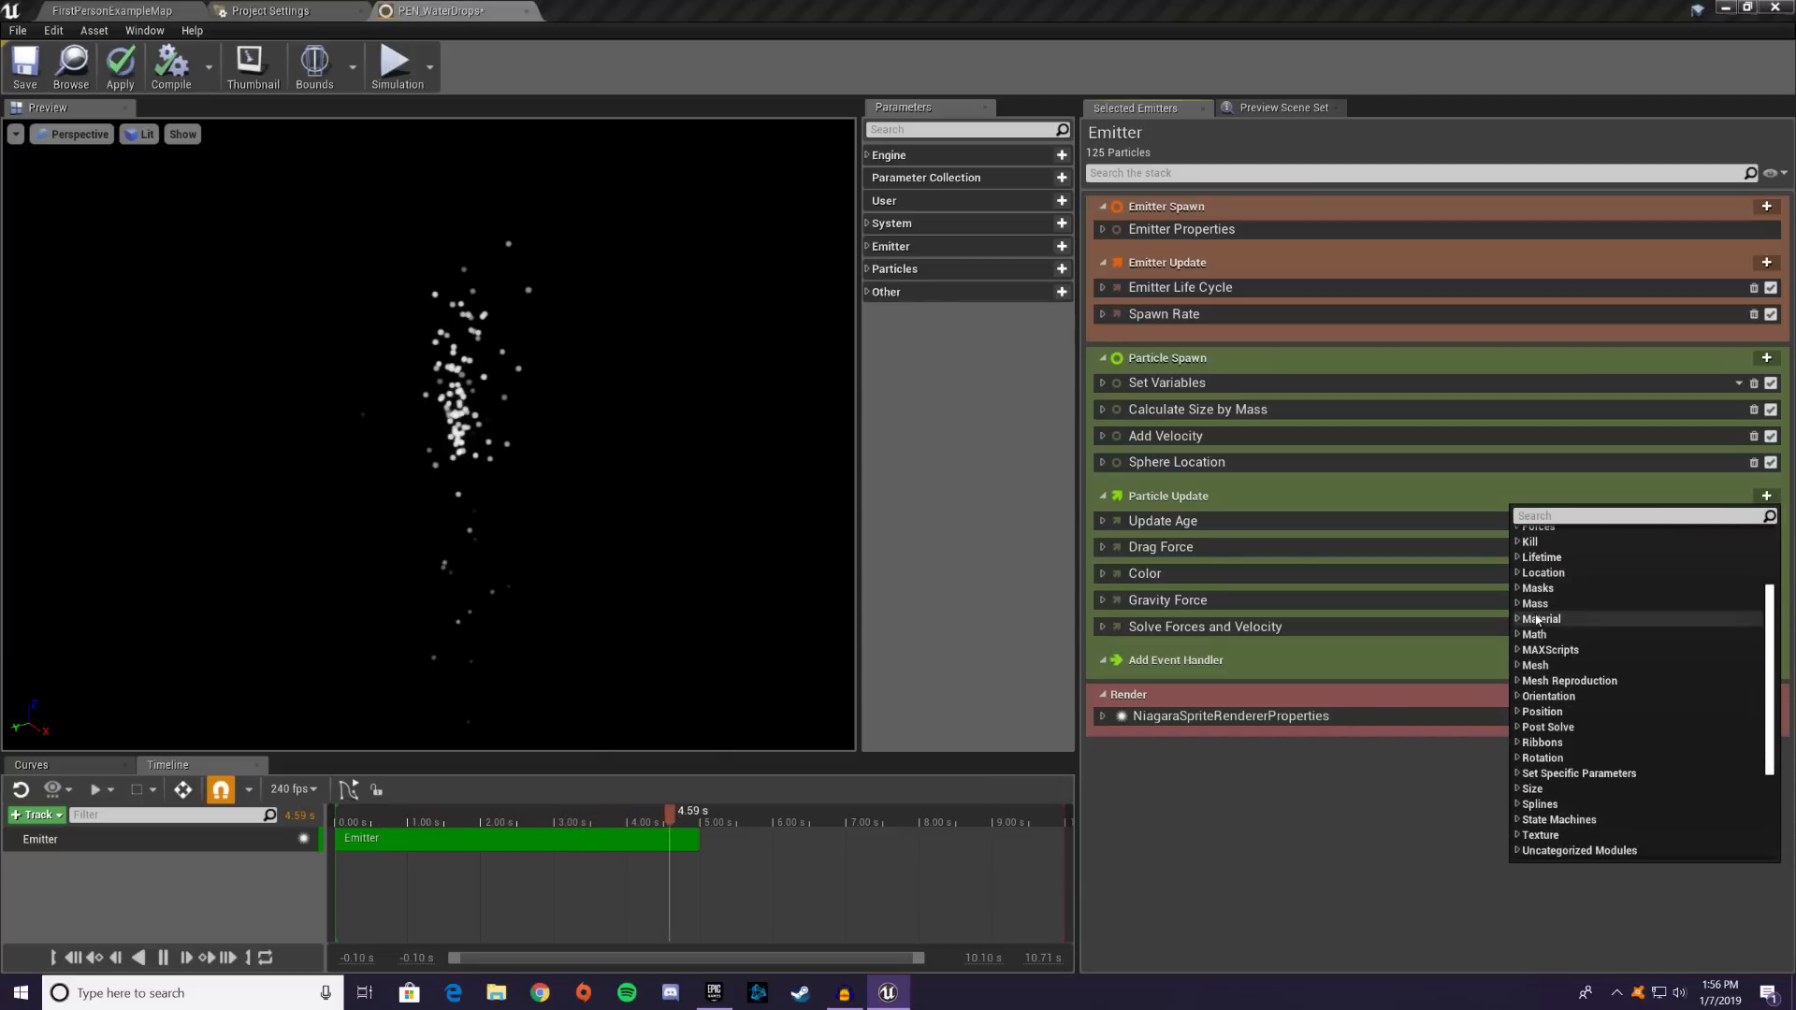
click(1542, 573)
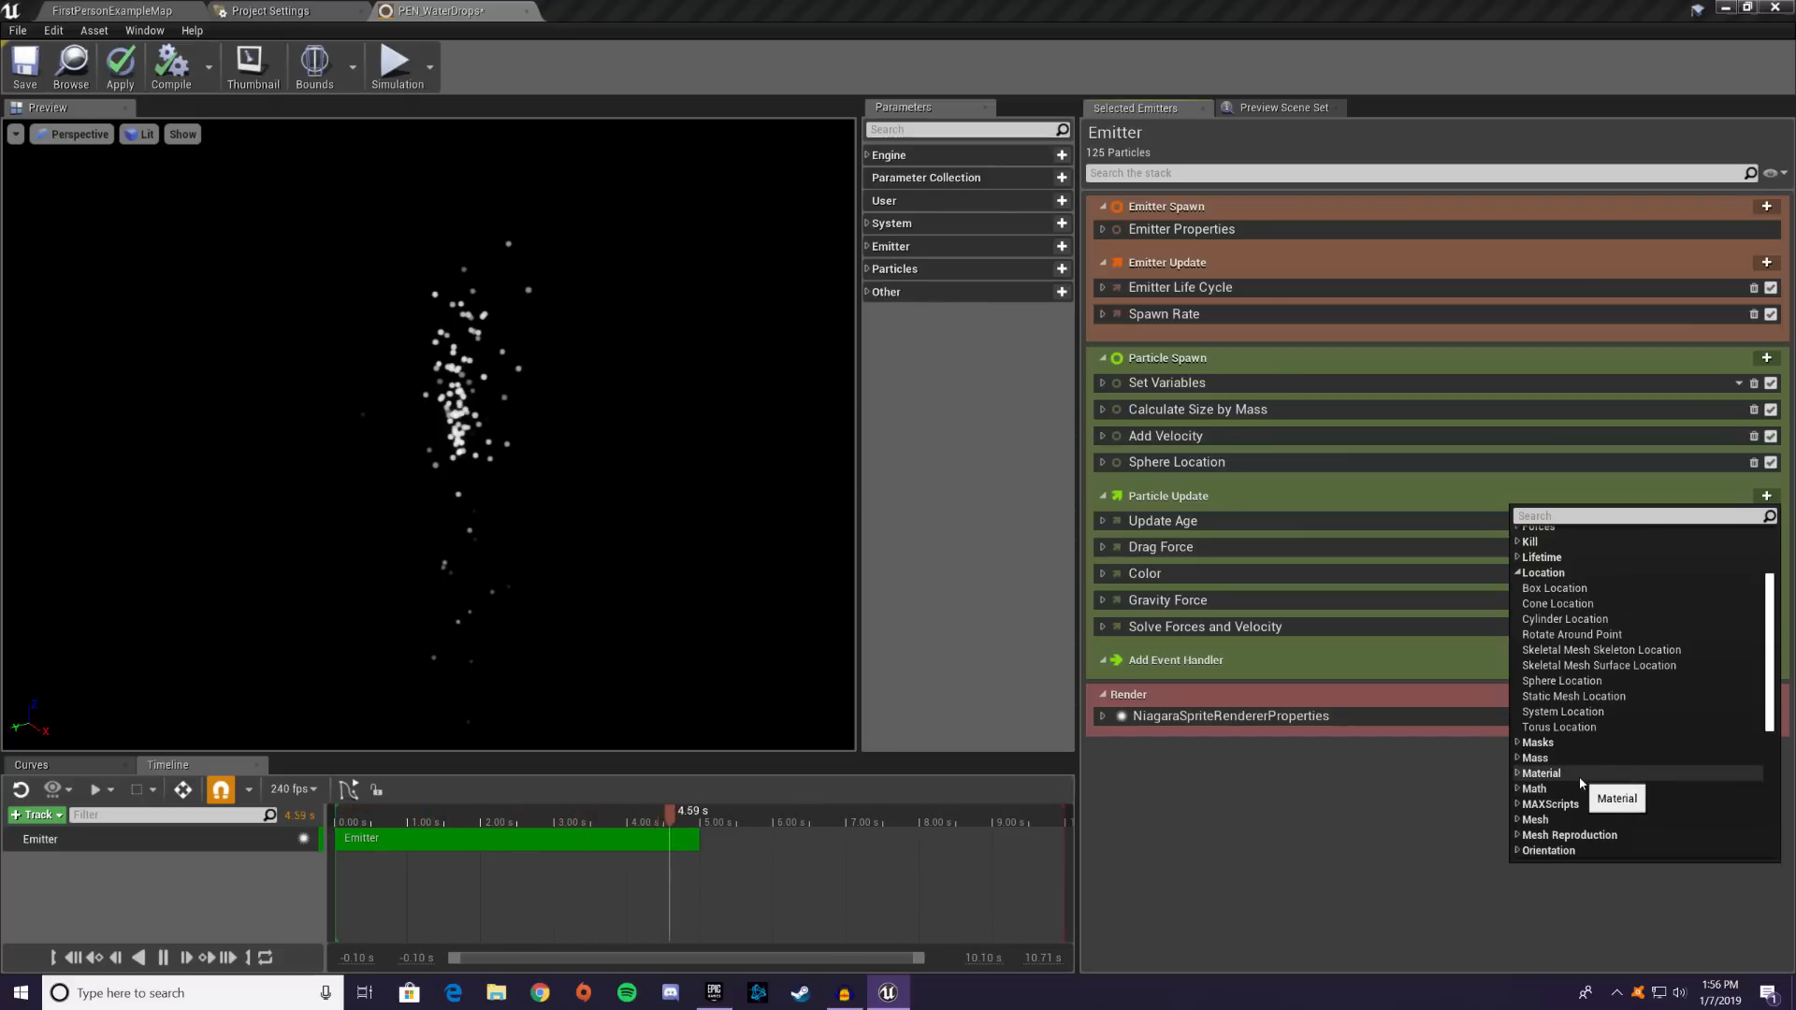
scroll(1614, 693, up, 3)
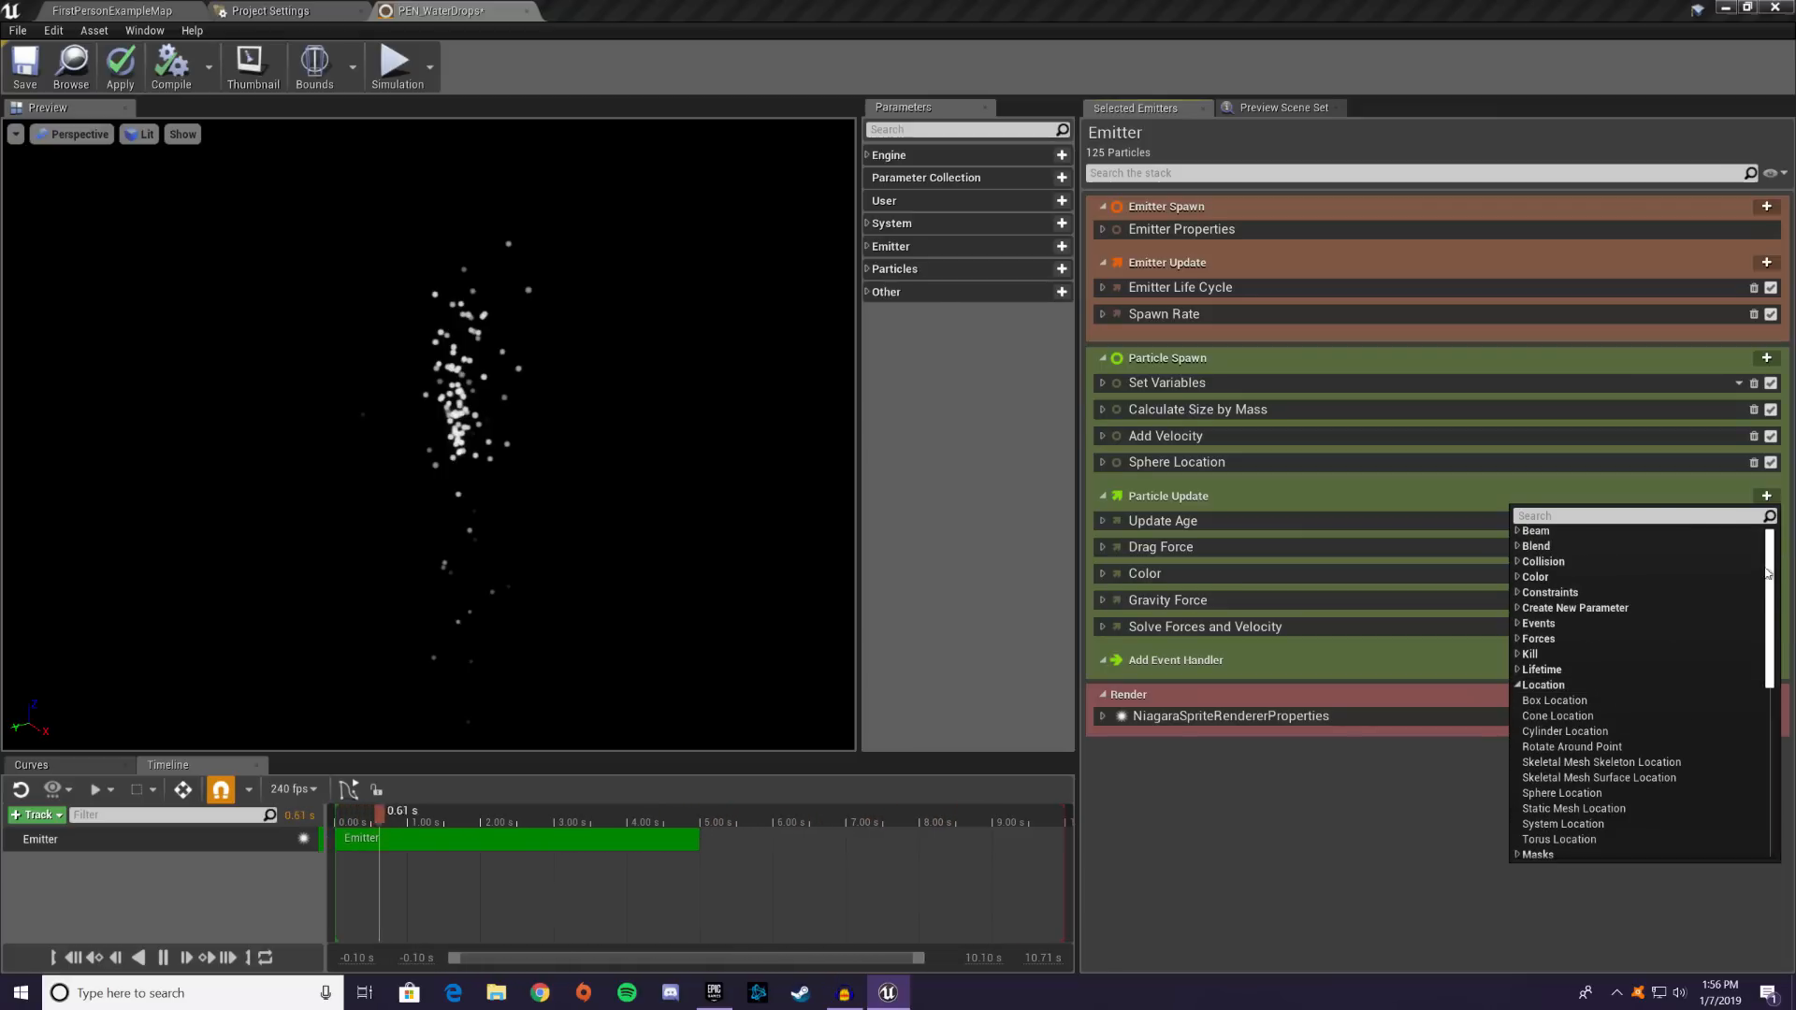
scroll(1691, 694, down, 2)
scroll(1698, 690, down, 8)
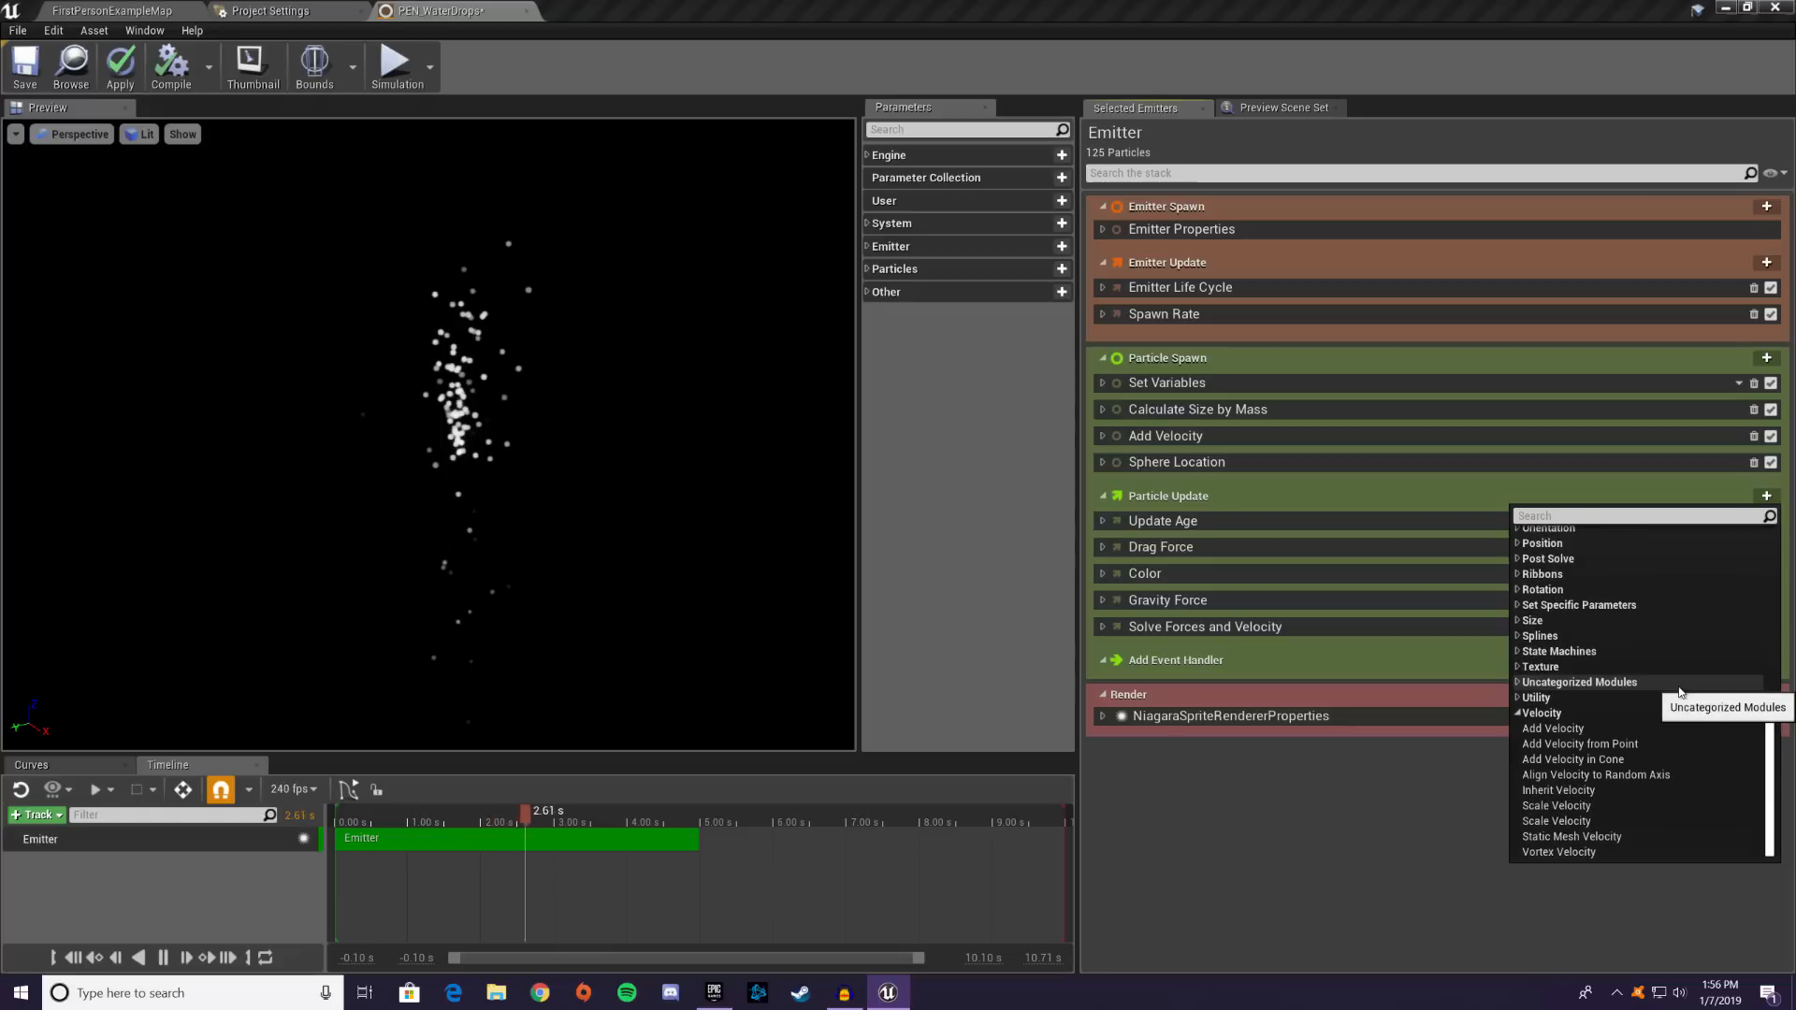
scroll(1596, 746, up, 6)
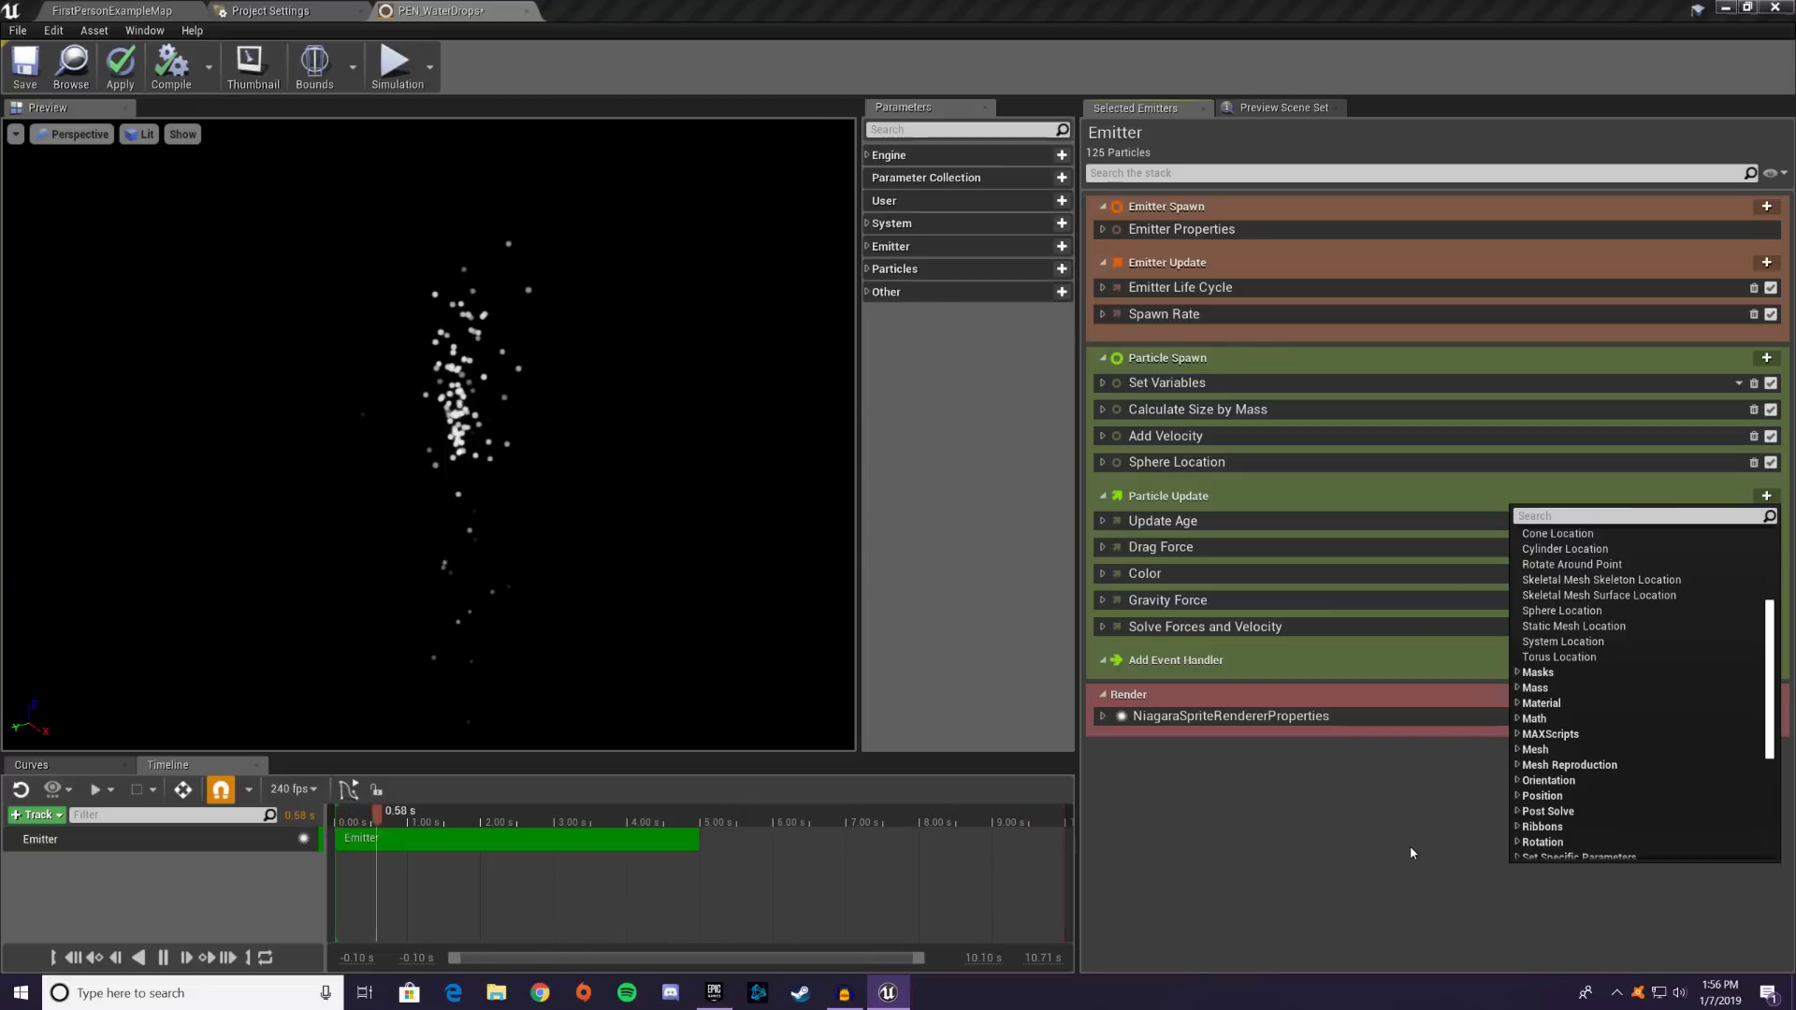
click(1387, 774)
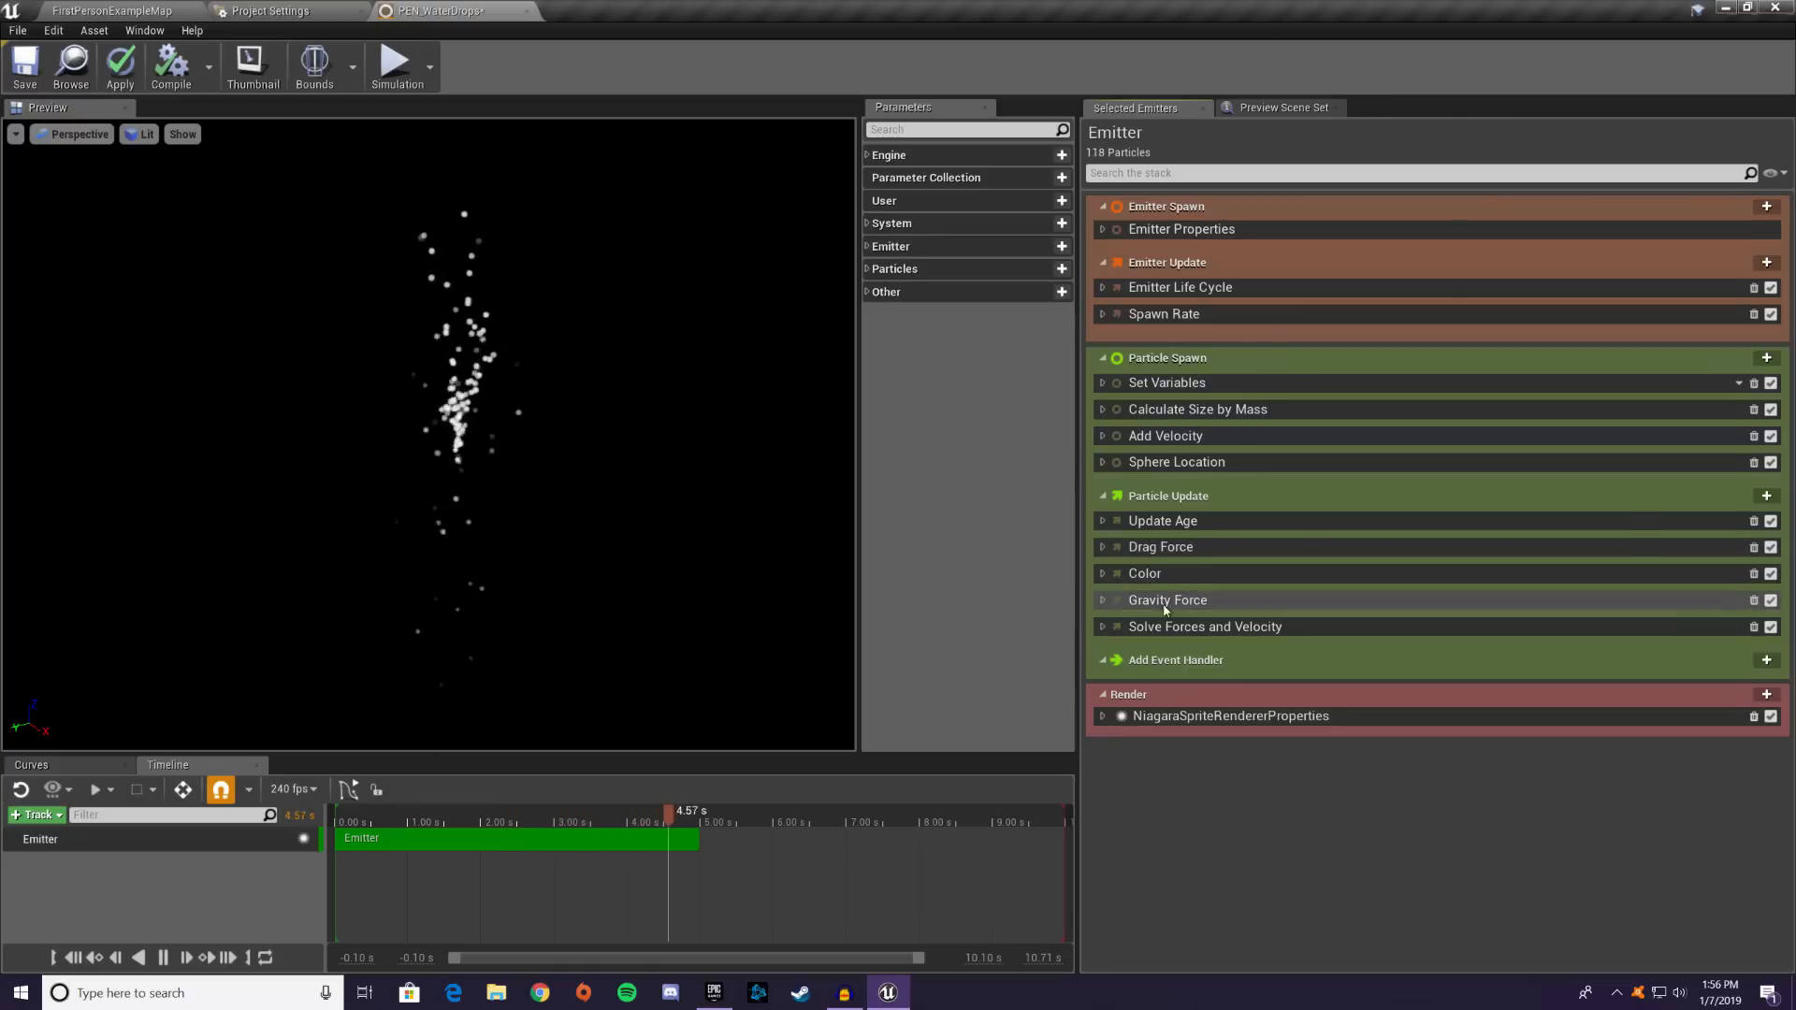
- Open the Gravity Force module's script asset, examine its full node graph, and close the asset
click(1102, 601)
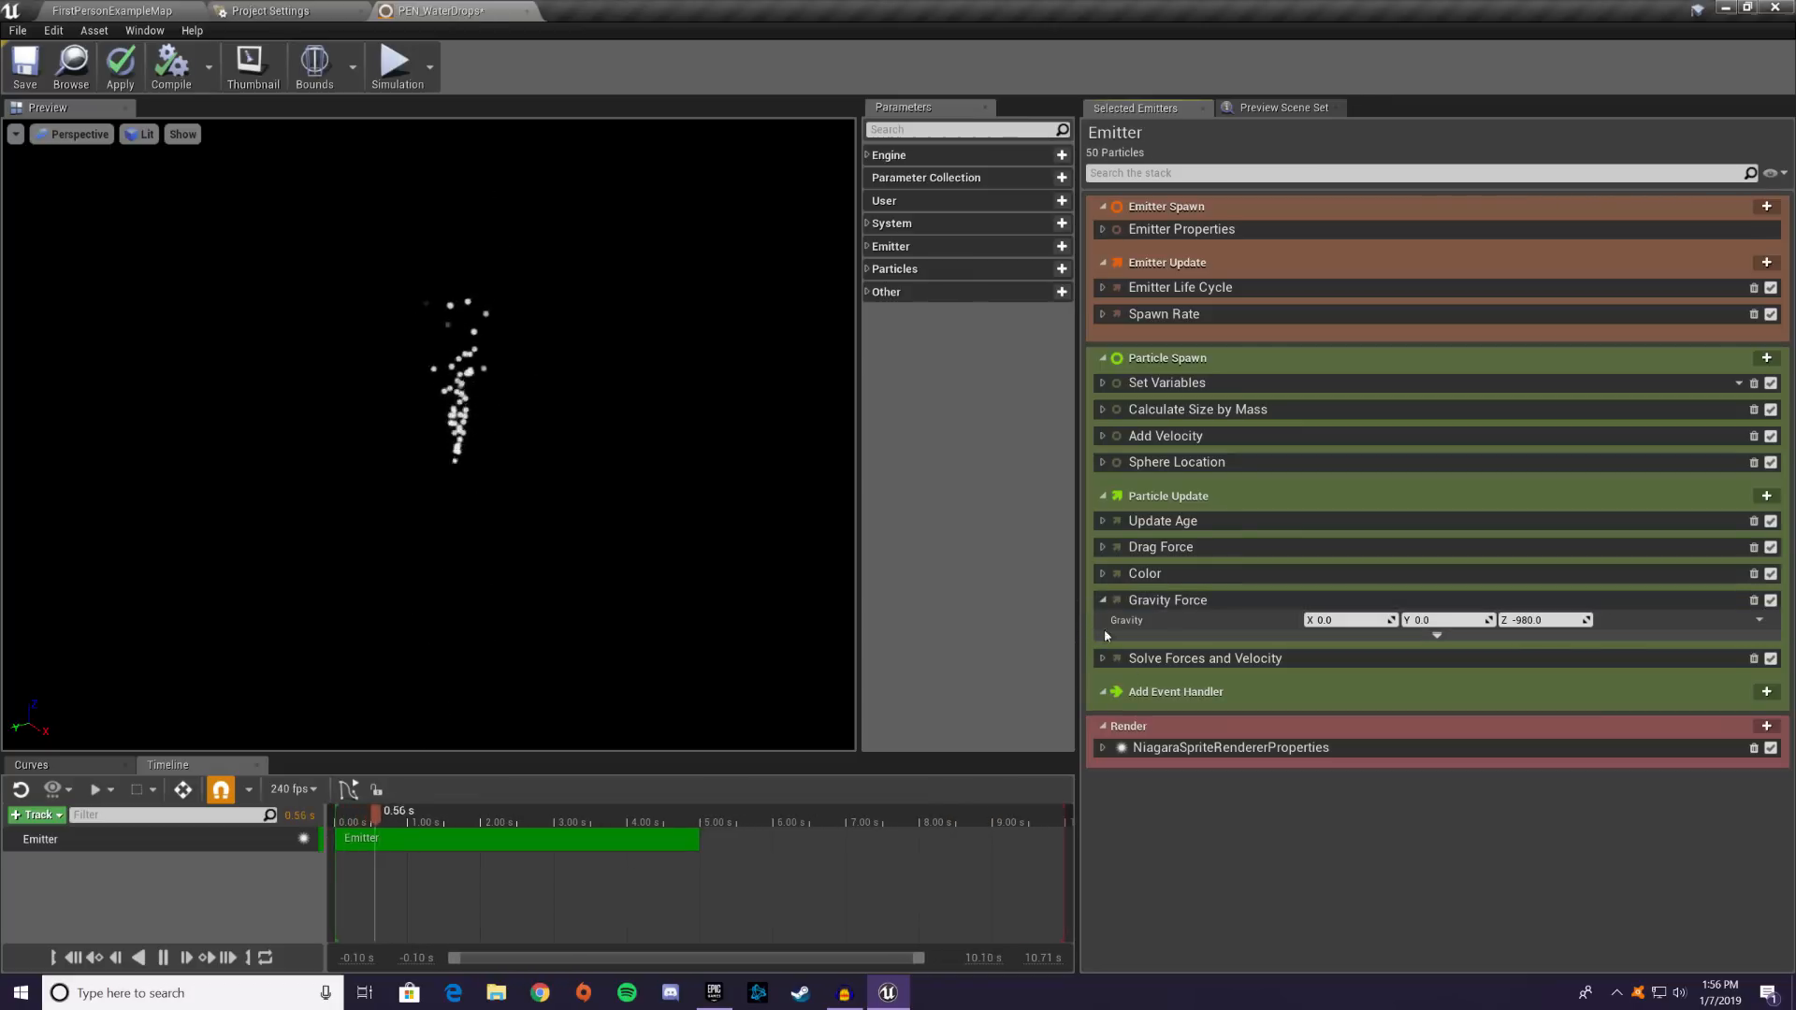
right_click(1234, 601)
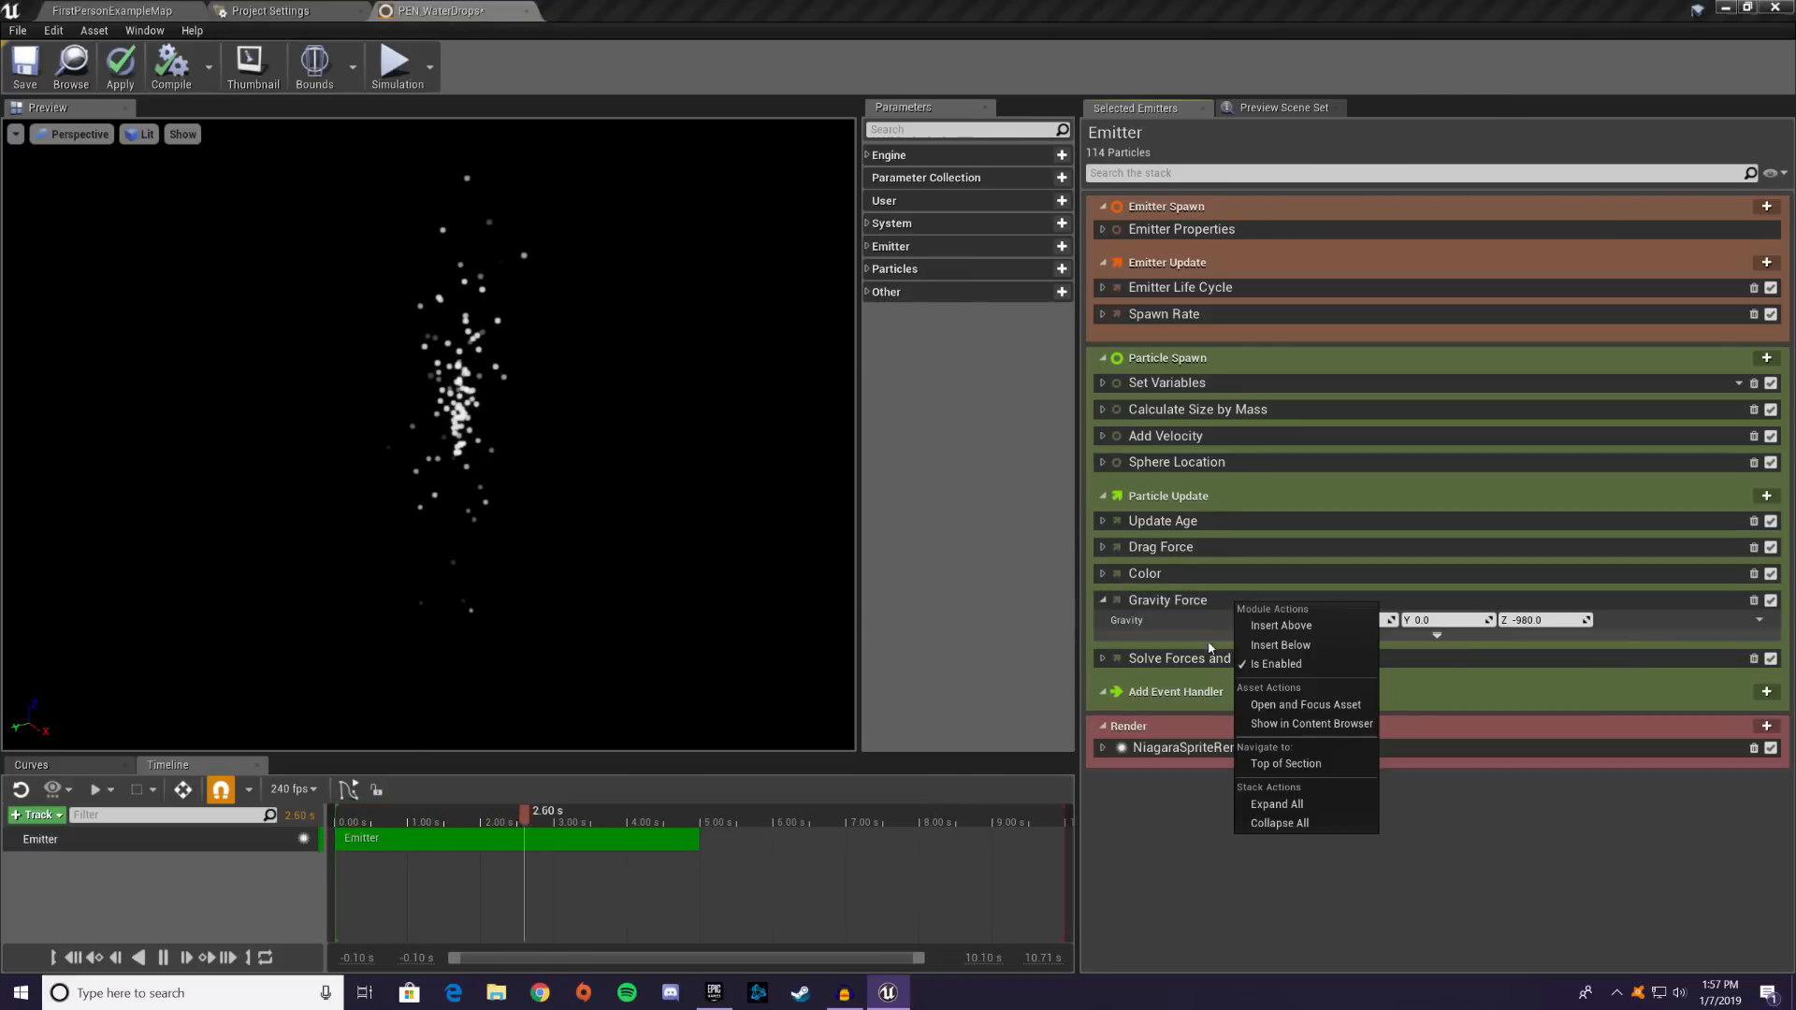
click(1298, 711)
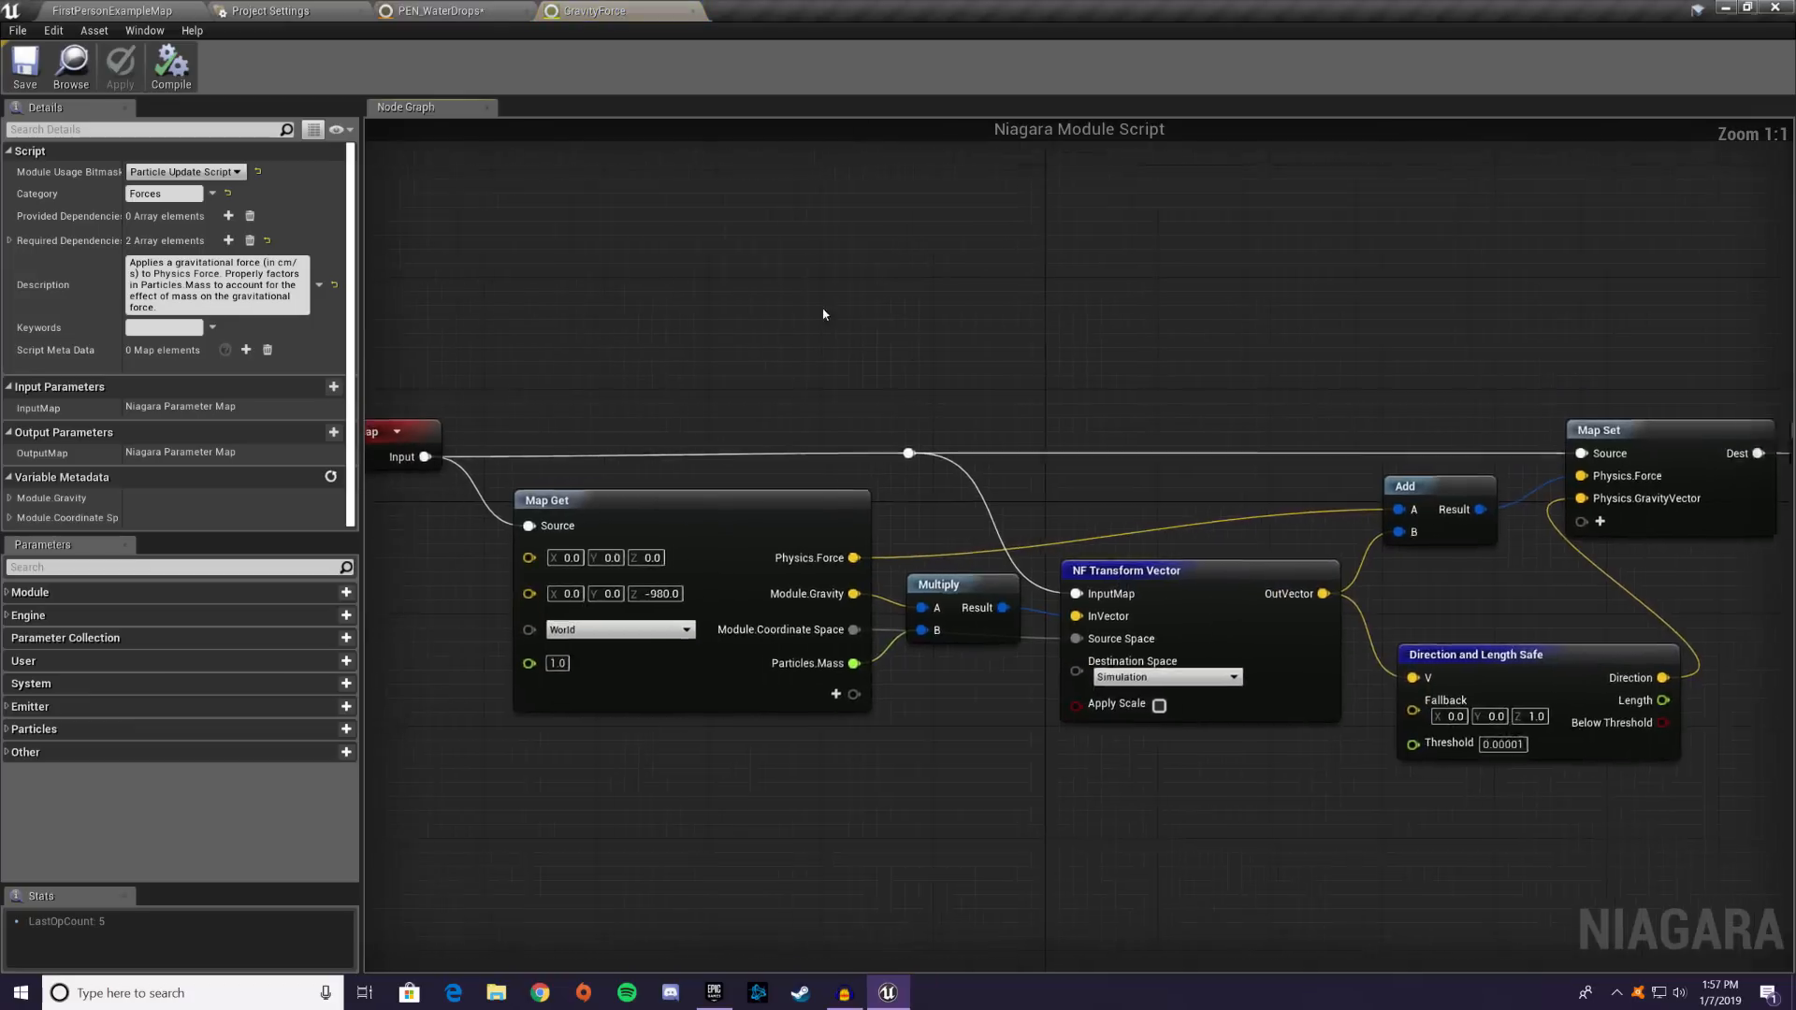
scroll(1195, 562, down, 2)
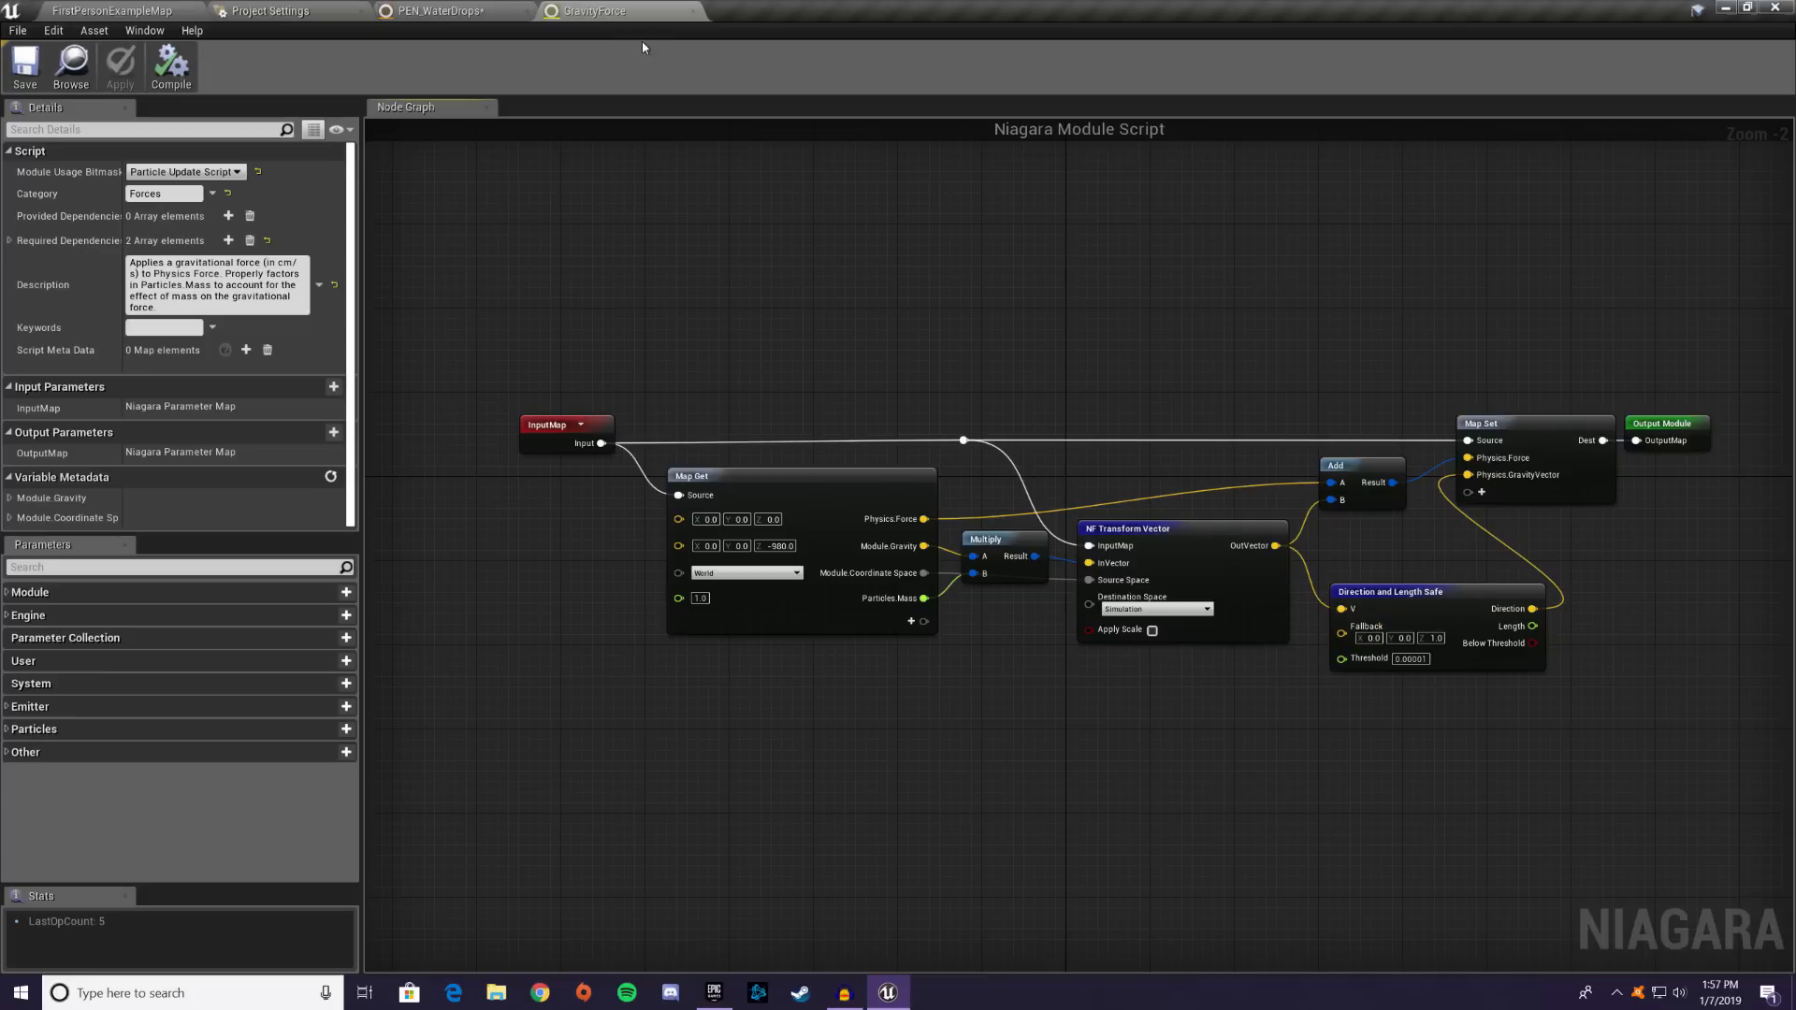
click(693, 11)
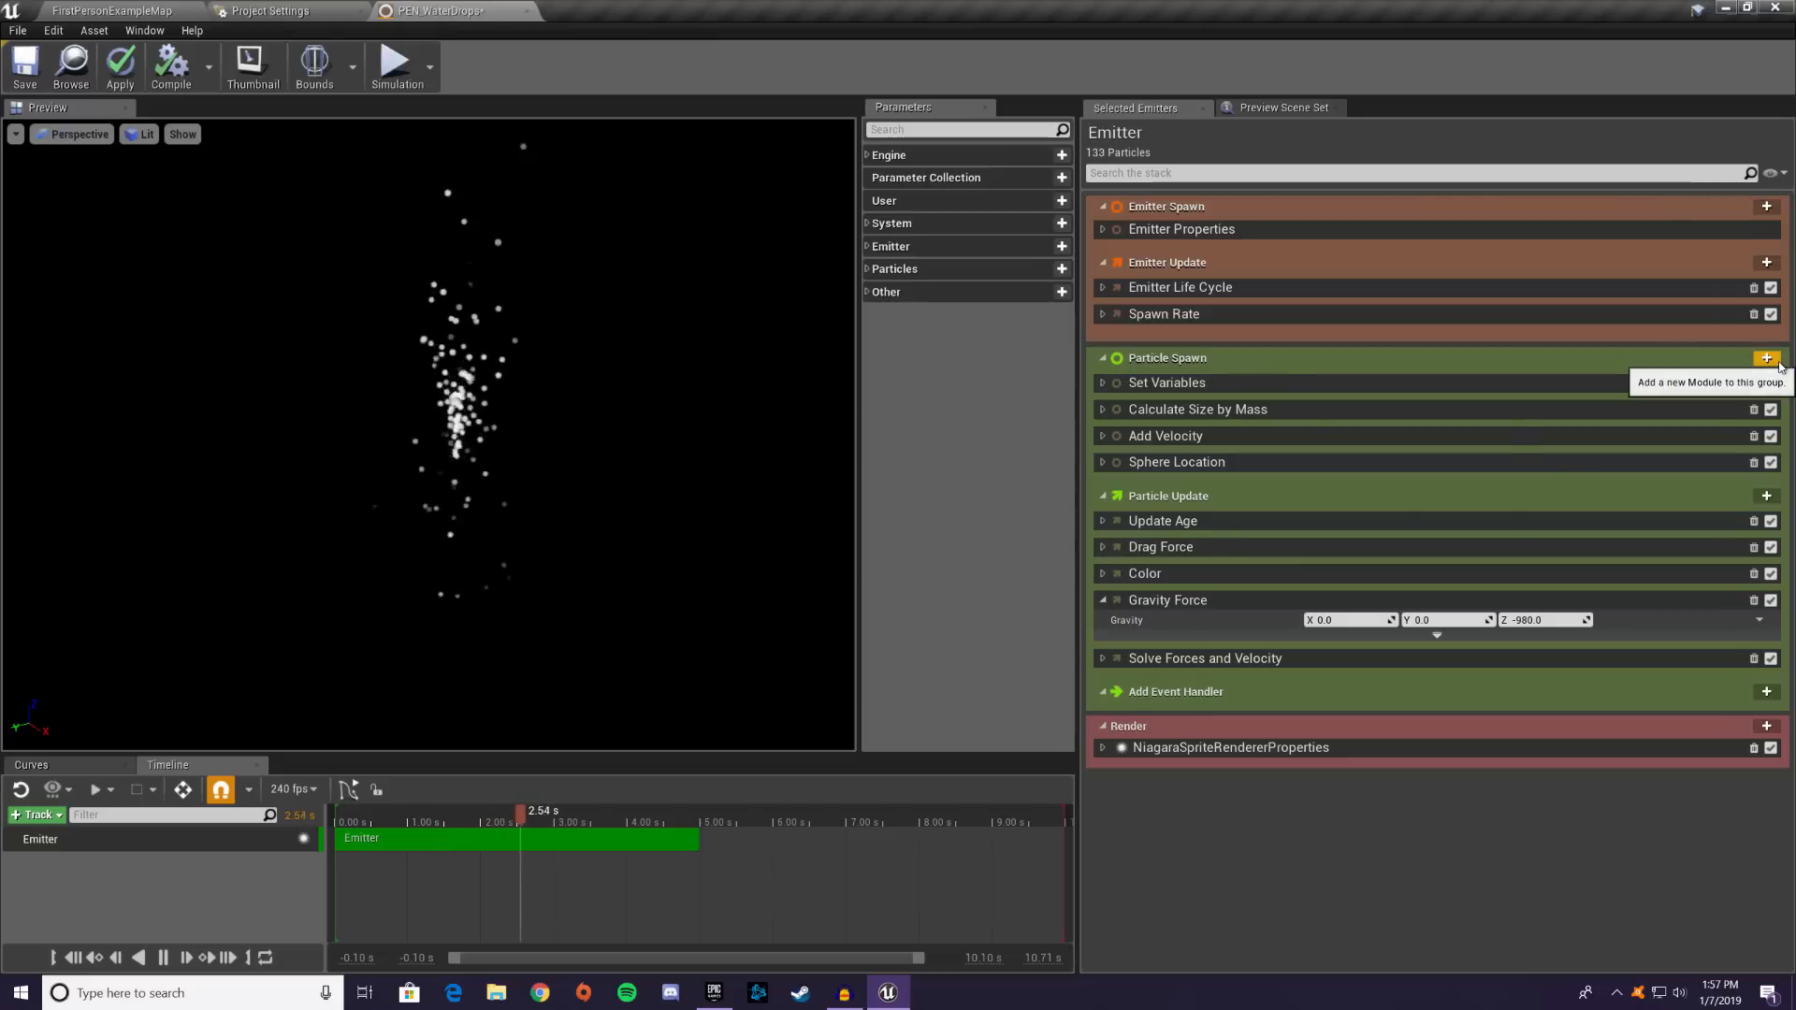
click(1766, 358)
click(1488, 964)
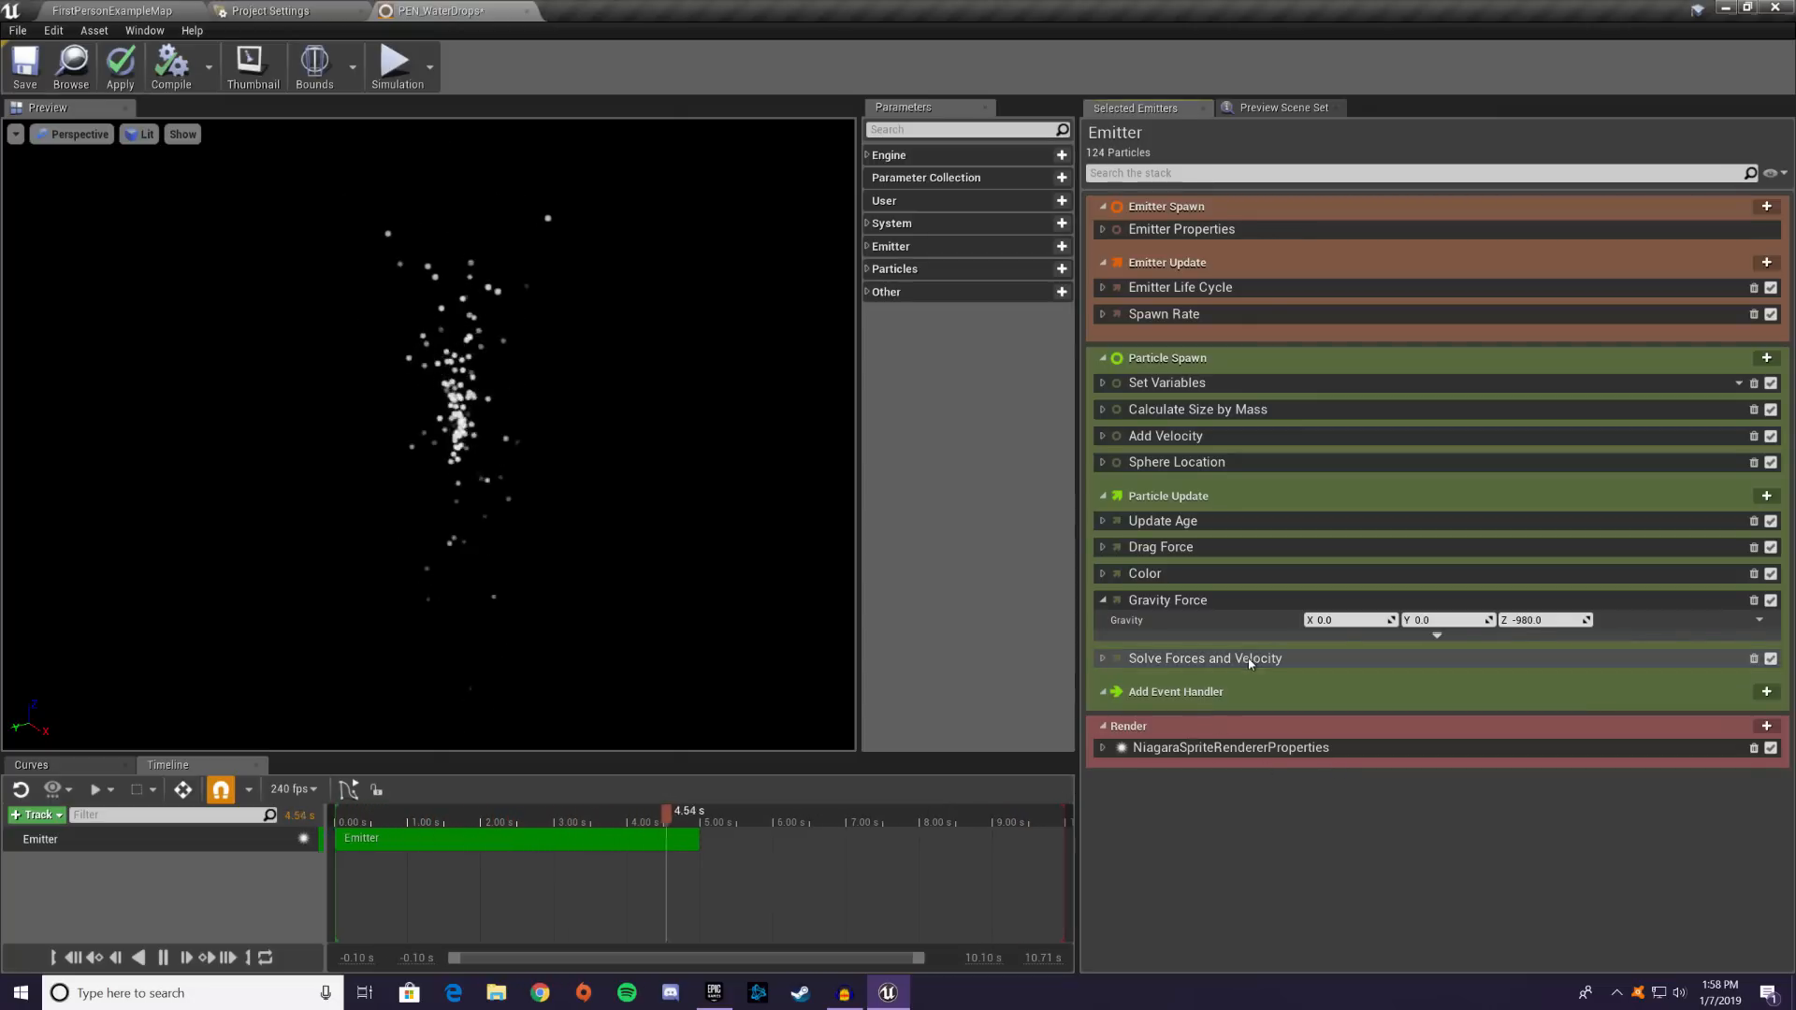
- Collapse the Gravity Force settings, then add an event handler and check its Source and Execution Mode options
click(1105, 602)
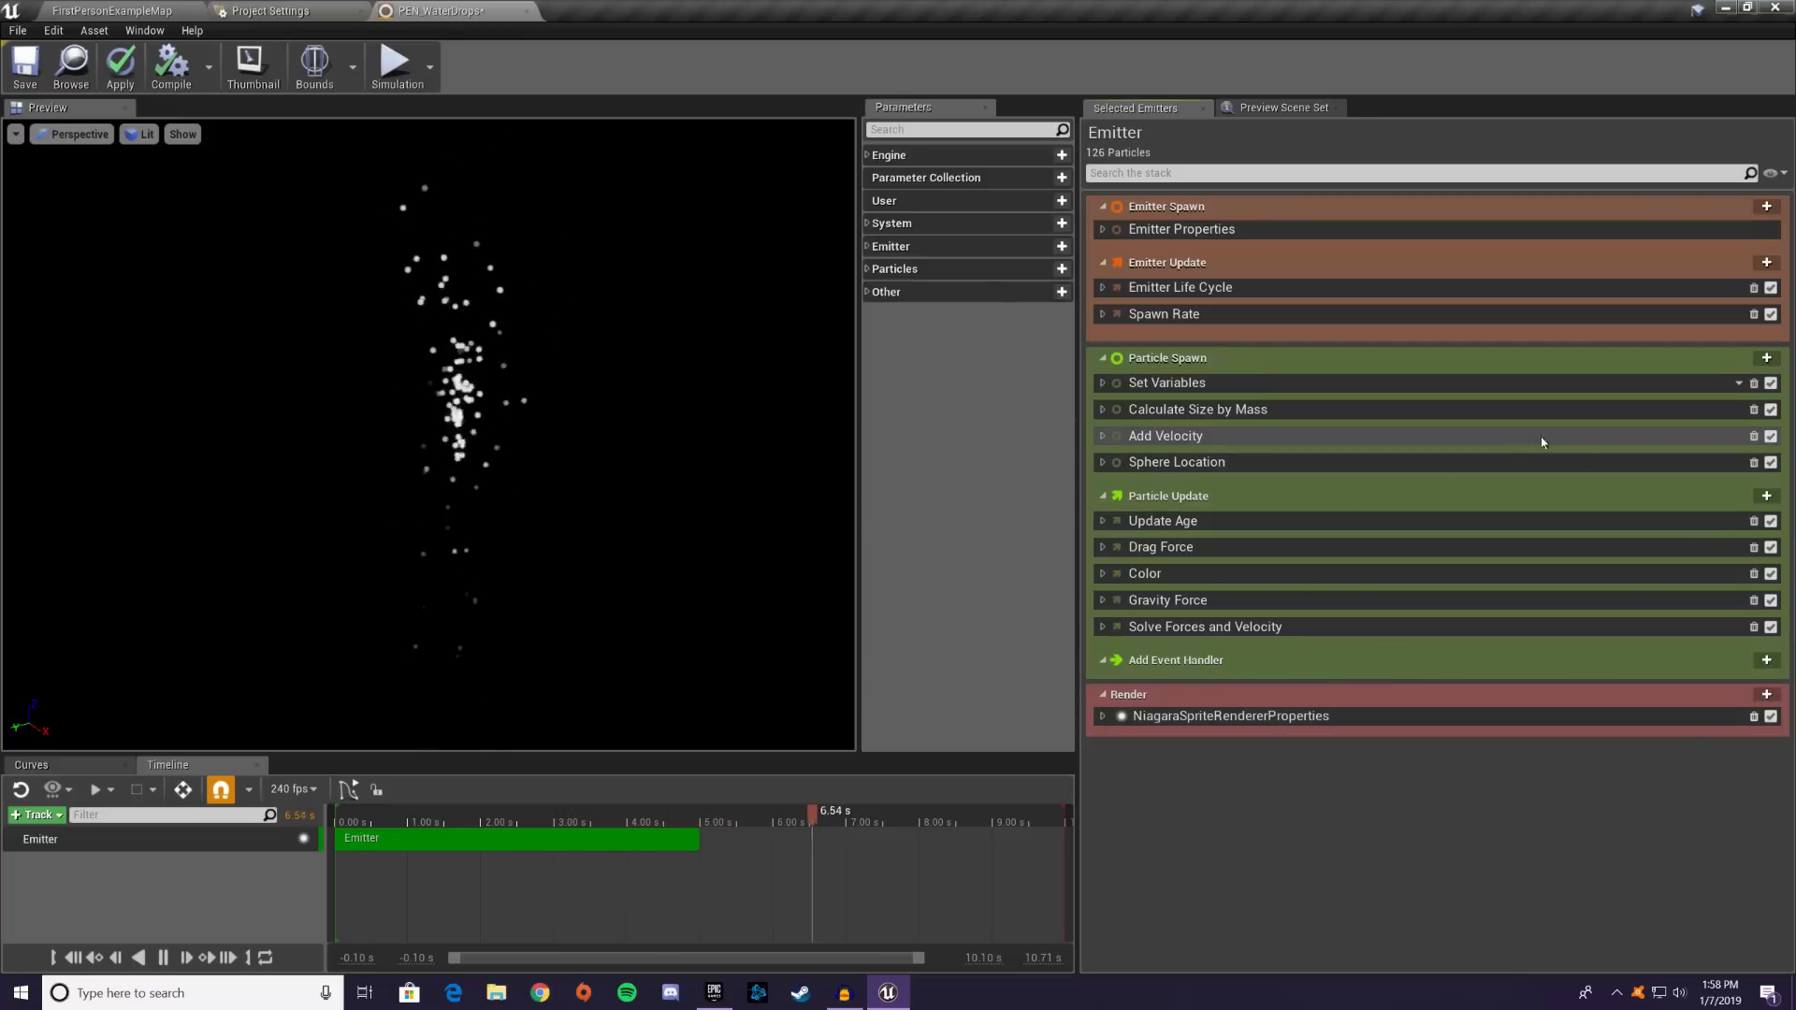
click(1767, 660)
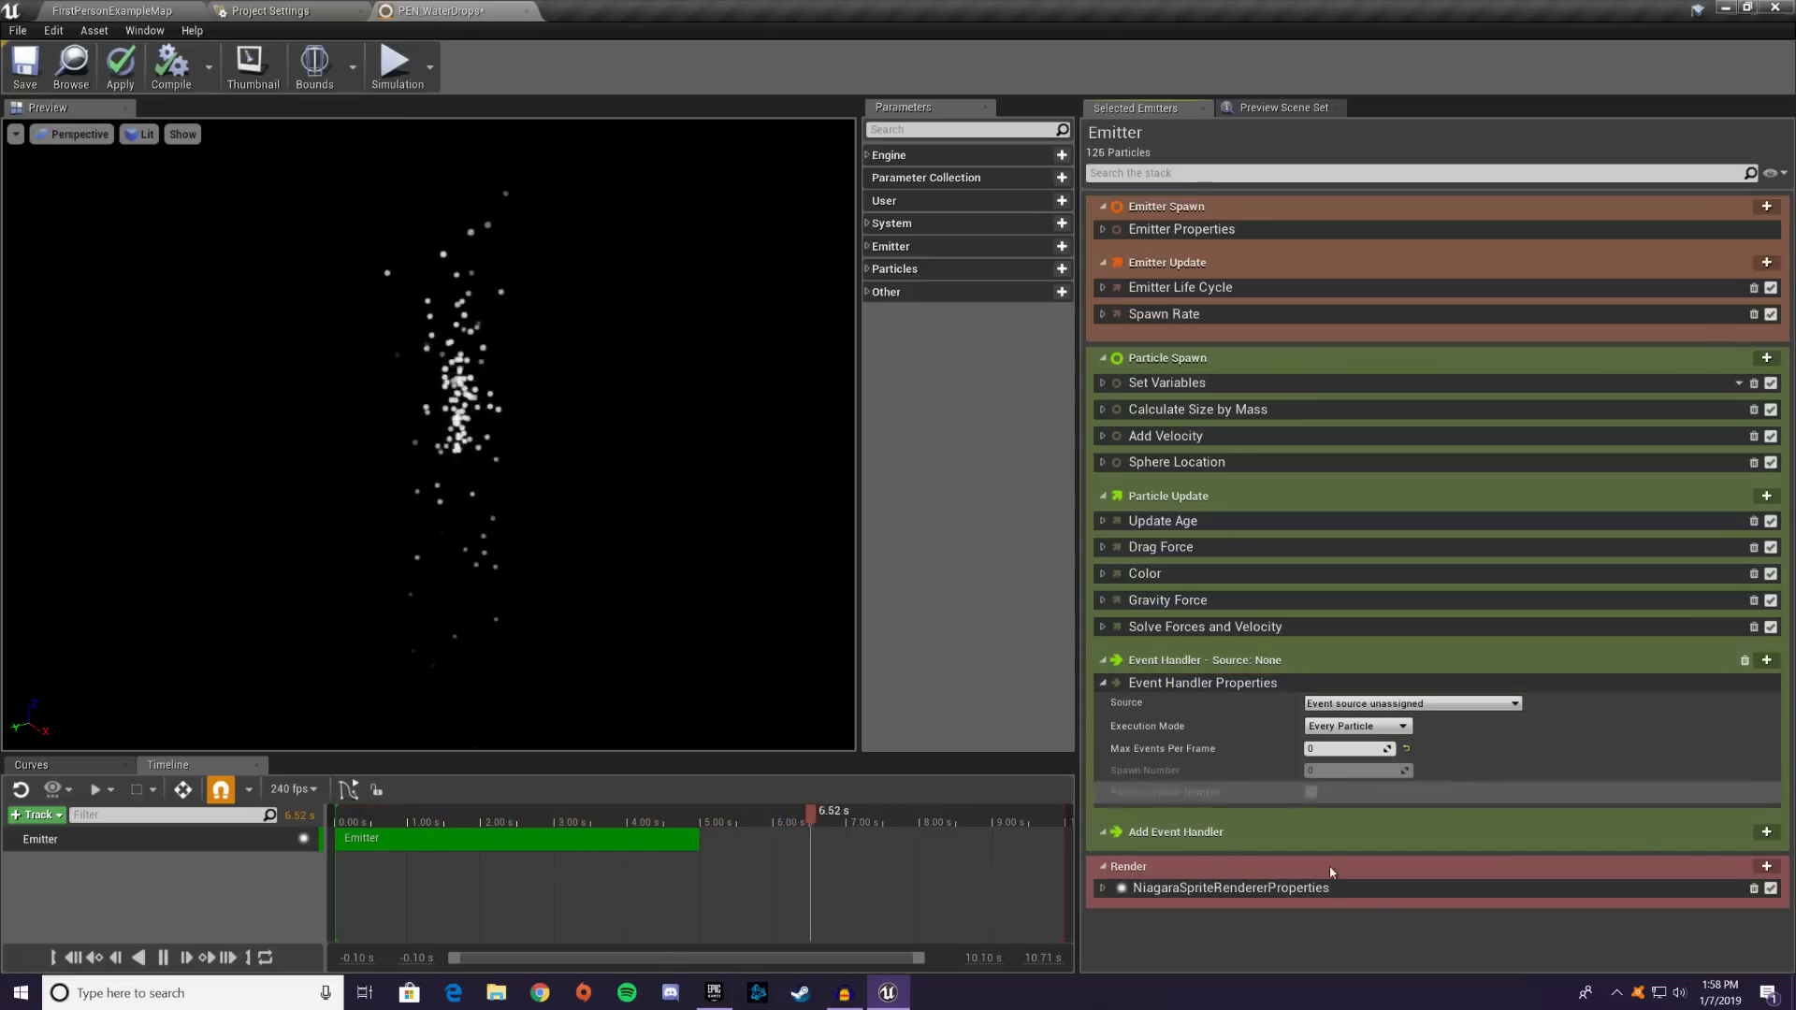
click(1469, 706)
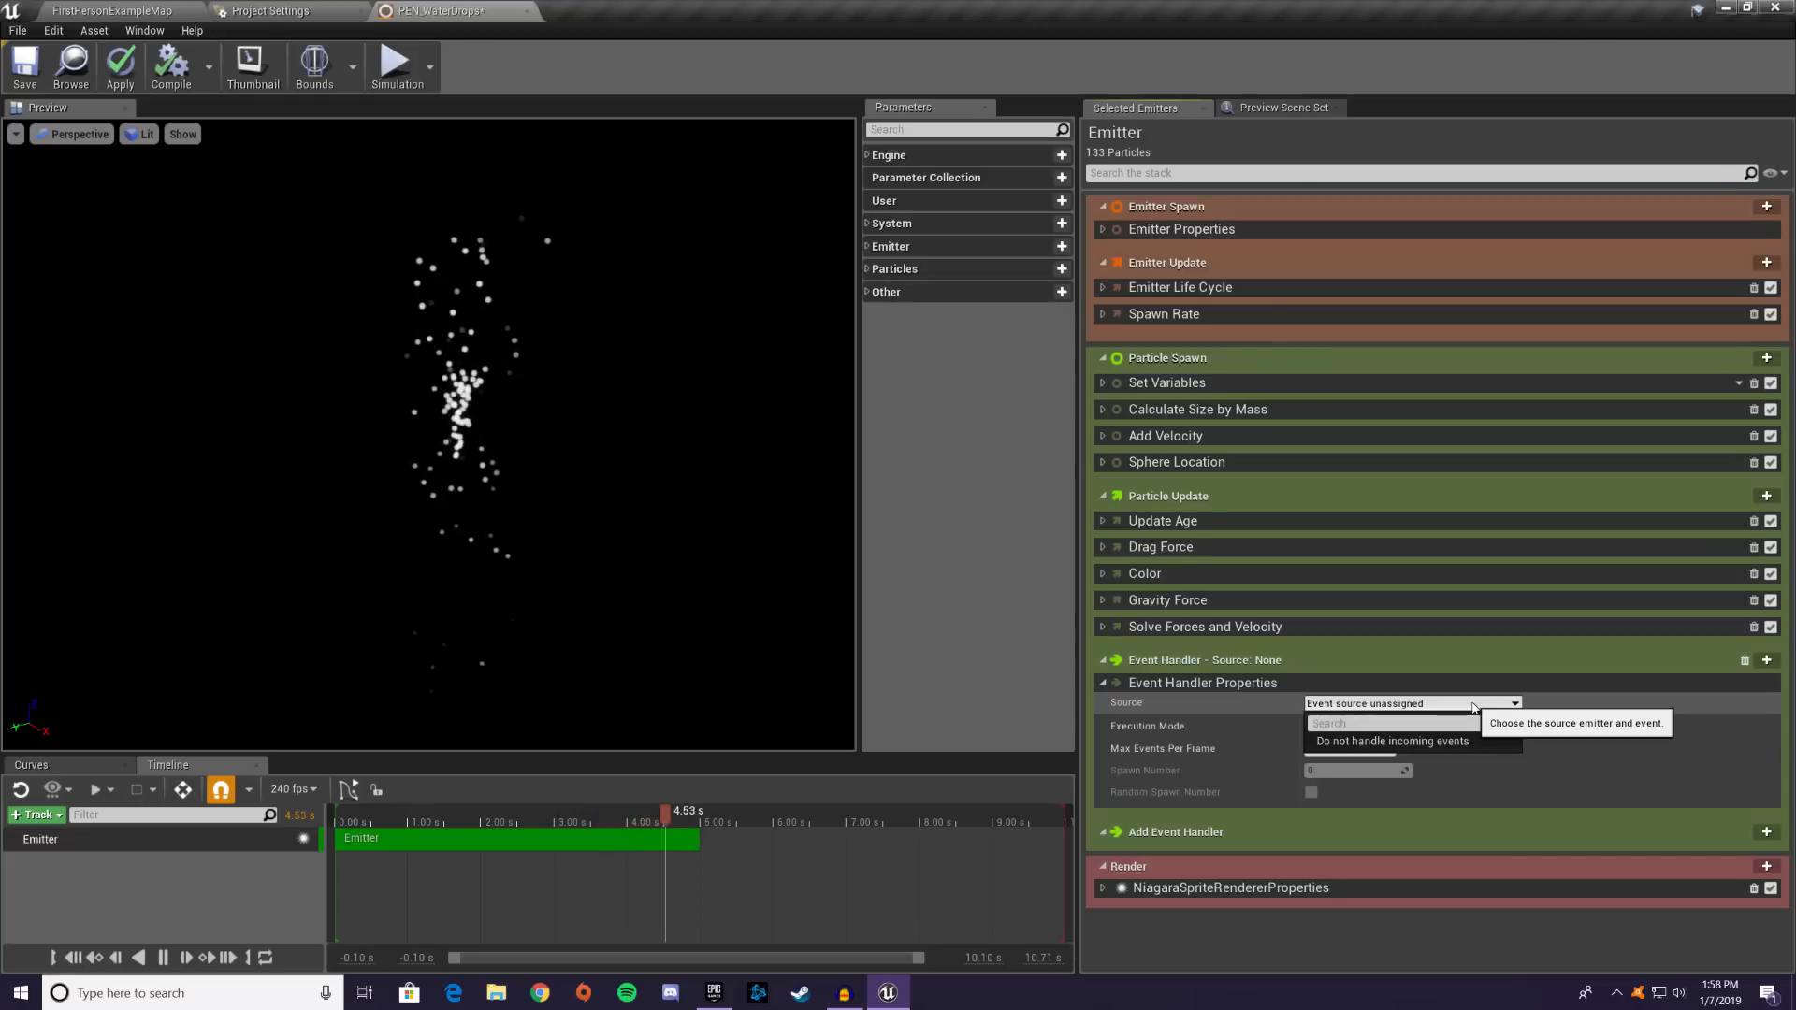
click(1422, 741)
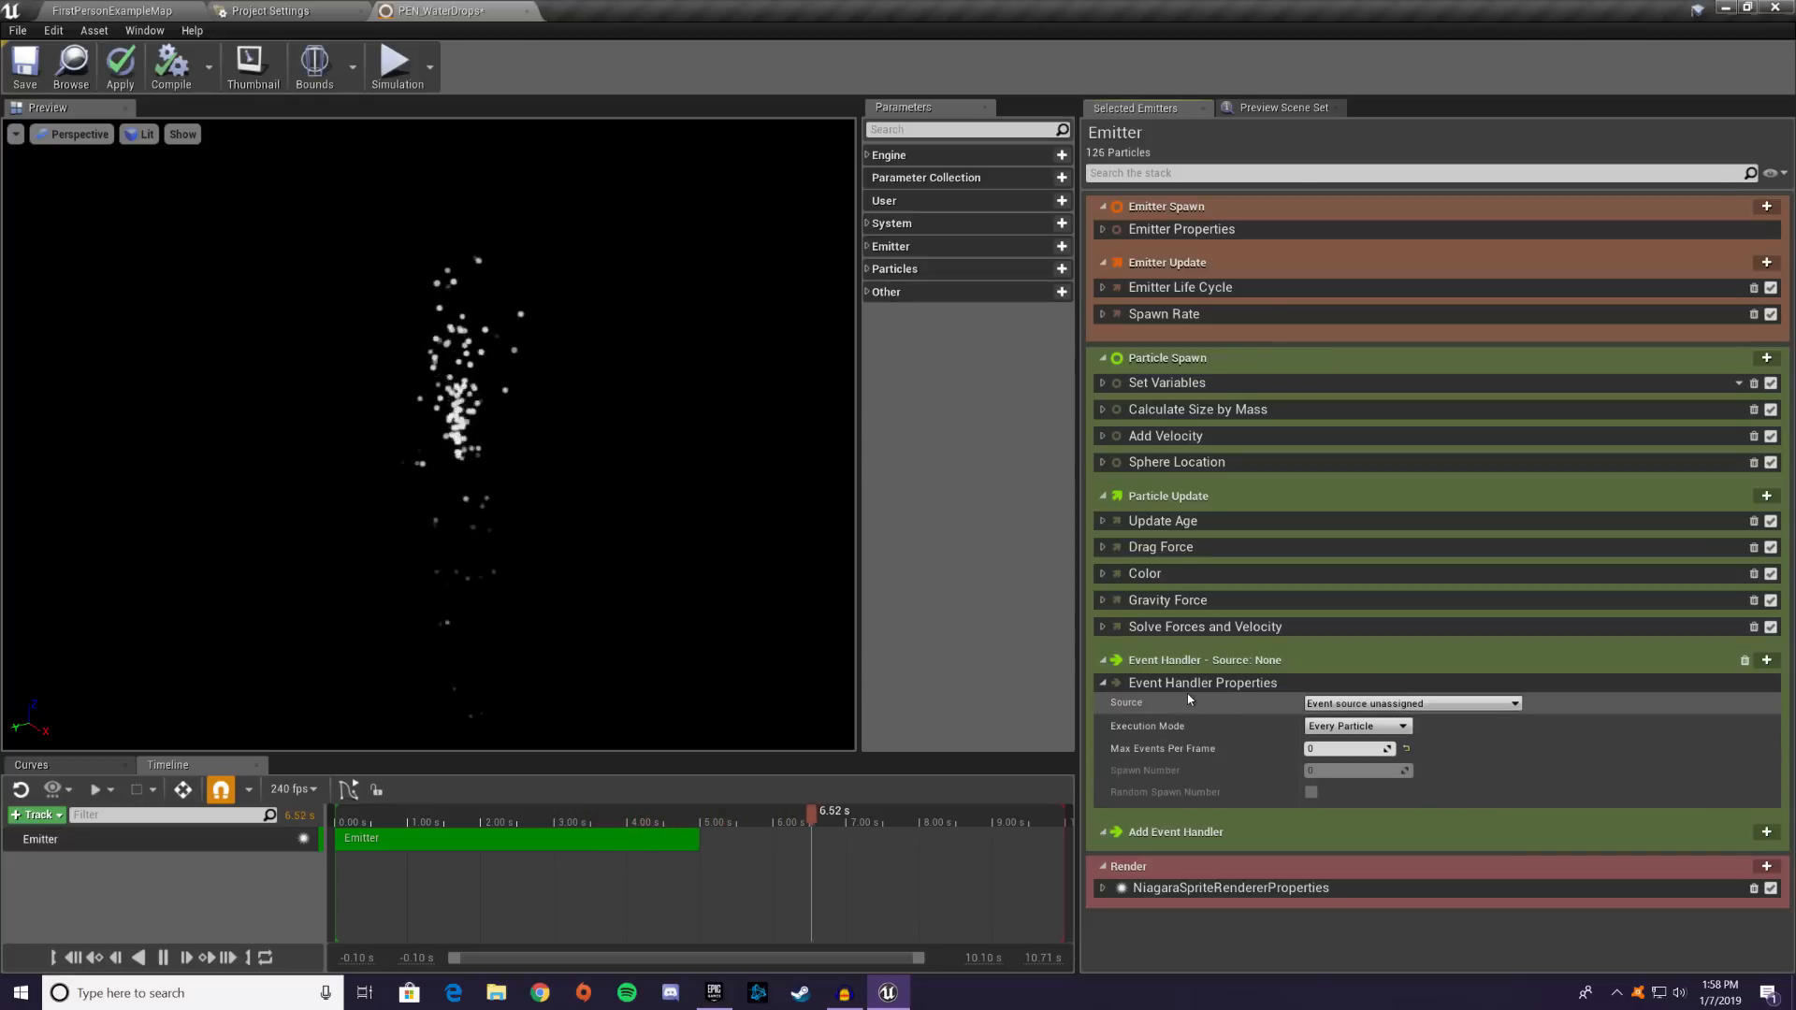
click(1362, 734)
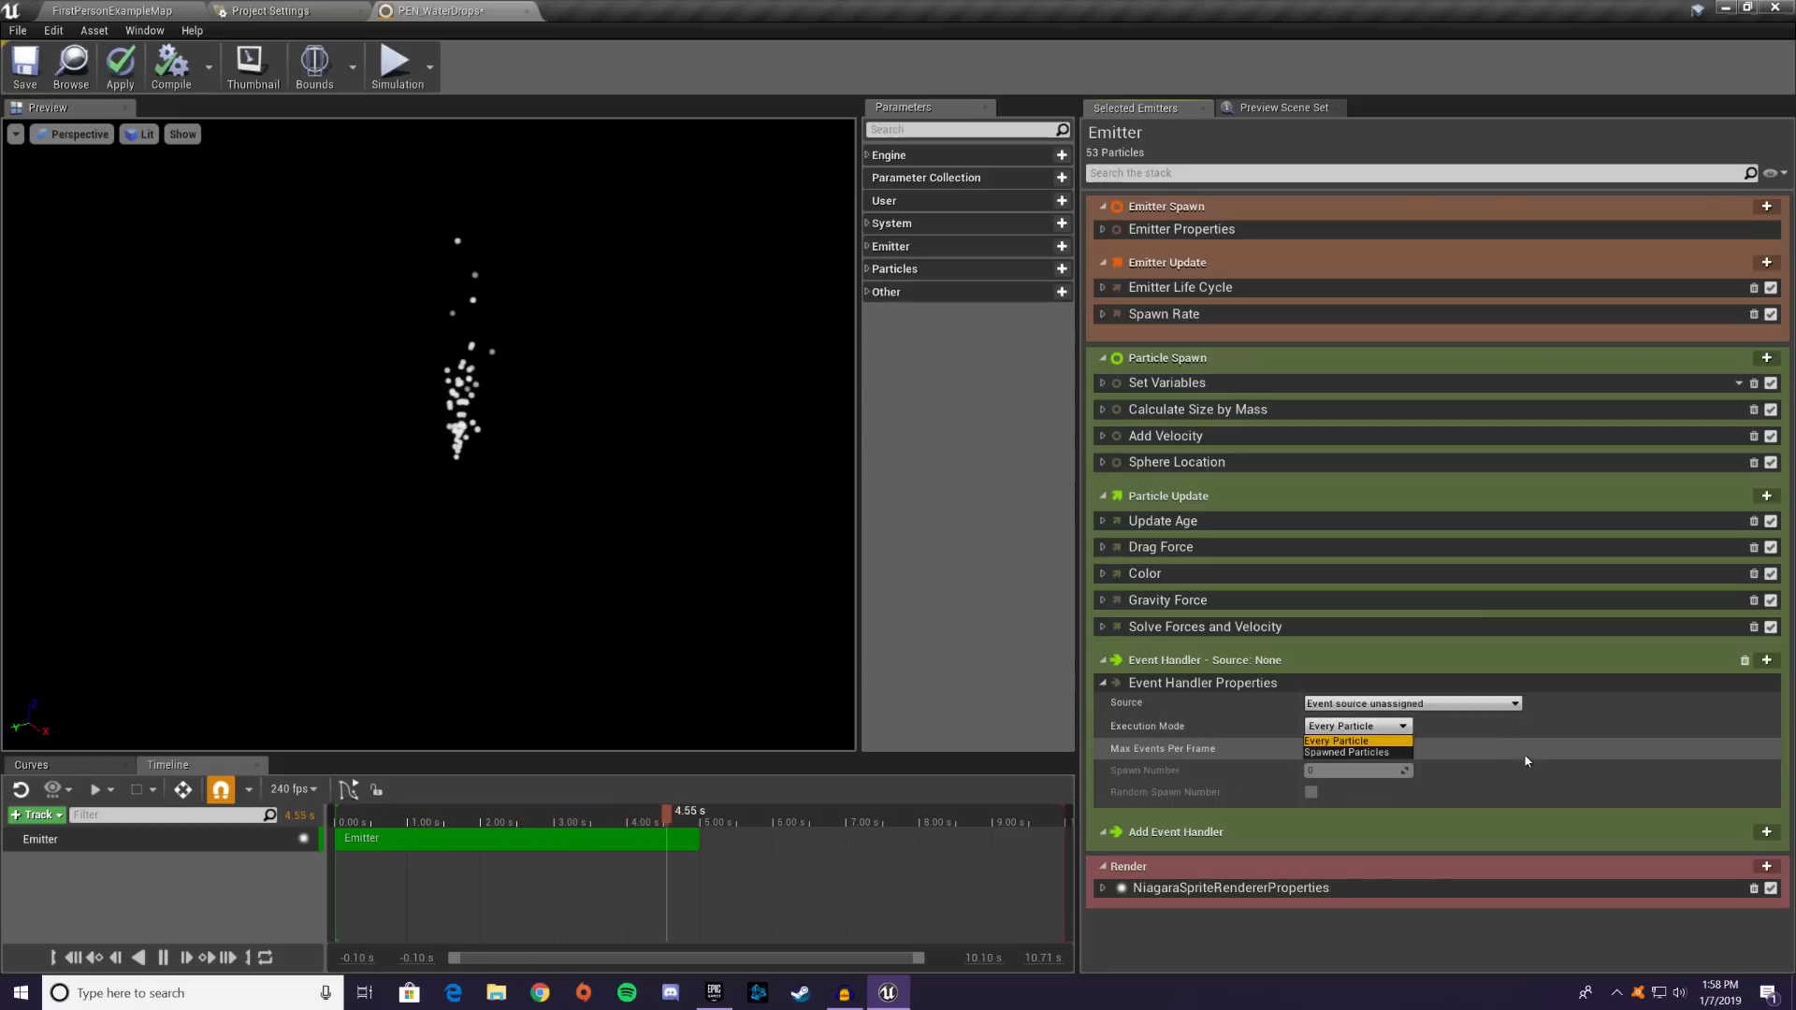
- Add a Receive Death Event module from the Events category to the event handler and expand its advanced settings
click(1766, 659)
click(1766, 660)
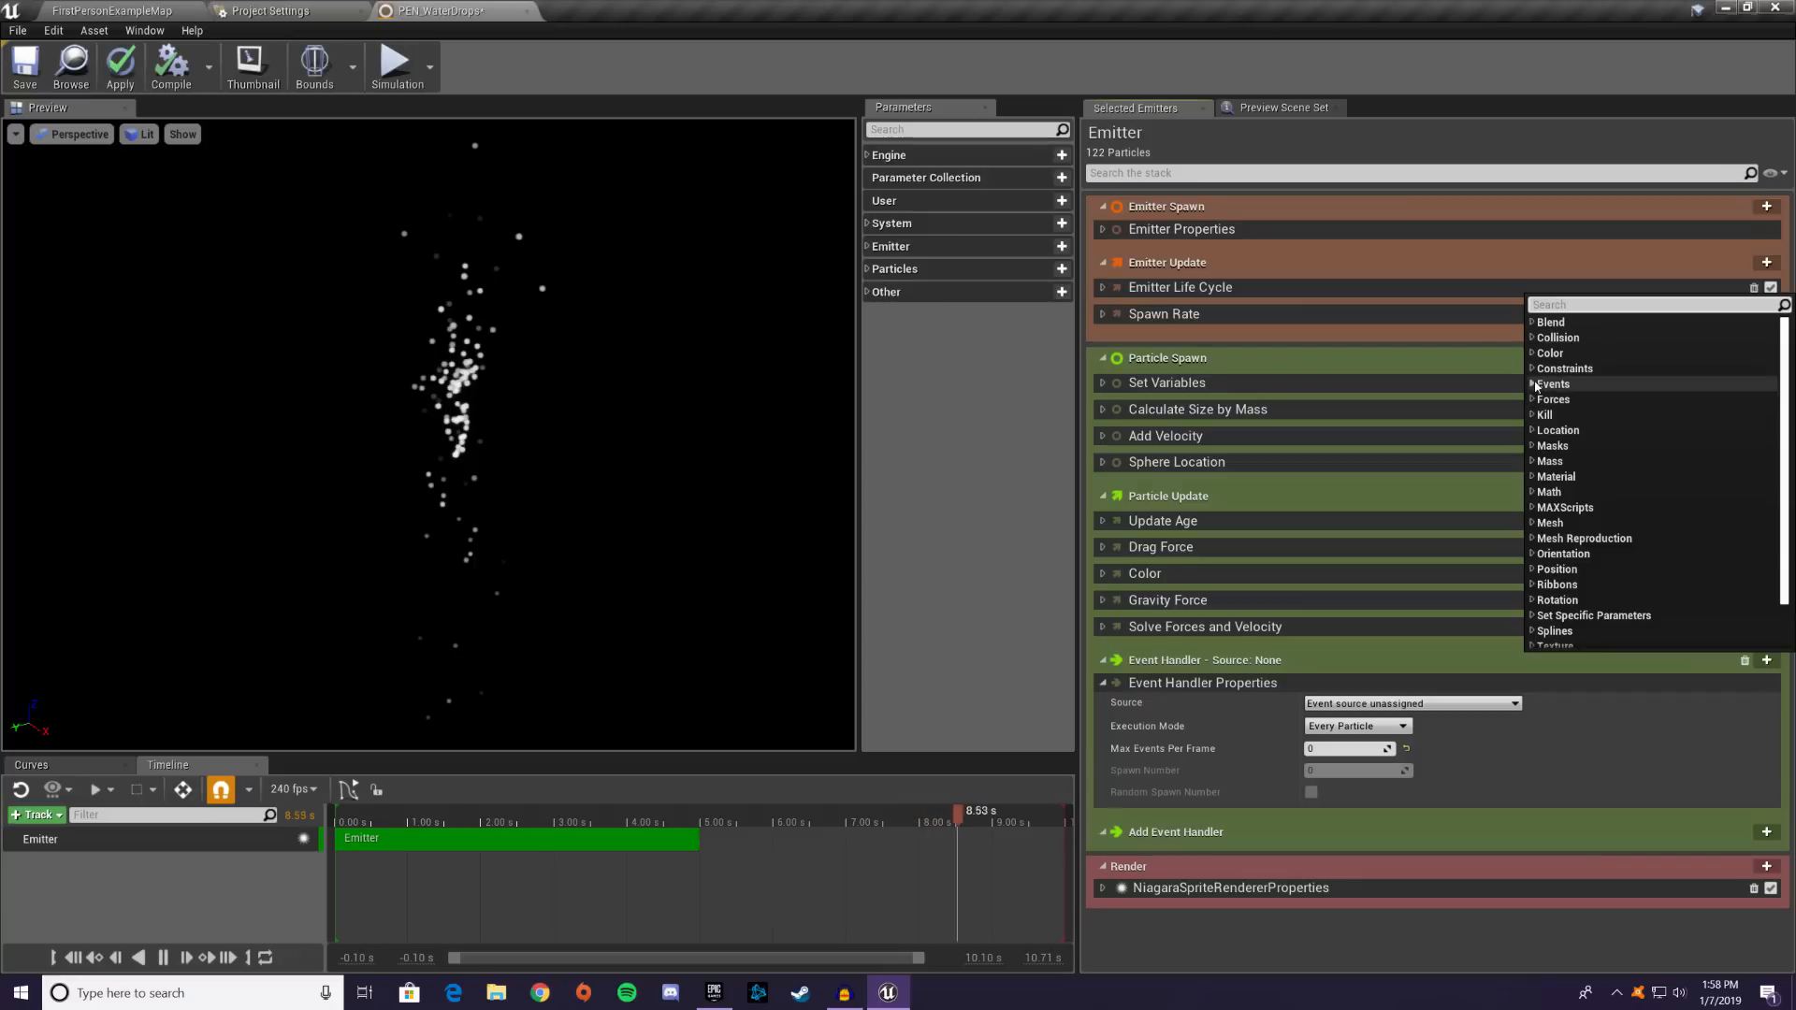
click(1535, 385)
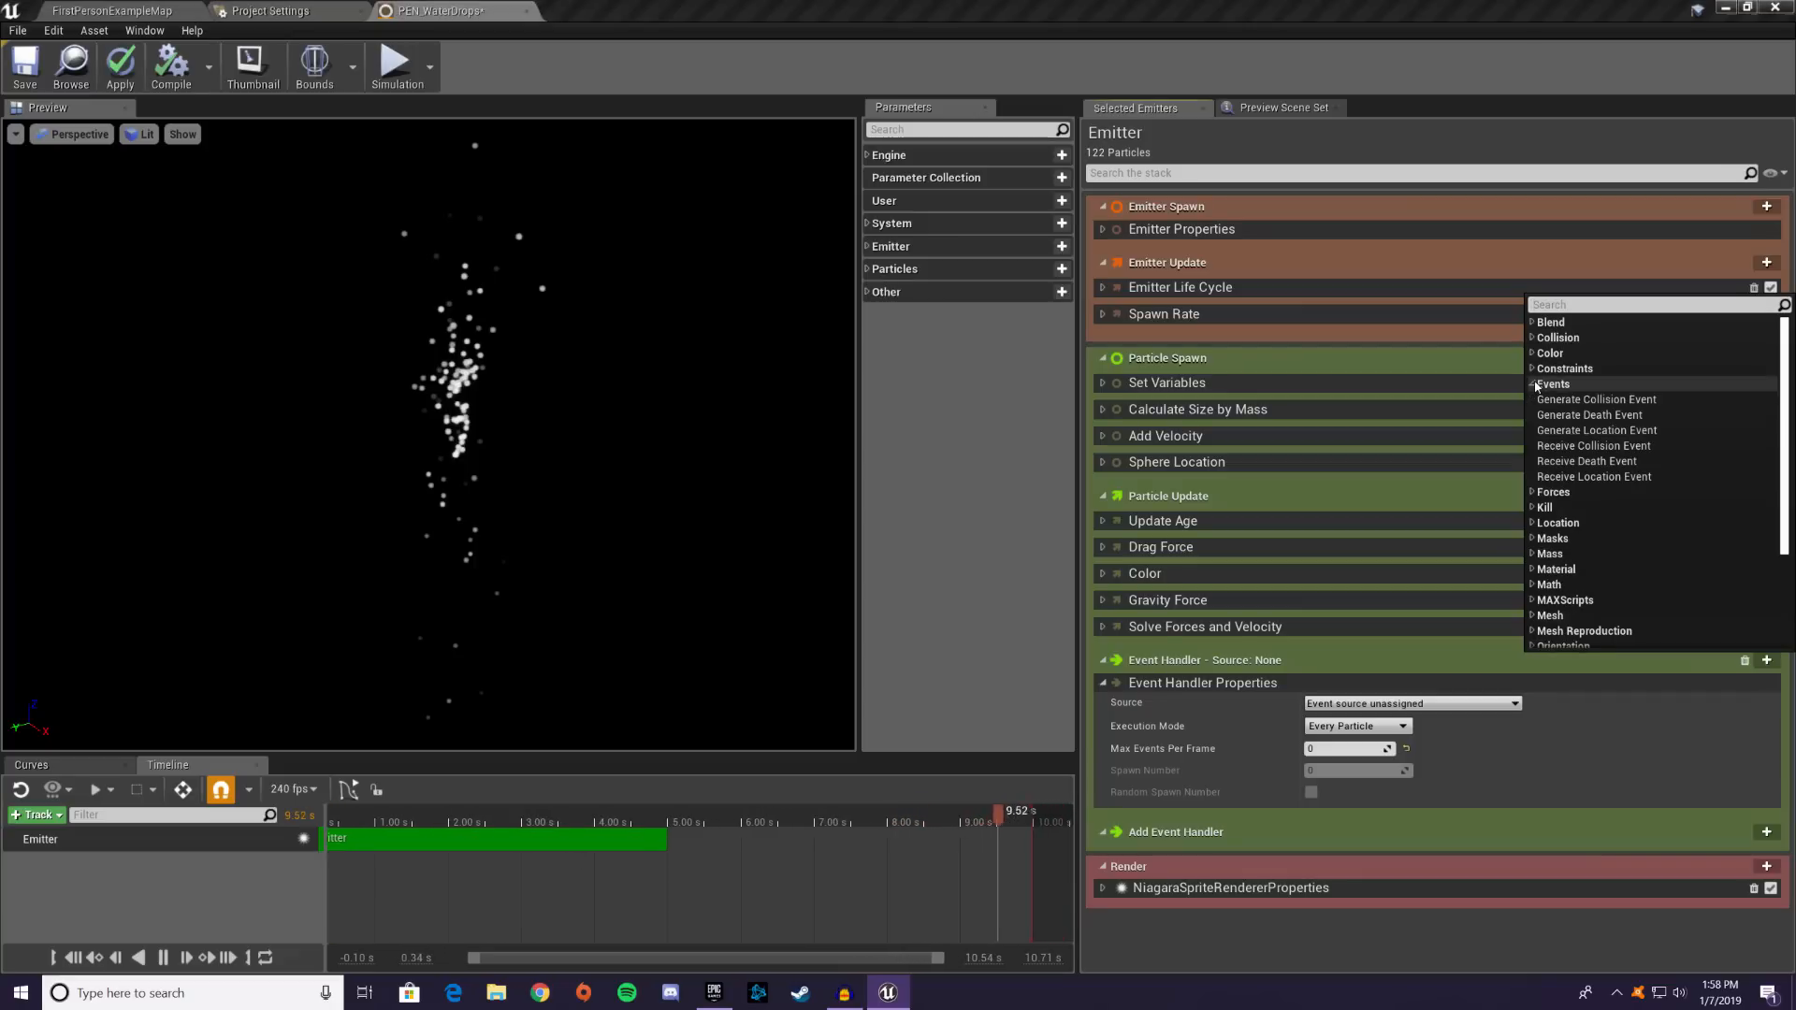
click(1604, 462)
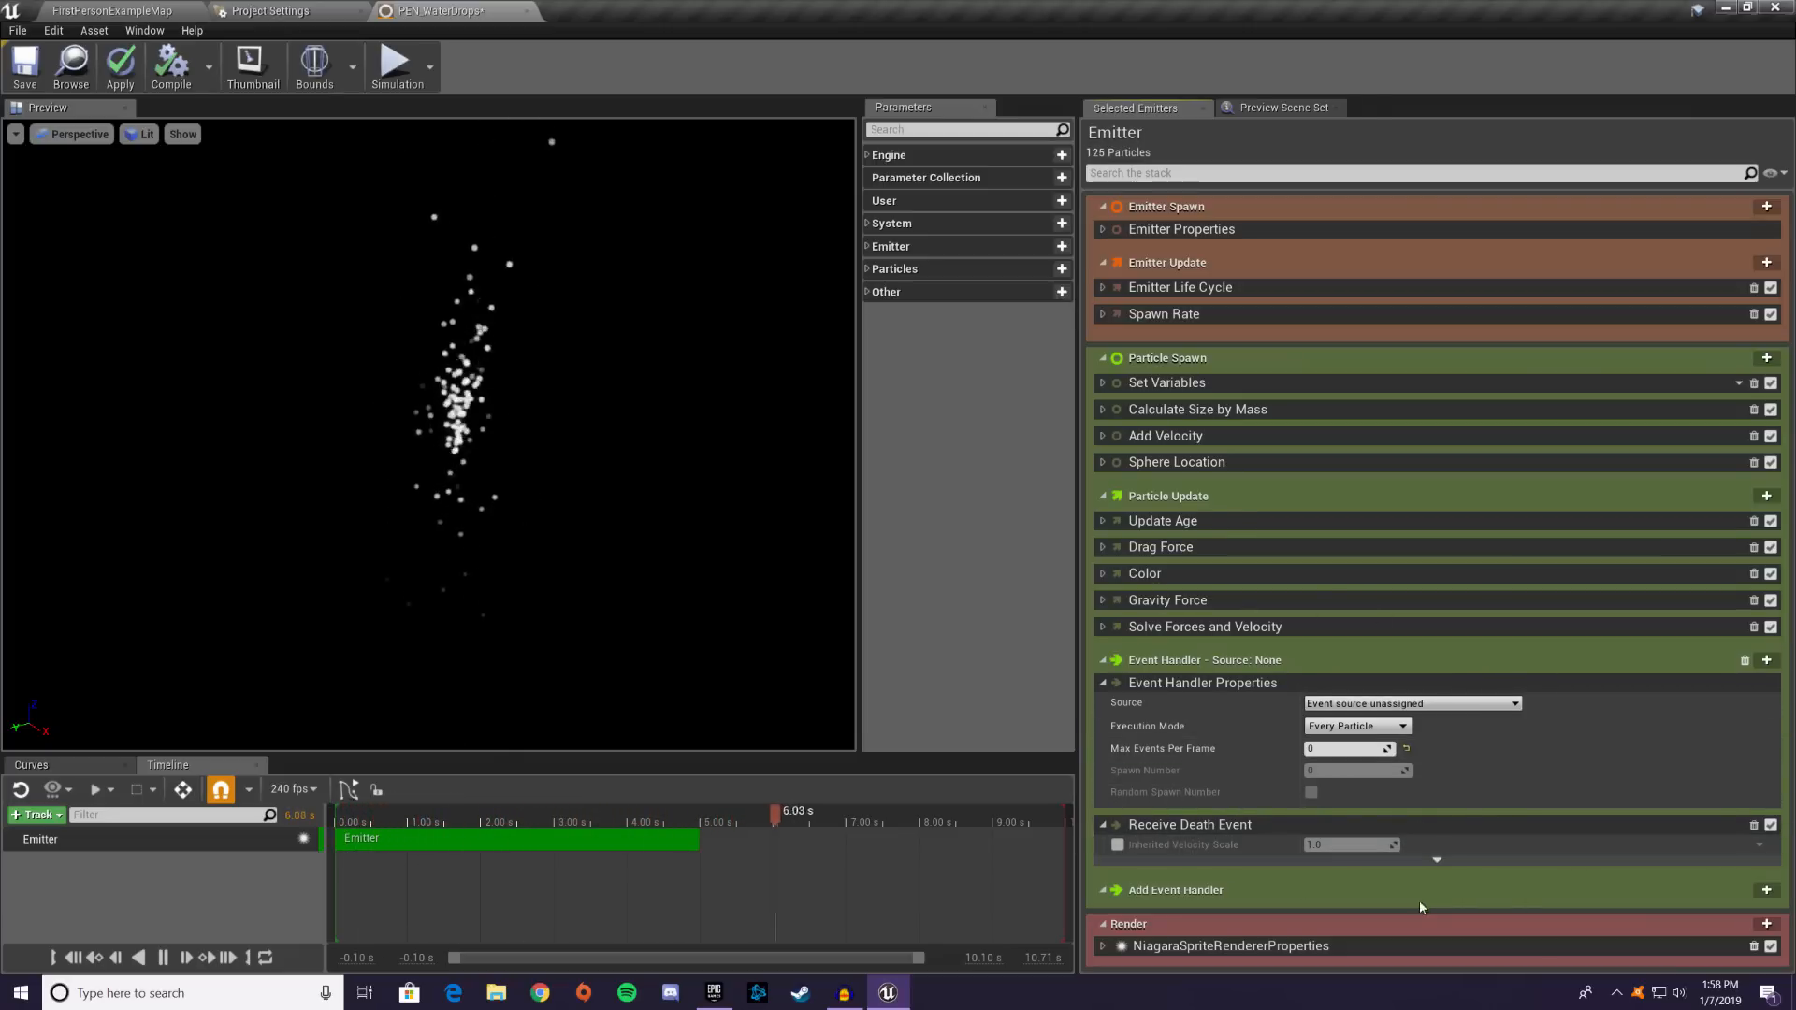
click(1437, 863)
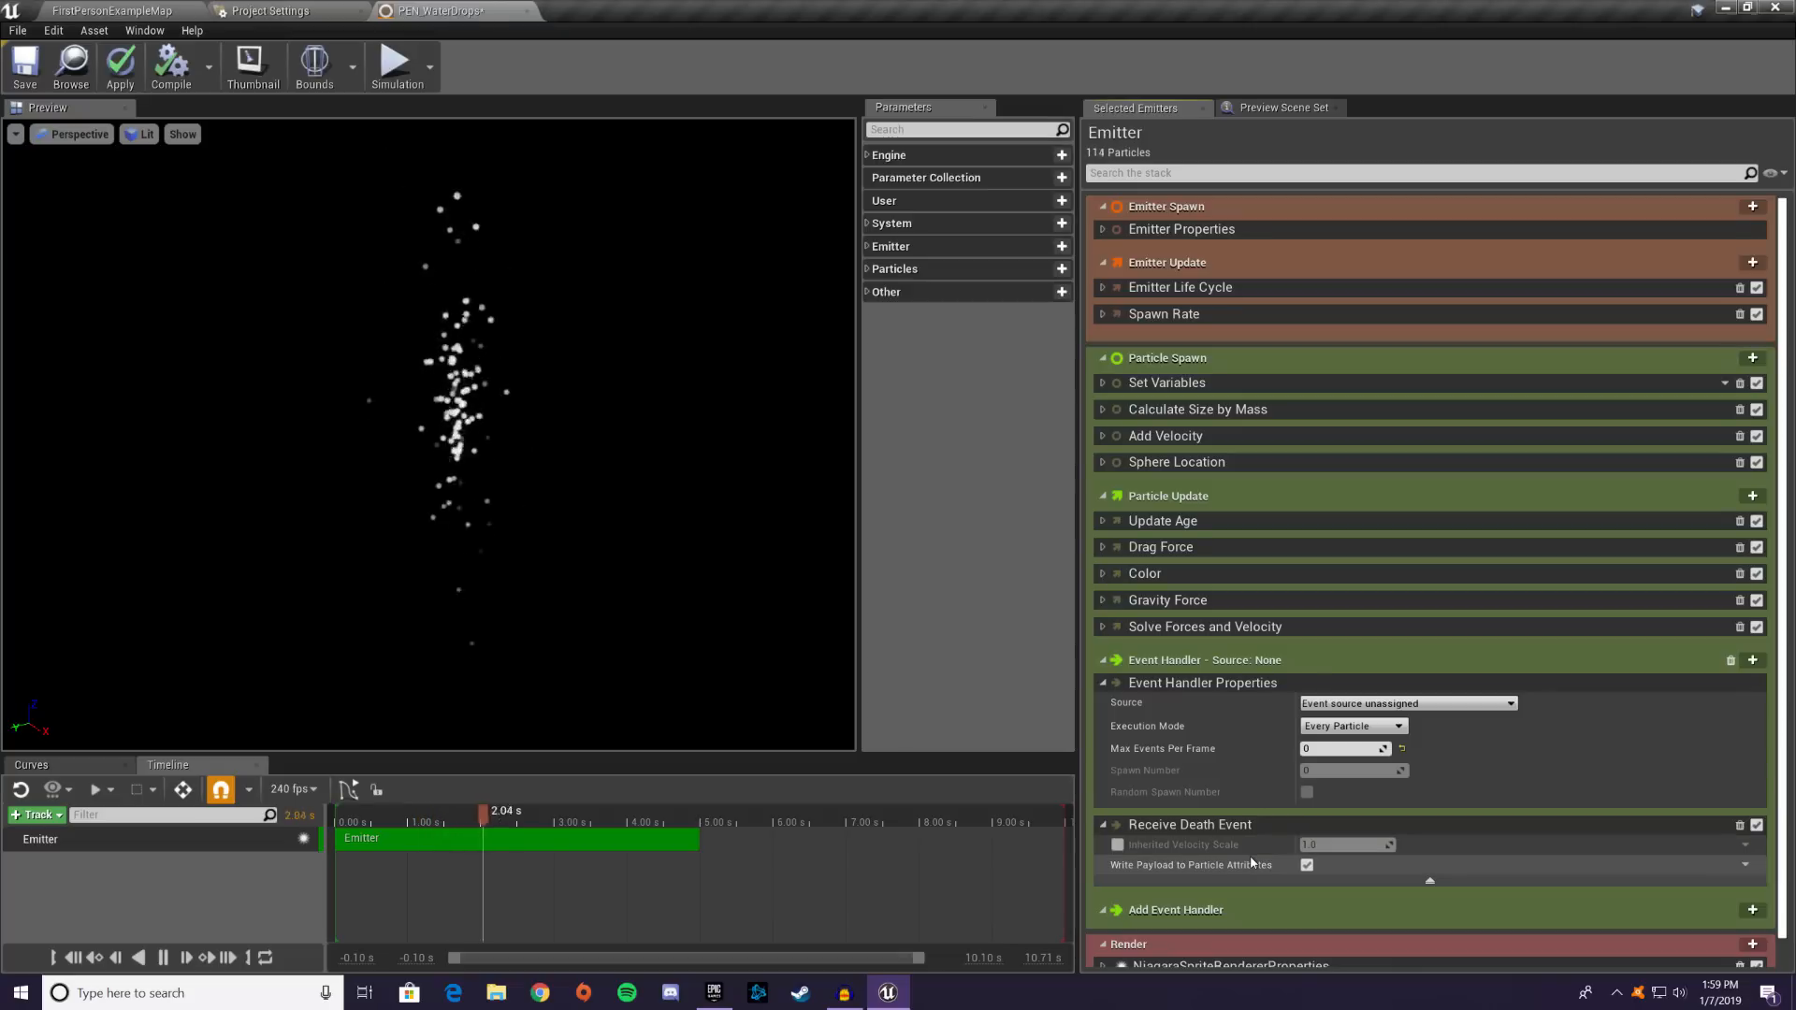
- Add a Generate Death Event module from the Events category to Particle Update
click(1759, 500)
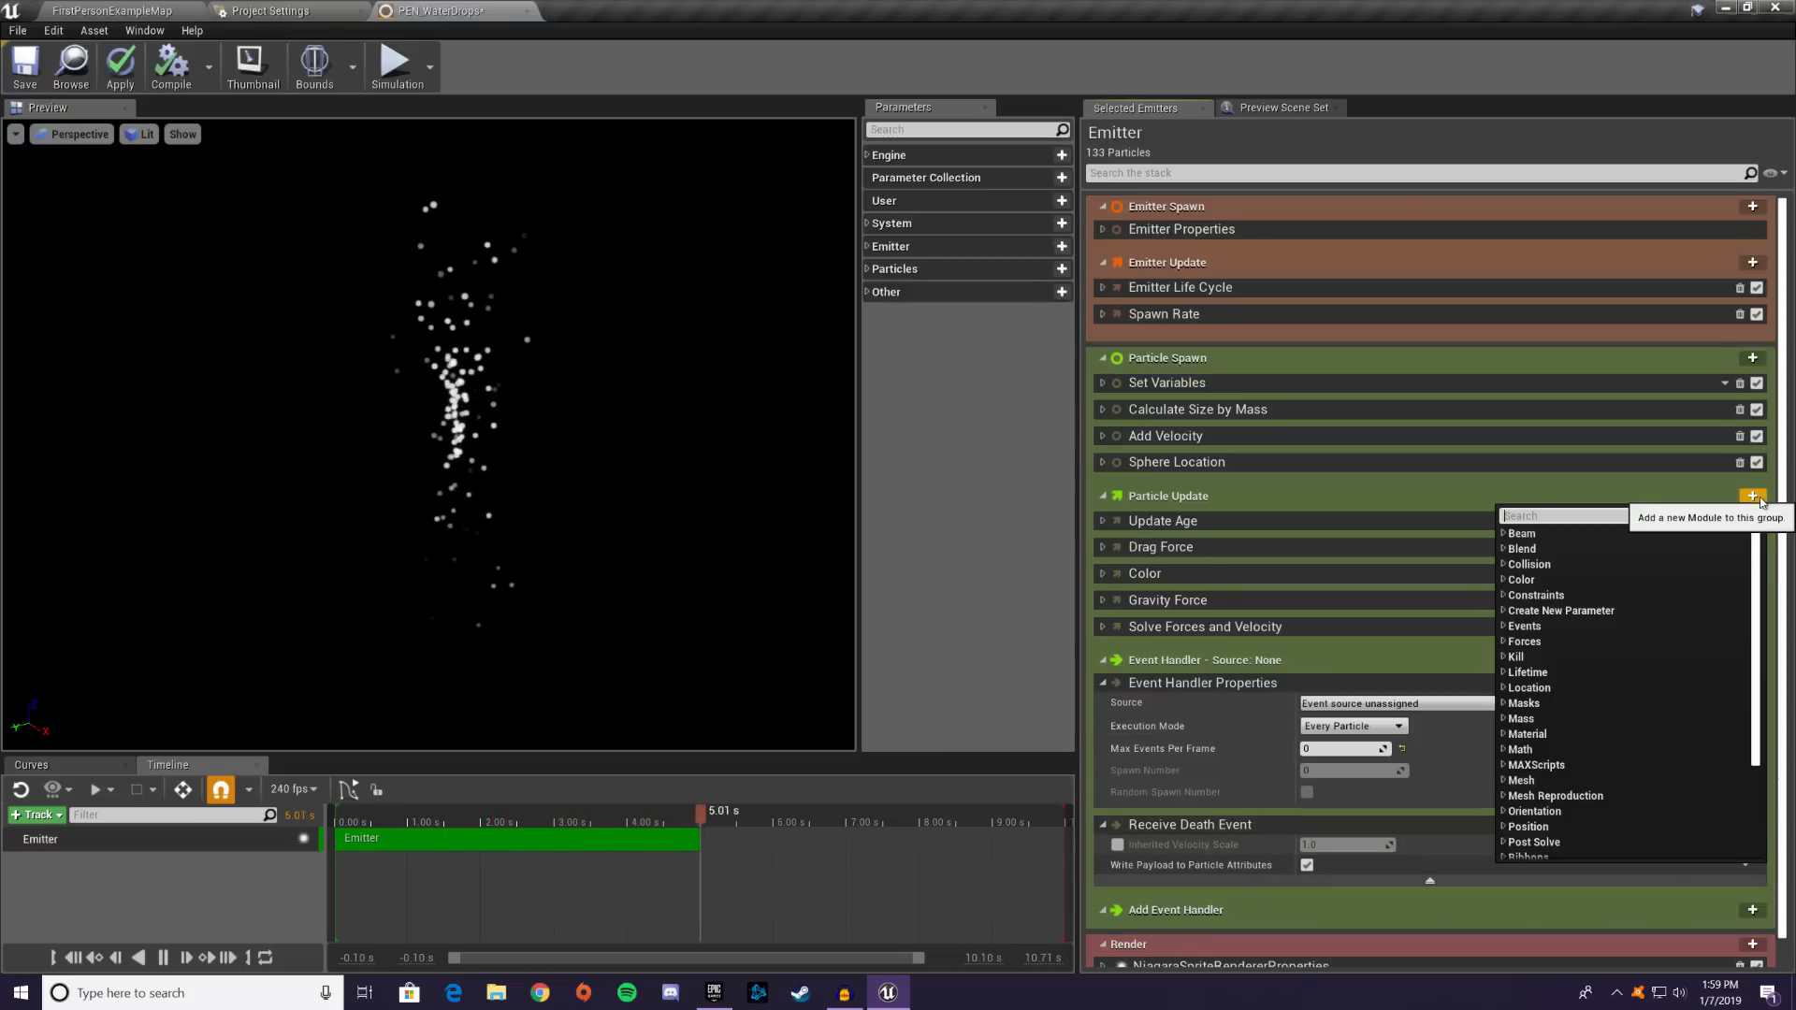
click(1507, 625)
click(1539, 657)
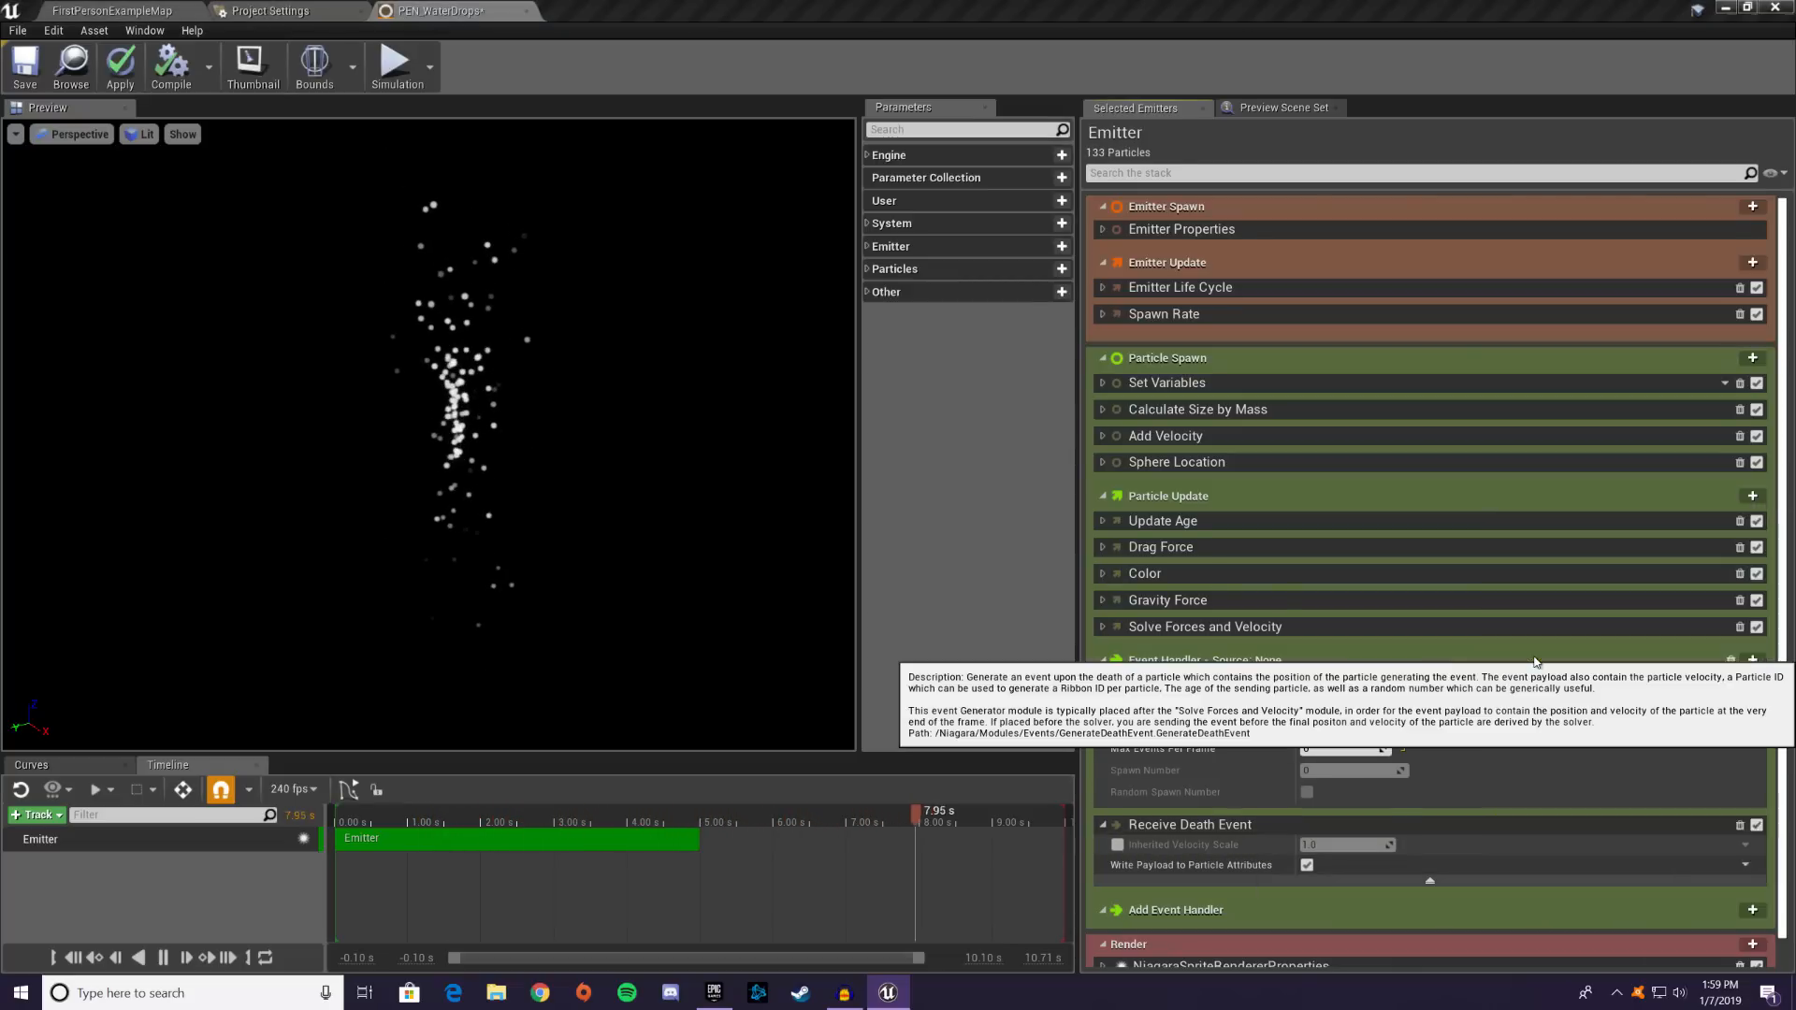
scroll(1397, 658, down, 2)
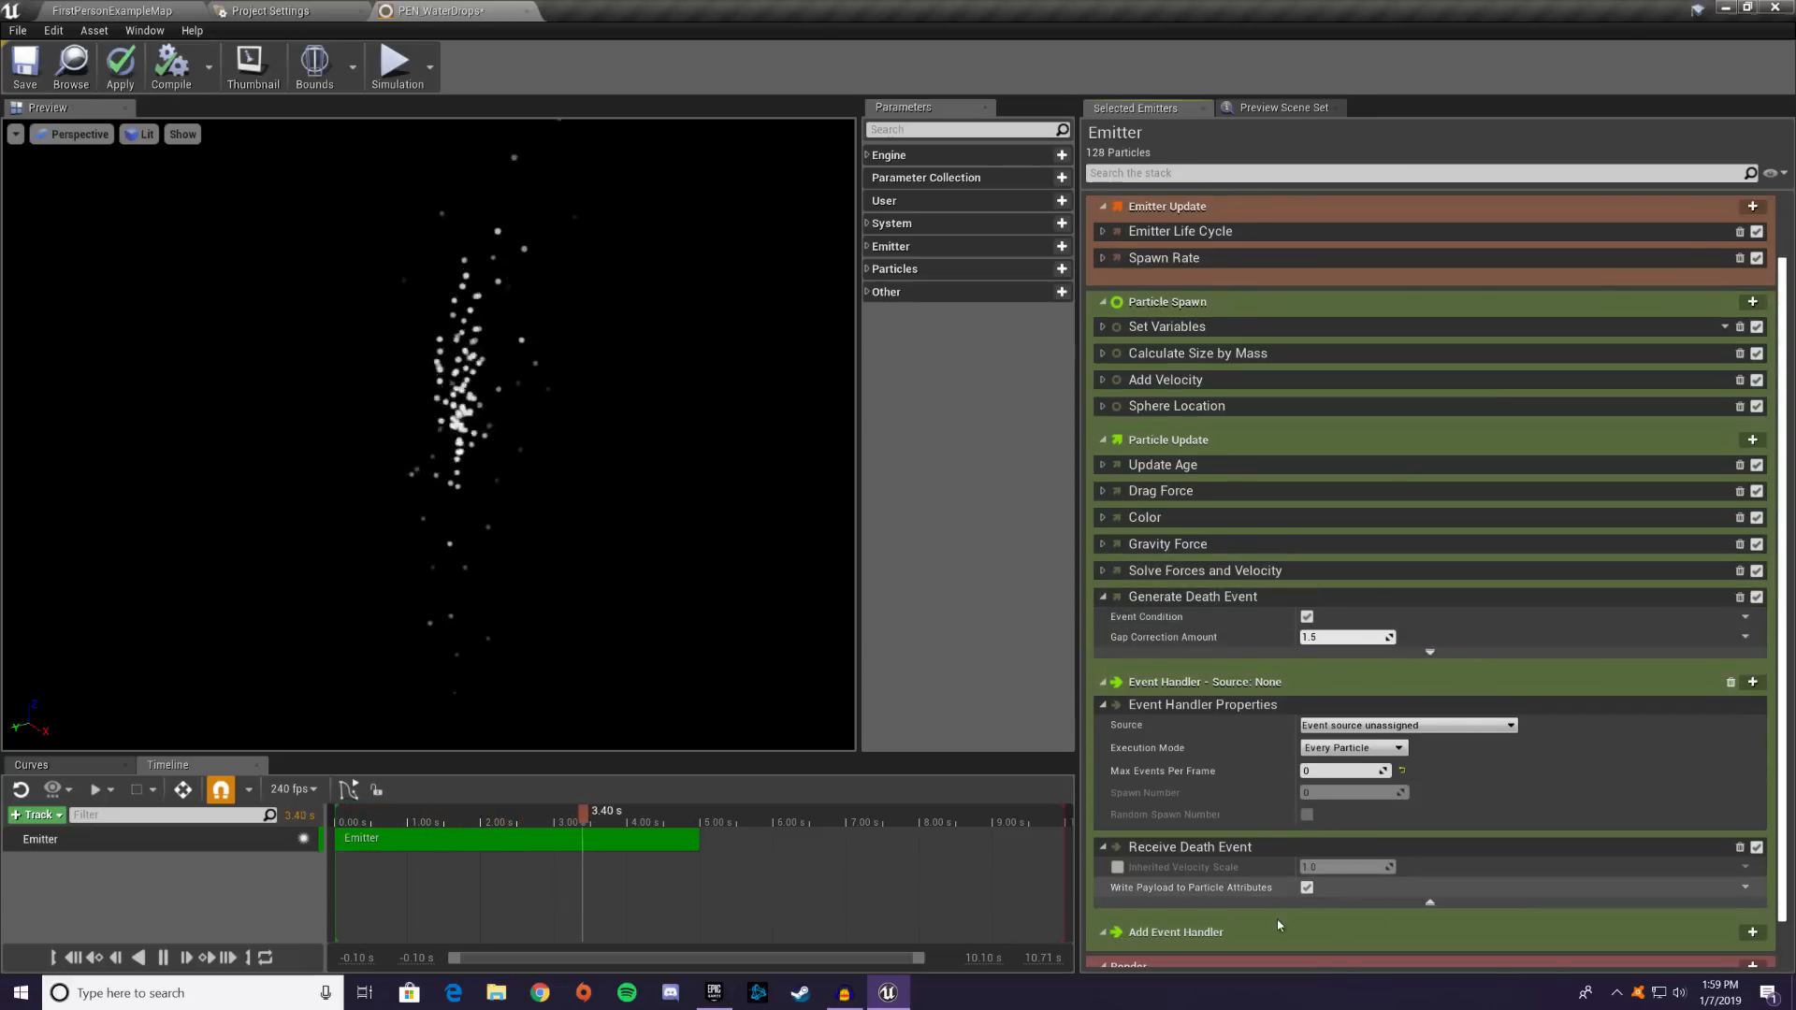
- Set the event handler's Source to the emitter's Death Event and its Execution Mode to Spawned Particles
click(1408, 727)
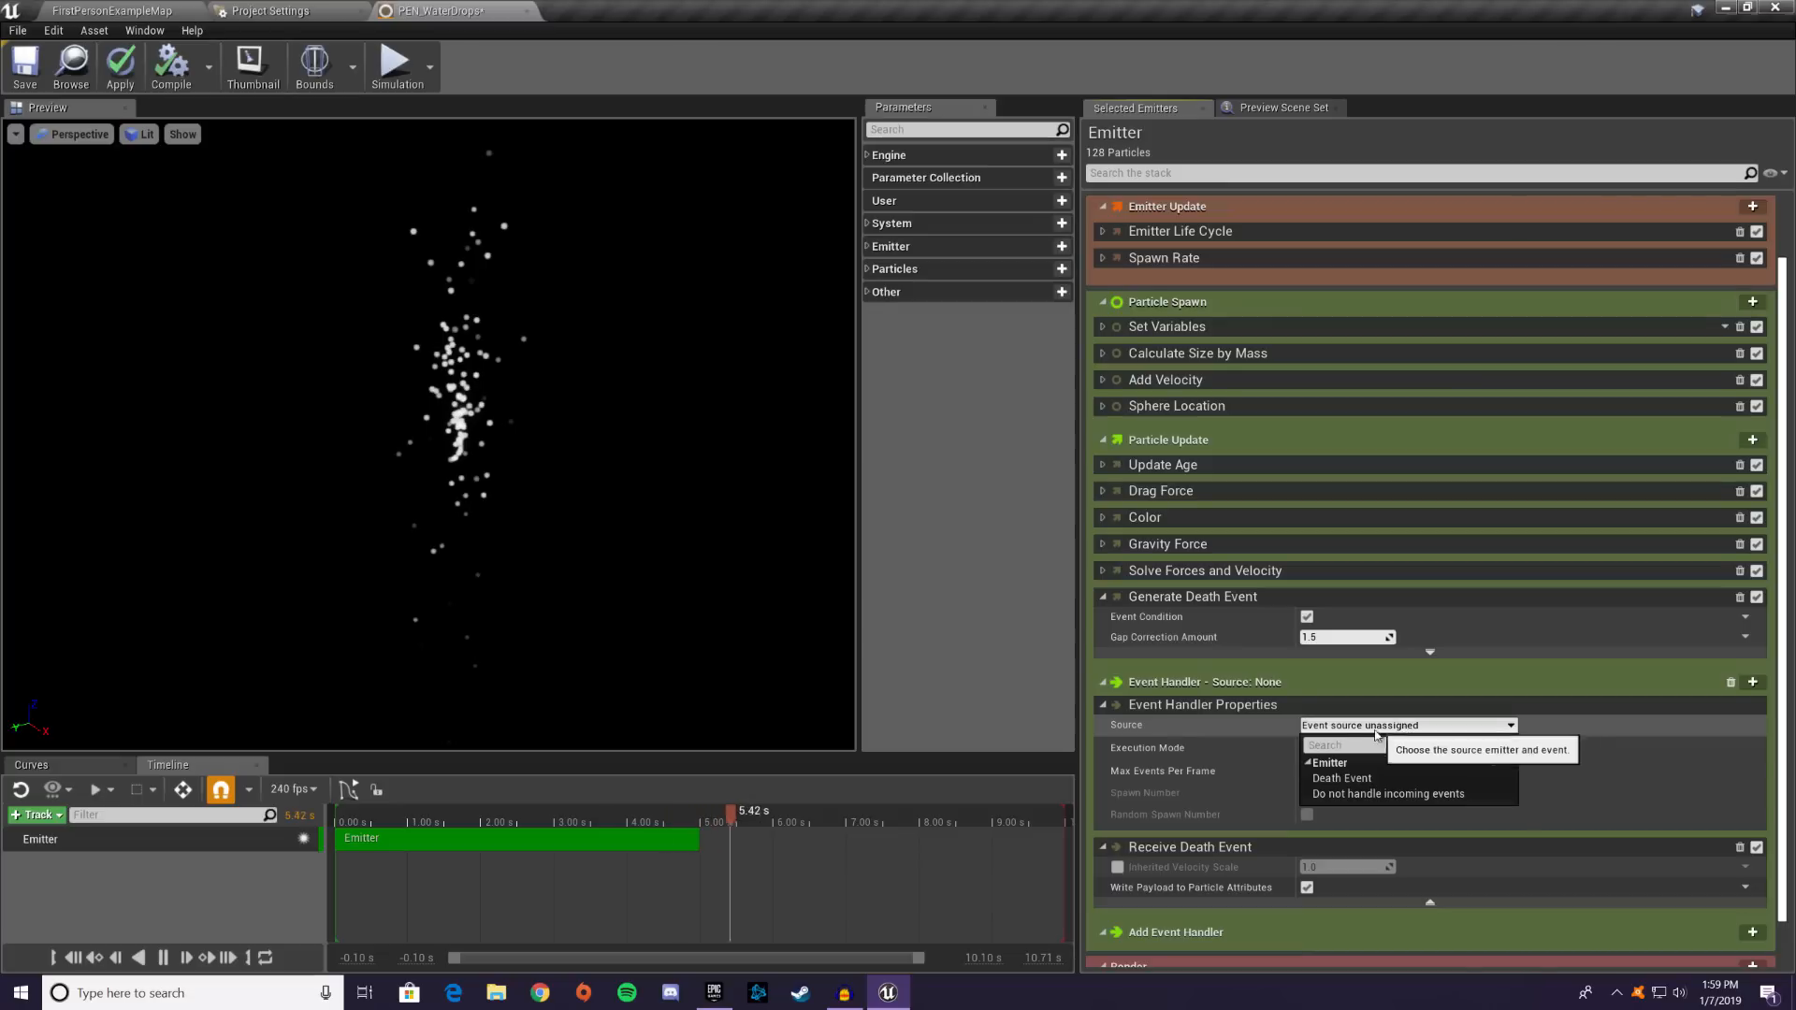
click(1340, 778)
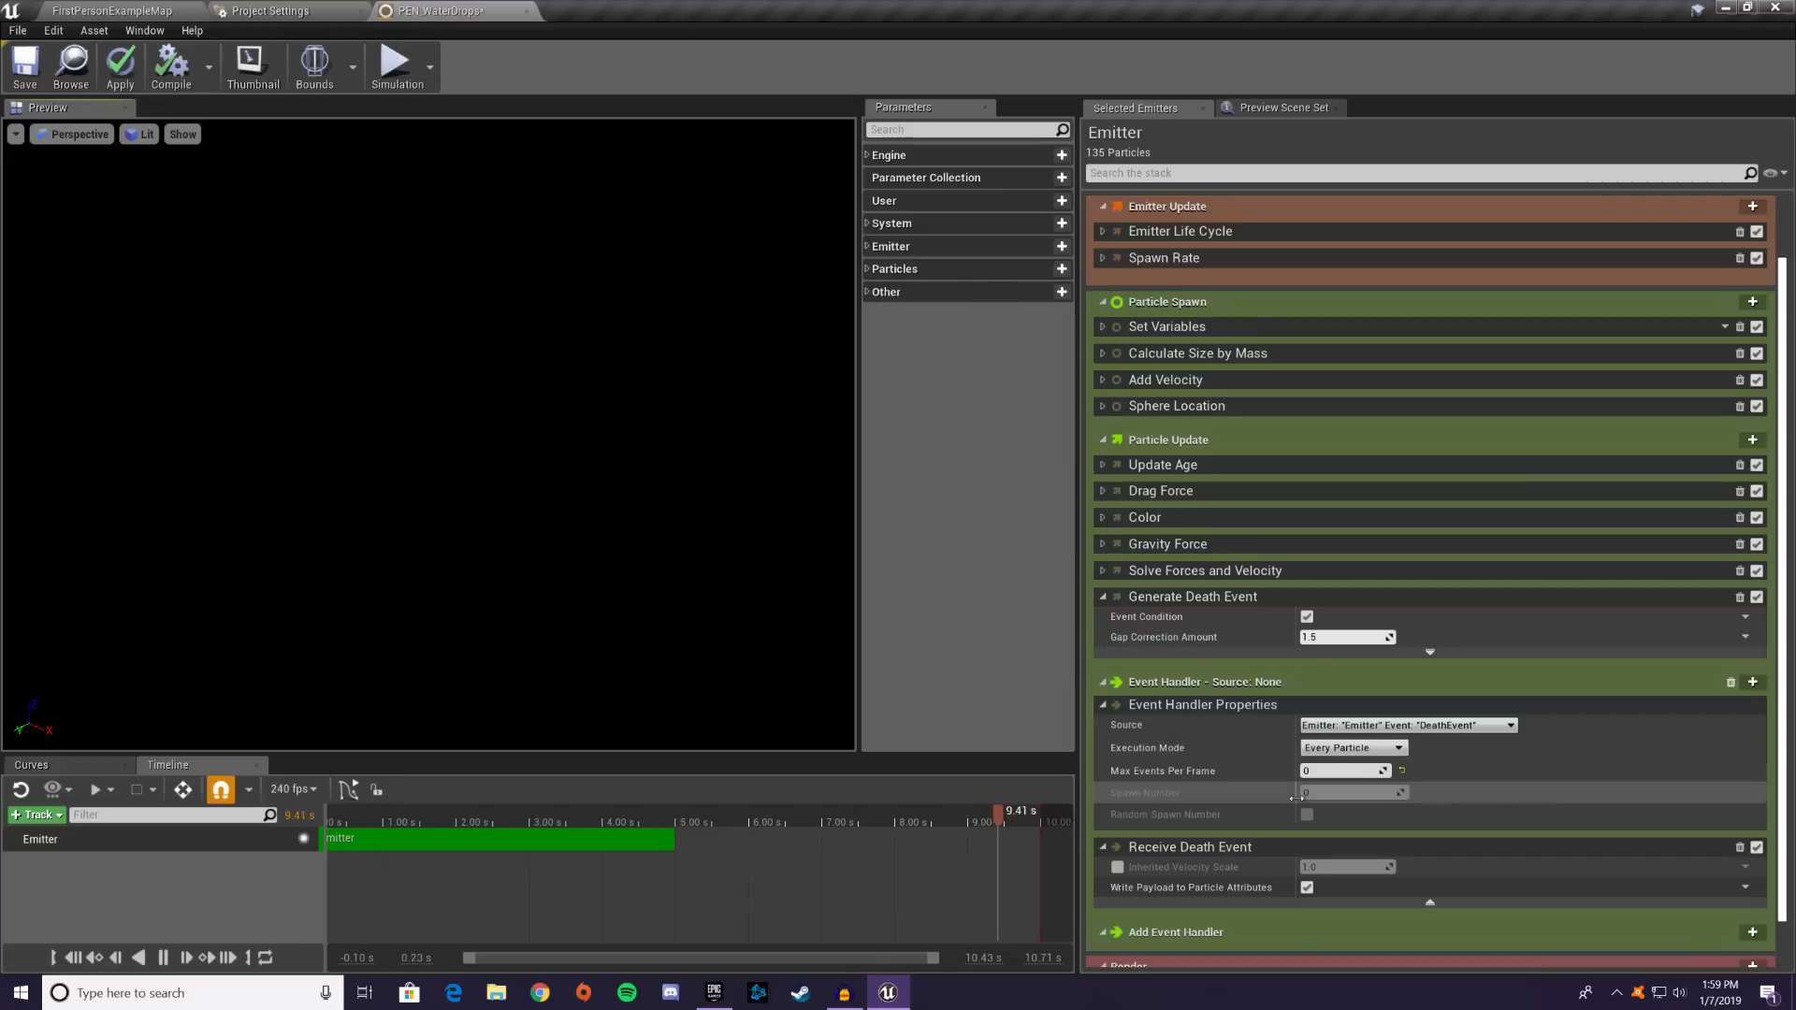
click(1352, 747)
click(1347, 767)
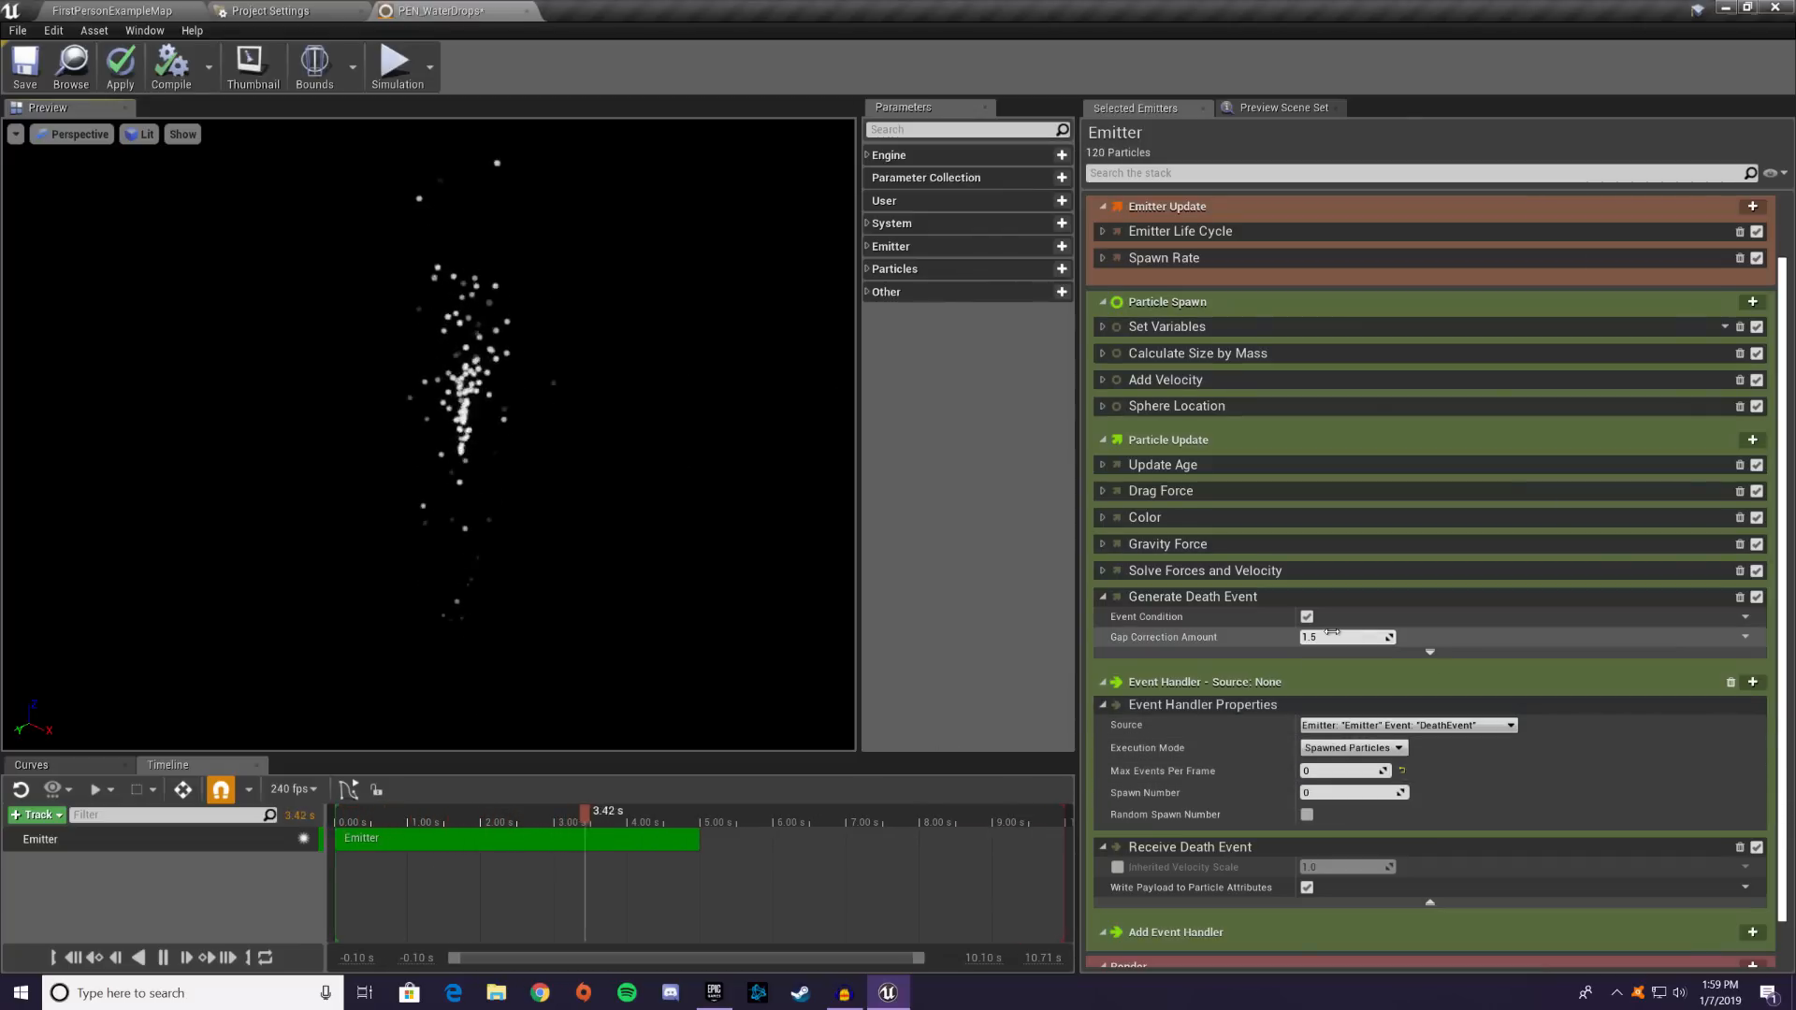
click(1338, 771)
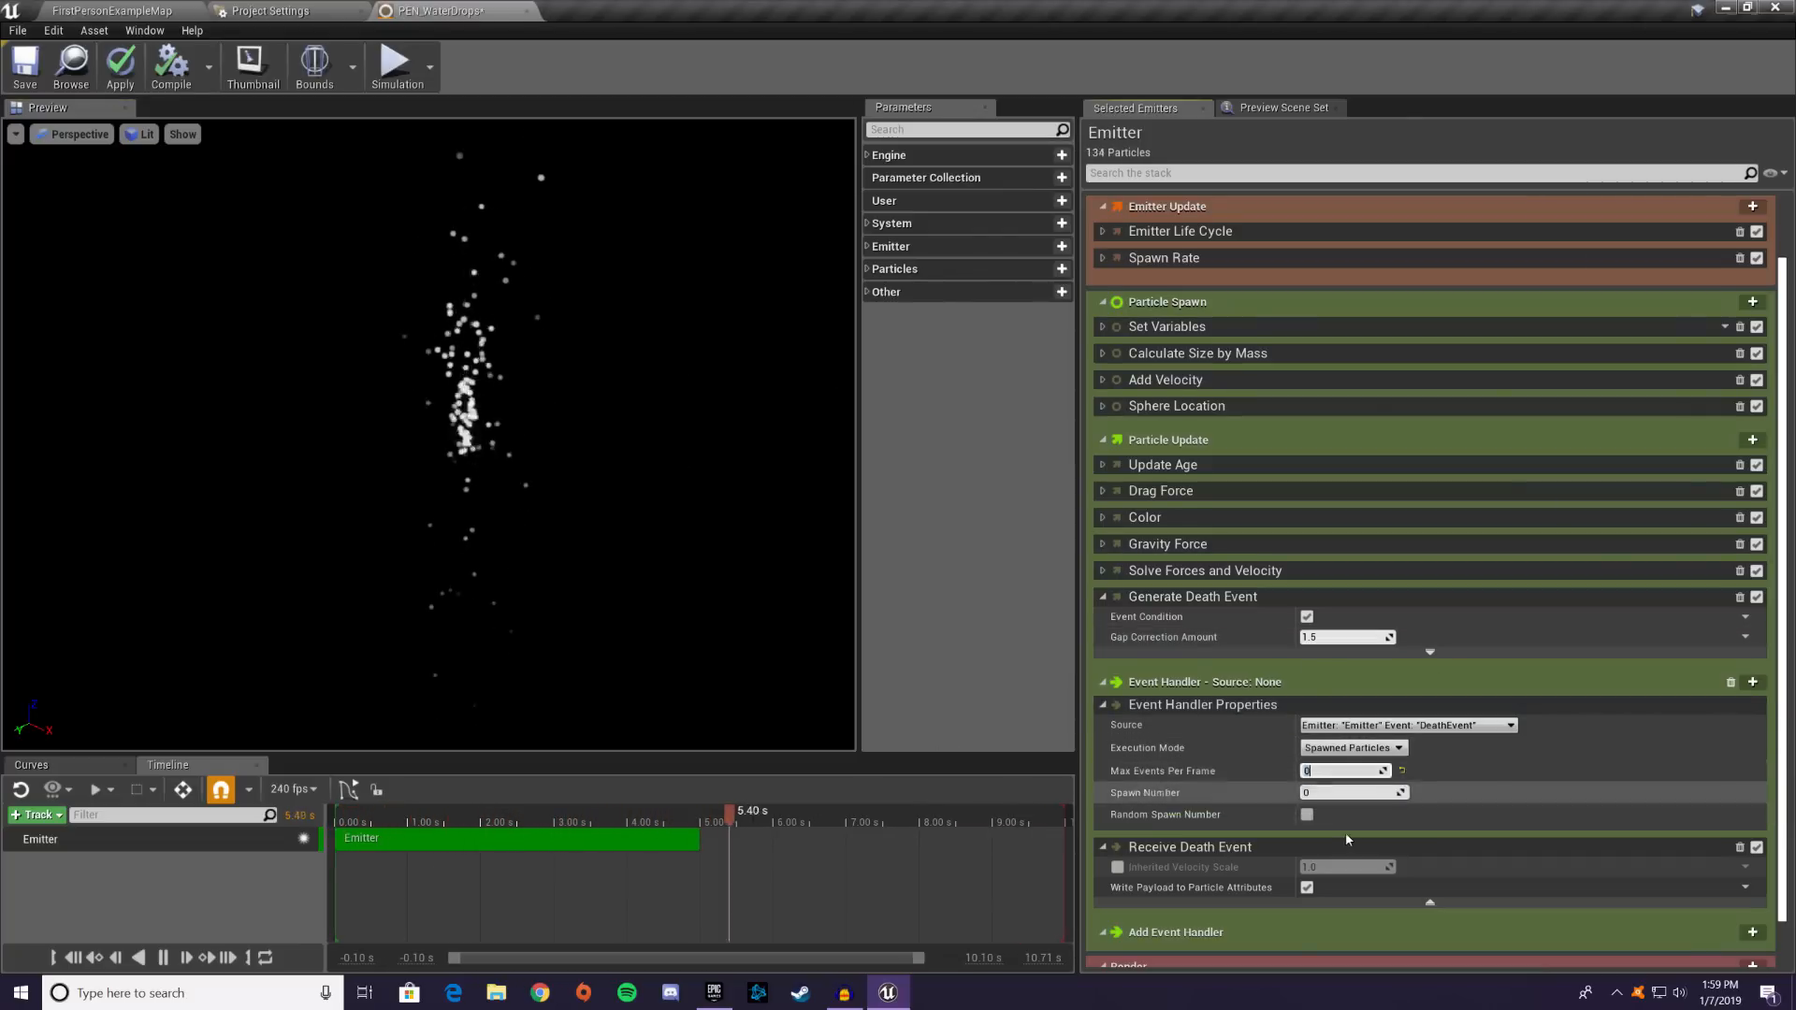
click(1333, 793)
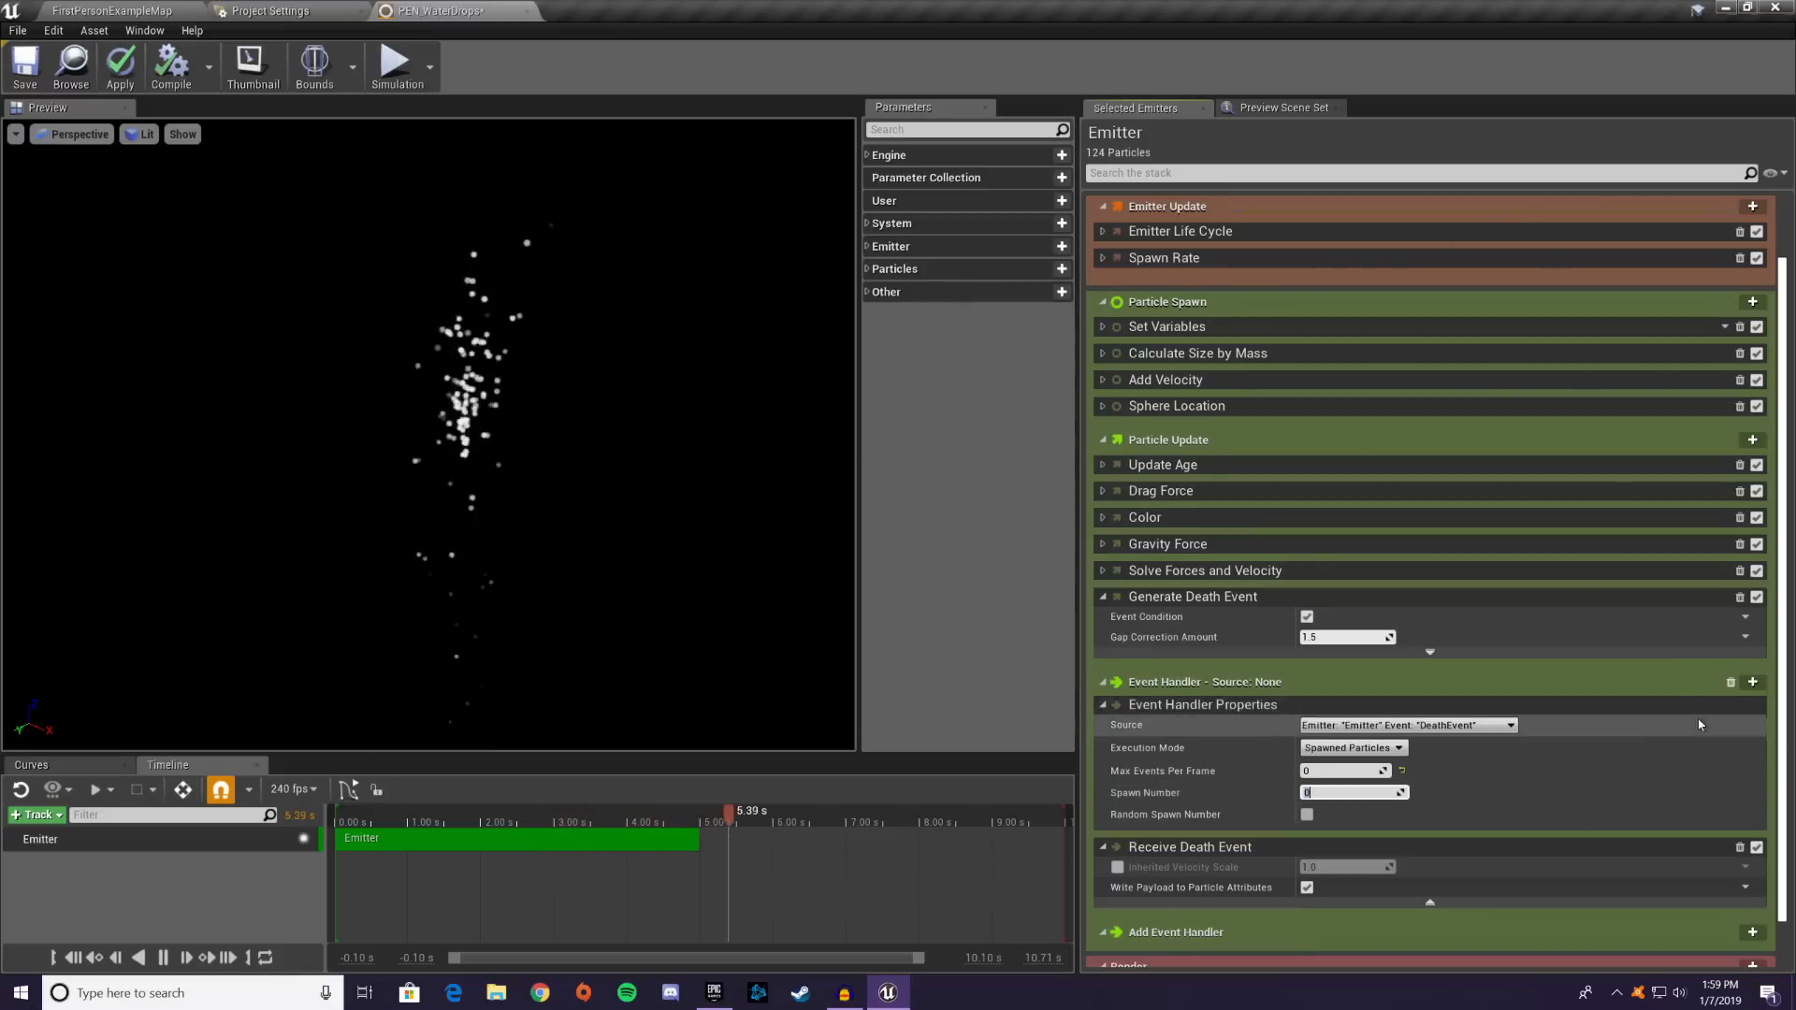
- Delete the Receive Death Event module and review the advanced settings of Generate Death Event
click(1739, 848)
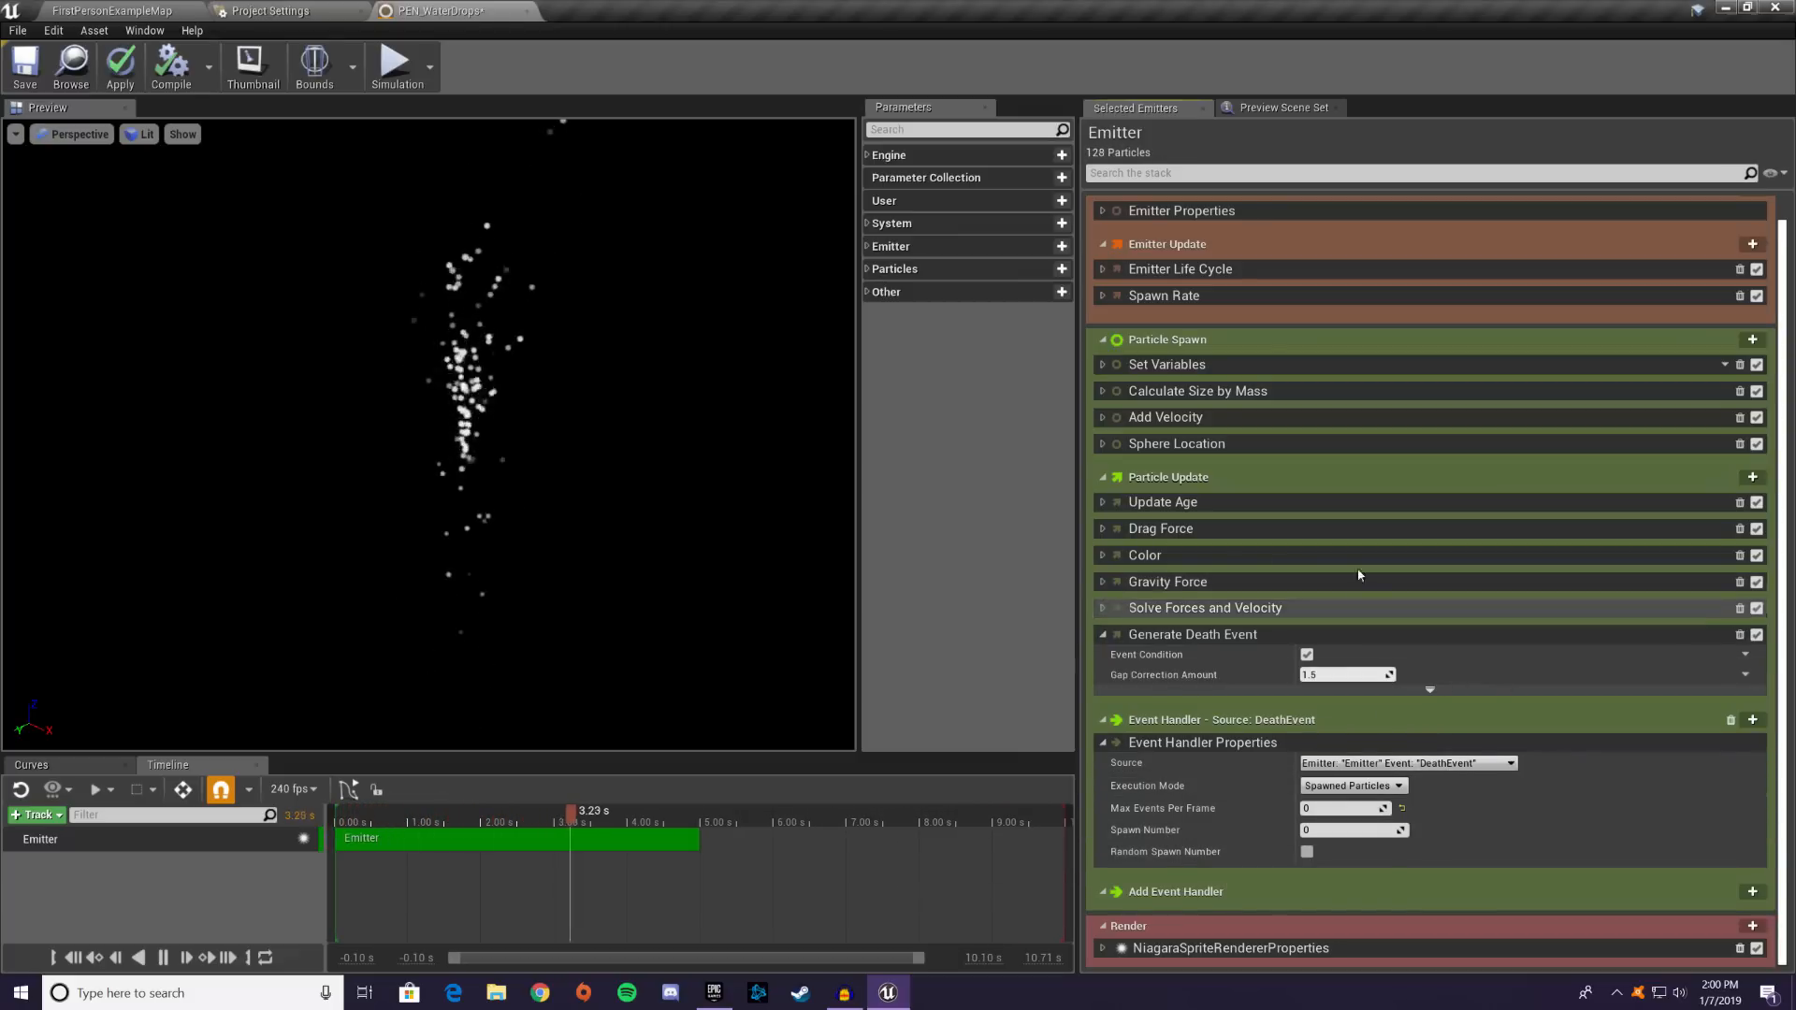
click(1436, 691)
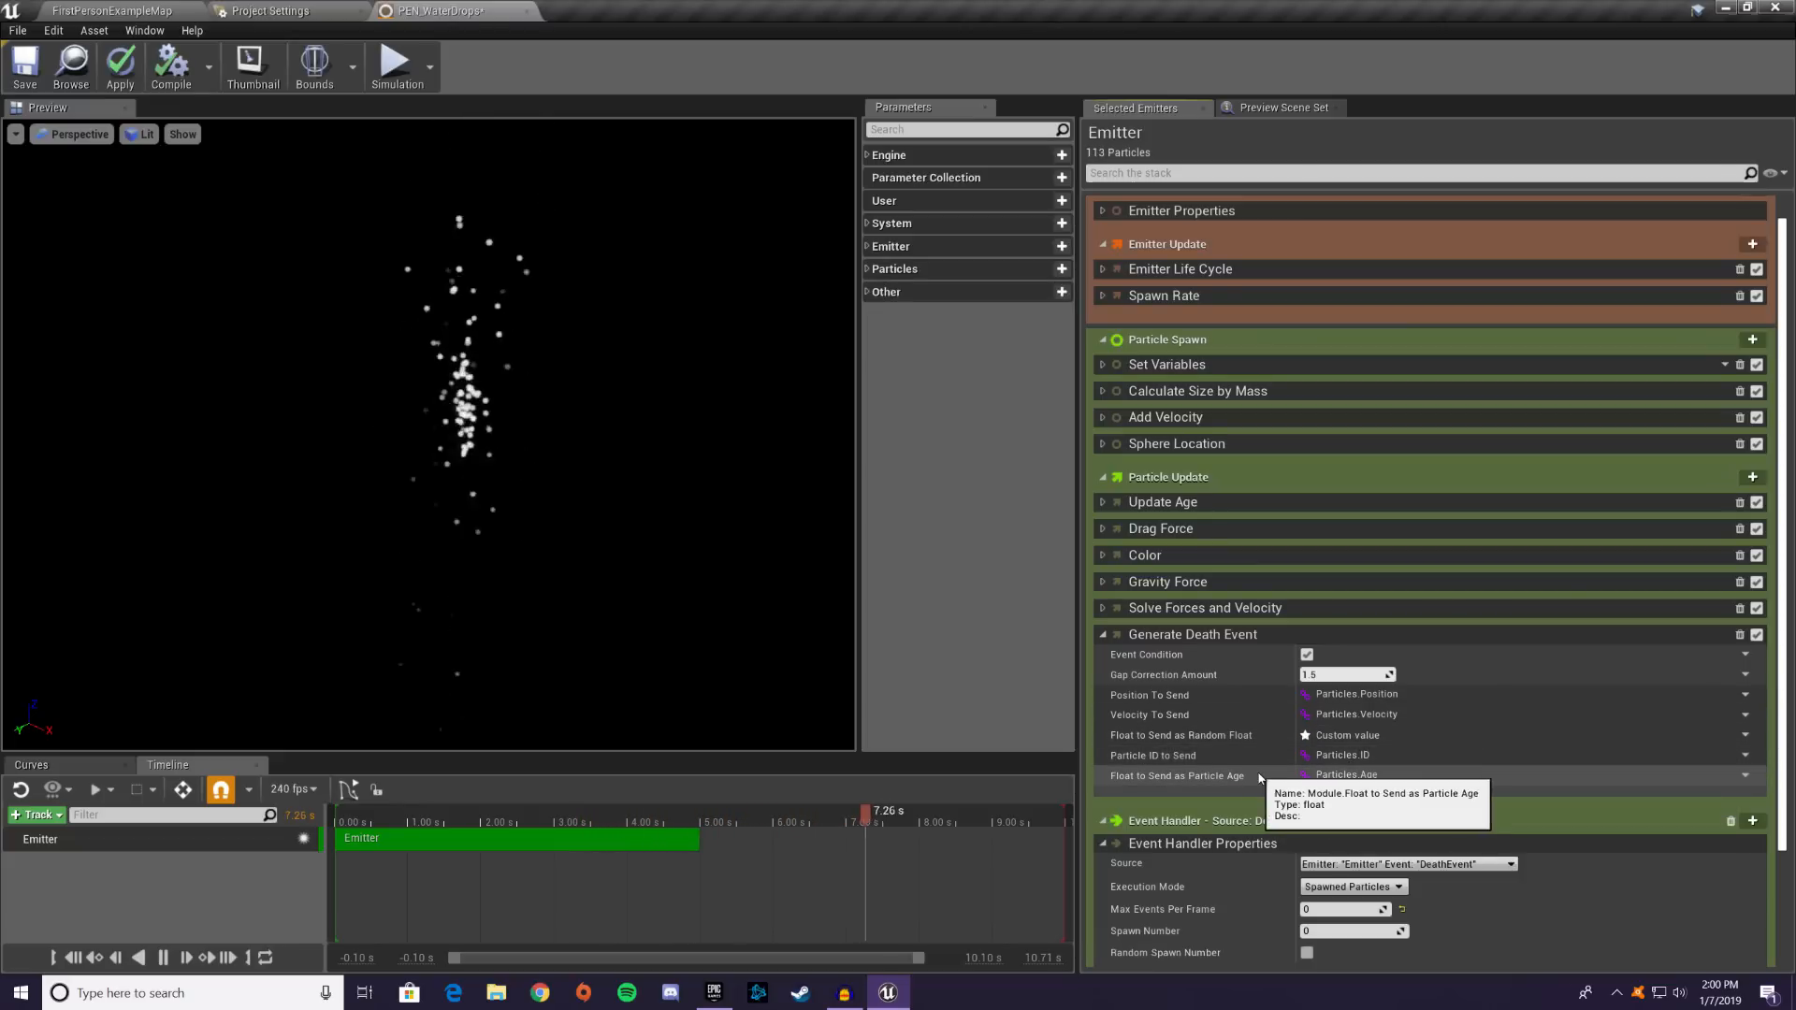
scroll(1263, 711, down, 1)
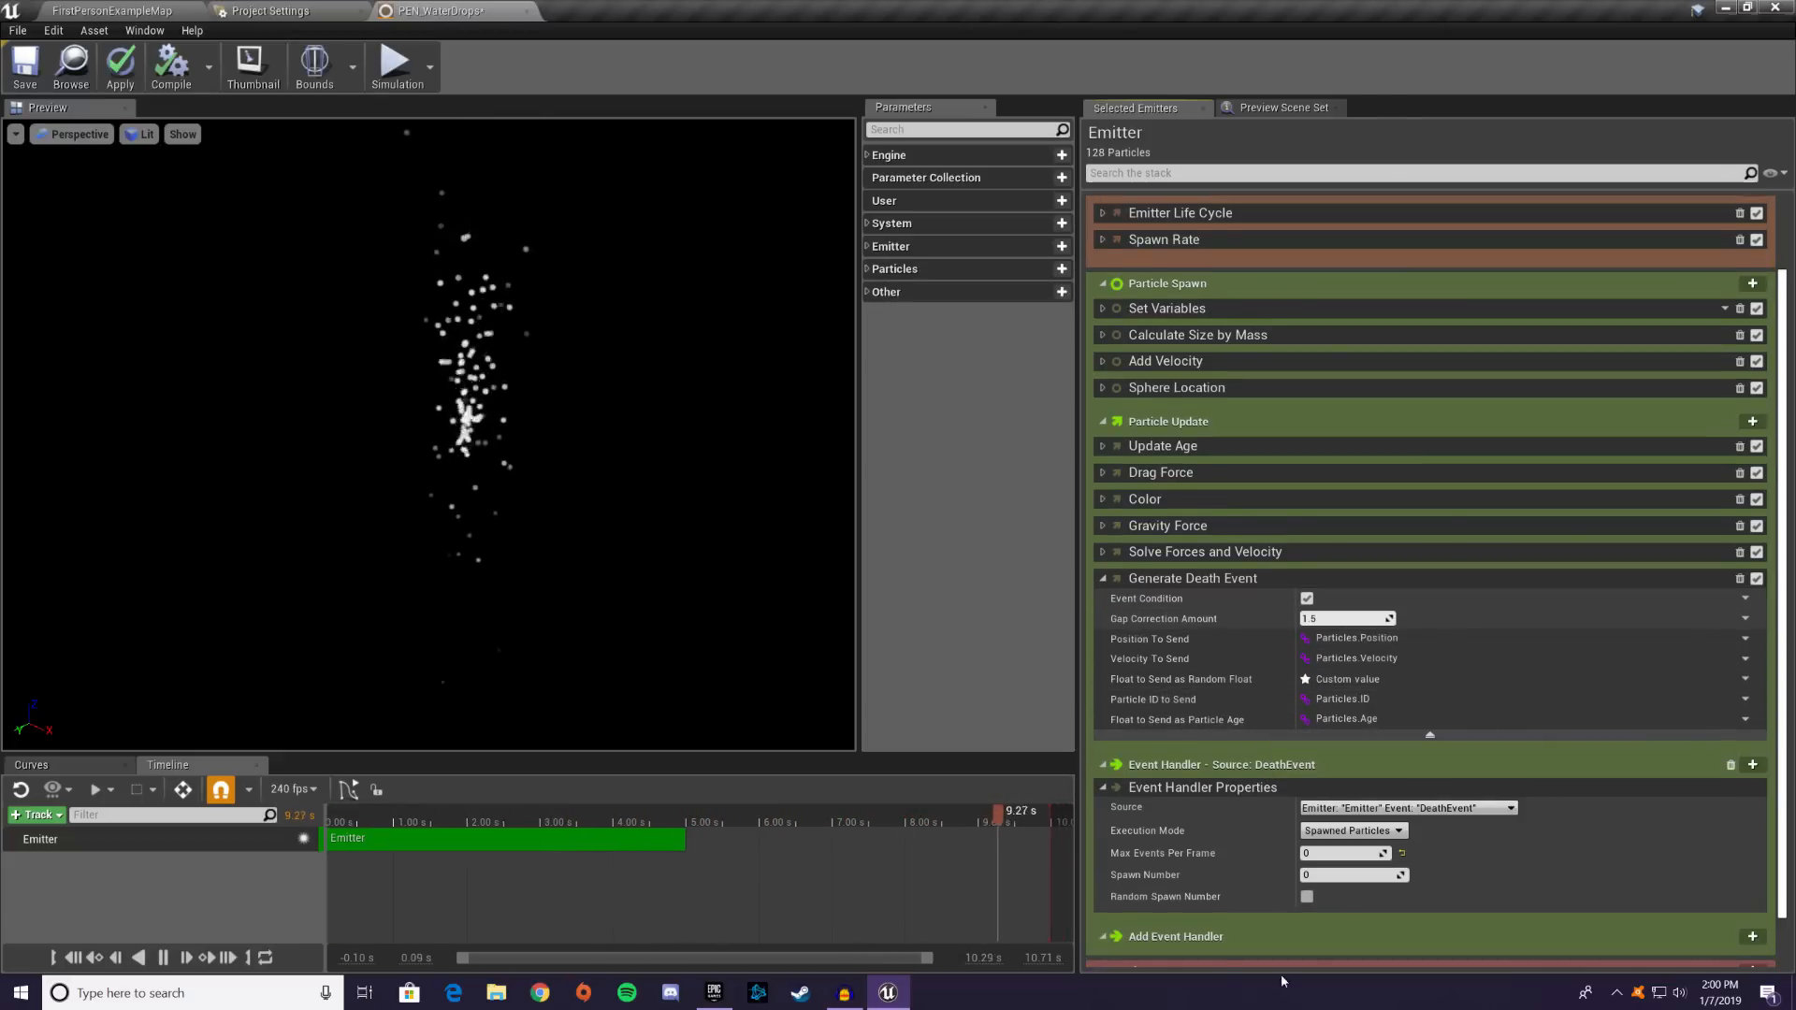
scroll(1370, 733, down, 1)
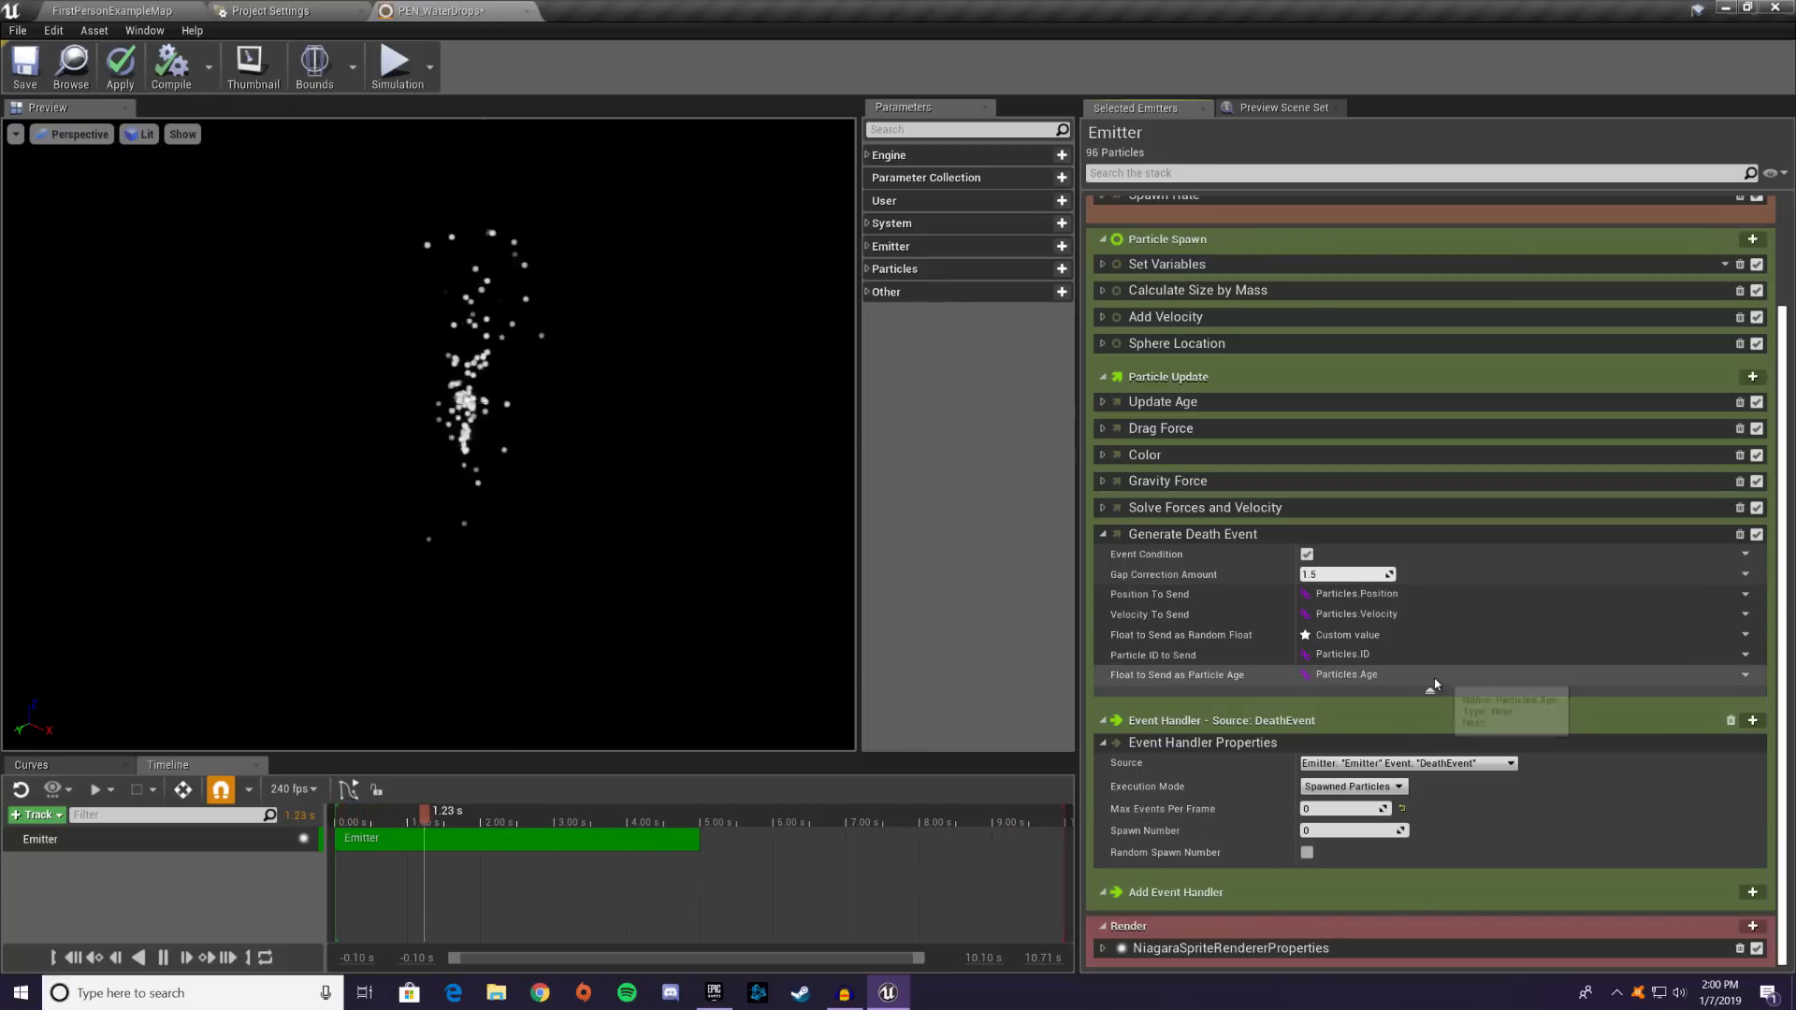
- Delete the Generate Death Event module and the whole event handler
click(1740, 536)
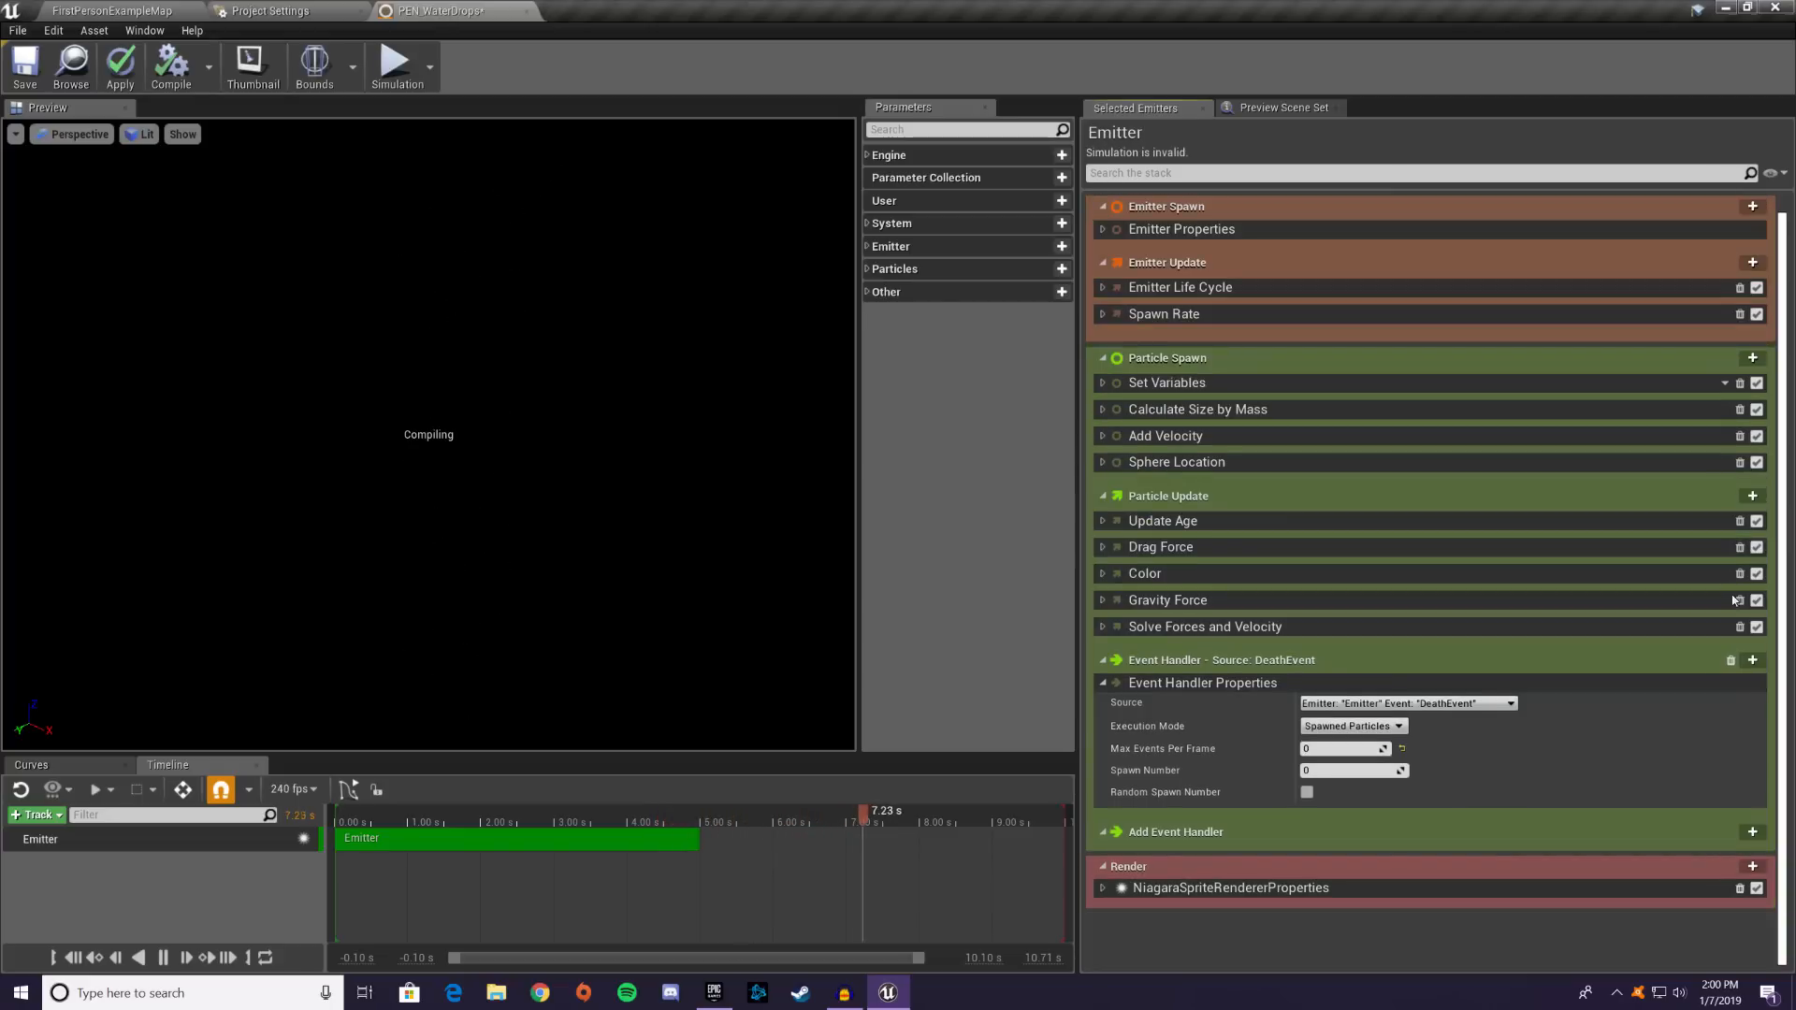
click(1731, 660)
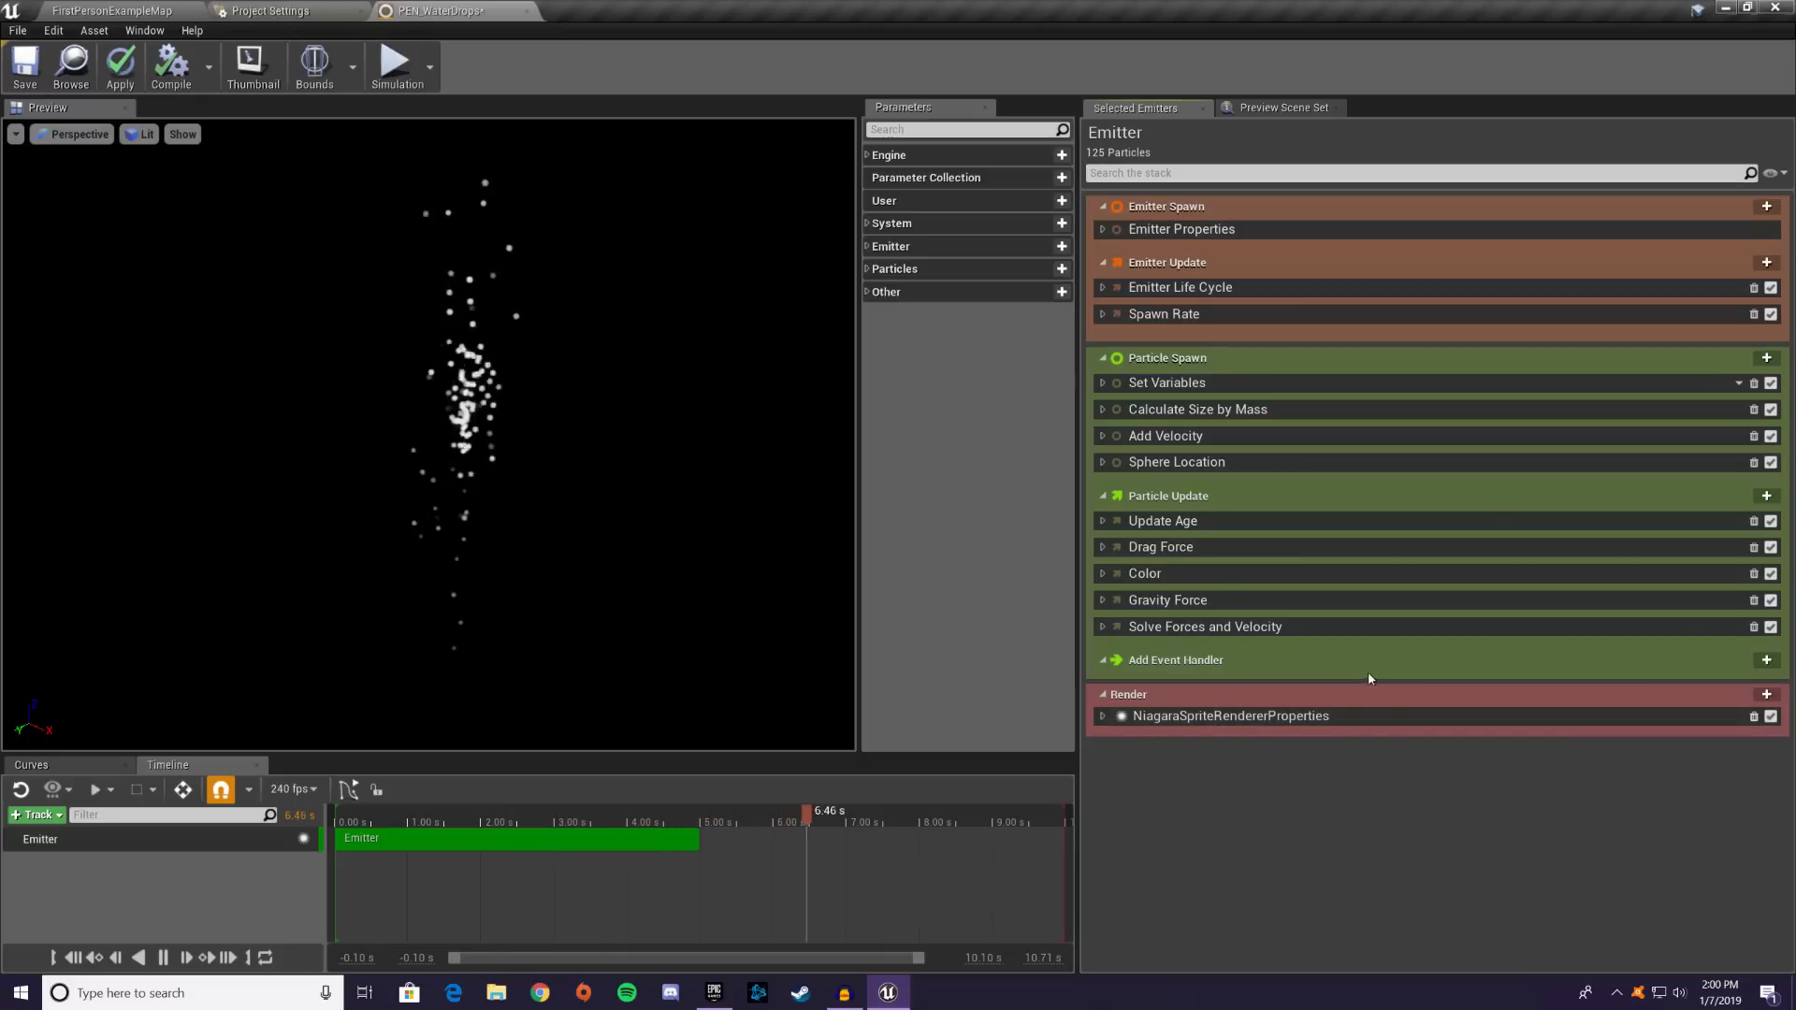
- Expand the sprite renderer and examine its material, alignment, sorting and Sub UV settings, plus the attributes available for its Position, Color, Velocity and Sprite Rotation bindings
click(1102, 717)
scroll(1228, 722, down, 8)
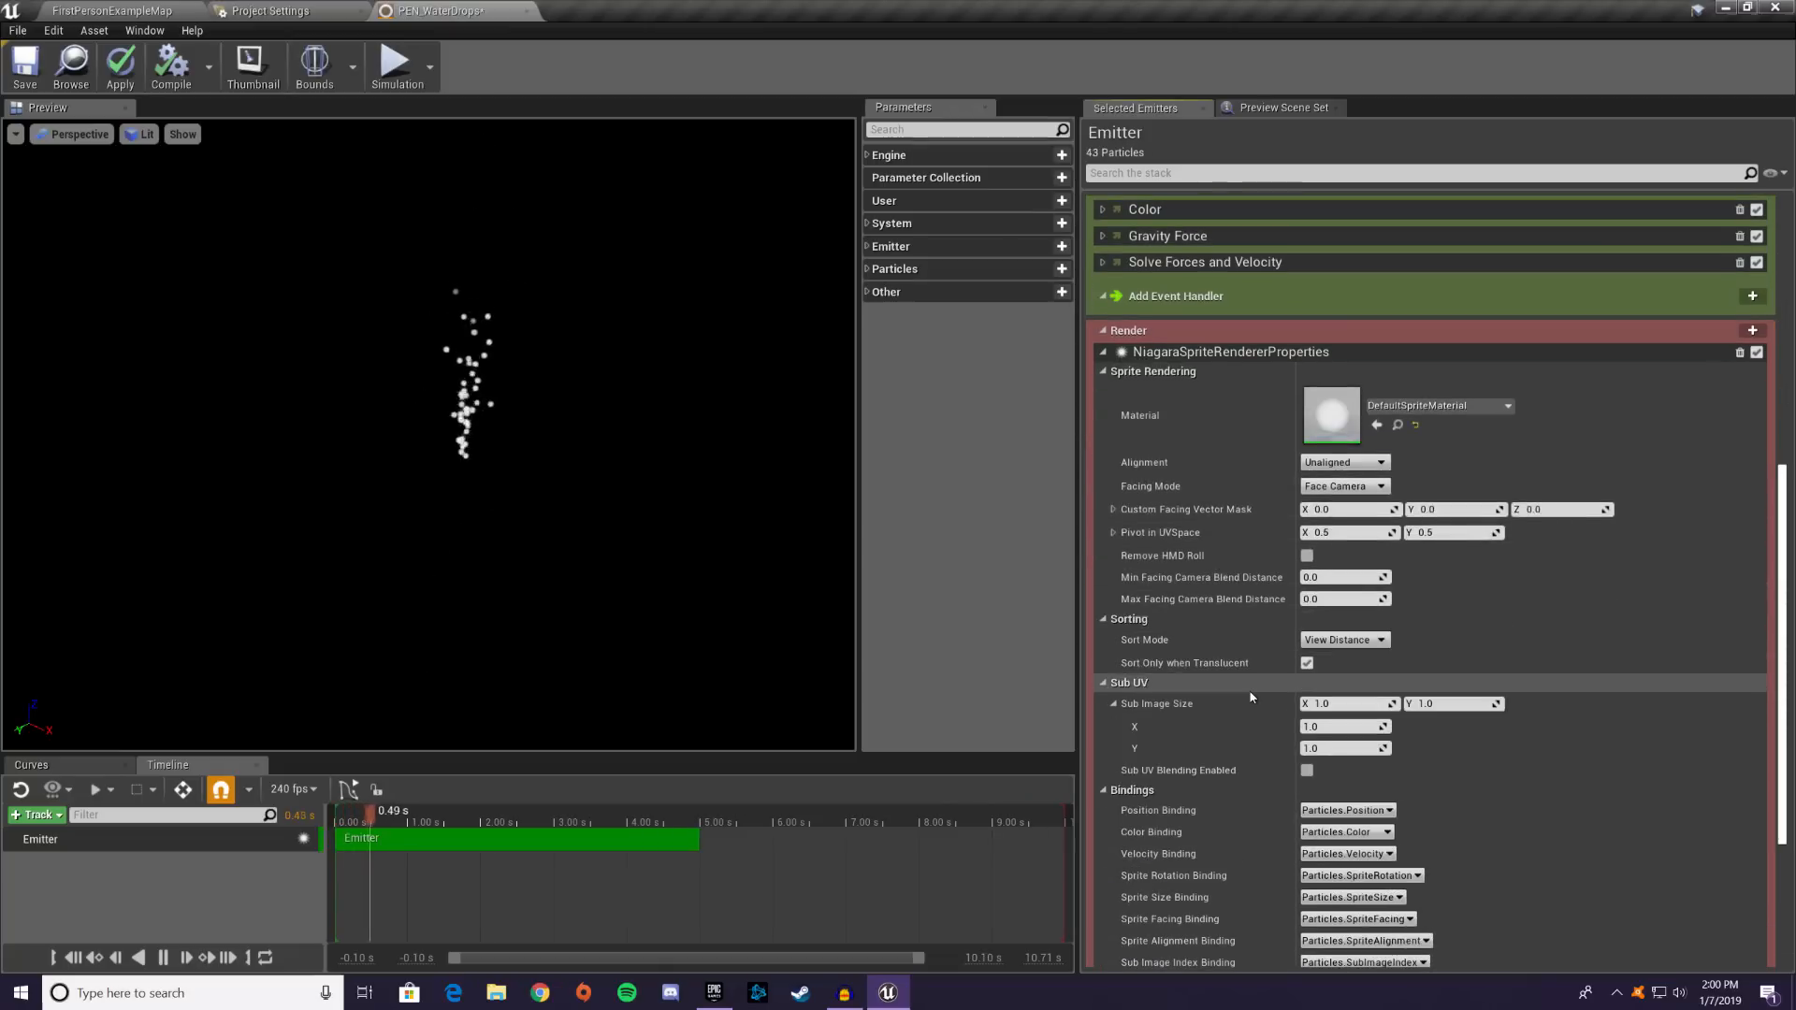
scroll(1252, 697, down, 3)
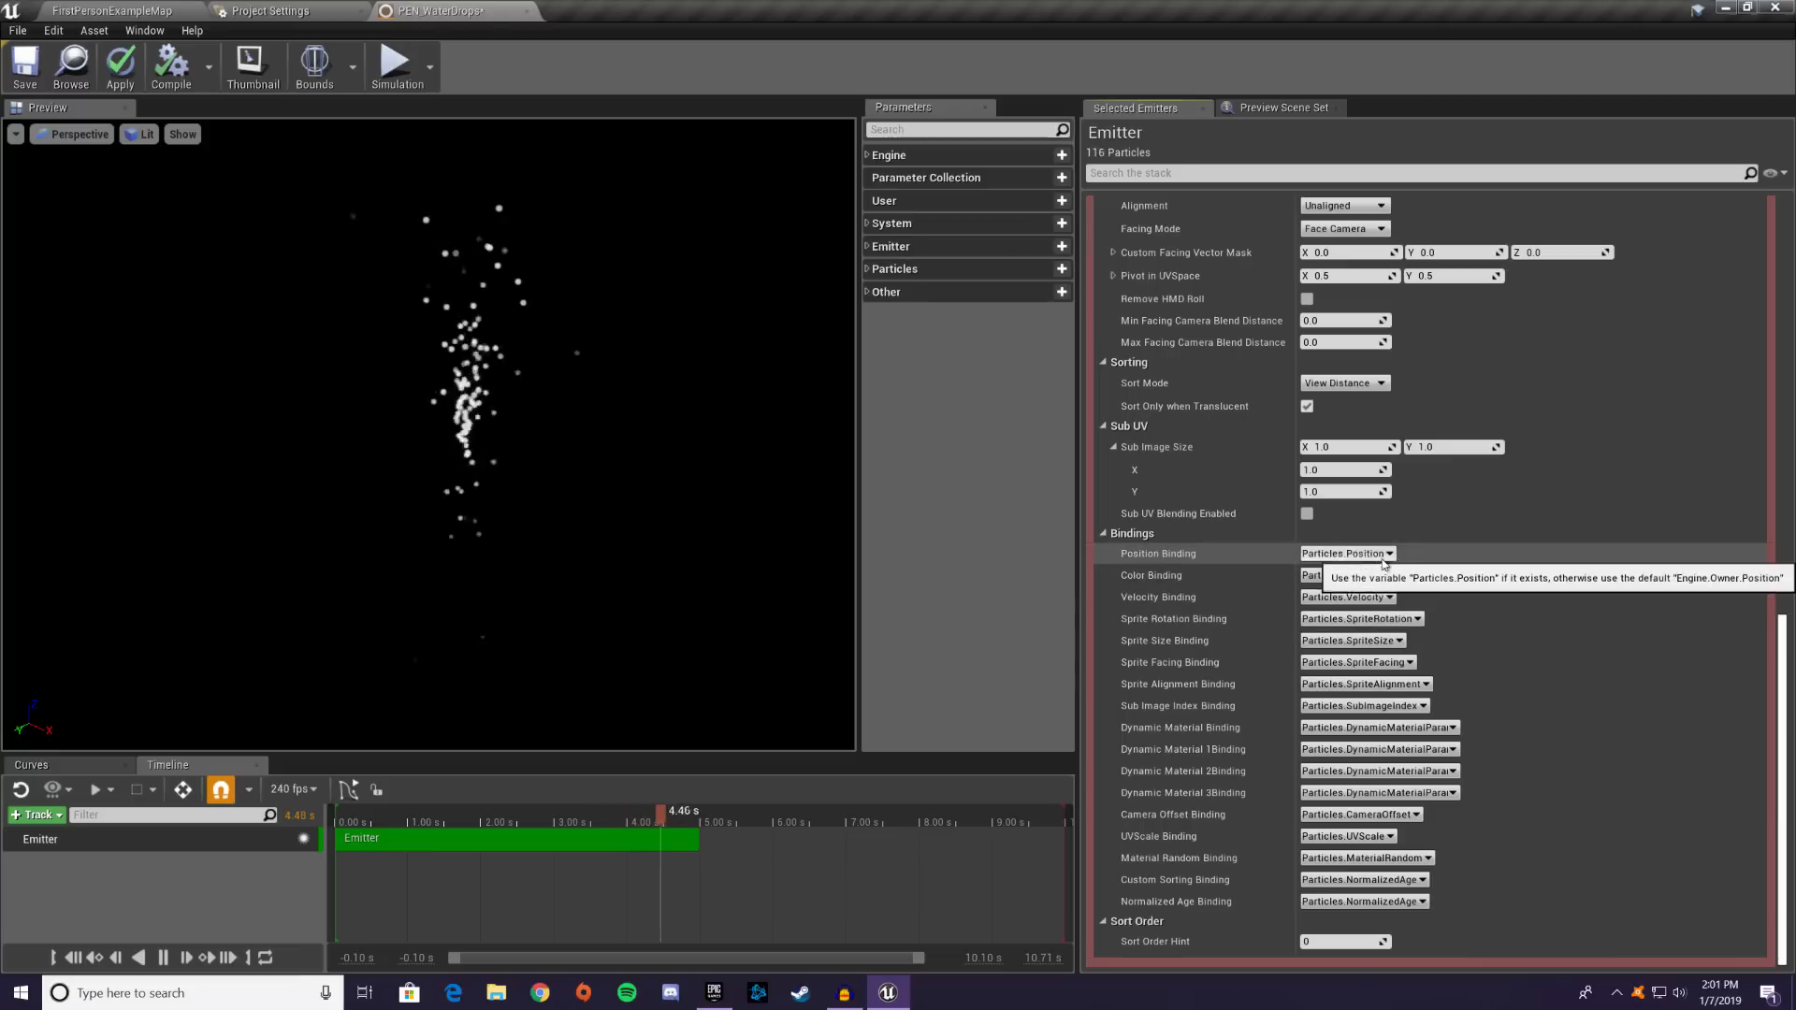
click(1347, 575)
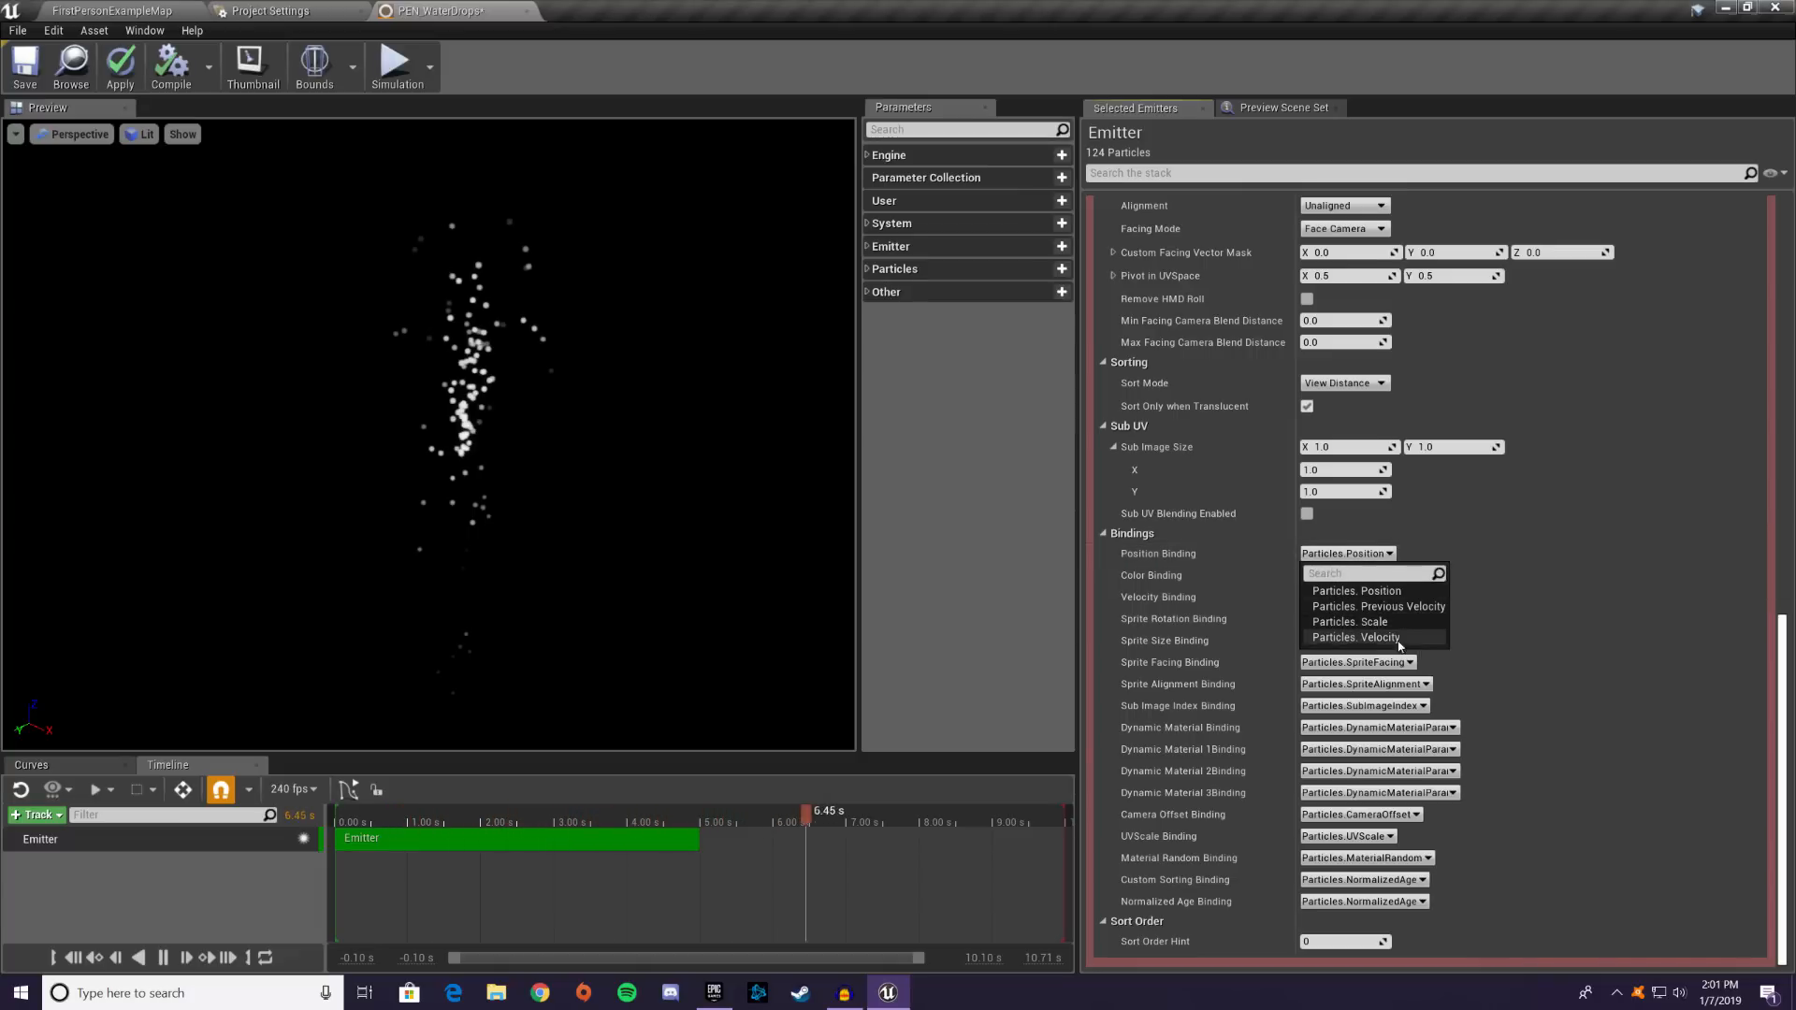
click(1254, 582)
click(1346, 579)
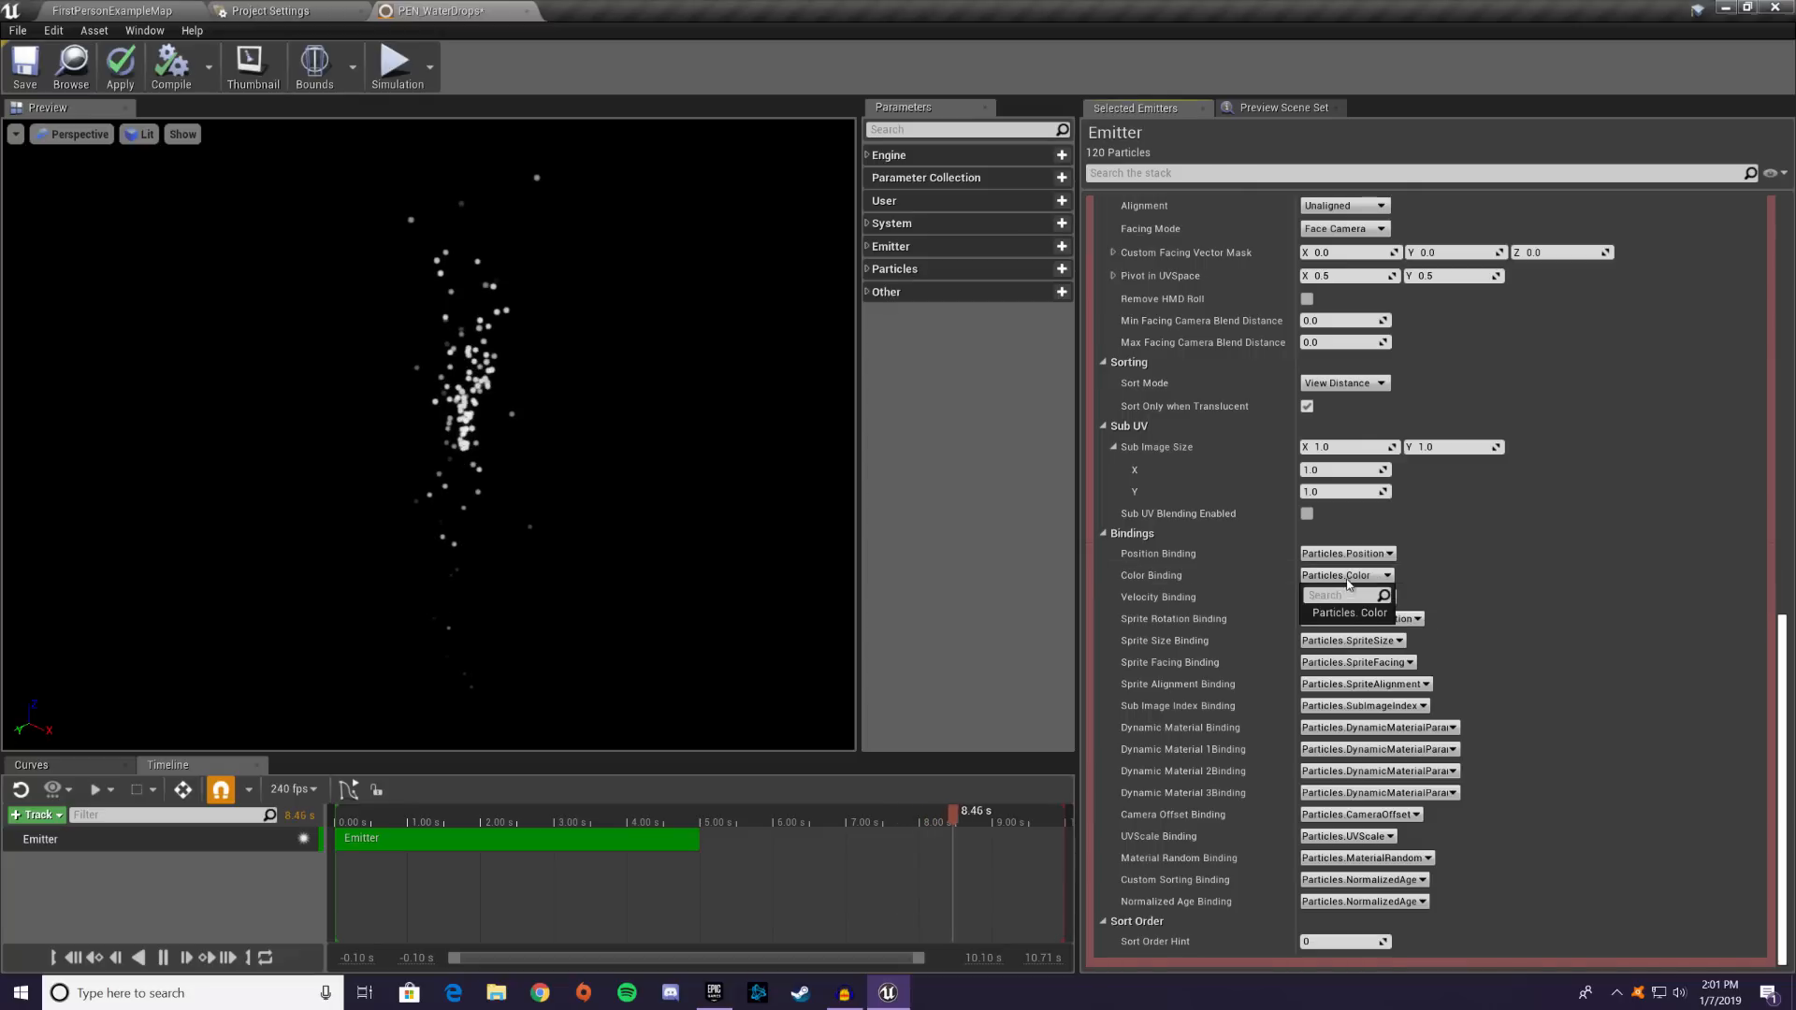
click(1350, 578)
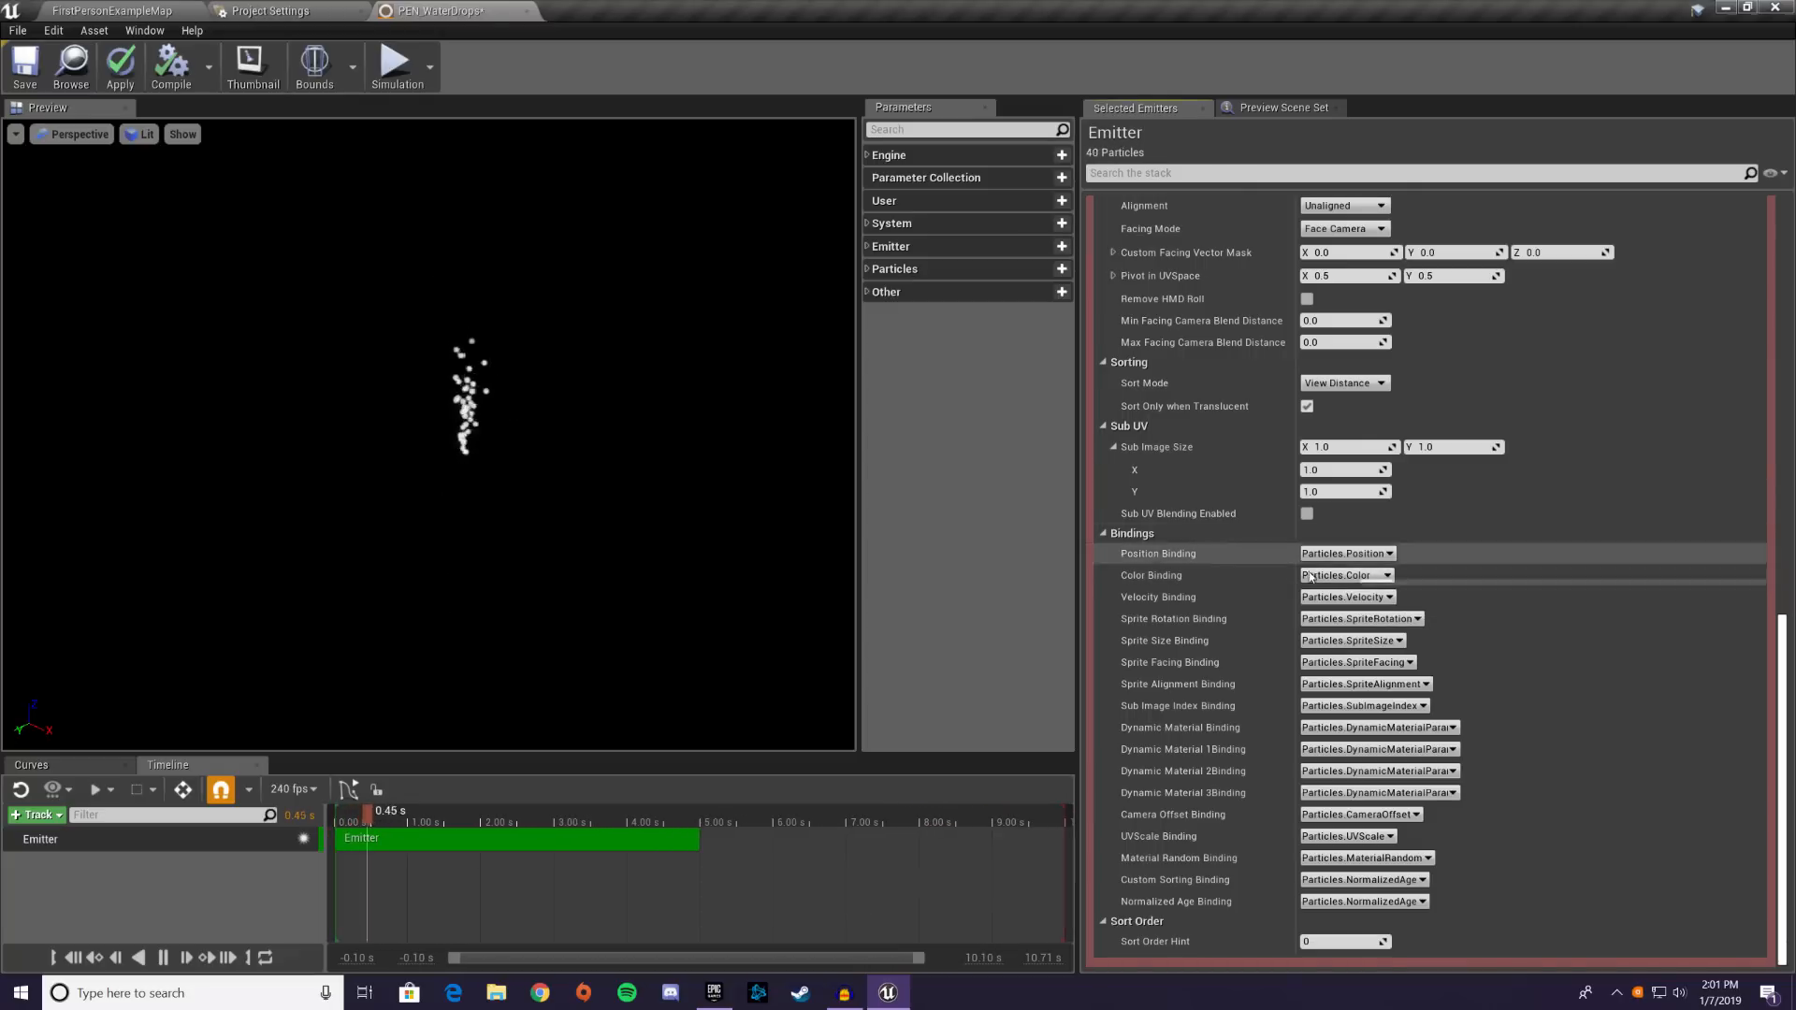
click(1334, 599)
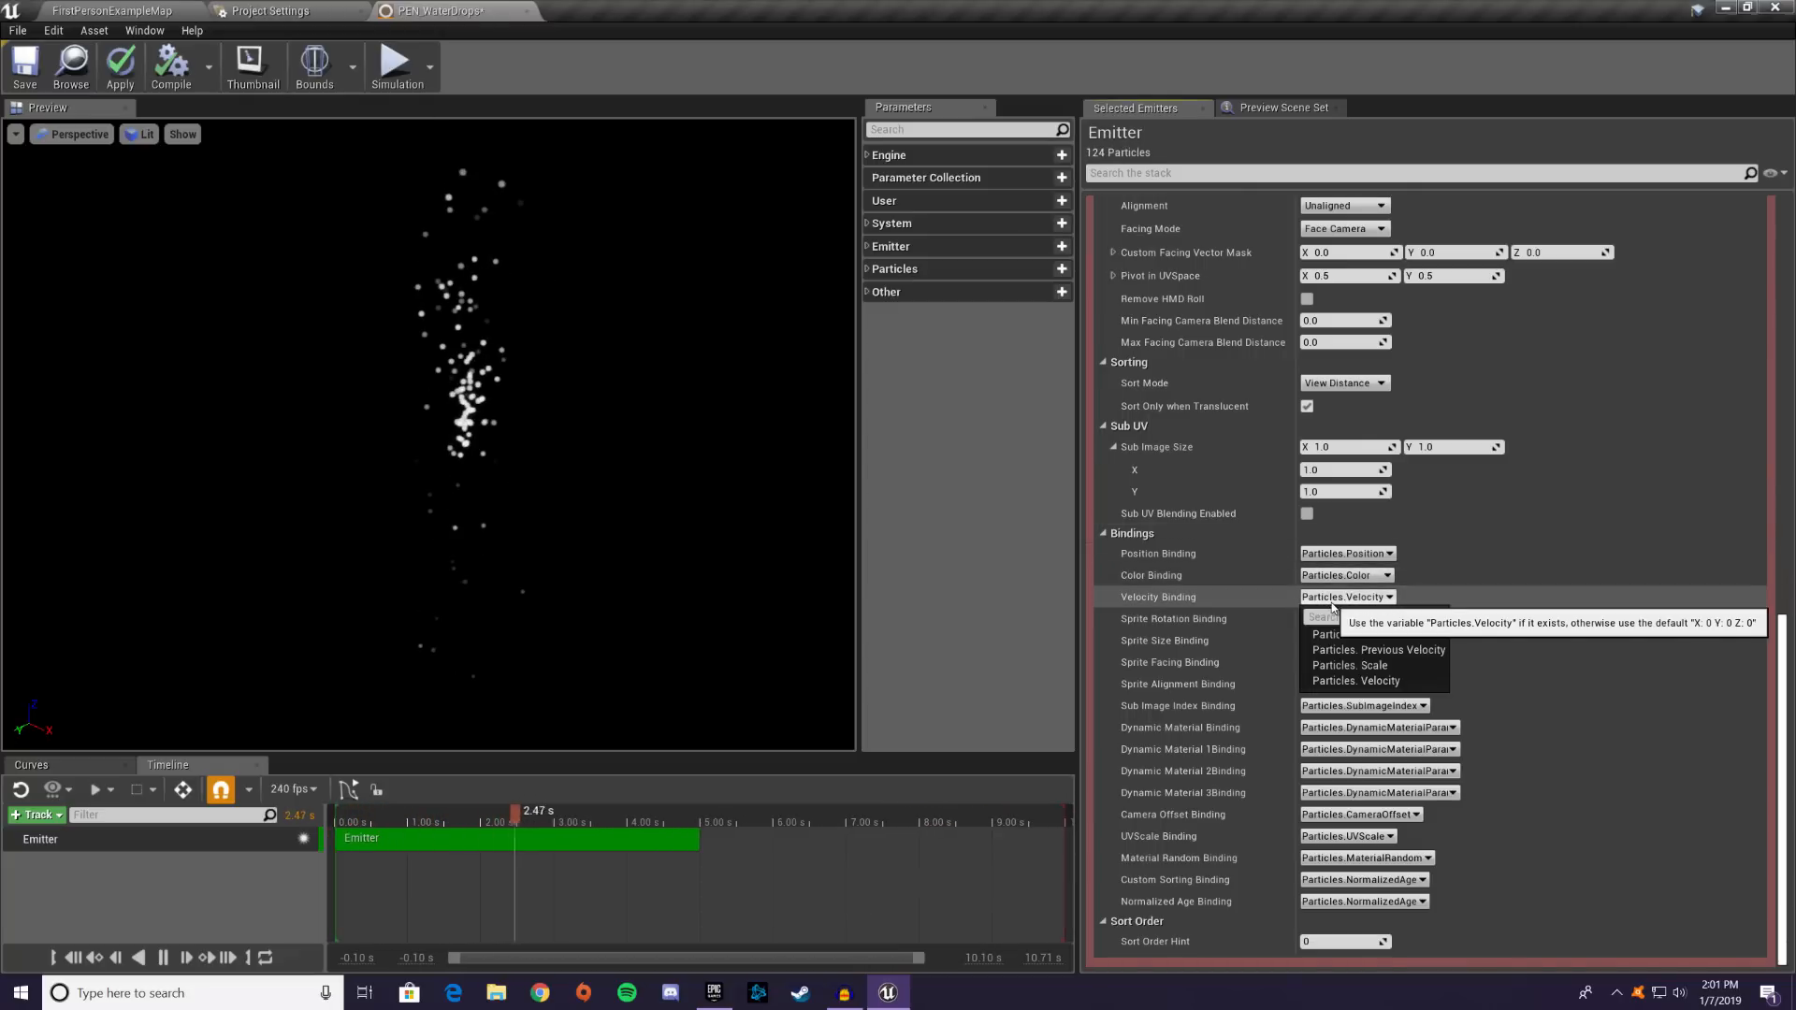
click(1336, 600)
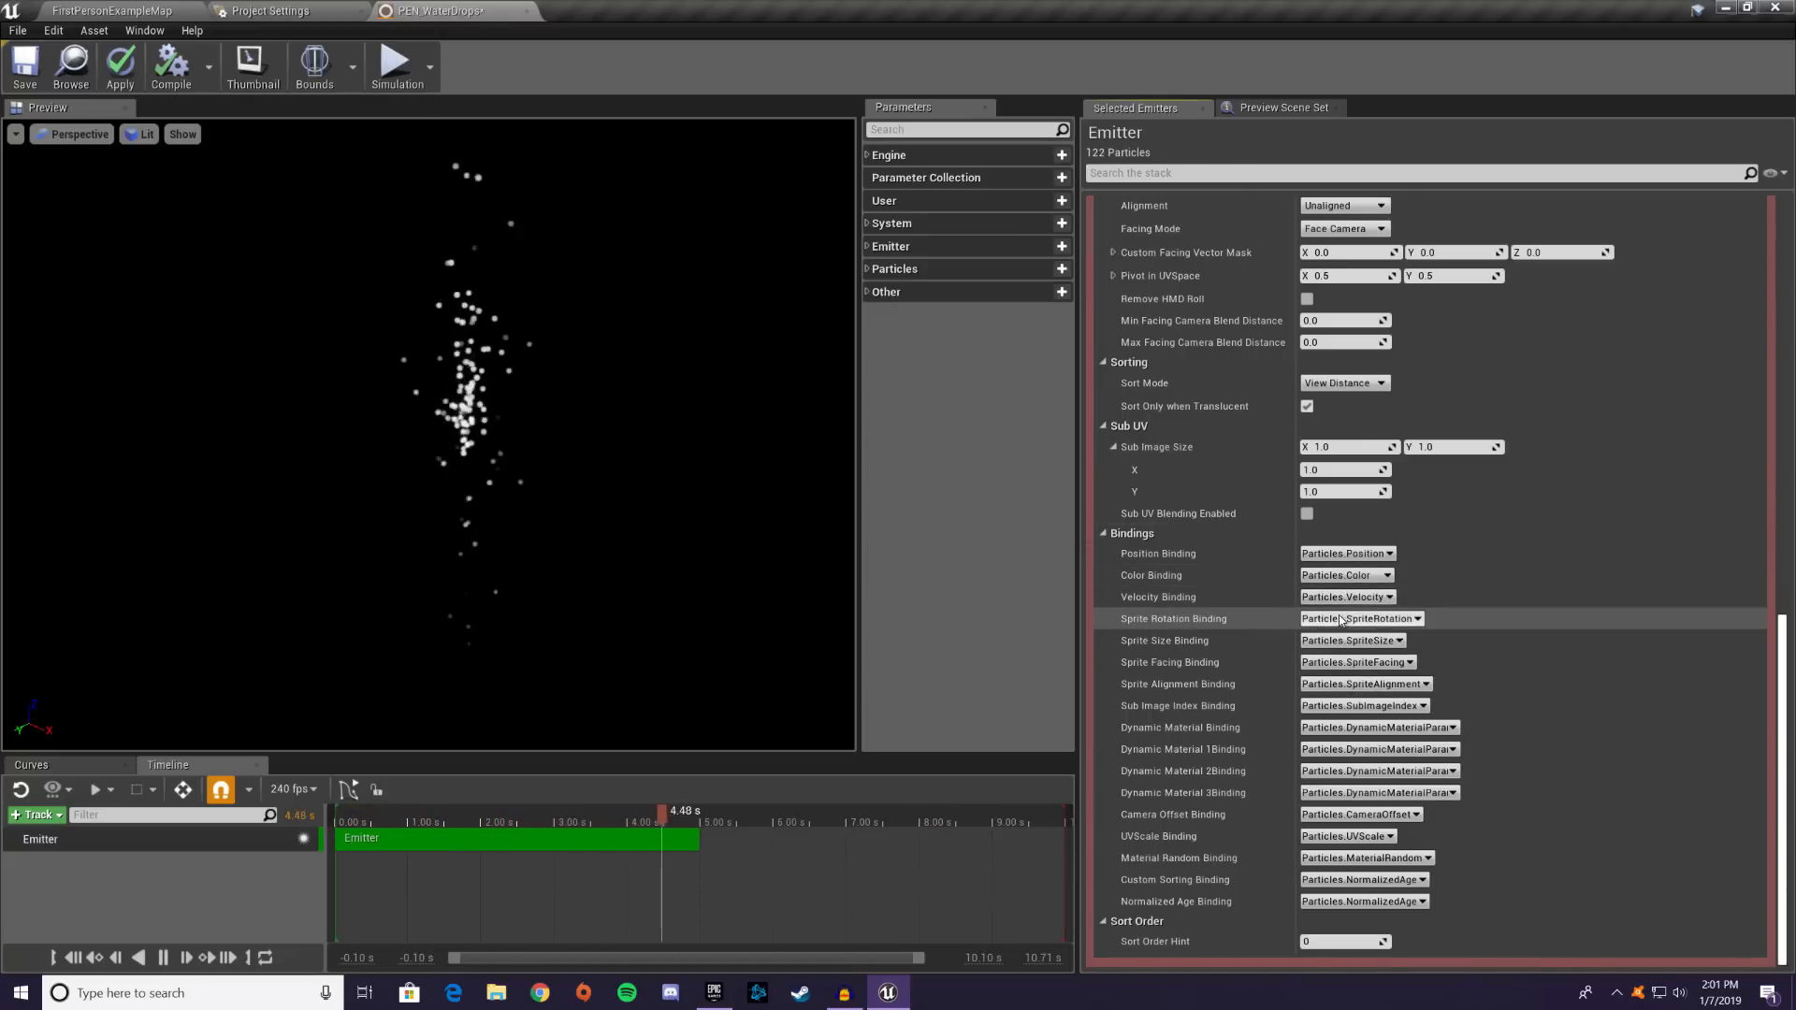
click(1344, 620)
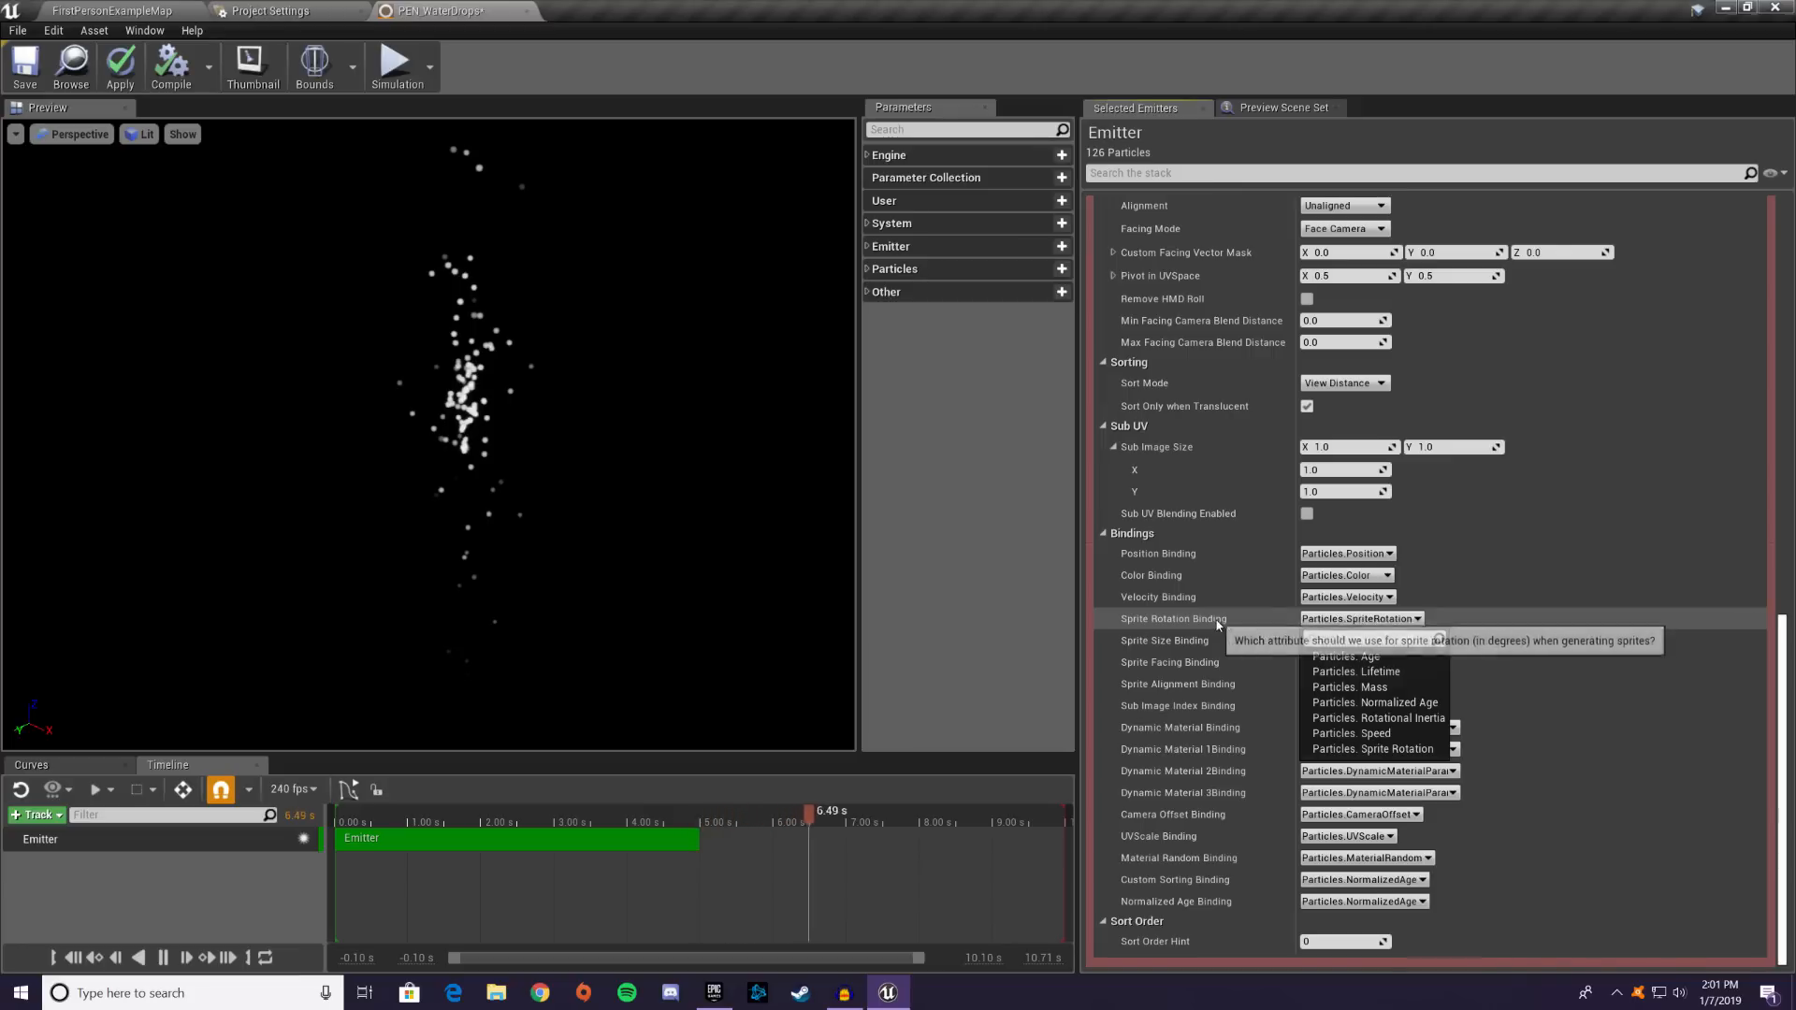
click(1344, 619)
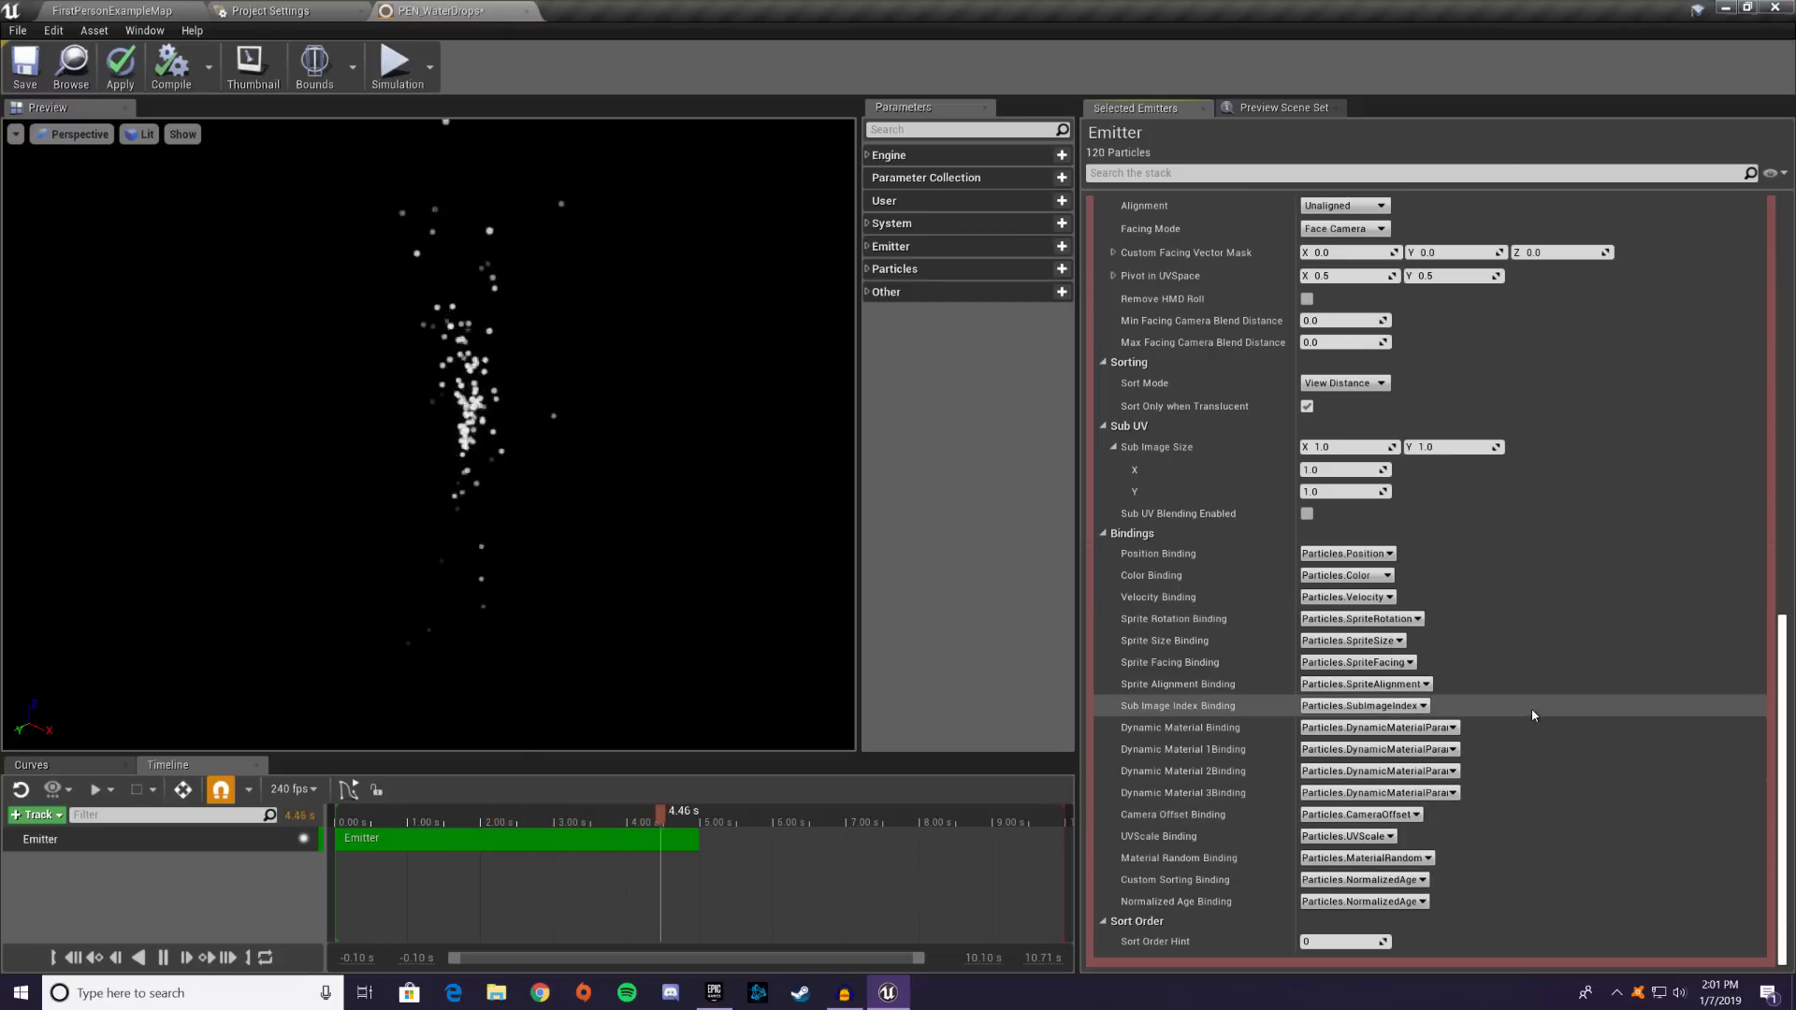
scroll(1536, 658, up, 3)
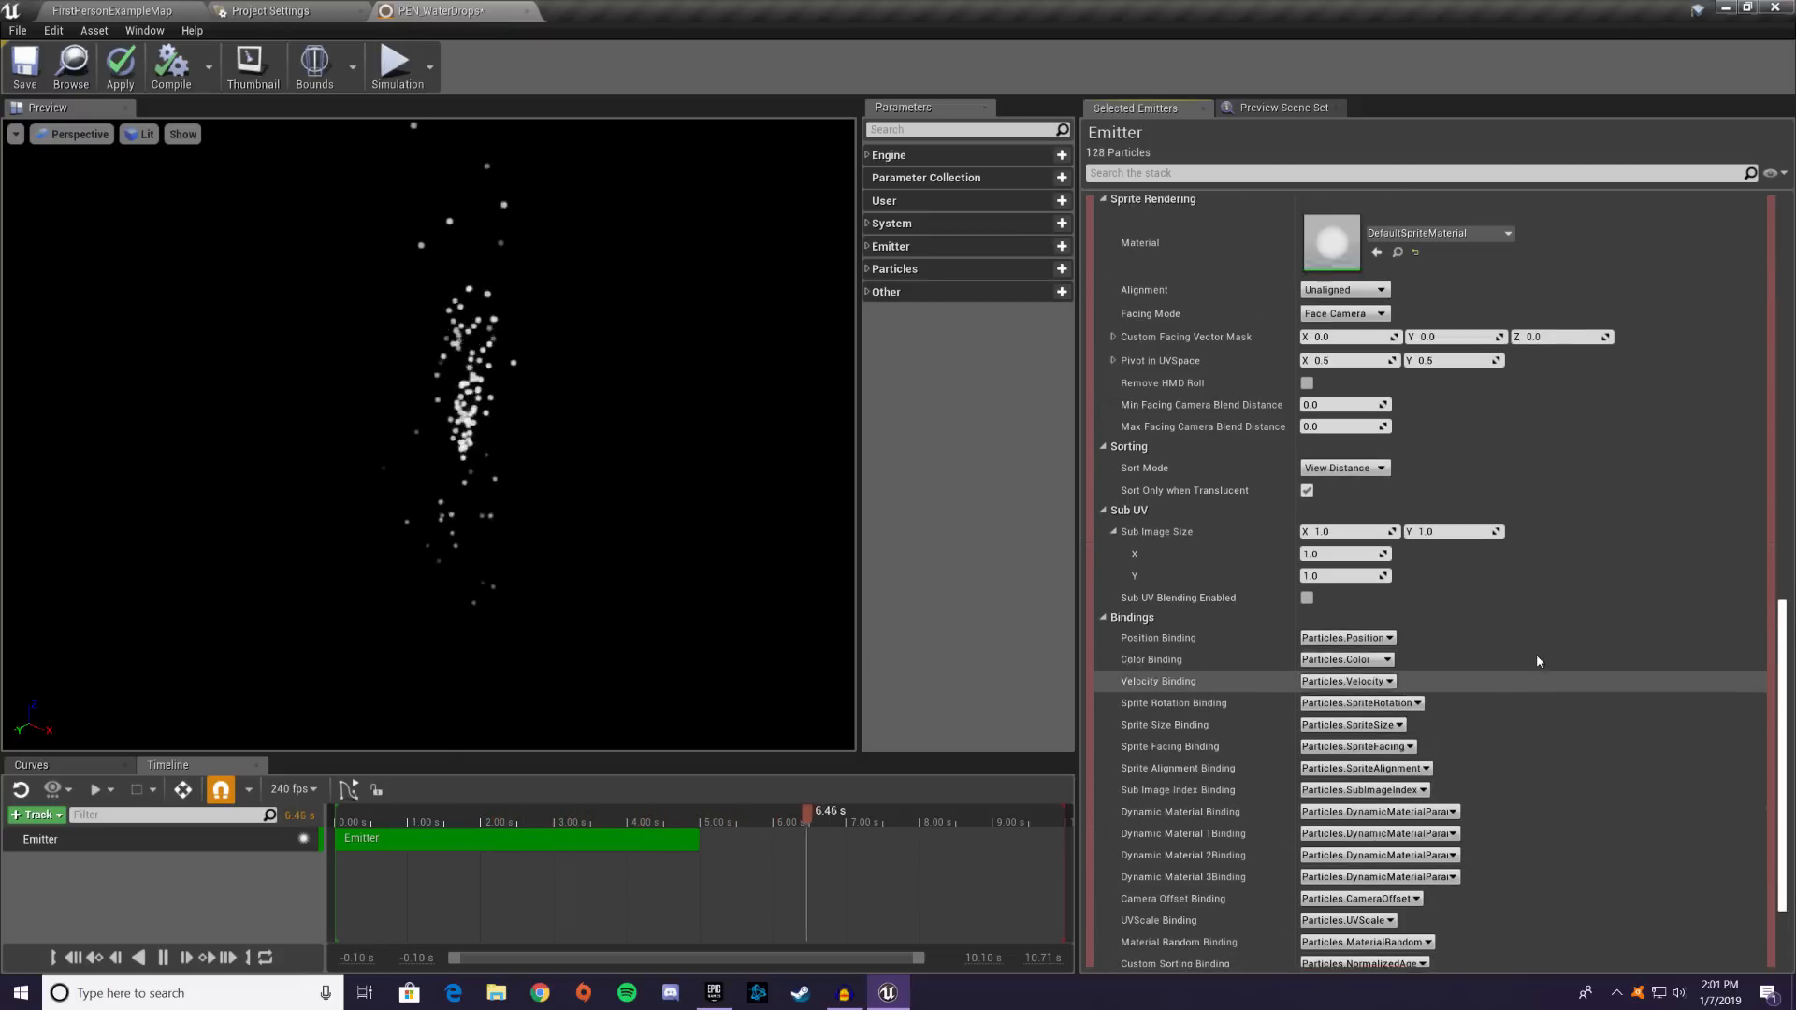
scroll(1590, 607, down, 2)
scroll(1591, 606, down, 1)
scroll(1440, 625, up, 5)
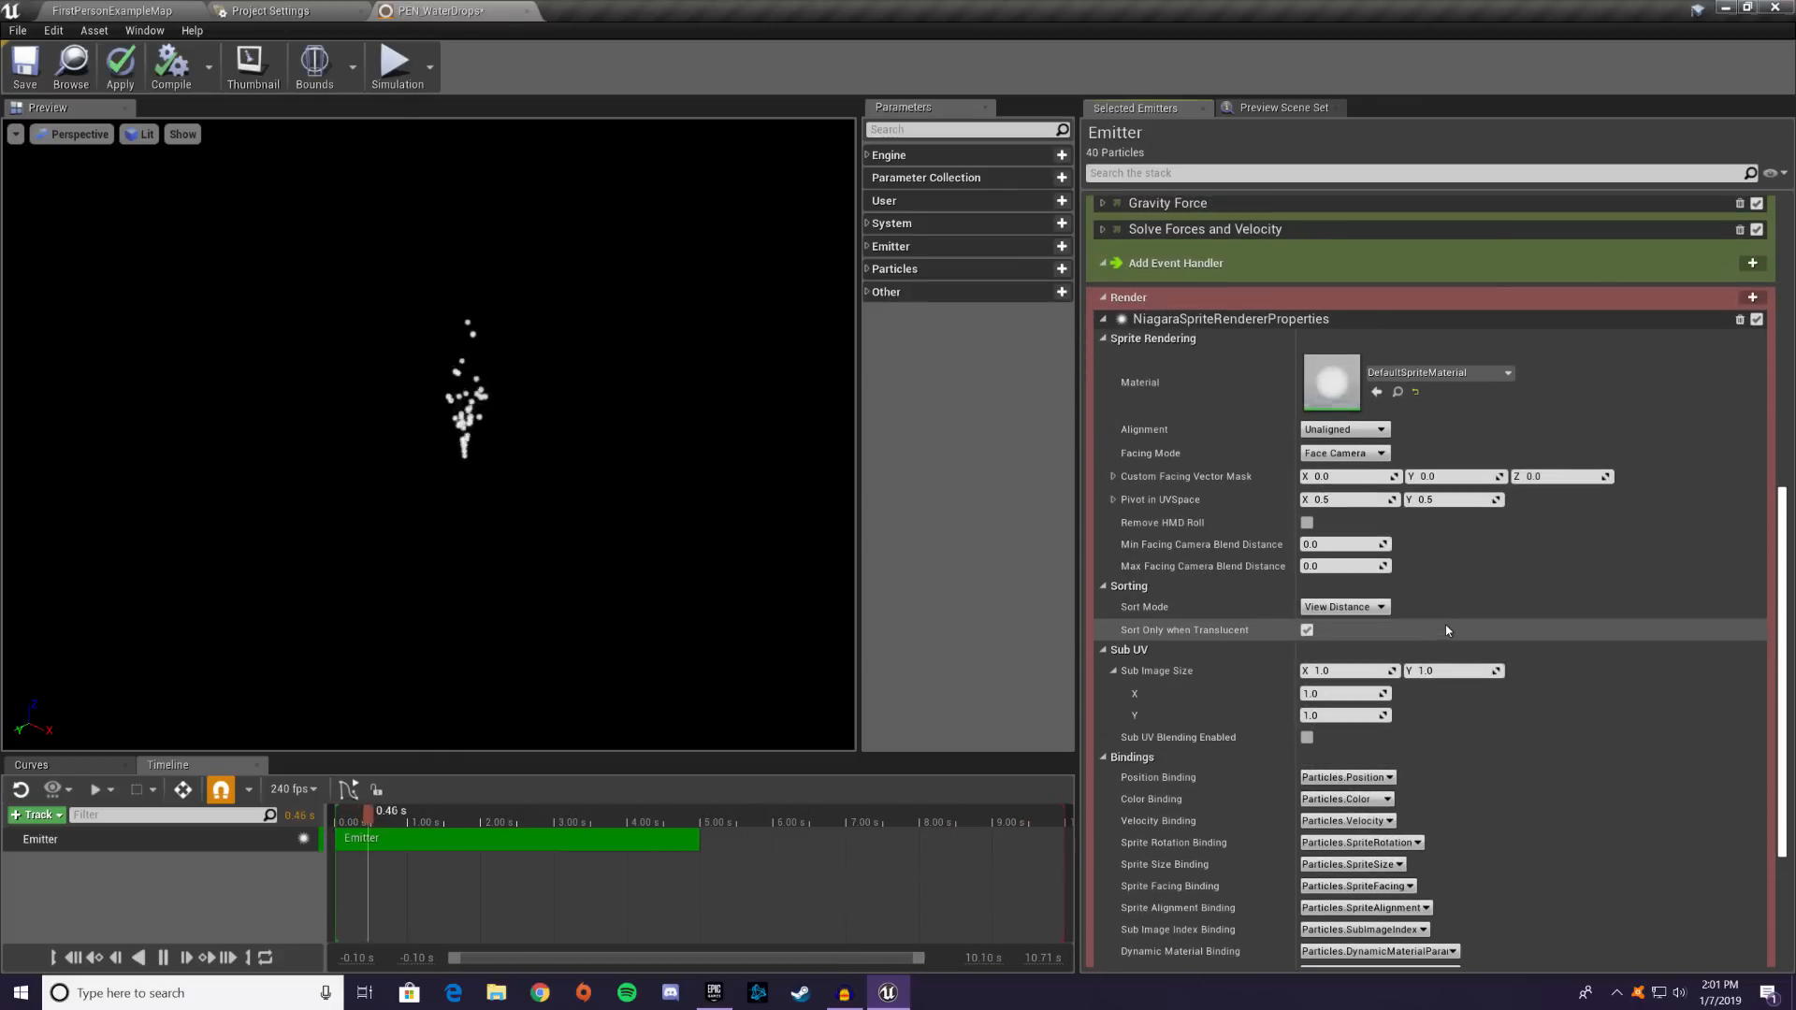
scroll(1446, 631, up, 5)
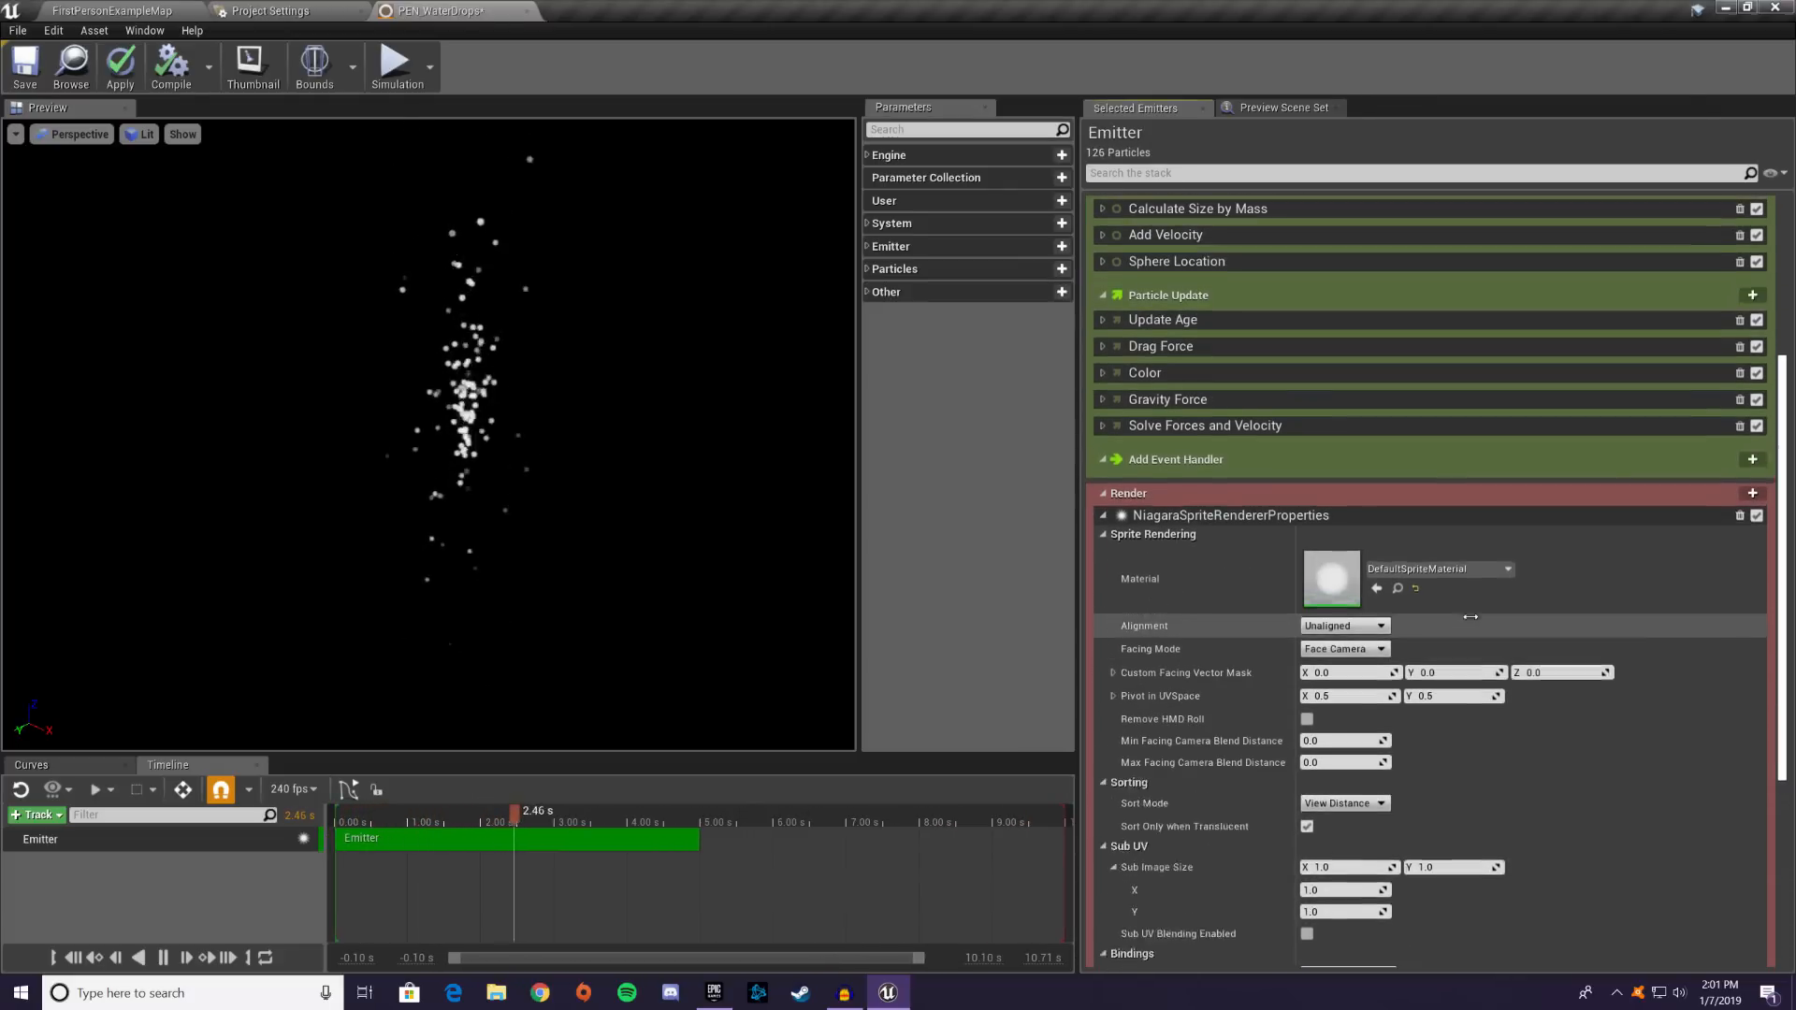
- Turn on Show Outputs for the stack and examine the inputs and outputs of Gravity Force and Solve Forces and Velocity
right_click(1328, 150)
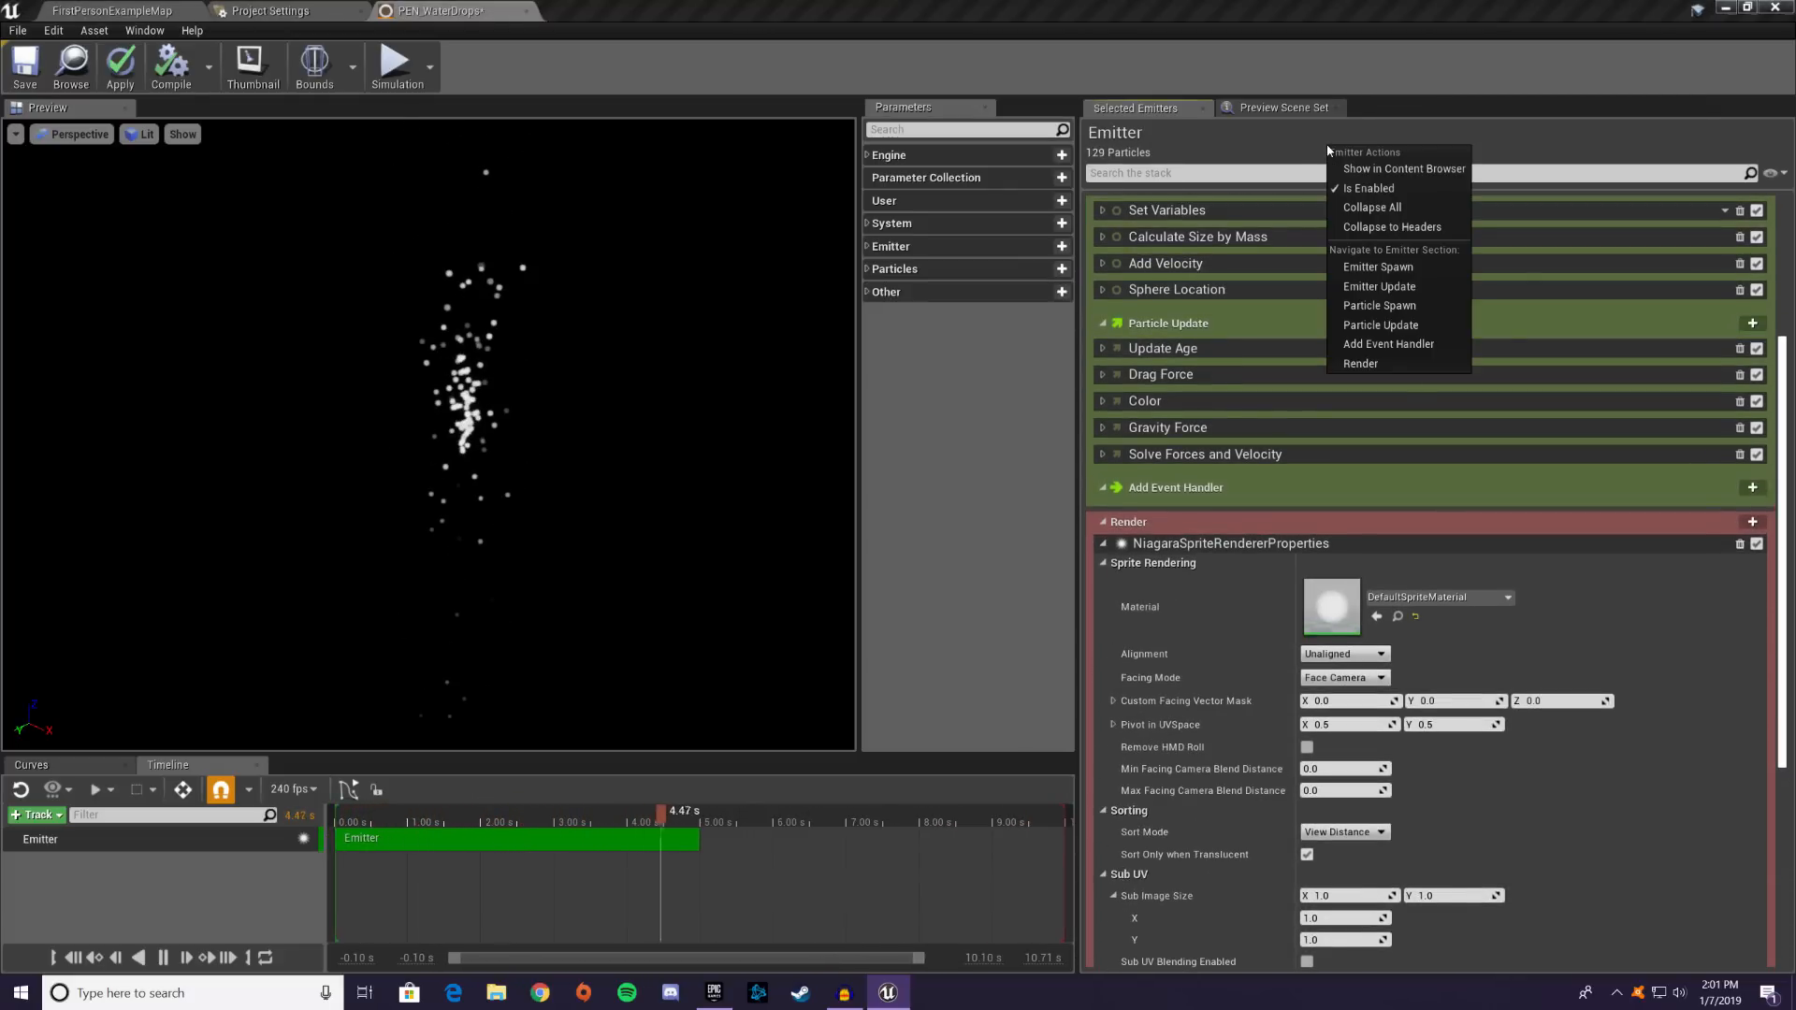
click(1775, 155)
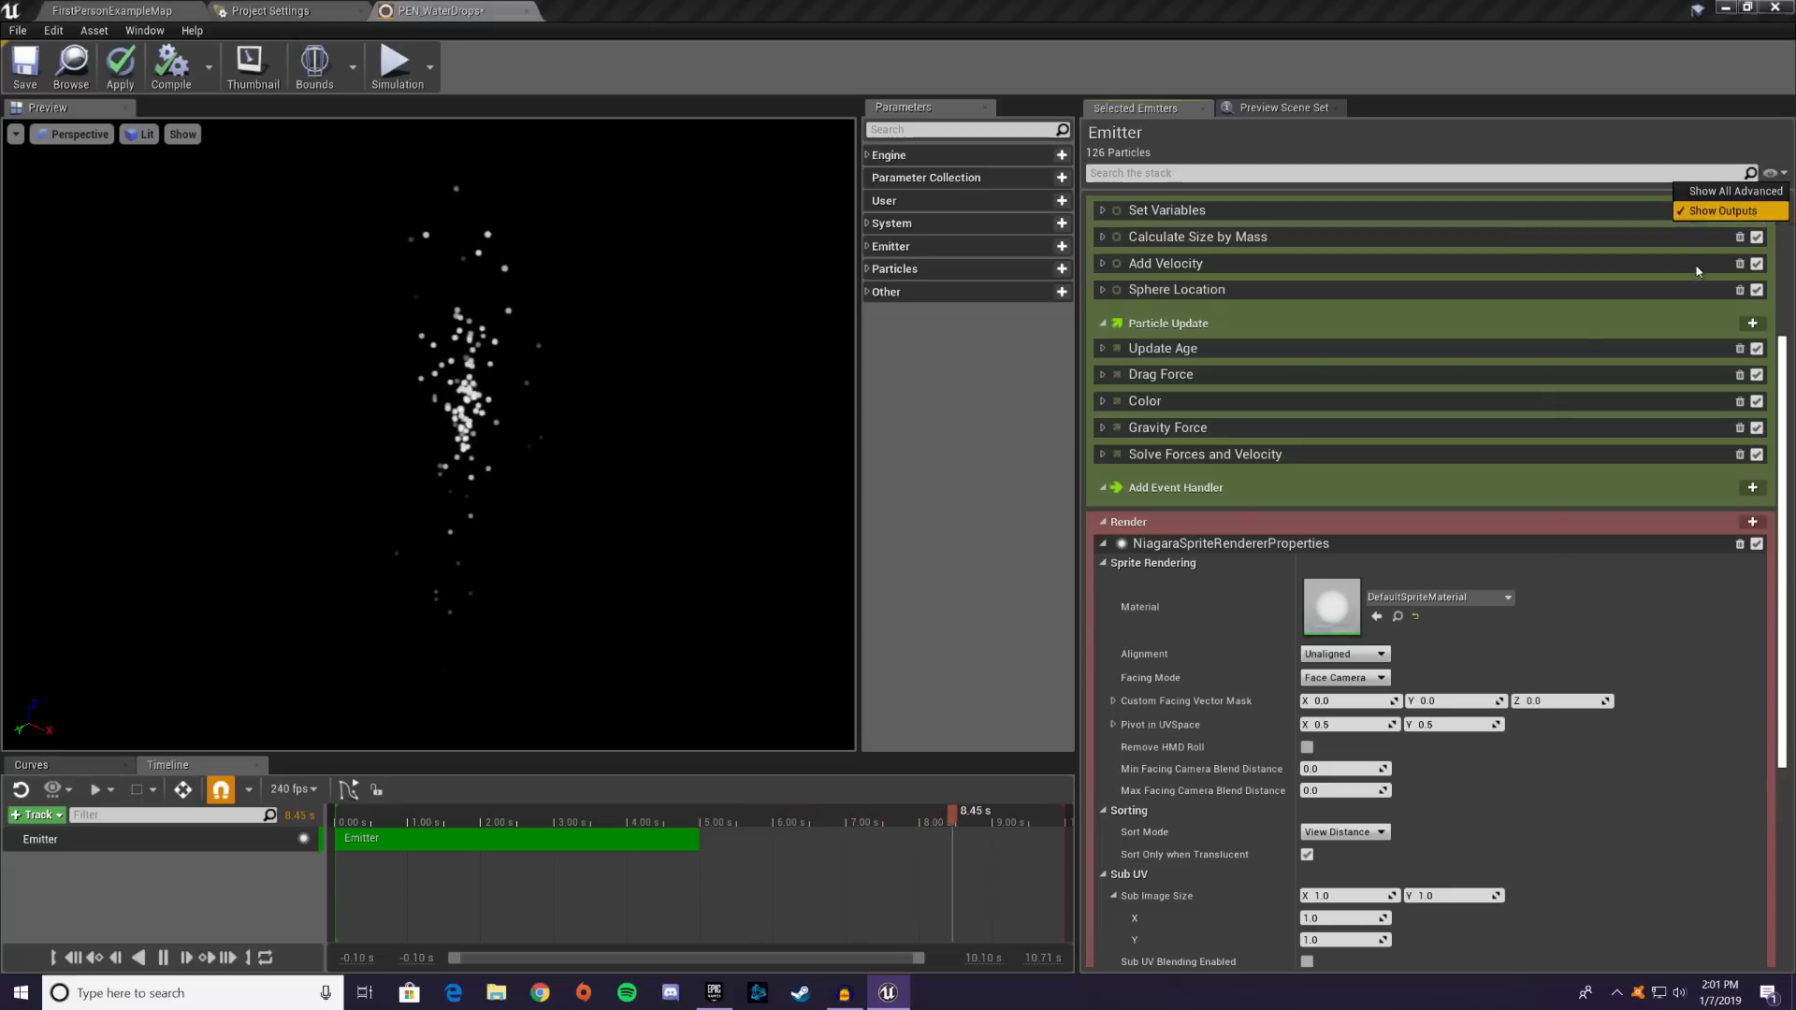
click(1104, 432)
click(1103, 429)
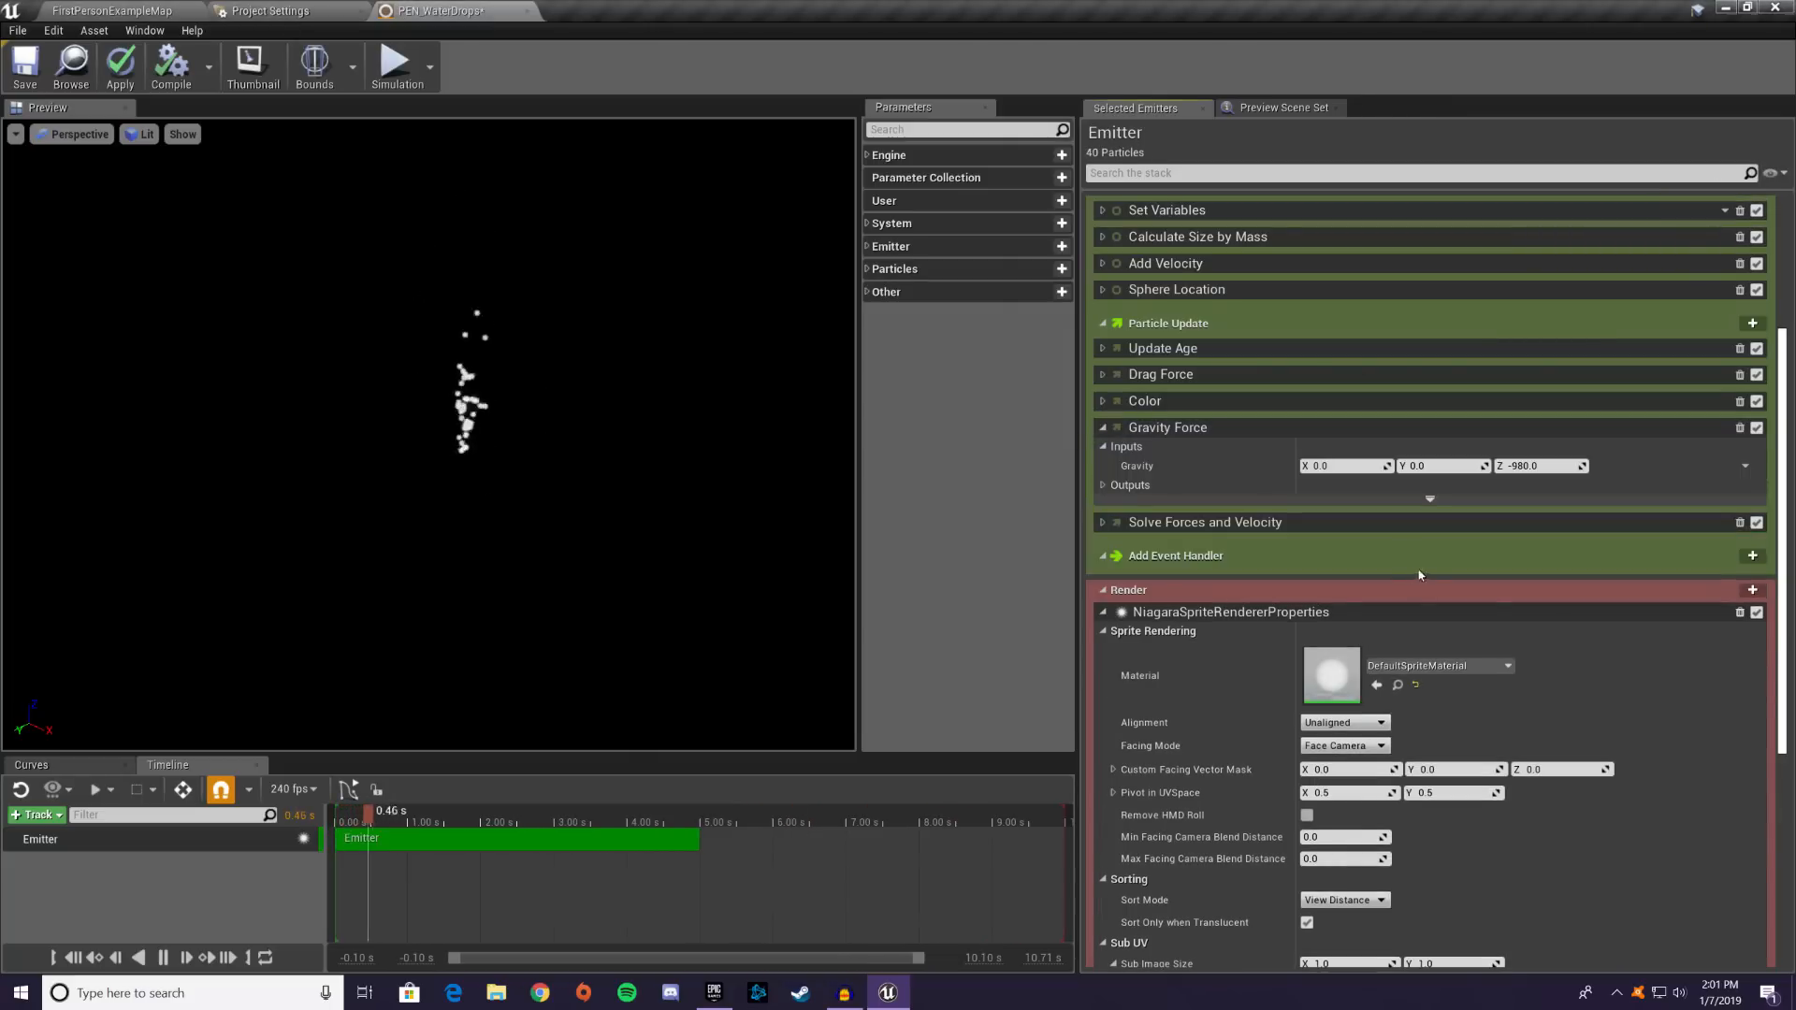
click(1103, 487)
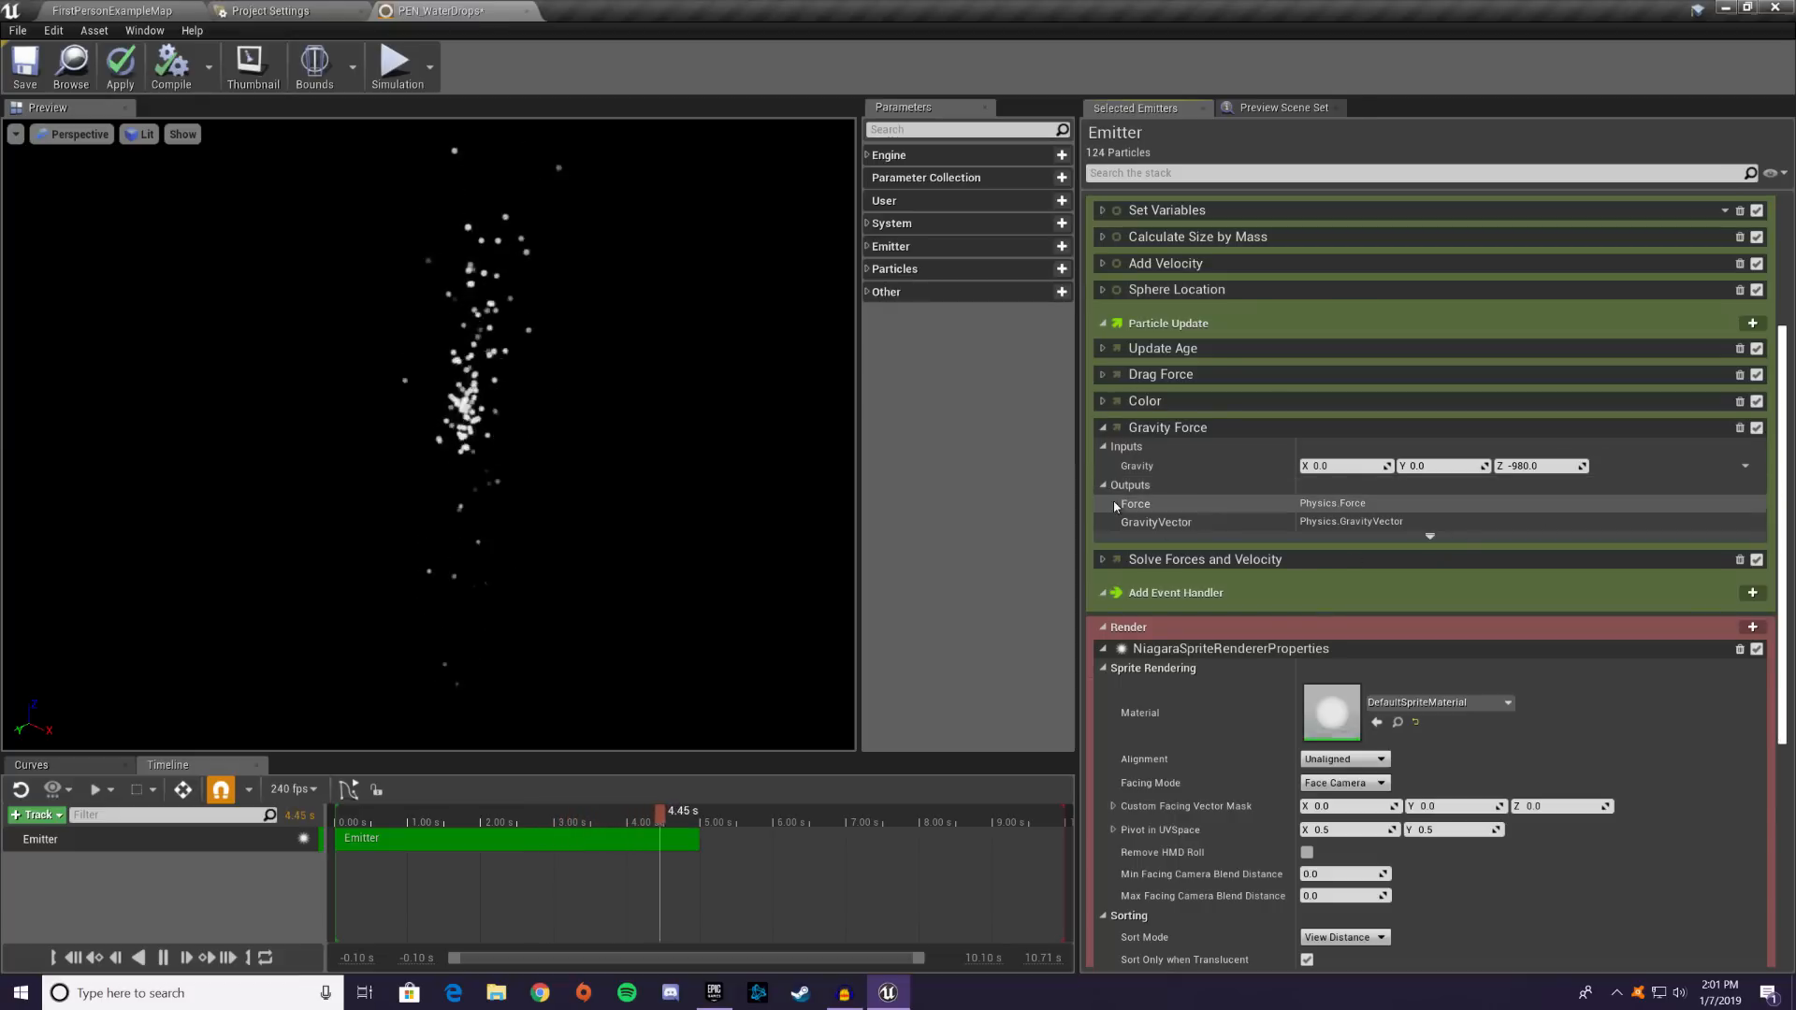
click(1103, 560)
scroll(1126, 621, down, 2)
click(1103, 614)
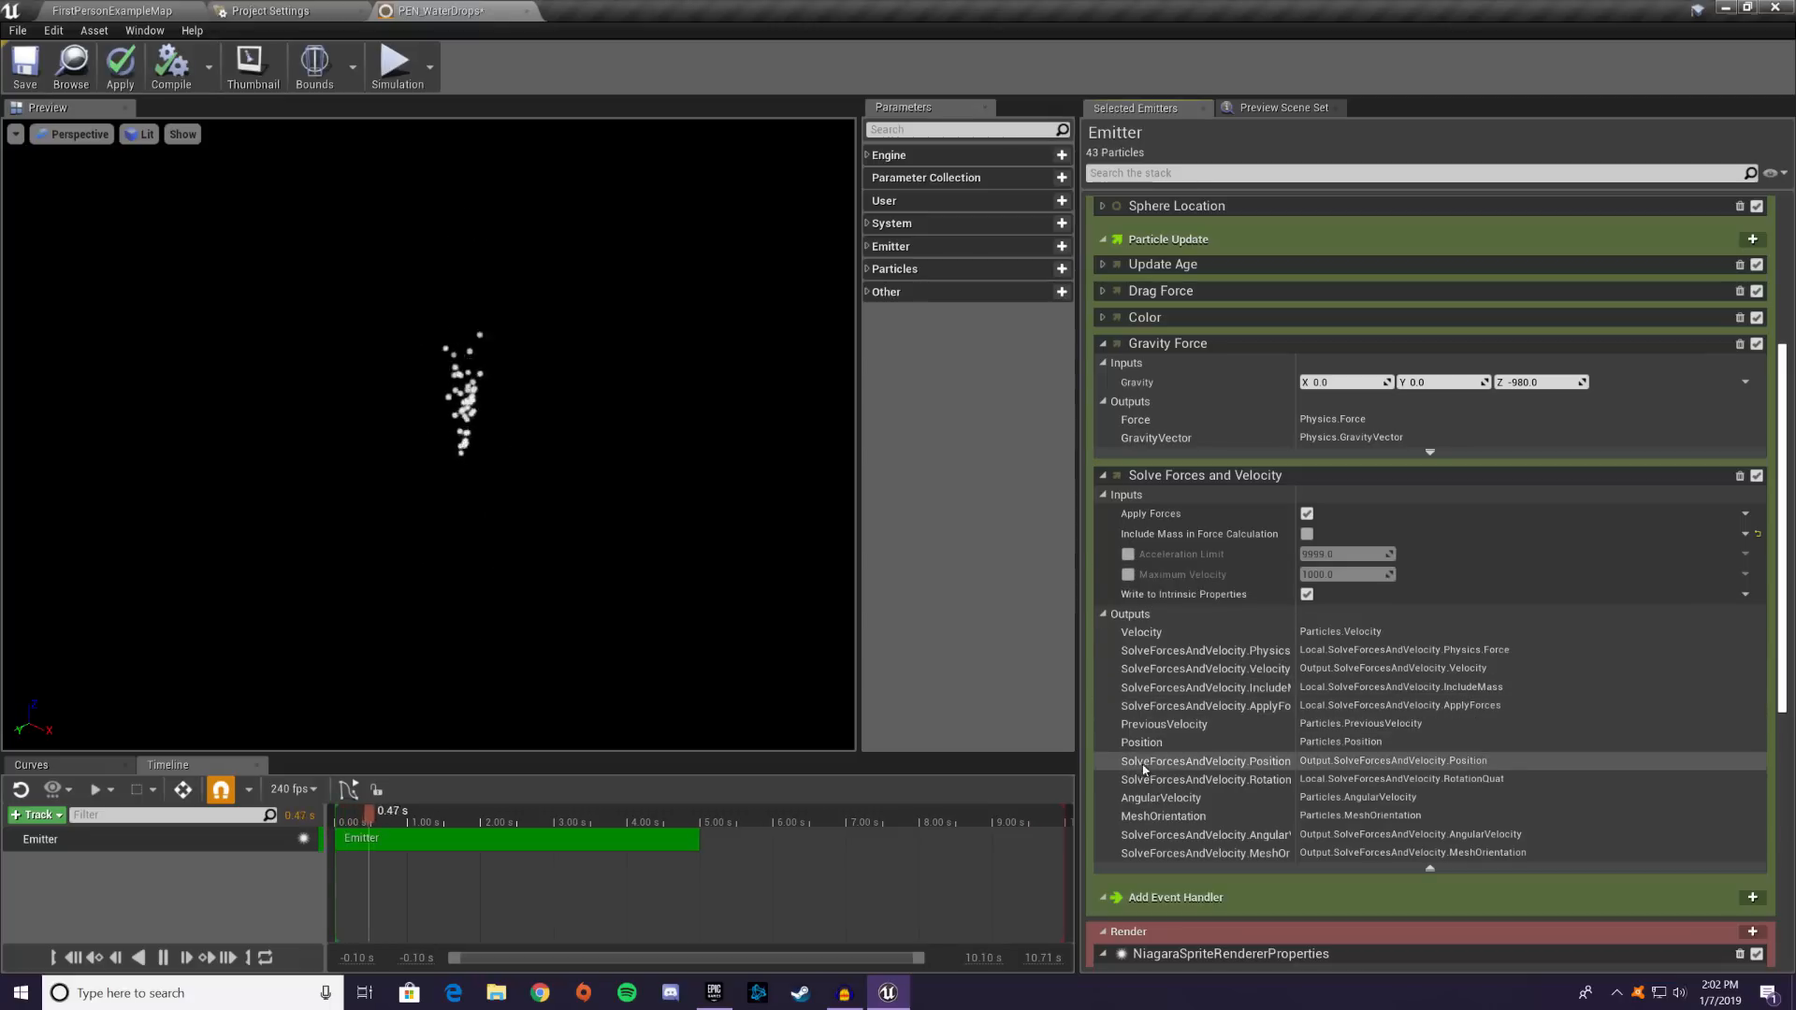
click(1104, 616)
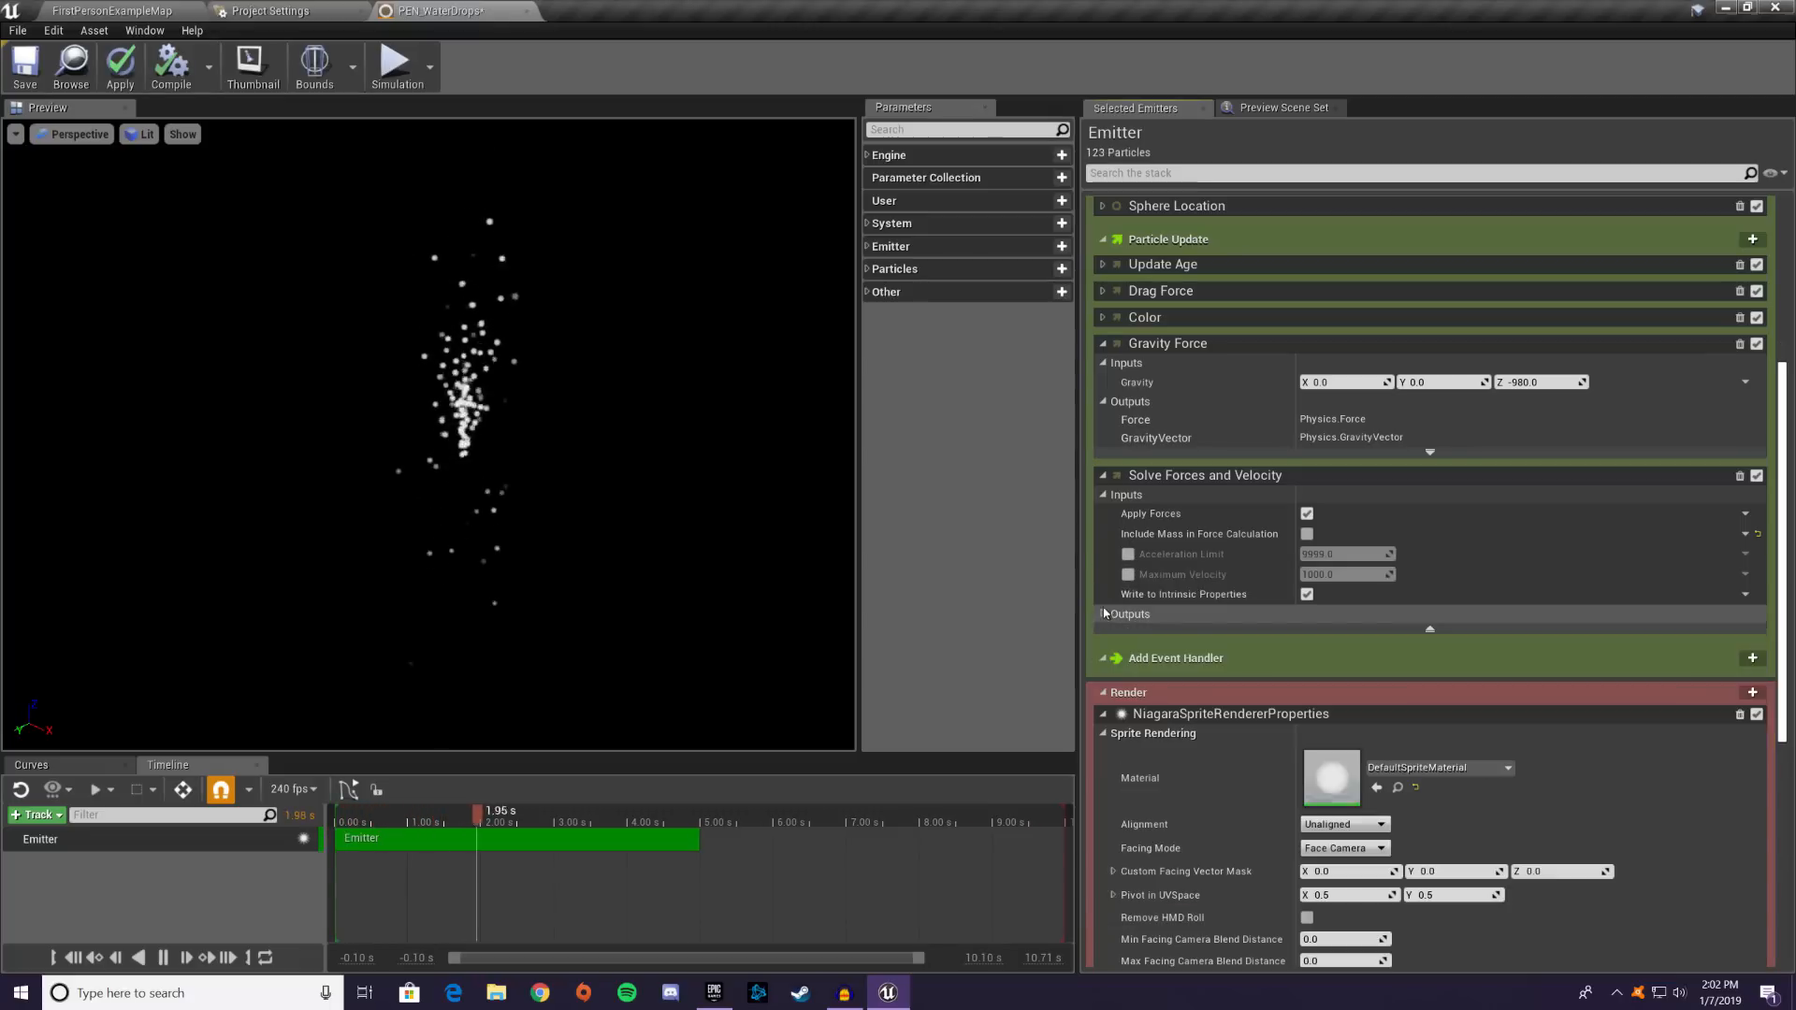
click(1104, 403)
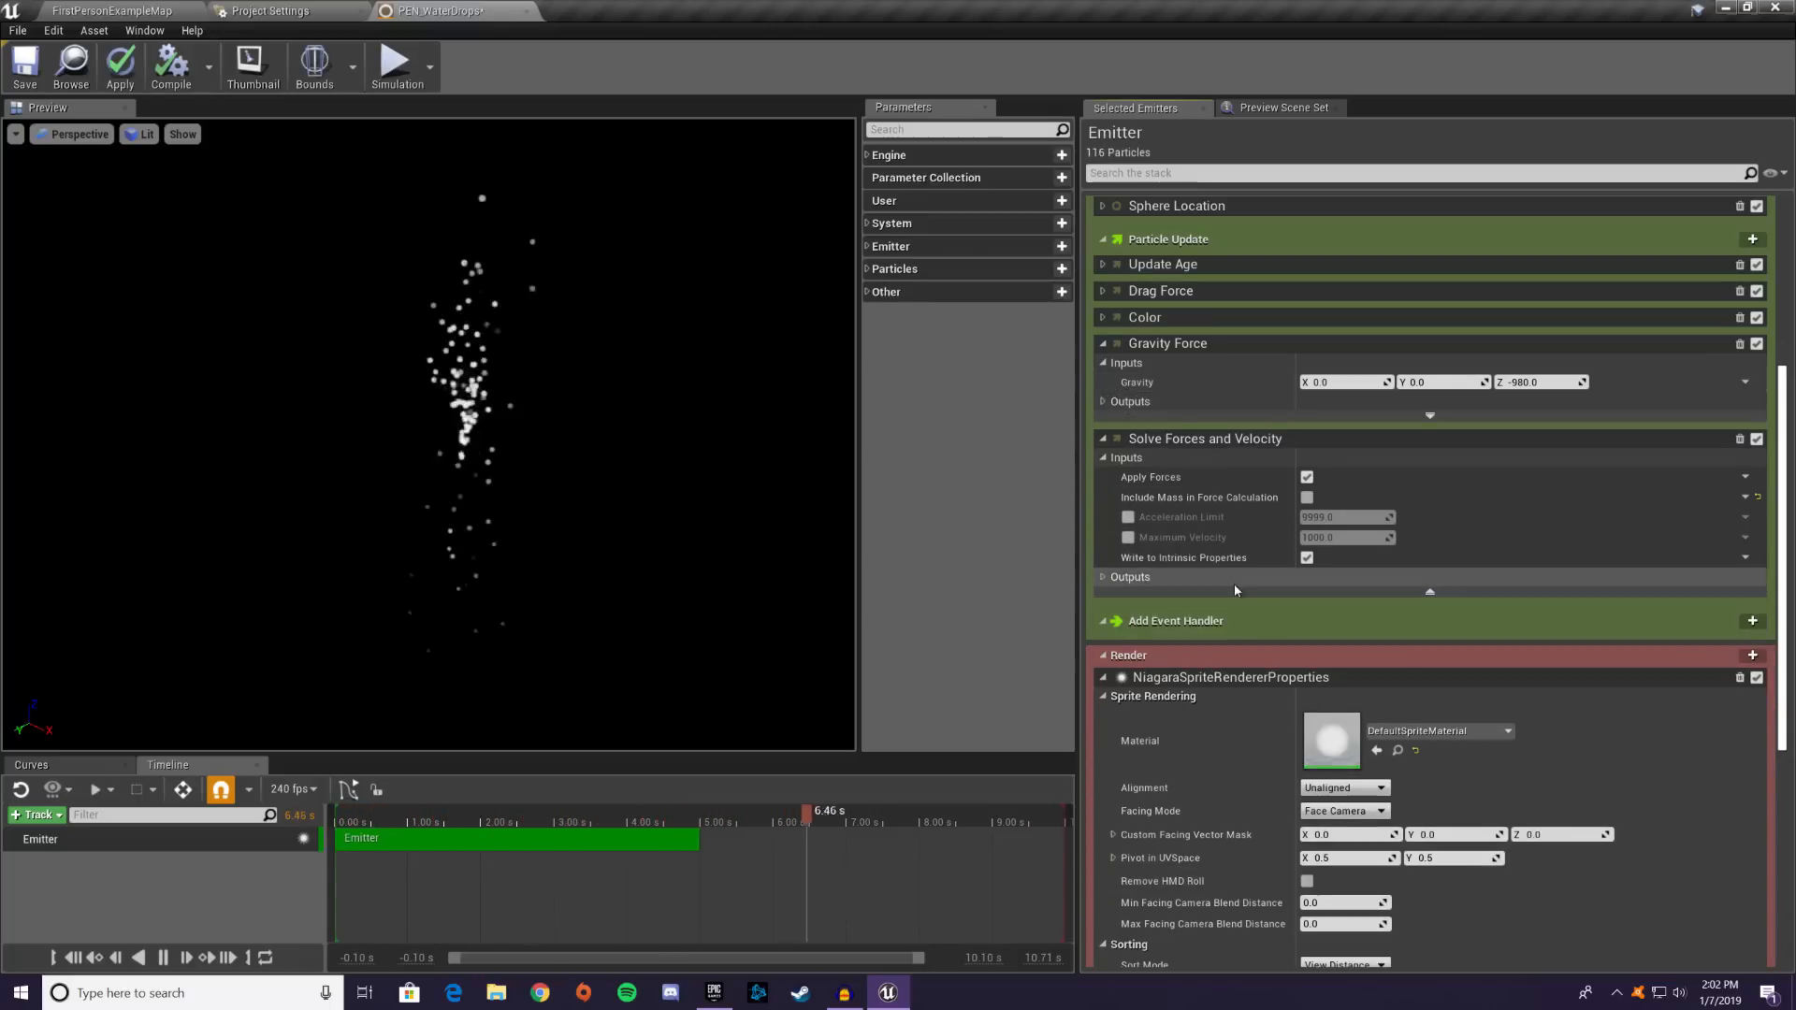
- Review the sprite renderer's alignment, facing, sorting, Sub UV, bindings and Sort Order settings
scroll(1233, 584, down, 5)
scroll(1328, 493, down, 2)
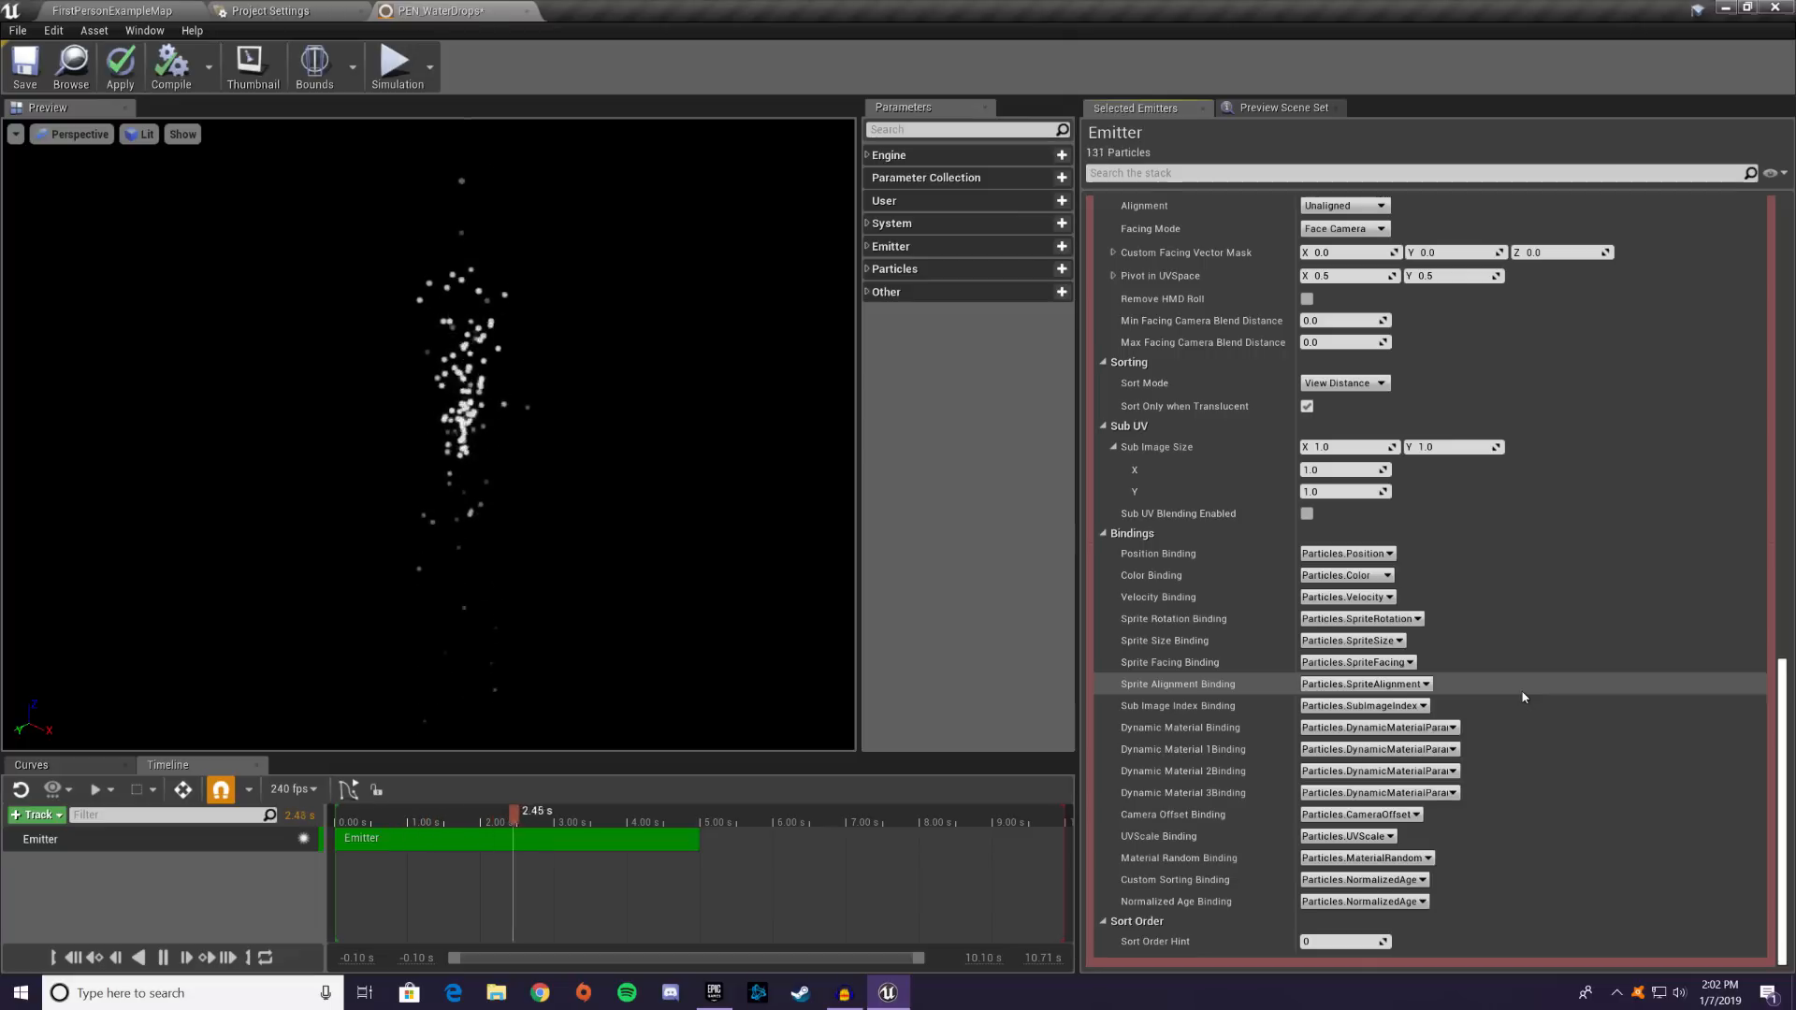
scroll(1413, 765, up, 4)
scroll(1425, 757, down, 4)
scroll(1471, 769, up, 4)
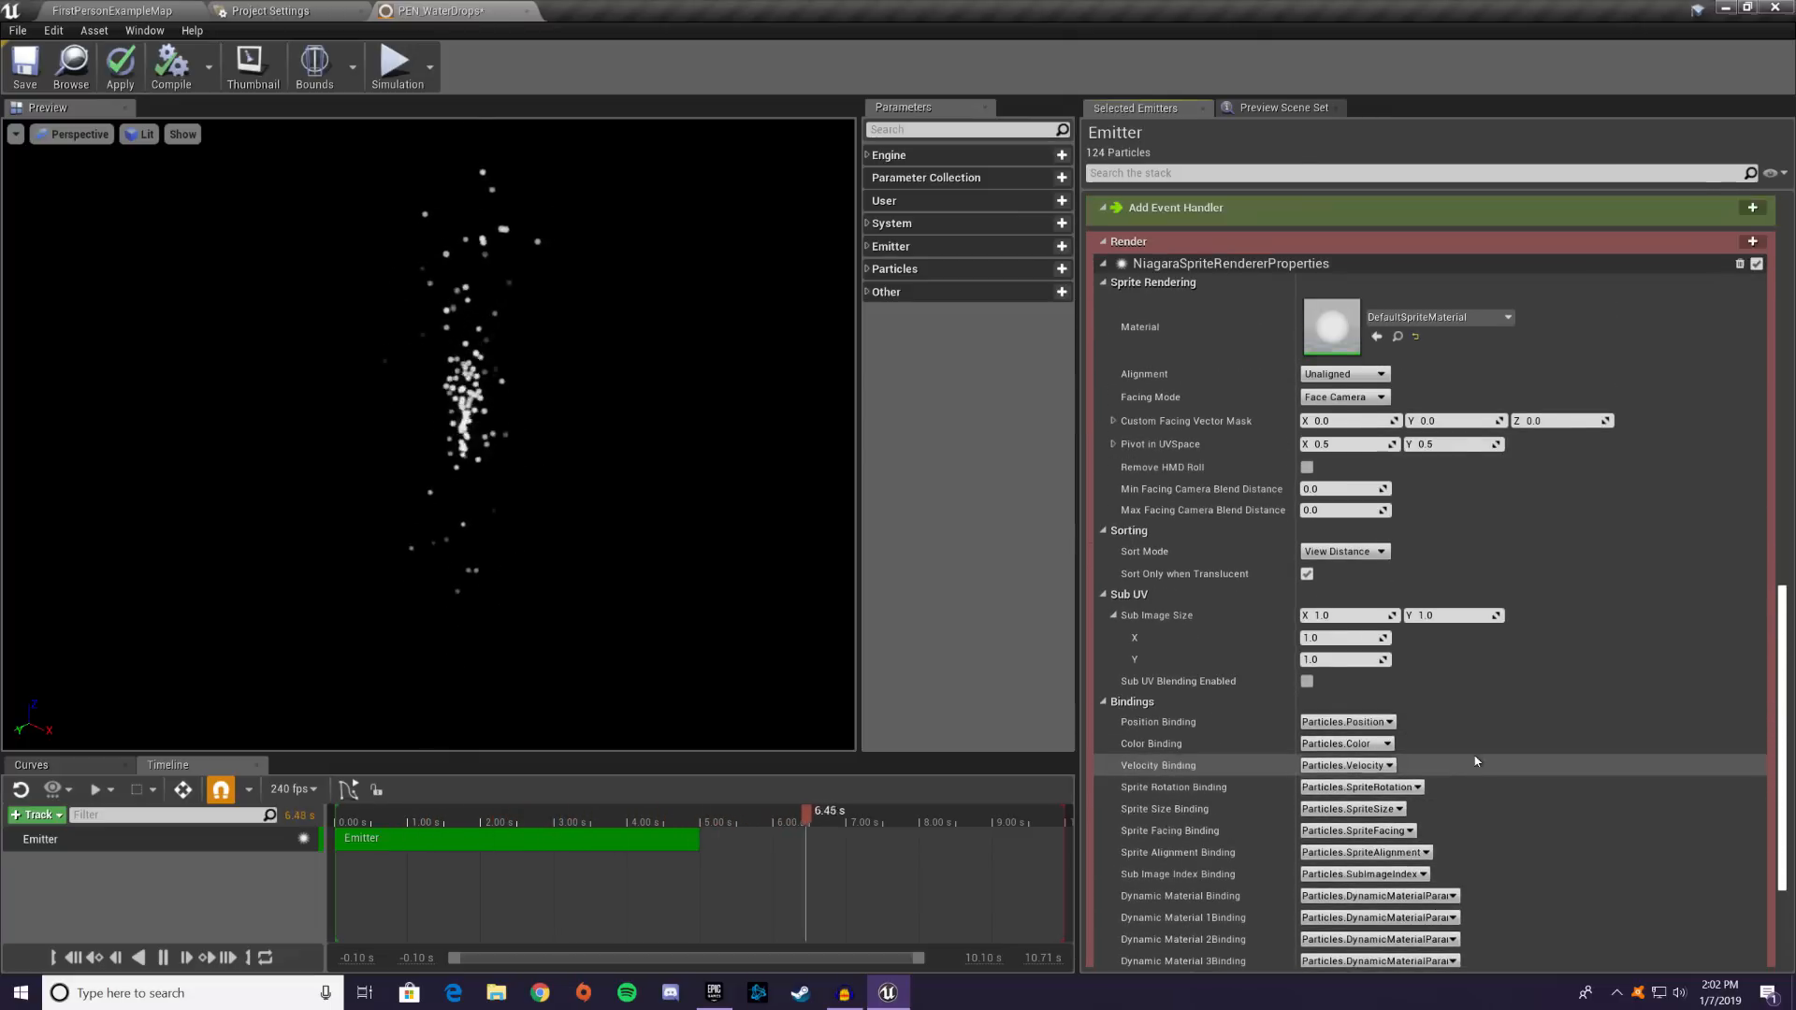
scroll(1572, 725, down, 4)
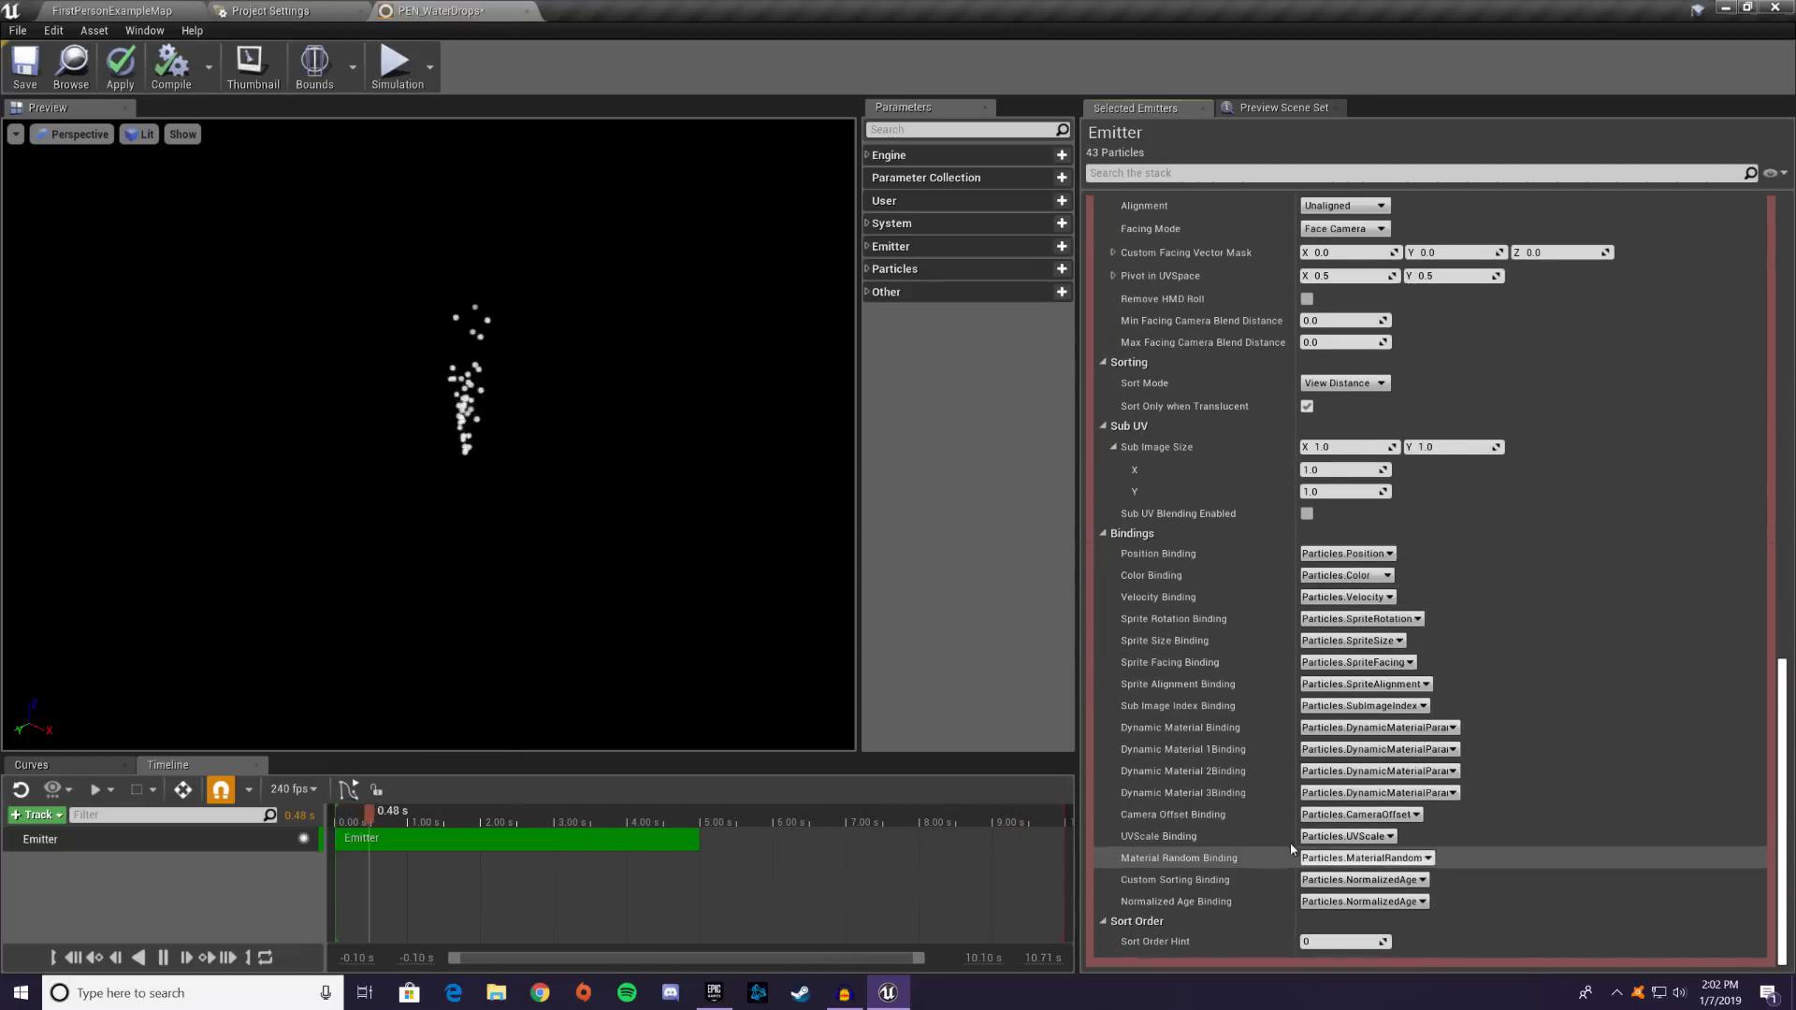
scroll(1553, 711, up, 3)
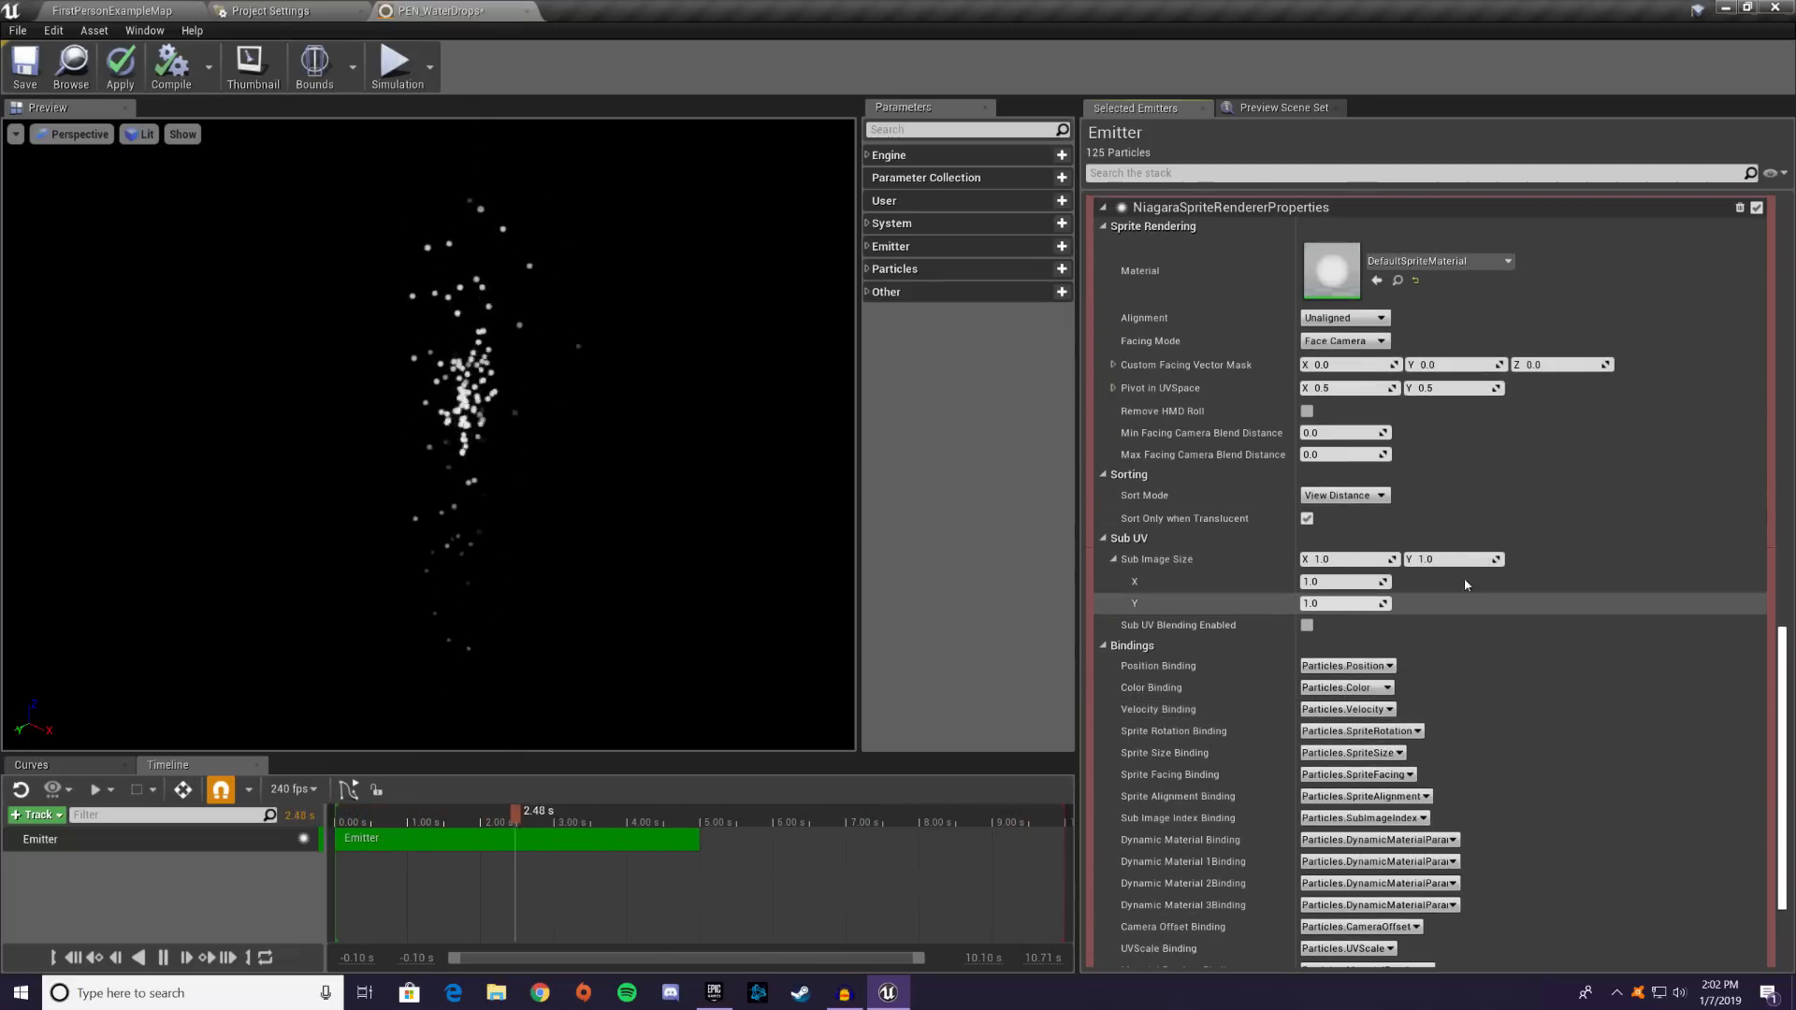
scroll(1502, 767, up, 2)
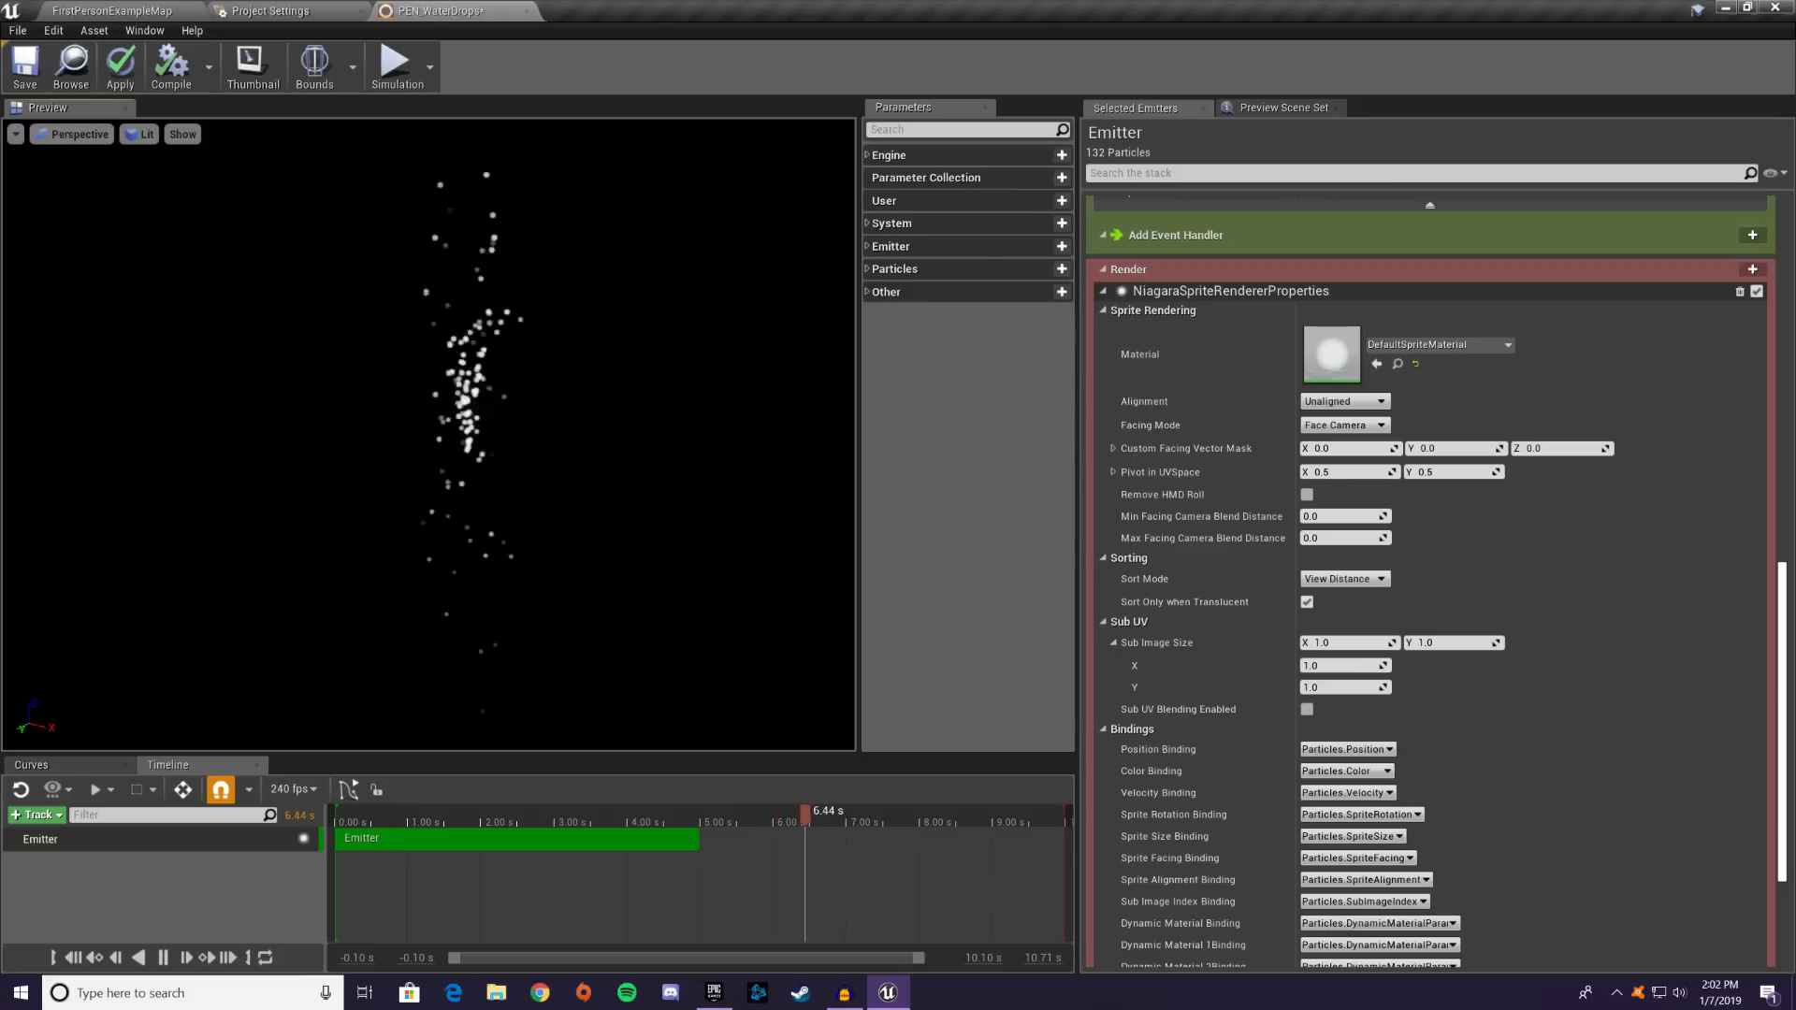
- Collapse the sprite renderer, add a Niagara Ribbon Renderer and inspect its settings and its effect in the preview
click(1751, 271)
click(1160, 311)
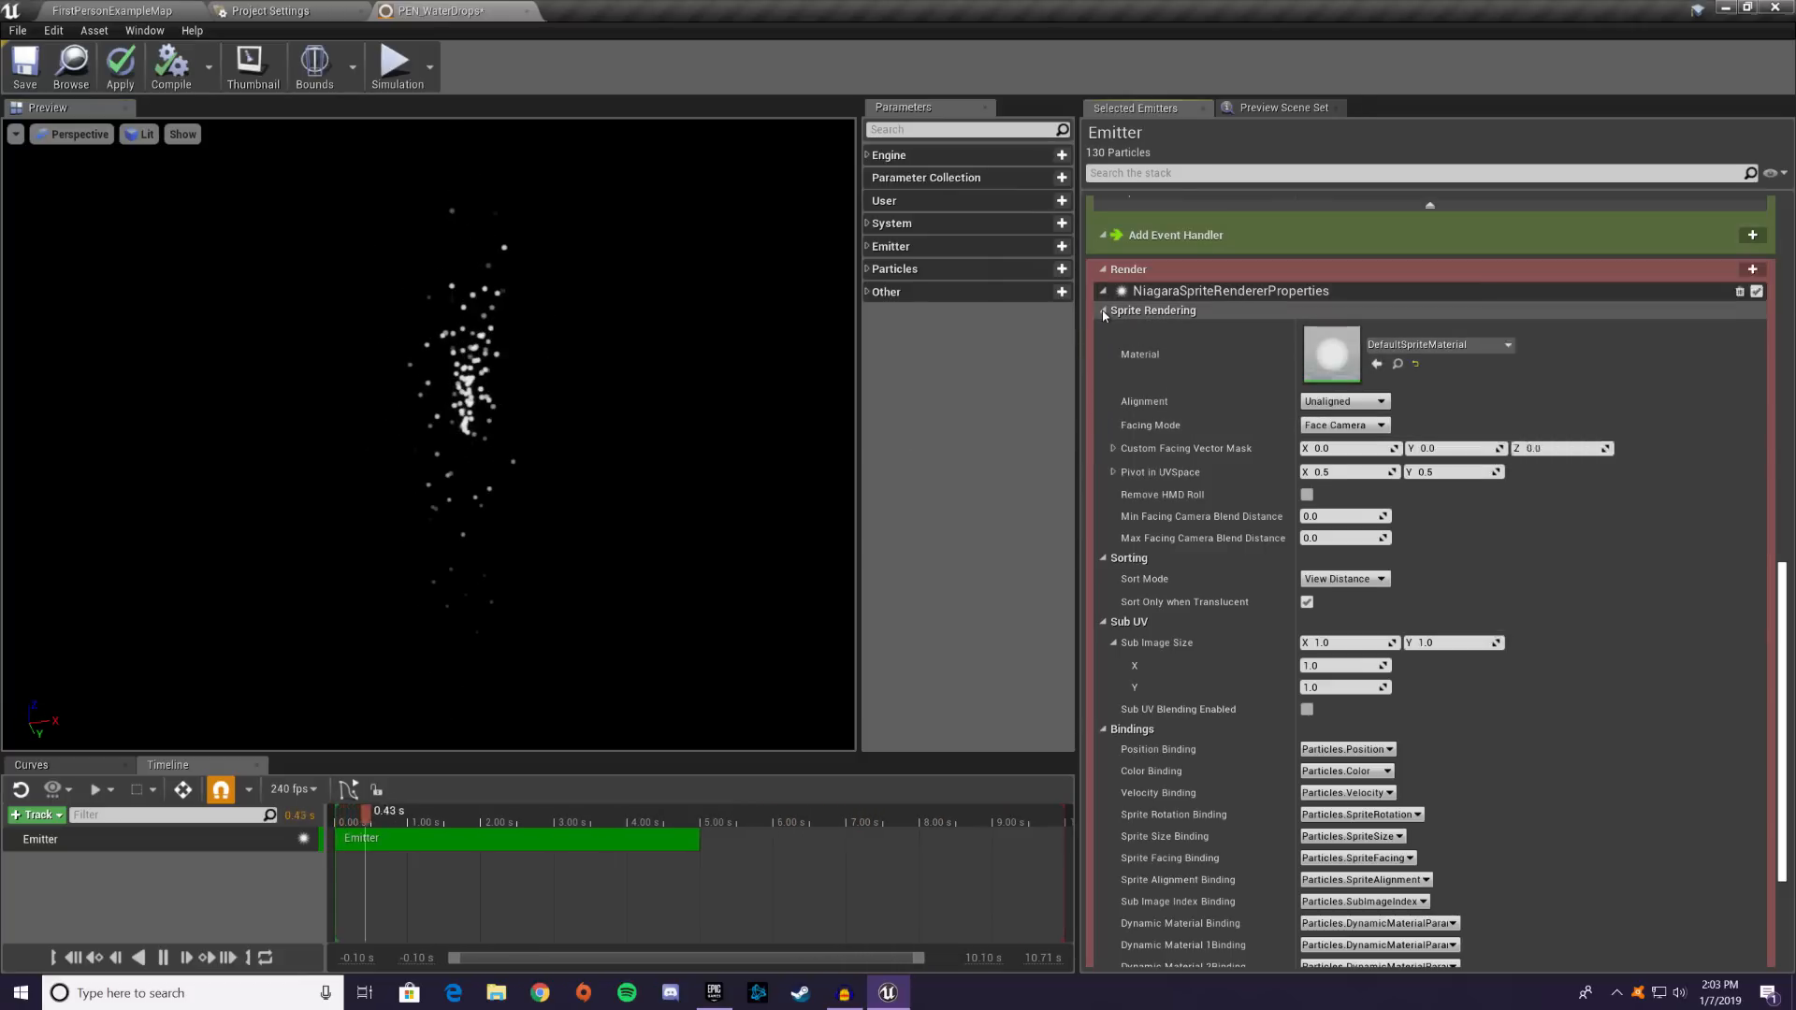
click(1160, 323)
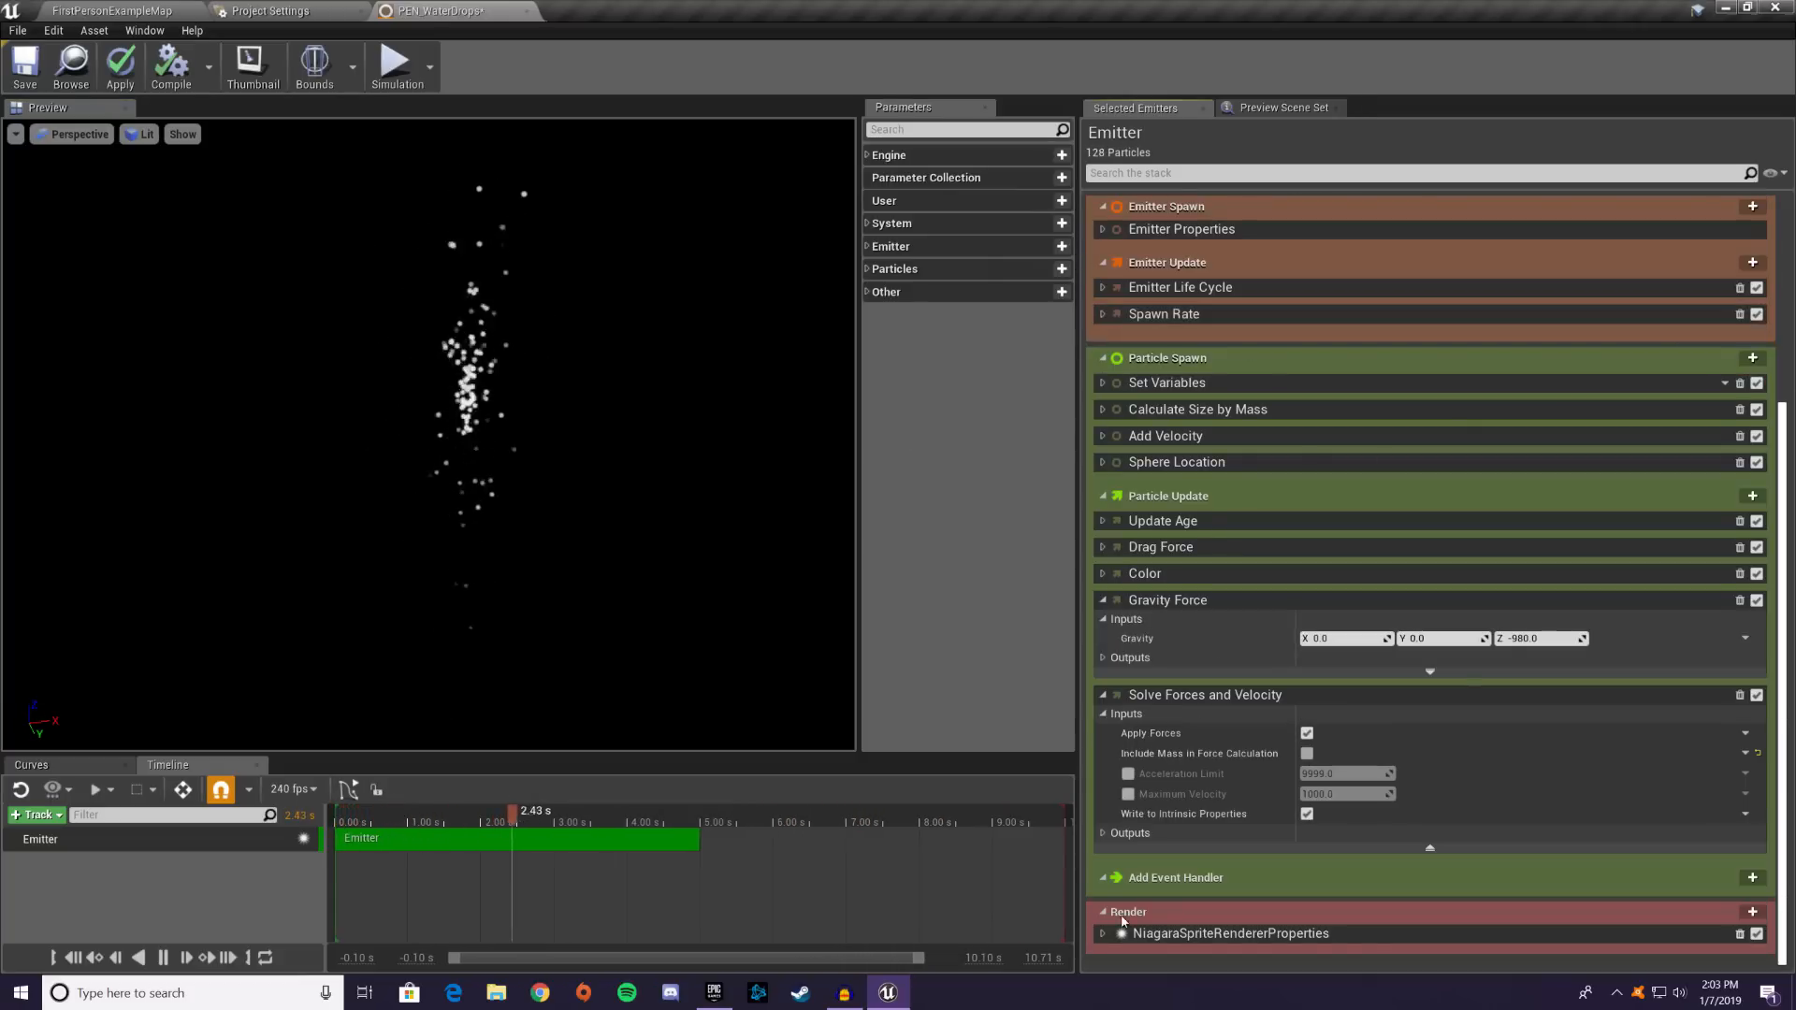
click(1753, 912)
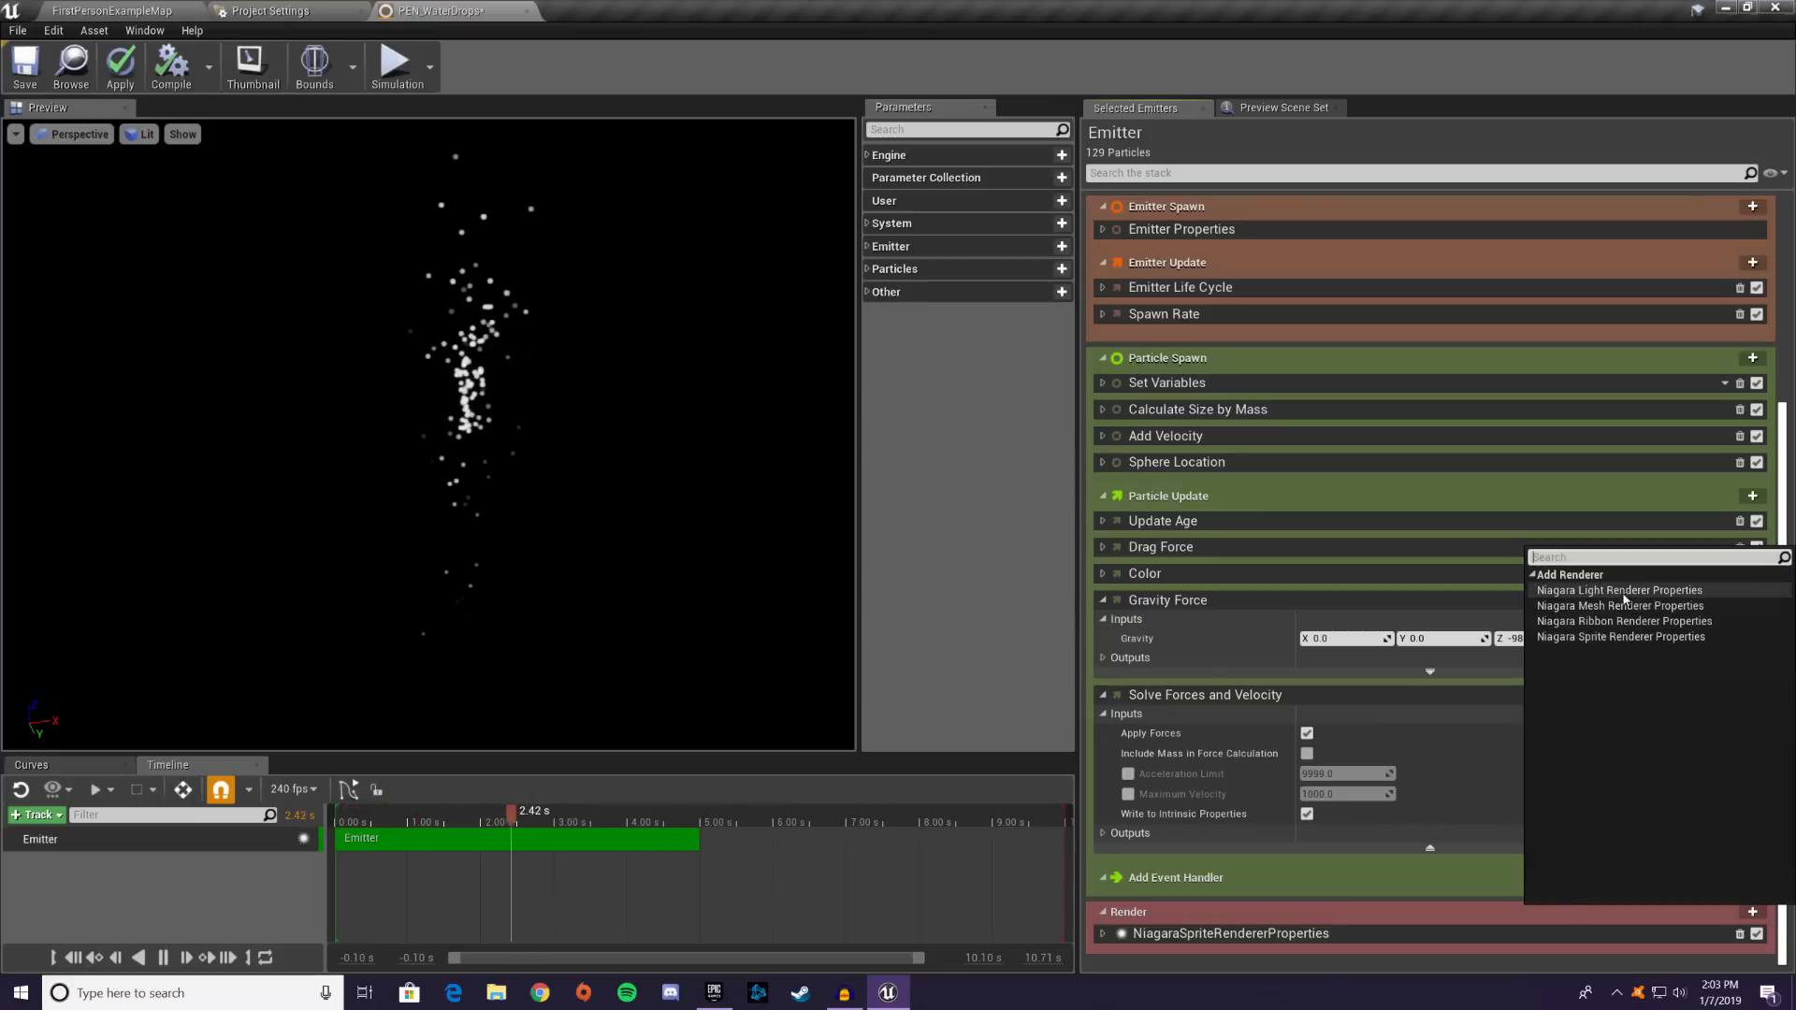
click(1611, 622)
scroll(1405, 767, down, 5)
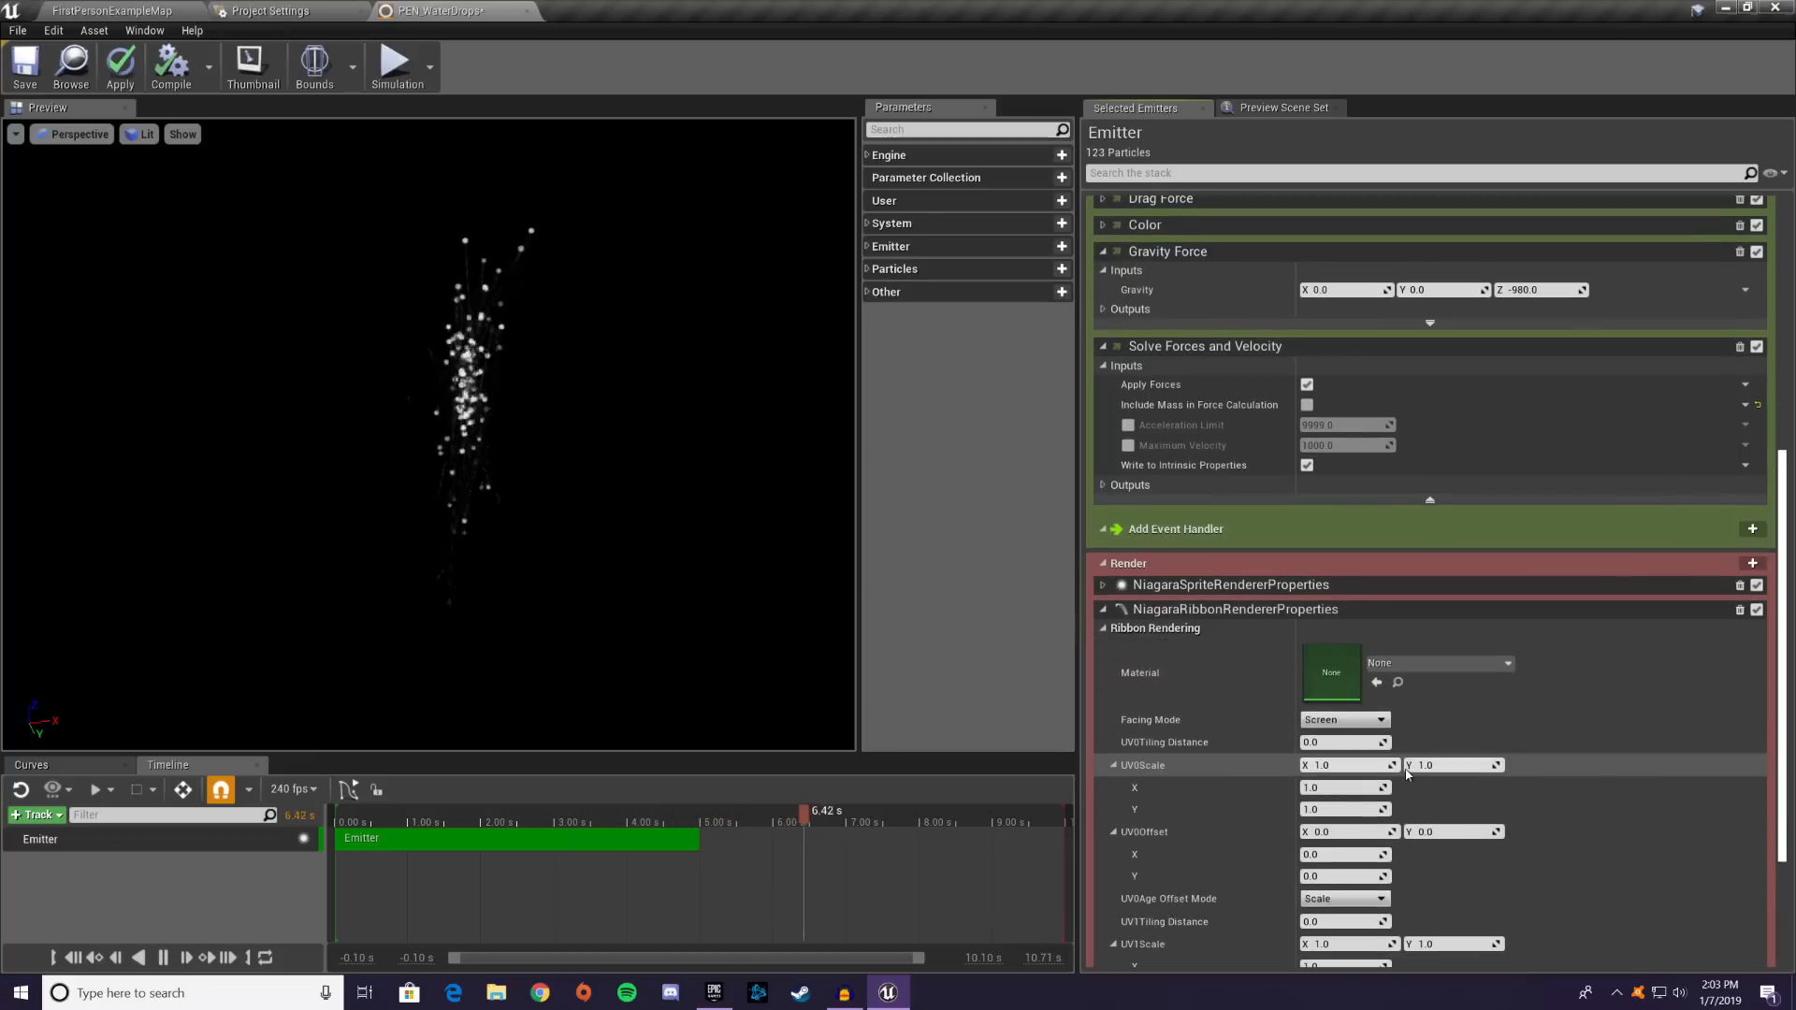
scroll(1313, 762, down, 5)
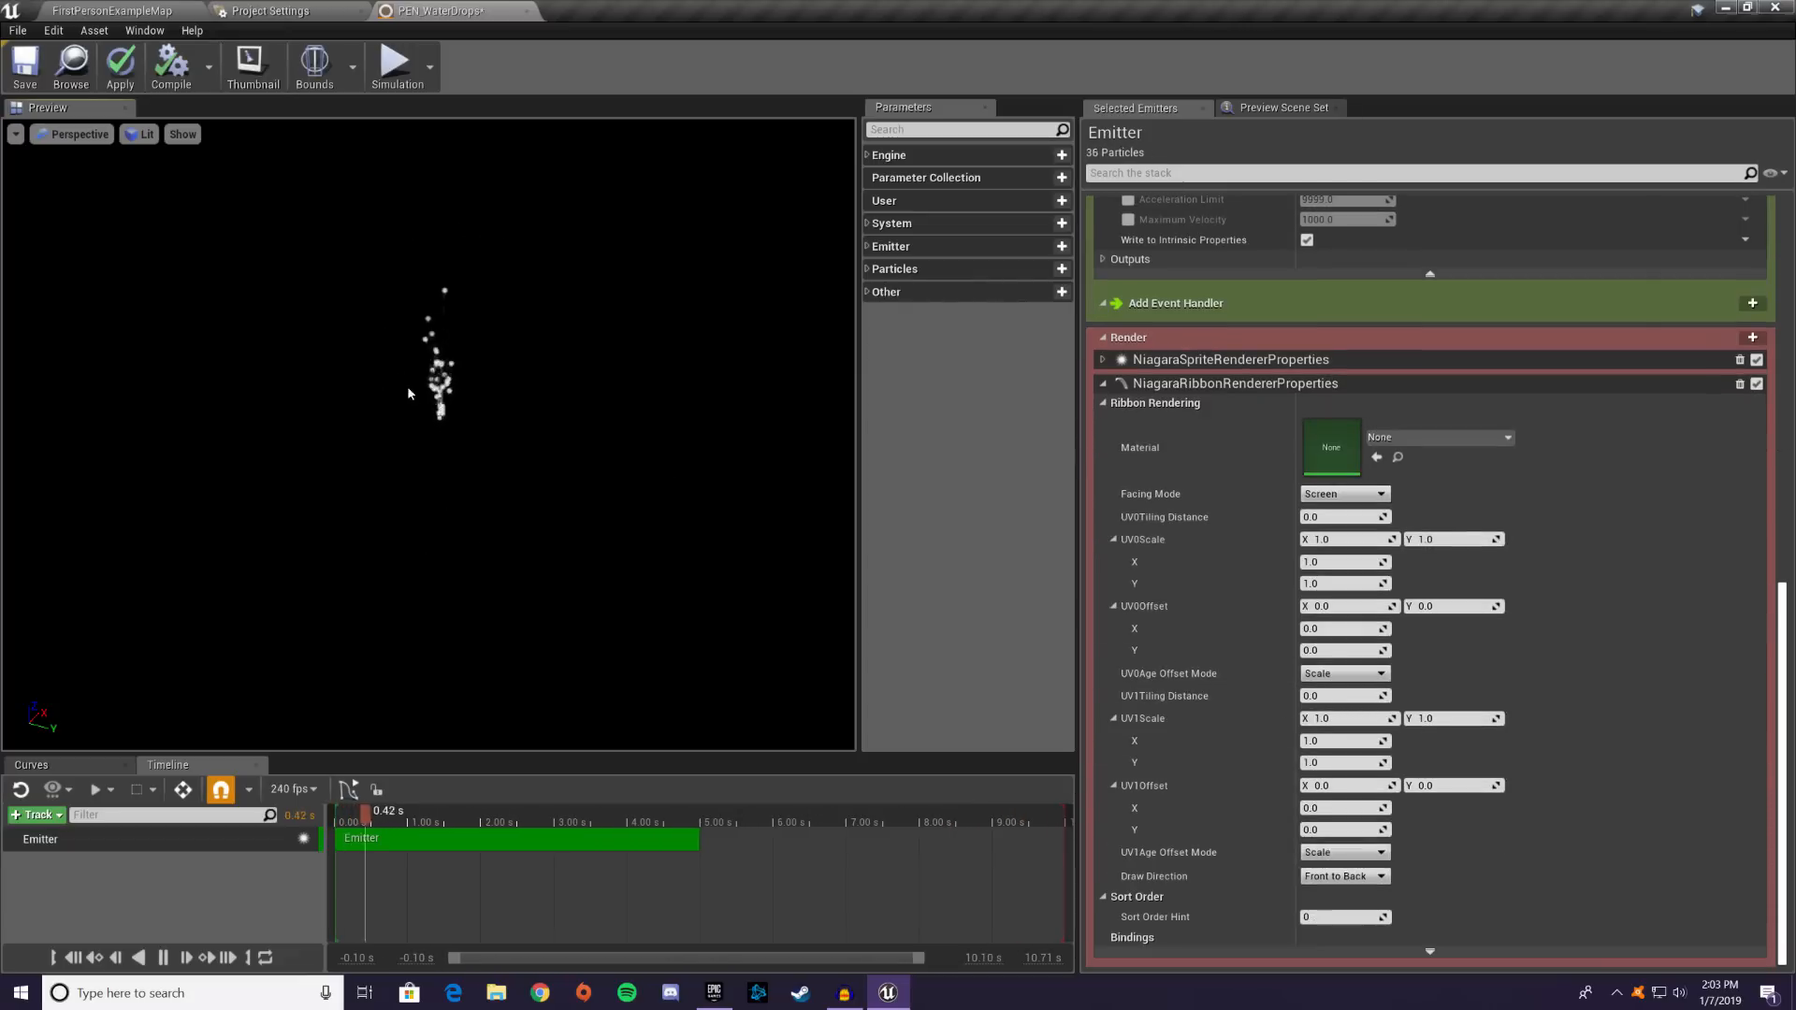
drag(419, 401, 515, 458)
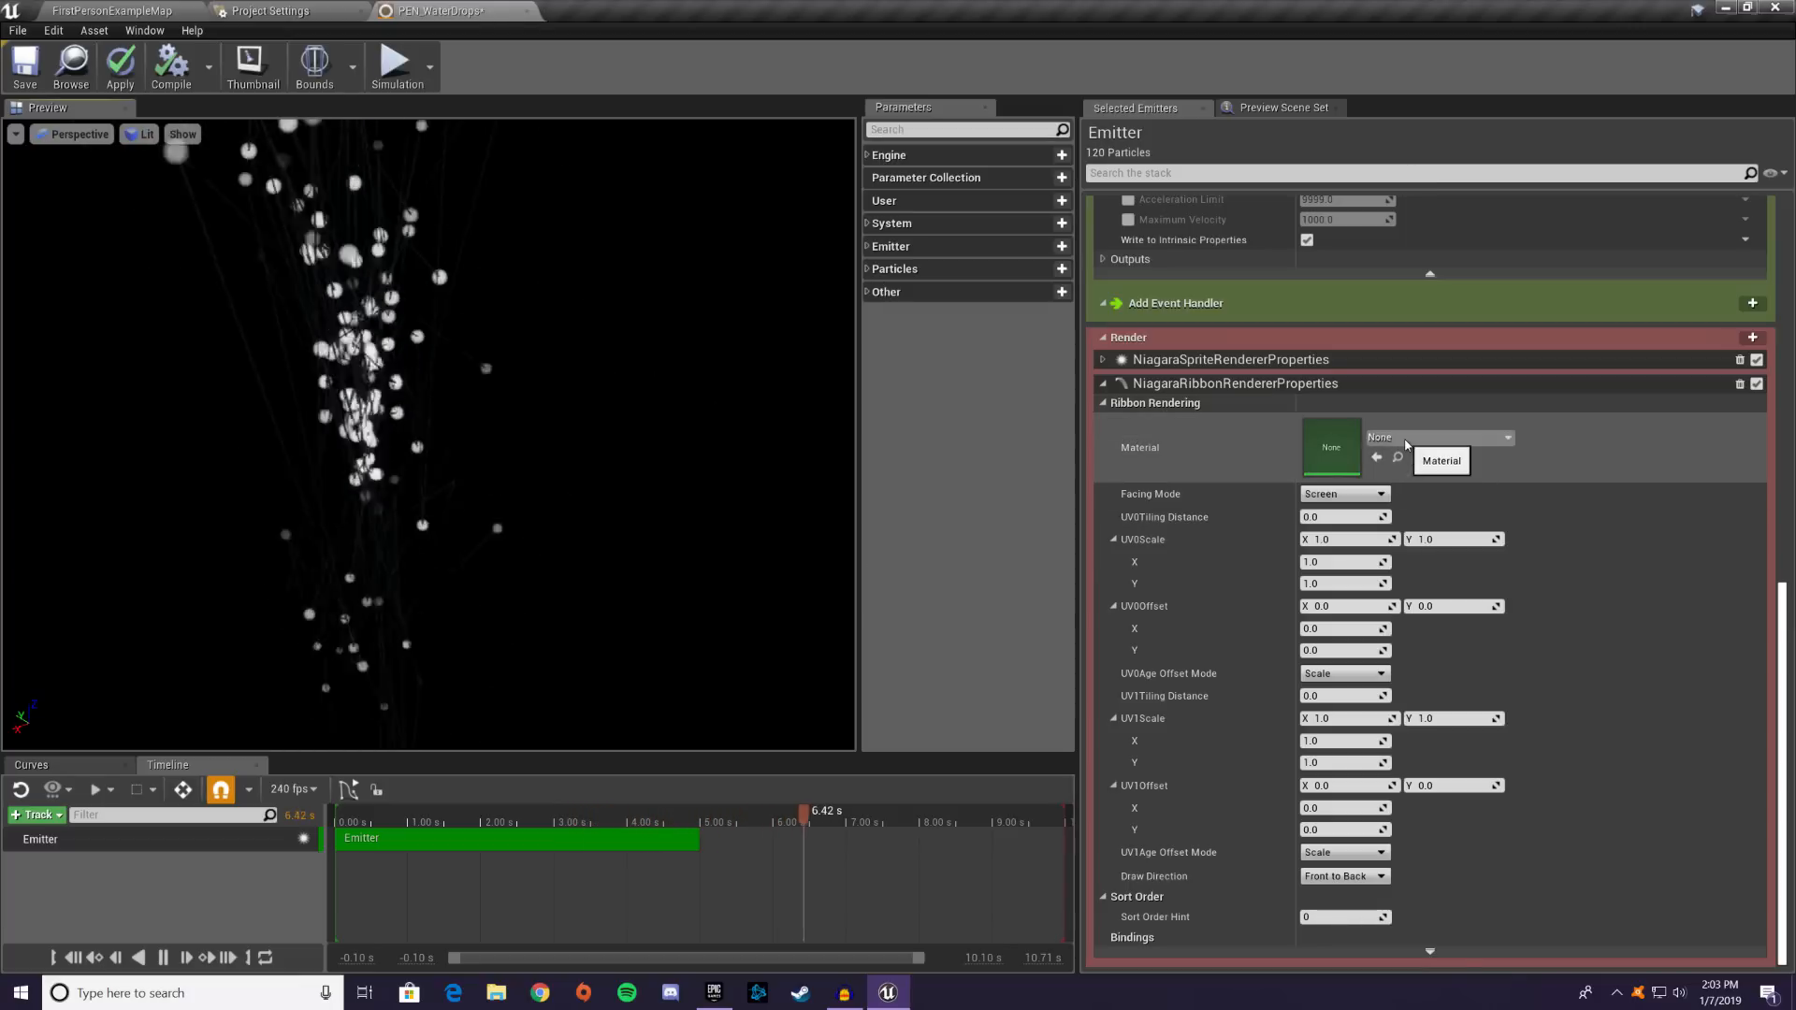
drag(468, 365, 618, 412)
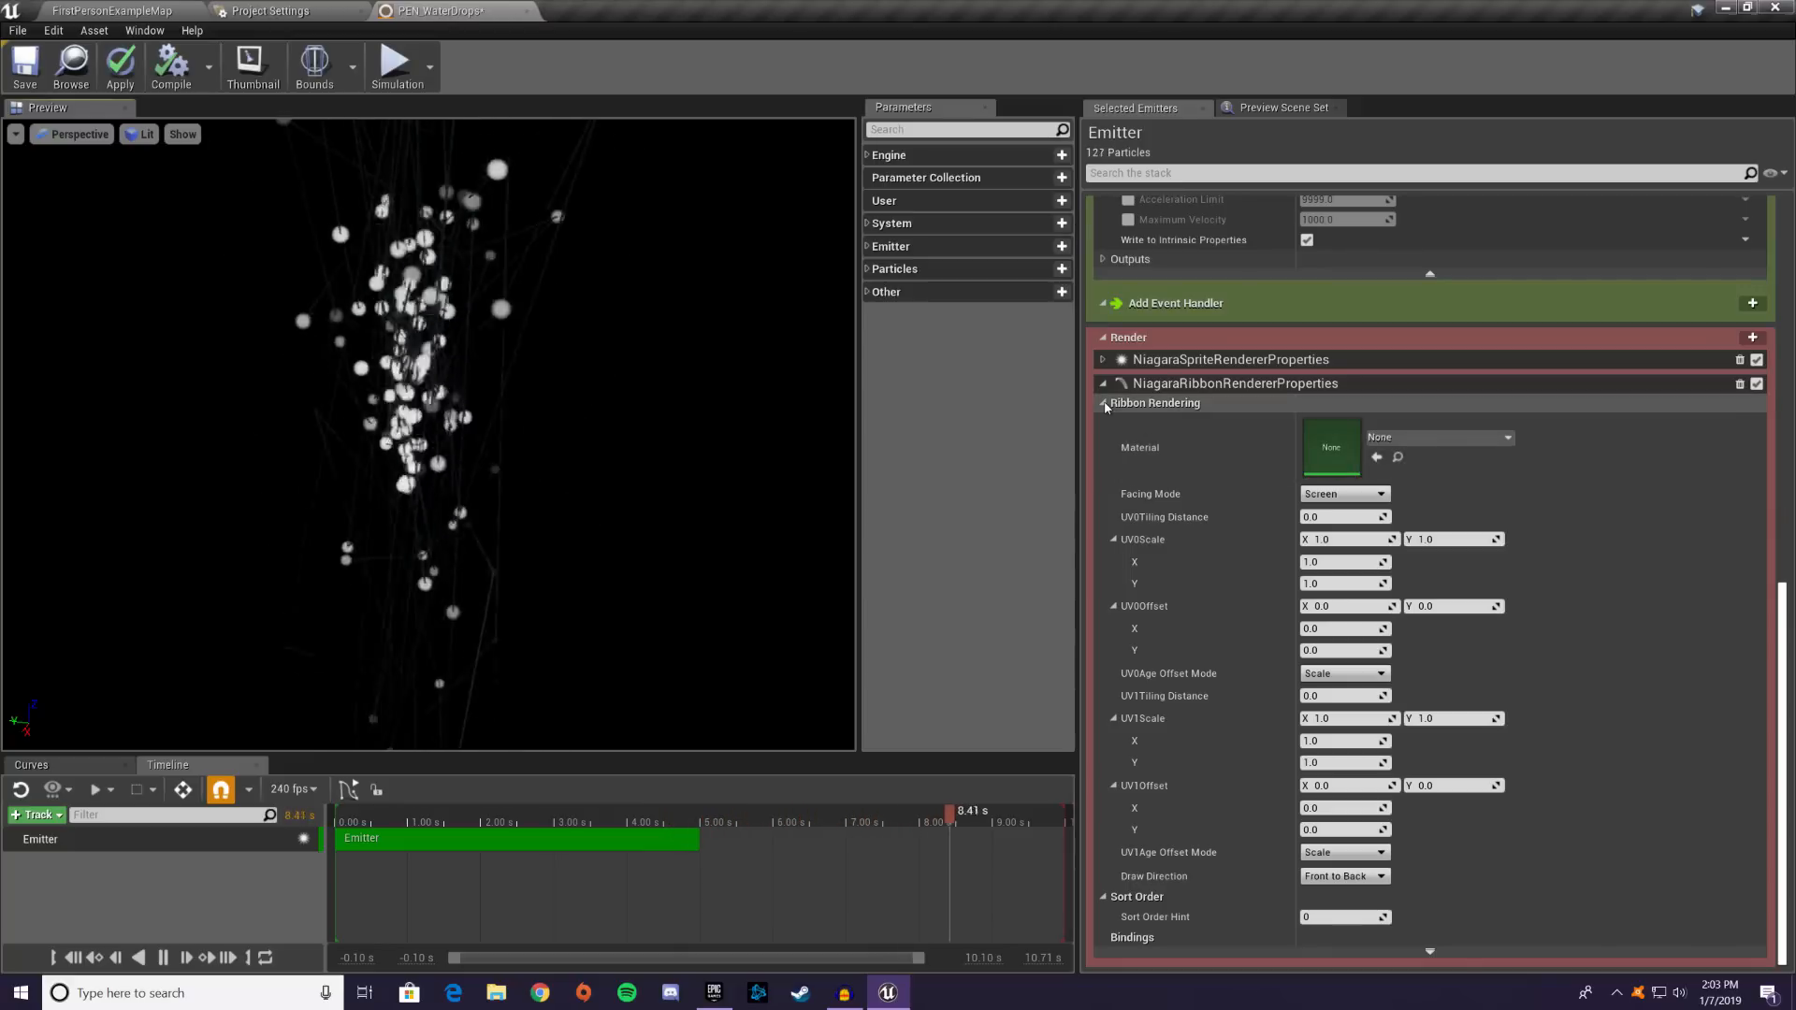
- Delete the ribbon renderer and expand the remaining sprite renderer's properties
click(1741, 385)
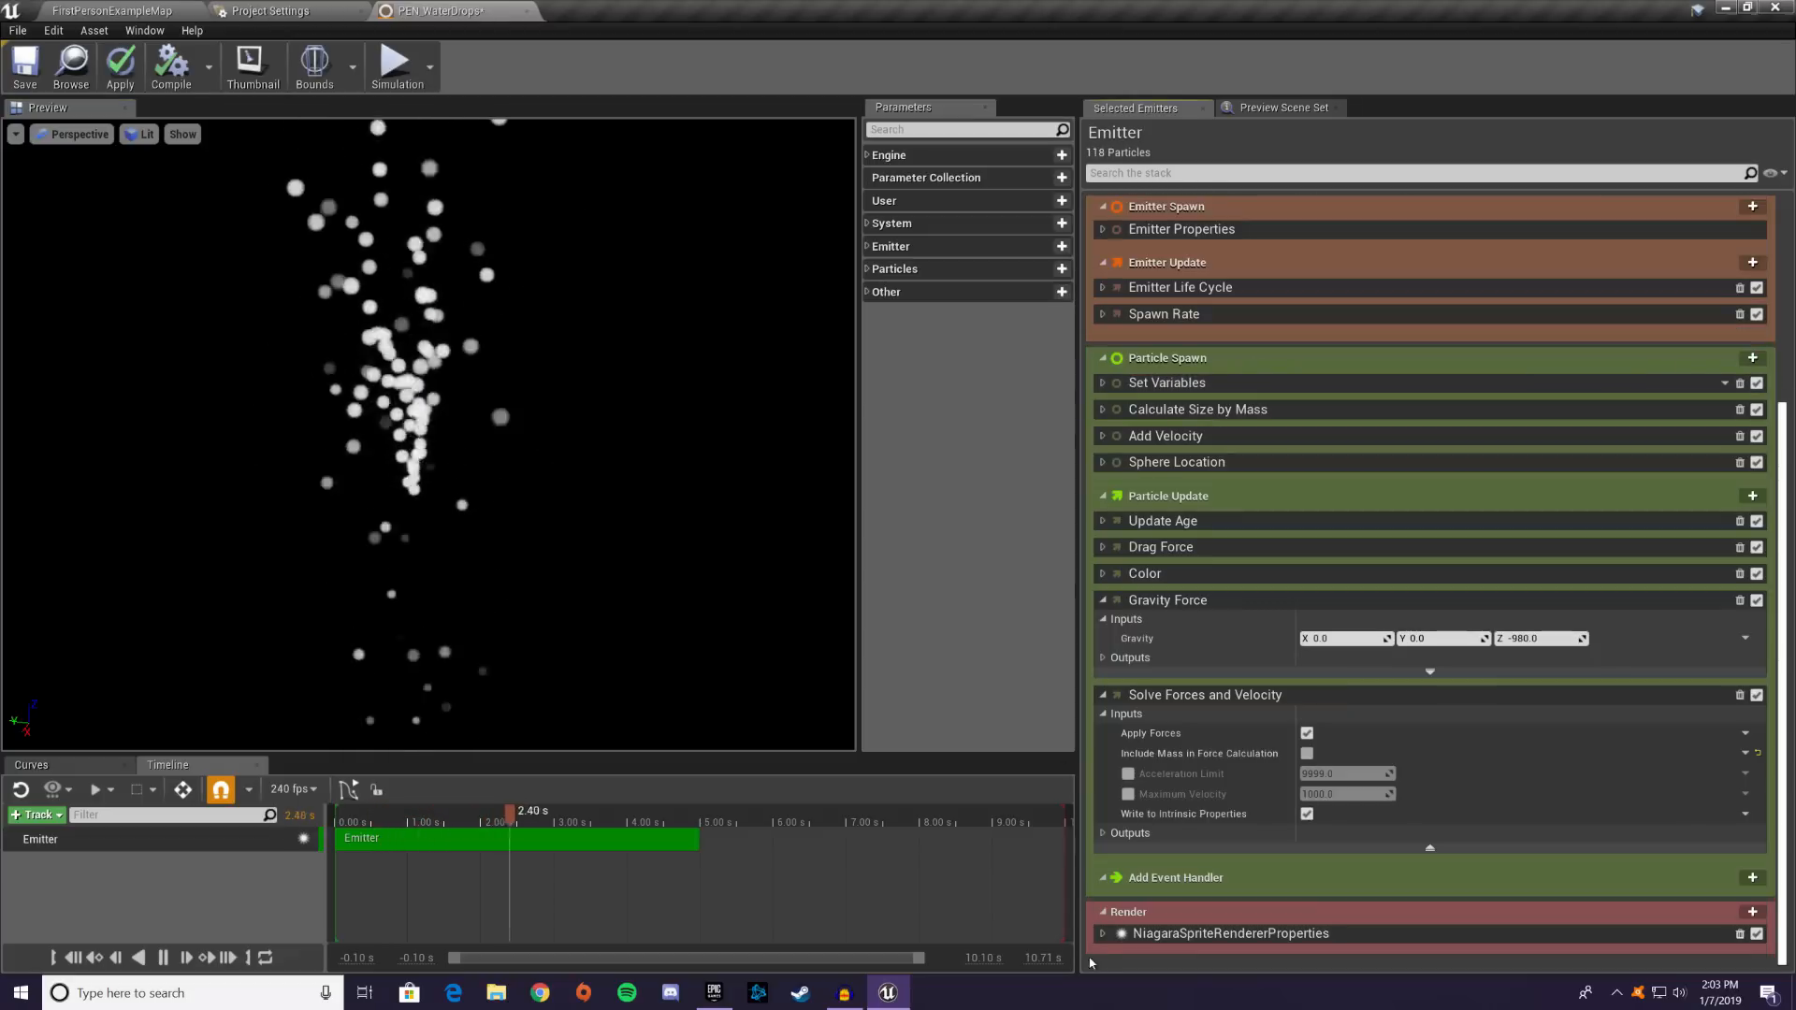
click(1104, 933)
scroll(1200, 513, down, 5)
scroll(1199, 513, up, 5)
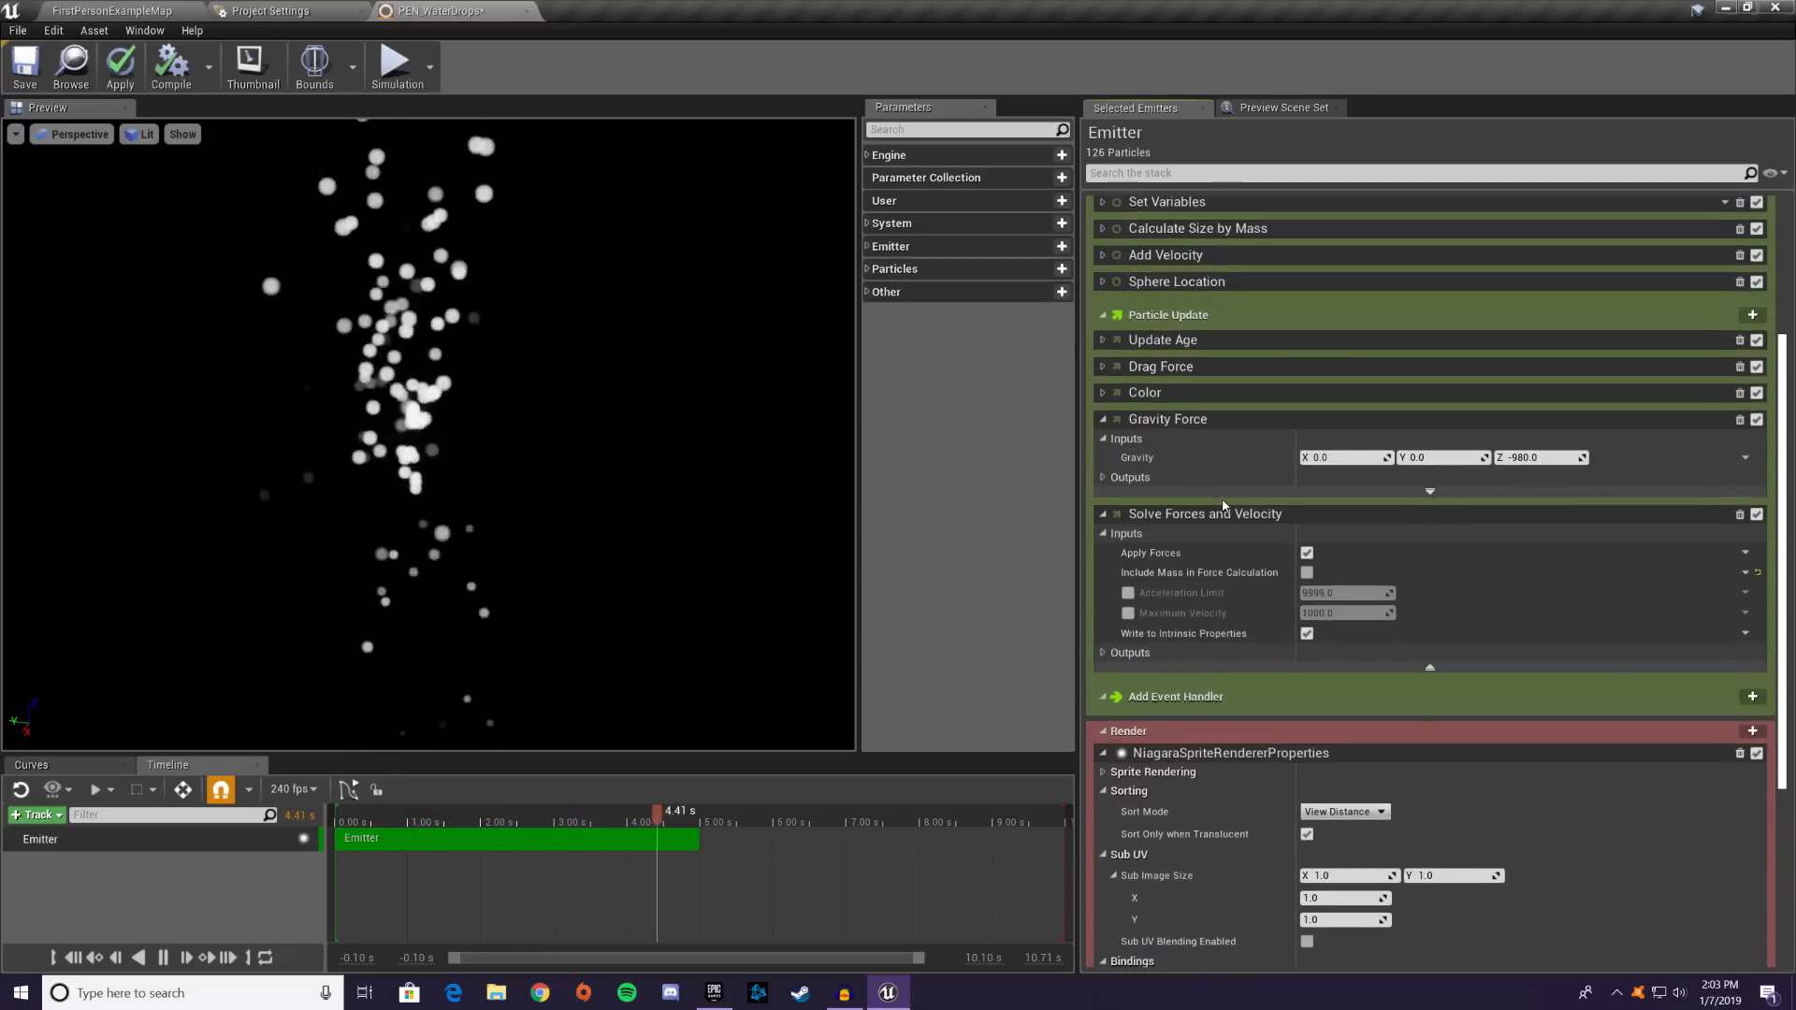
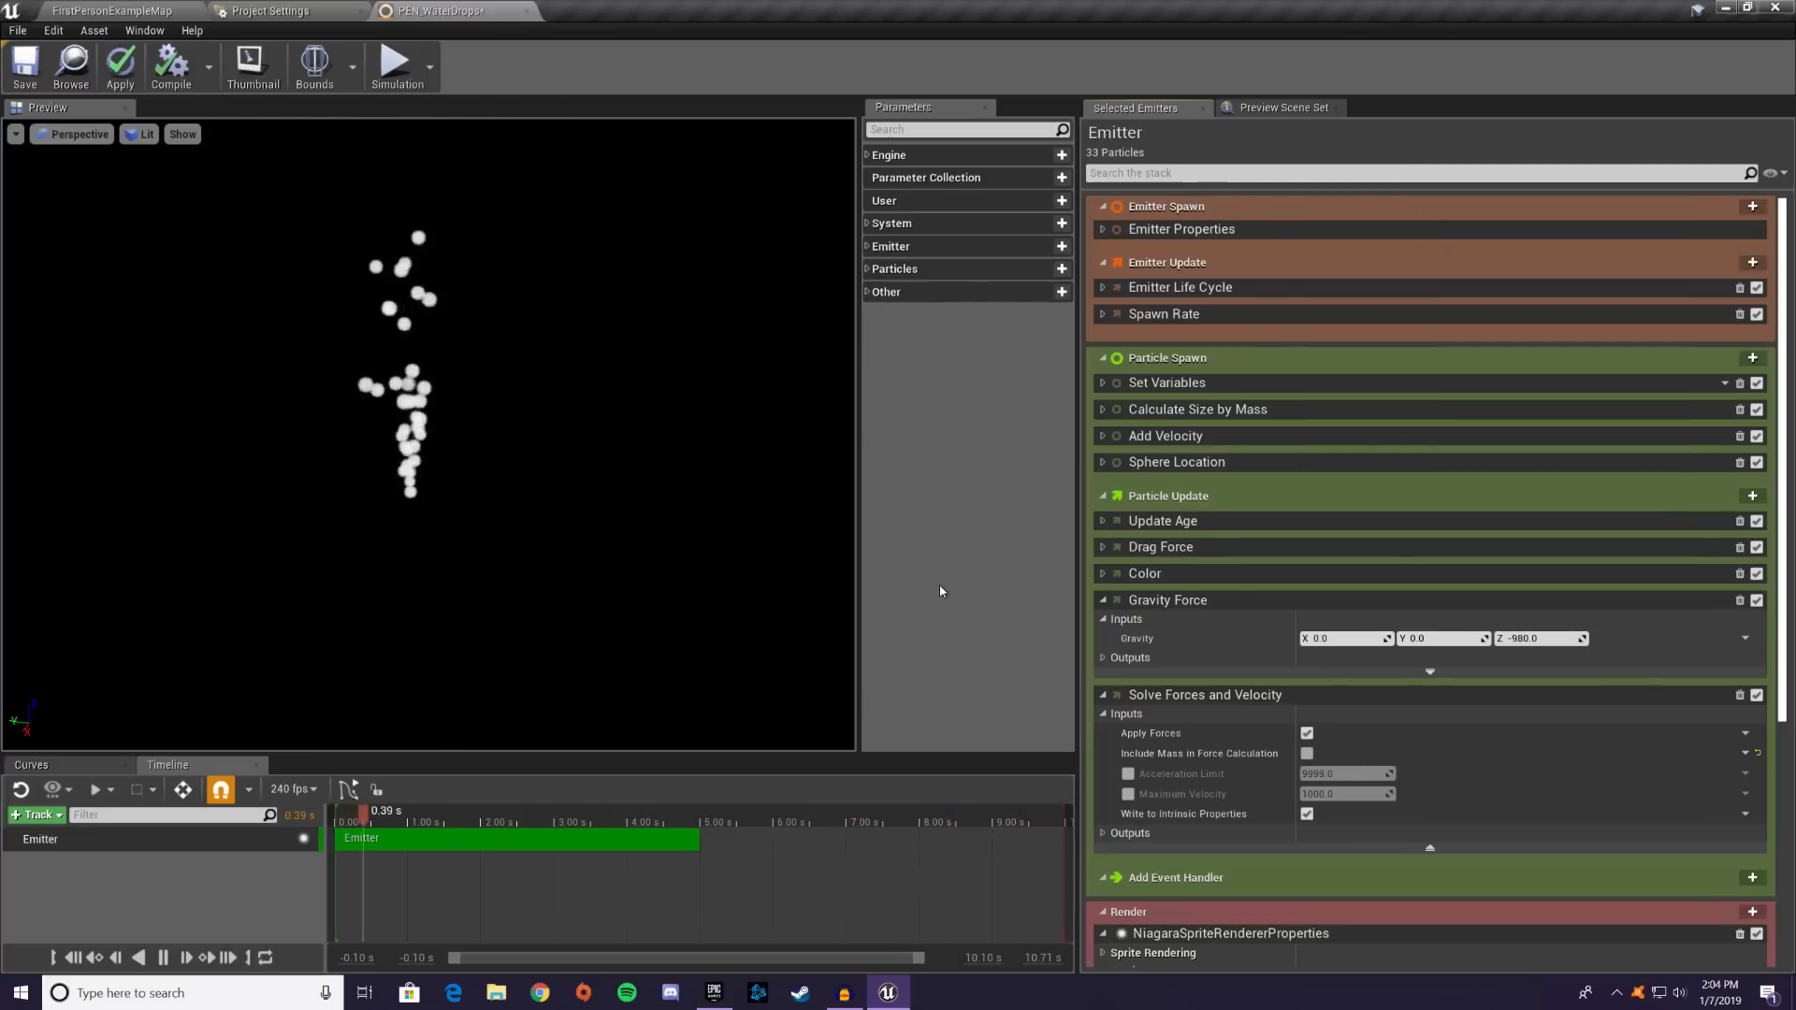
- Delete the Calculate Size by Mass module and expand Set Variables in Particle Spawn to review its inputs
click(1739, 412)
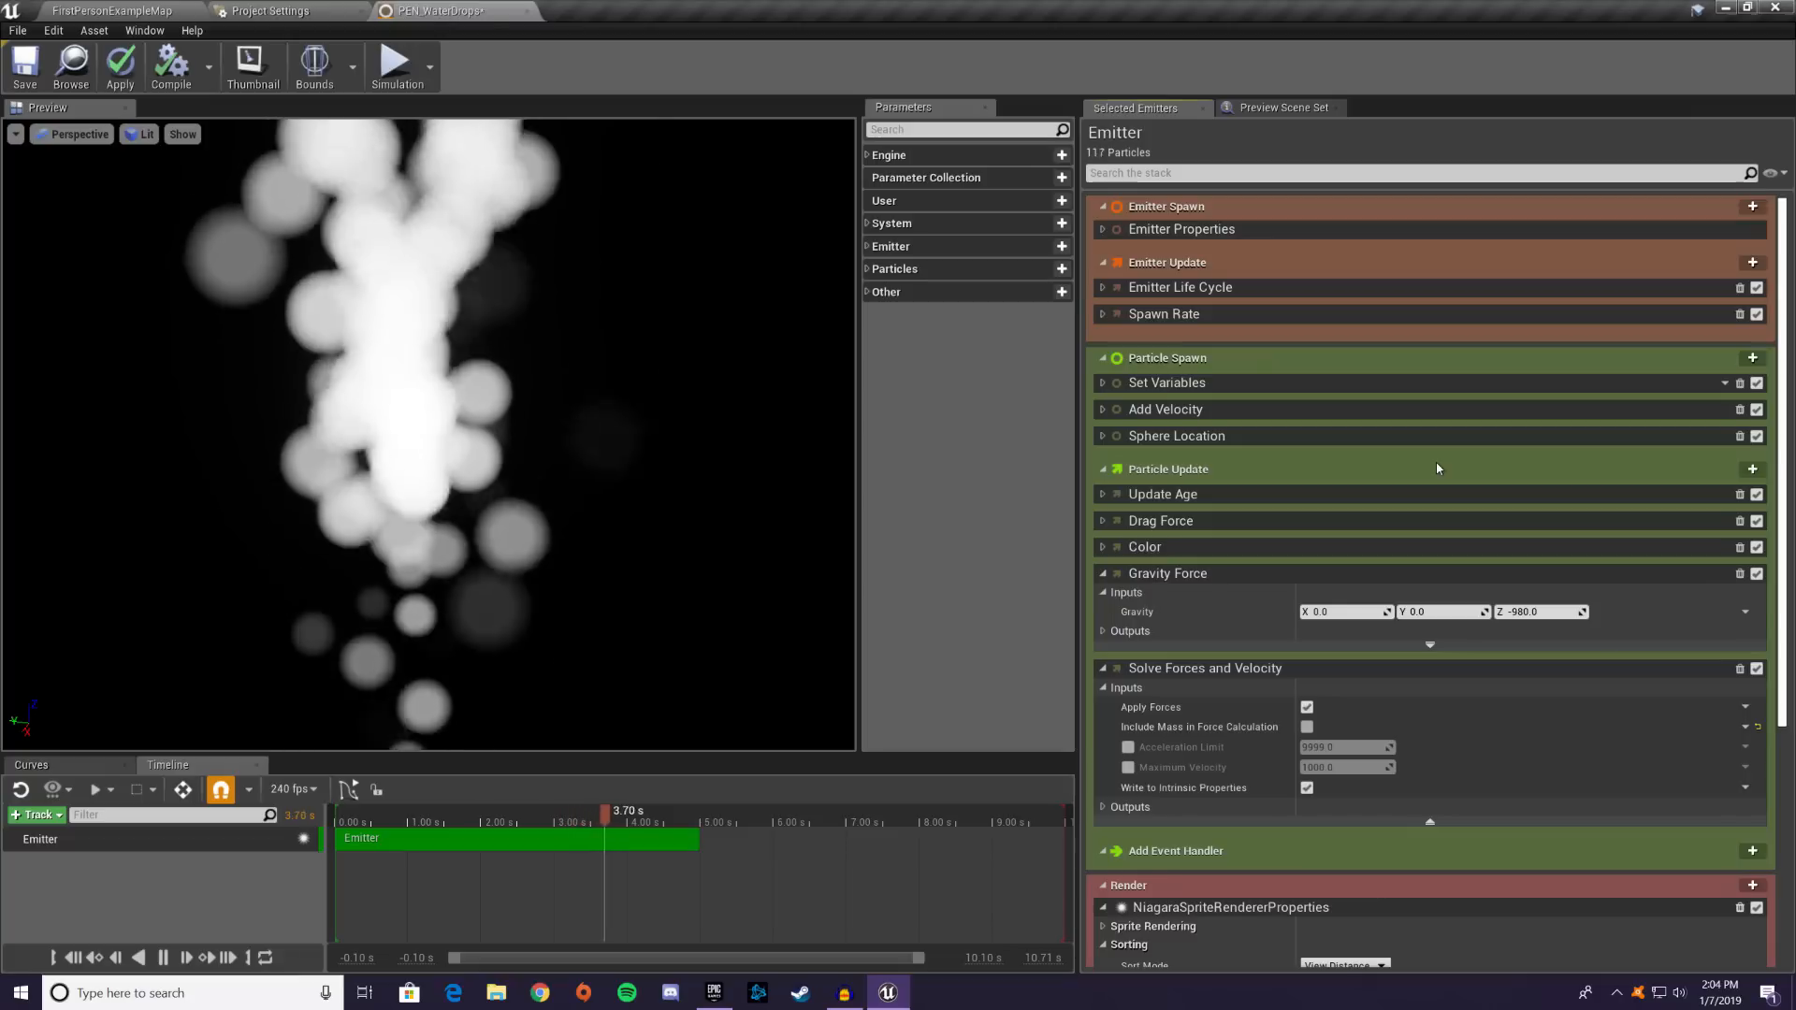
click(1103, 383)
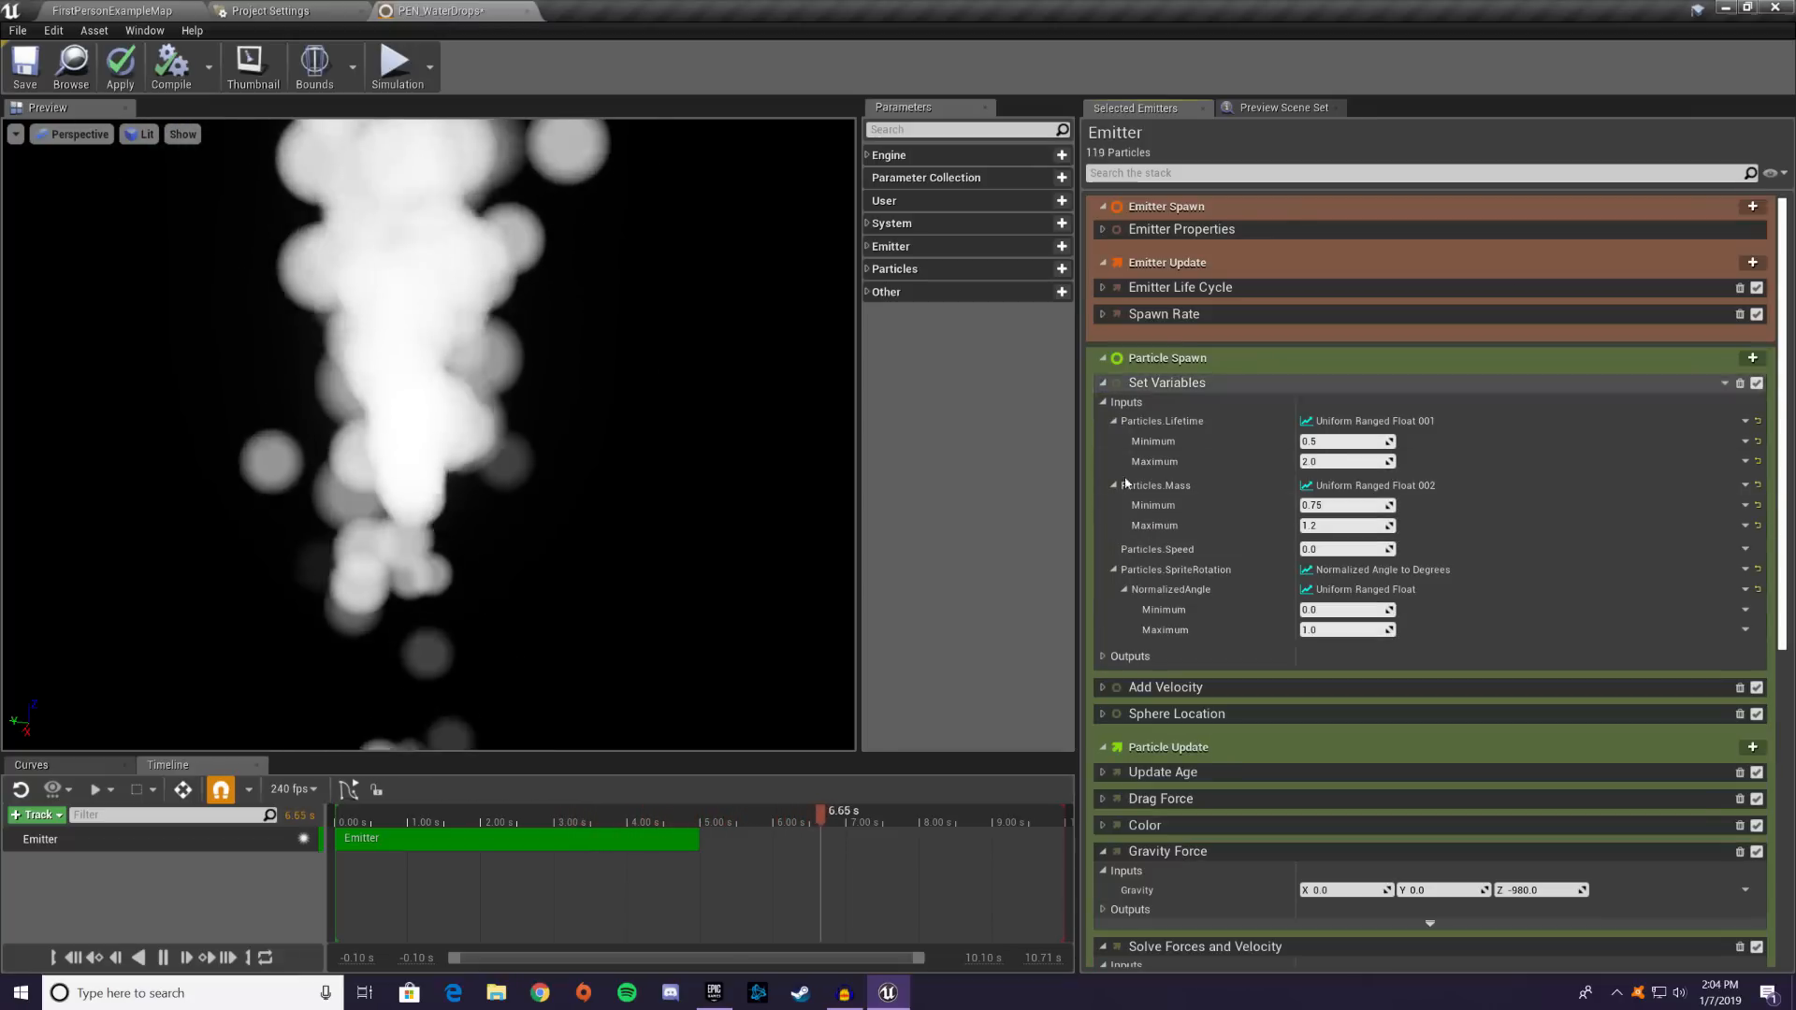
click(1103, 357)
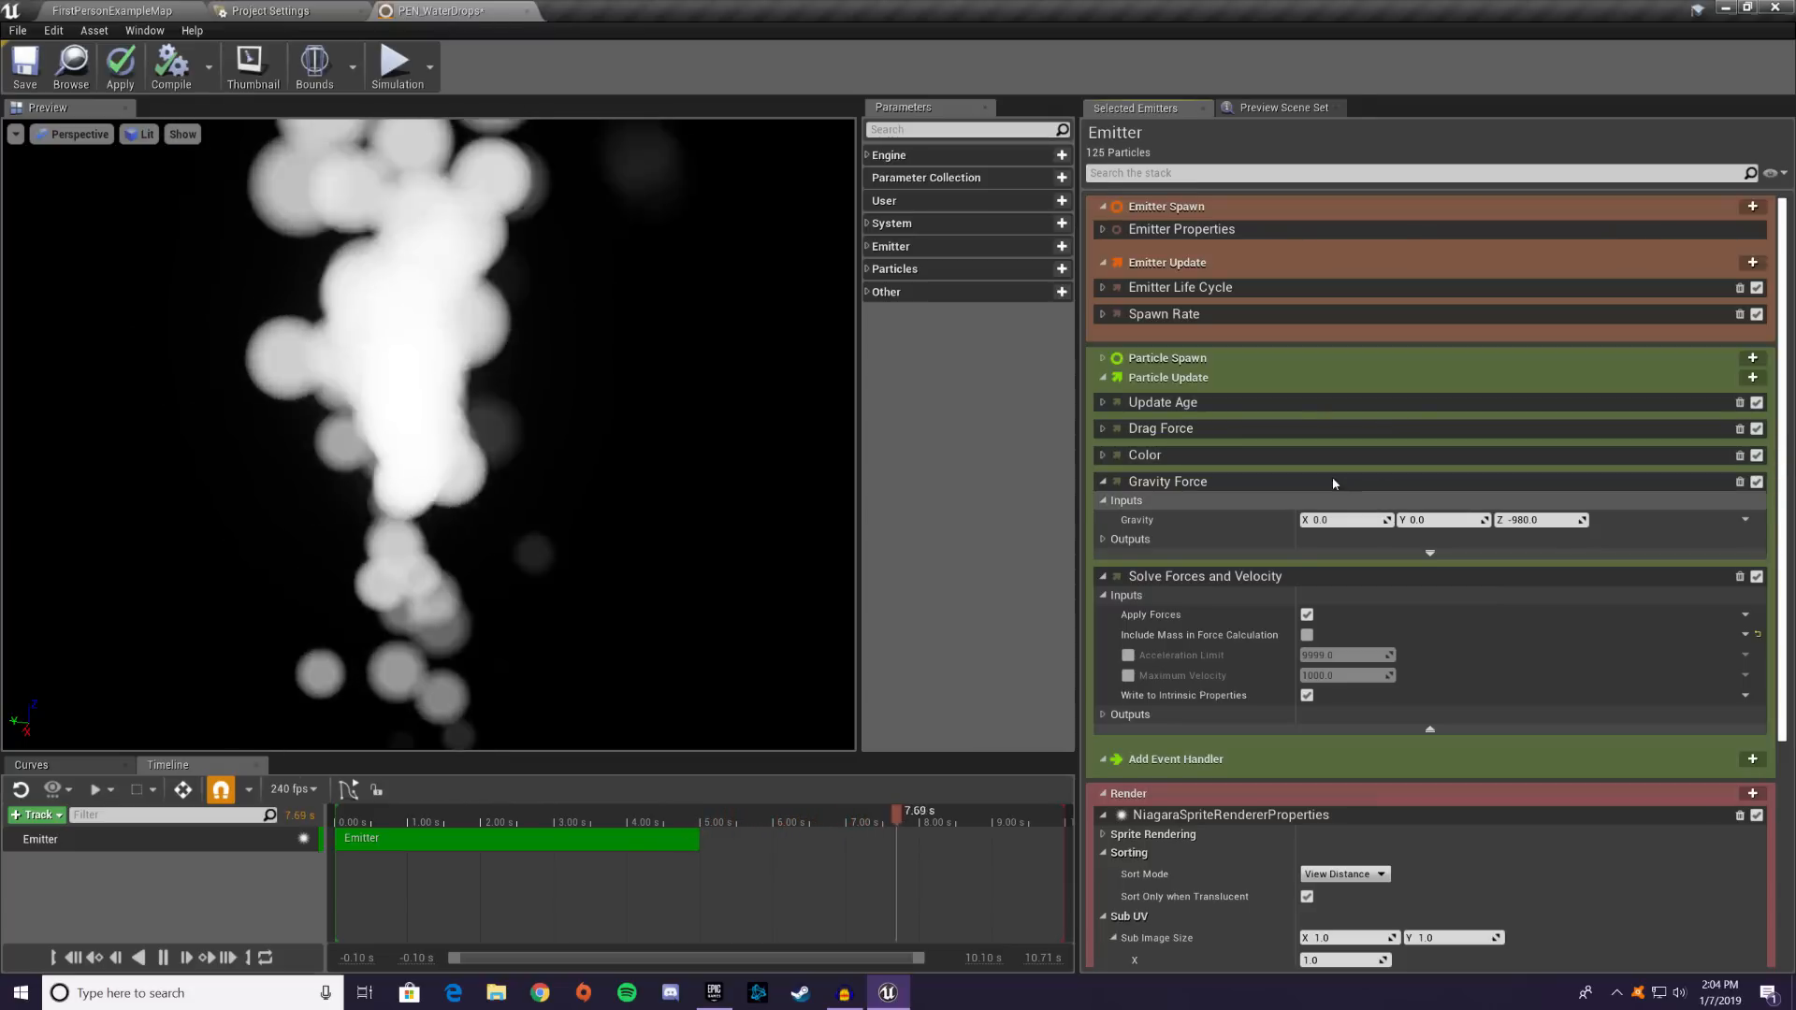
click(1104, 359)
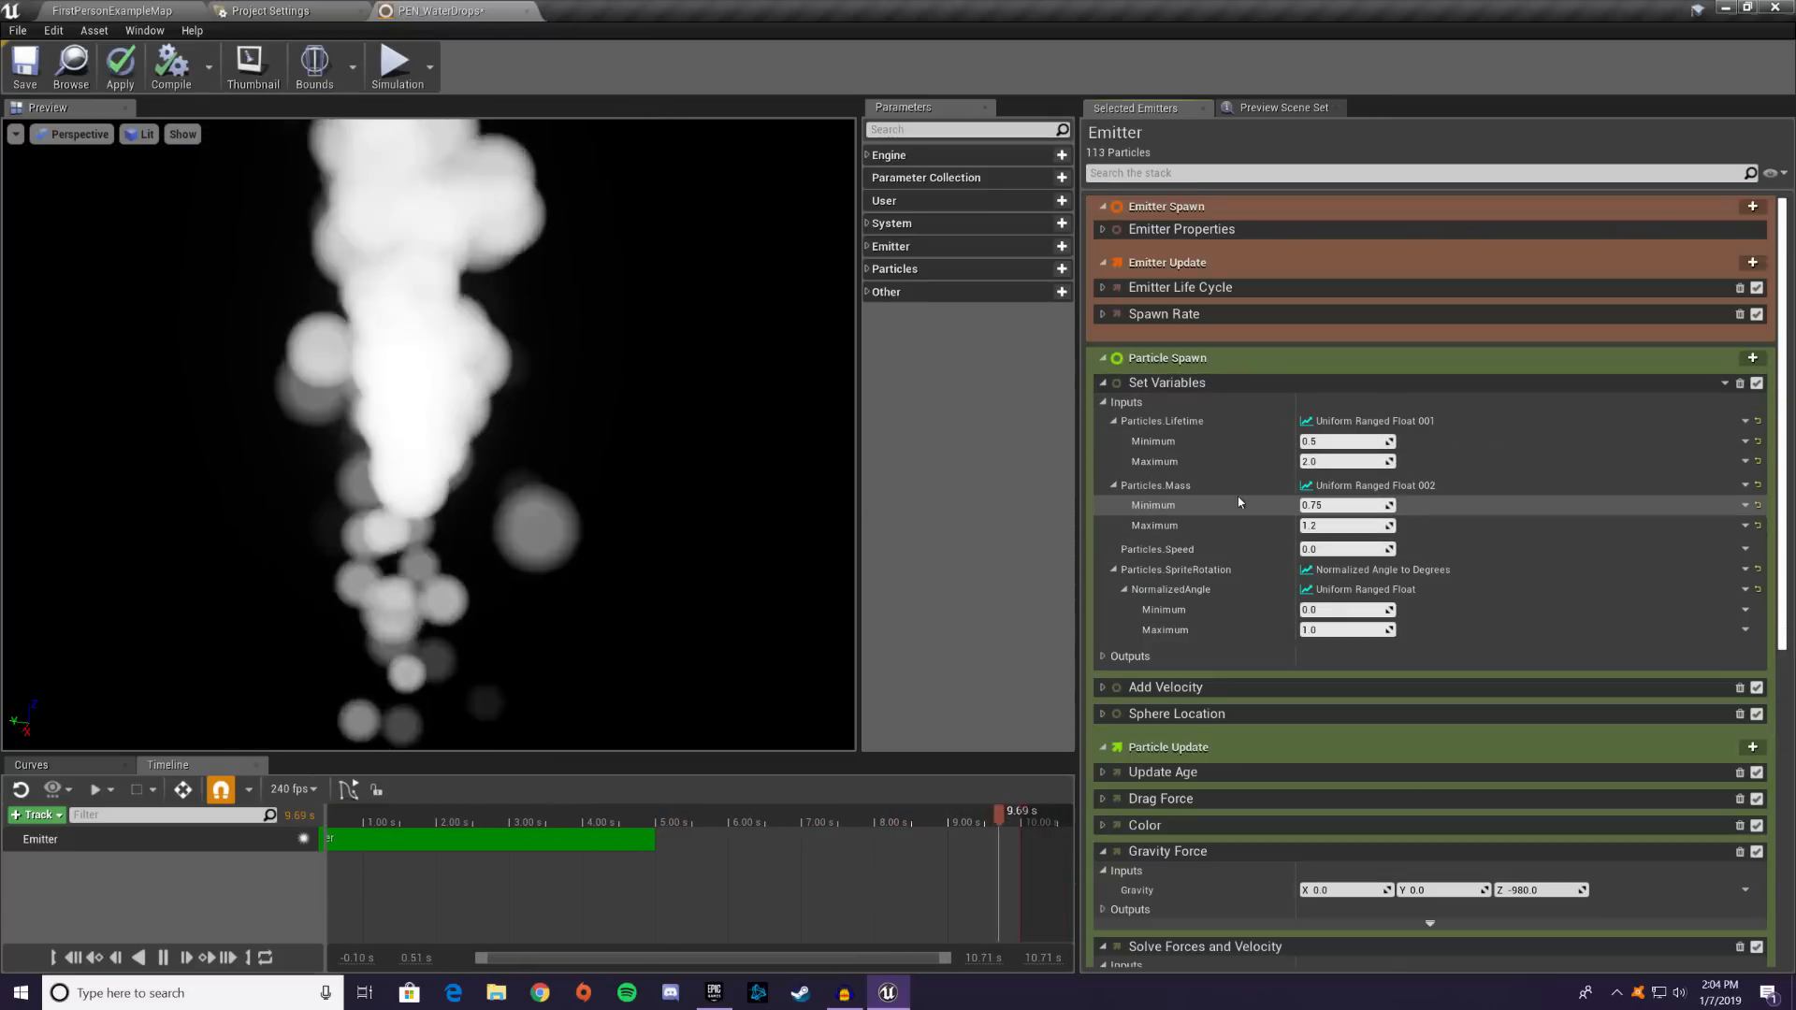
- Delete the Add Velocity and Sphere Location modules from Particle Spawn
click(1740, 687)
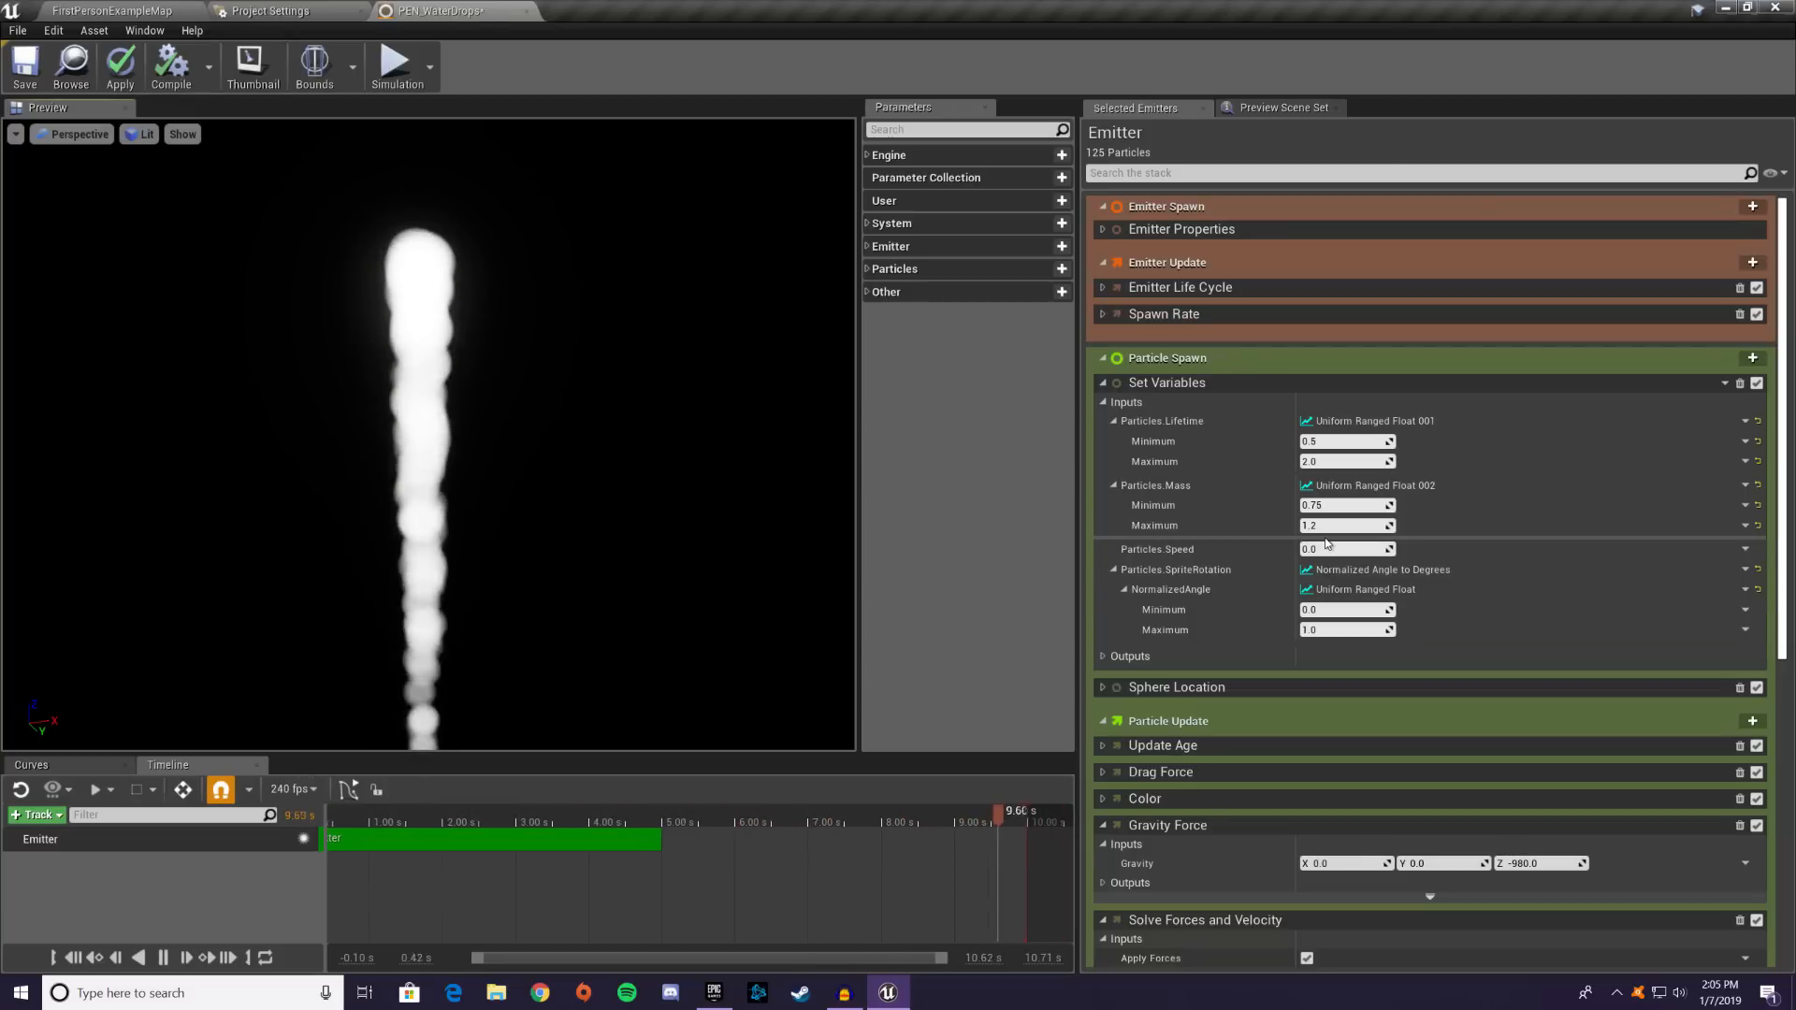
scroll(1529, 687, down, 2)
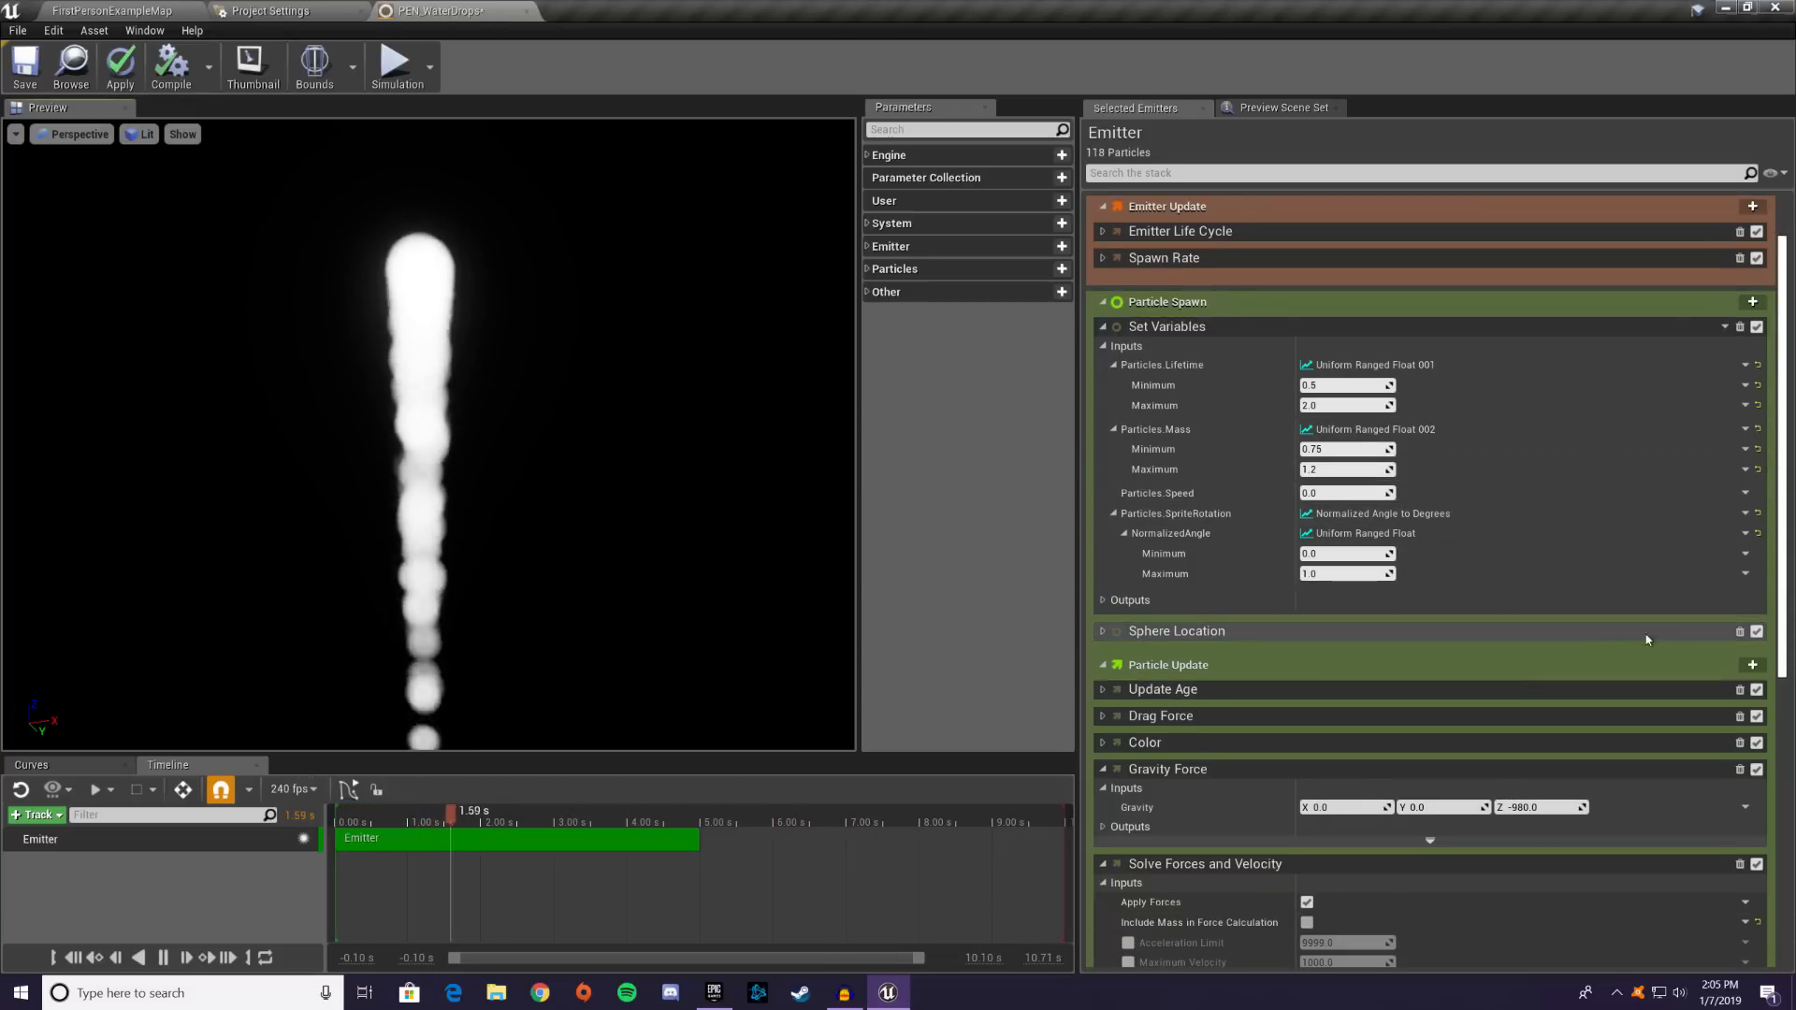
click(1741, 633)
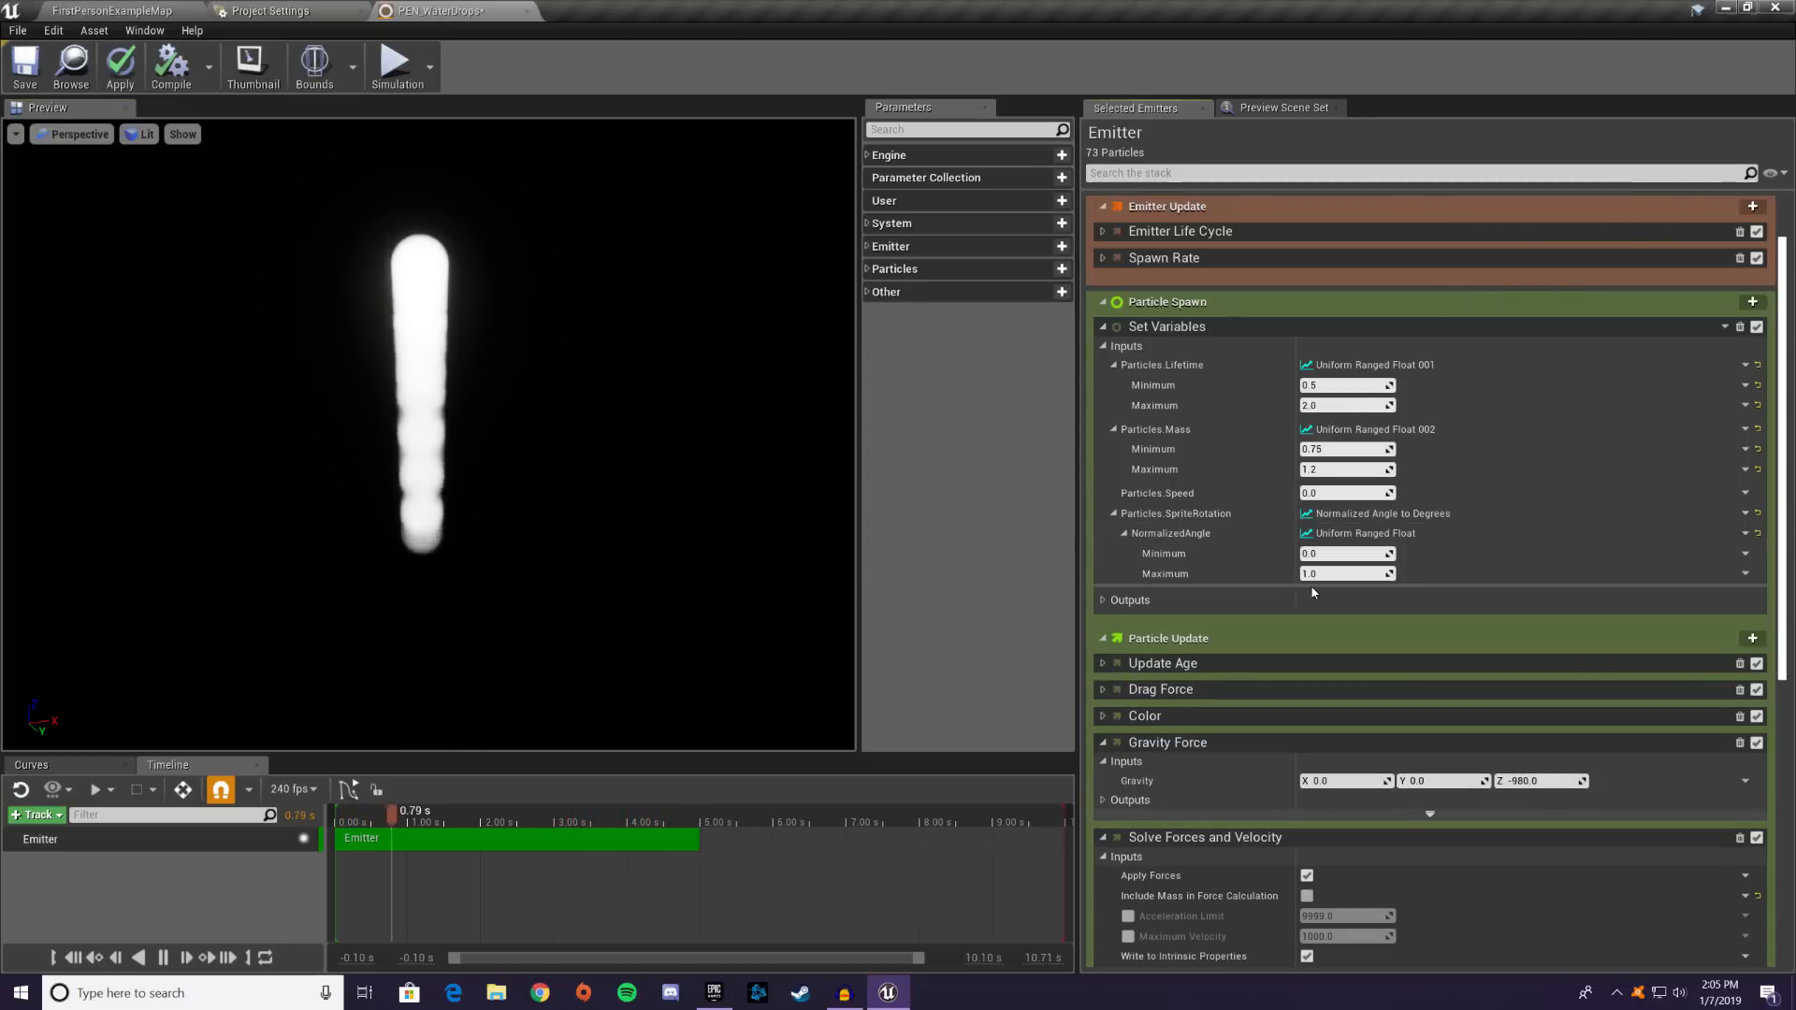
- Delete the Drag Force and Gravity Force modules from Particle Update
scroll(1263, 505, down, 2)
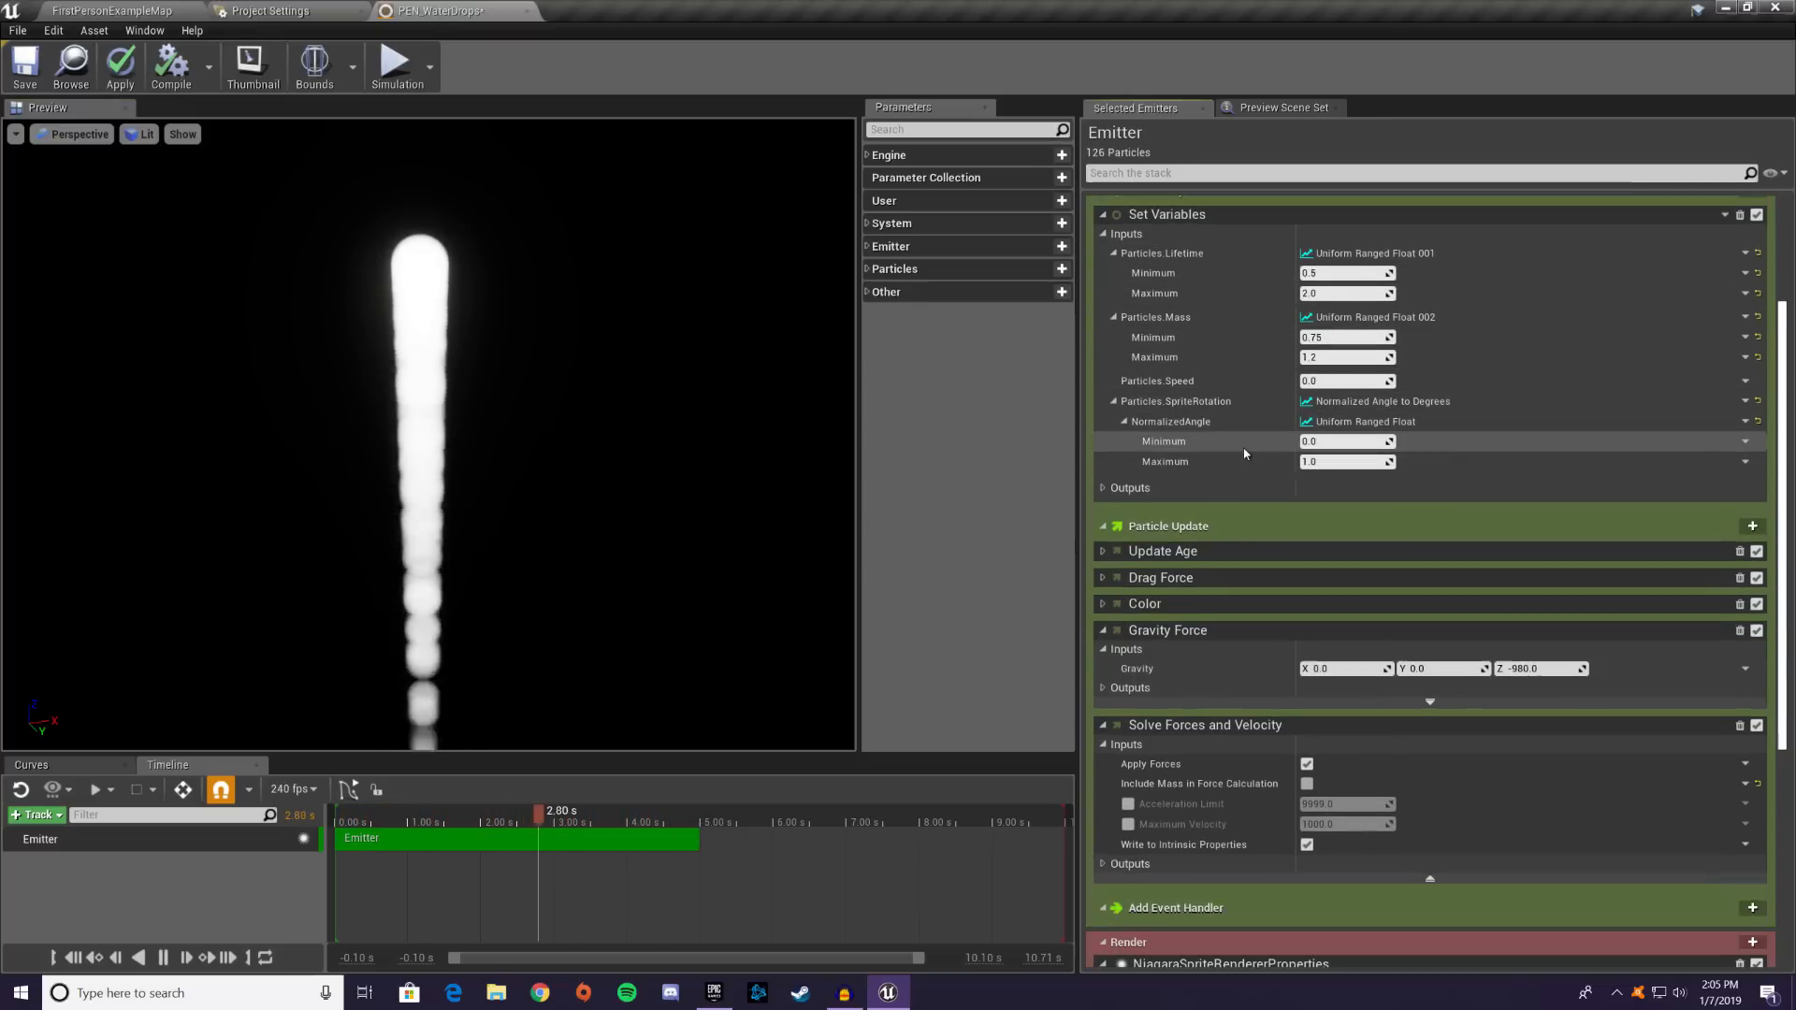
scroll(1245, 454, down, 1)
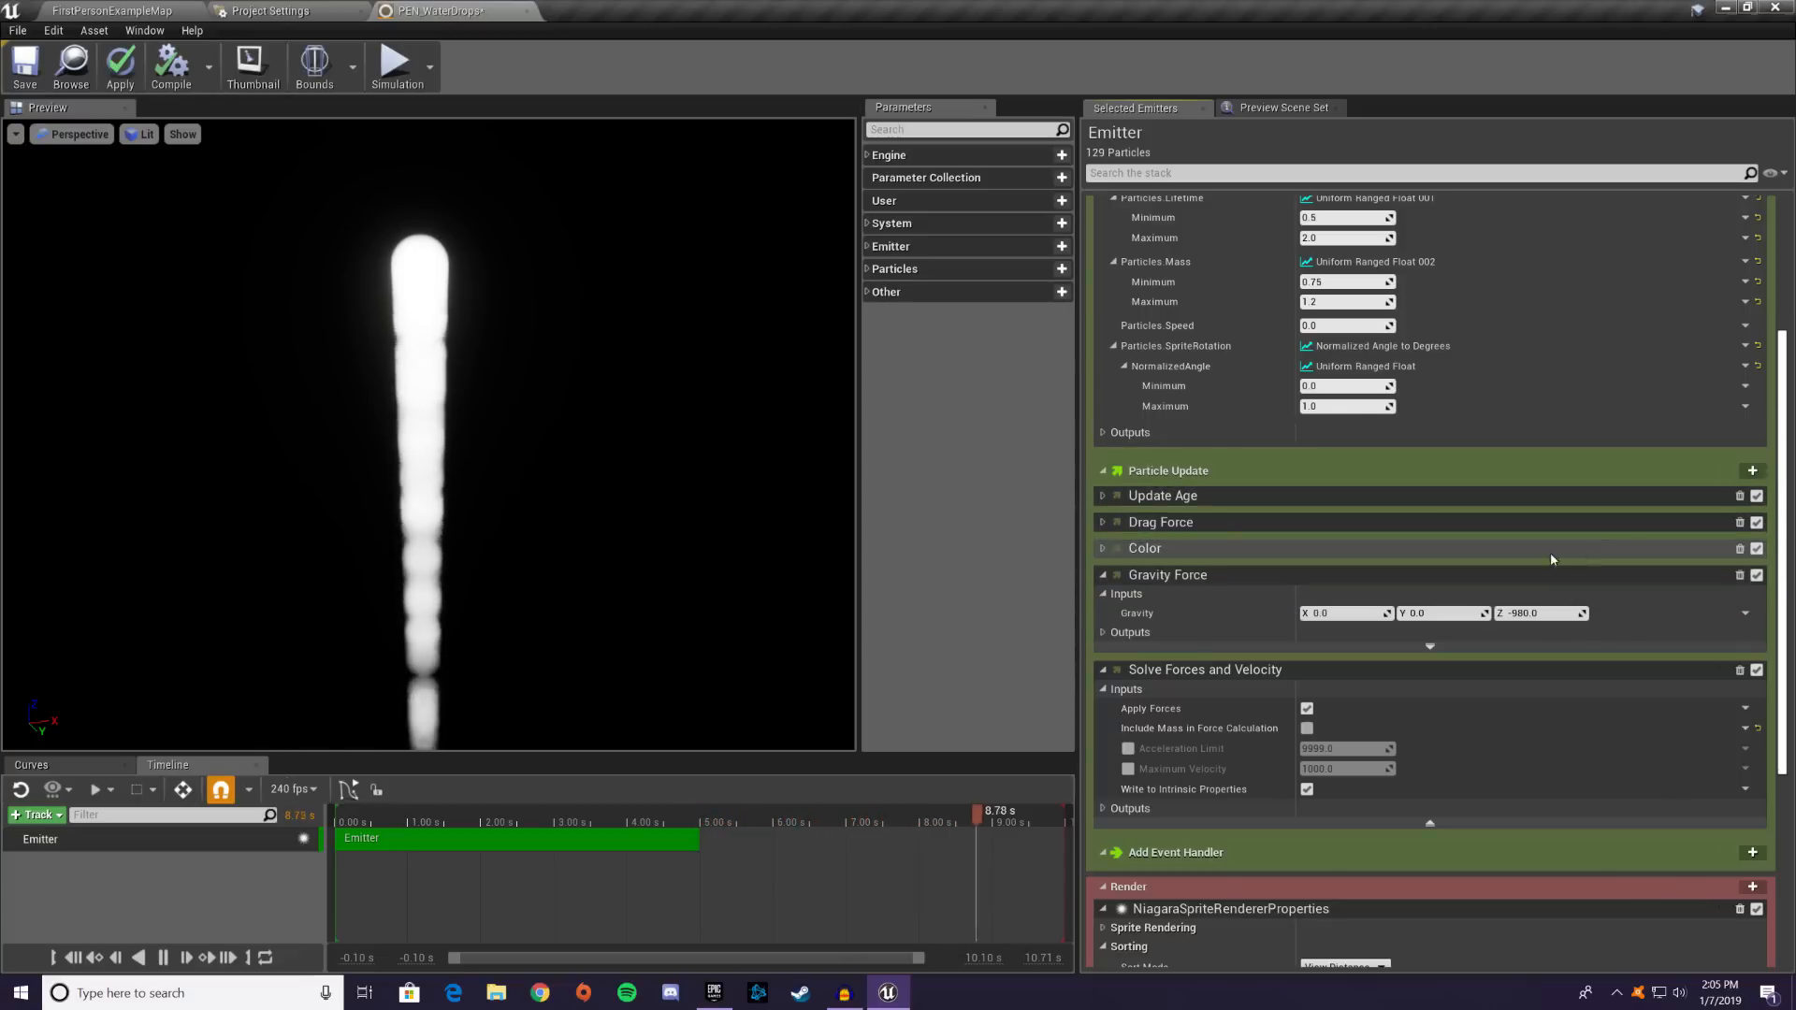
click(1740, 523)
click(1741, 549)
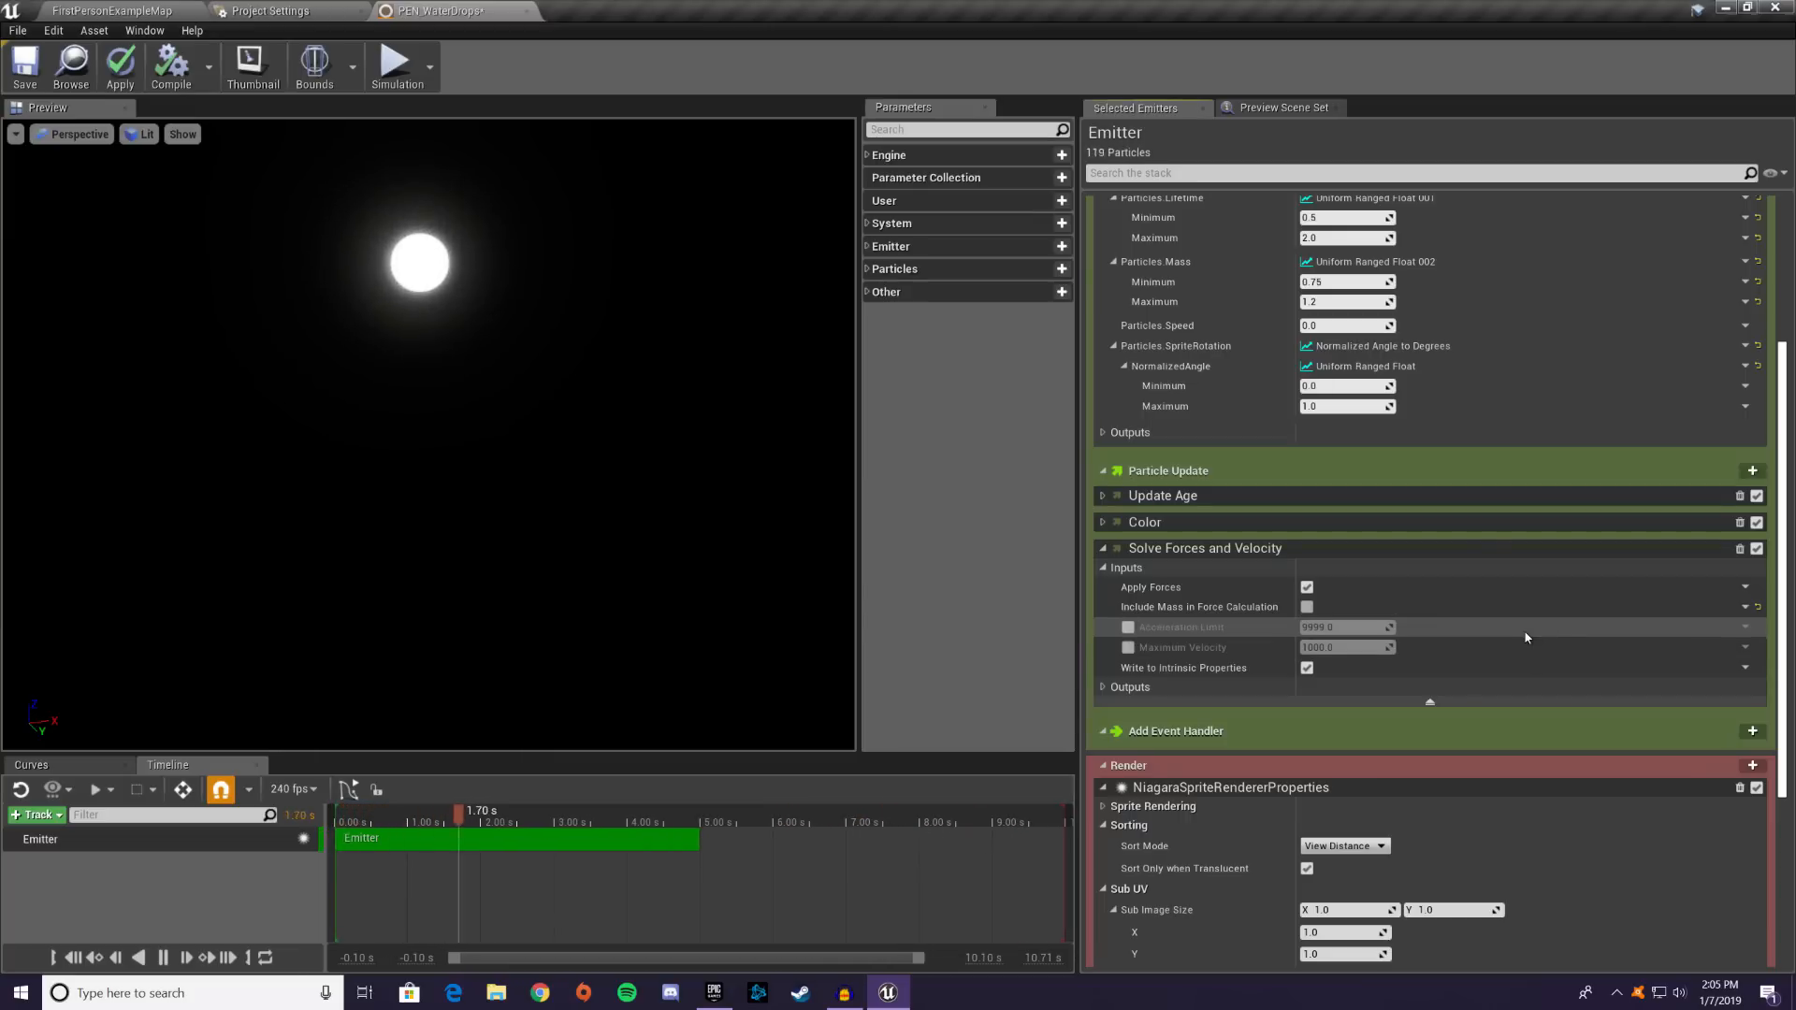
- Collapse Solve Forces and Velocity and move the Color module from Particle Update into Particle Spawn, below Set Variables
click(1104, 550)
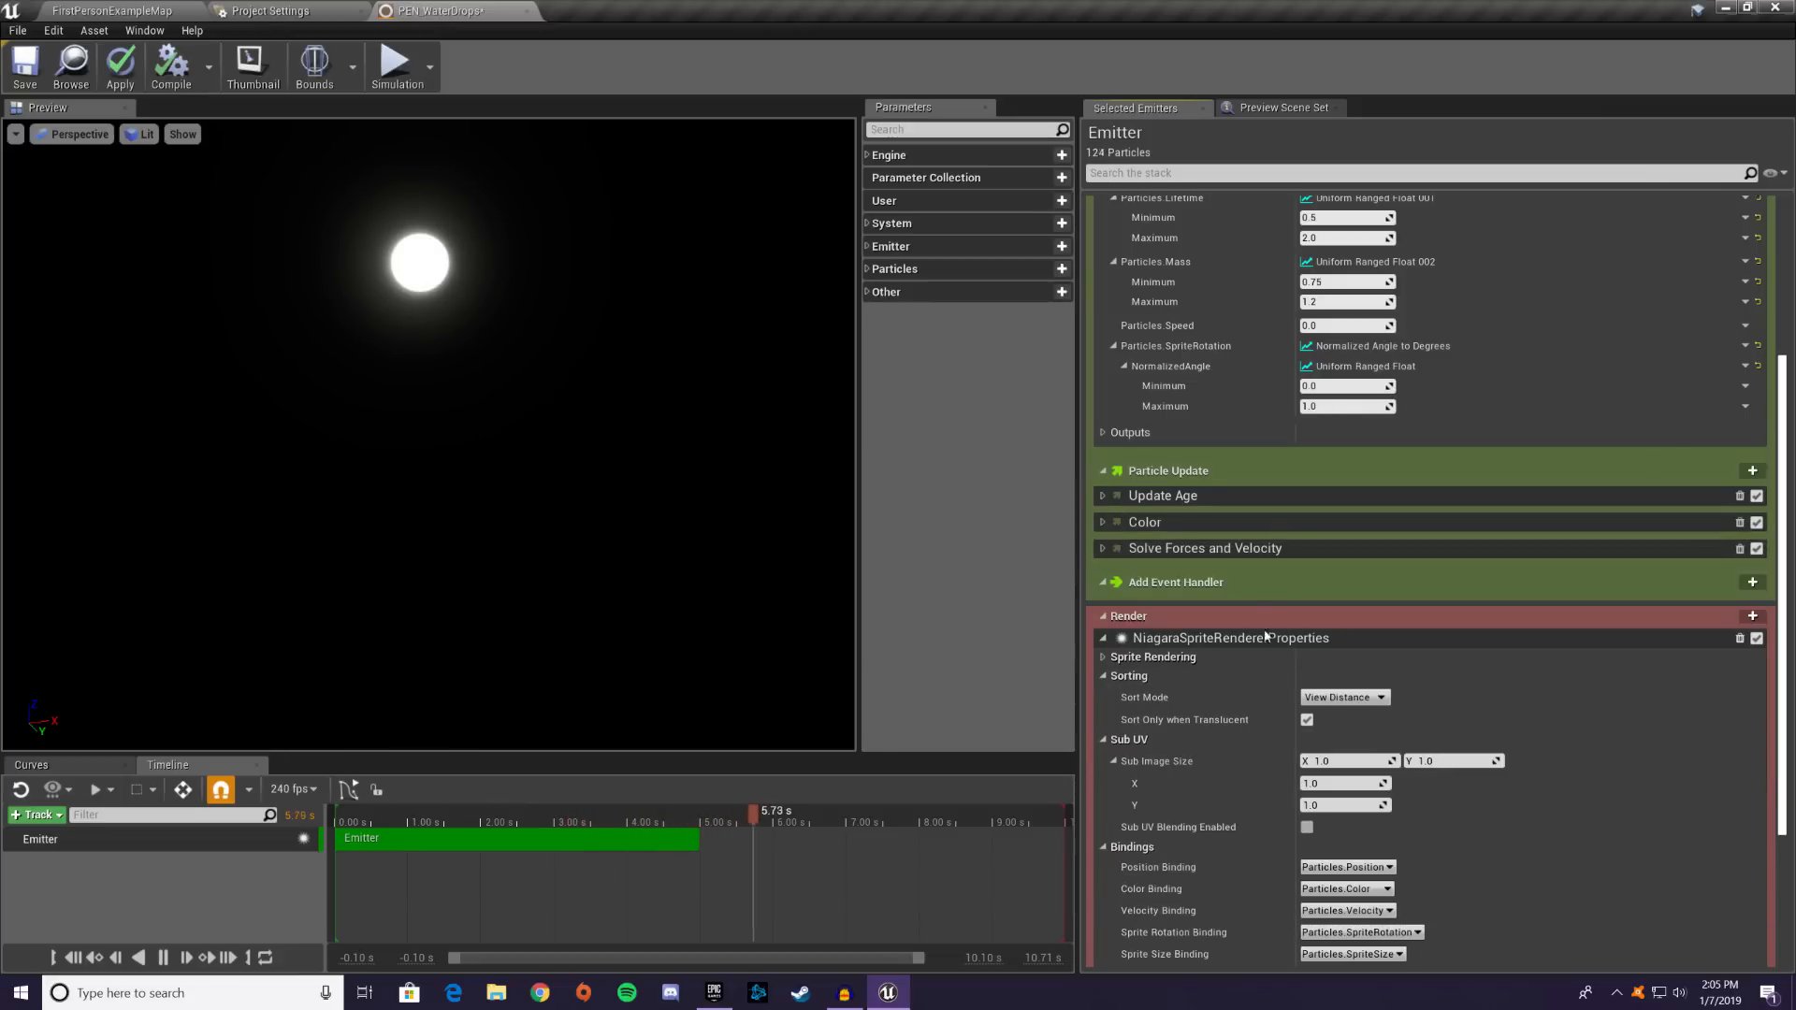
scroll(1267, 636, up, 3)
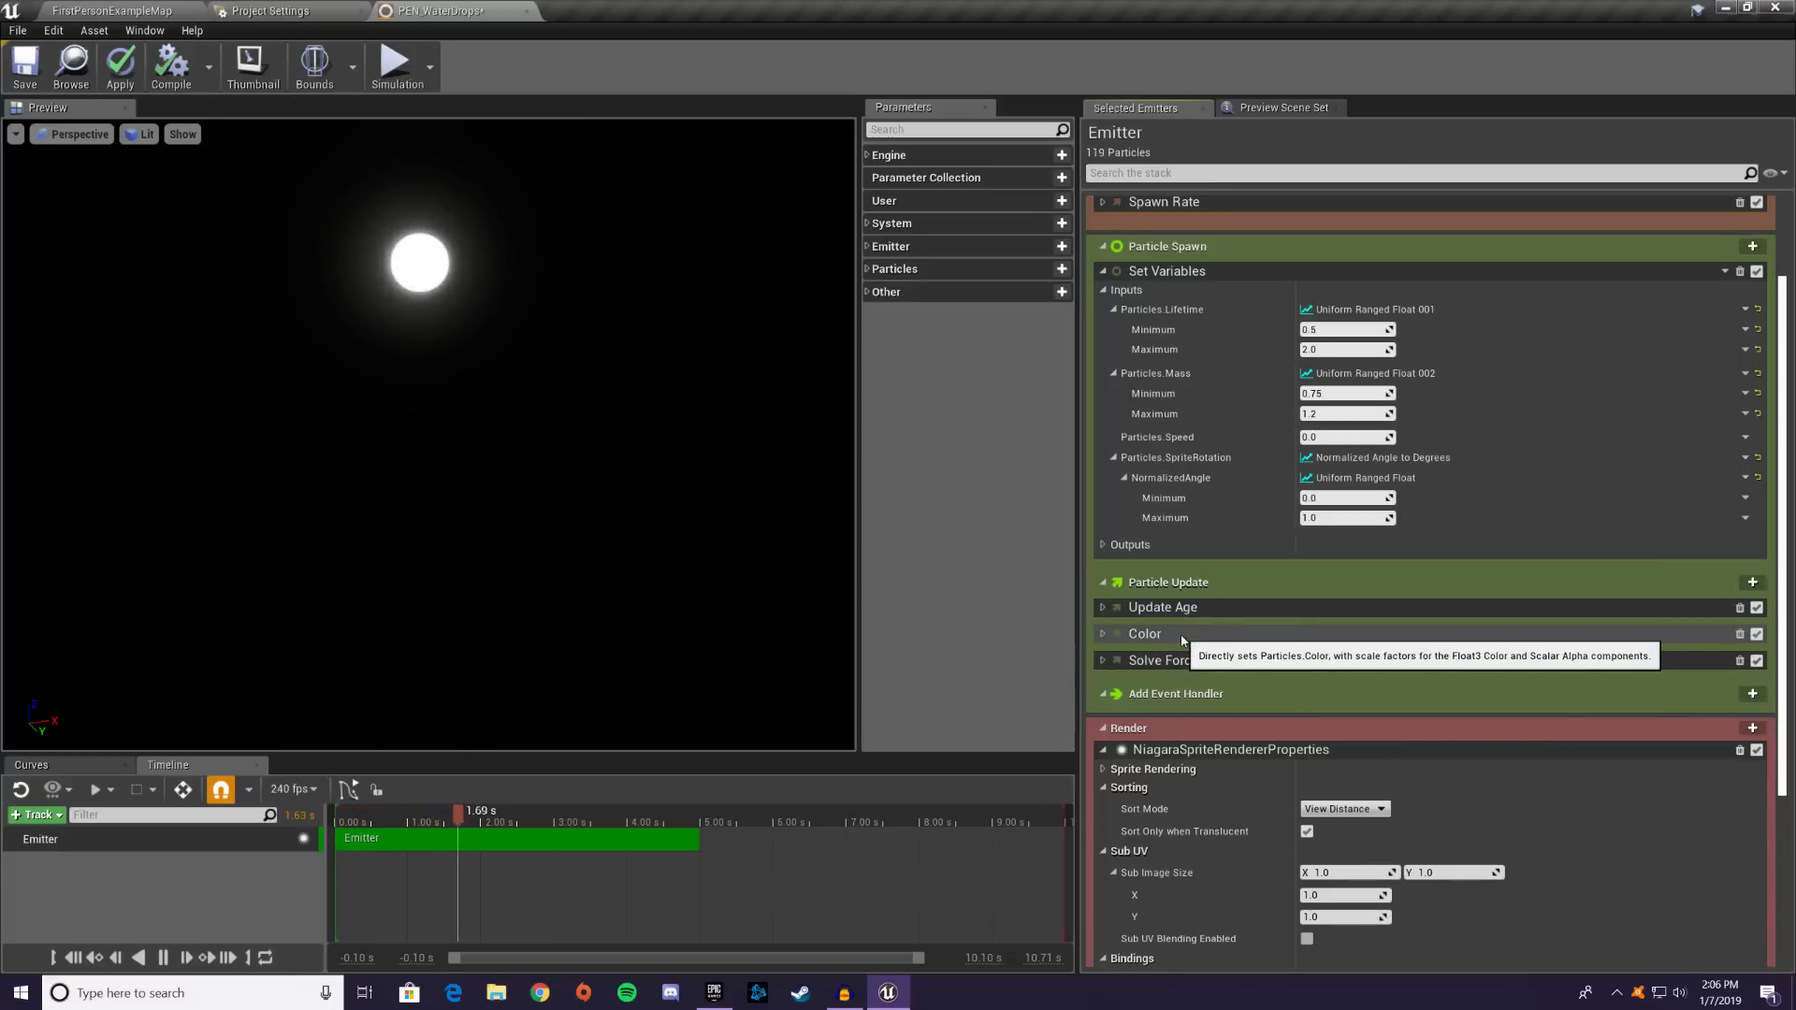
drag(1184, 642, 1191, 564)
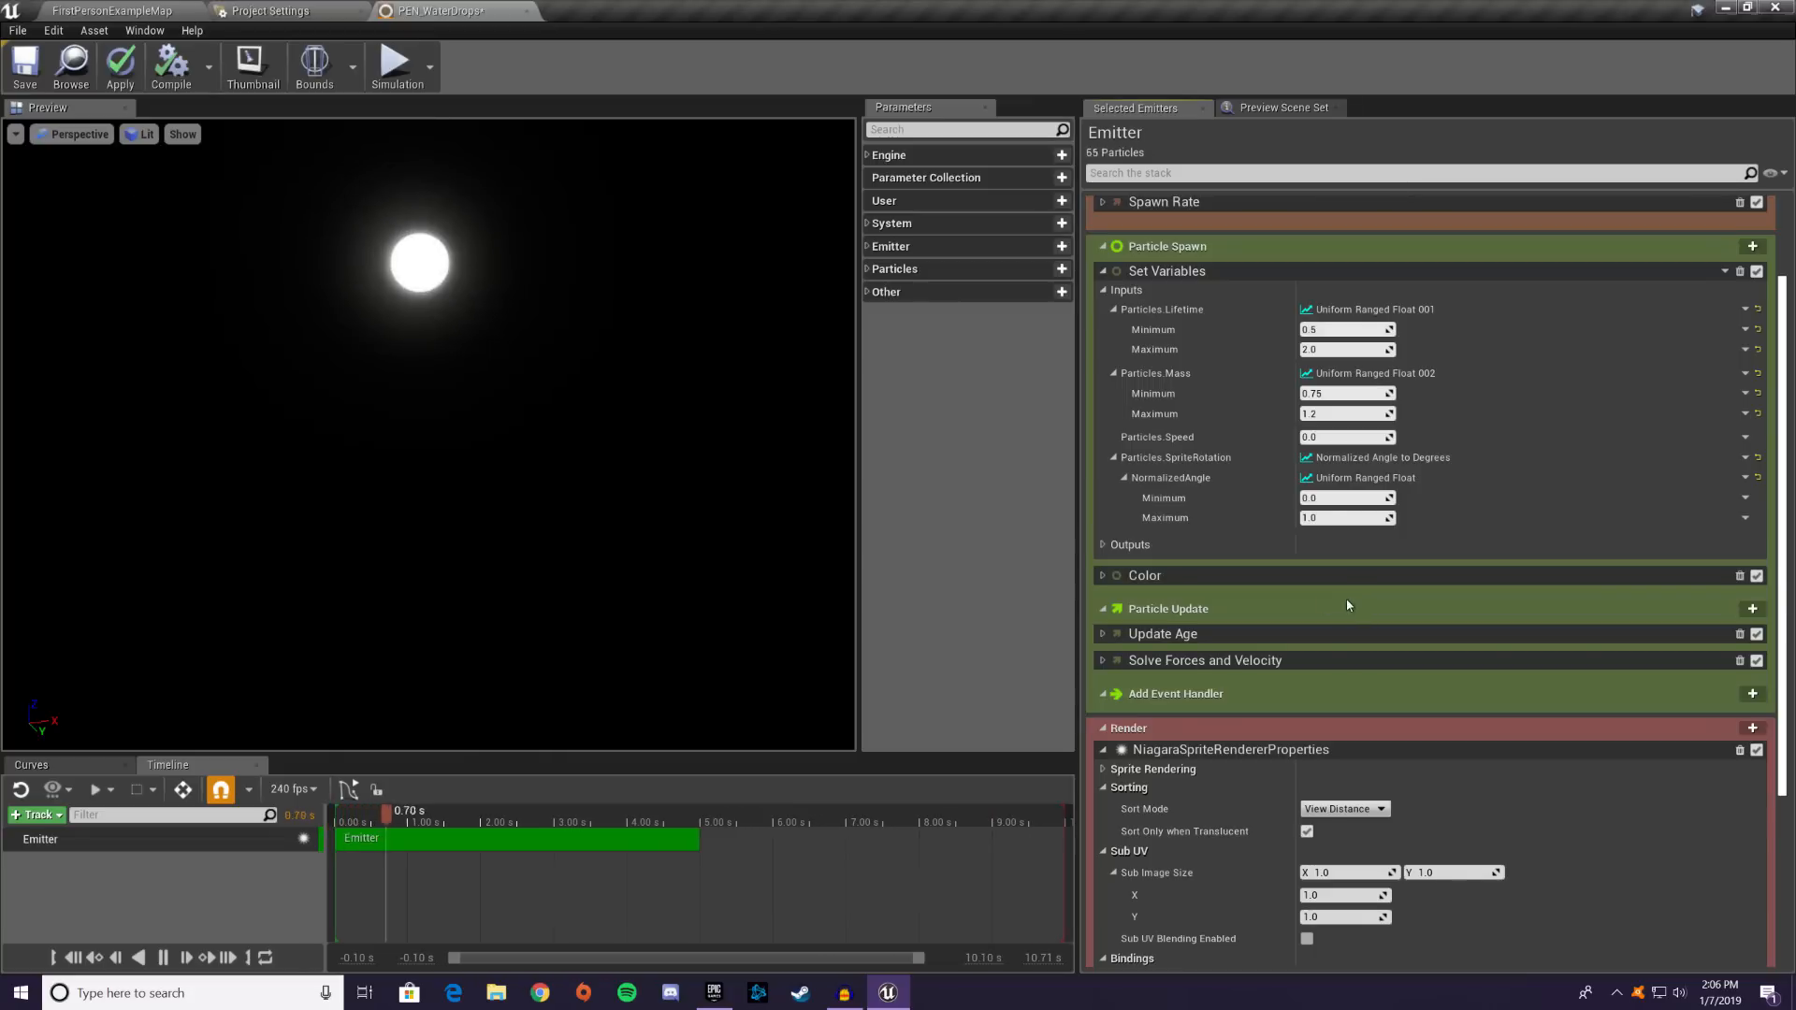
- Expand the Color module in Particle Spawn and reset its Color input from the curve to the default constant color
scroll(1316, 618, up, 3)
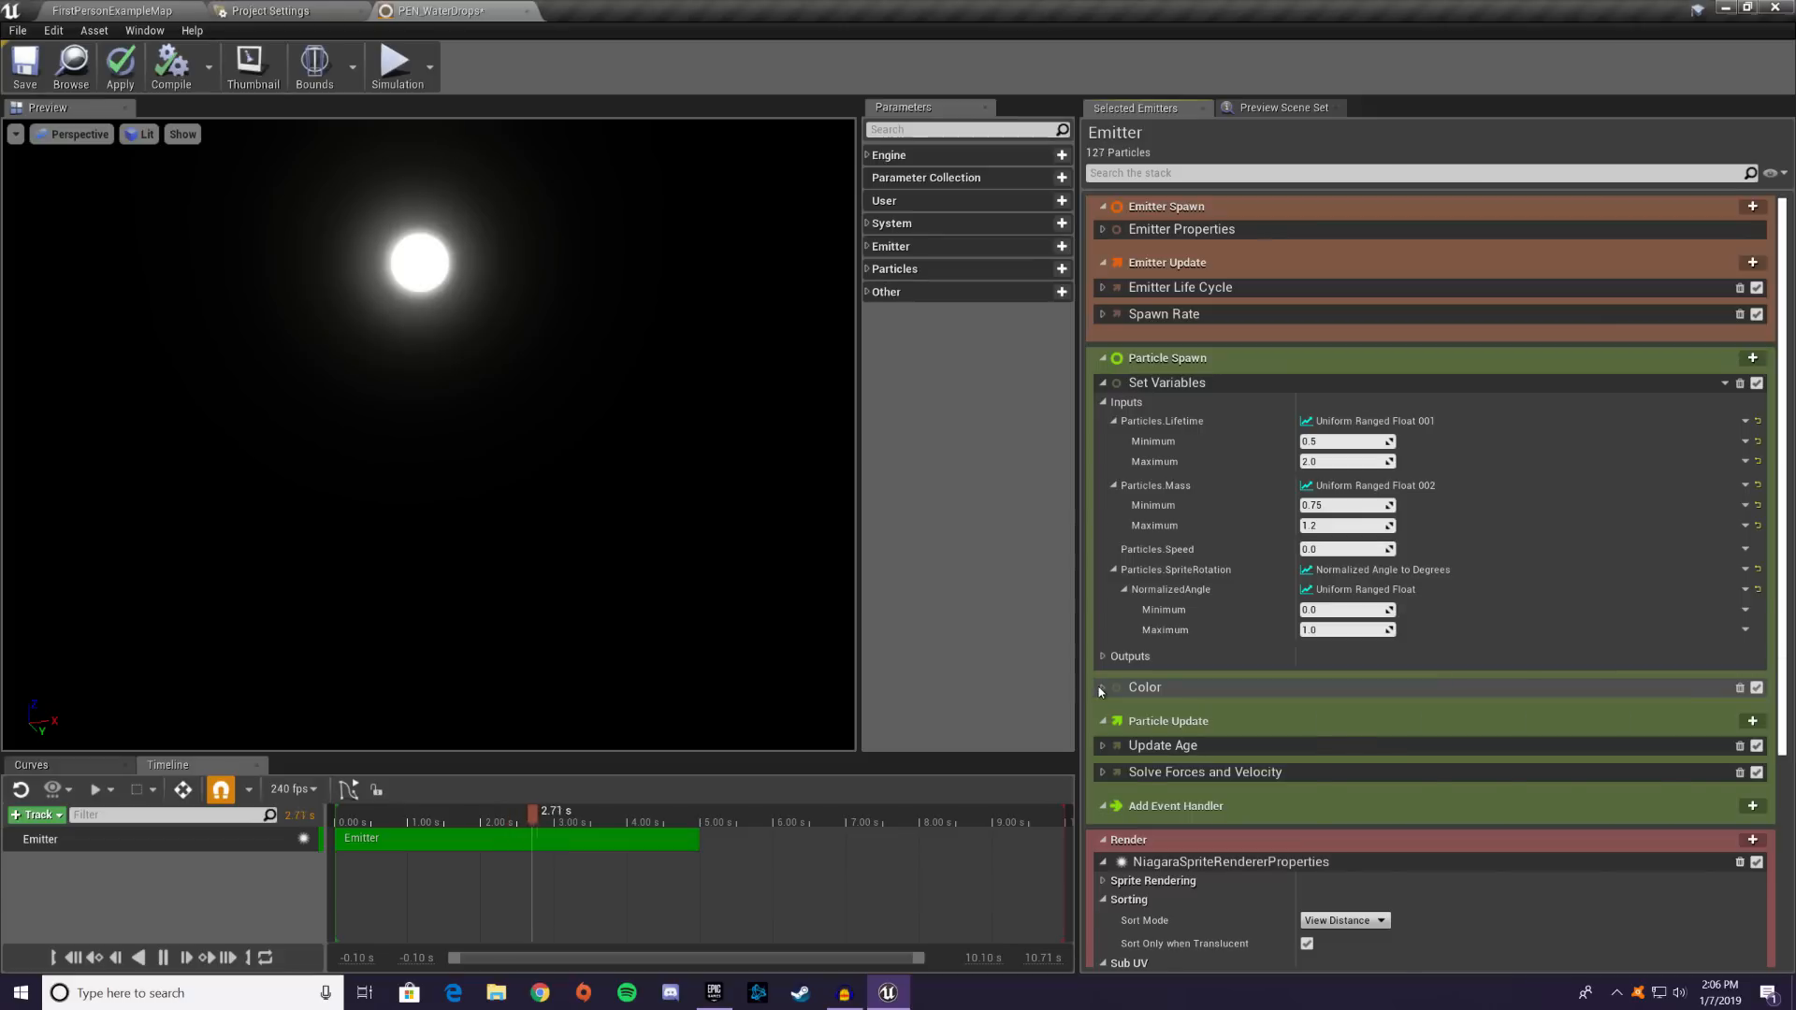
click(1101, 688)
scroll(1746, 686, down, 1)
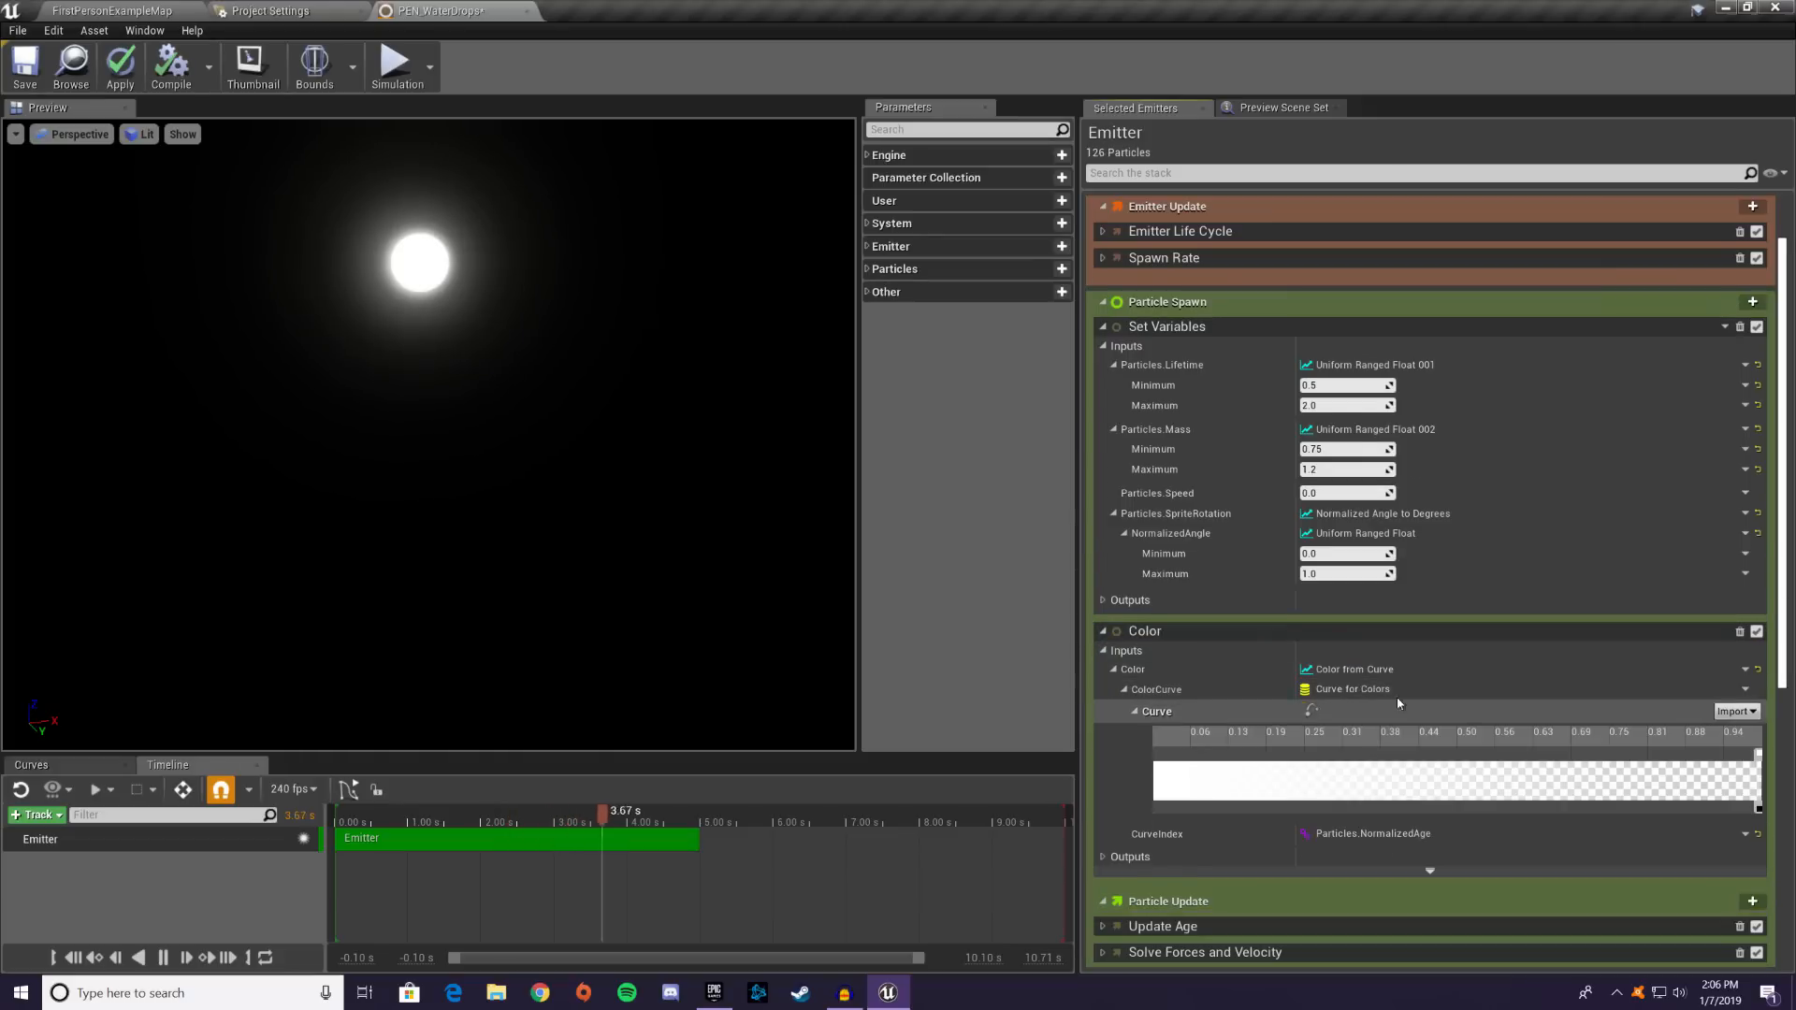
click(1759, 670)
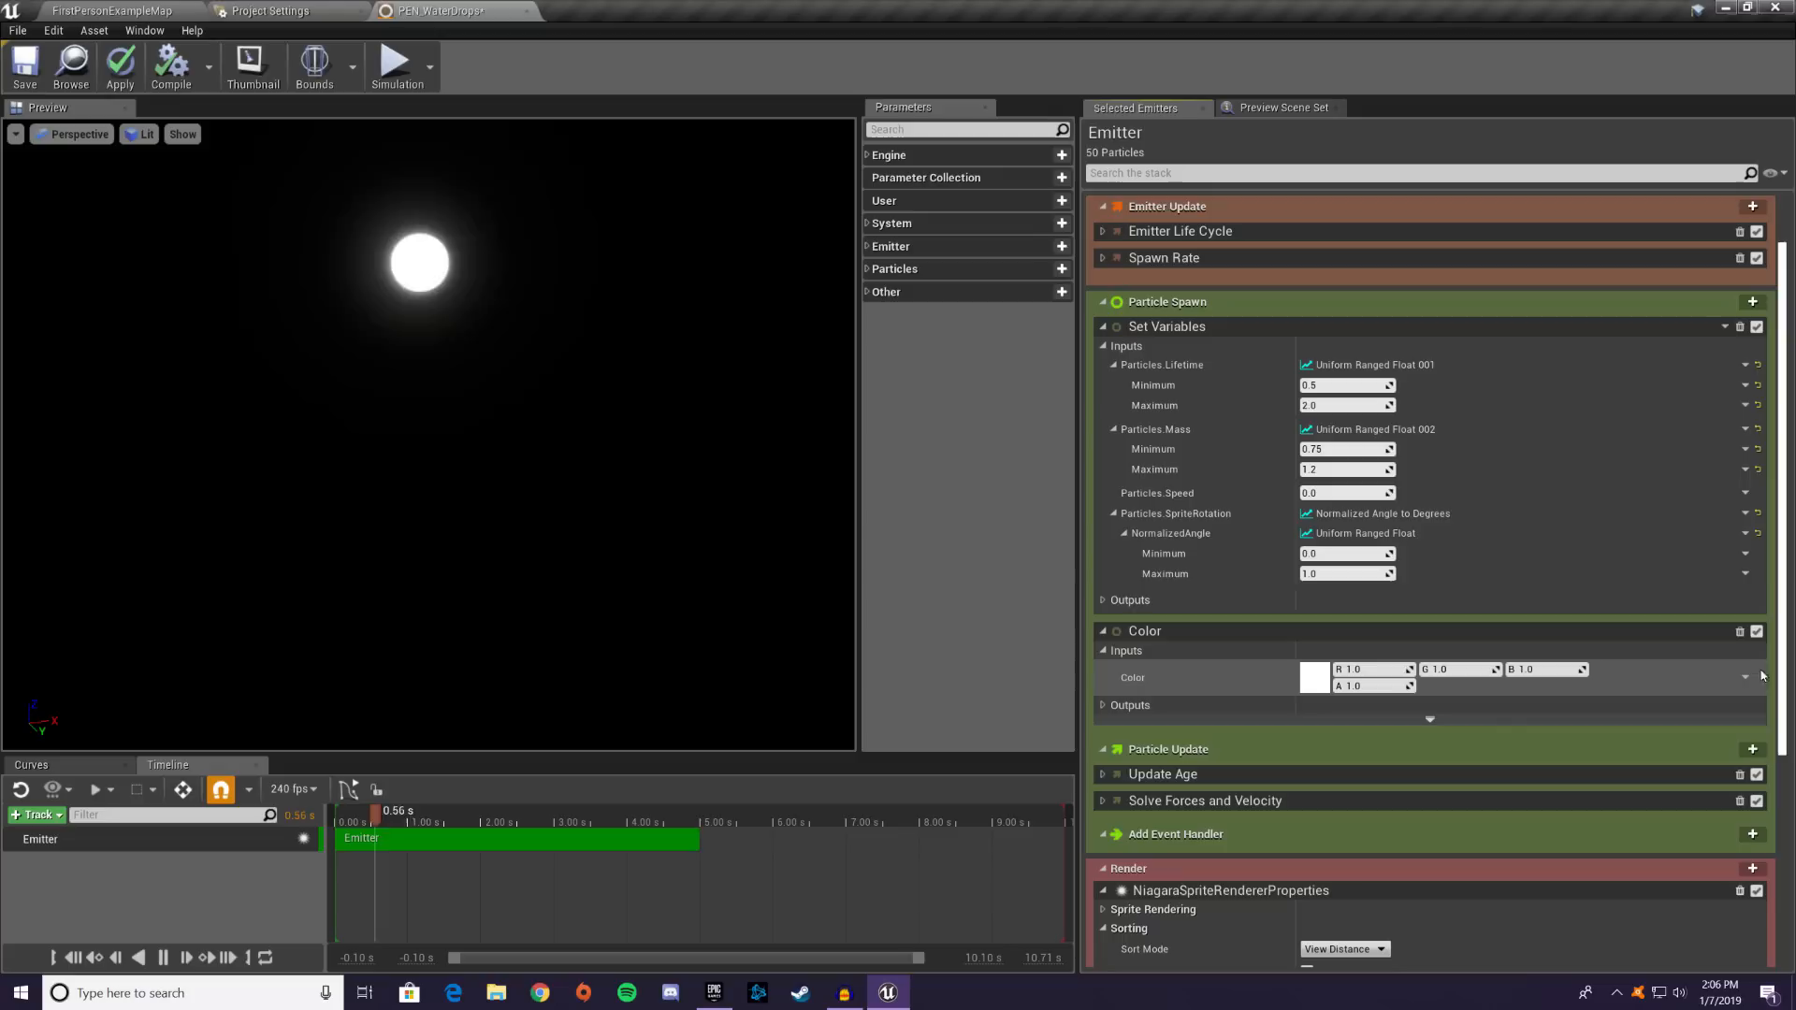
- Set the Color module's red value to 0 and its blue value to 0.97
click(1389, 675)
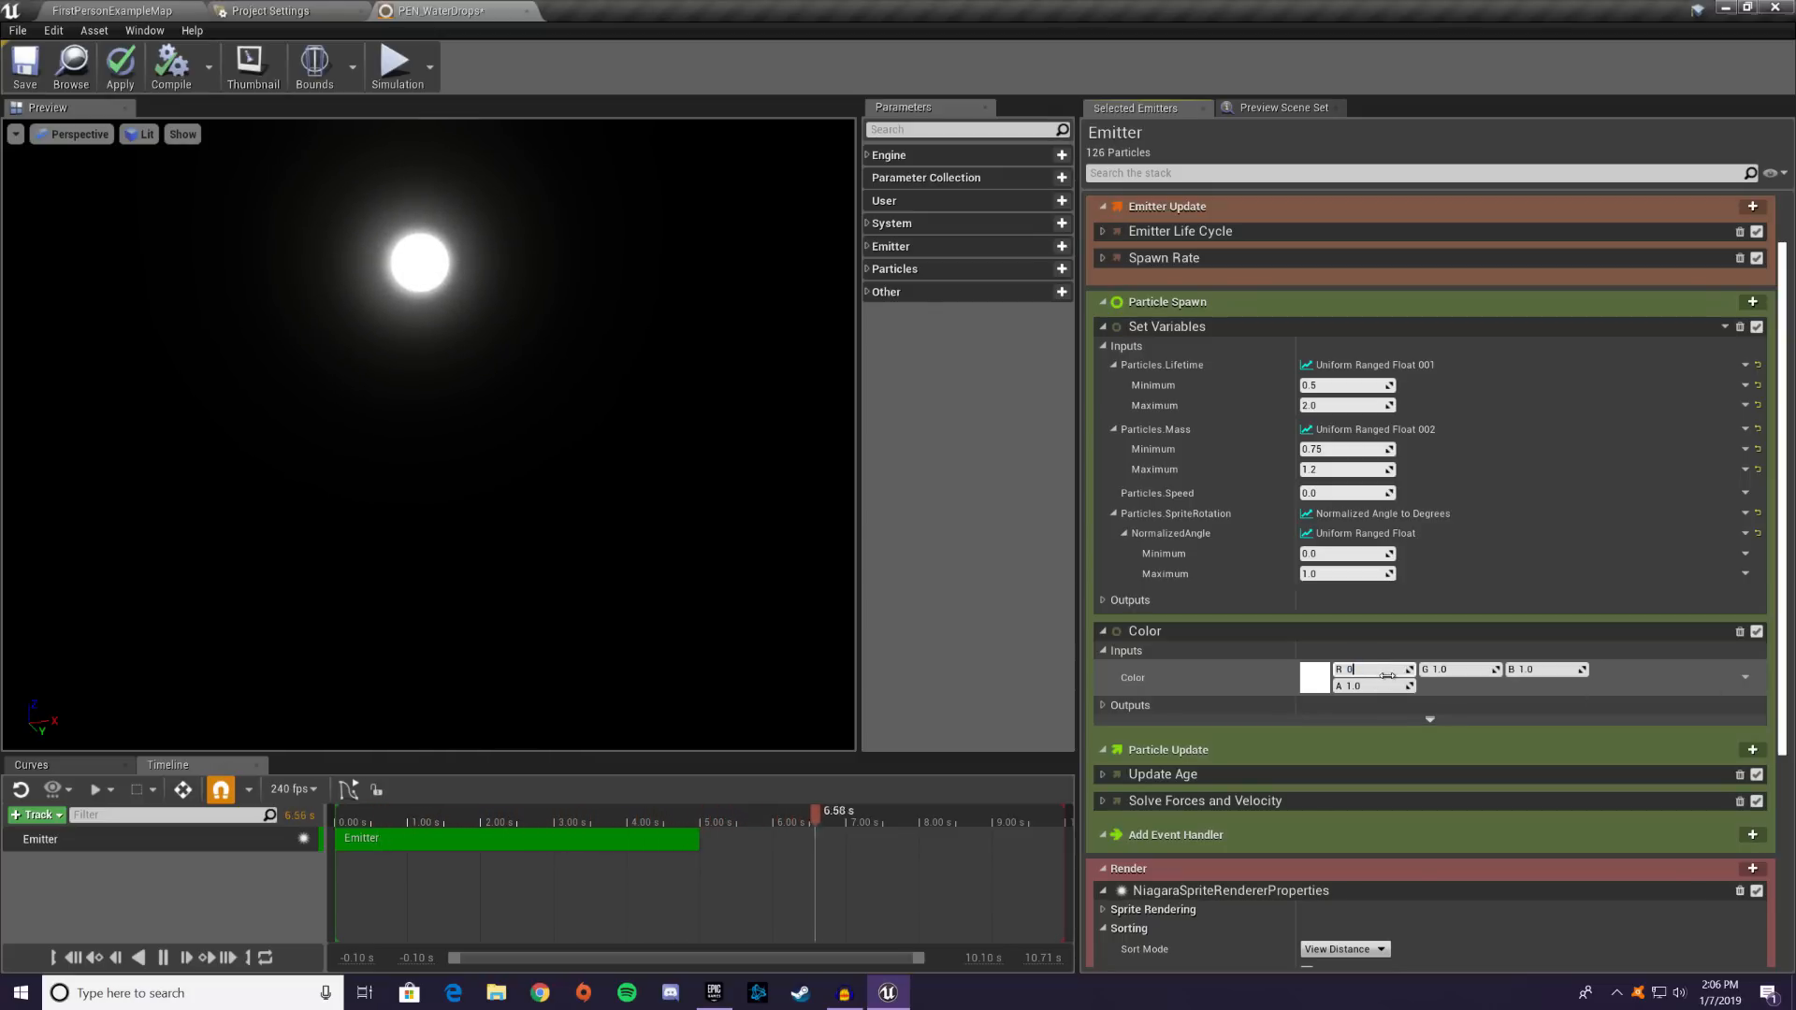
text(0)
key(Tab)
key(Tab)
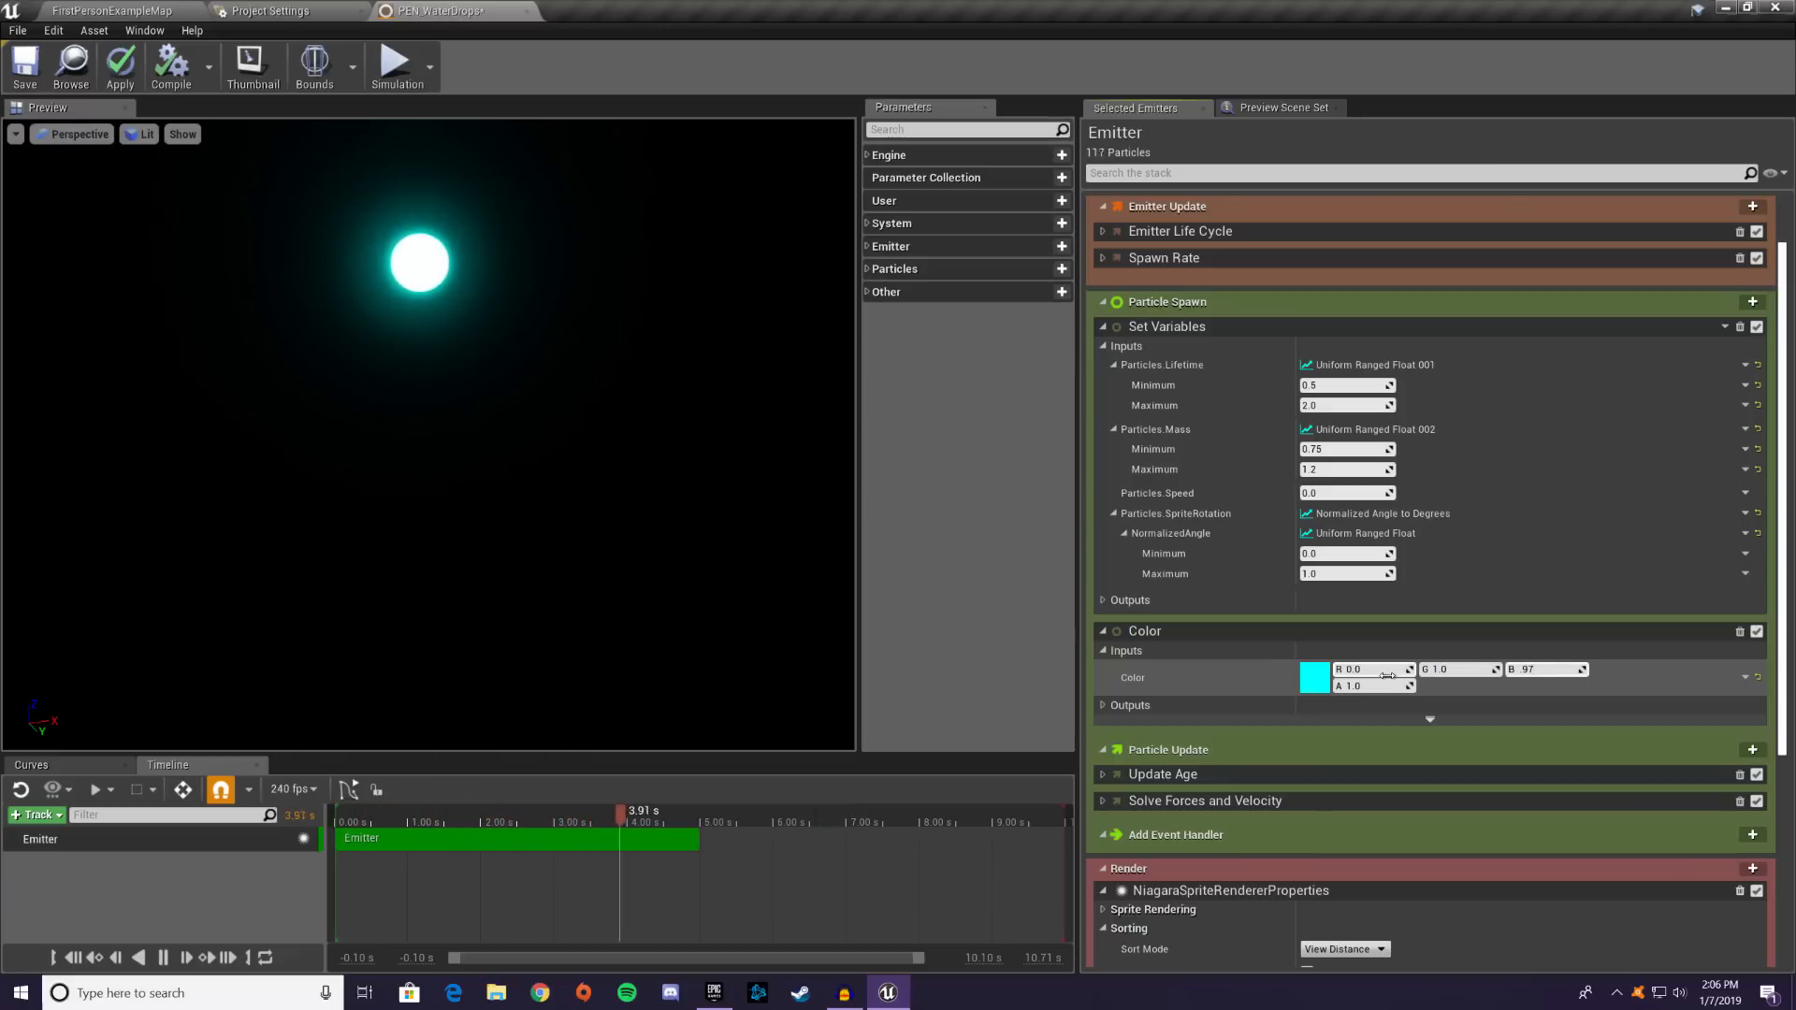
text(.97)
key(Return)
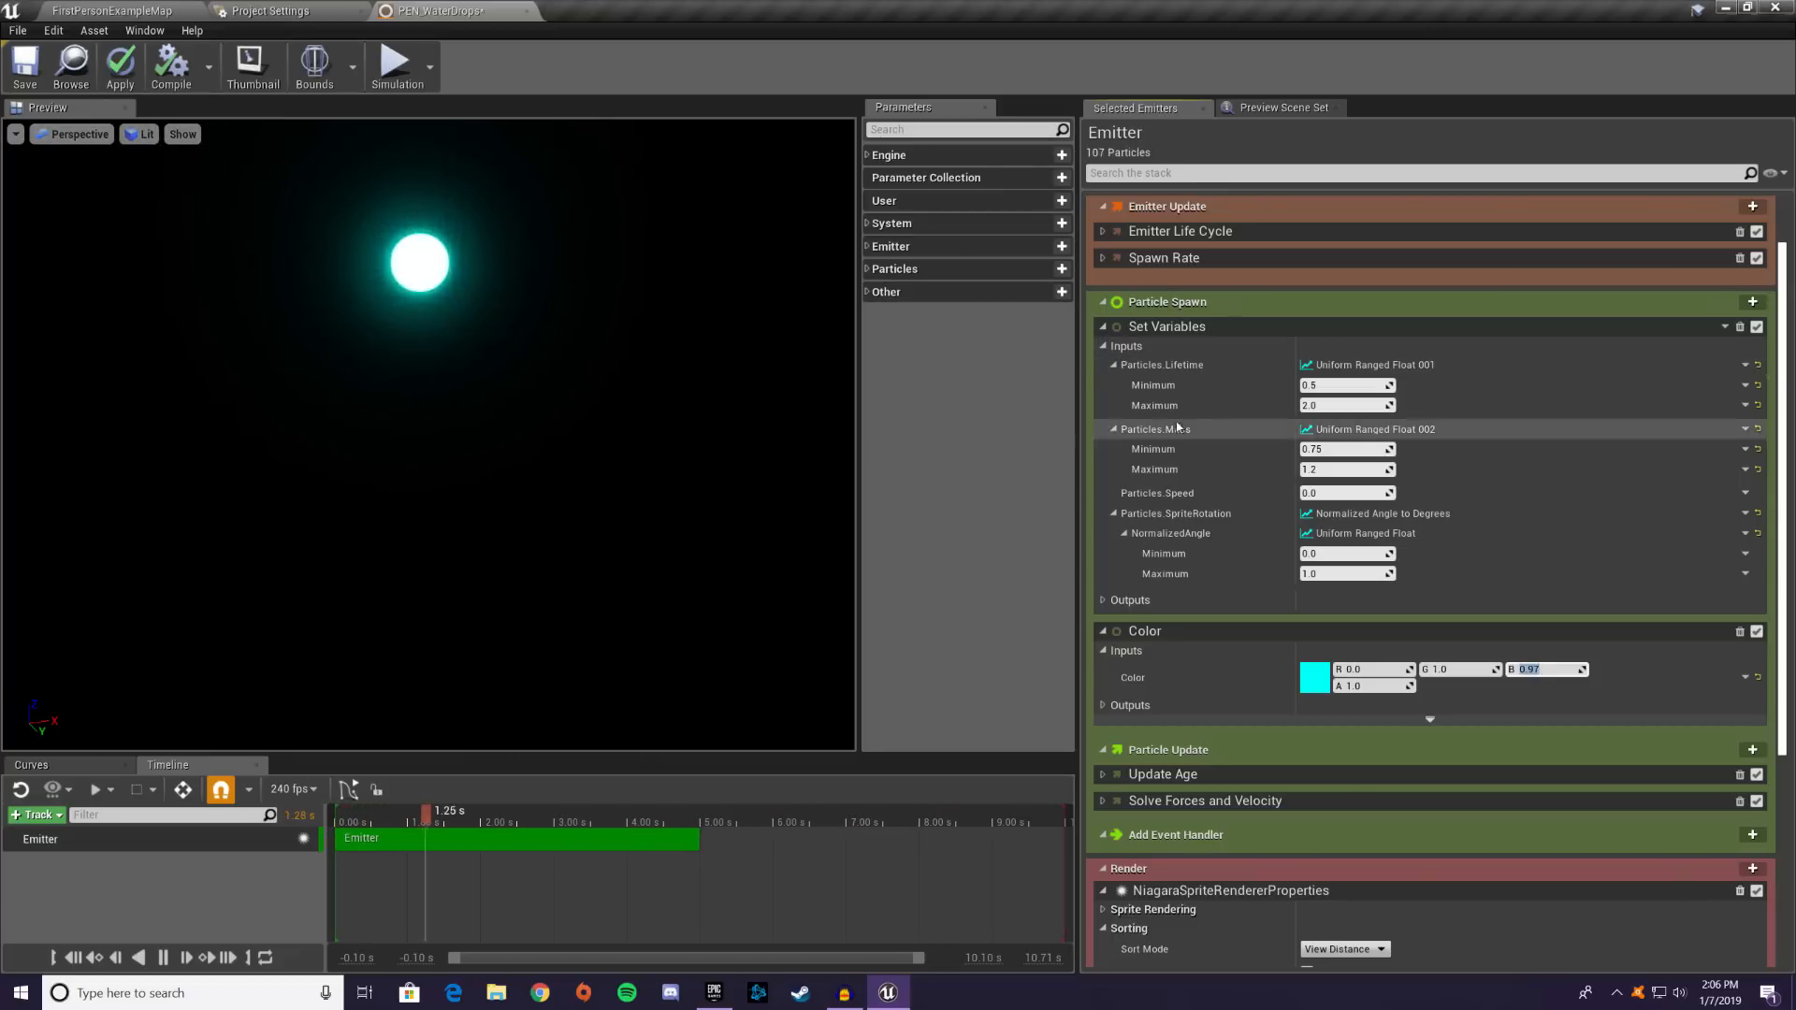
- Expand Spawn Rate in Emitter Update and open the Location category of modules available to add to Particle Spawn
click(1106, 256)
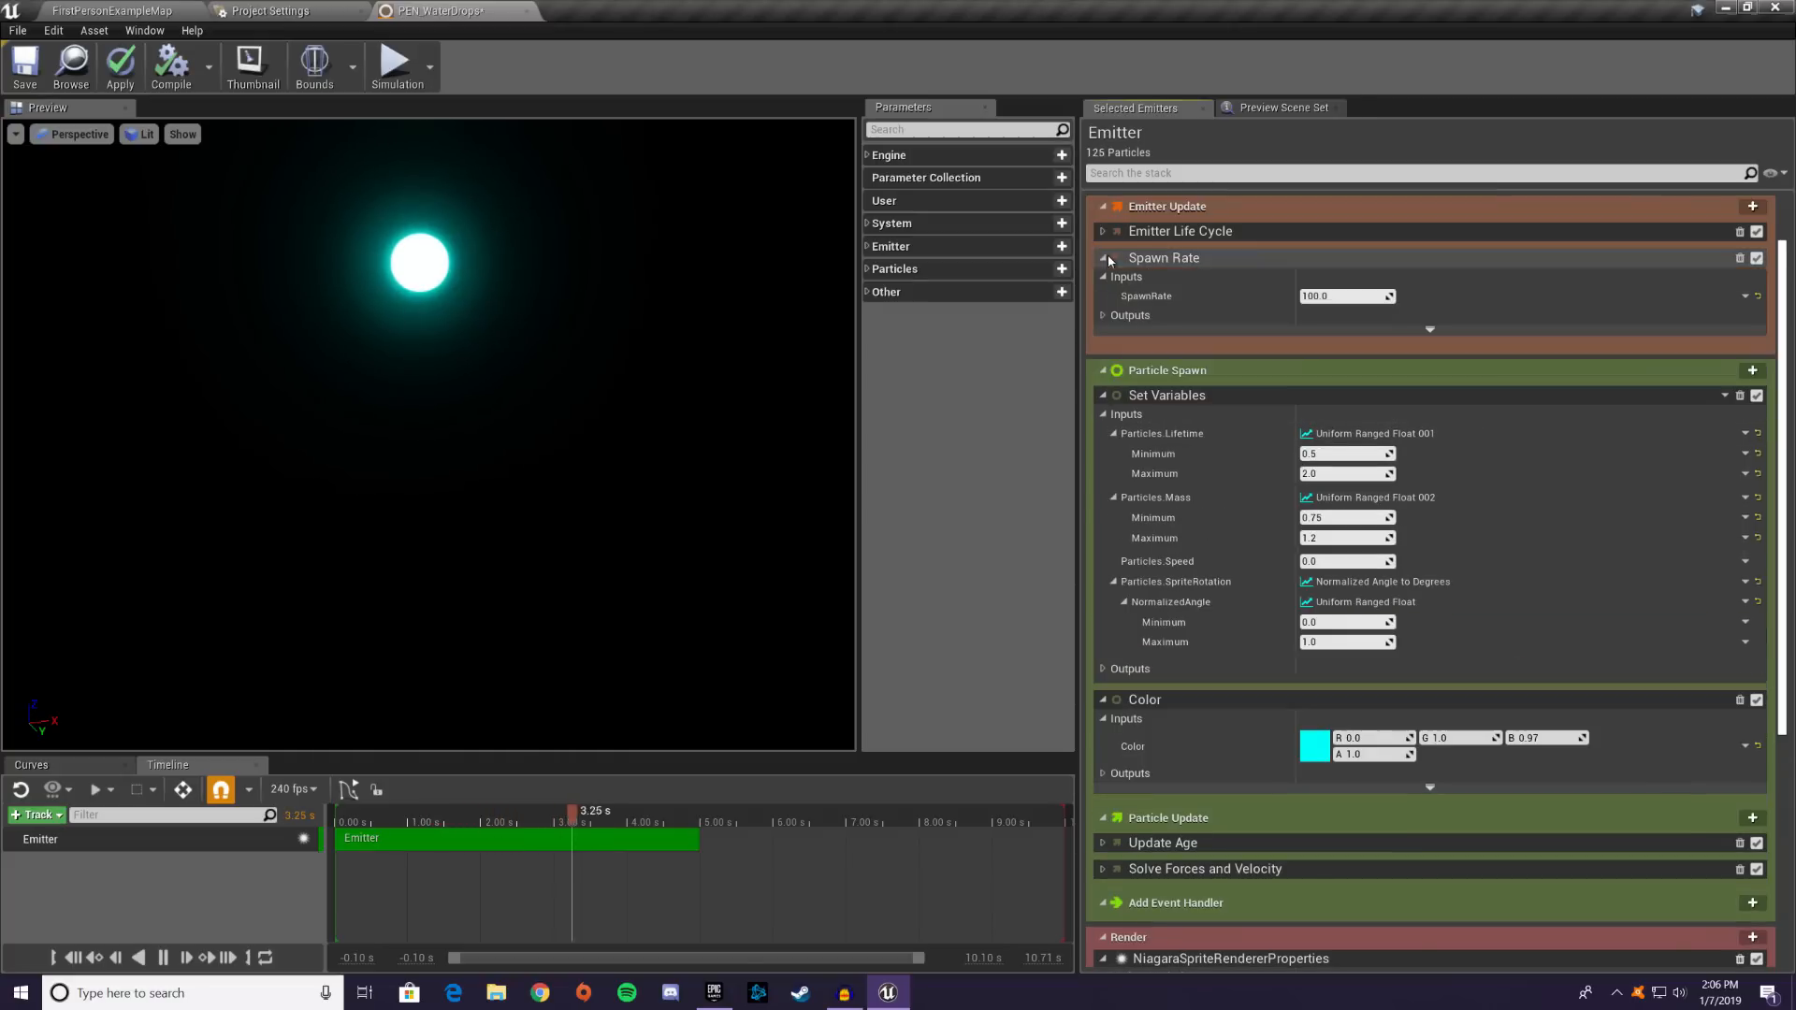
click(1752, 370)
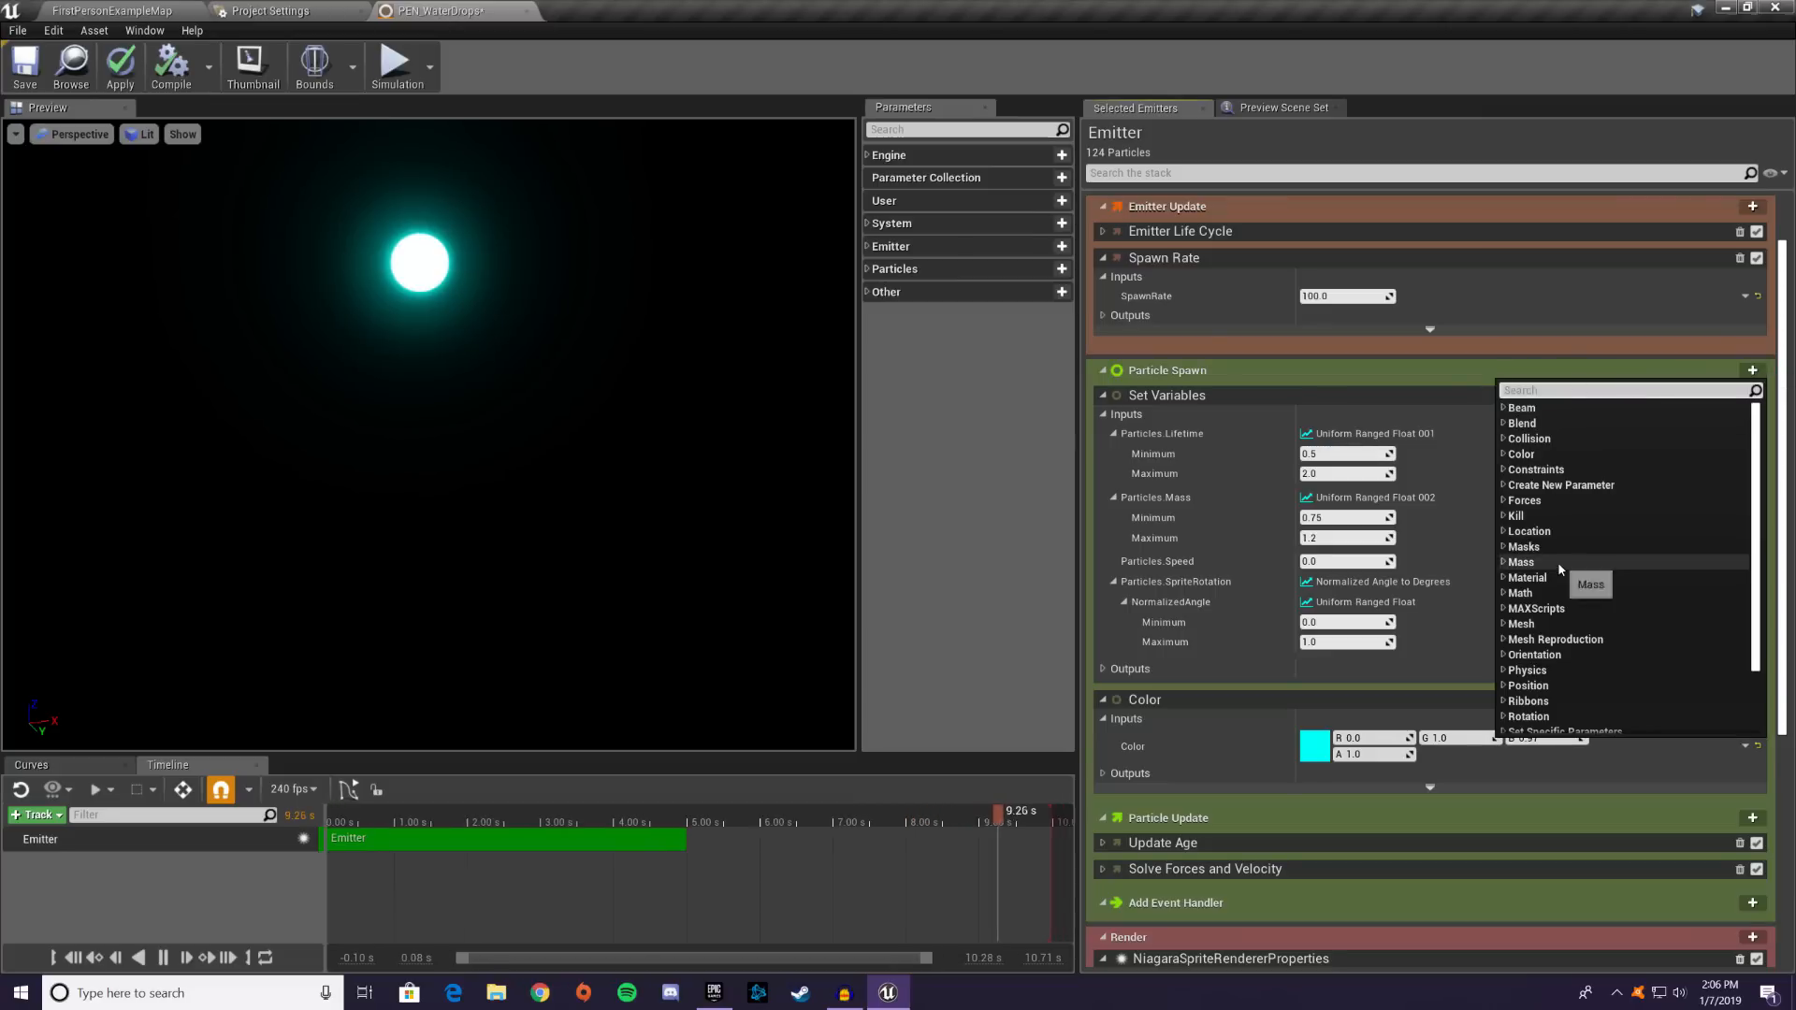
scroll(1534, 562, down, 3)
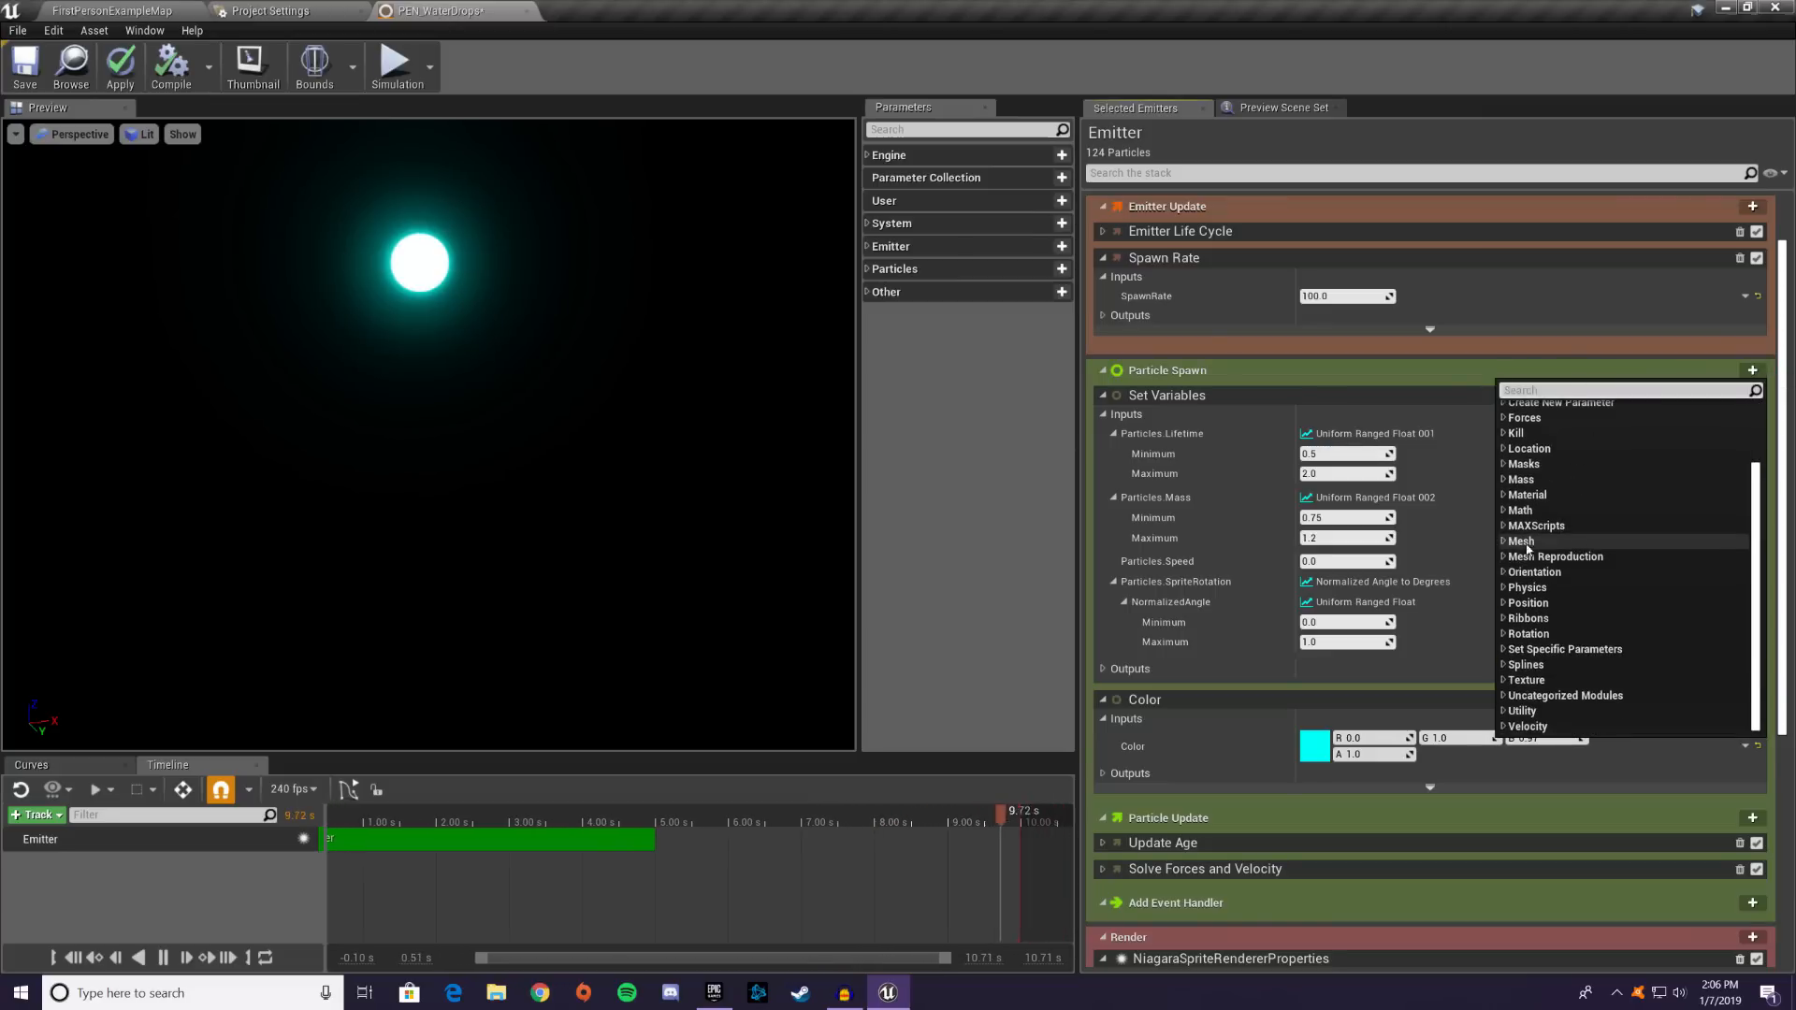
click(1529, 448)
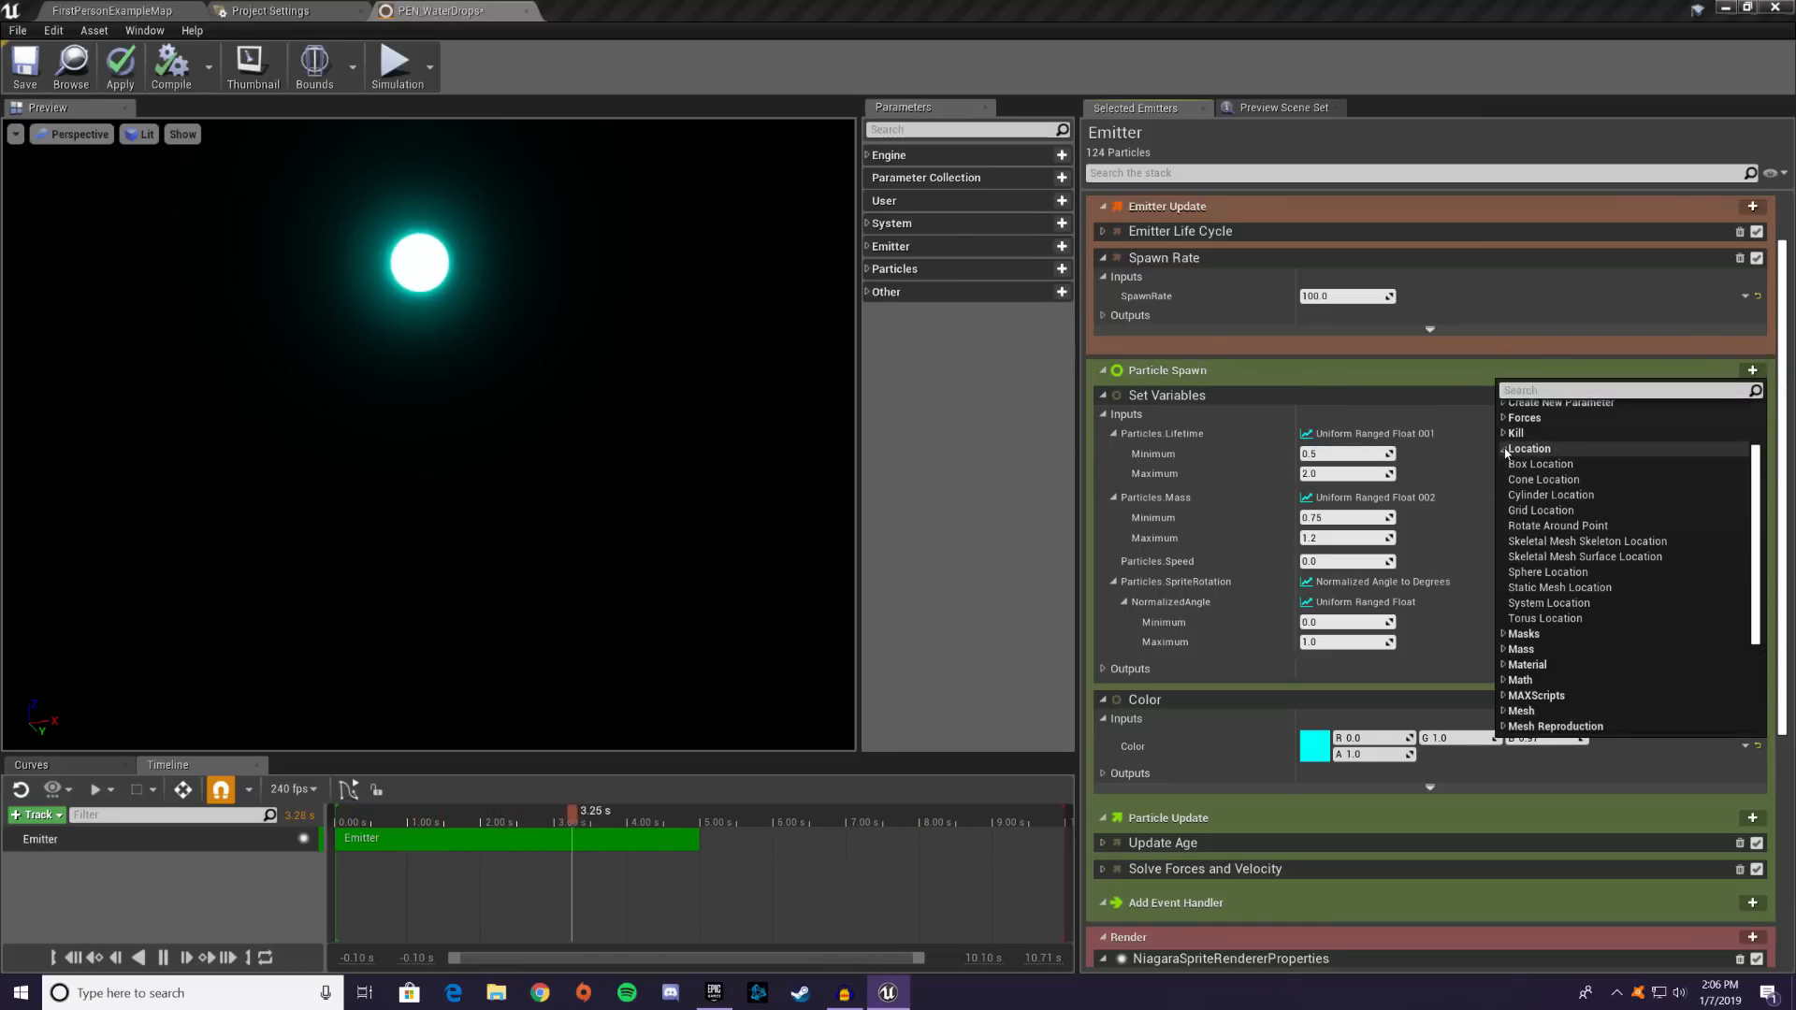
- Add a Box Location module to Particle Spawn and set its box size to X 200, Y 200, Z 0
click(1536, 473)
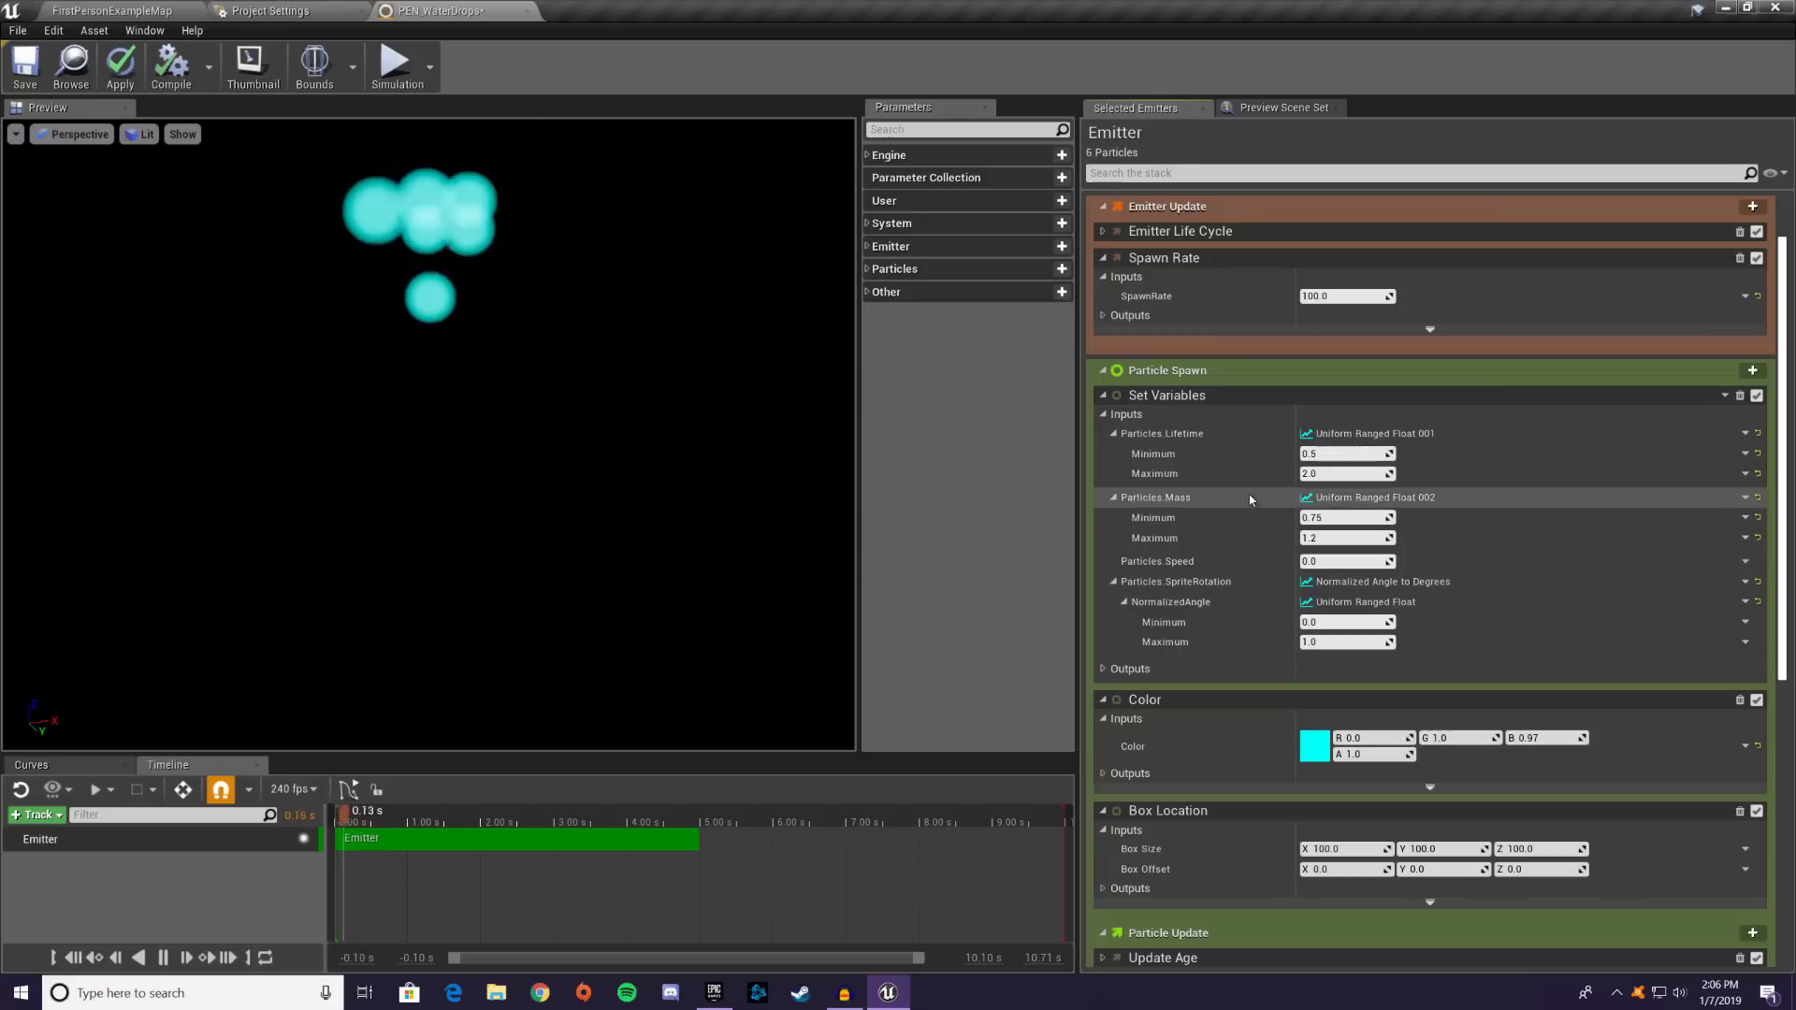
click(1359, 845)
text(20)
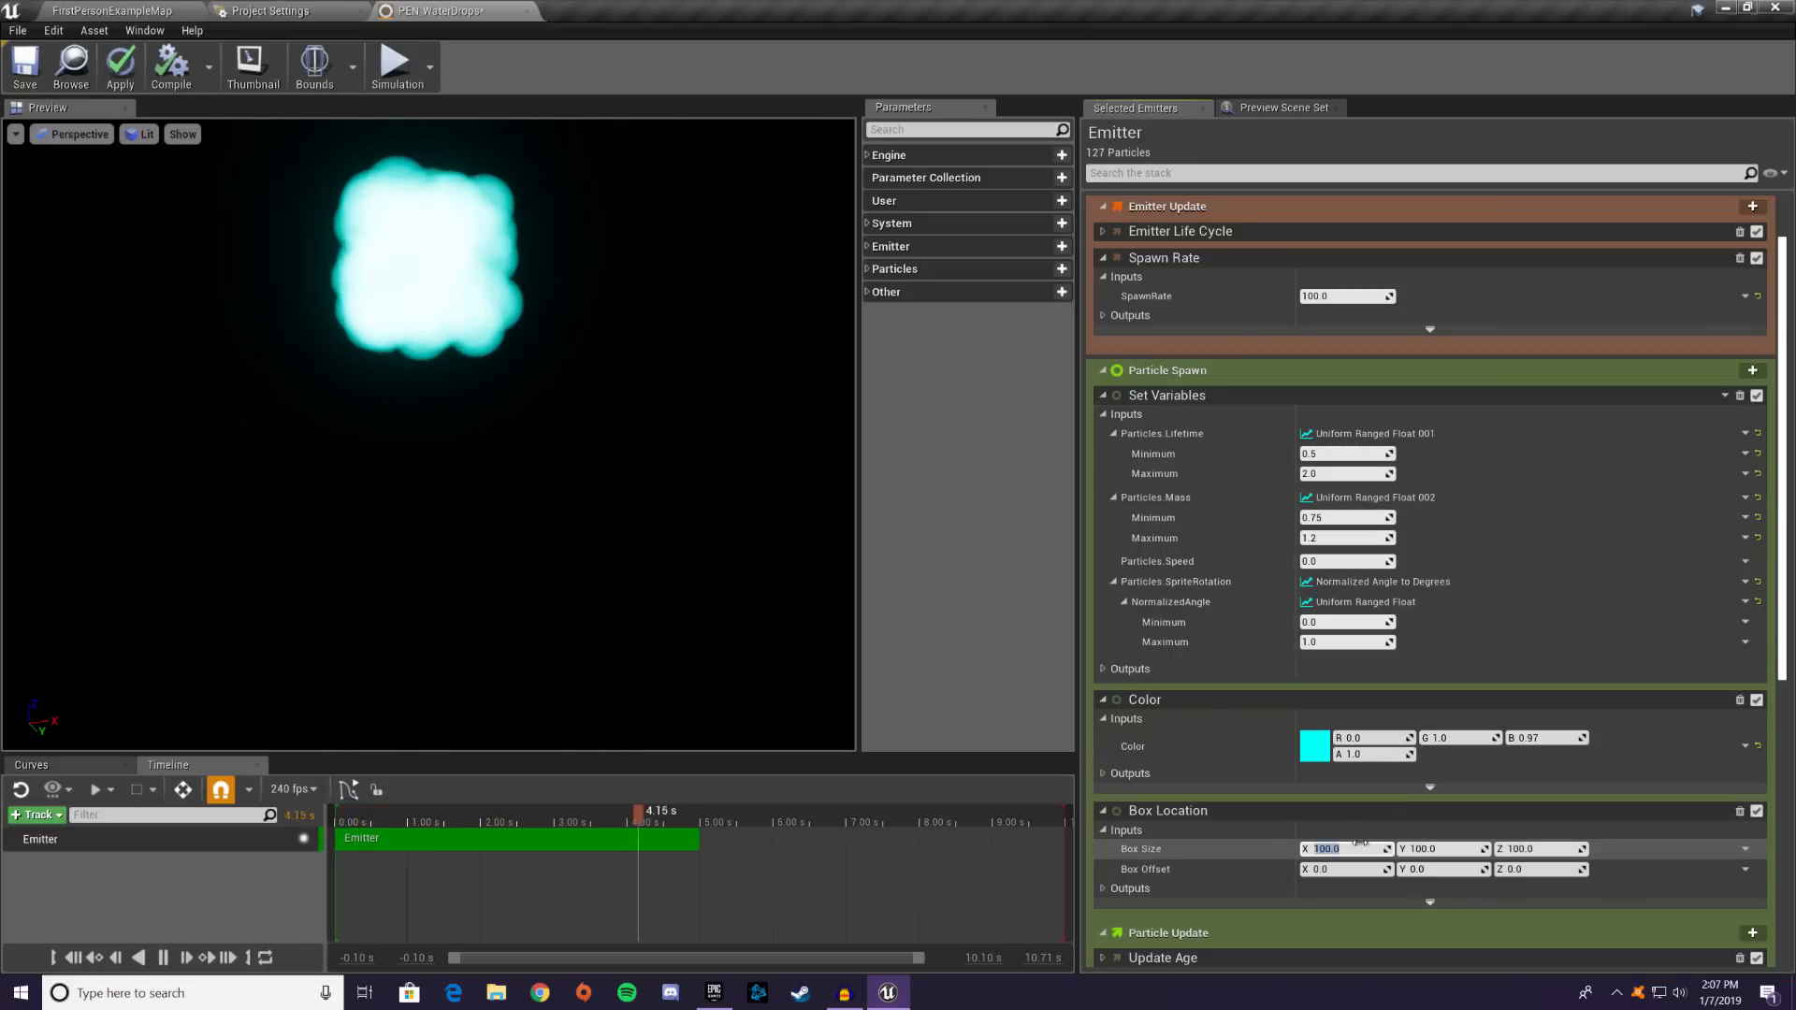
text(0)
key(Tab)
text(200)
key(Tab)
text(0)
key(Return)
drag(706, 513, 763, 519)
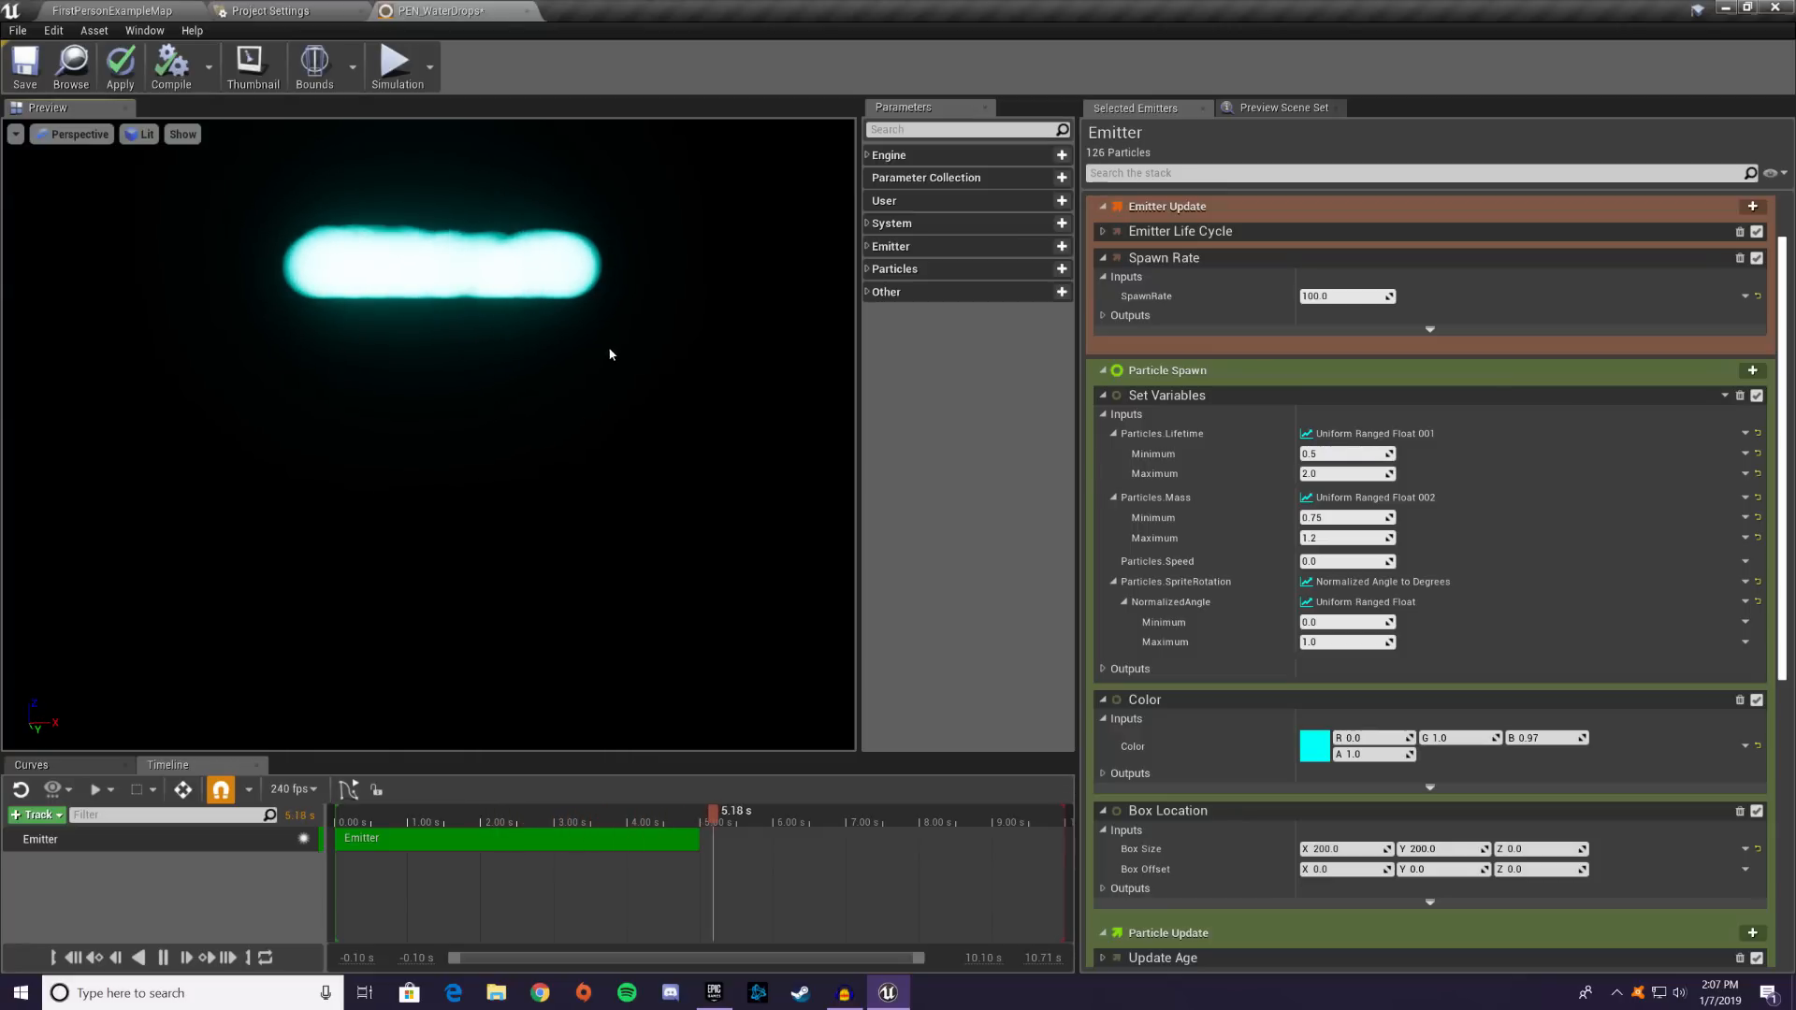
drag(626, 344, 574, 386)
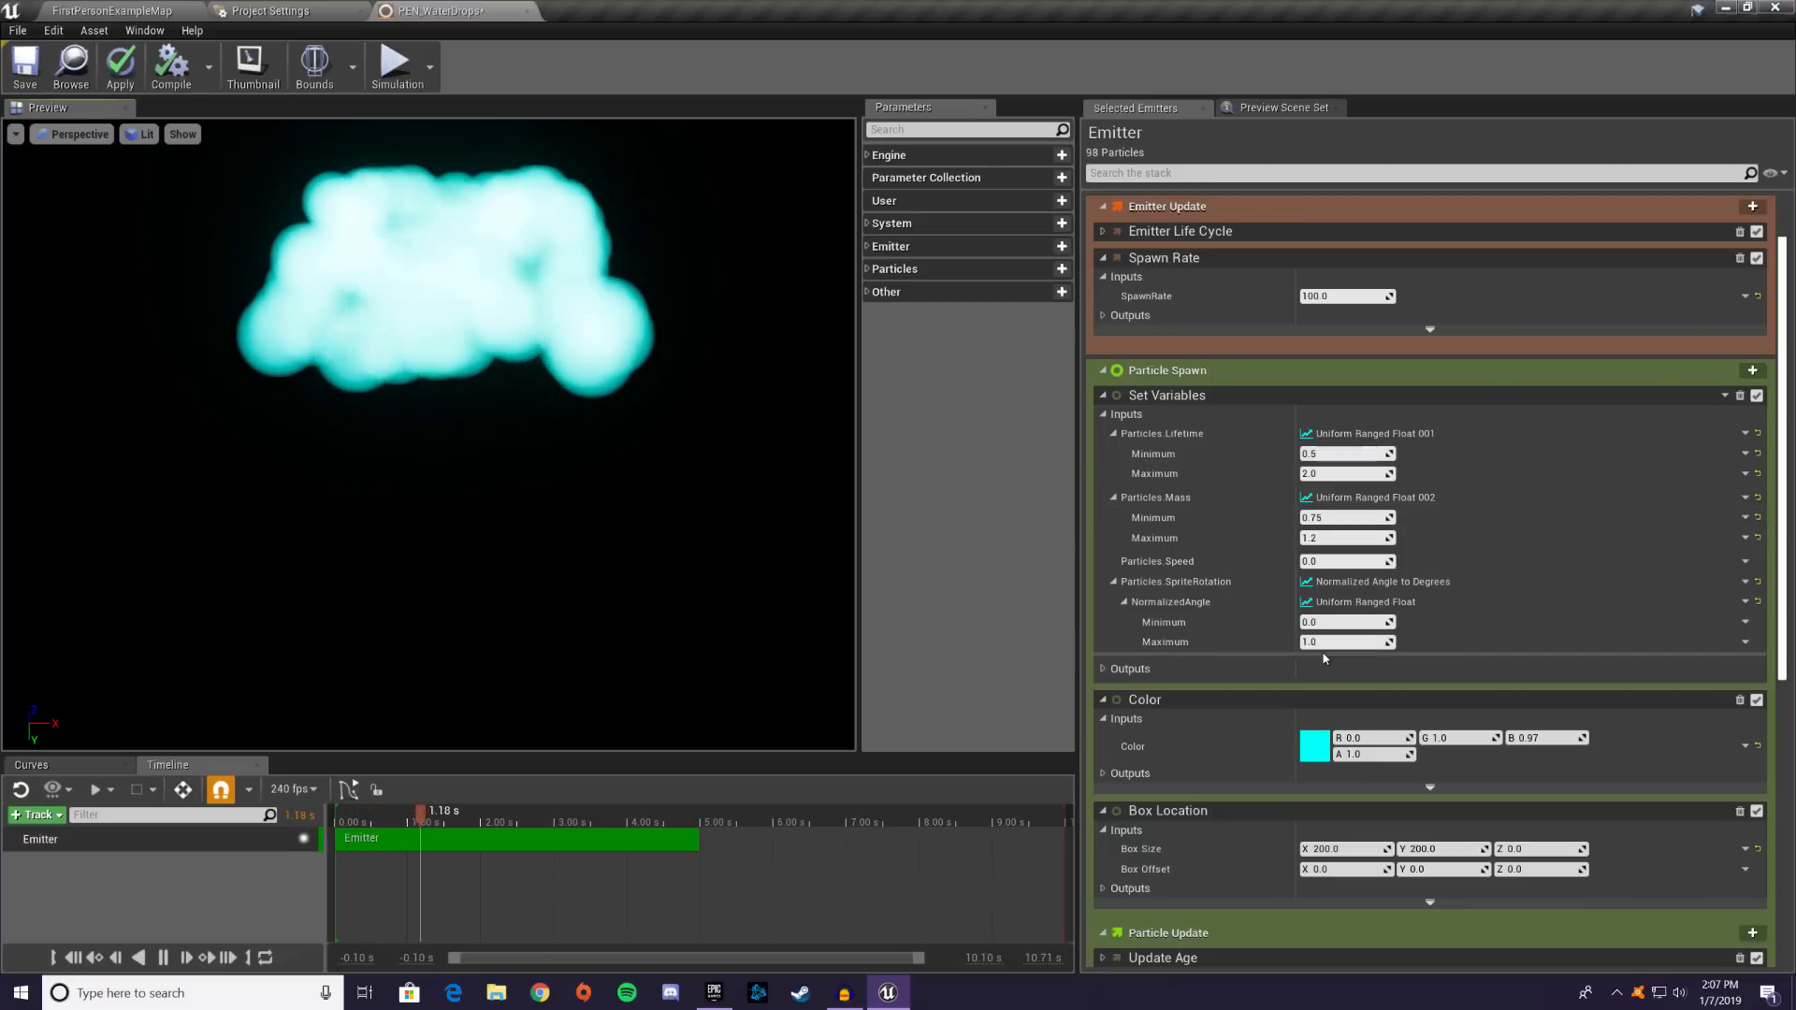
- Set the particle lifetime range to a minimum of 5 and a maximum of 10
scroll(1324, 658, up, 1)
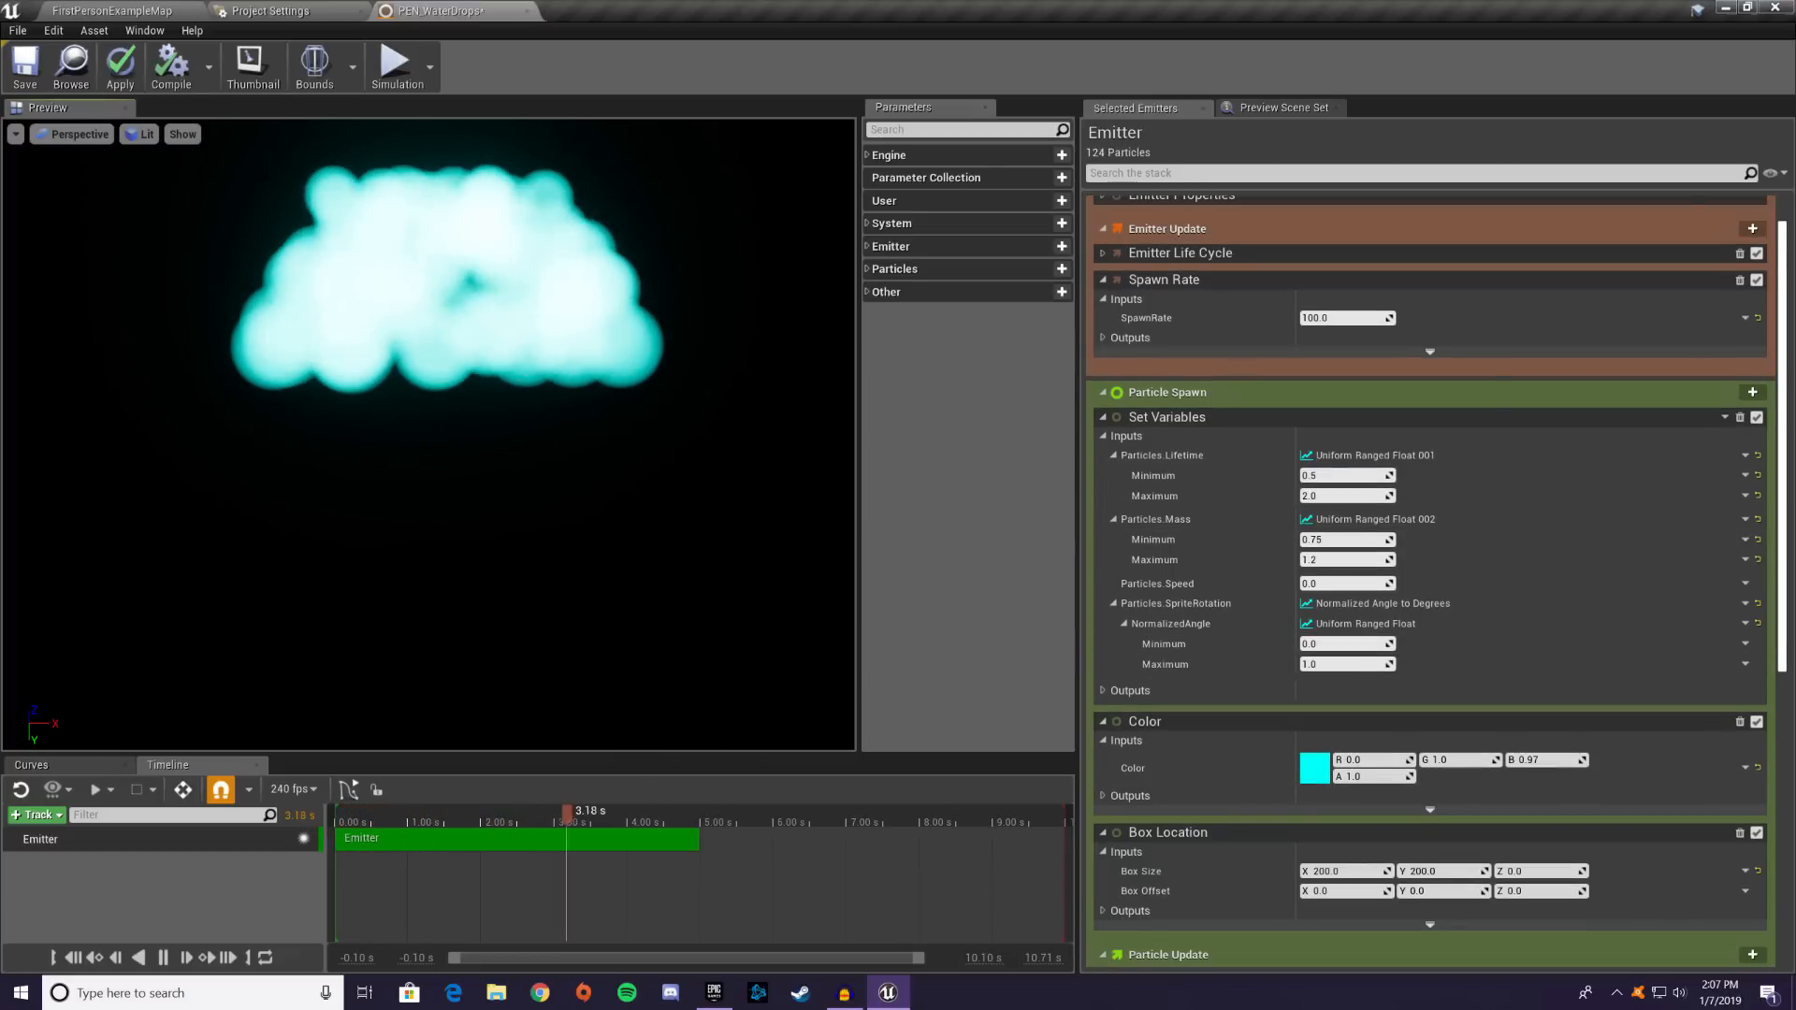
click(1340, 475)
text(5)
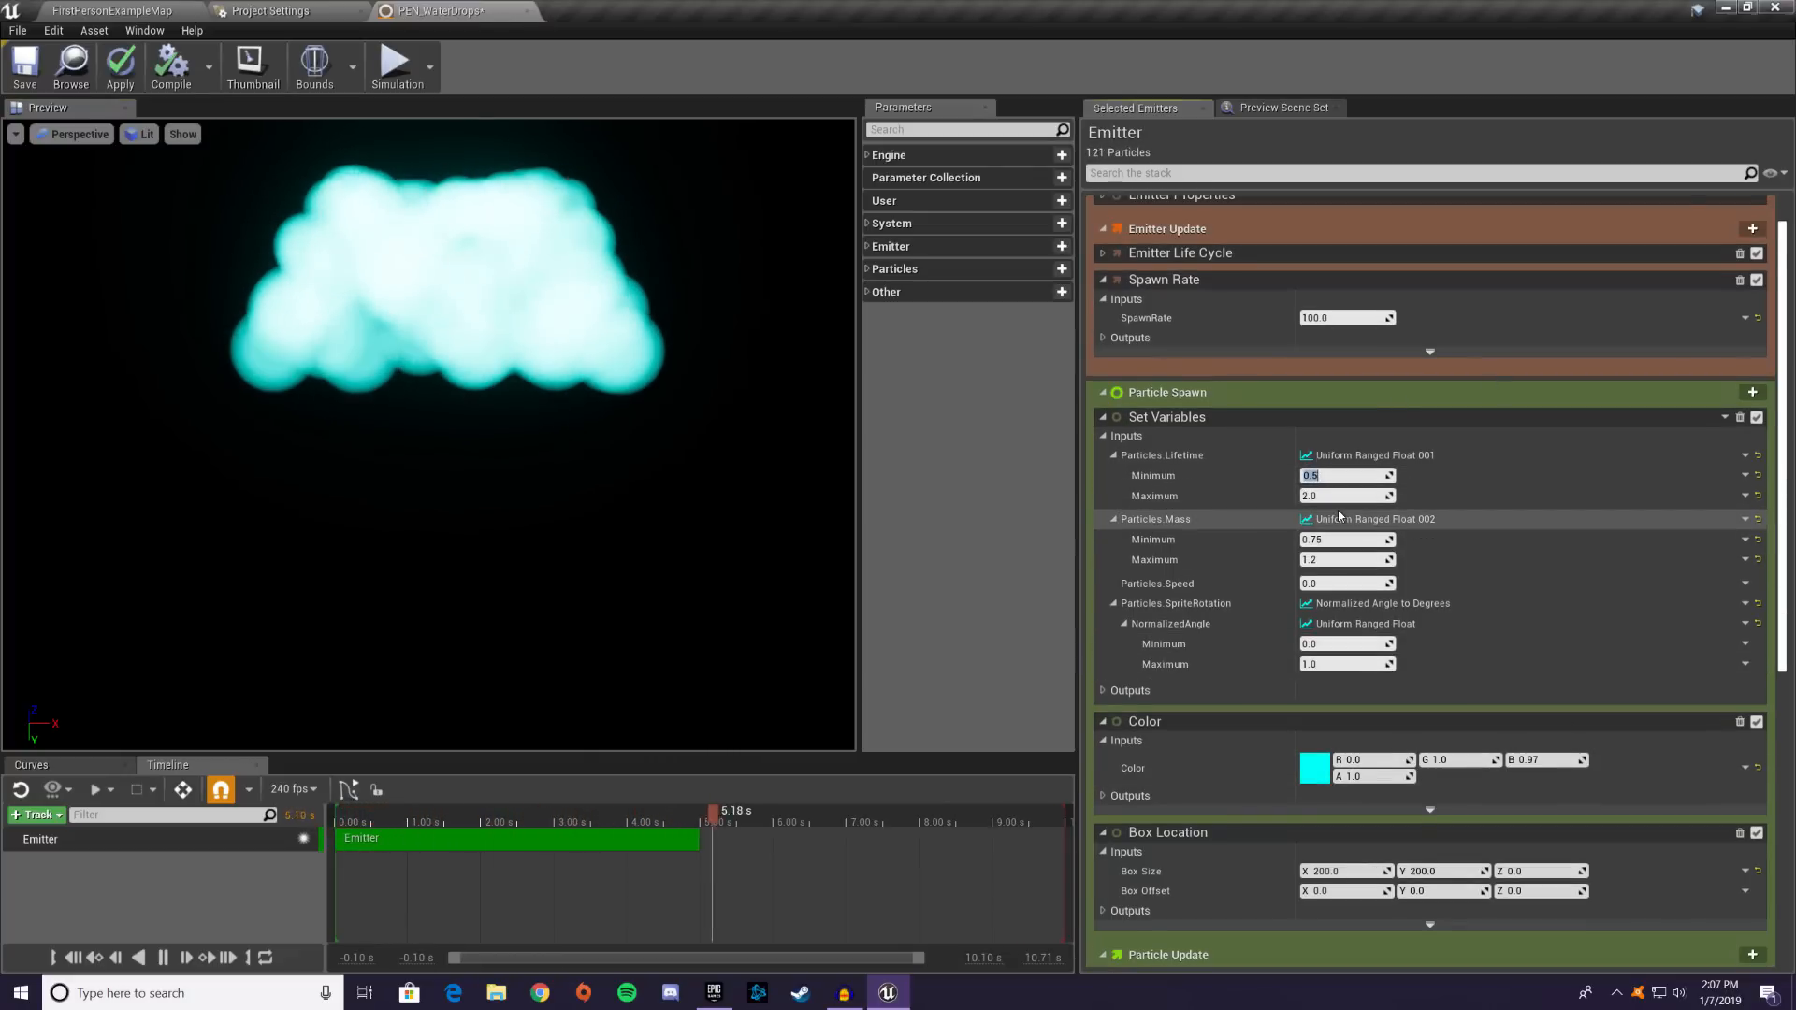
text(1)
key(Return)
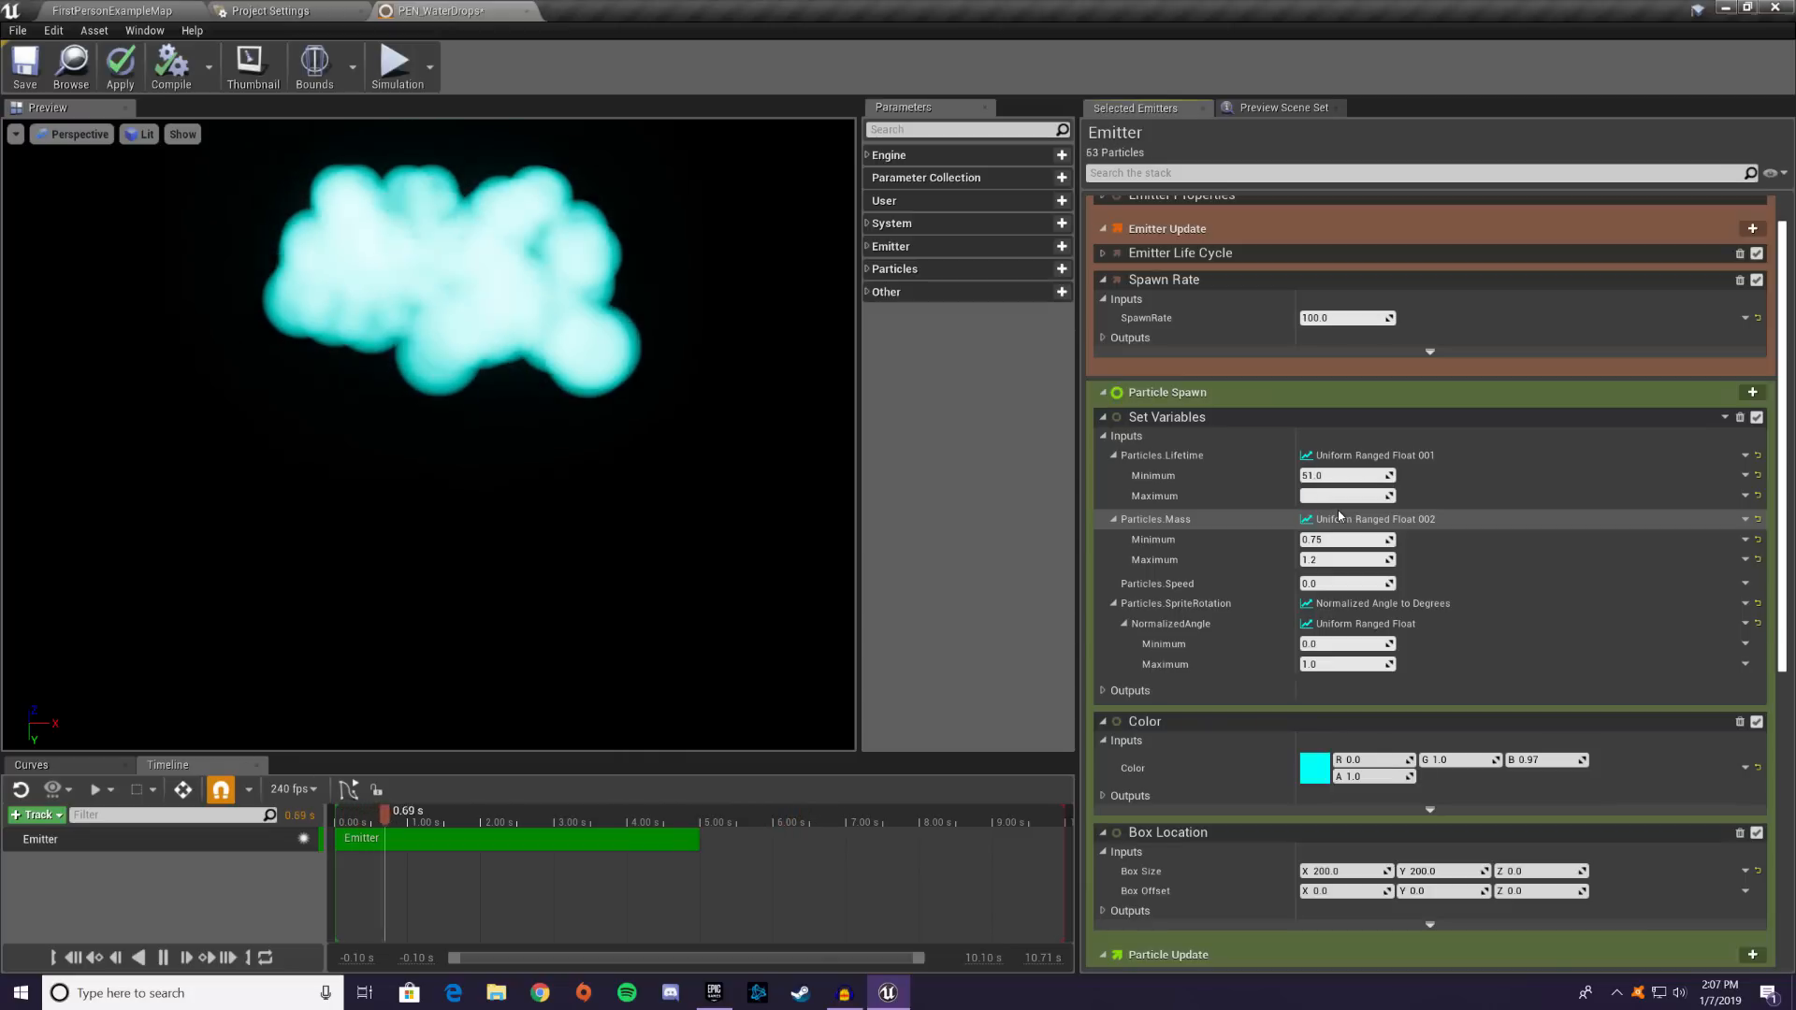
text(5)
key(Tab)
text(10)
key(Return)
- Set the emitter's spawn rate to 5 and view the sparser particles from another angle
click(1345, 319)
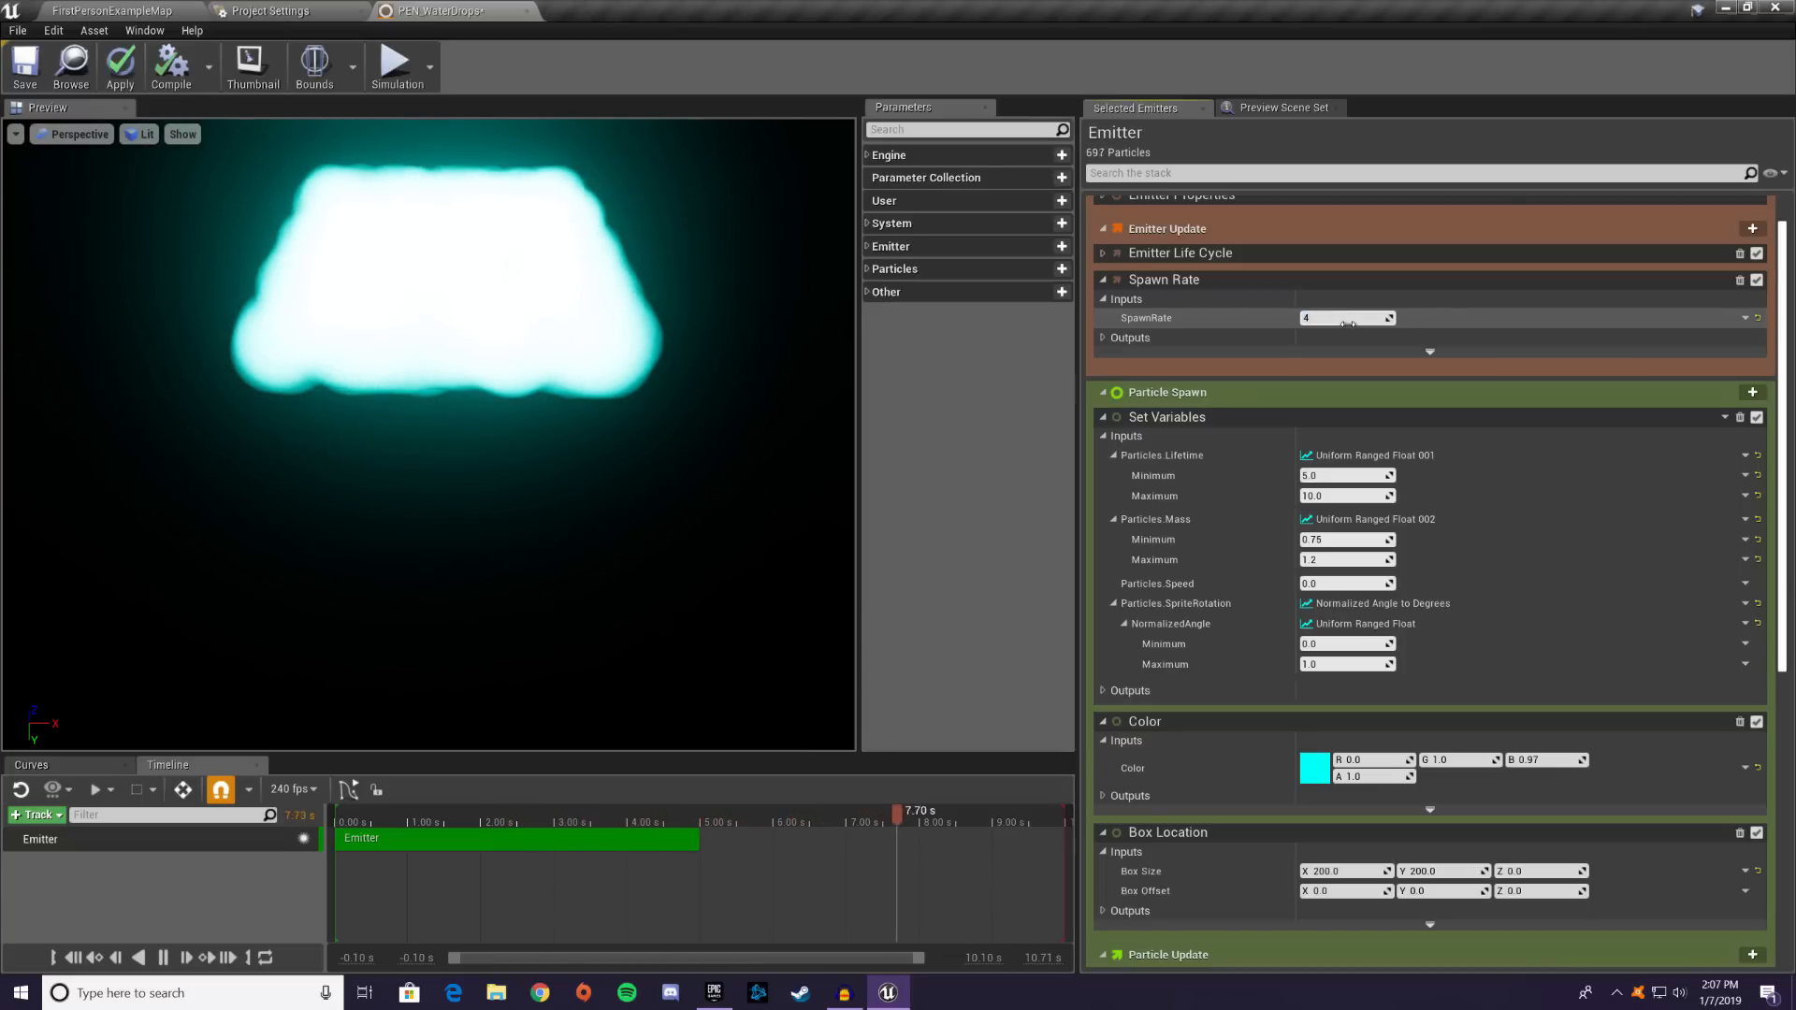
key(Return)
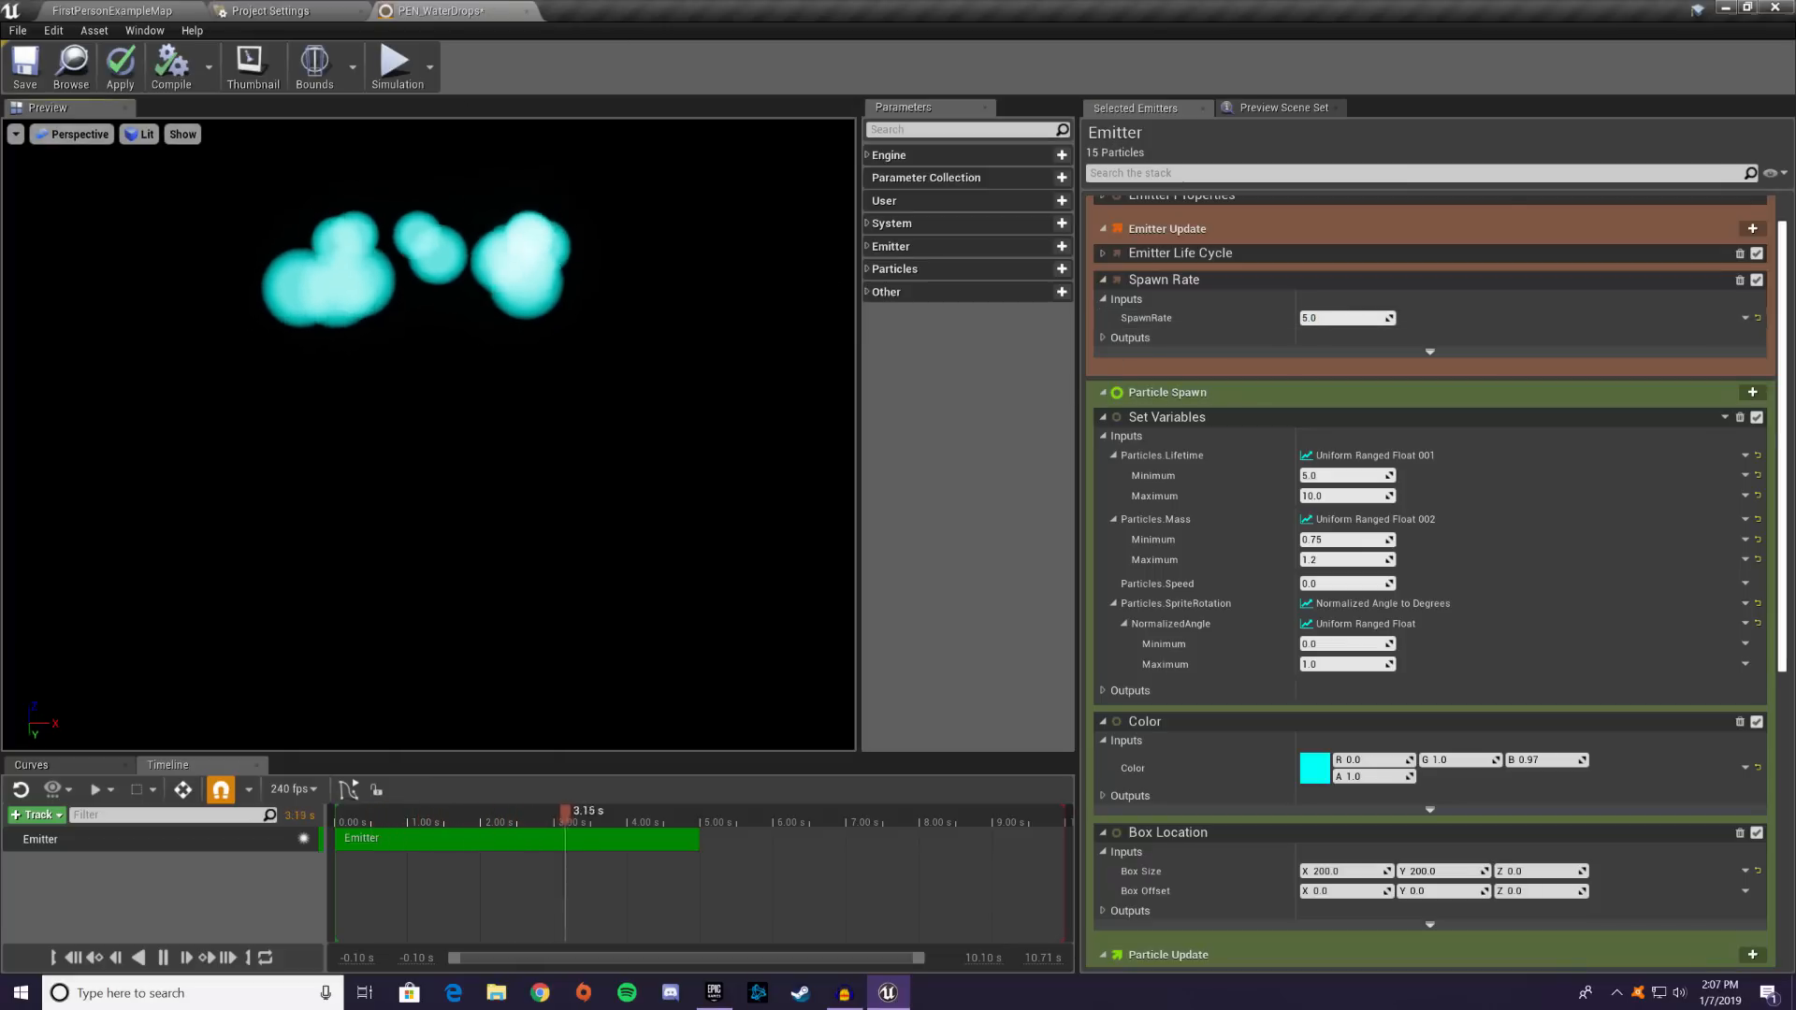
drag(476, 354, 451, 399)
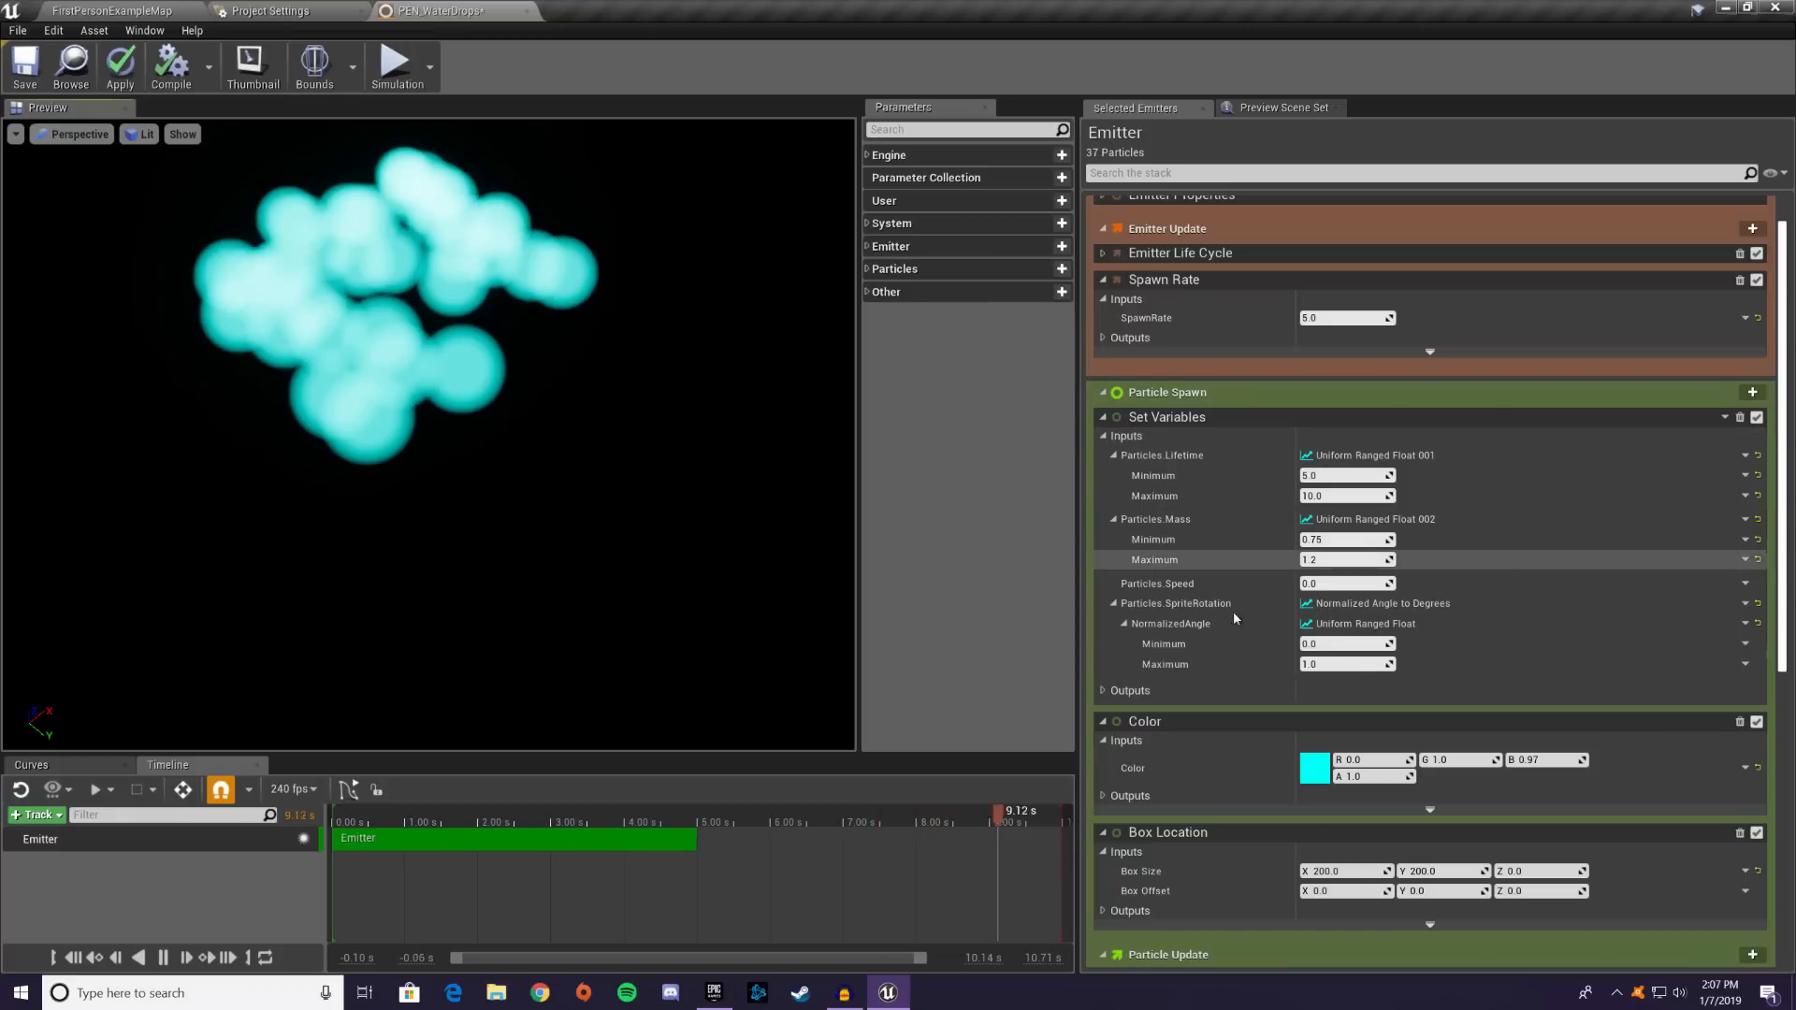
- Remove the Particles.Speed variable from the Set Variables module in Particle Spawn
click(1115, 520)
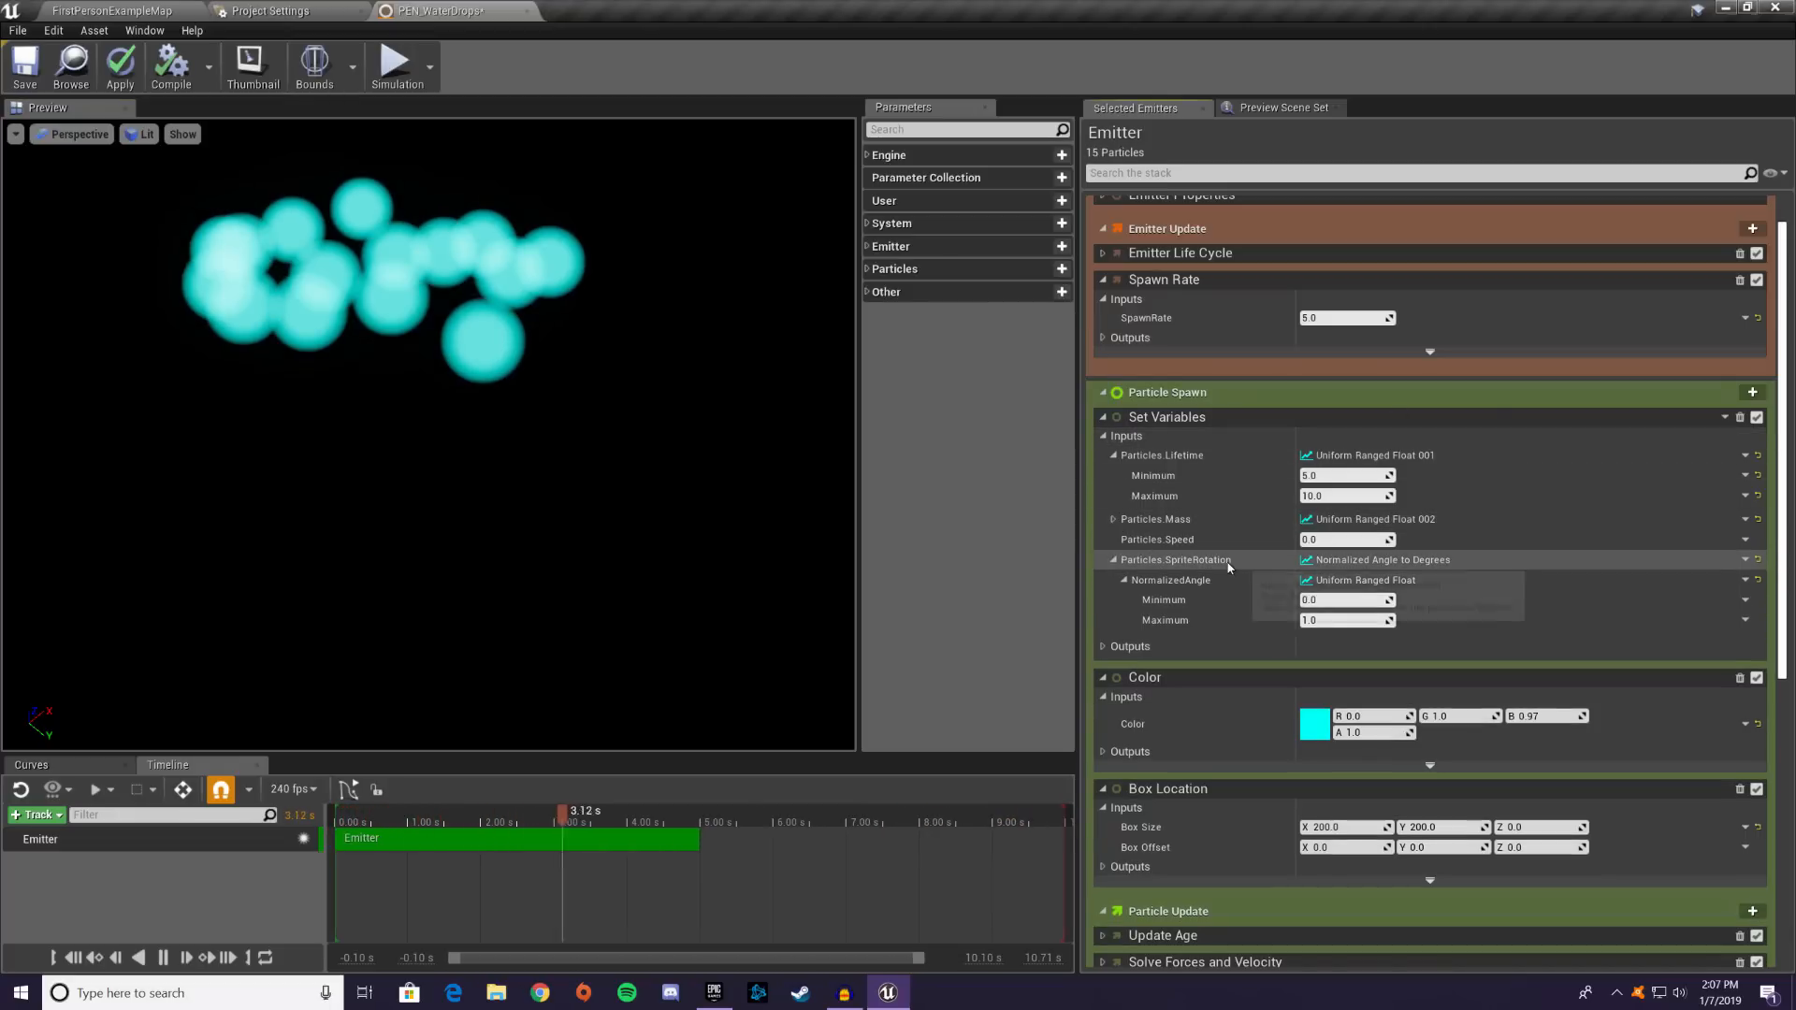
click(1745, 541)
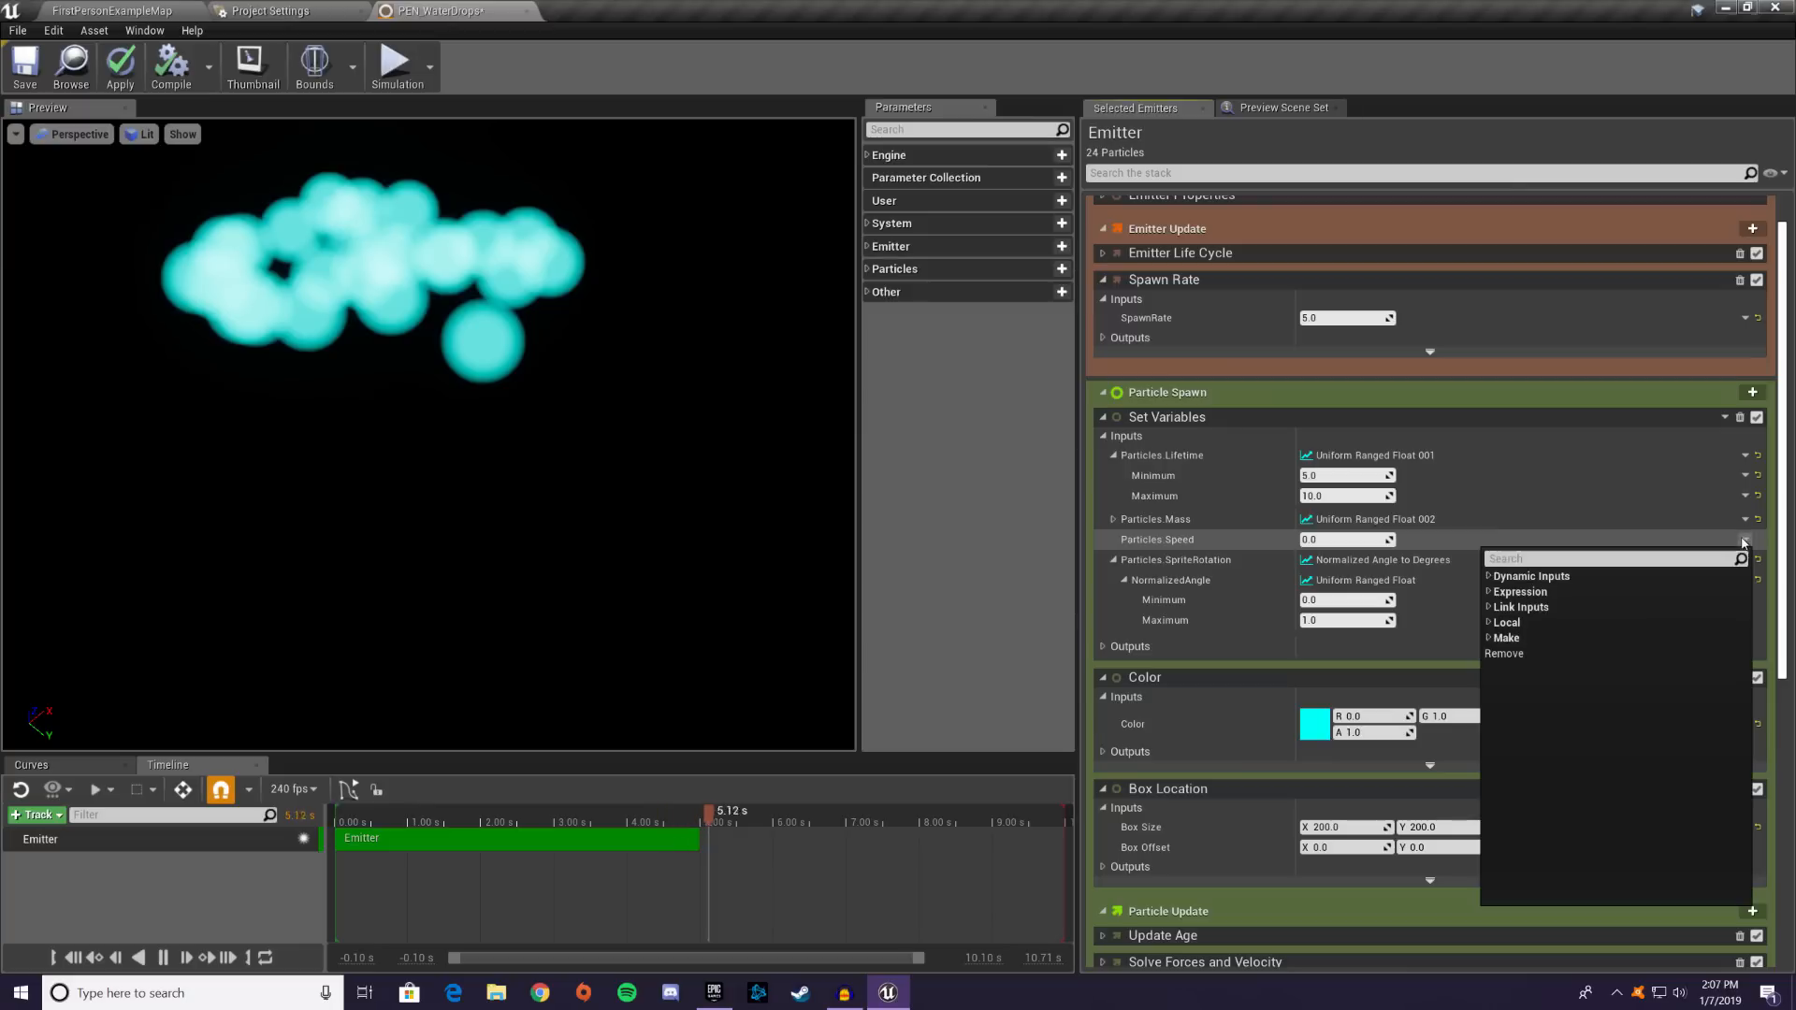
click(1525, 658)
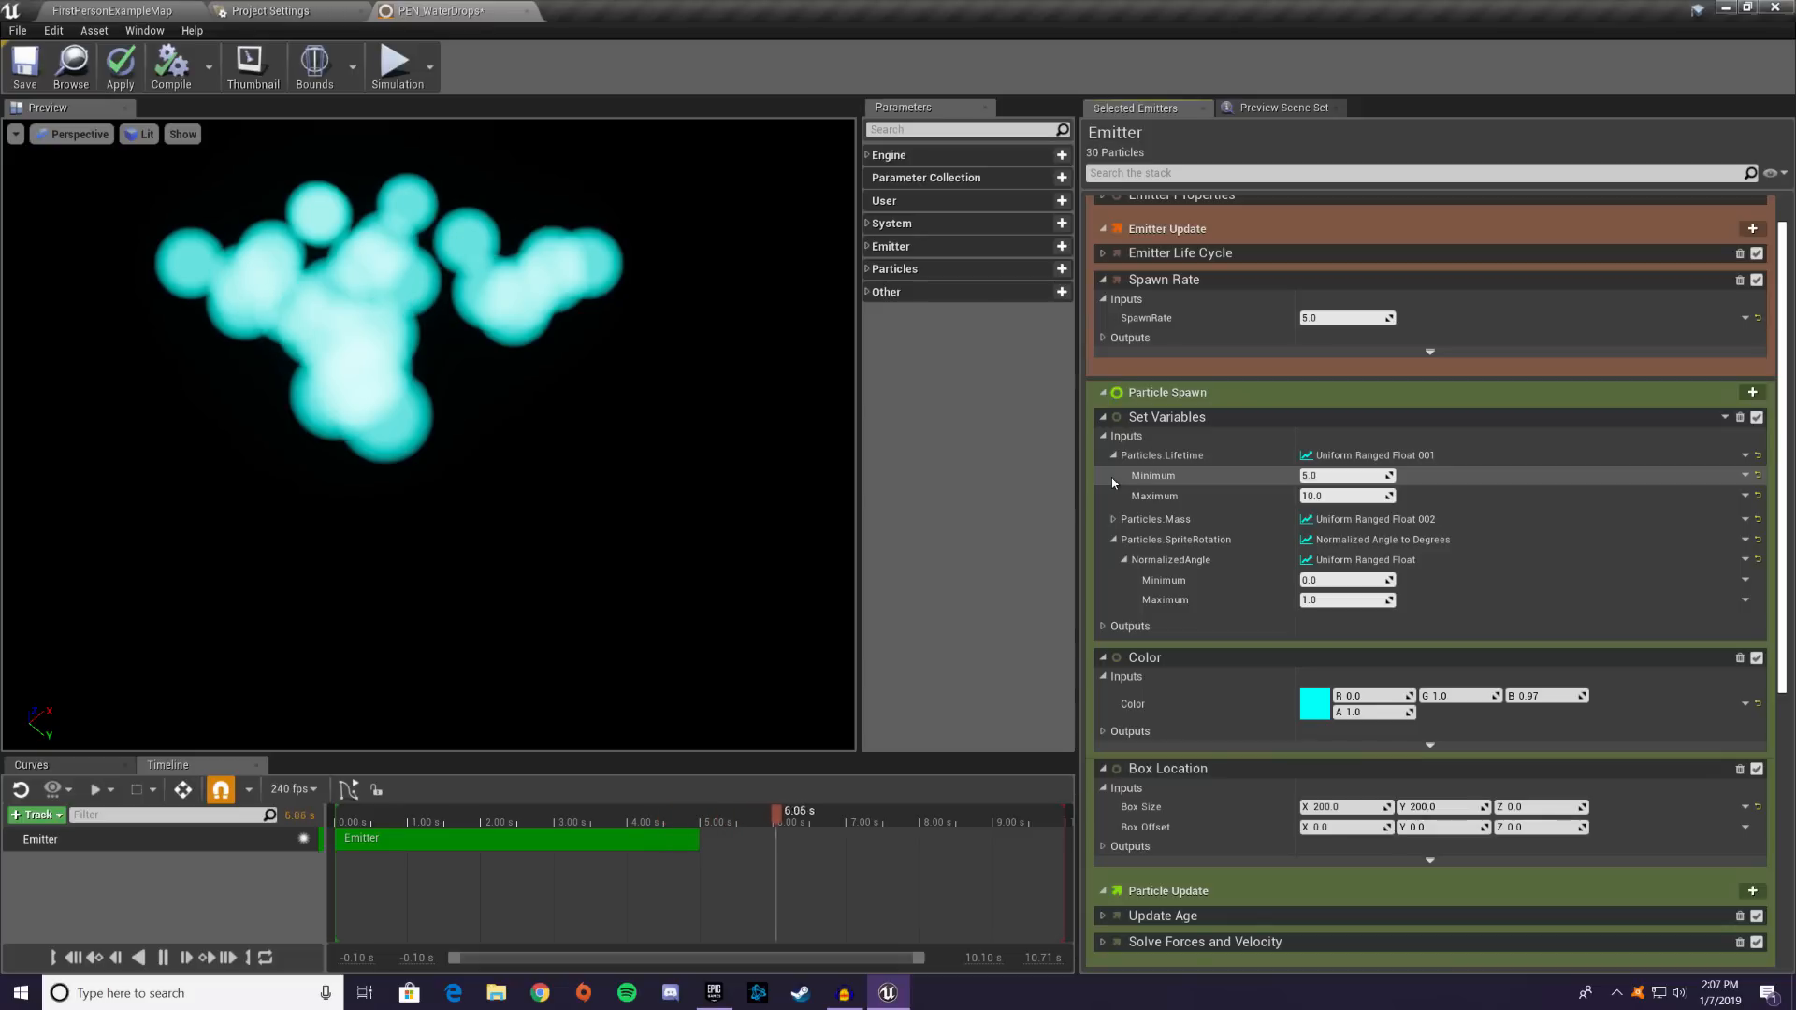
- Replace the ranged inputs of particle mass and sprite rotation with constants: mass 1 and sprite rotation 0
click(1759, 520)
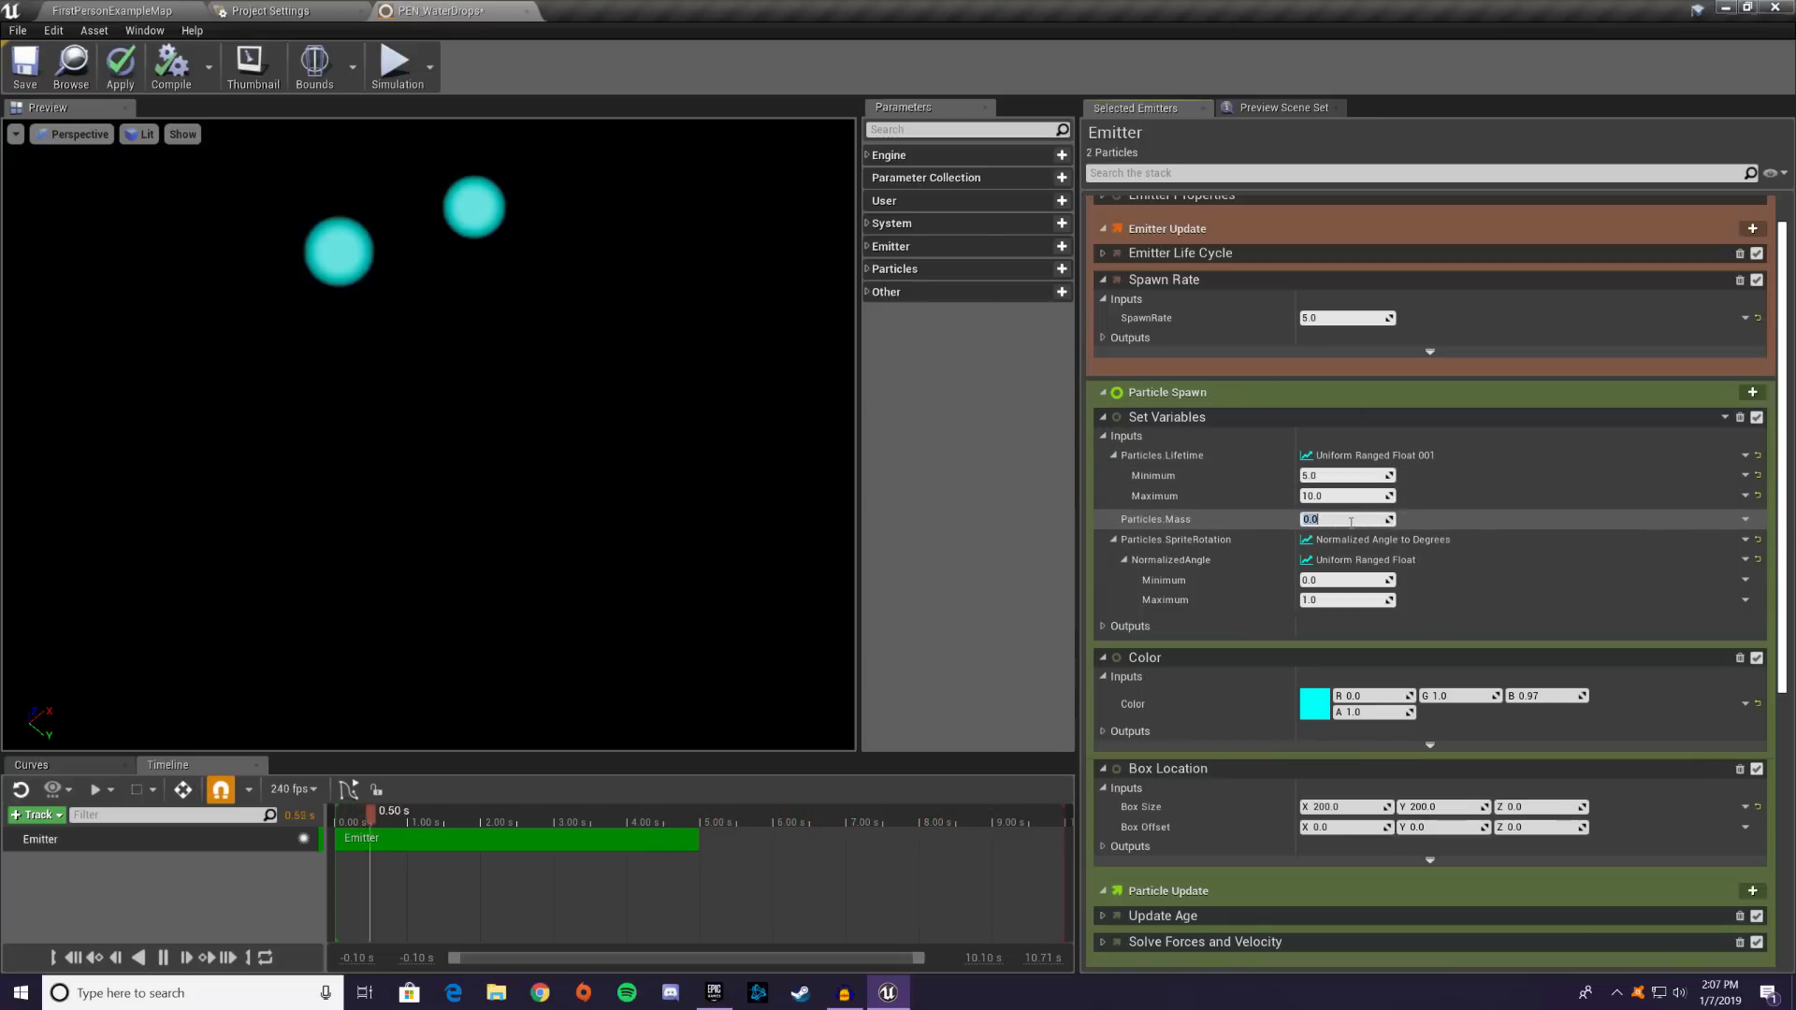
key(Return)
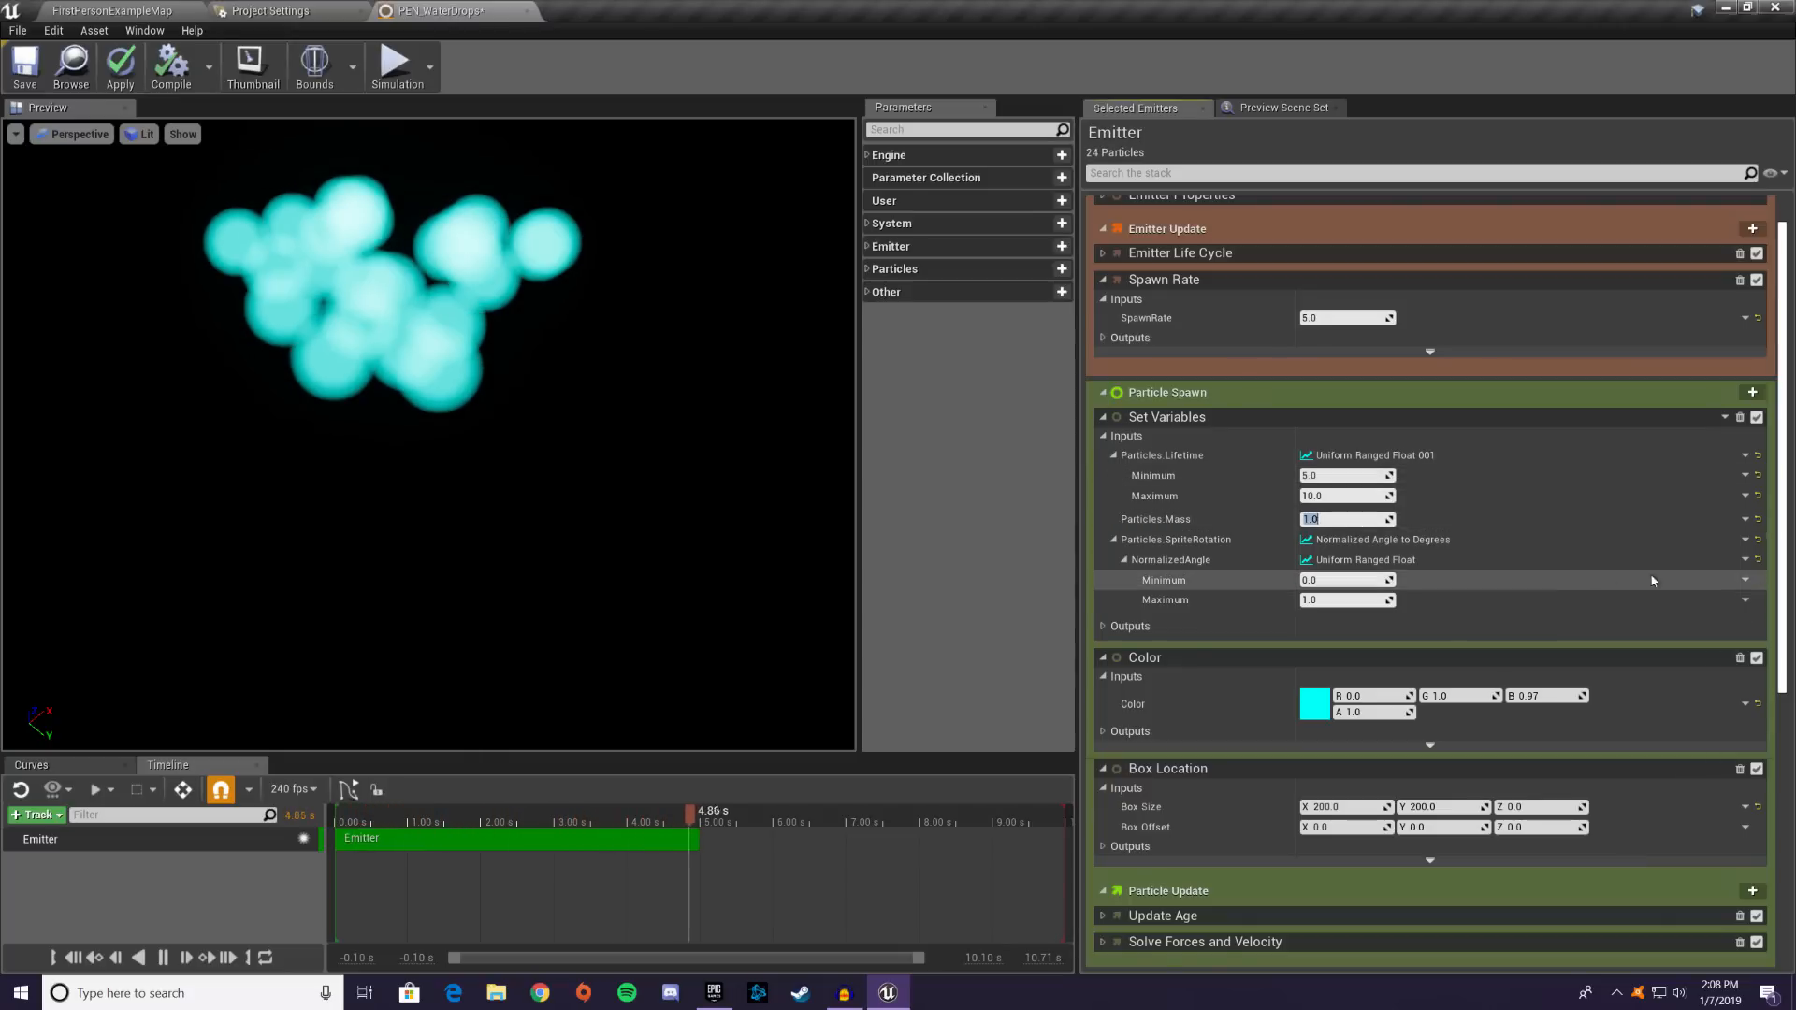
click(1761, 542)
click(1356, 541)
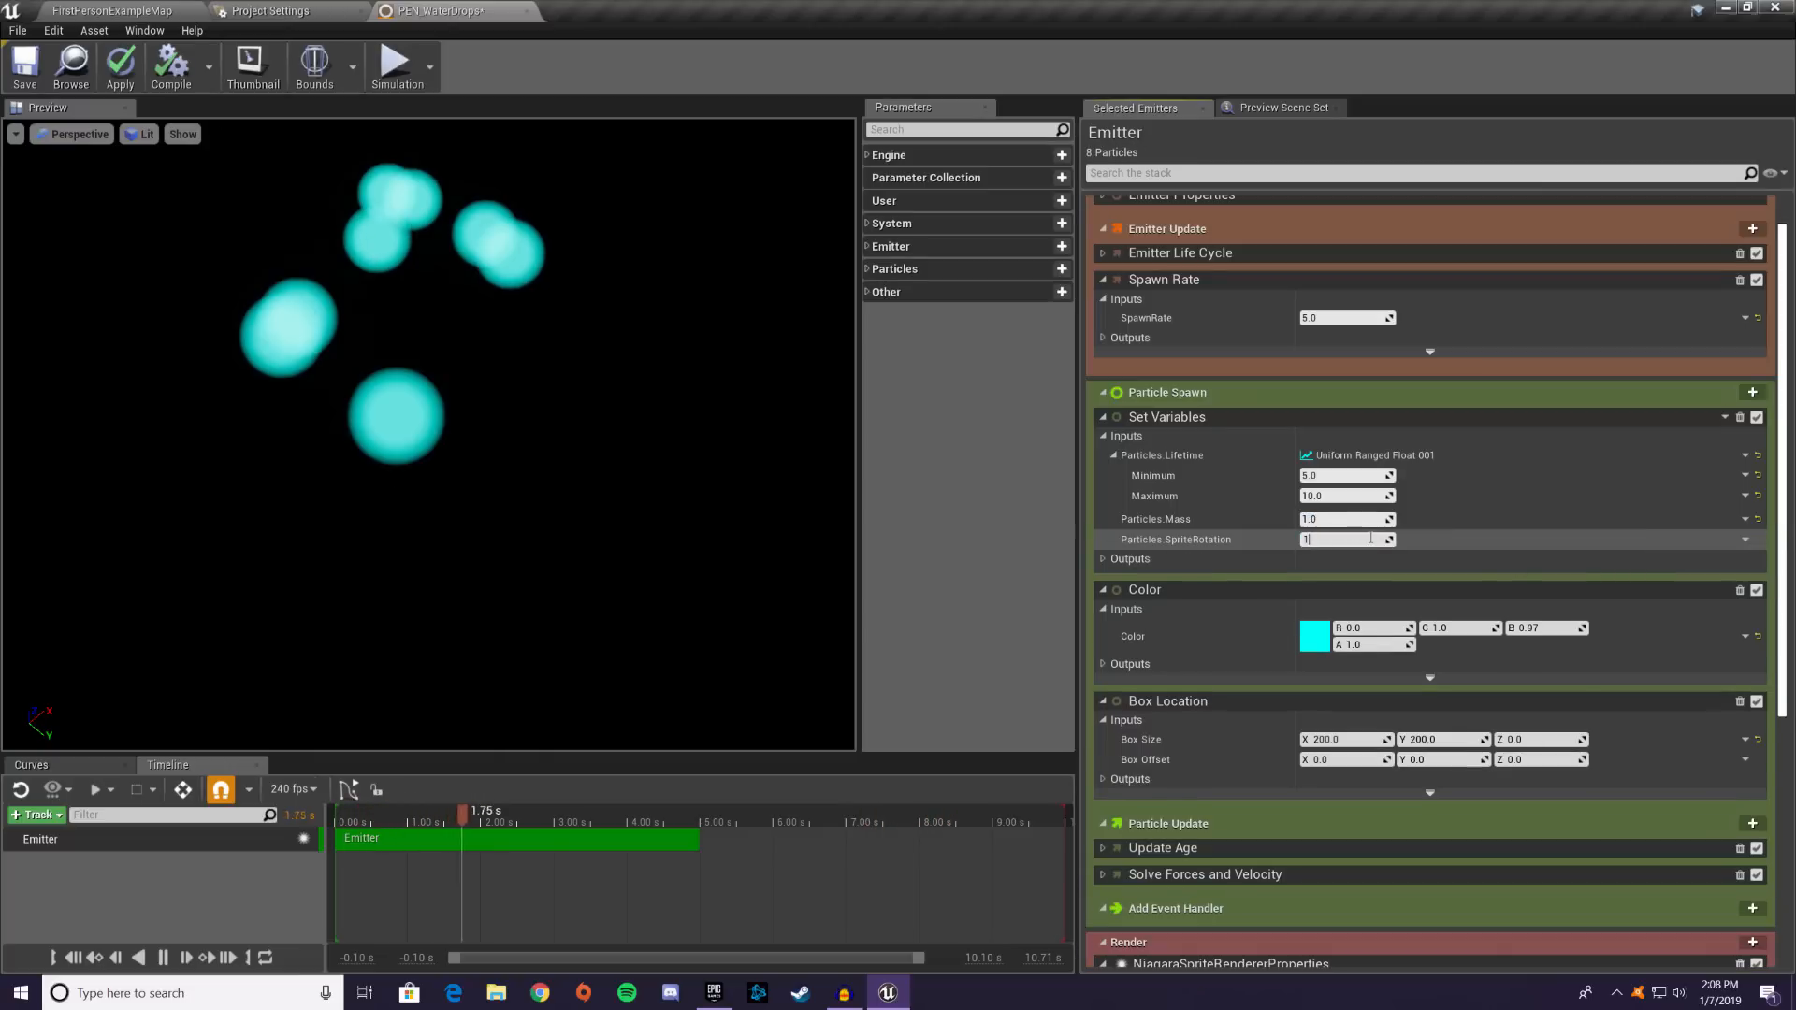
text(1)
key(Return)
text(0)
key(Return)
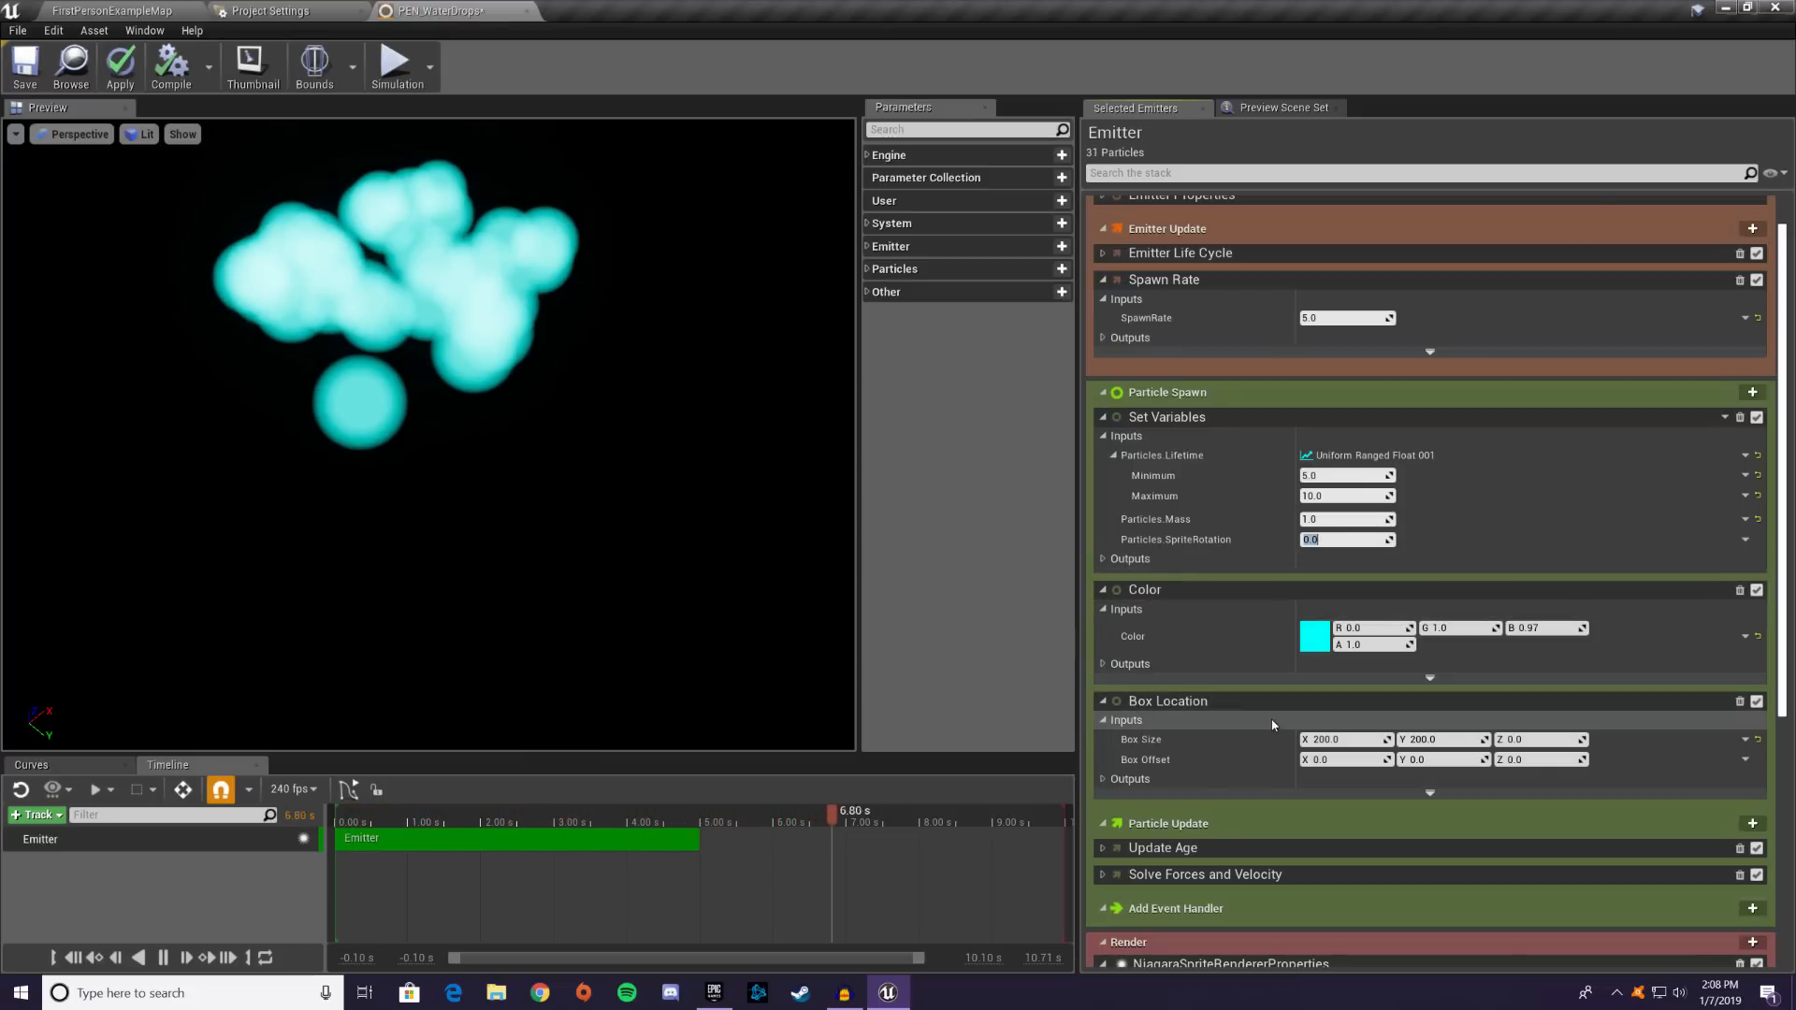
- Add the Particles.Sprite Size variable to the Set Variables module
click(1722, 417)
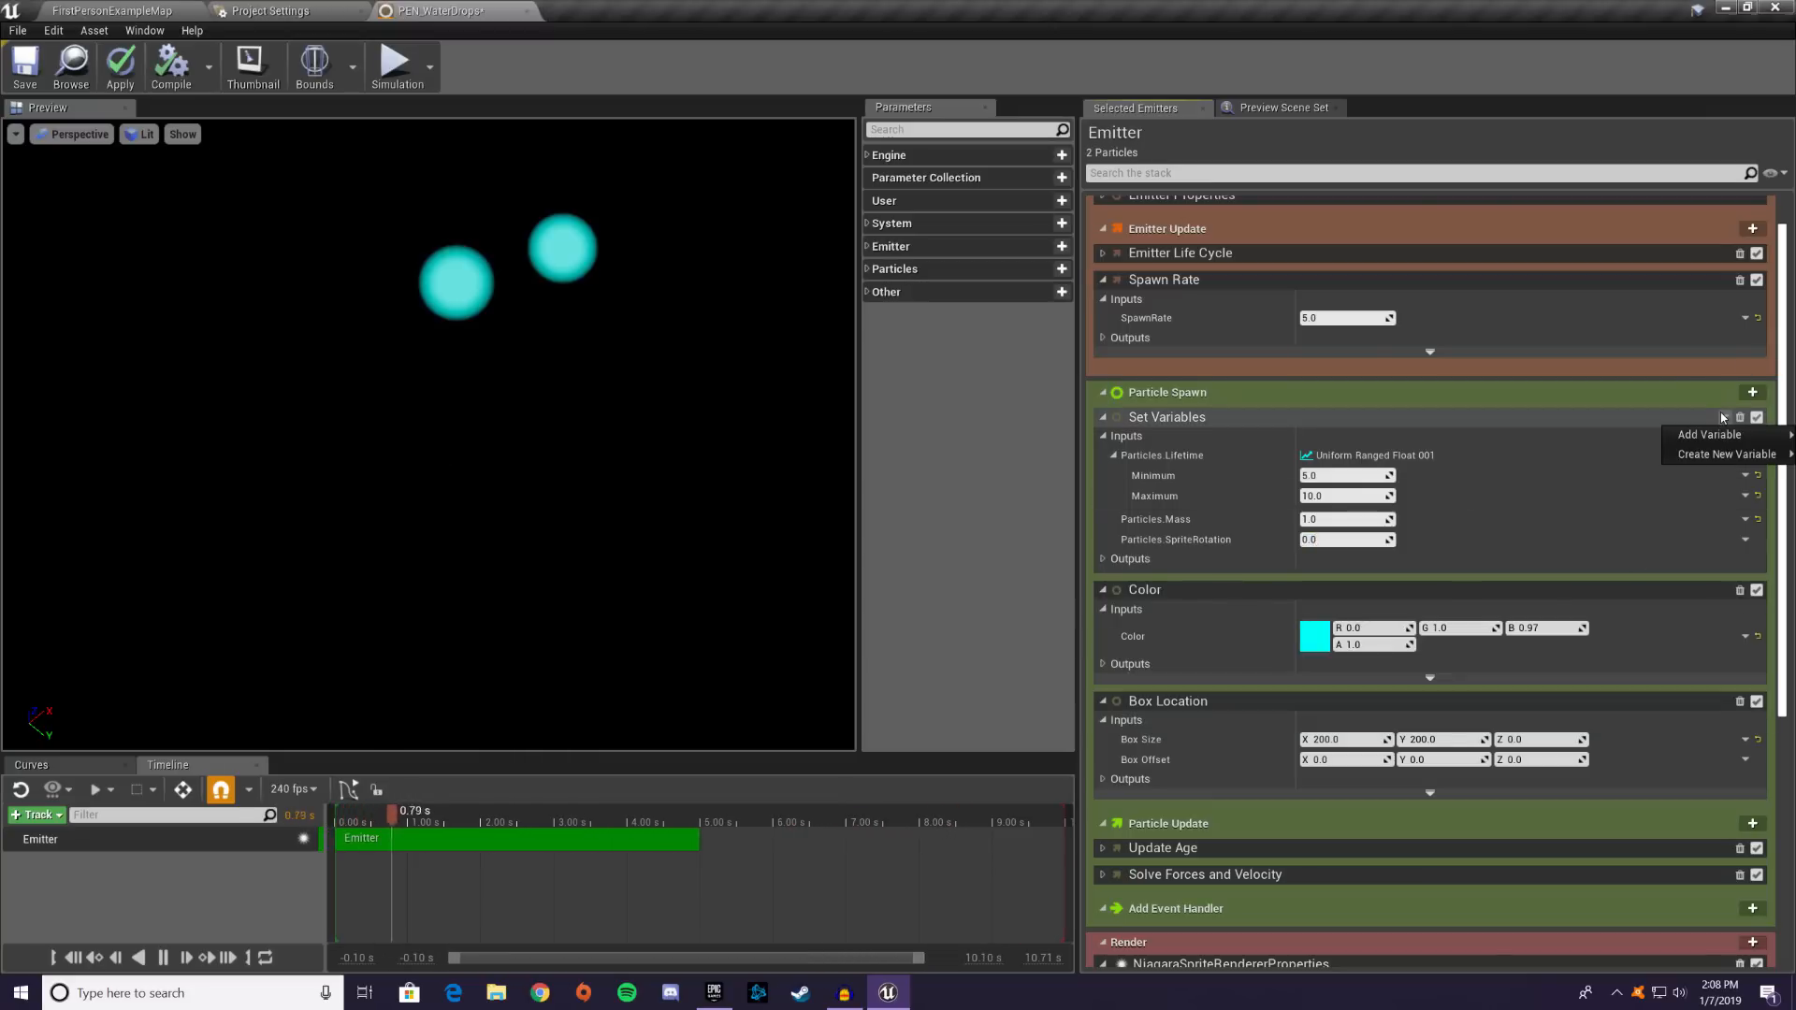
mouse_move(1716, 440)
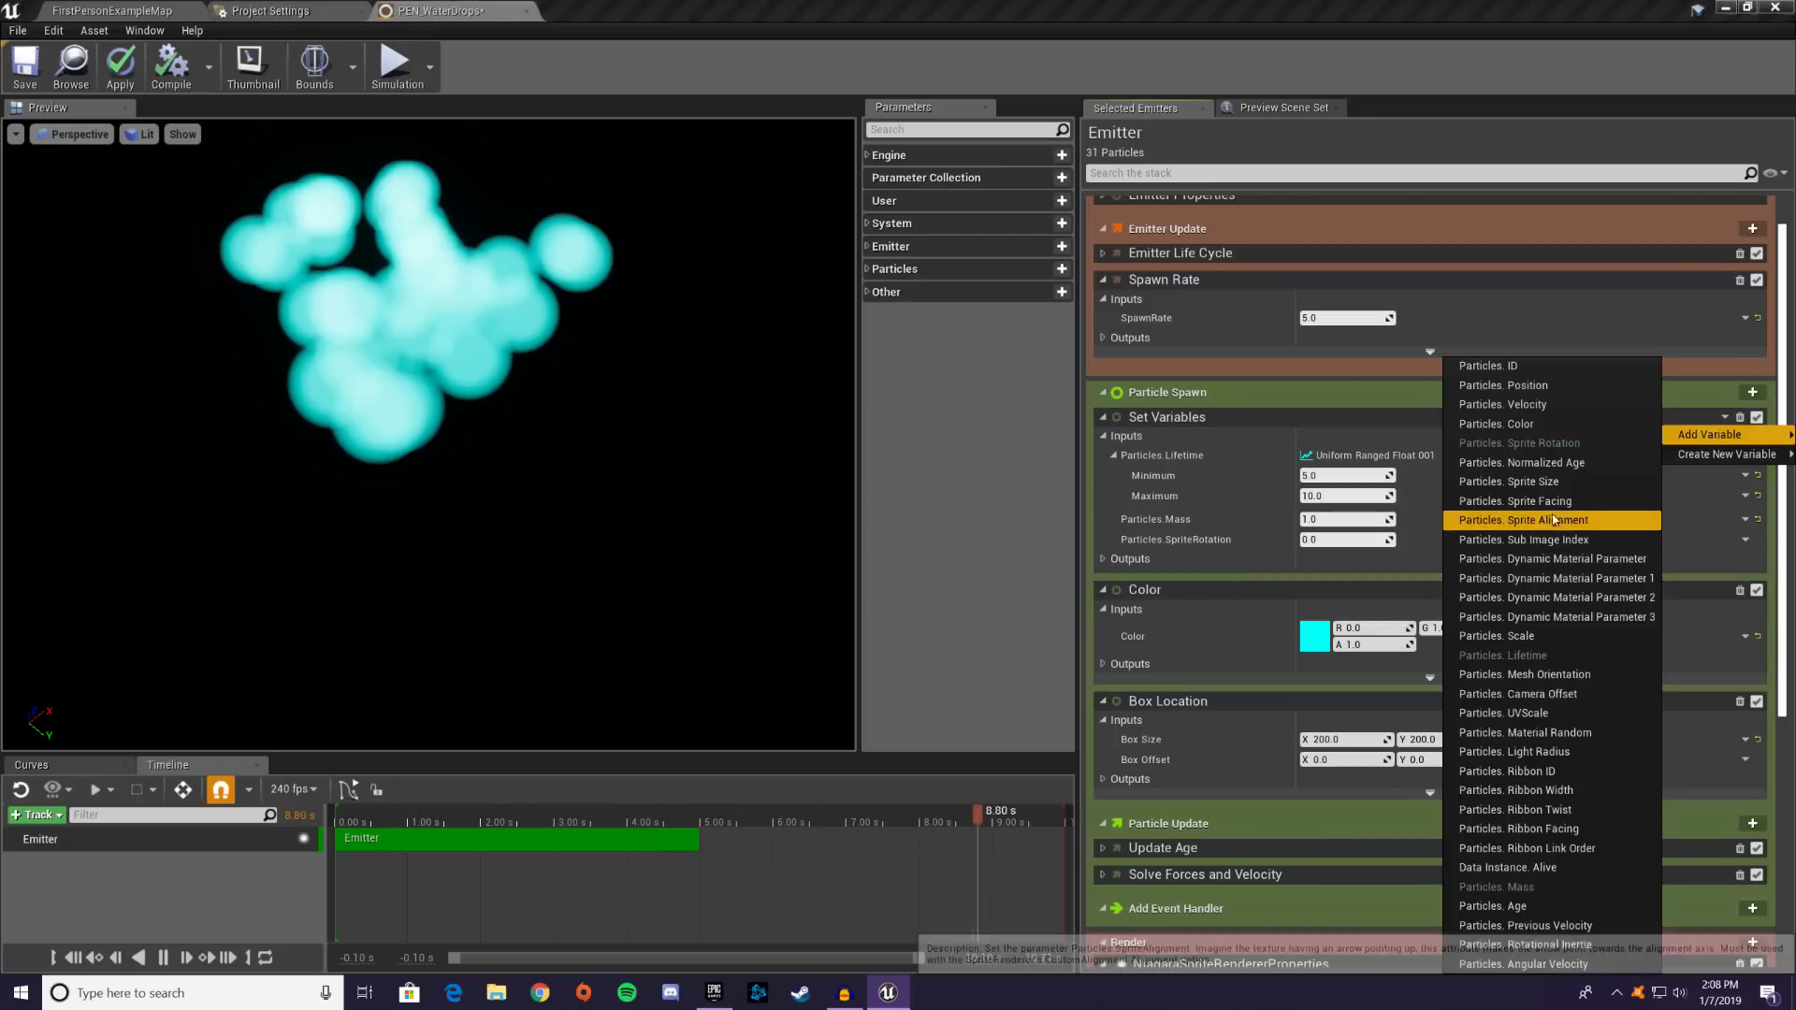
click(1551, 485)
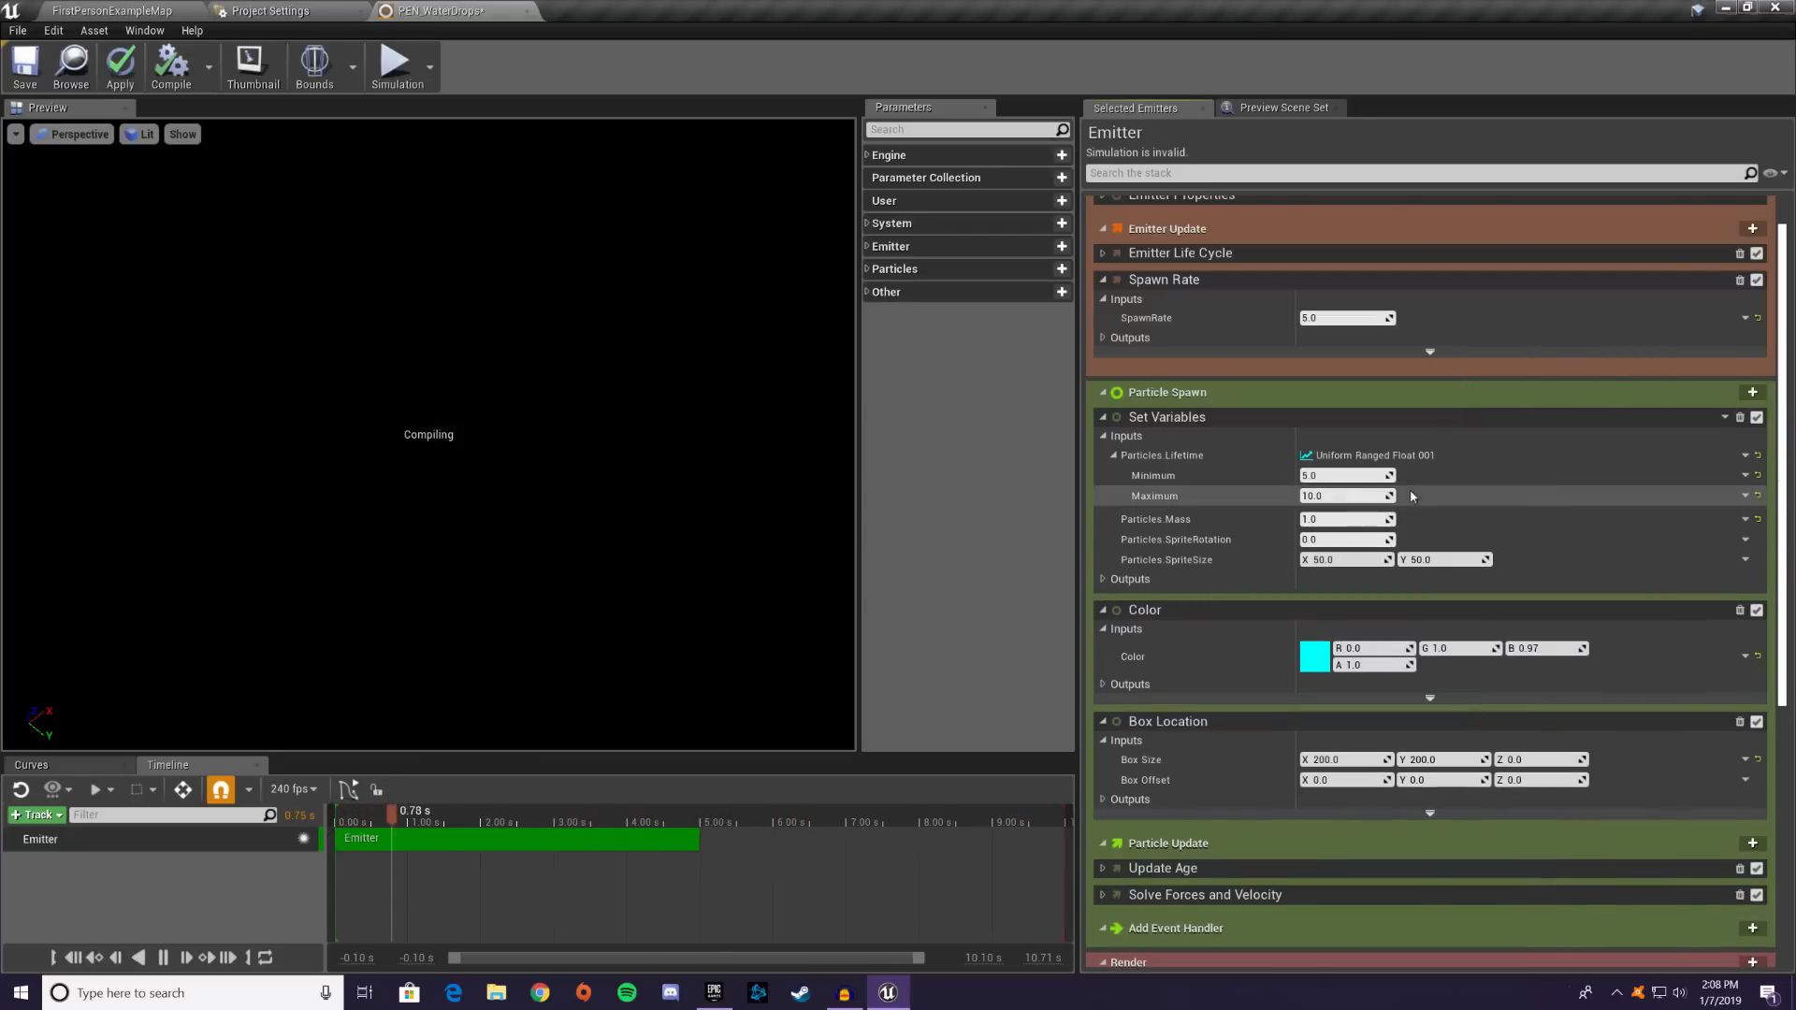
- Drive the sprite size with the Vector 2D From Float dynamic input
click(1356, 559)
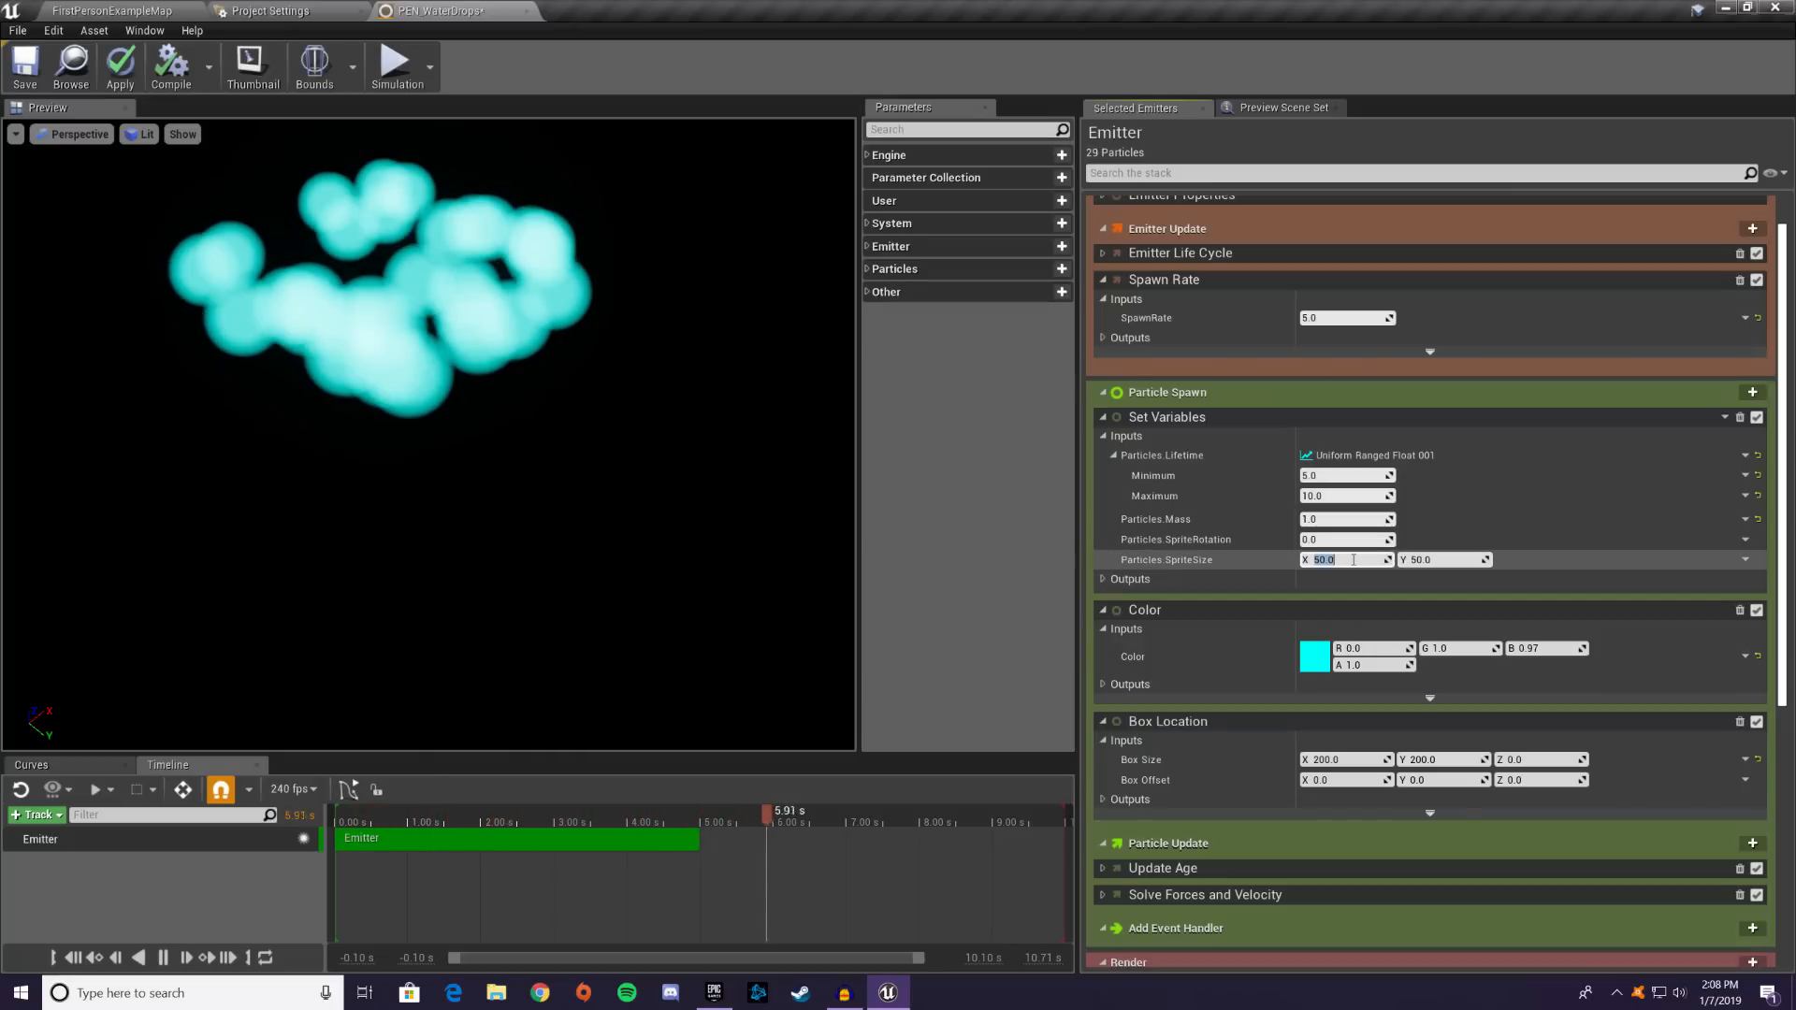
click(1744, 560)
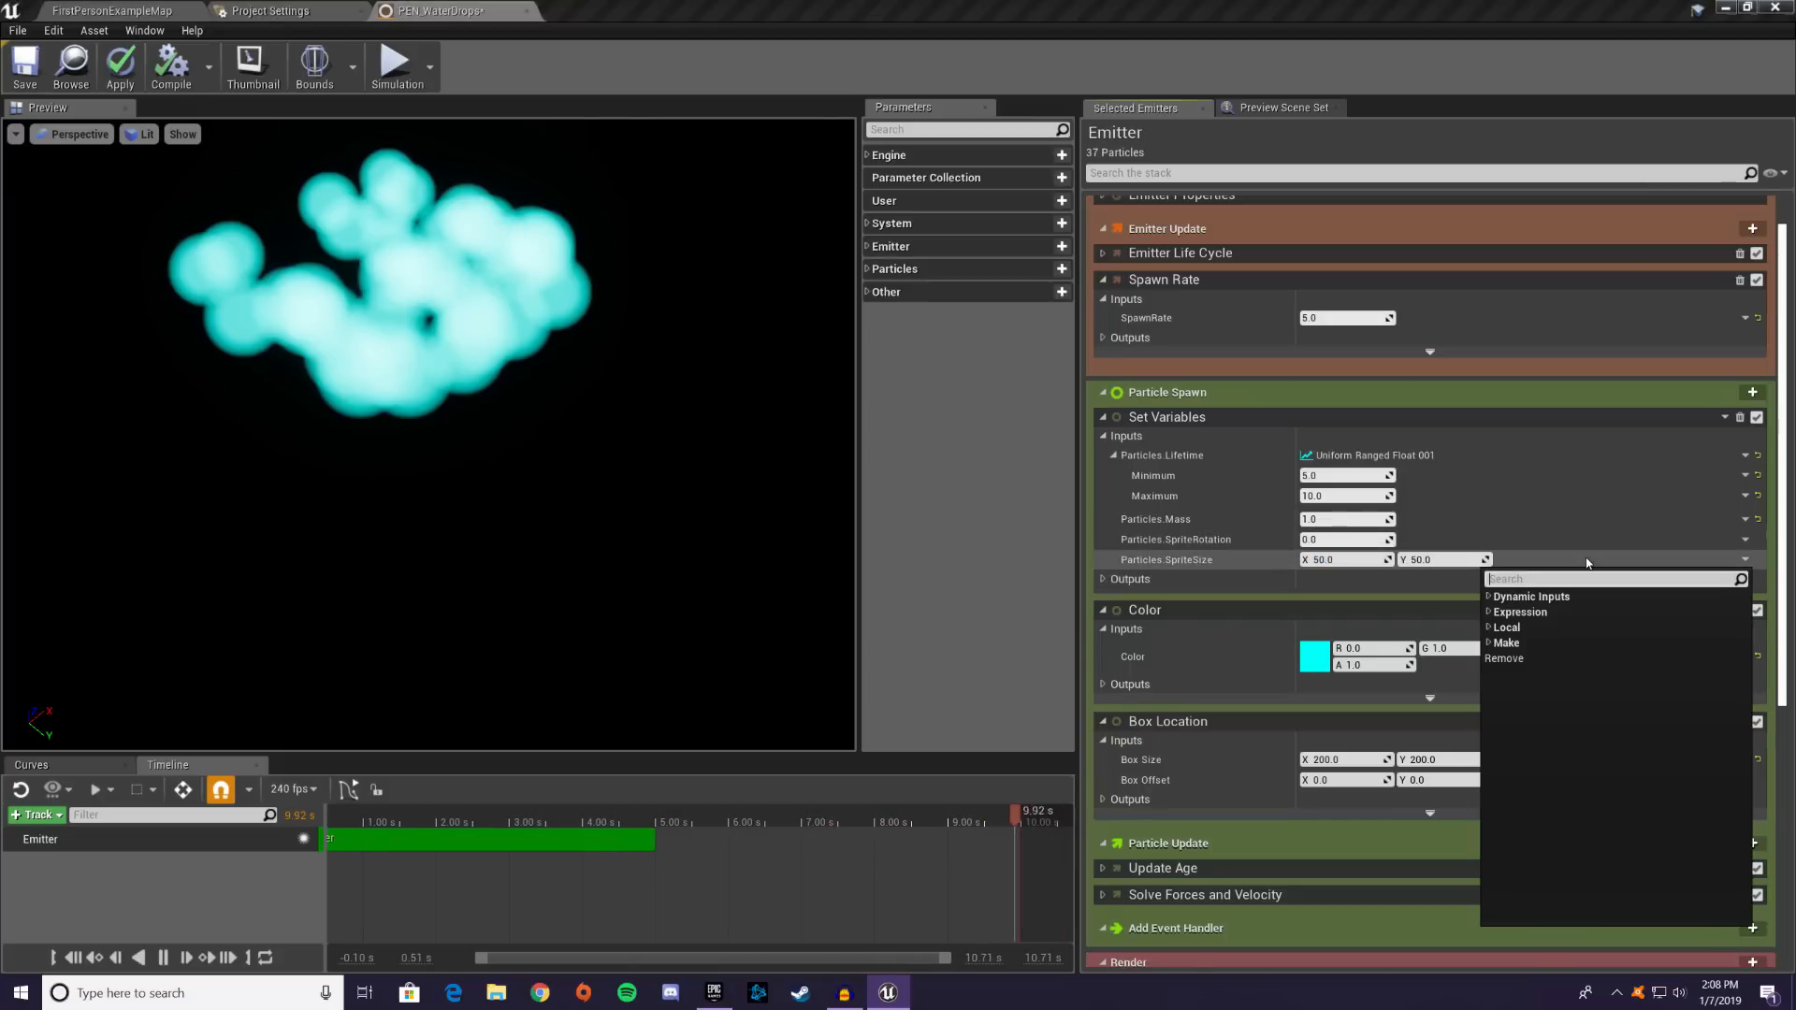
text(vec)
key(Down)
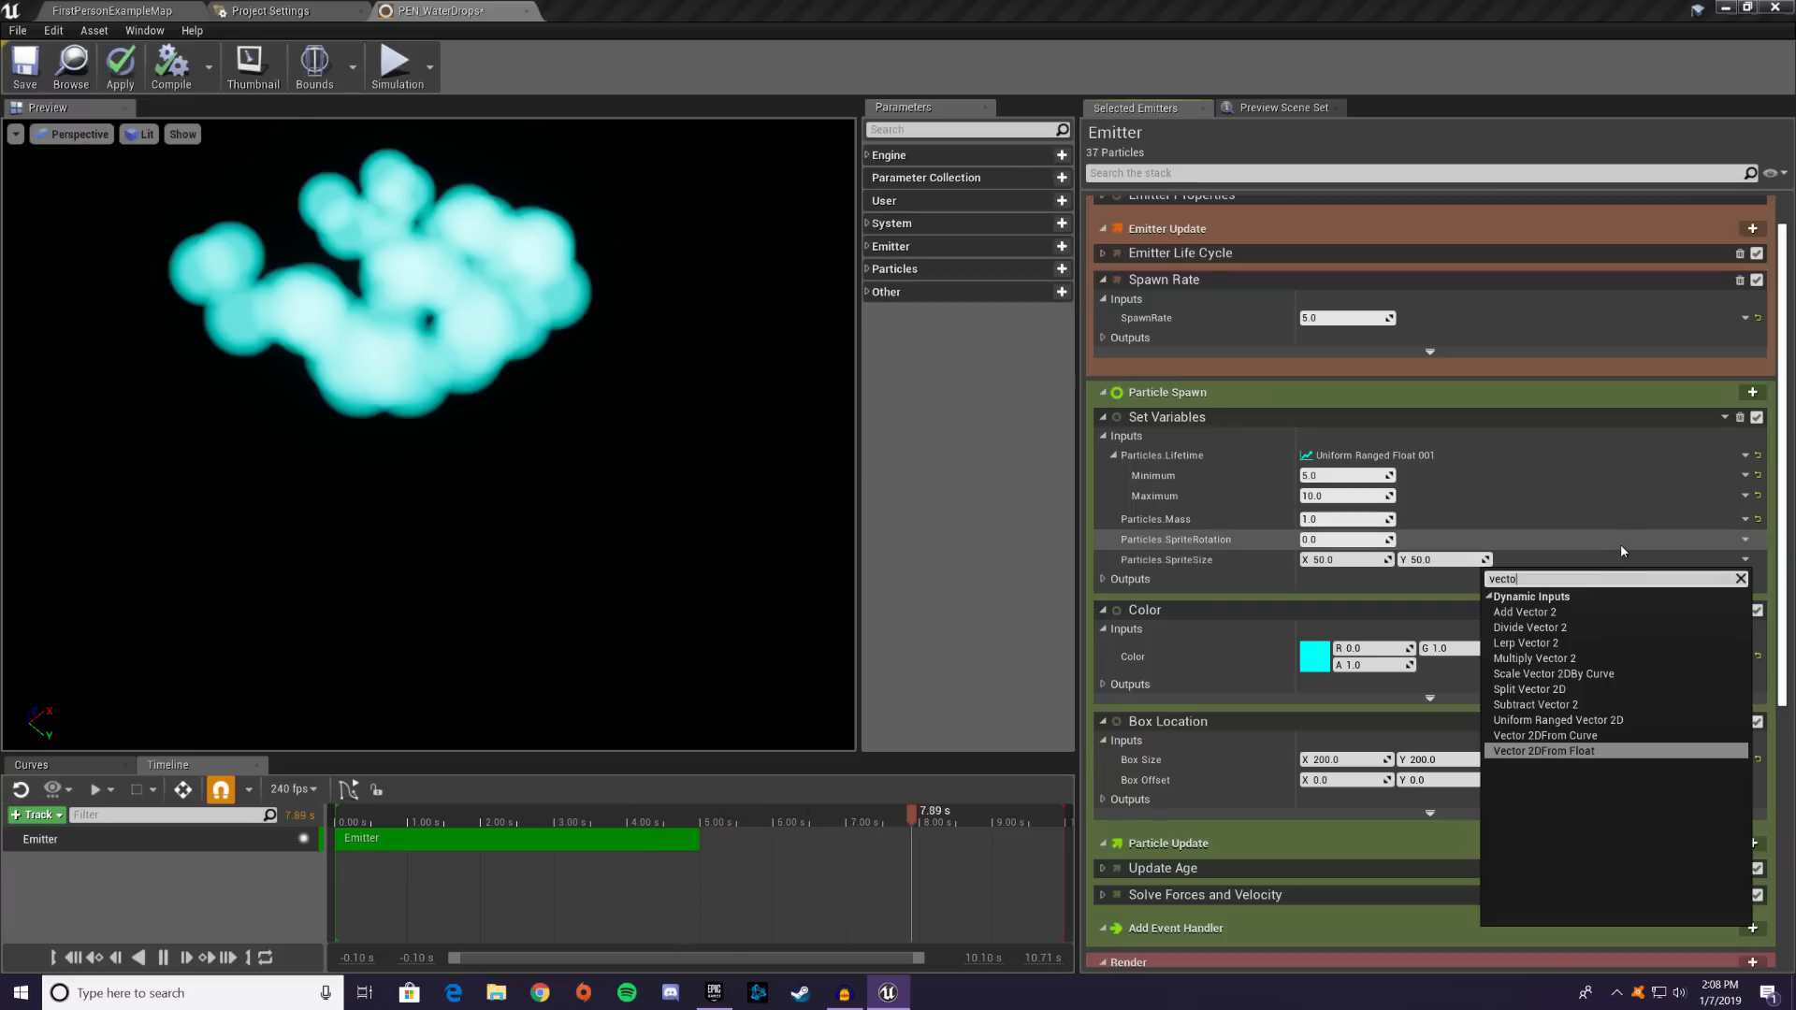
click(1550, 751)
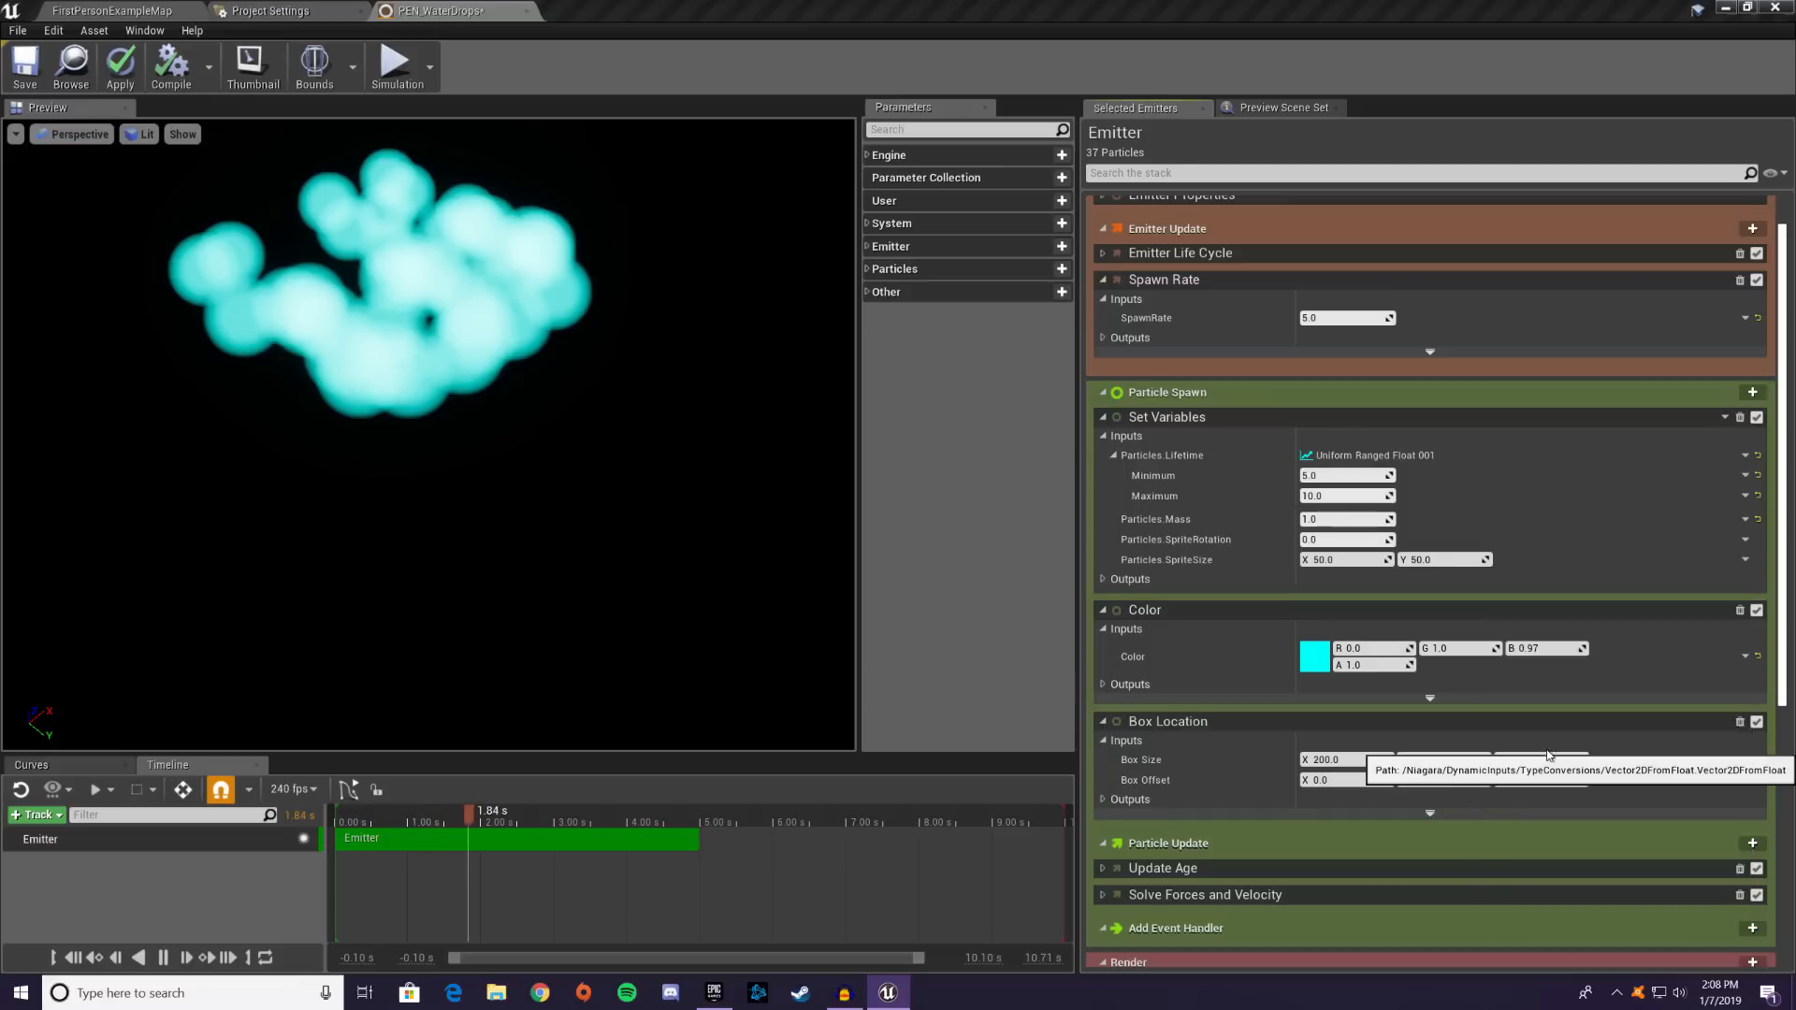
click(1745, 560)
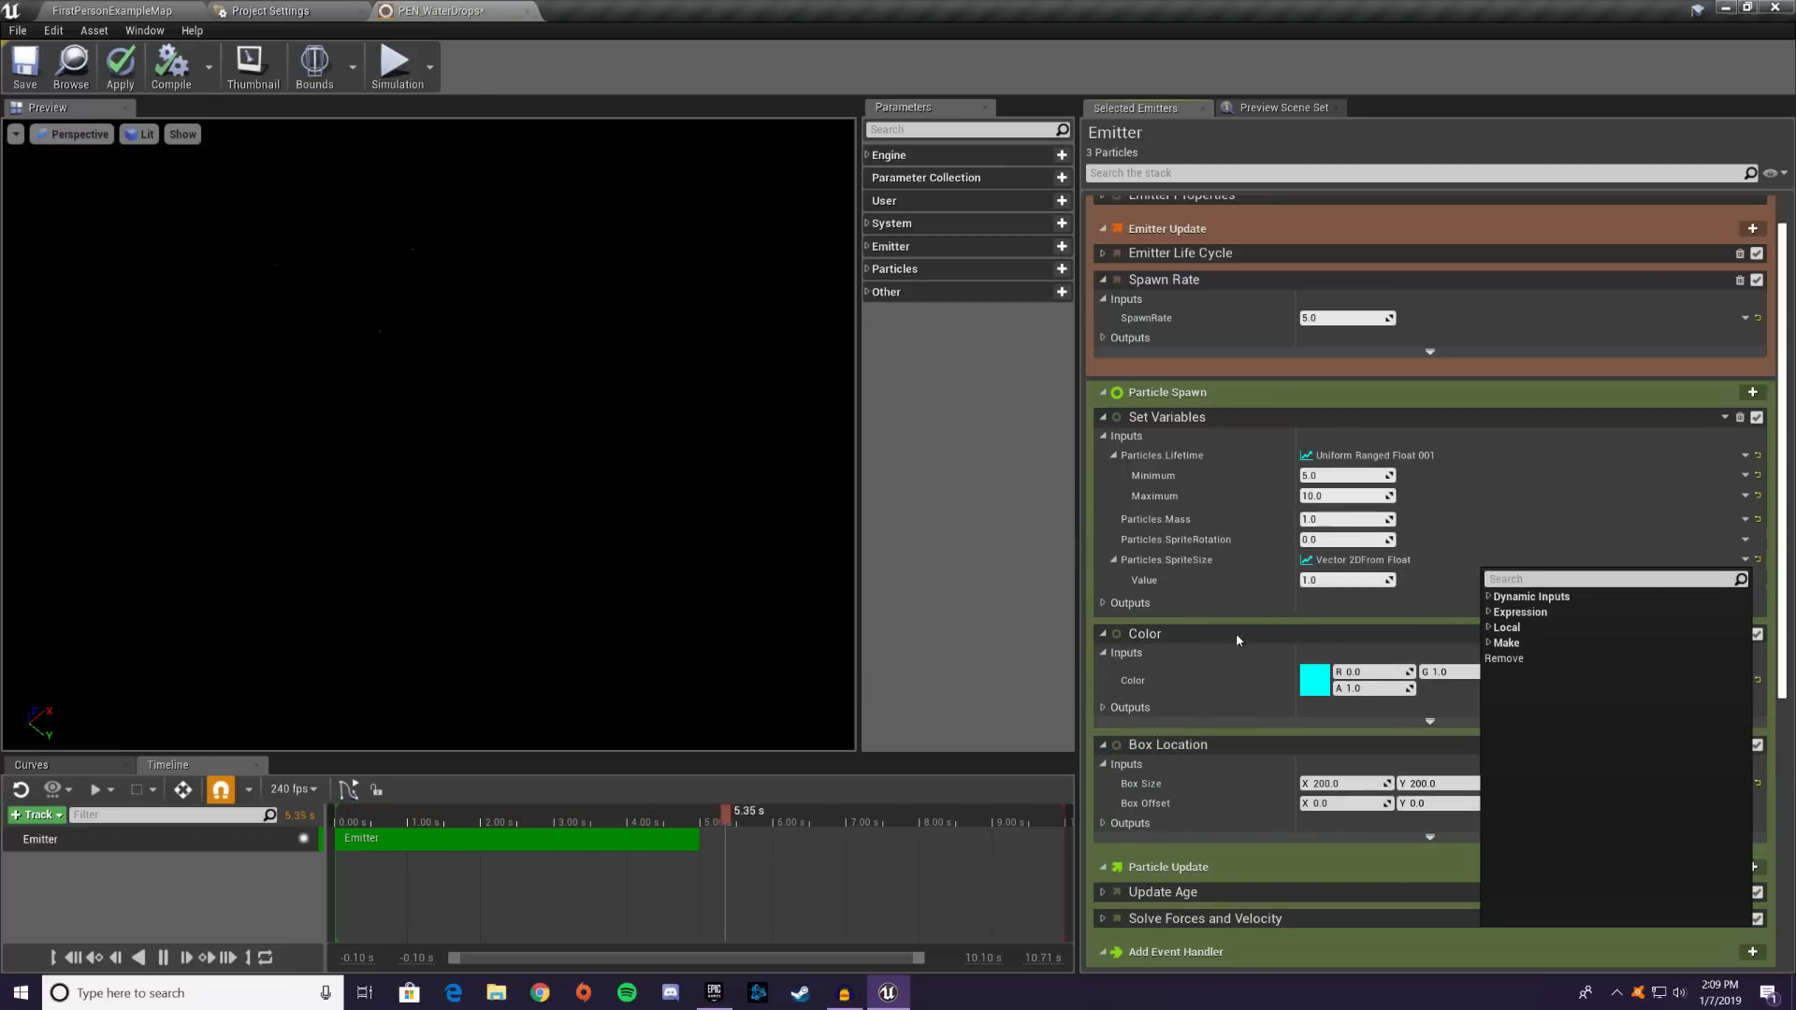
right_click(1643, 453)
click(1461, 625)
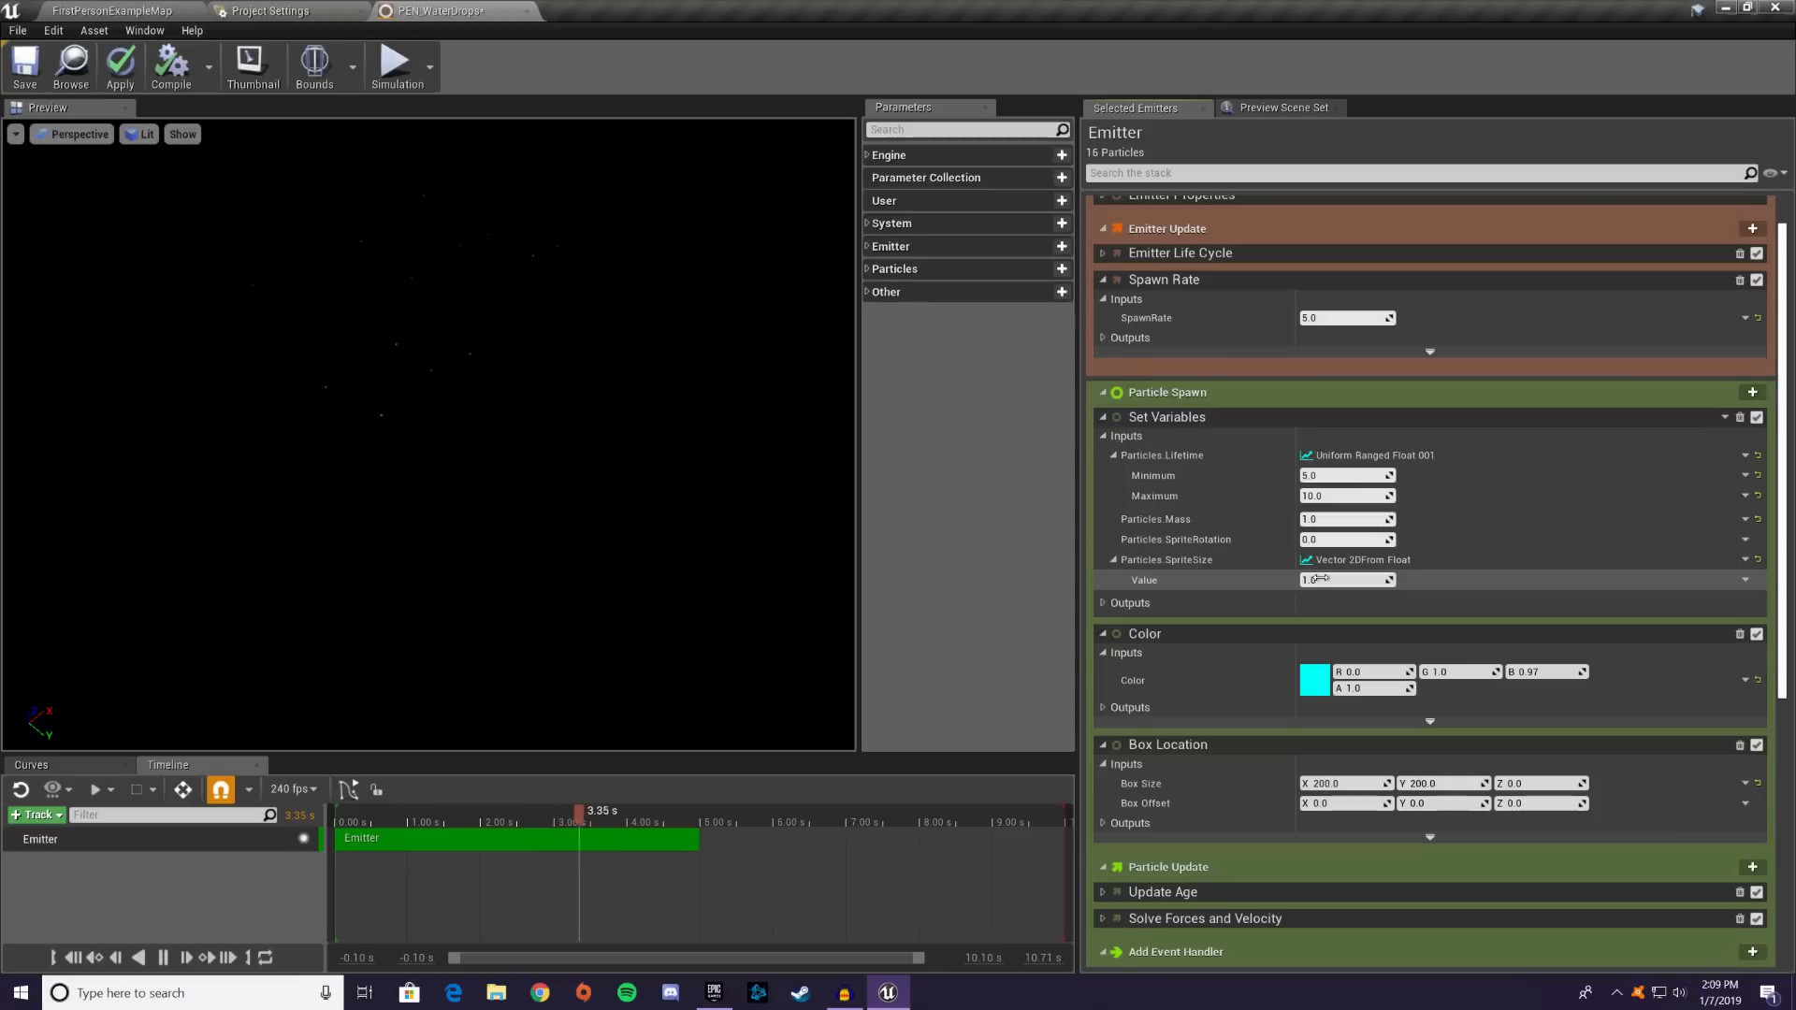
- Make the sprite size value a Uniform Ranged Float with minimum 2 and maximum 4
click(1746, 581)
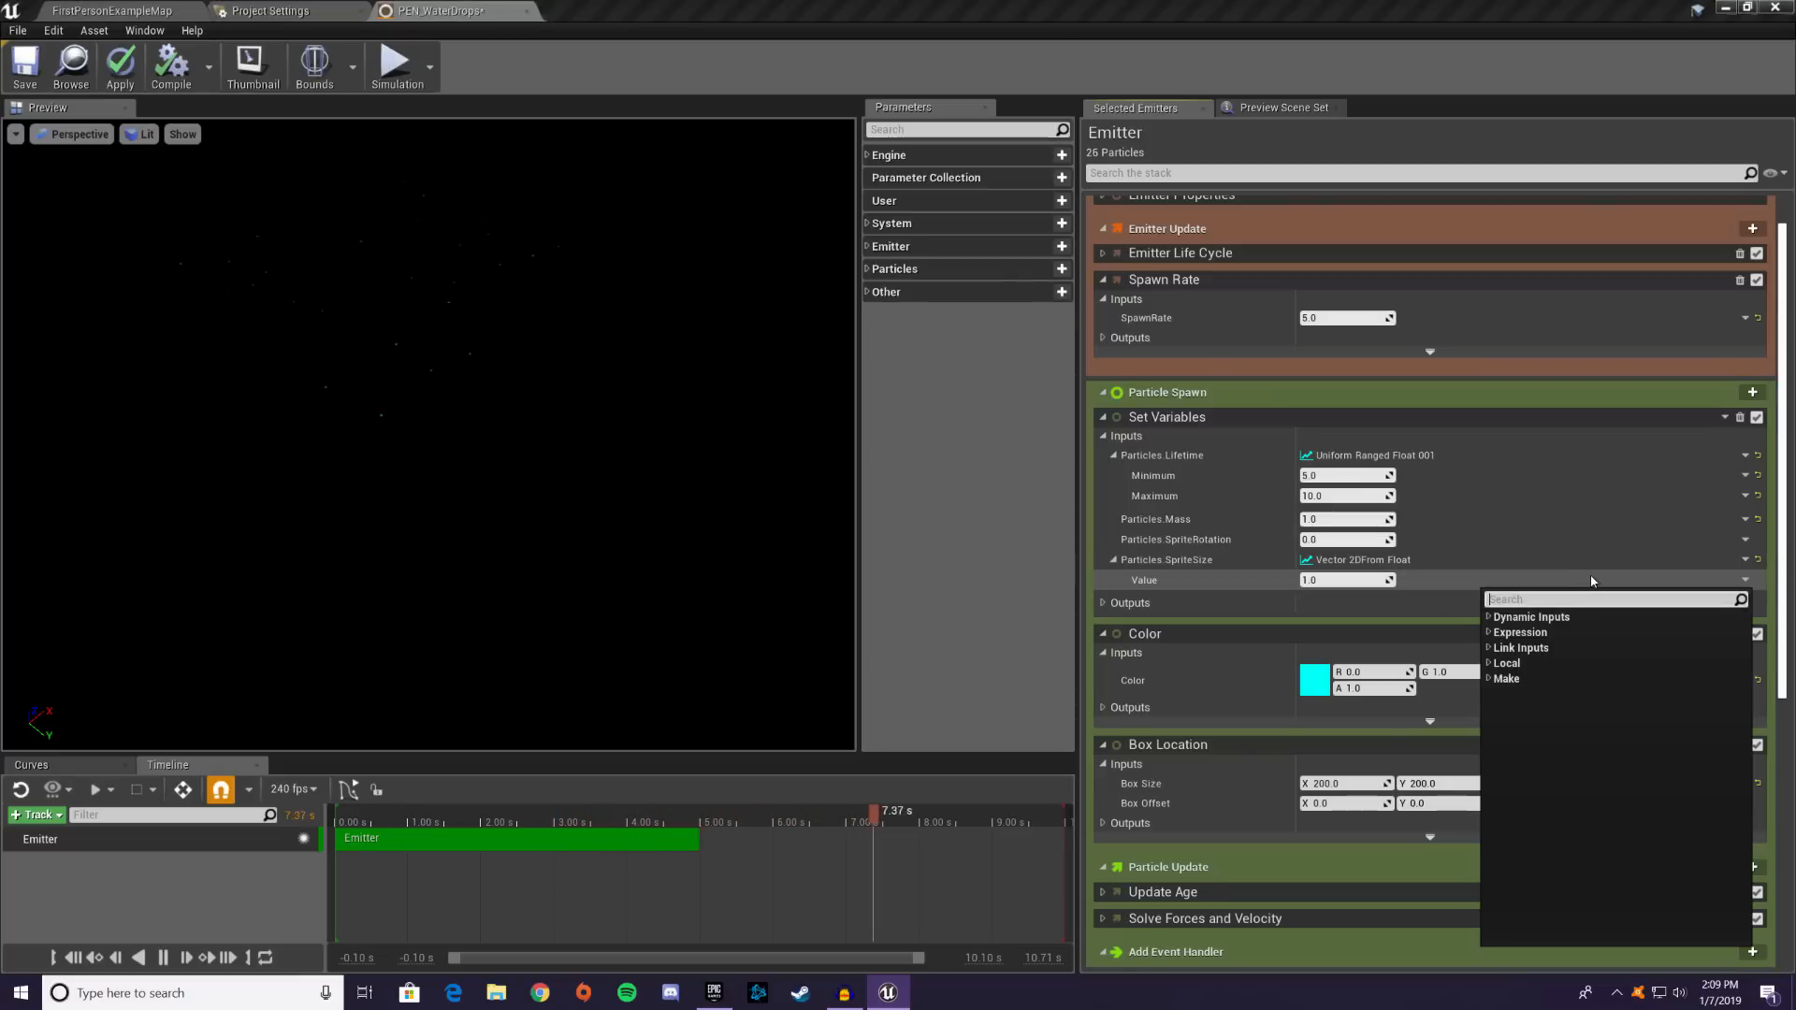
text(uni)
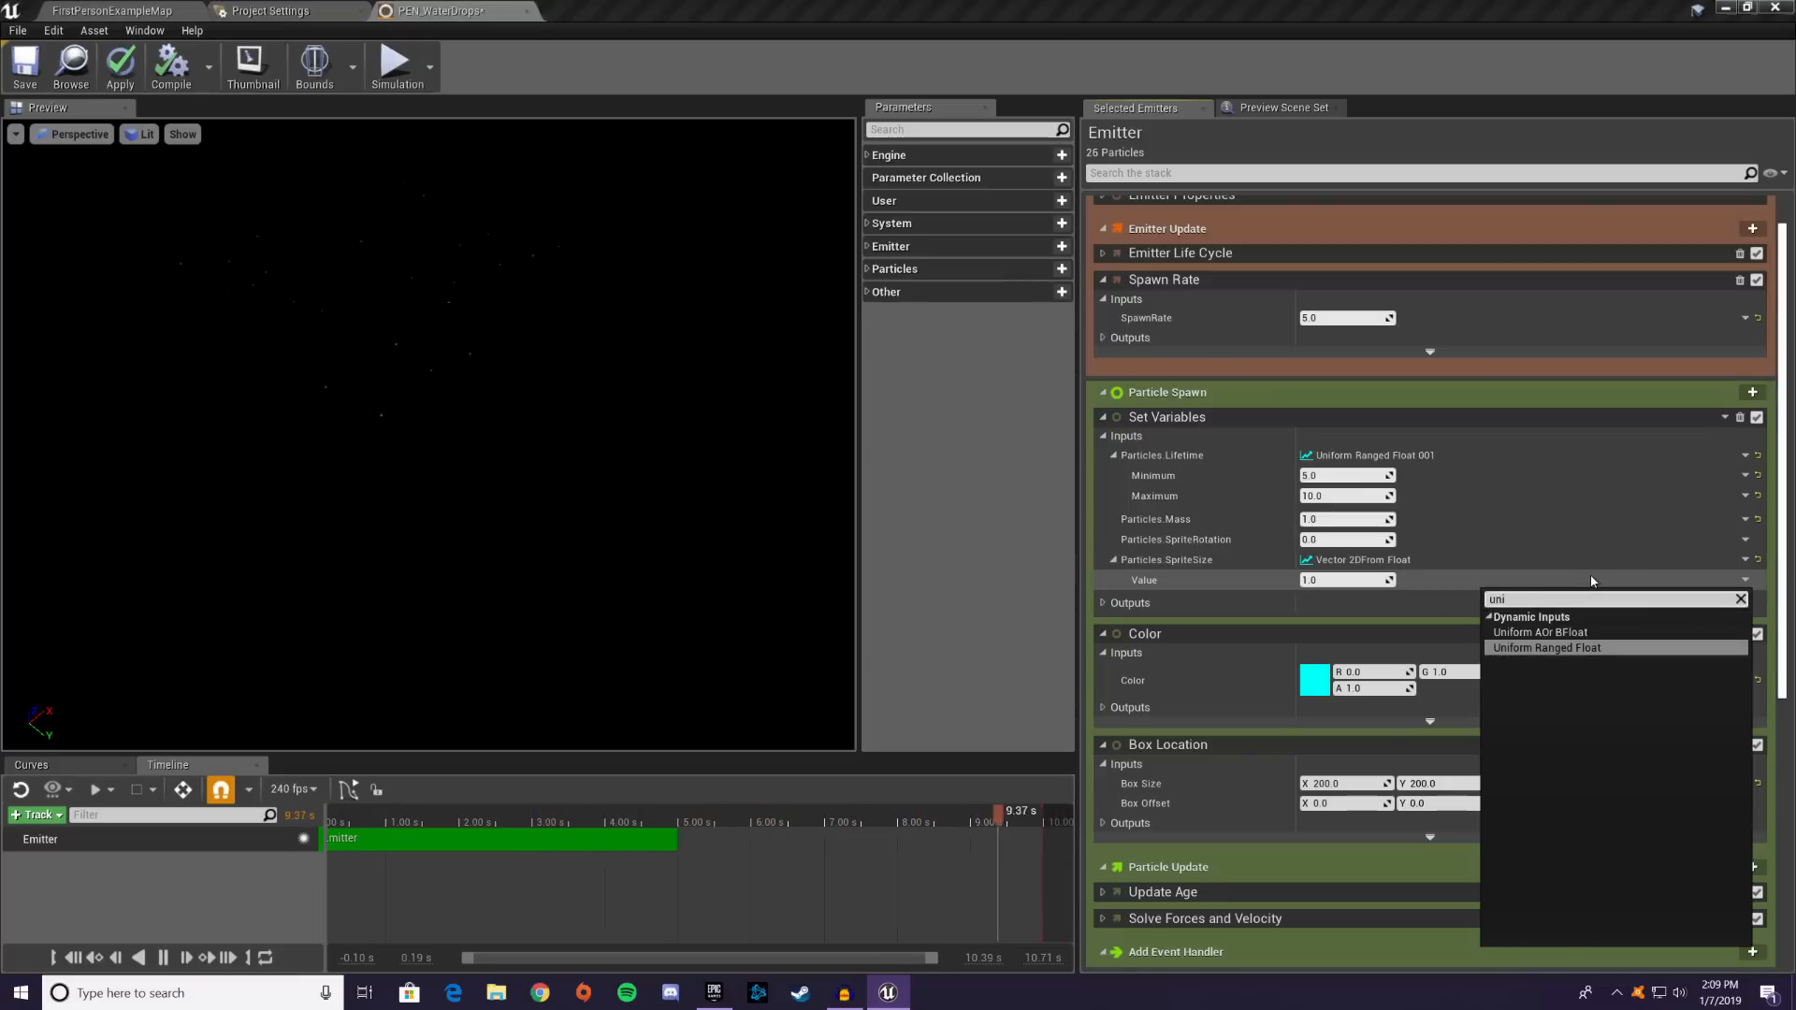
click(1545, 650)
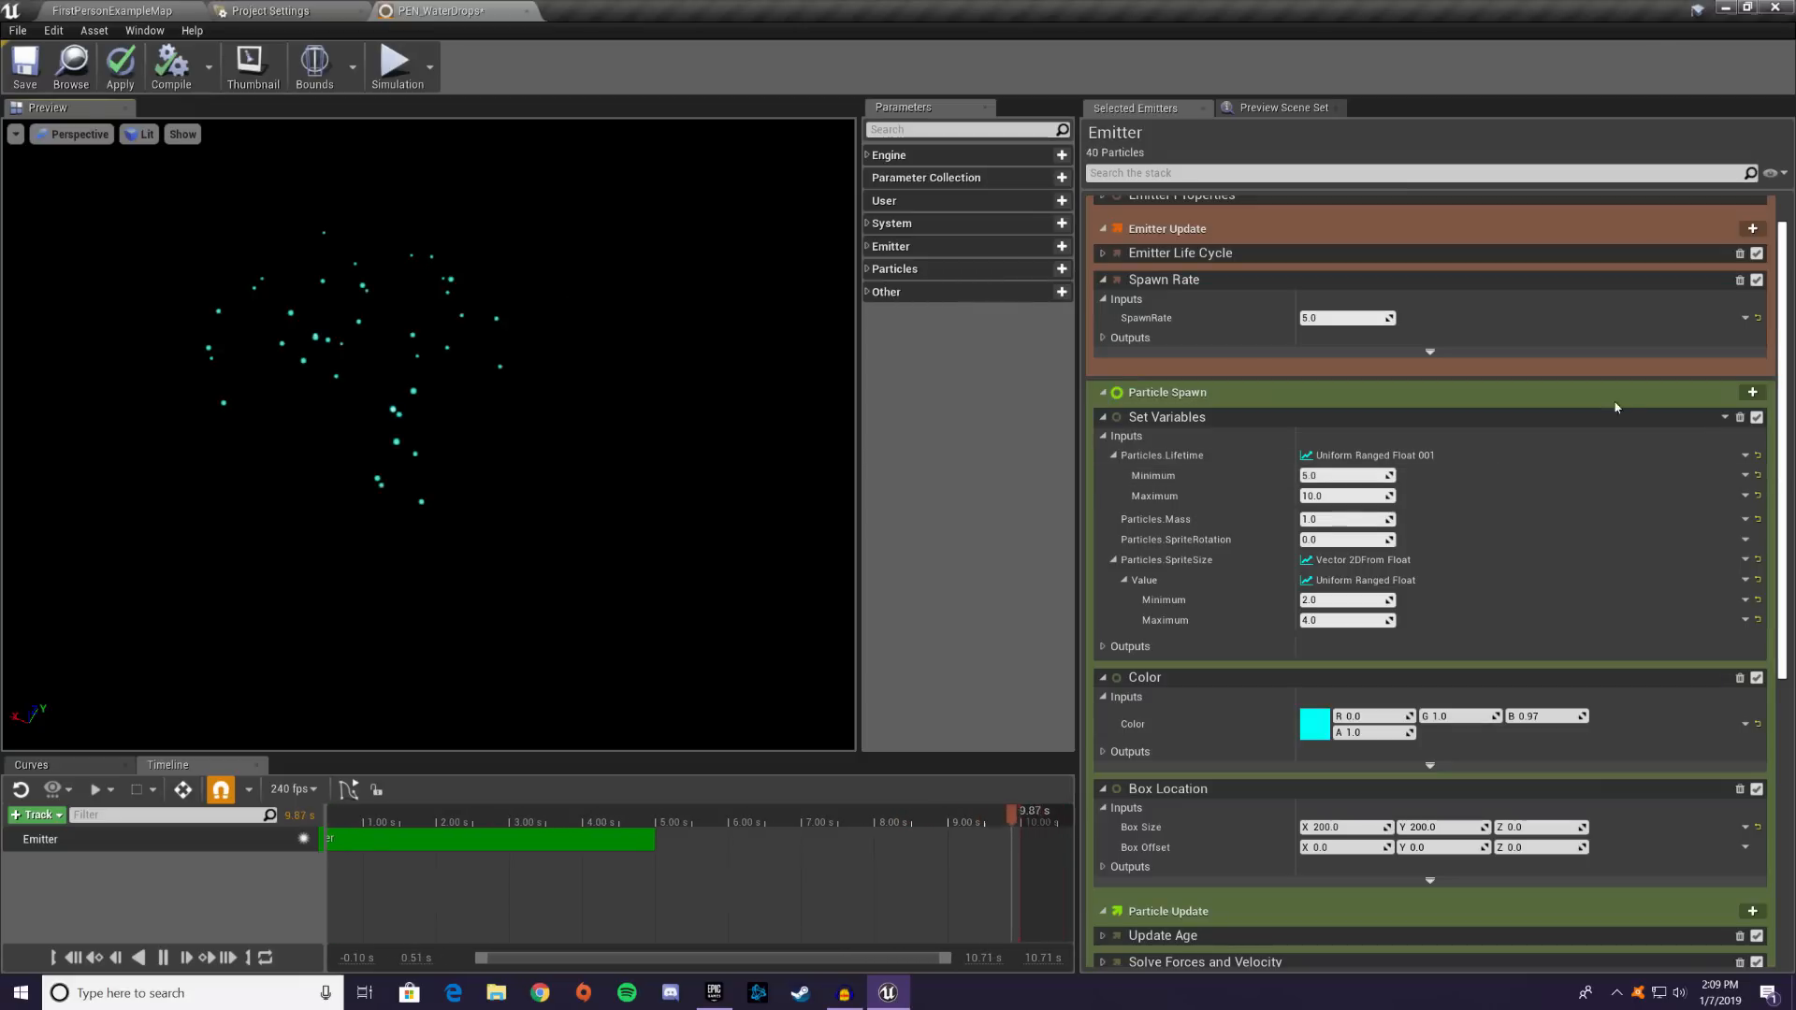
- Change the spawn rate to a Uniform Ranged Float and set its maximum to 5
click(1745, 318)
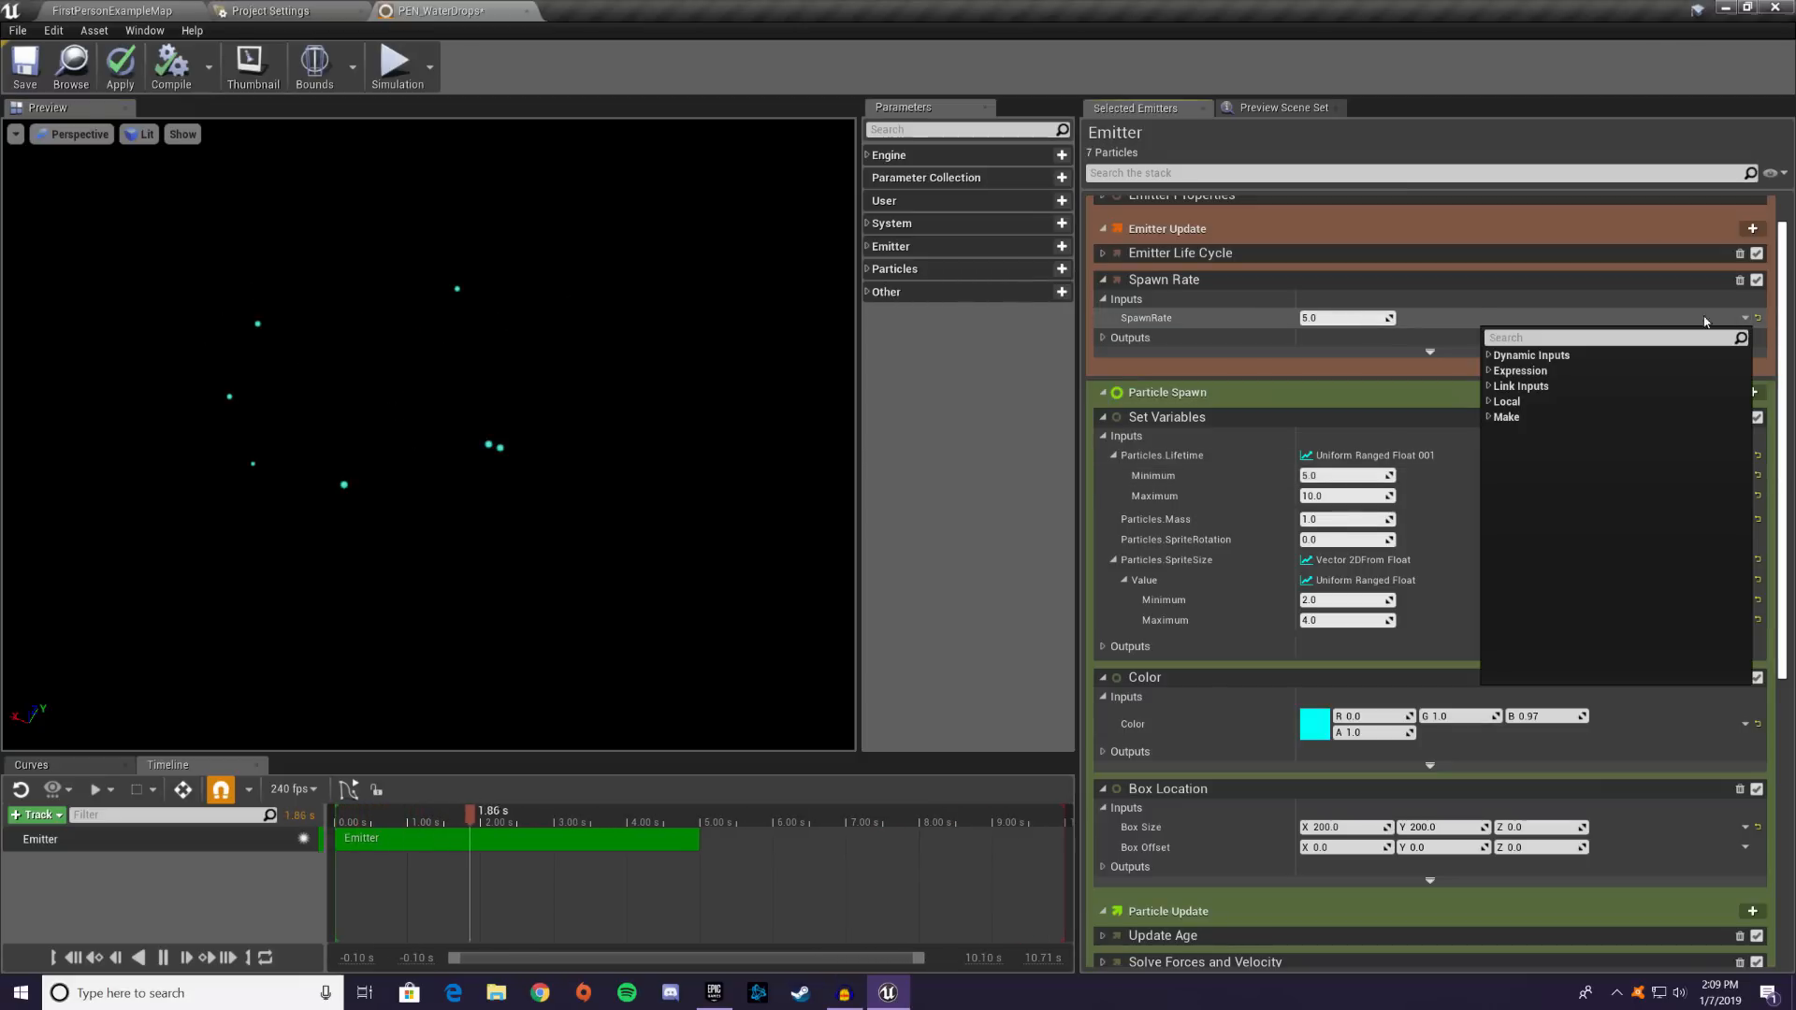
text(unf)
key(BackSpace)
key(BackSpace)
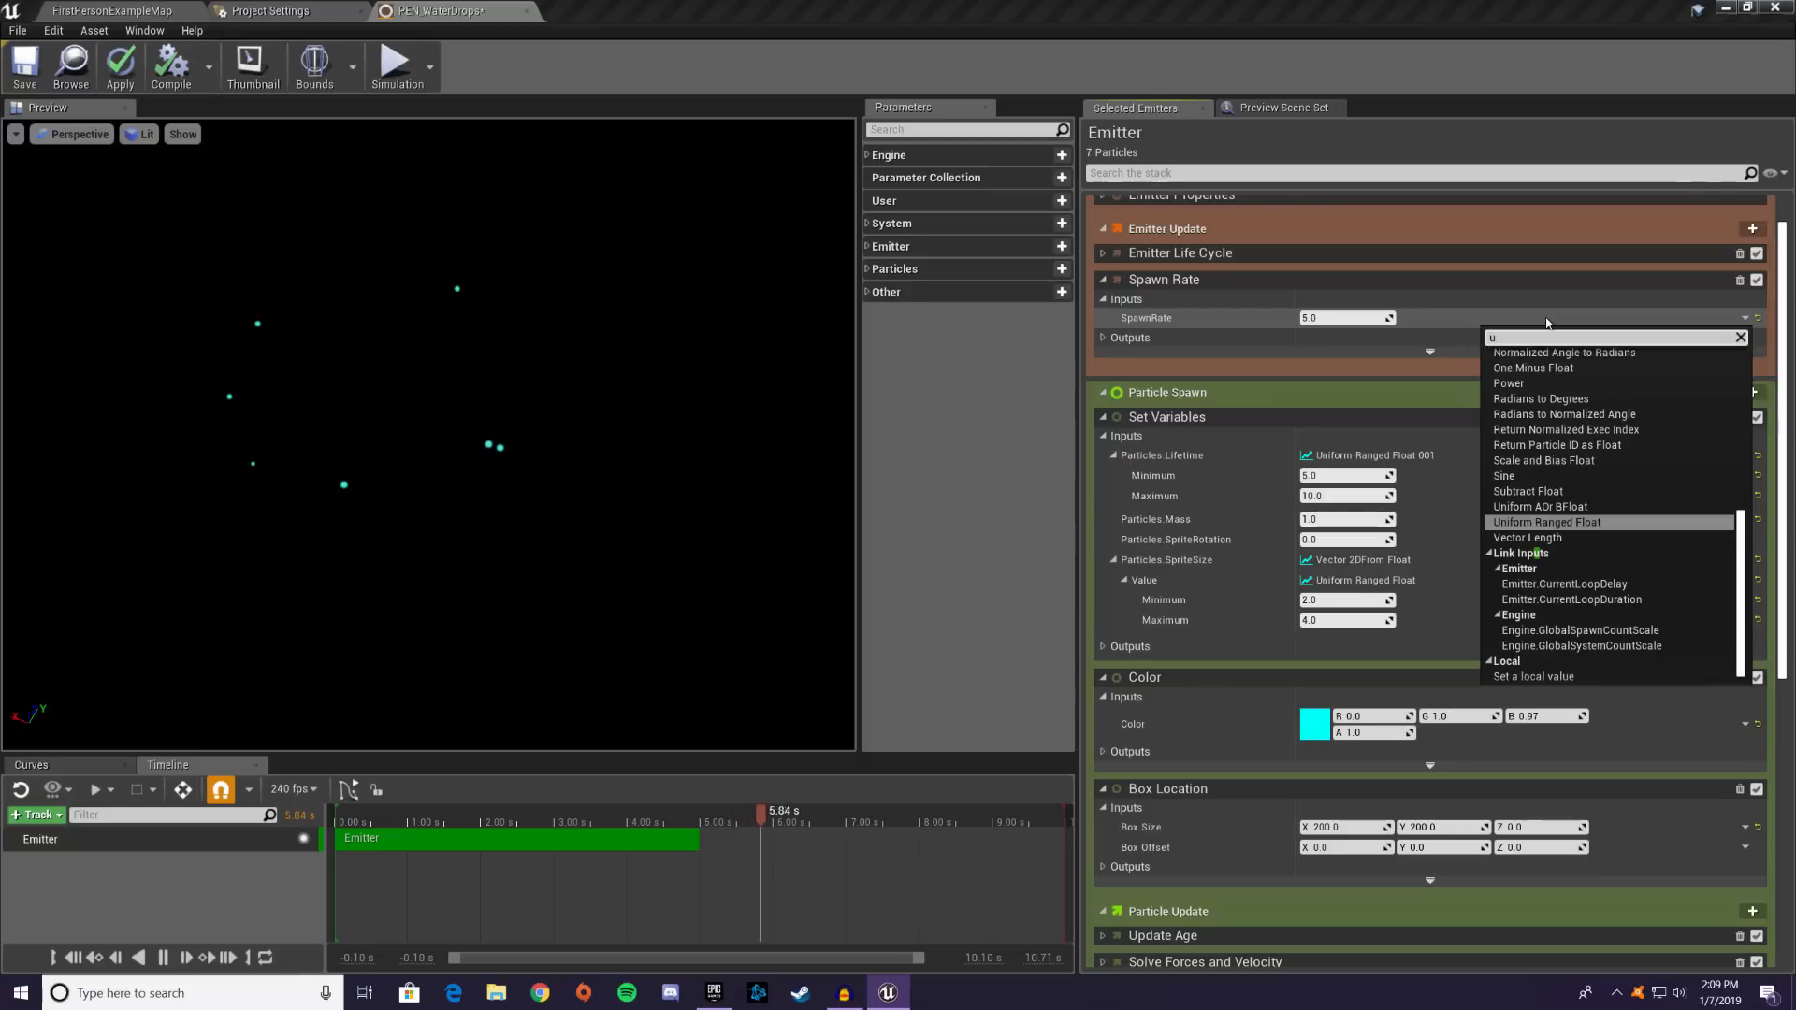
click(1546, 522)
click(1342, 339)
key(Tab)
text(6)
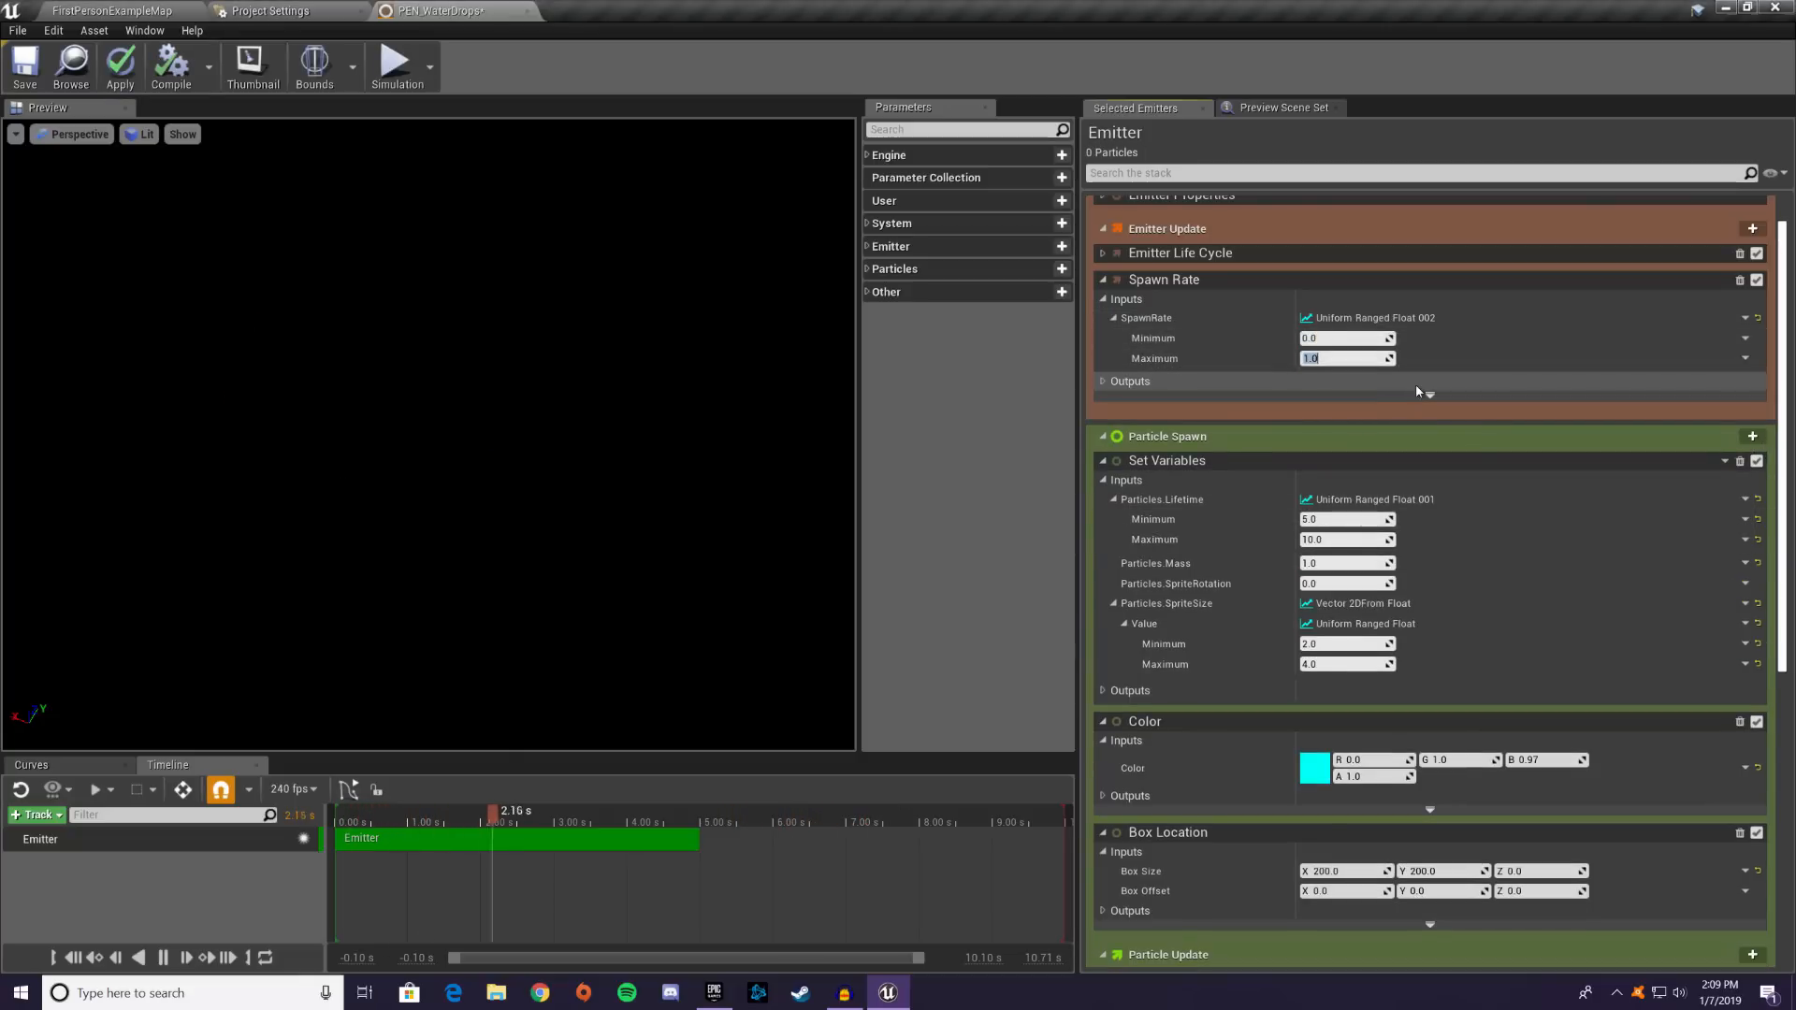
key(BackSpace)
text(5)
key(Return)
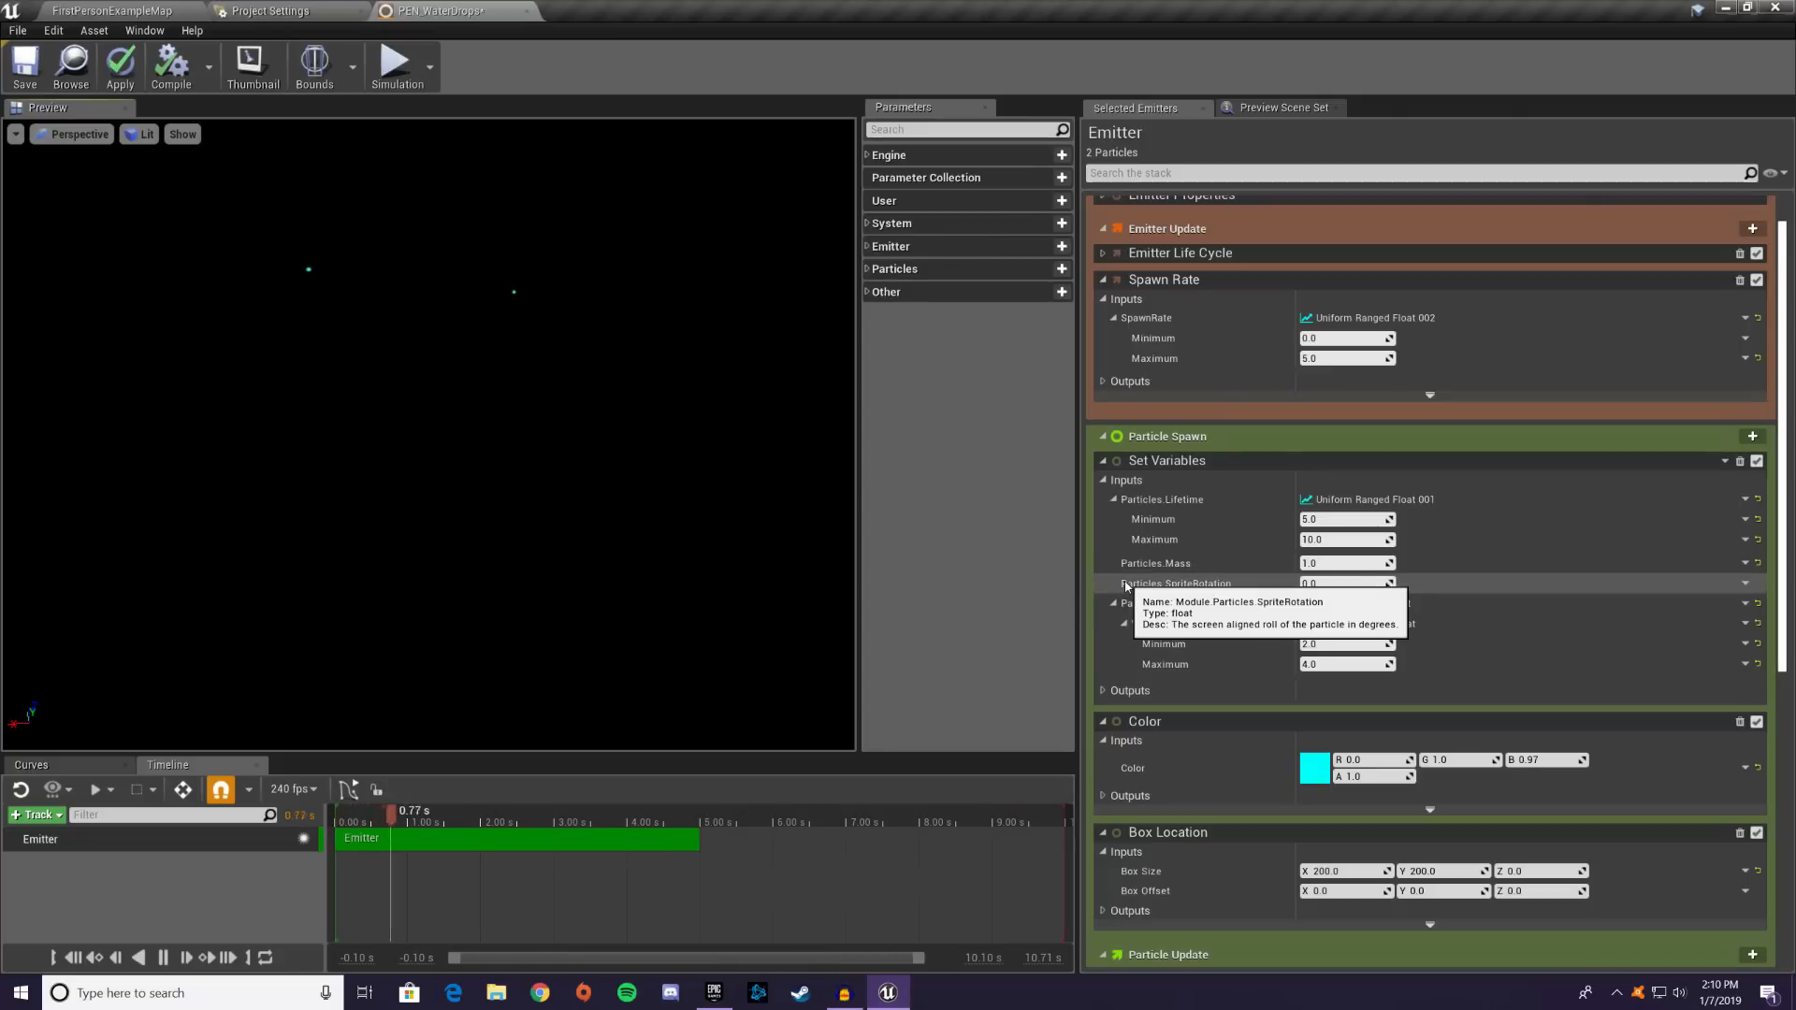
scroll(1141, 578, down, 3)
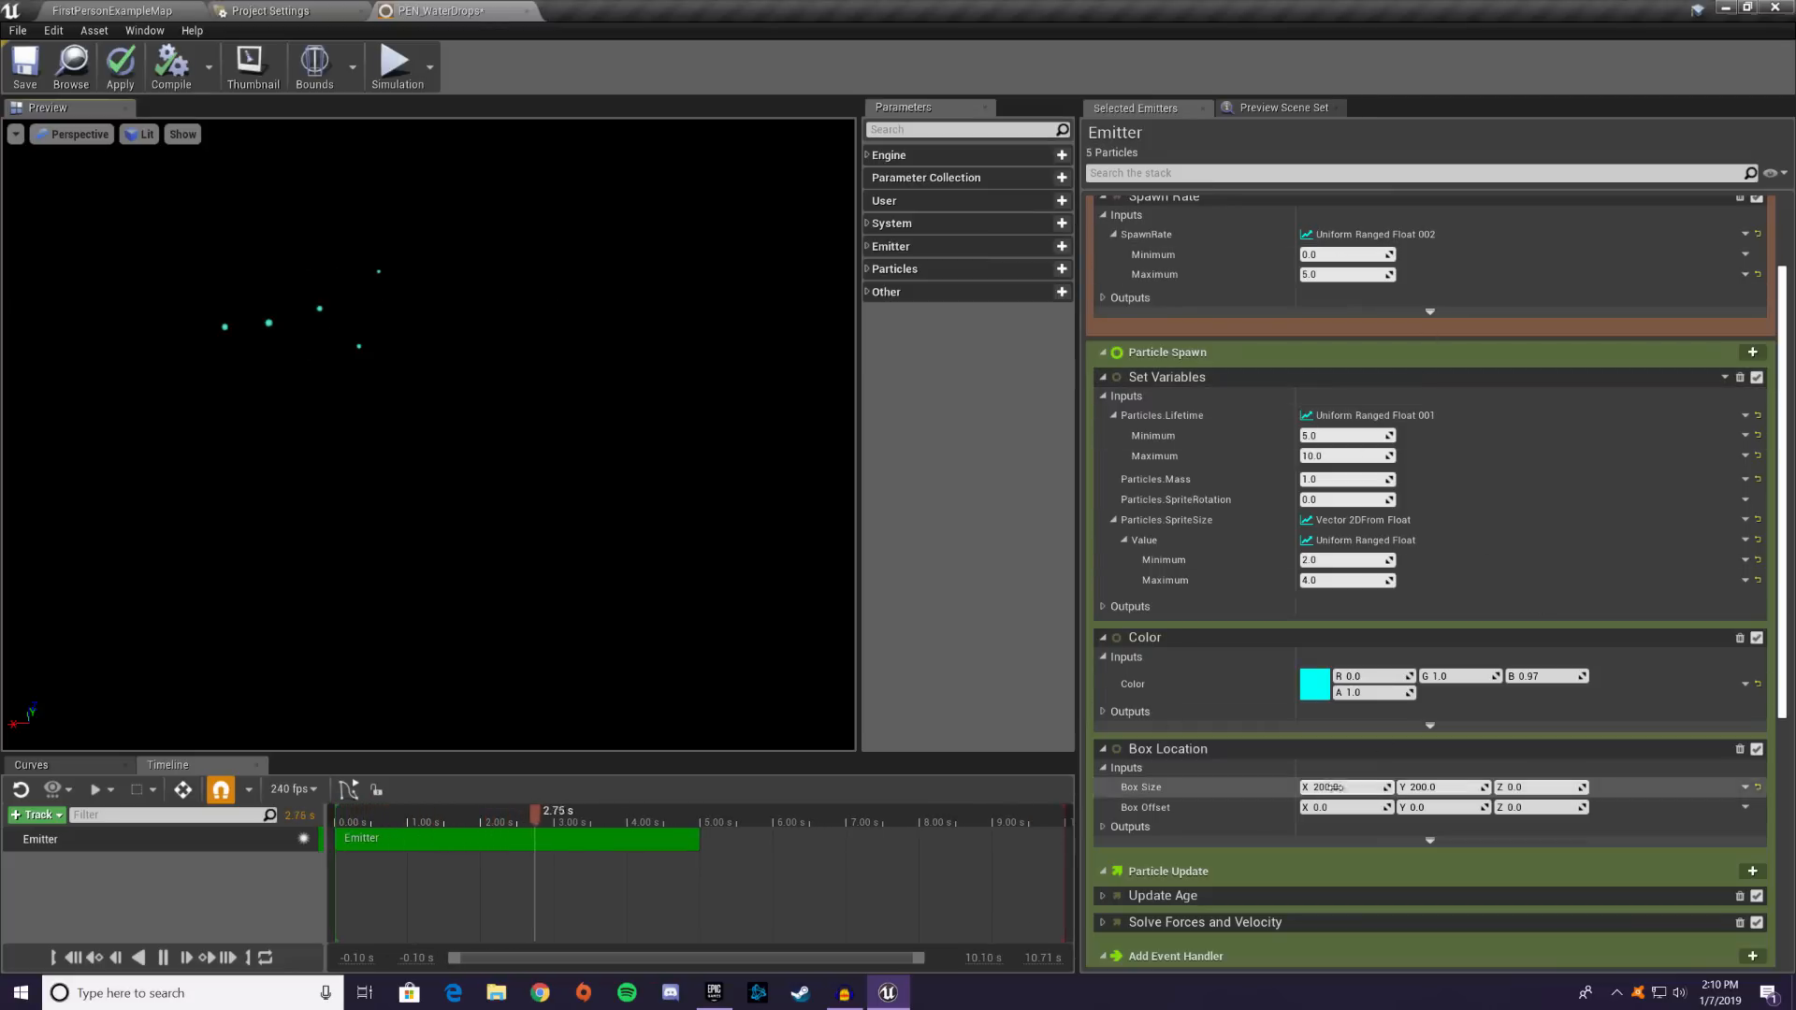
scroll(1338, 787, down, 5)
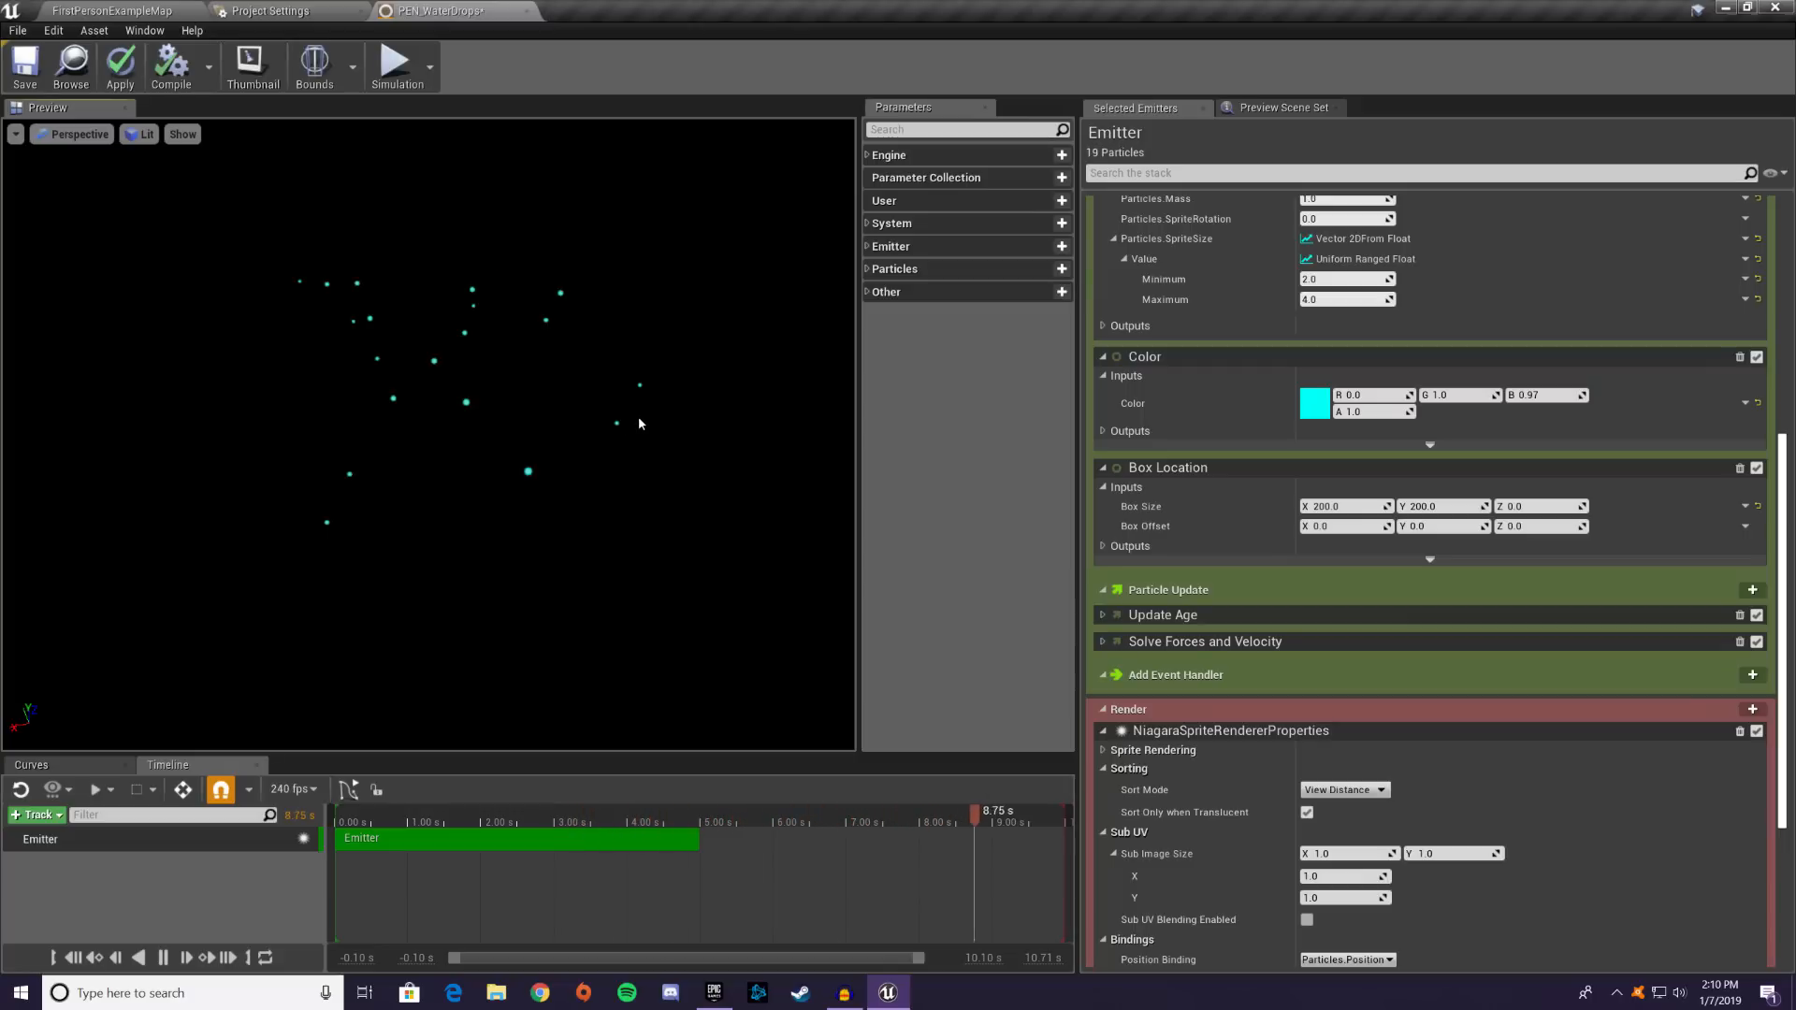
- Add the Sprite Size Scale module to Particle Update and move it above Solve Forces and Velocity
click(1750, 593)
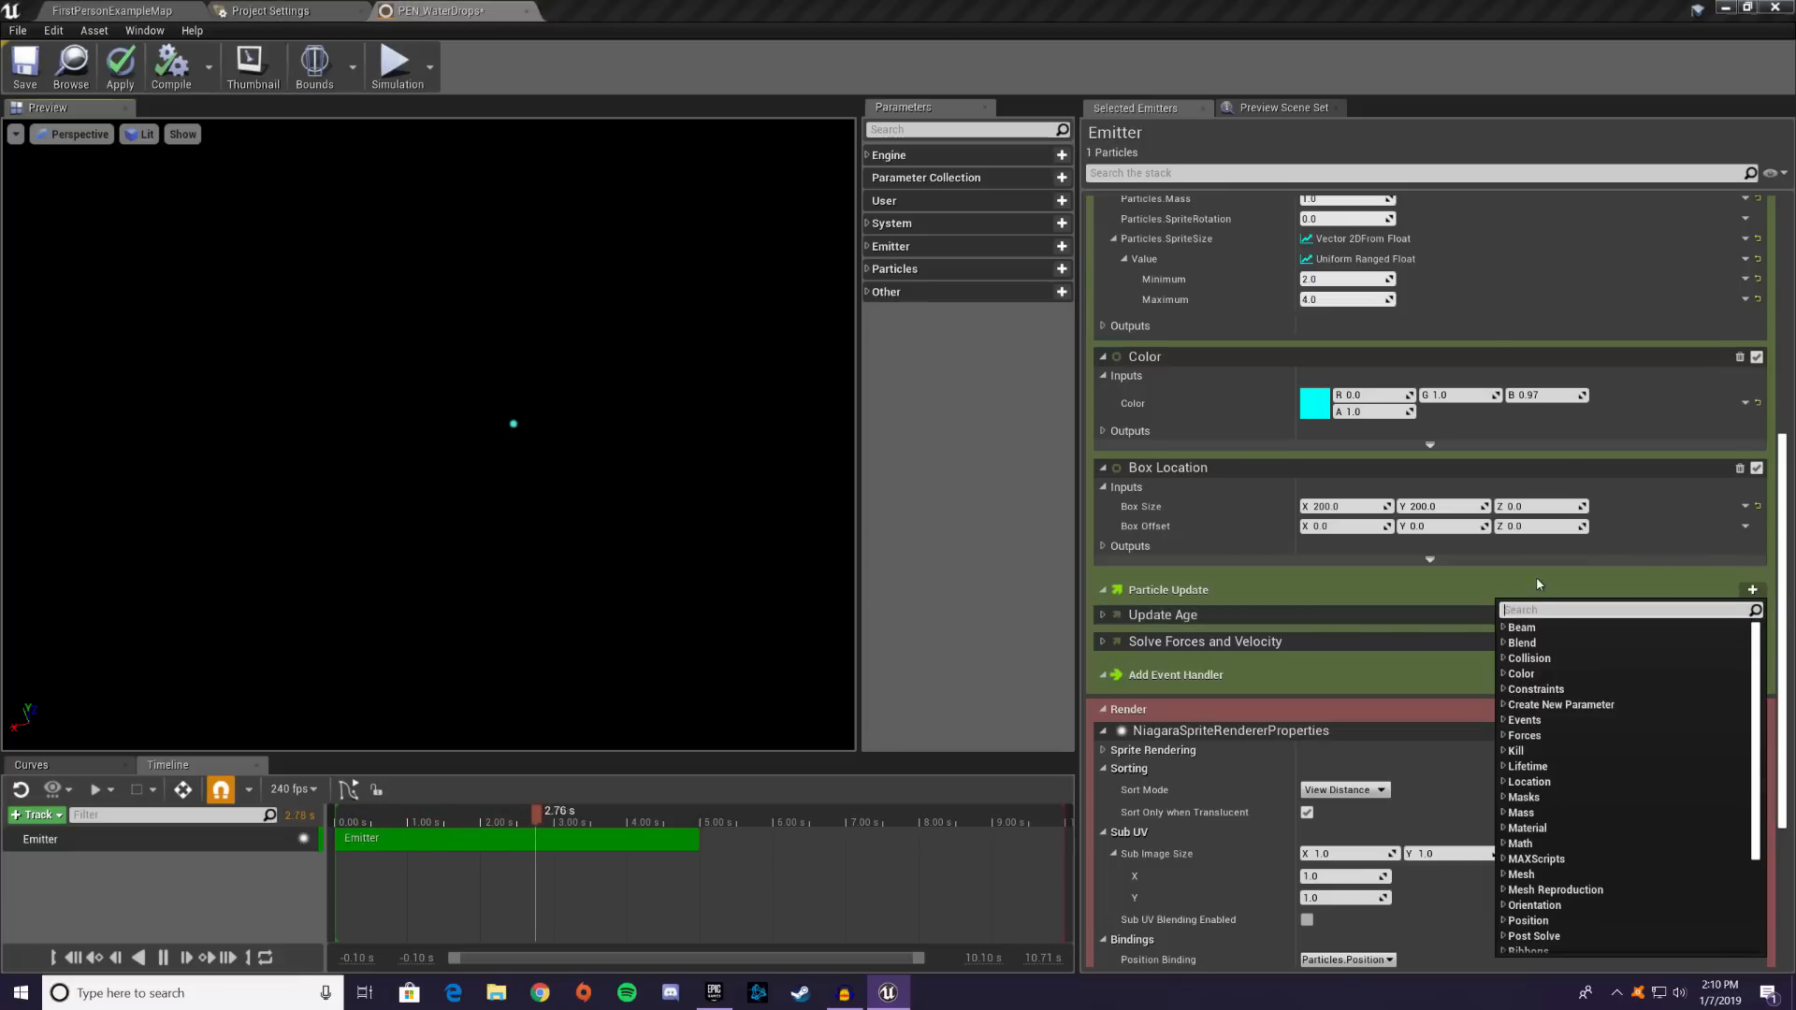
text(sprite si)
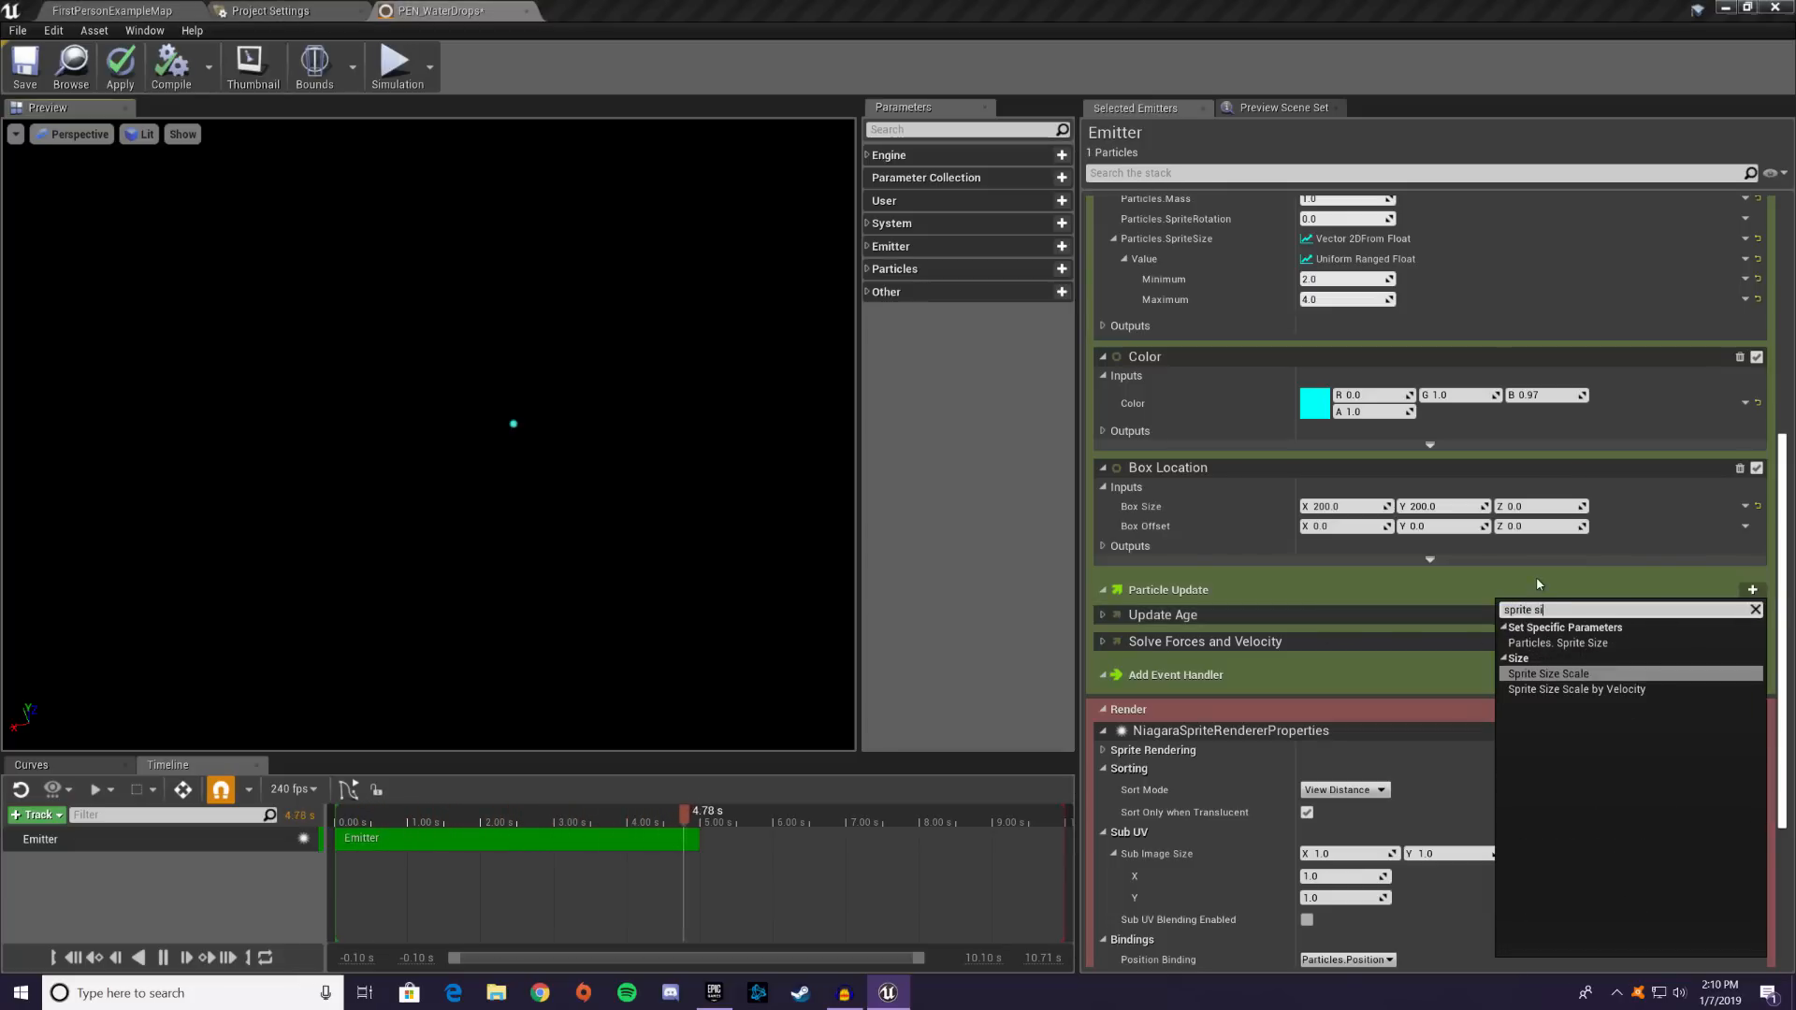
key(Return)
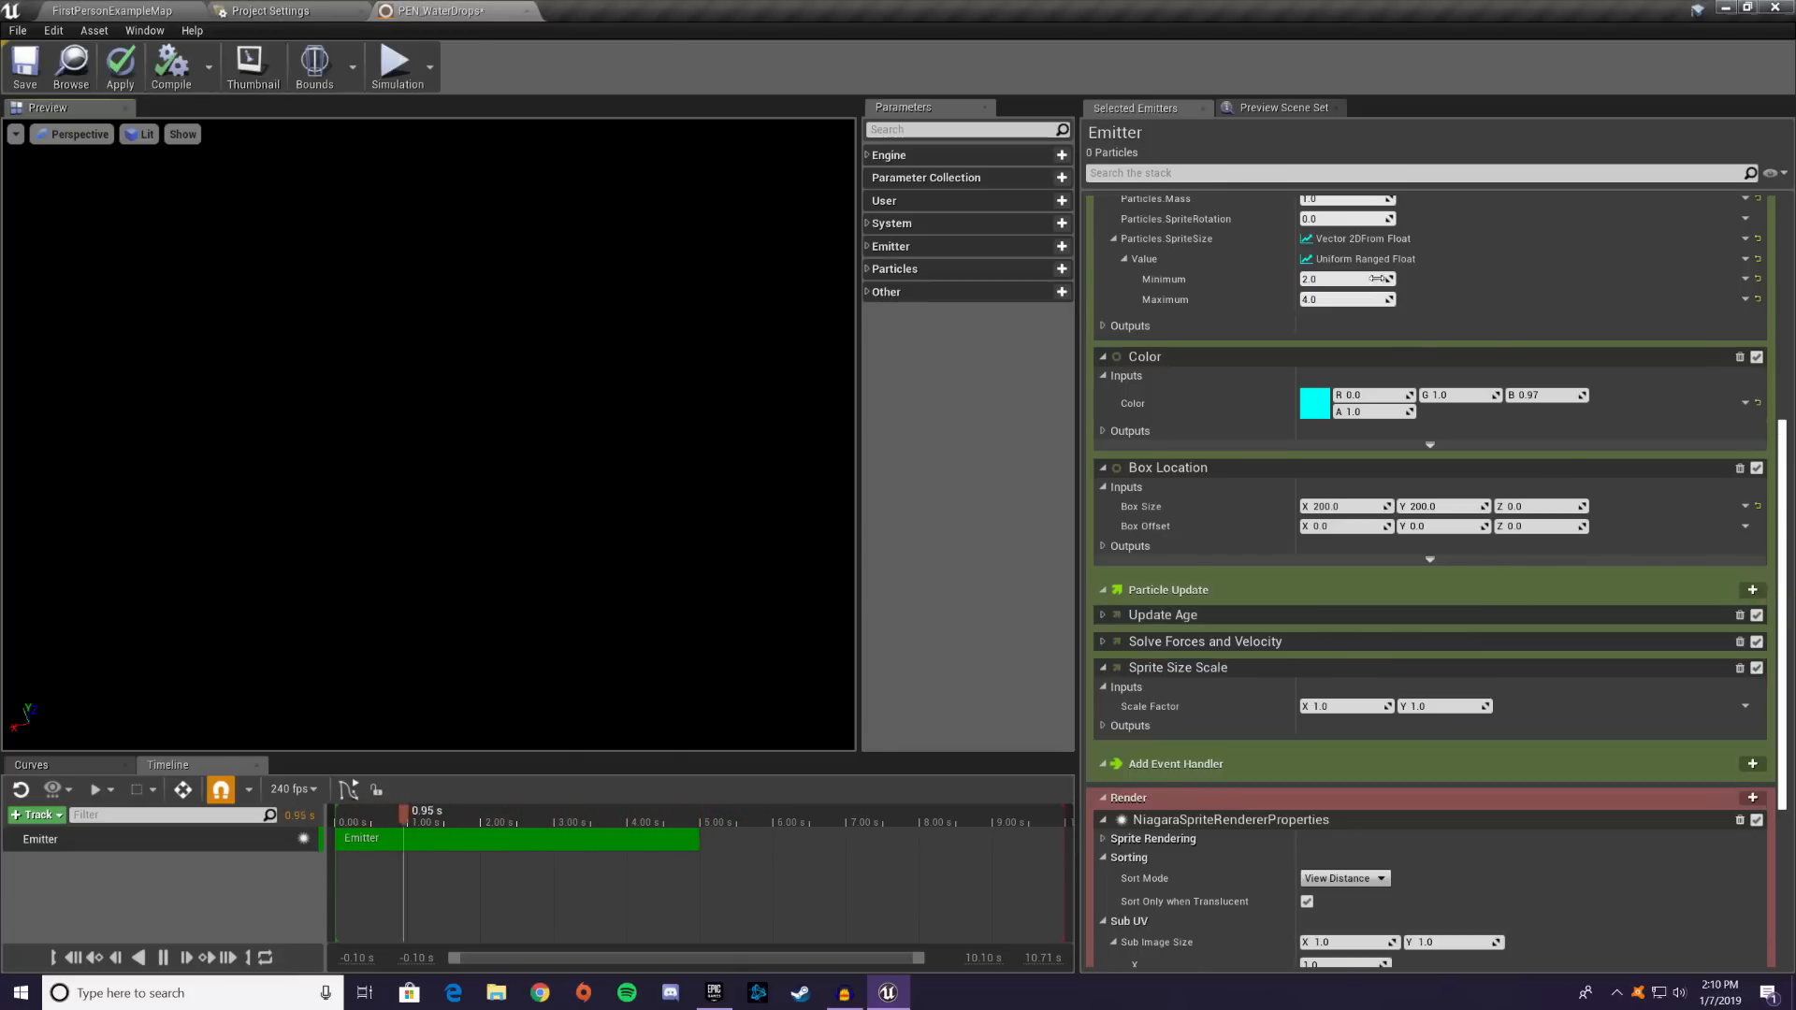
drag(1196, 644, 1259, 659)
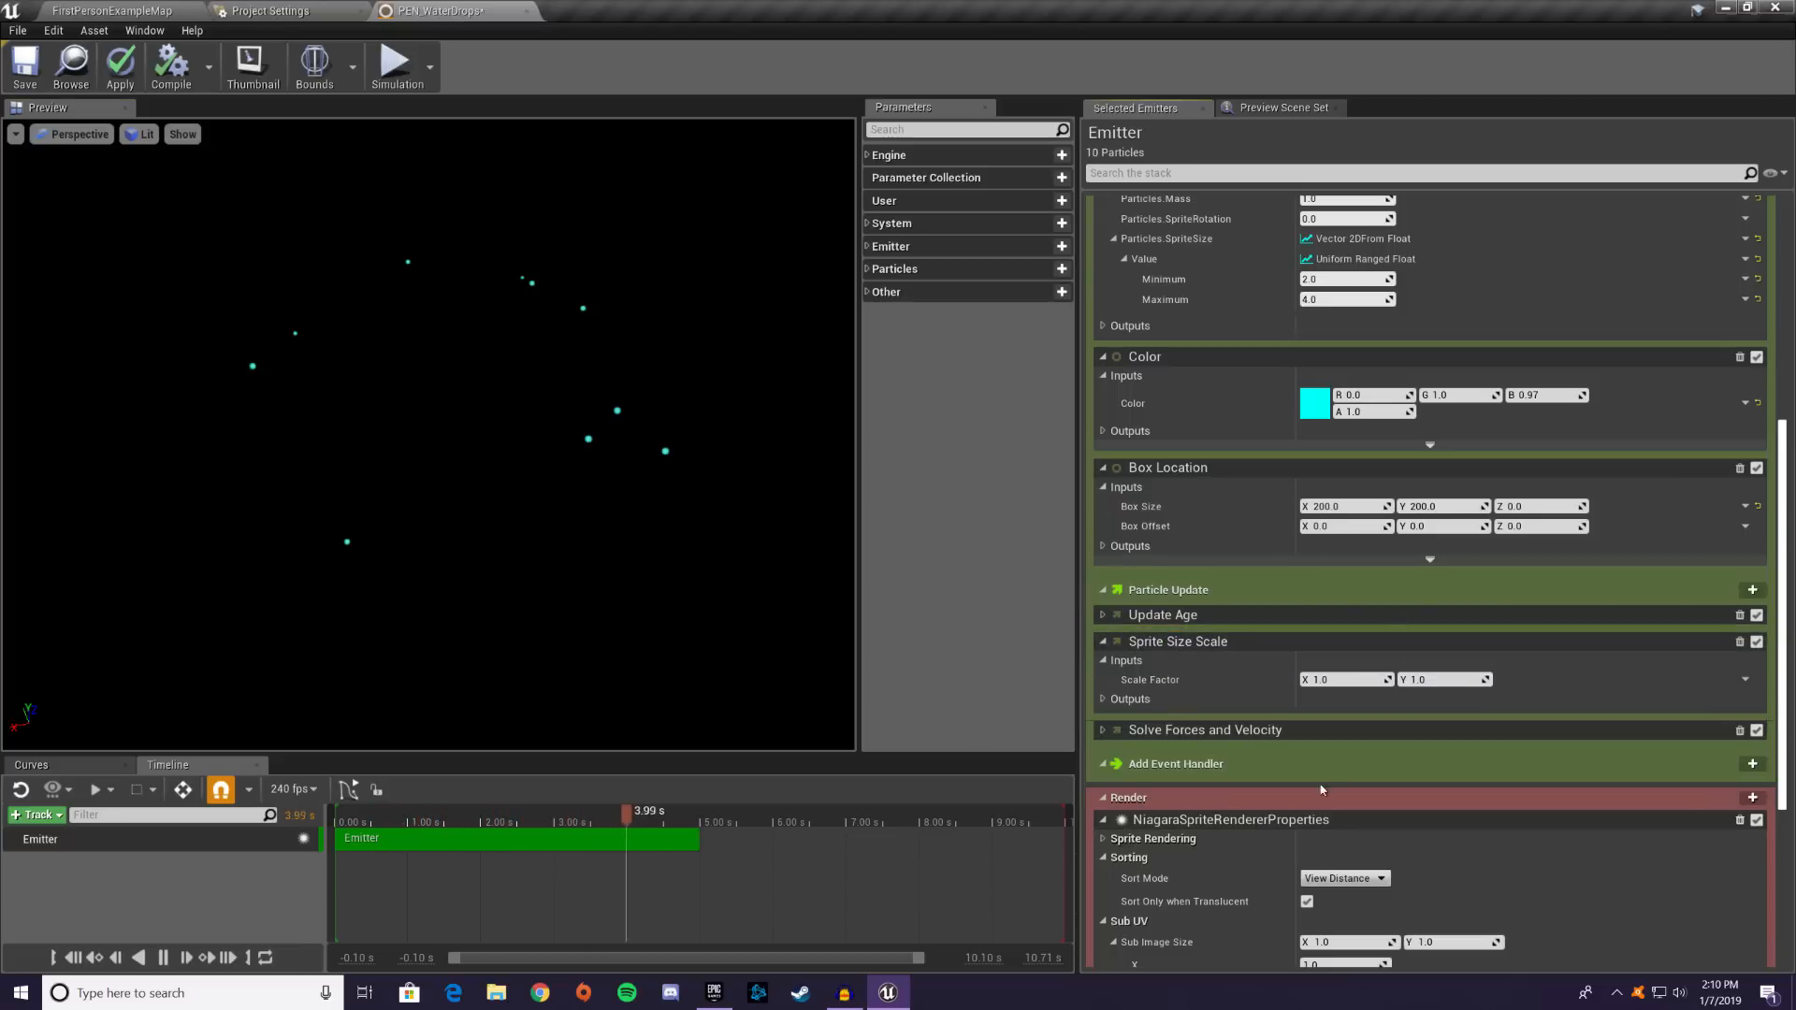
click(1341, 681)
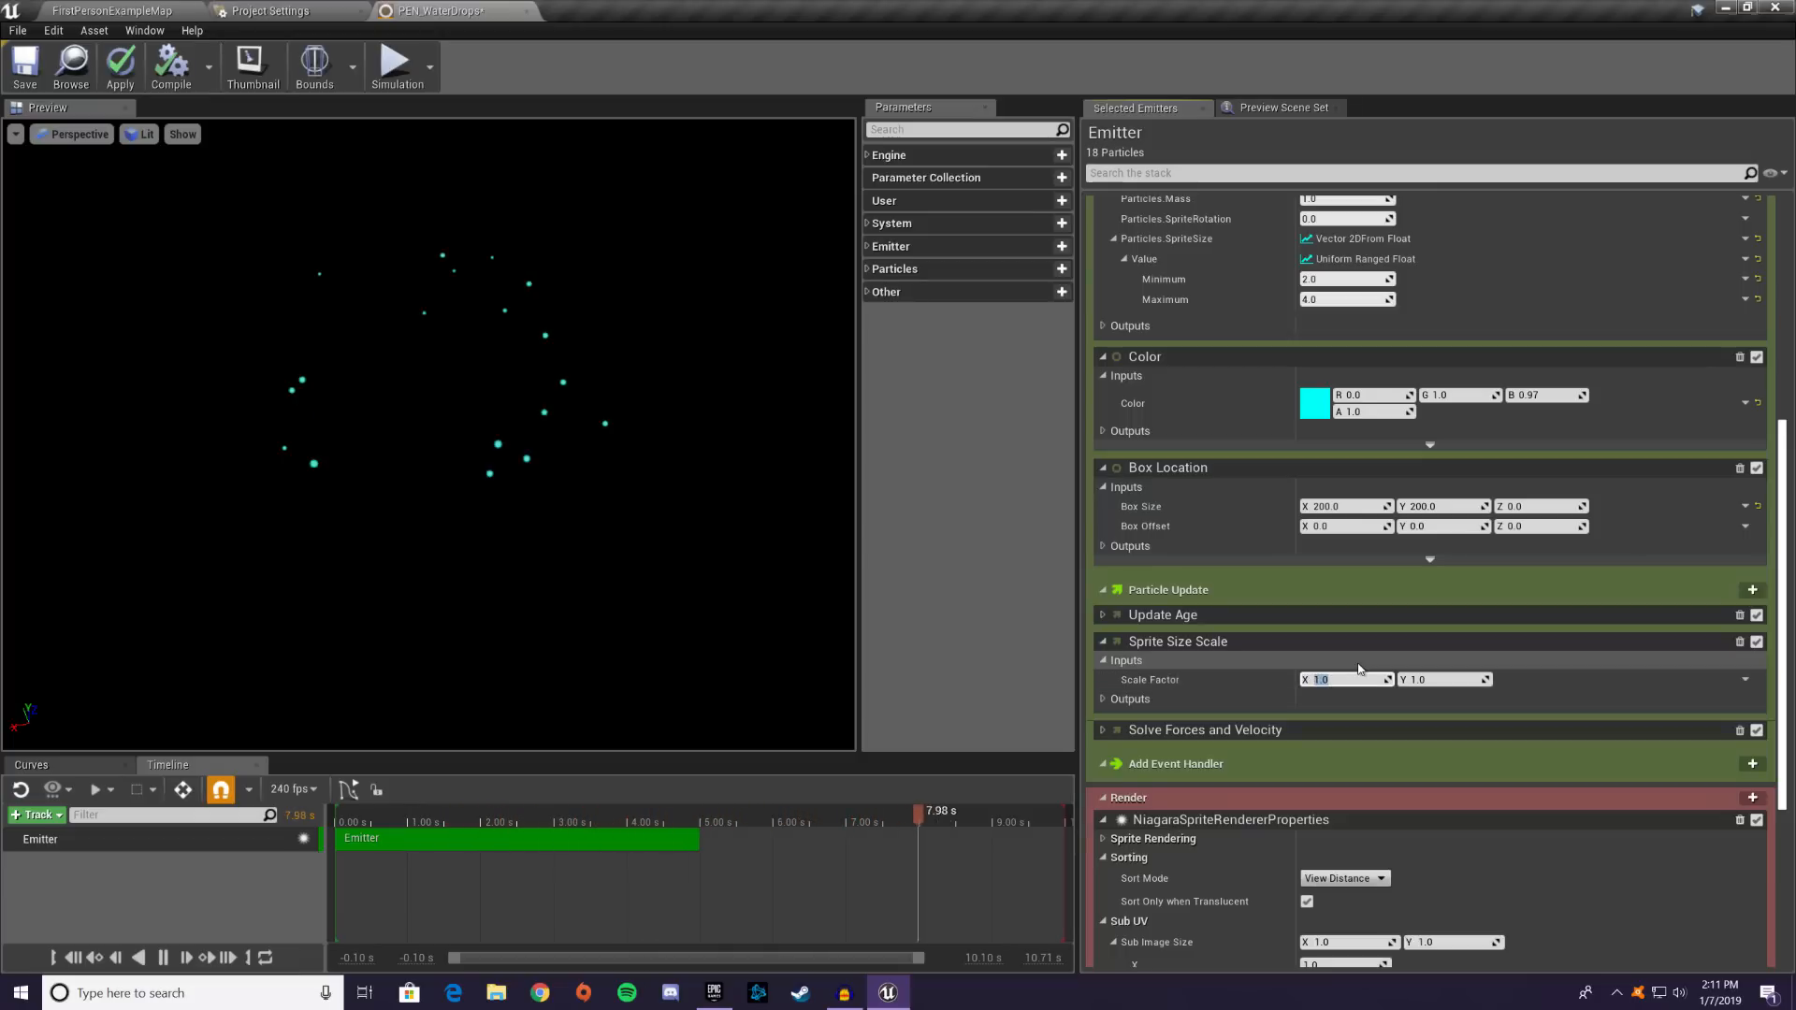
click(1746, 679)
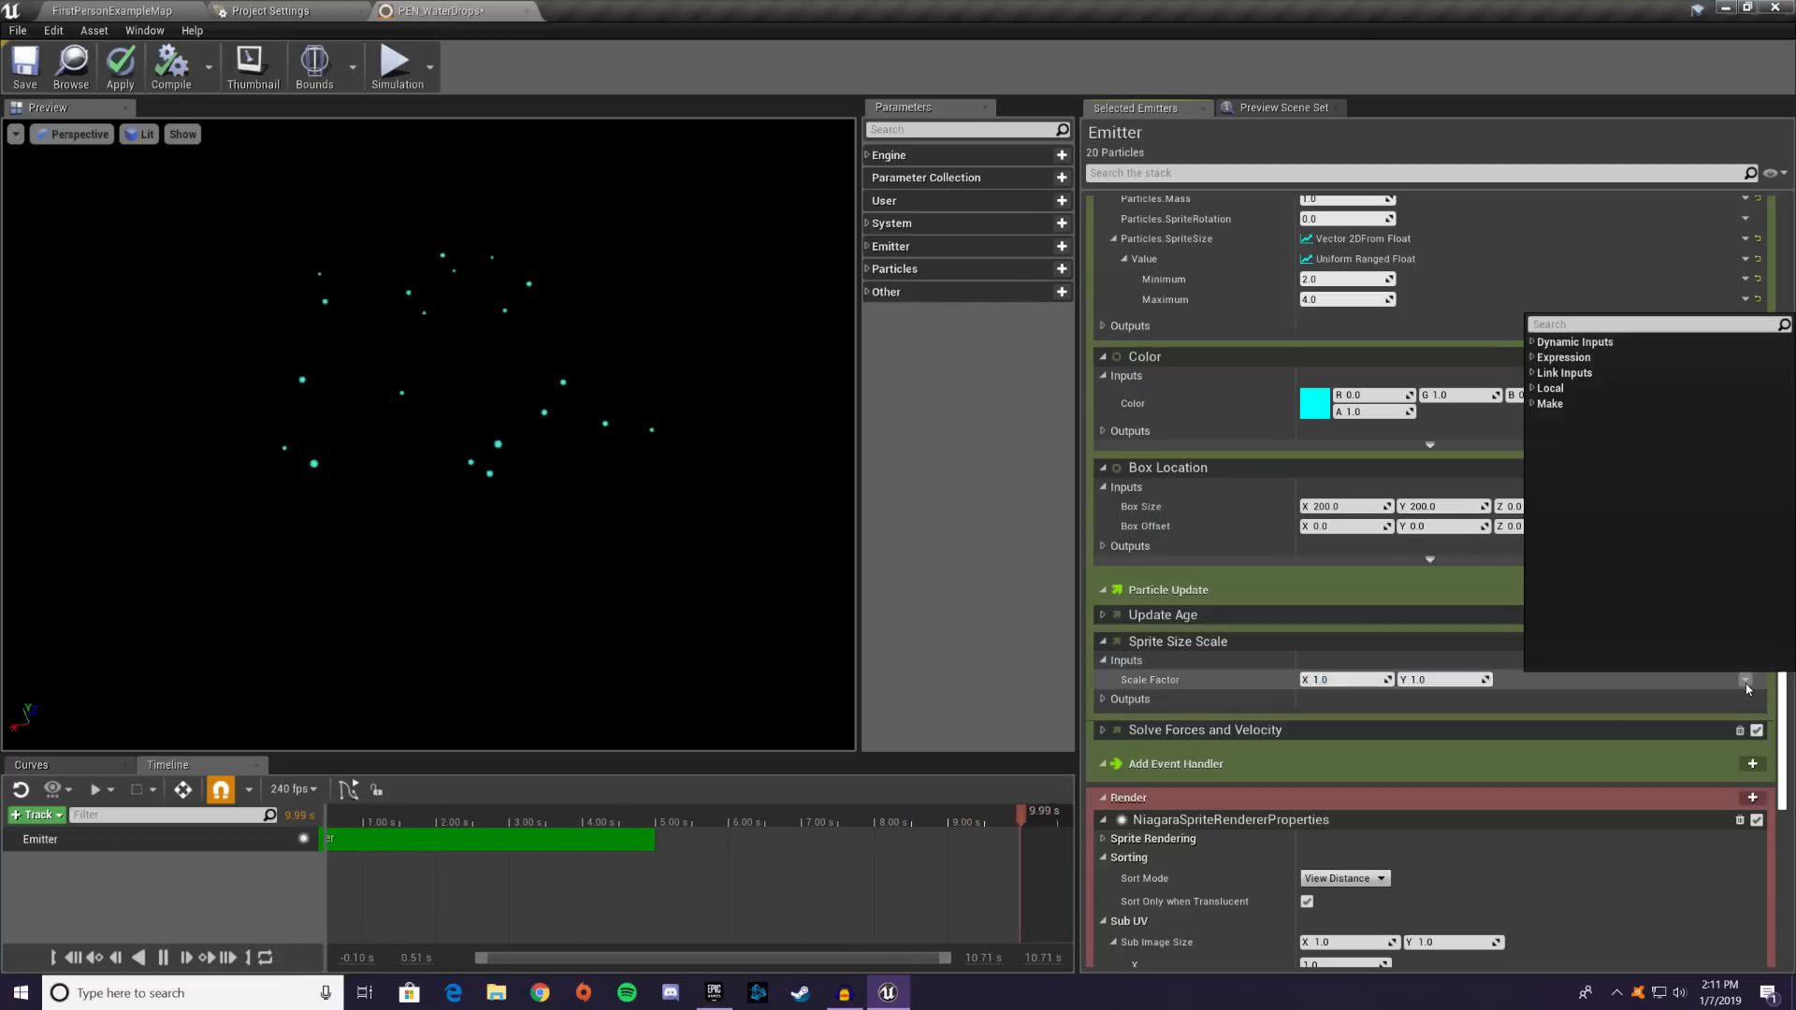
click(1554, 372)
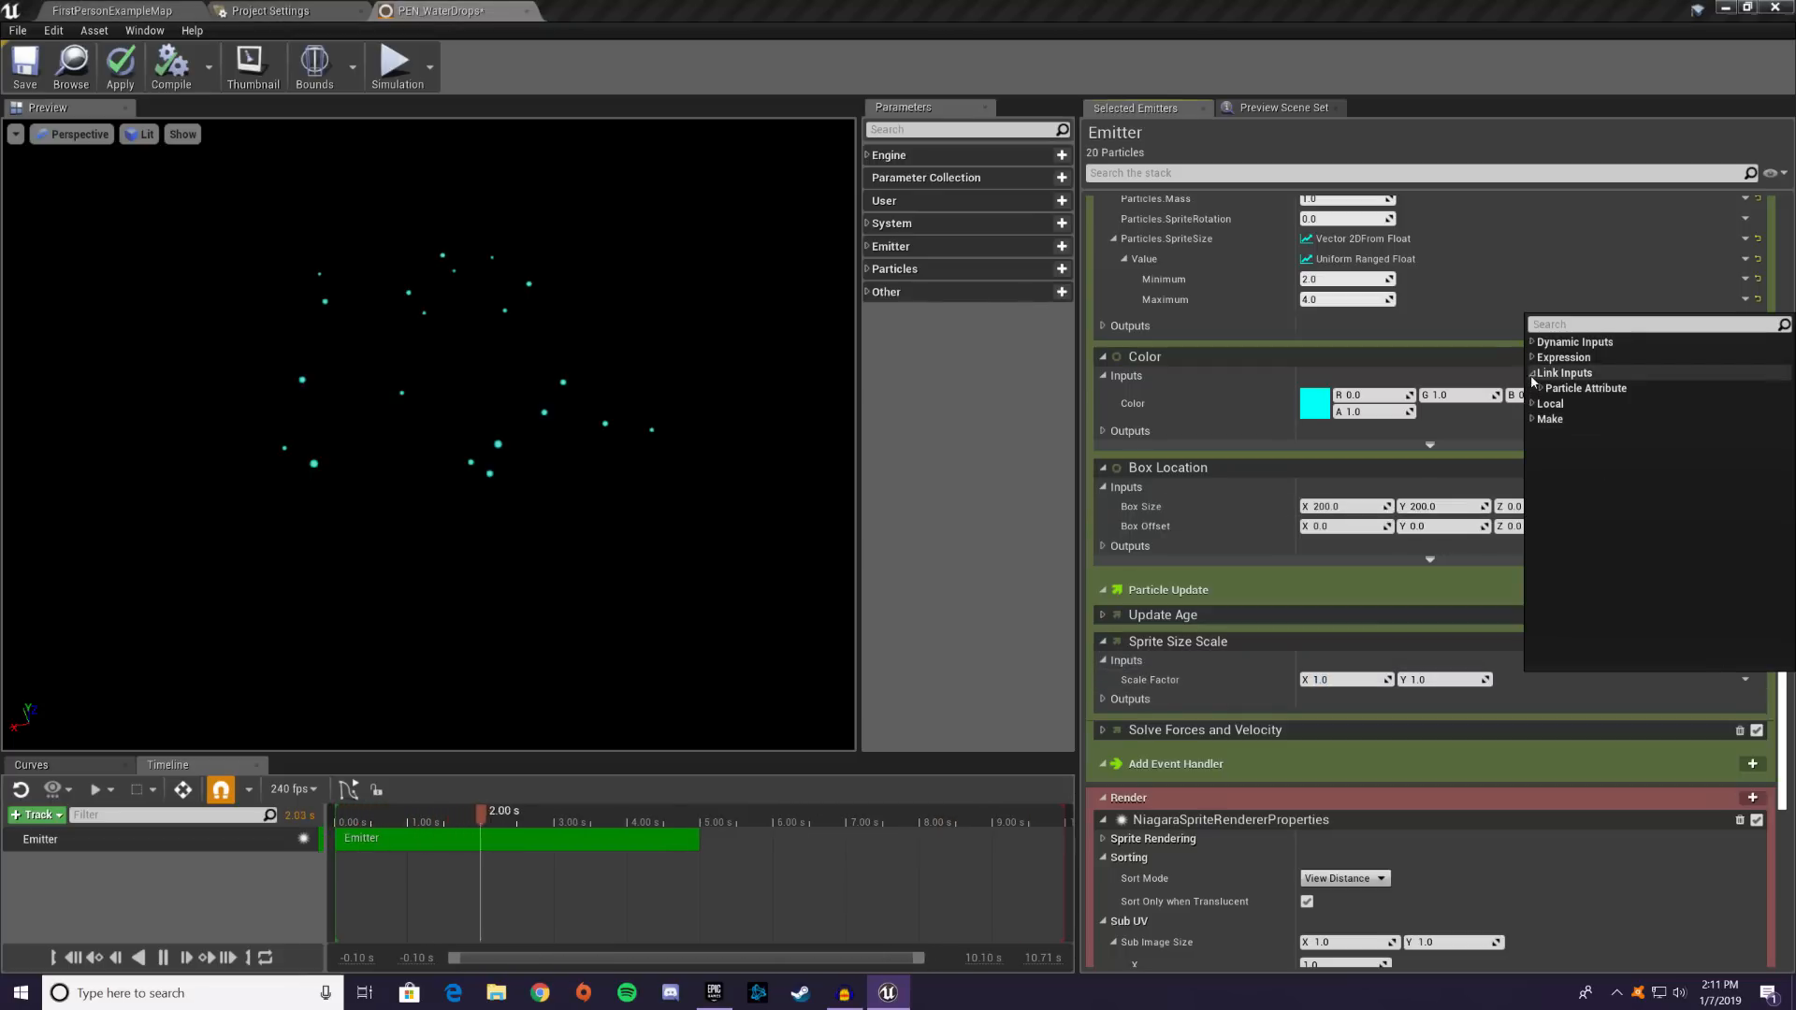
click(1540, 388)
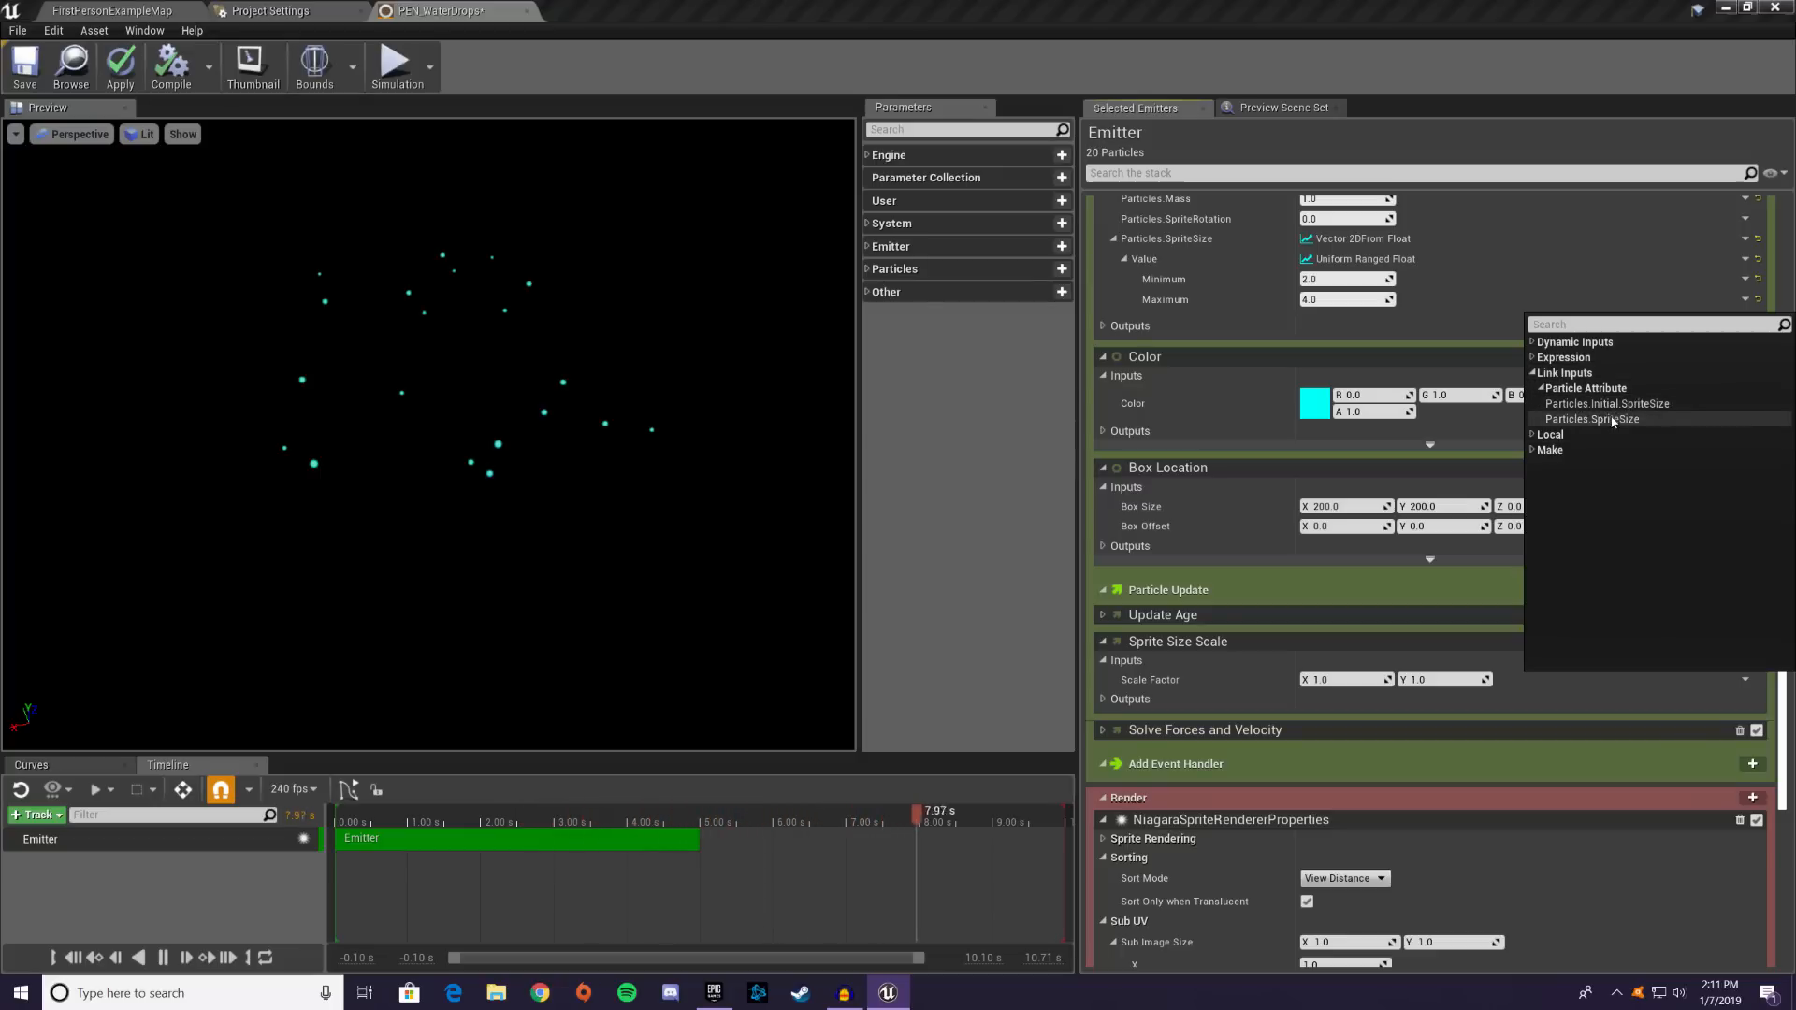
click(1285, 646)
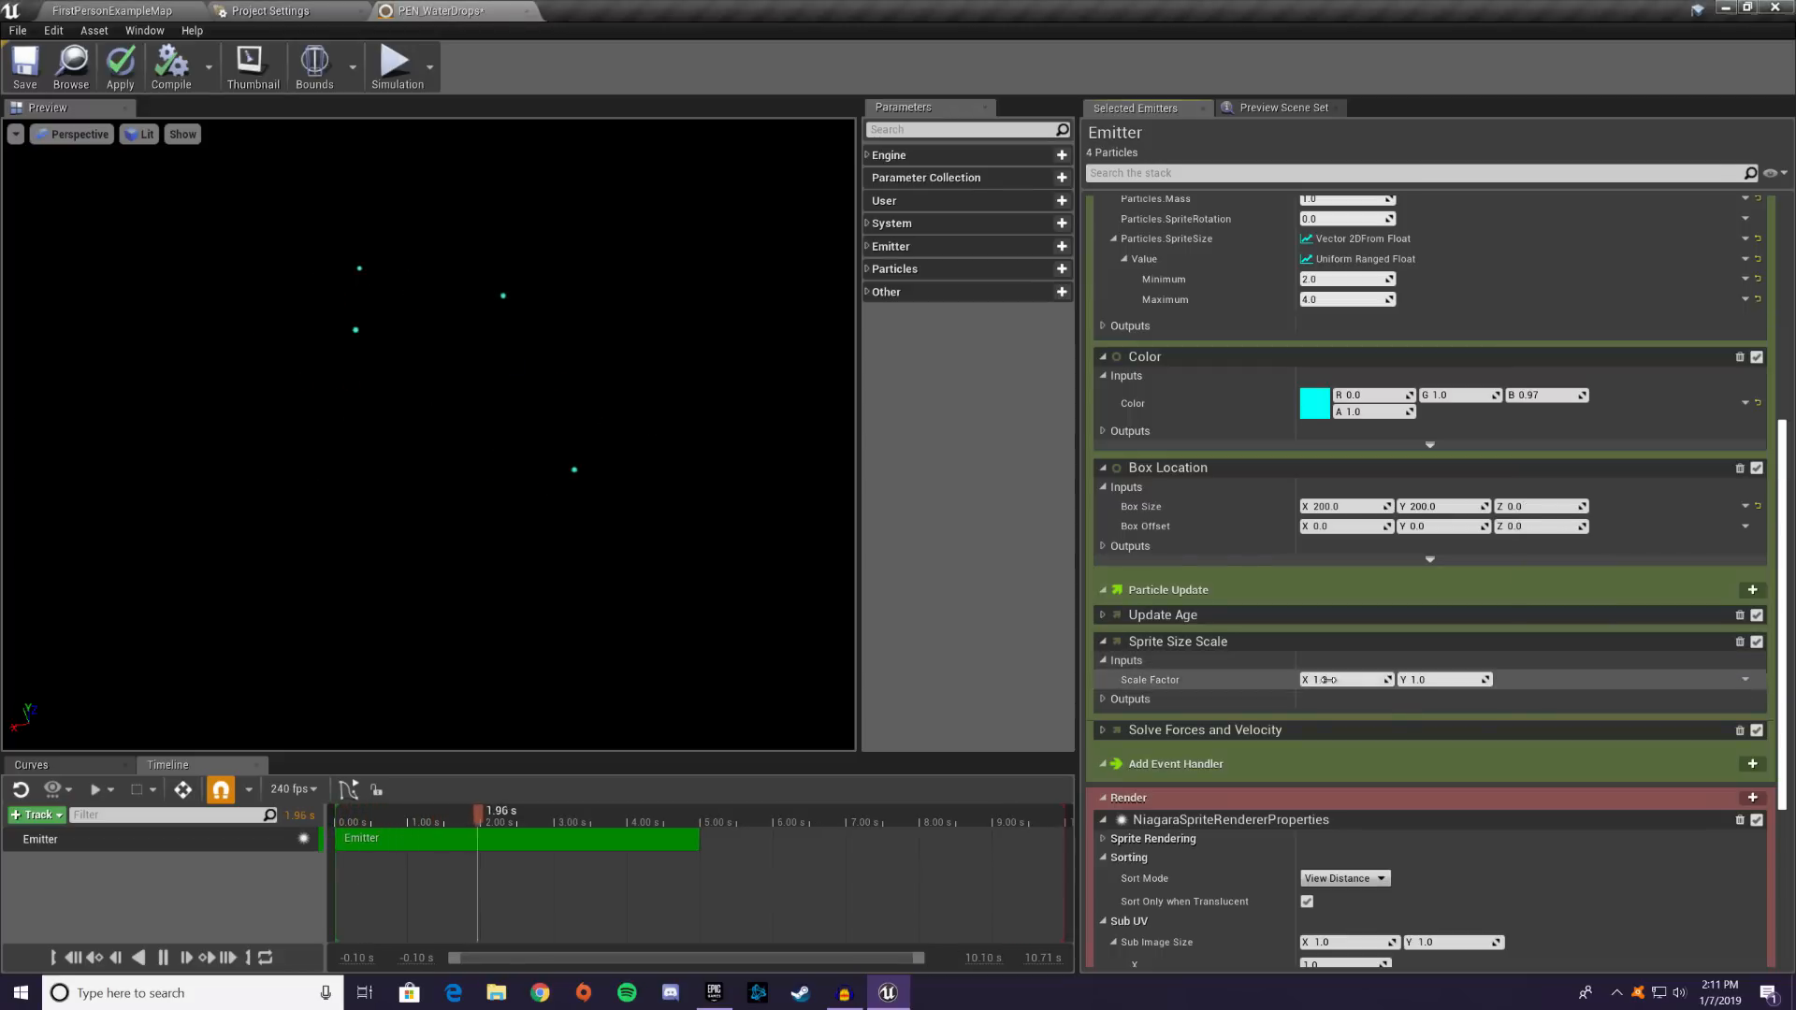
- Try a Sprite Size Scale factor of 0.9 in X and Y, and reset it to the default
click(1350, 674)
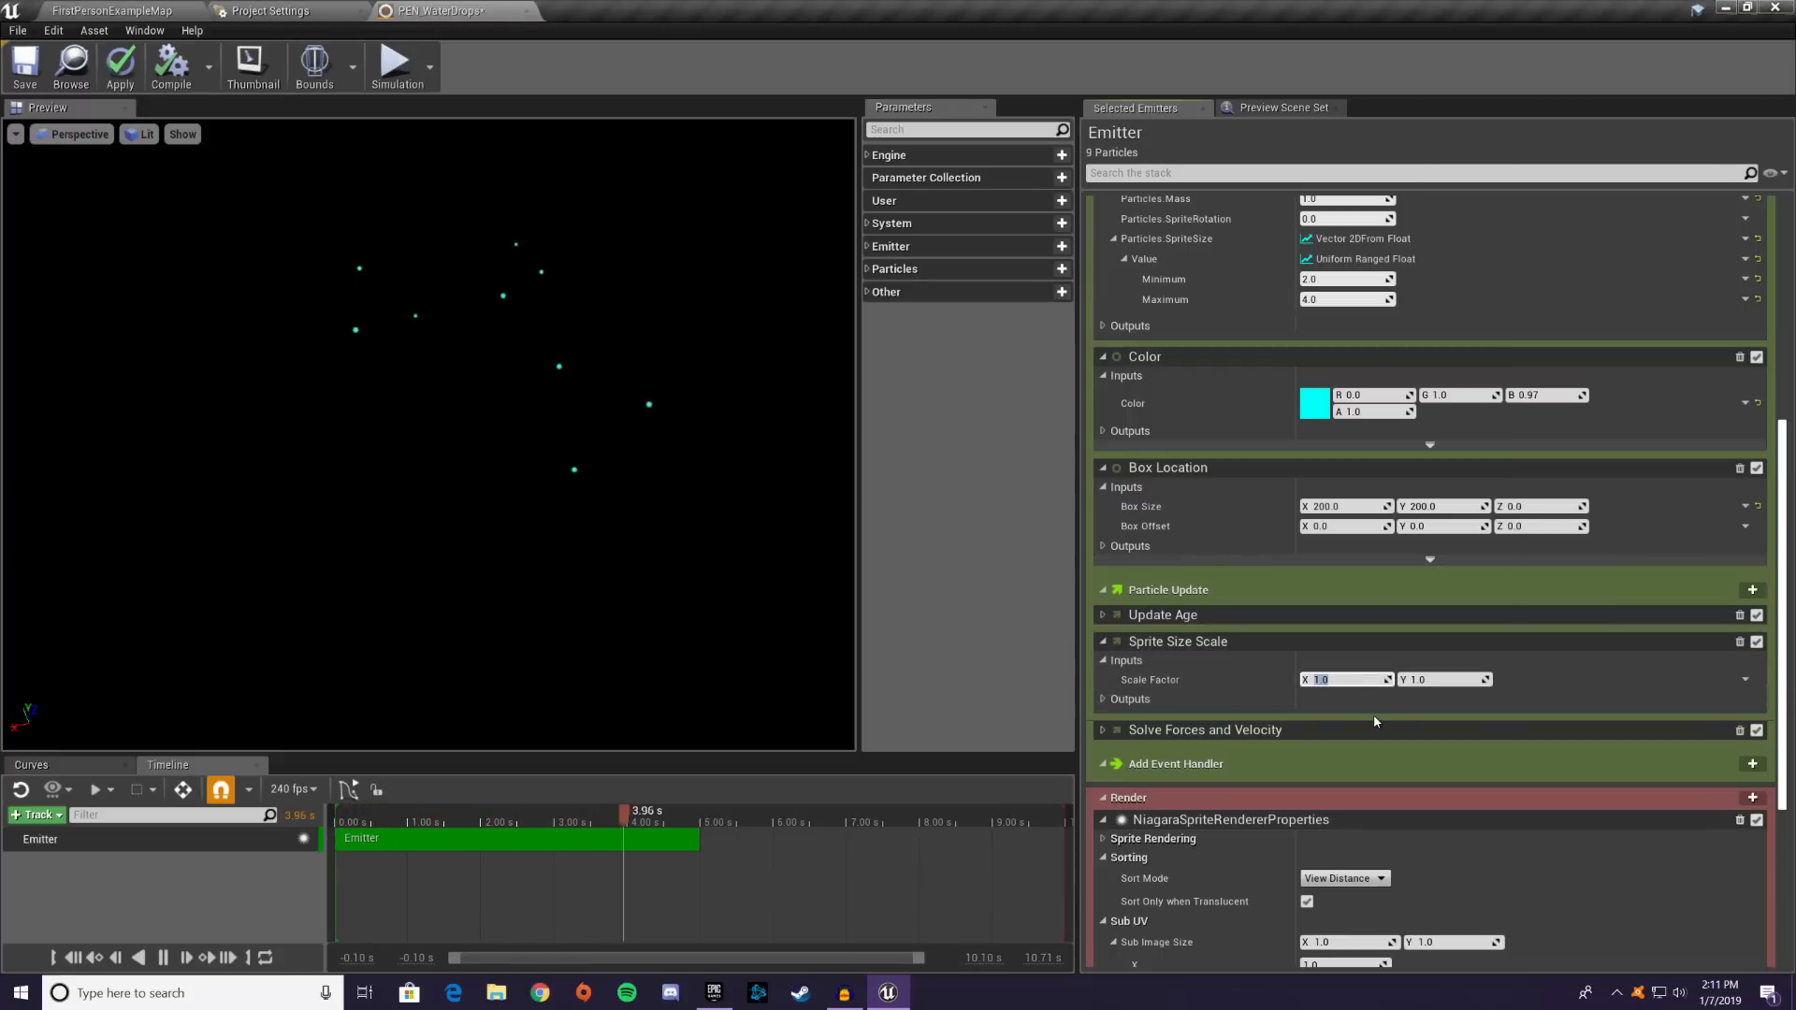
text(0.9)
key(Tab)
key(Return)
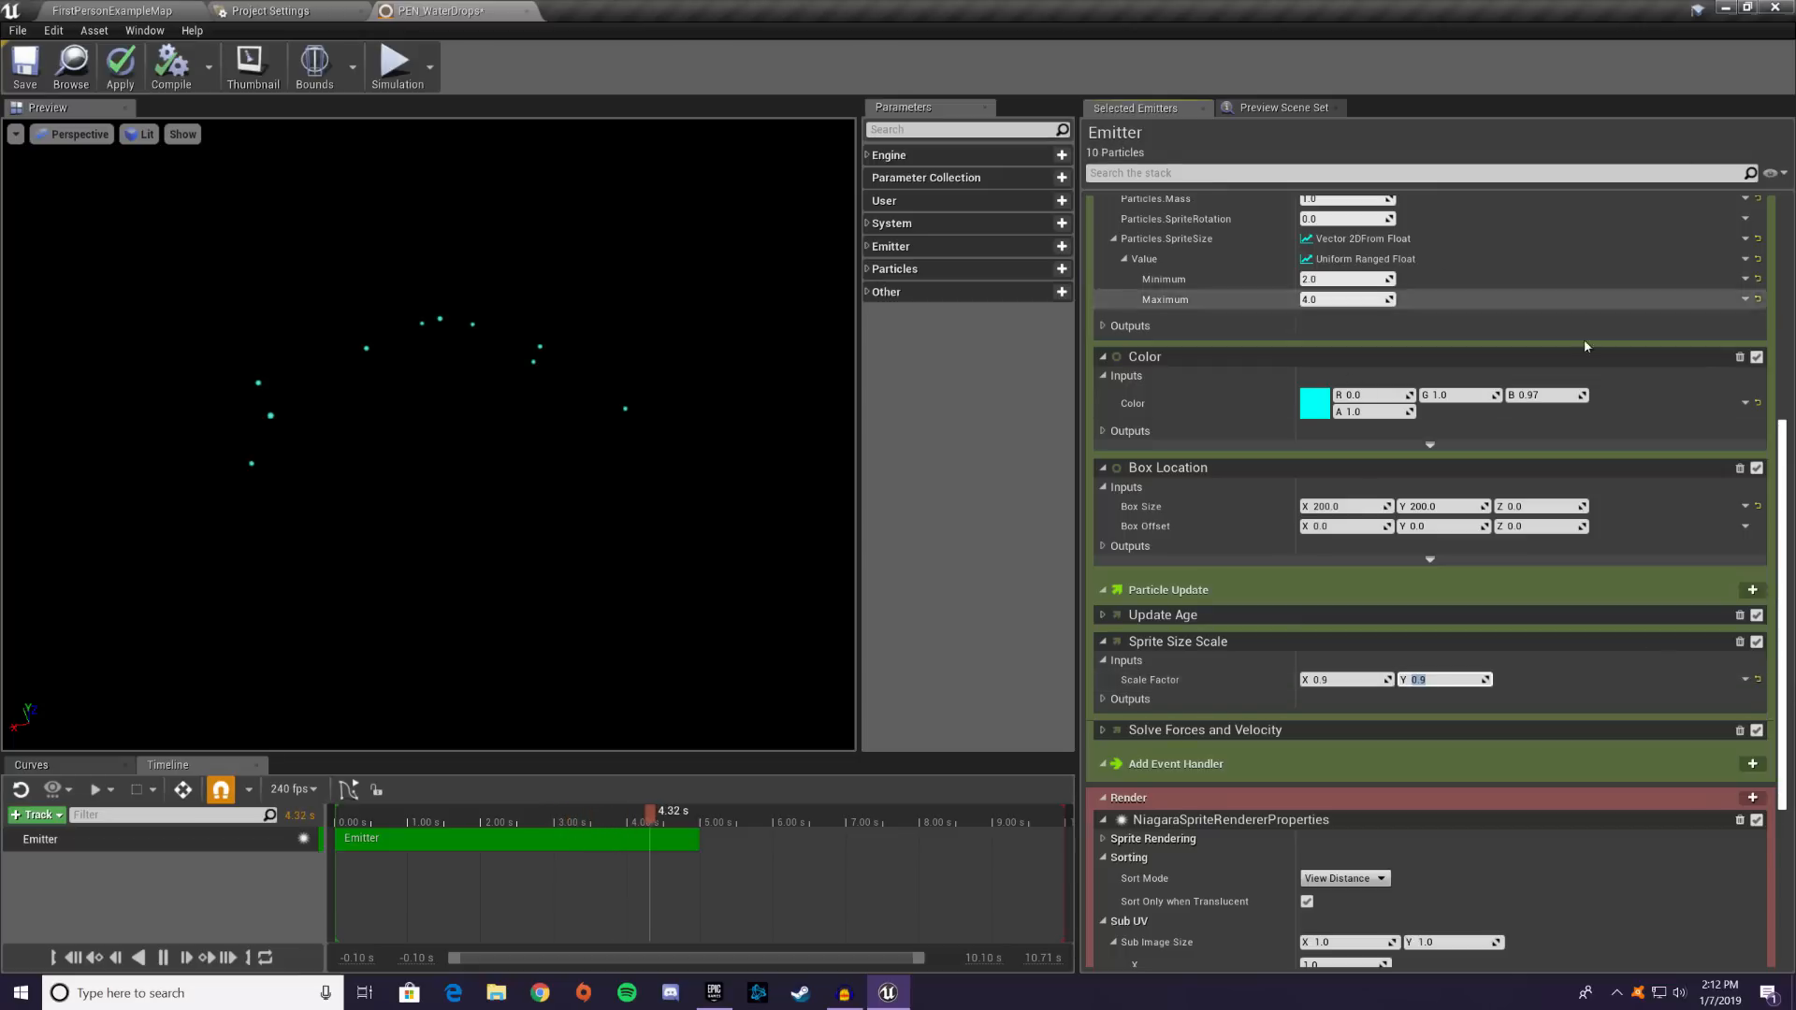
click(1758, 681)
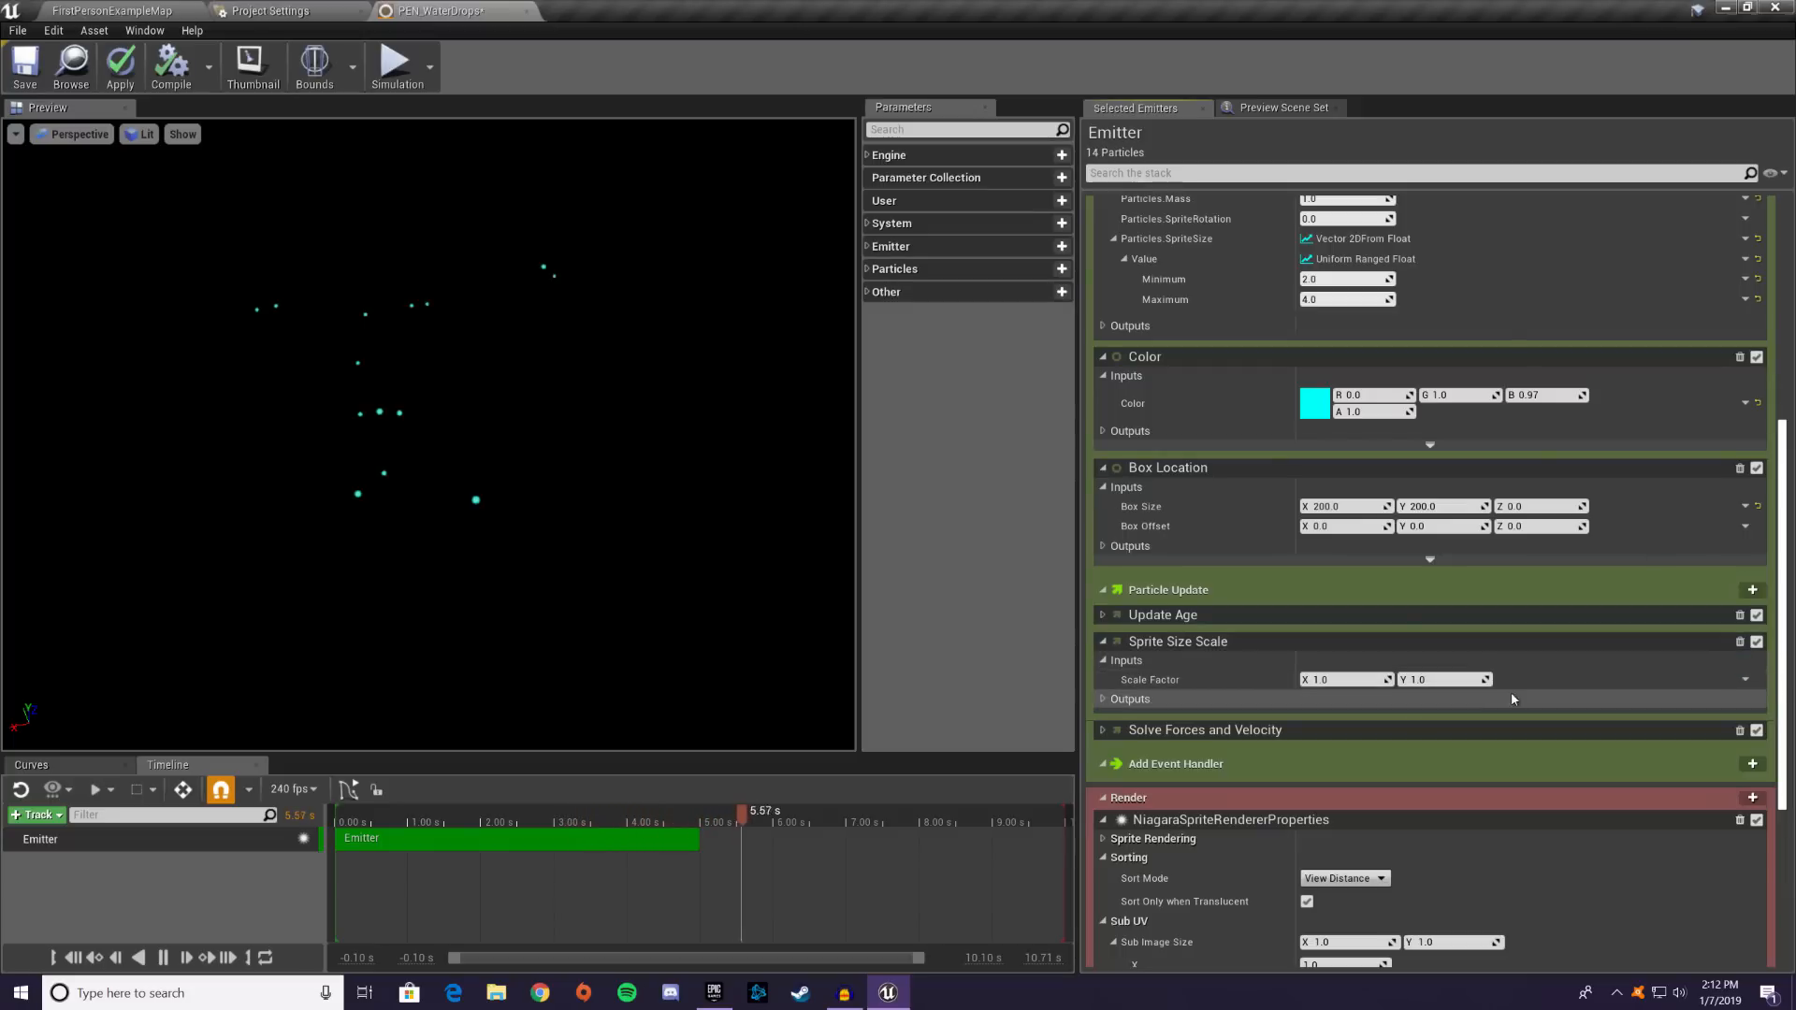
- Drive the Sprite Size Scale module's Scale Factor with the Vector 2D From Curve dynamic input
click(1745, 682)
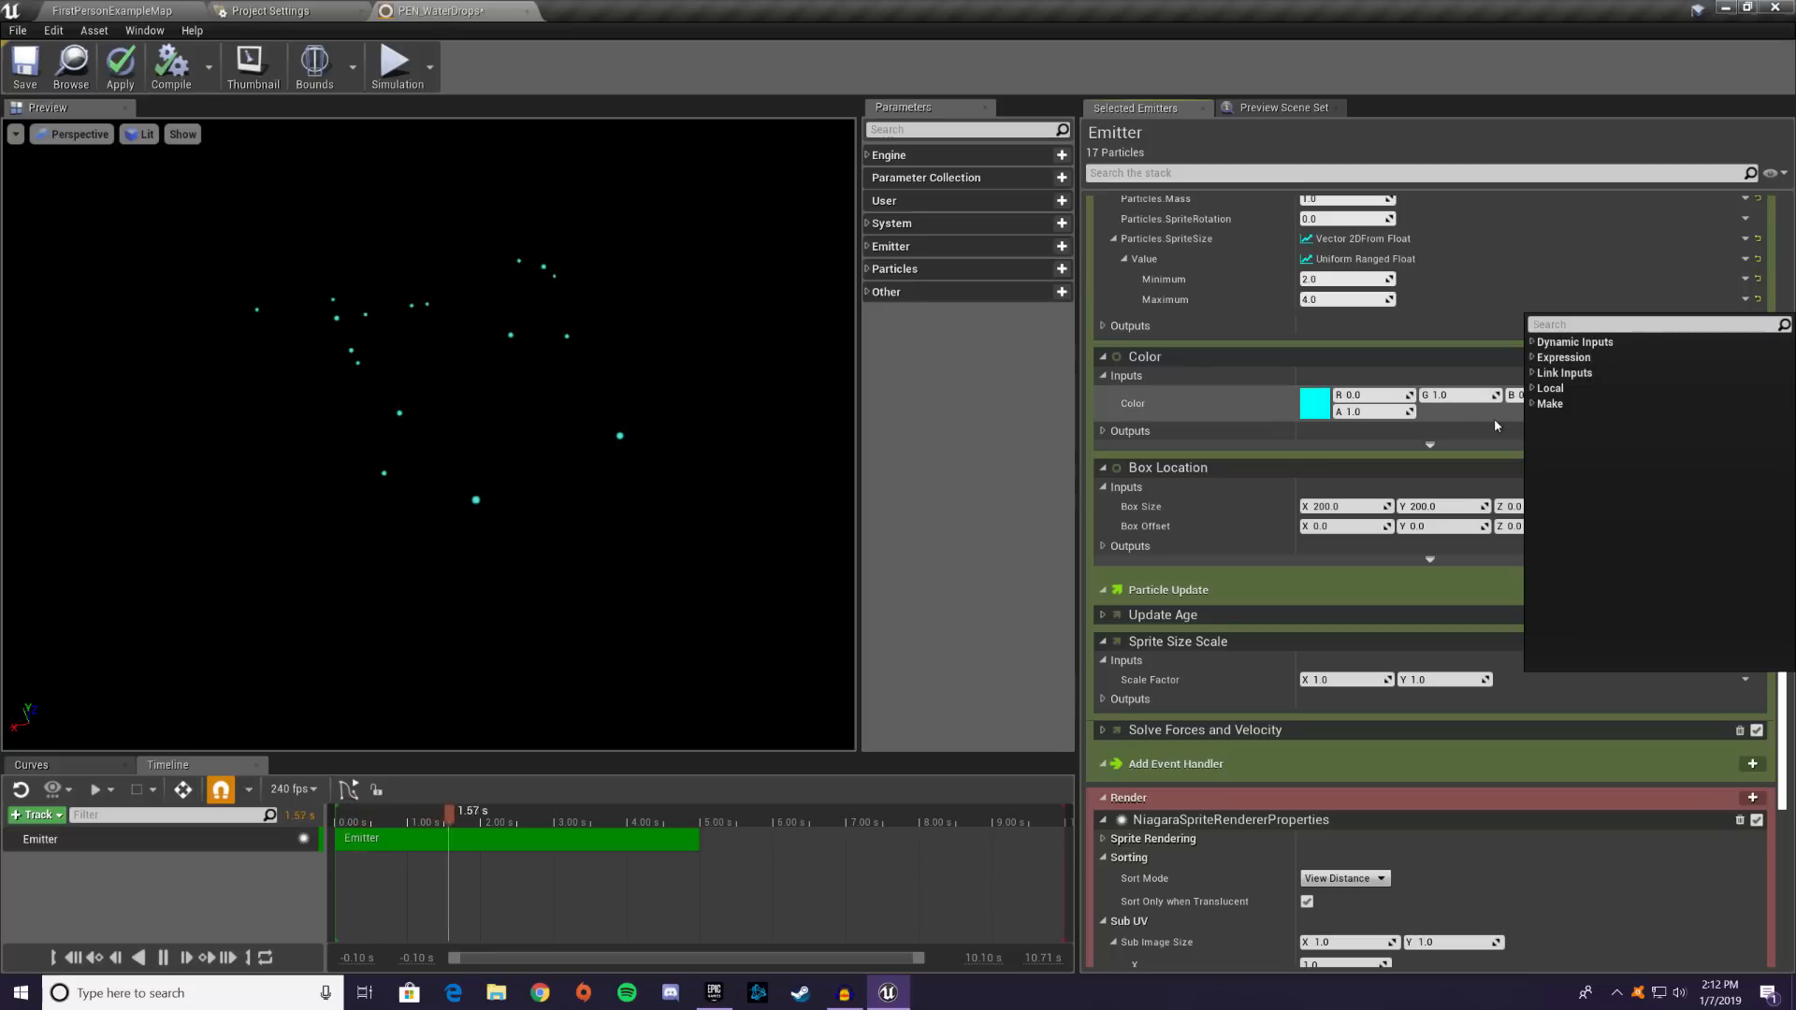
click(1533, 358)
click(1534, 358)
click(1532, 342)
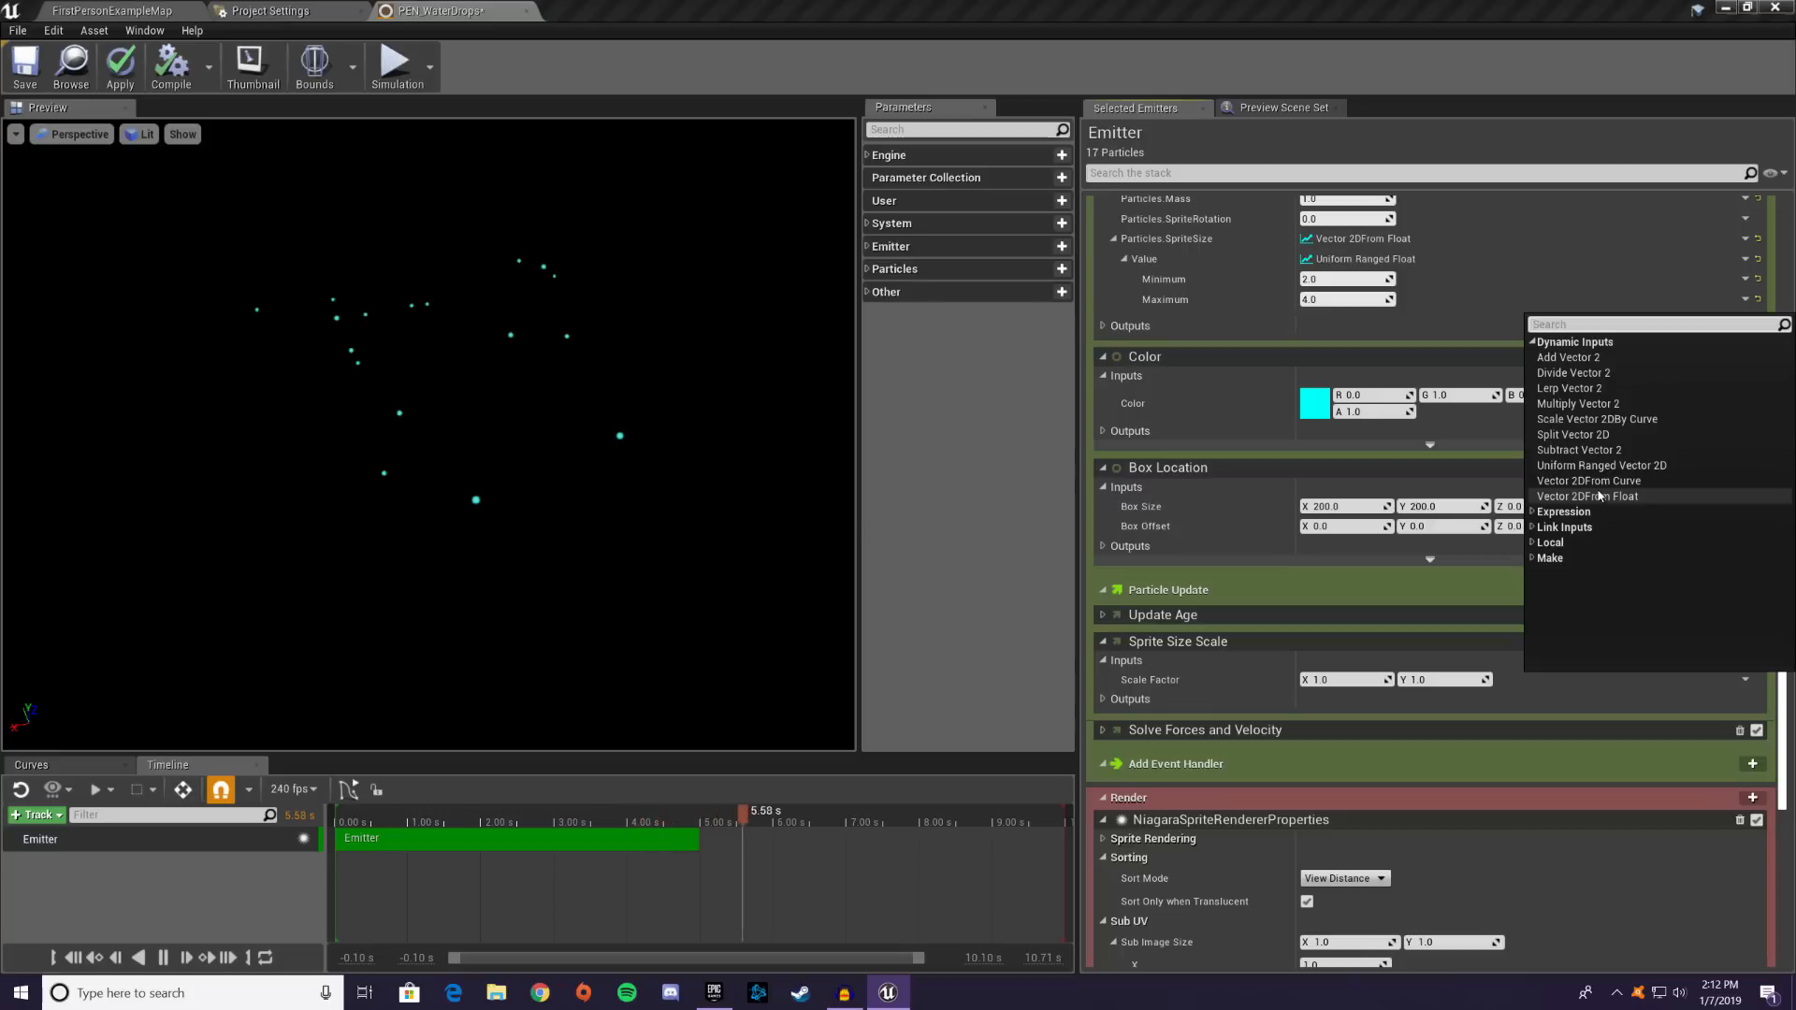
click(1661, 480)
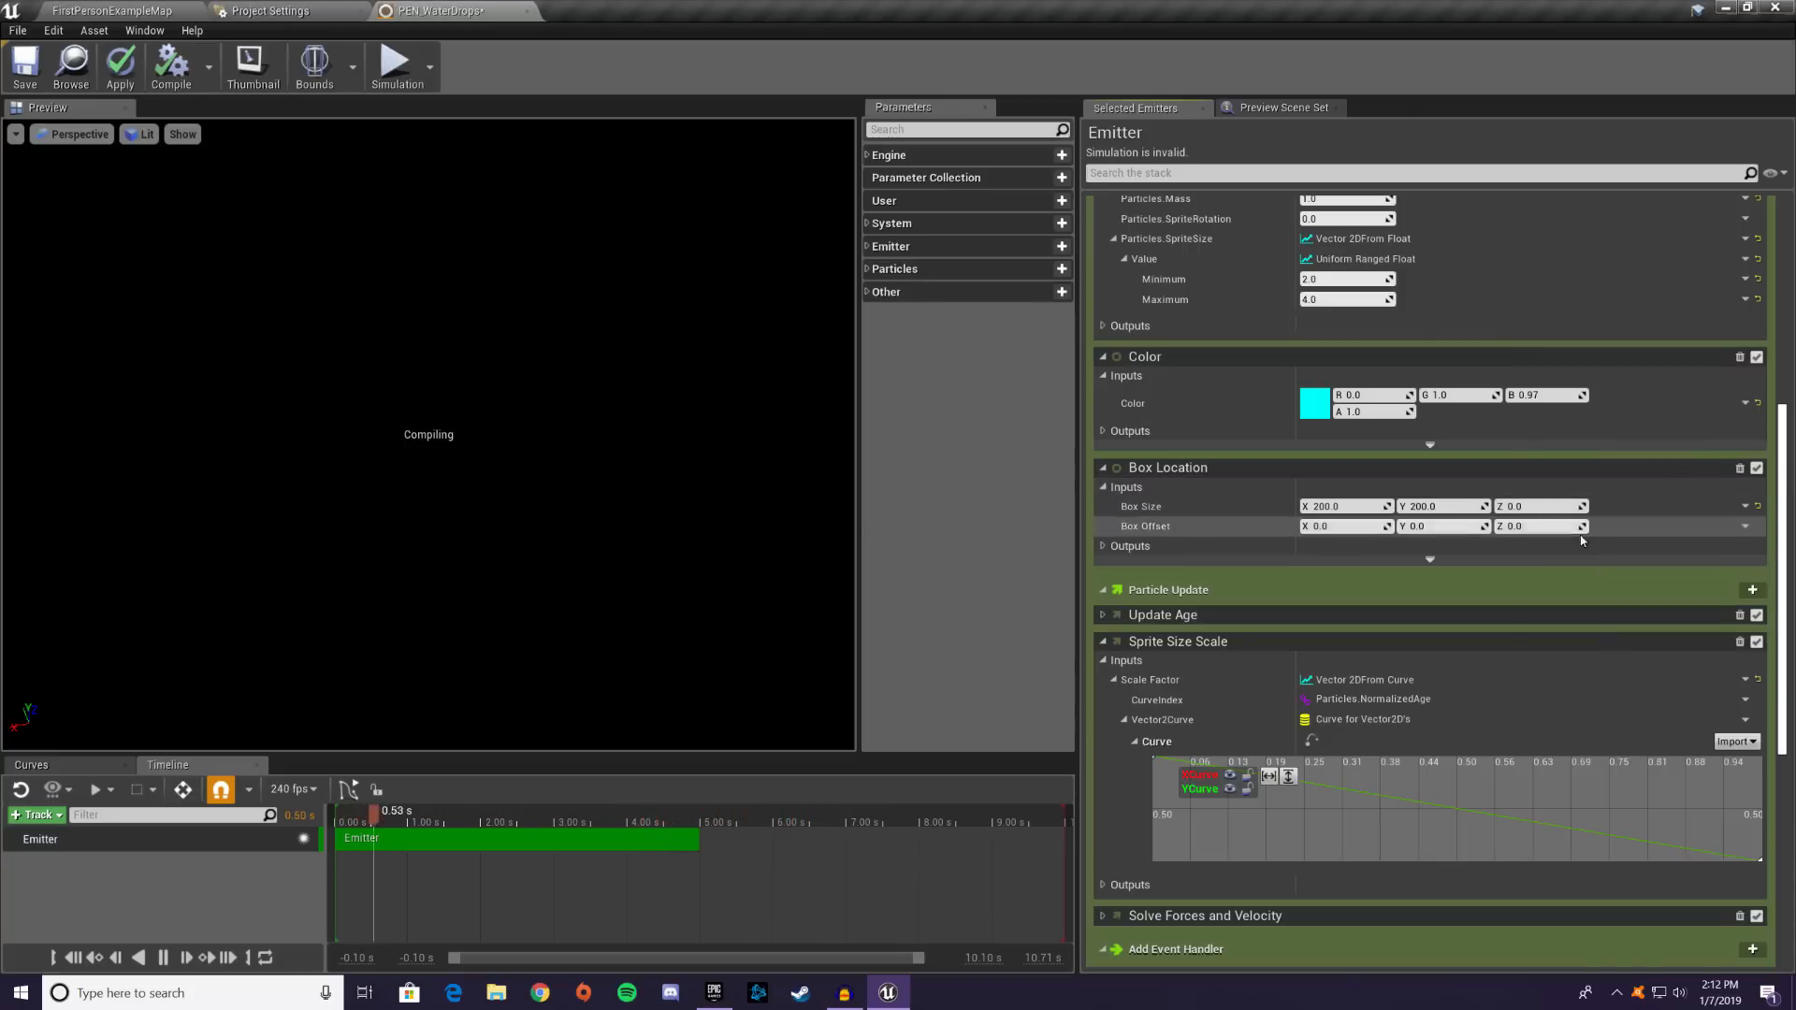
- Set the start keys of the X and Y scale curves to value 0 and their end keys to 2.0
scroll(1525, 521, down, 3)
scroll(1515, 432, up, 3)
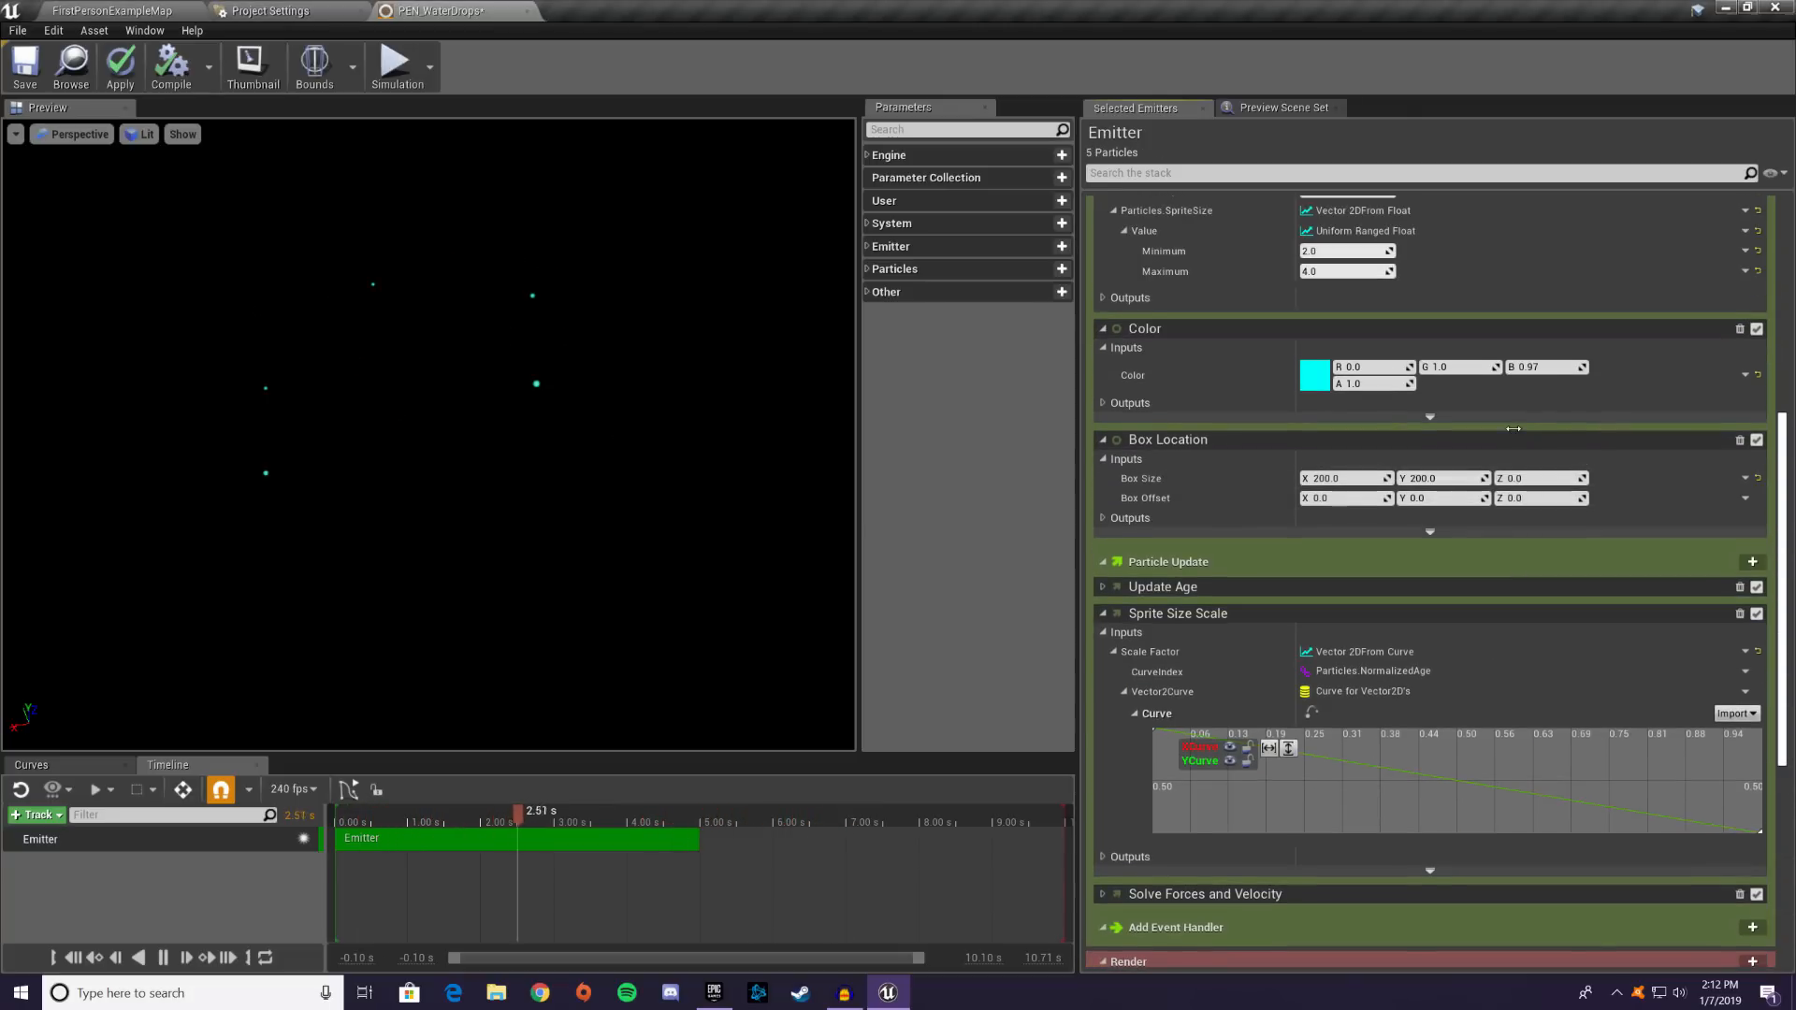
scroll(1520, 421, up, 5)
scroll(1530, 403, down, 6)
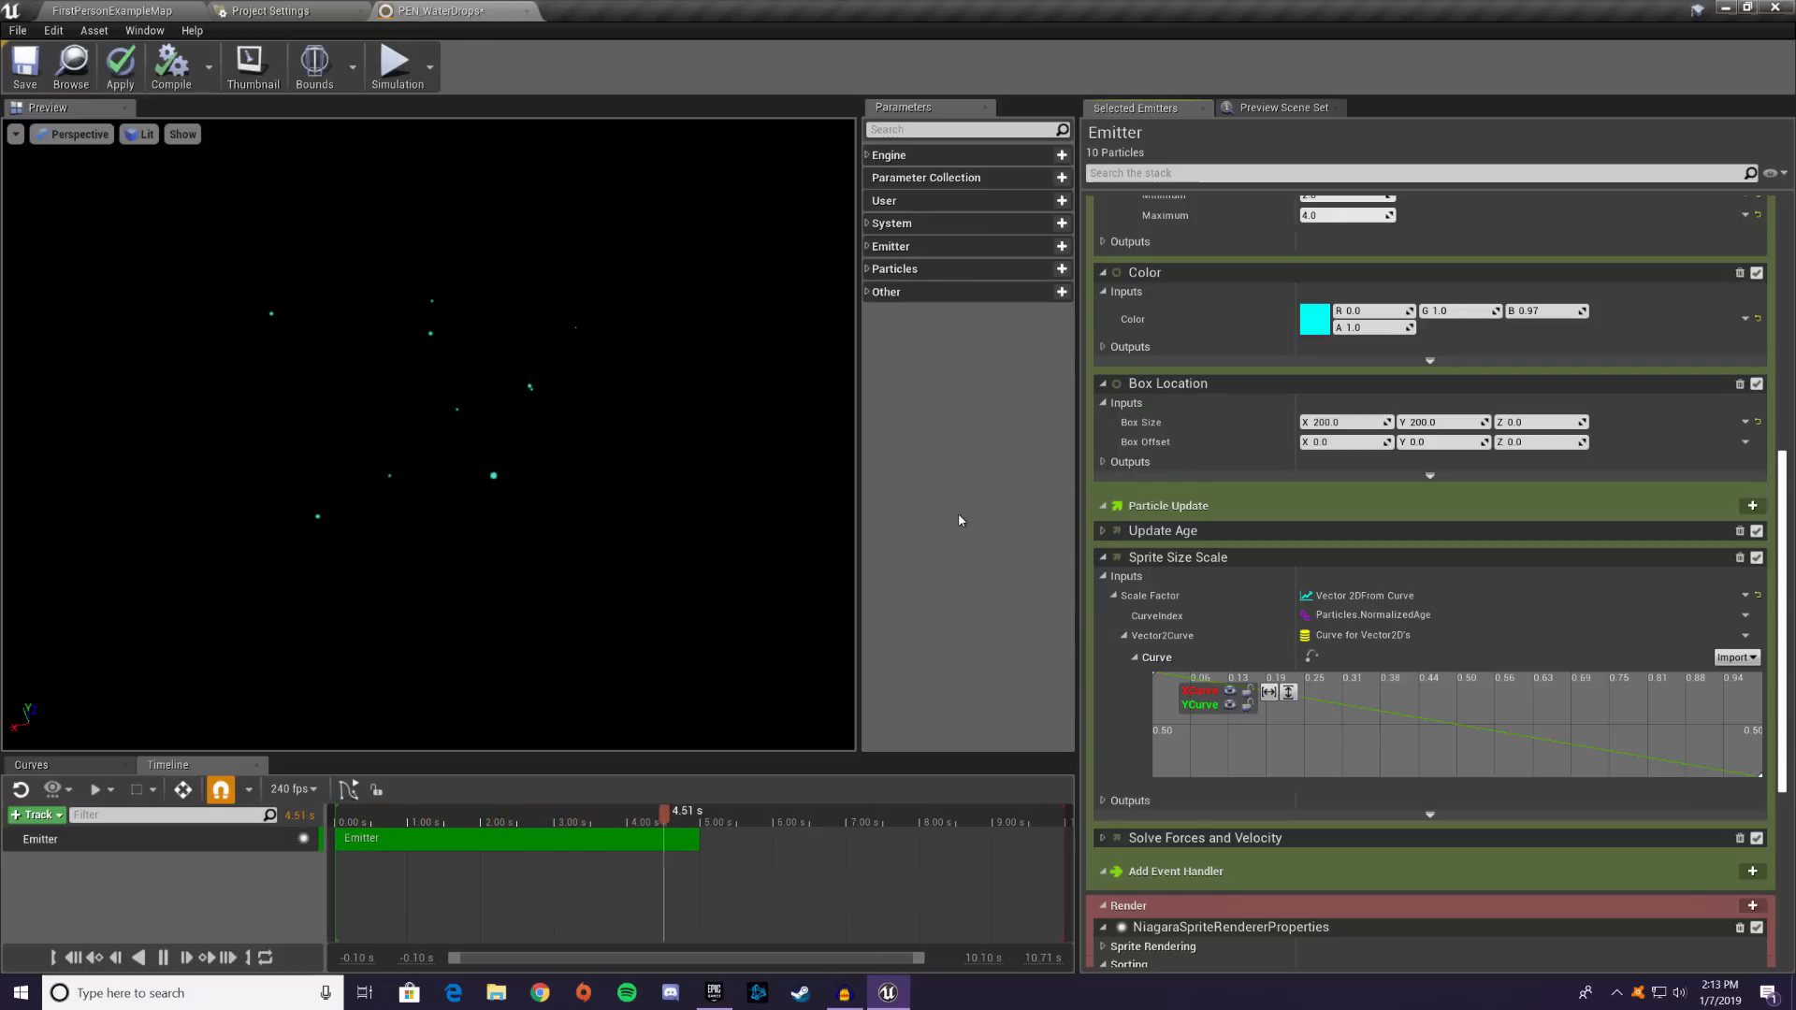
scroll(1271, 716, down, 1)
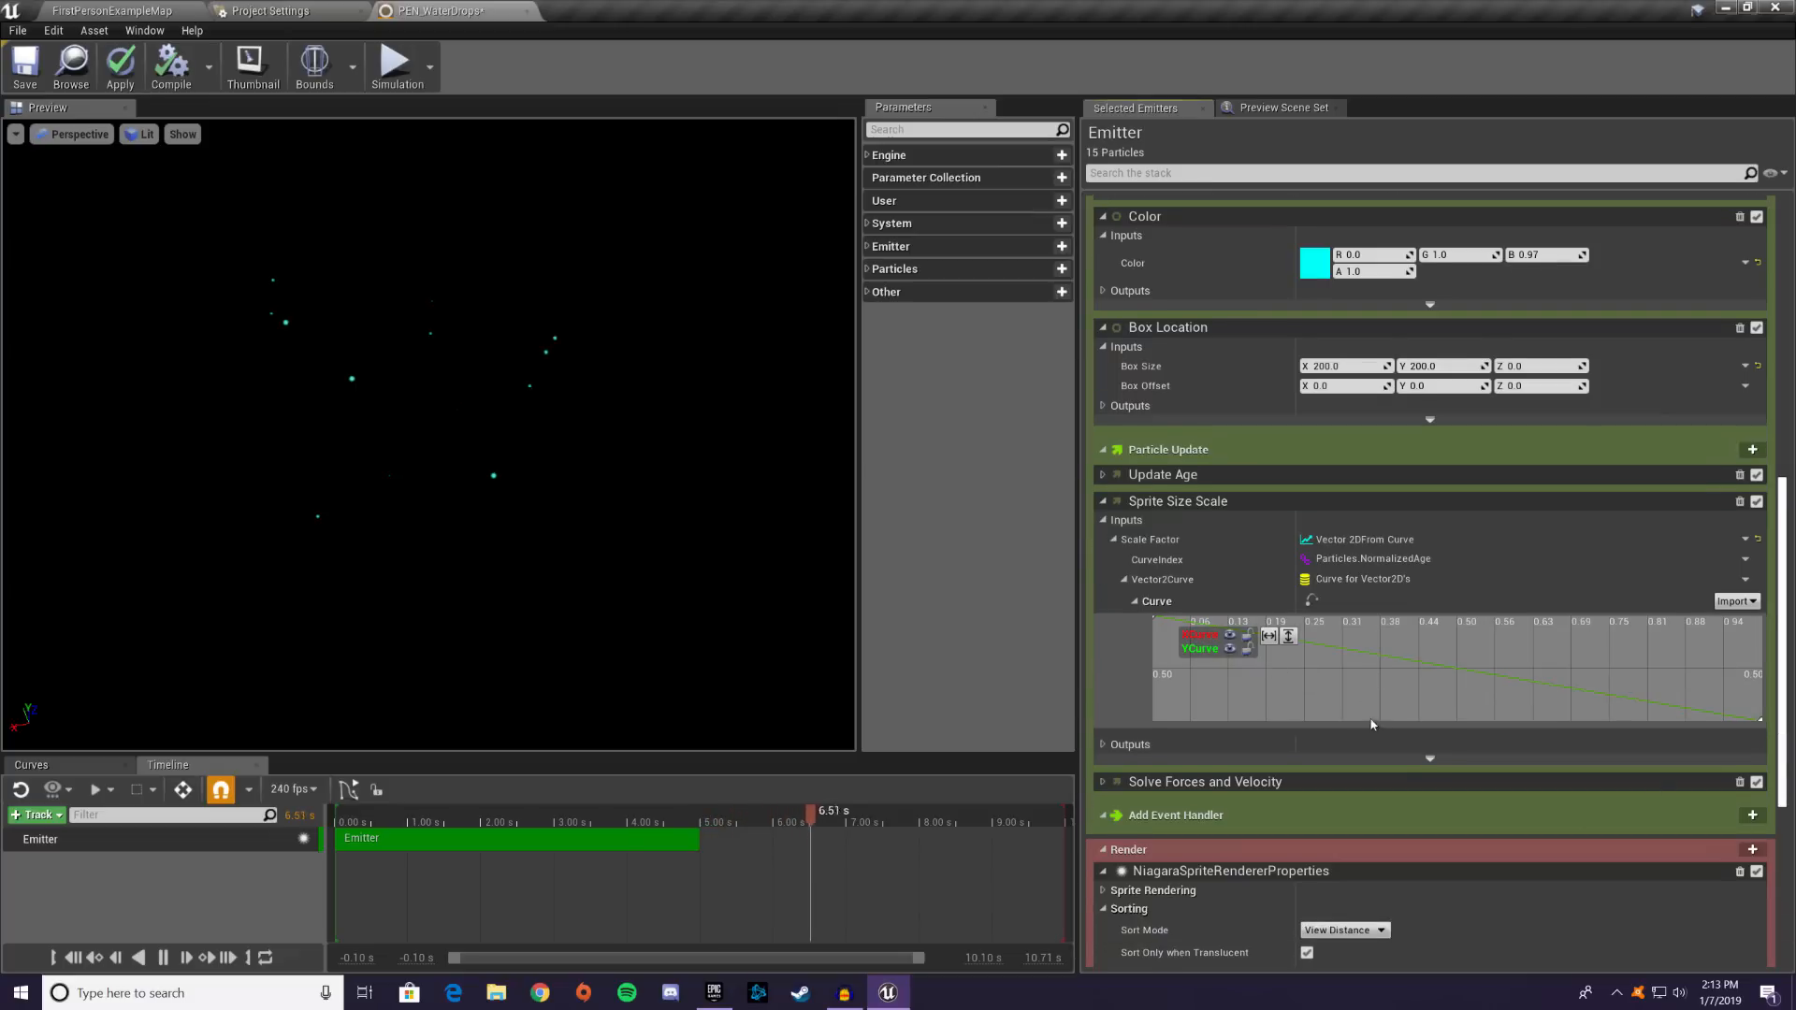
scroll(1388, 695, down, 5)
right_drag(1356, 686, 1448, 657)
scroll(1424, 705, down, 2)
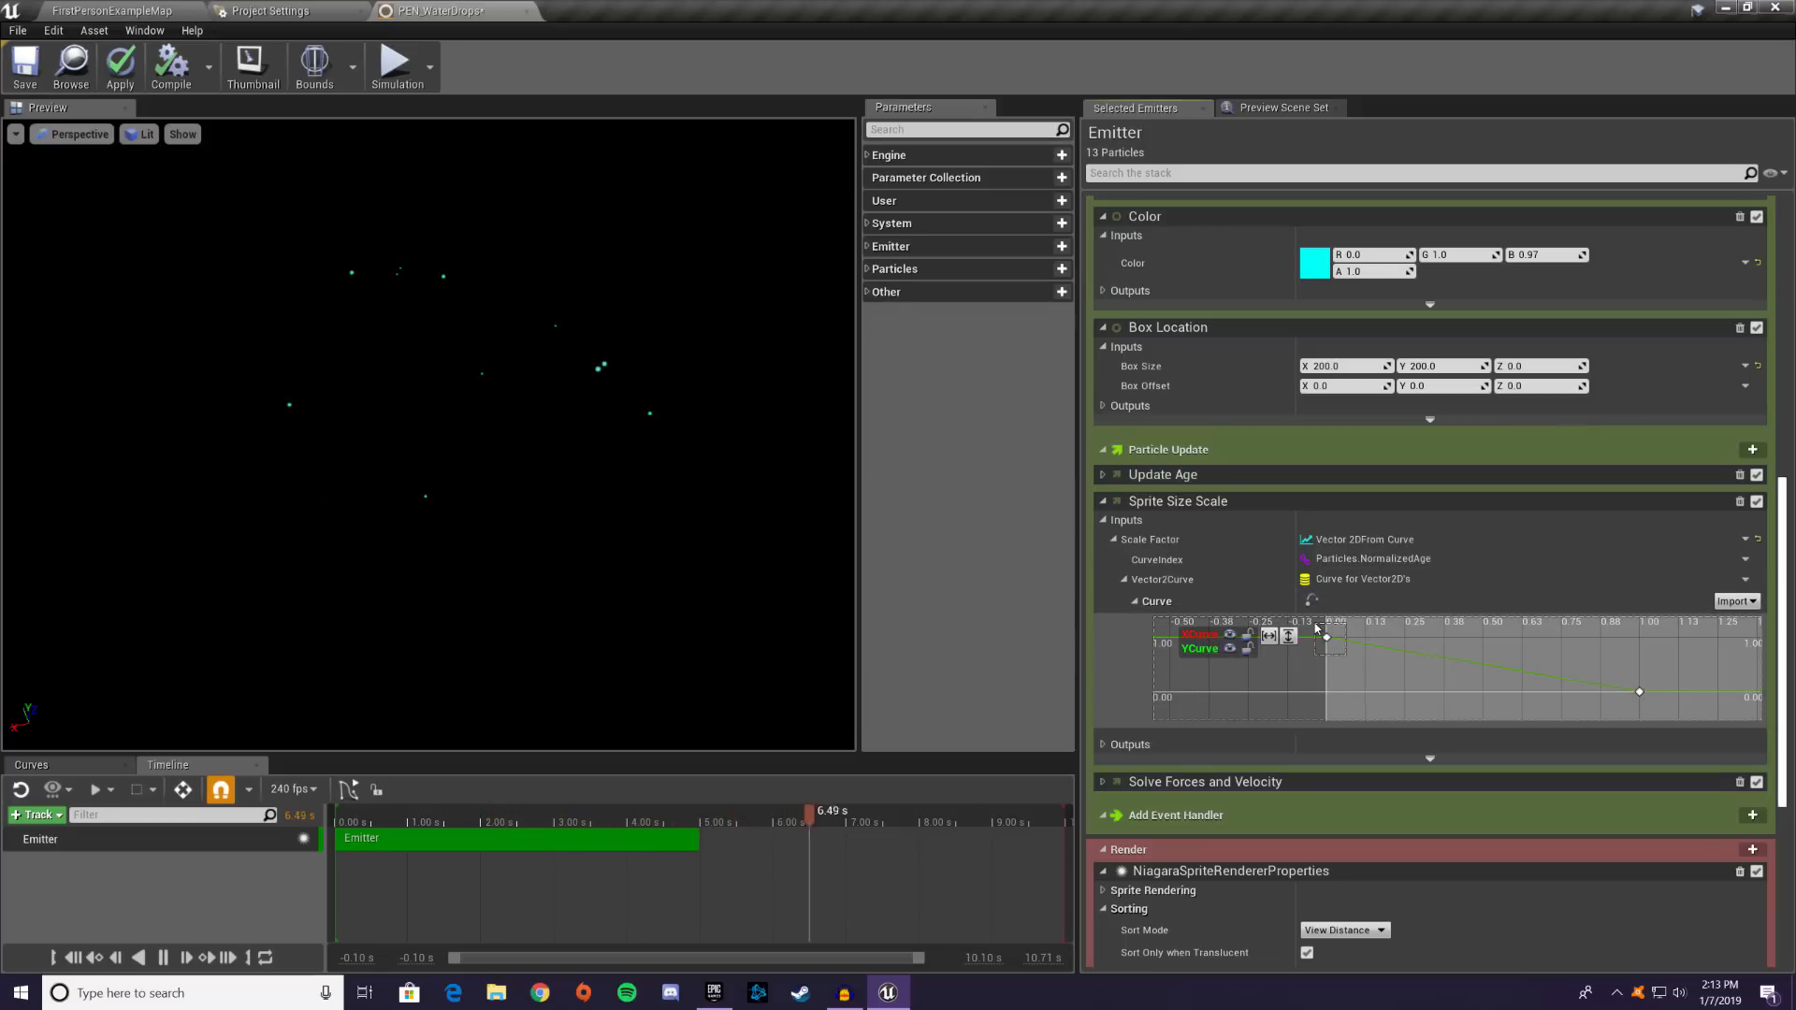
drag(1318, 626, 1335, 647)
click(1450, 637)
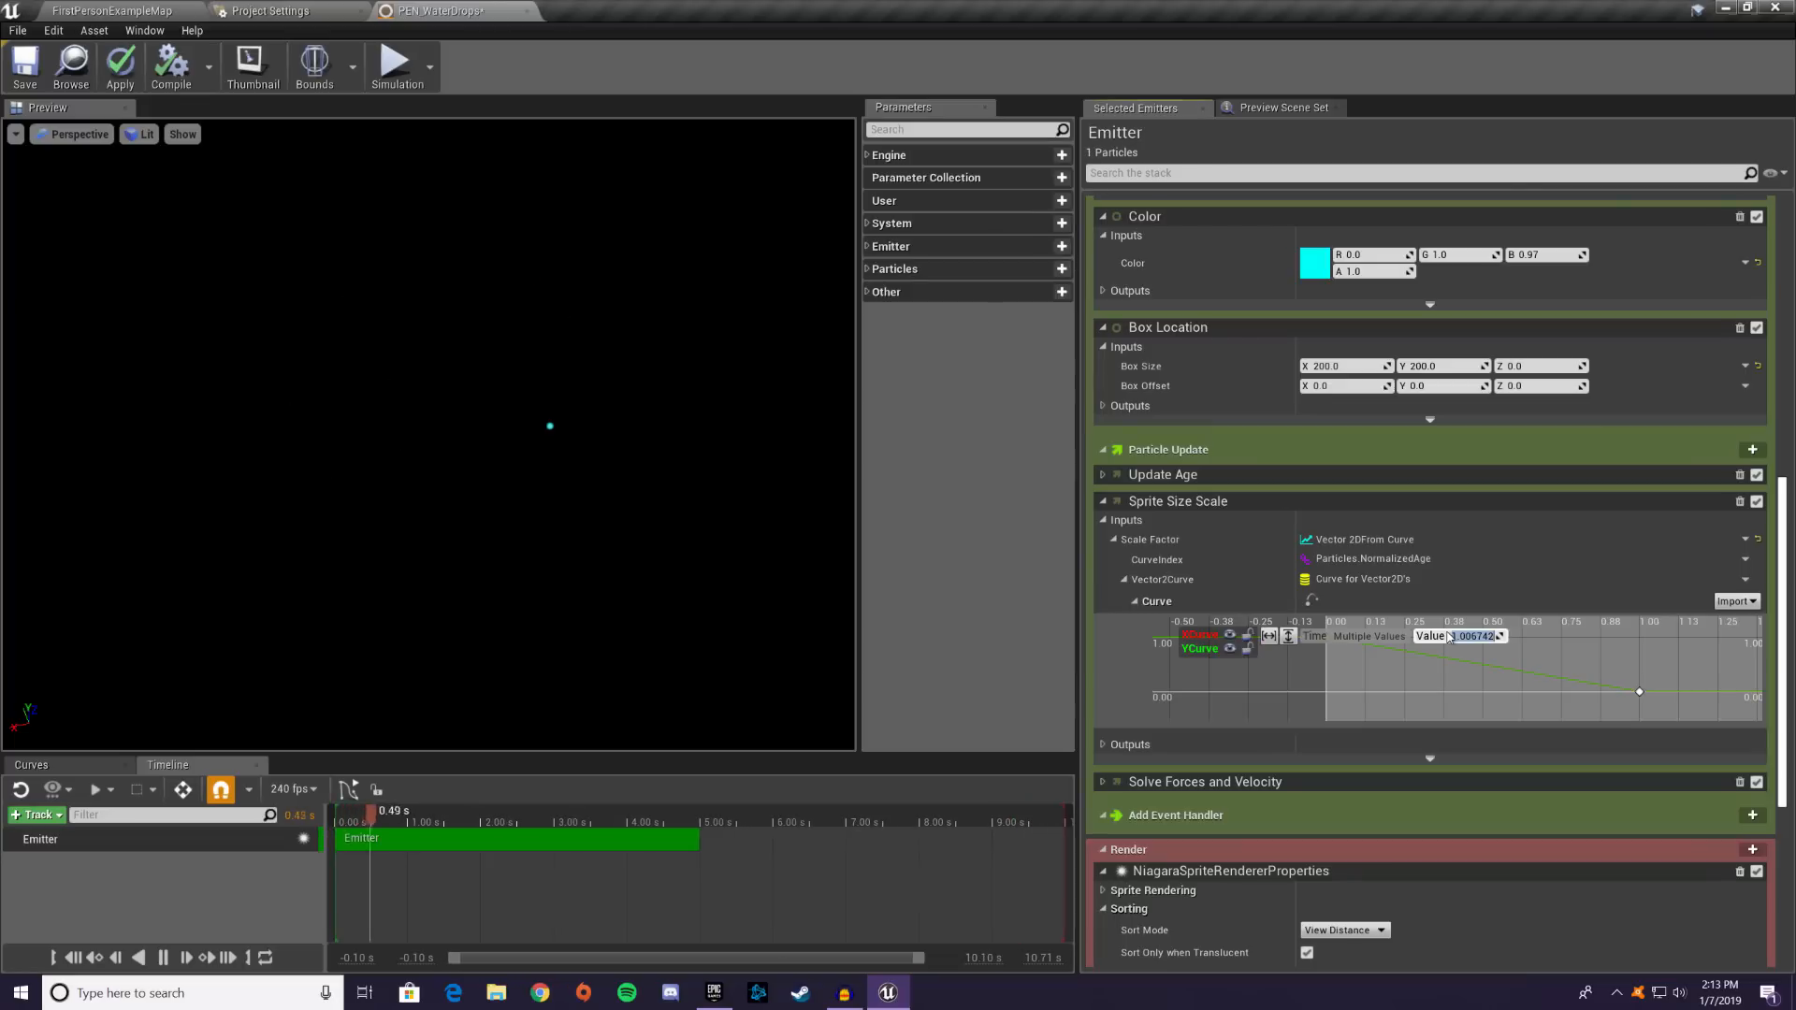
text(0)
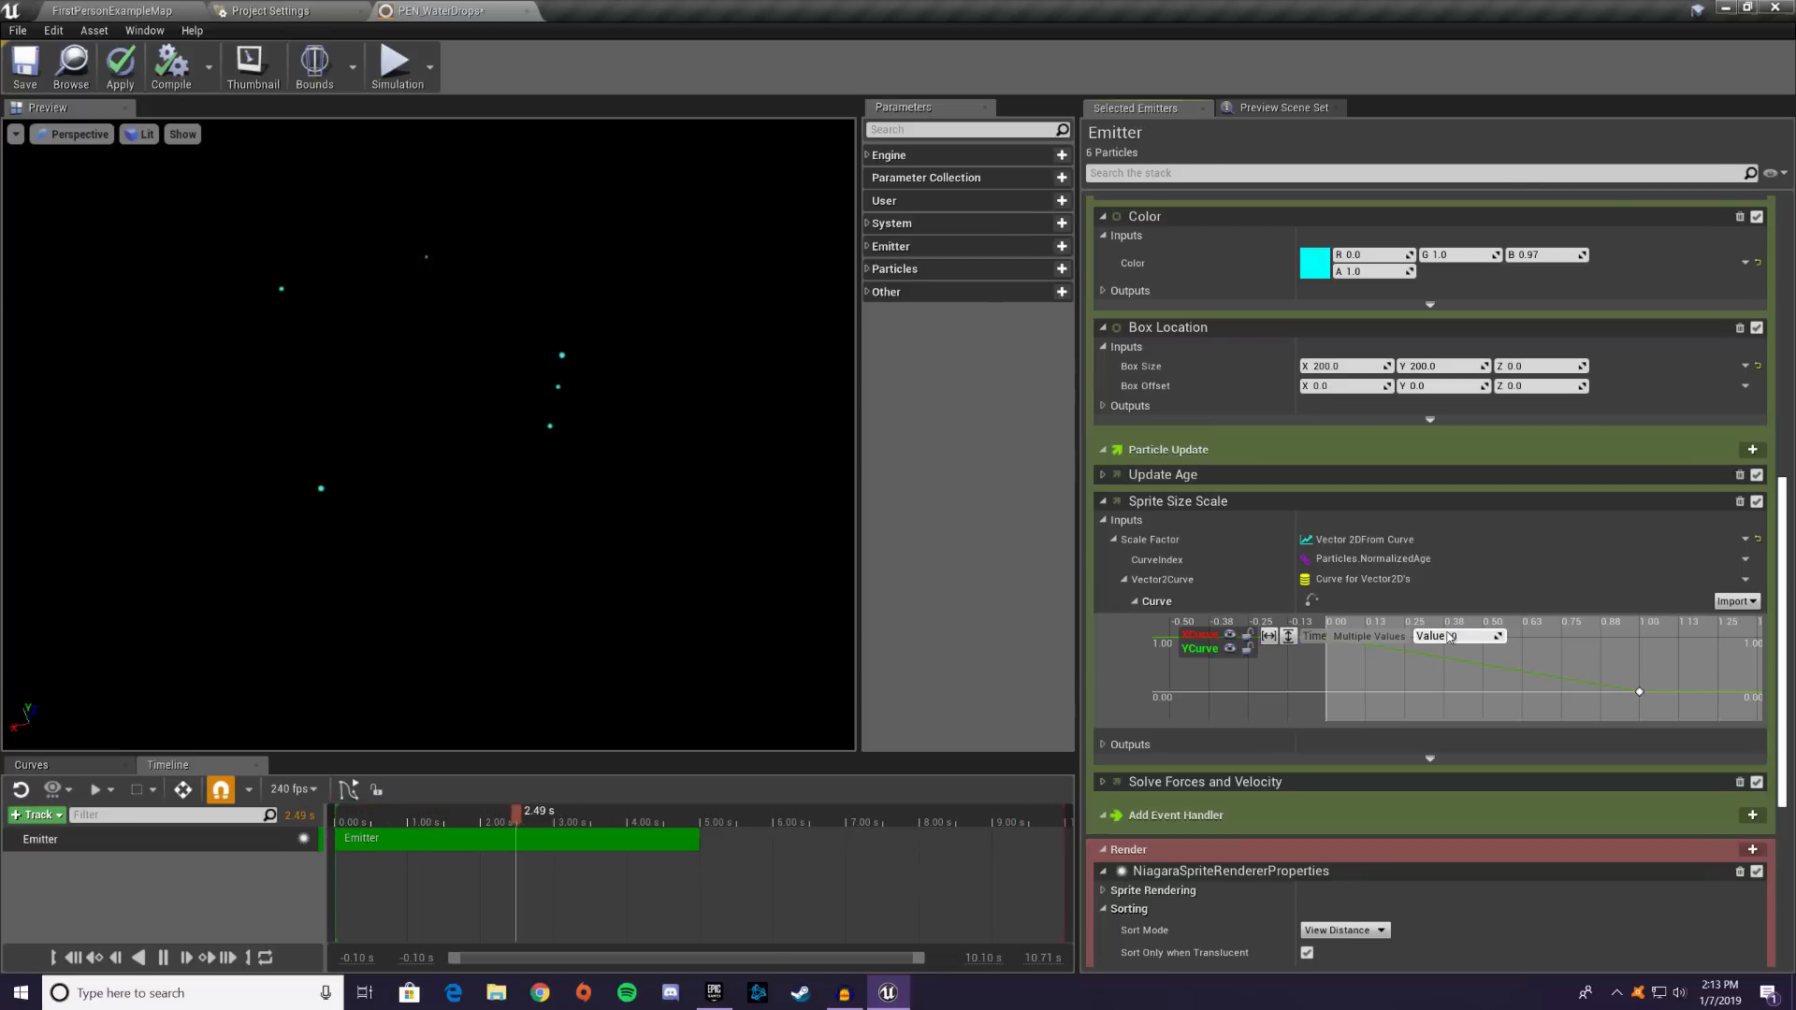
key(Return)
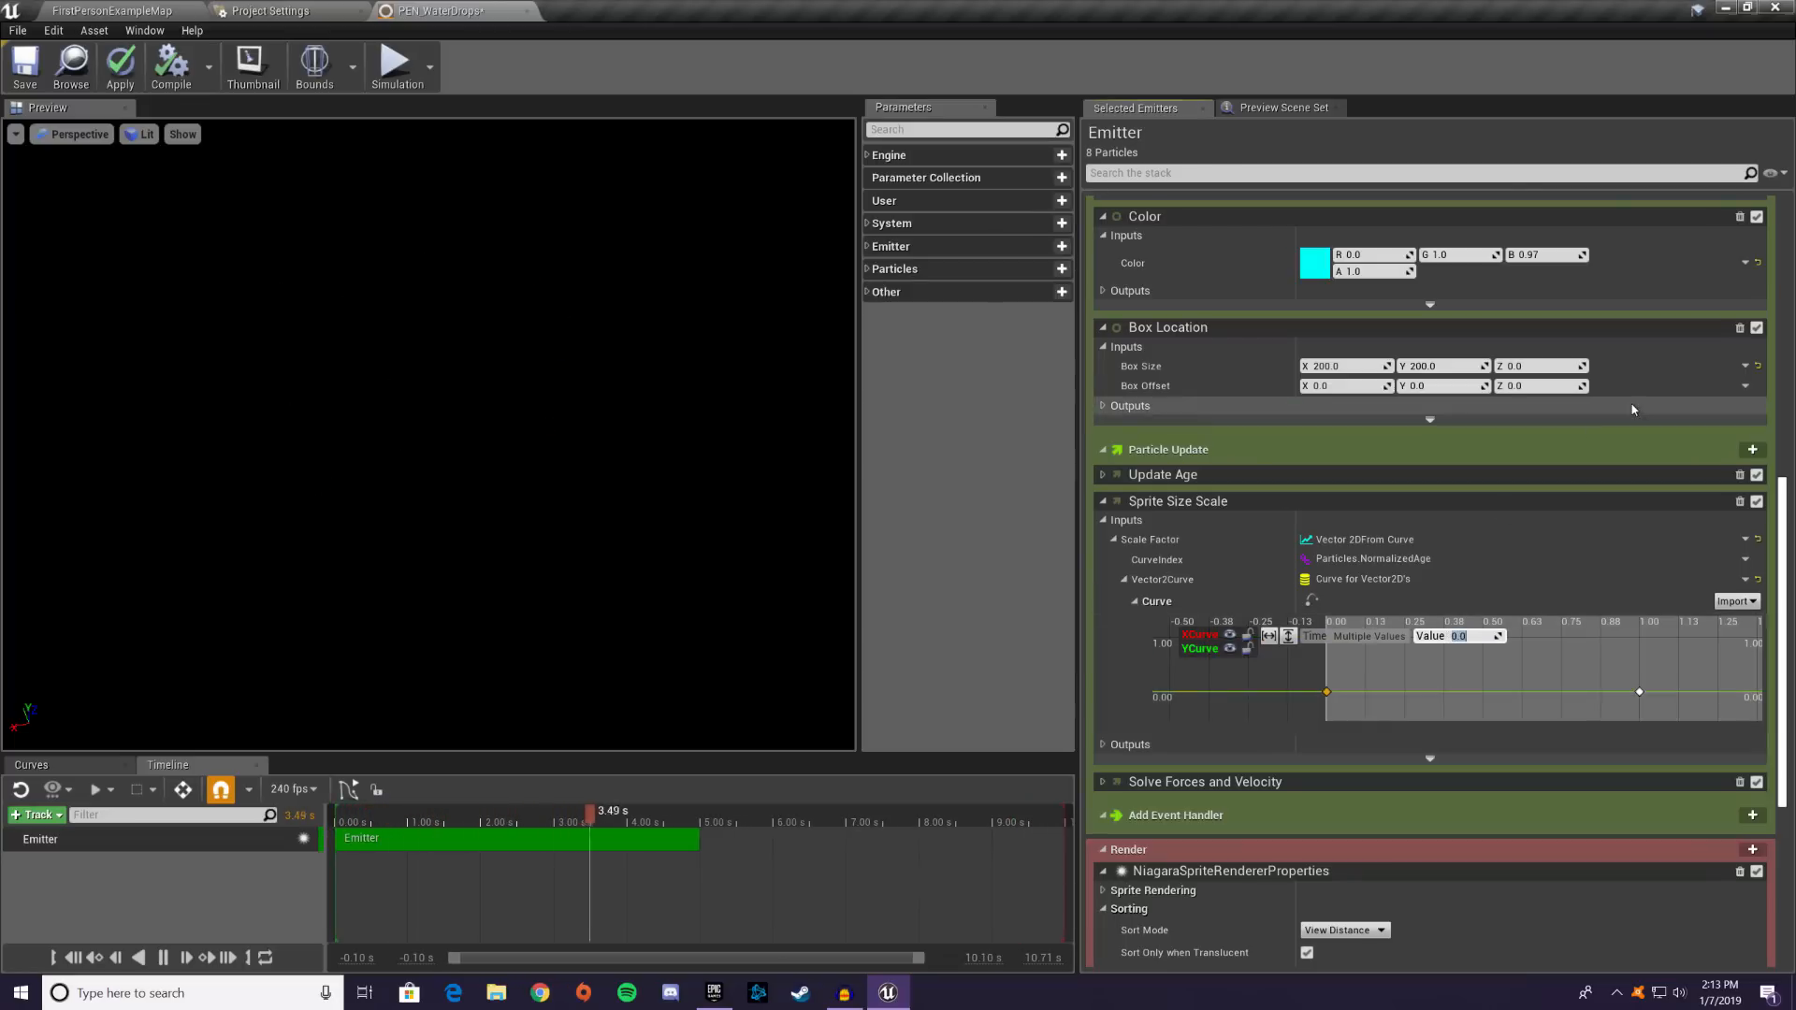
middle_click(1639, 692)
click(1472, 636)
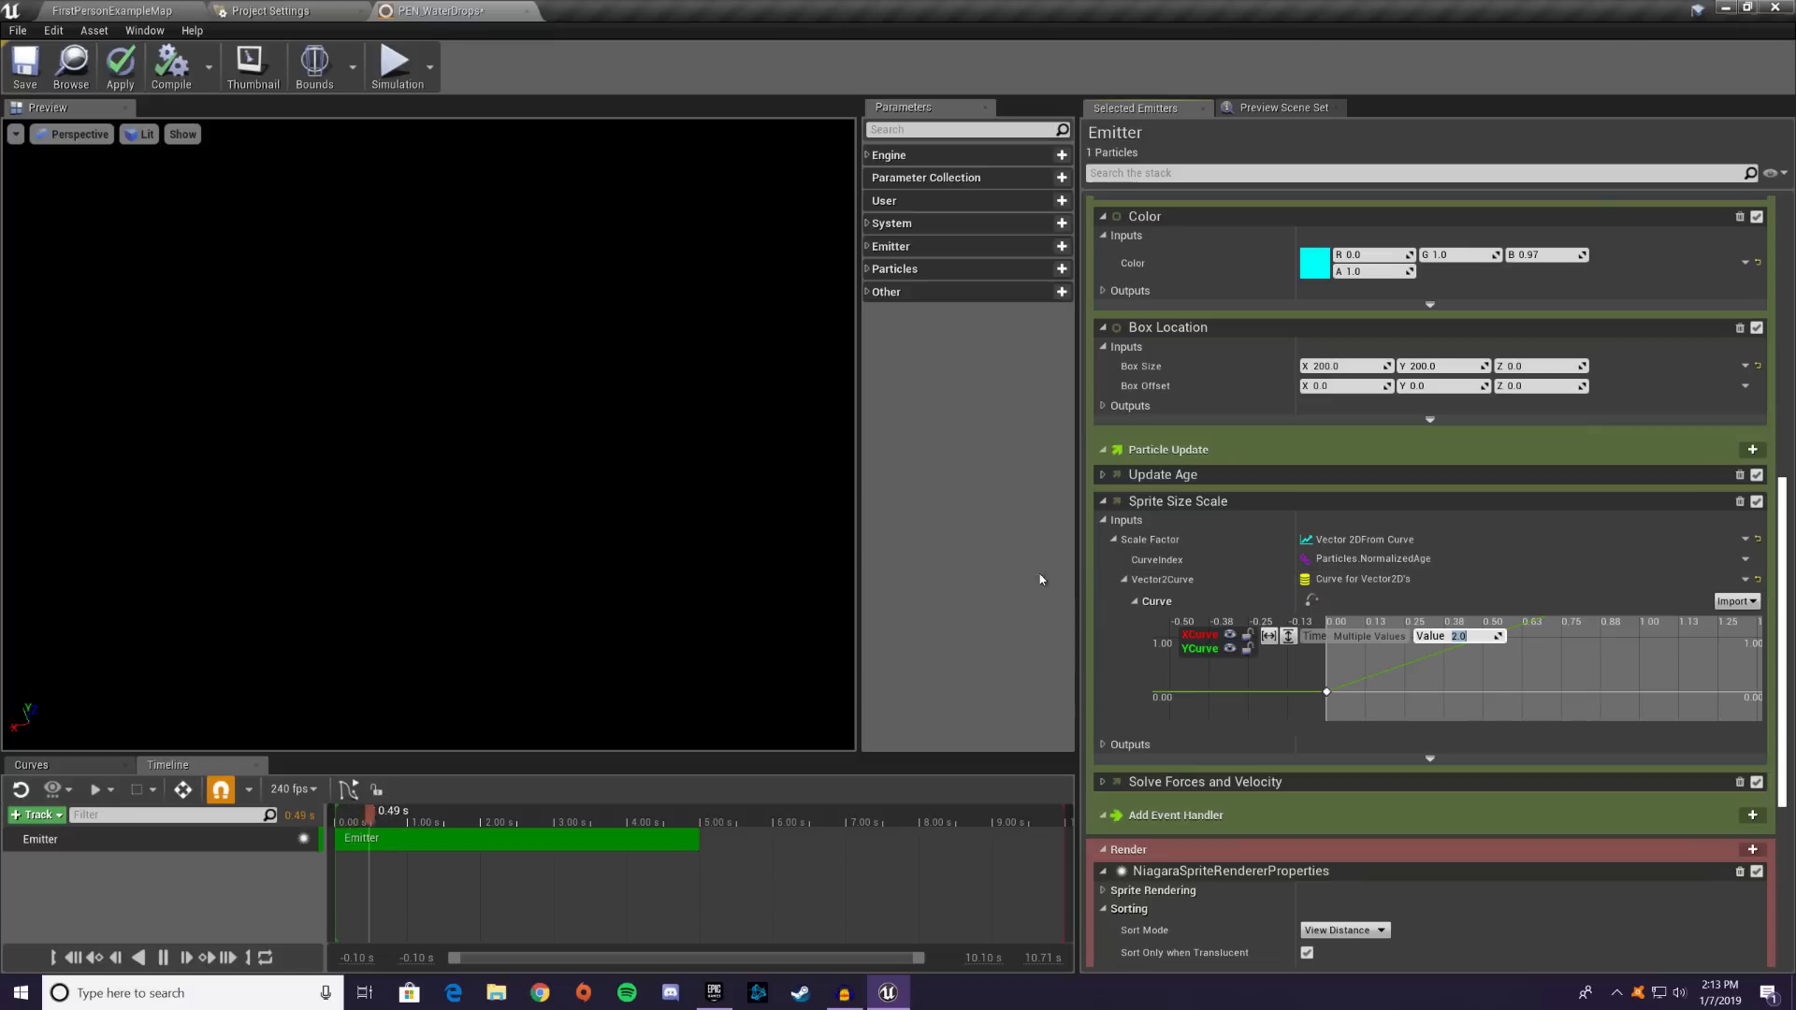
- Examine the particles in the preview and review the emitter's life cycle, spawn, update and sprite renderer settings
scroll(1291, 515, up, 9)
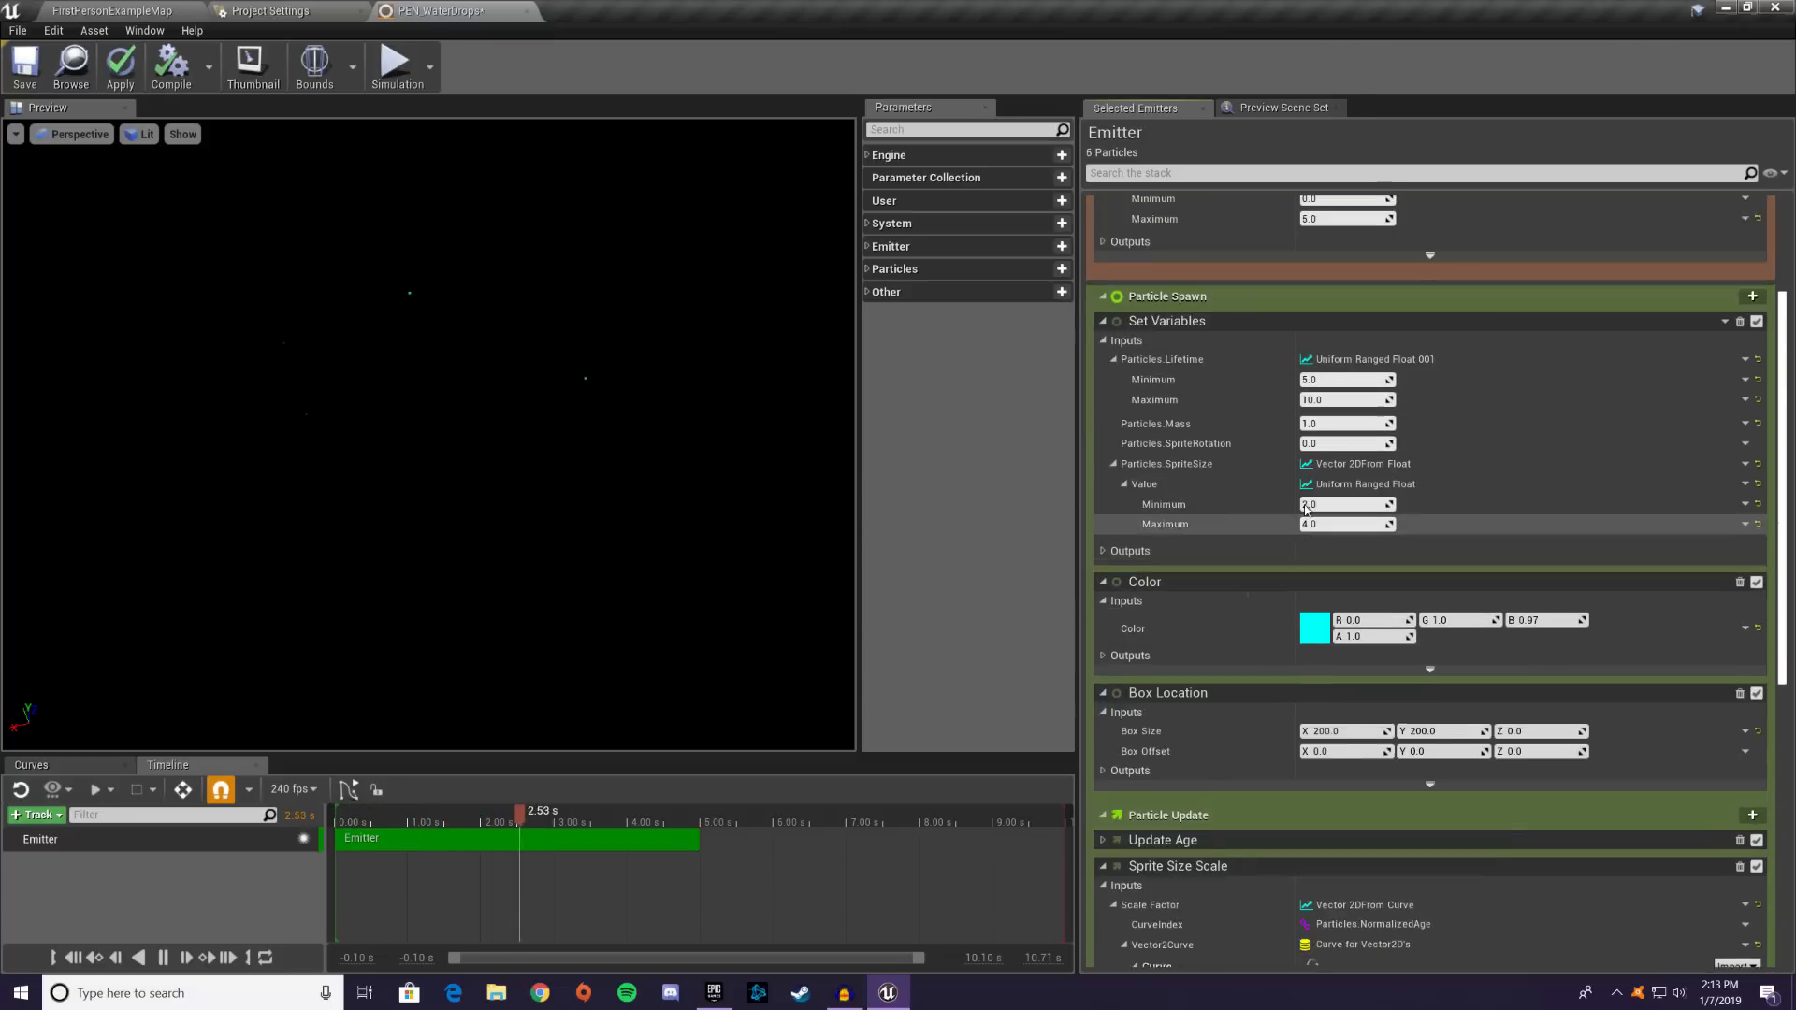
scroll(1307, 508, down, 9)
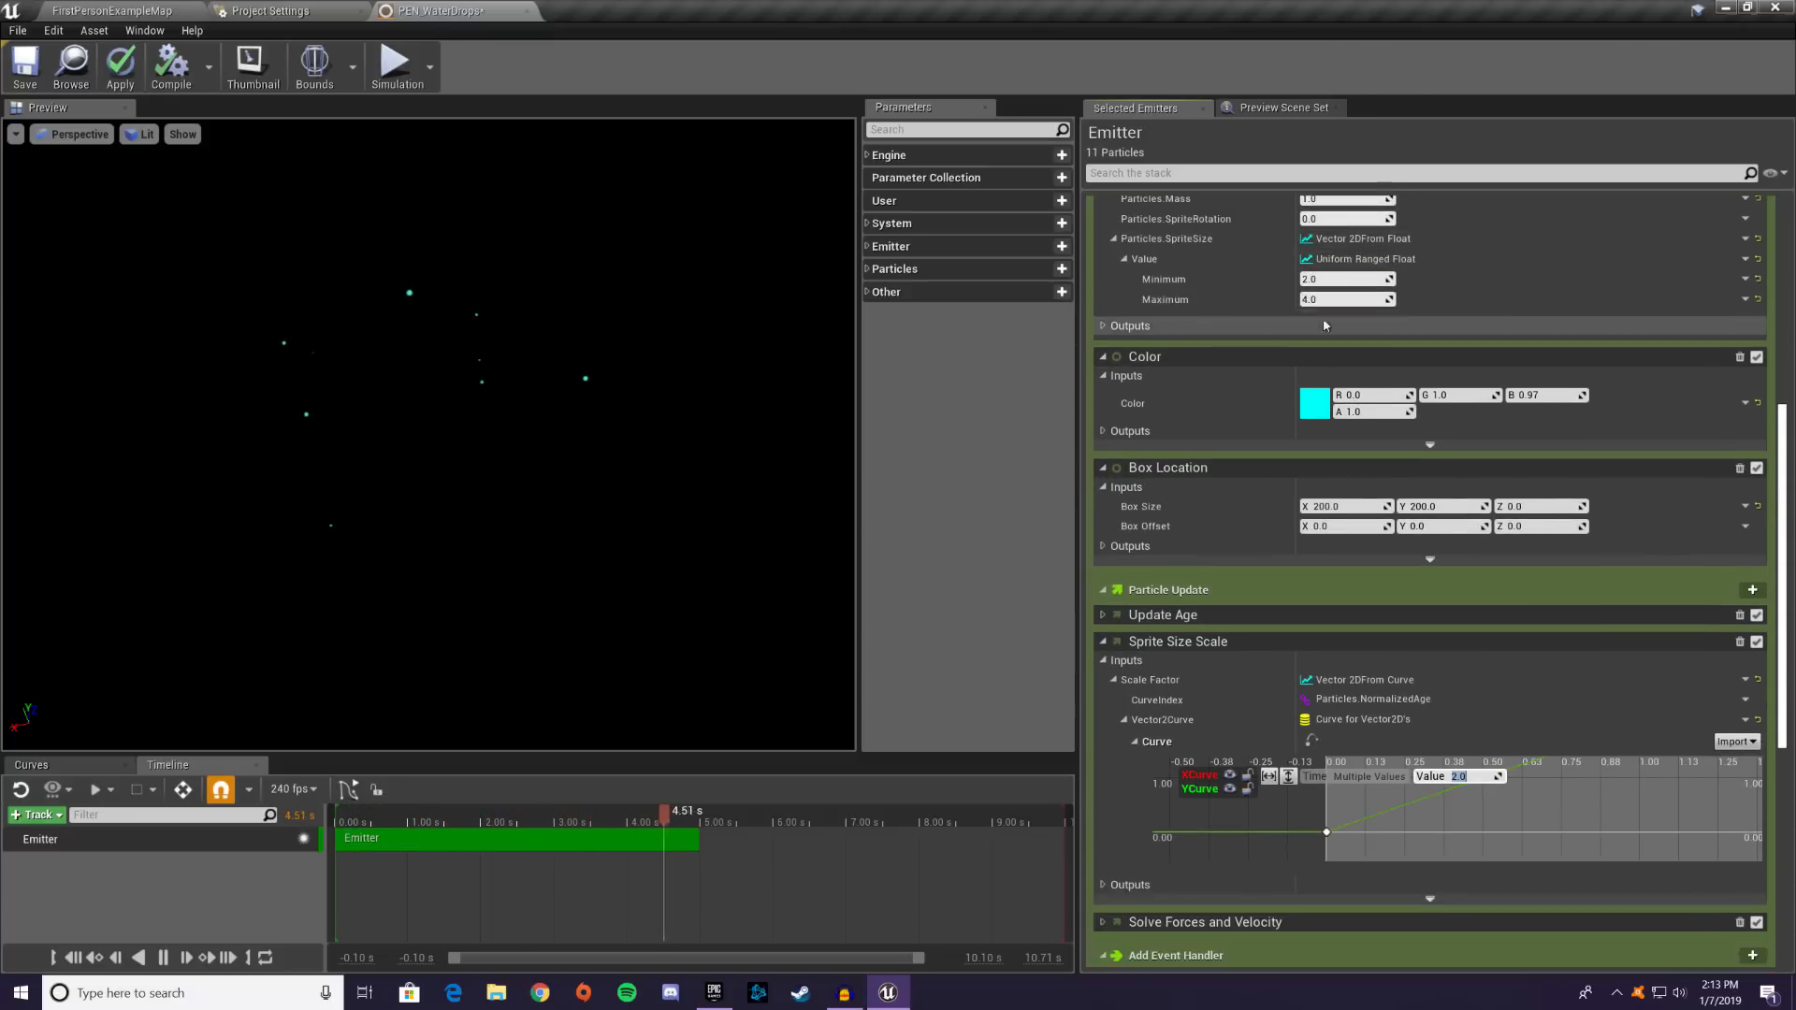
drag(594, 552, 594, 464)
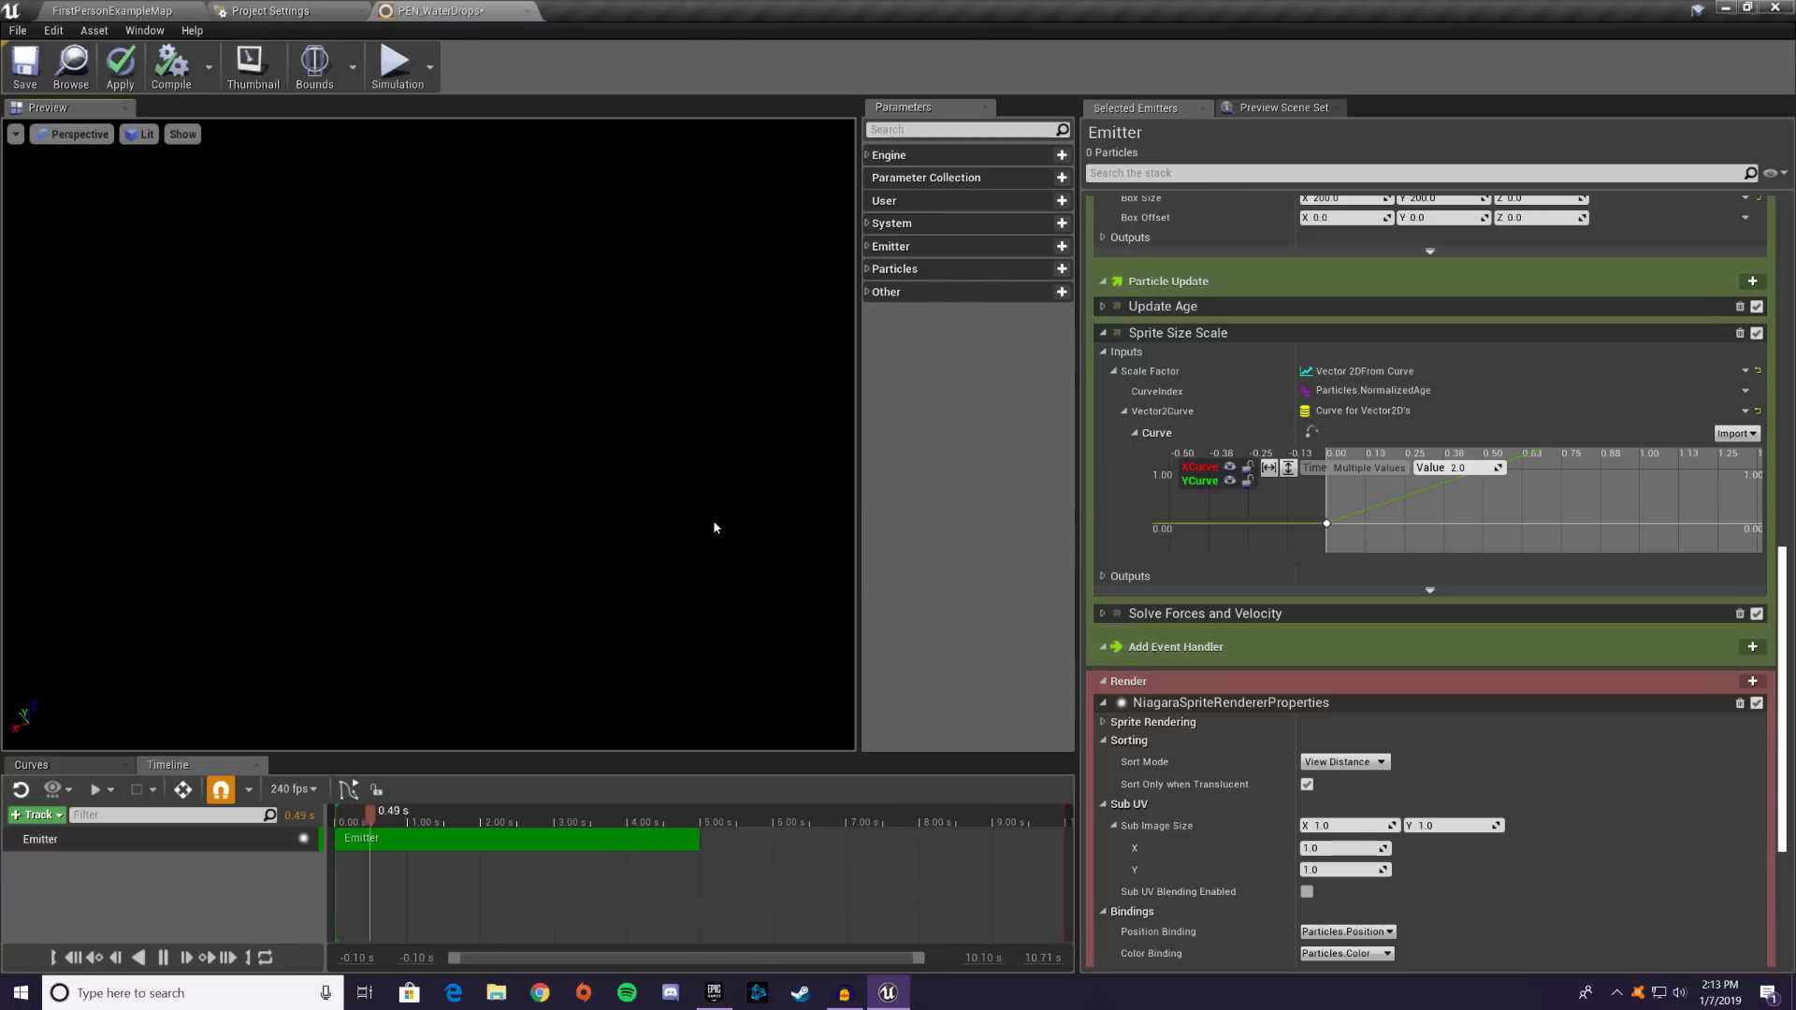
scroll(1329, 489, up, 8)
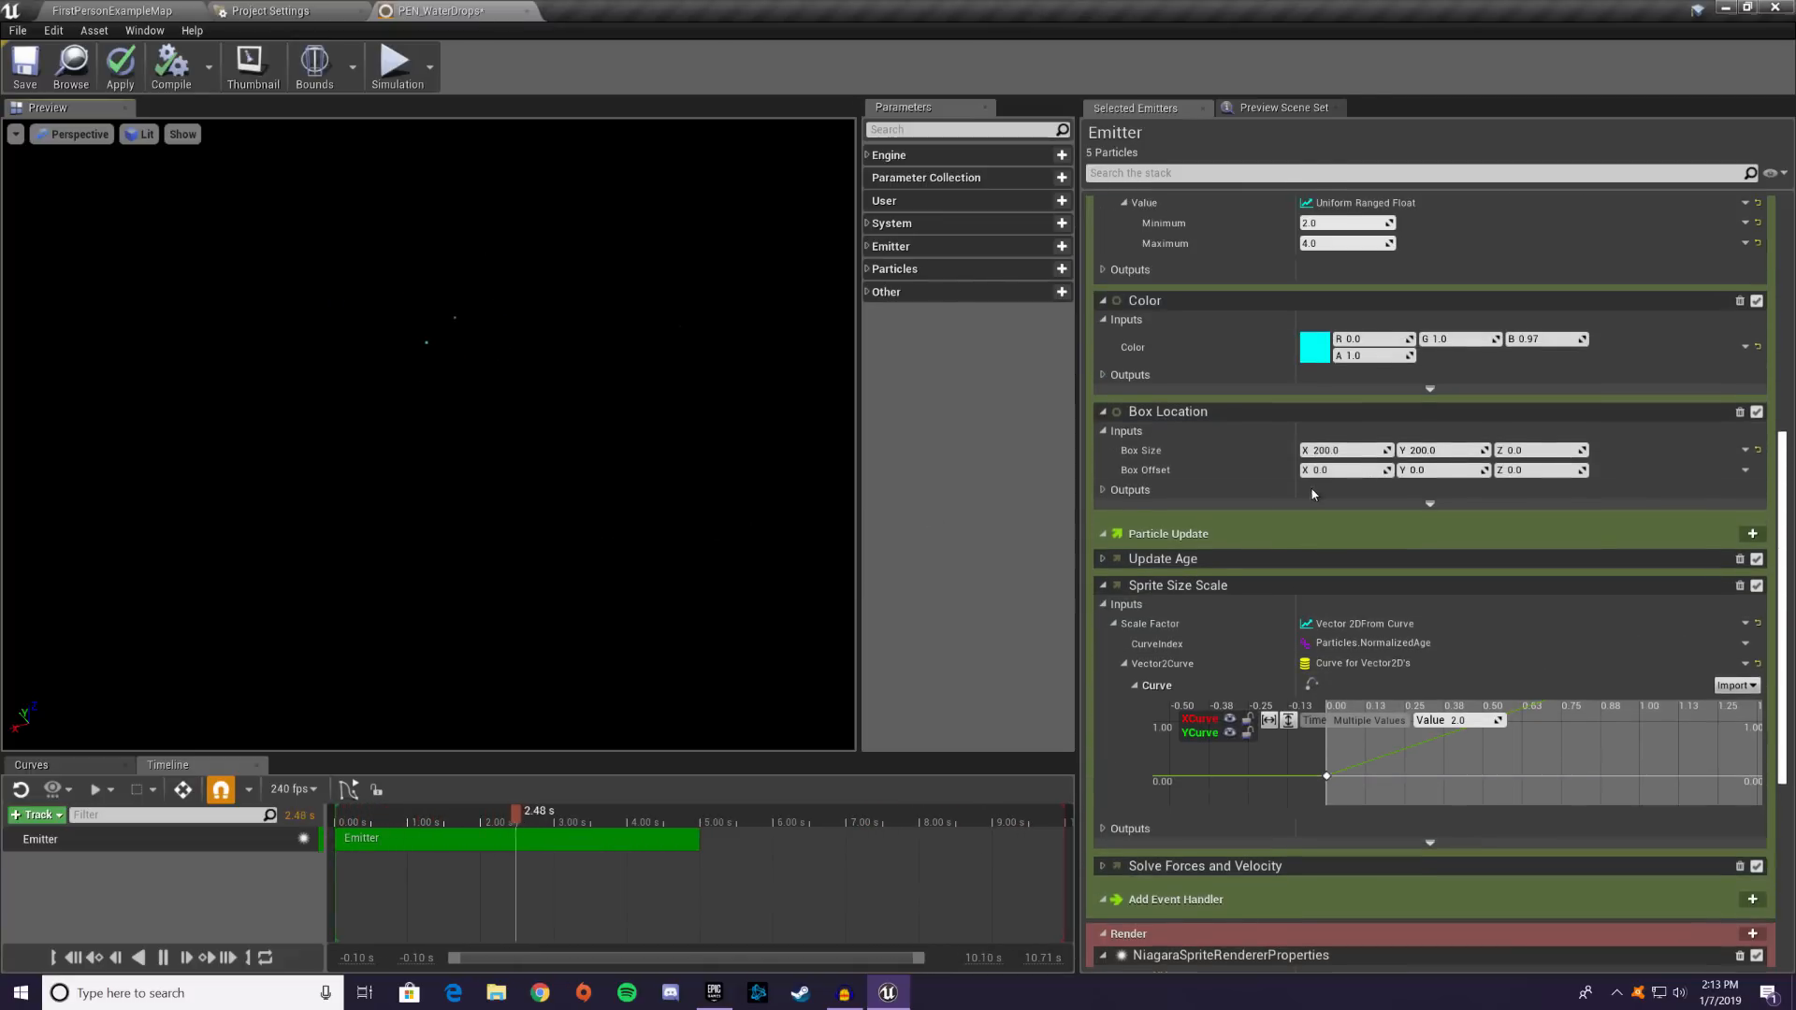
scroll(1329, 489, up, 6)
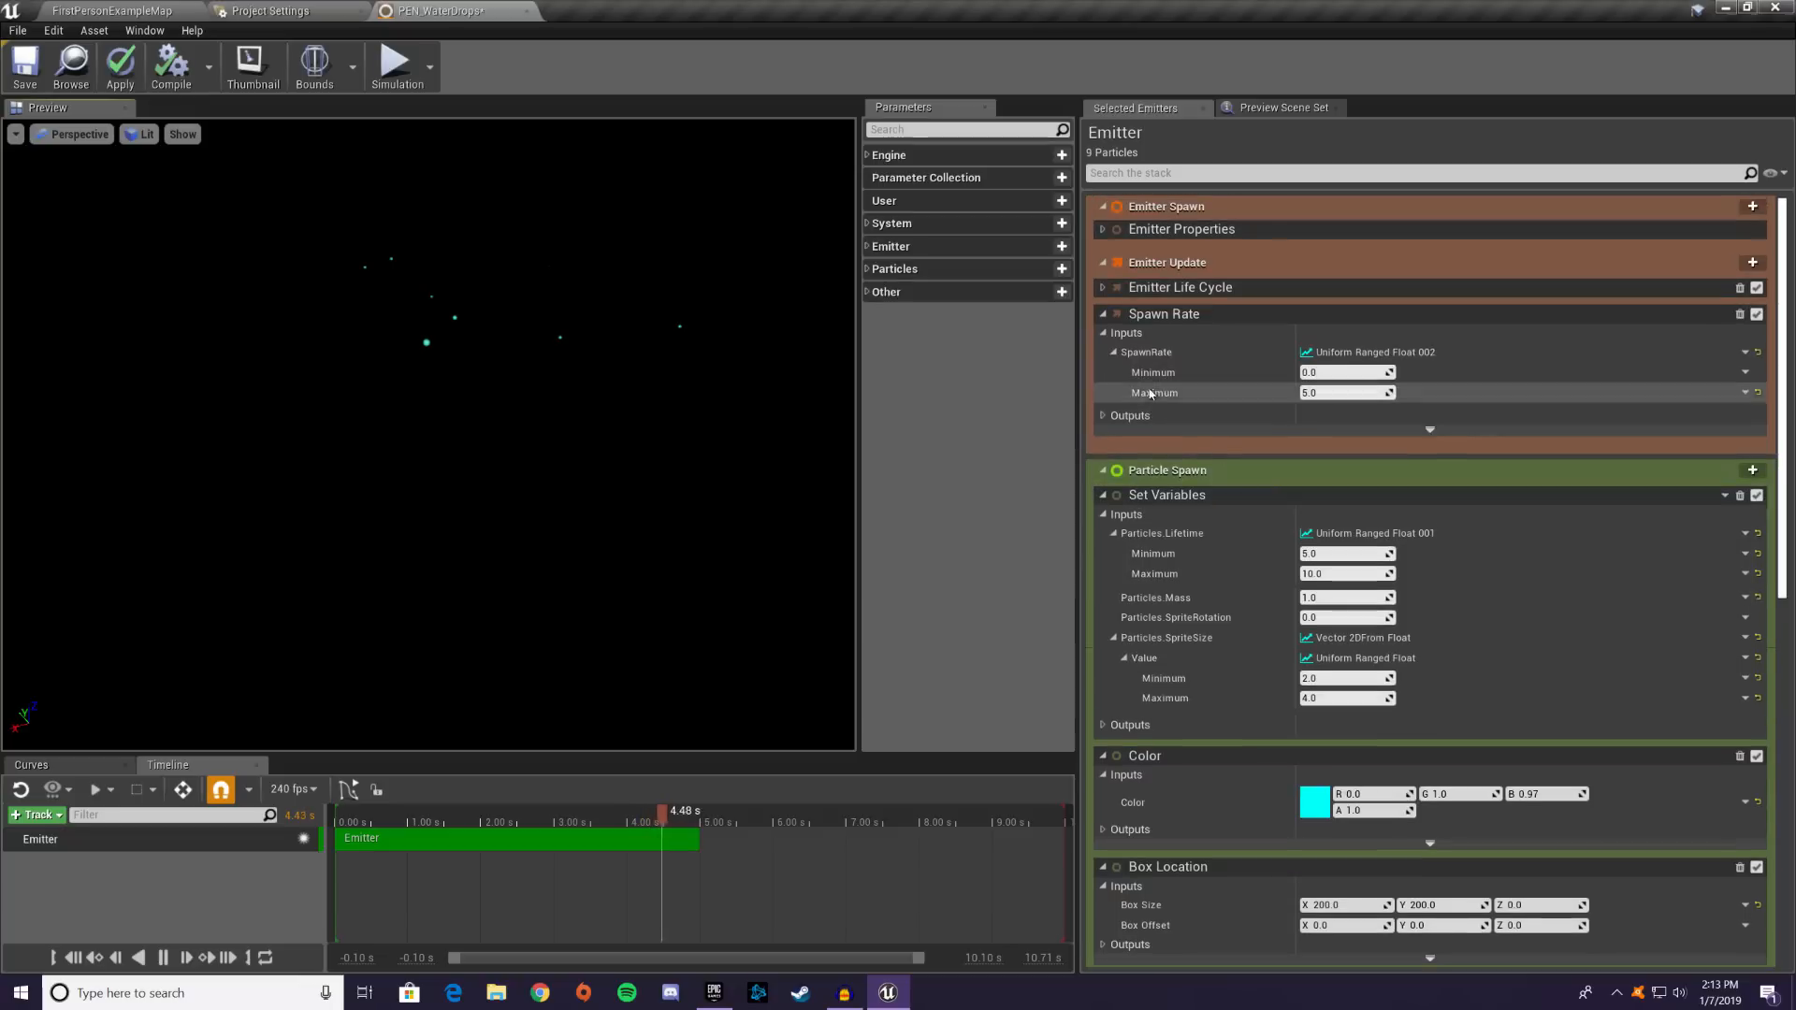
click(1104, 287)
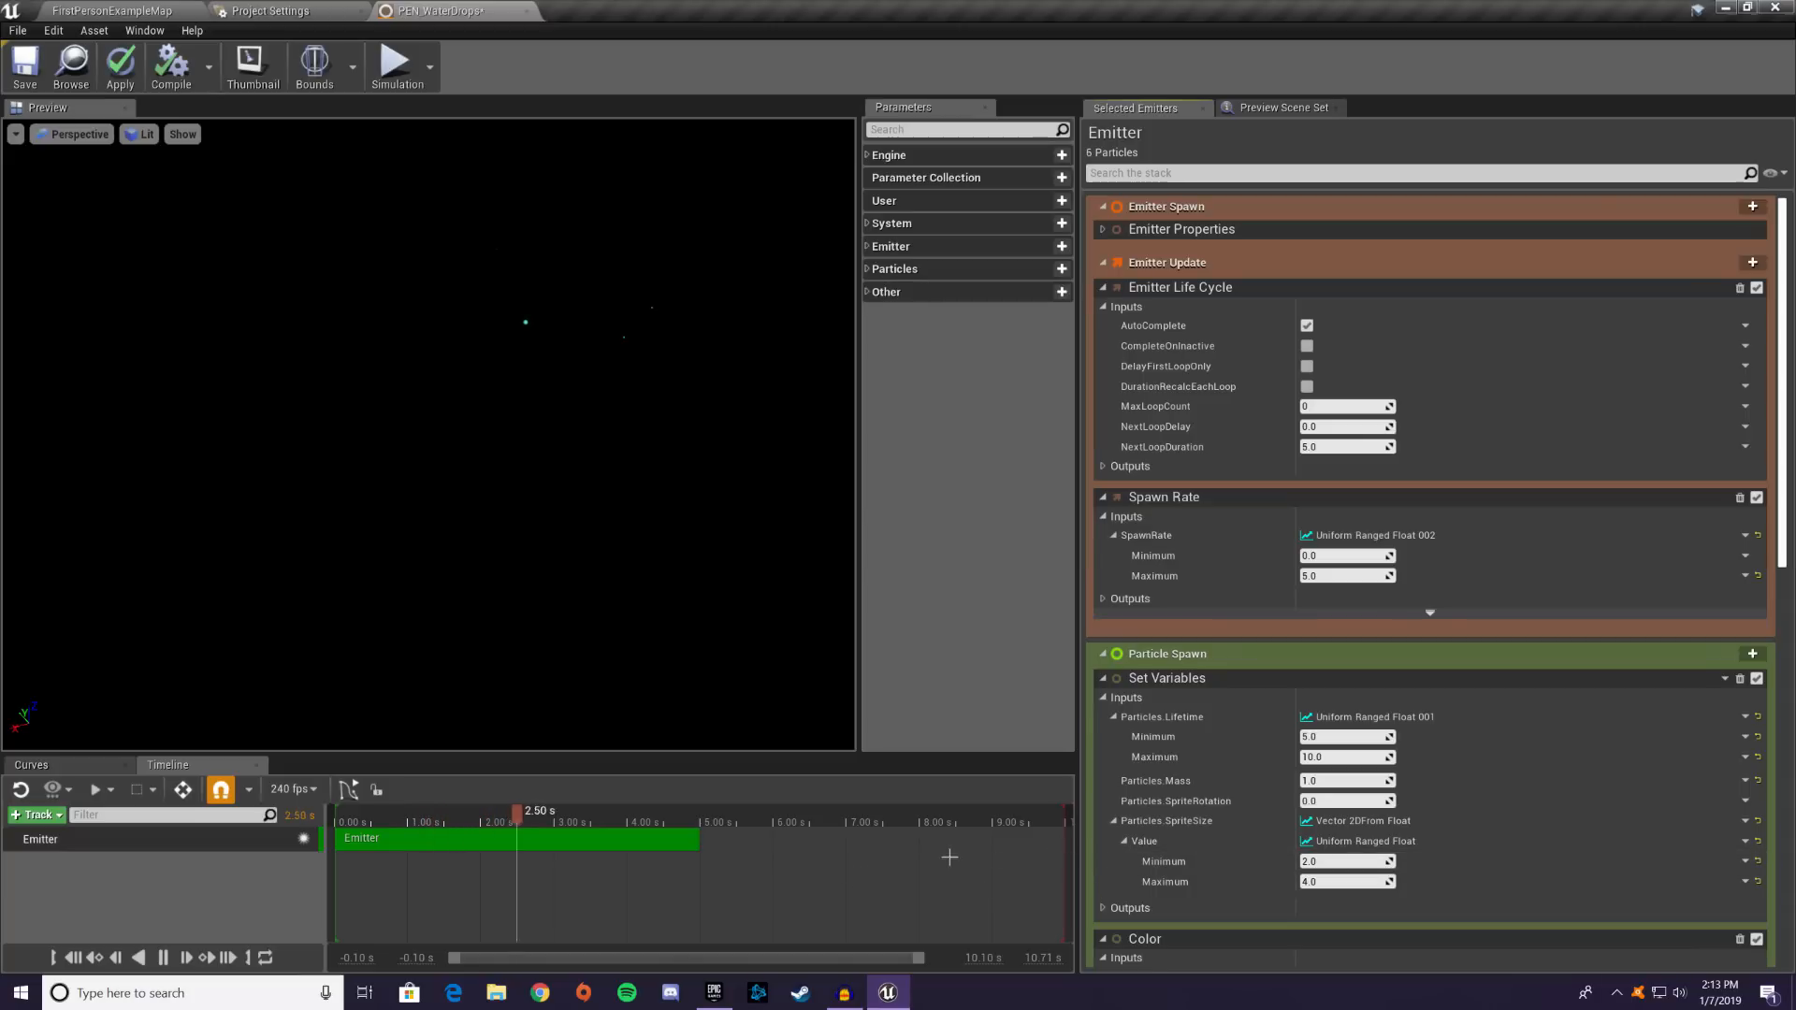
right_drag(951, 855, 769, 828)
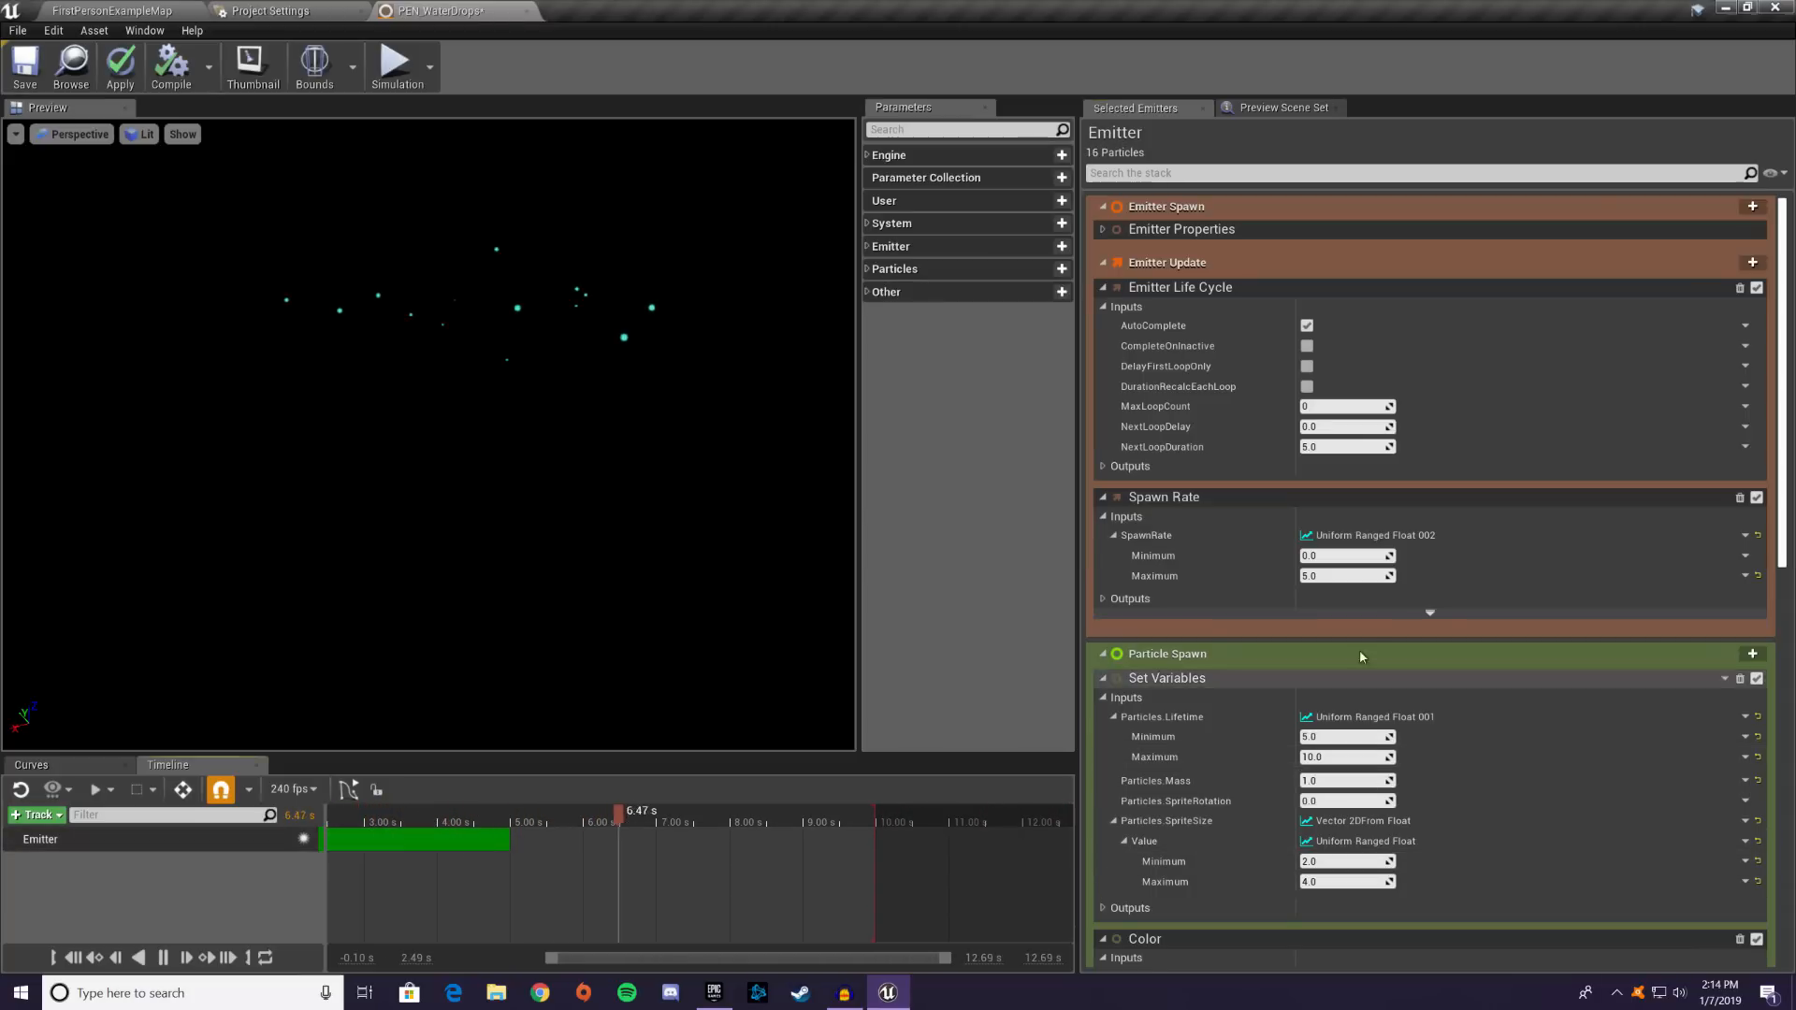
scroll(1310, 609, down, 5)
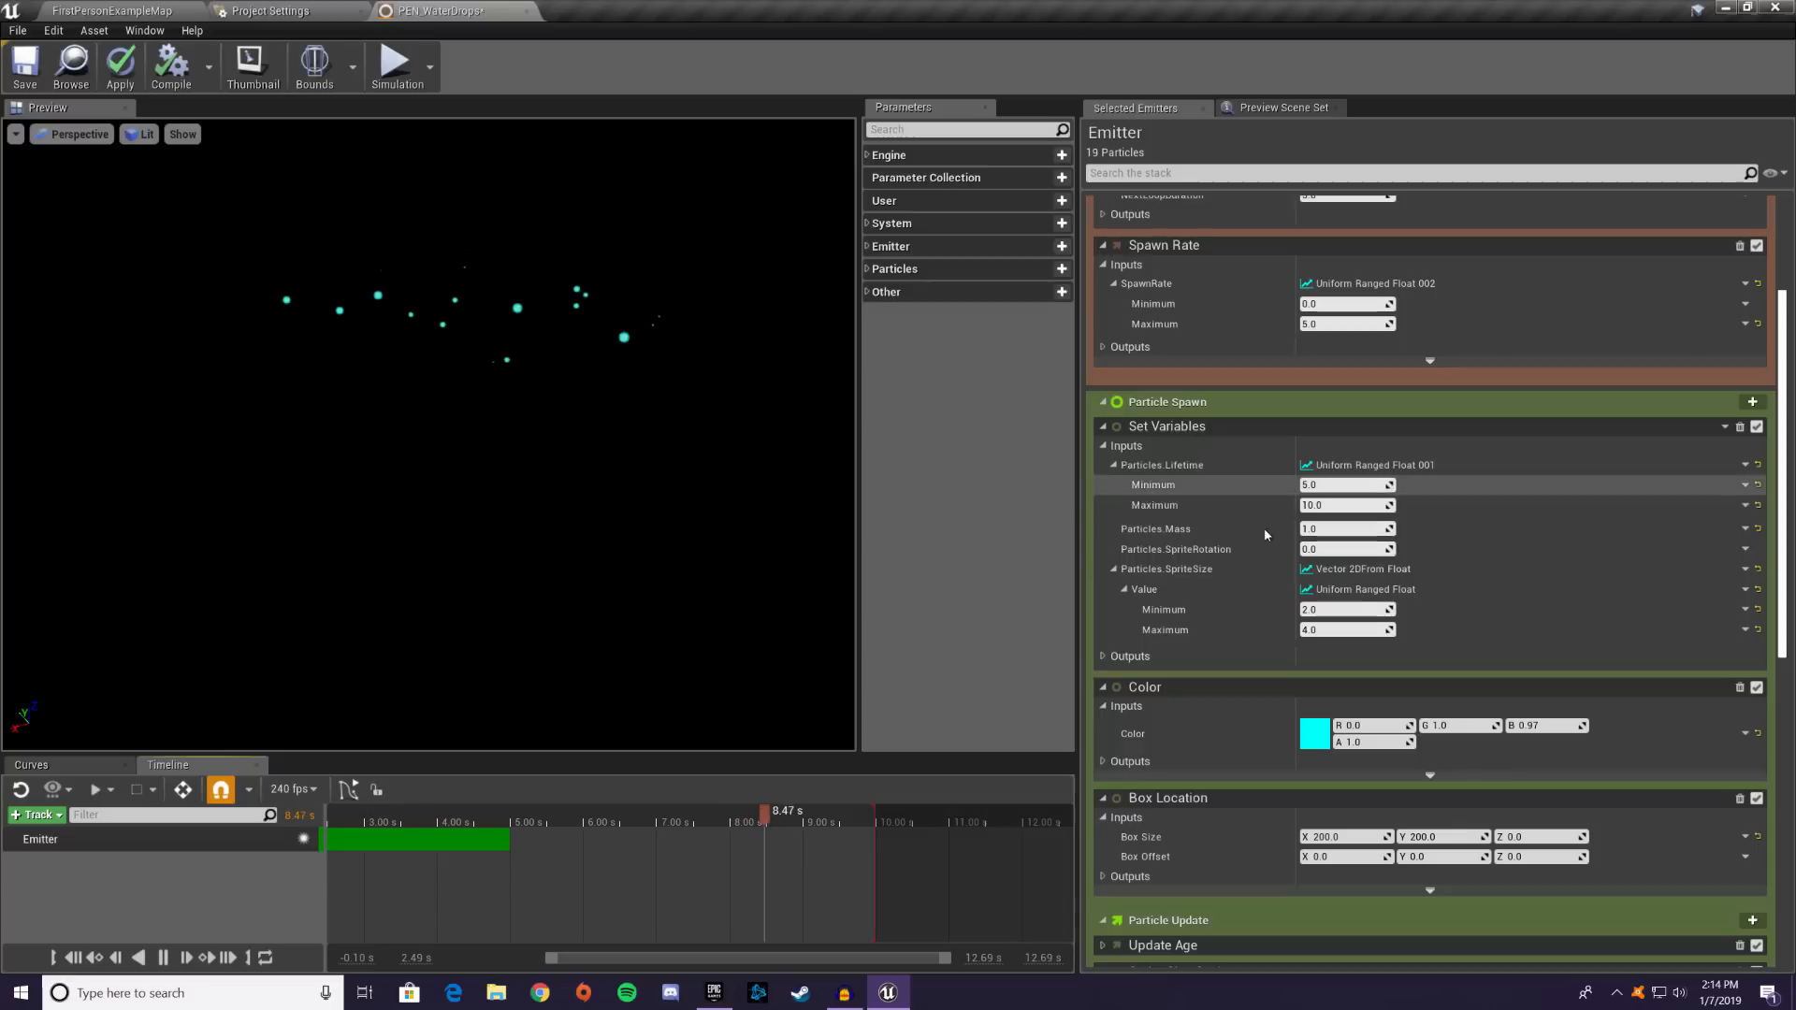
scroll(1357, 467, down, 10)
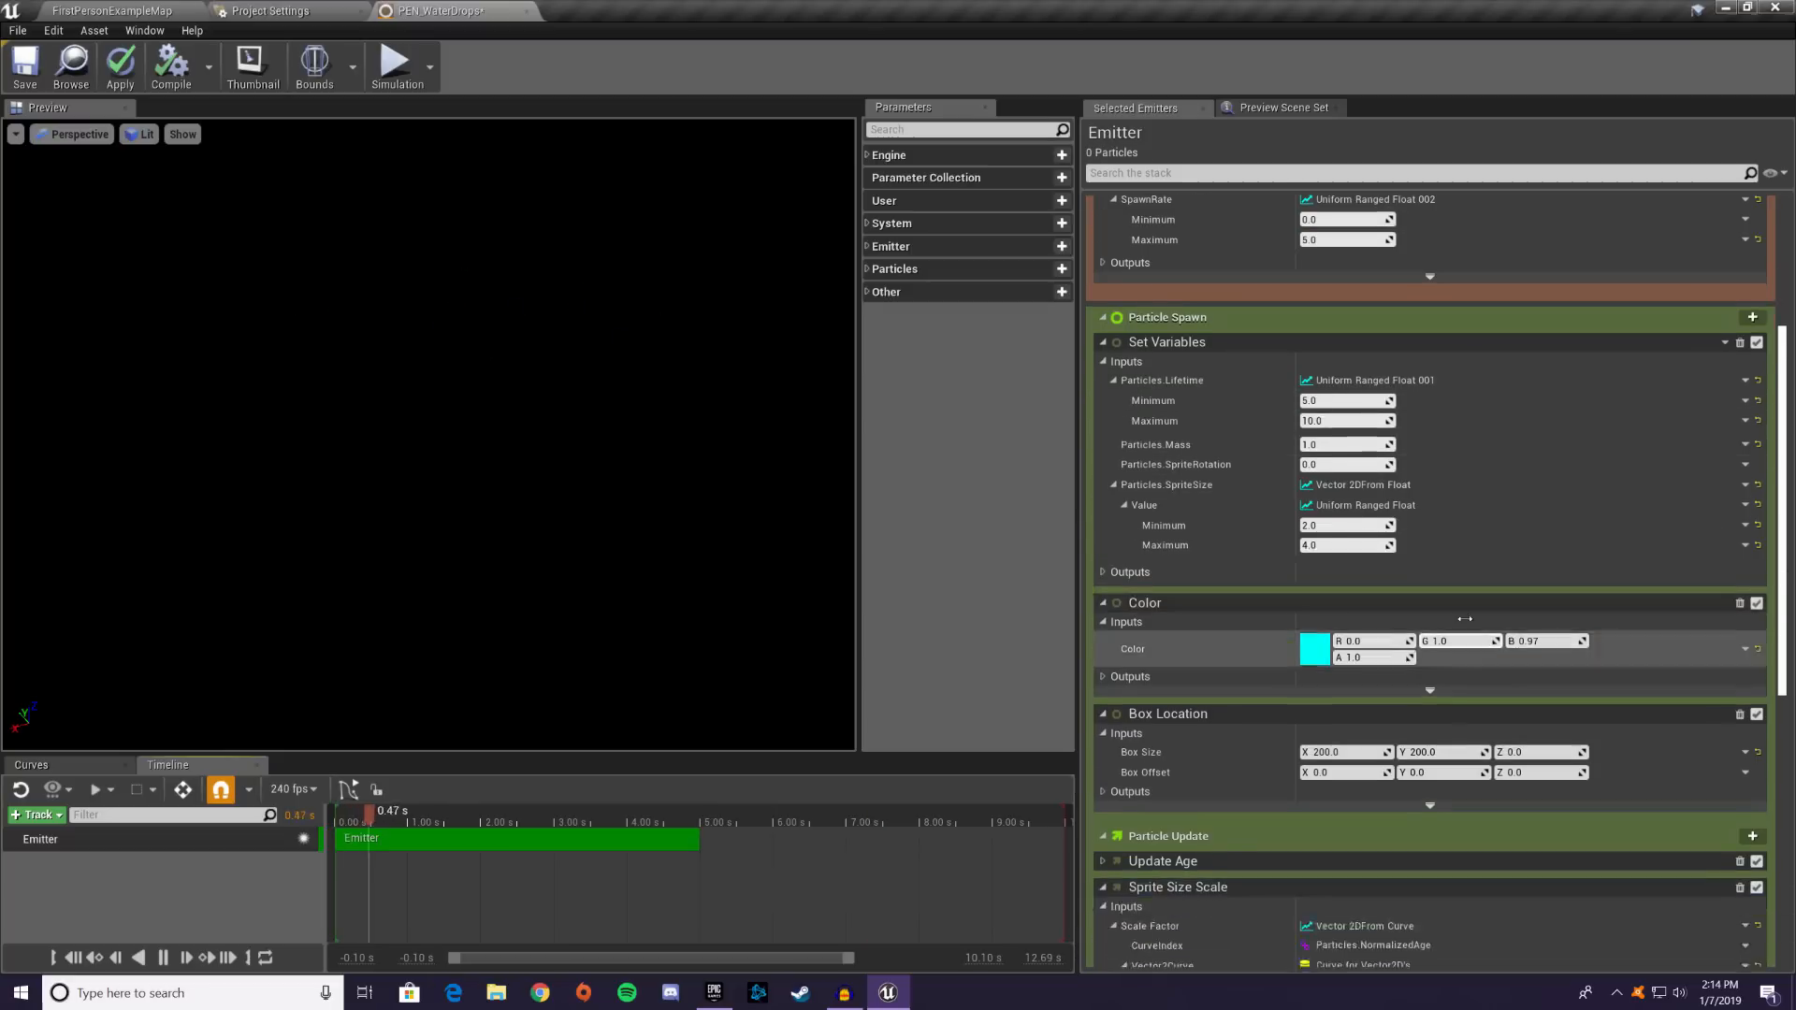
scroll(1408, 429, down, 8)
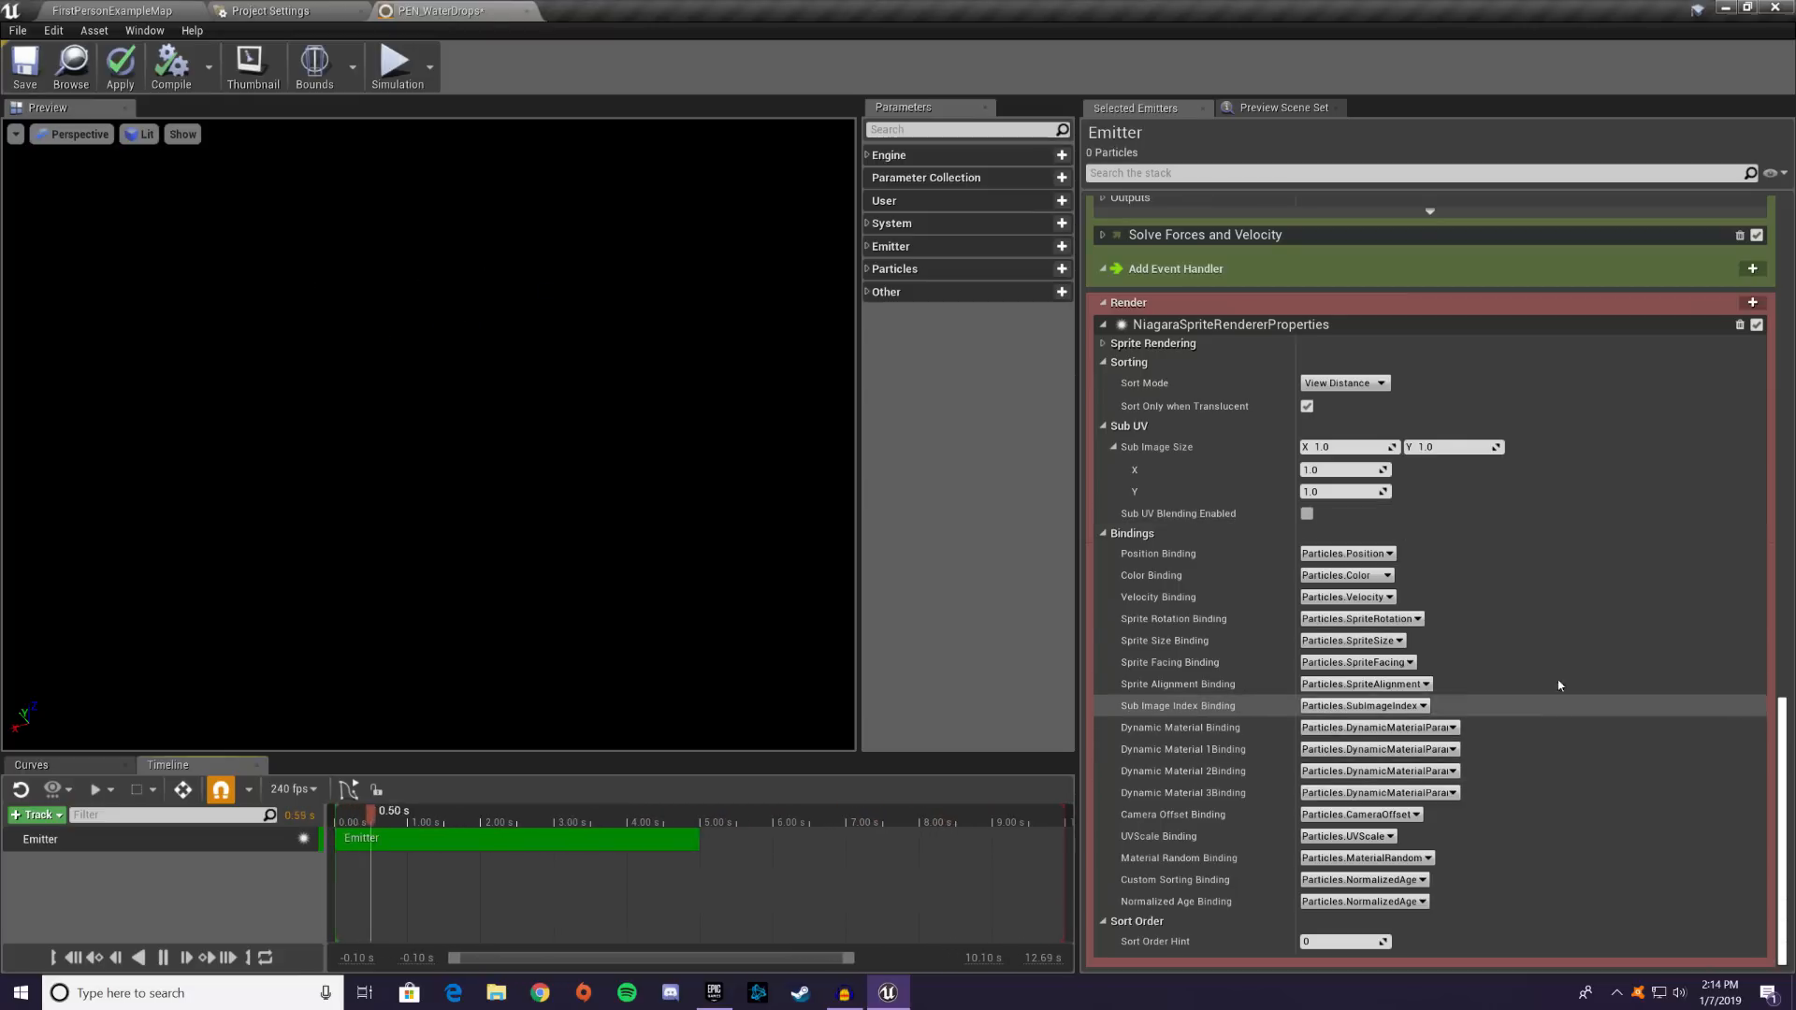
scroll(1506, 522, up, 3)
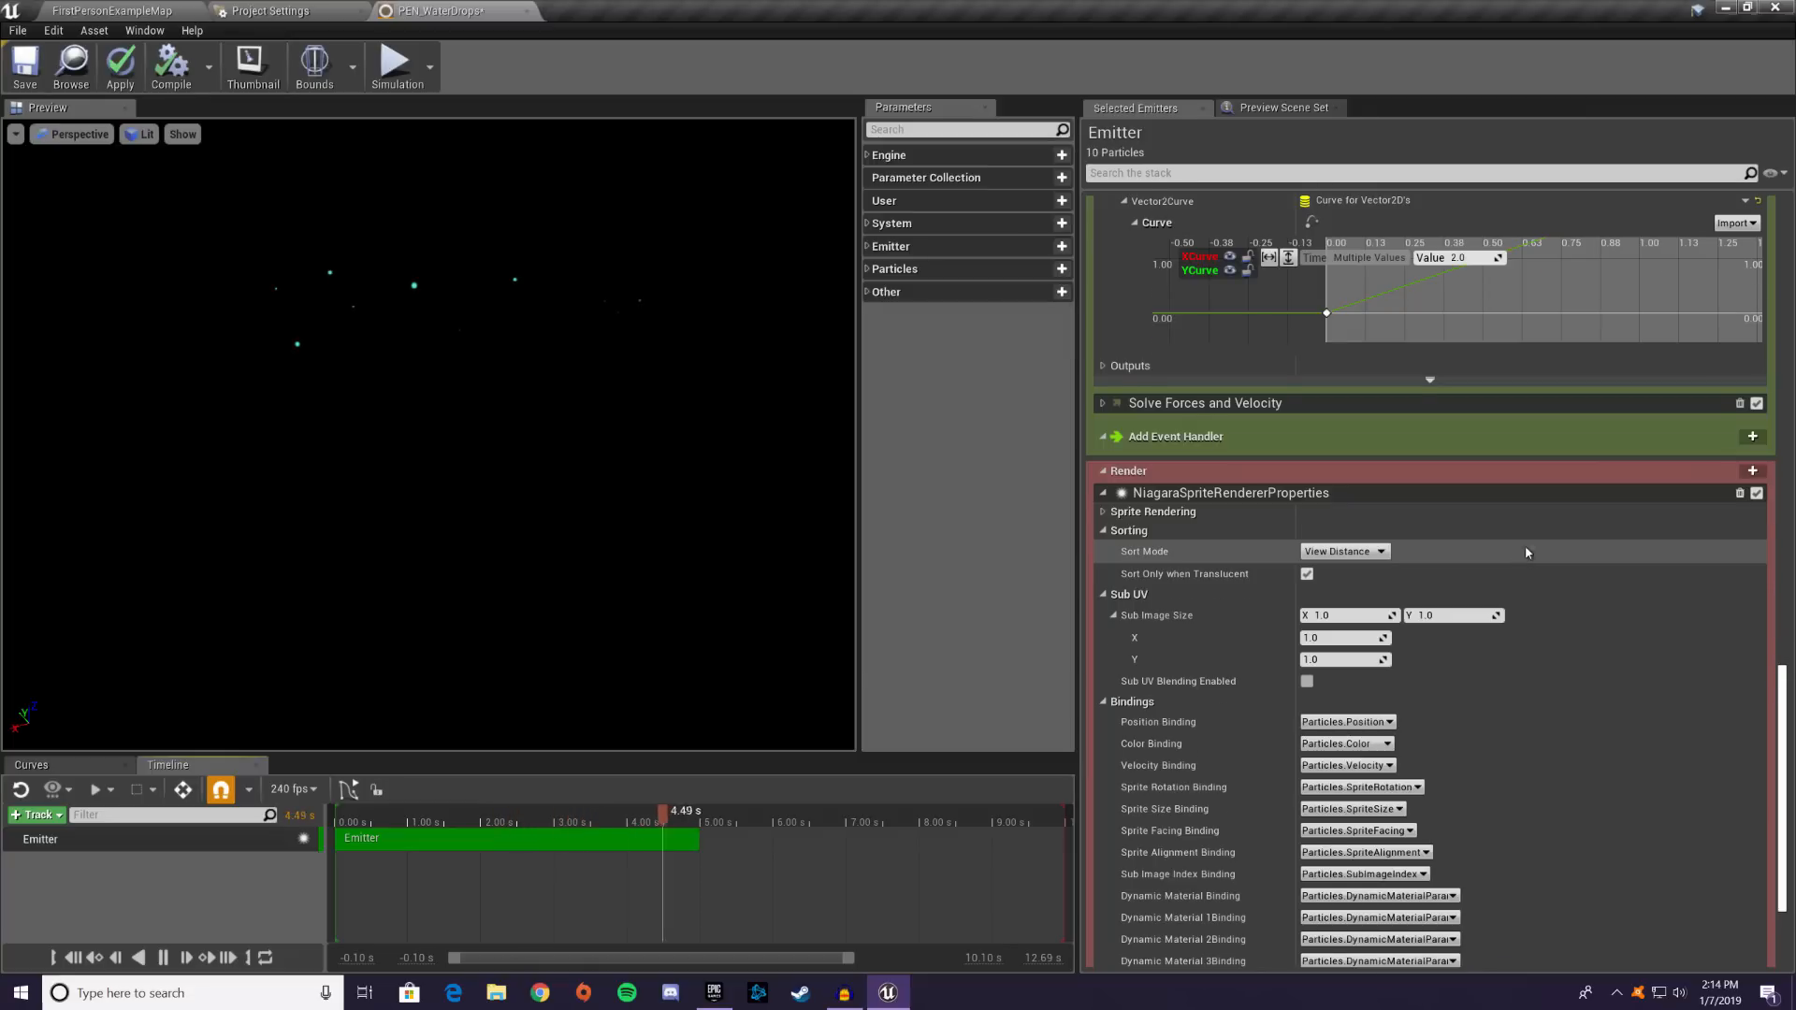
scroll(1525, 547, up, 3)
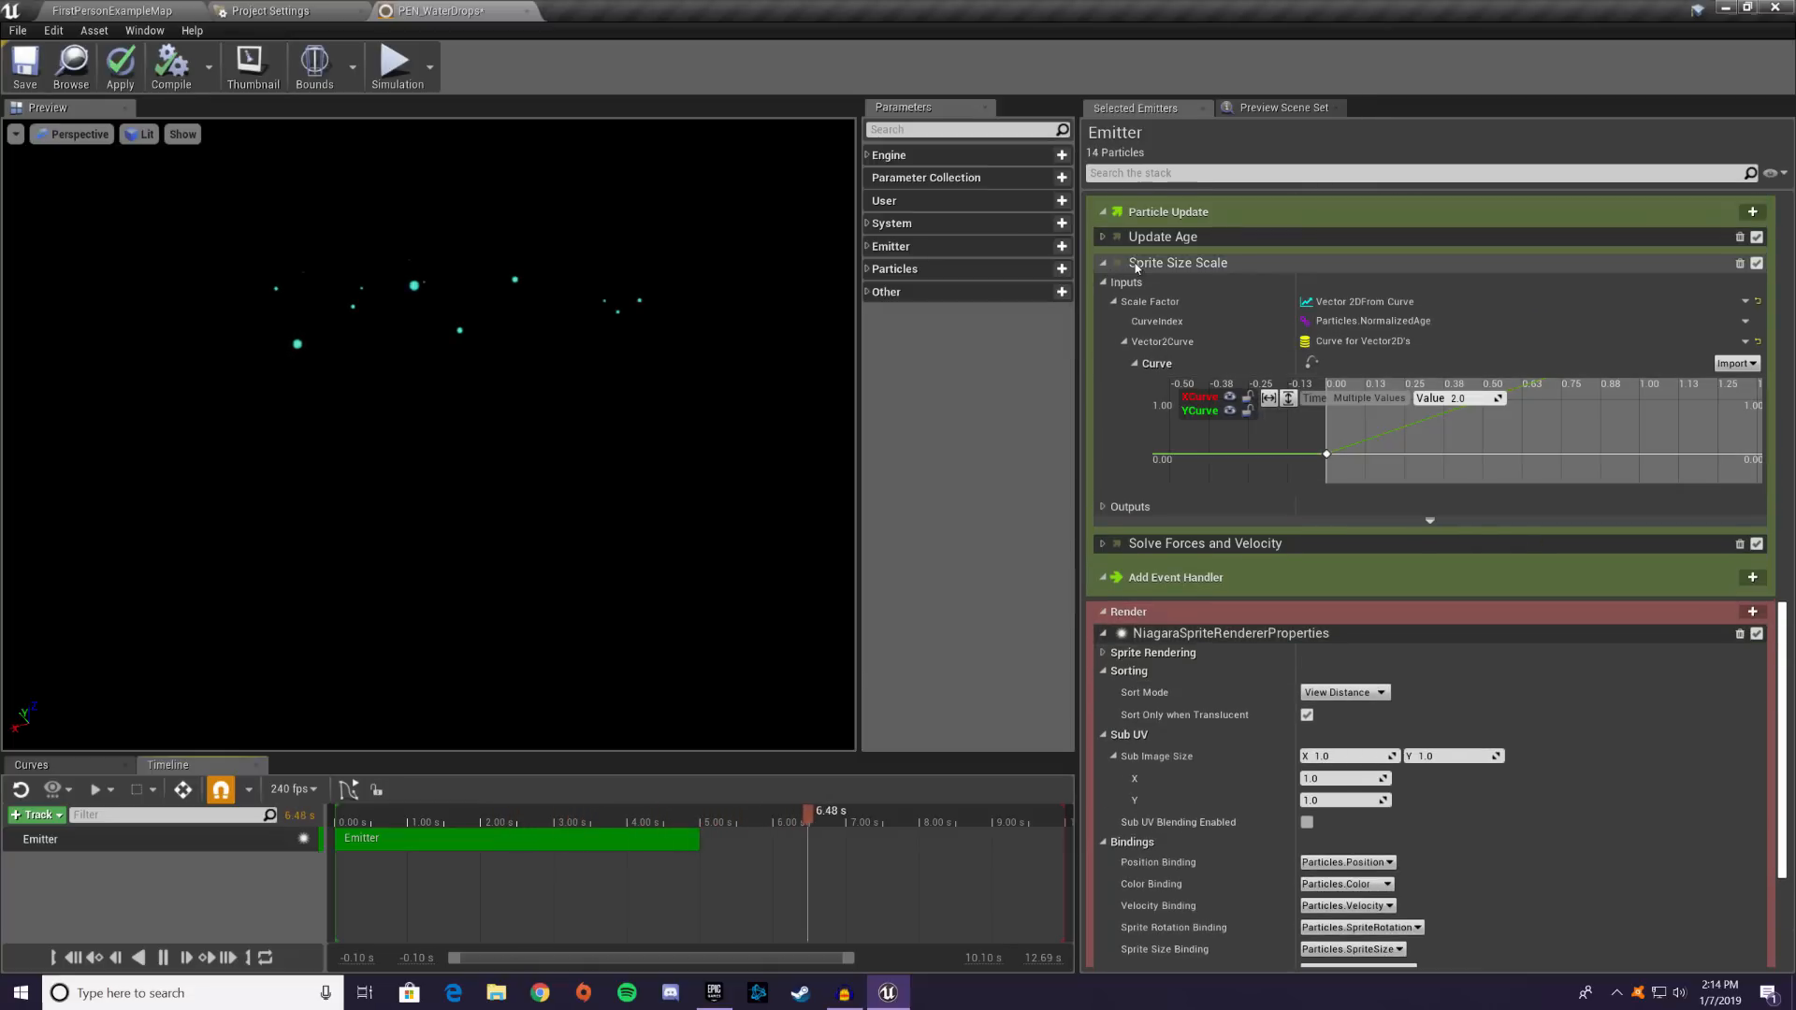
- Add an Acceleration Force module to Particle Update and place it directly before Solve Forces and Velocity
click(1104, 264)
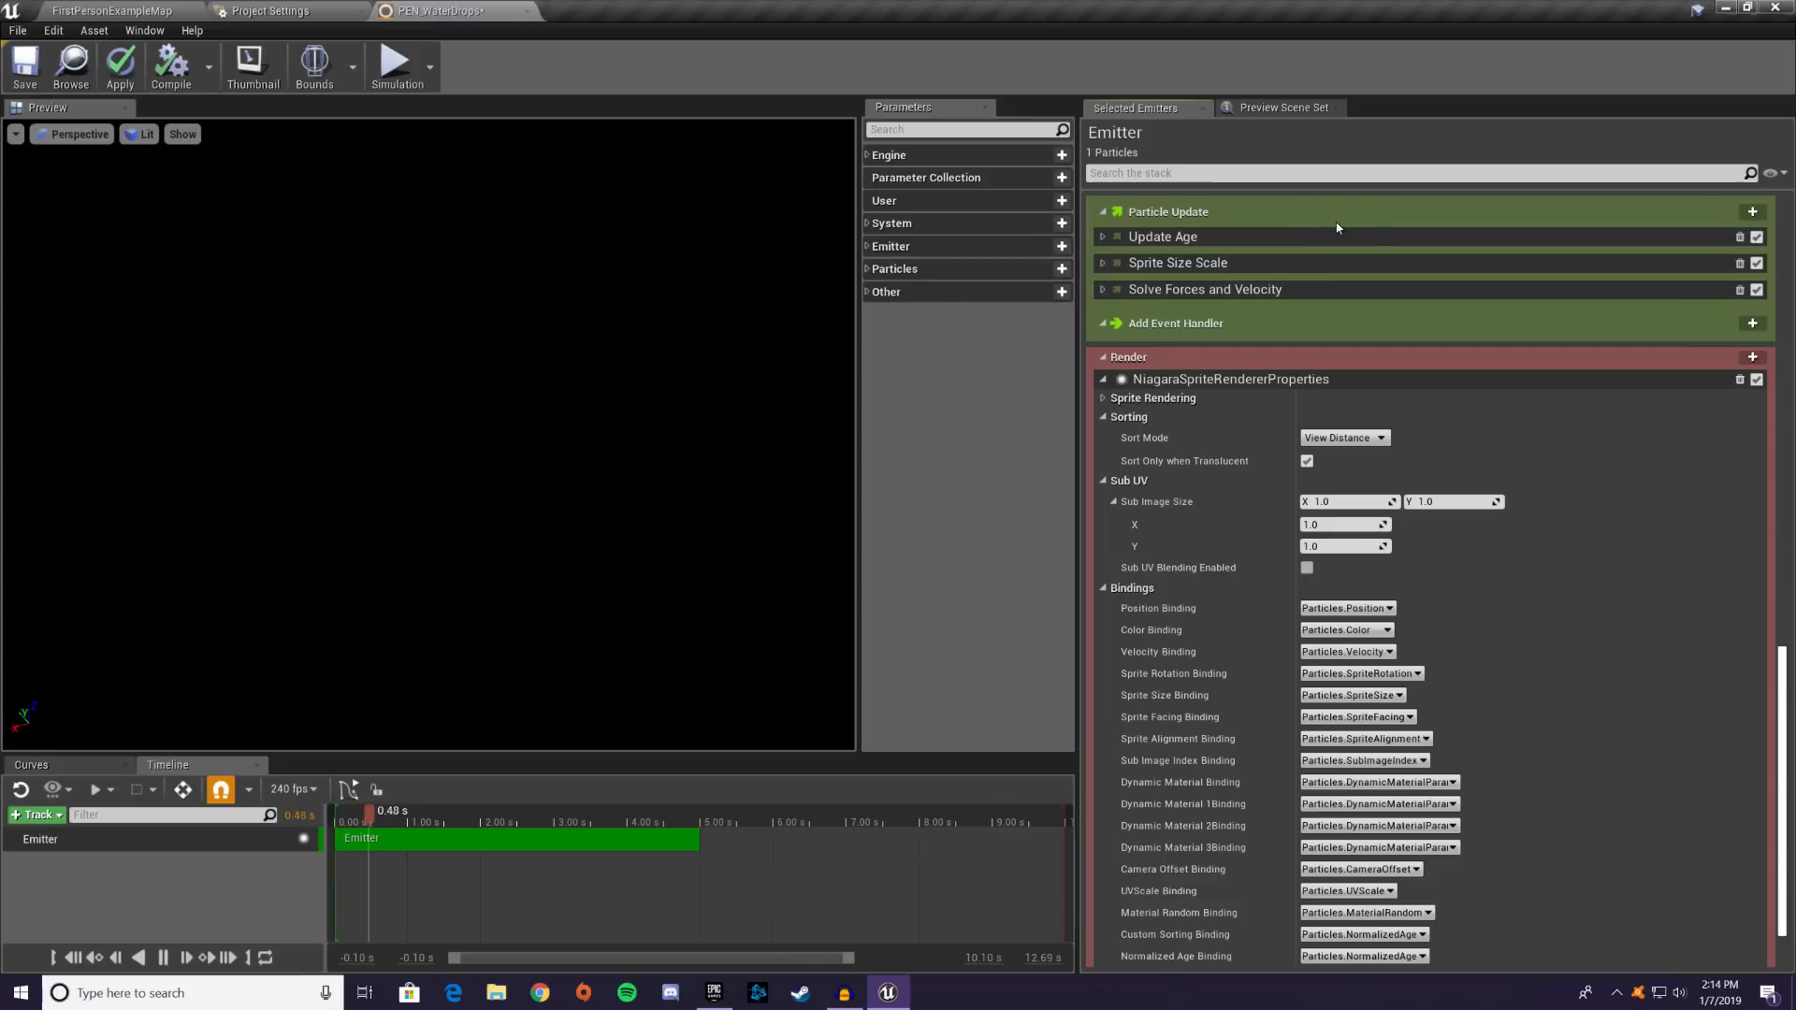
click(1753, 211)
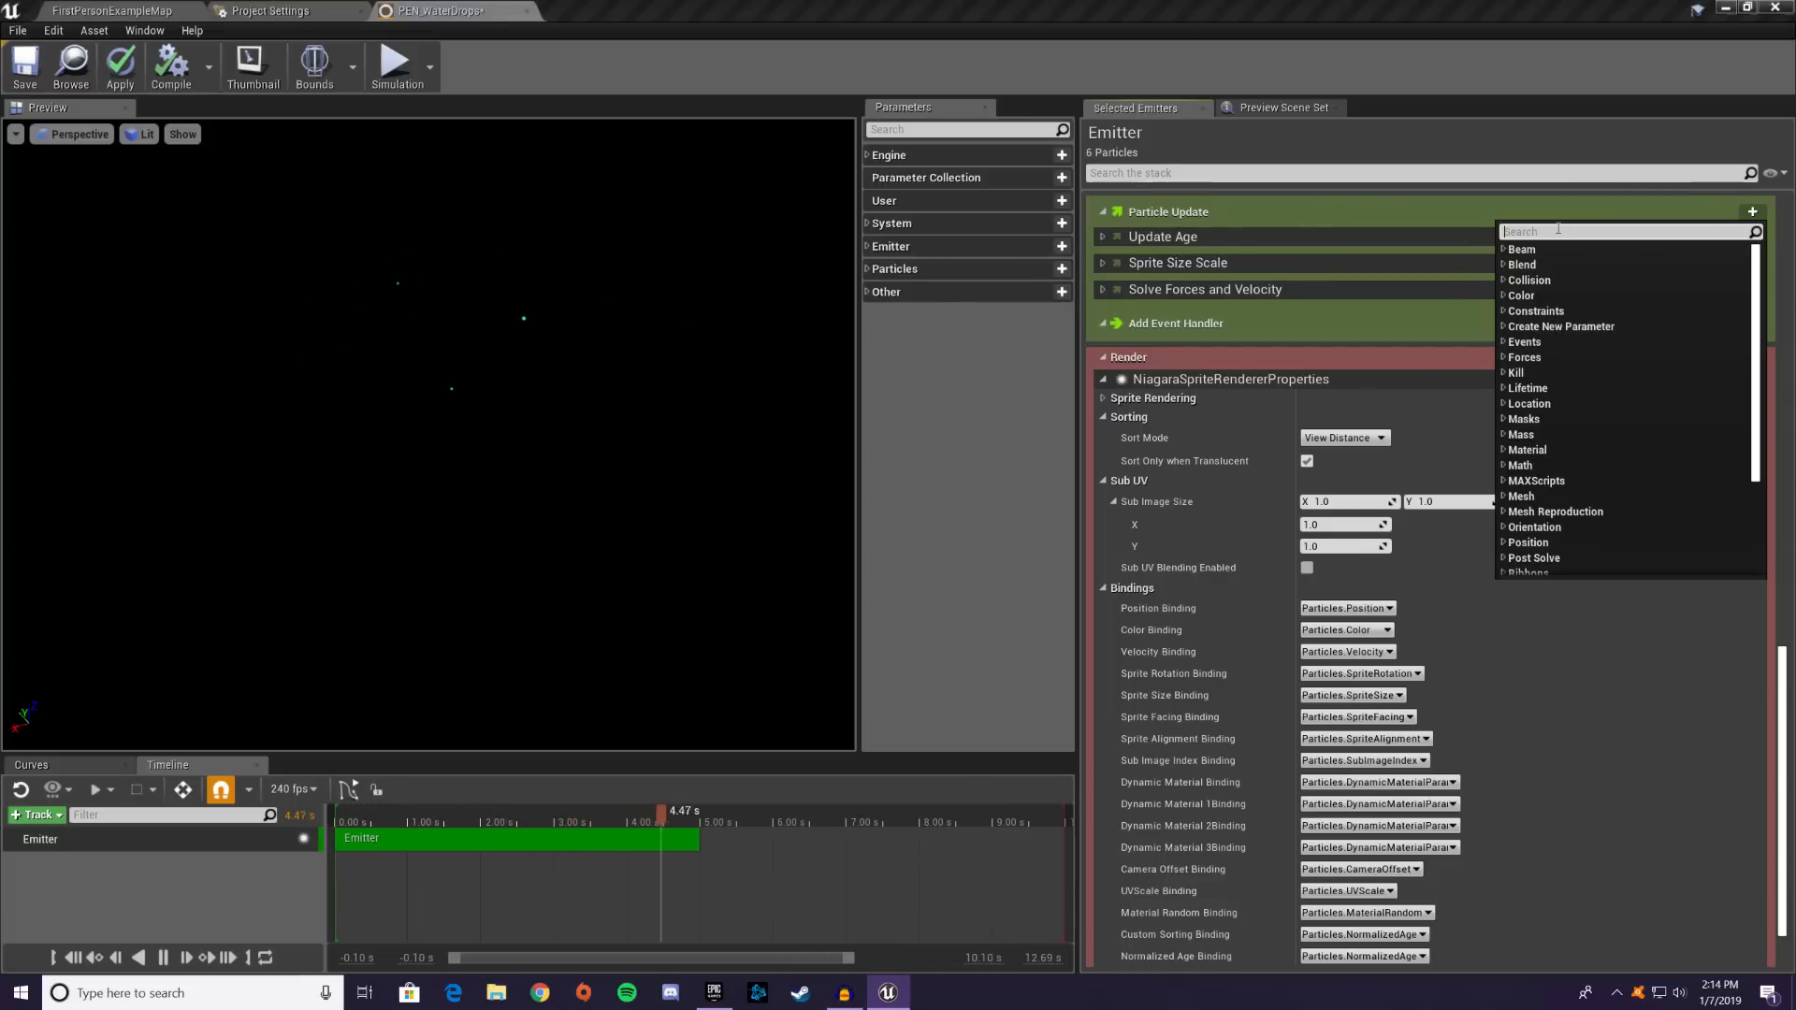
text(acc)
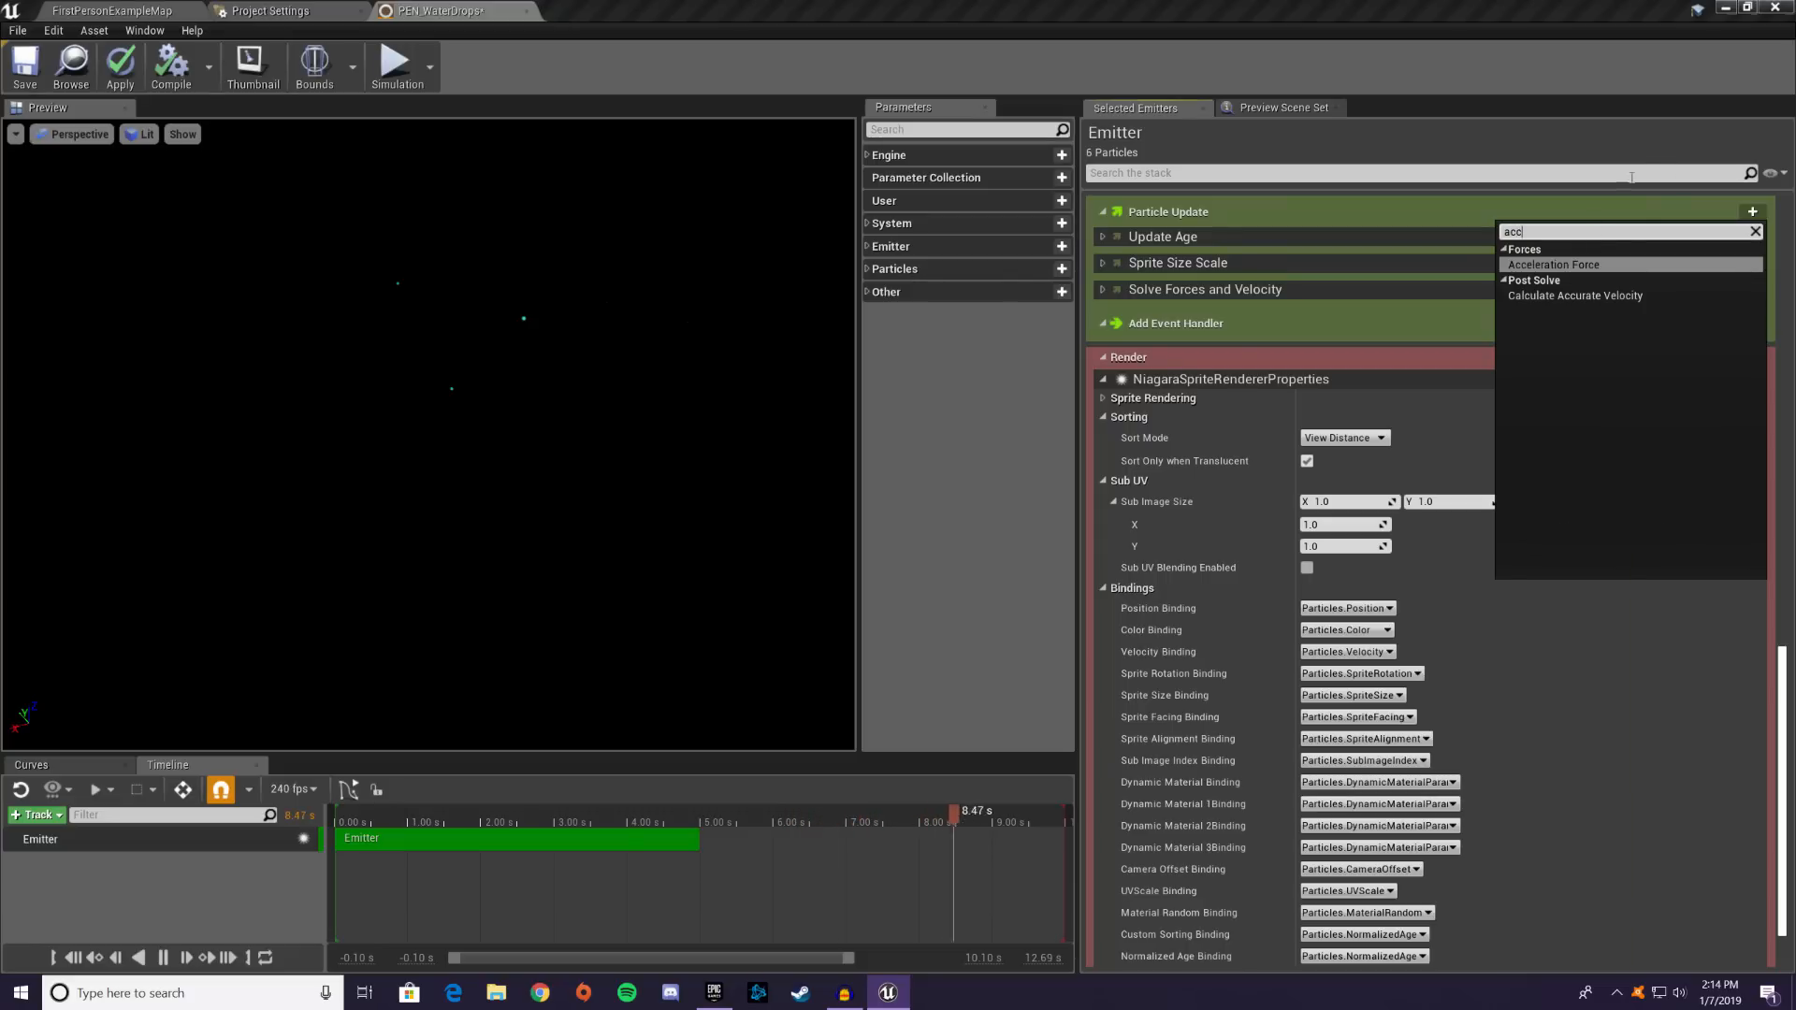
click(1535, 265)
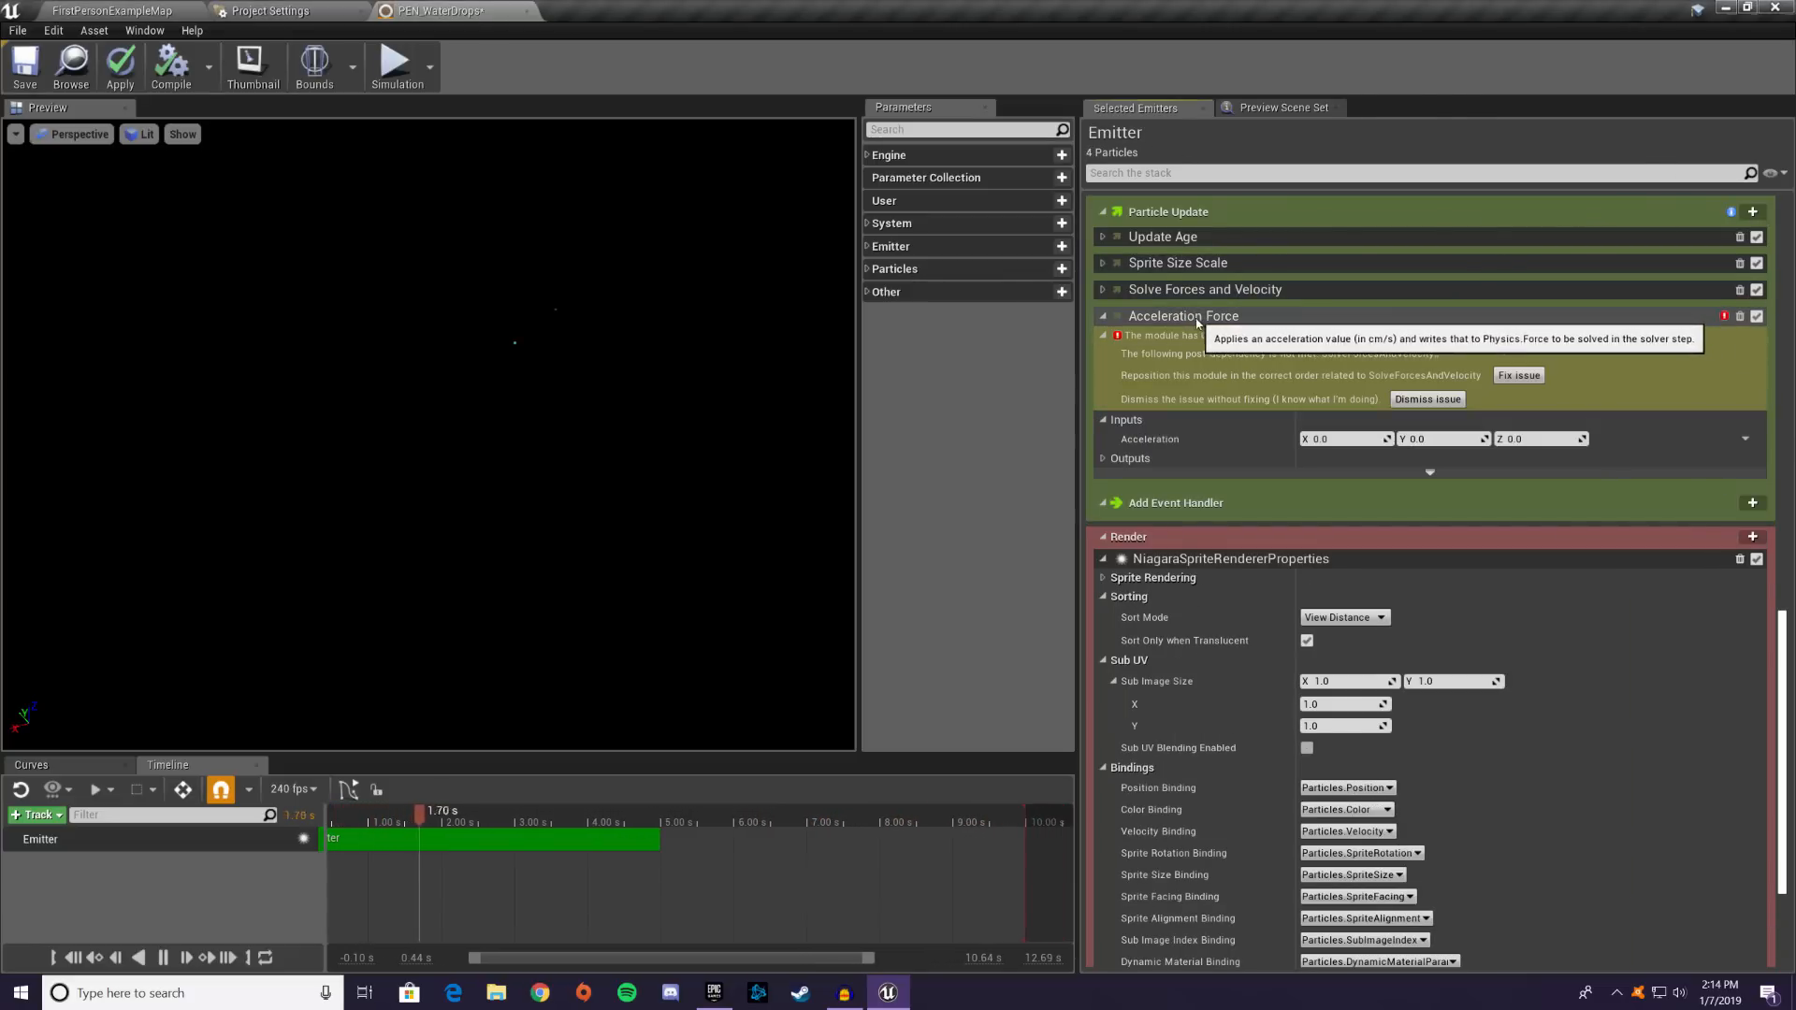
drag(1204, 322, 1236, 281)
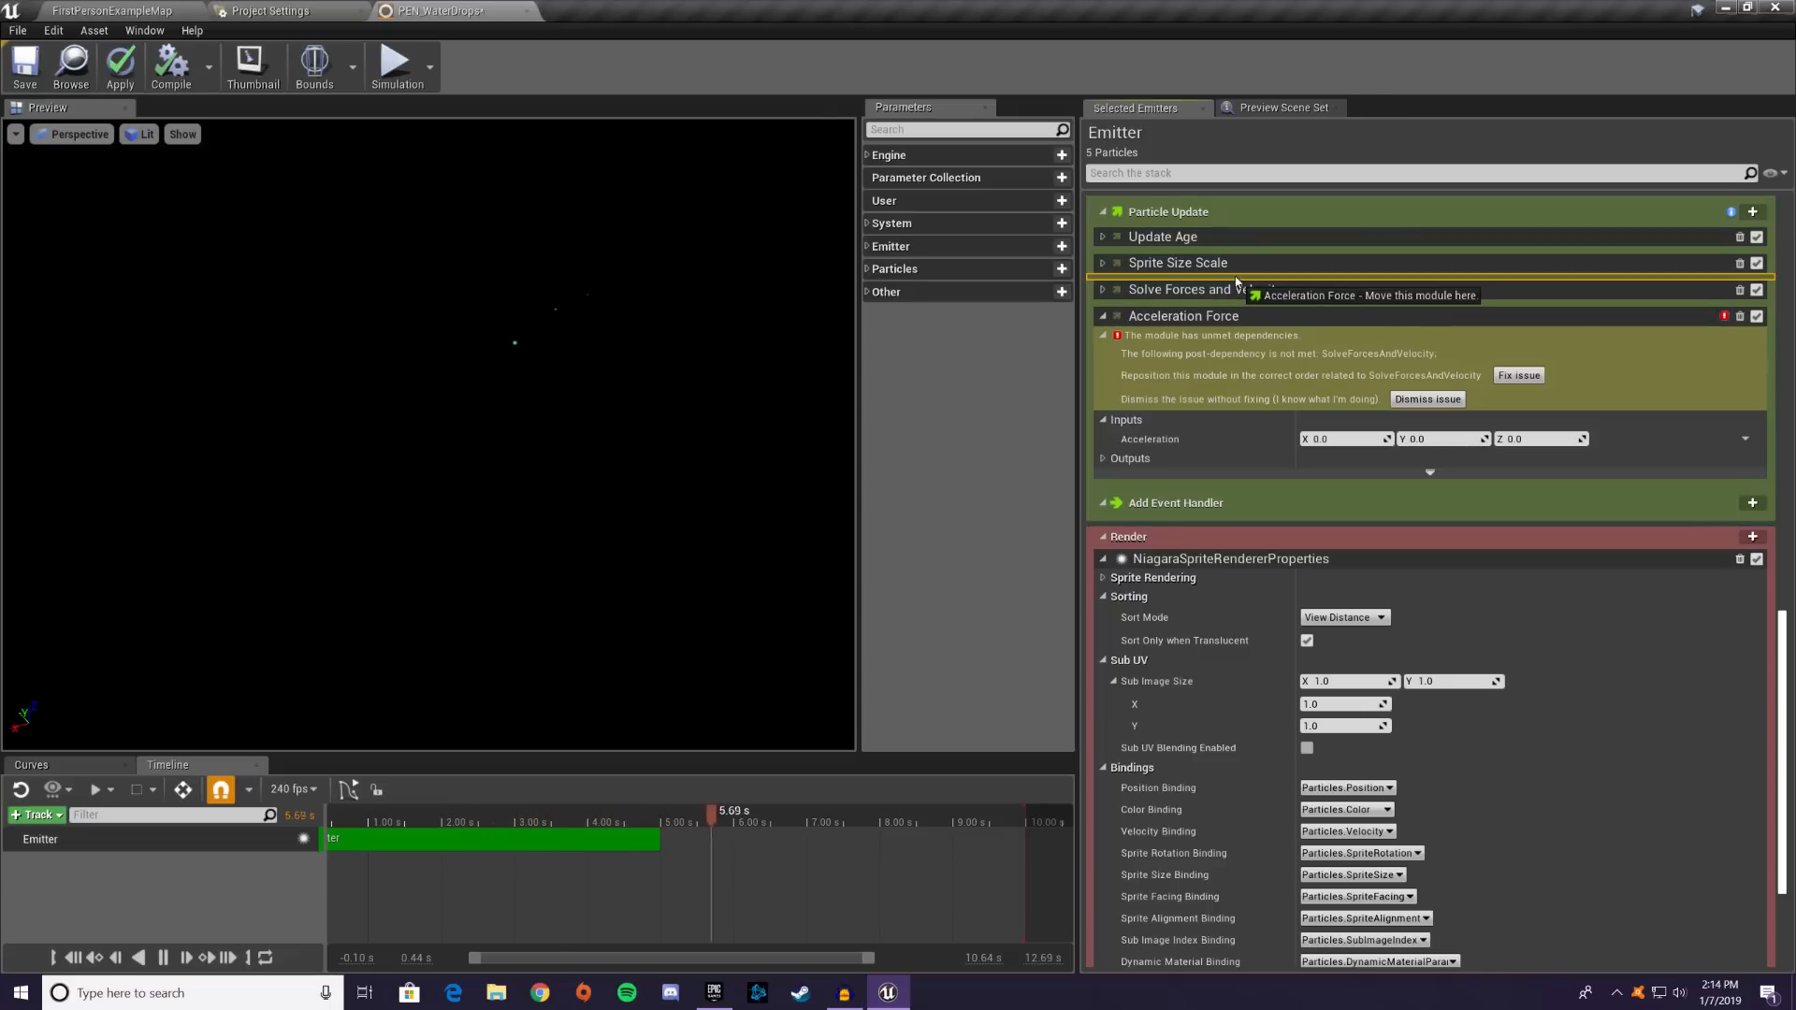
drag(1236, 281, 1236, 283)
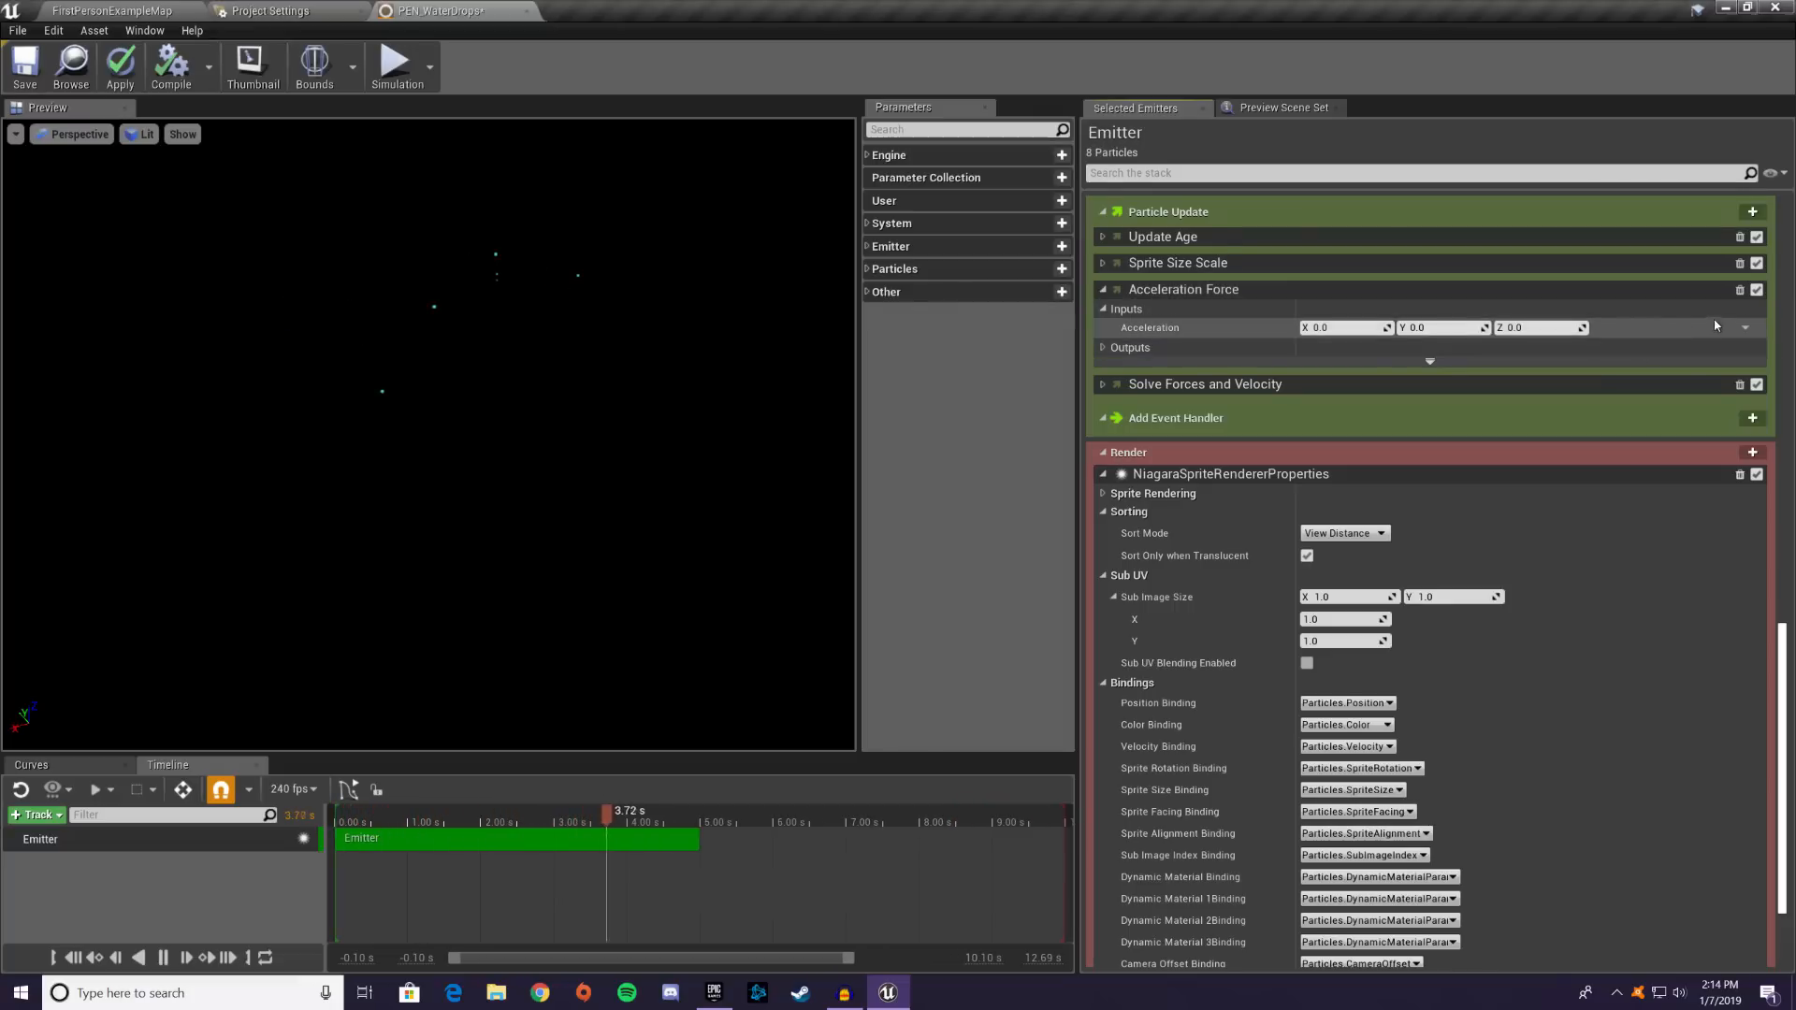
- Drive the Acceleration Force module's Acceleration with the Vector from Curve dynamic input
click(1746, 328)
click(1543, 348)
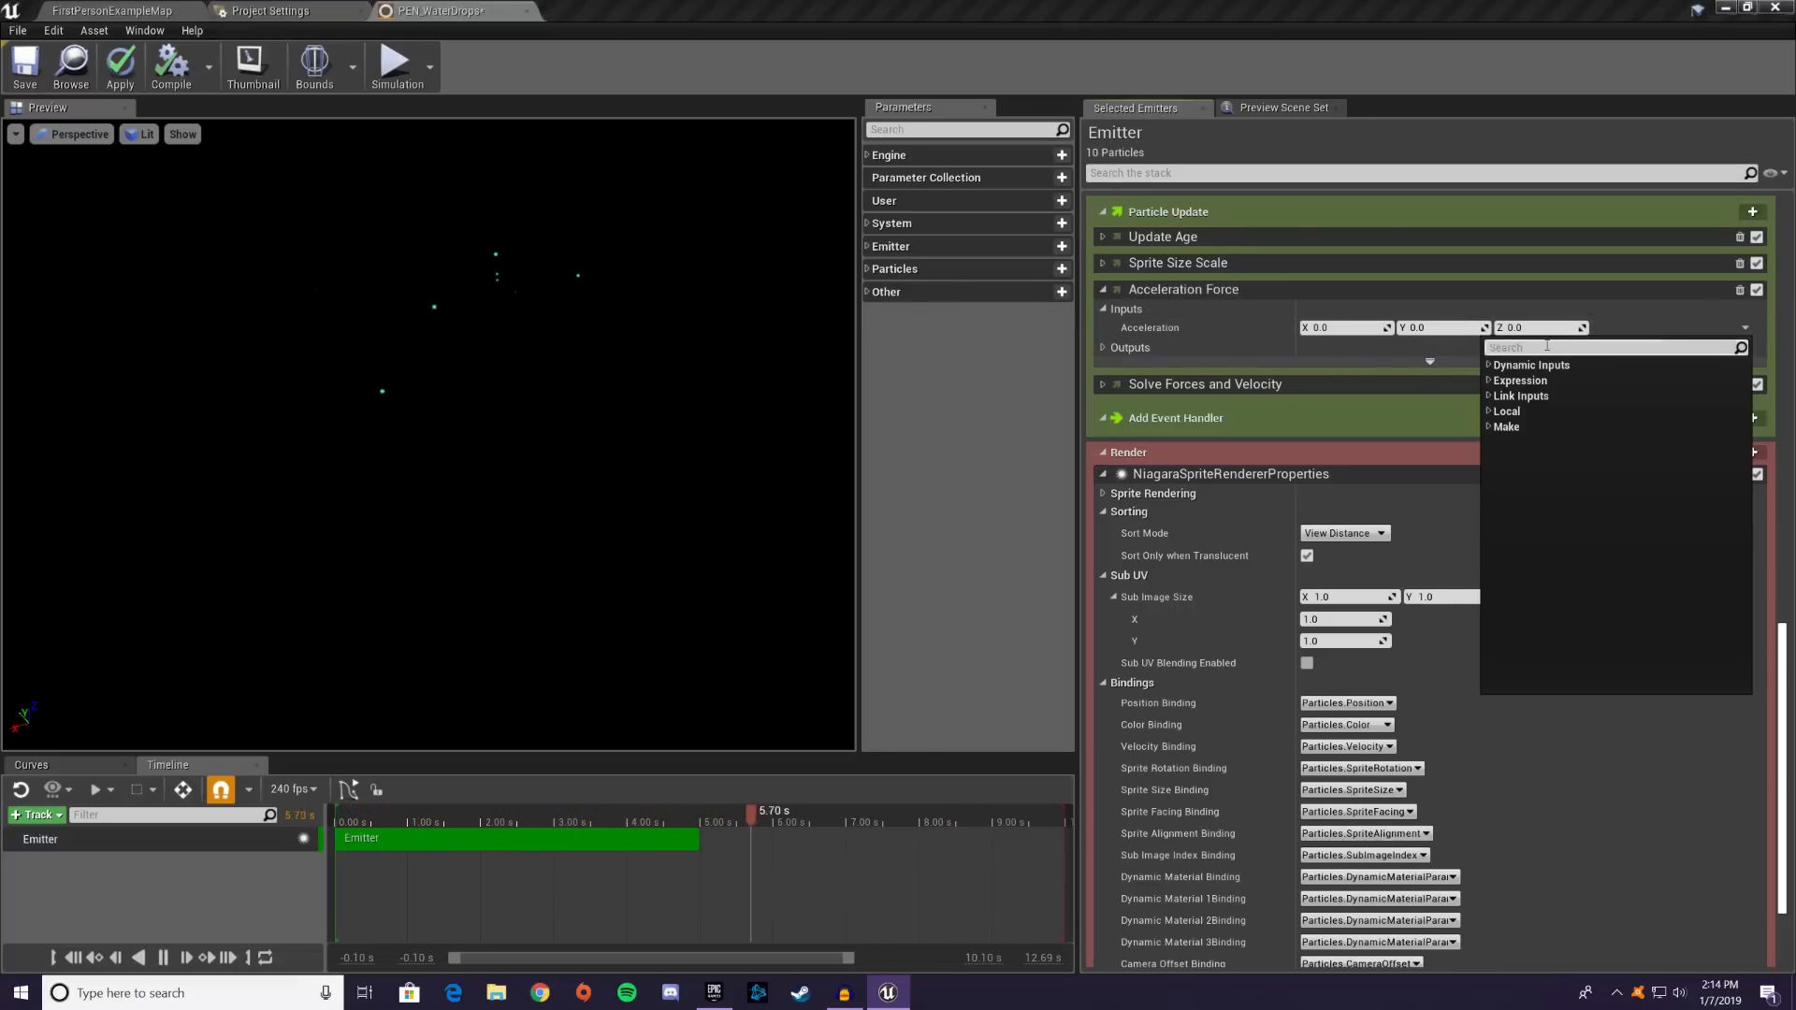
text(cur)
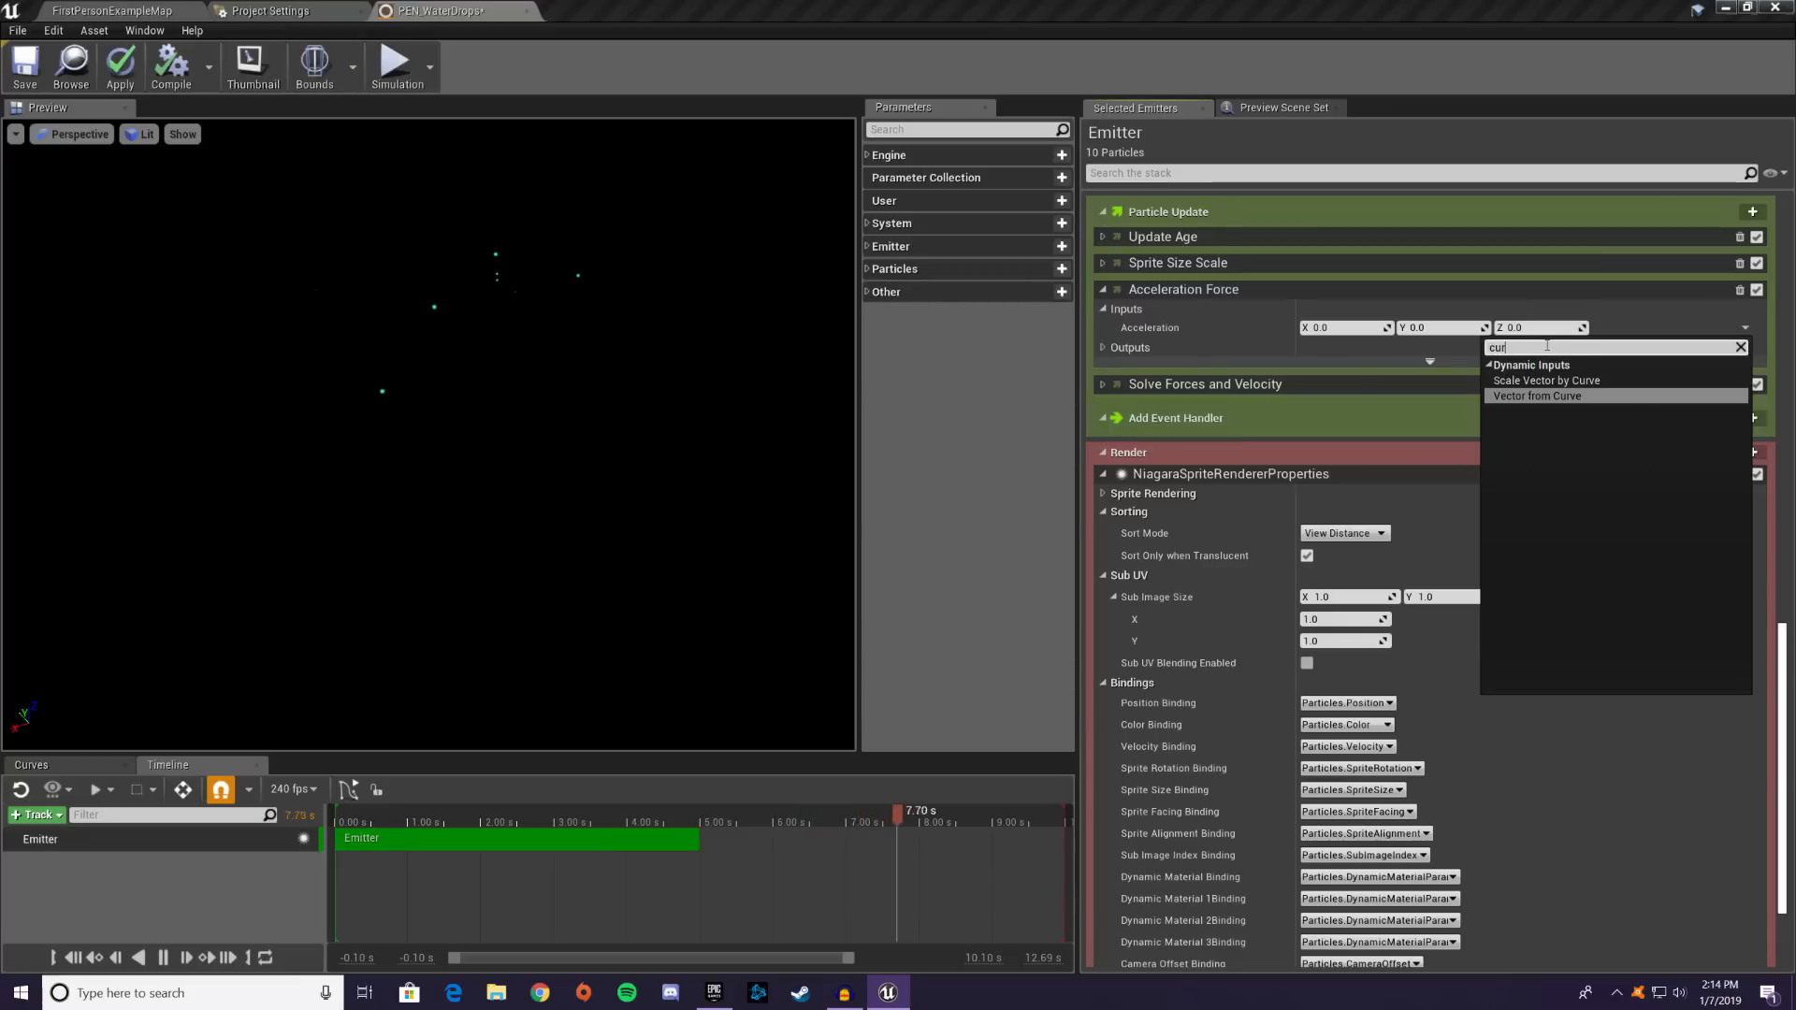
click(1566, 396)
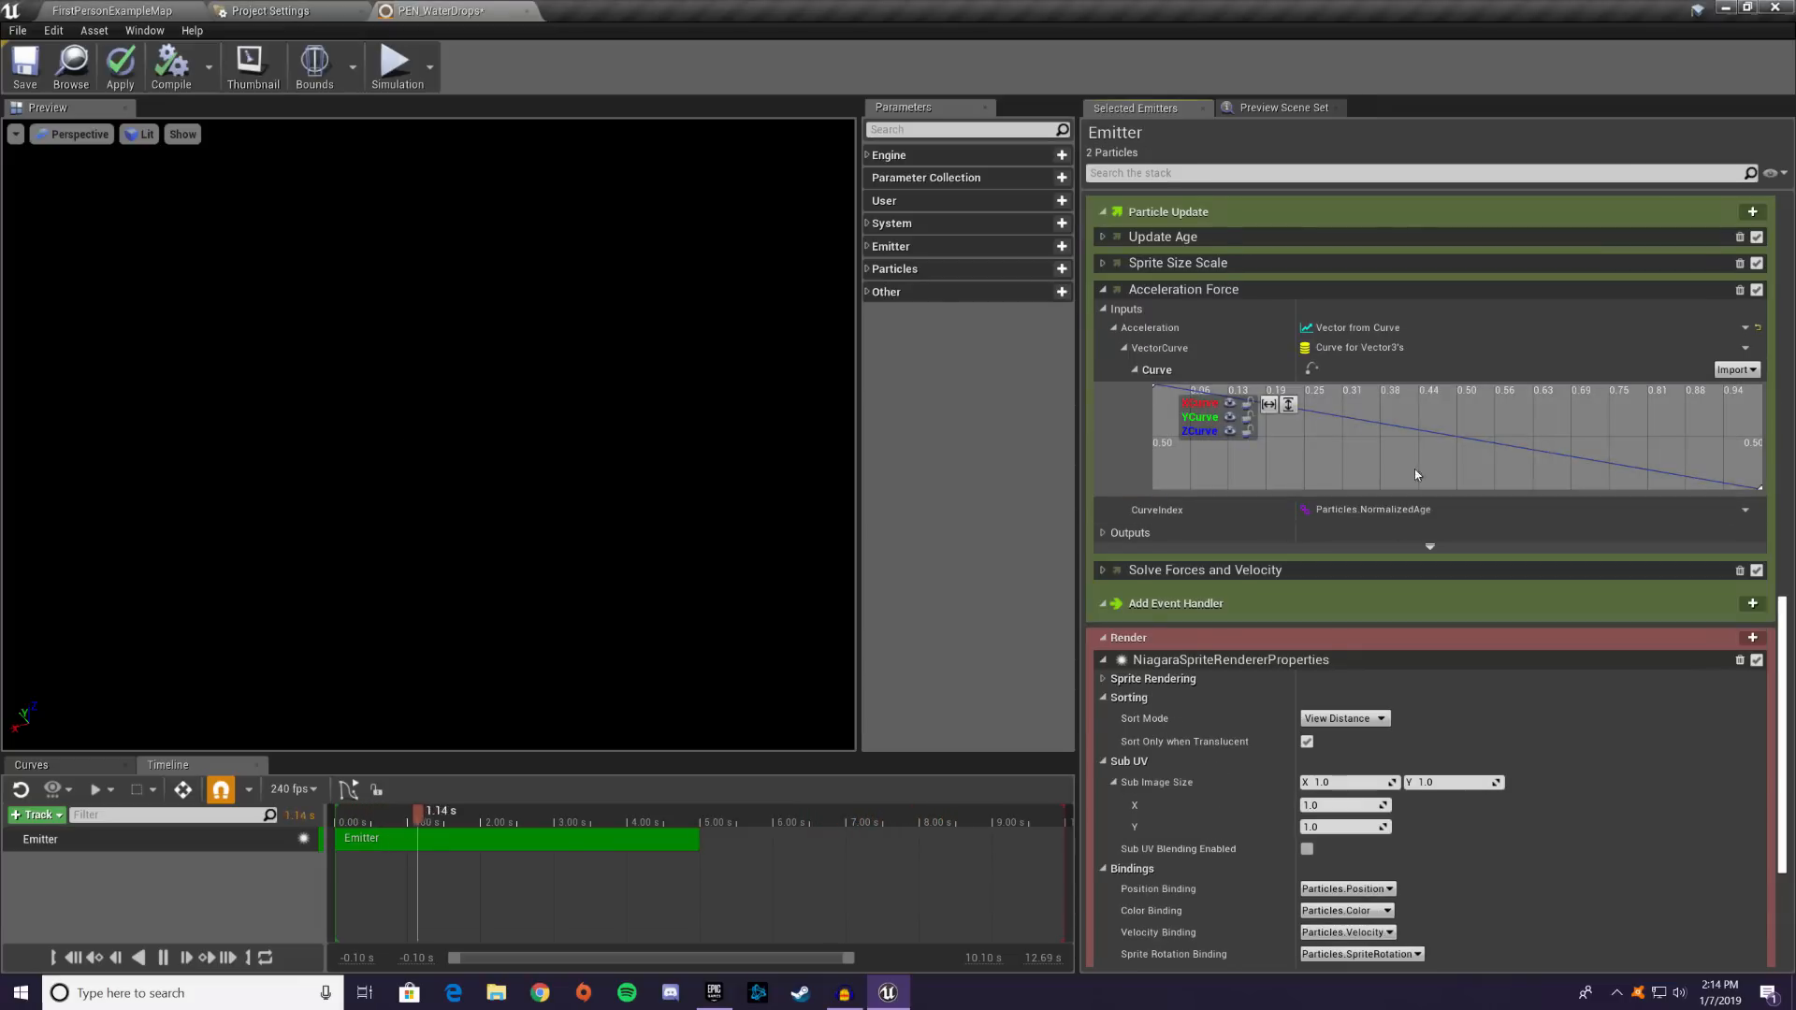
- Set the start keys of the X, Y and Z acceleration curves to value 0
scroll(1348, 423, down, 1)
scroll(1378, 424, down, 3)
right_drag(1378, 425, 1417, 427)
scroll(1415, 401, down, 1)
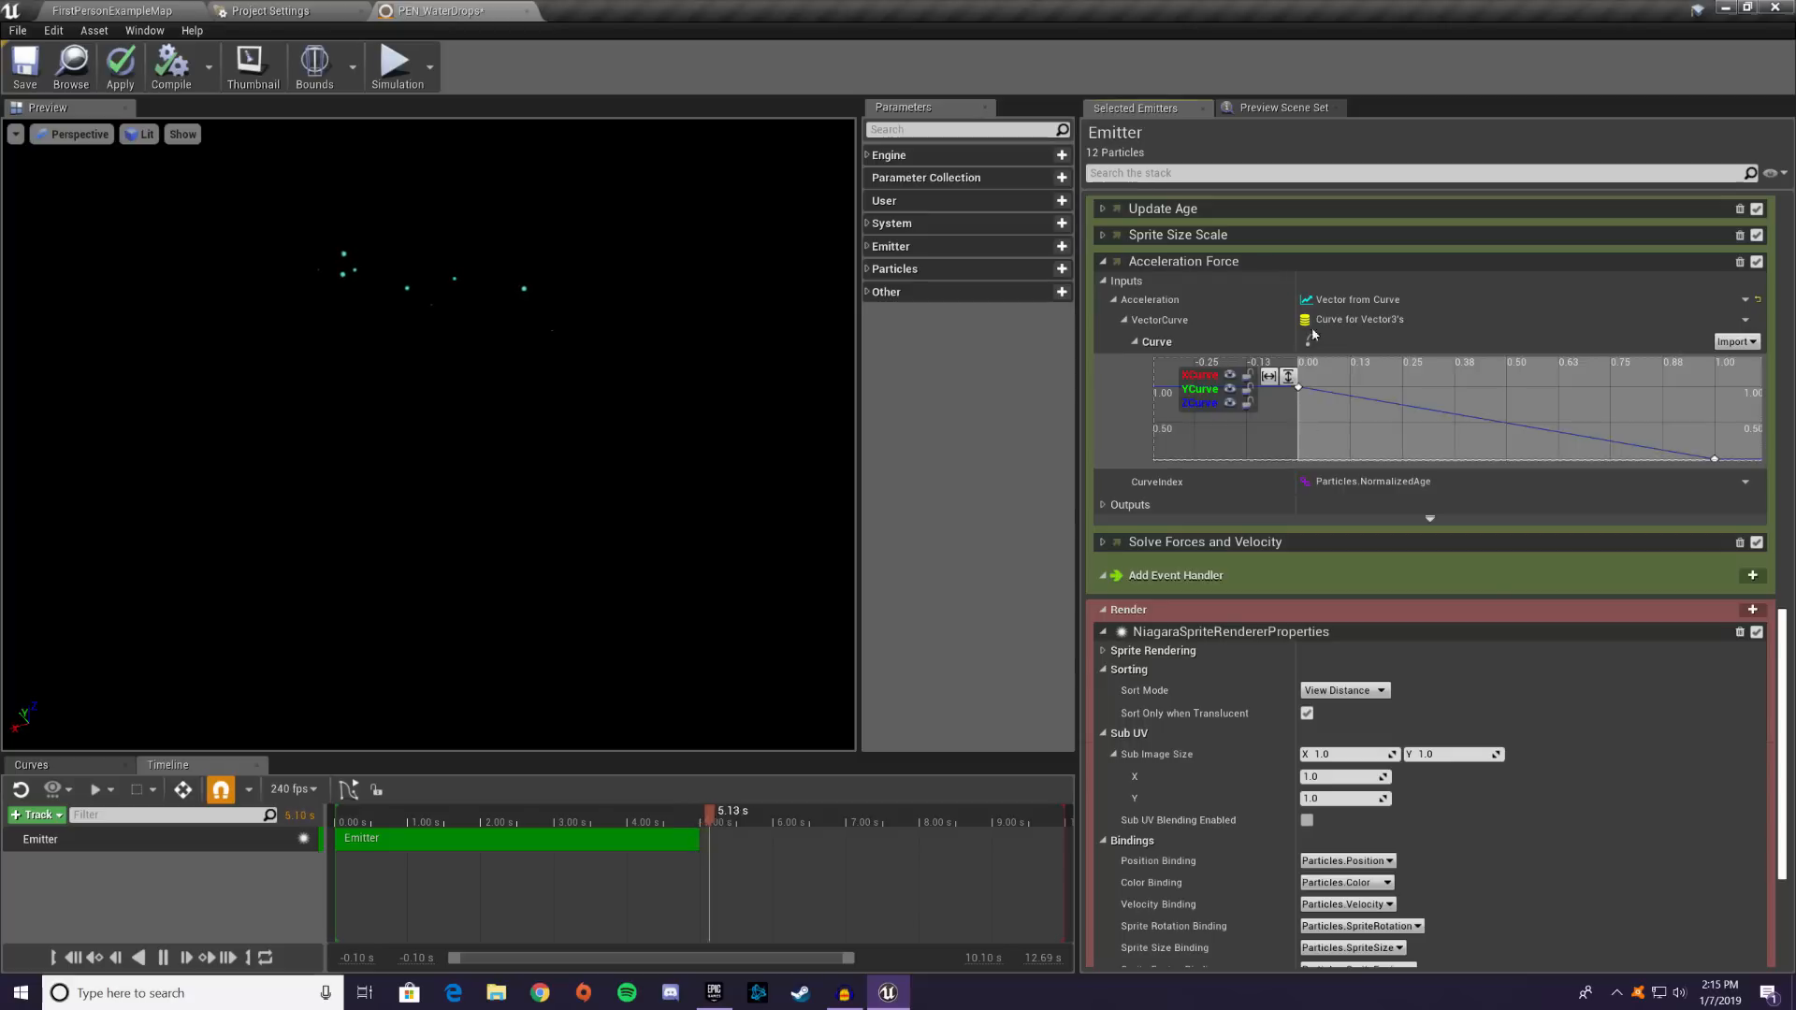
right_drag(1551, 452, 1396, 373)
right_drag(1508, 415, 1462, 431)
scroll(1544, 418, down, 1)
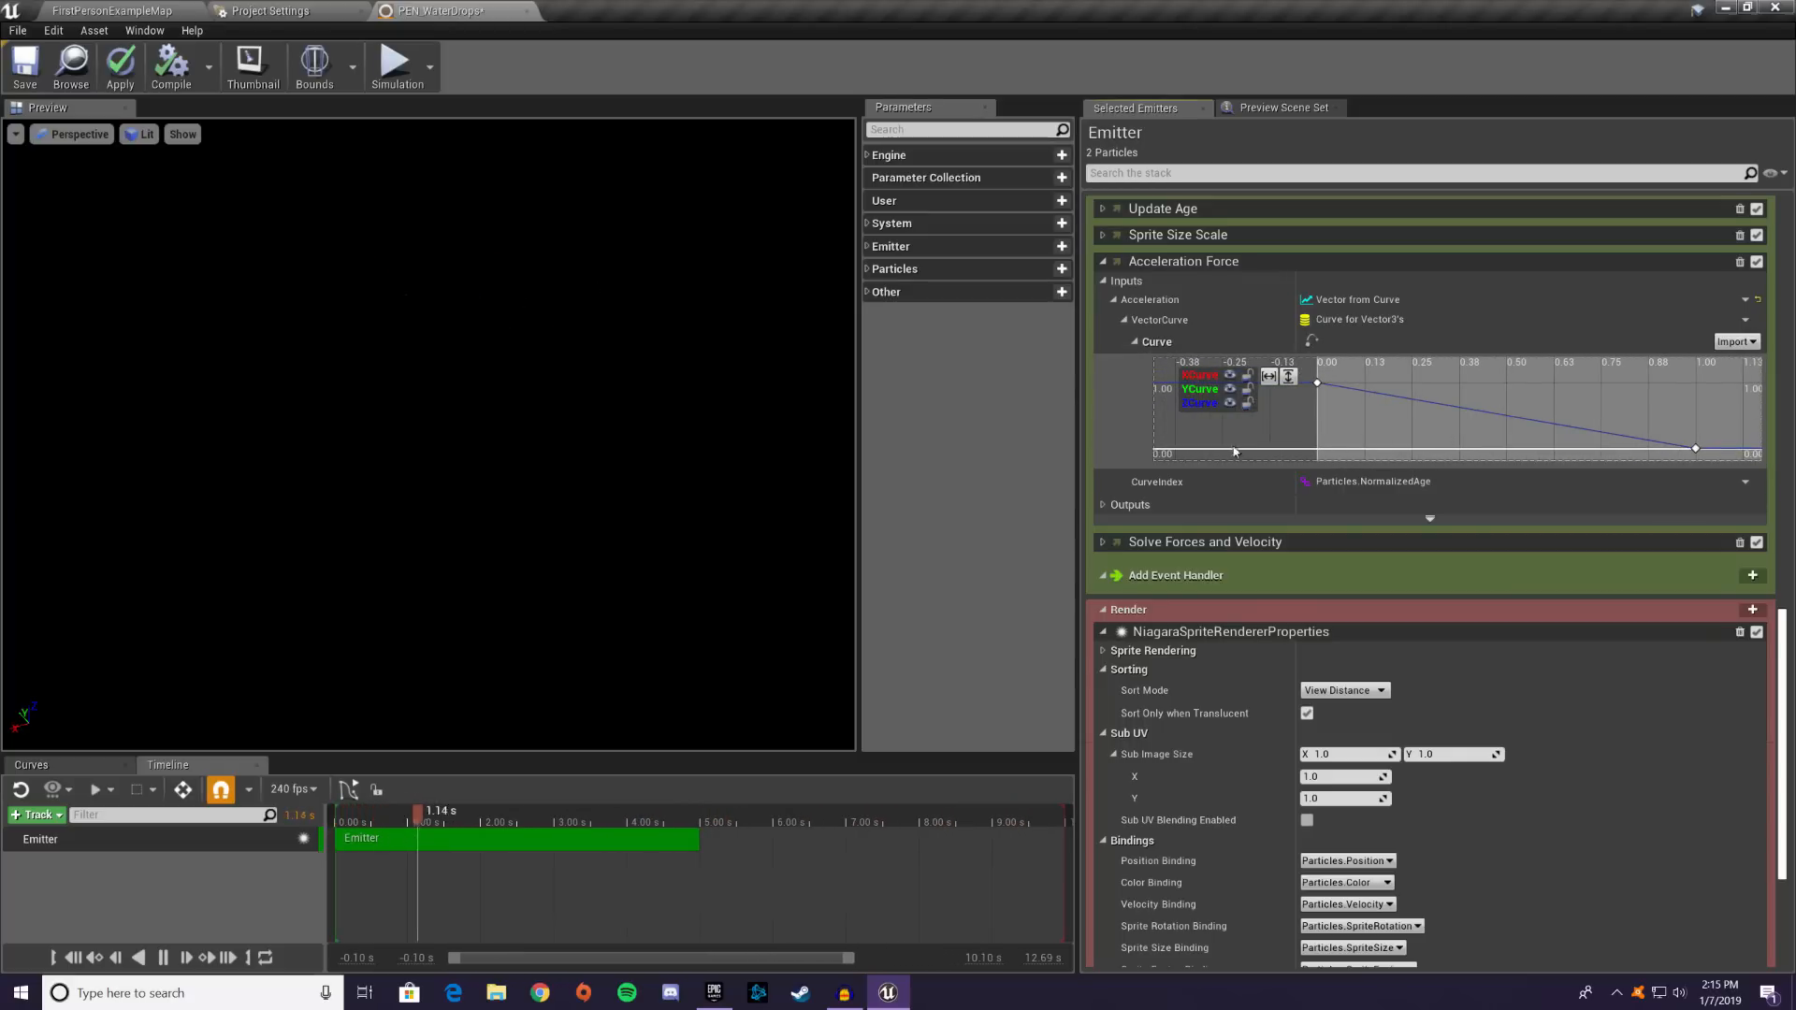
drag(1328, 395, 1308, 373)
click(1455, 377)
text(0)
key(Return)
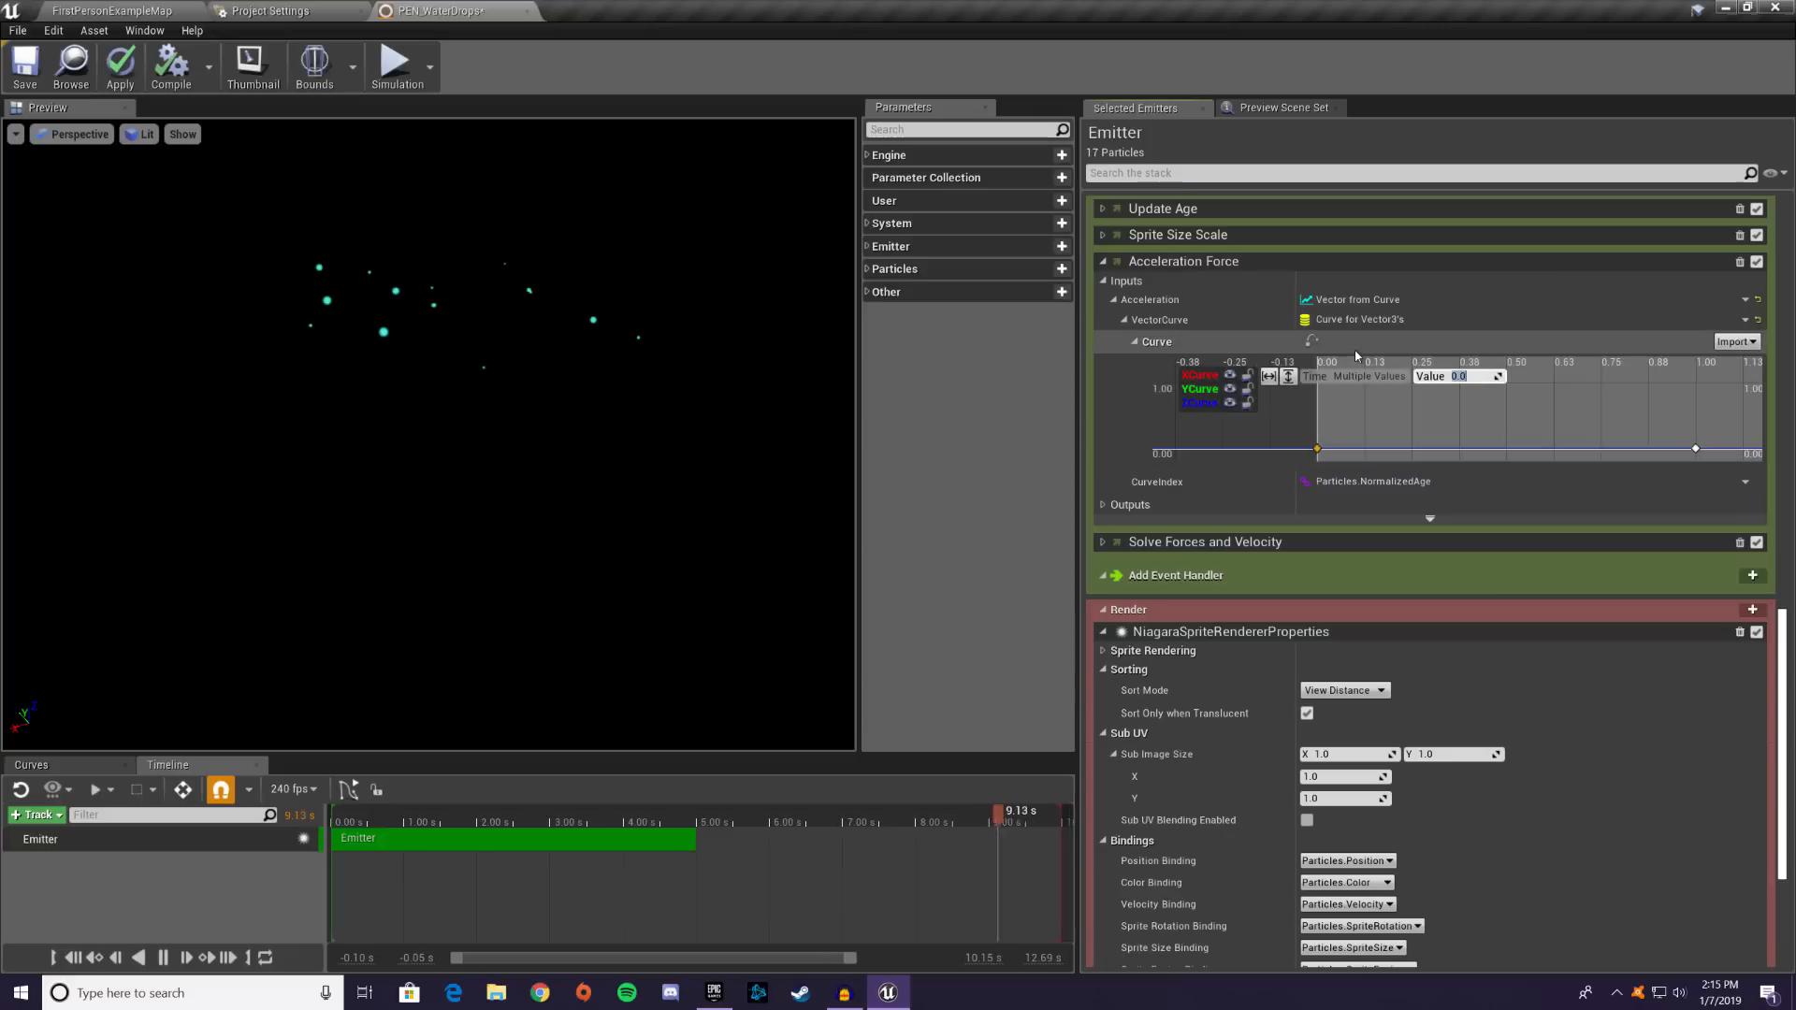
click(1394, 408)
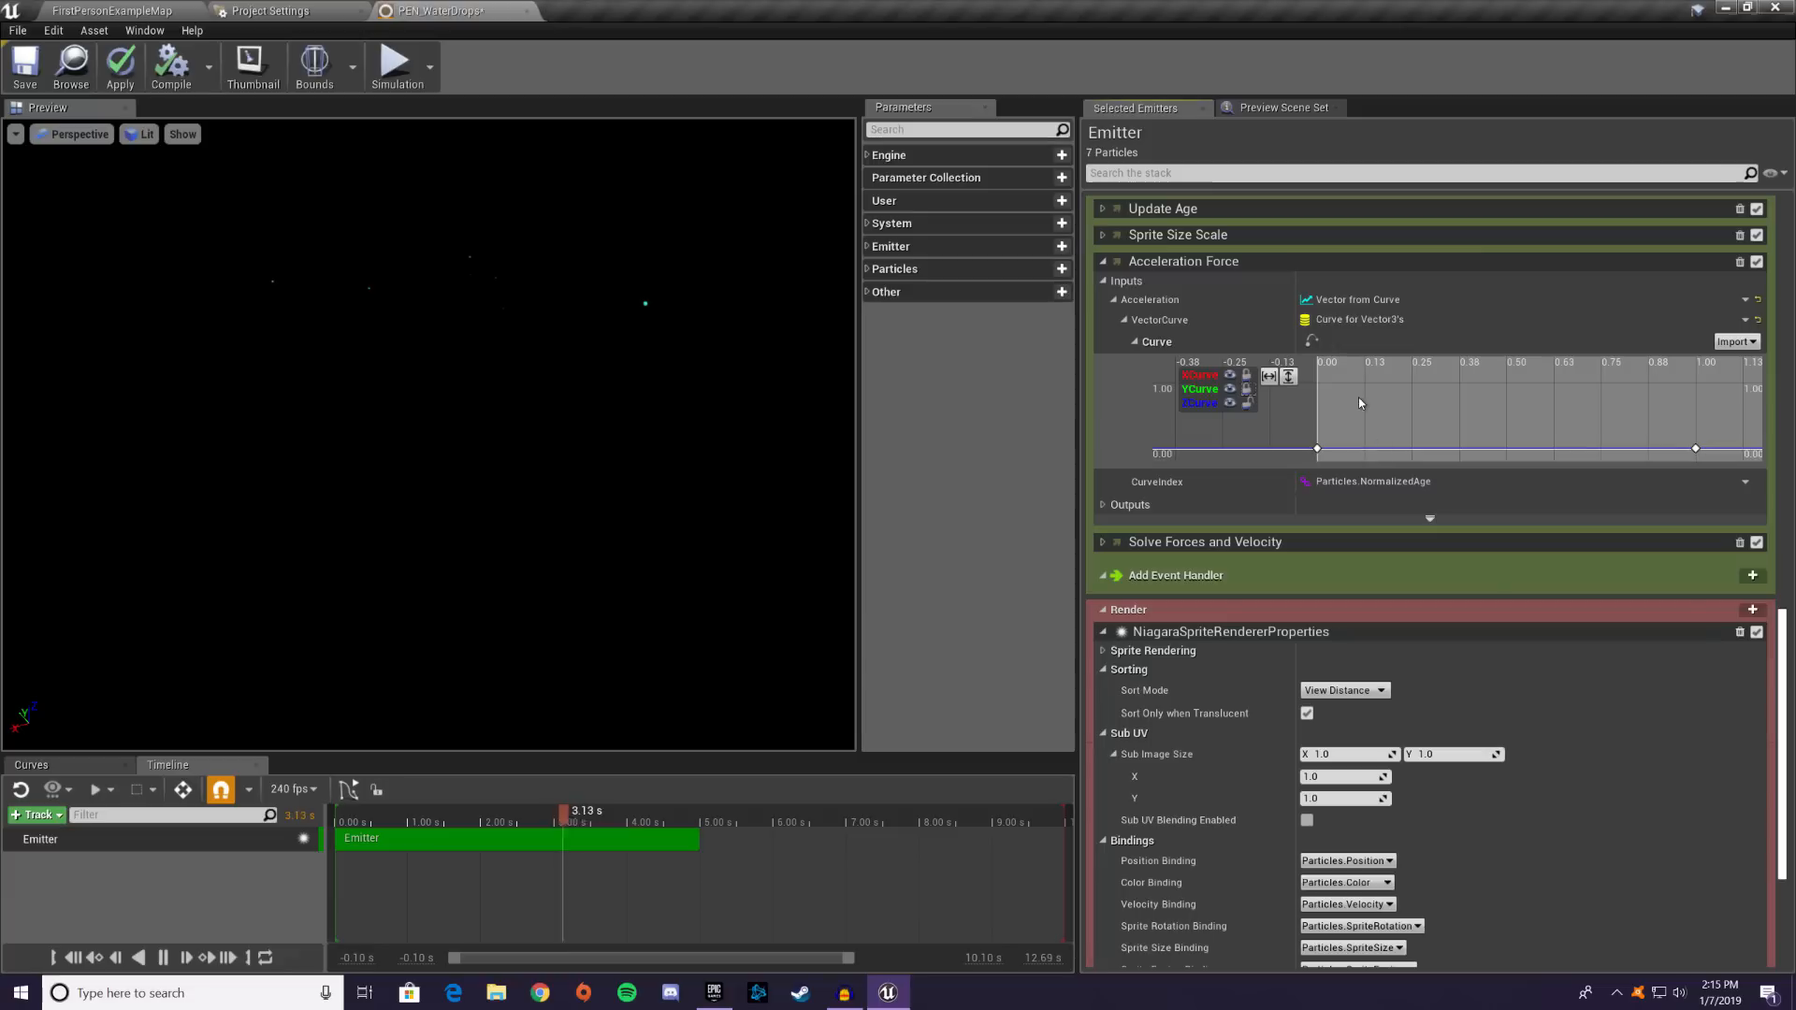
- Lock and hide the X and Y acceleration curves, and set the Z curve's end key to value -980
click(1231, 375)
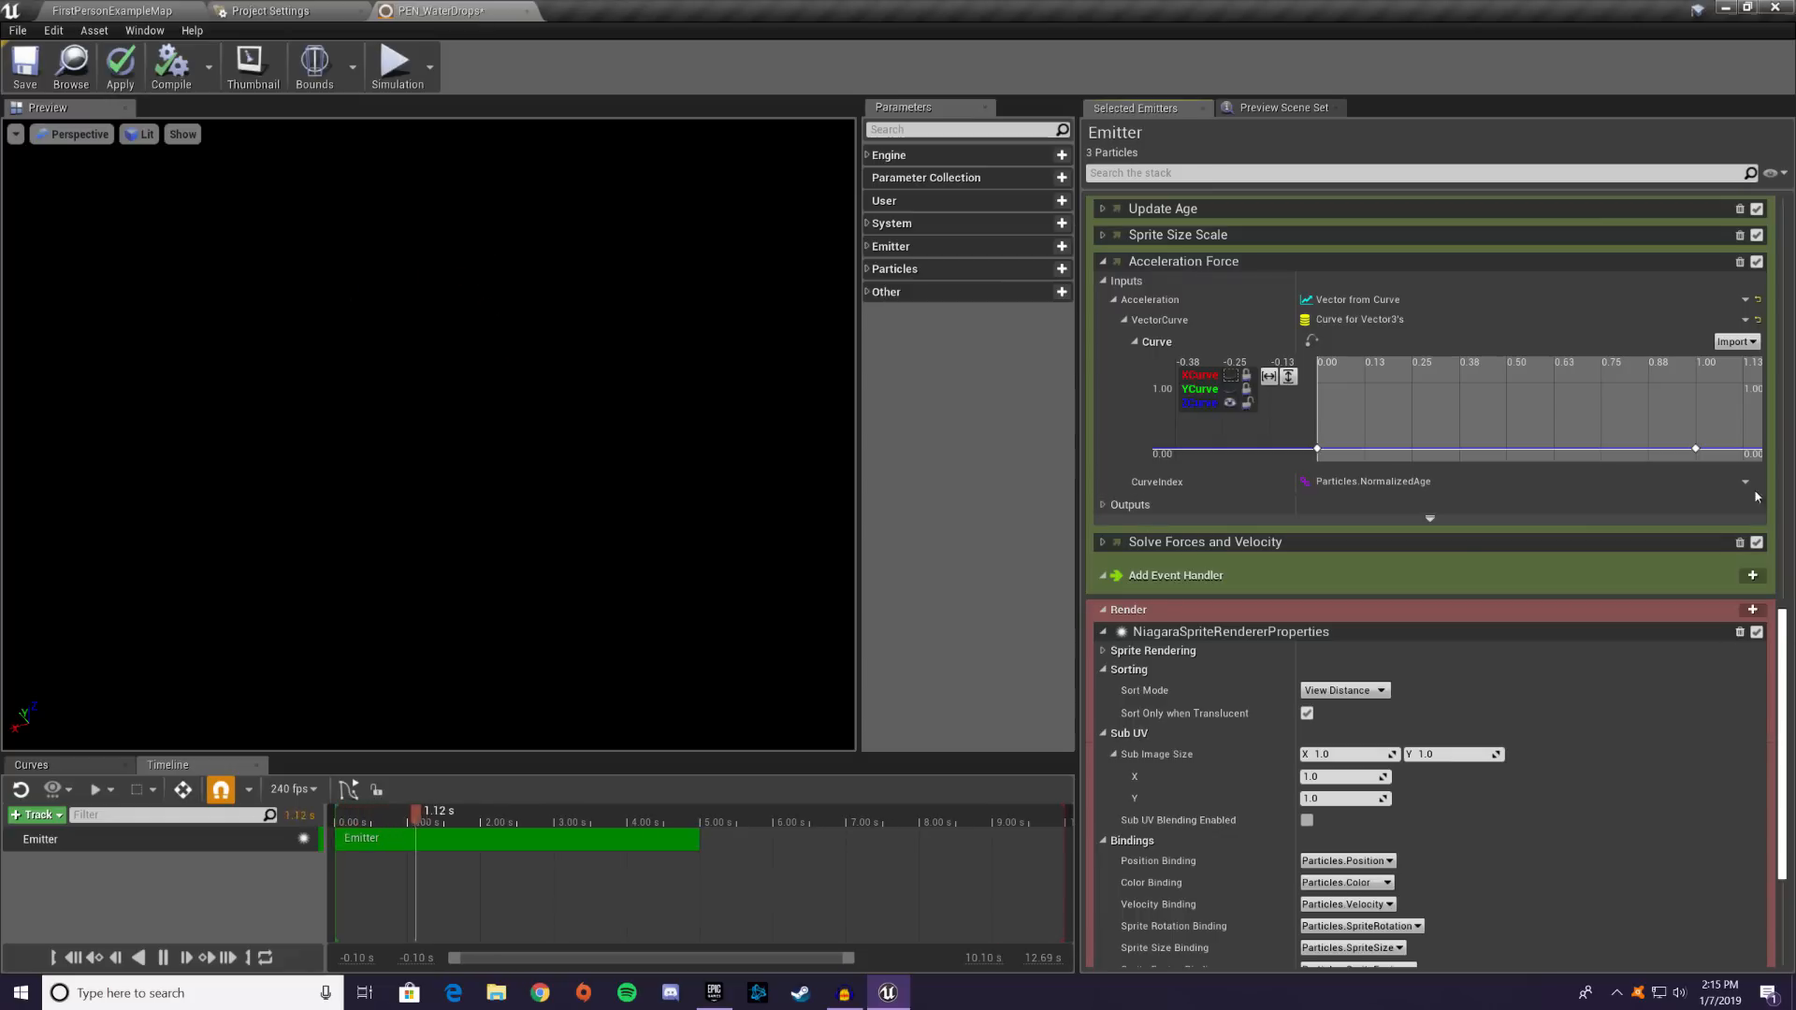
click(1696, 448)
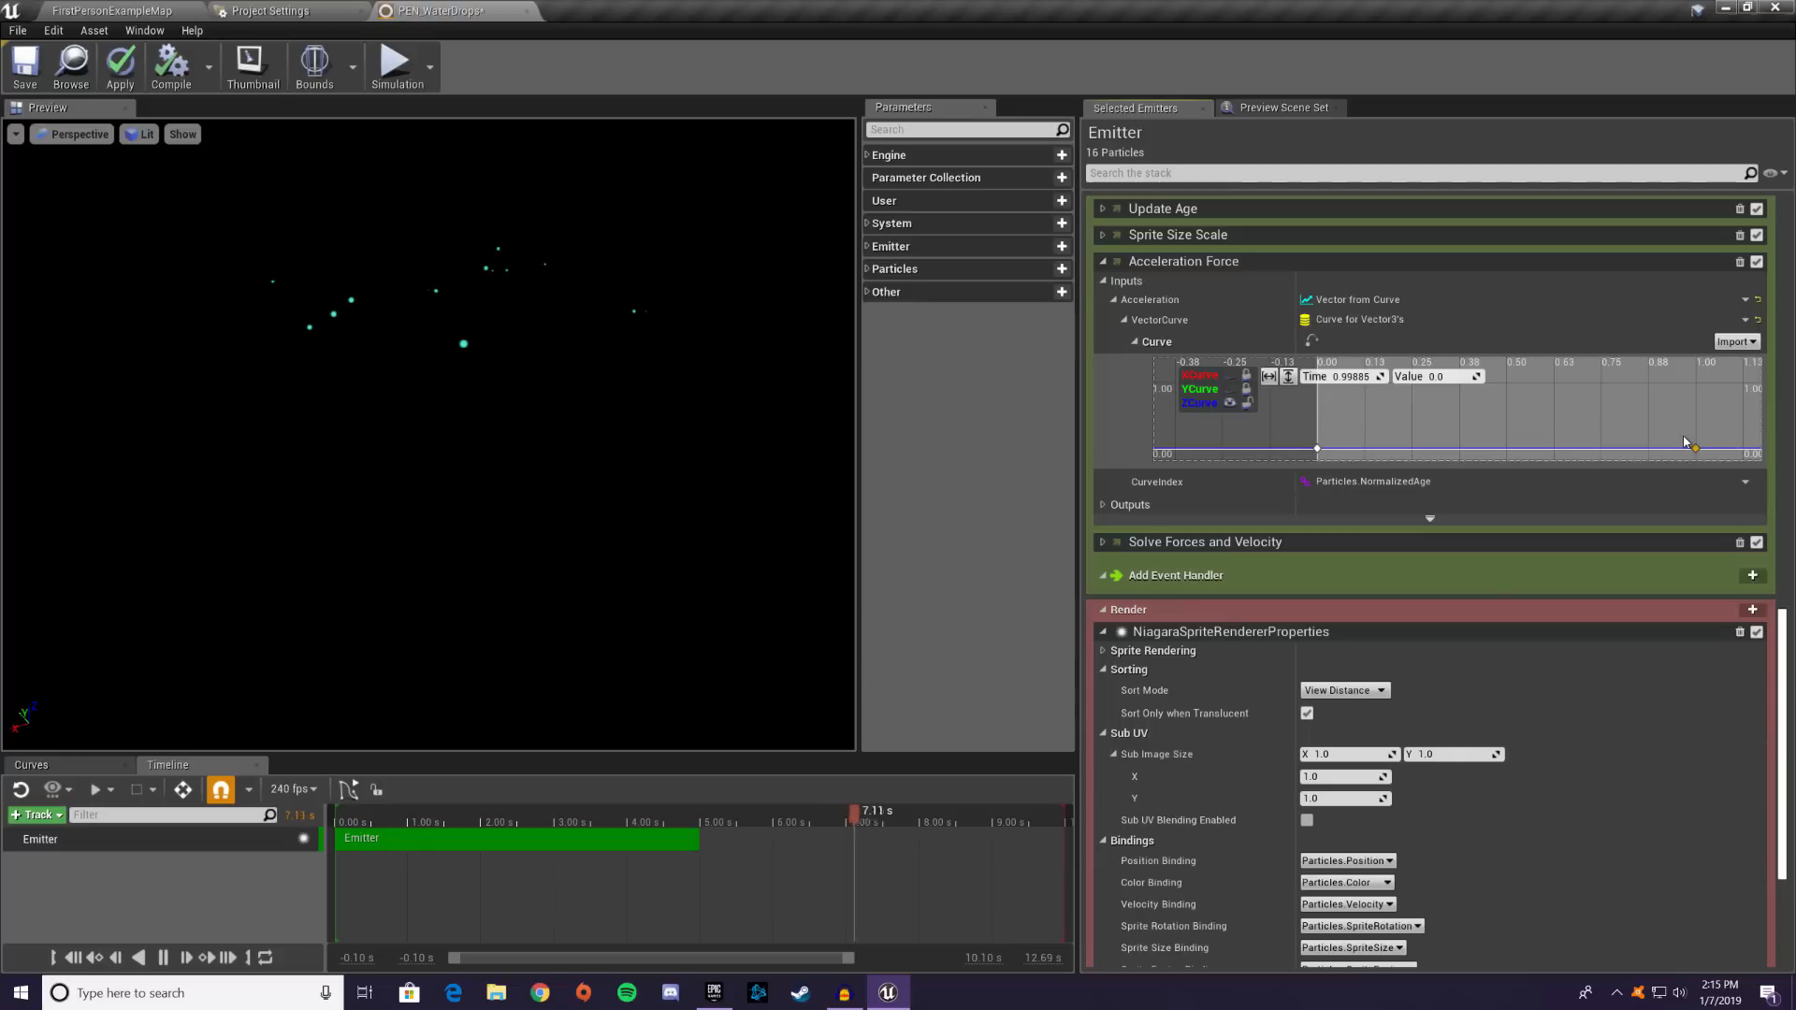
click(1648, 397)
drag(1701, 424, 1724, 470)
click(1461, 377)
text(-980)
key(Return)
click(1510, 419)
scroll(1530, 409, down, 3)
click(1288, 376)
right_drag(1388, 415, 1391, 426)
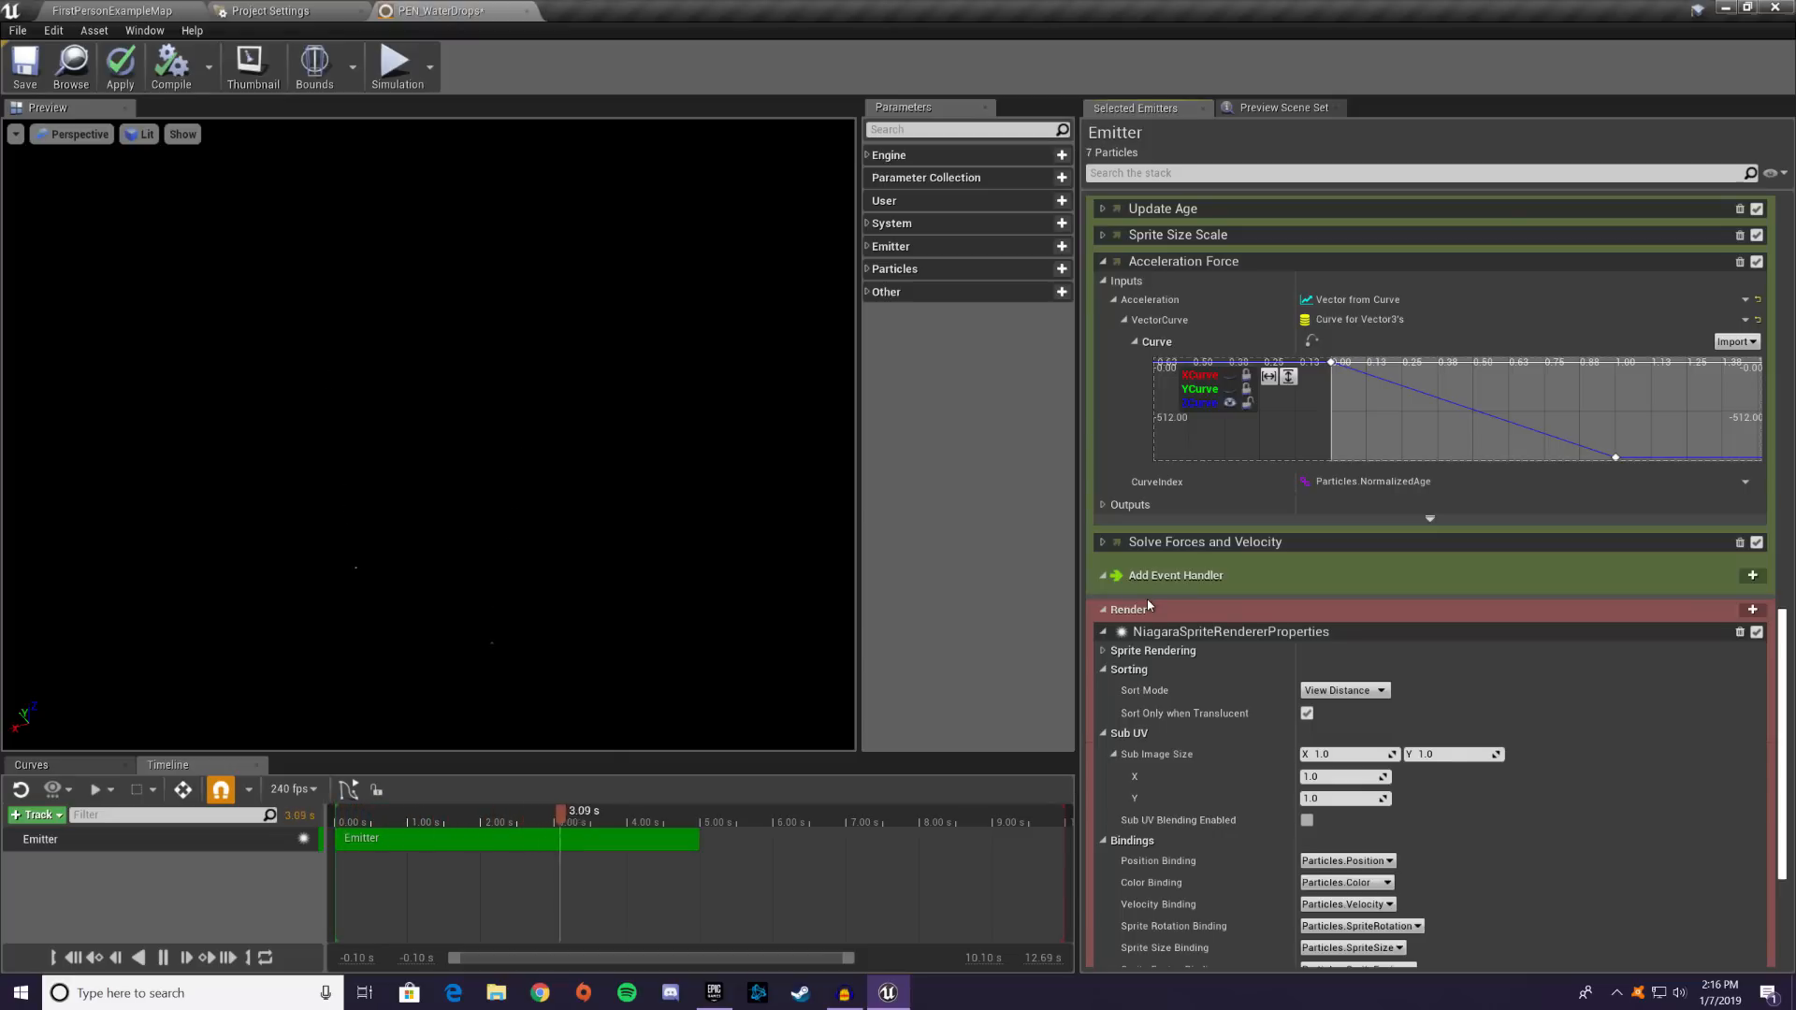
- Add a key to the Z acceleration curve at time 0.15 with a value of about 0
scroll(1377, 492, up, 2)
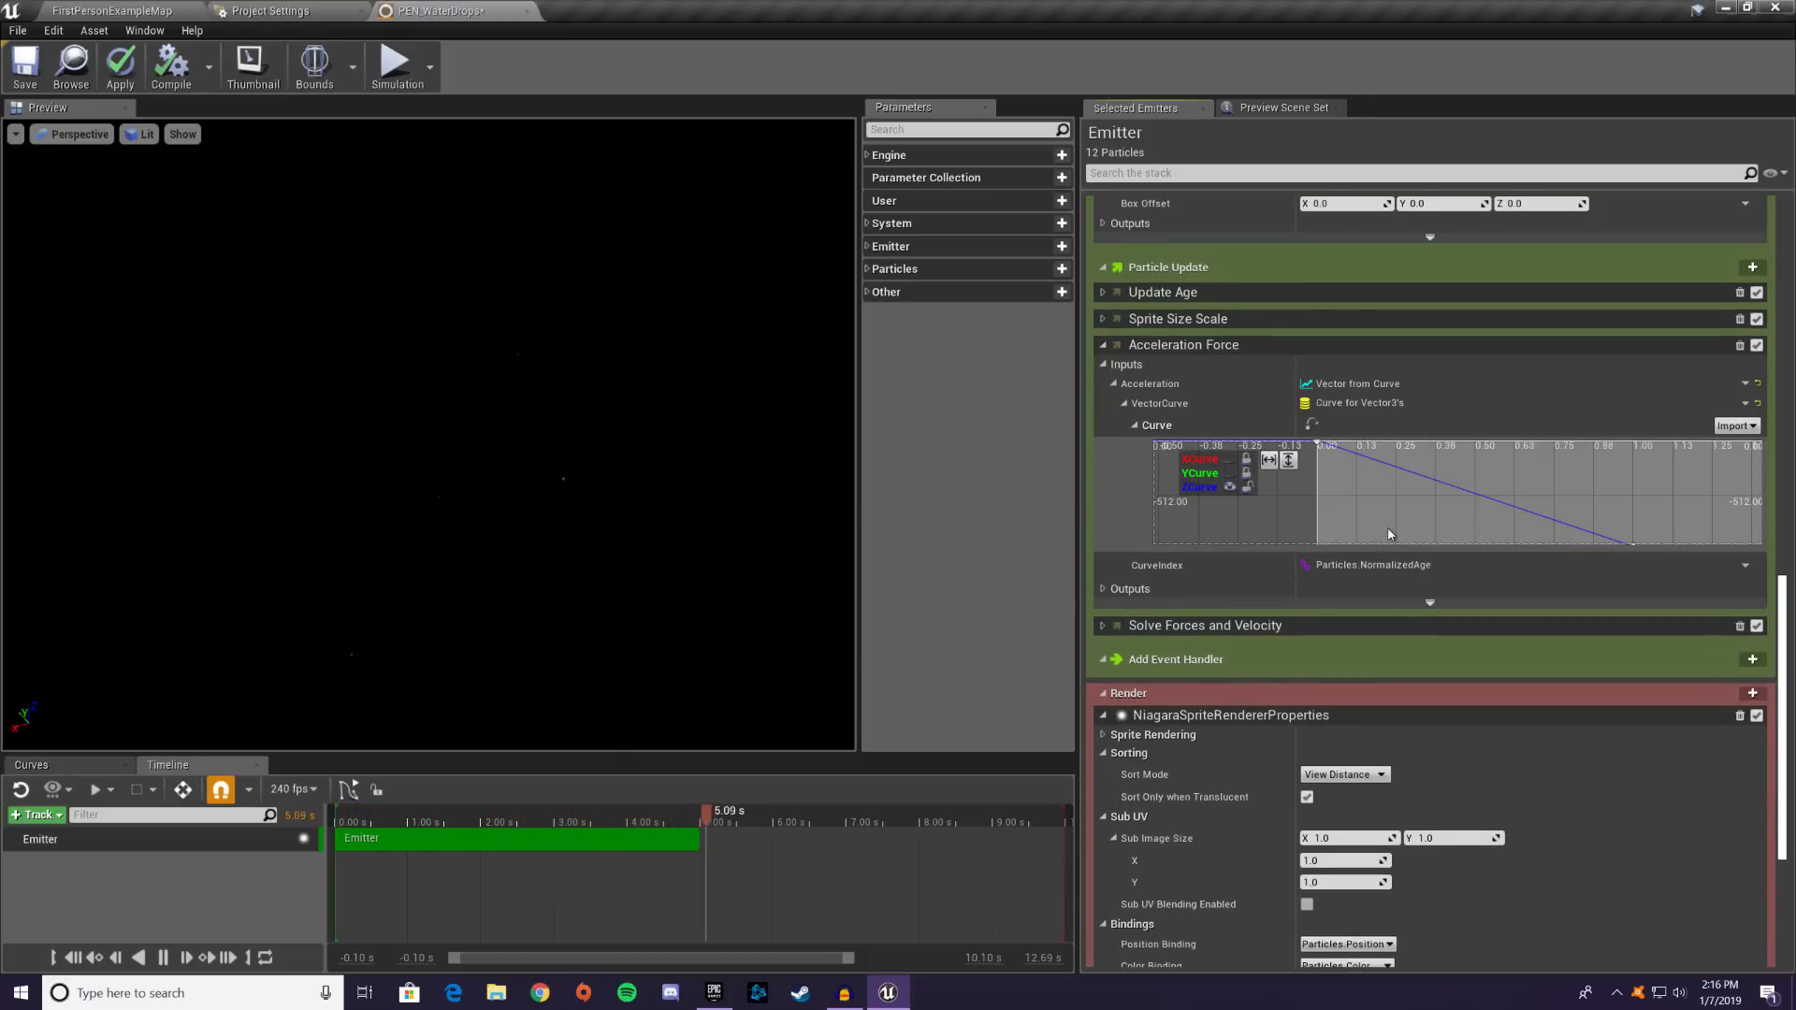
mouse_move(1343, 456)
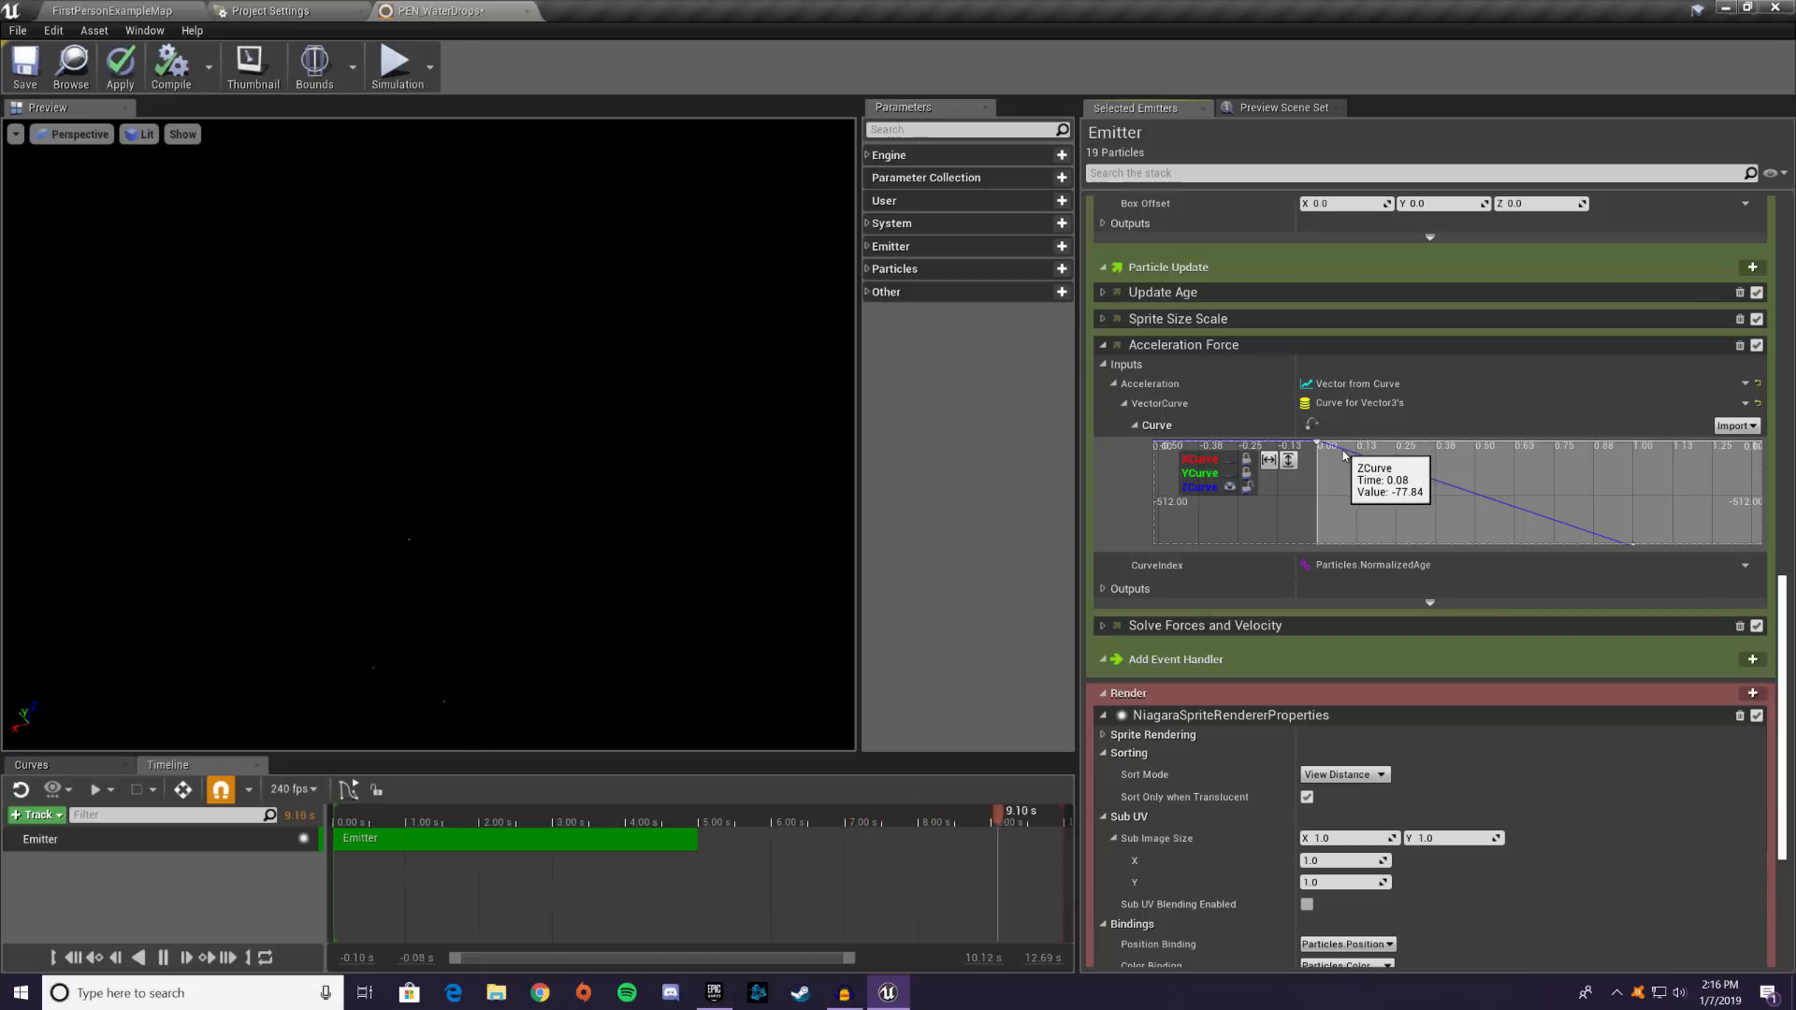
right_click(1343, 457)
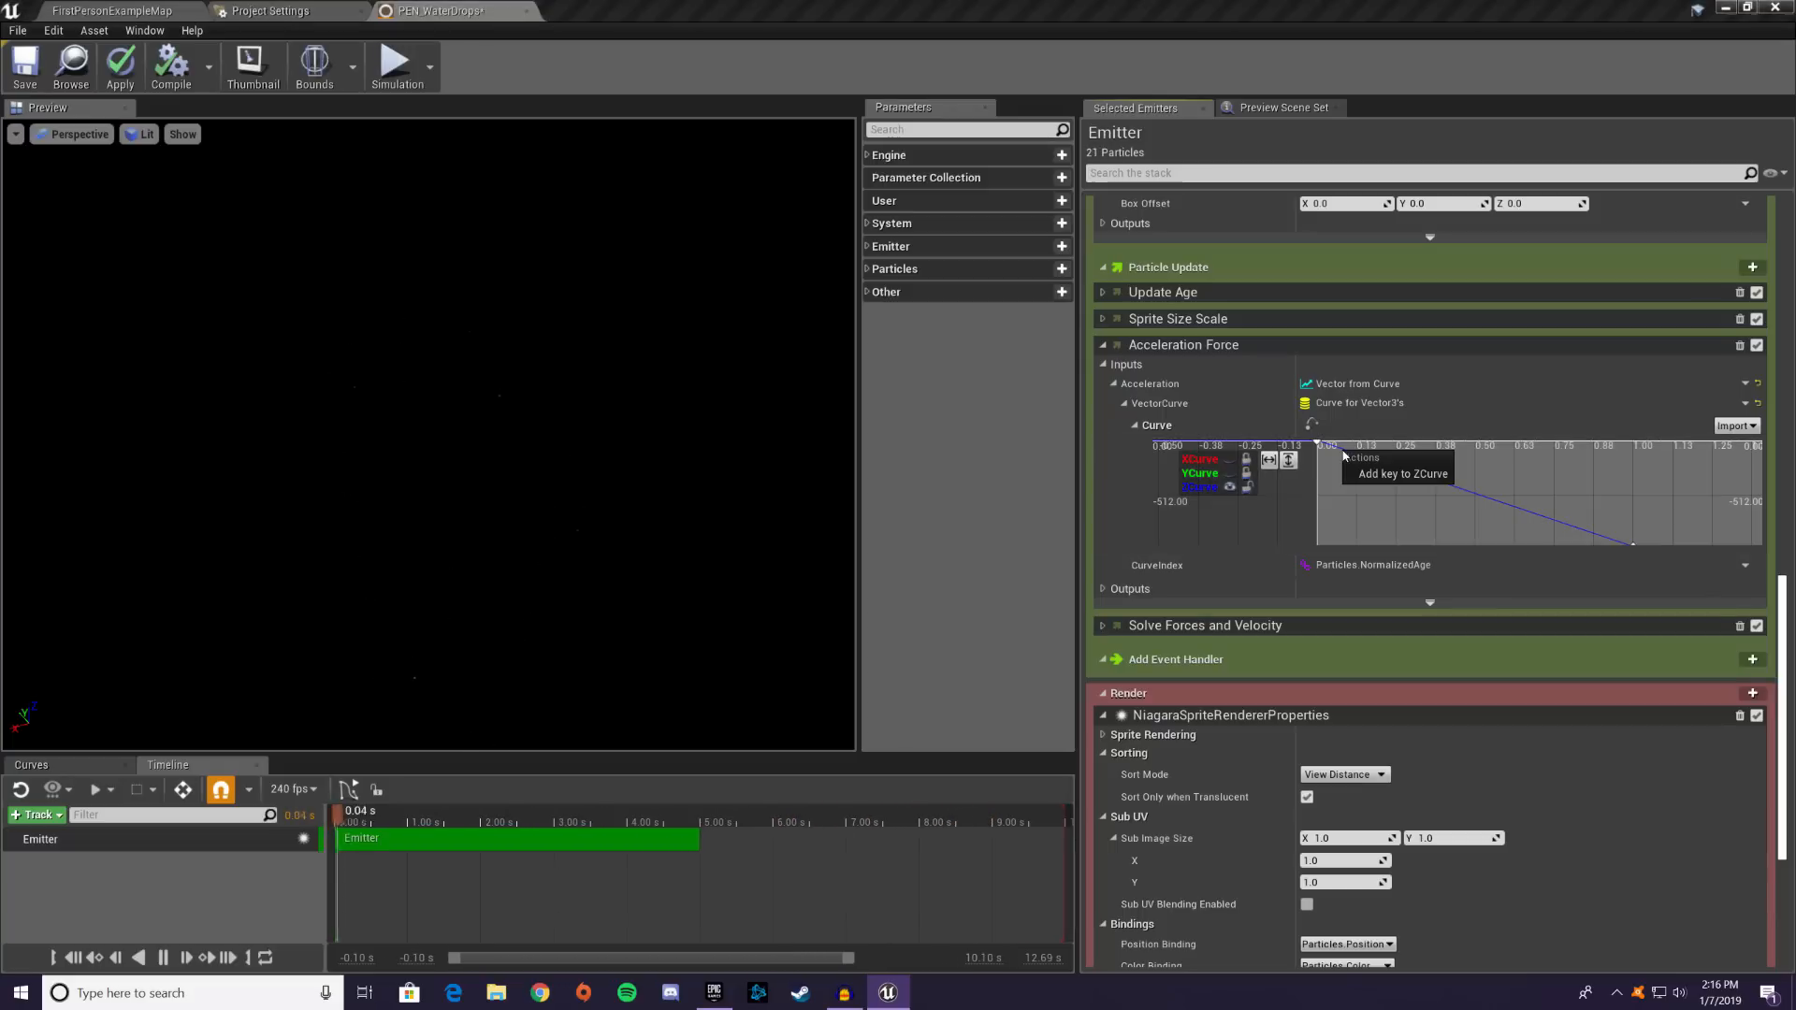
click(1392, 474)
click(1350, 460)
text(.15)
key(Tab)
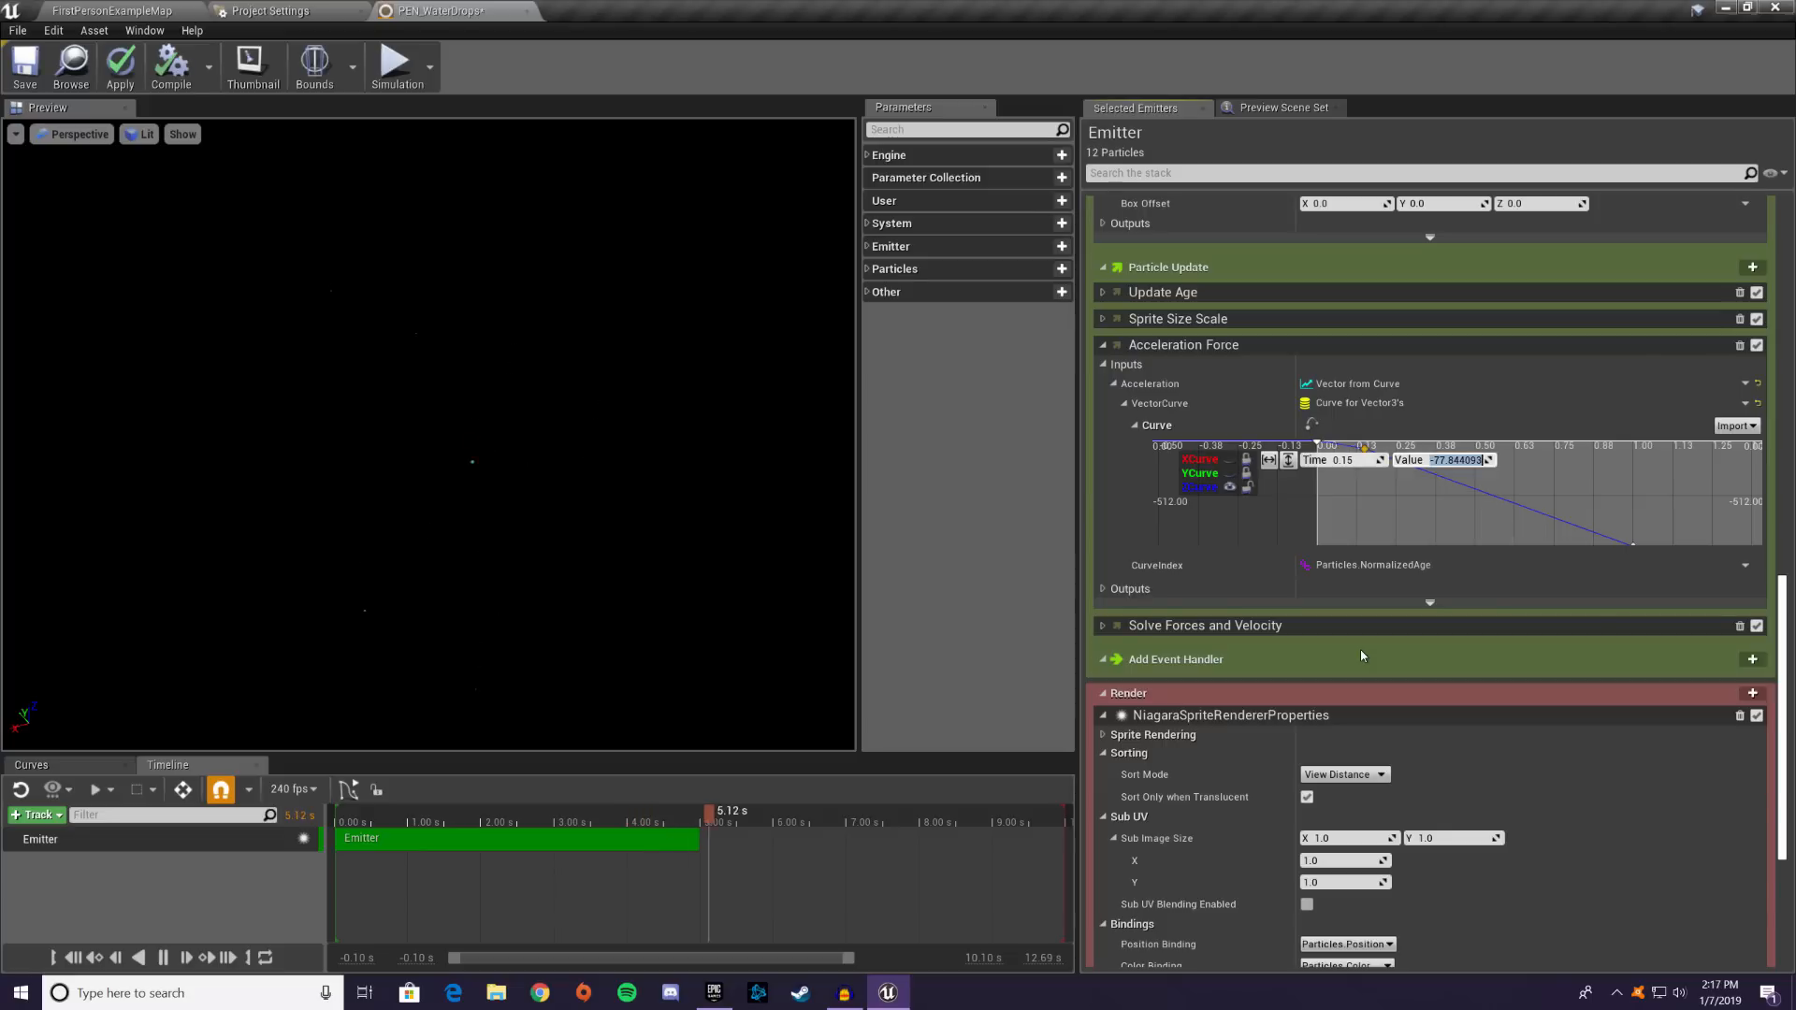
click(1414, 533)
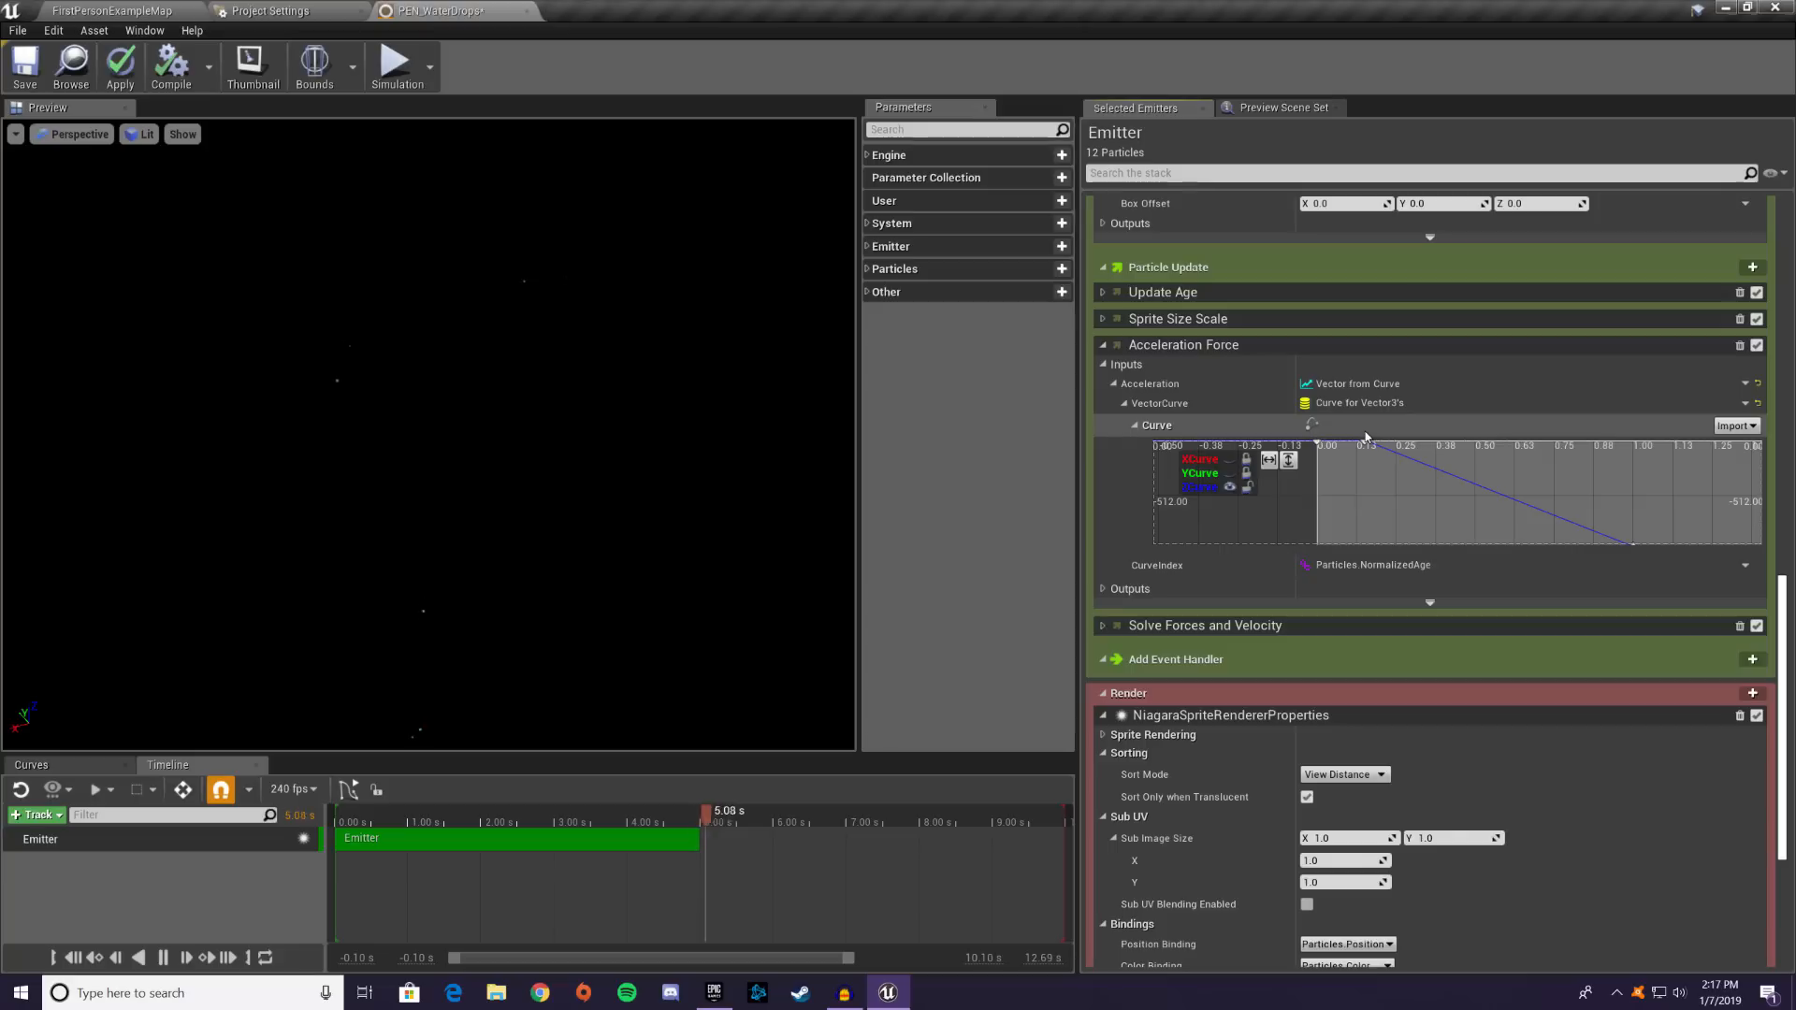
- Add a key to the Z acceleration curve at time 0.3 with value -980
right_click(1484, 492)
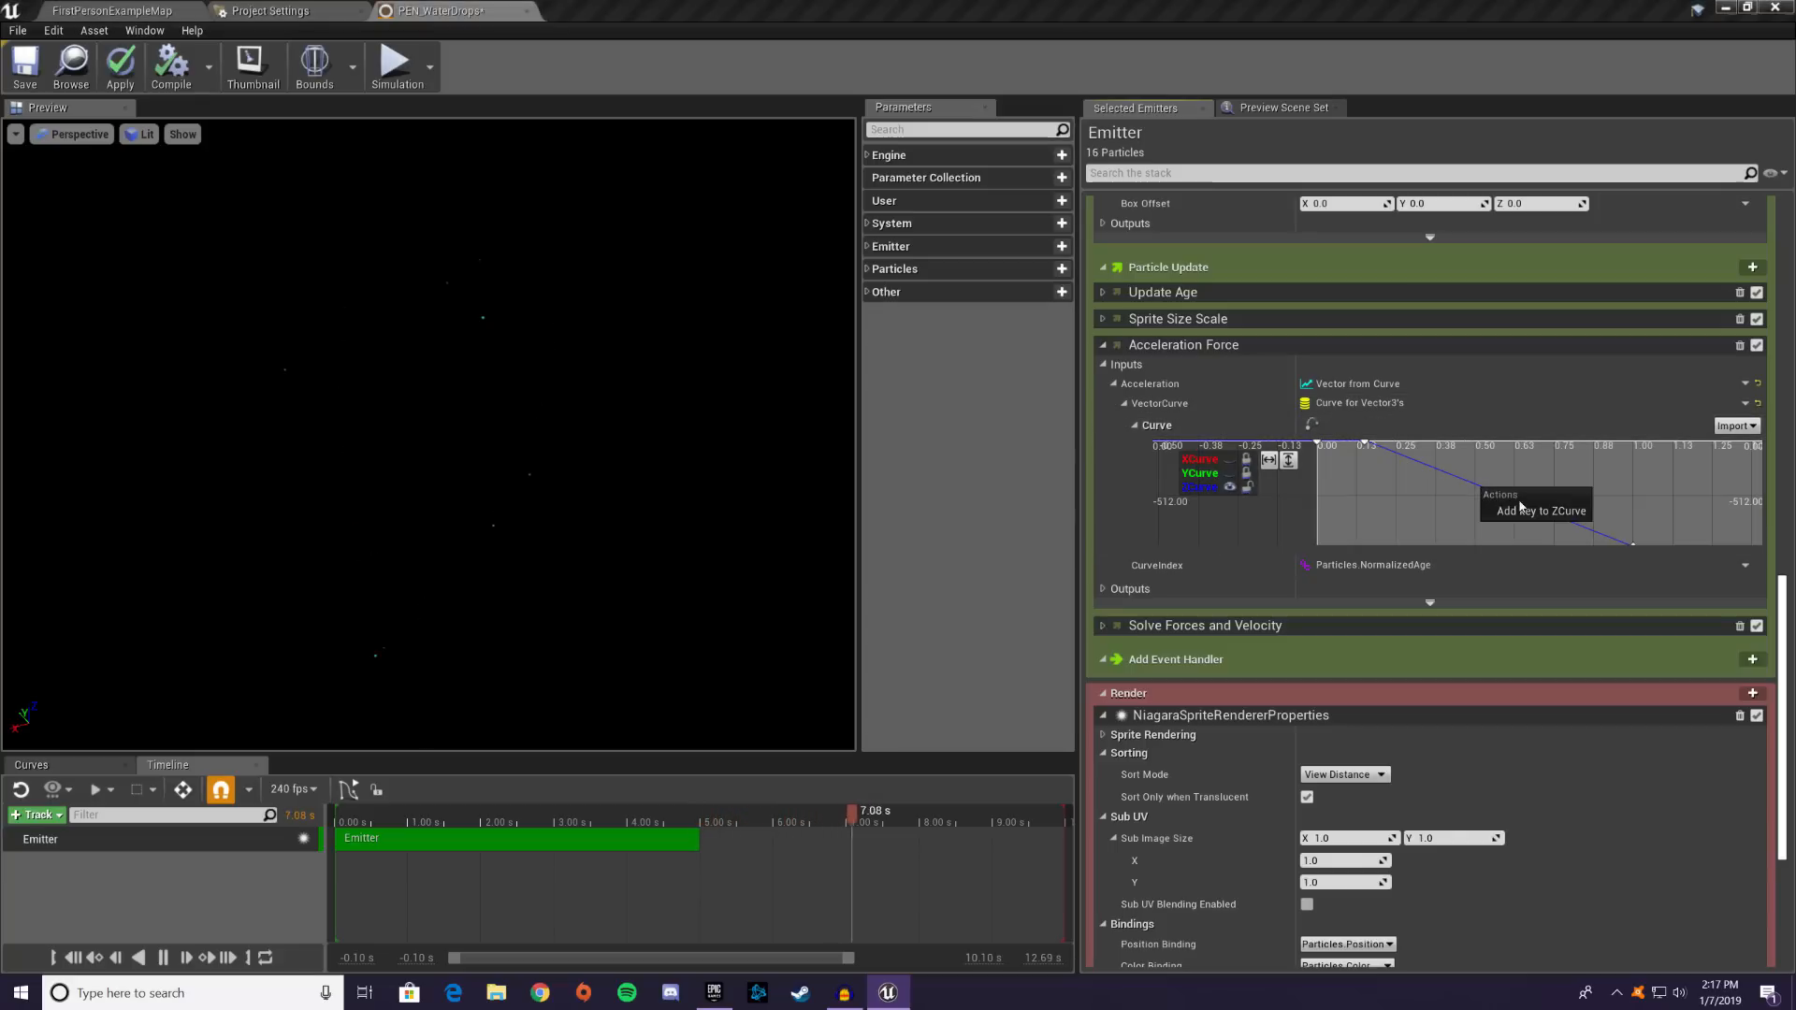
click(1525, 511)
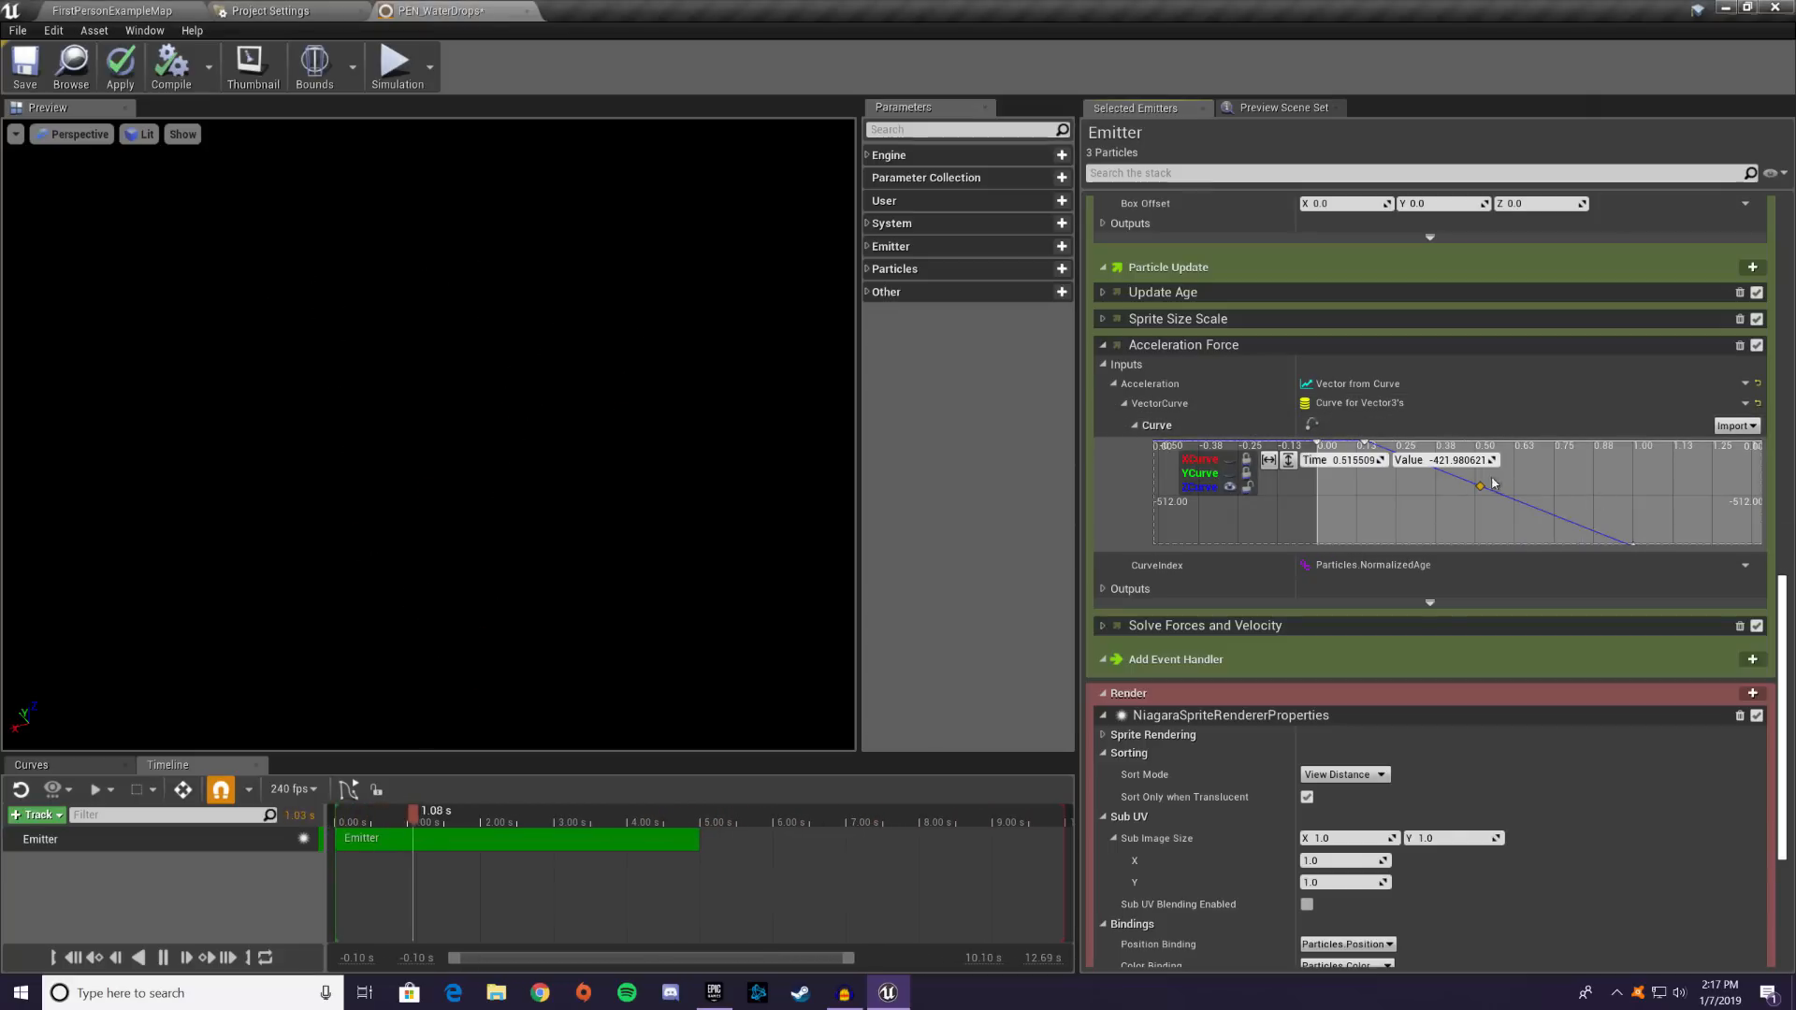
right_click(1481, 487)
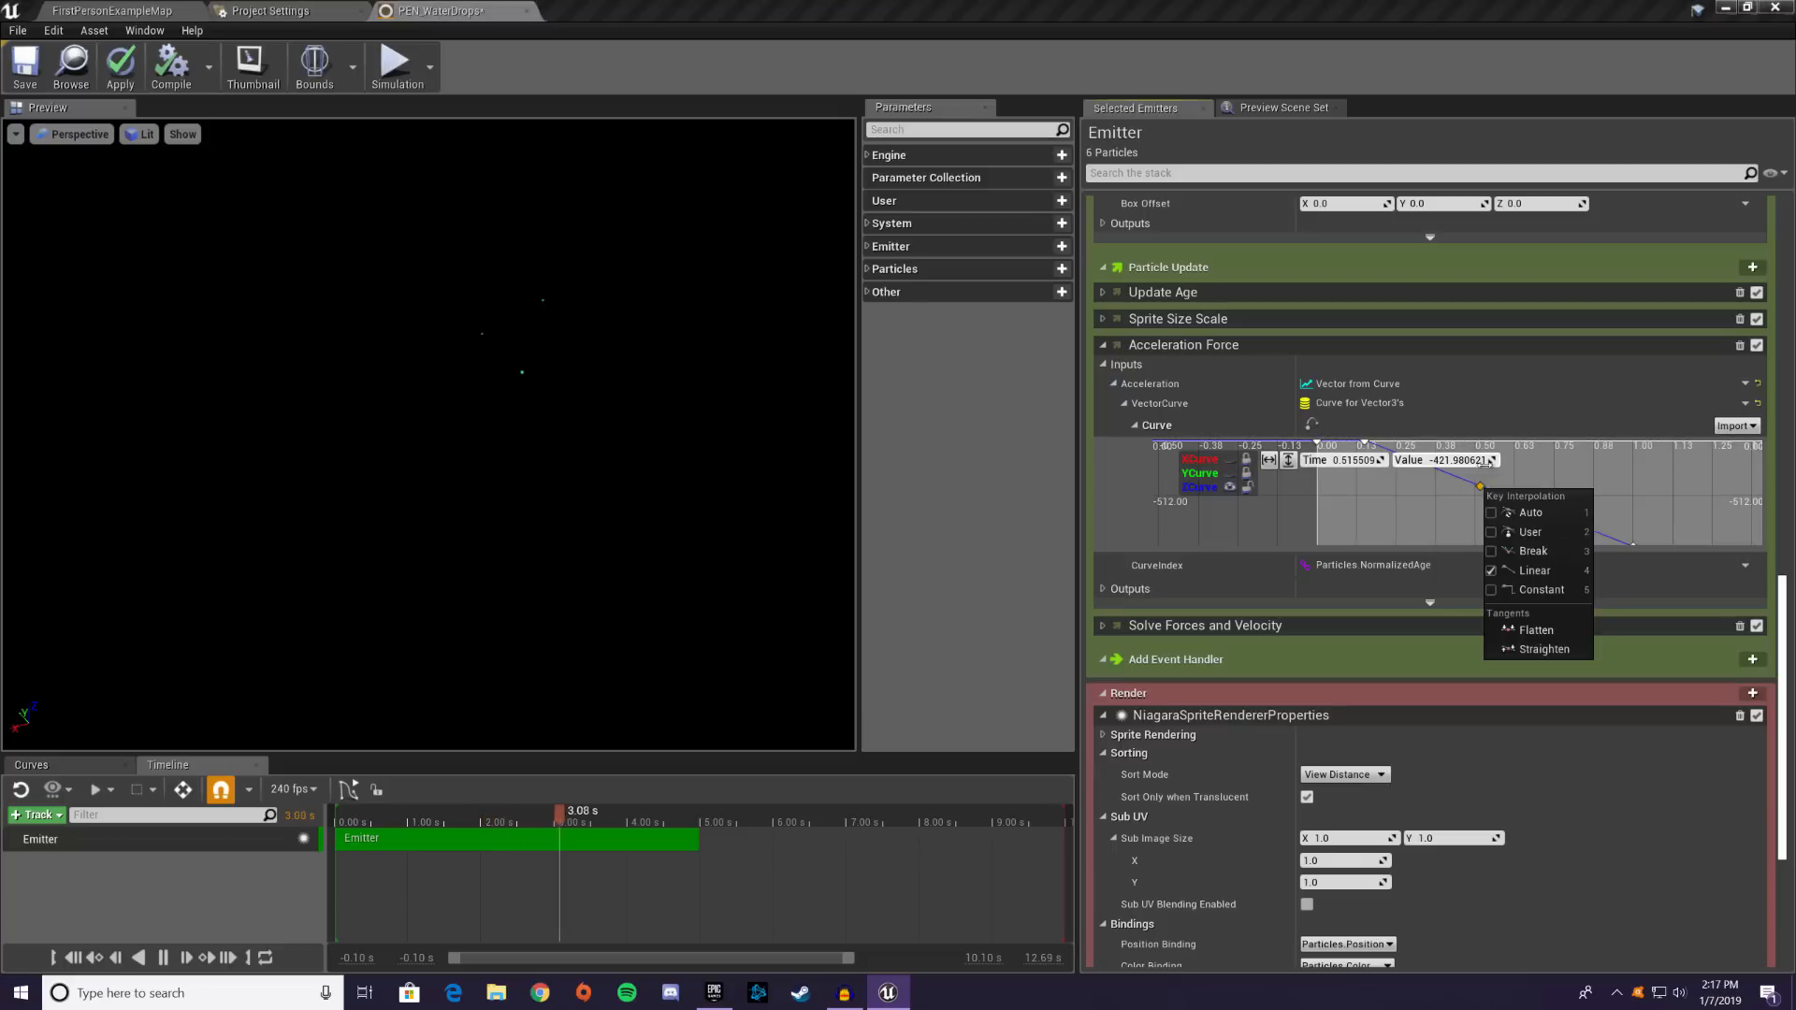
click(1502, 479)
click(1532, 489)
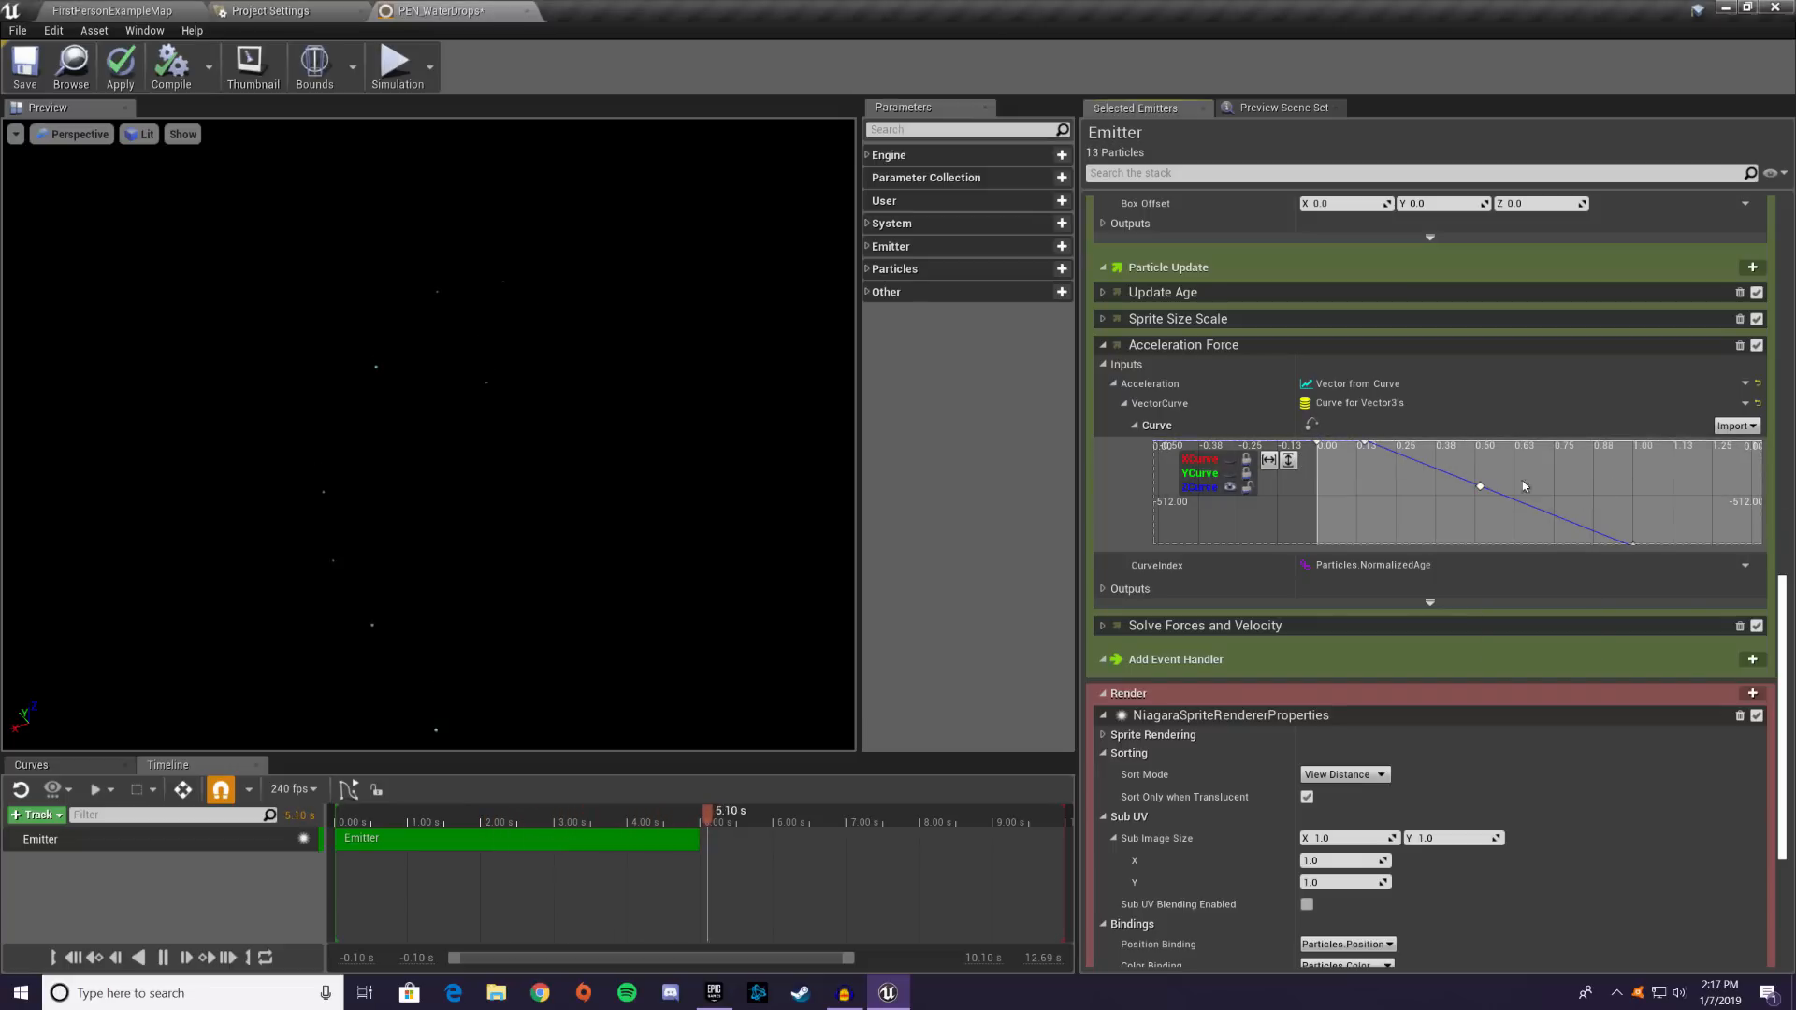
click(1481, 486)
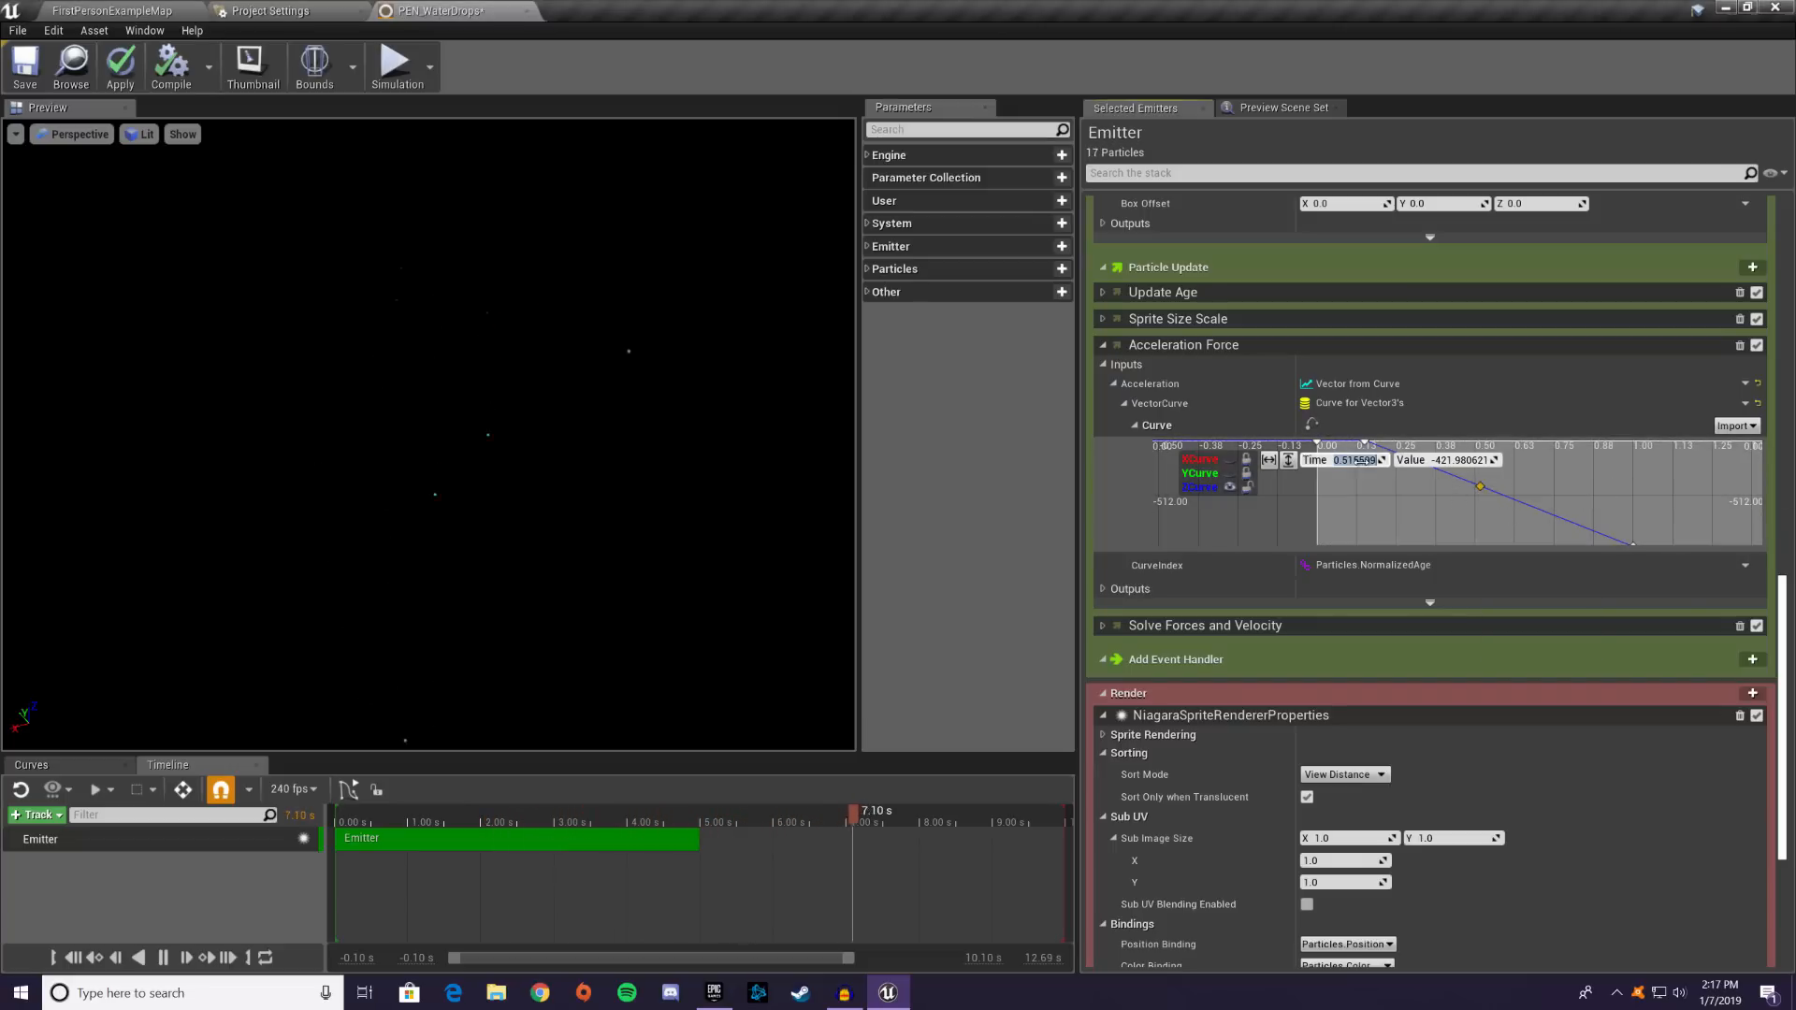
text(.3)
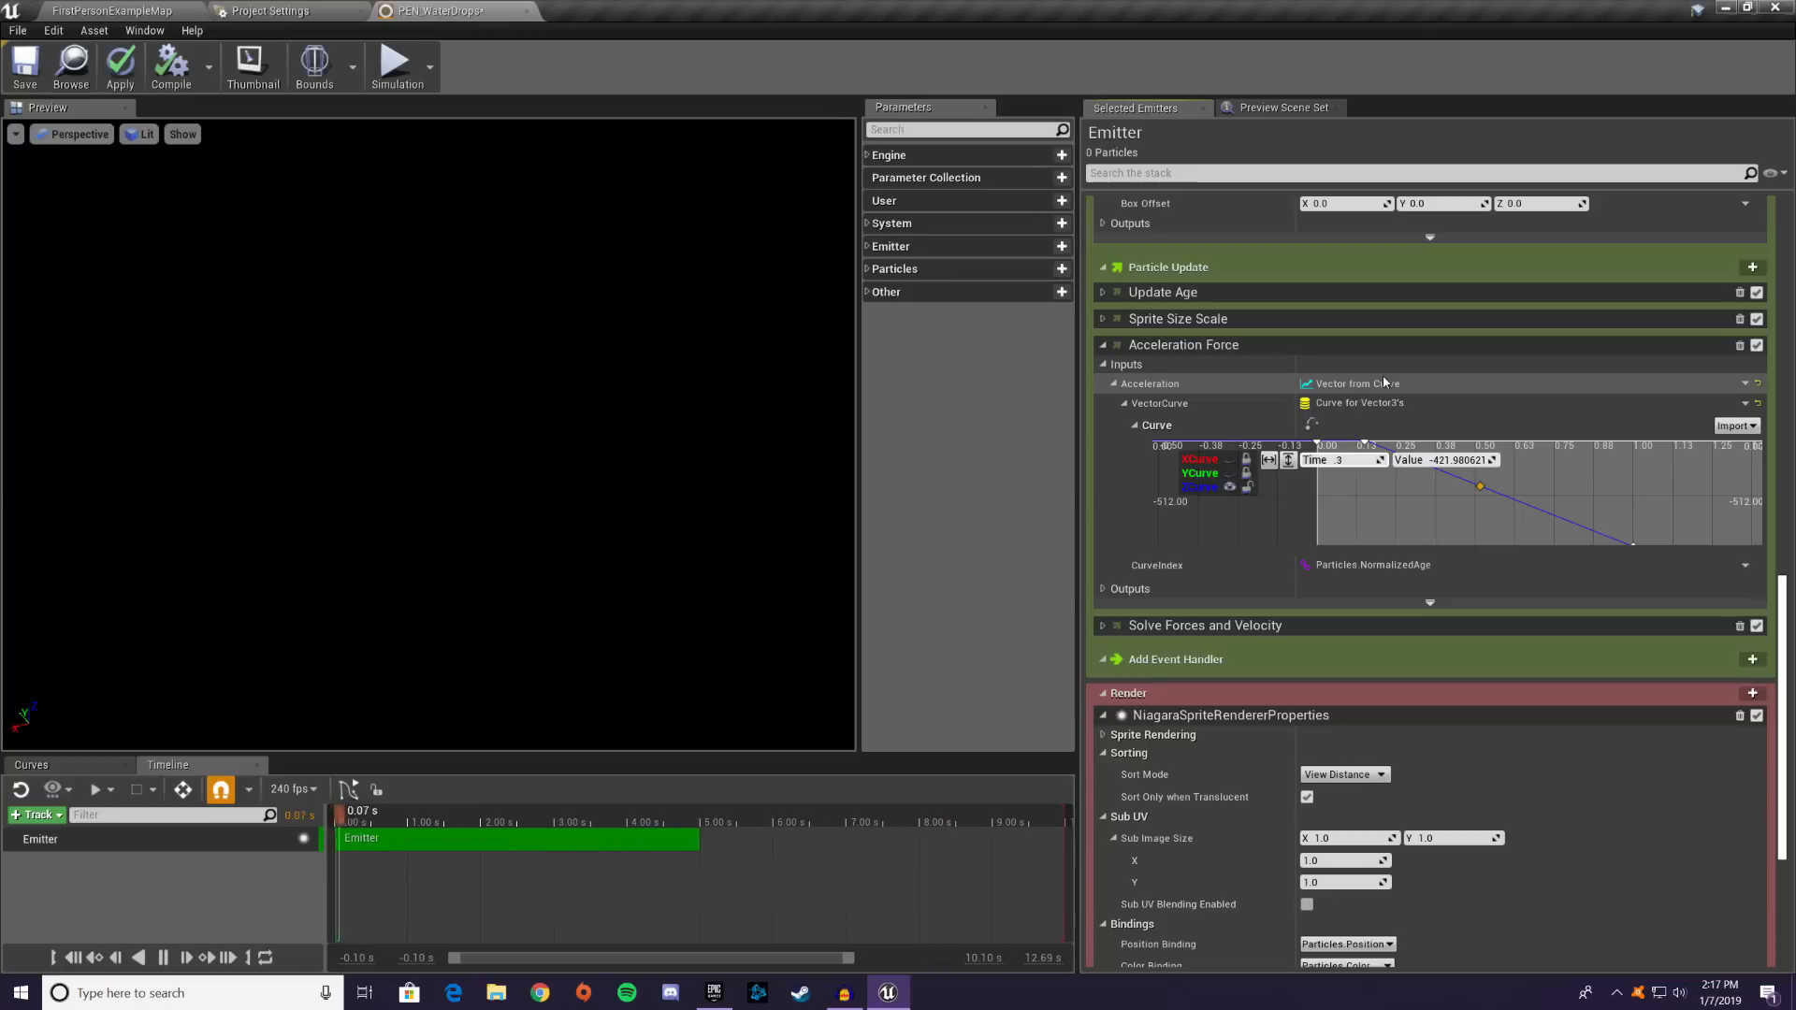
key(Tab)
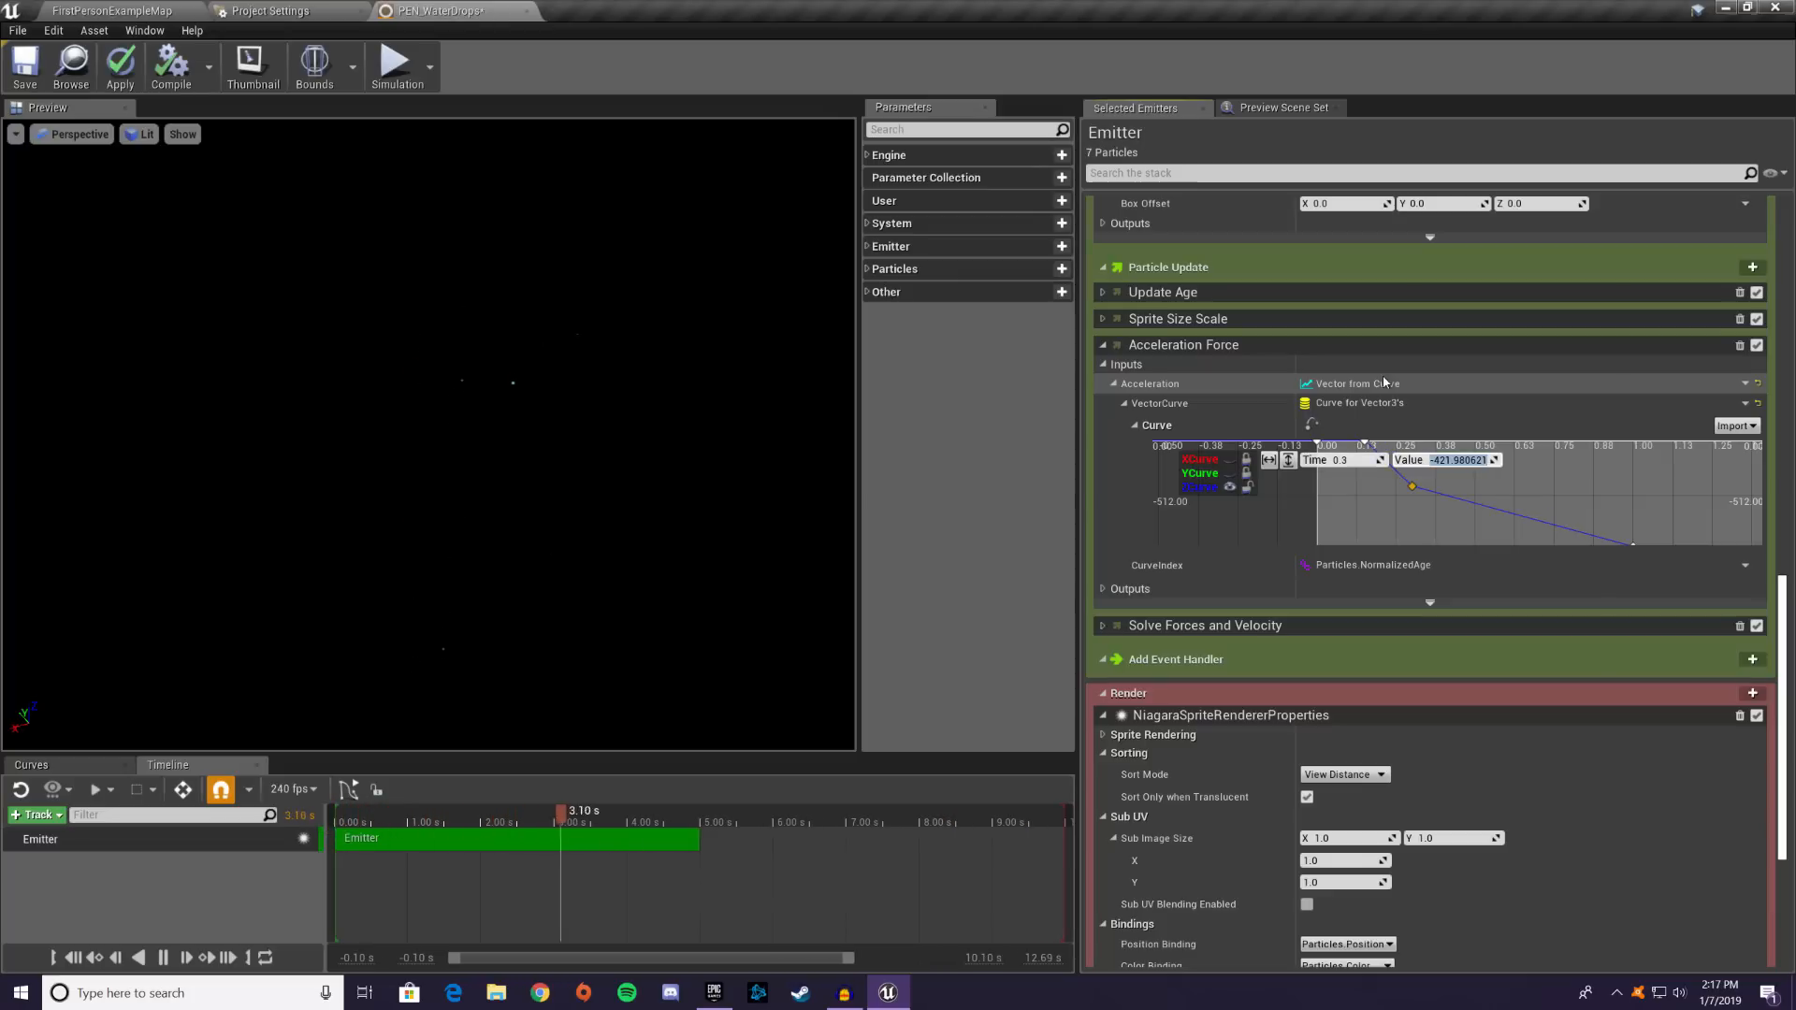
text(-980)
key(Return)
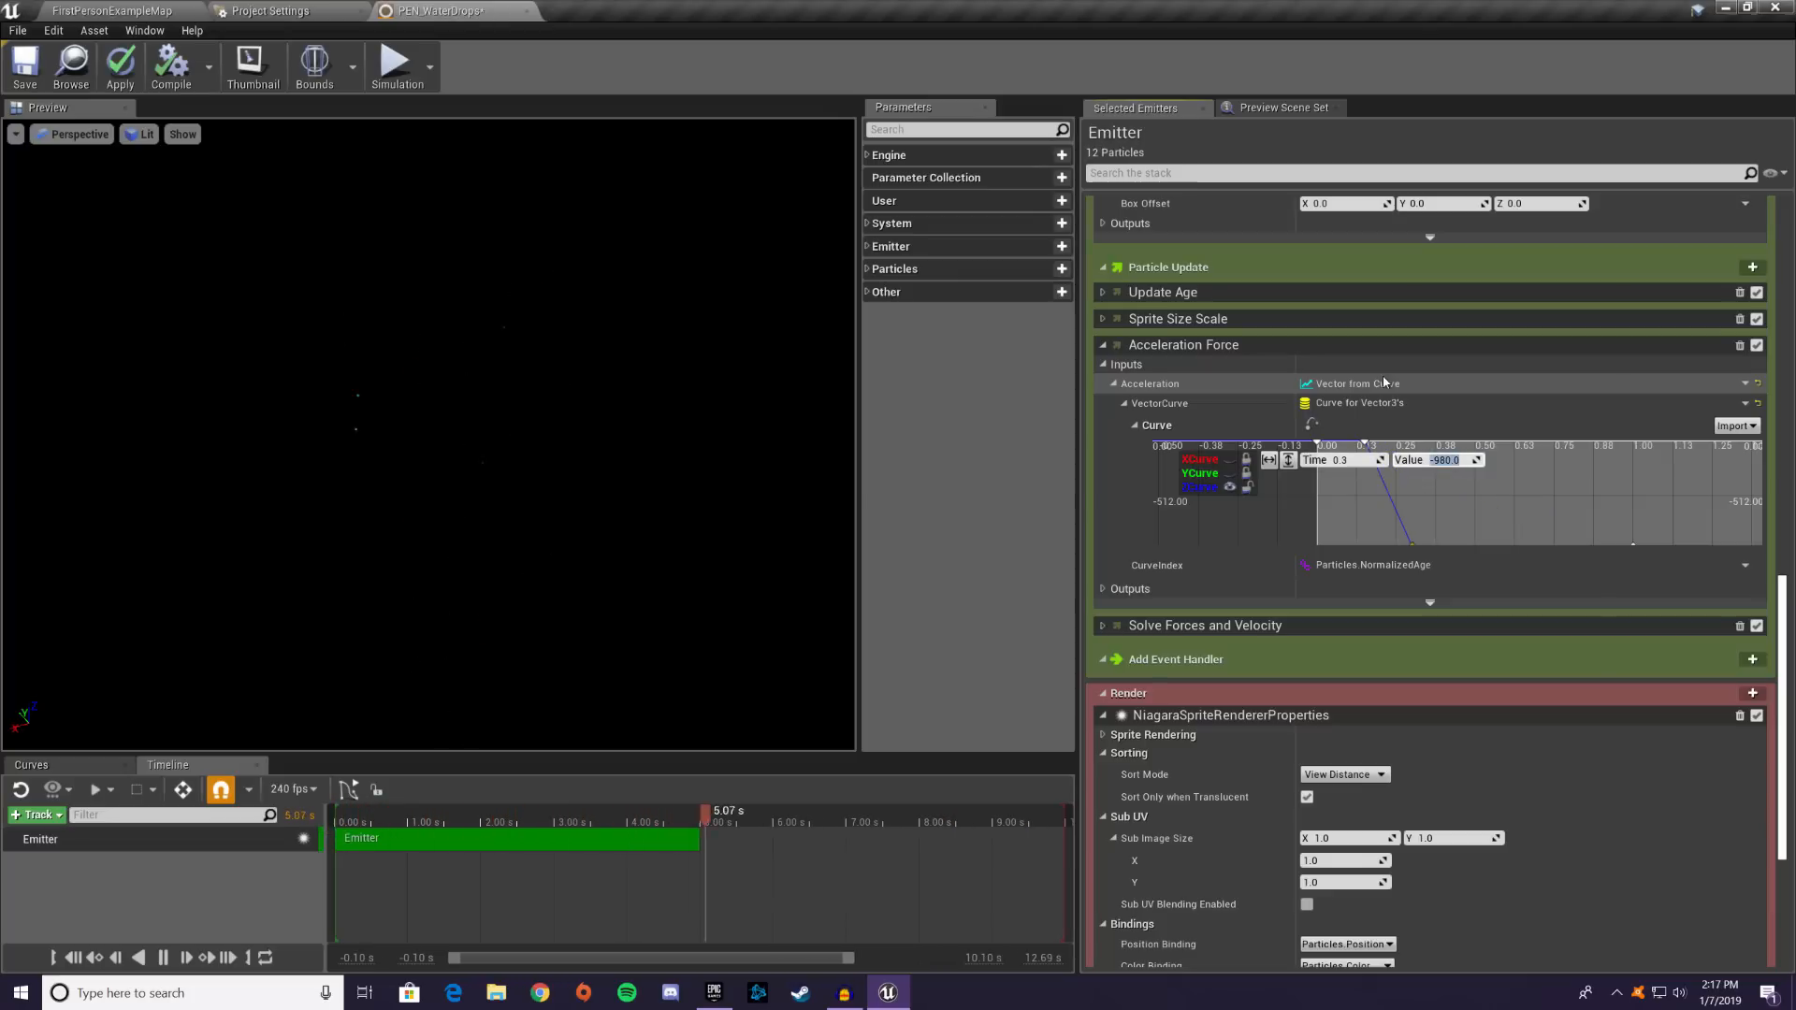
click(1561, 502)
scroll(1553, 502, down, 1)
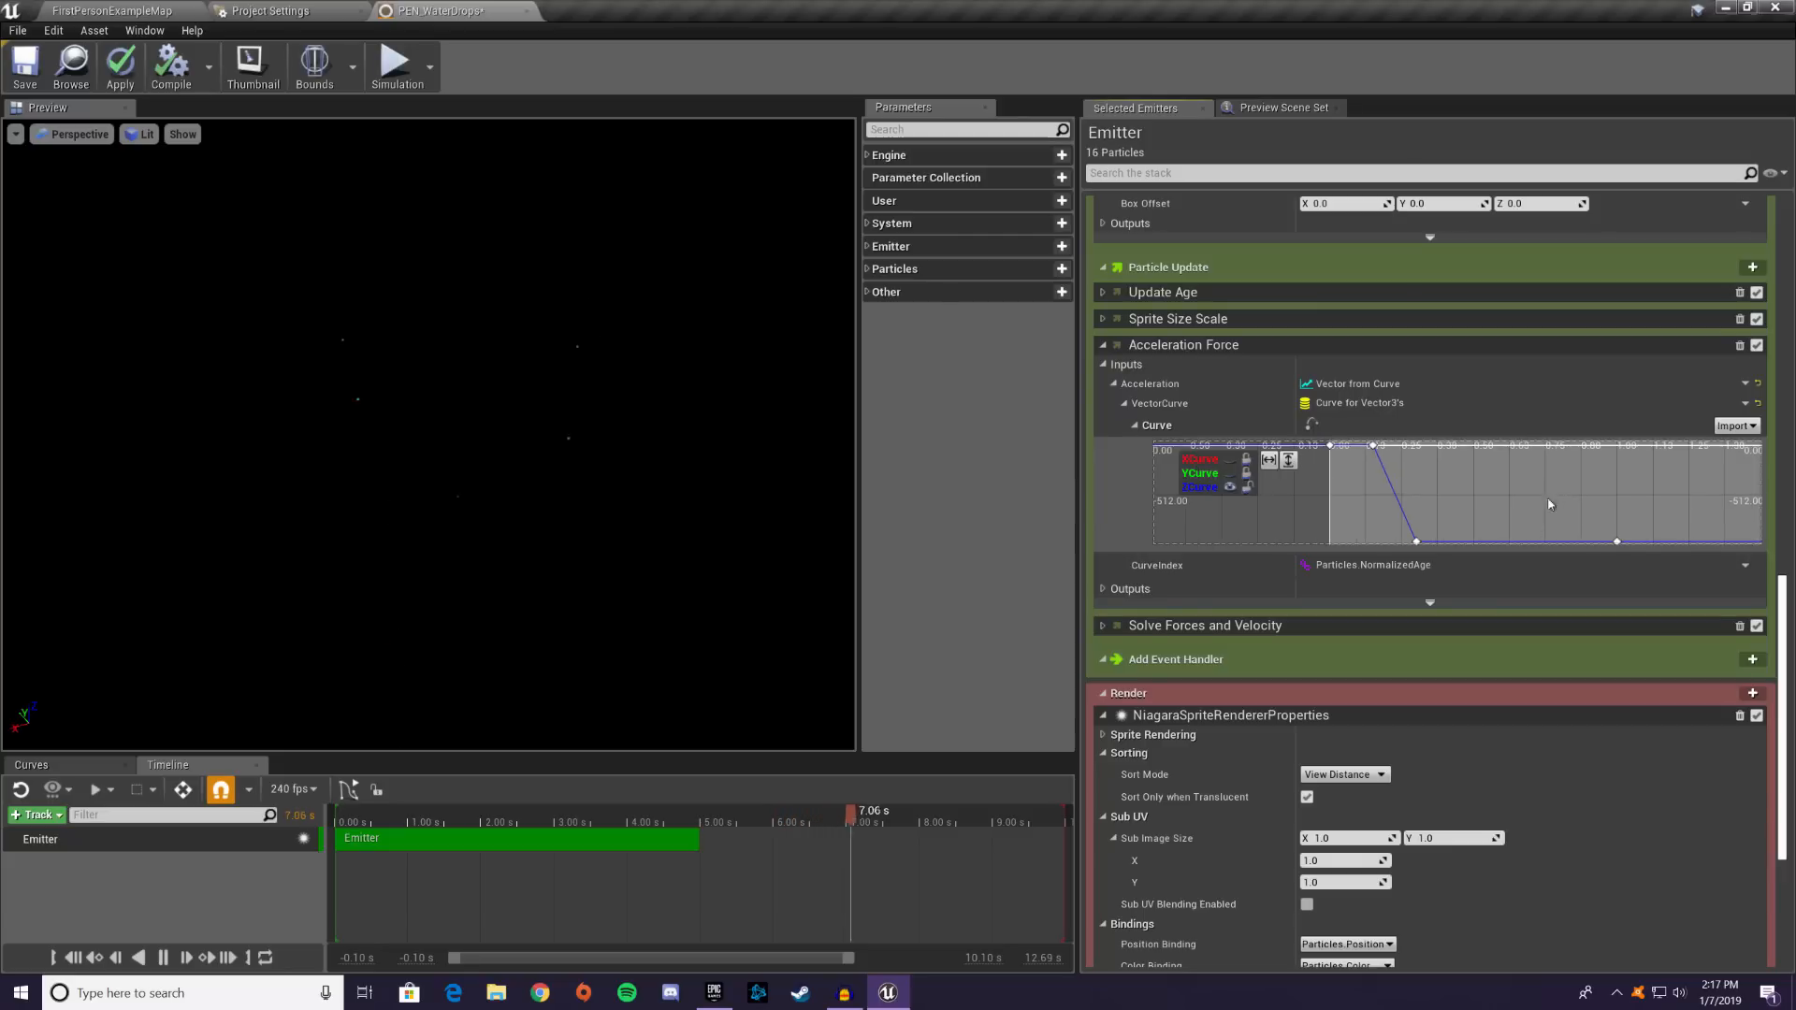
- Add a key on the steep drop of the Z acceleration curve at time 0.26 with value -0.5
right_click(1387, 475)
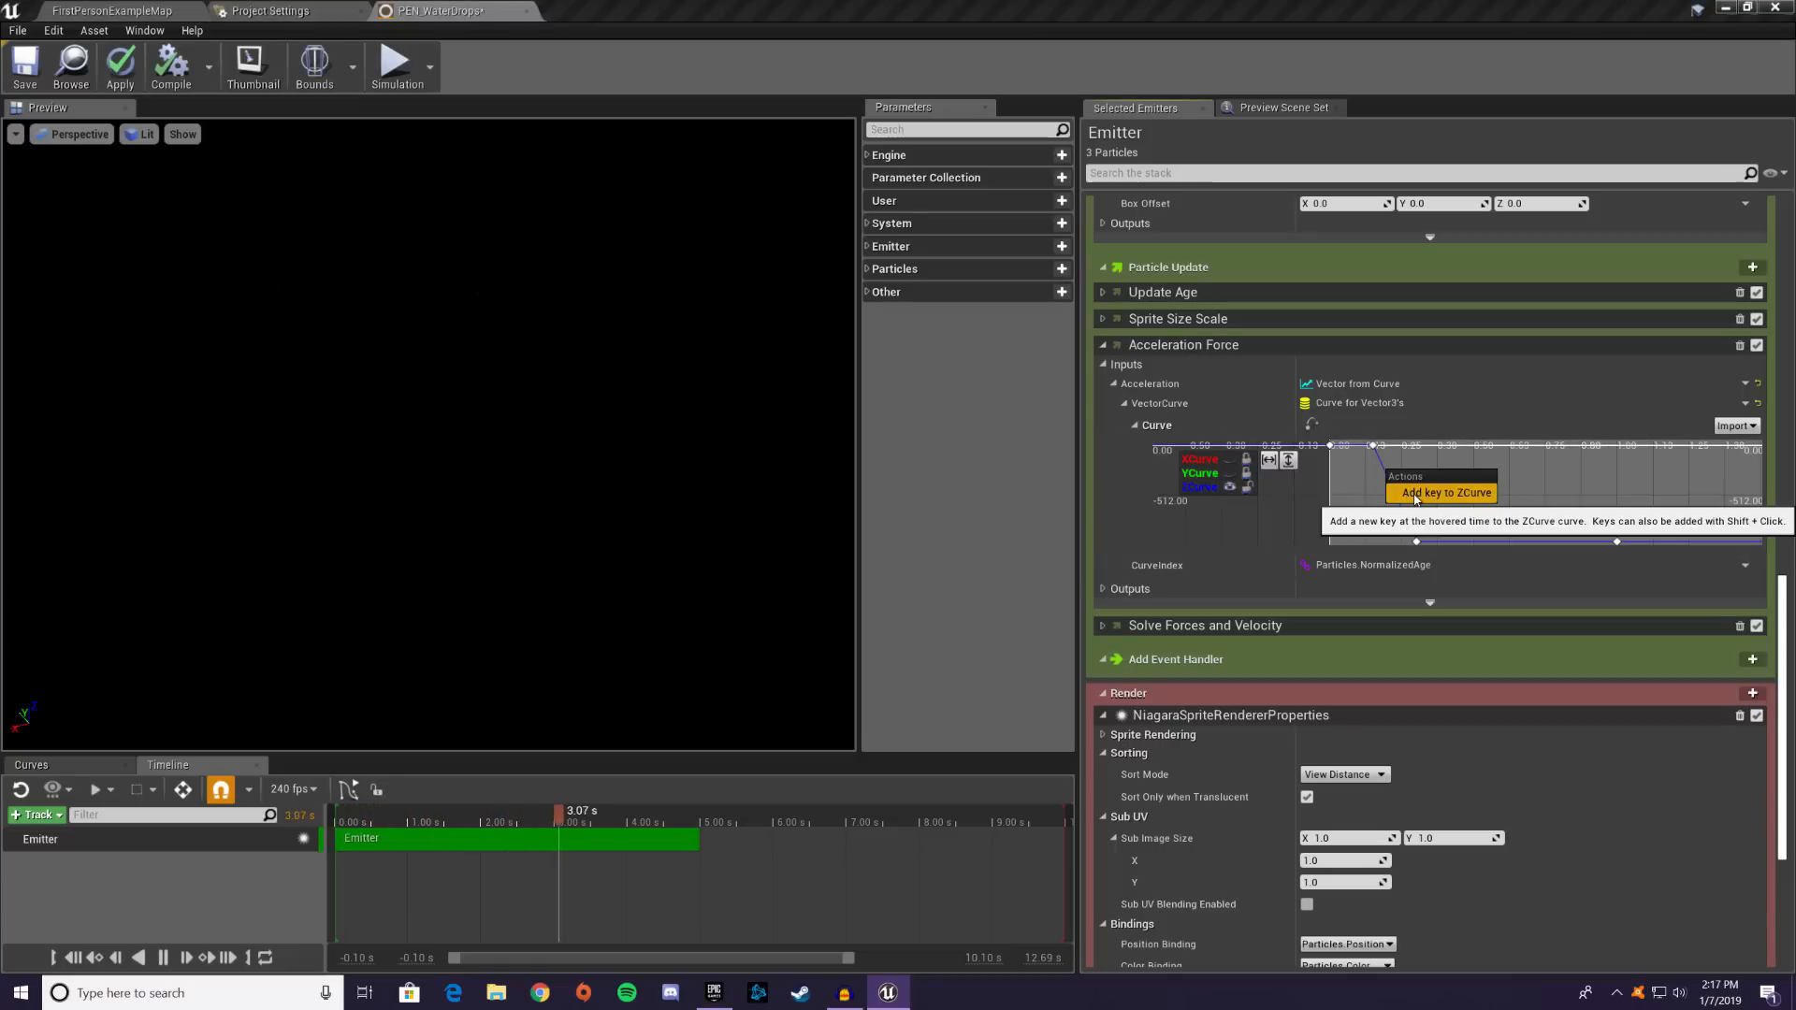
click(1417, 494)
click(1351, 459)
key(BackSpace)
text(0.26)
key(Tab)
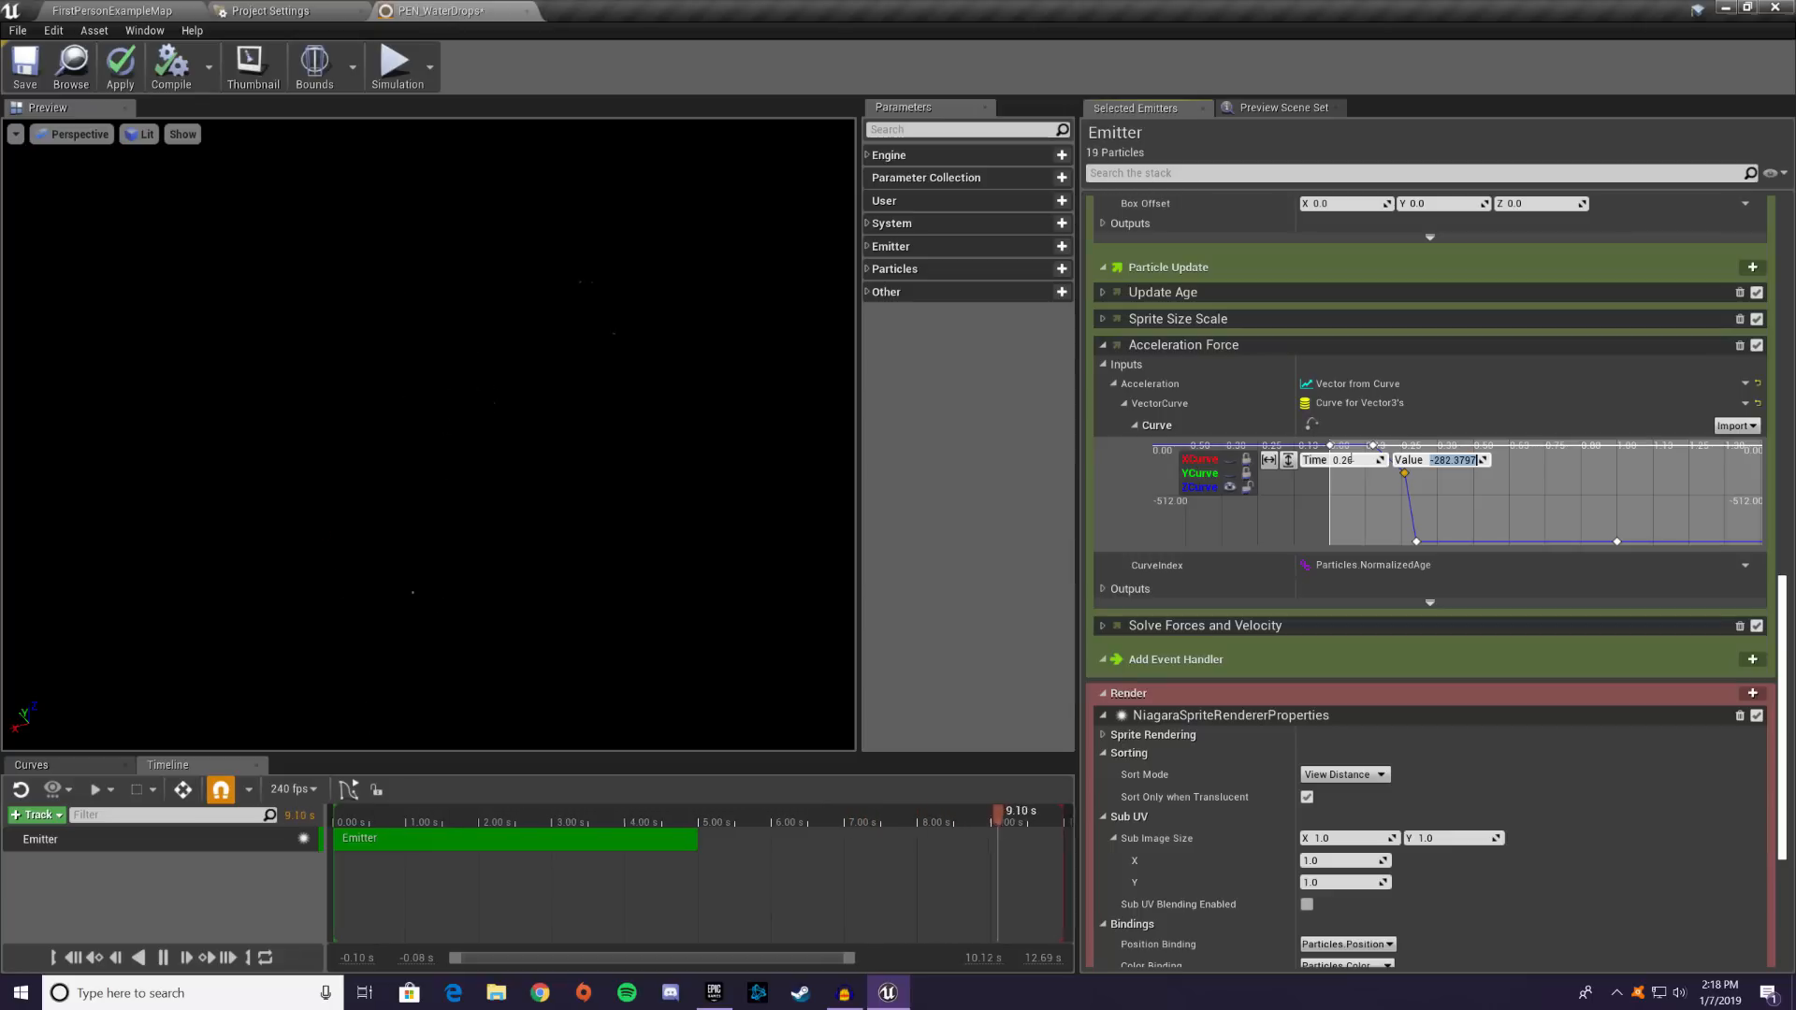
text(-)
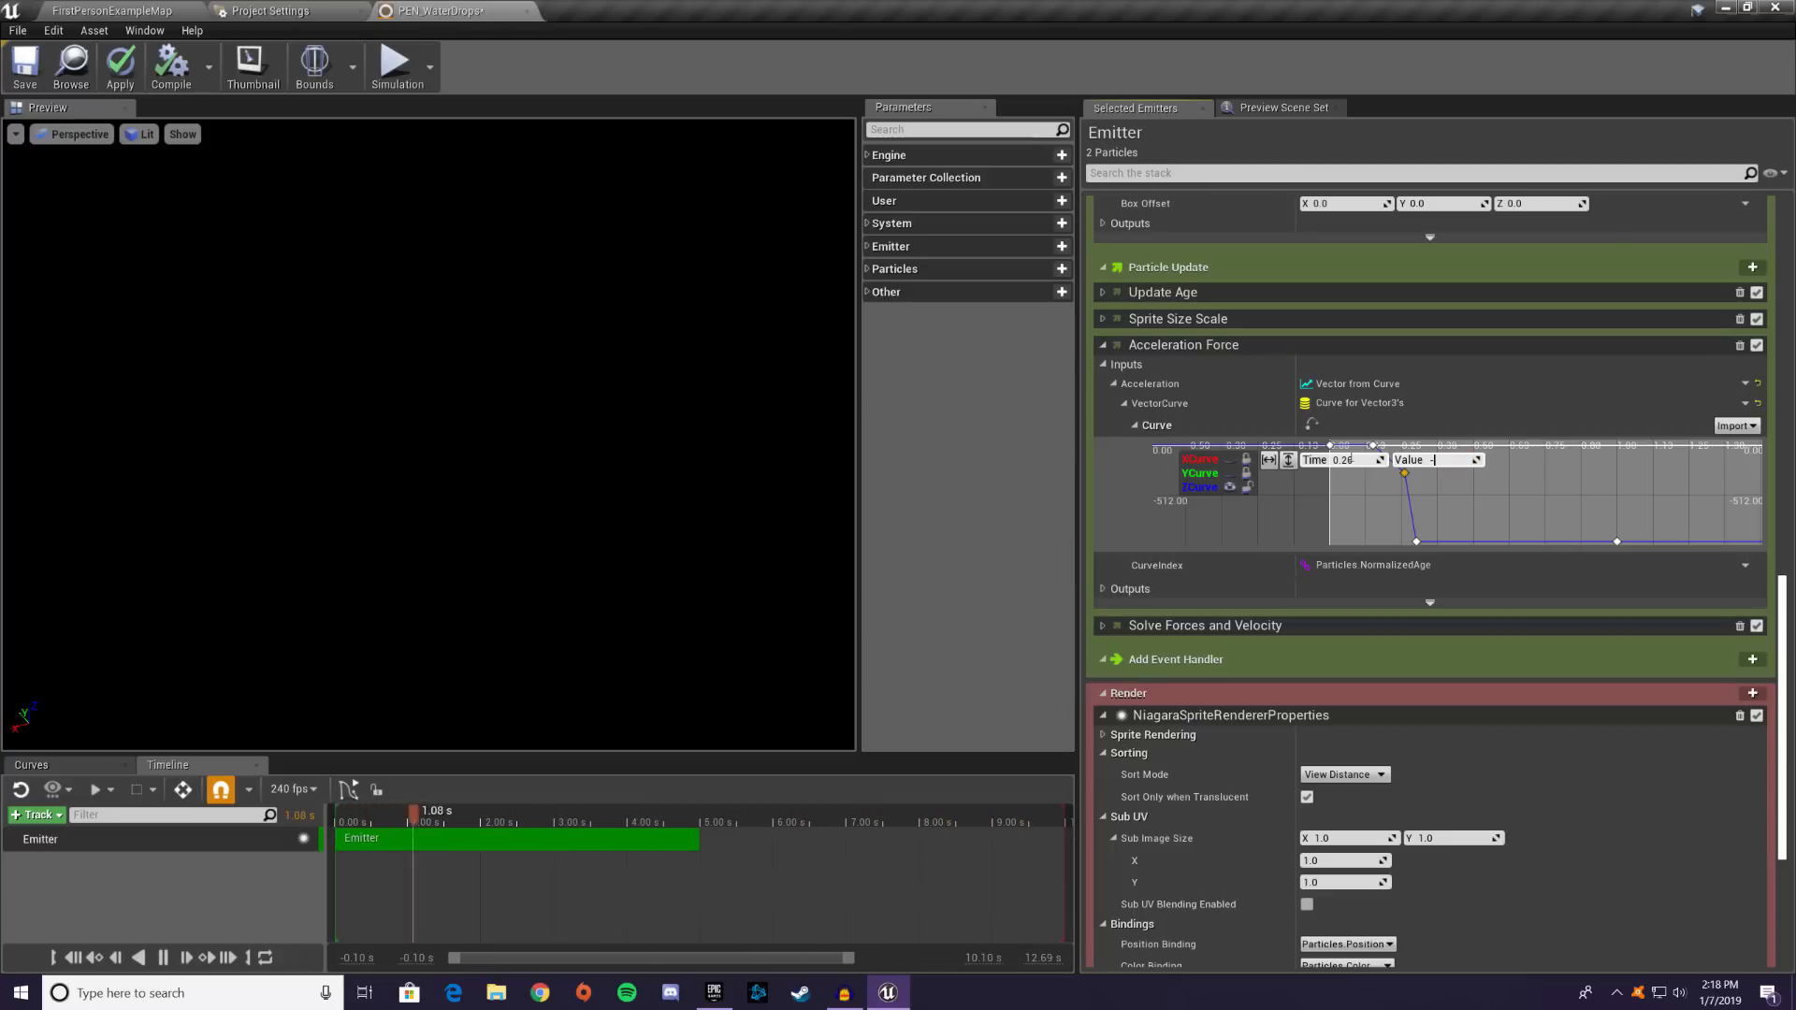
text(0.5)
key(Return)
click(1477, 490)
- Set the value of the Z acceleration curve's key at time 0.26 to -5
scroll(1450, 479, up, 2)
right_drag(1445, 474, 1483, 626)
right_drag(1444, 548, 1403, 346)
scroll(1394, 421, up, 7)
right_drag(1394, 422, 1508, 427)
scroll(1461, 459, up, 7)
scroll(1390, 413, up, 3)
scroll(1423, 472, up, 6)
drag(1644, 448, 1645, 449)
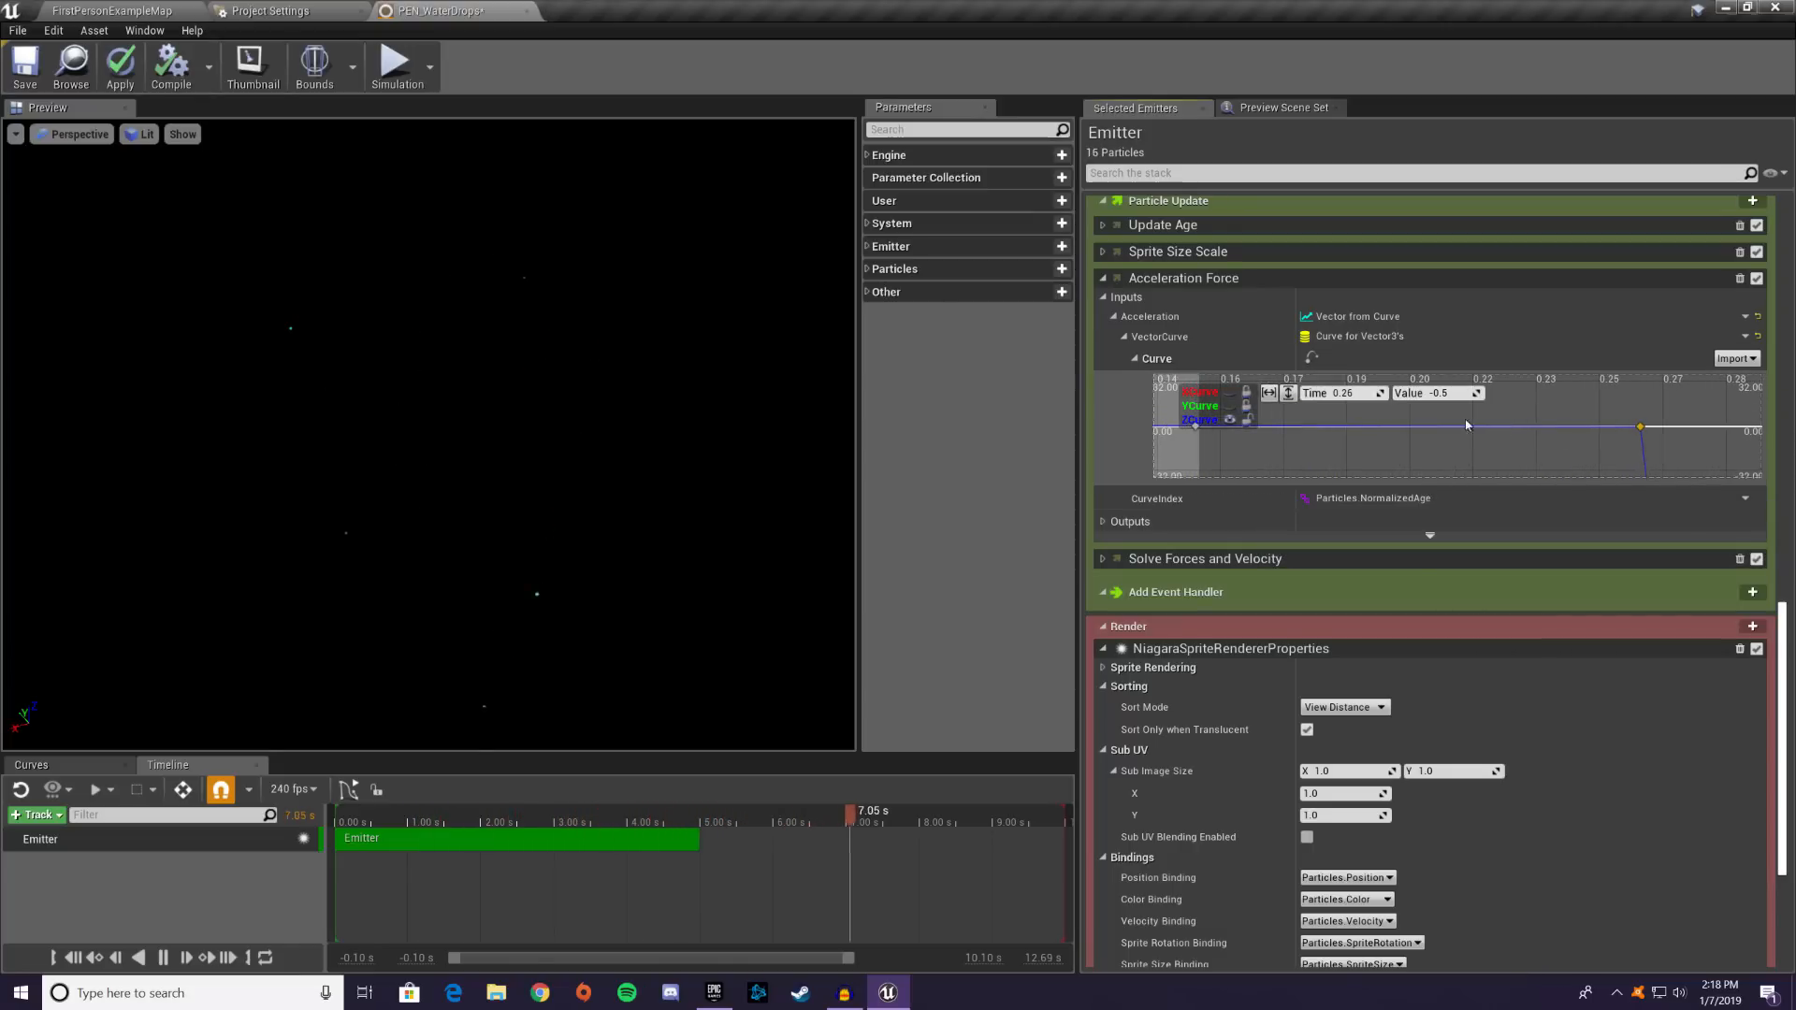
click(1438, 394)
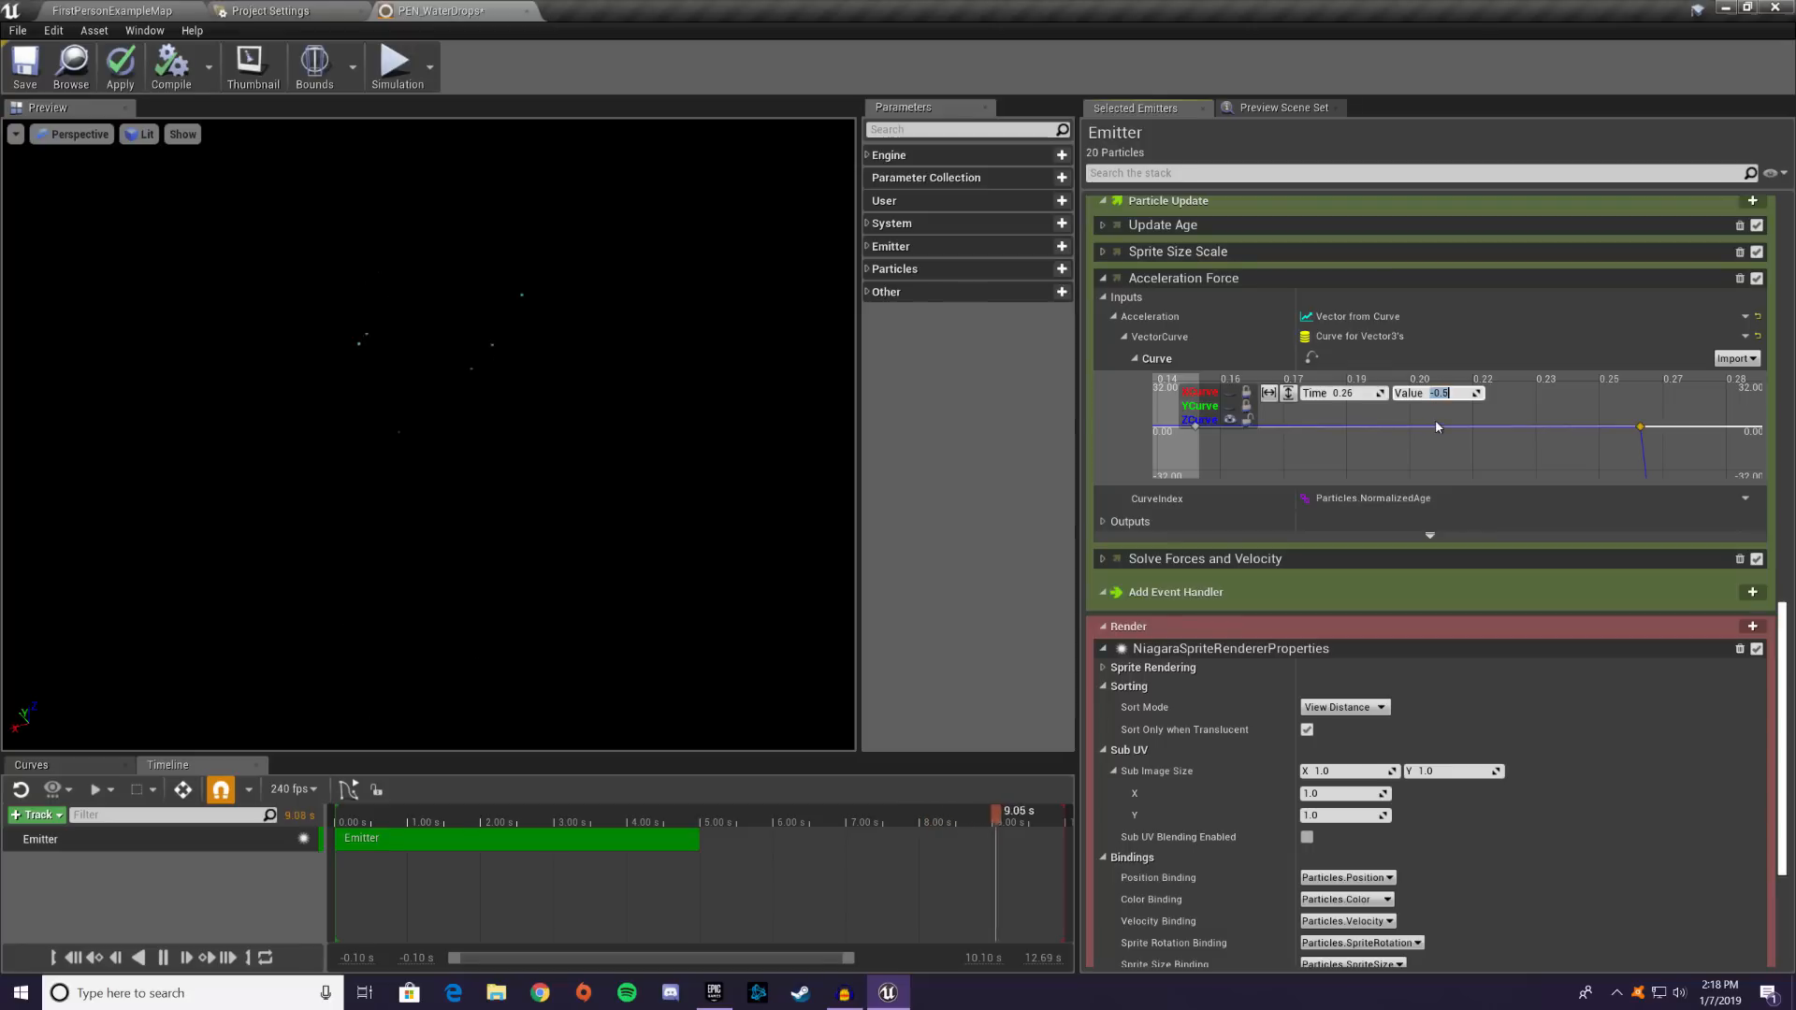
text(-5)
key(Return)
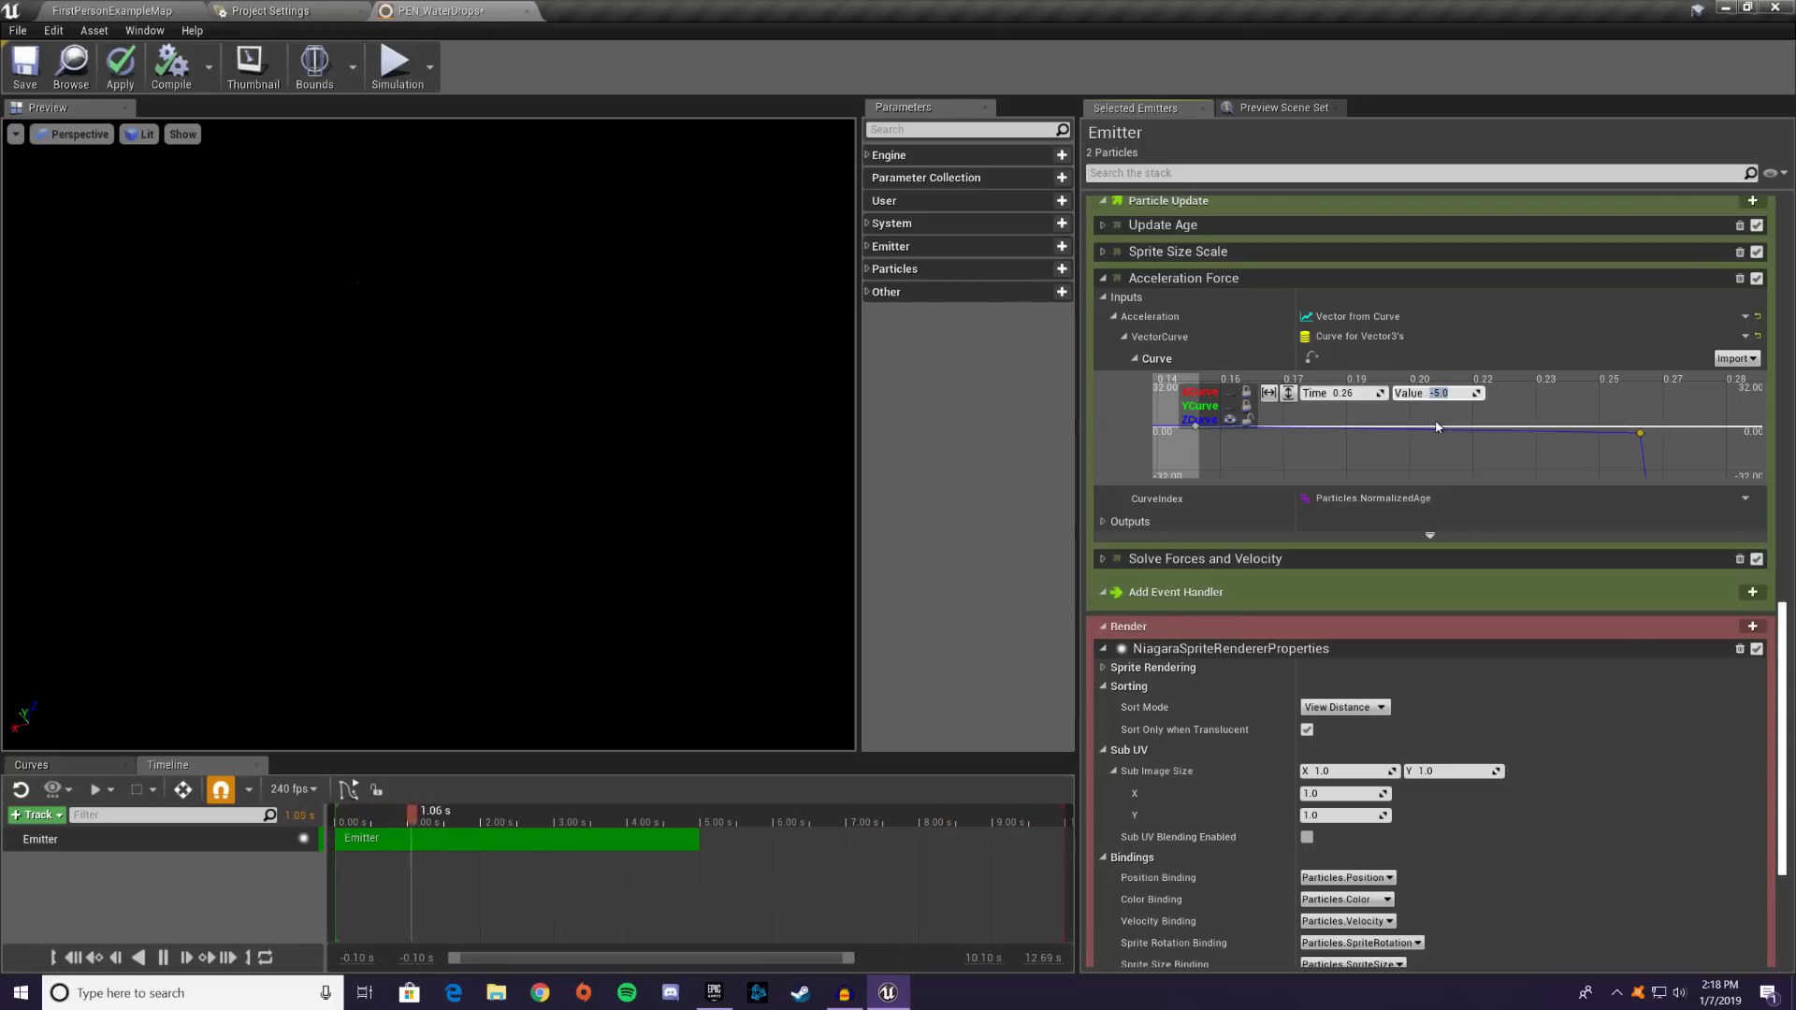
click(1409, 461)
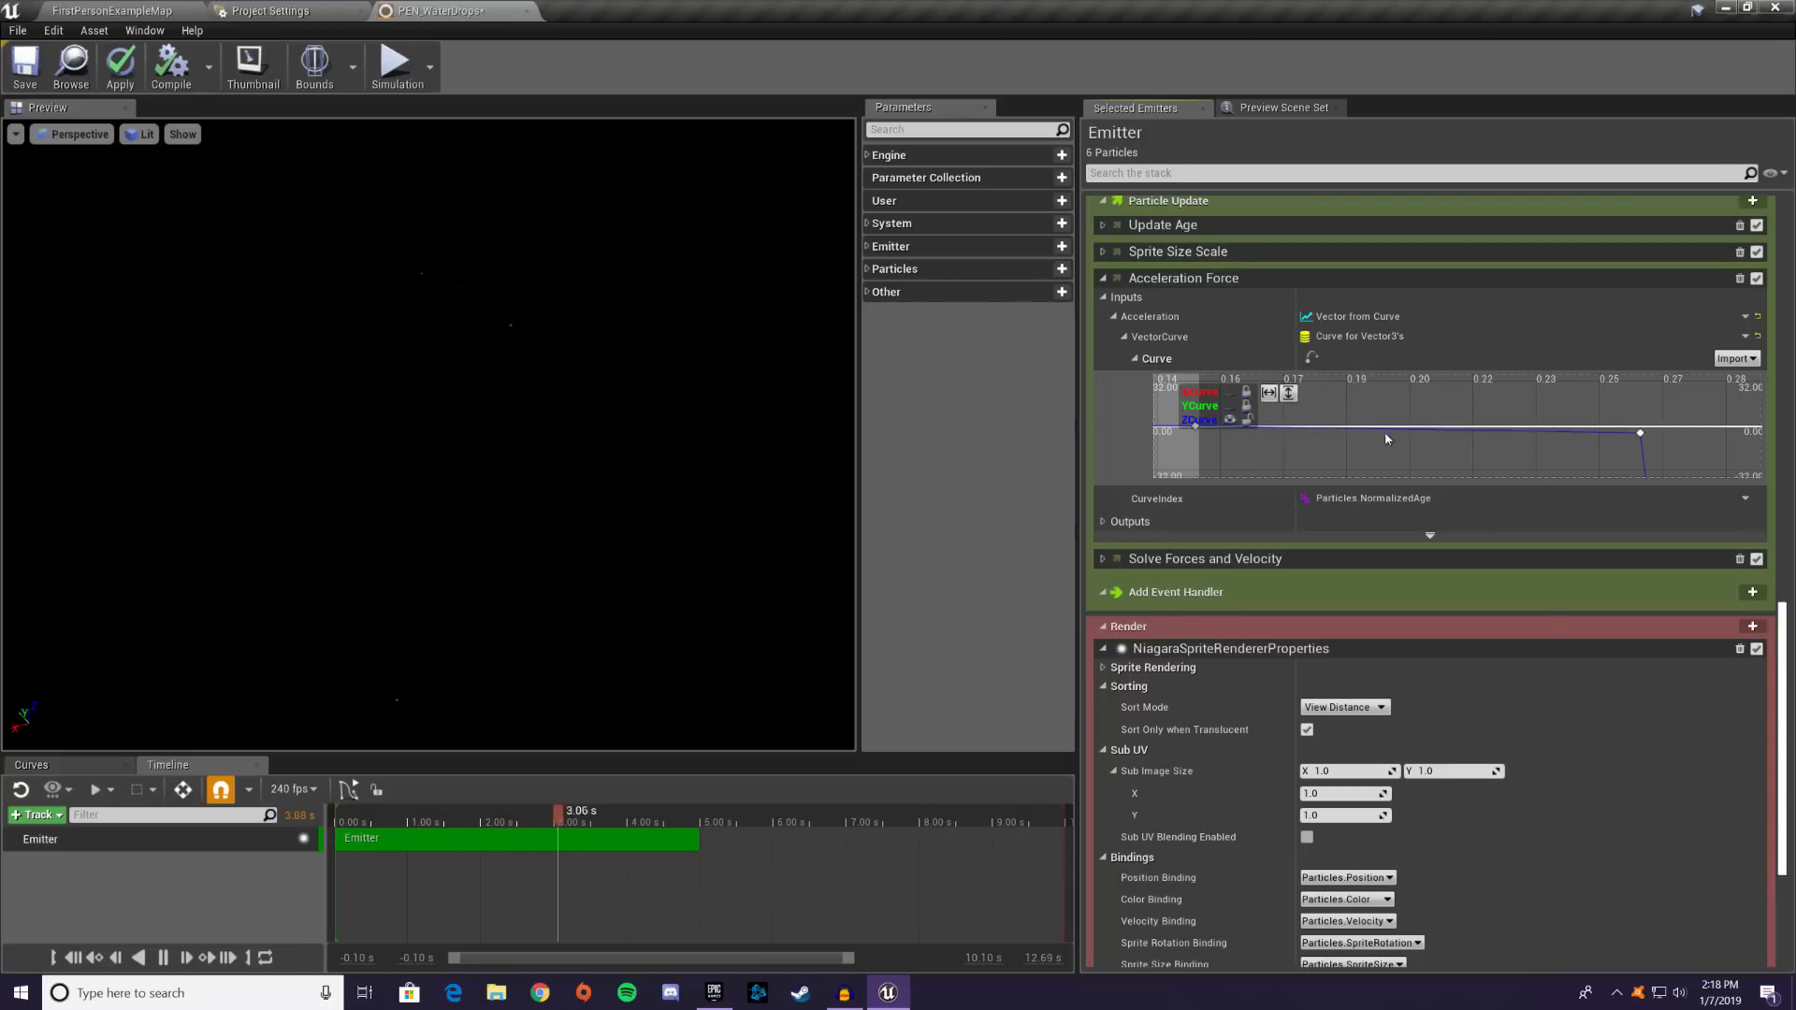
- Examine the shape of the Z acceleration curve between its keys, from the flat start through the steep drop to the full curve
right_drag(1274, 451, 1413, 435)
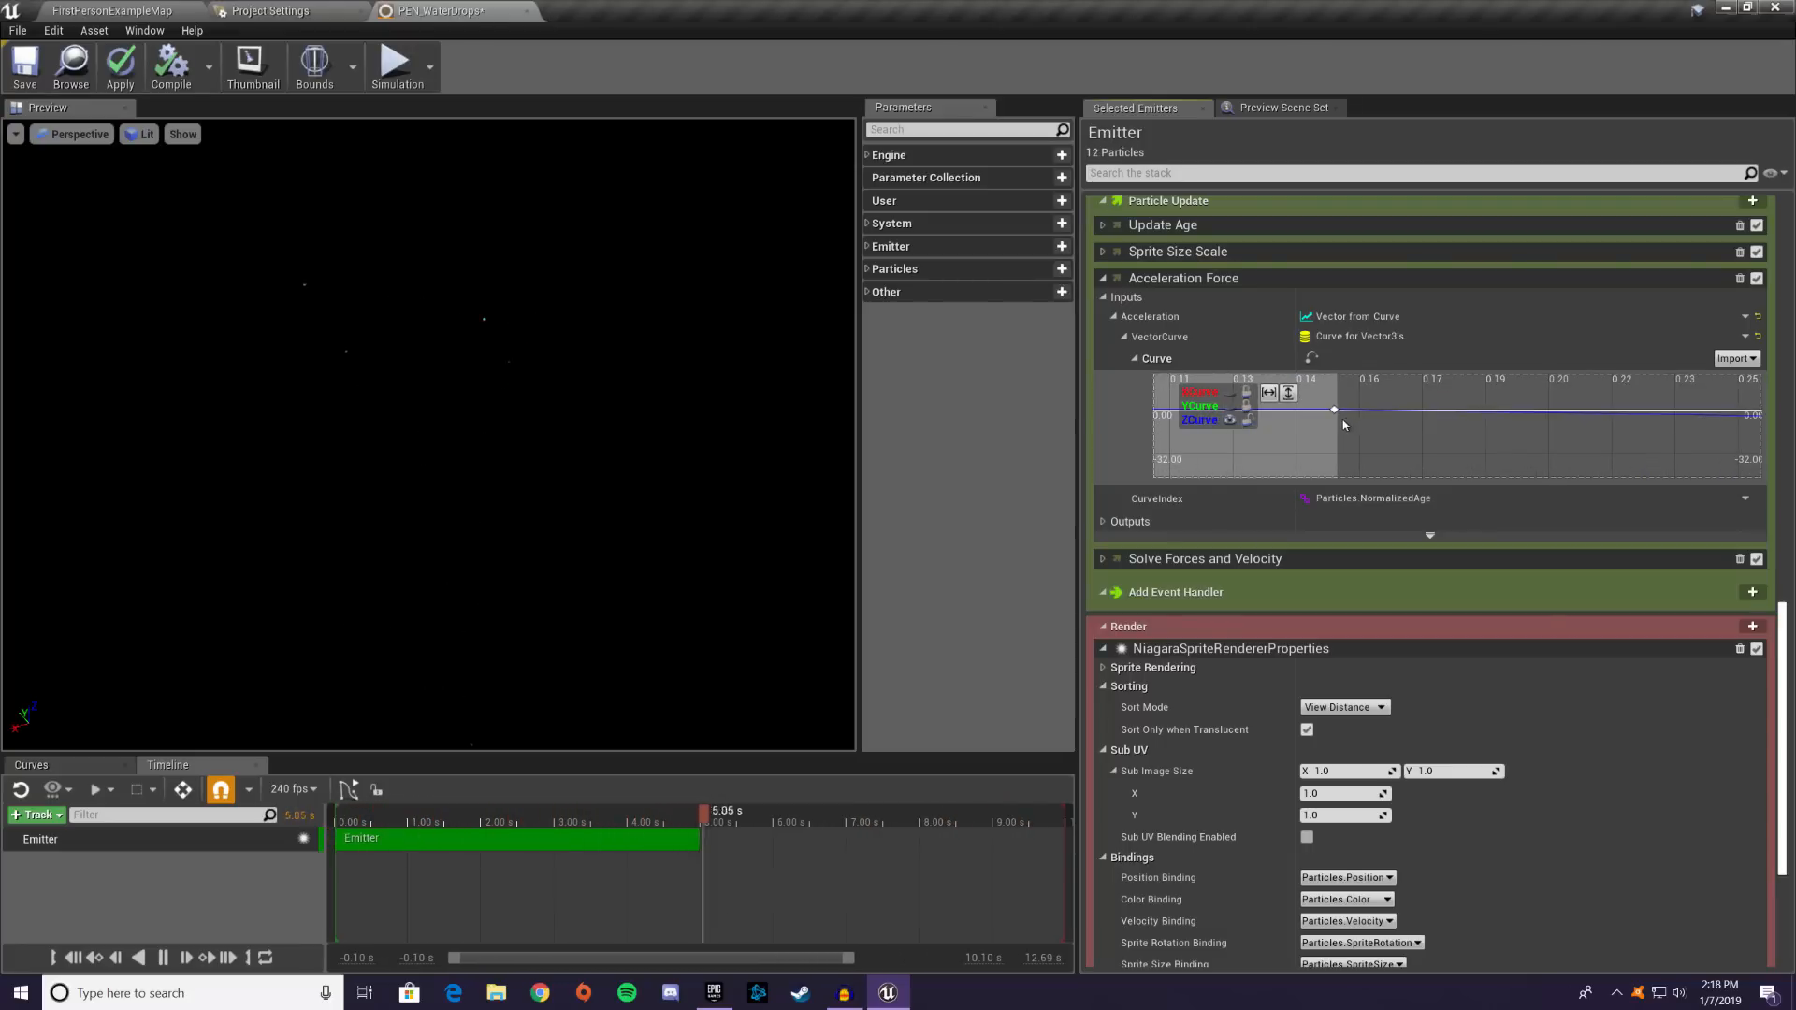
right_drag(1197, 429, 1329, 440)
right_drag(1456, 431, 1413, 467)
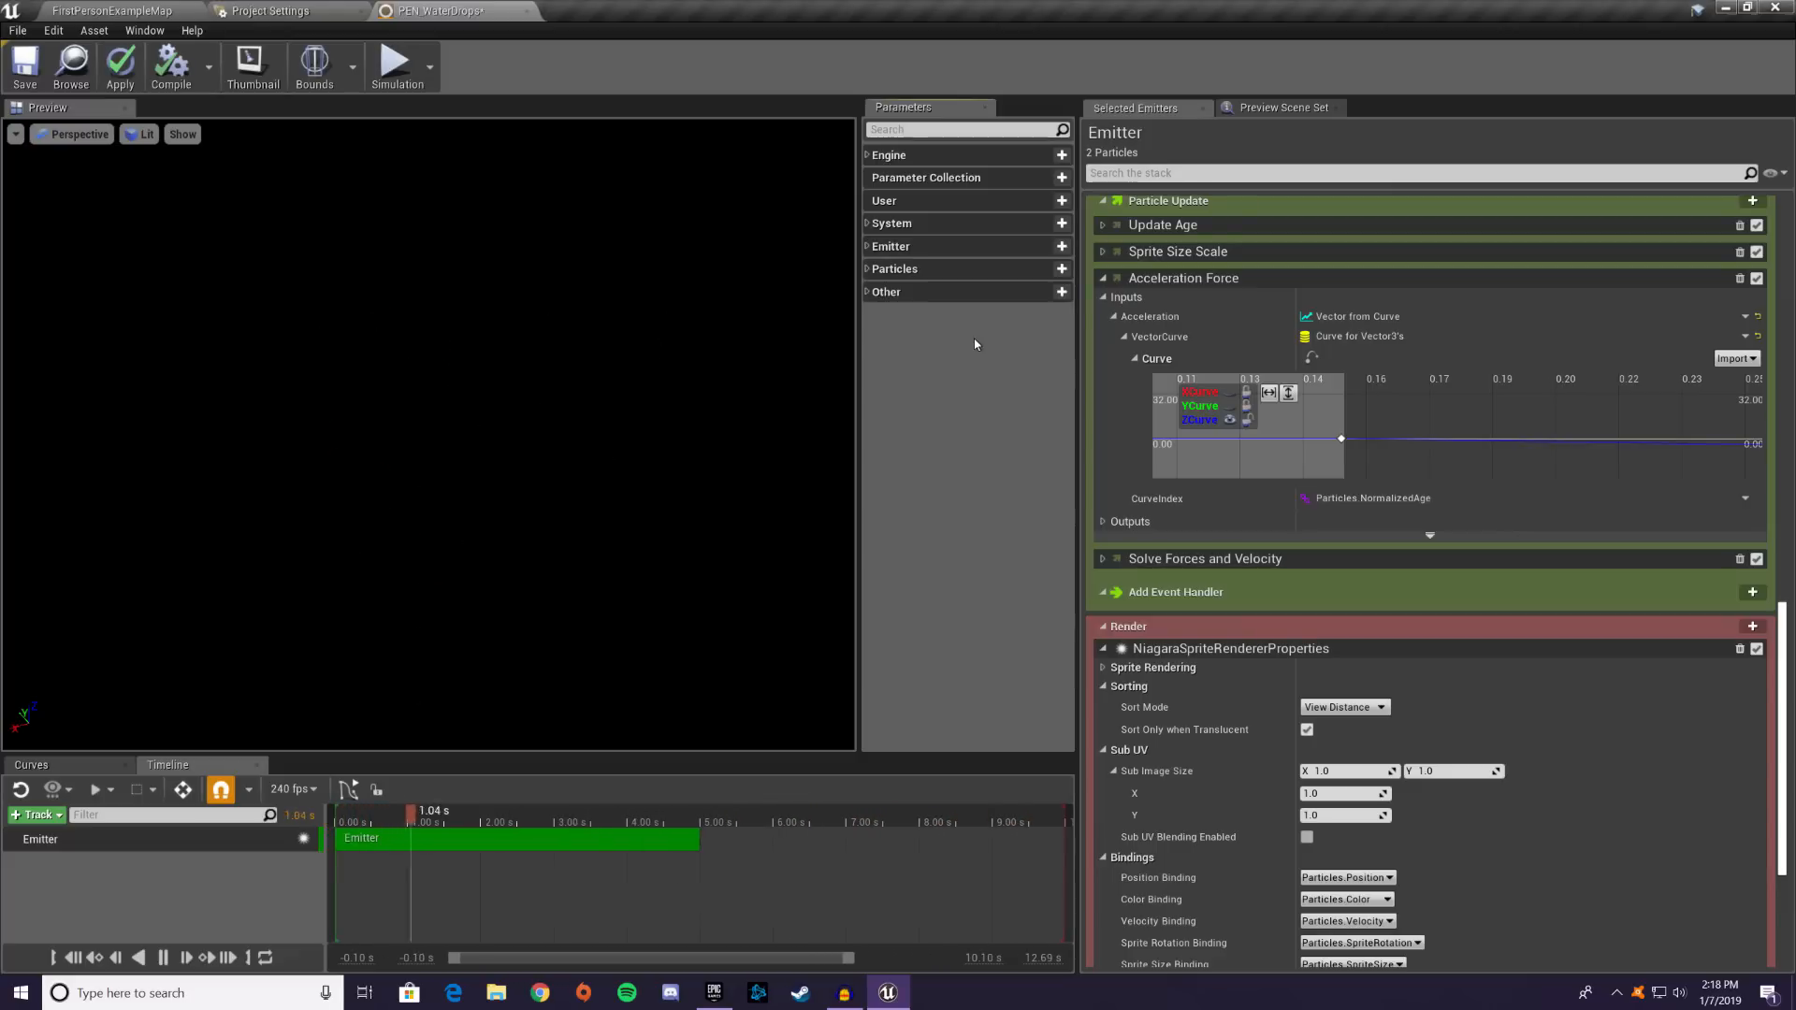
right_drag(1453, 451, 1352, 436)
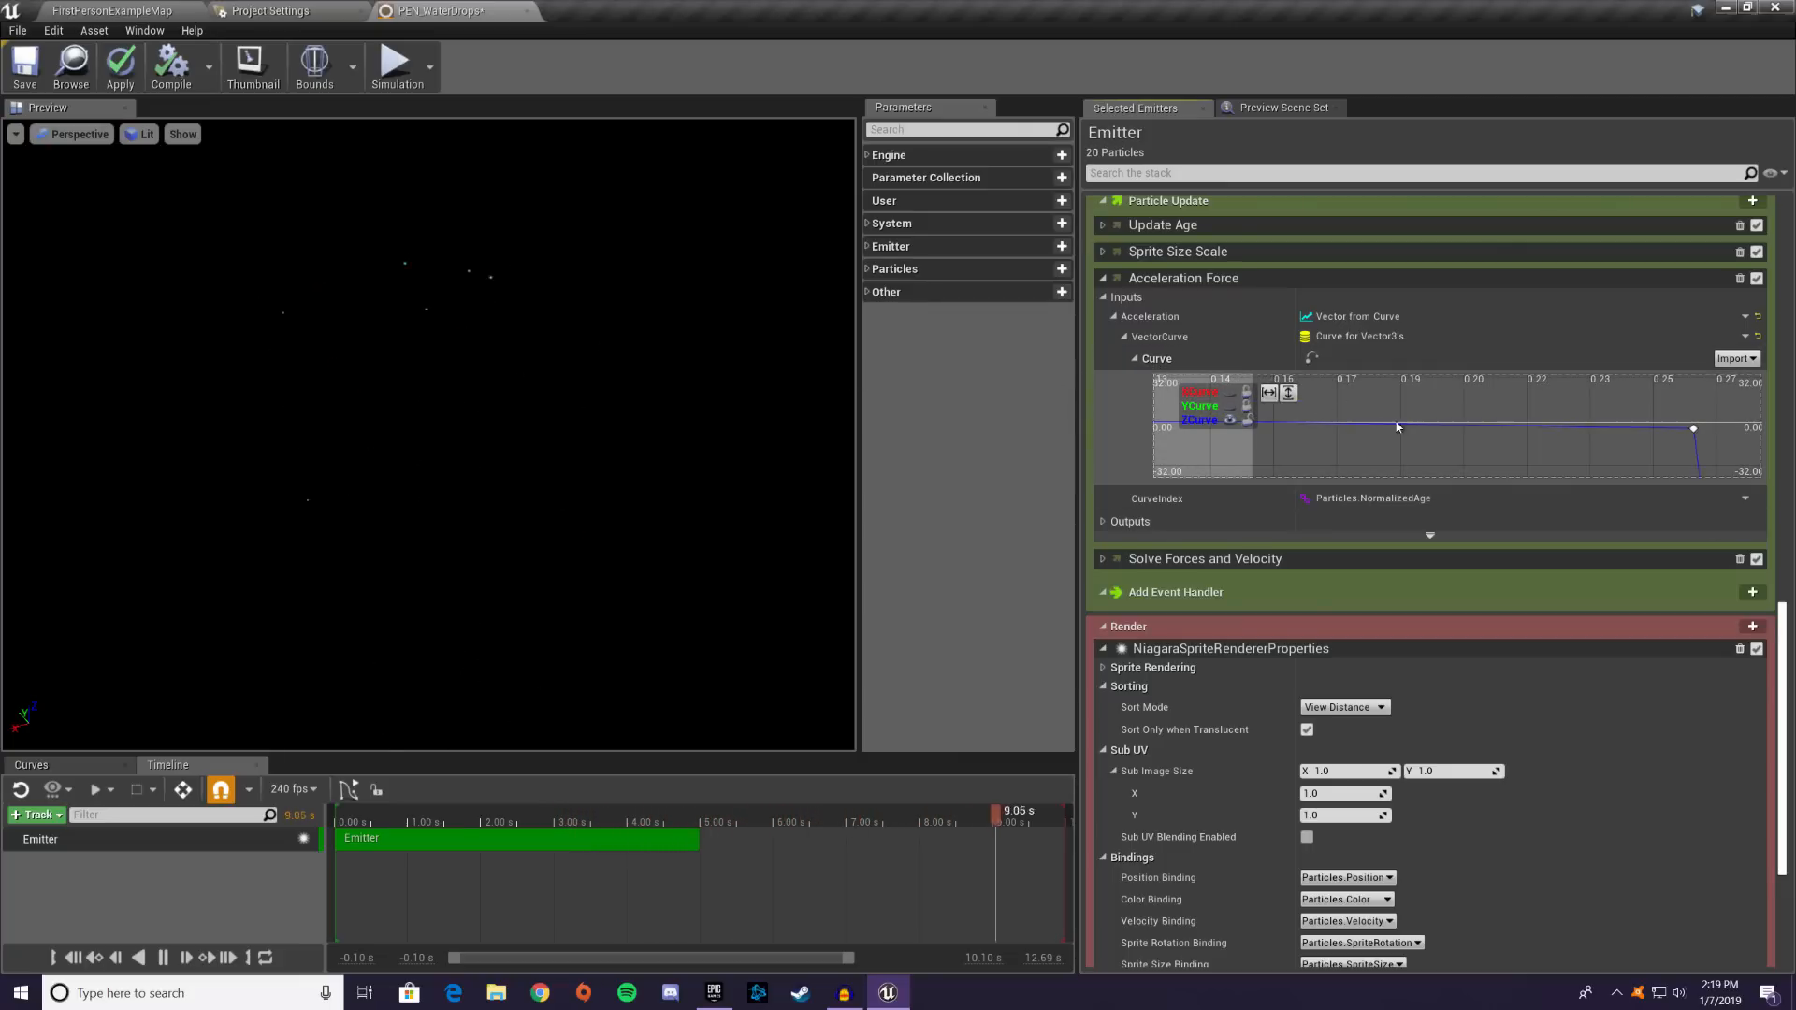
right_drag(1445, 433, 1259, 296)
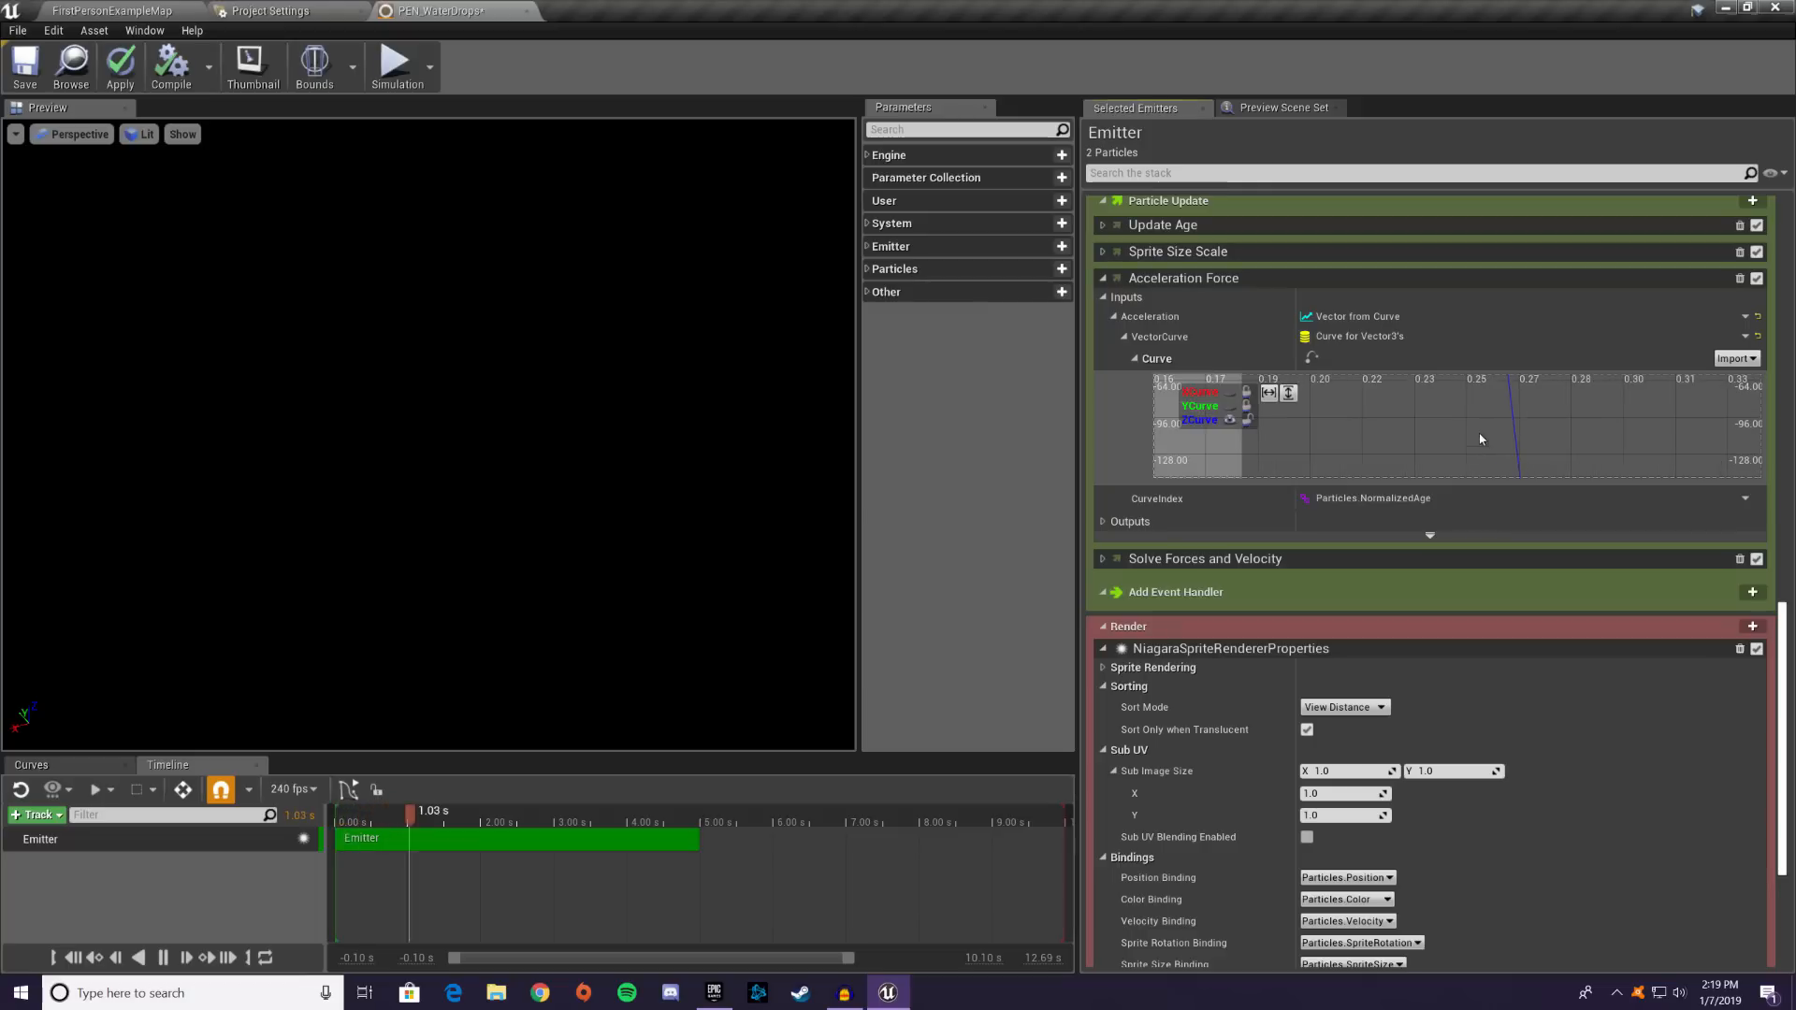
scroll(1459, 441, down, 3)
scroll(1426, 445, down, 7)
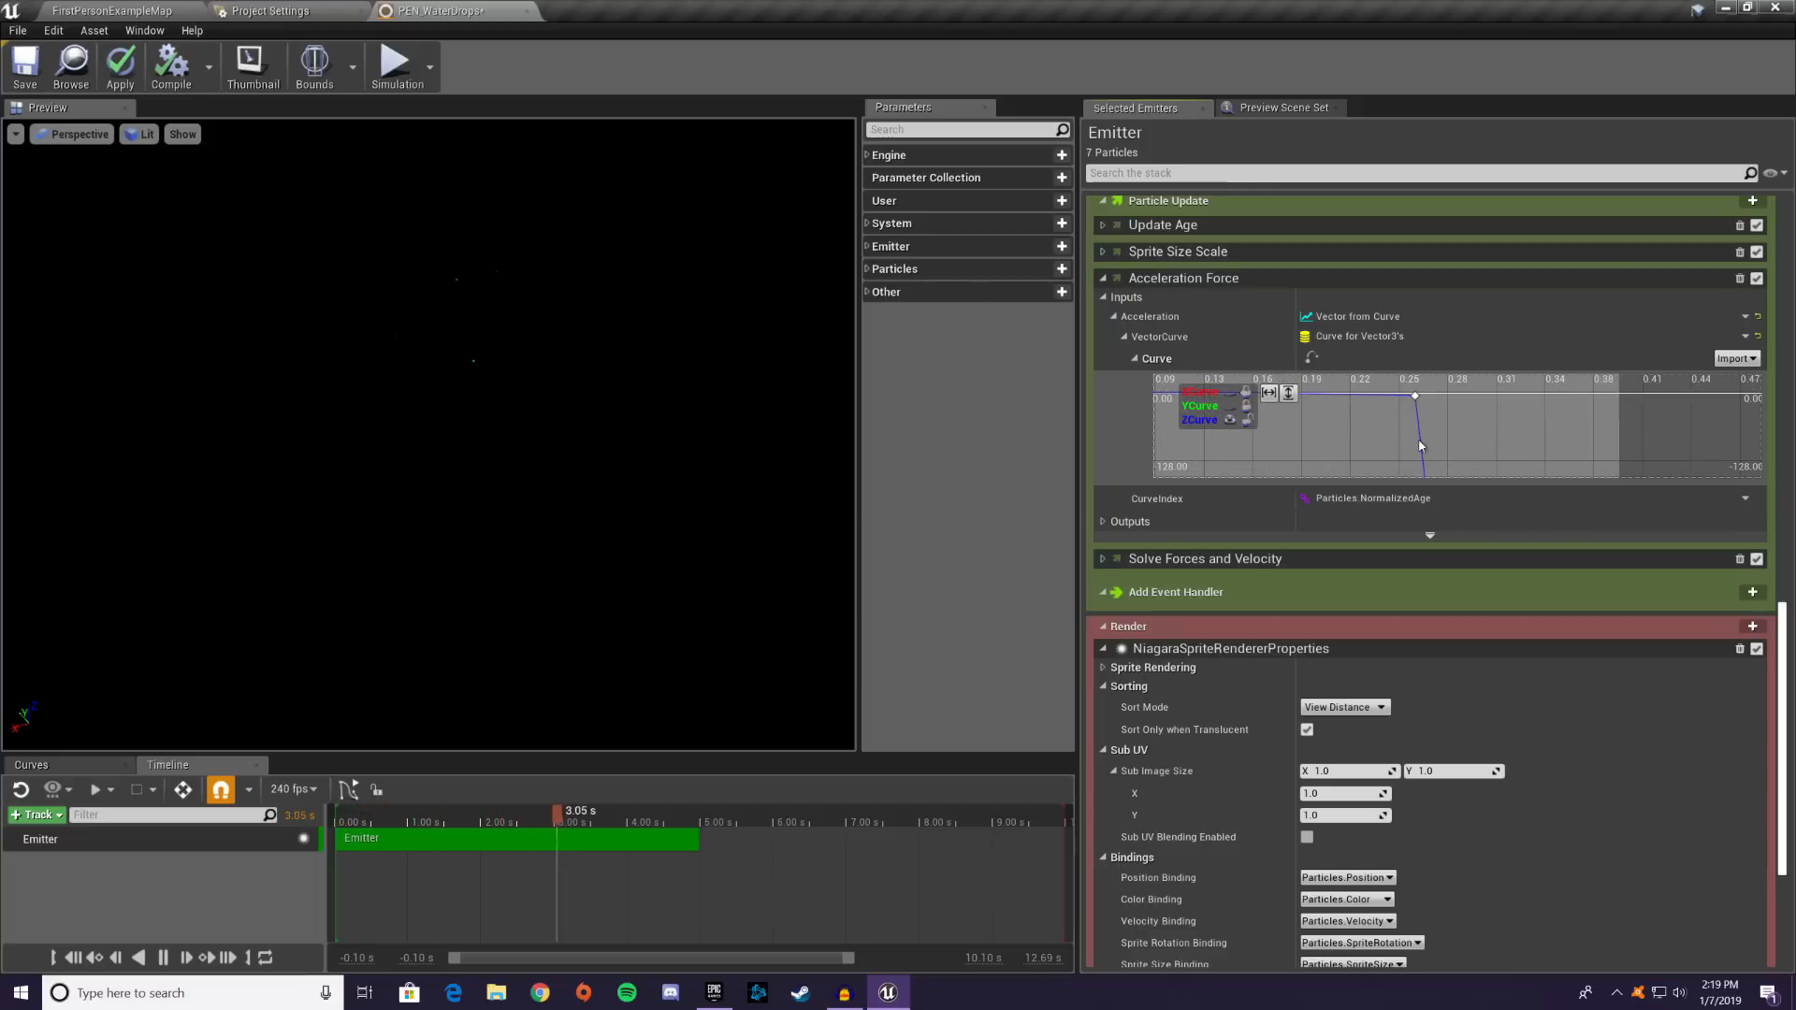
click(1270, 393)
click(1290, 393)
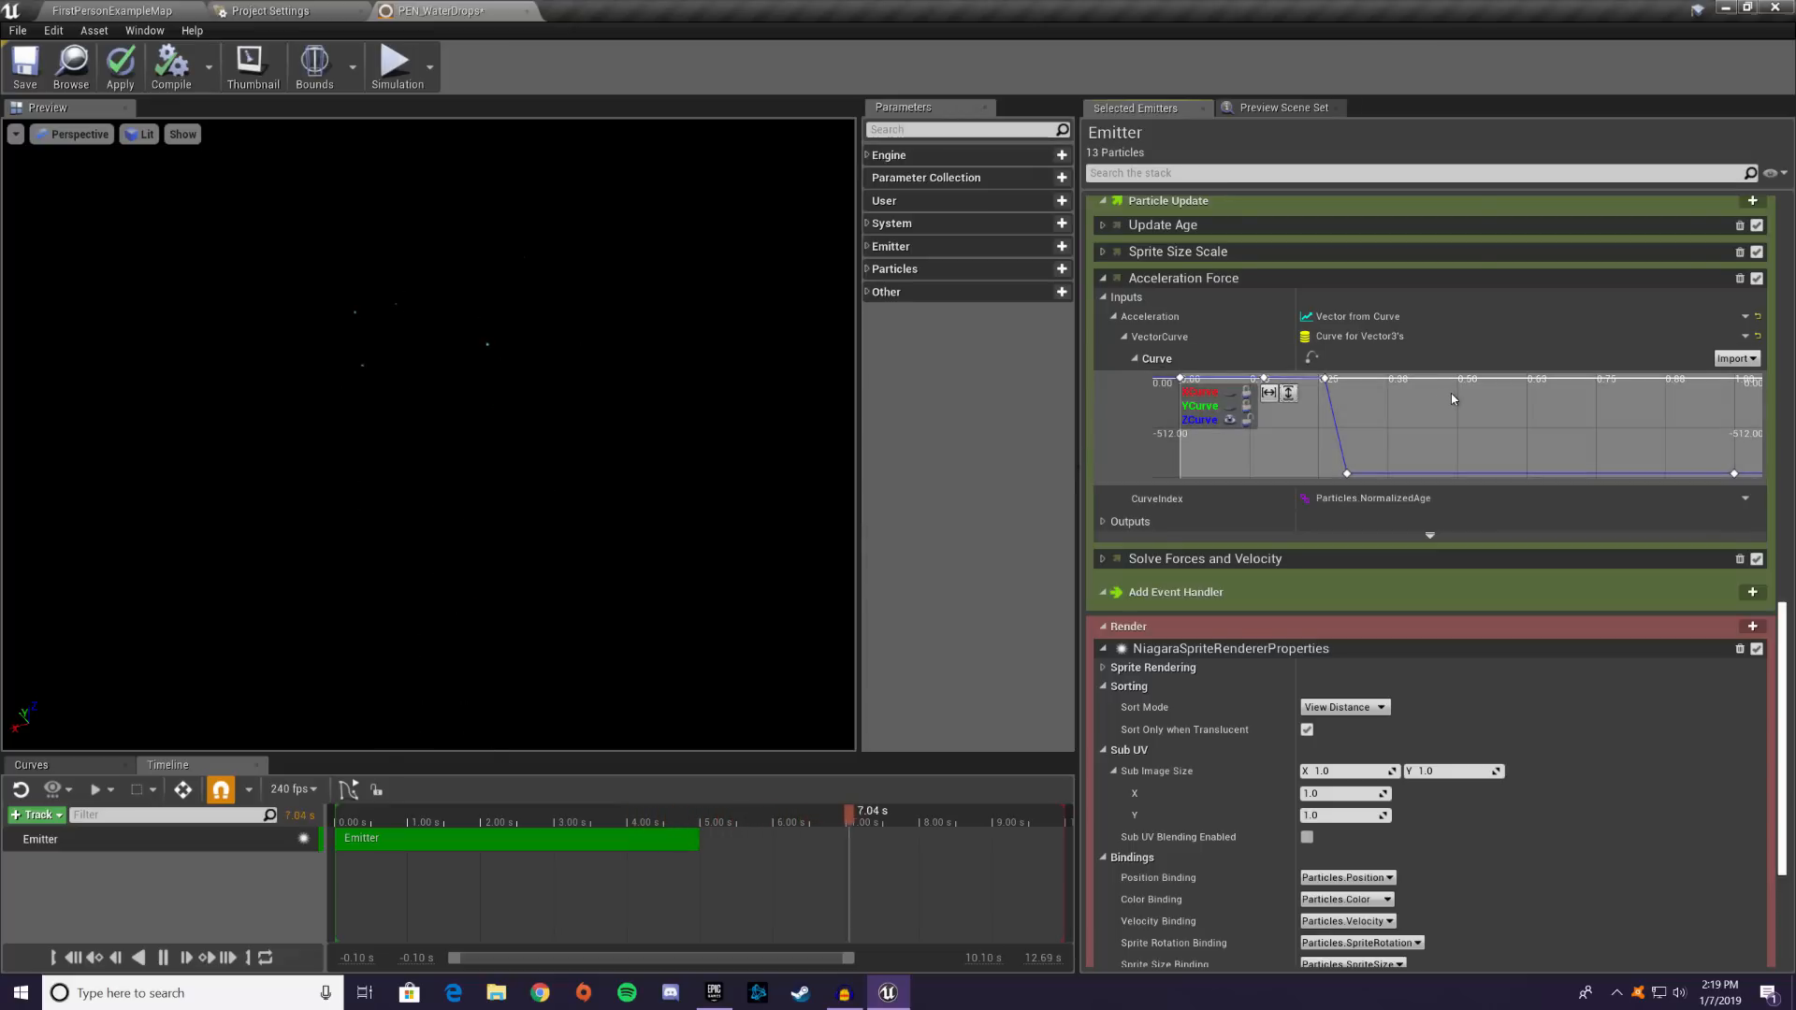
- Add a key to the X curve of Sprite Size Scale at time 0.25 with value 2
click(1103, 251)
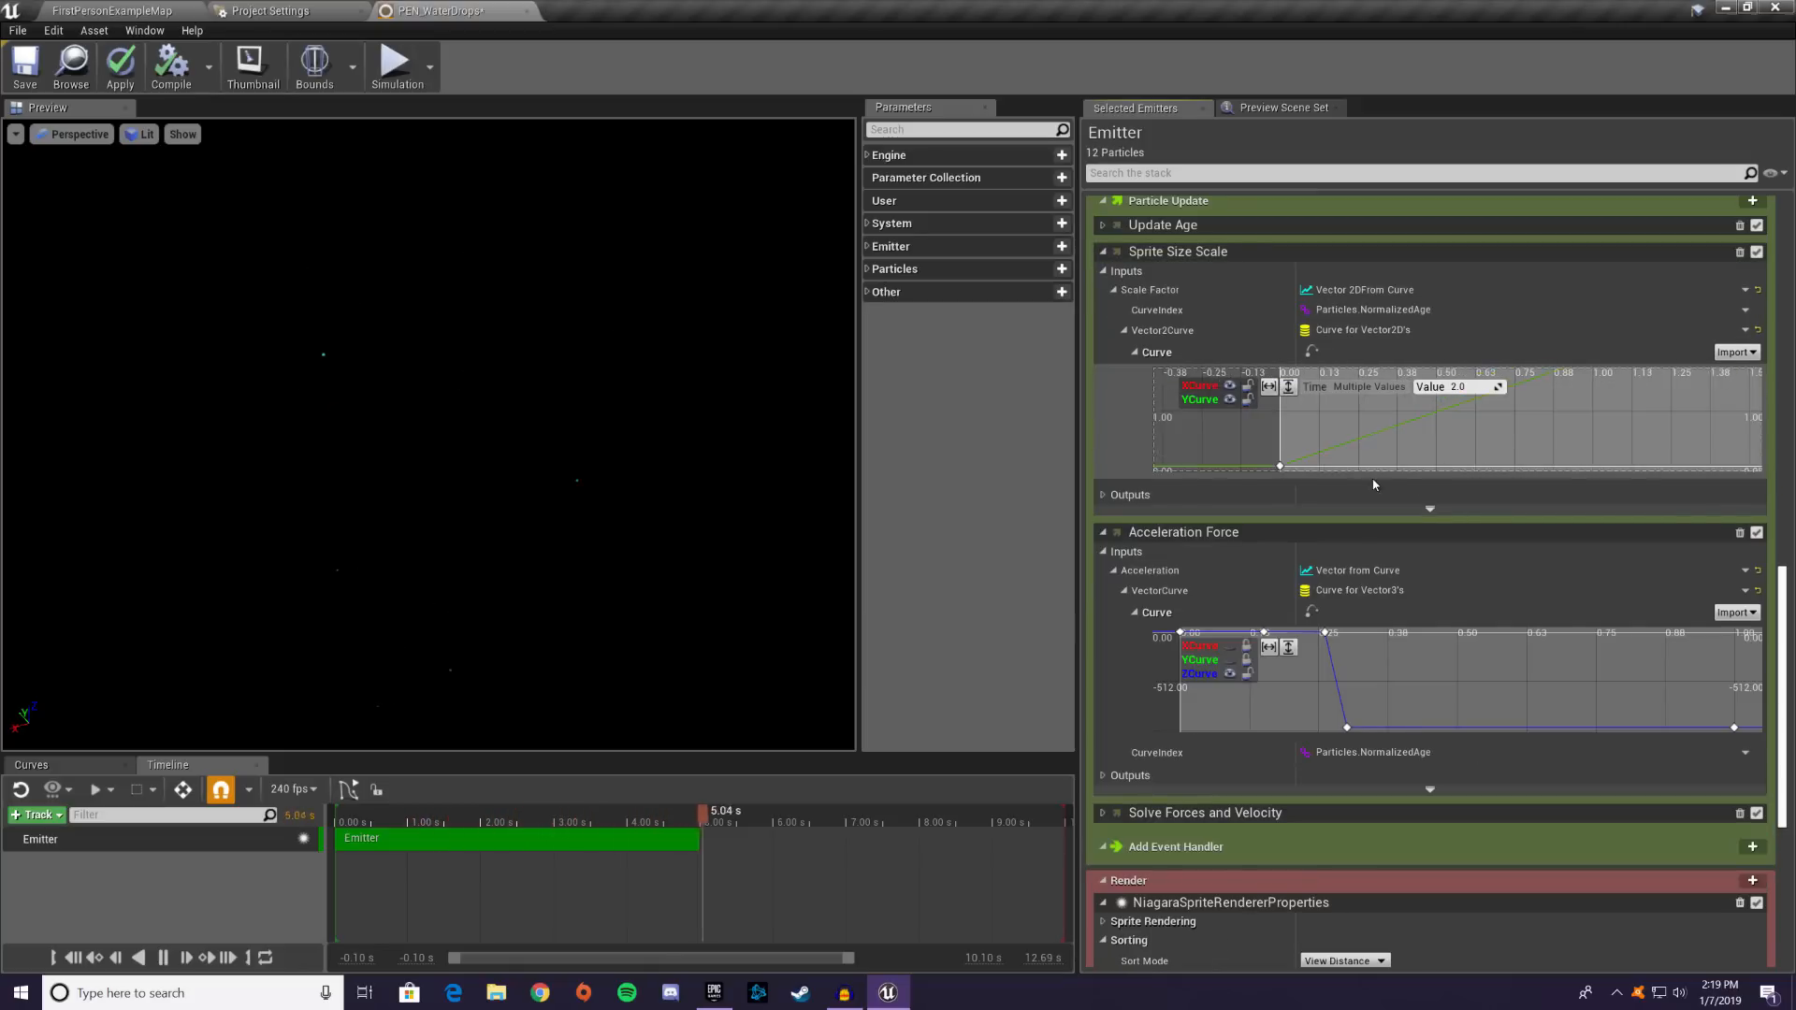
scroll(1380, 461, down, 5)
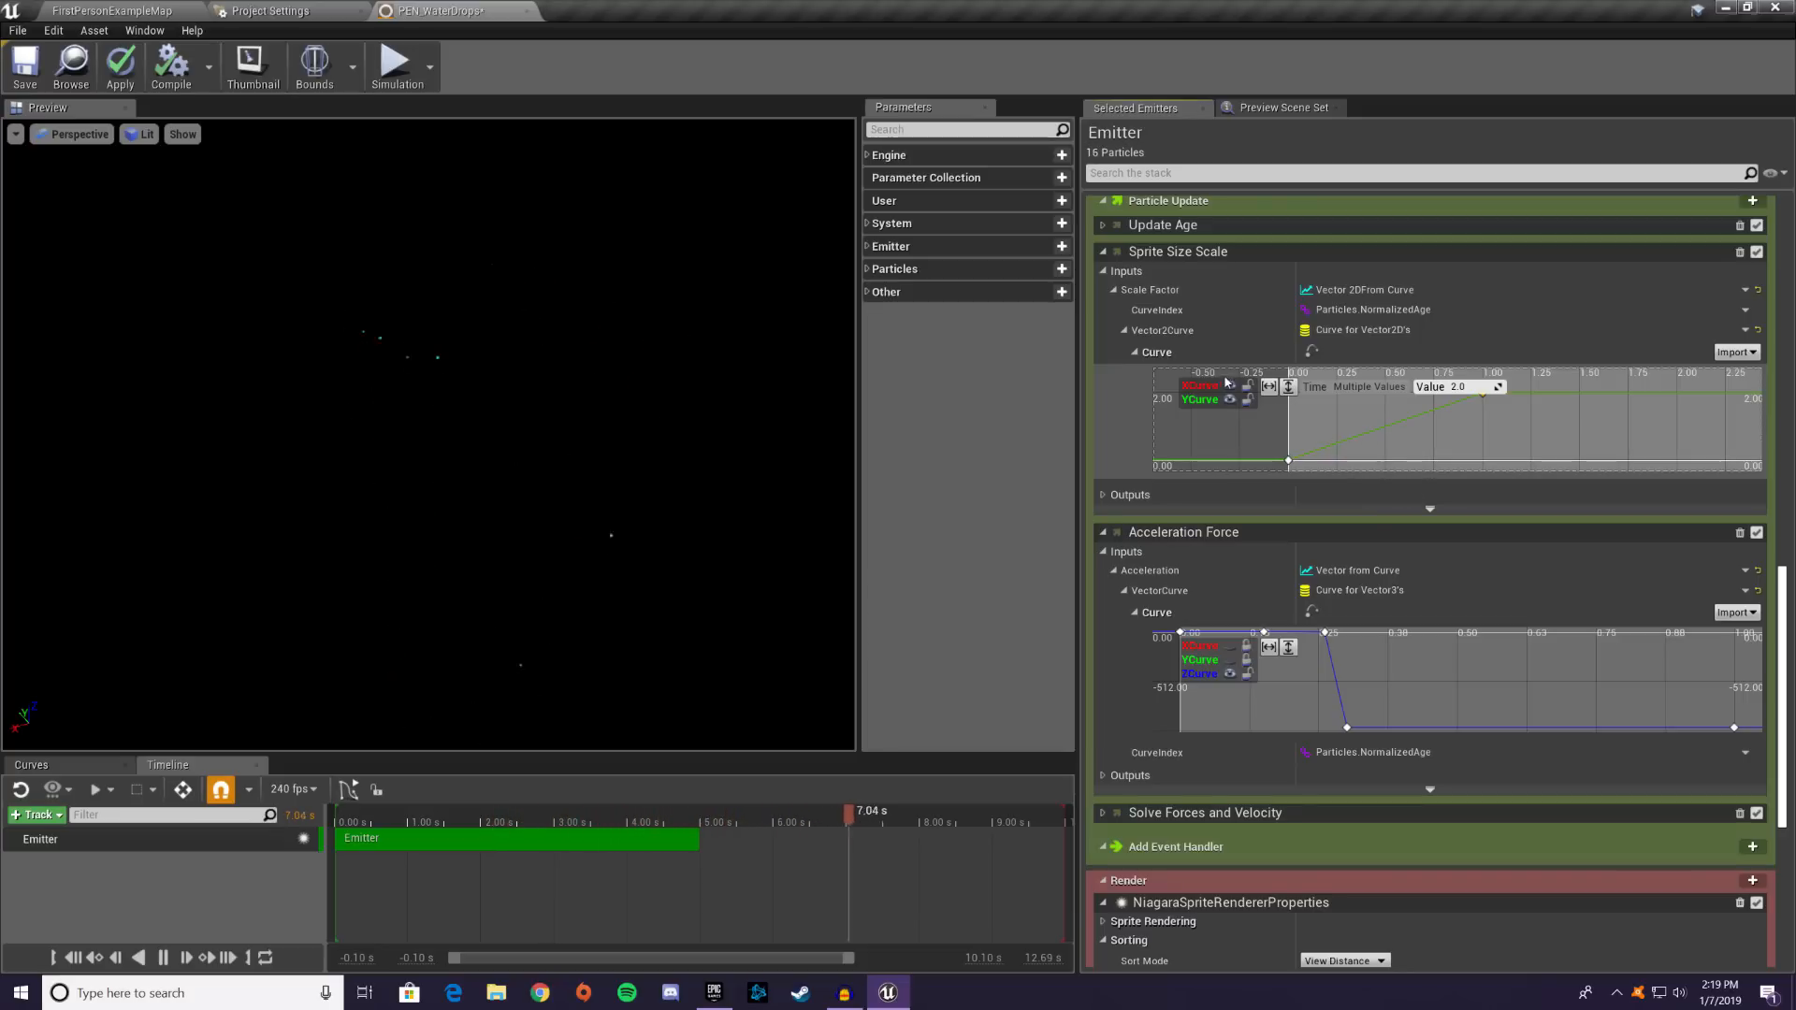
right_click(1341, 444)
click(1374, 462)
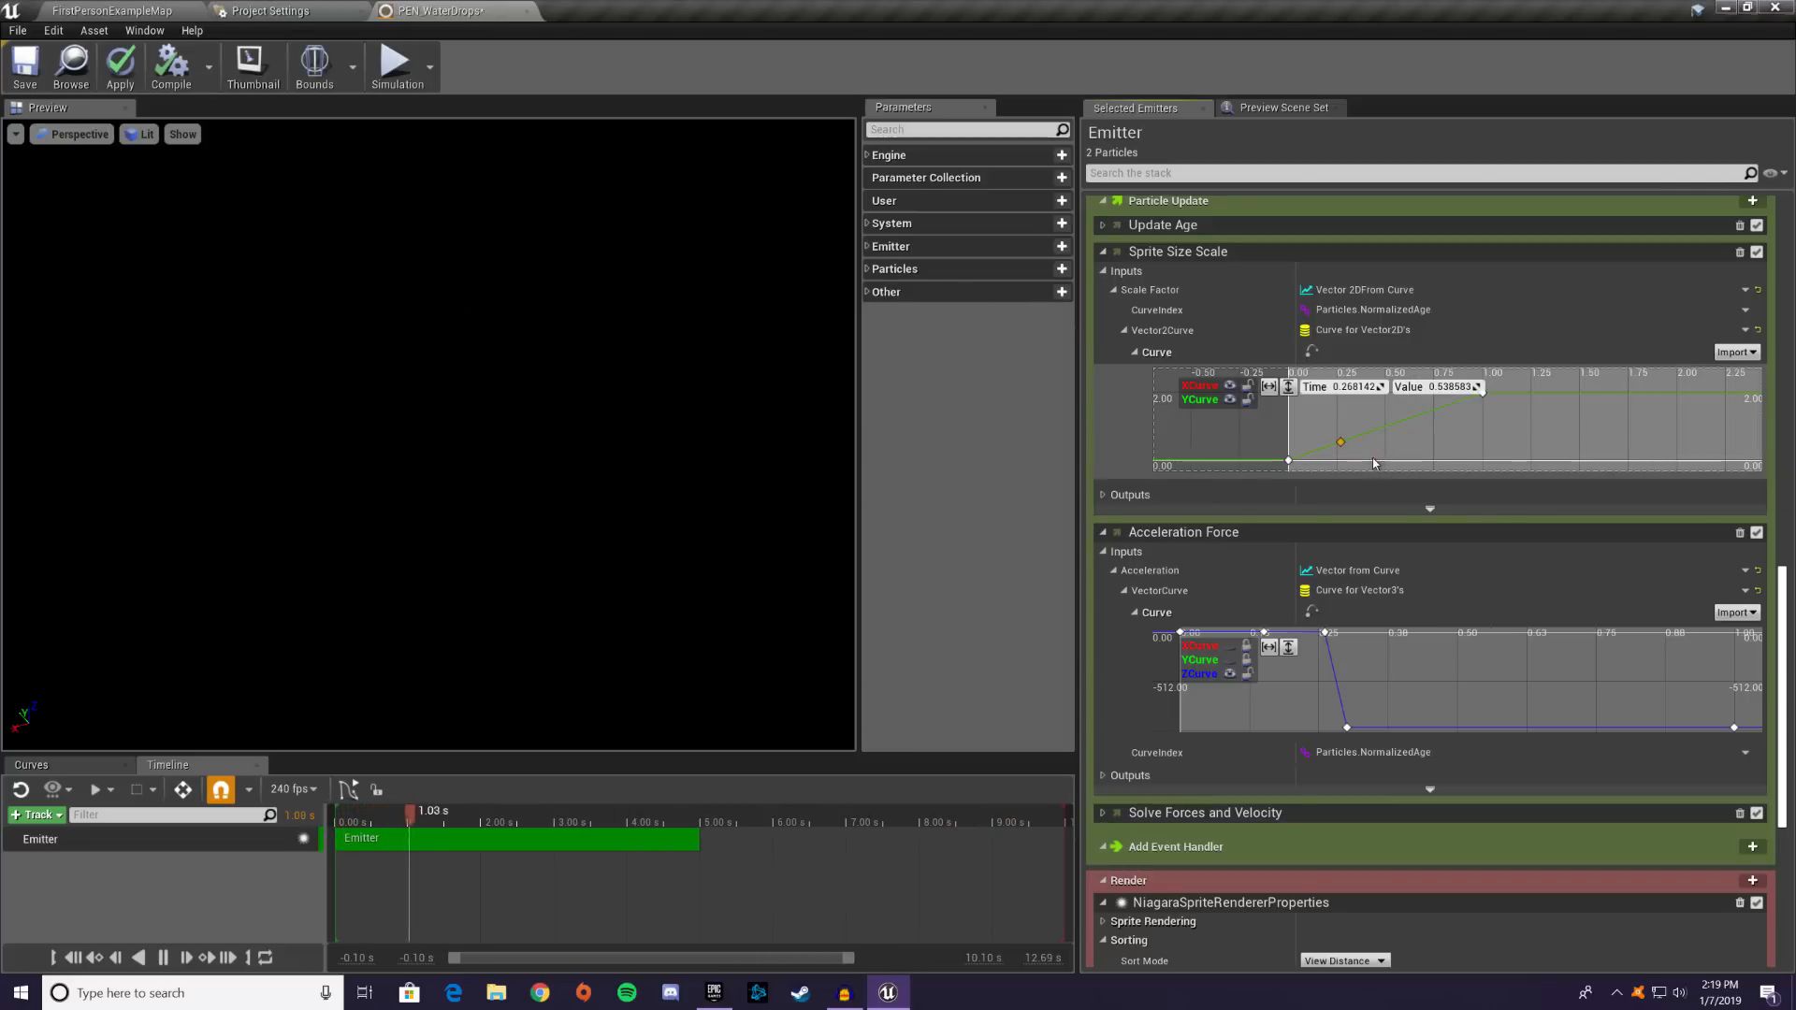
click(1352, 386)
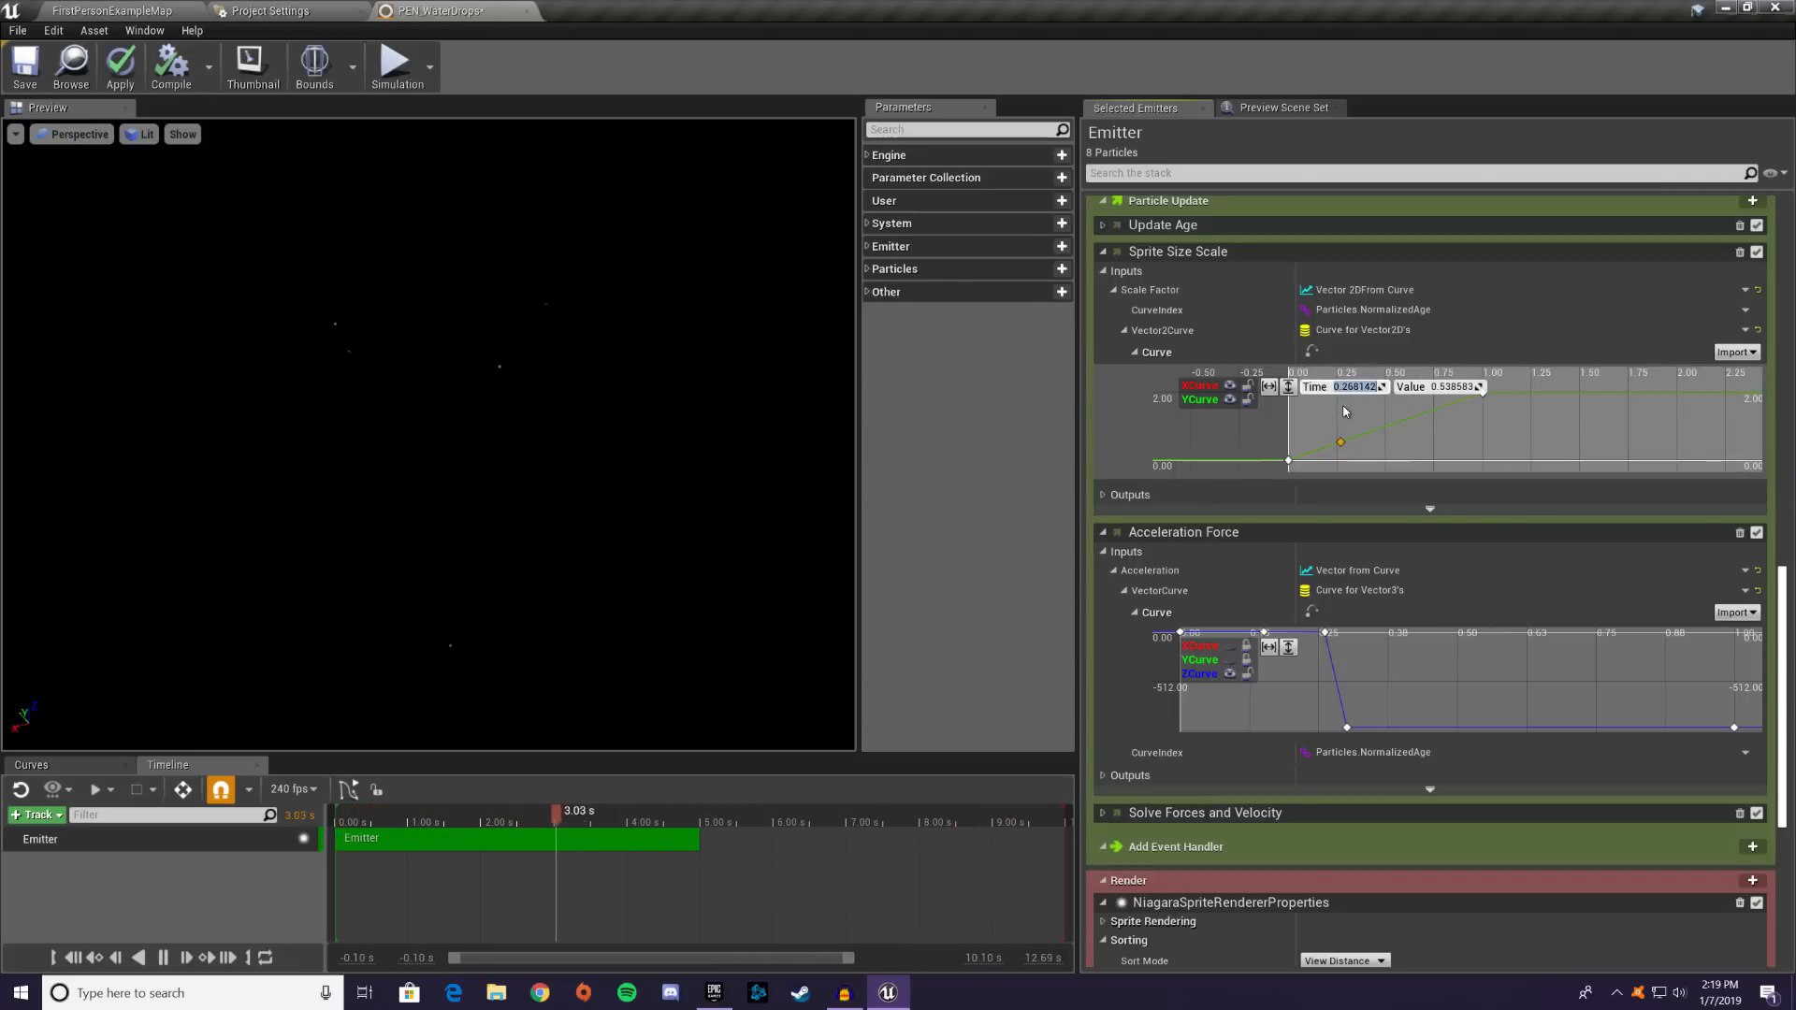
key(BackSpace)
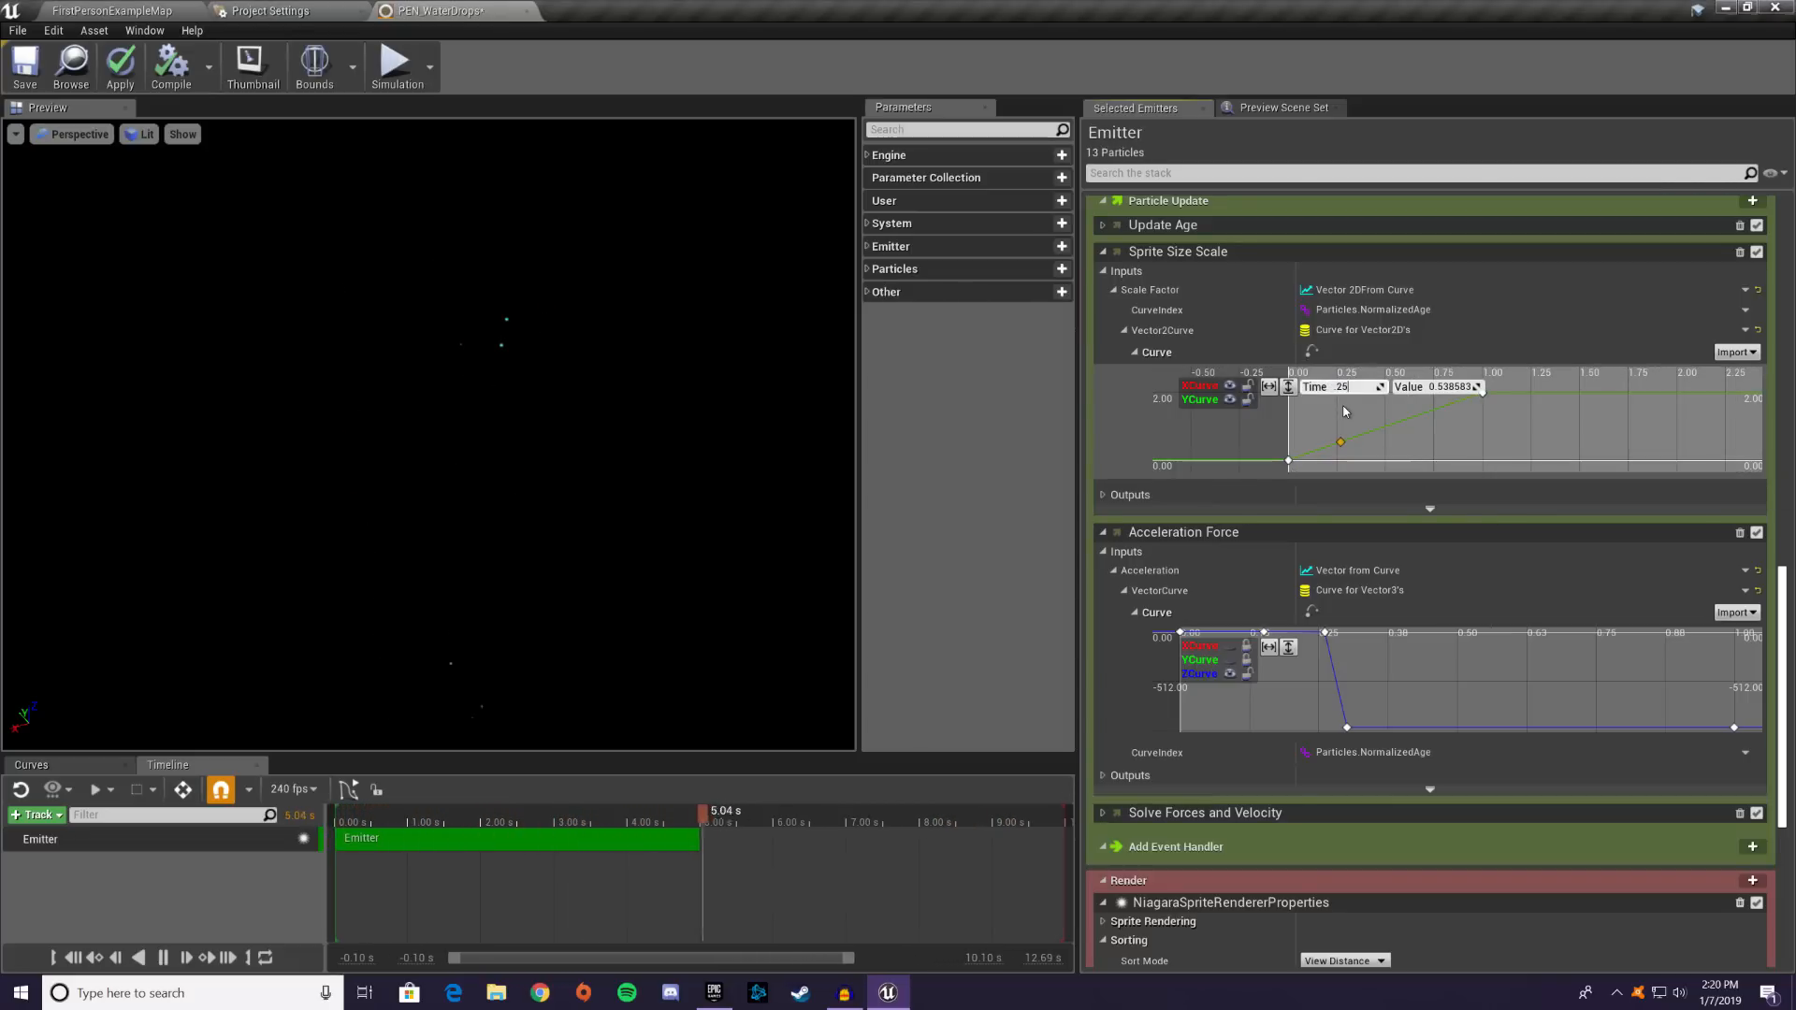
text(.25)
key(Tab)
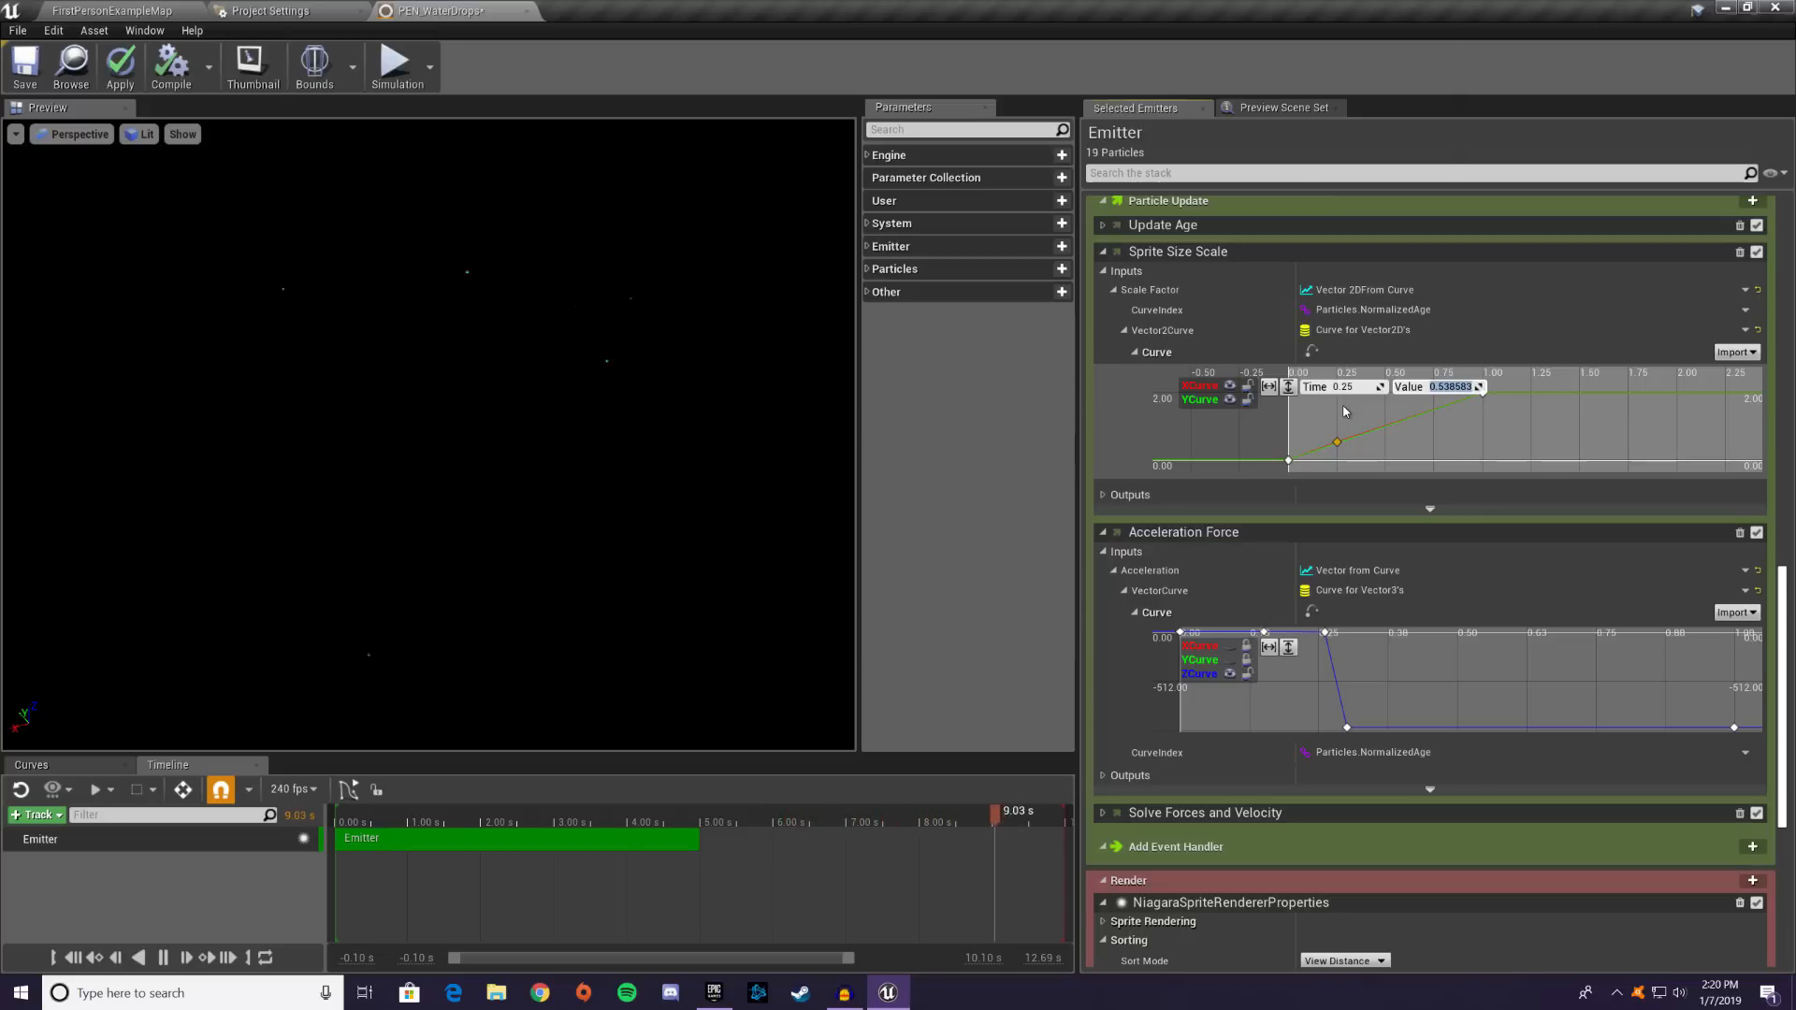
text(2)
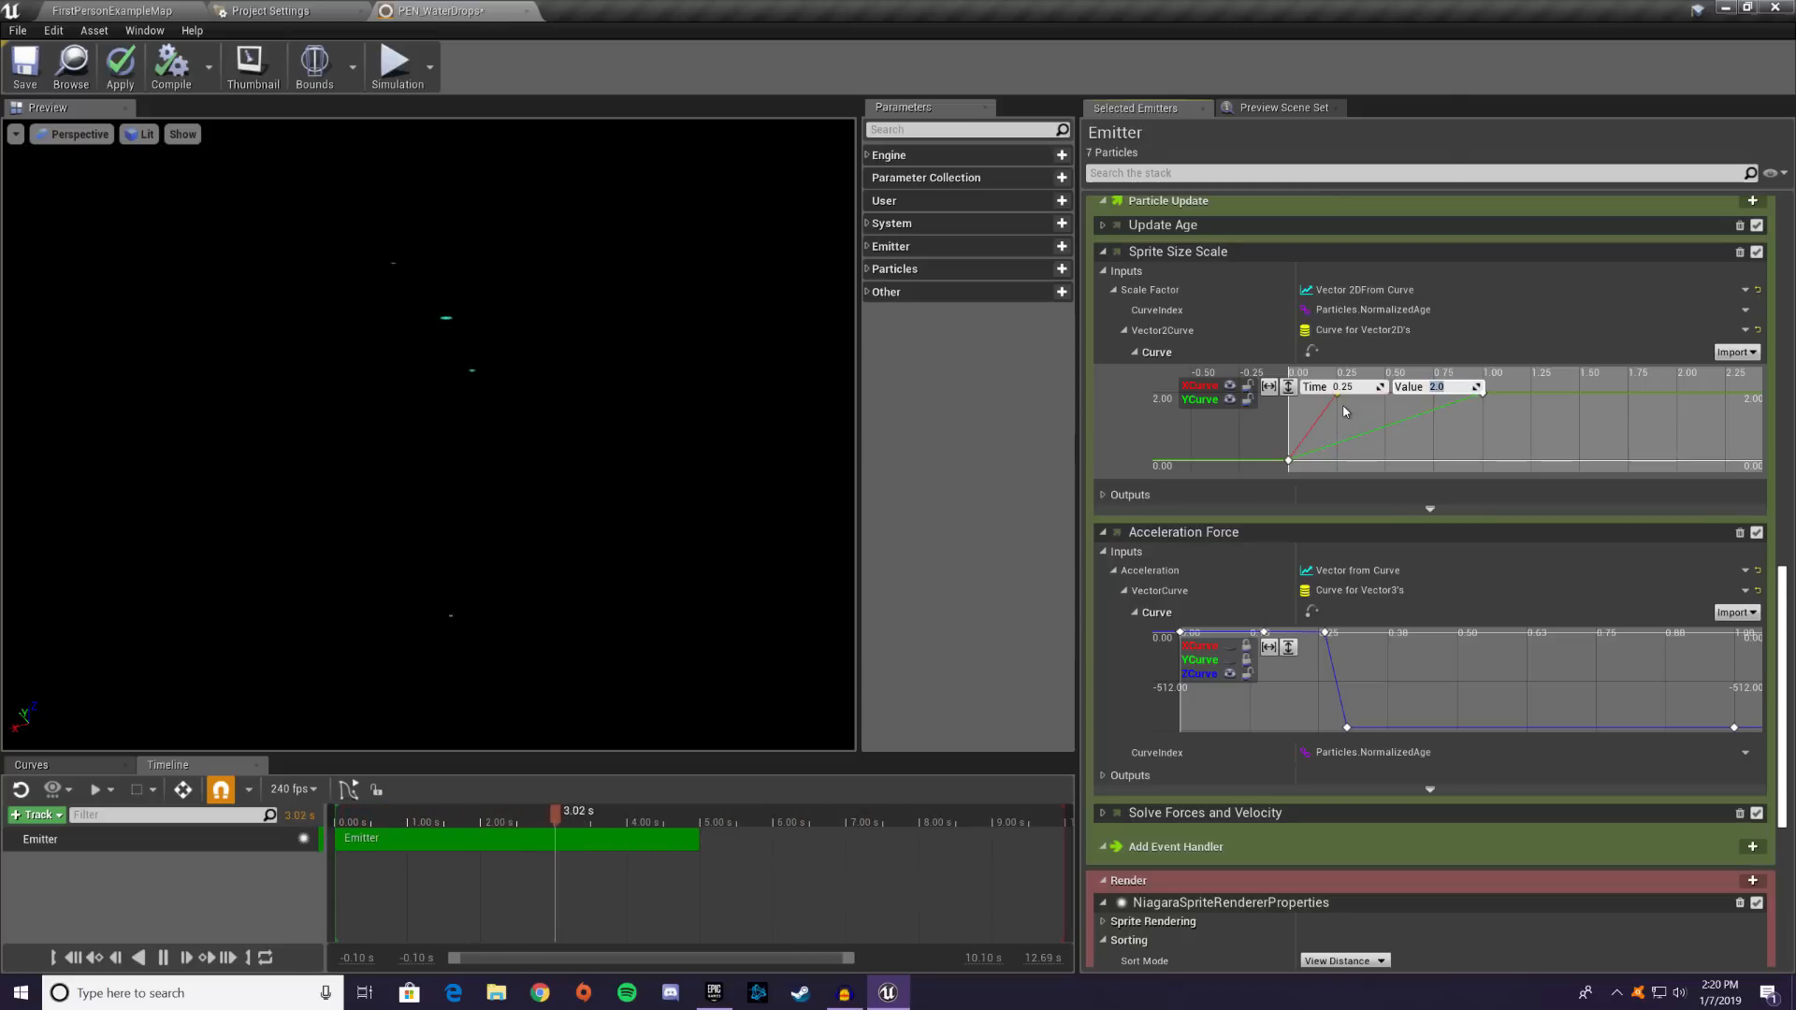
click(1517, 458)
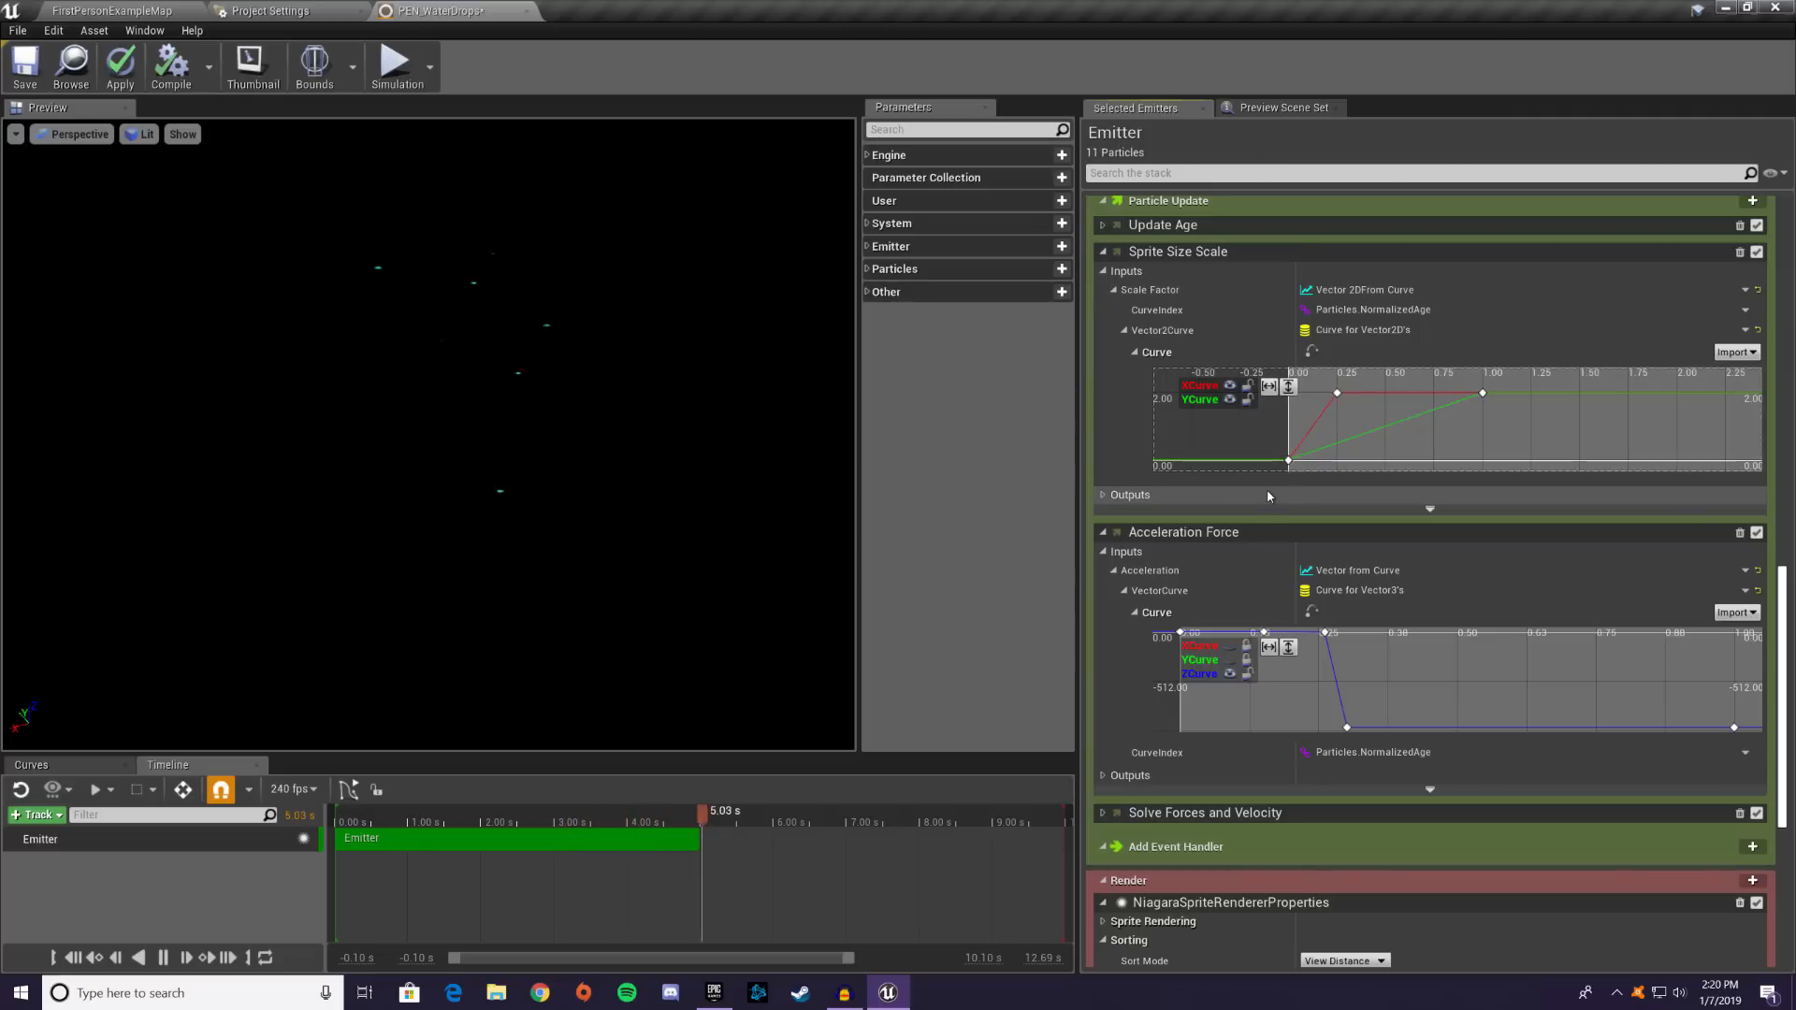
- Lock the X curve of Sprite Size Scale and add a key to the Y curve at time 0.2 with value 2
right_drag(1413, 420, 1472, 418)
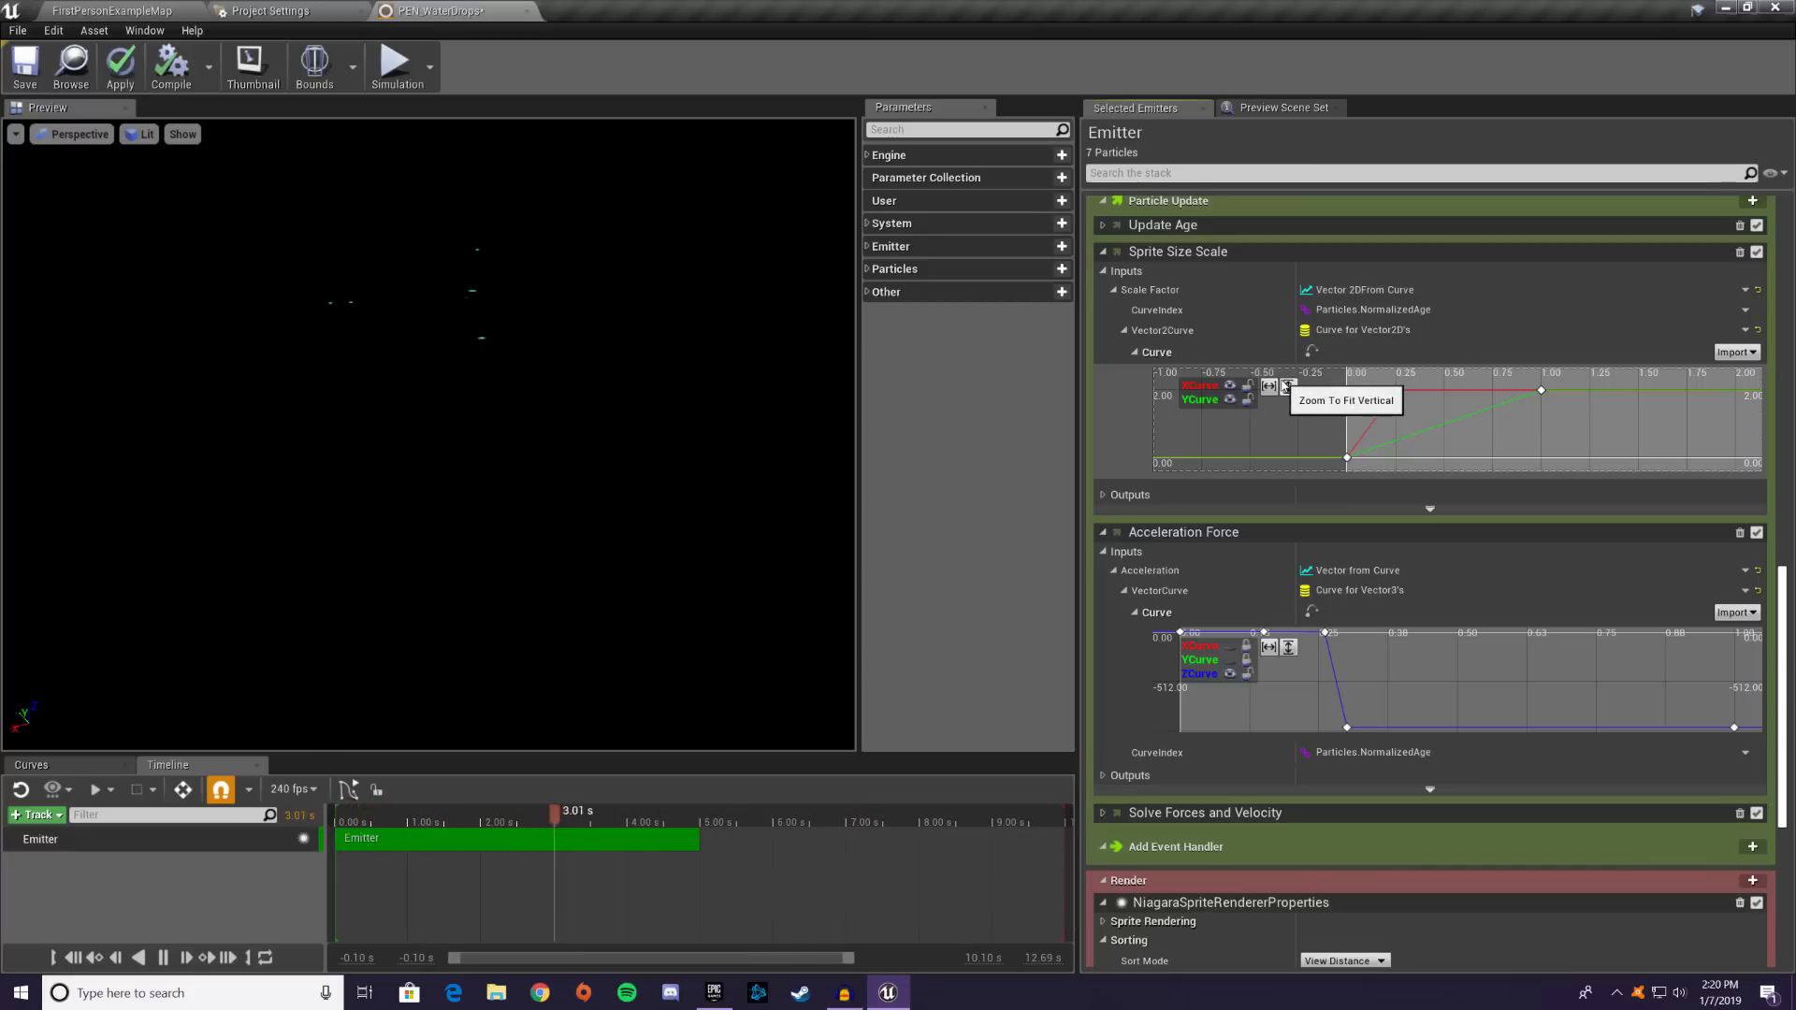
click(1286, 386)
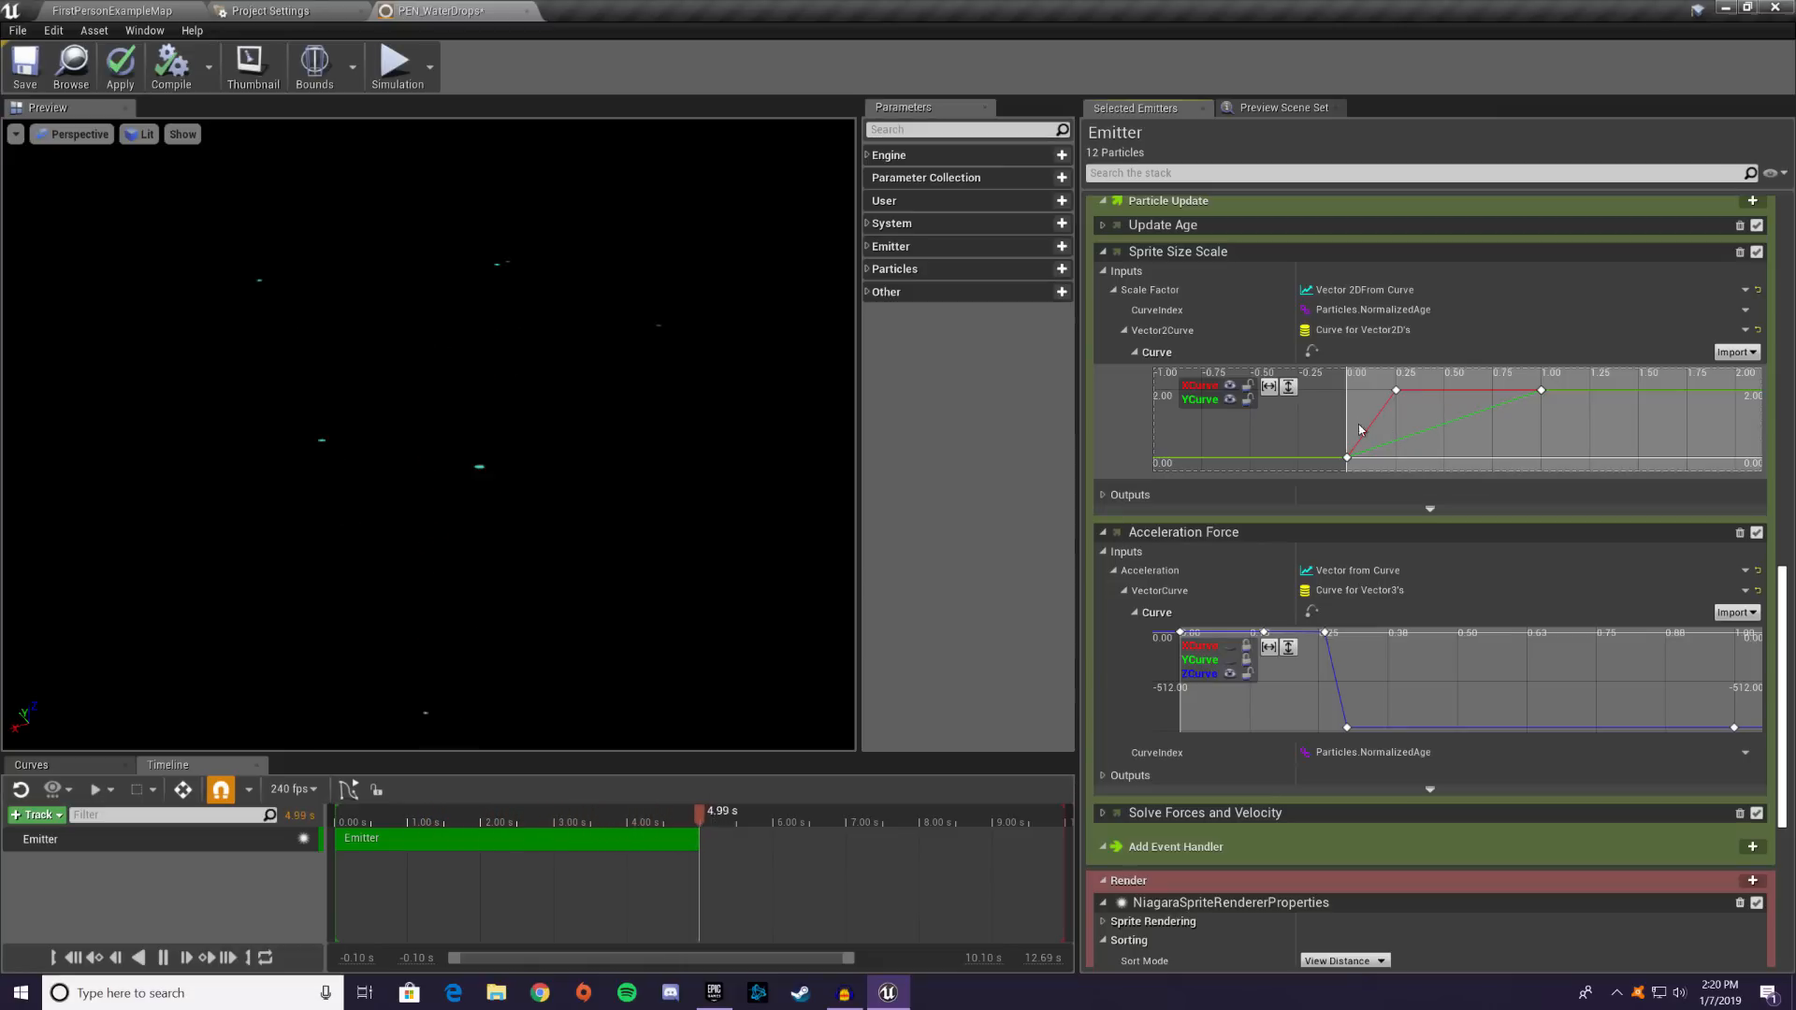
click(1249, 386)
right_drag(1390, 436, 1412, 436)
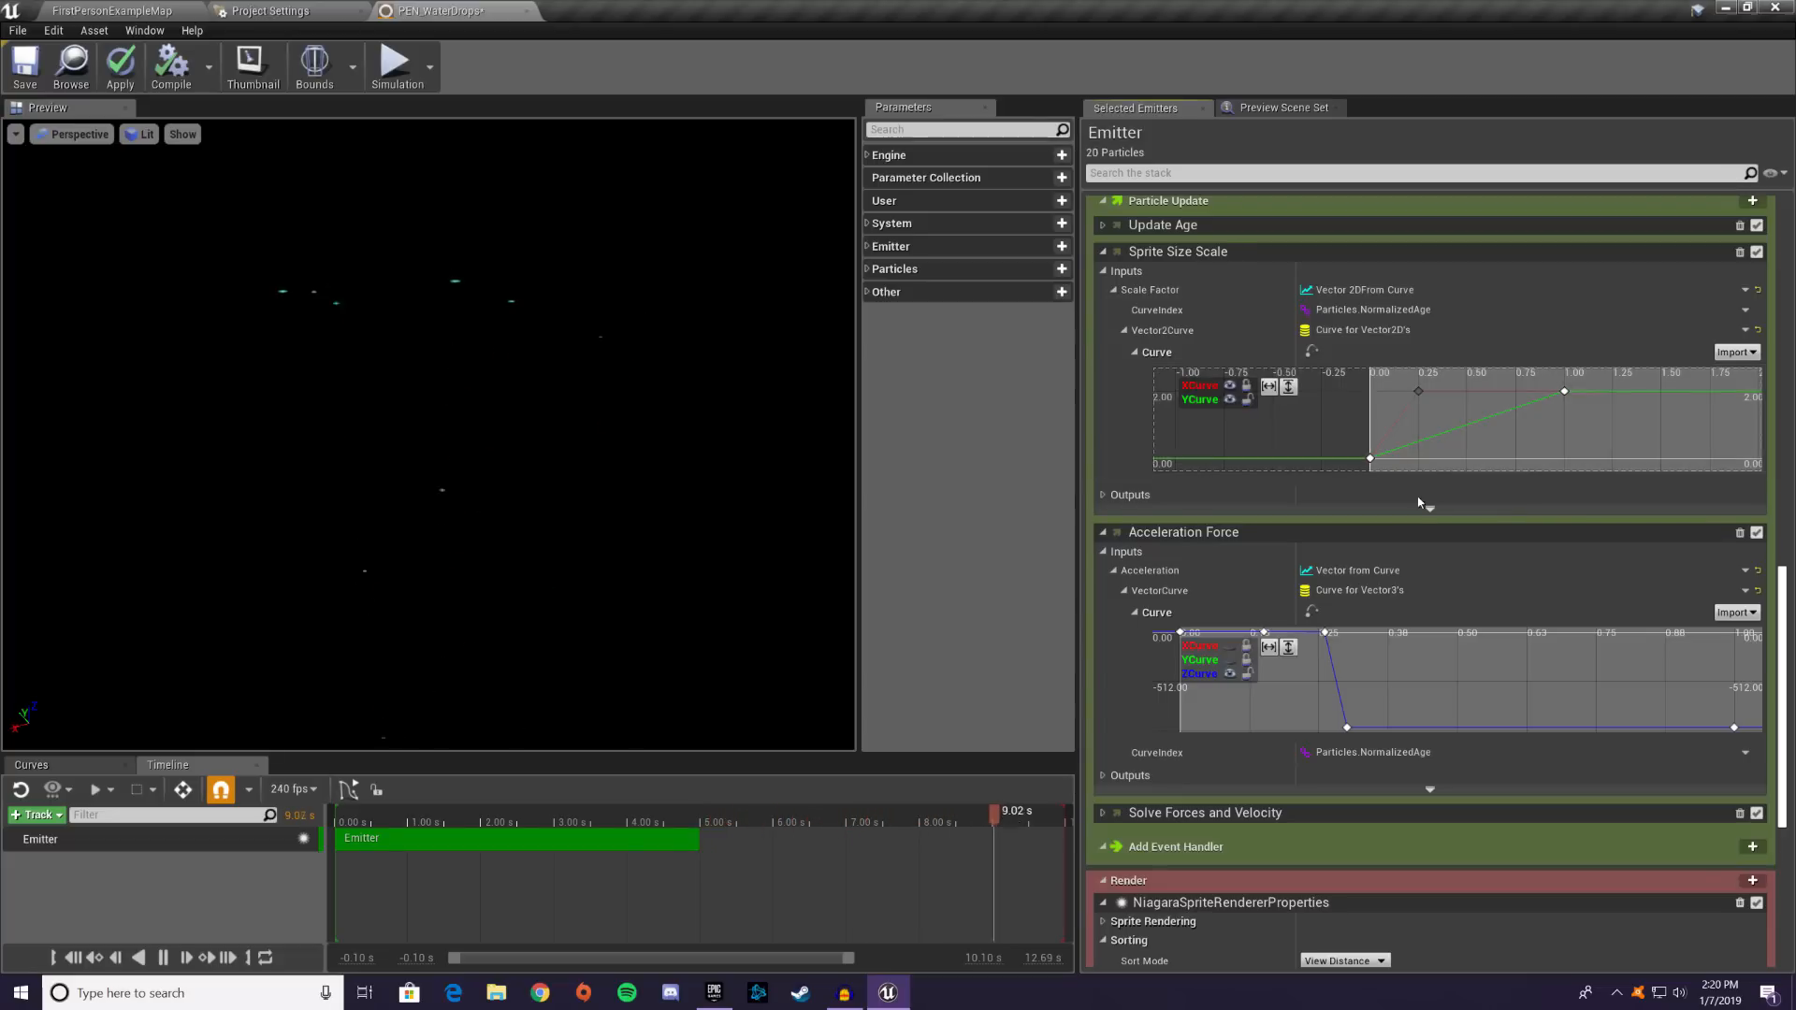
right_click(1415, 445)
click(1439, 468)
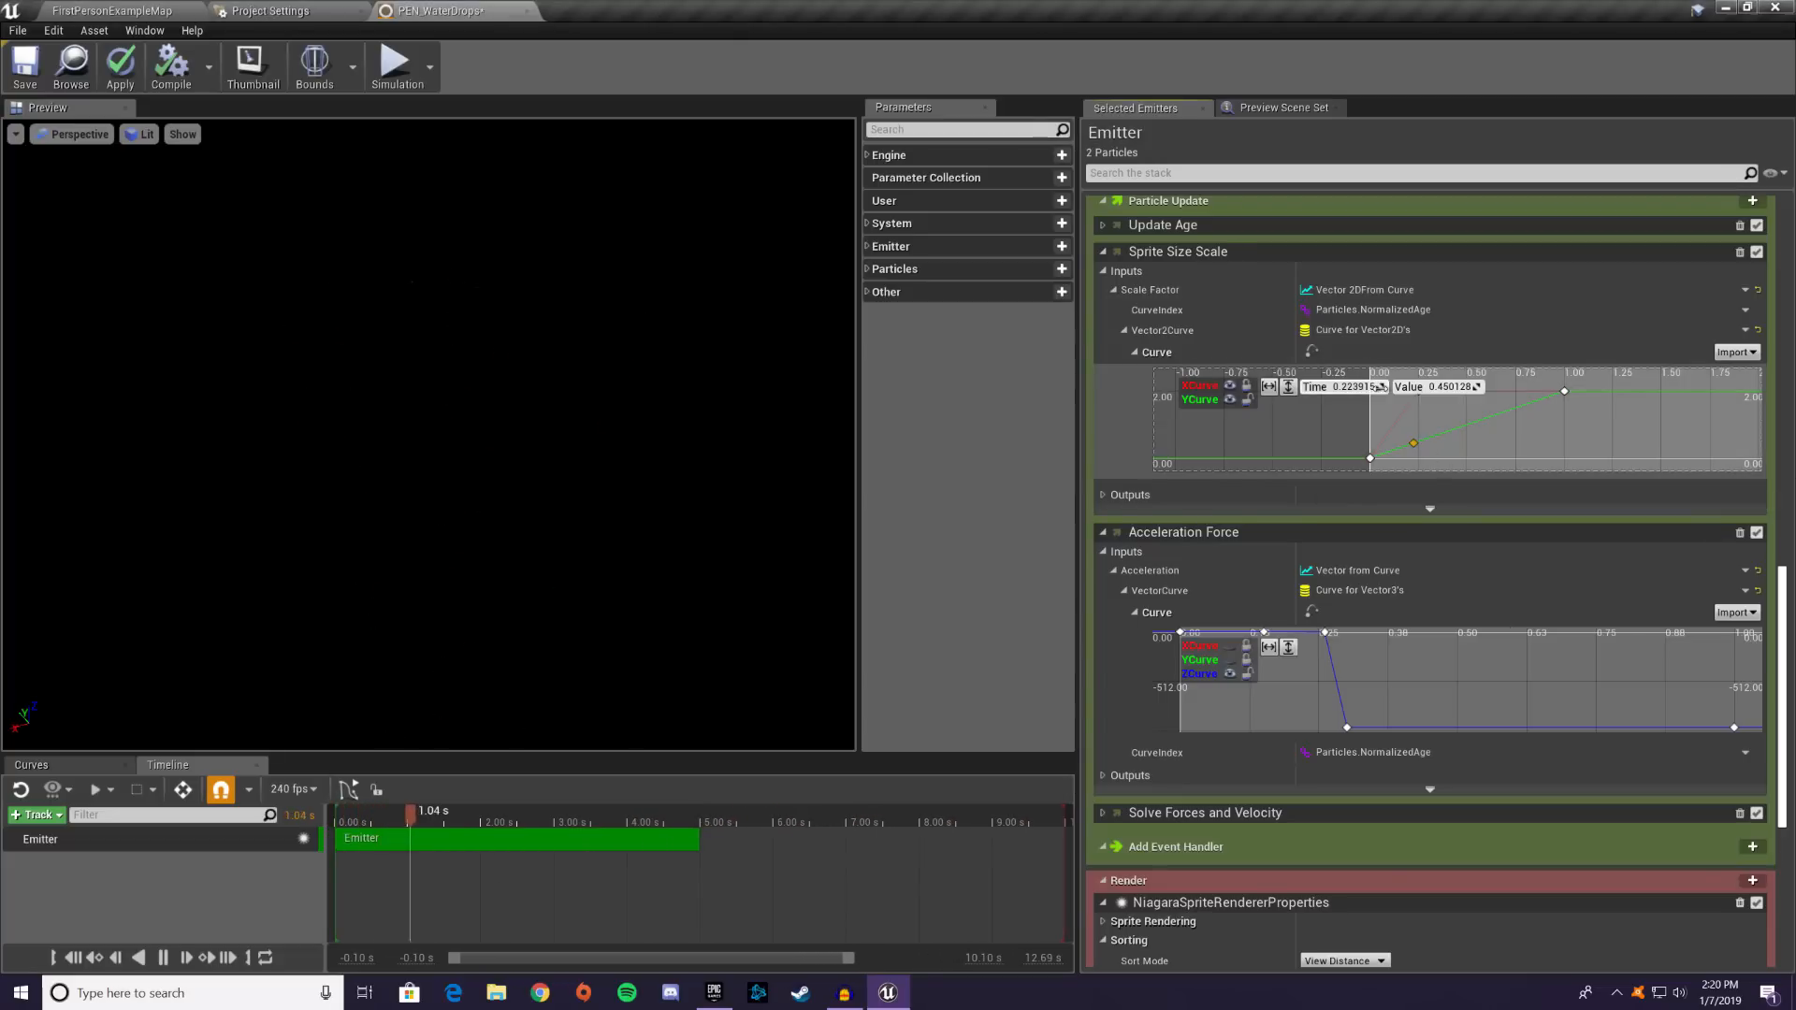
text(.2)
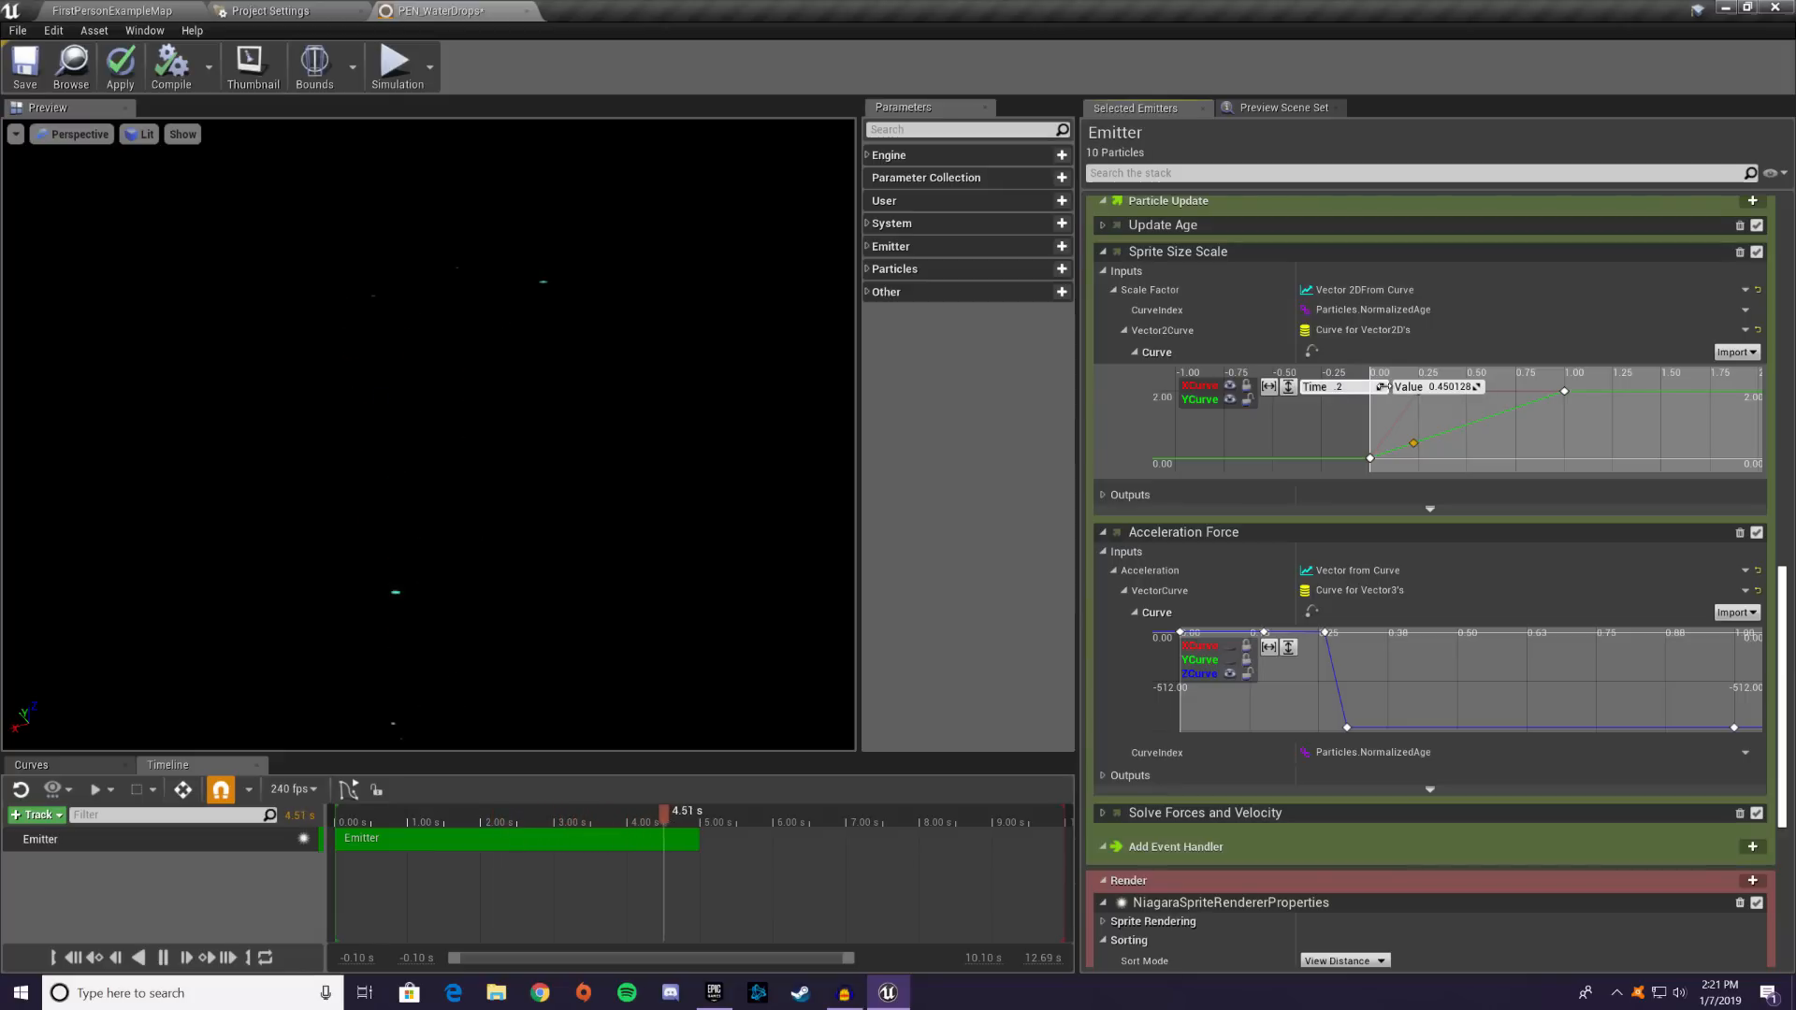
key(Tab)
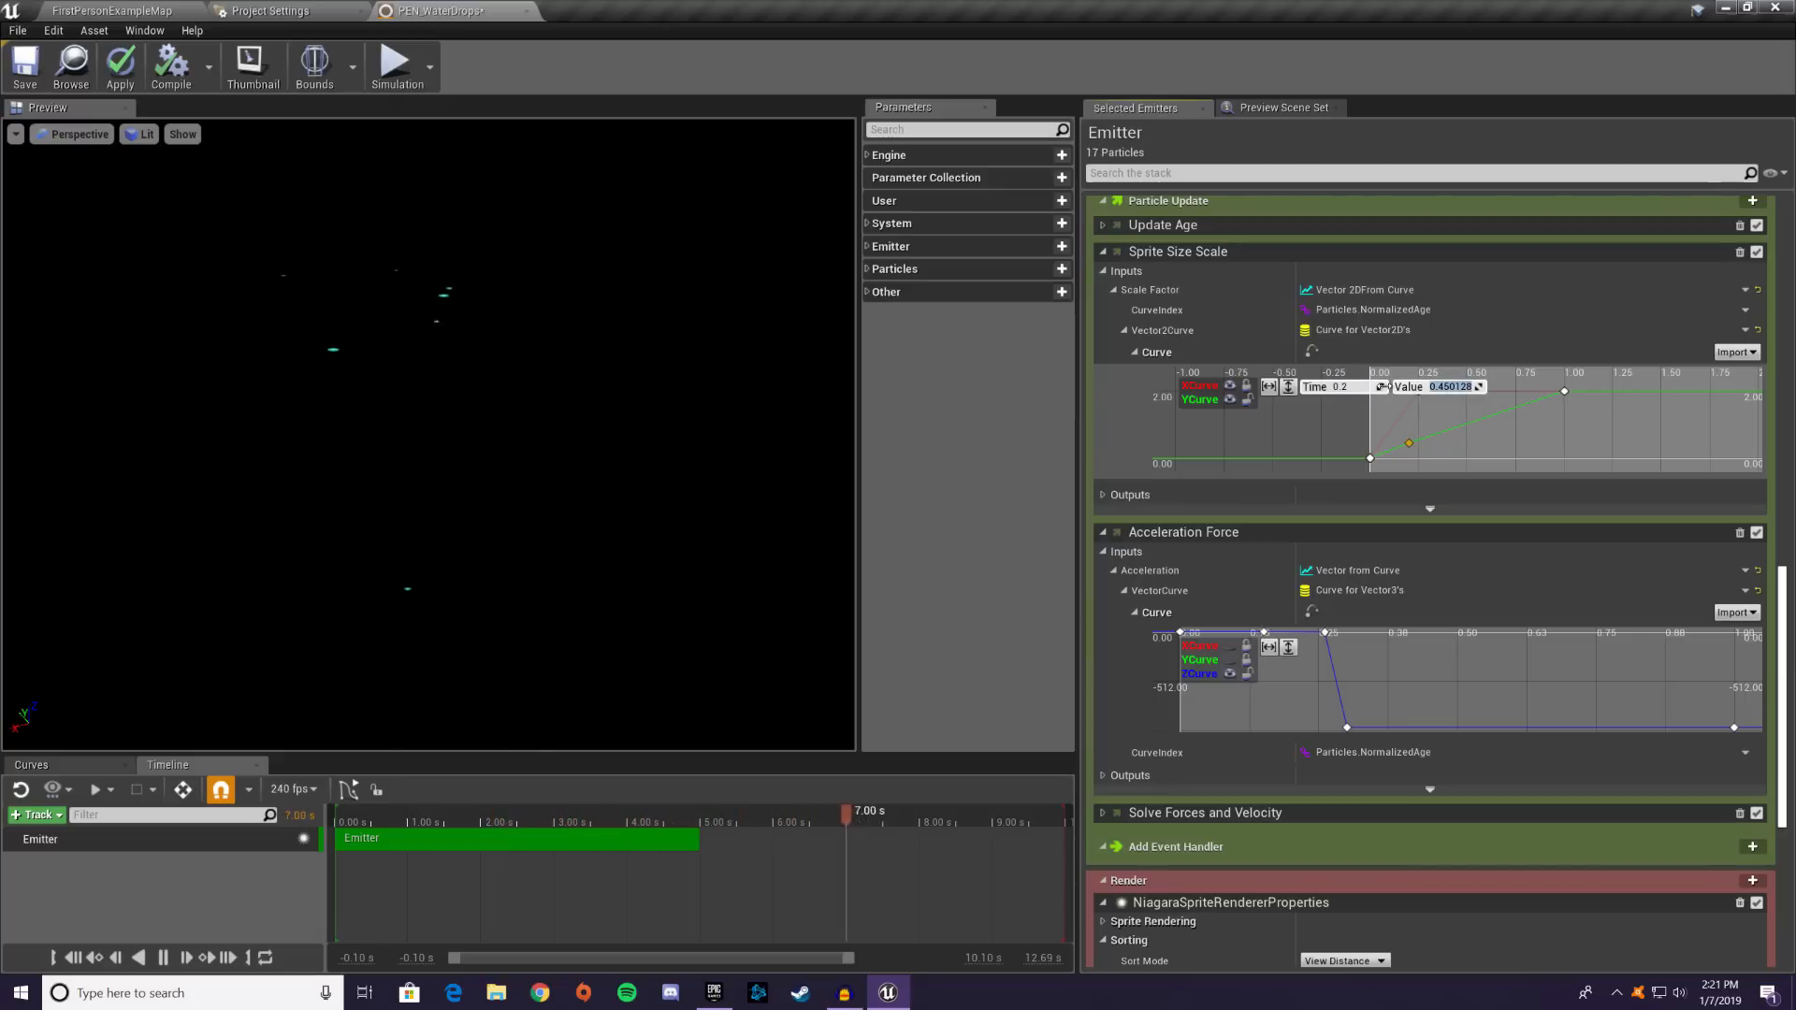
text(2)
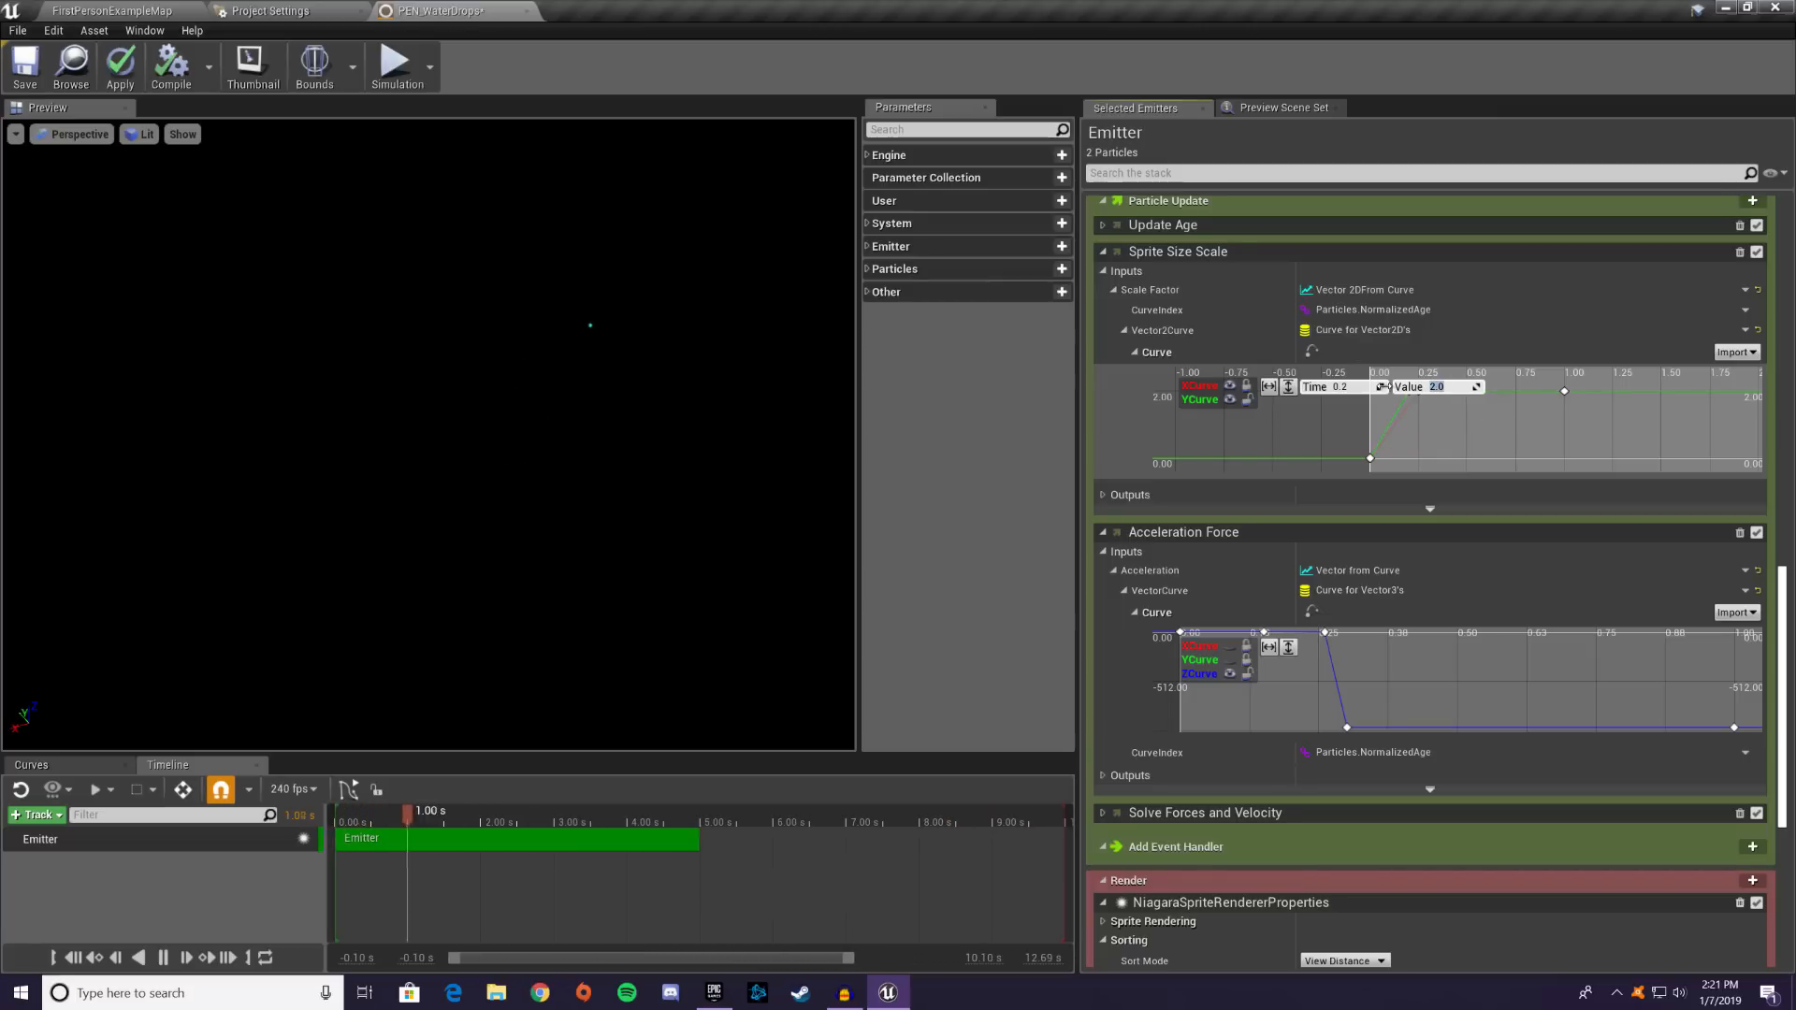
click(1453, 441)
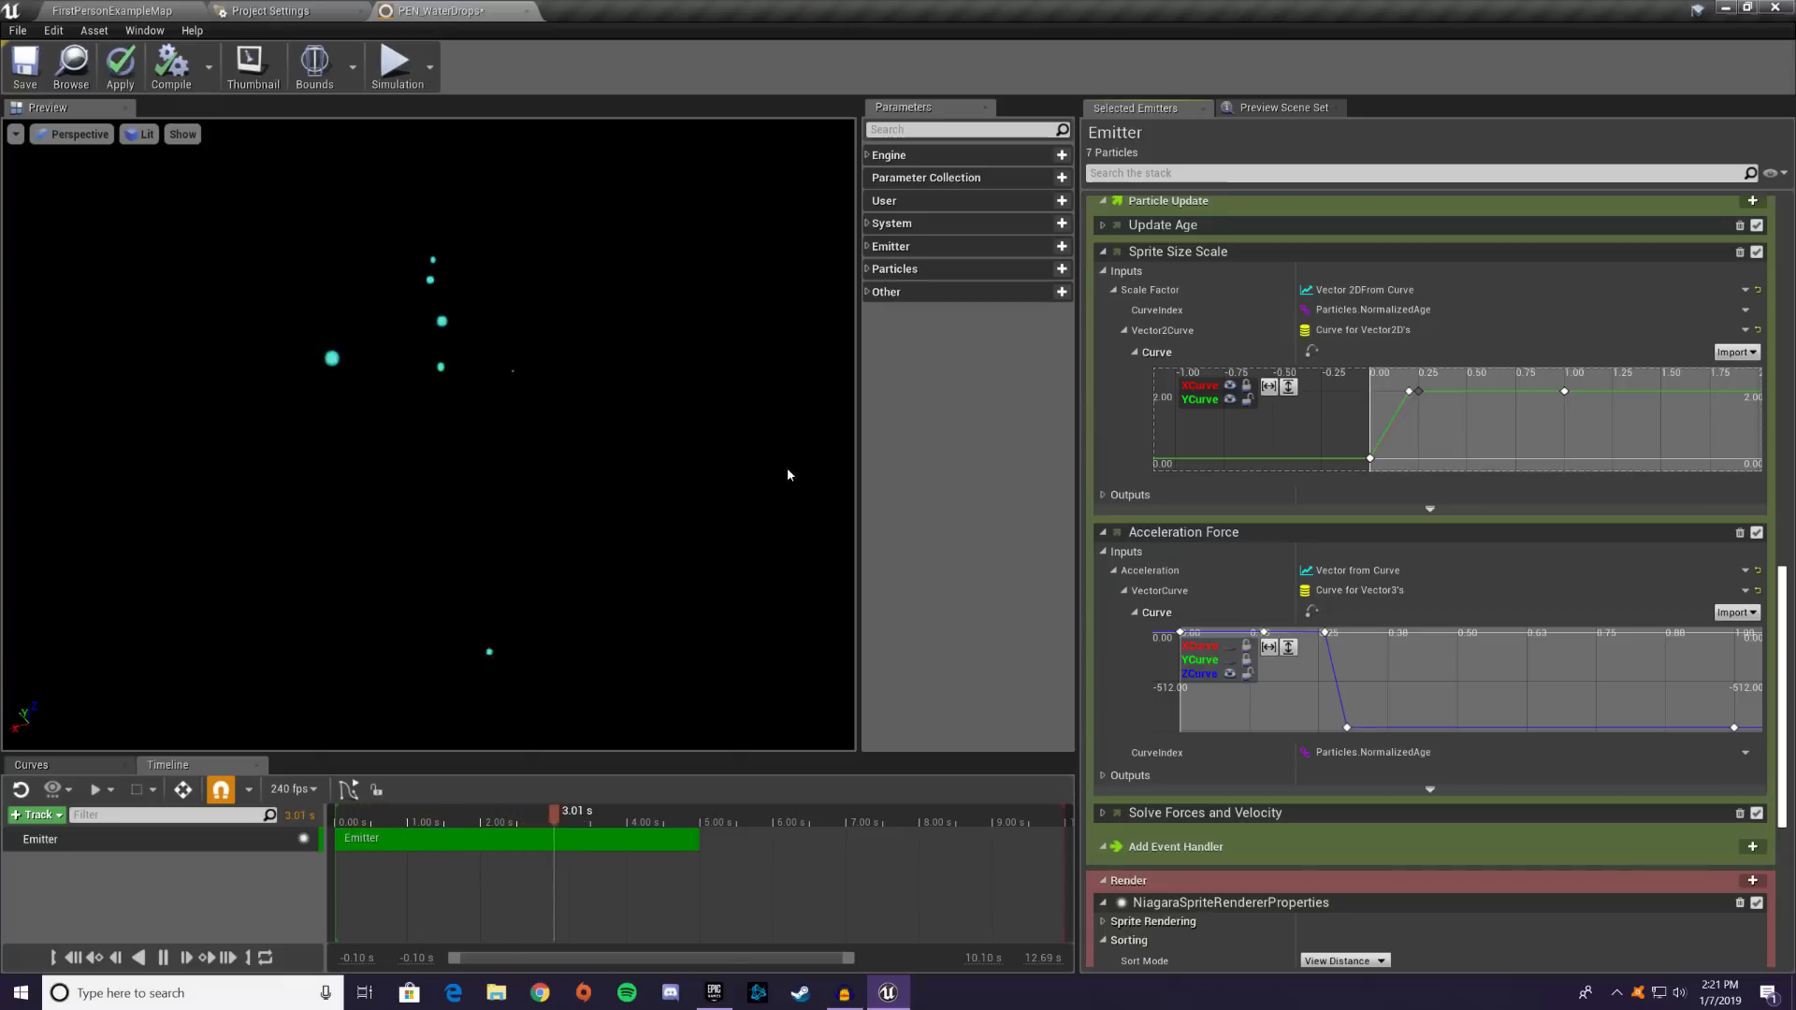
- Add a key to the Y curve of Sprite Size Scale at time 0.33 with value 2.5
right_drag(1431, 388, 1431, 437)
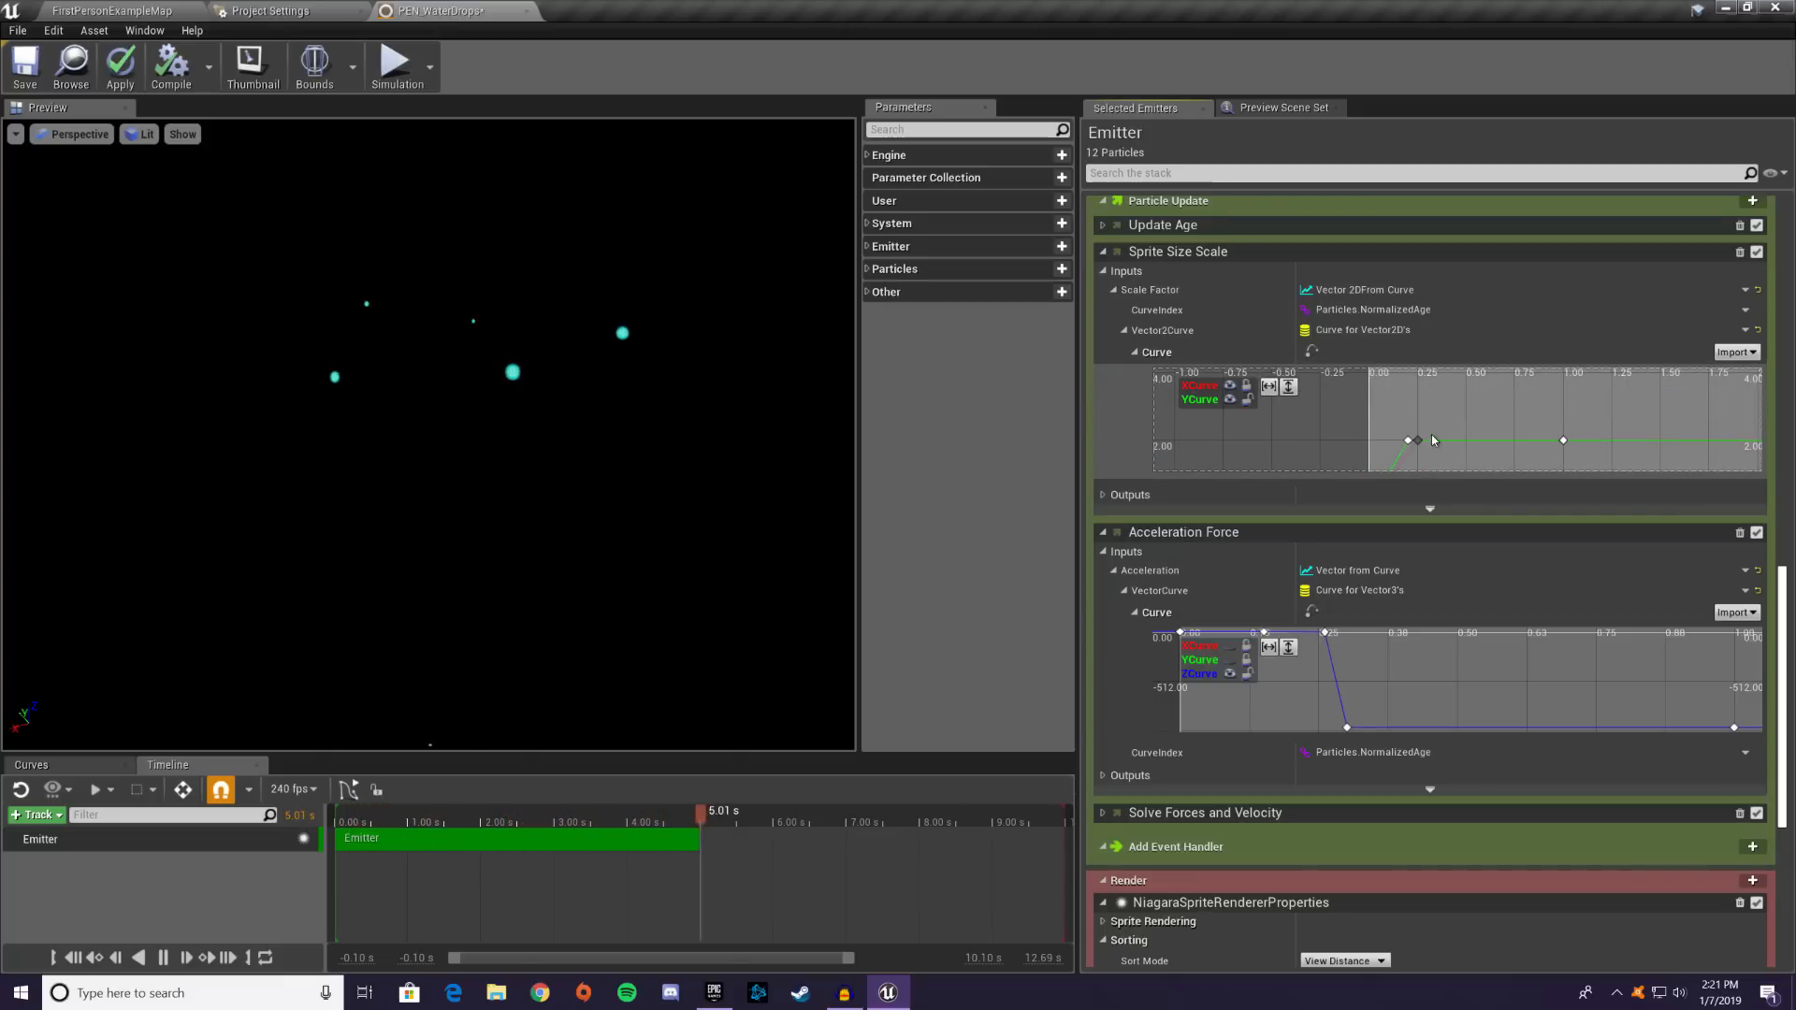
right_click(1429, 437)
click(1481, 460)
click(1356, 387)
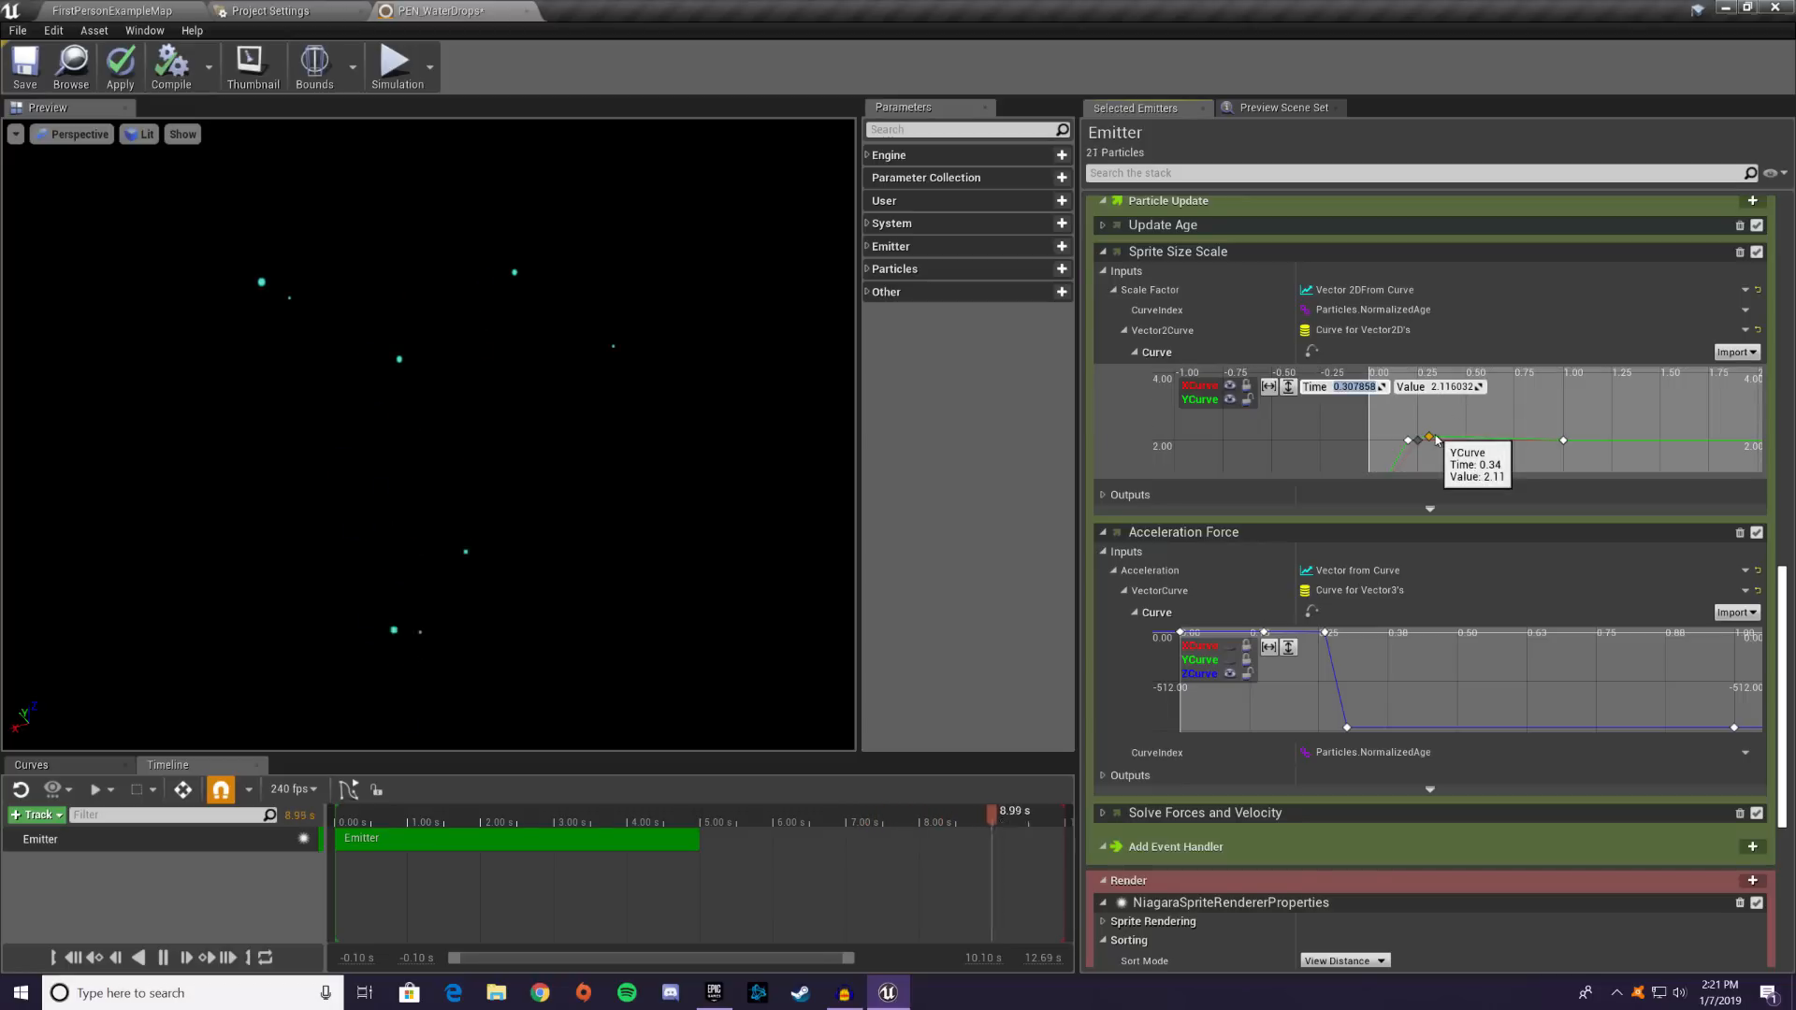
text(.33)
key(Tab)
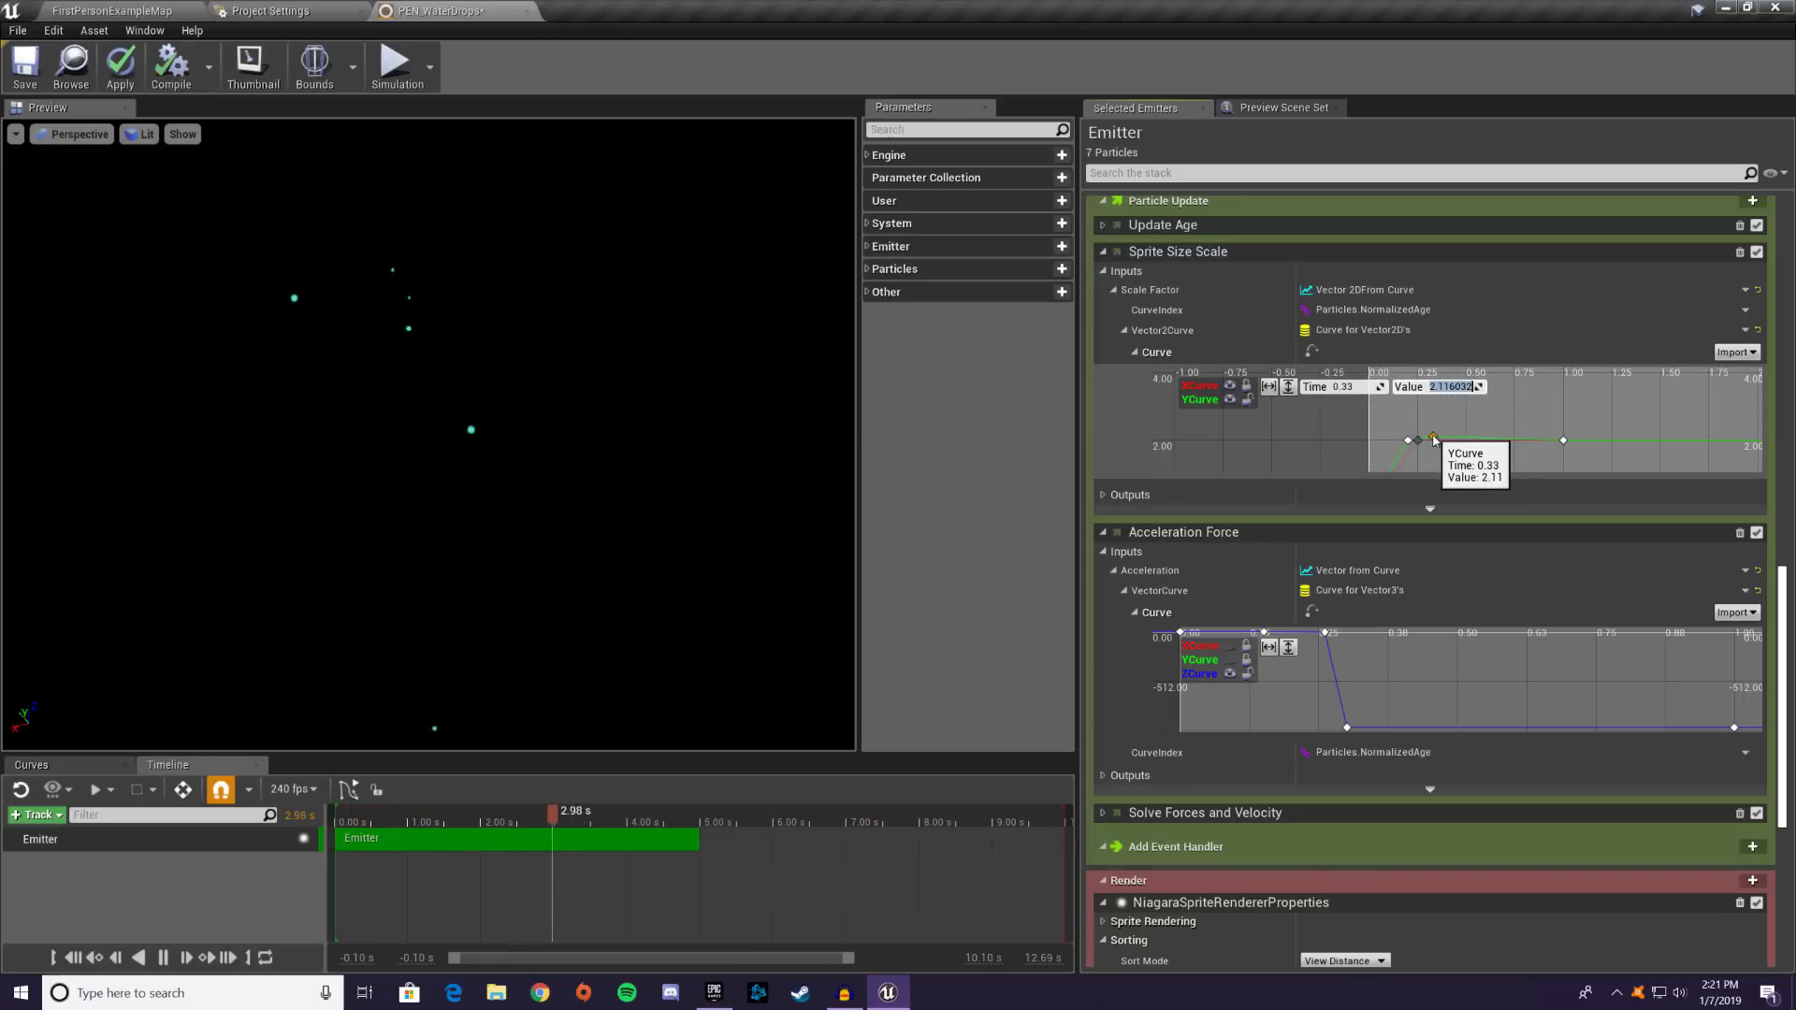
text(2.)
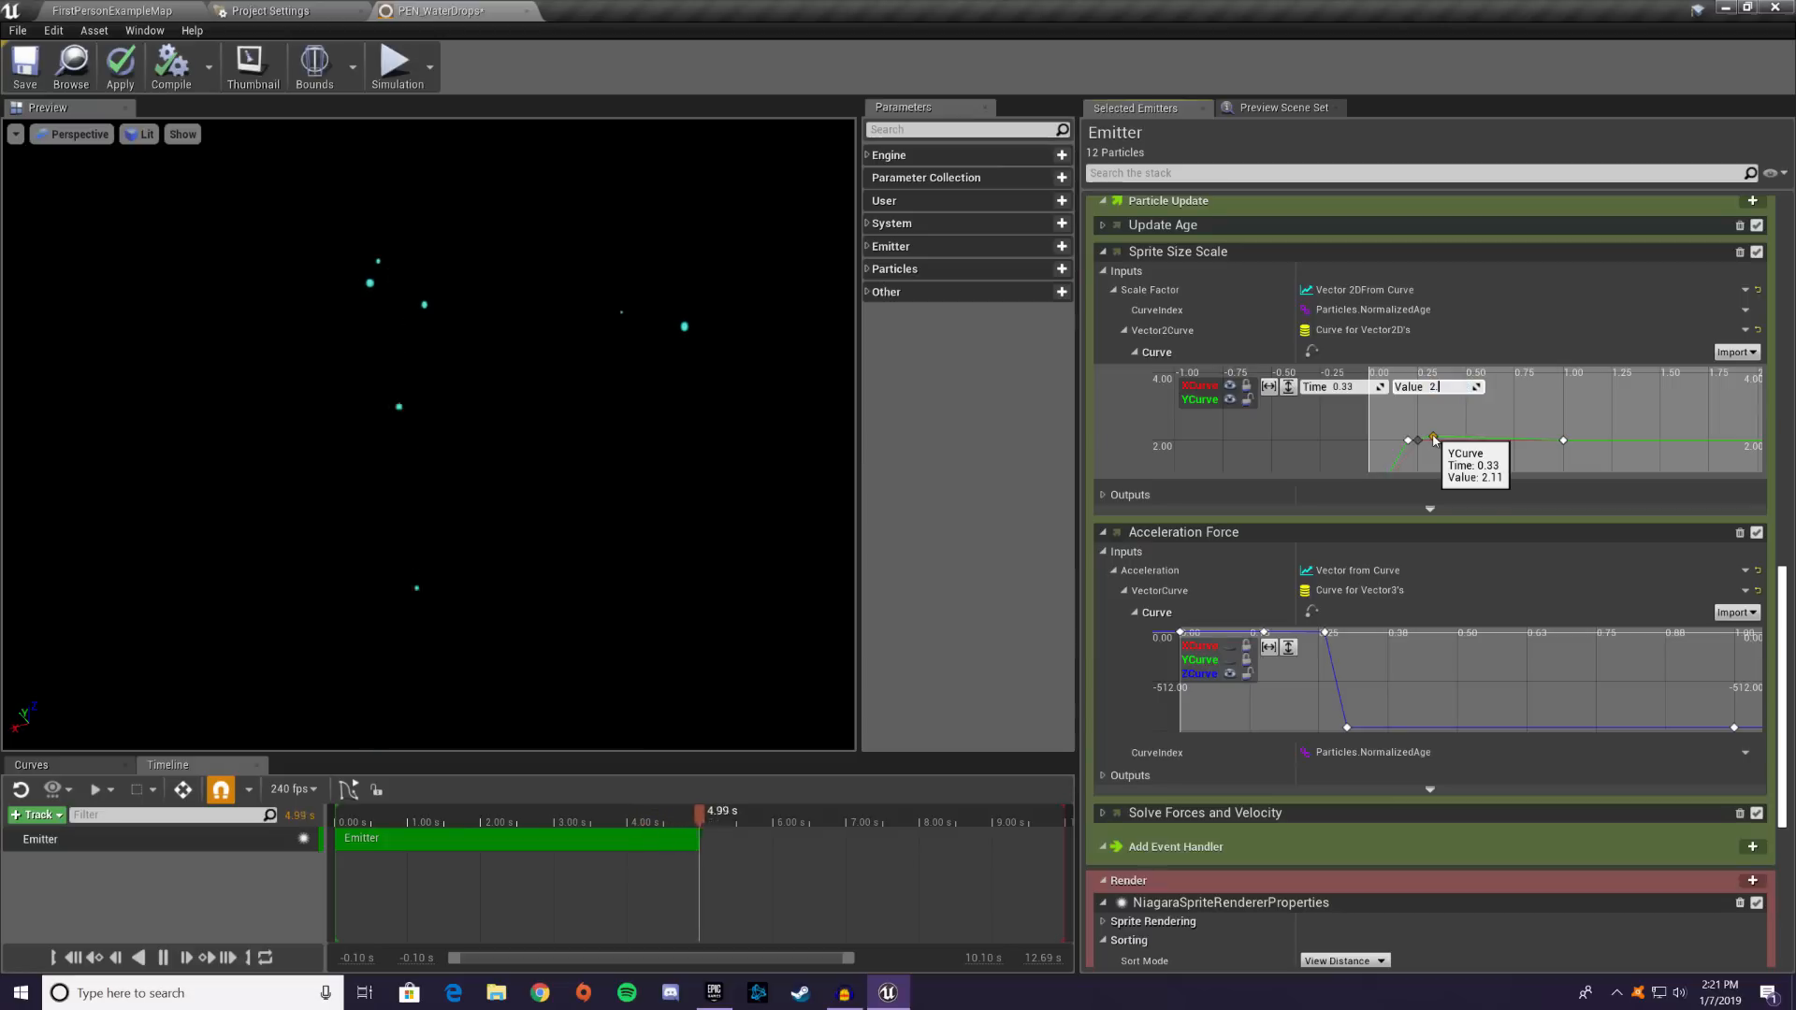
text(5)
key(Return)
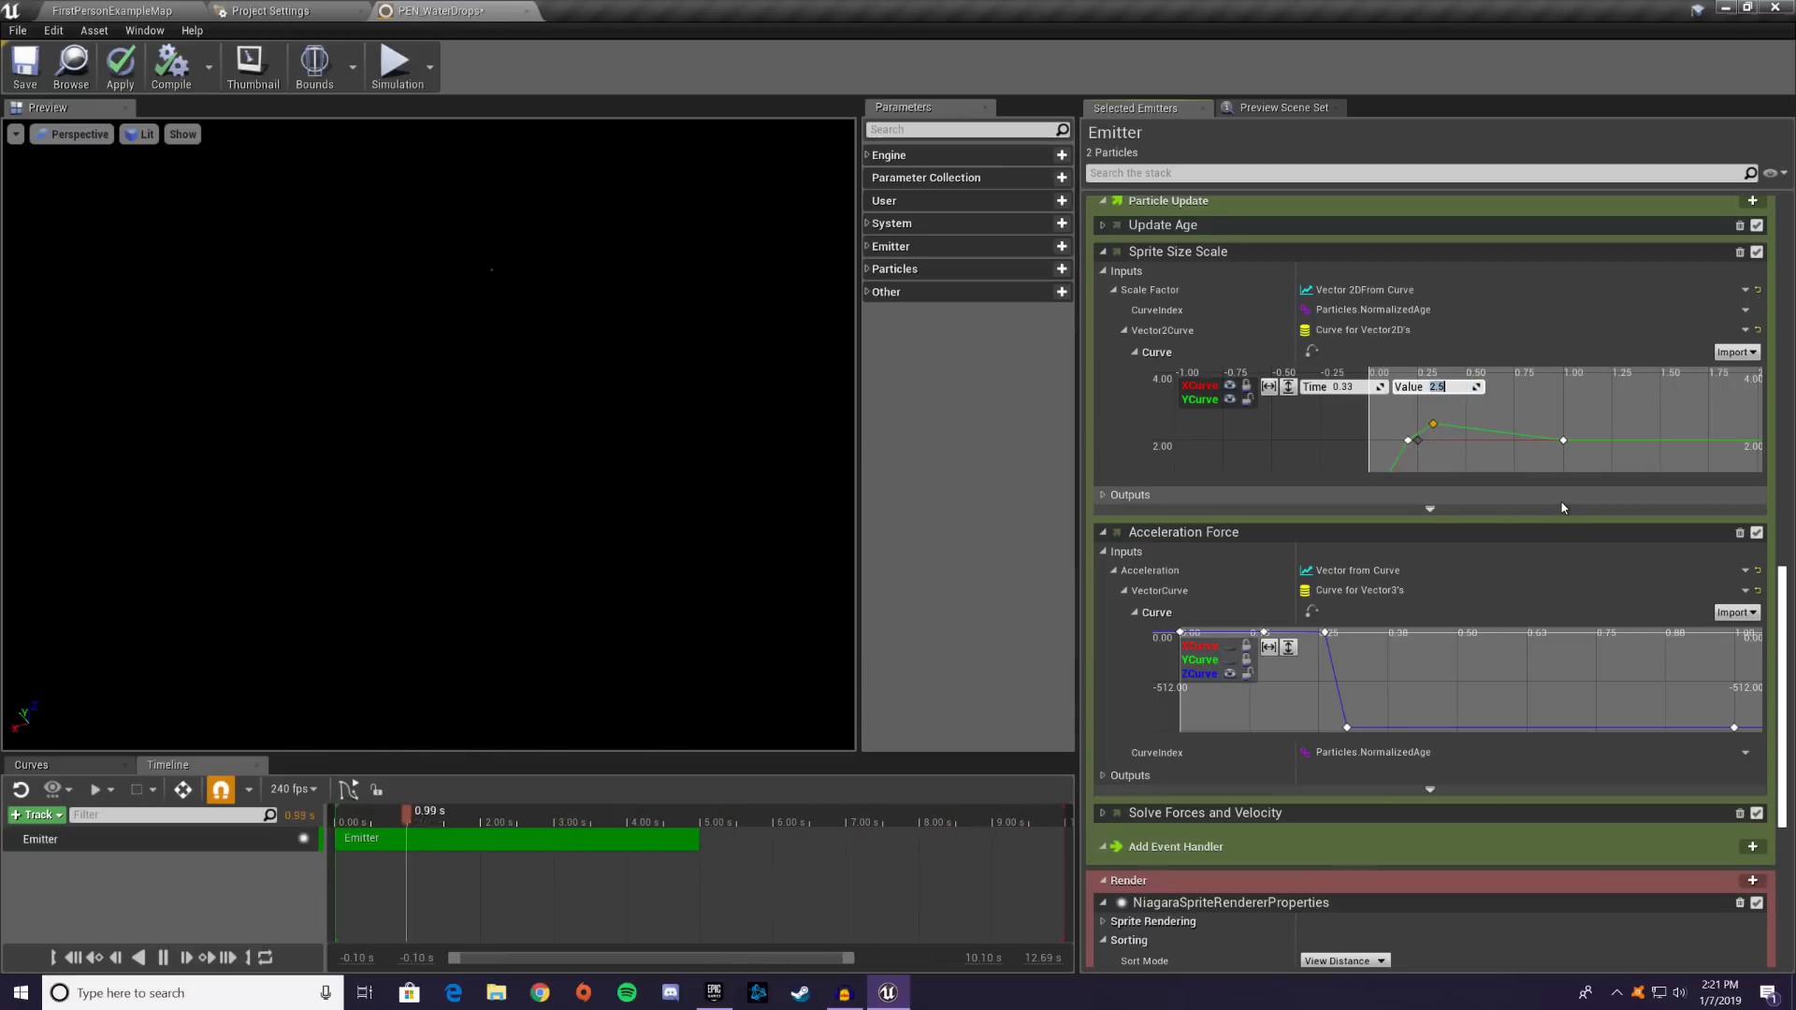
- Add a key to the Y curve of Sprite Size Scale at time 0.3 with value 4
right_click(1424, 432)
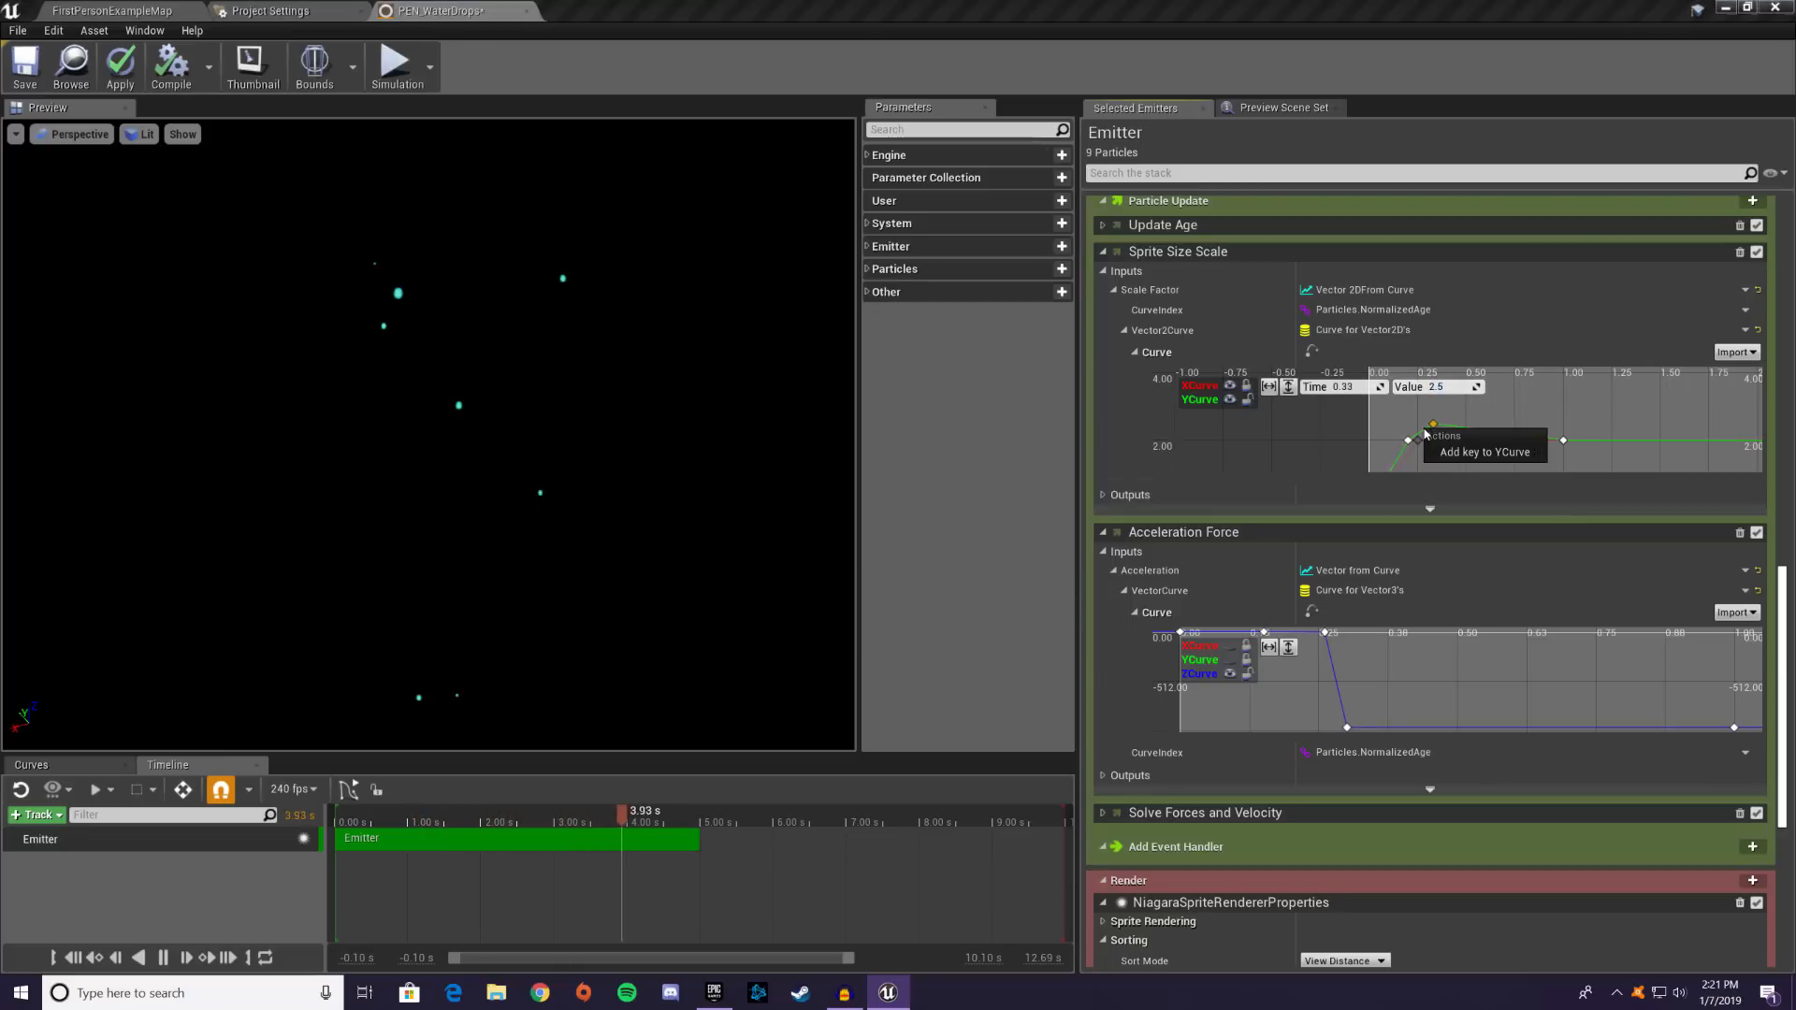
click(1483, 451)
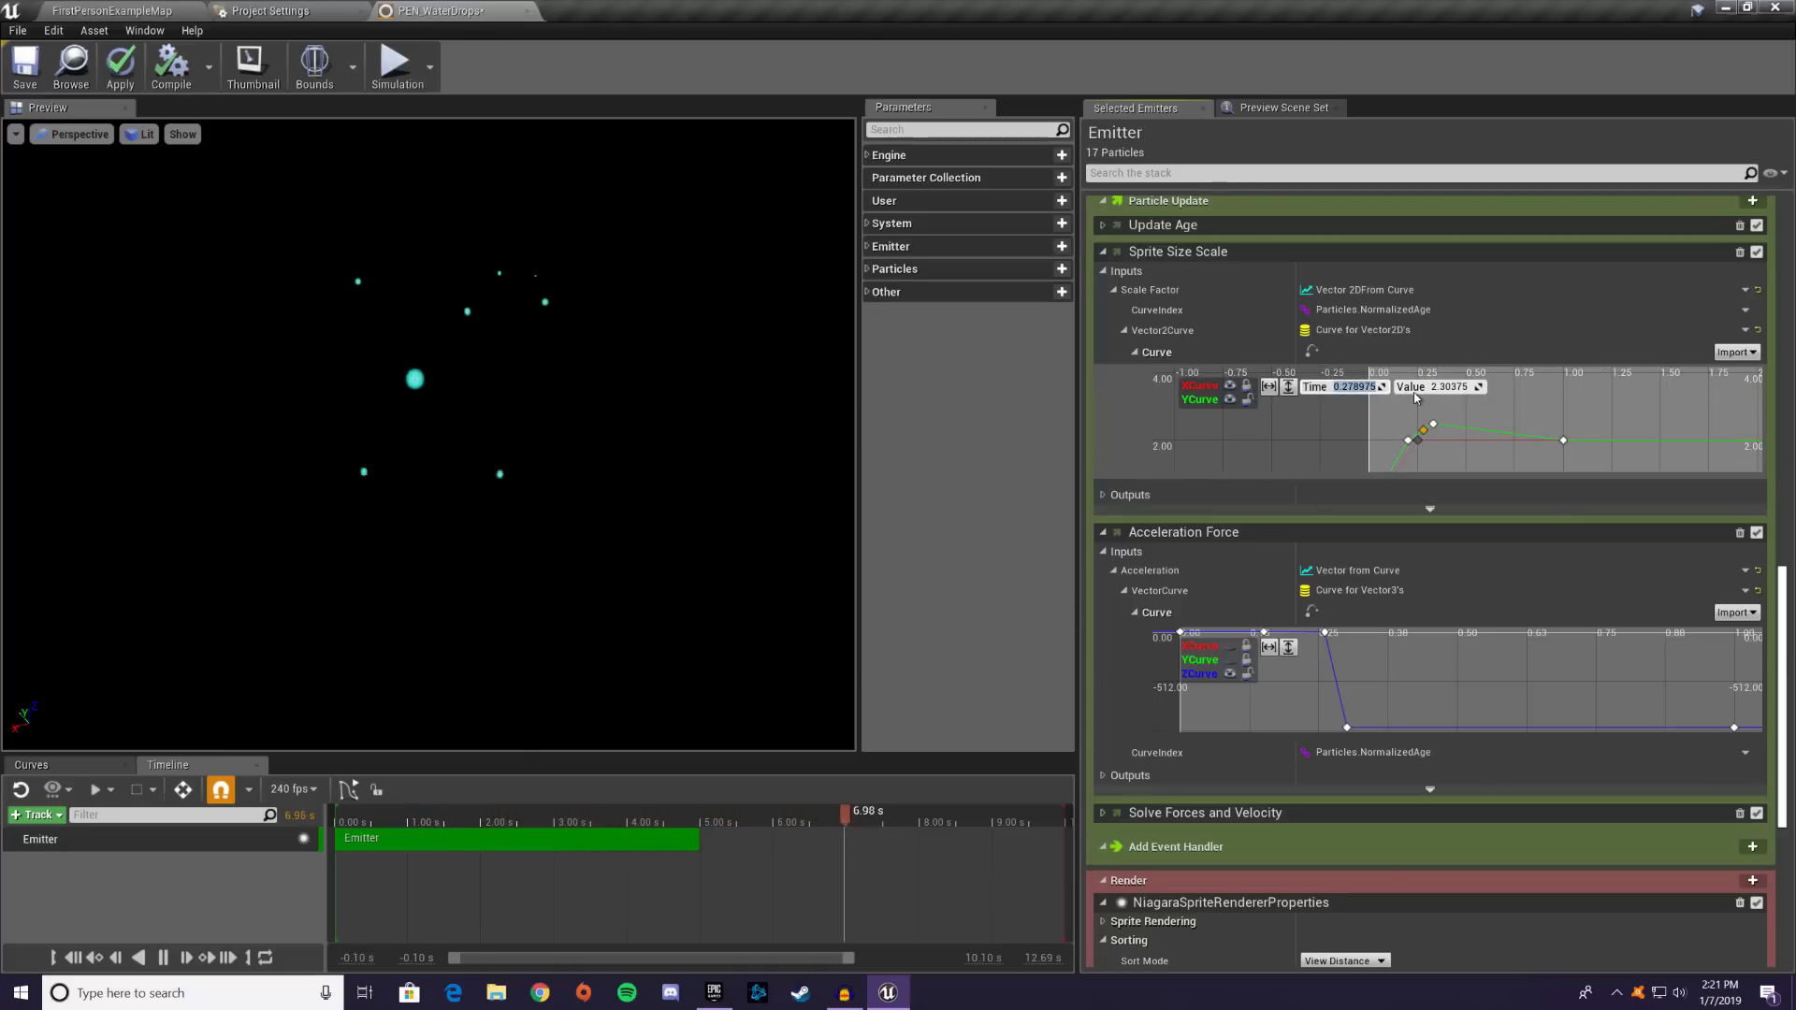
text(0.3)
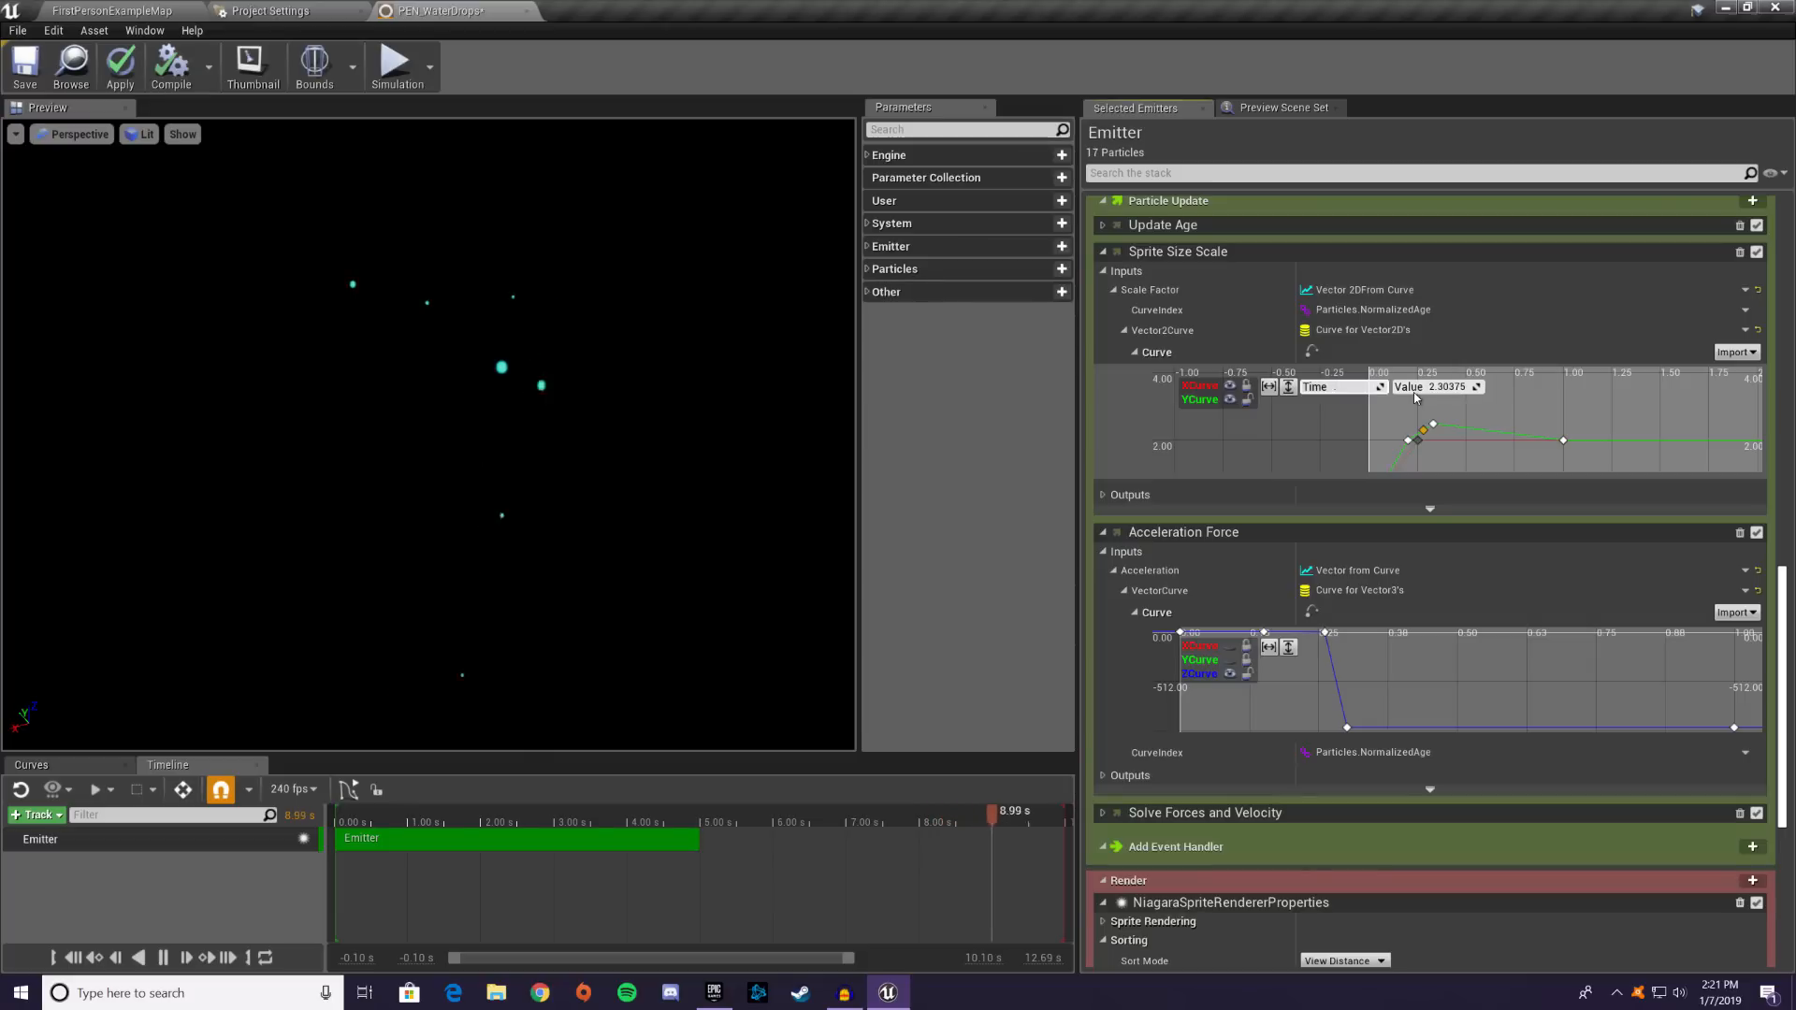
key(Tab)
text(4)
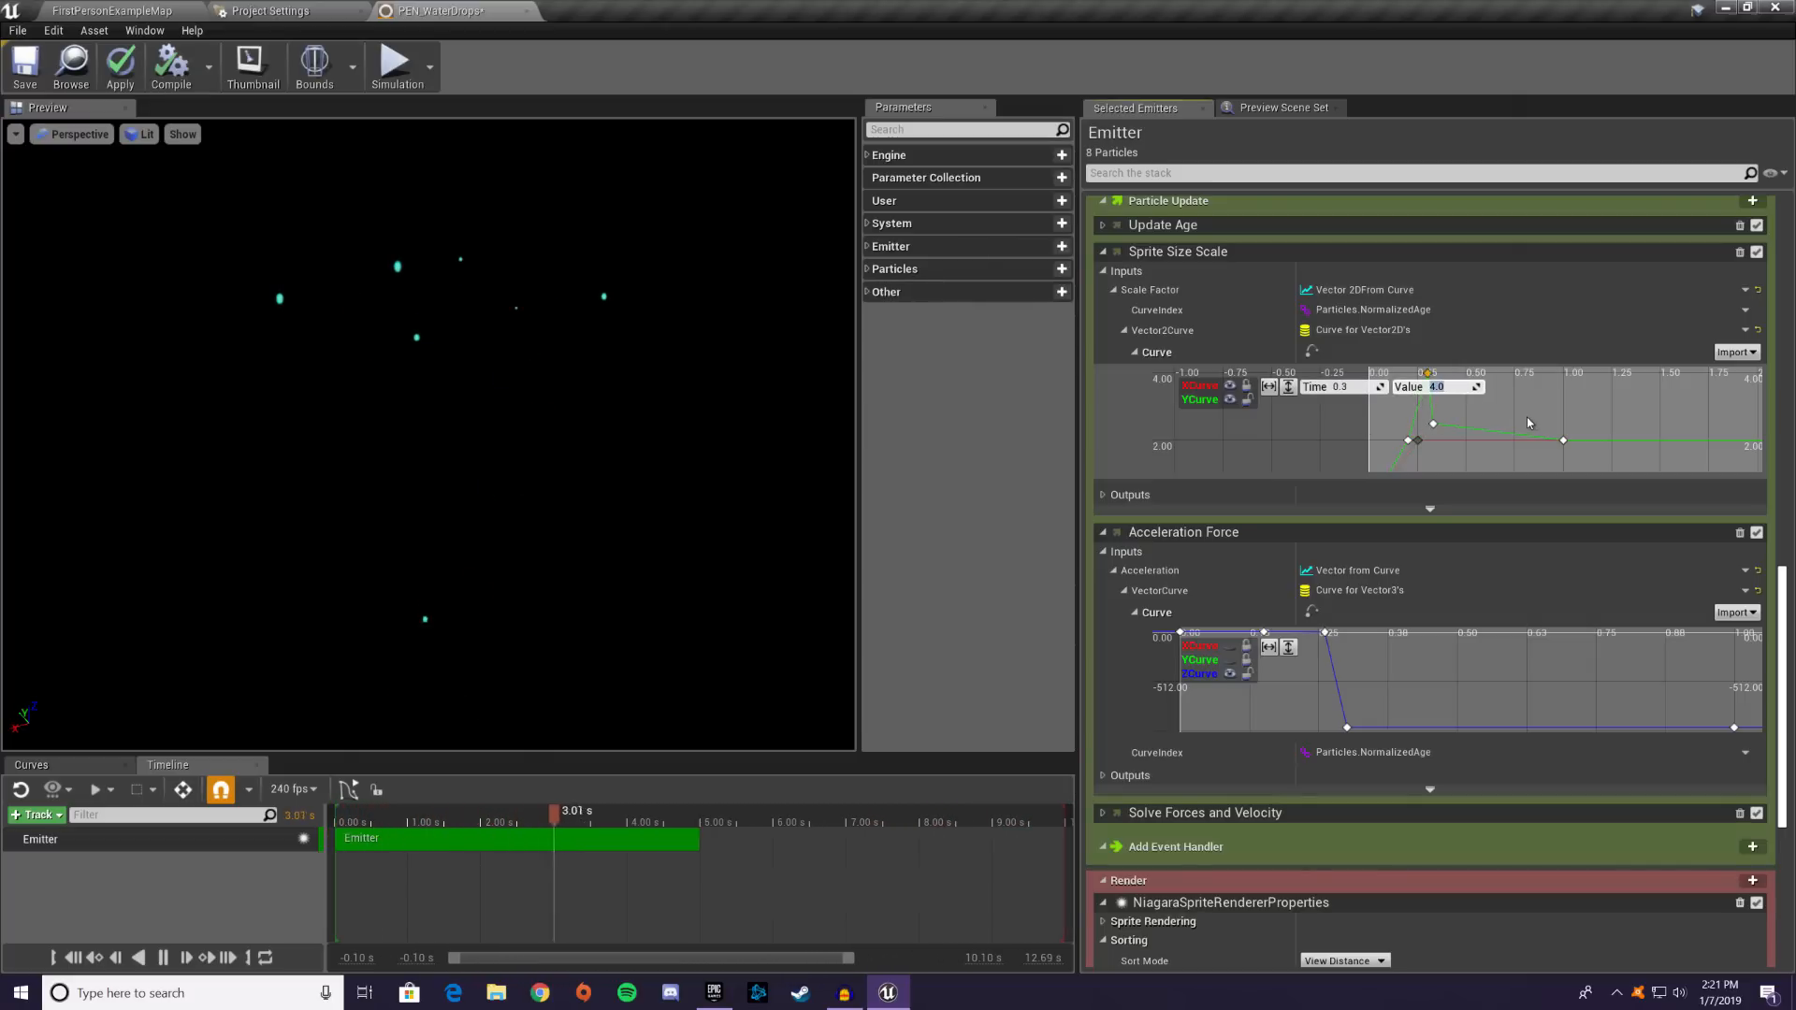
- Finish editing the Sprite Size Scale curve and save the PEN_WaterDrops emitter
click(1527, 421)
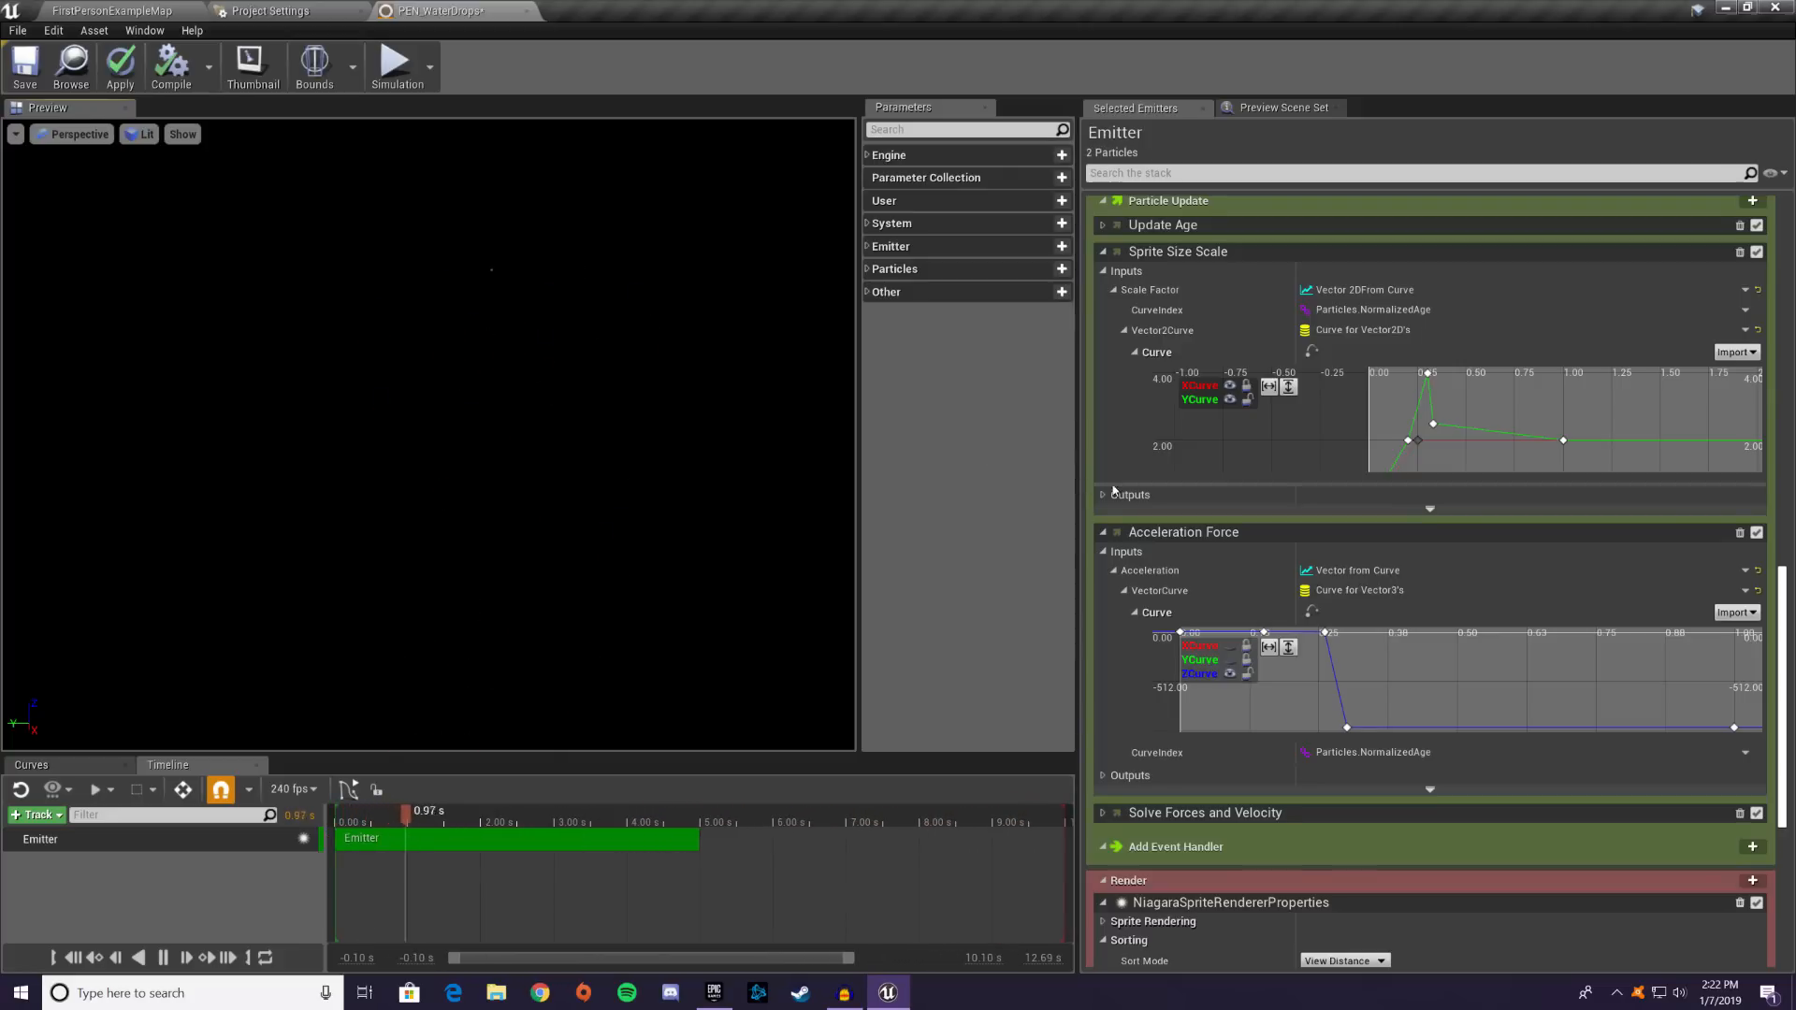
scroll(1182, 519, down, 3)
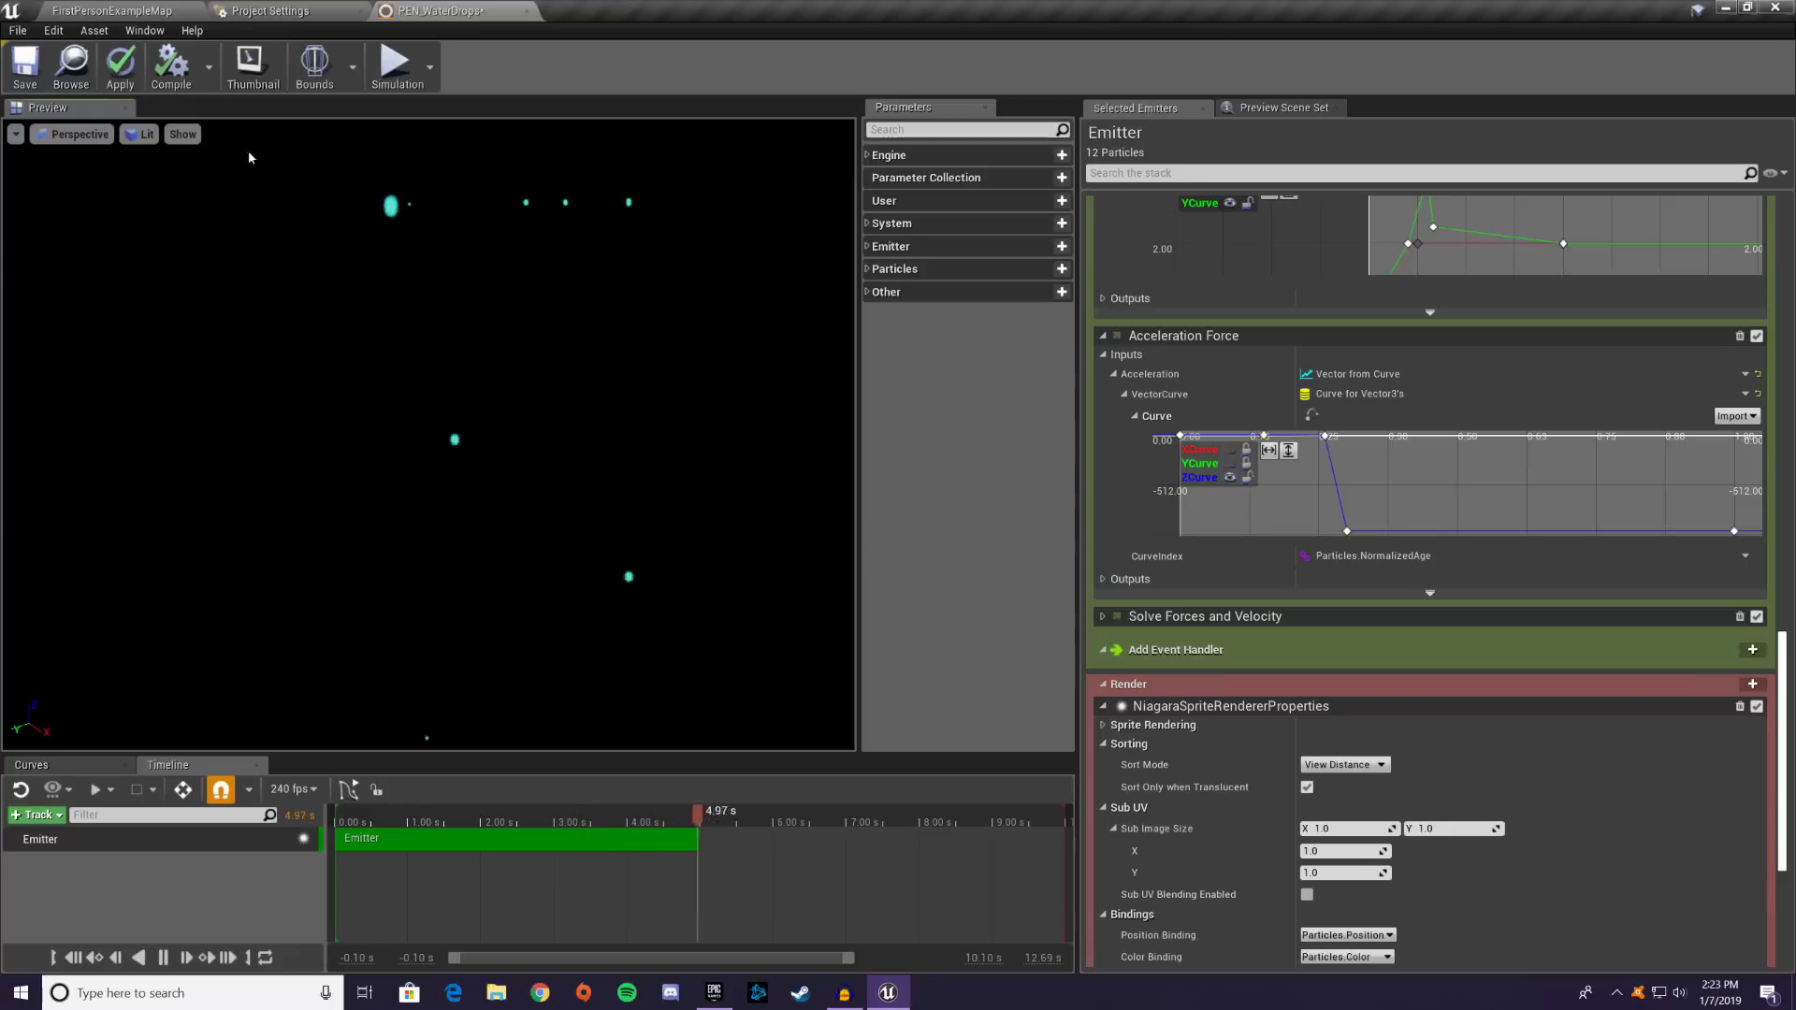
click(26, 77)
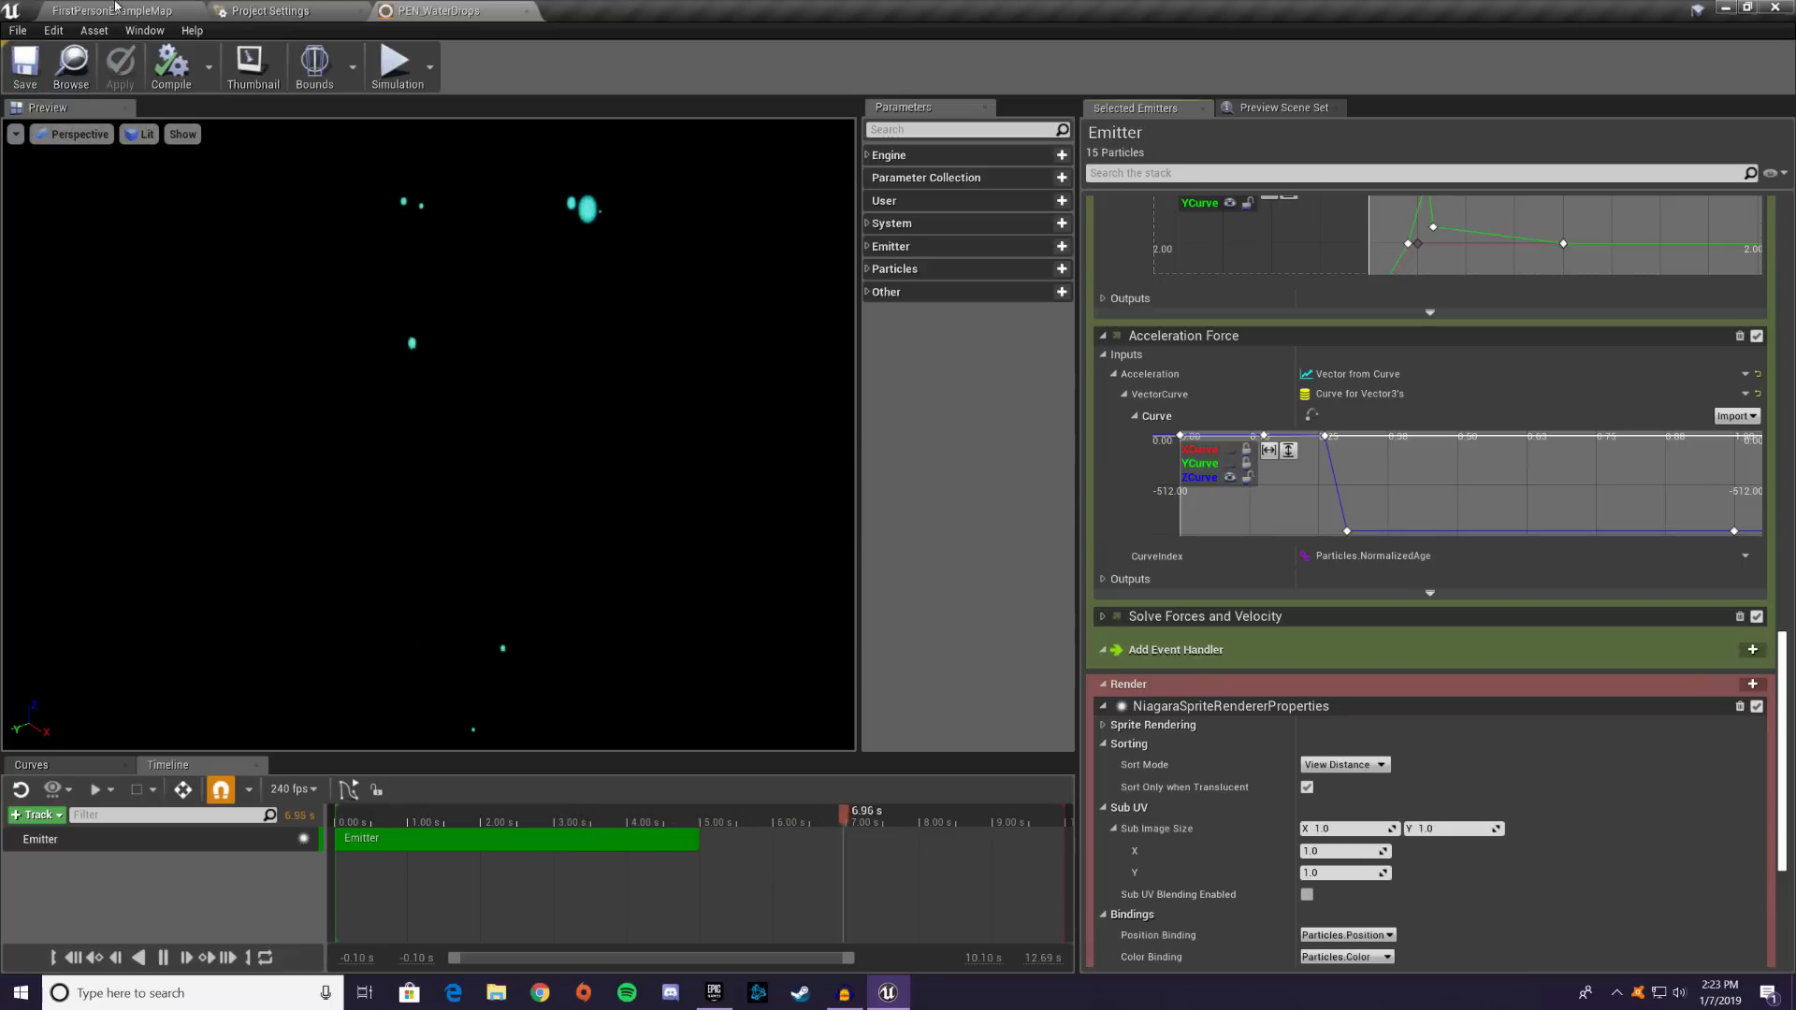
- Create a new material named M_WaterDrop in the WaterDrops content folder
click(113, 10)
right_click(544, 798)
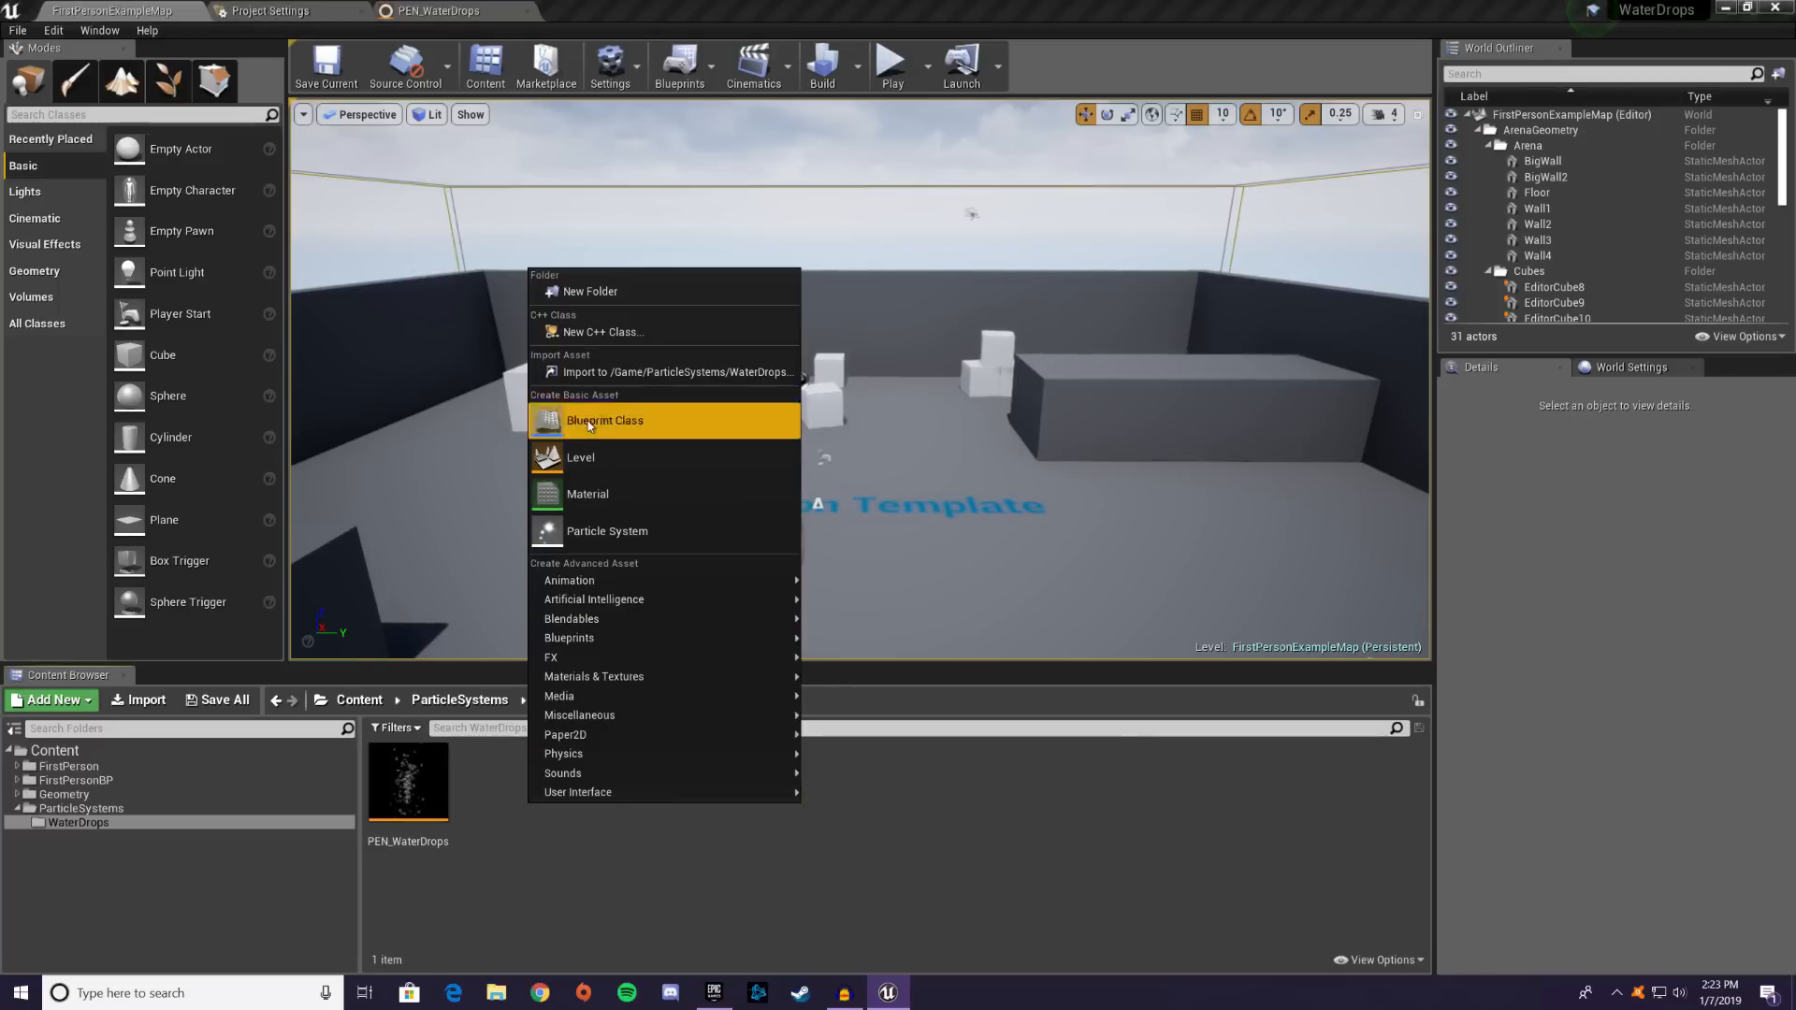
click(580, 494)
text(M_Water)
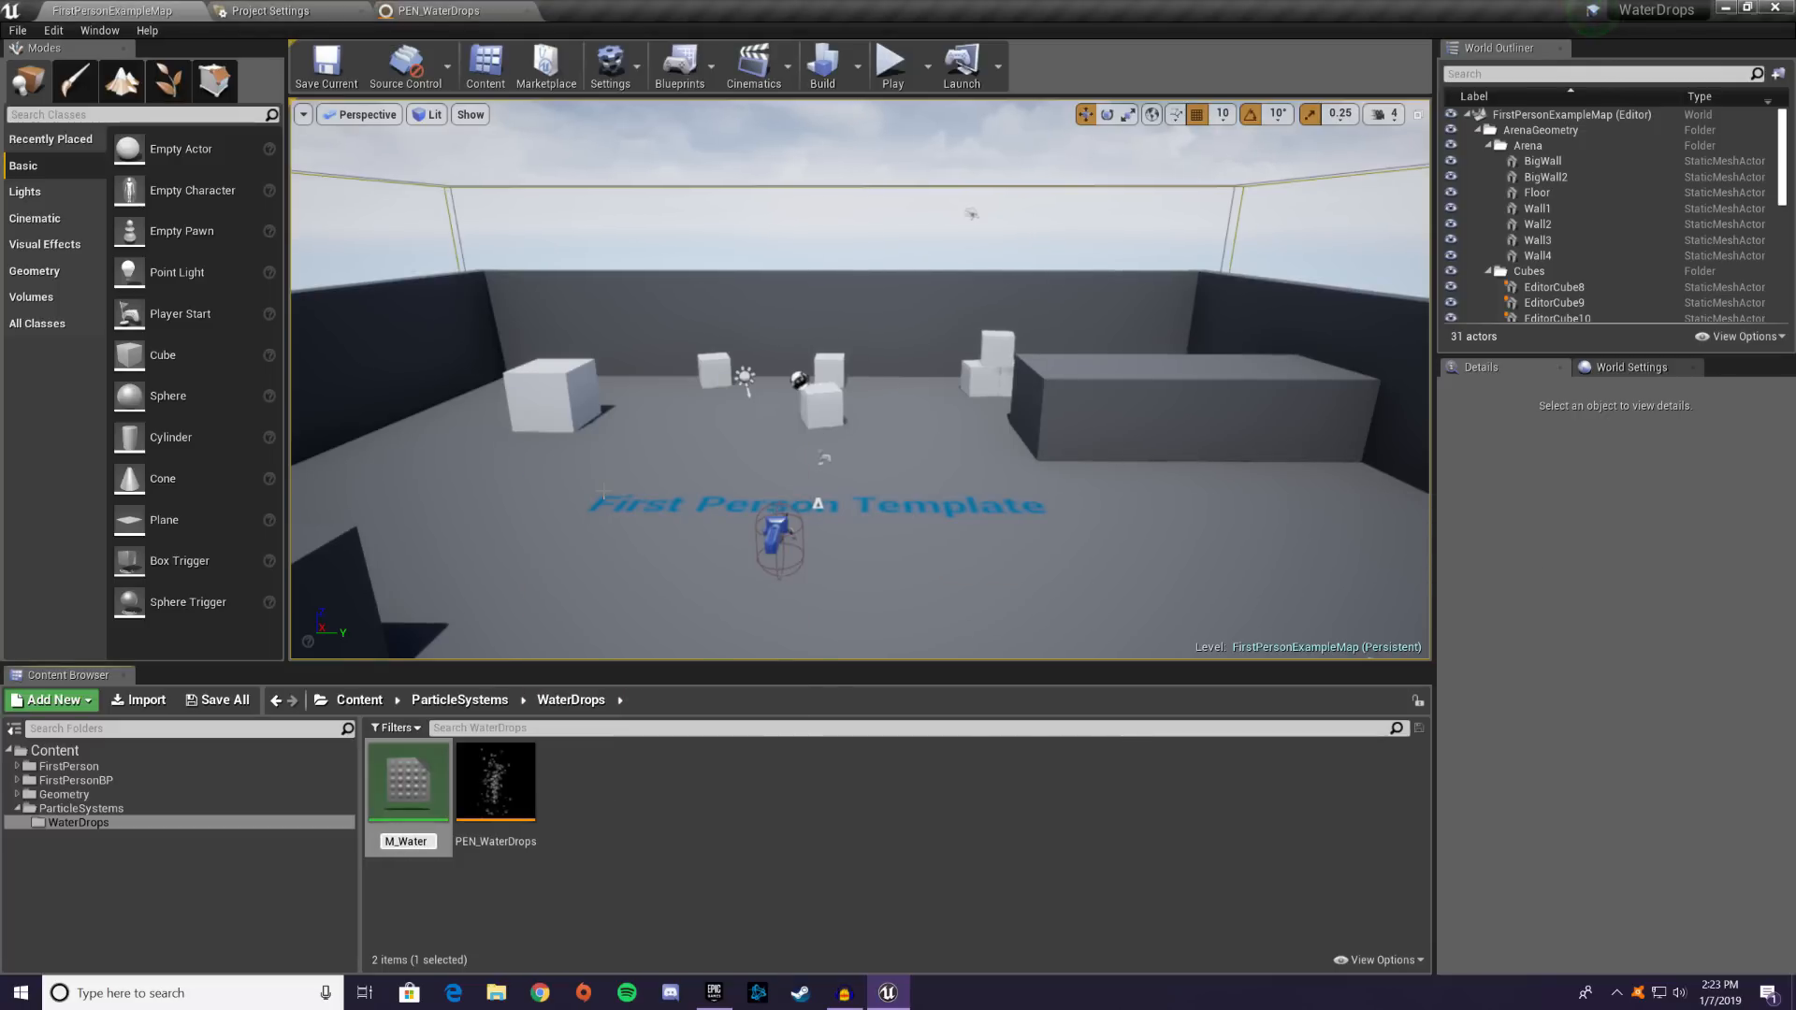
text(Drop)
key(Return)
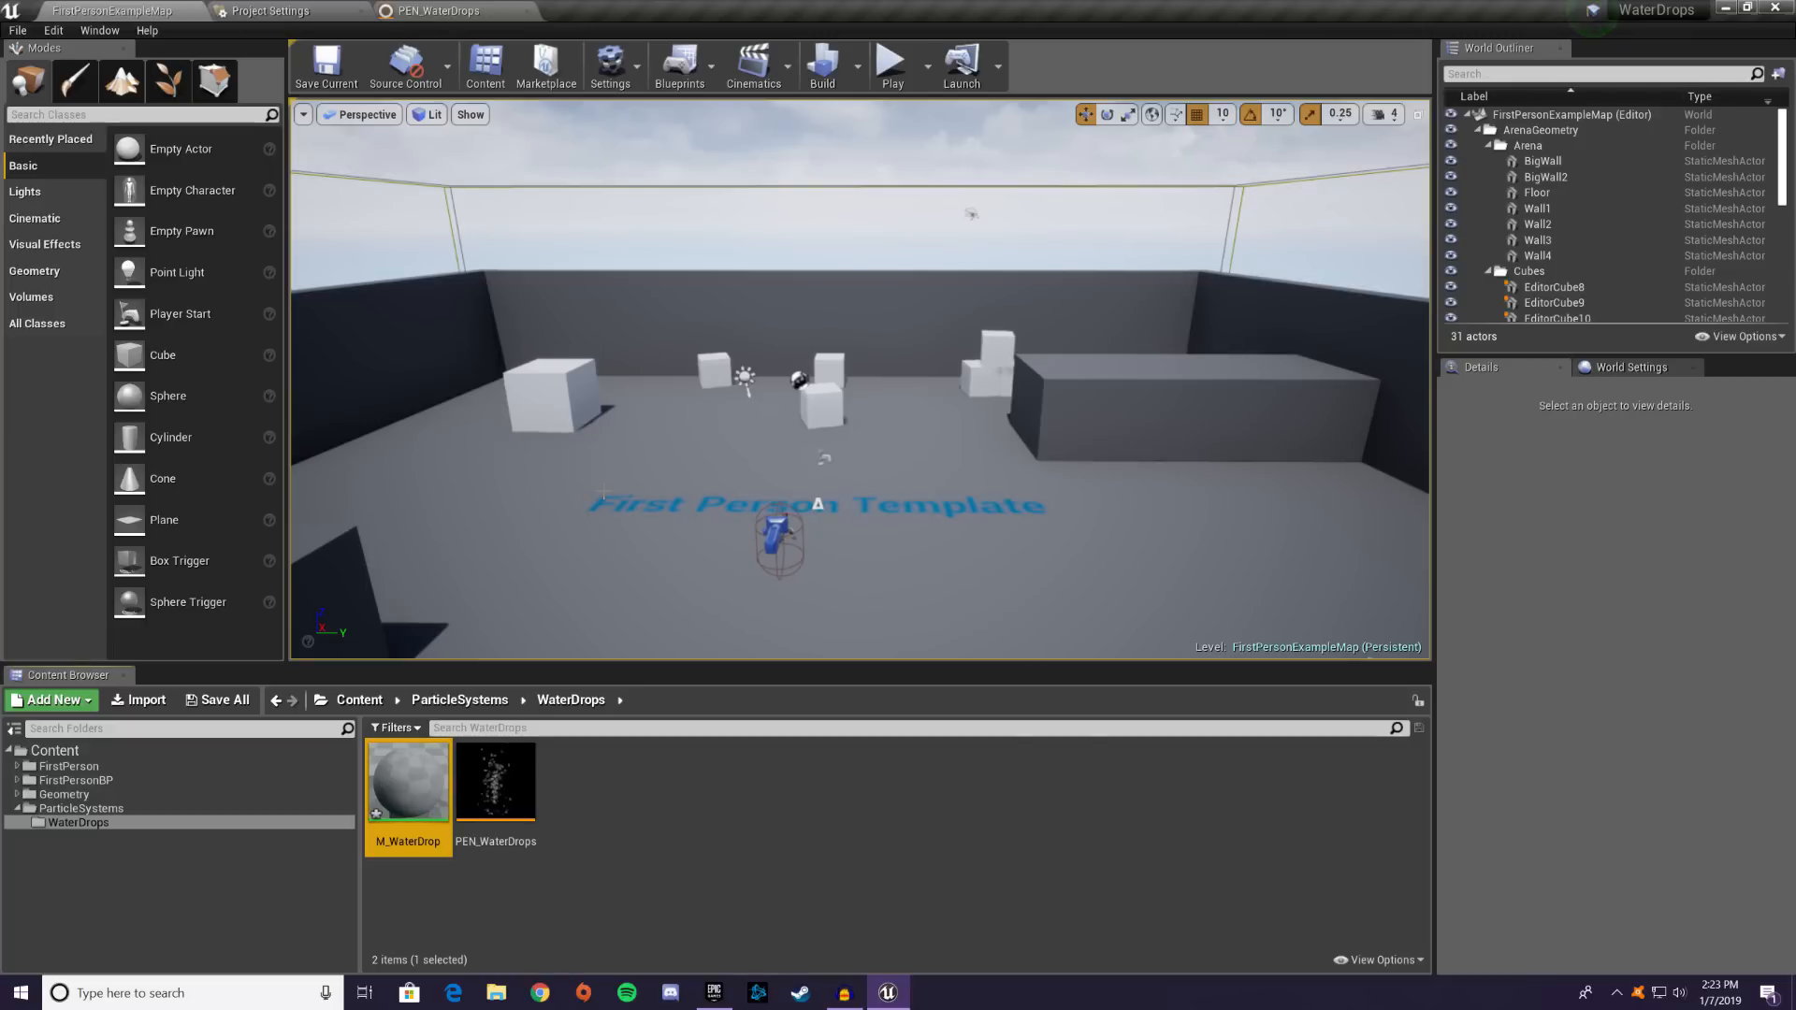
- Open M_WaterDrop and set its blend mode to Masked and its shading model to Unlit
double_click(402, 806)
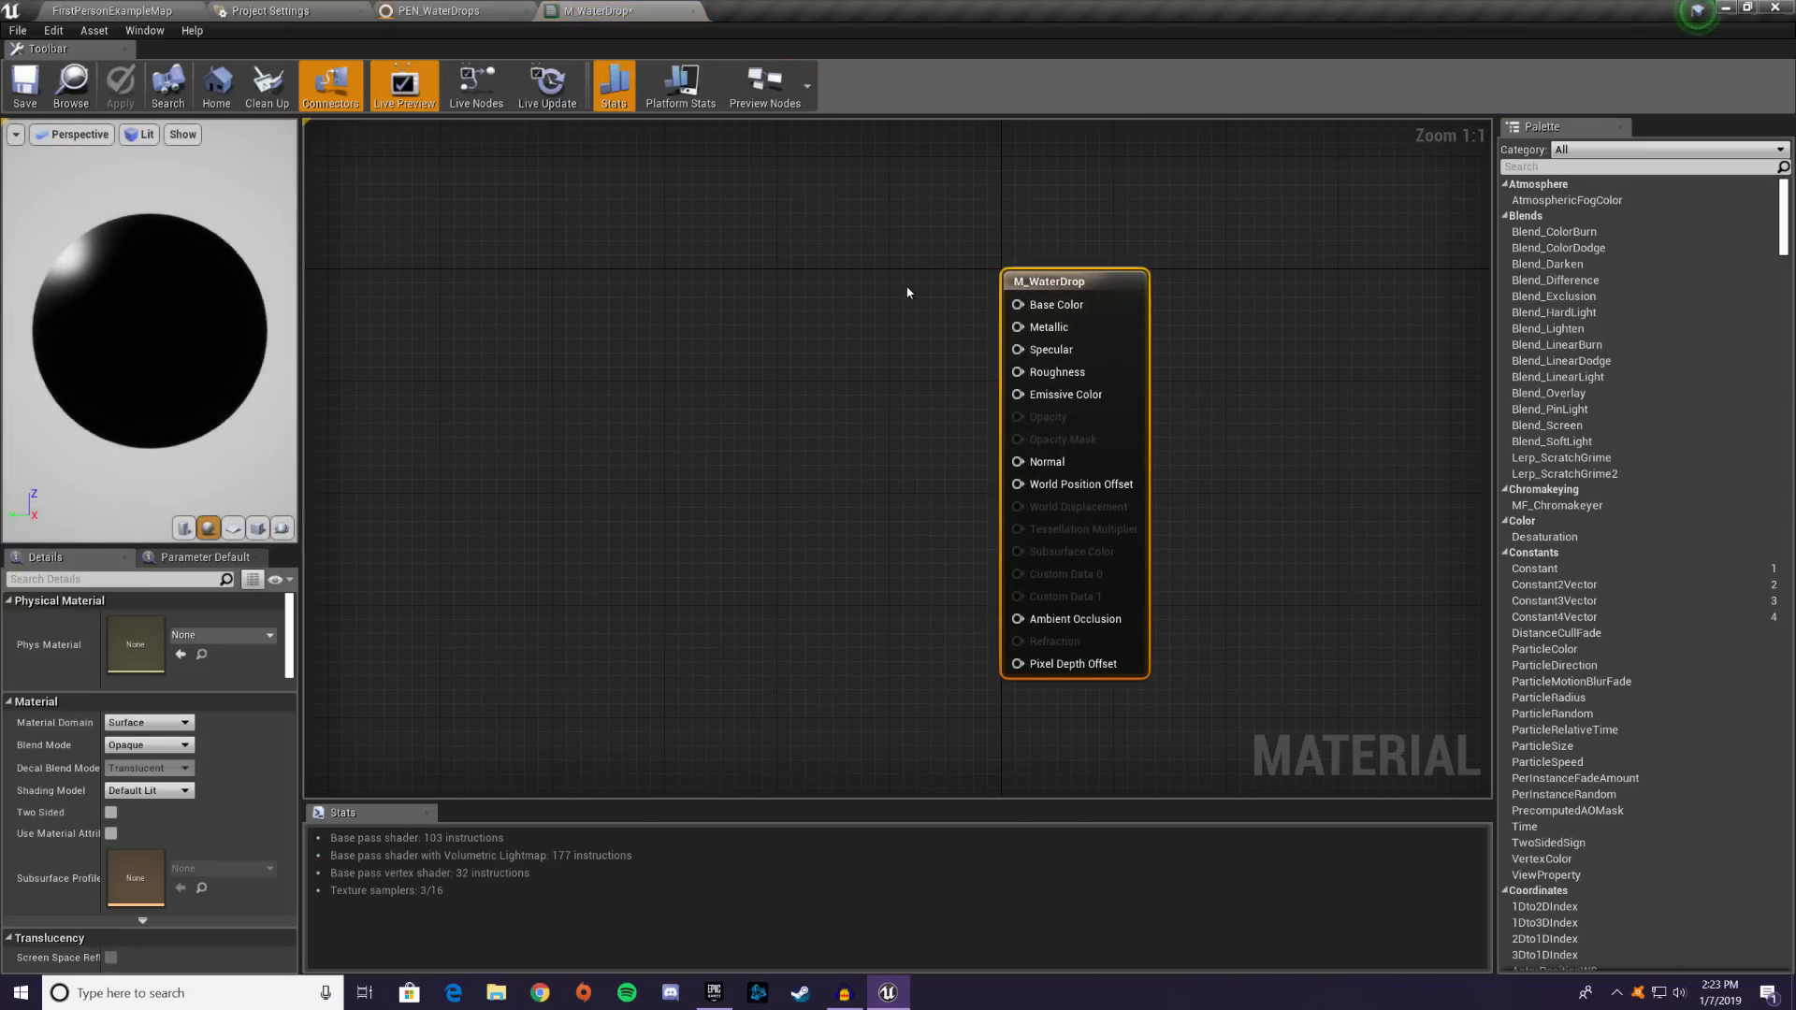
click(147, 744)
click(146, 773)
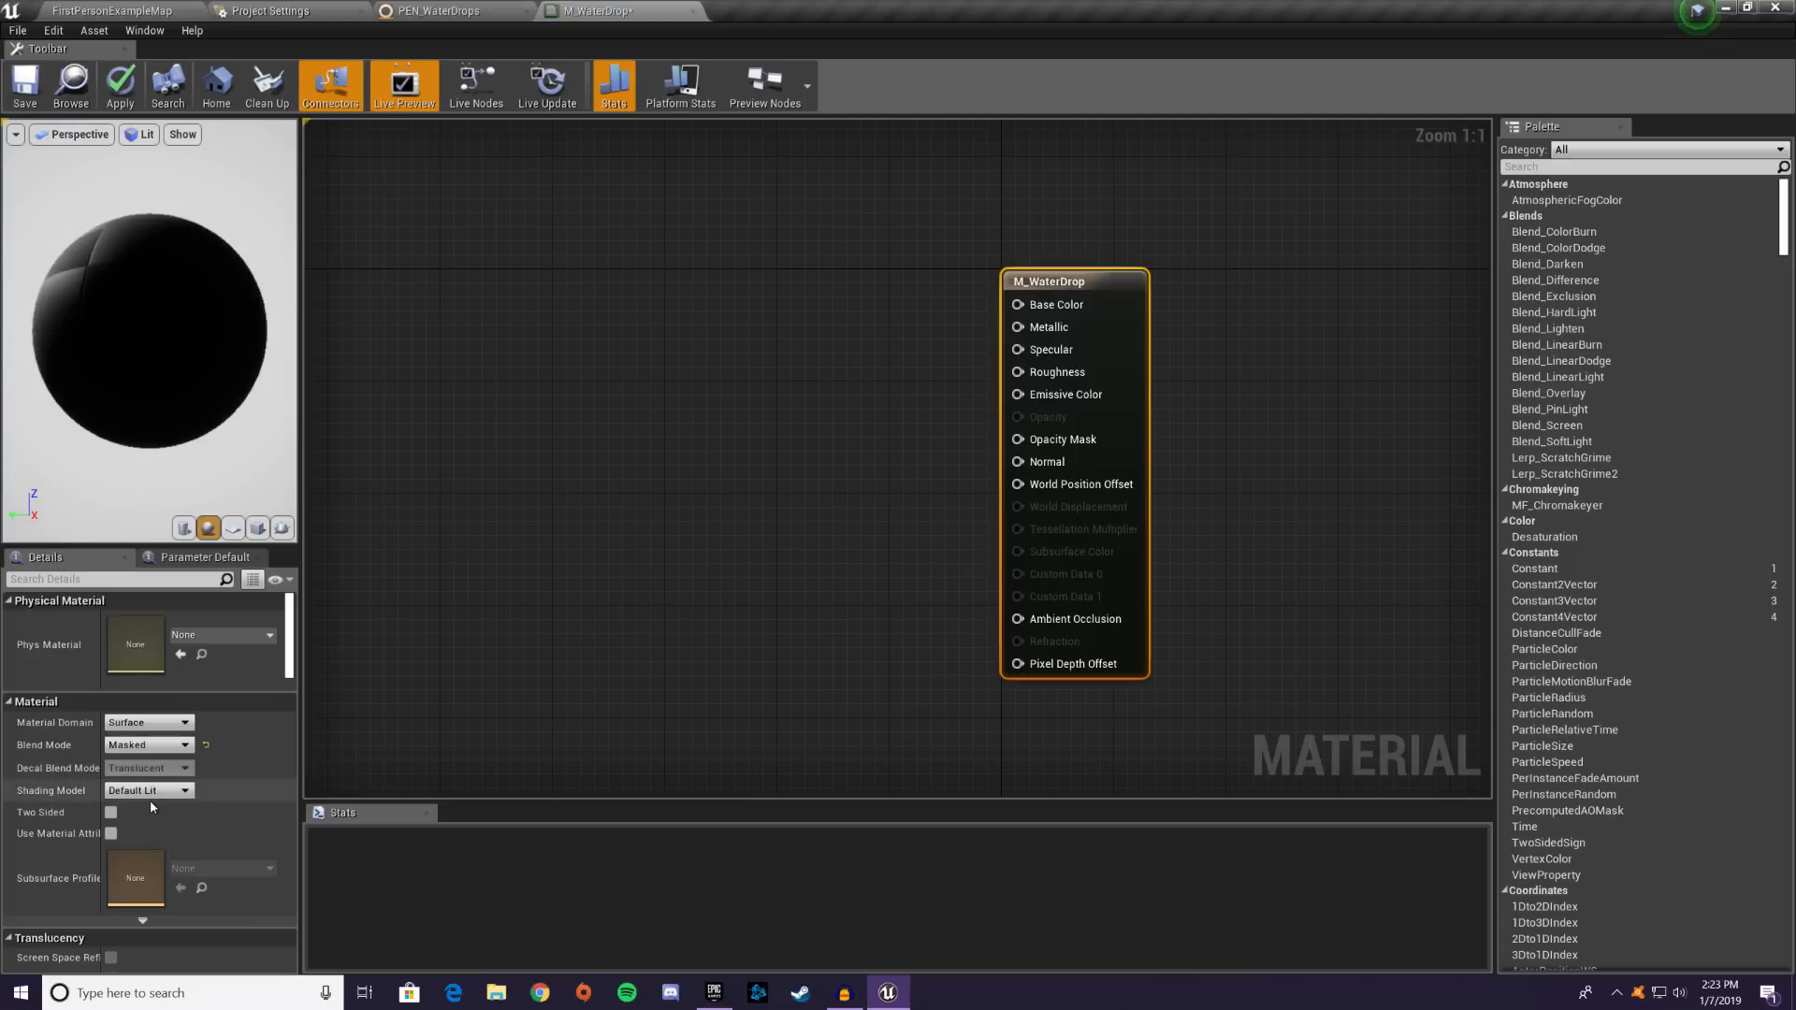
click(148, 791)
click(116, 805)
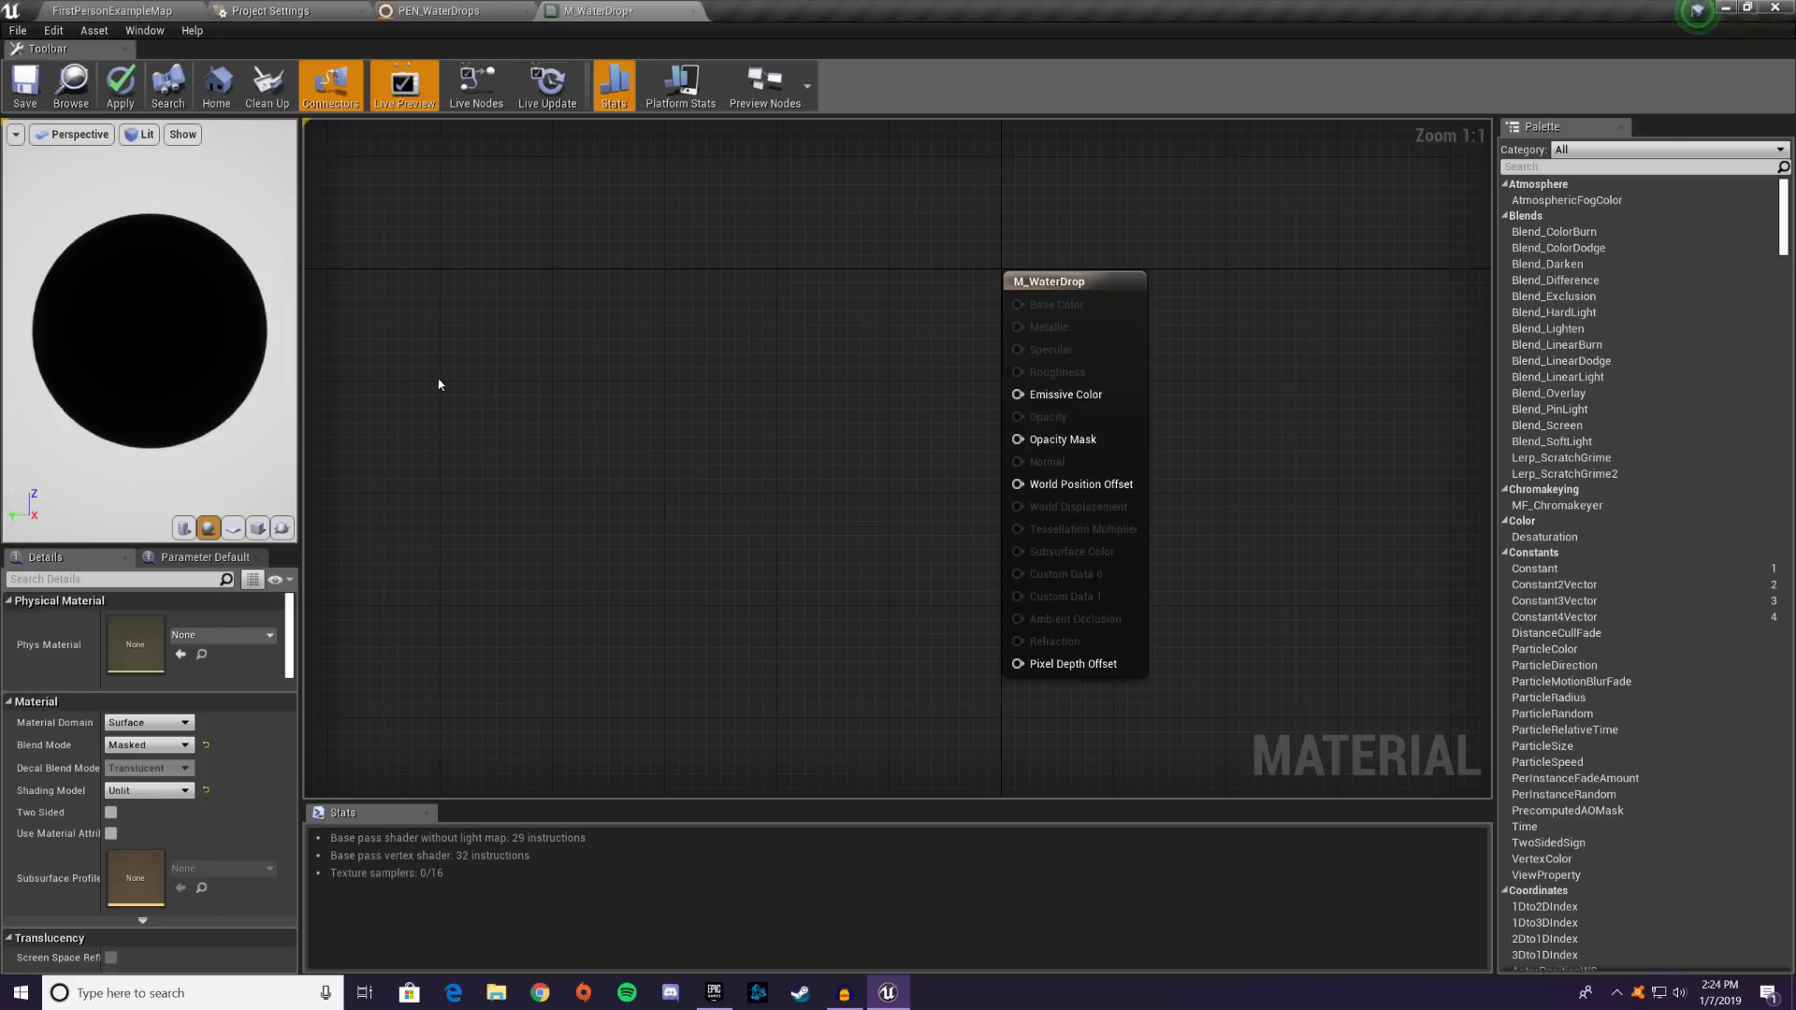
- Add a Particle Color node wired to the material's Emissive Color input, and save the material
right_click(603, 381)
text(particle)
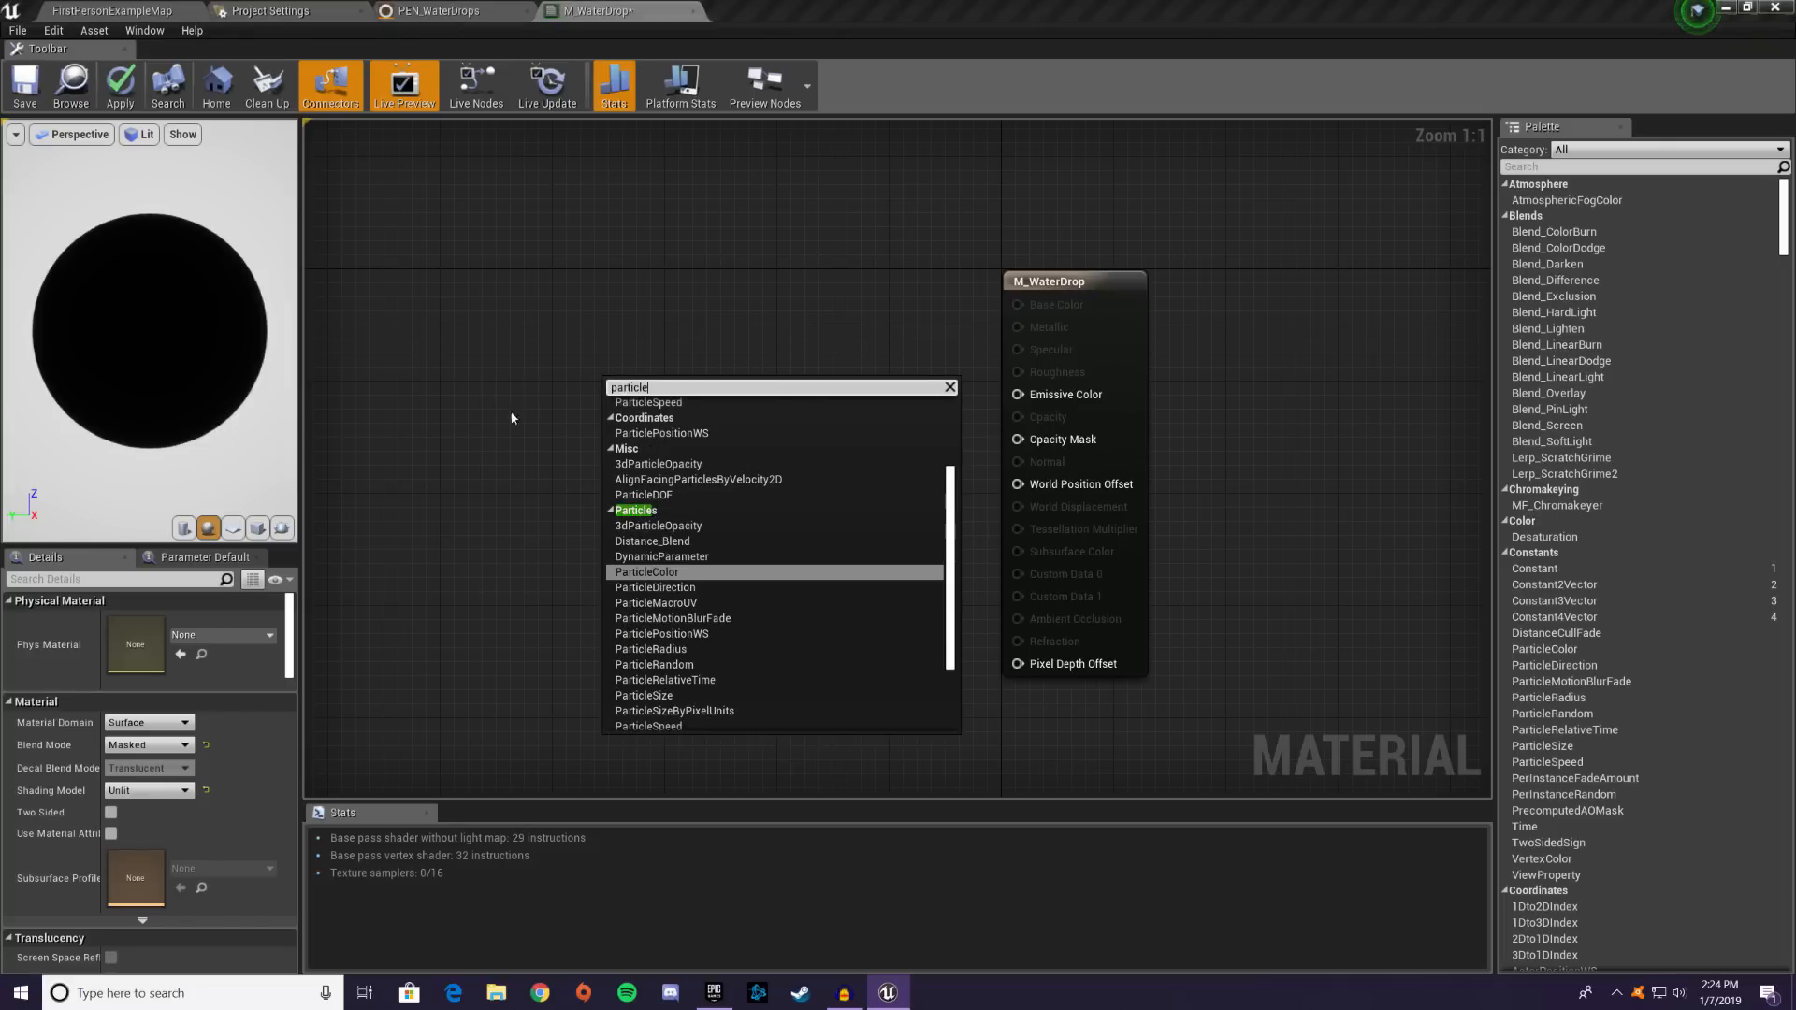
click(659, 571)
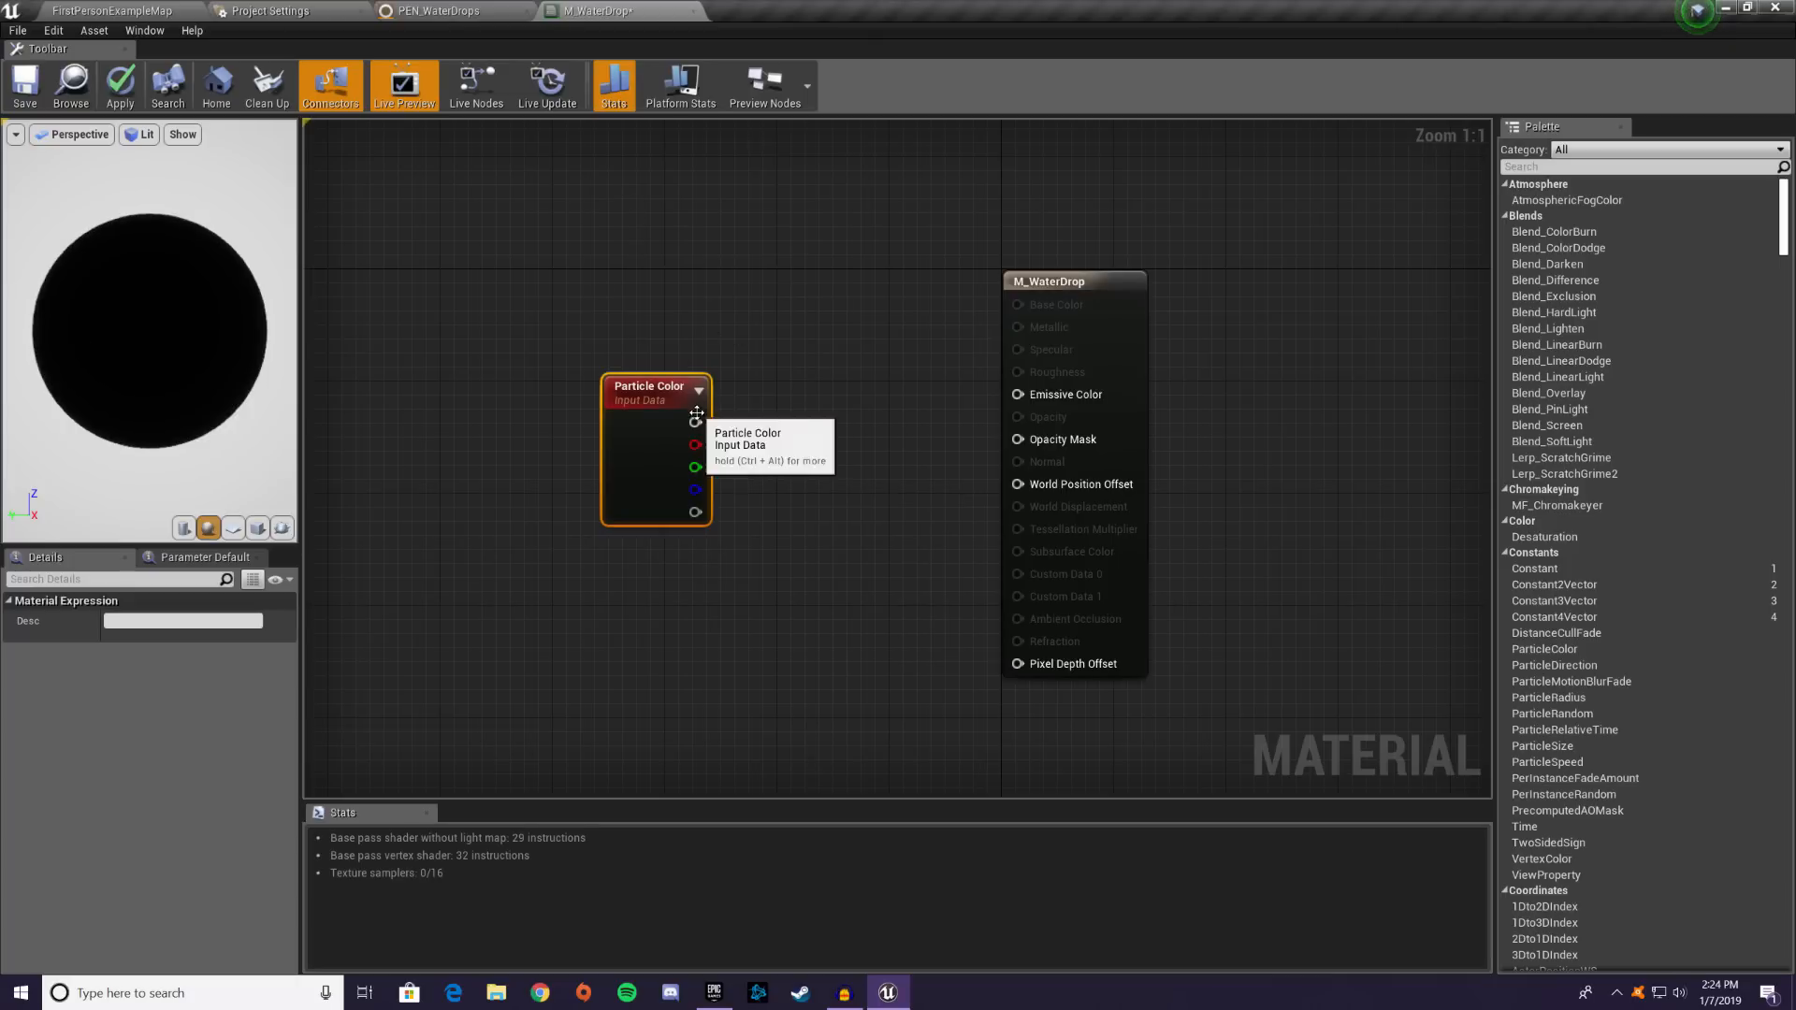
drag(695, 422, 1018, 394)
drag(710, 378, 738, 352)
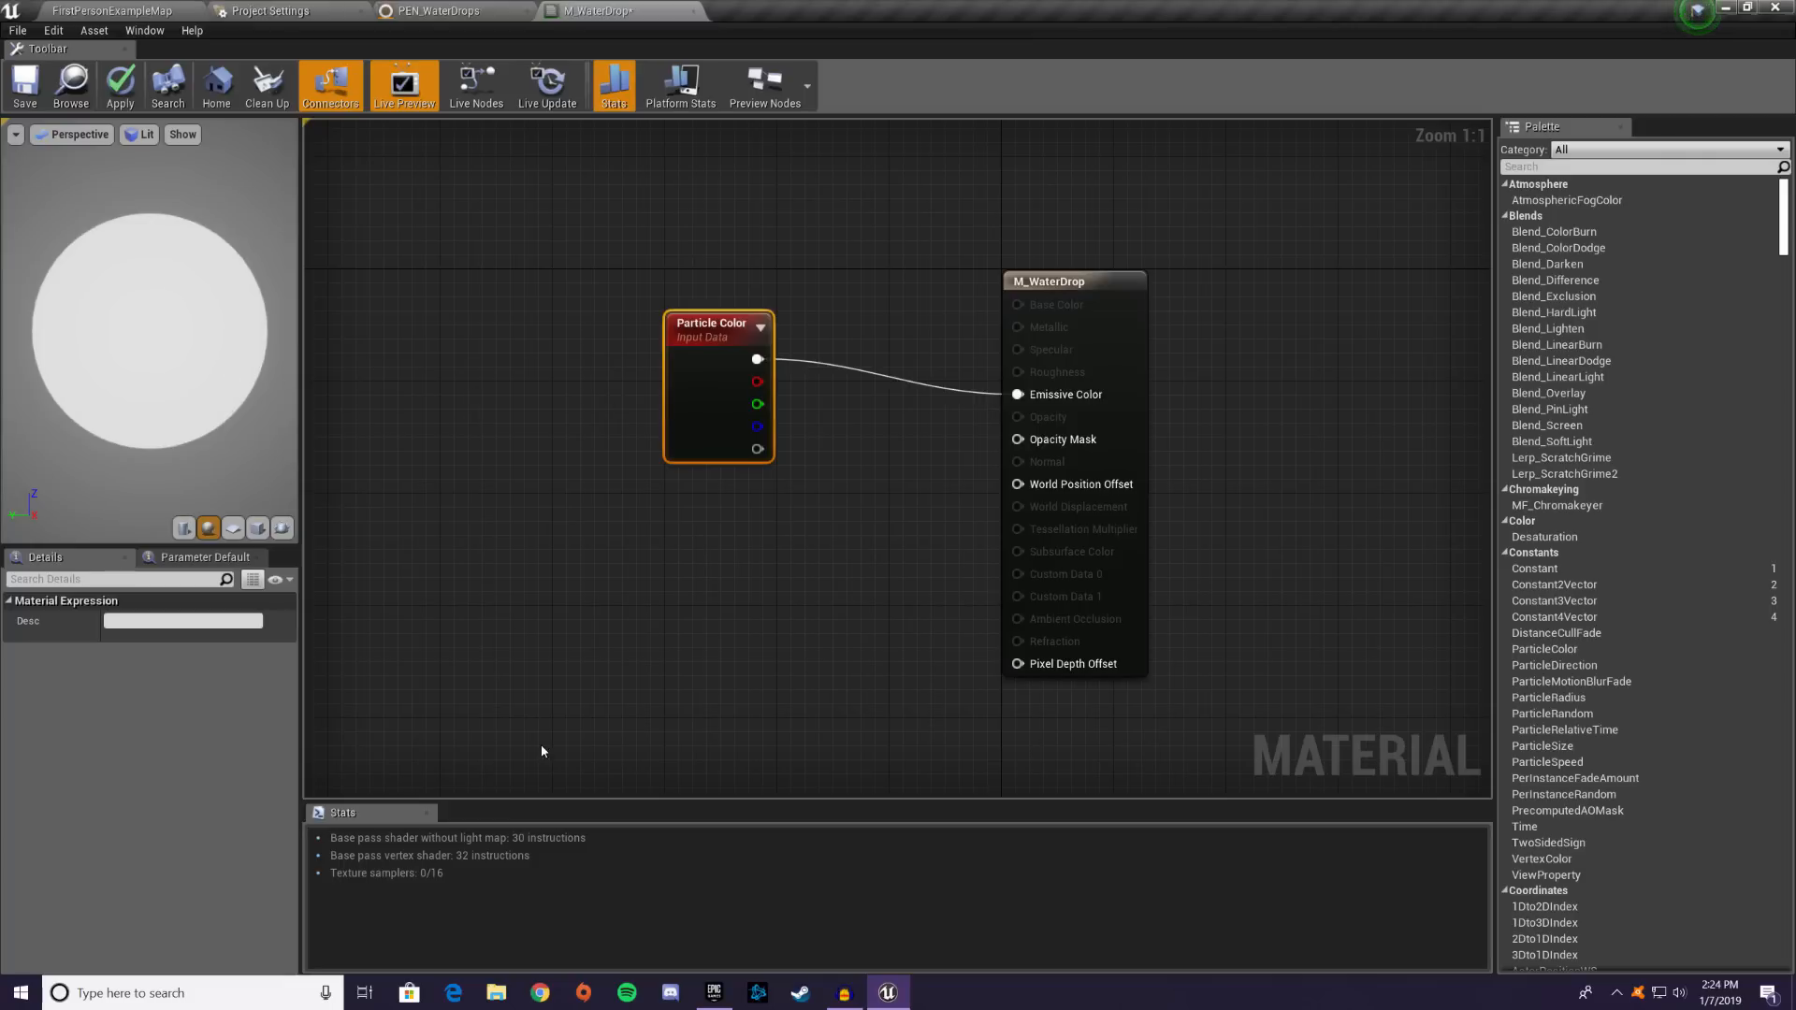
drag(697, 392, 655, 322)
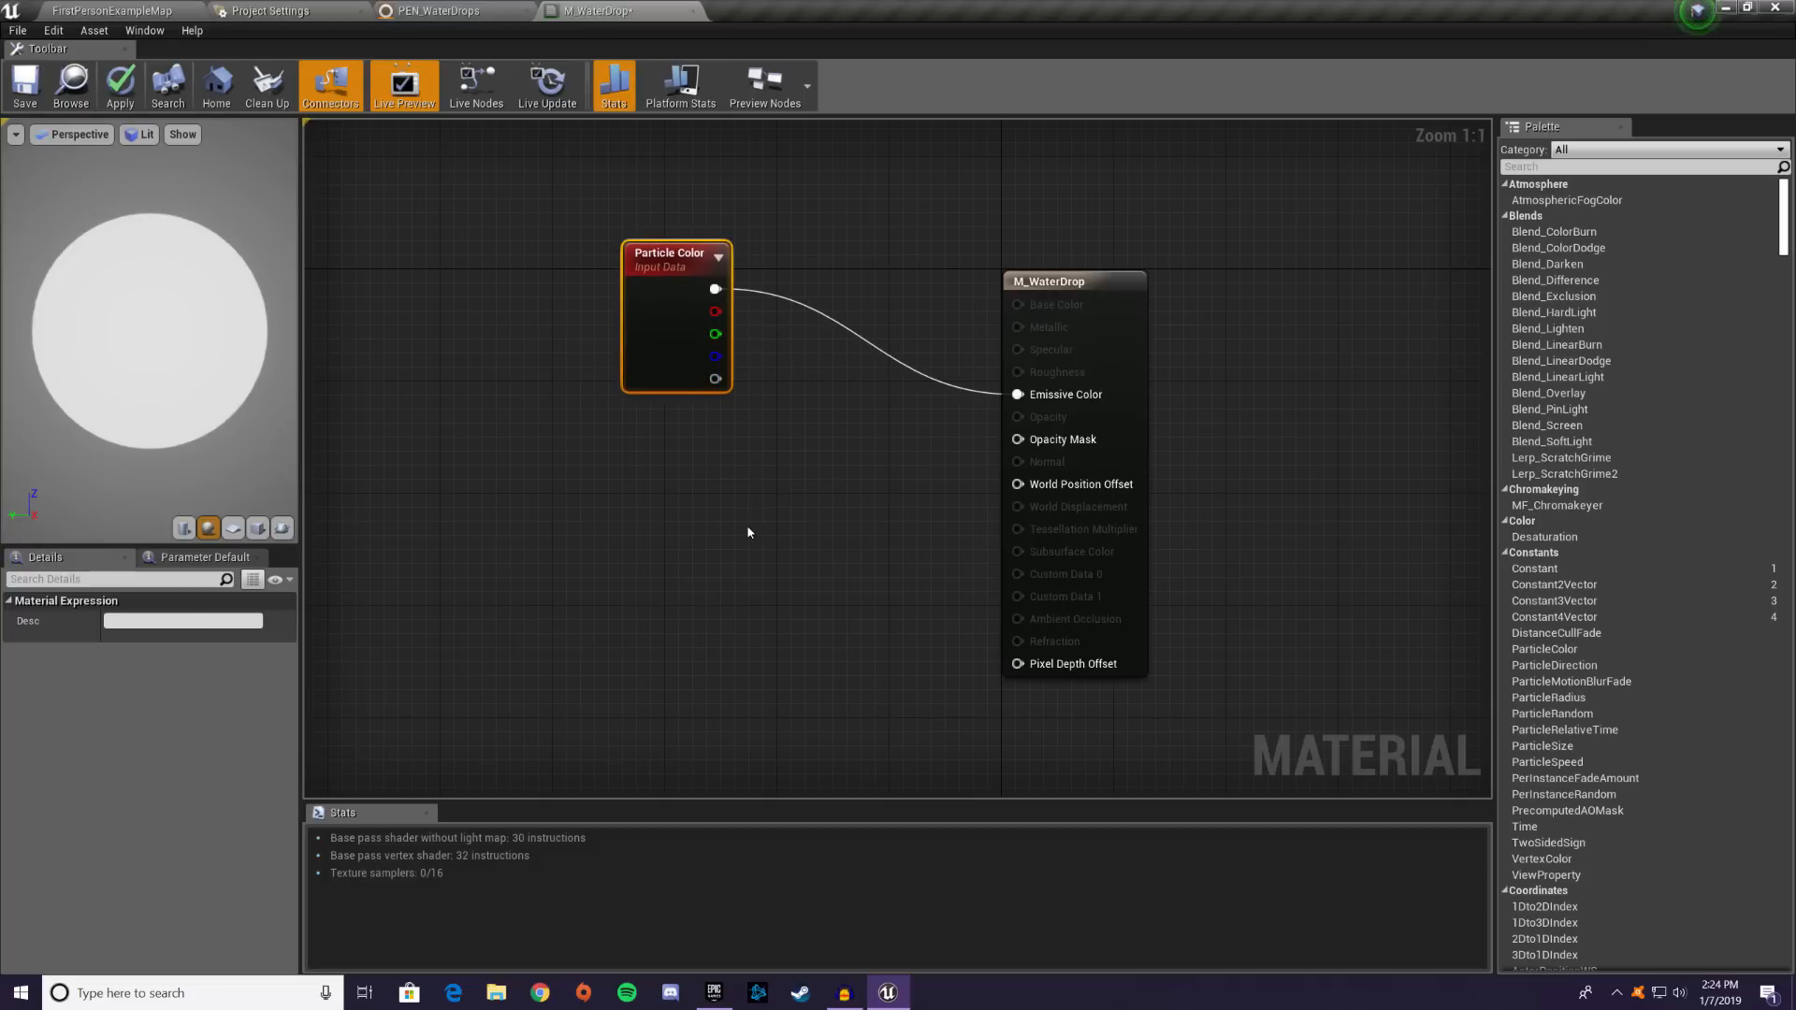
click(25, 83)
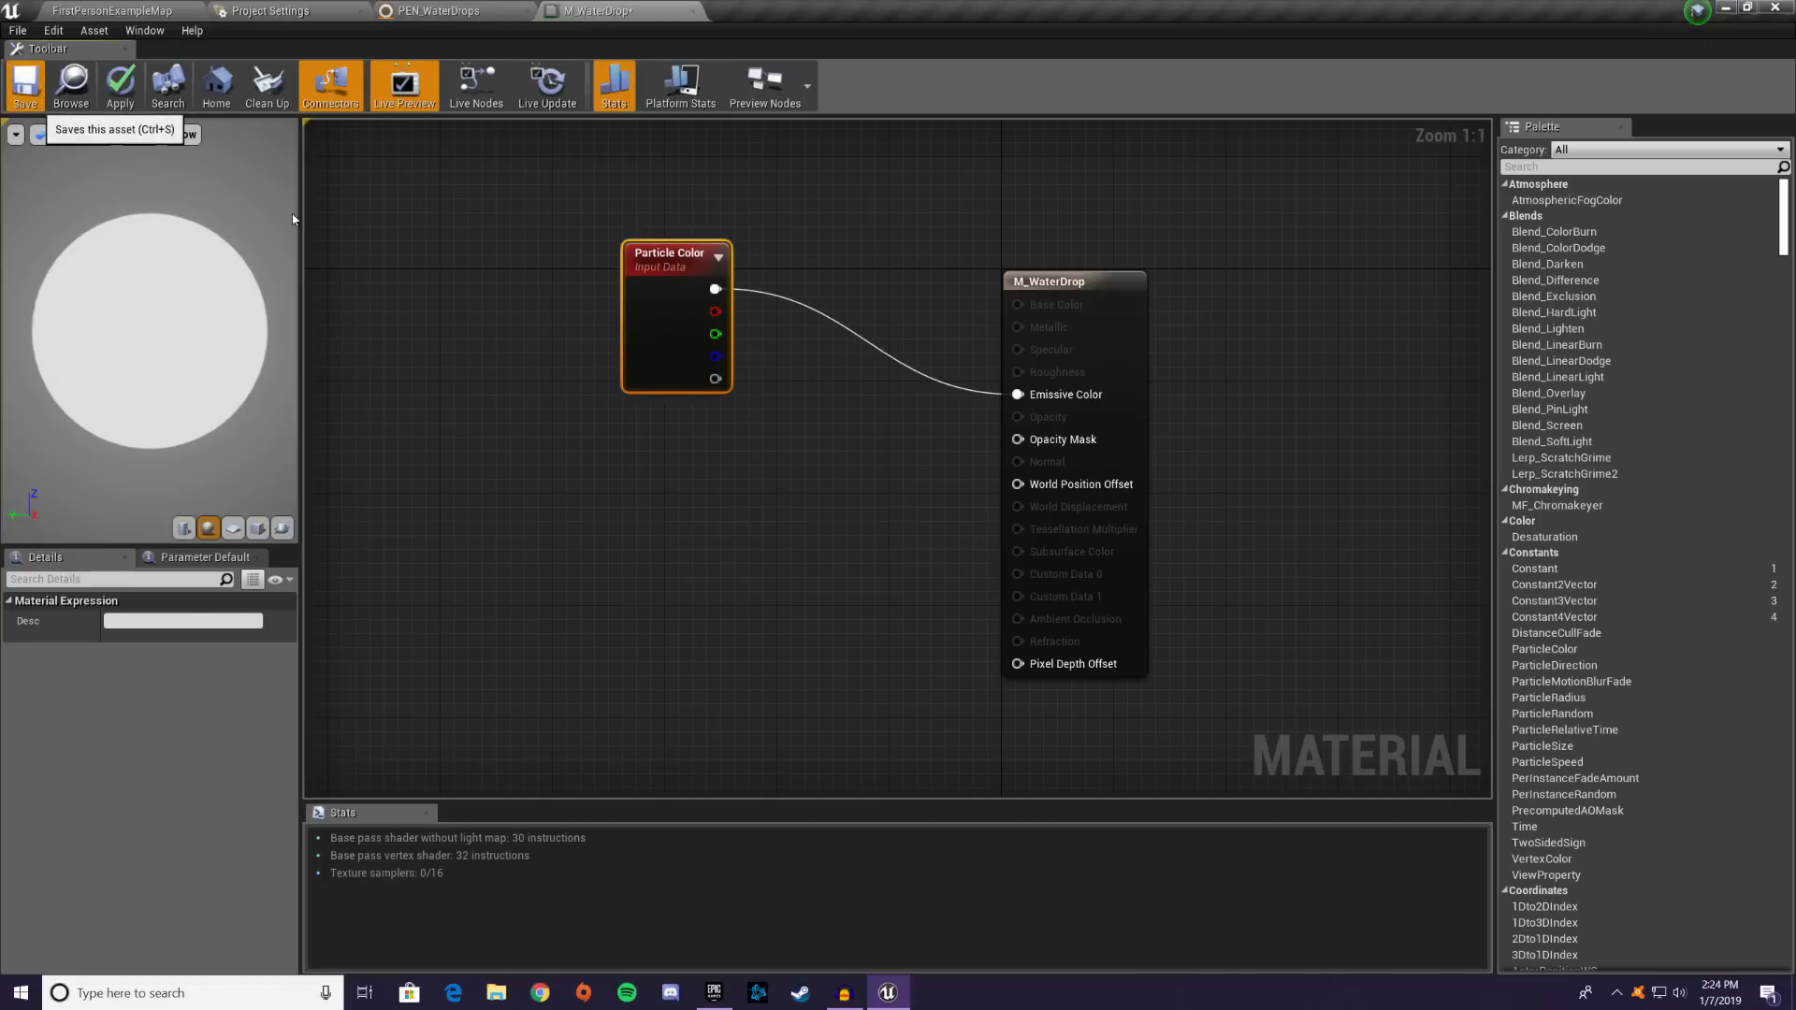
- Assign M_WaterDrop as the sprite renderer's material in the PEN_WaterDrops emitter
click(435, 10)
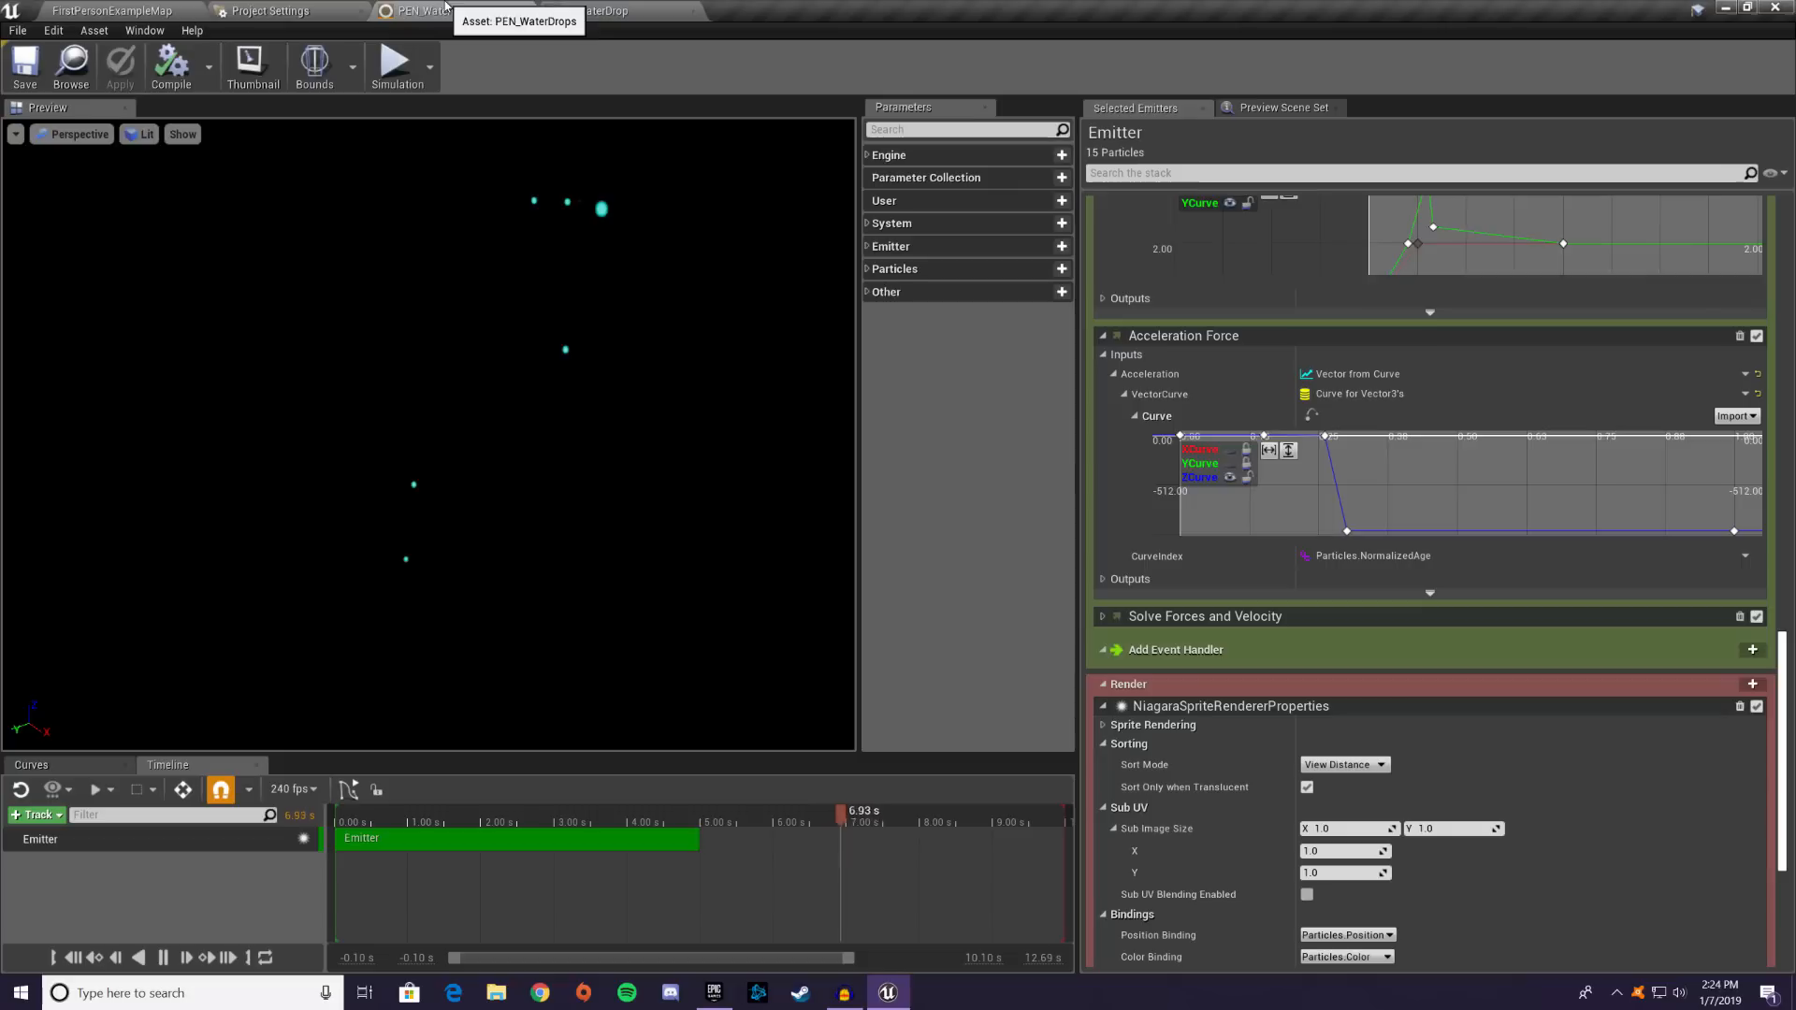
scroll(1407, 547, down, 5)
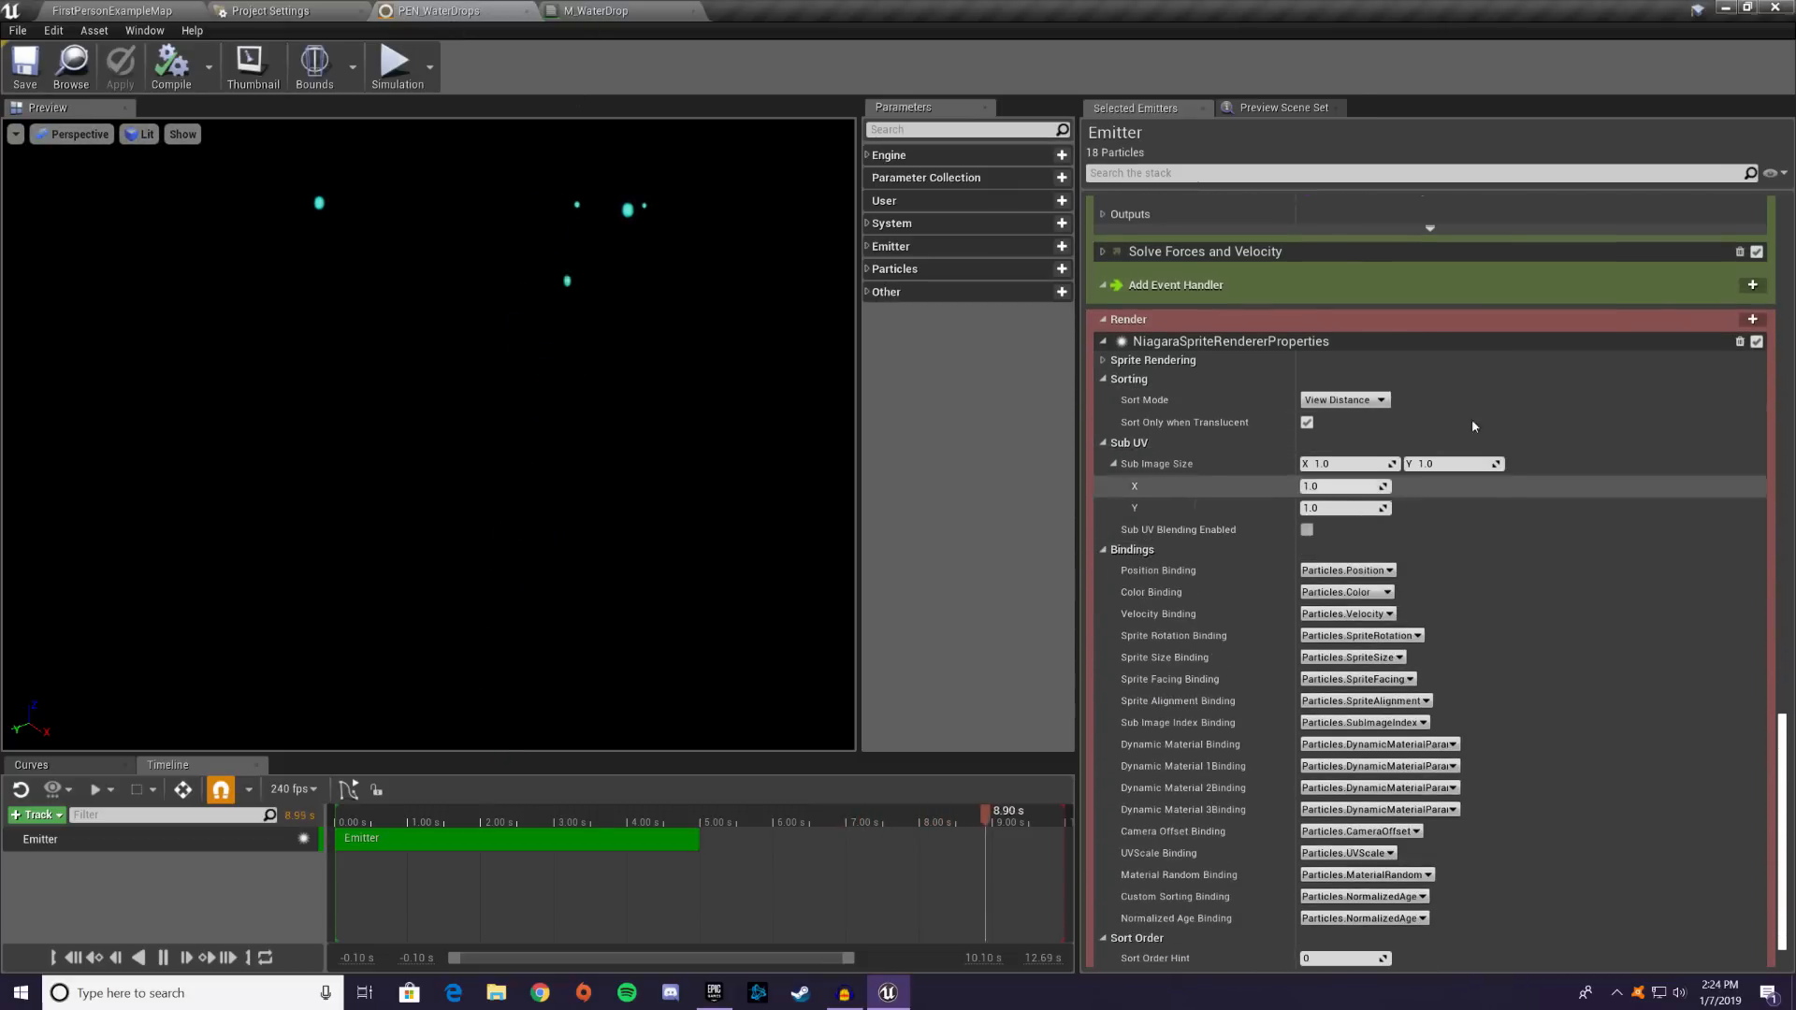
click(1250, 362)
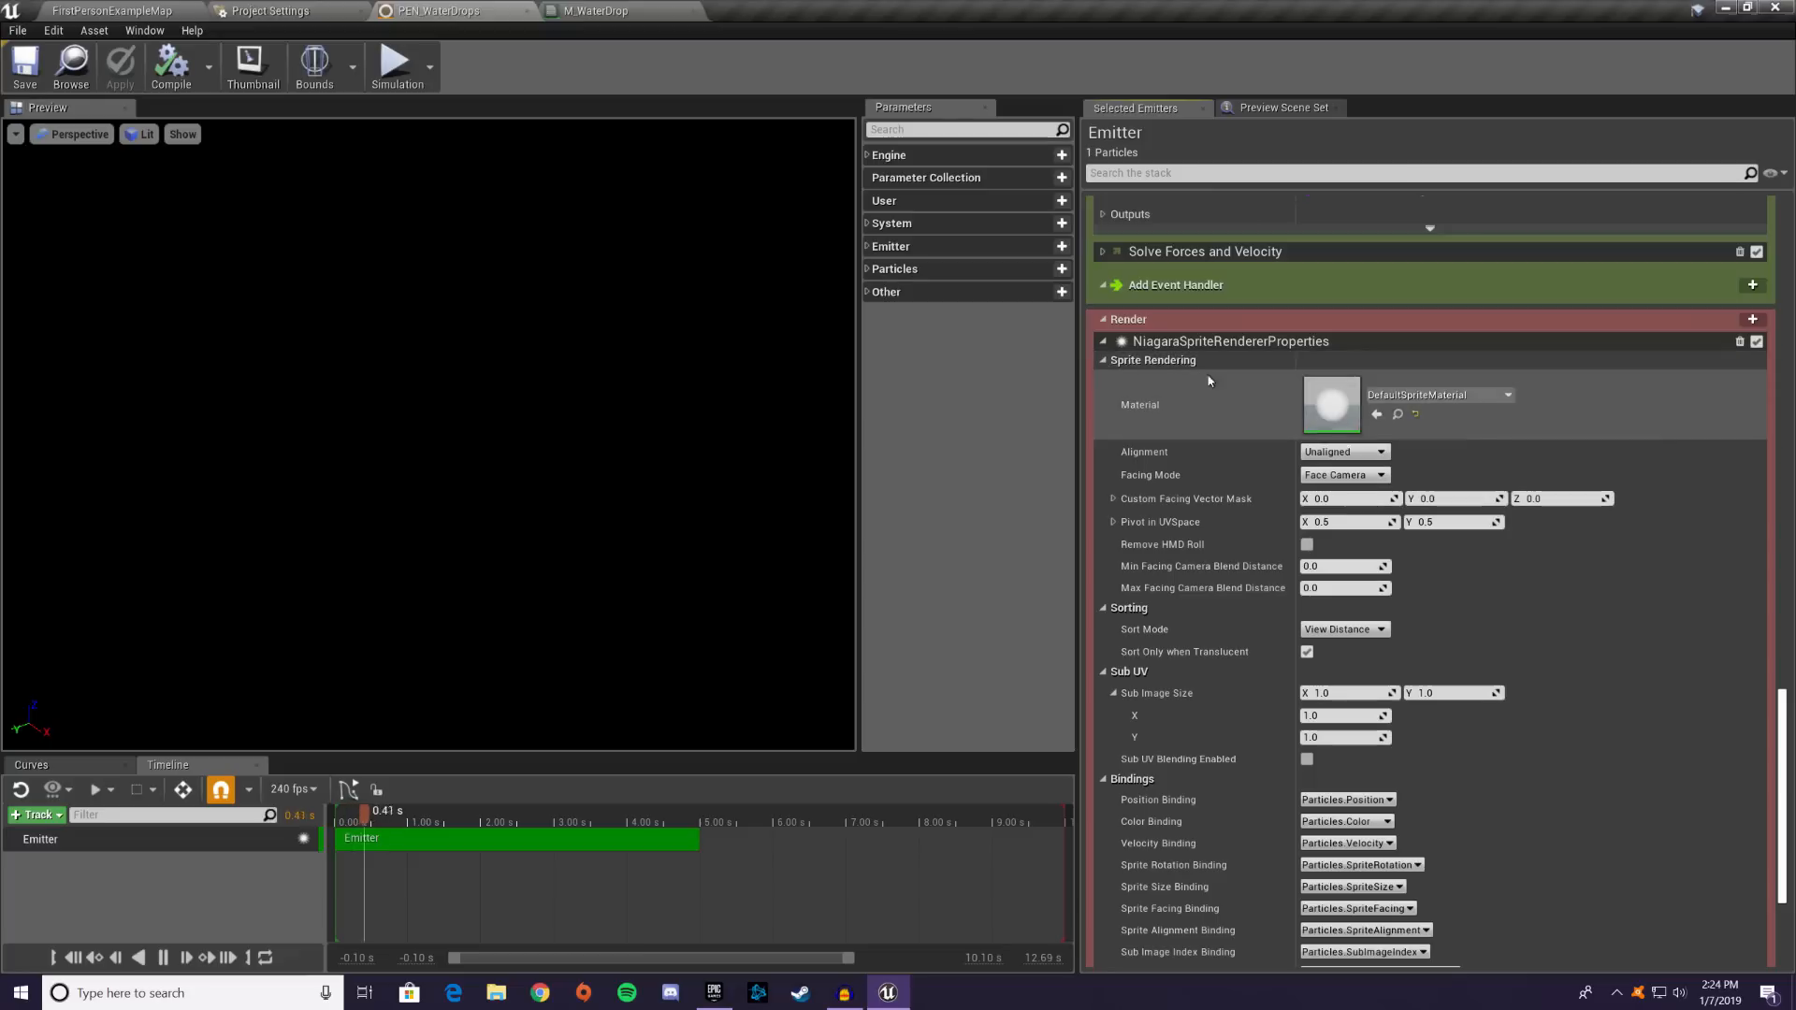
click(1427, 395)
click(1410, 585)
text(waterdrop)
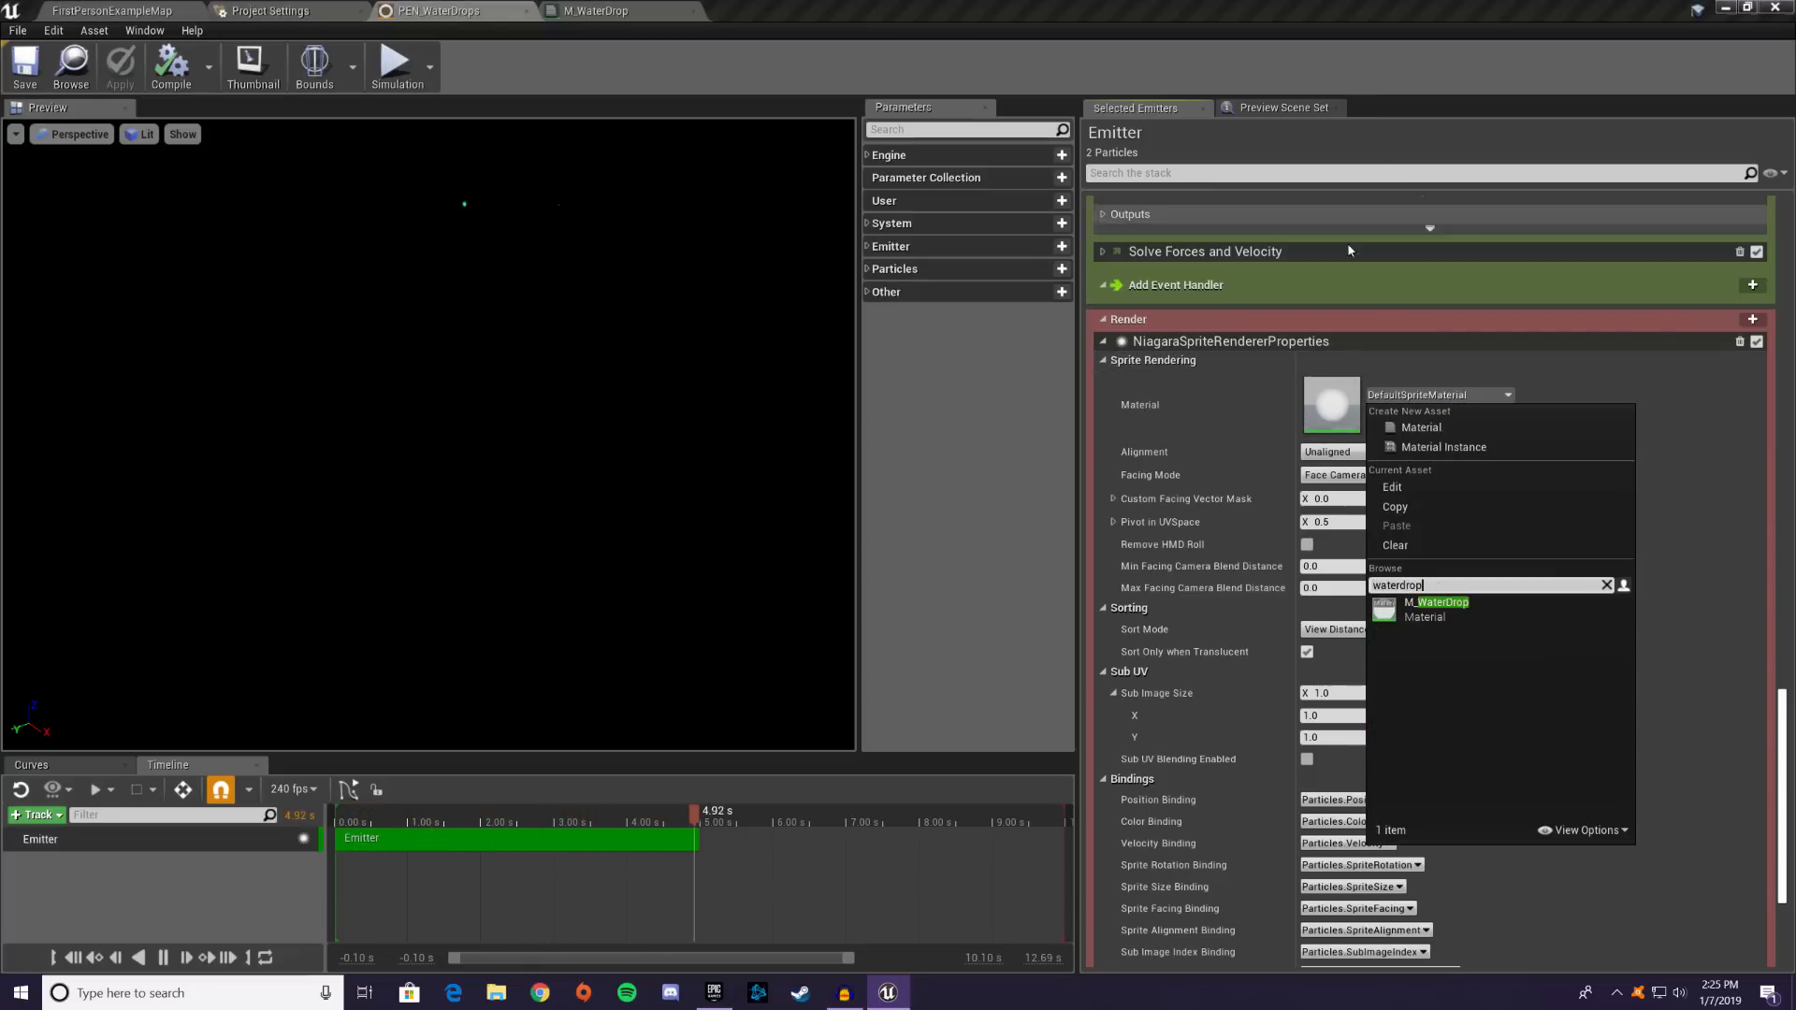
click(1423, 610)
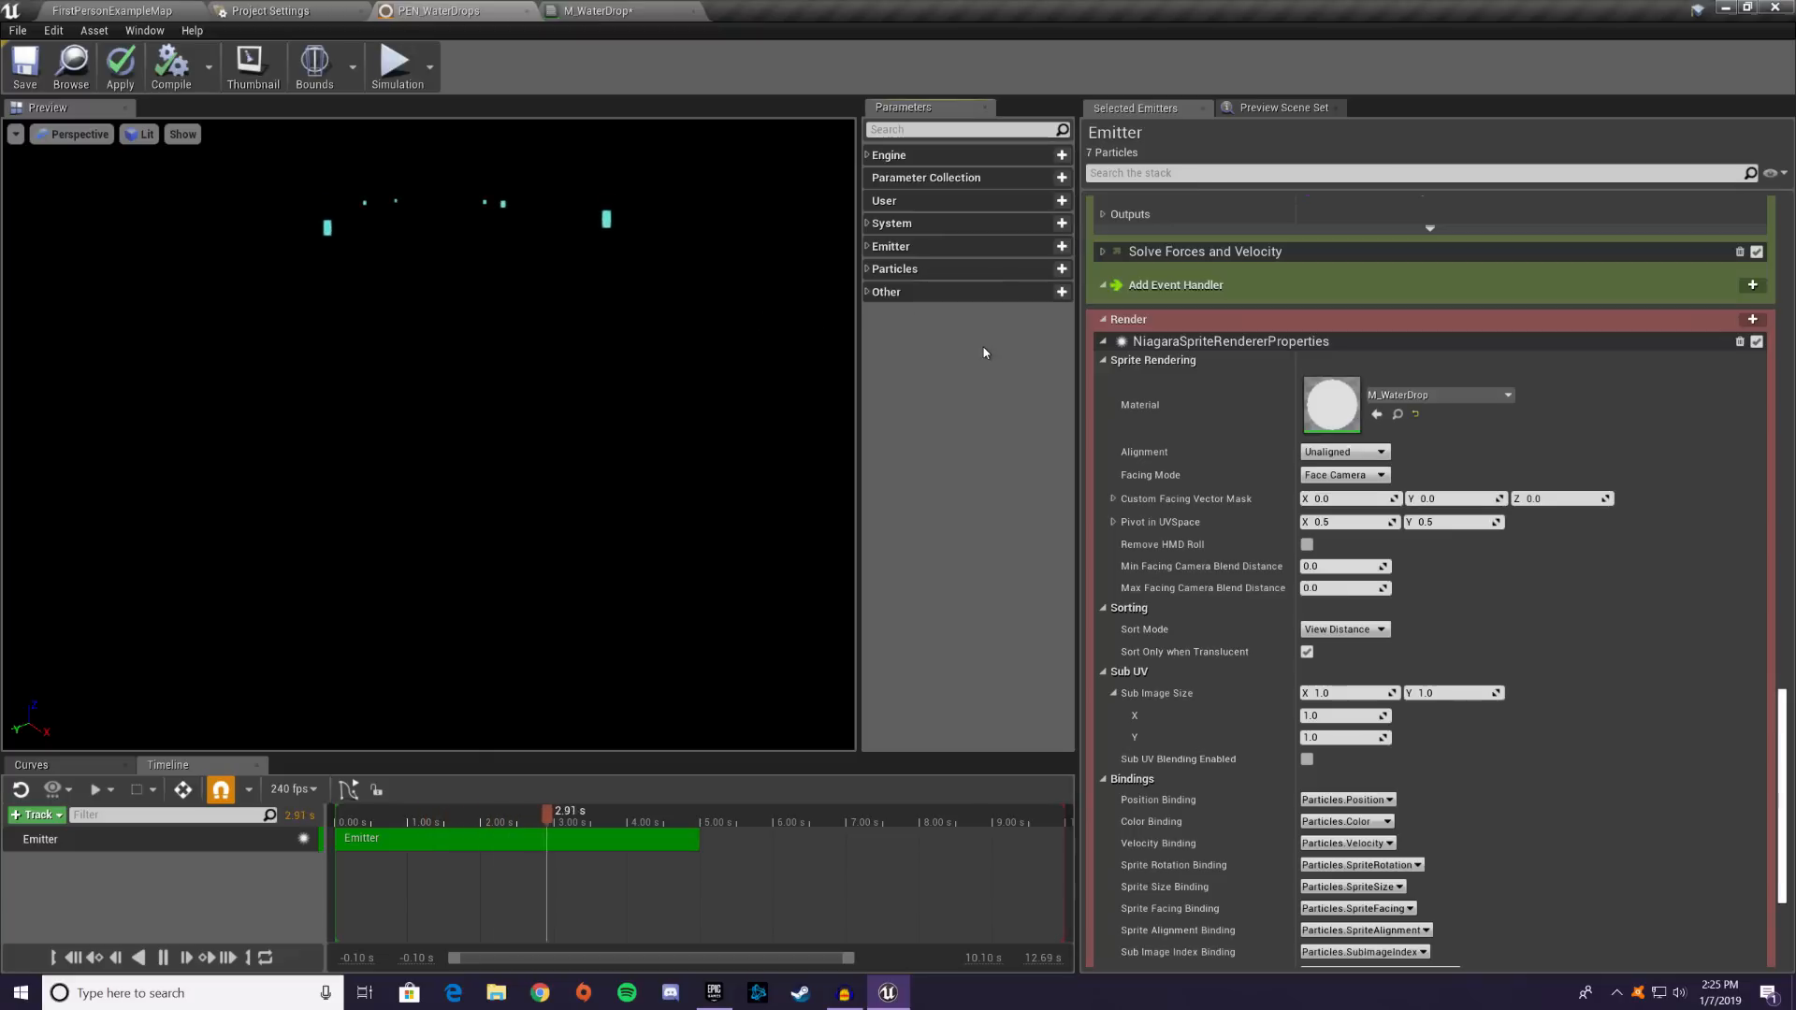
- Add a SphereMask node to the M_WaterDrop material graph below the Particle Color node
click(622, 9)
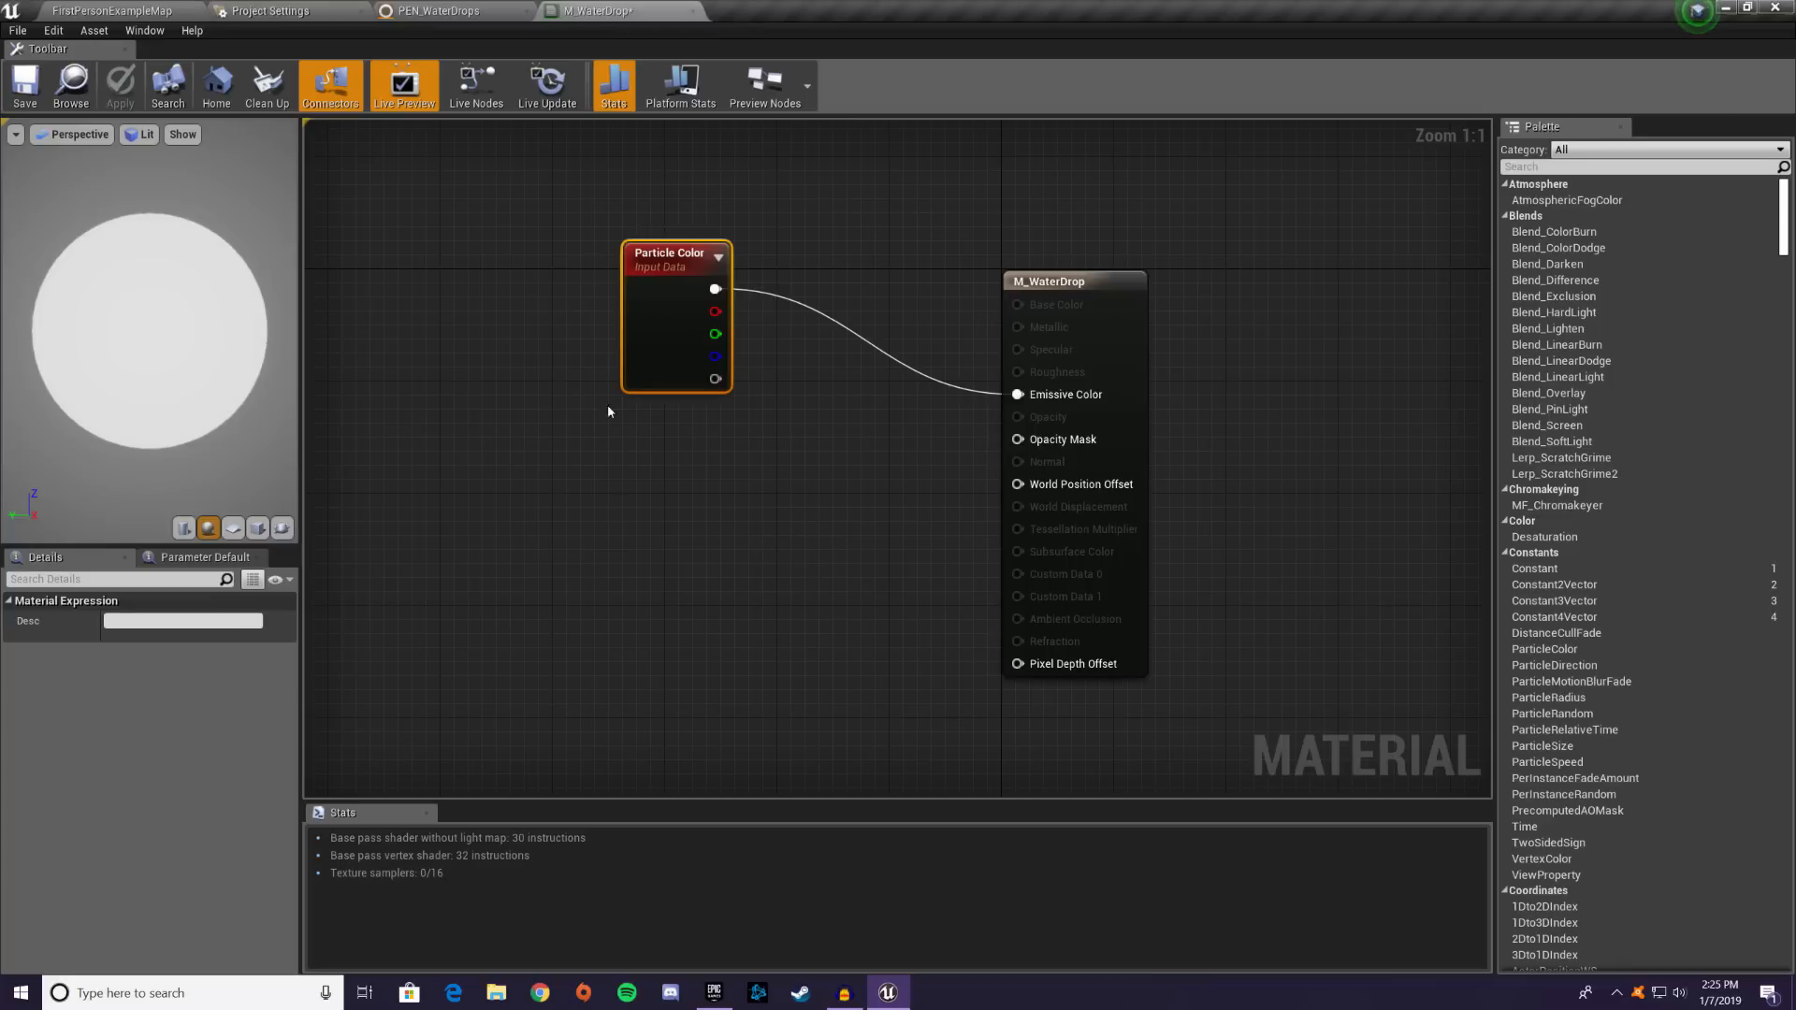
right_click(594, 552)
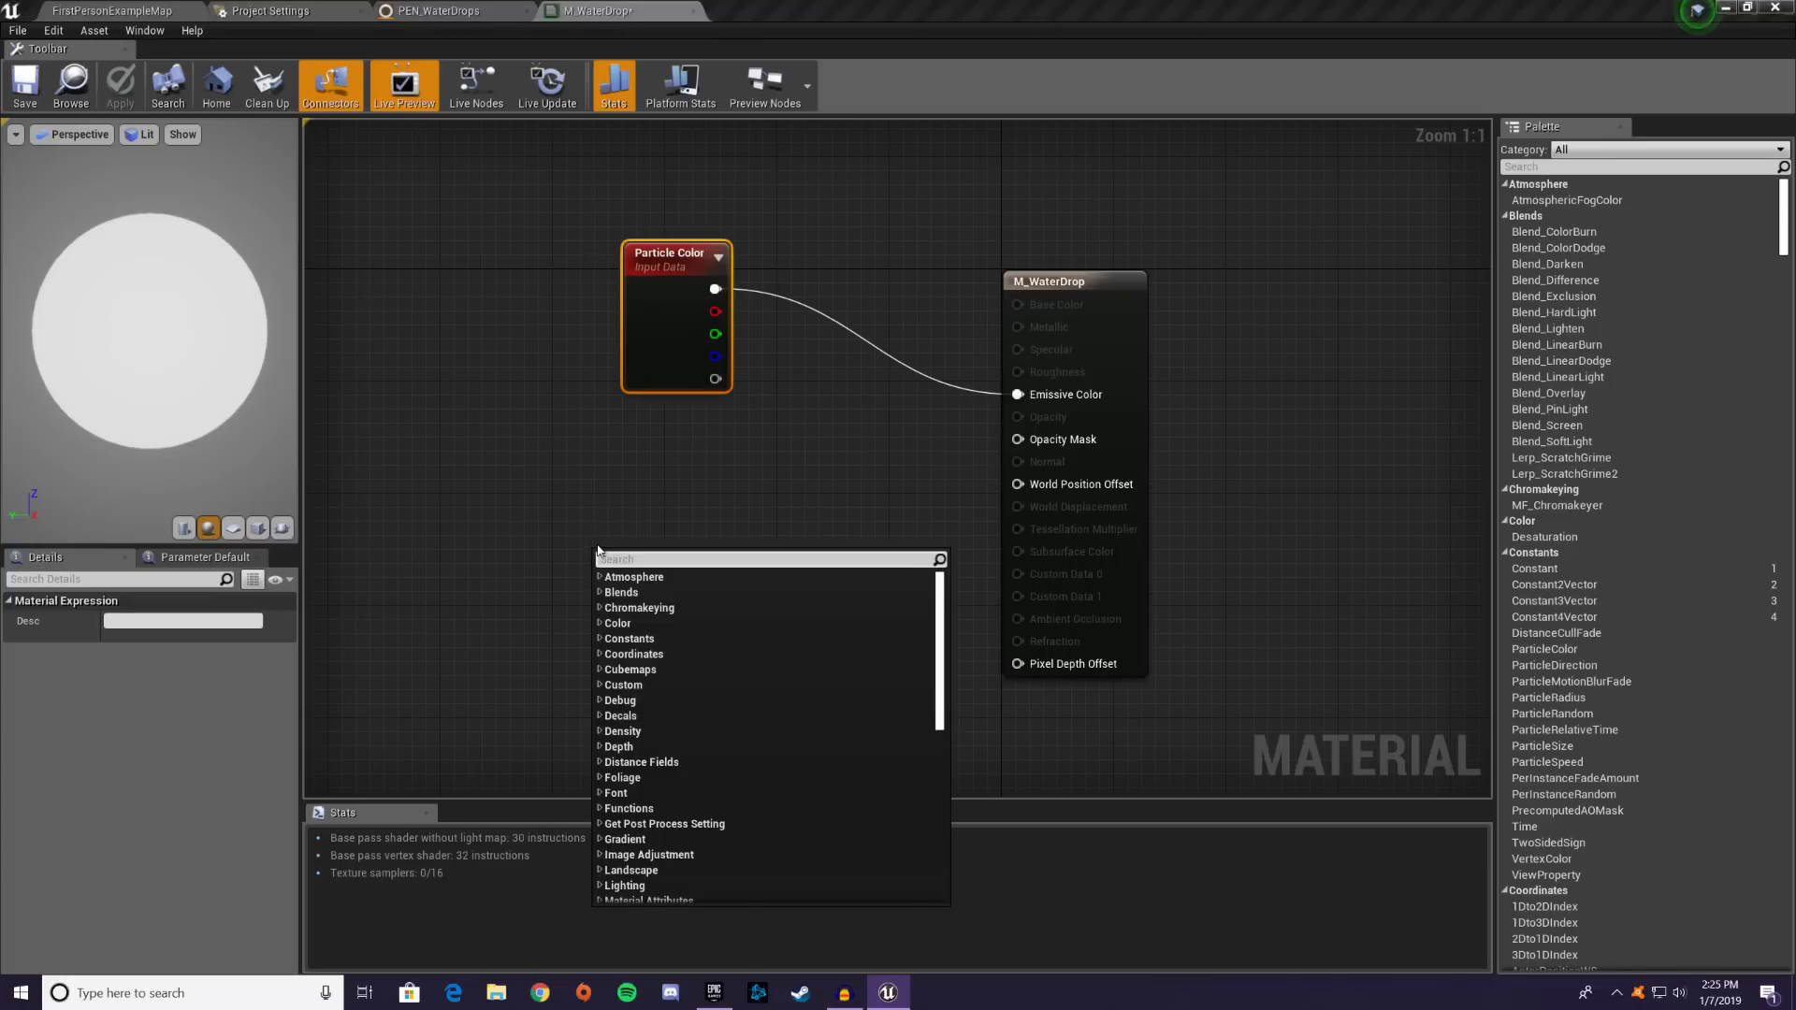
text(add sph)
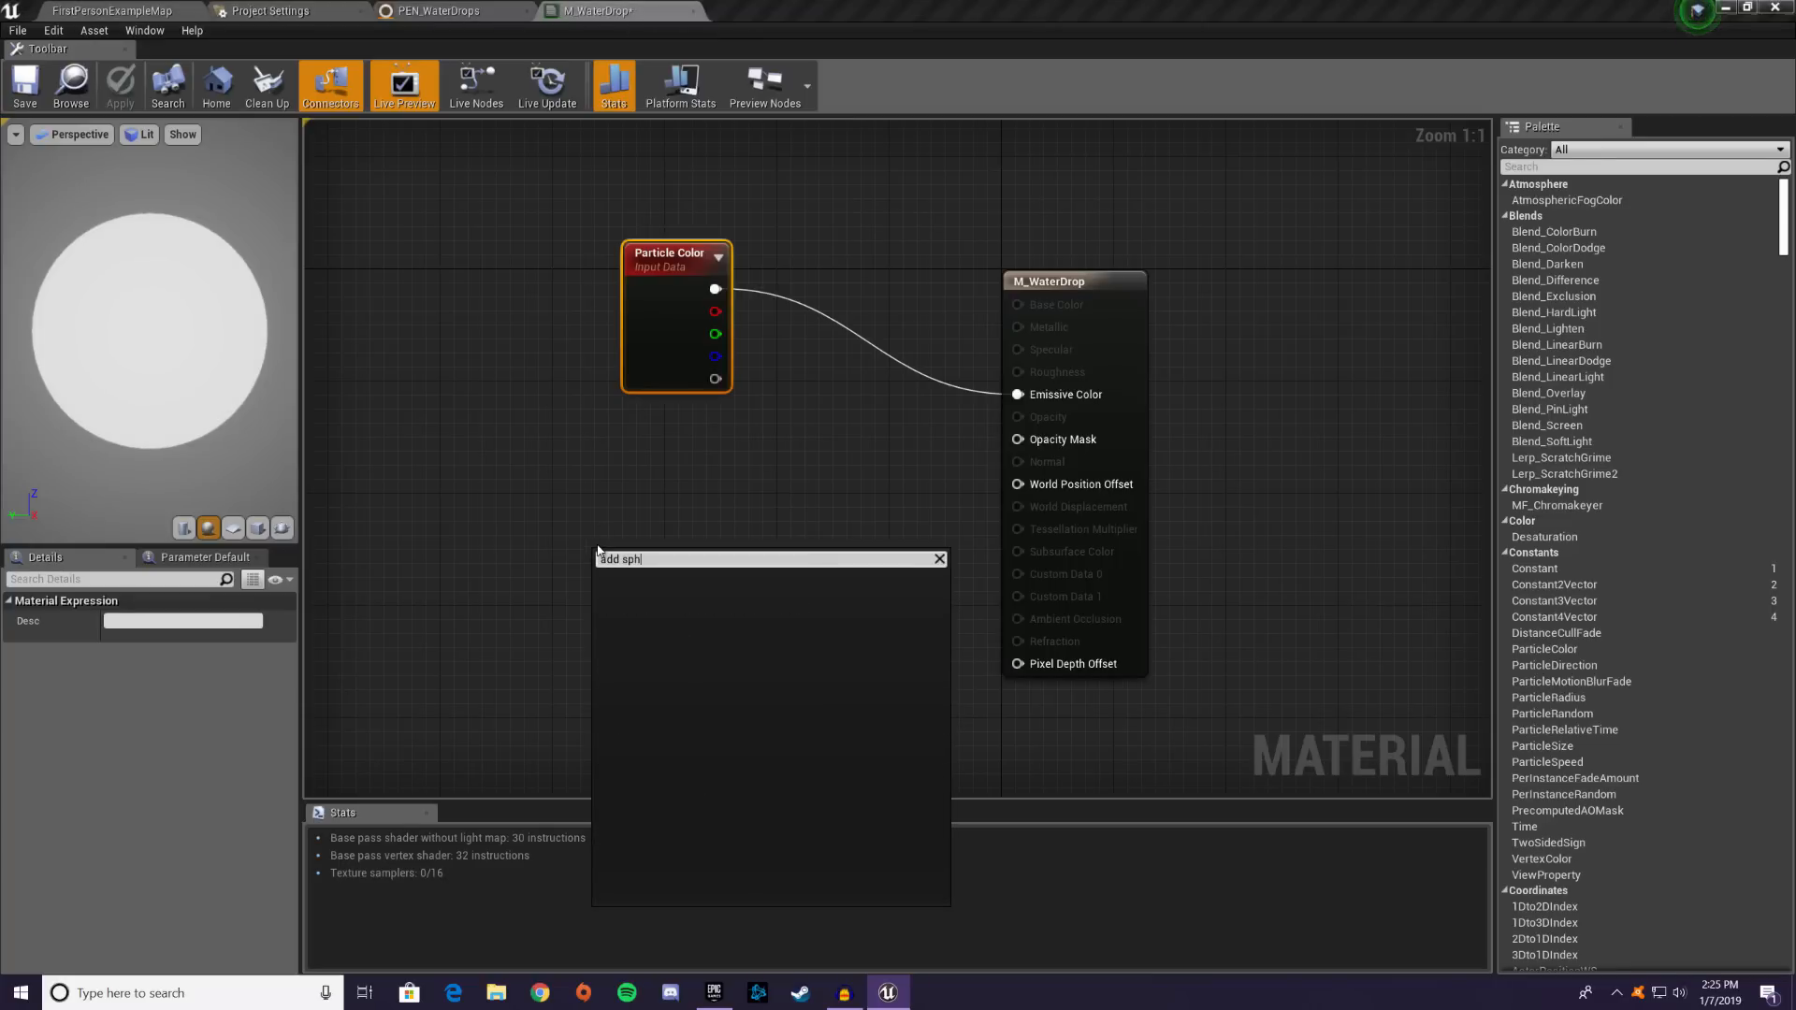
text(er)
key(BackSpace)
key(BackSpace)
key(BackSpace)
key(BackSpace)
key(BackSpace)
key(BackSpace)
key(BackSpace)
key(BackSpace)
key(BackSpace)
text(sphe)
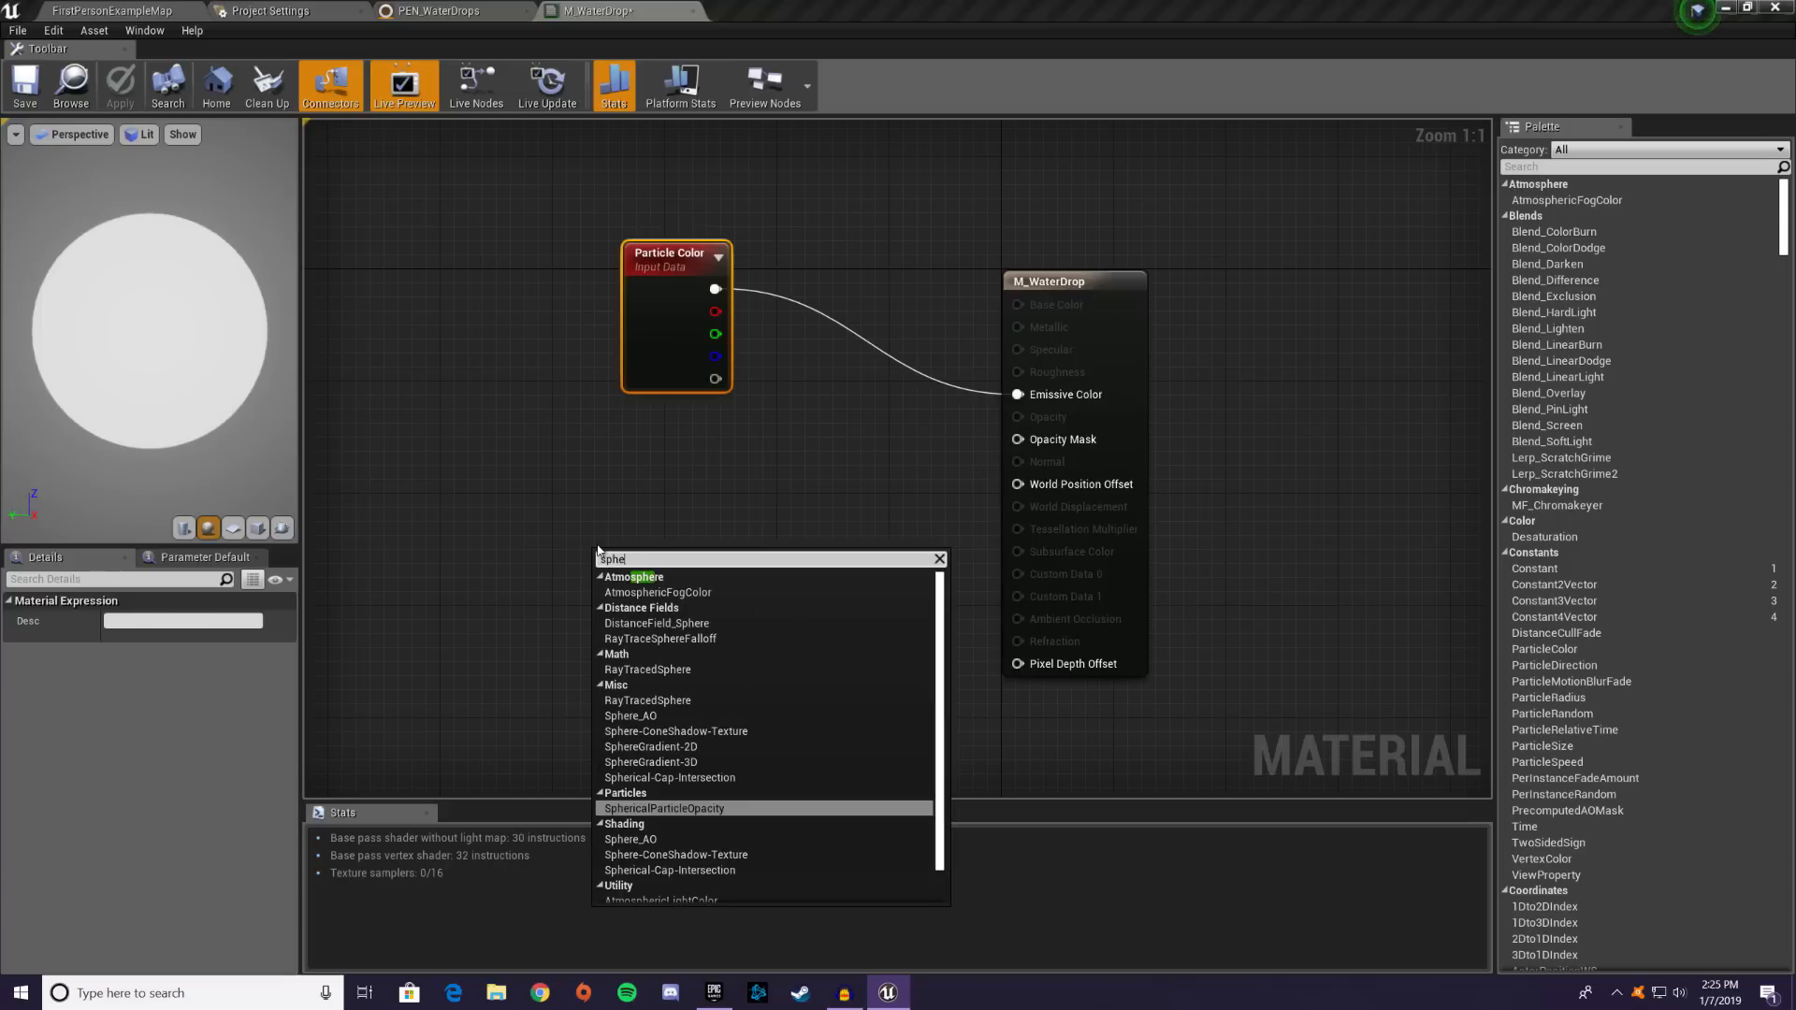
text(re)
click(690, 842)
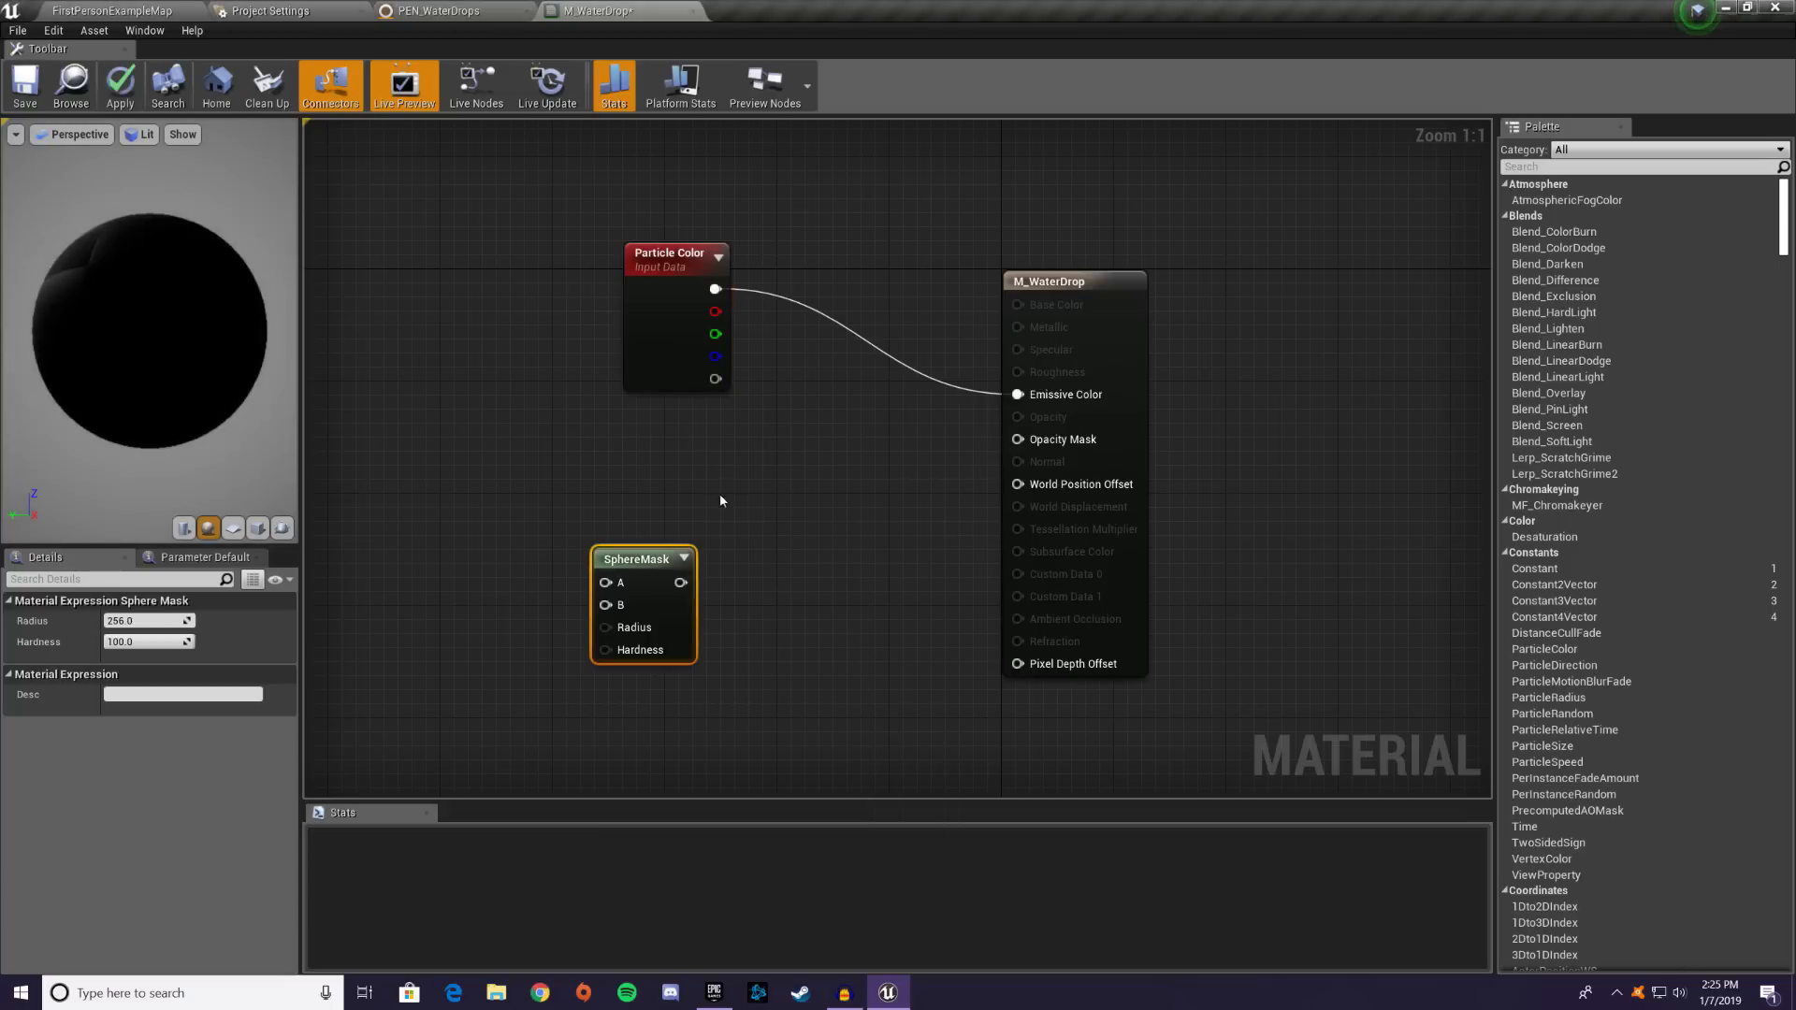
- Arrange the SphereMask and Particle Color nodes nearer the material node and connect SphereMask's output to Opacity Mask
drag(679, 562, 659, 491)
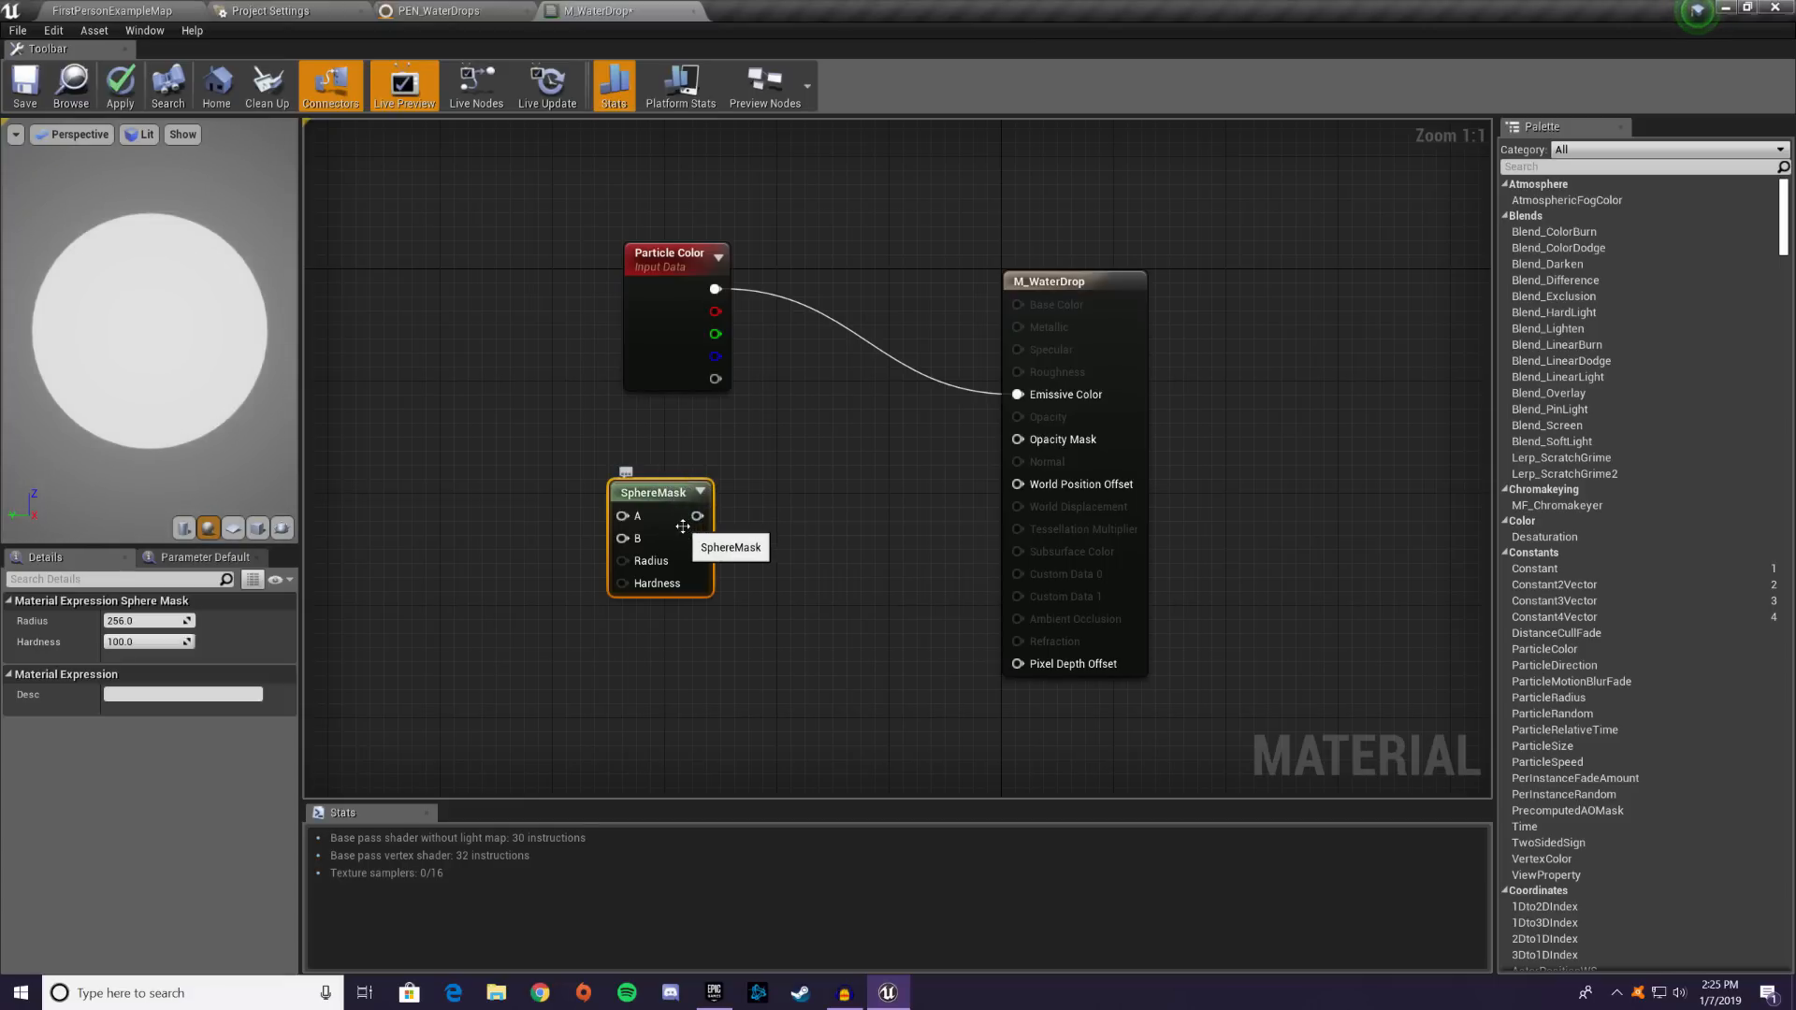
drag(662, 486, 802, 488)
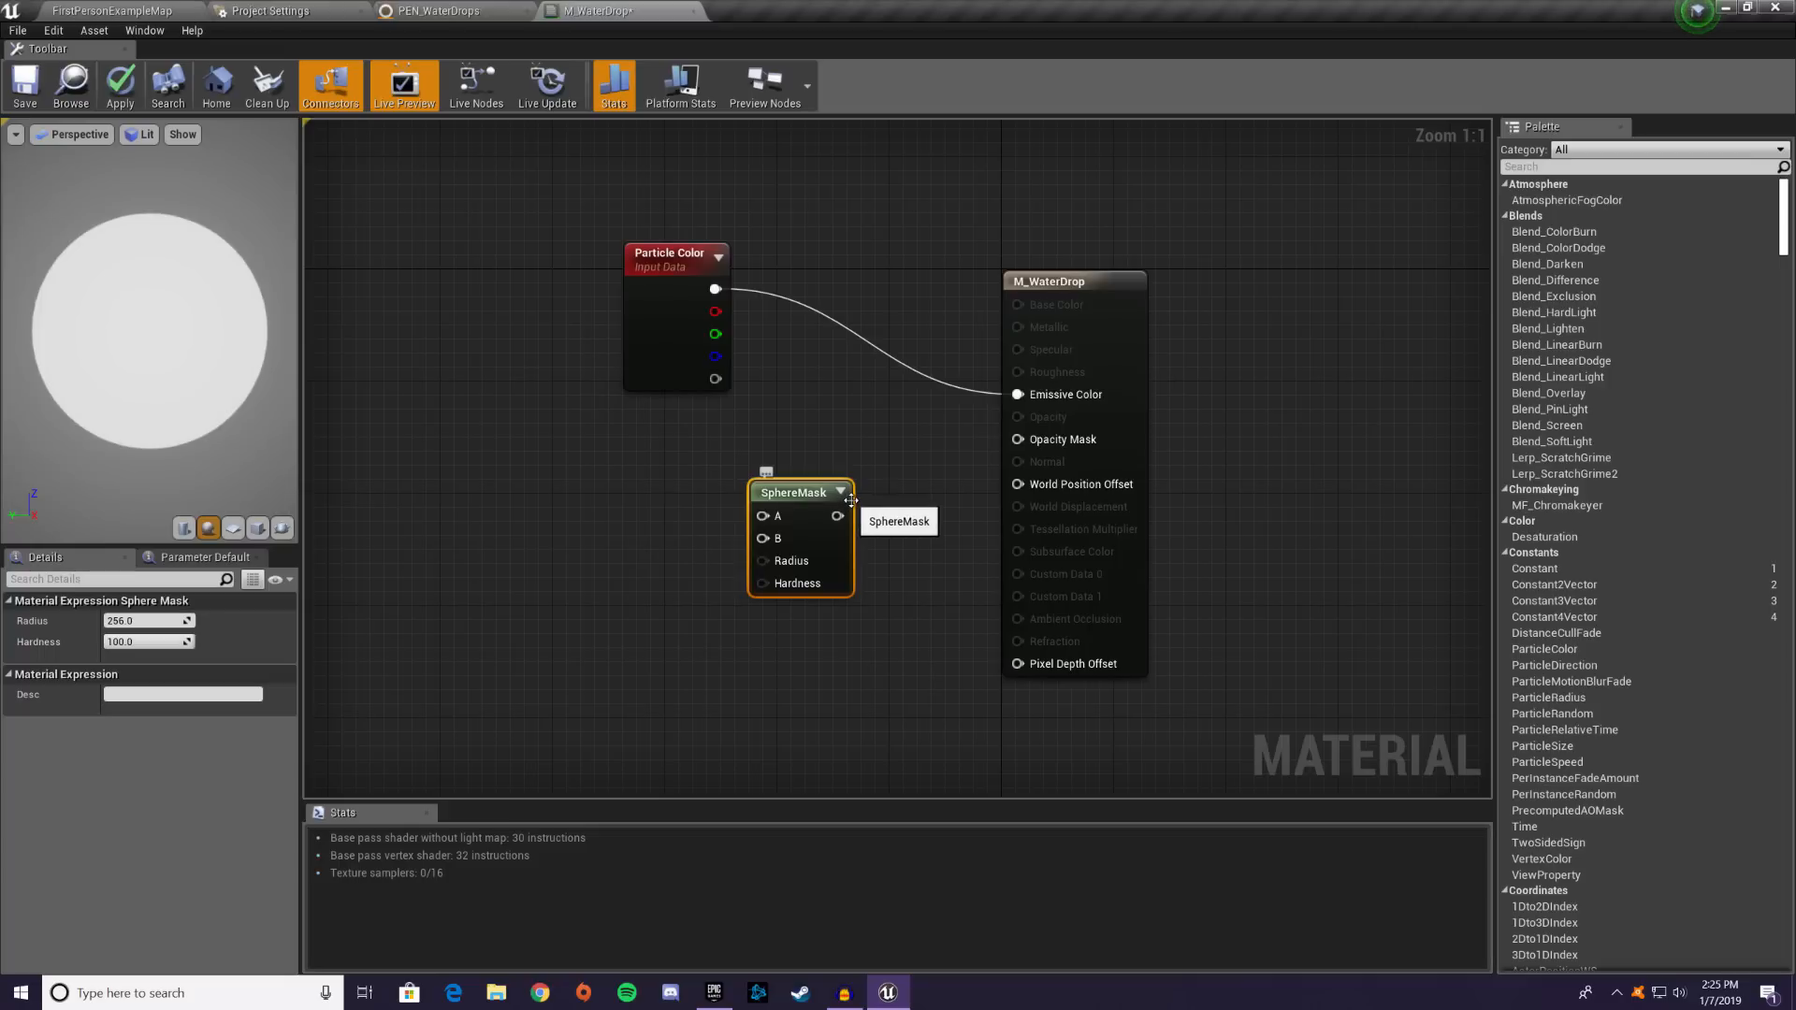
drag(813, 510, 816, 468)
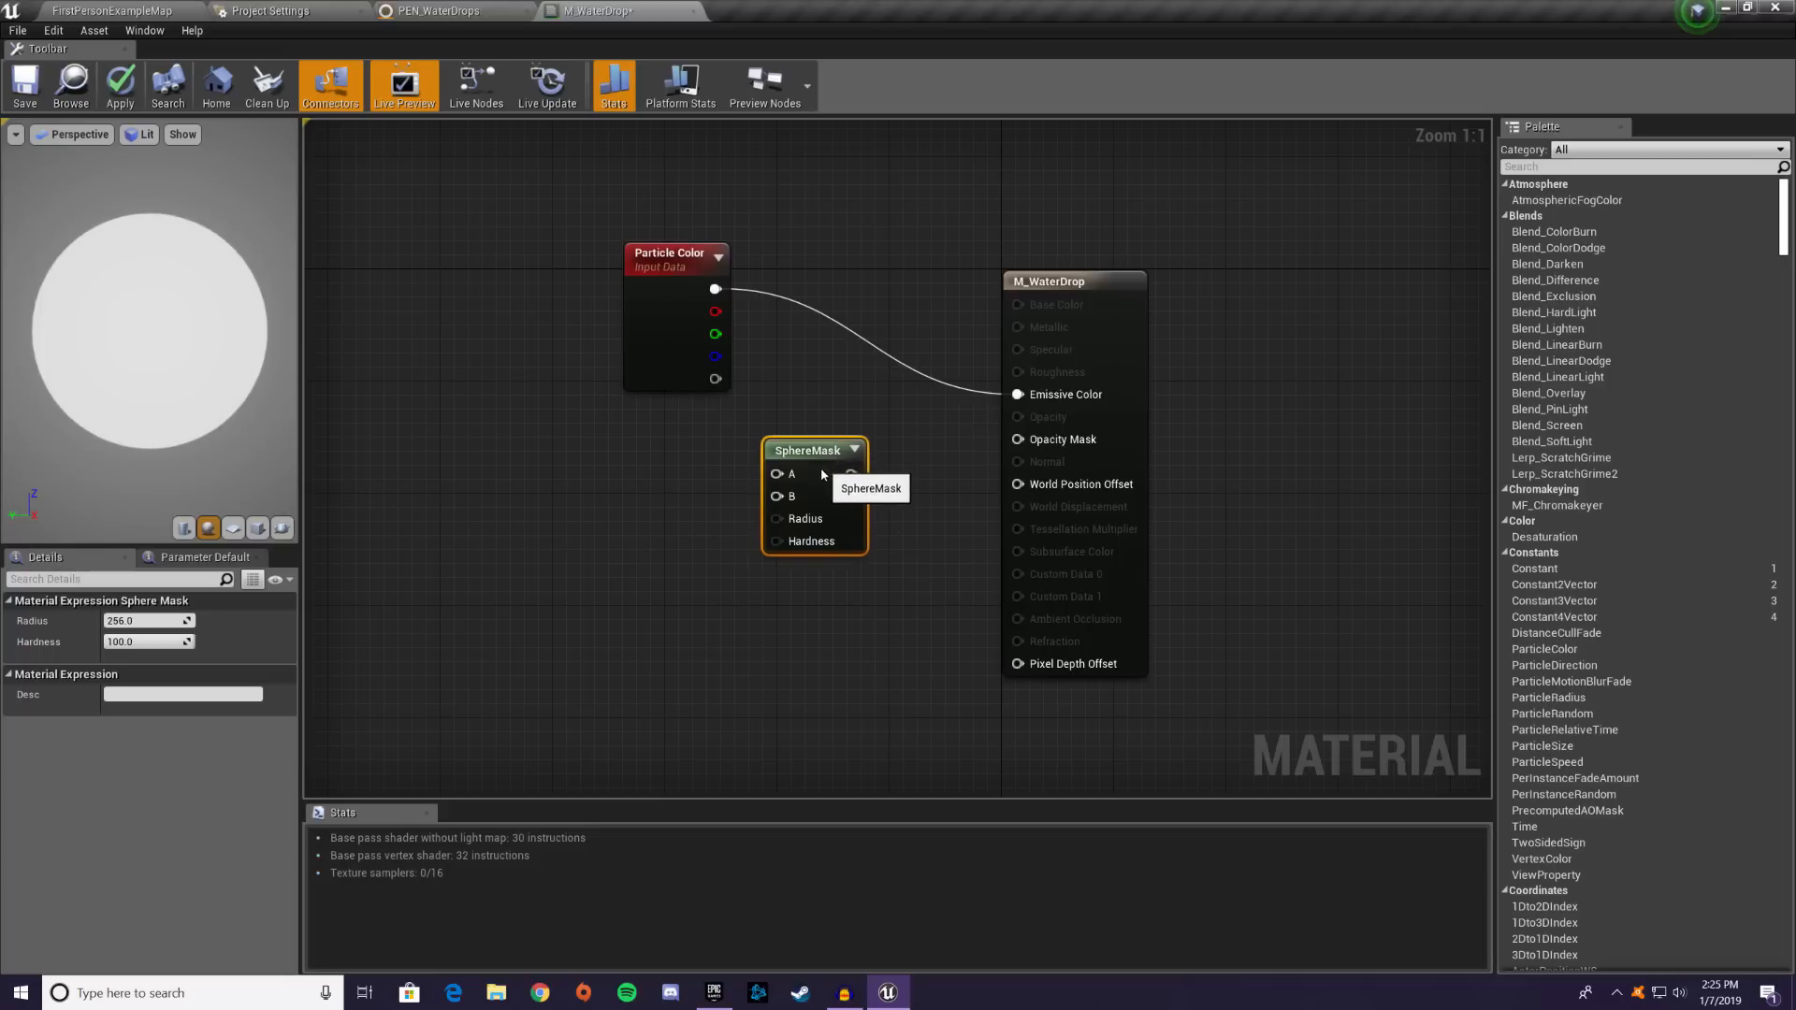
drag(688, 264, 758, 236)
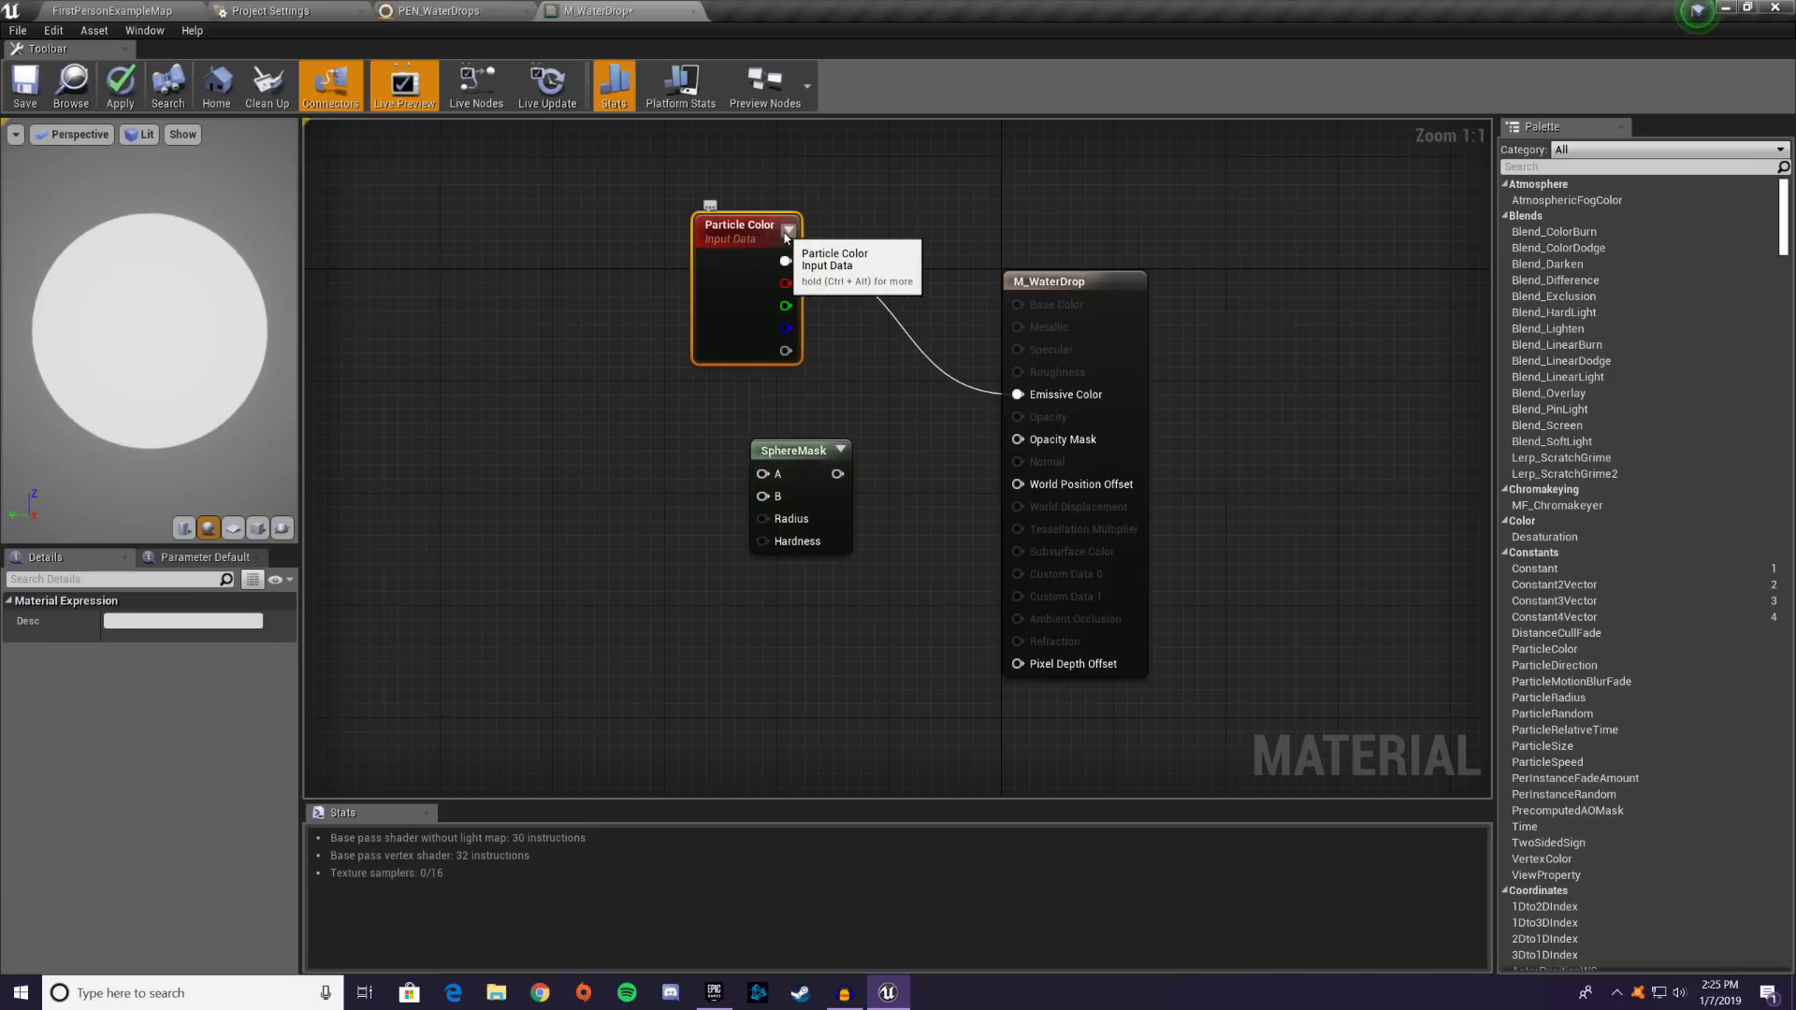
drag(836, 473, 1021, 444)
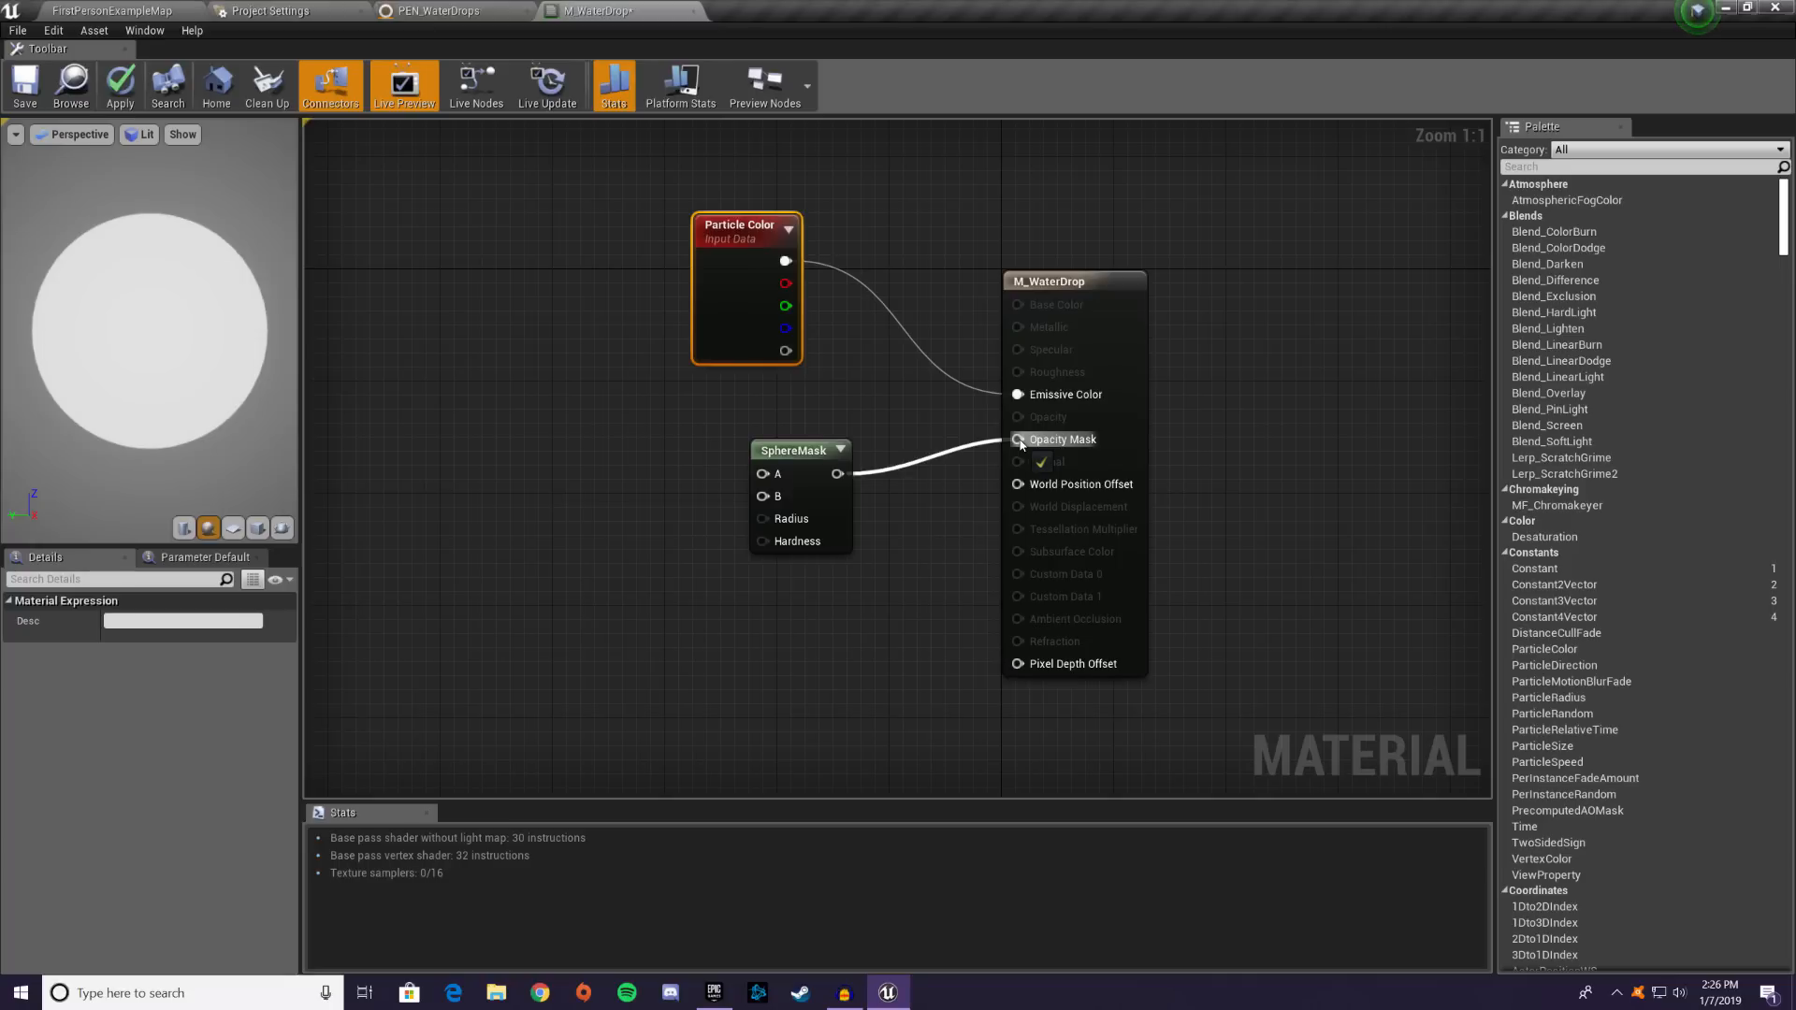
drag(1020, 446, 1021, 445)
drag(793, 455, 834, 455)
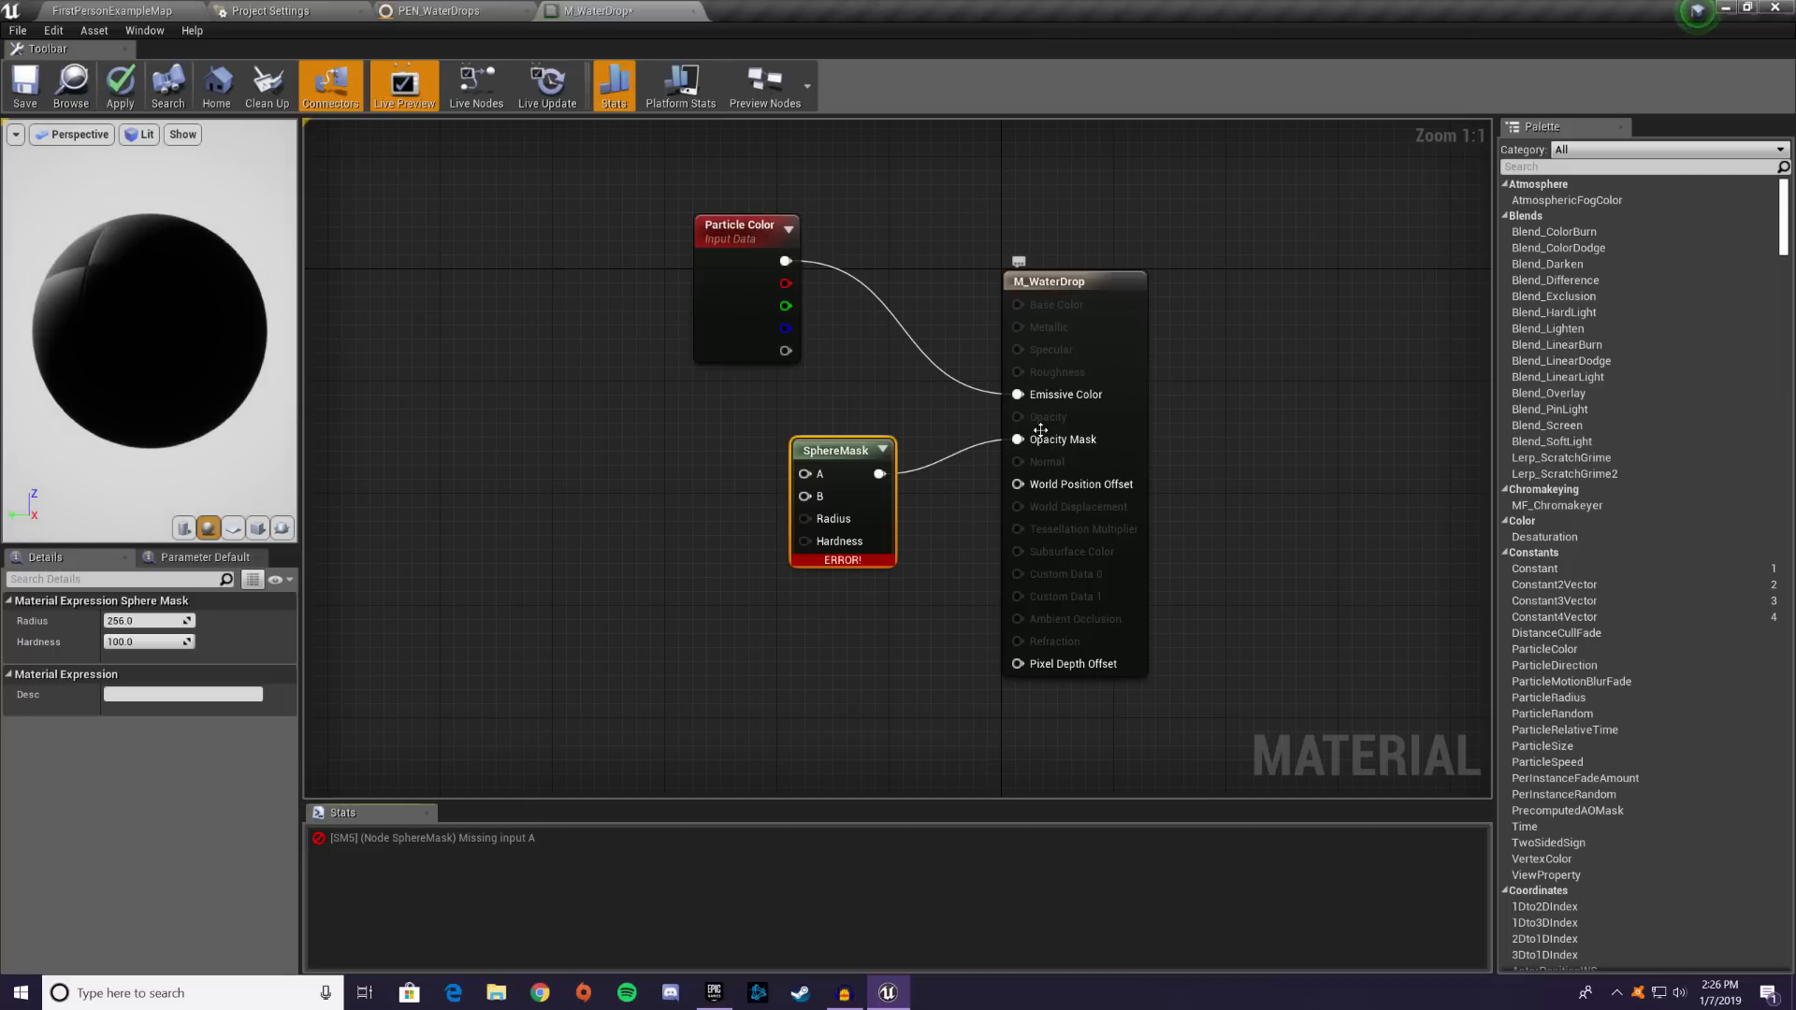
drag(866, 457, 880, 458)
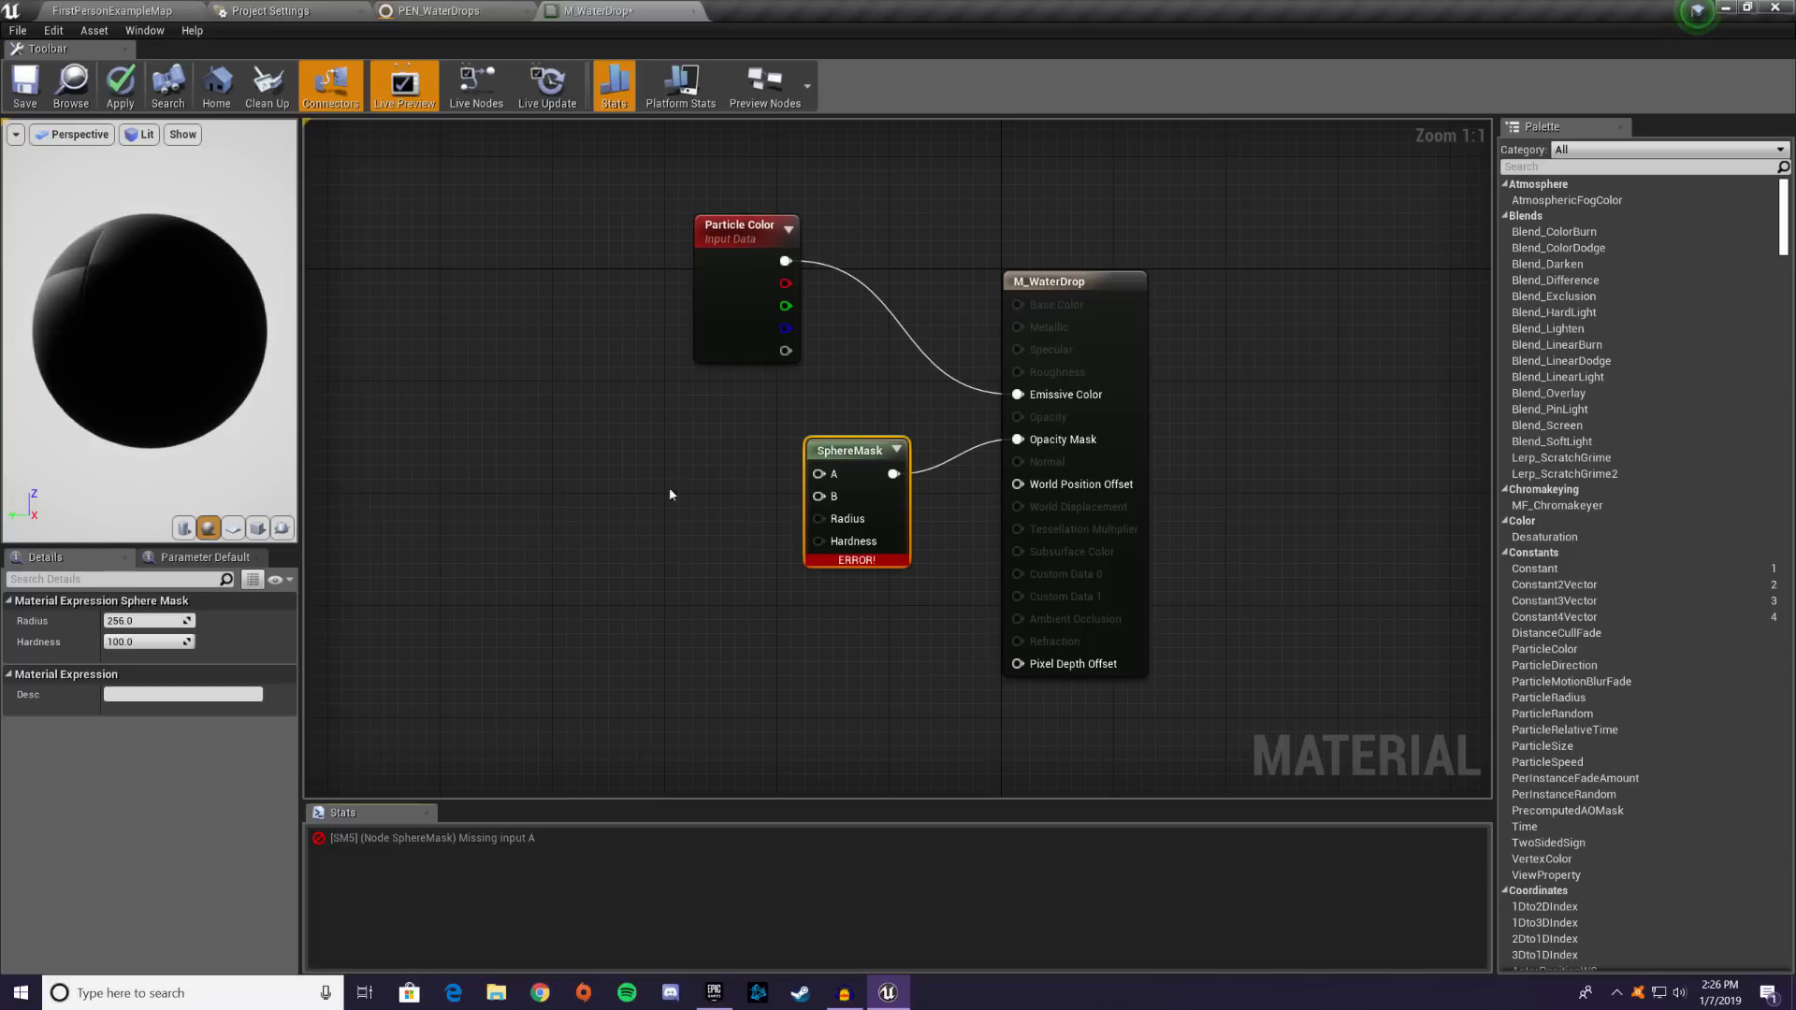
- Add a texture coordinate node connected to SphereMask's A input, and show the material preview on a plane
right_click(616, 458)
text(textur)
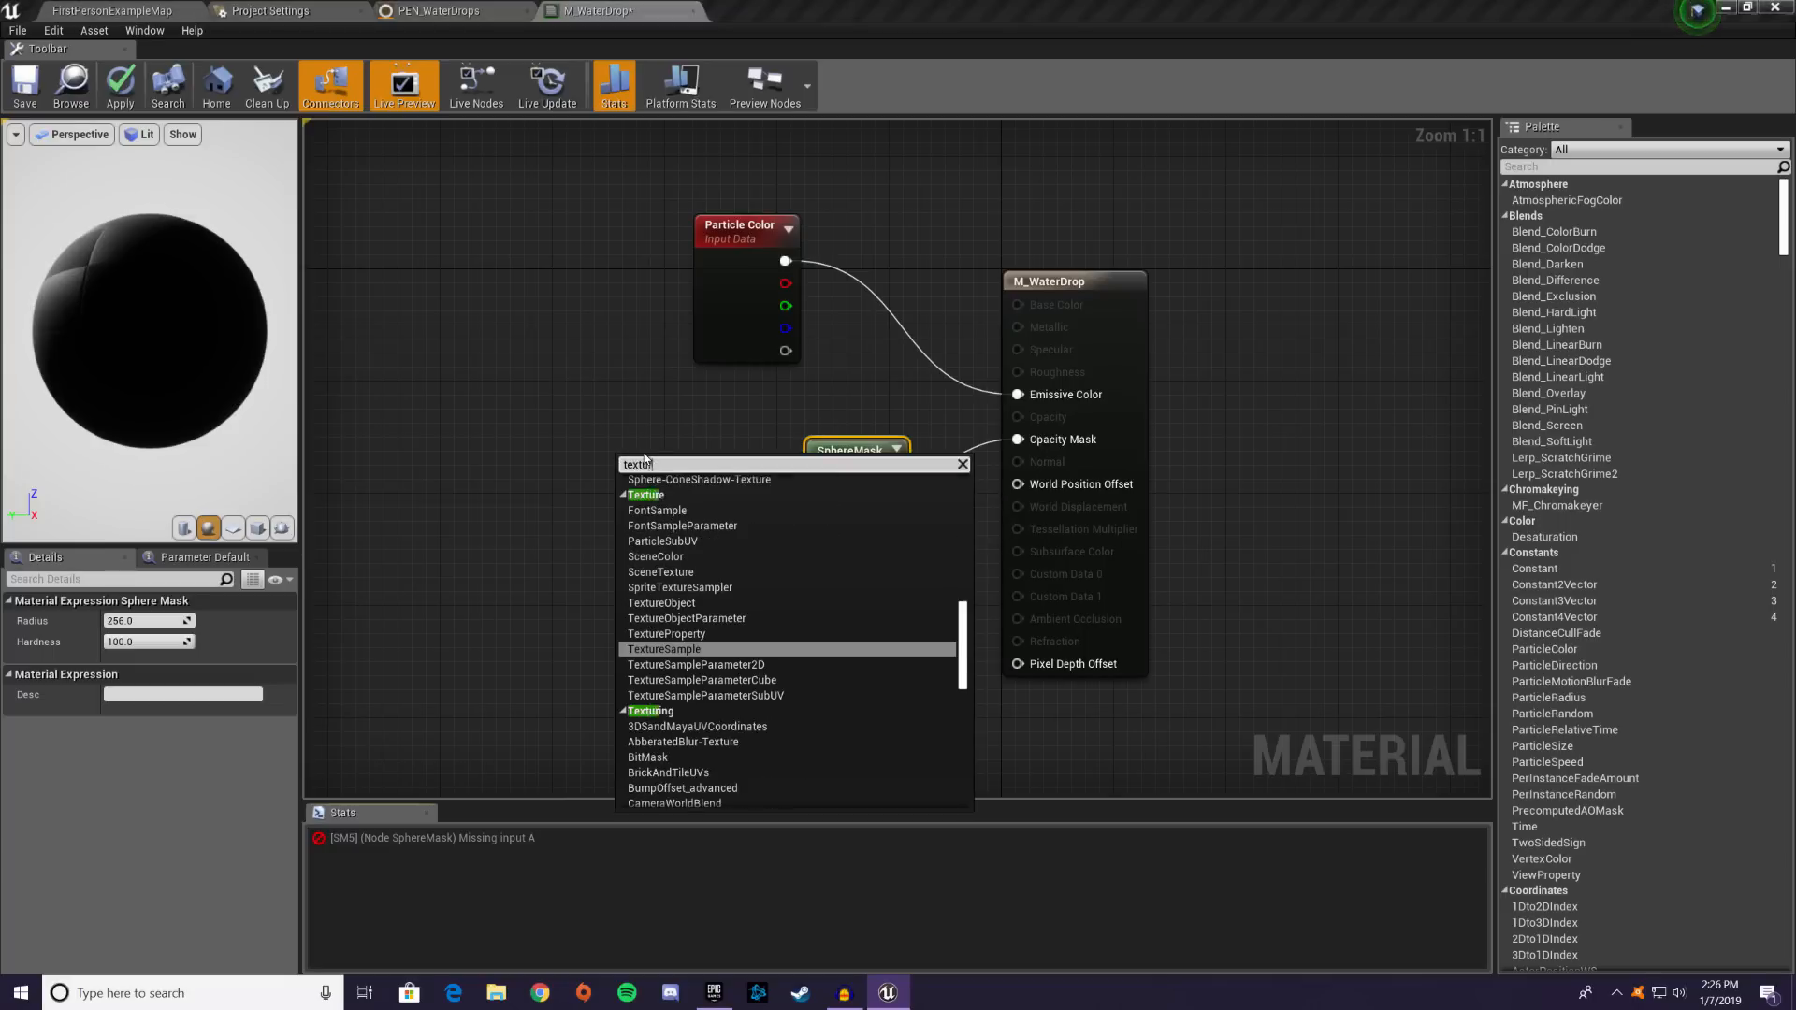
text(e coord)
key(Return)
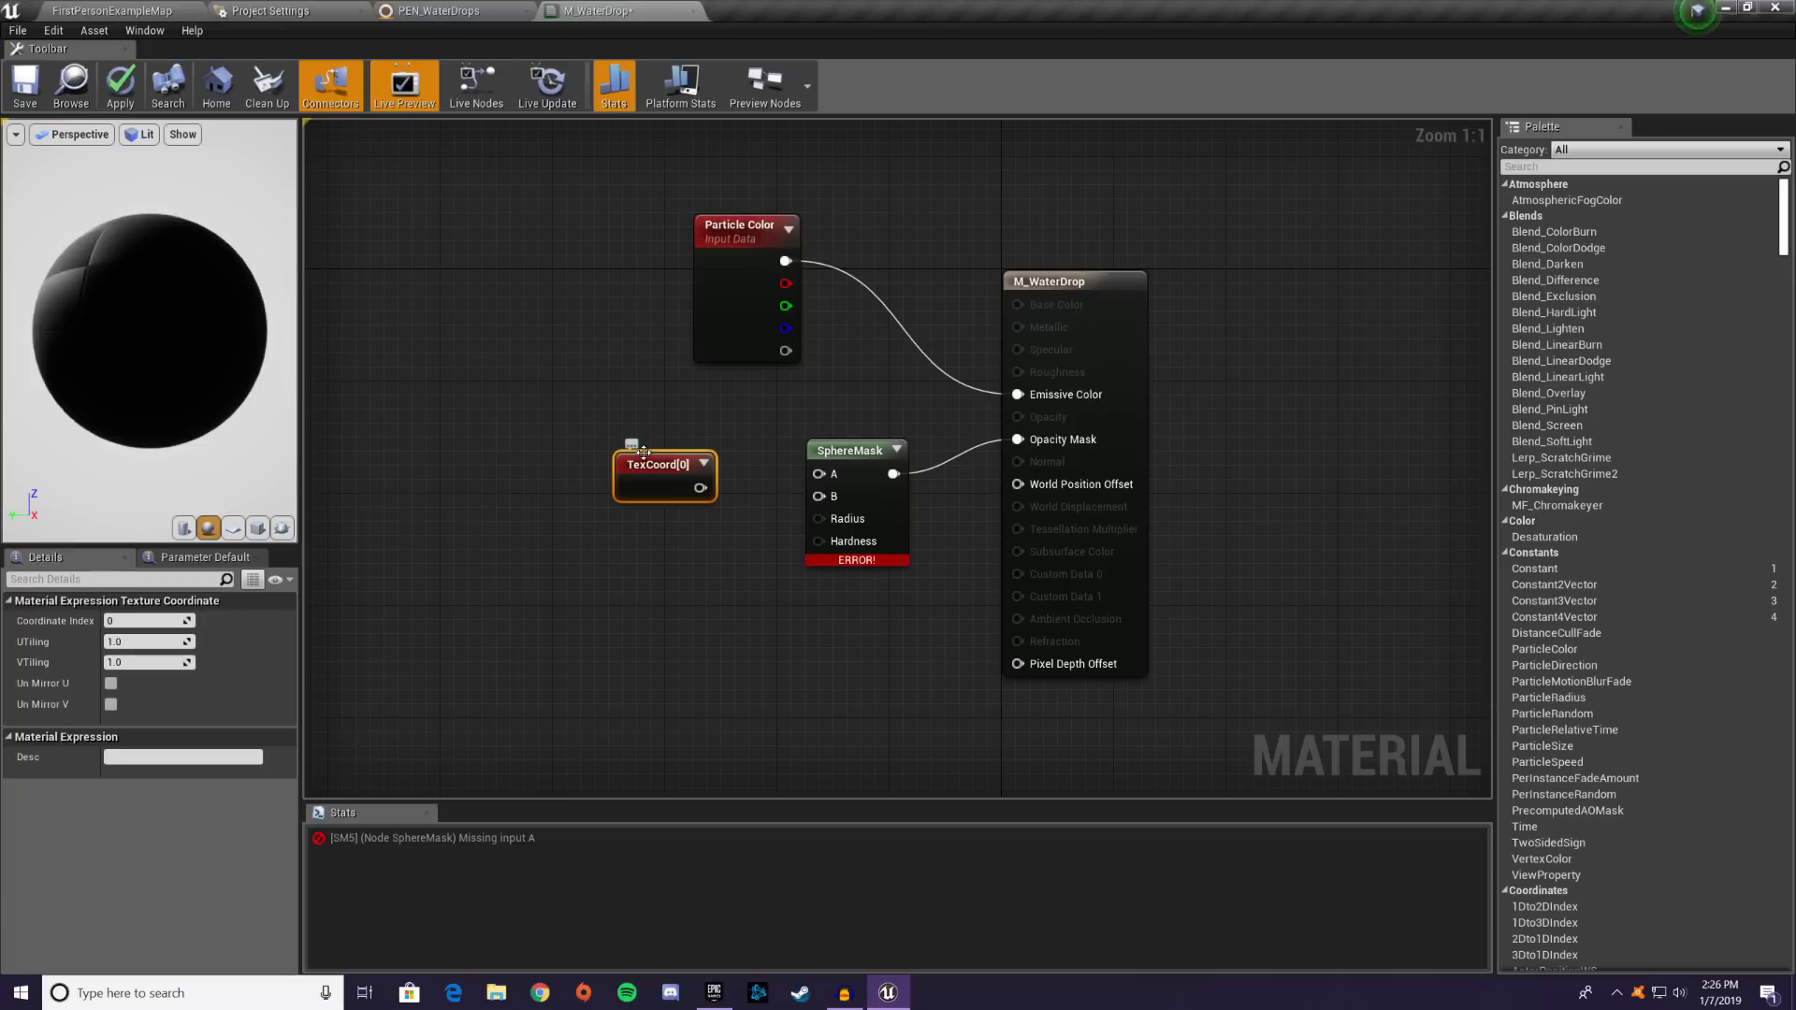
drag(699, 487, 655, 472)
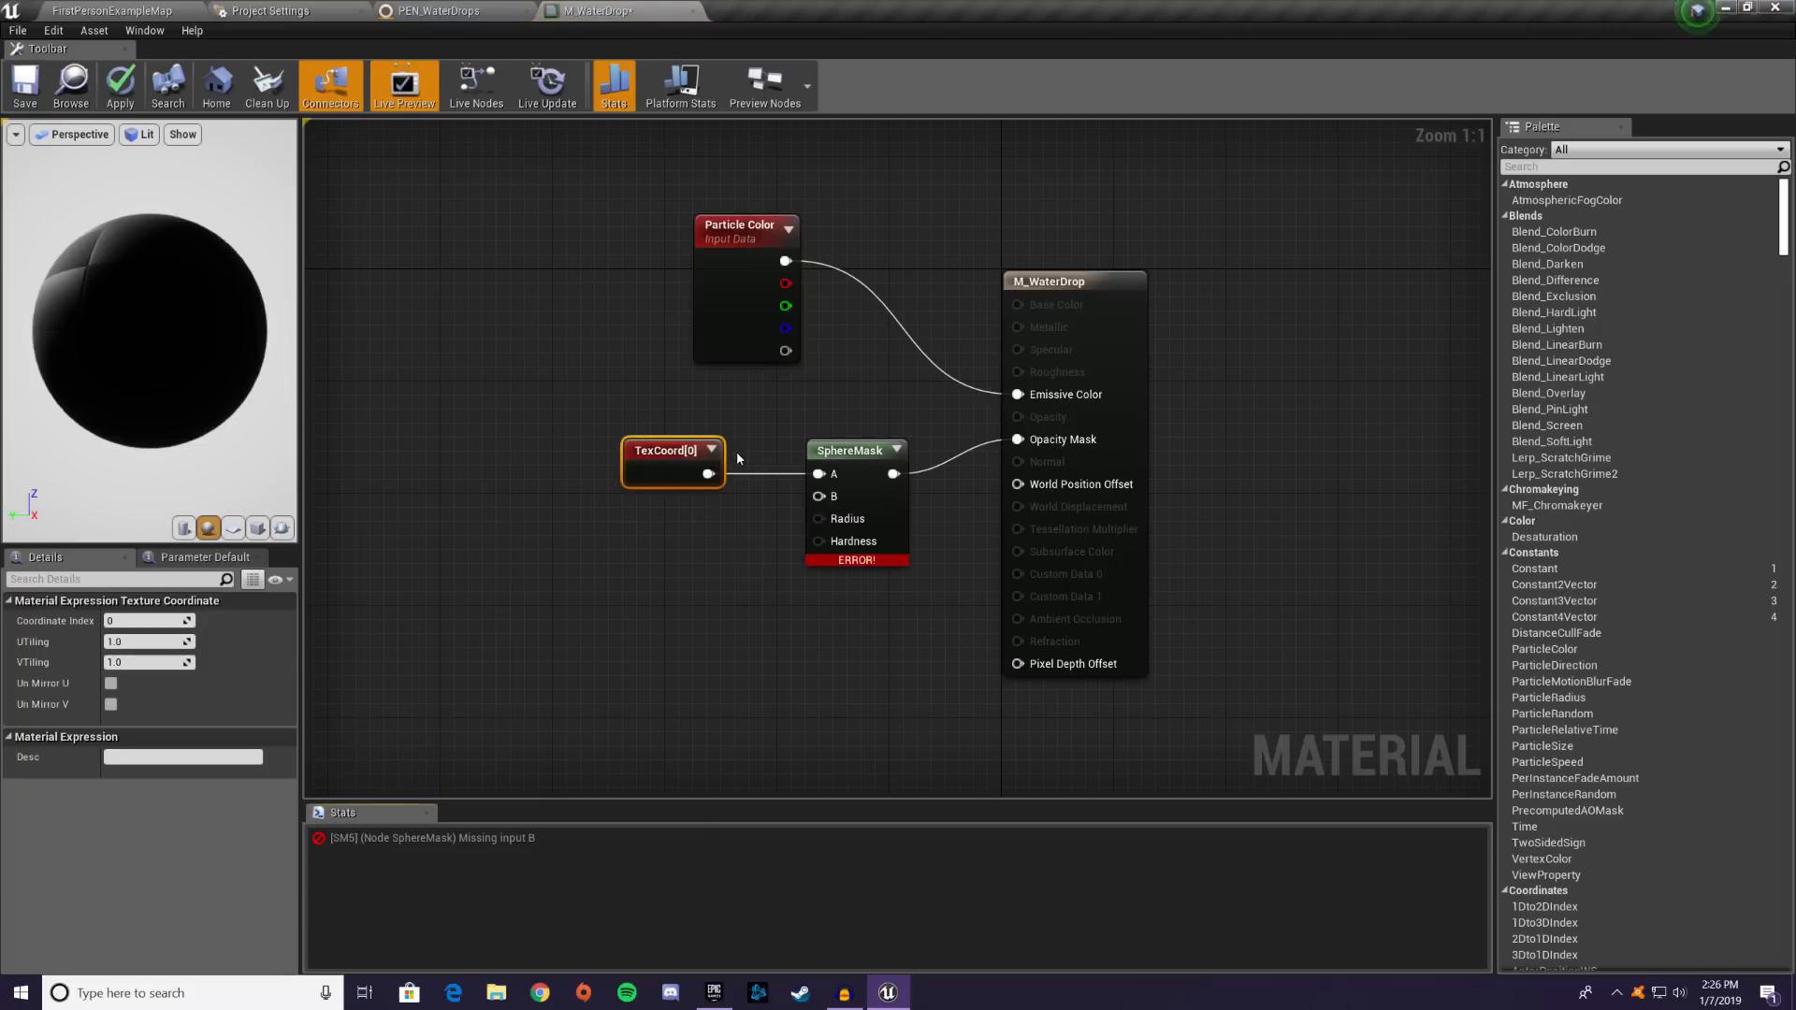
click(233, 529)
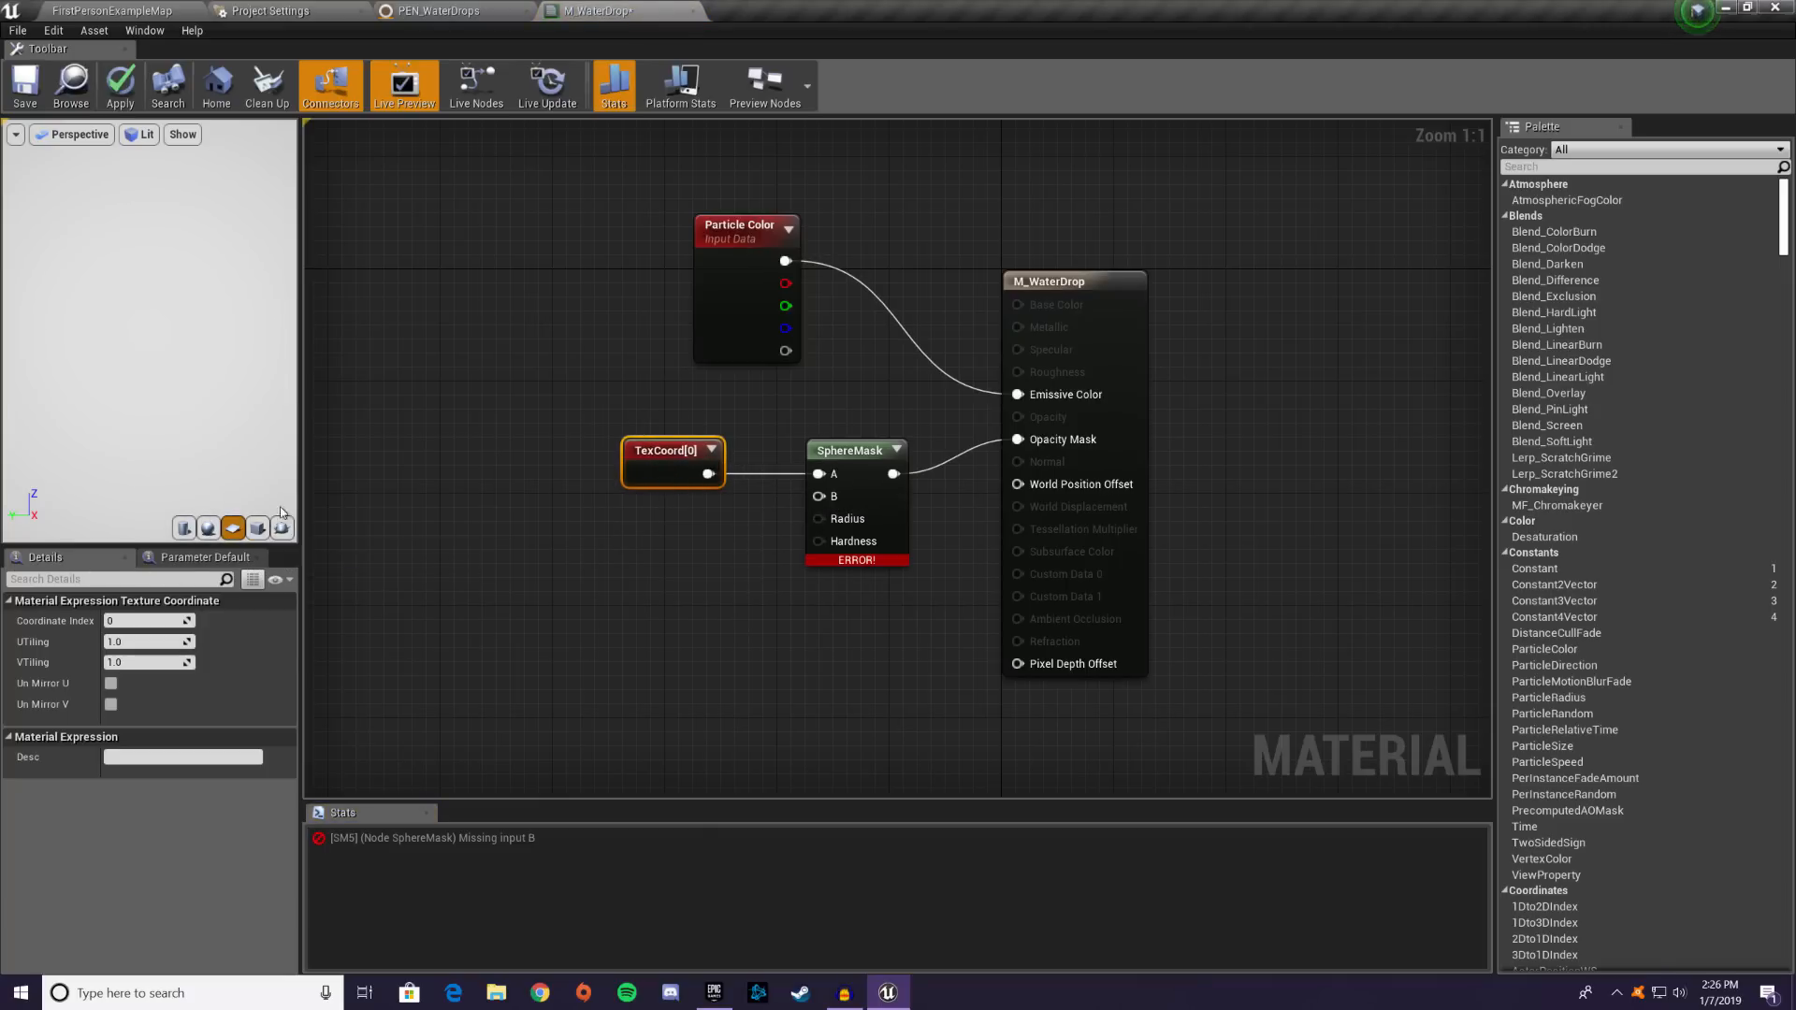
- Add a constant node with value 0.5 below the TexCoord node and connect it to SphereMask's B input
drag(679, 463, 692, 435)
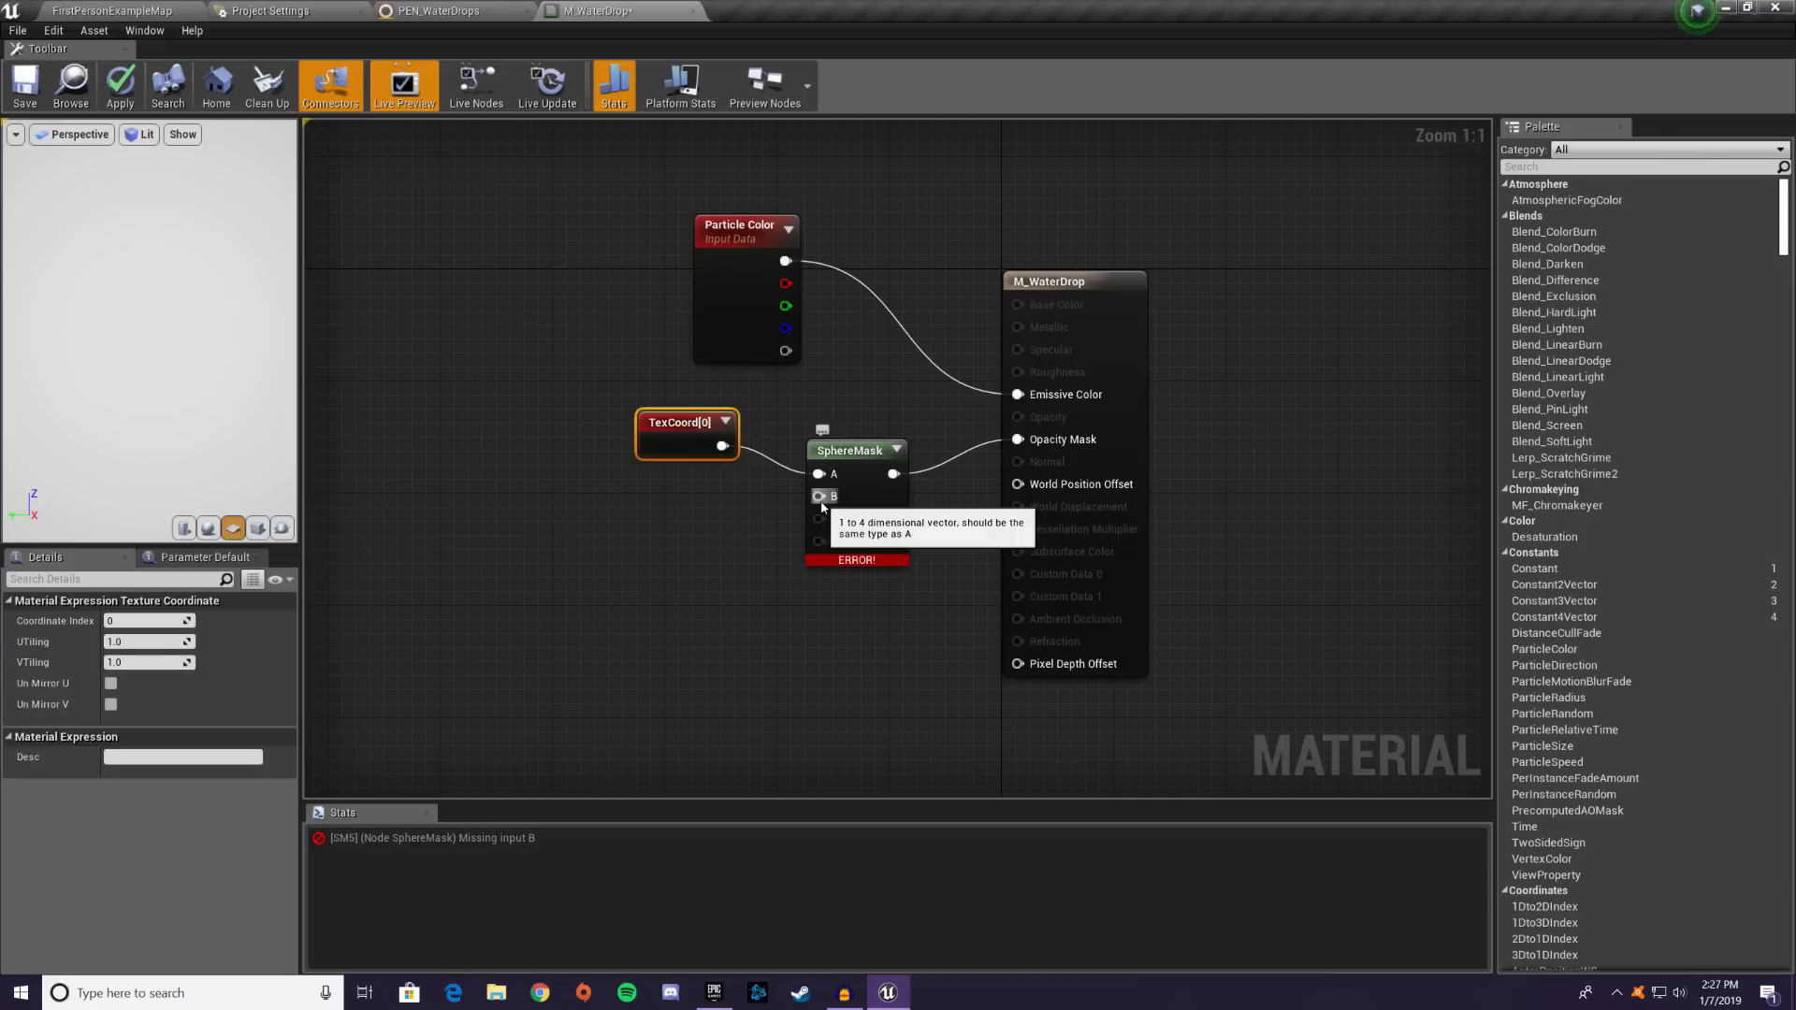
key(1)
click(684, 504)
drag(700, 513, 667, 506)
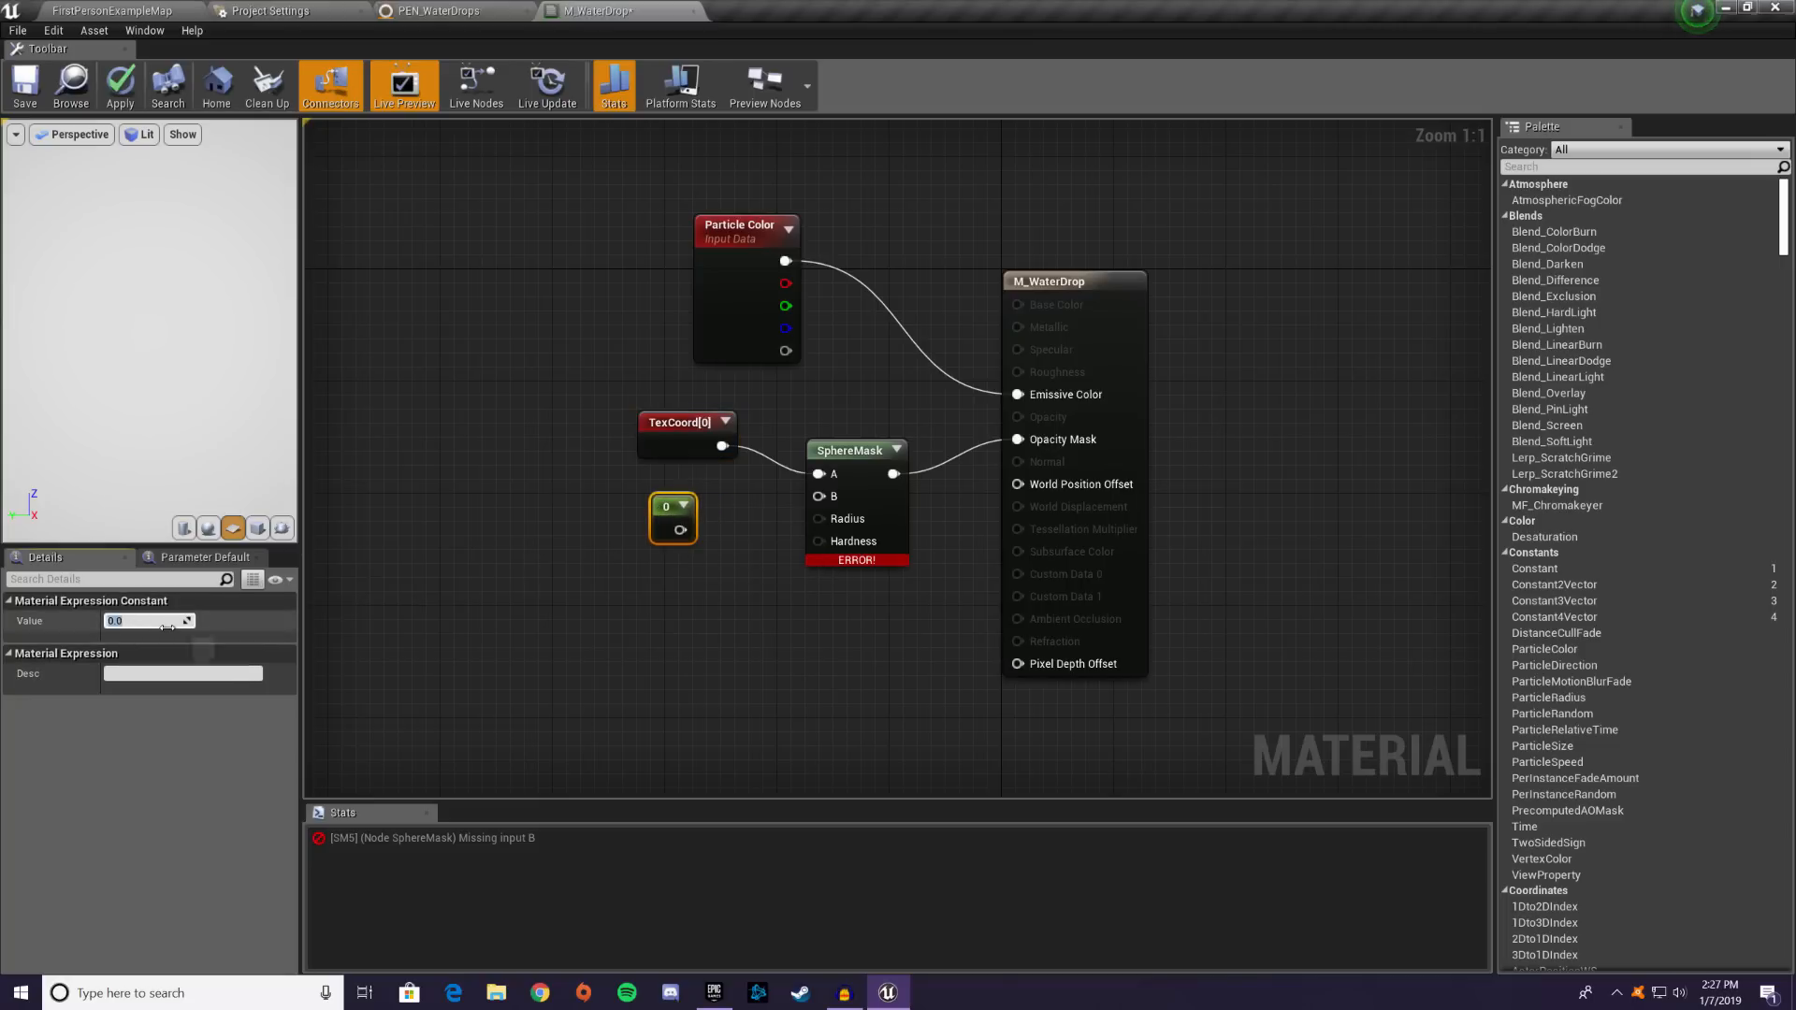
click(168, 627)
text(0.5)
key(Return)
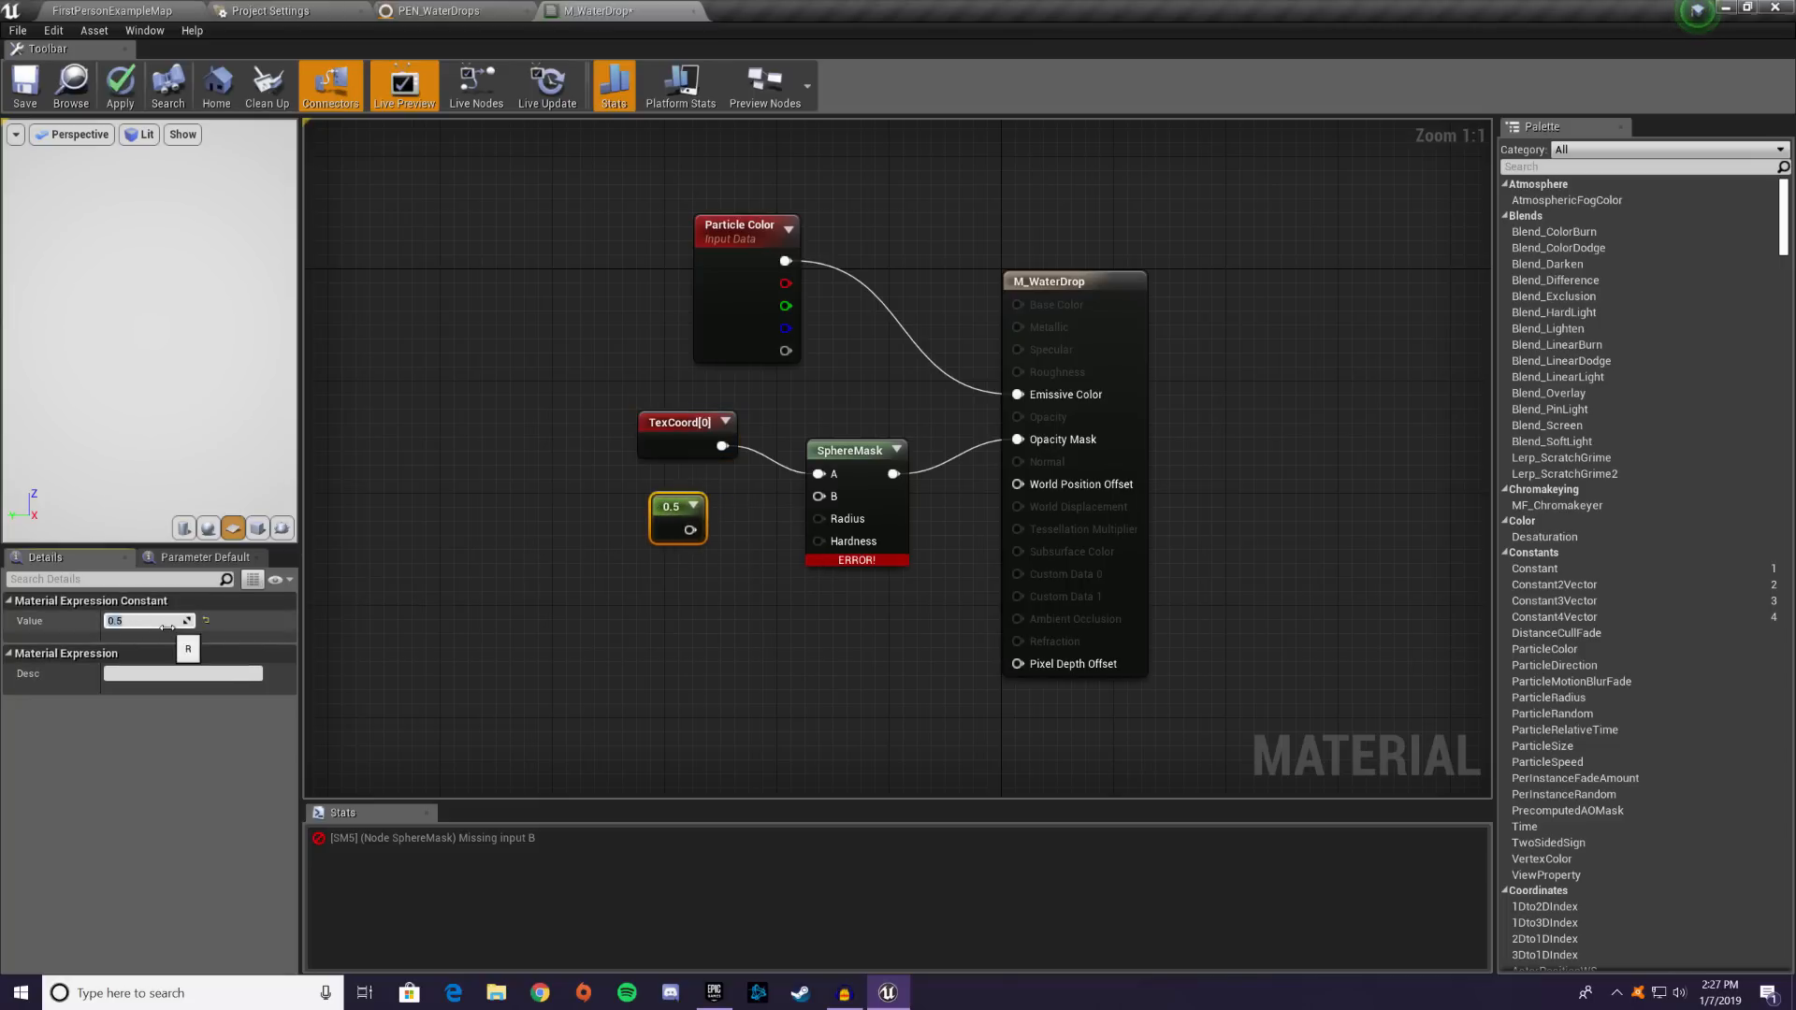
drag(691, 529, 693, 493)
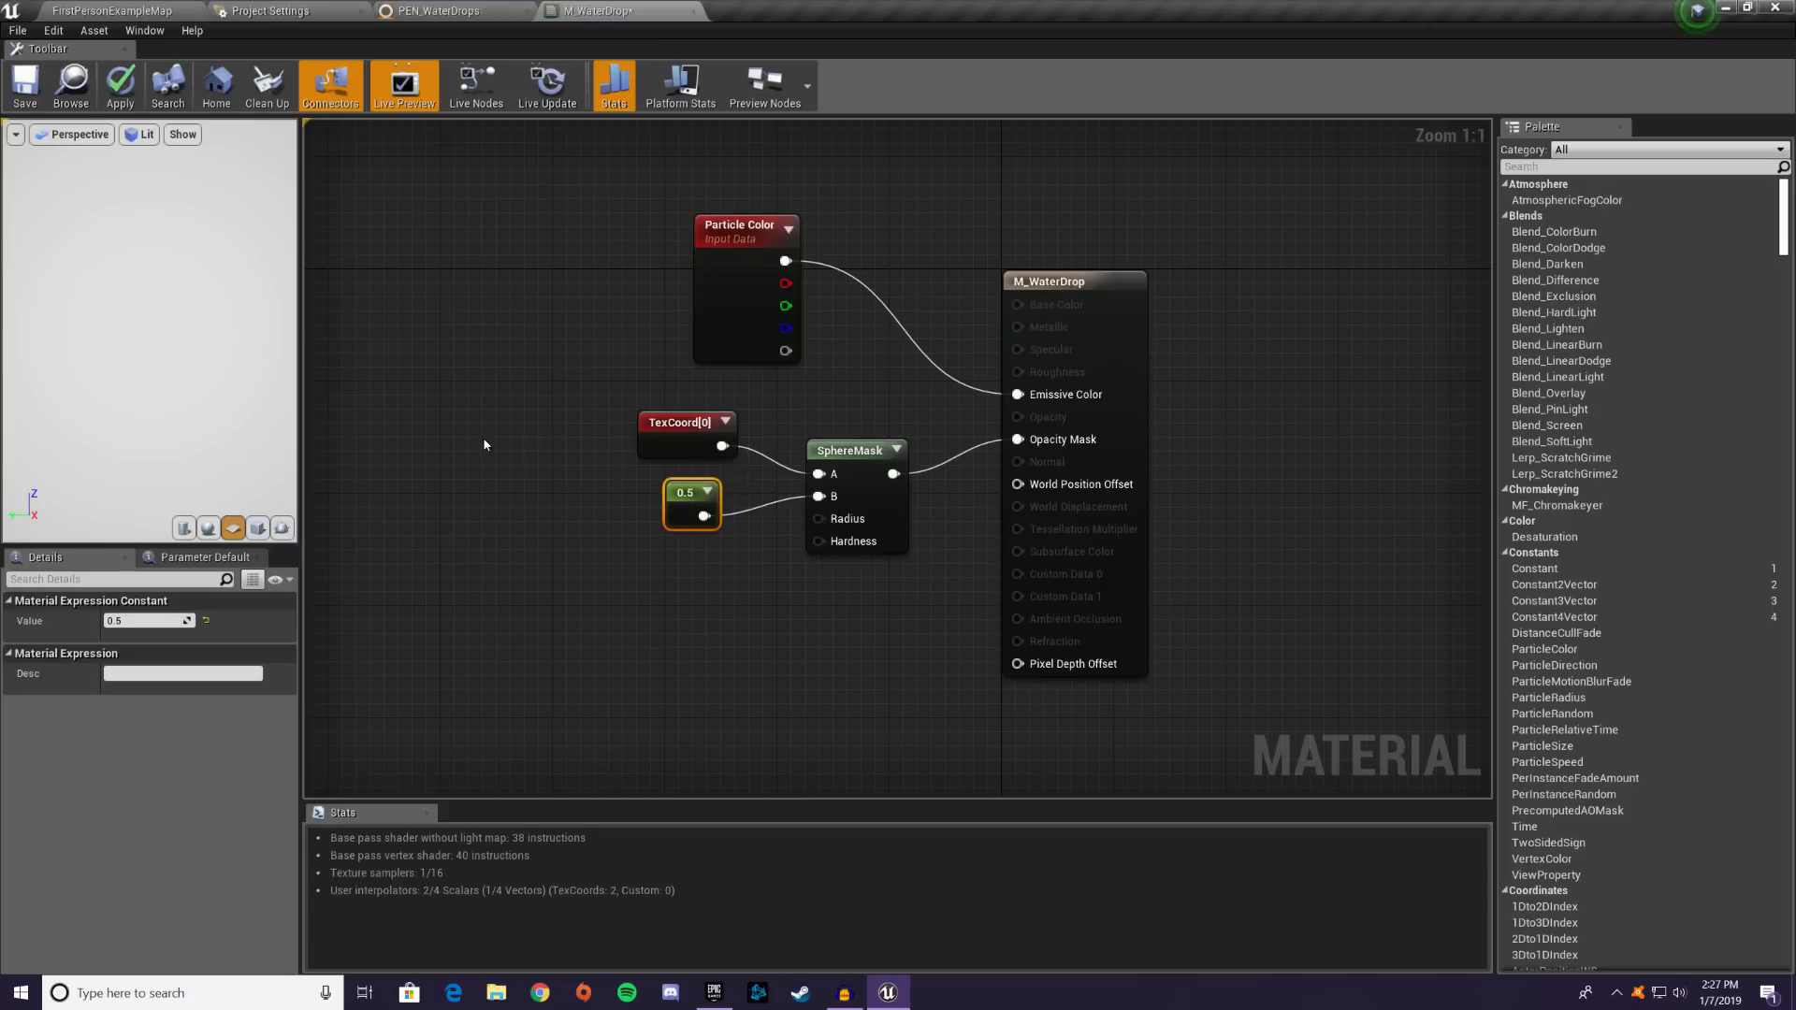
mouse_move(184, 388)
mouse_down()
mouse_move(169, 408)
mouse_move(98, 412)
mouse_move(182, 385)
mouse_up()
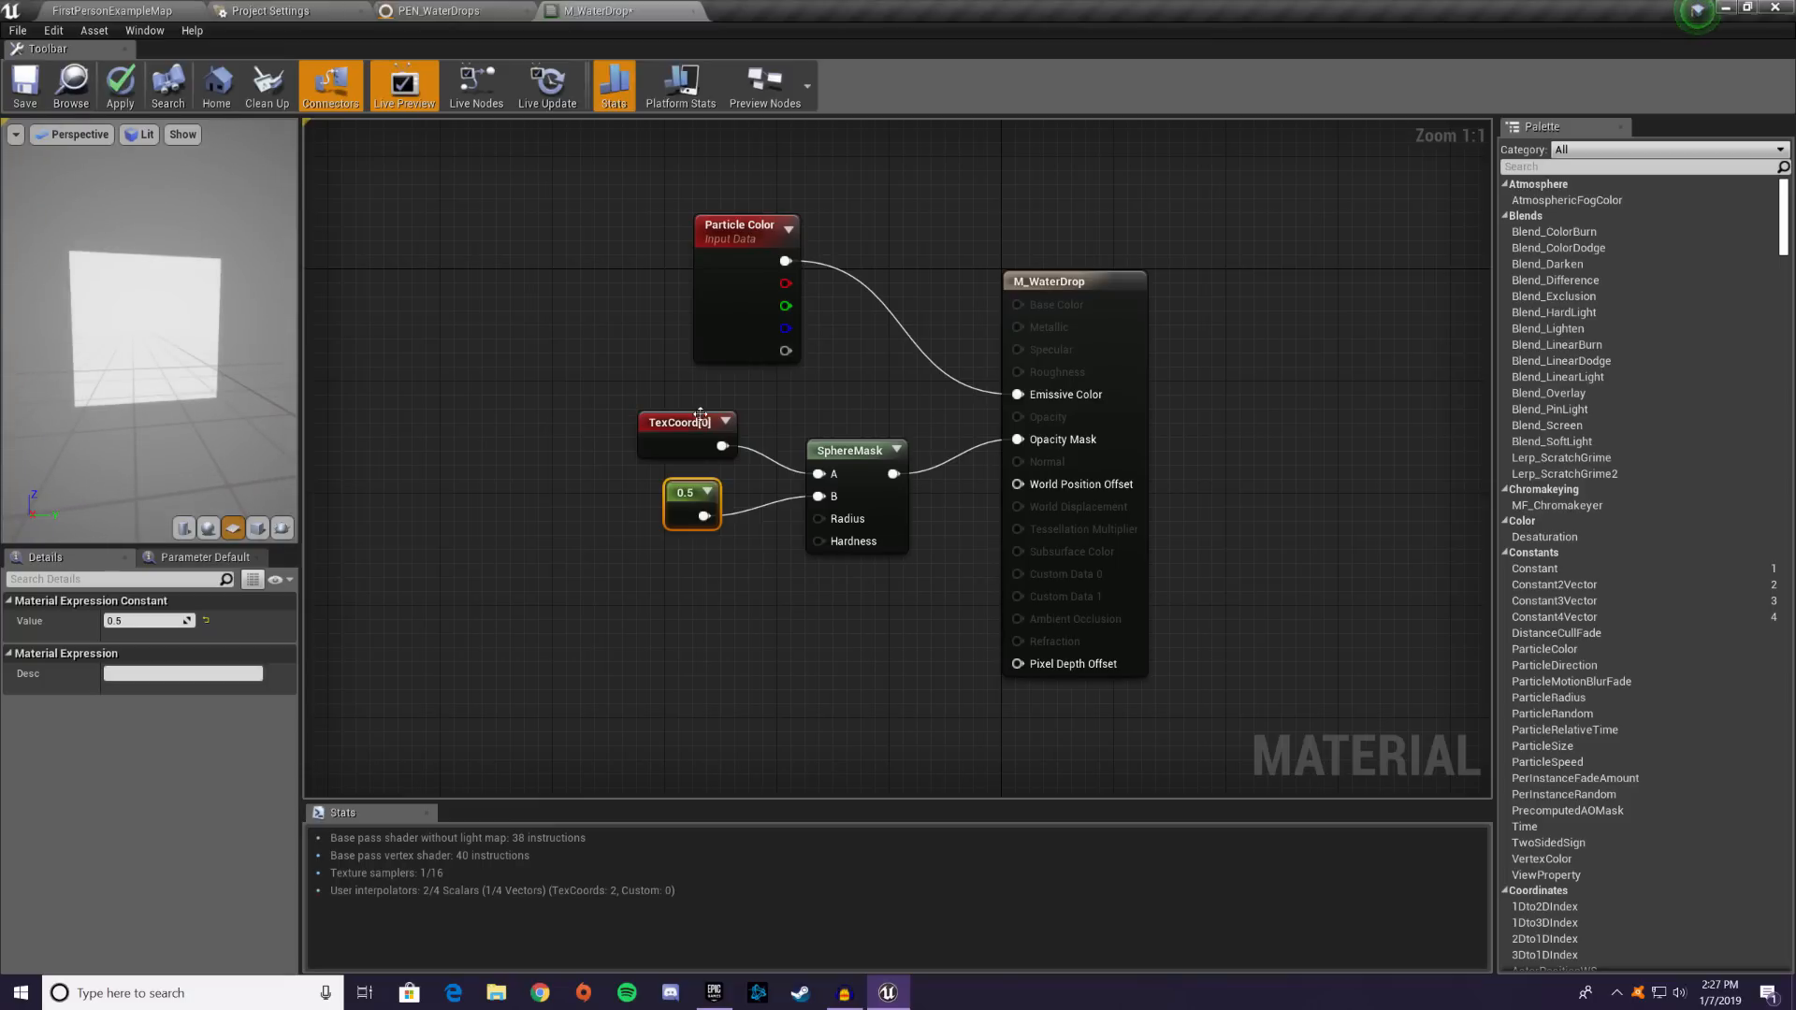
- Connect the 0.5 constant to SphereMask's Radius and Hardness inputs and tidy the positions of the TexCoord and constant nodes
drag(703, 419, 717, 405)
drag(694, 507, 825, 521)
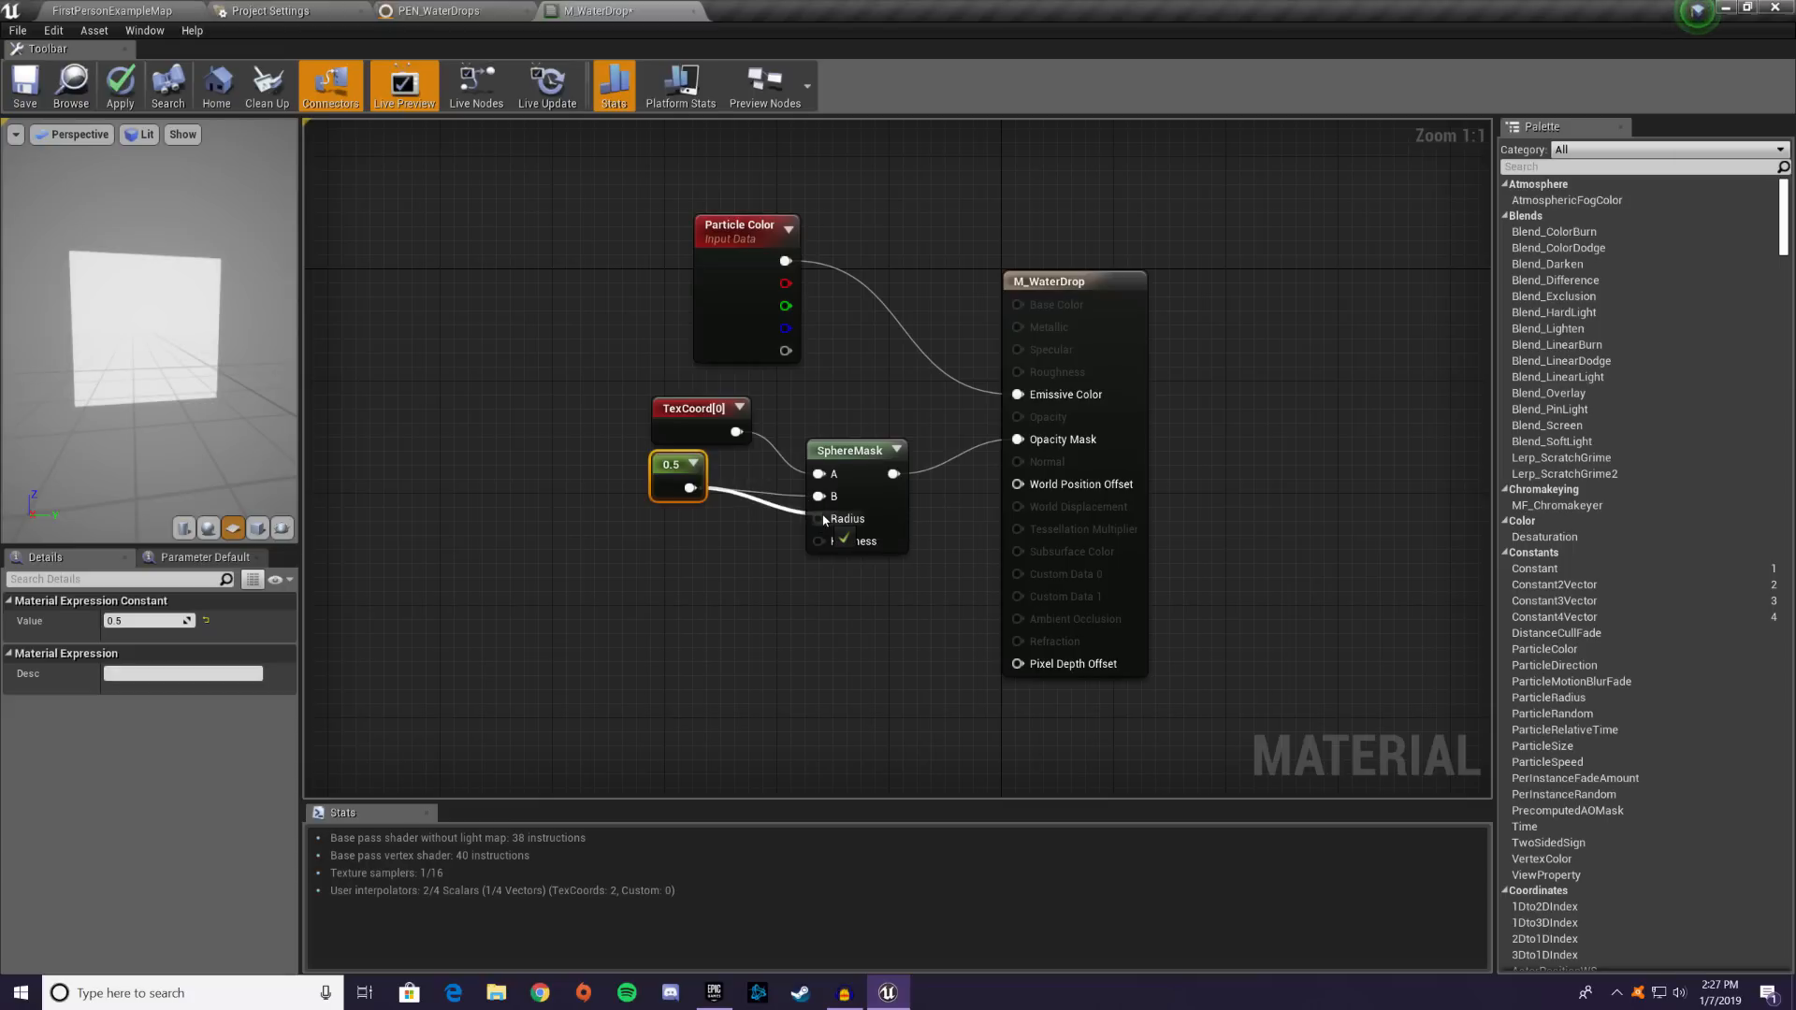
drag(828, 520, 815, 520)
drag(213, 352, 184, 378)
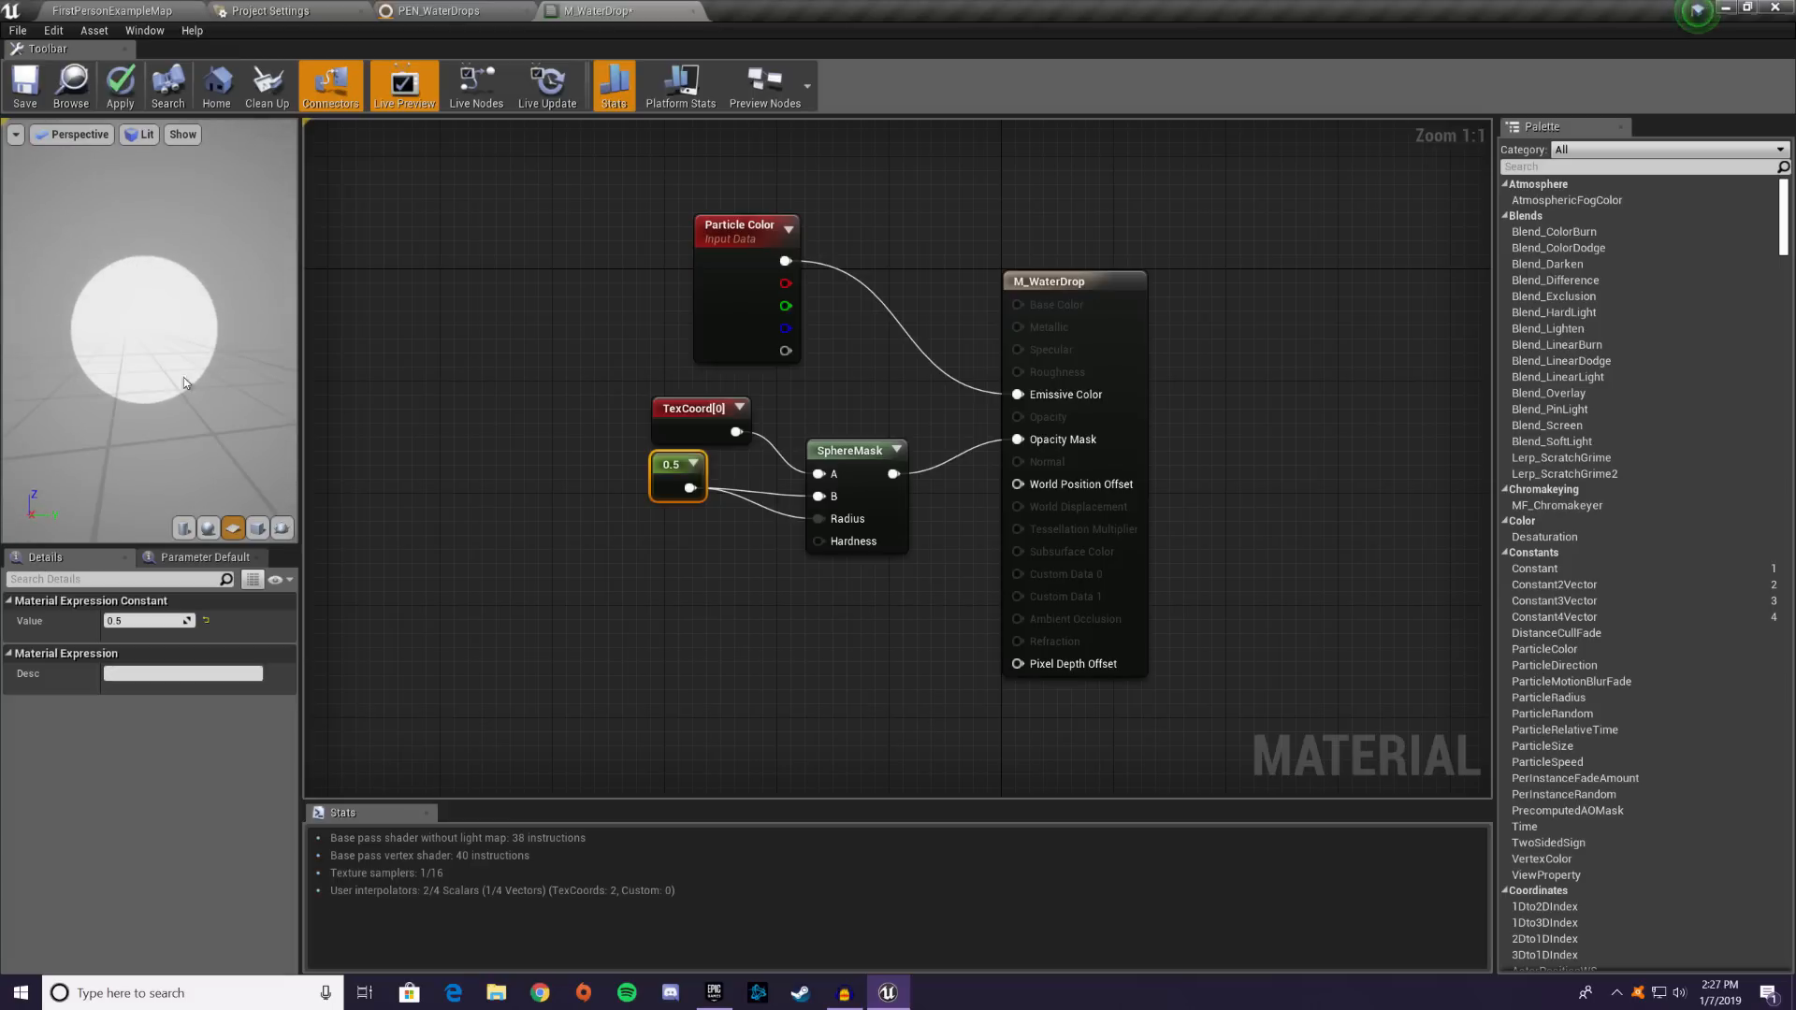
drag(663, 466, 839, 549)
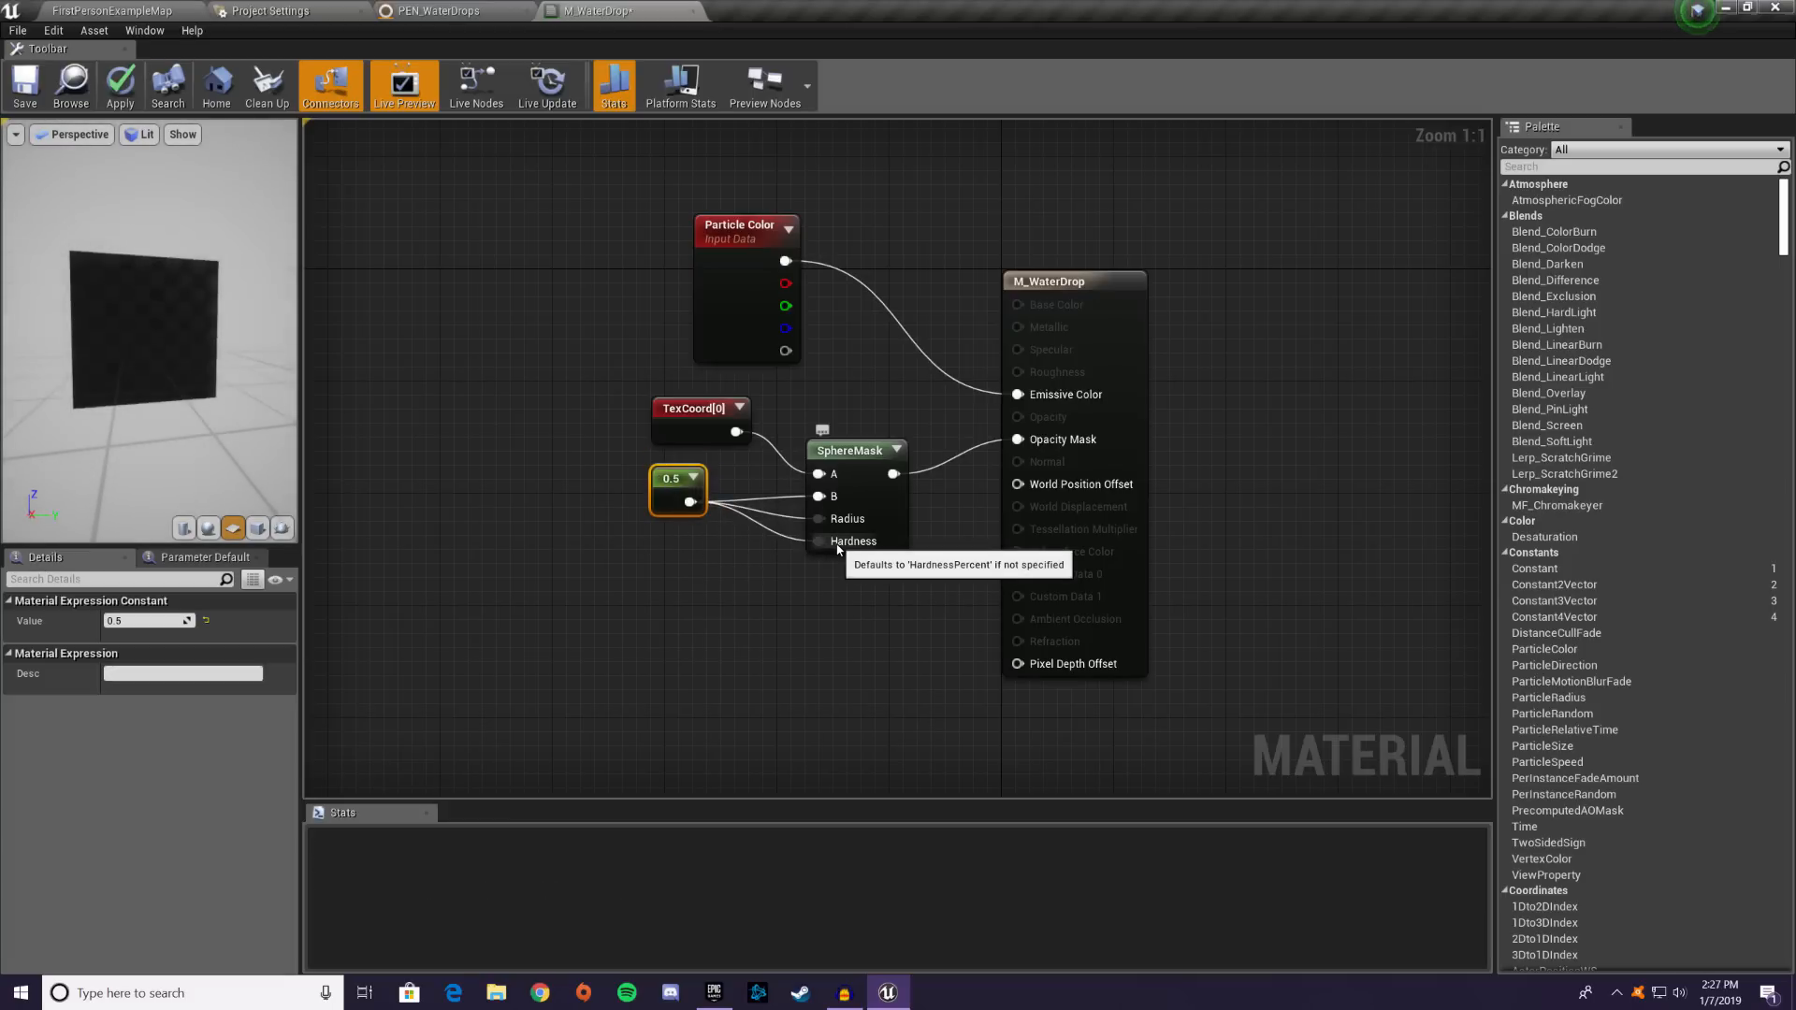
mouse_move(244, 429)
mouse_down()
mouse_move(238, 346)
mouse_move(230, 402)
mouse_up()
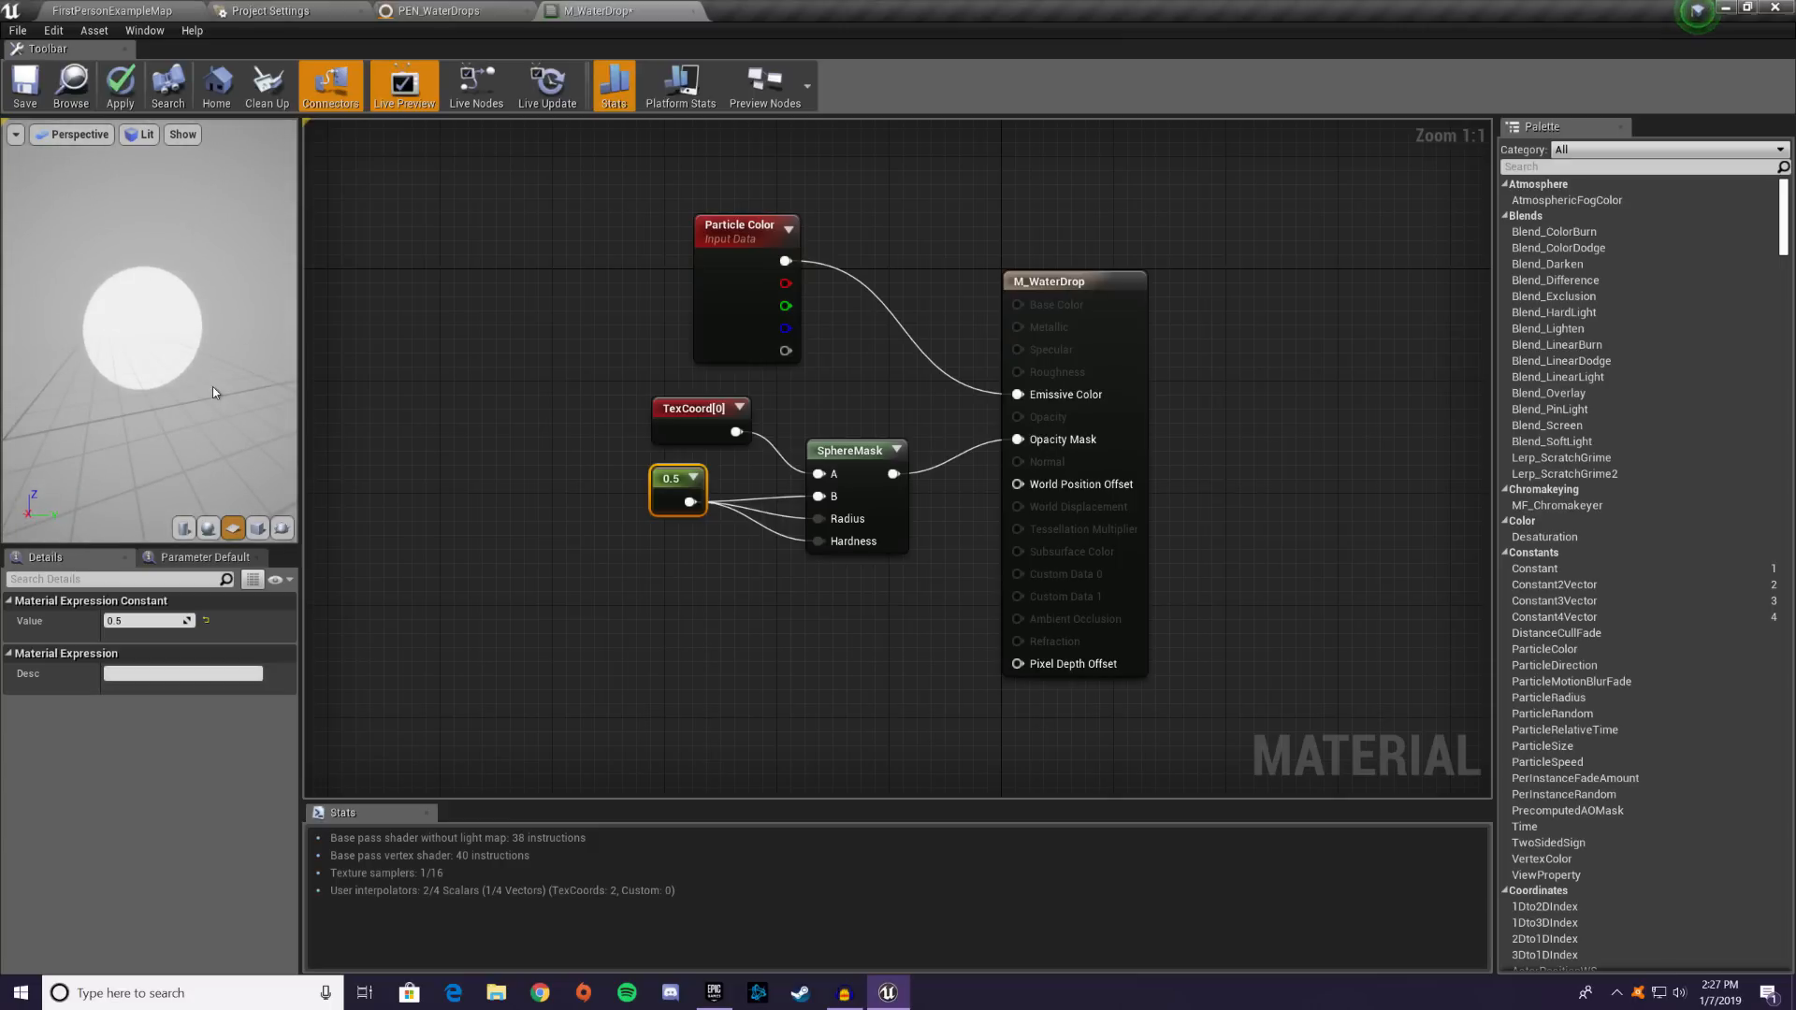
drag(129, 343, 156, 342)
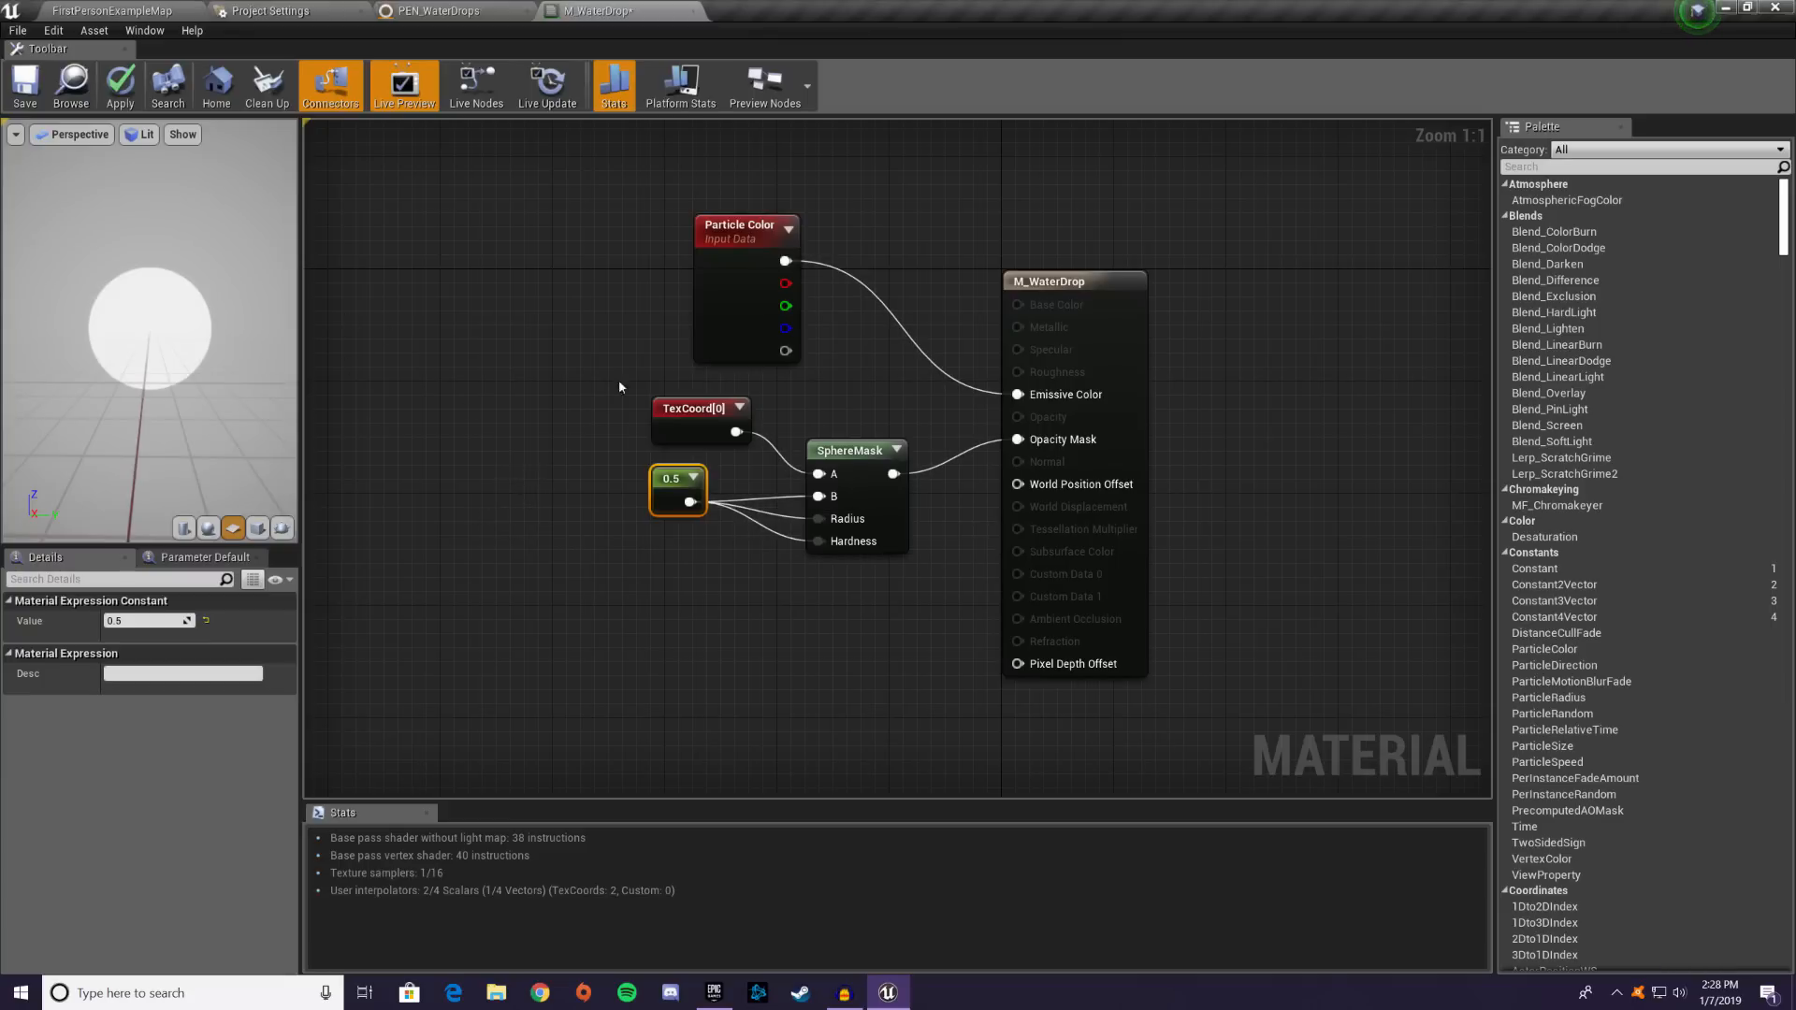
- Move the TexCoord, constant and SphereMask nodes closer to the material node, then save M_WaterDrop and check the particles in PEN_WaterDrops
drag(562, 391, 924, 507)
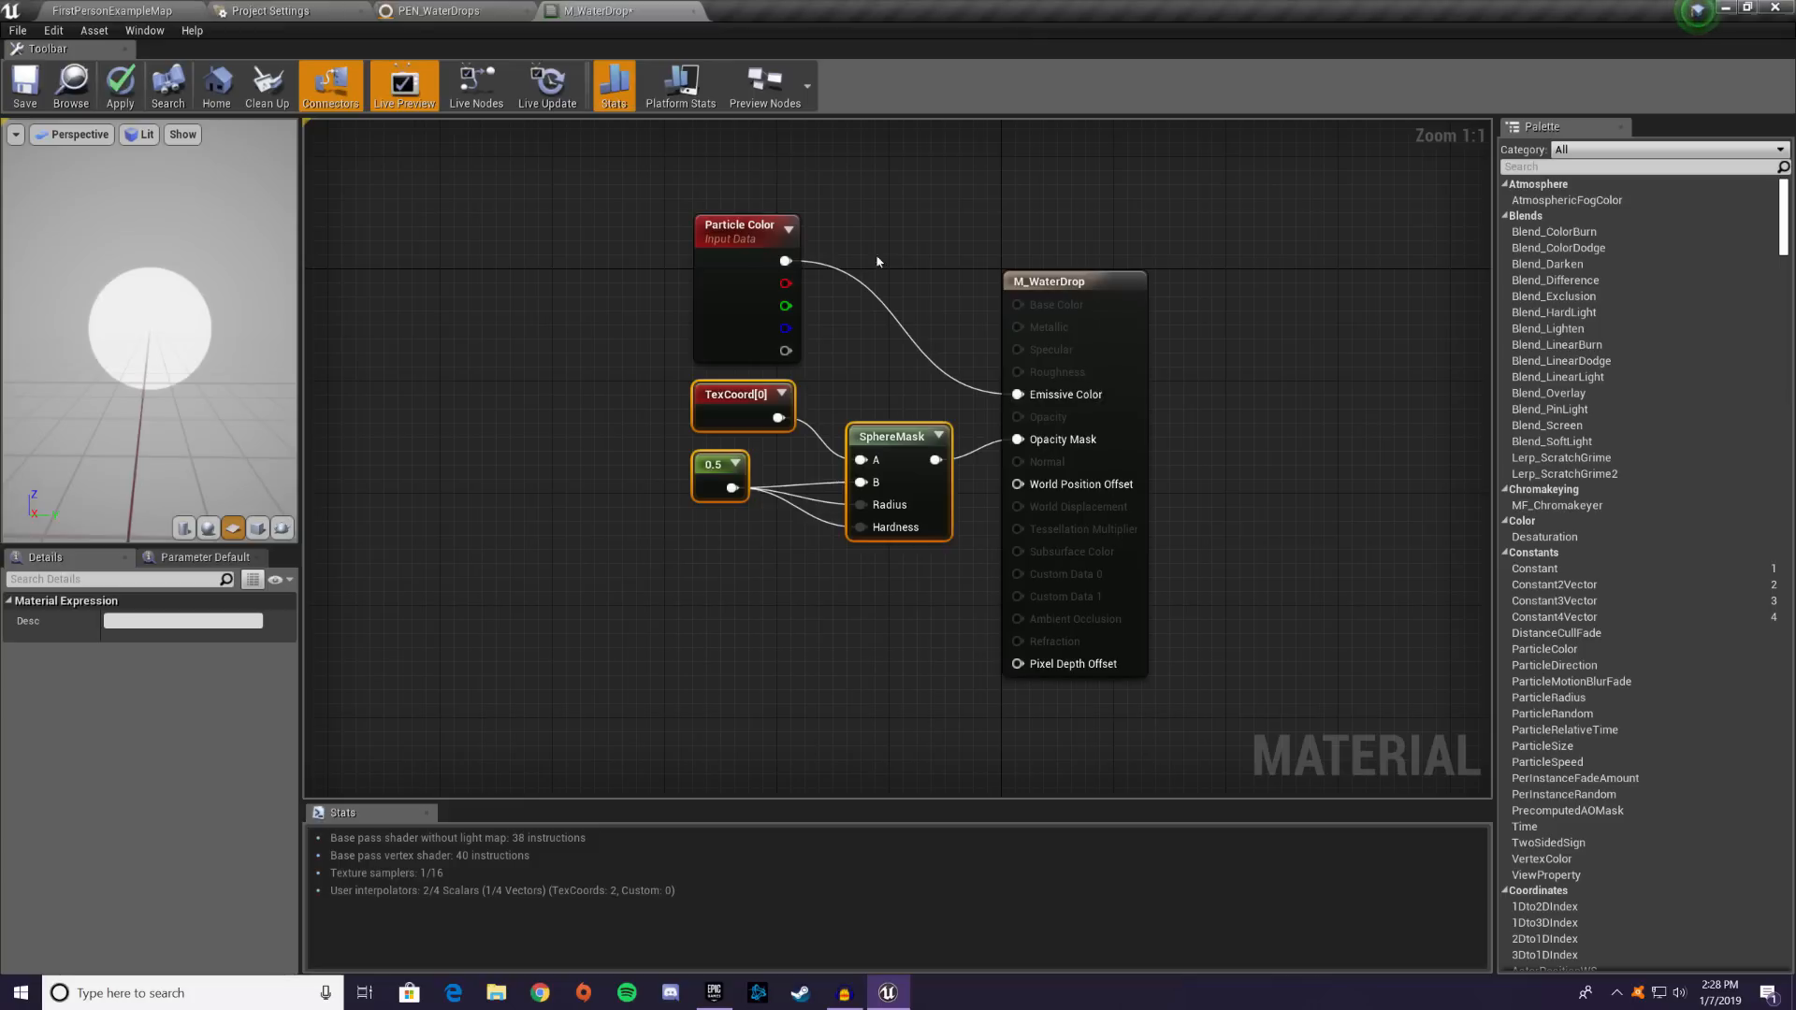
click(461, 10)
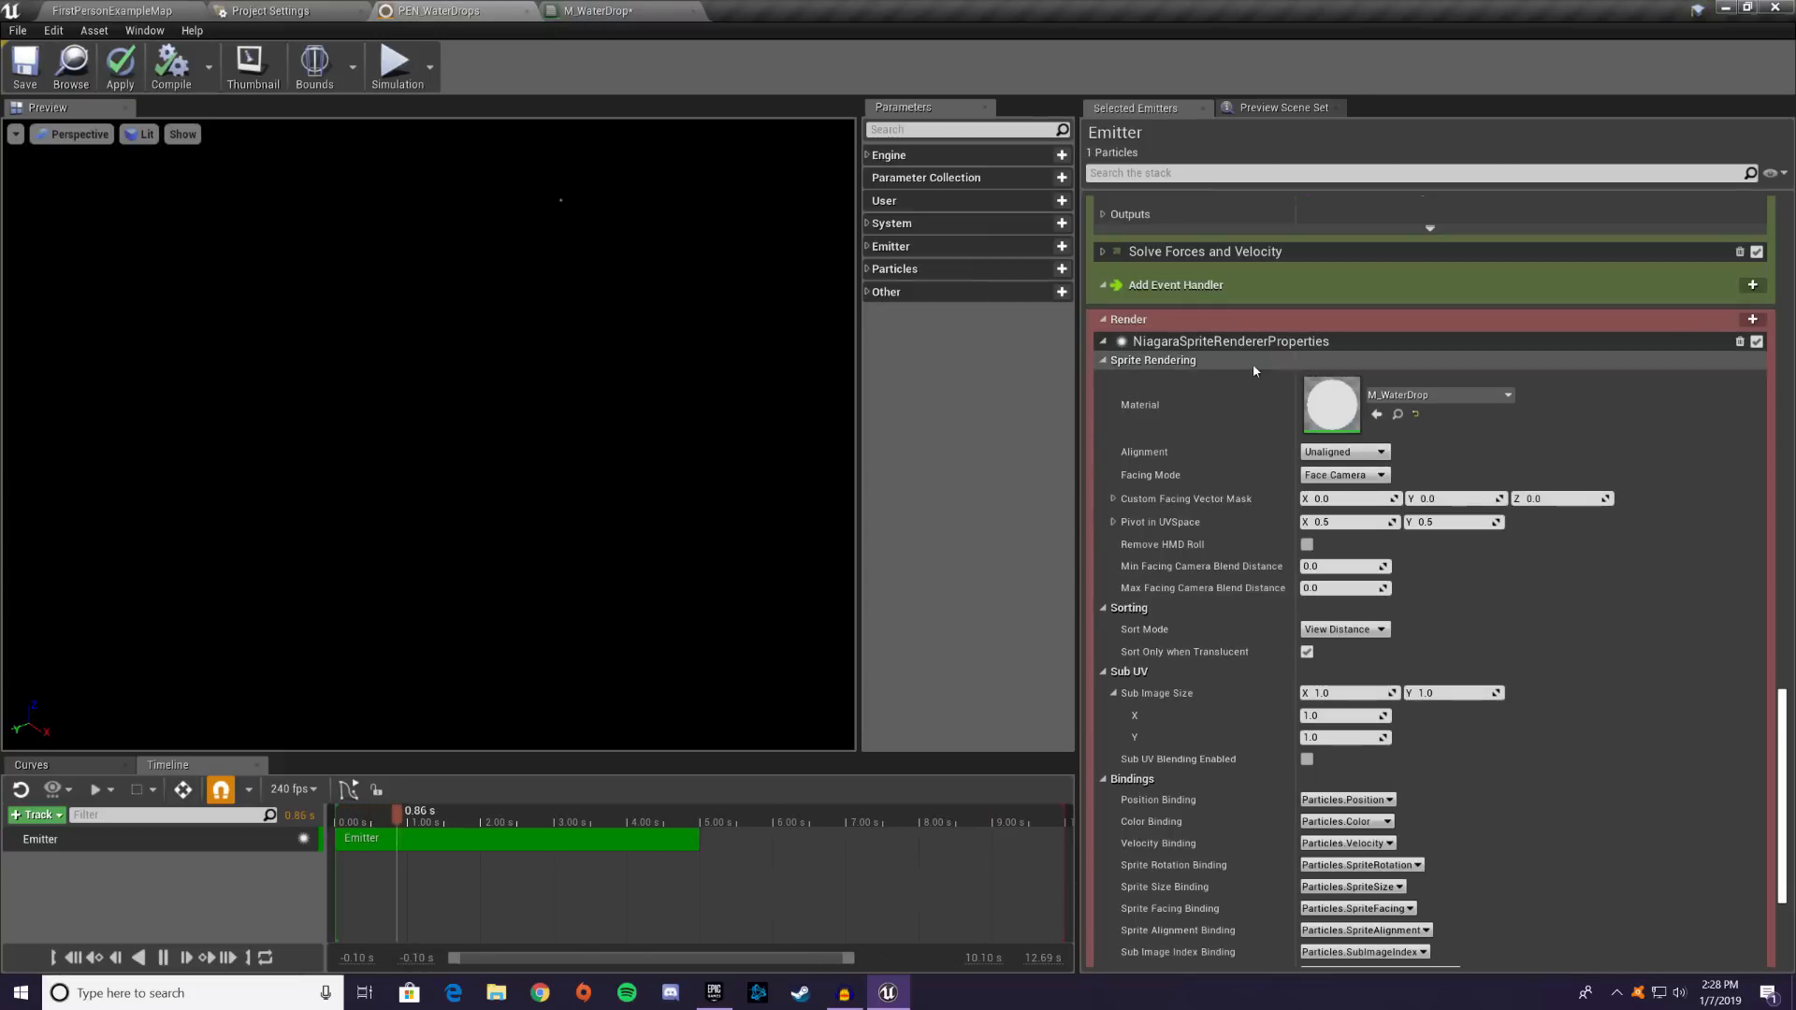
click(603, 10)
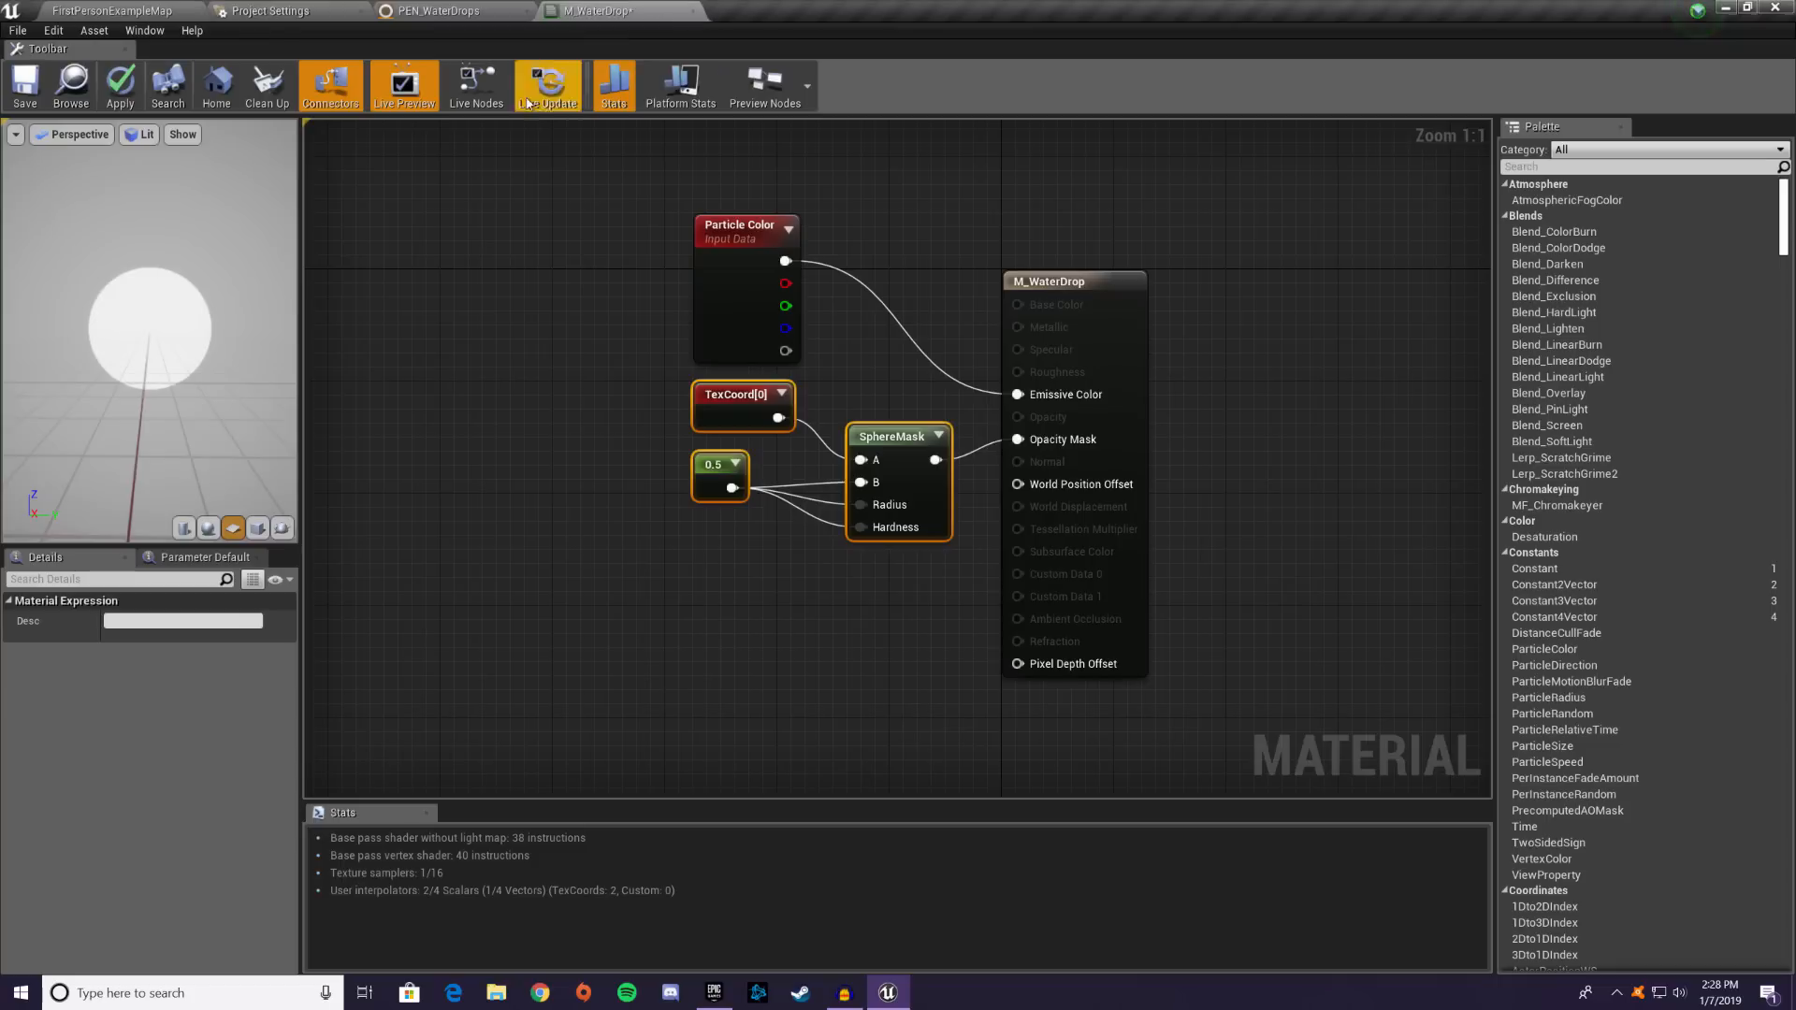
click(384, 341)
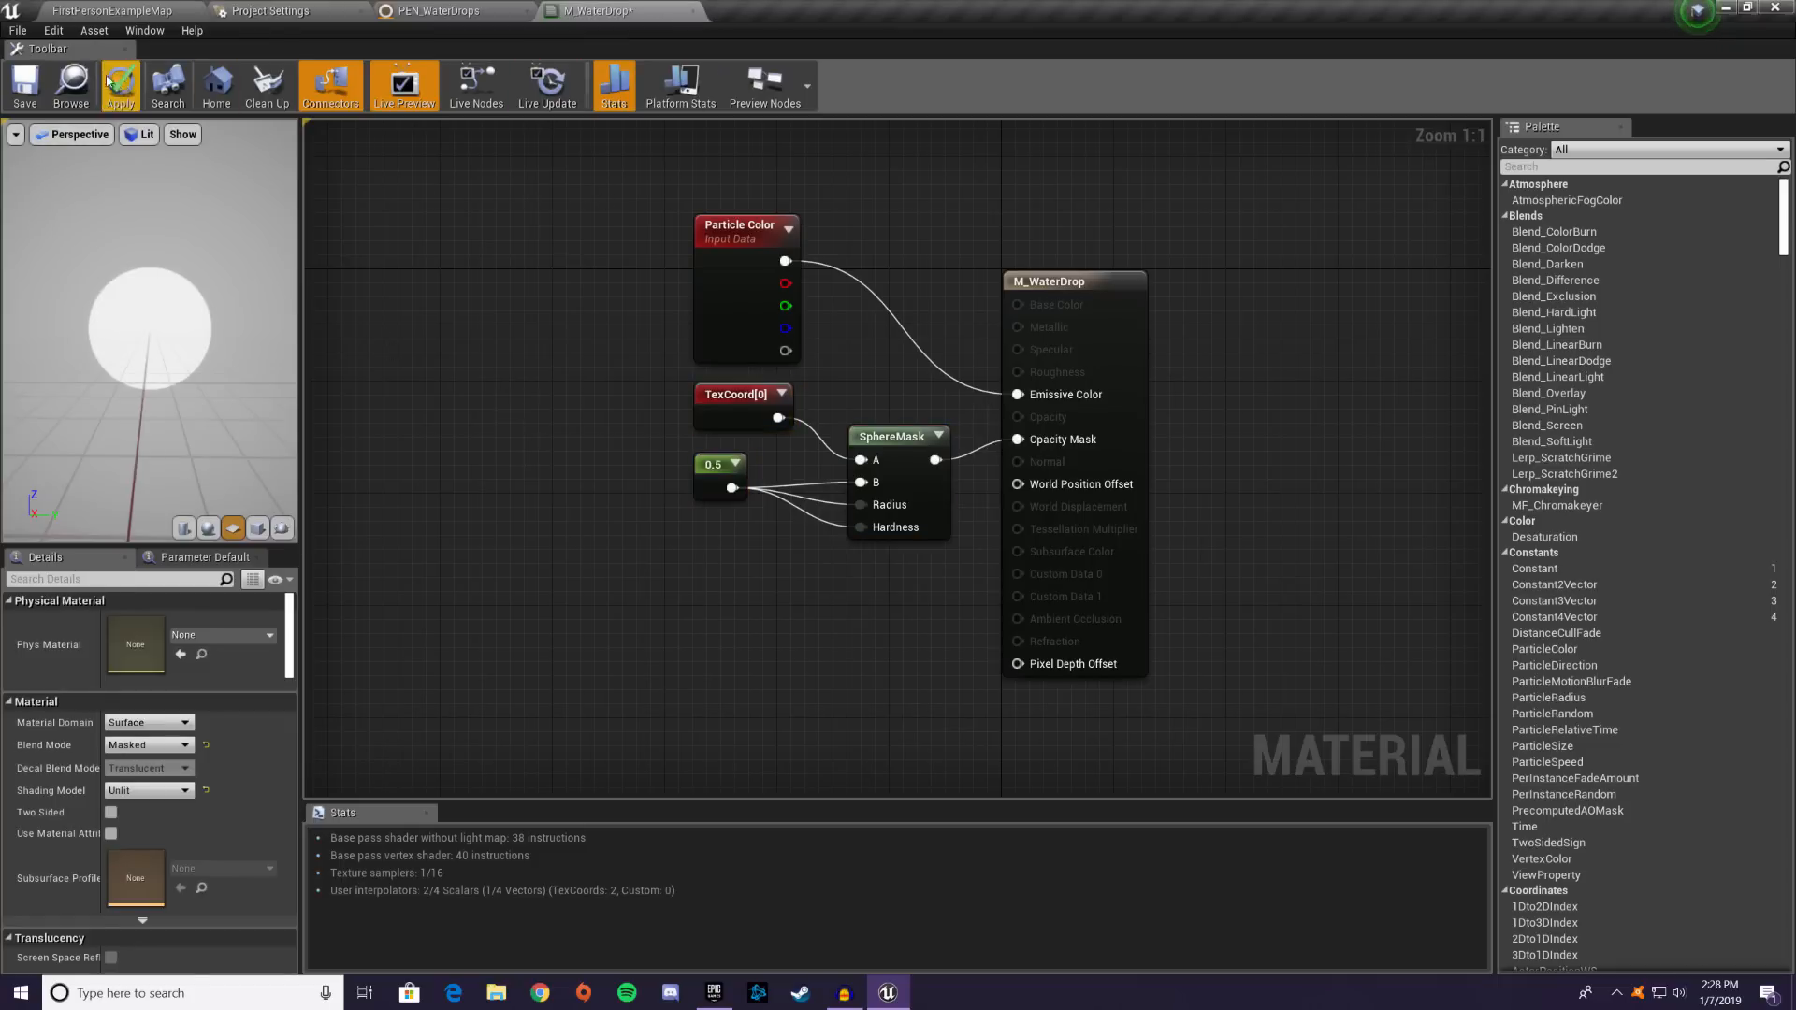
click(25, 83)
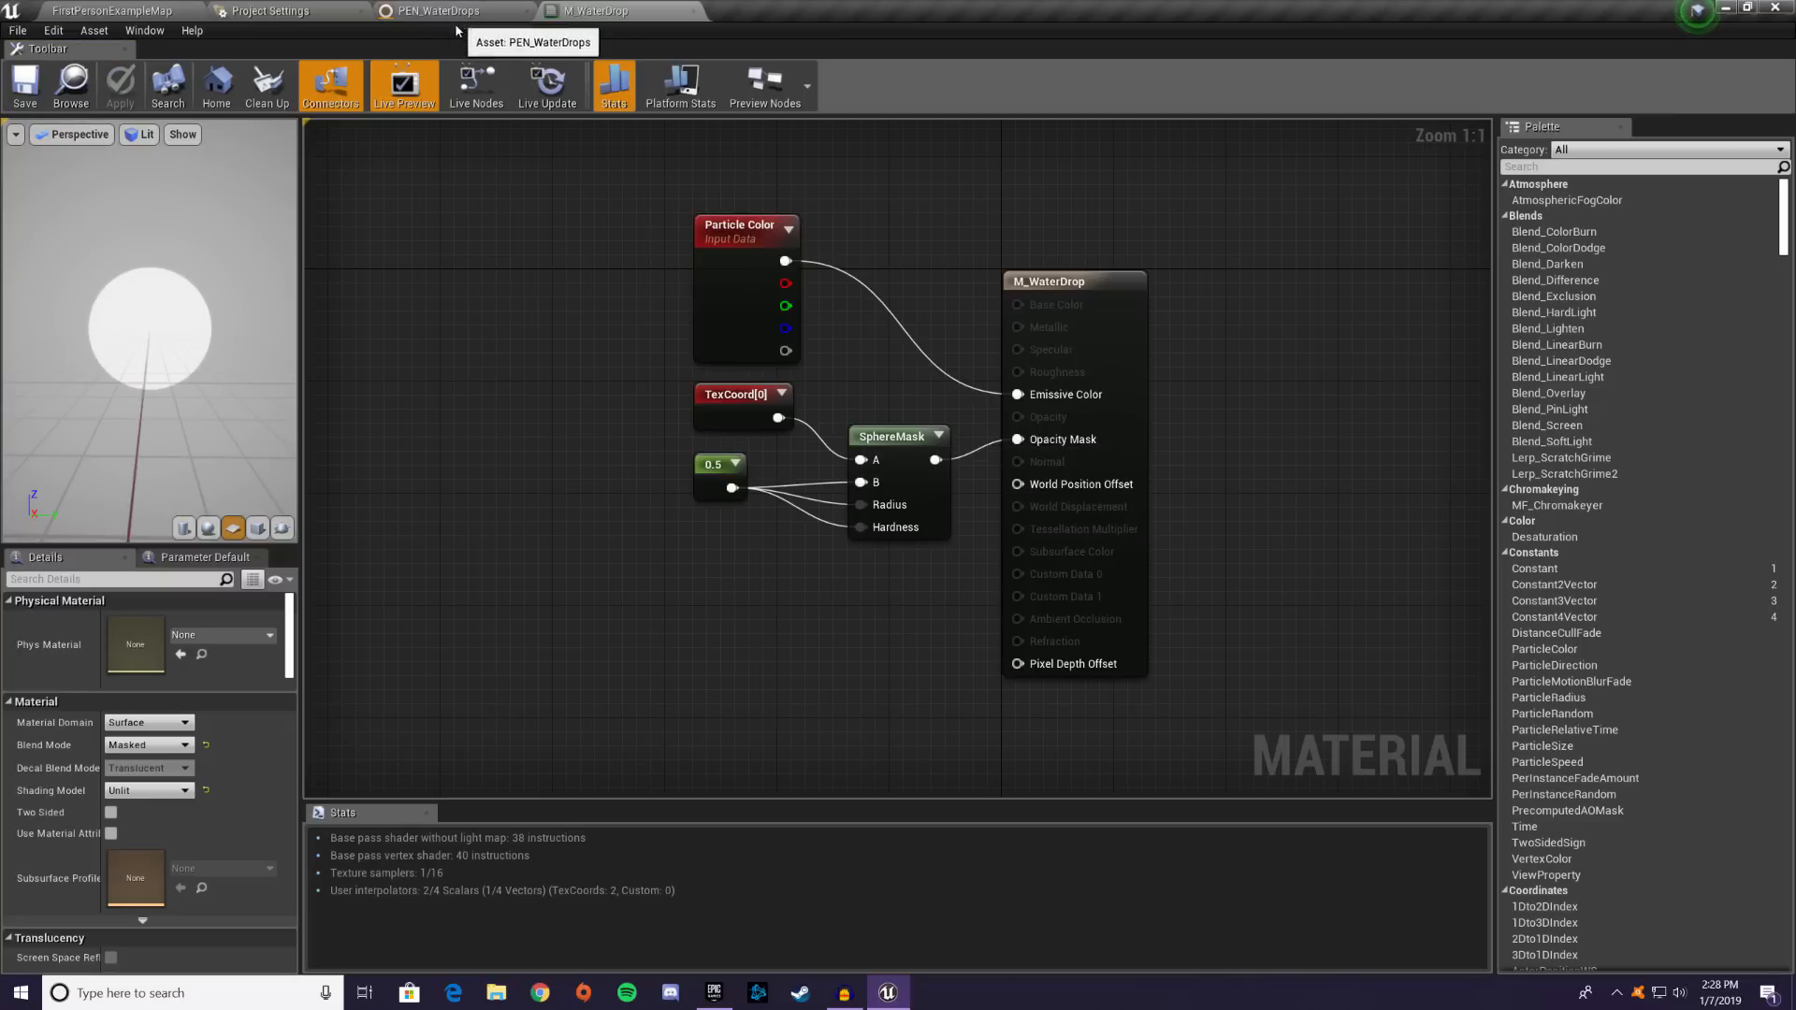
click(437, 11)
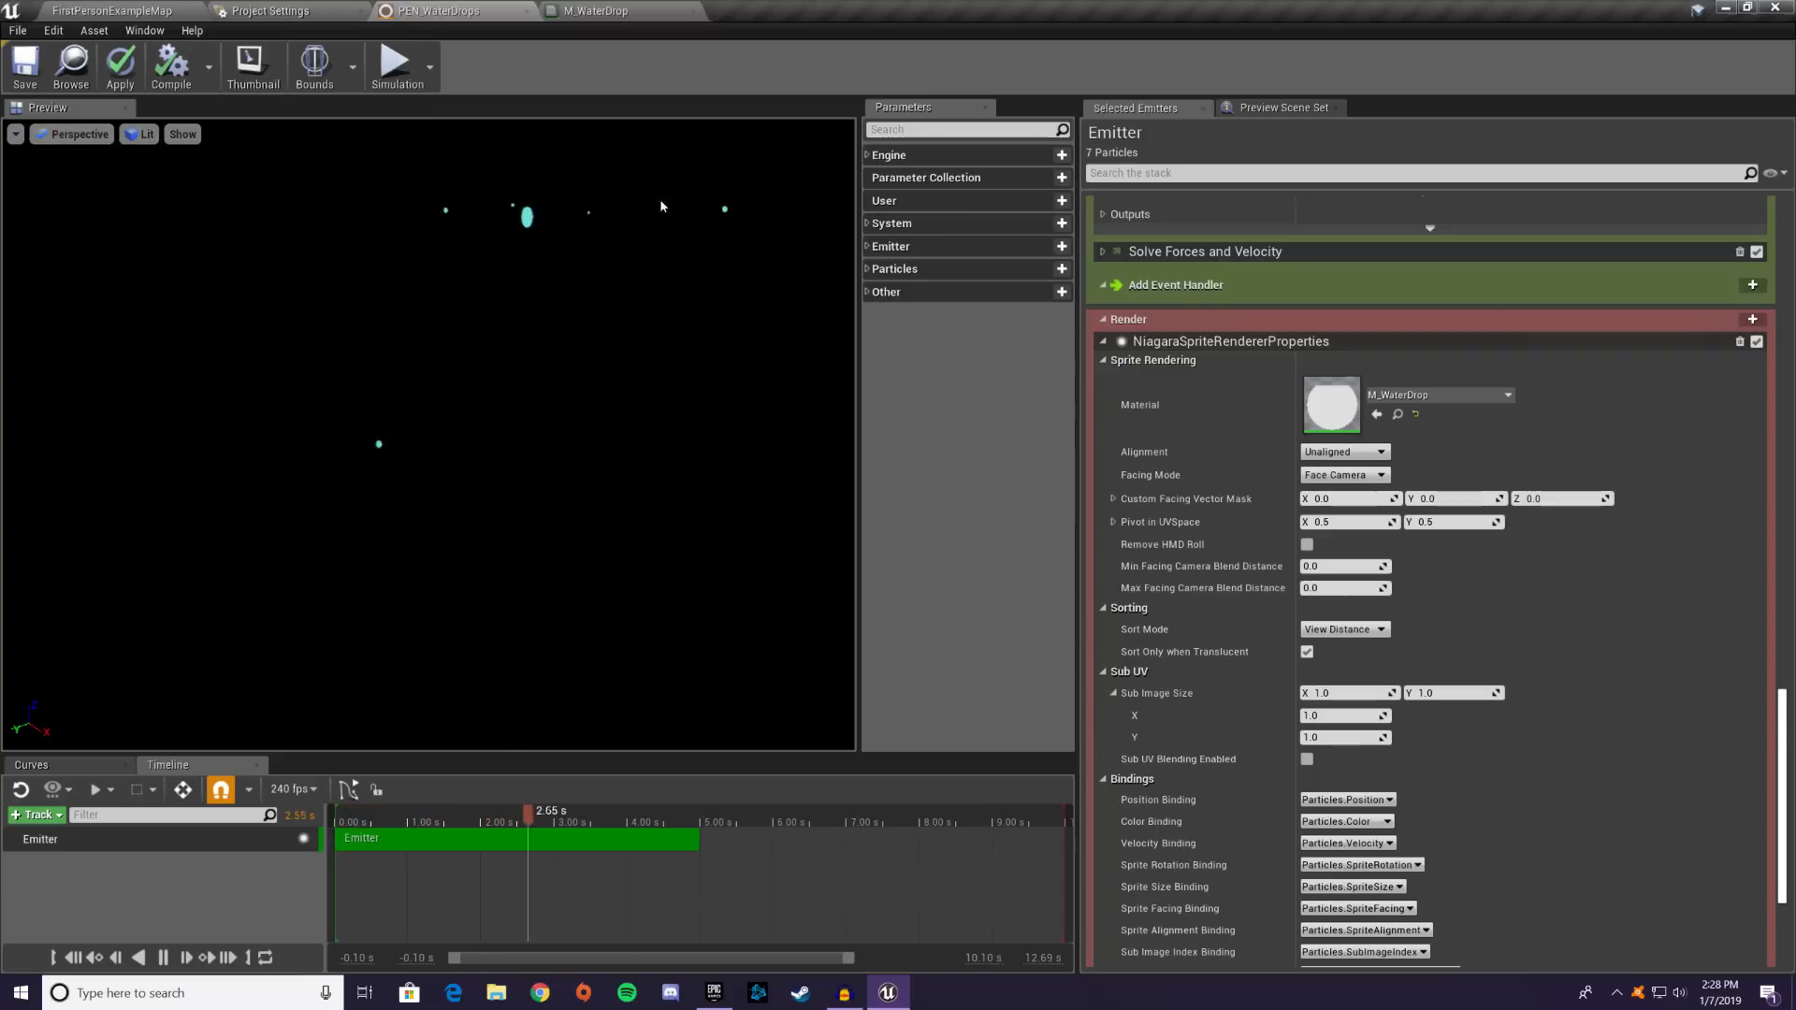
- Insert a Multiply node between Particle Color and Emissive Color in M_WaterDrop, with Const B set to 0.5
click(612, 13)
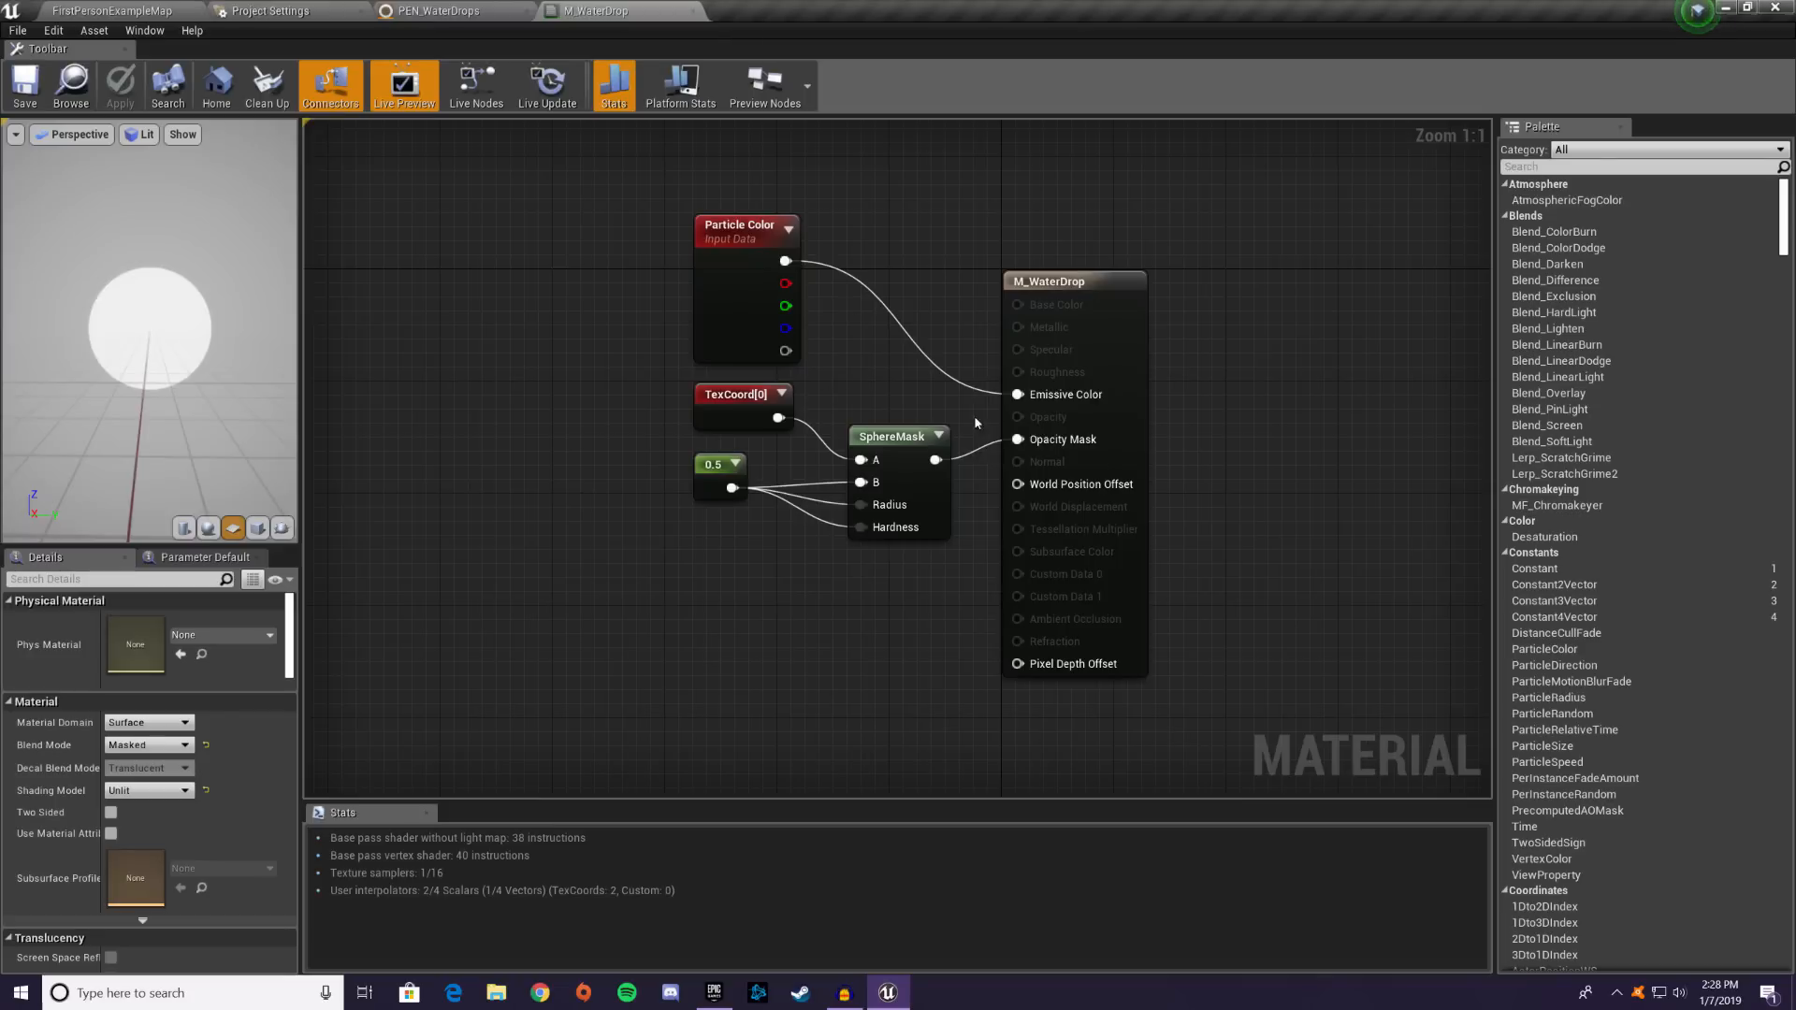
click(893, 290)
drag(935, 293, 875, 309)
drag(936, 305, 1016, 394)
click(154, 641)
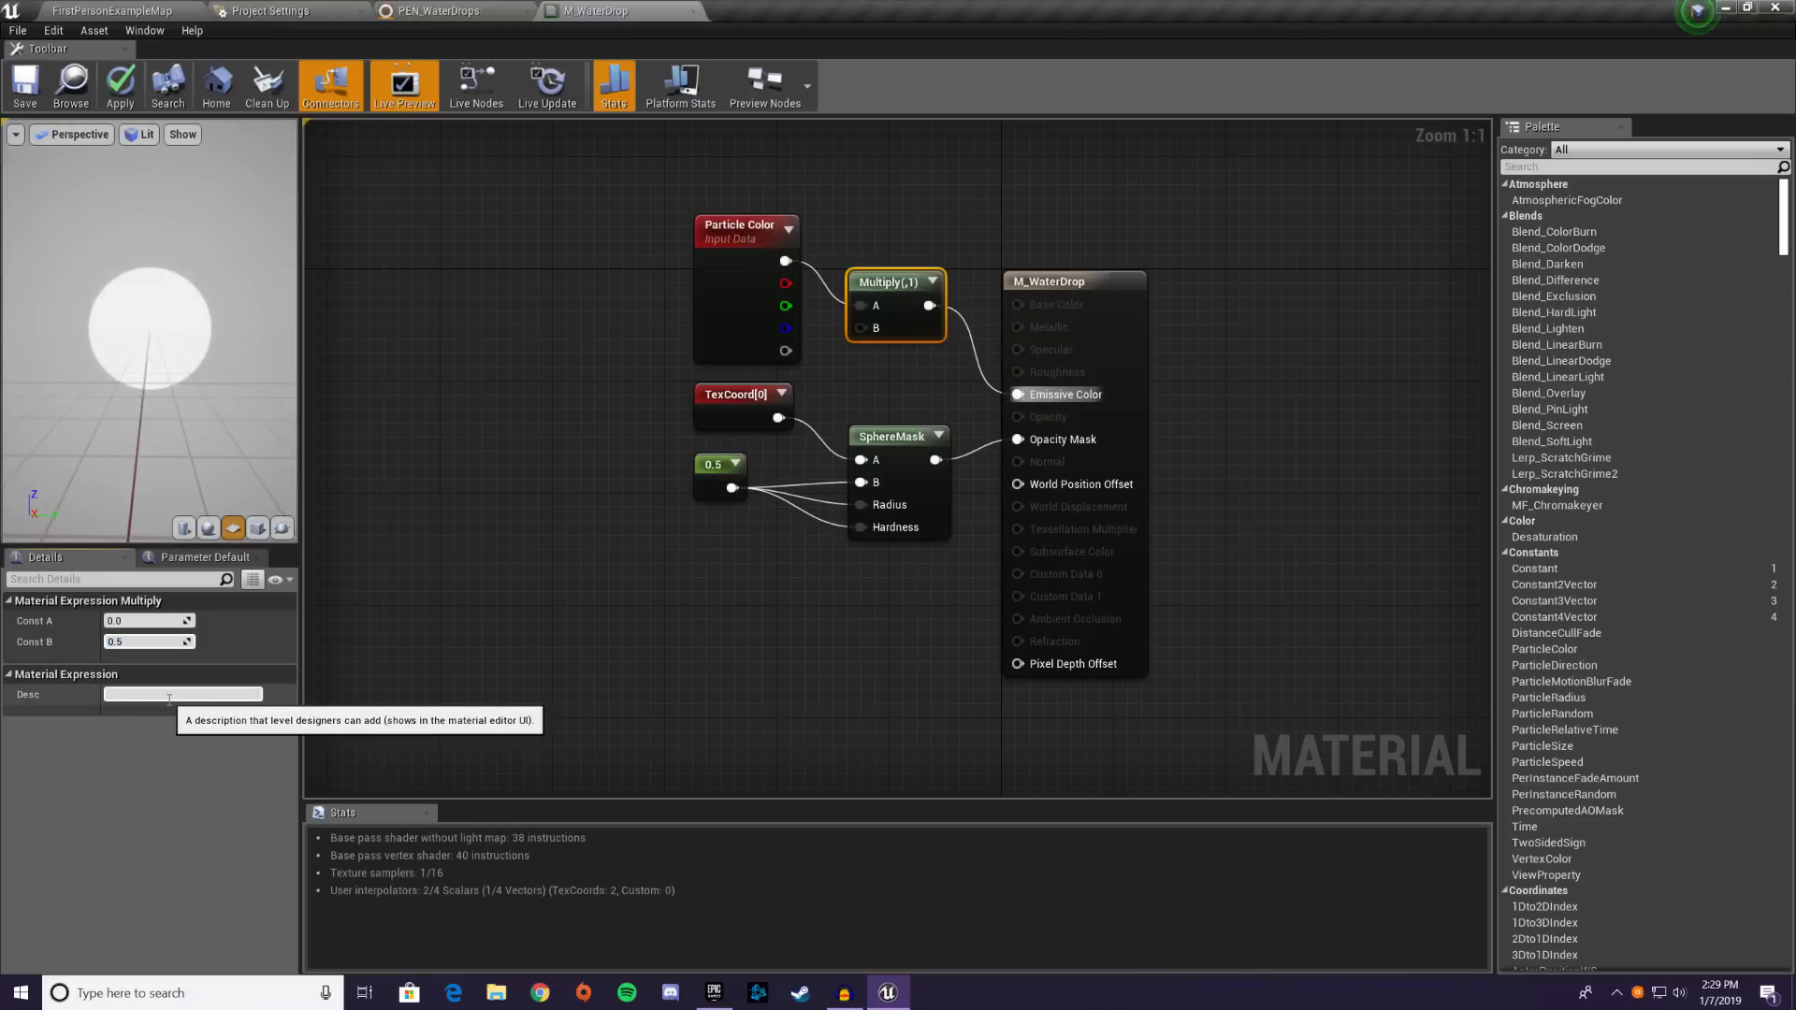
text(0.5)
key(Return)
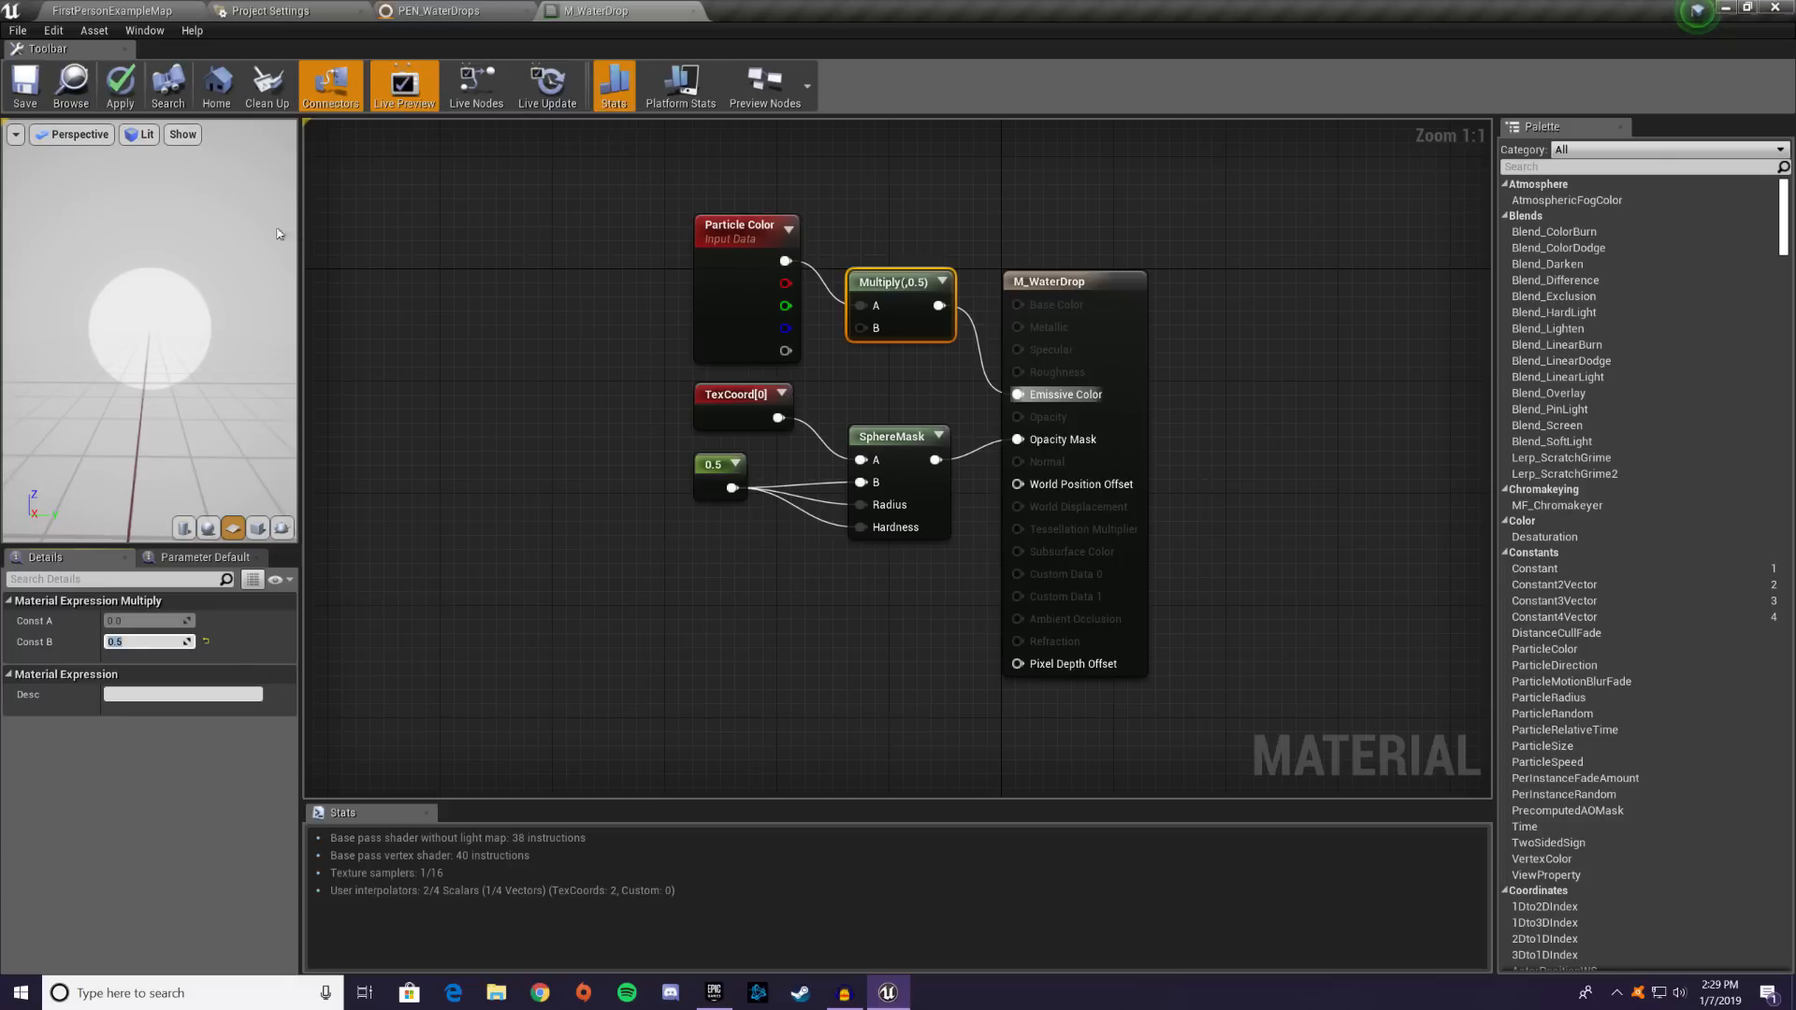
- Save M_WaterDrop and check the darkened particle colour in the PEN_WaterDrops preview
click(42, 101)
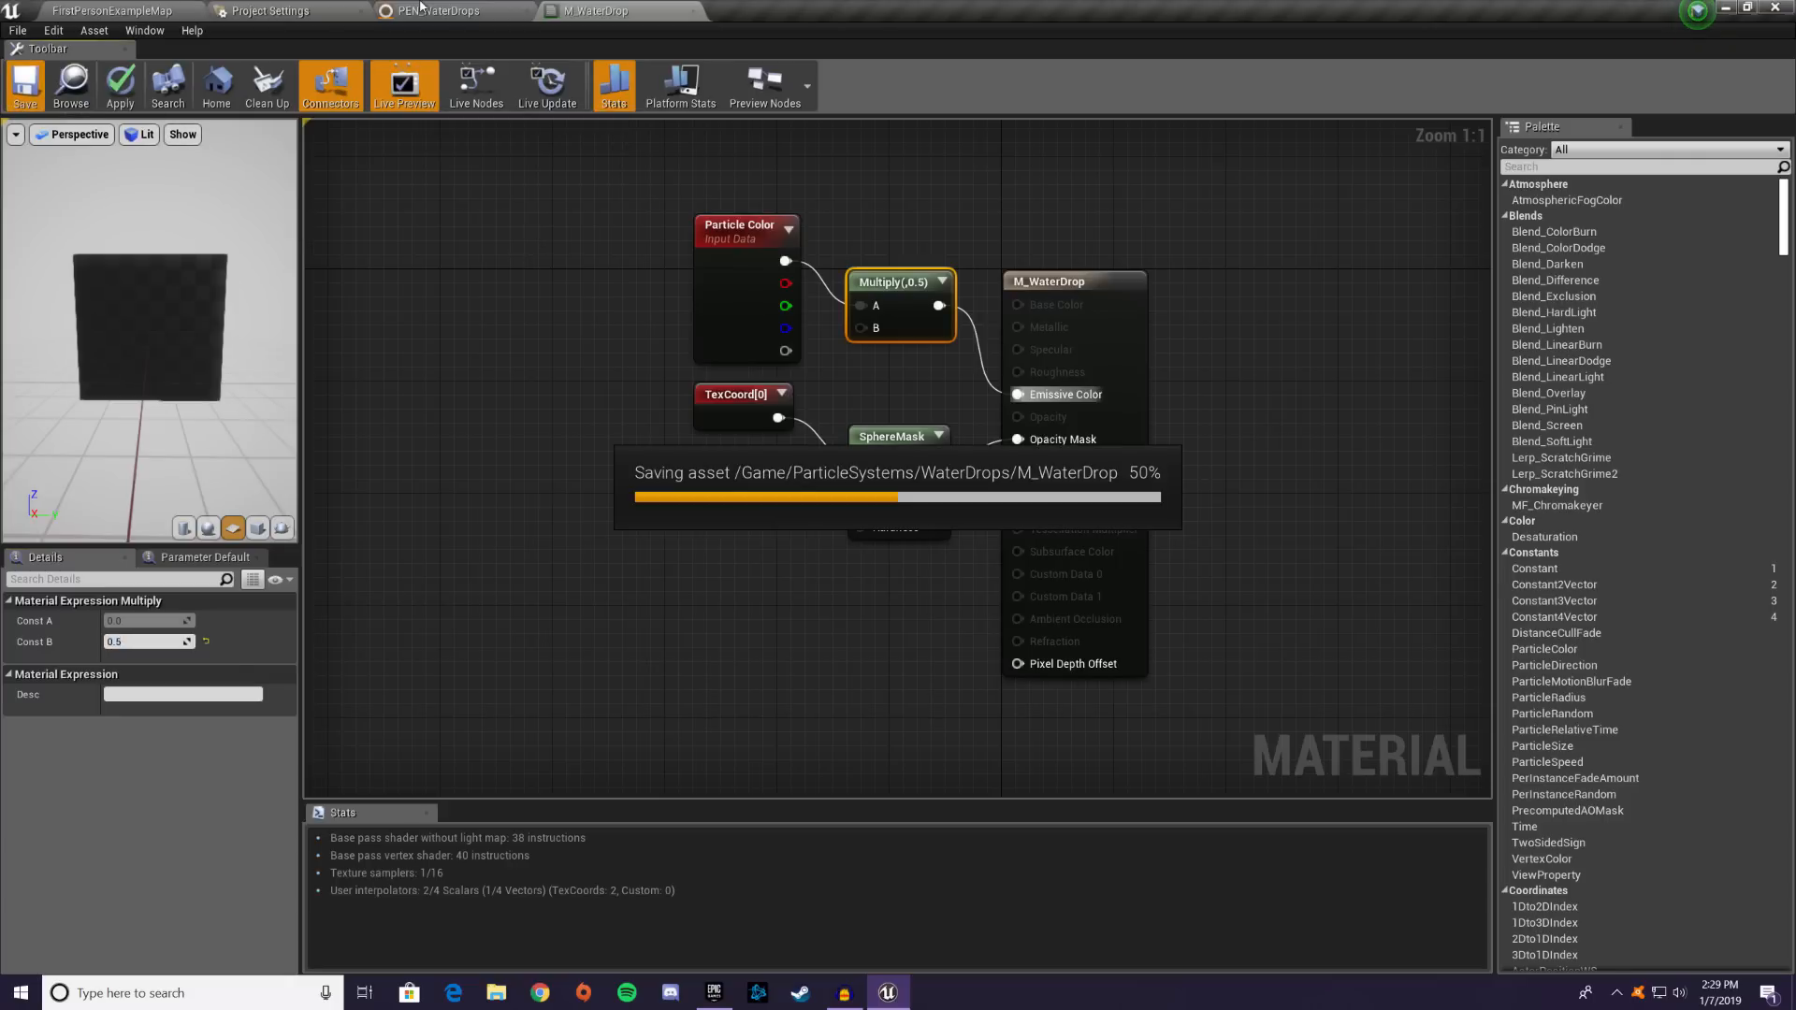
click(421, 9)
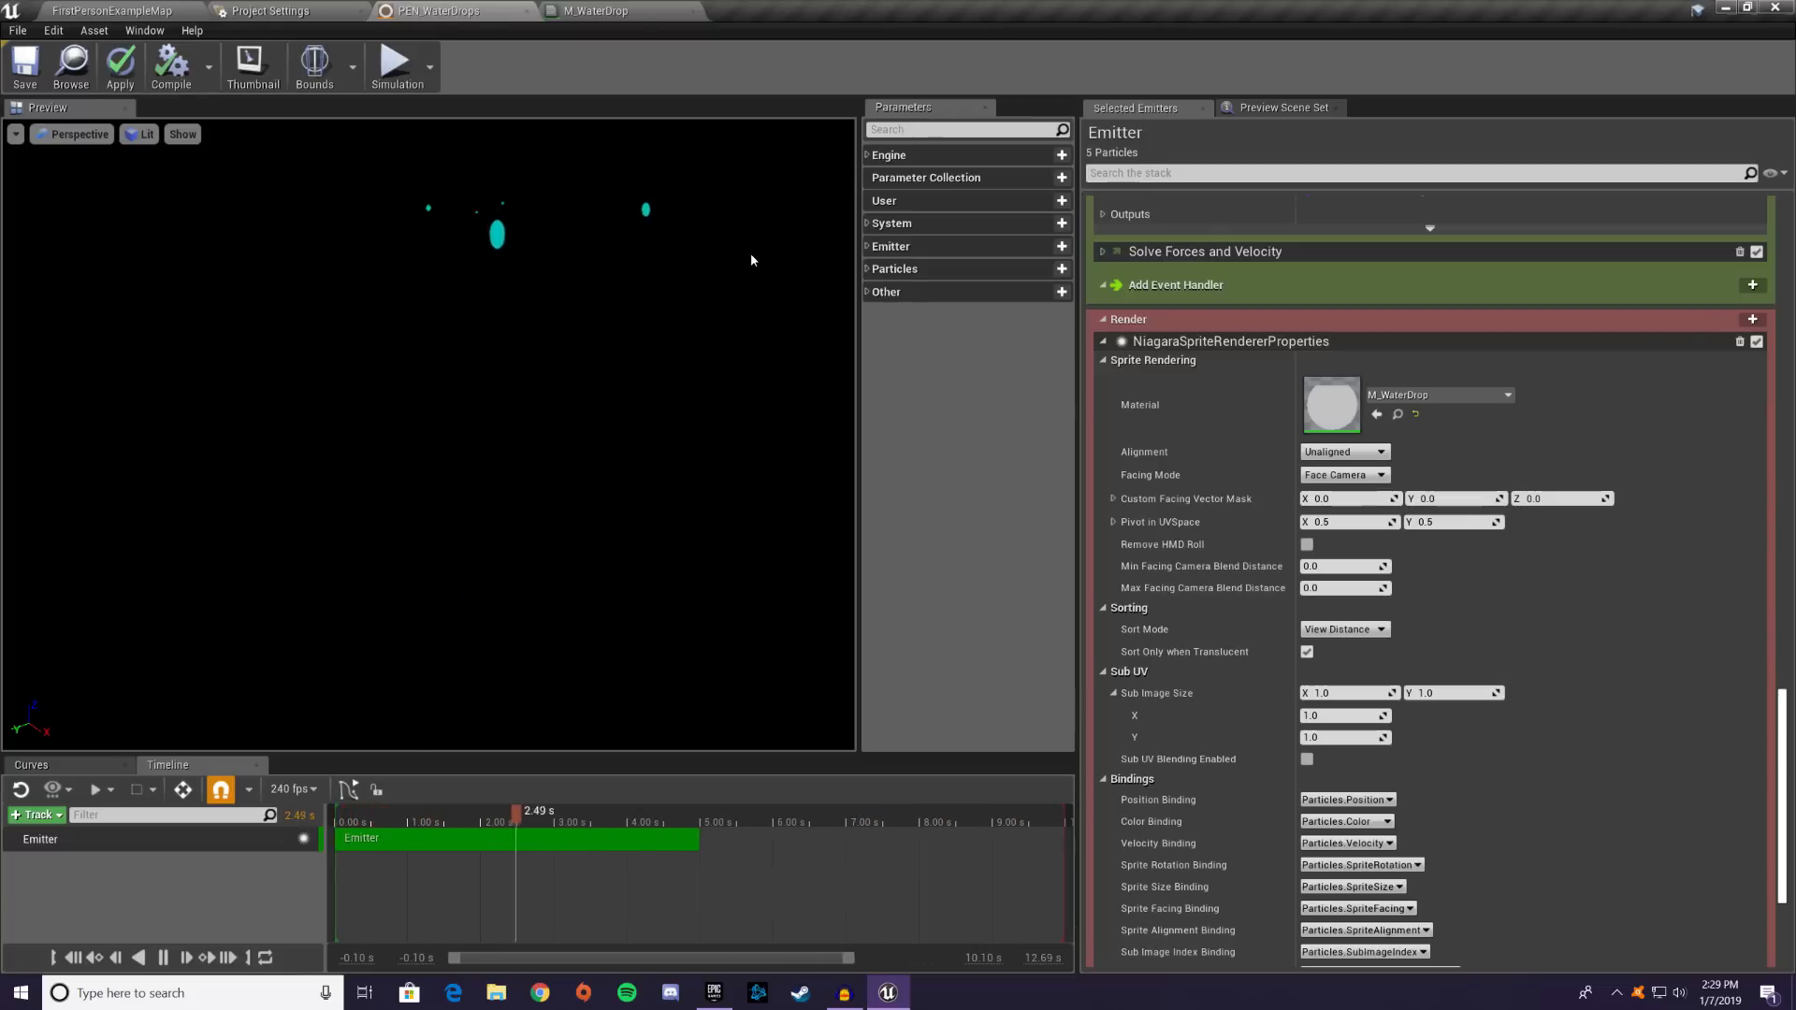
click(644, 8)
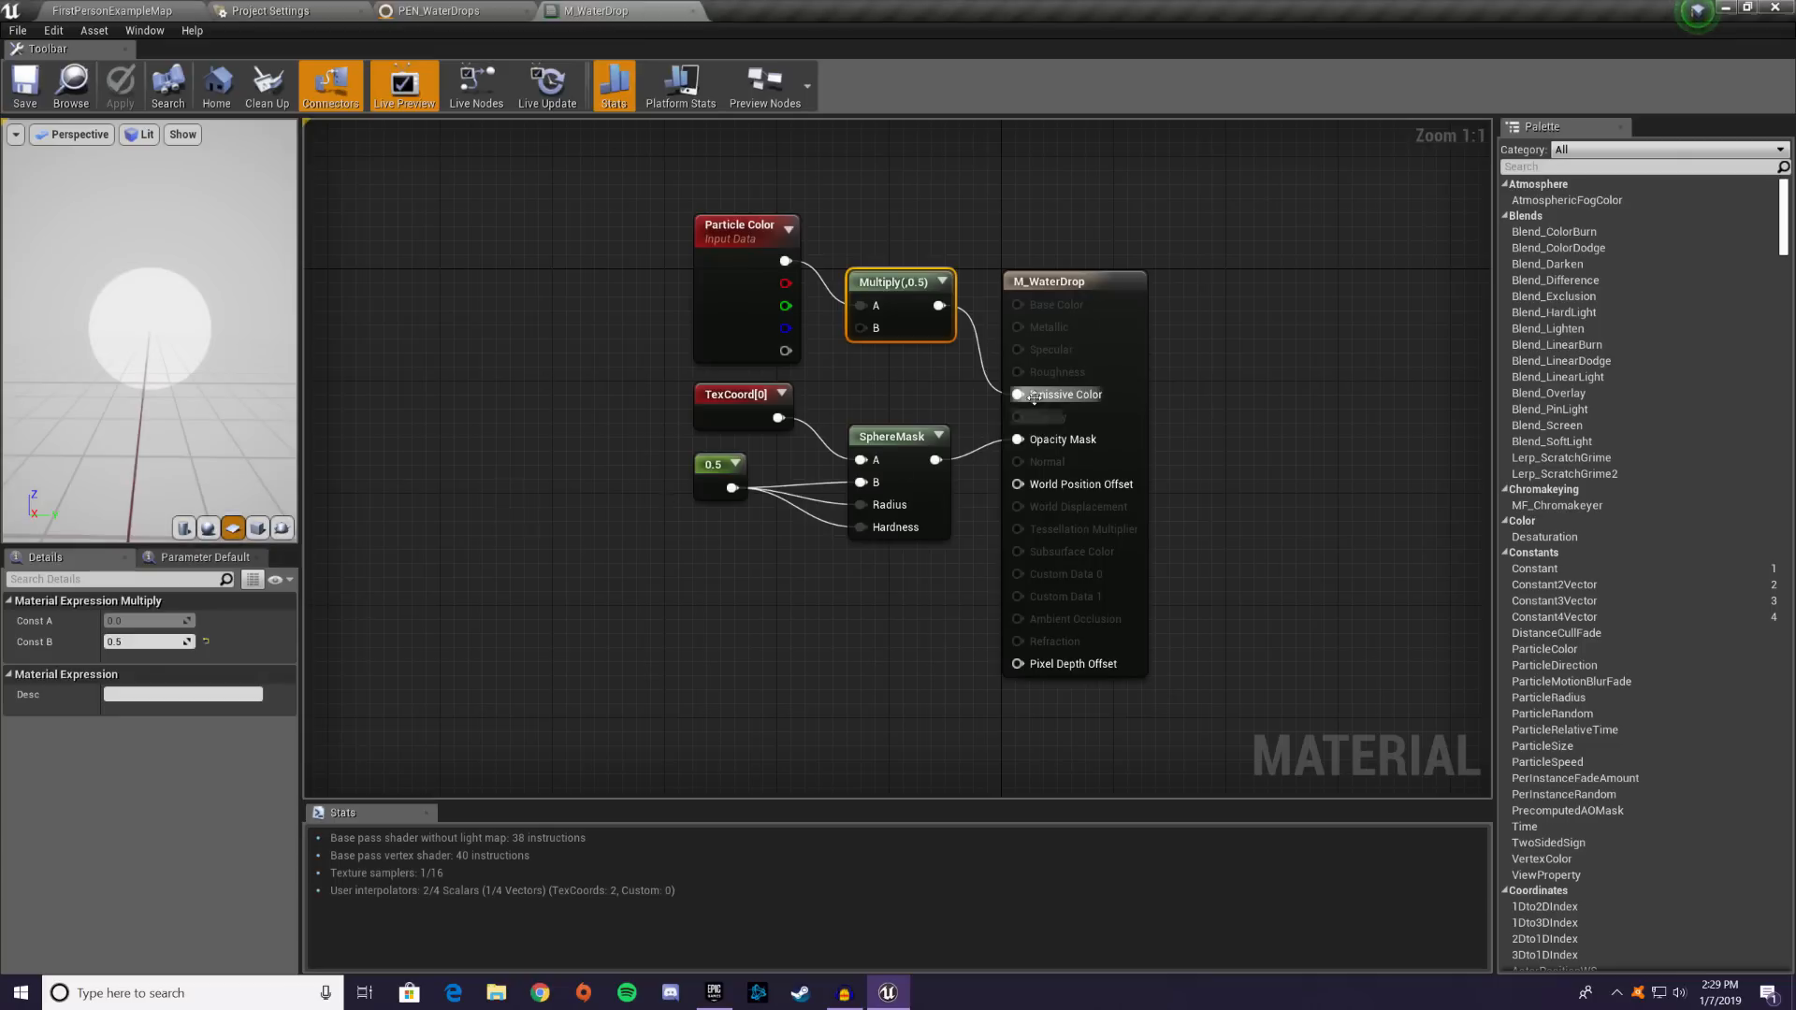
click(1068, 333)
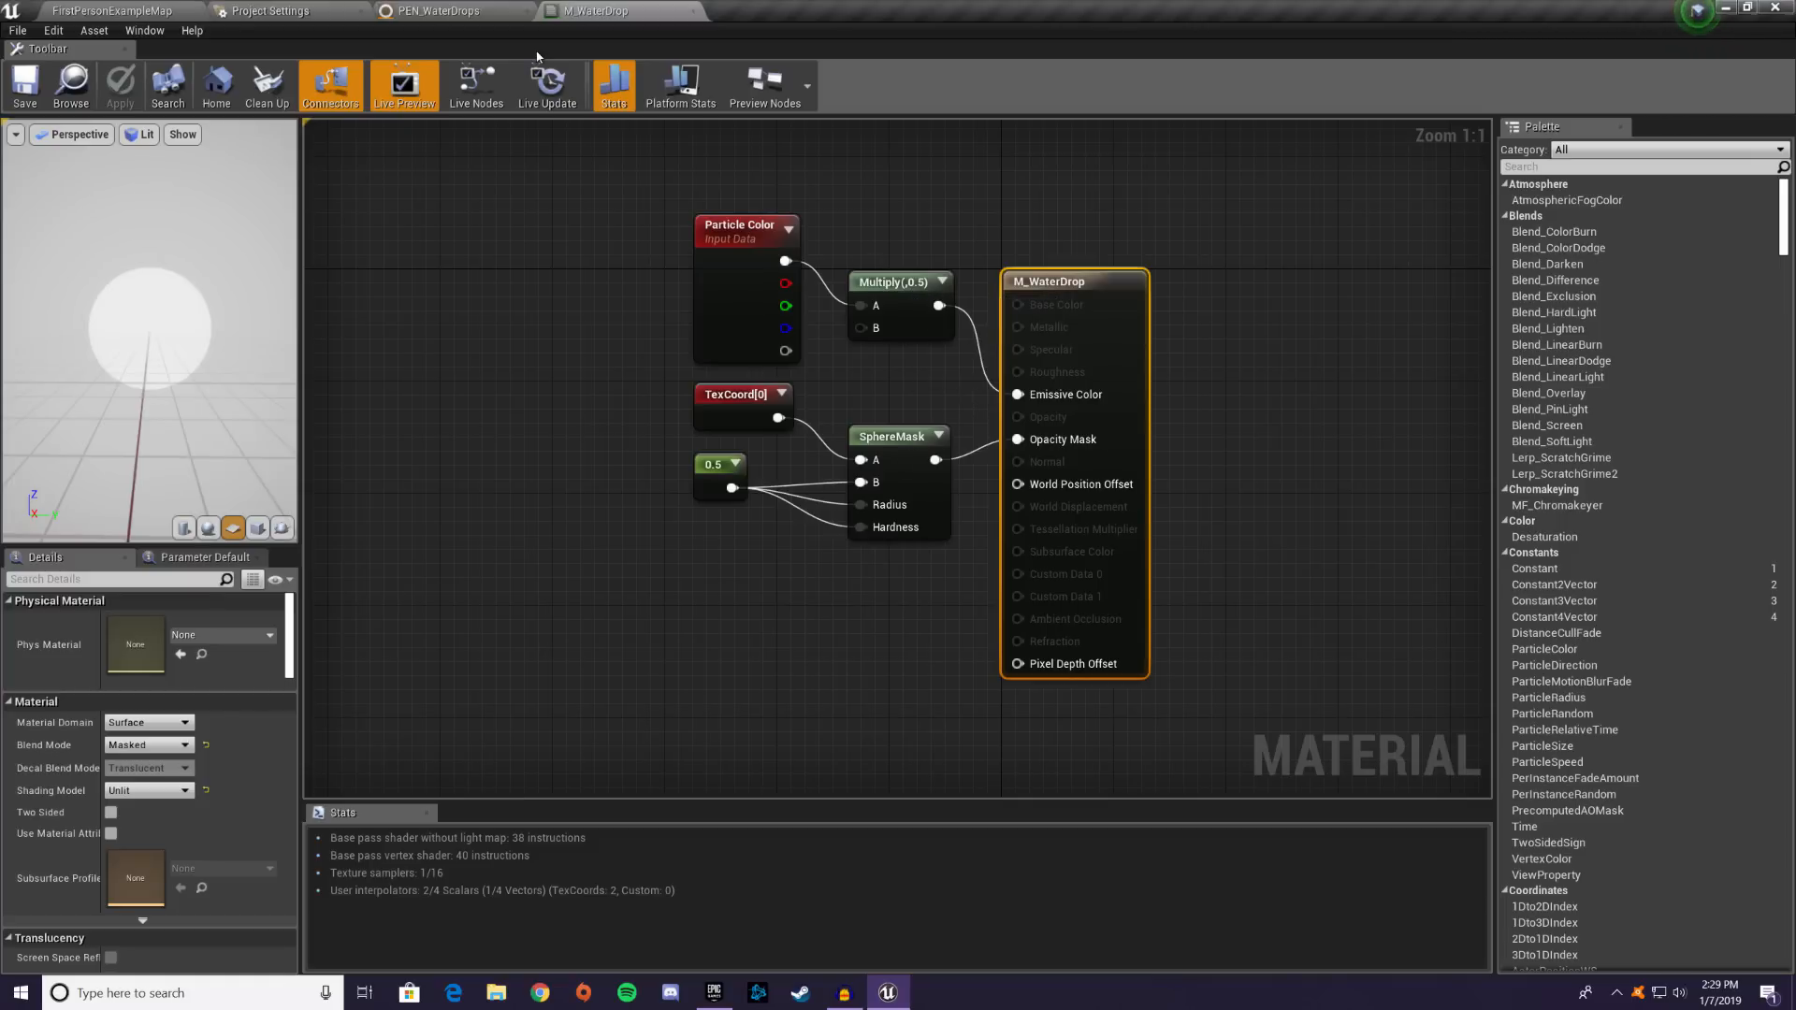
click(459, 9)
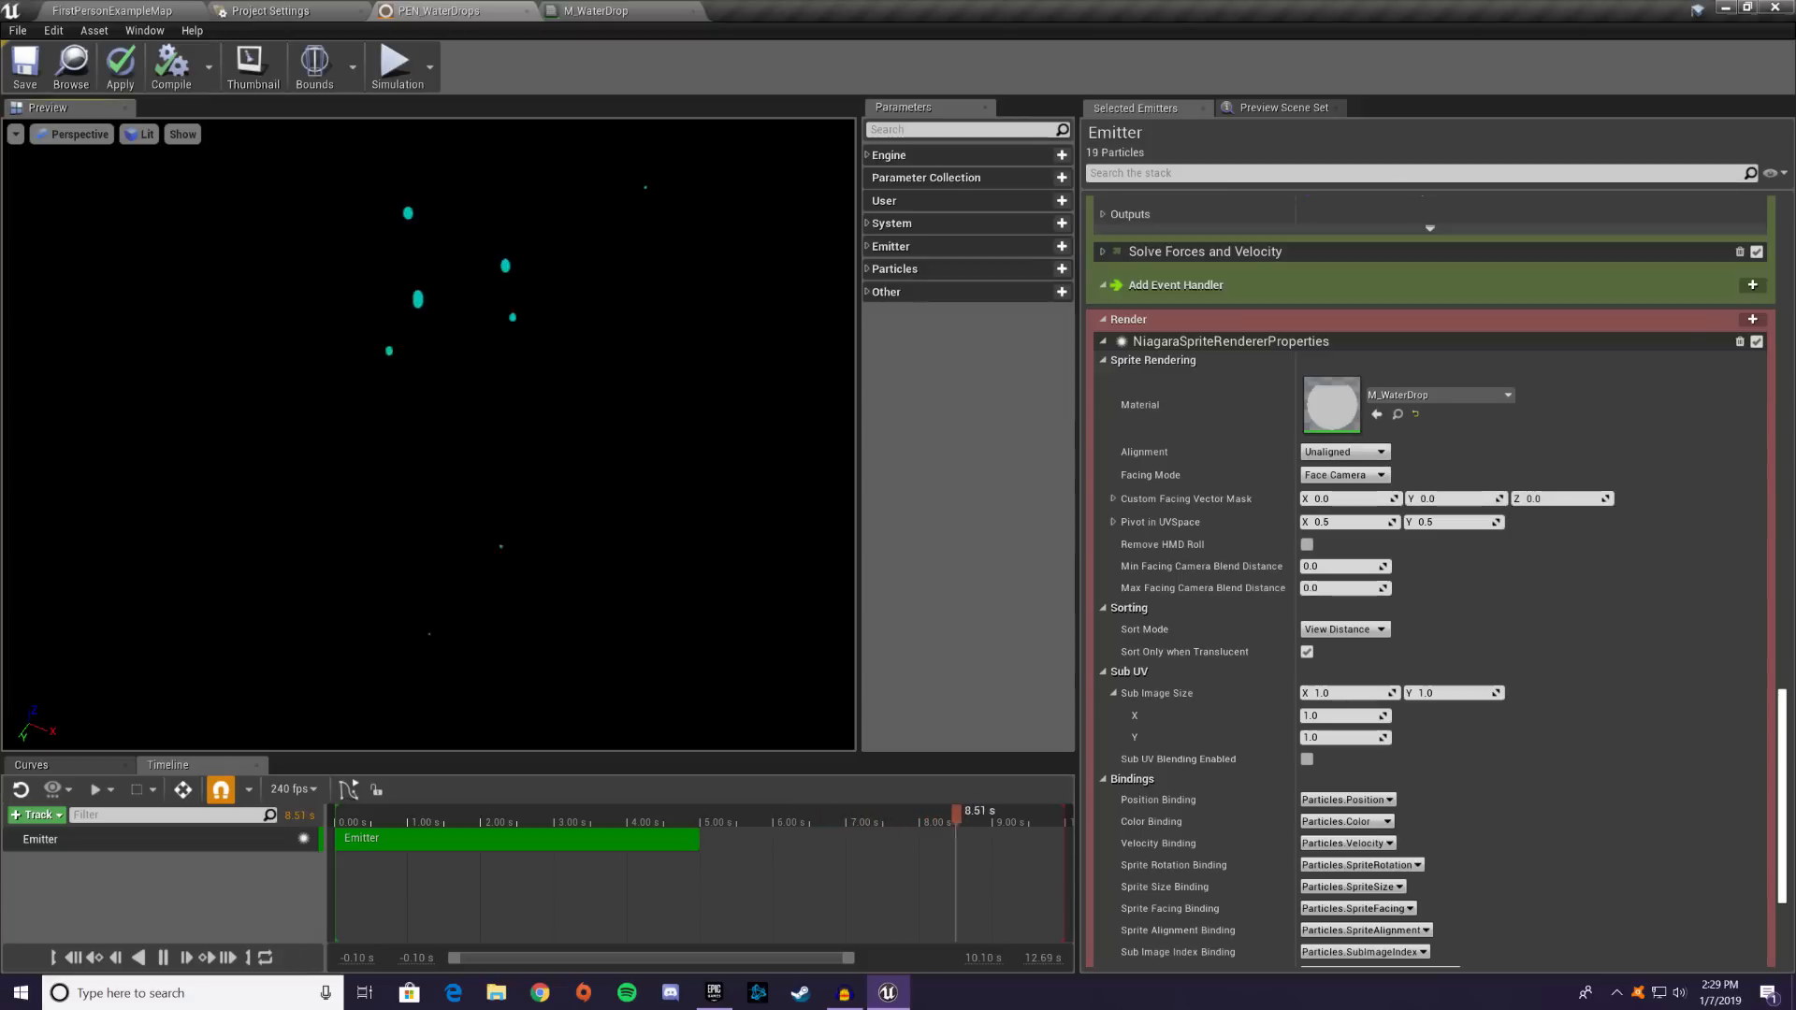
- Return to the FirstPersonExampleMap level and try to place the PEN_WaterDrops emitter in the open area between the cubes
click(122, 11)
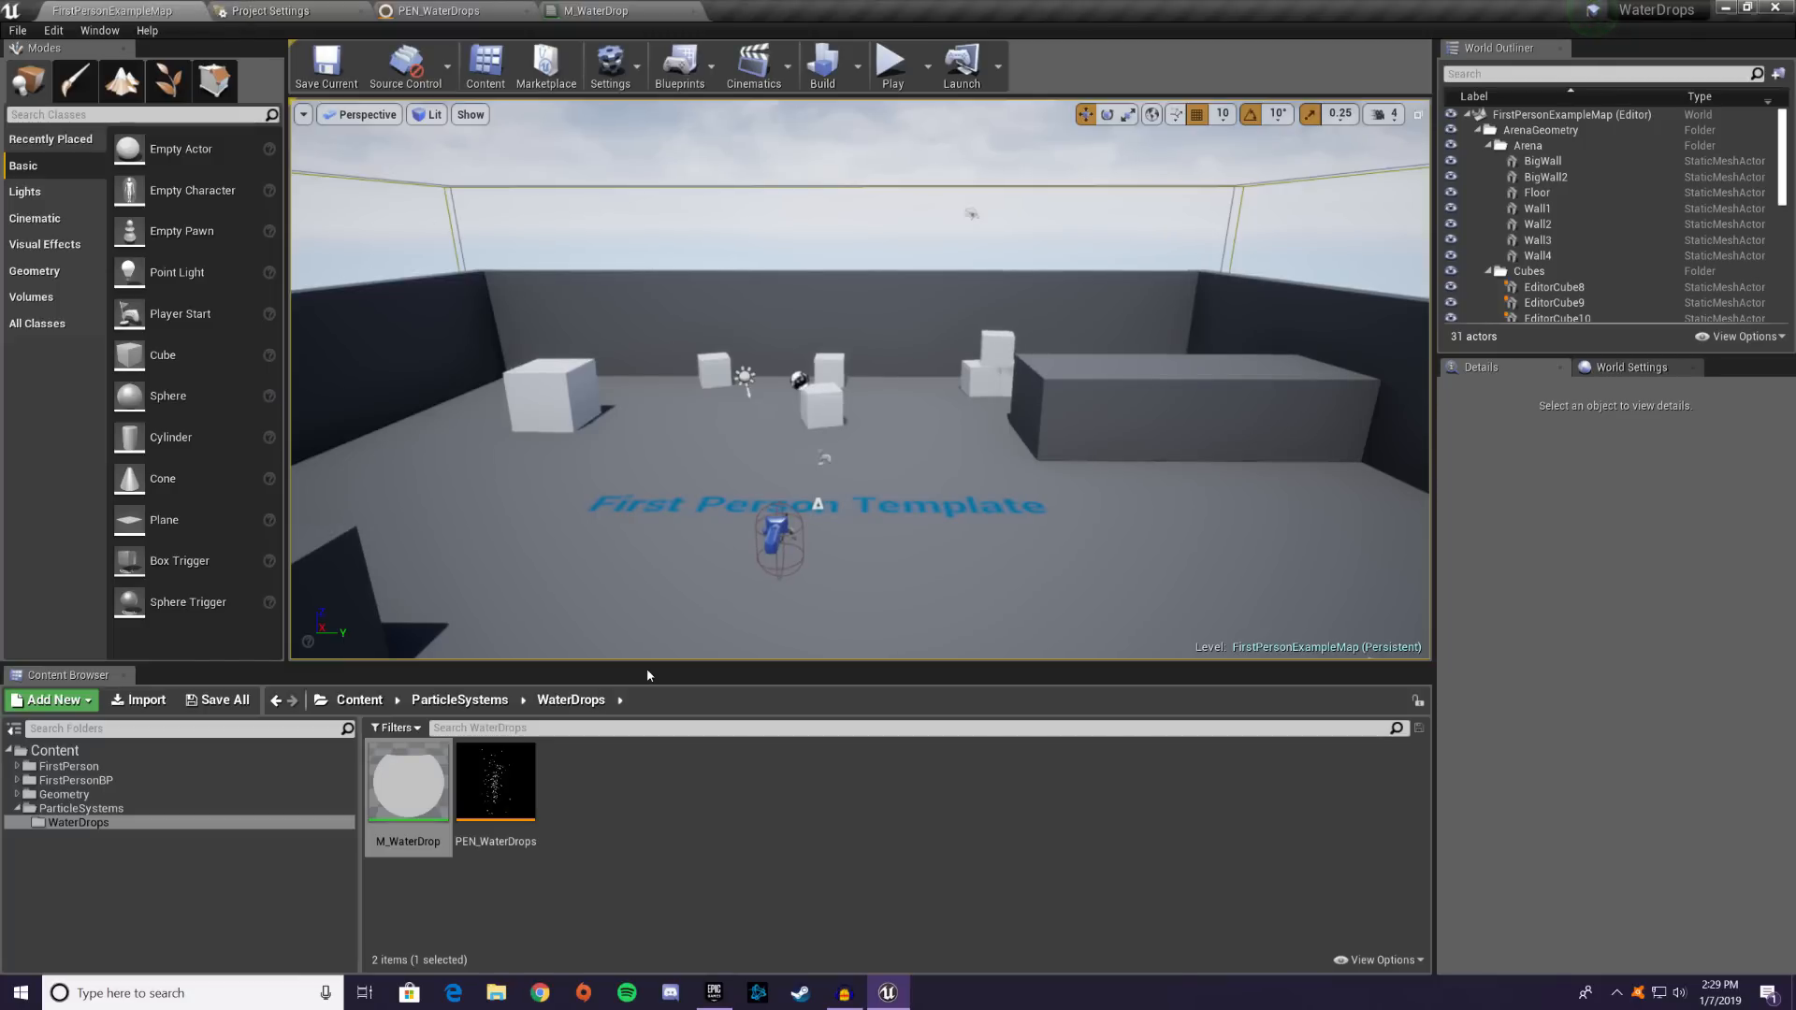
mouse_move(860, 379)
right_down()
mouse_move(786, 412)
mouse_move(879, 416)
mouse_move(851, 374)
mouse_move(720, 356)
mouse_move(842, 360)
right_up()
key(w)
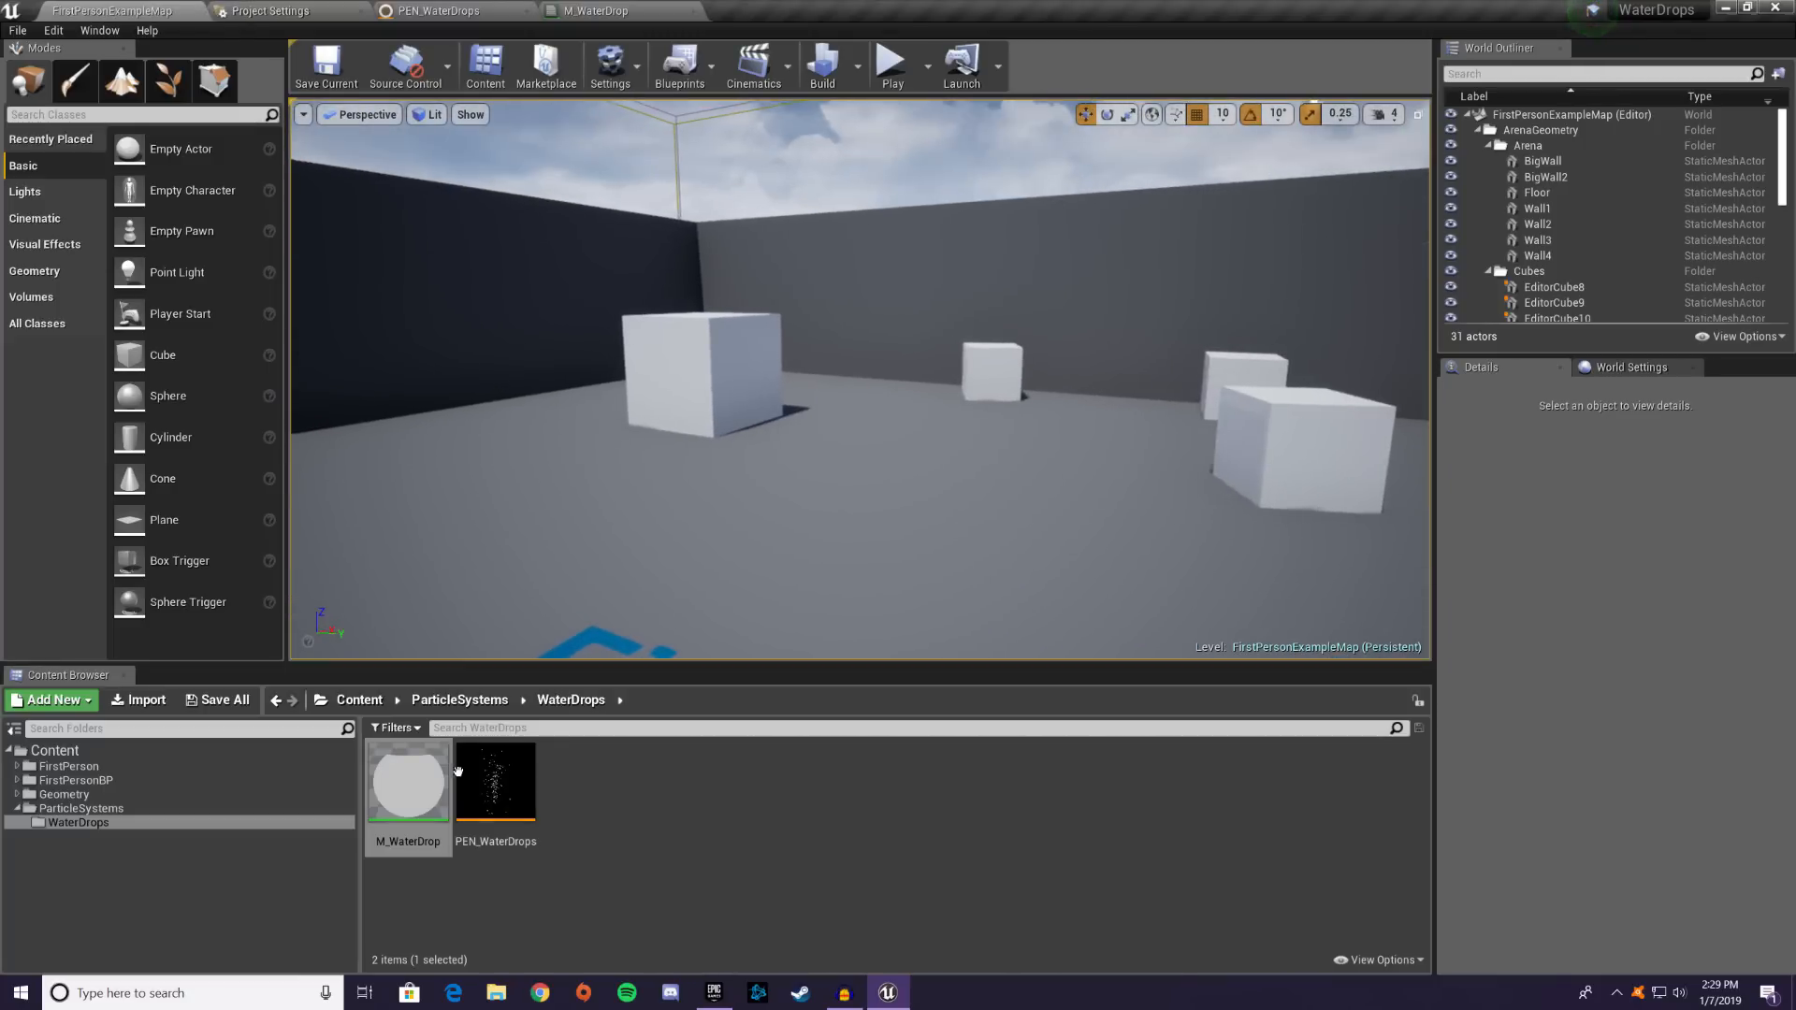
drag(496, 781, 927, 396)
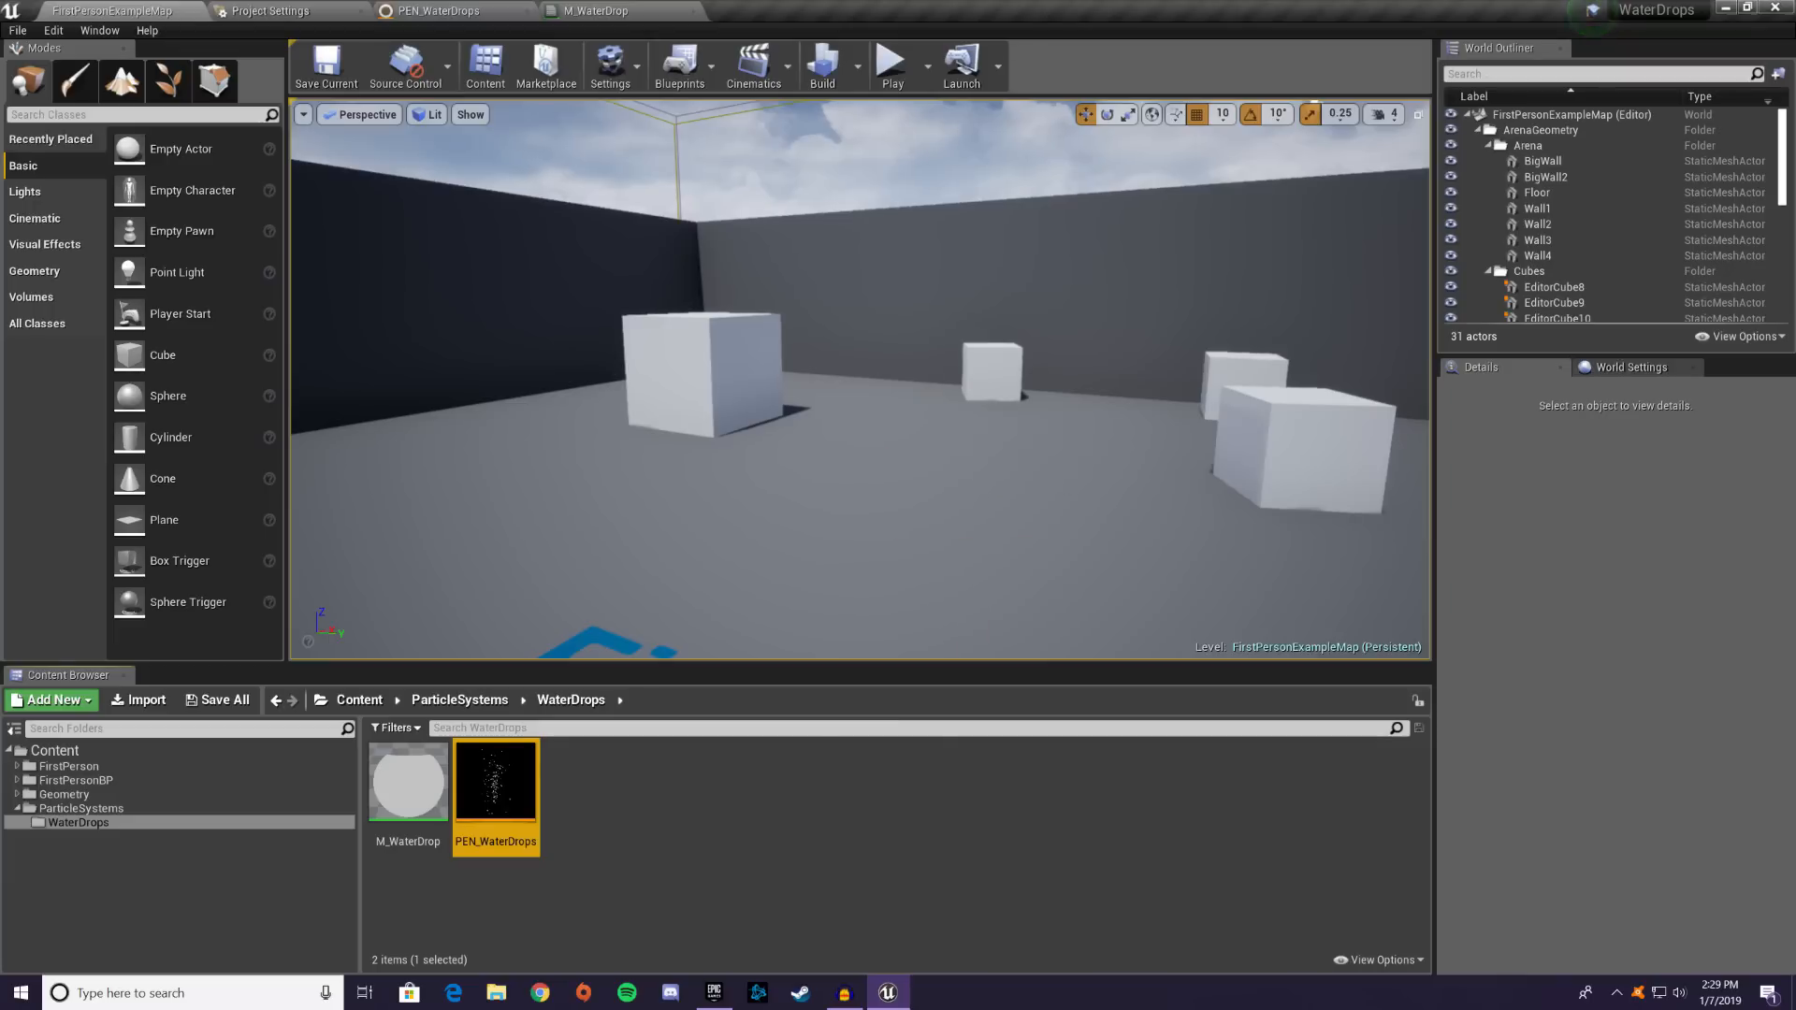
drag(521, 754, 927, 445)
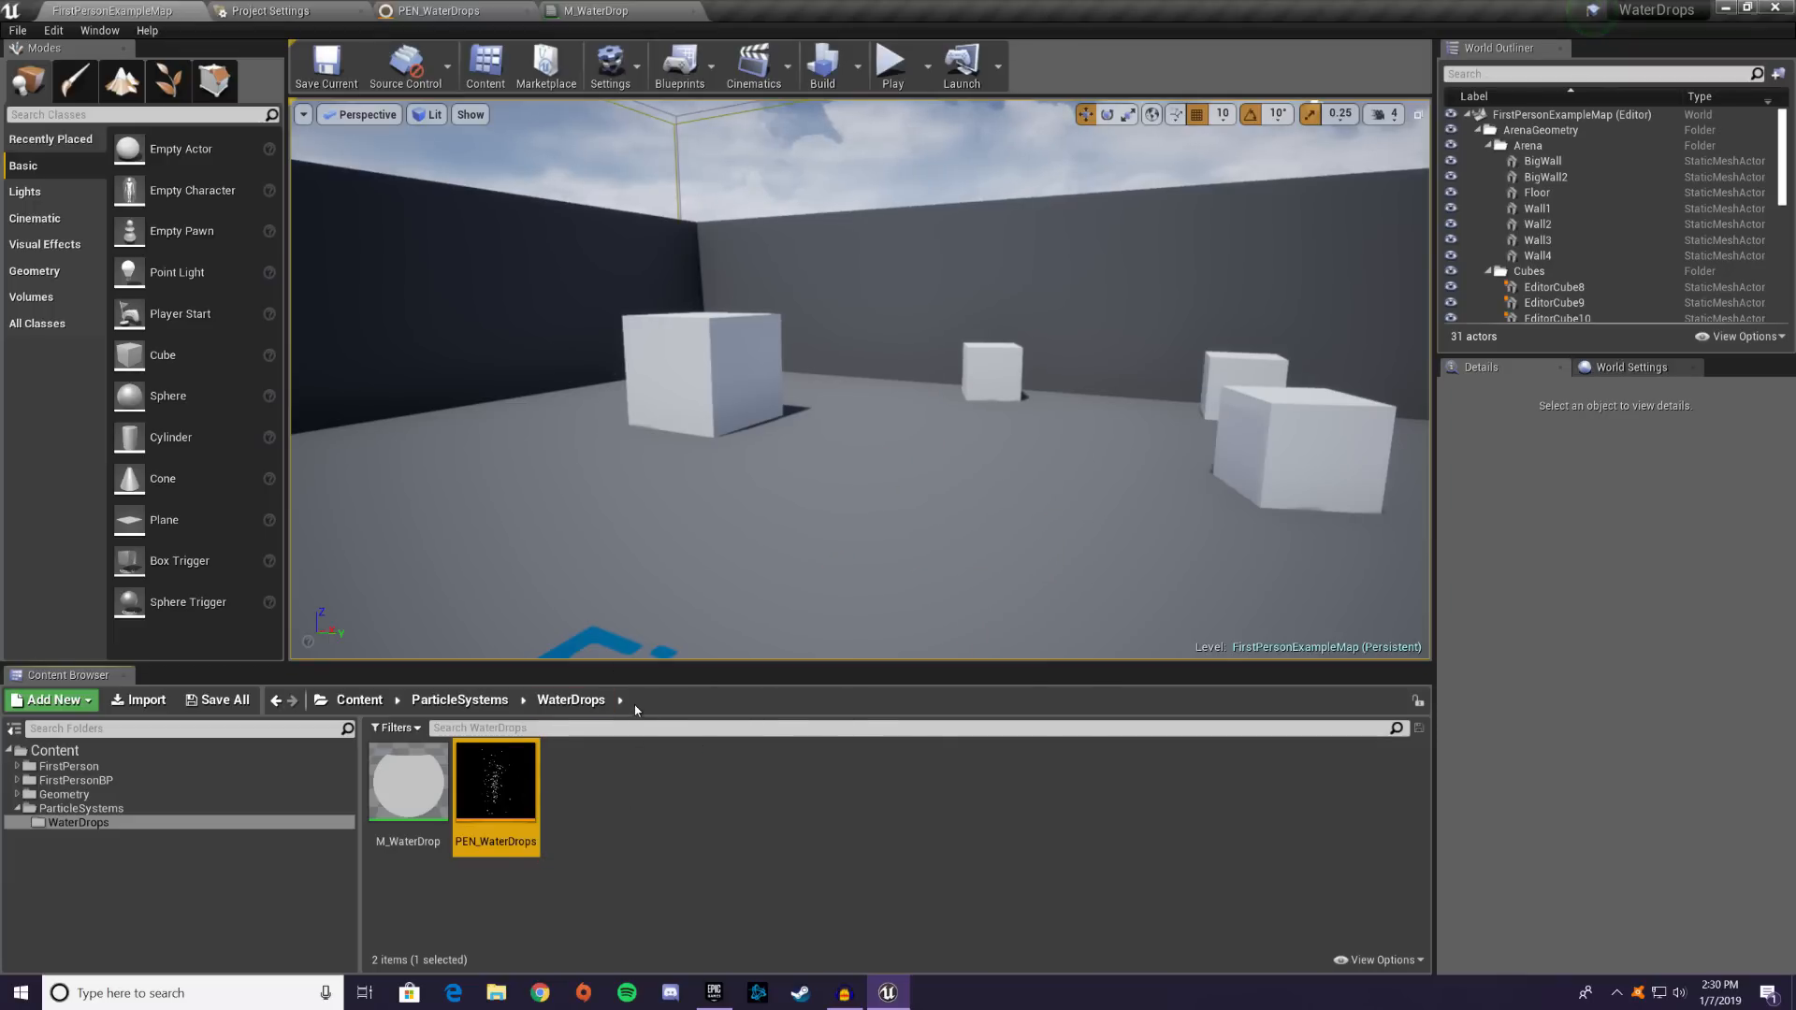
- Create a Niagara system from the PEN_WaterDrops emitter and name it PSN_WaterDrops
right_click(514, 763)
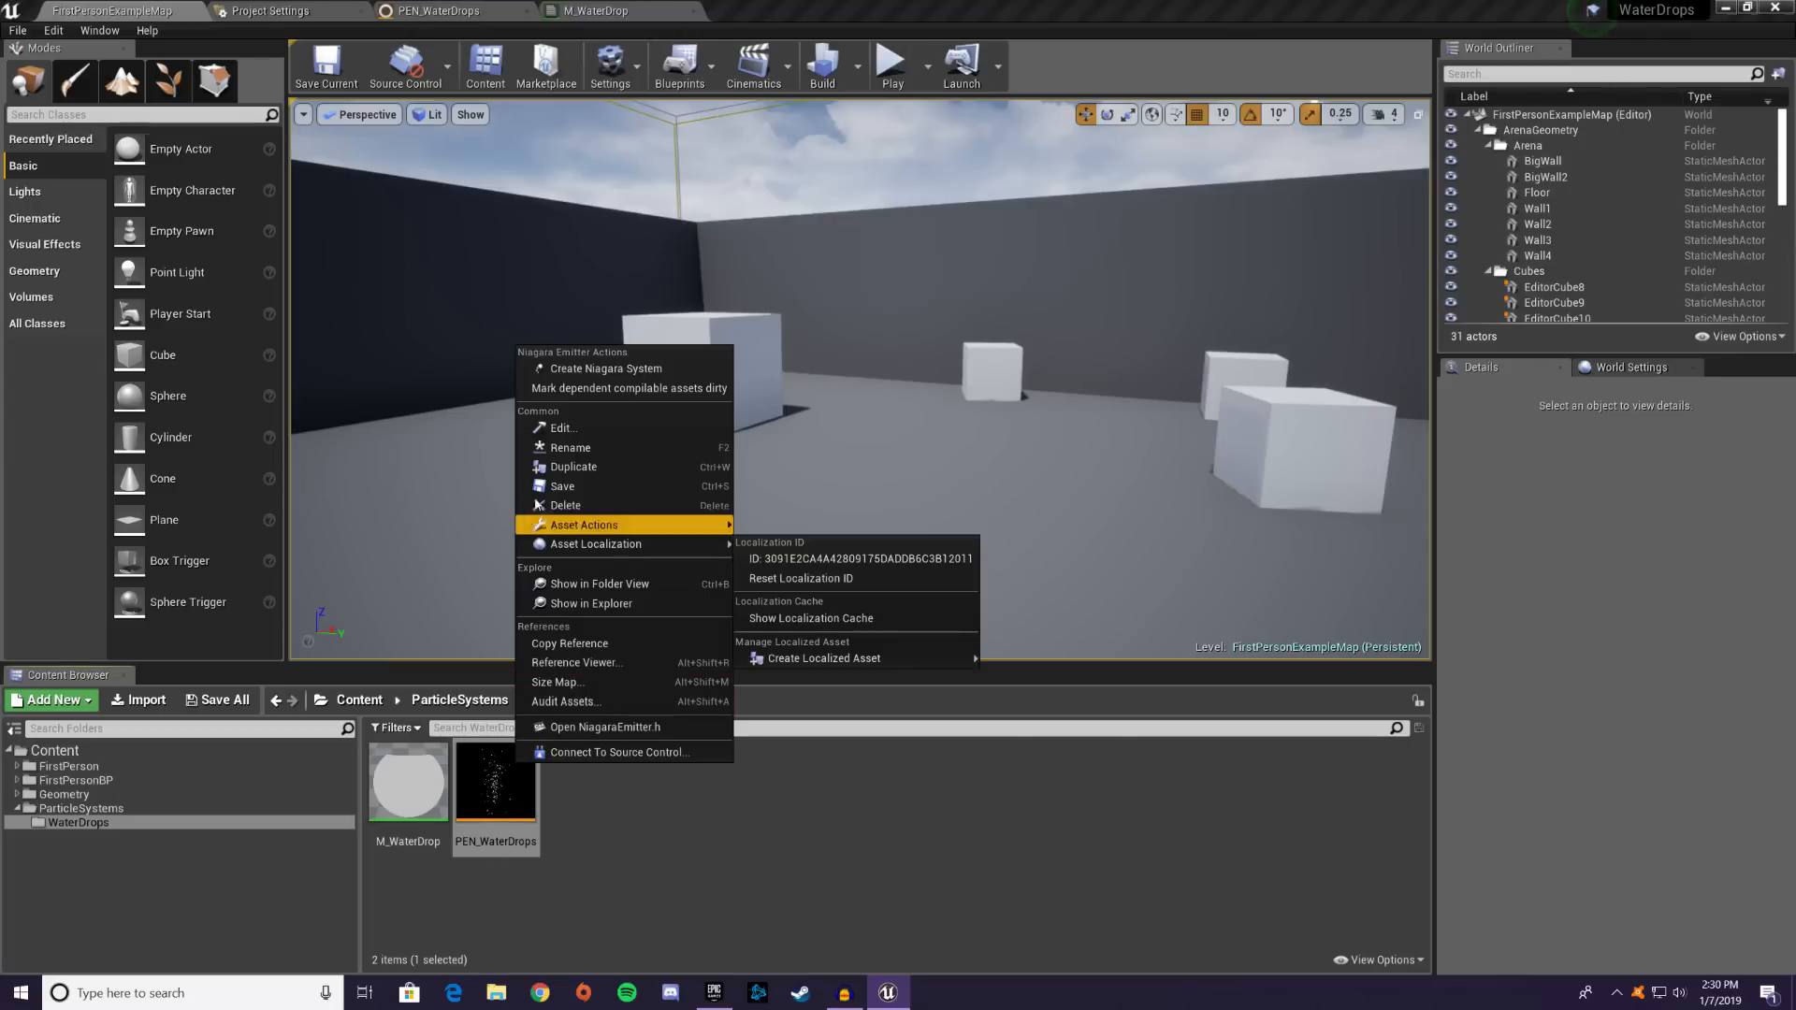
click(583, 371)
right_click(596, 793)
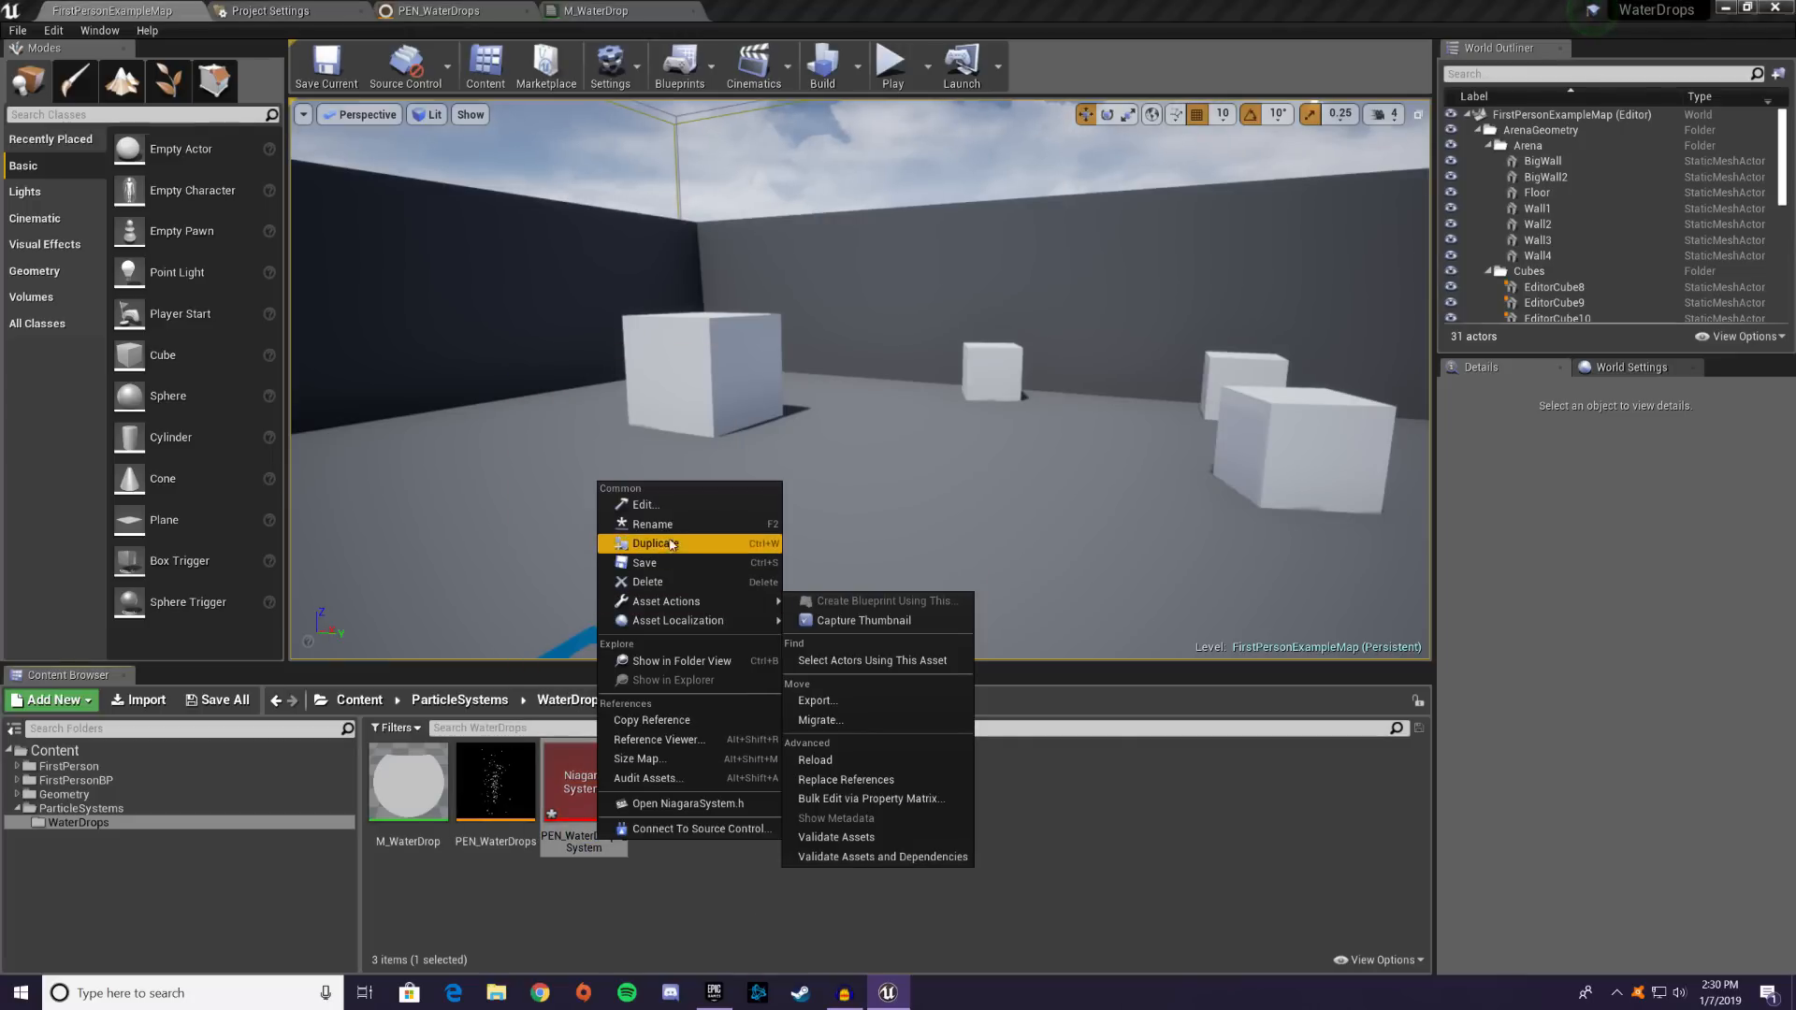
click(652, 524)
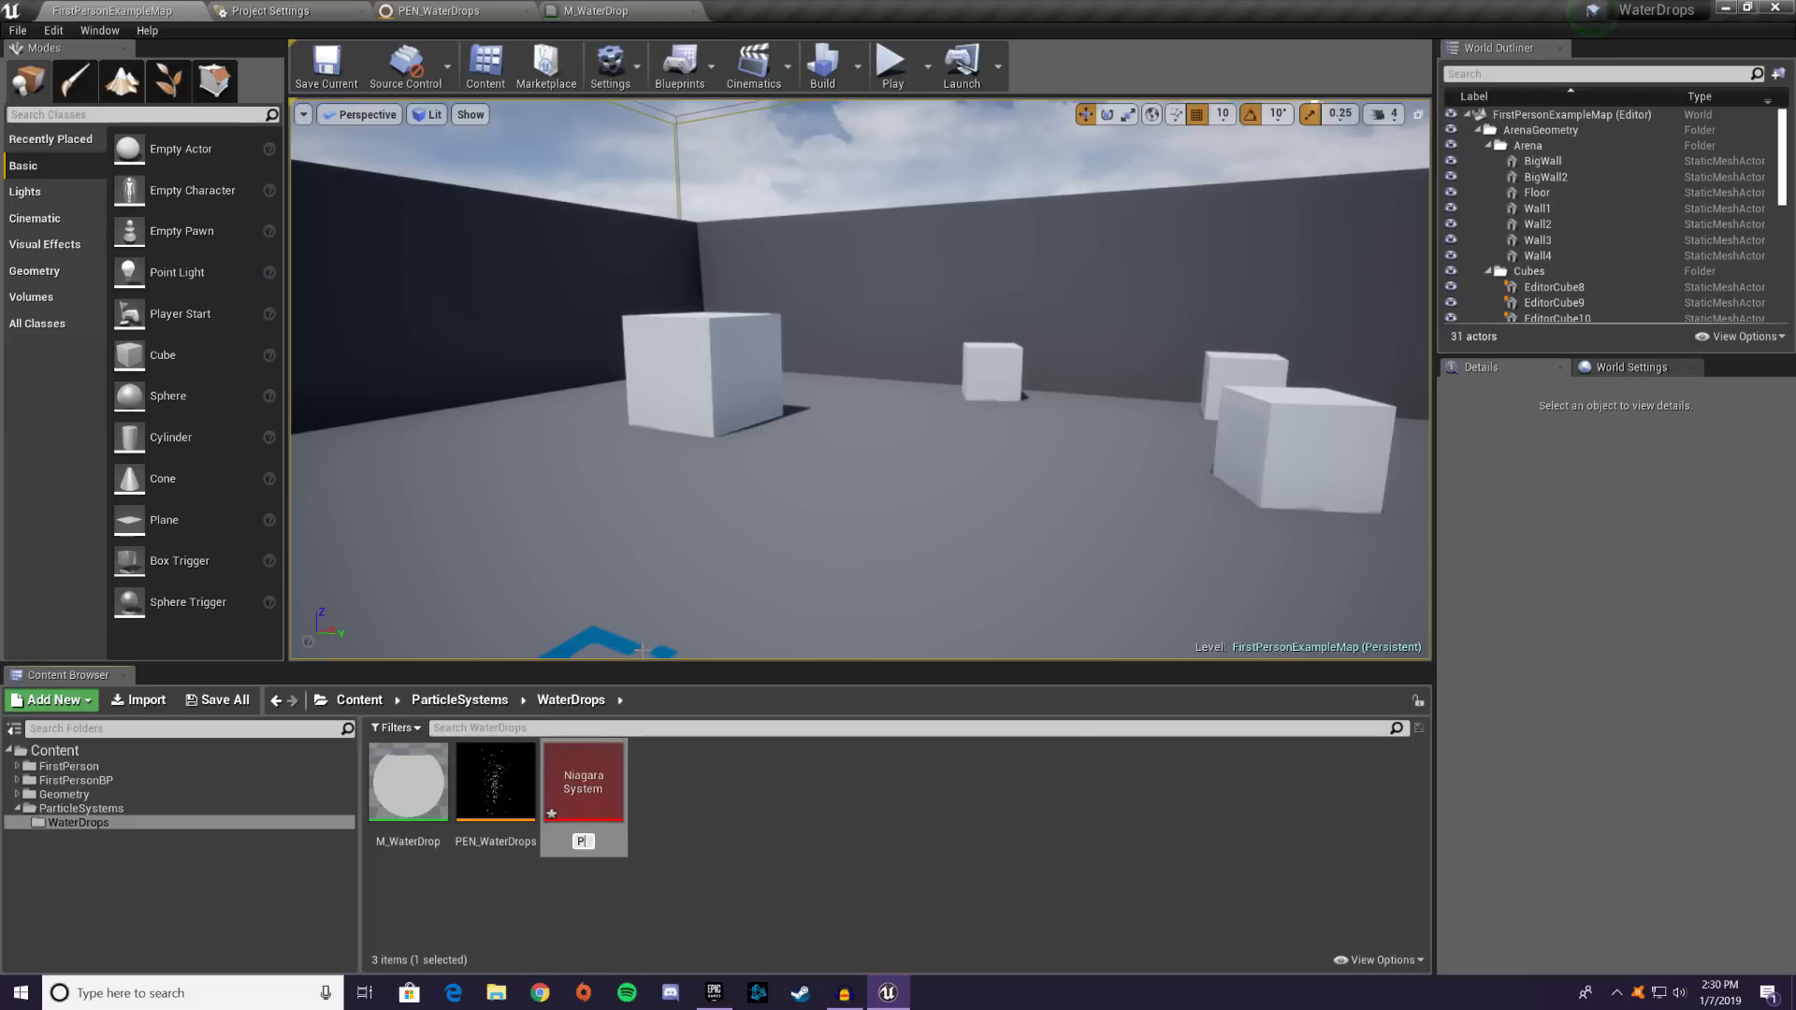
text(PSN_WaterDrops)
key(Return)
- Place PSN_WaterDrops in the level near the large white cube at a height of Z 470, and review the system in its editor
drag(603, 757, 830, 494)
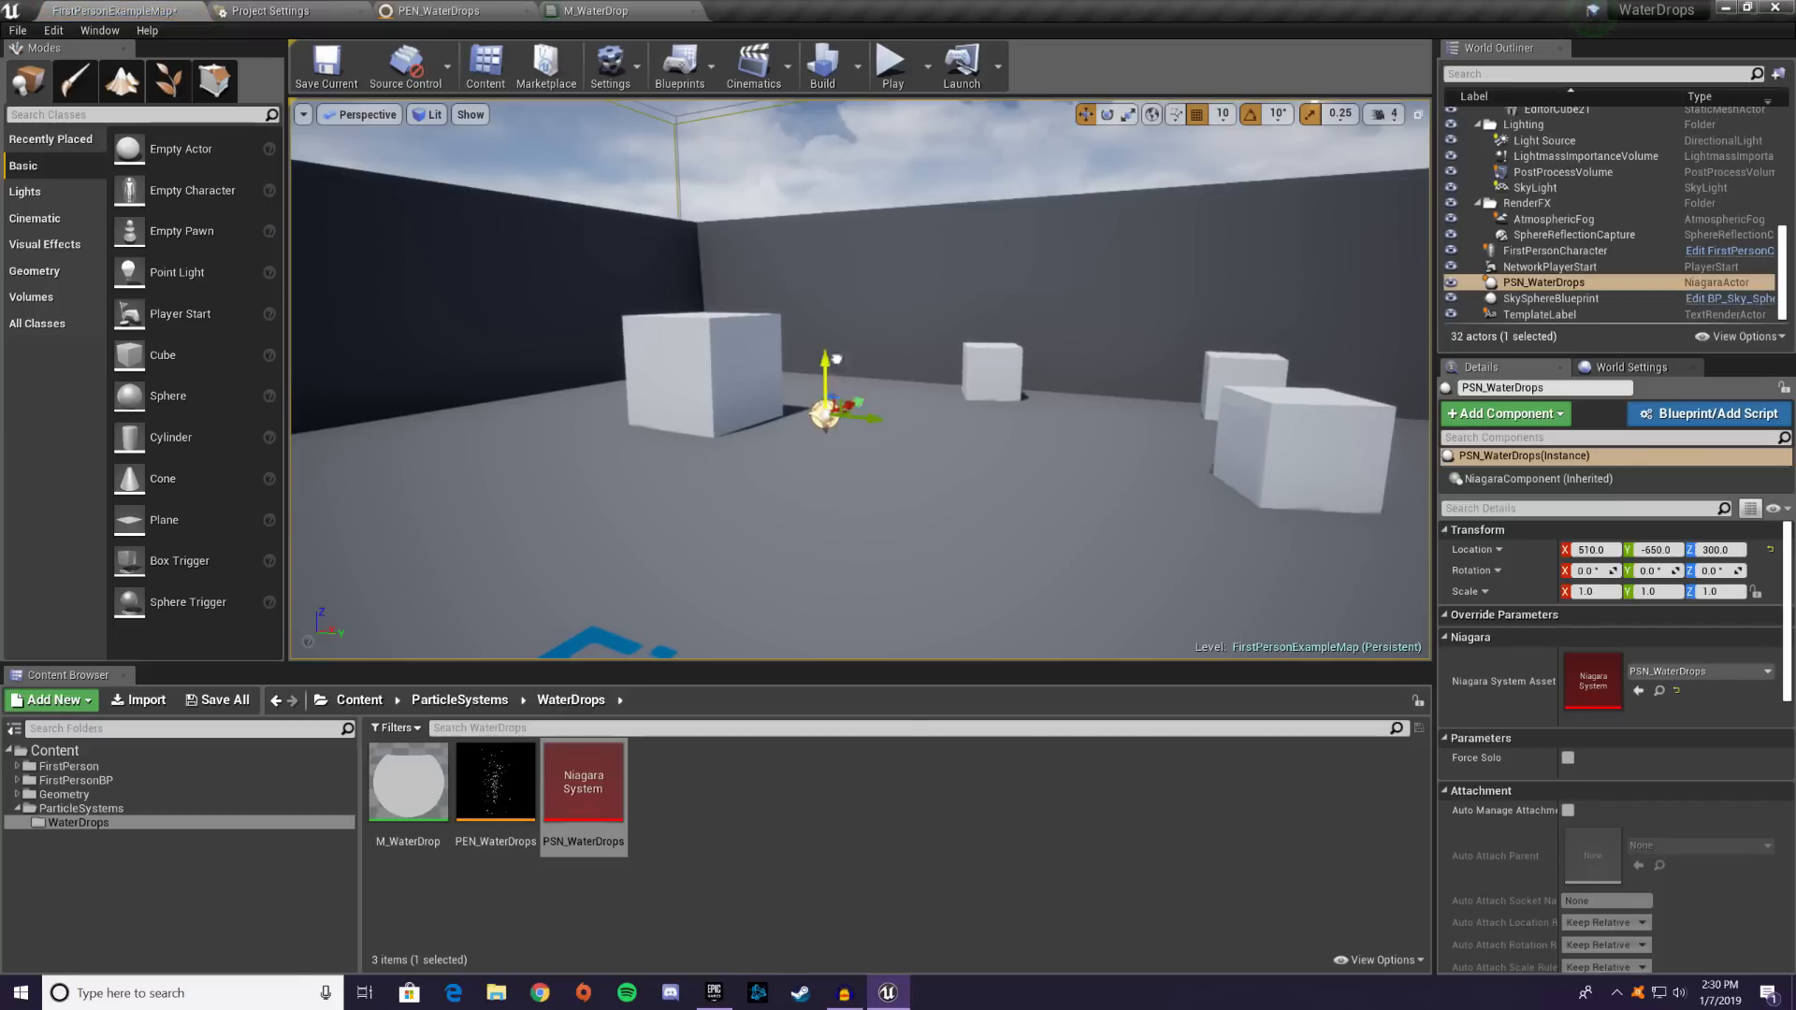
mouse_move(955, 315)
right_down()
mouse_move(955, 440)
mouse_move(954, 315)
right_up()
key(w)
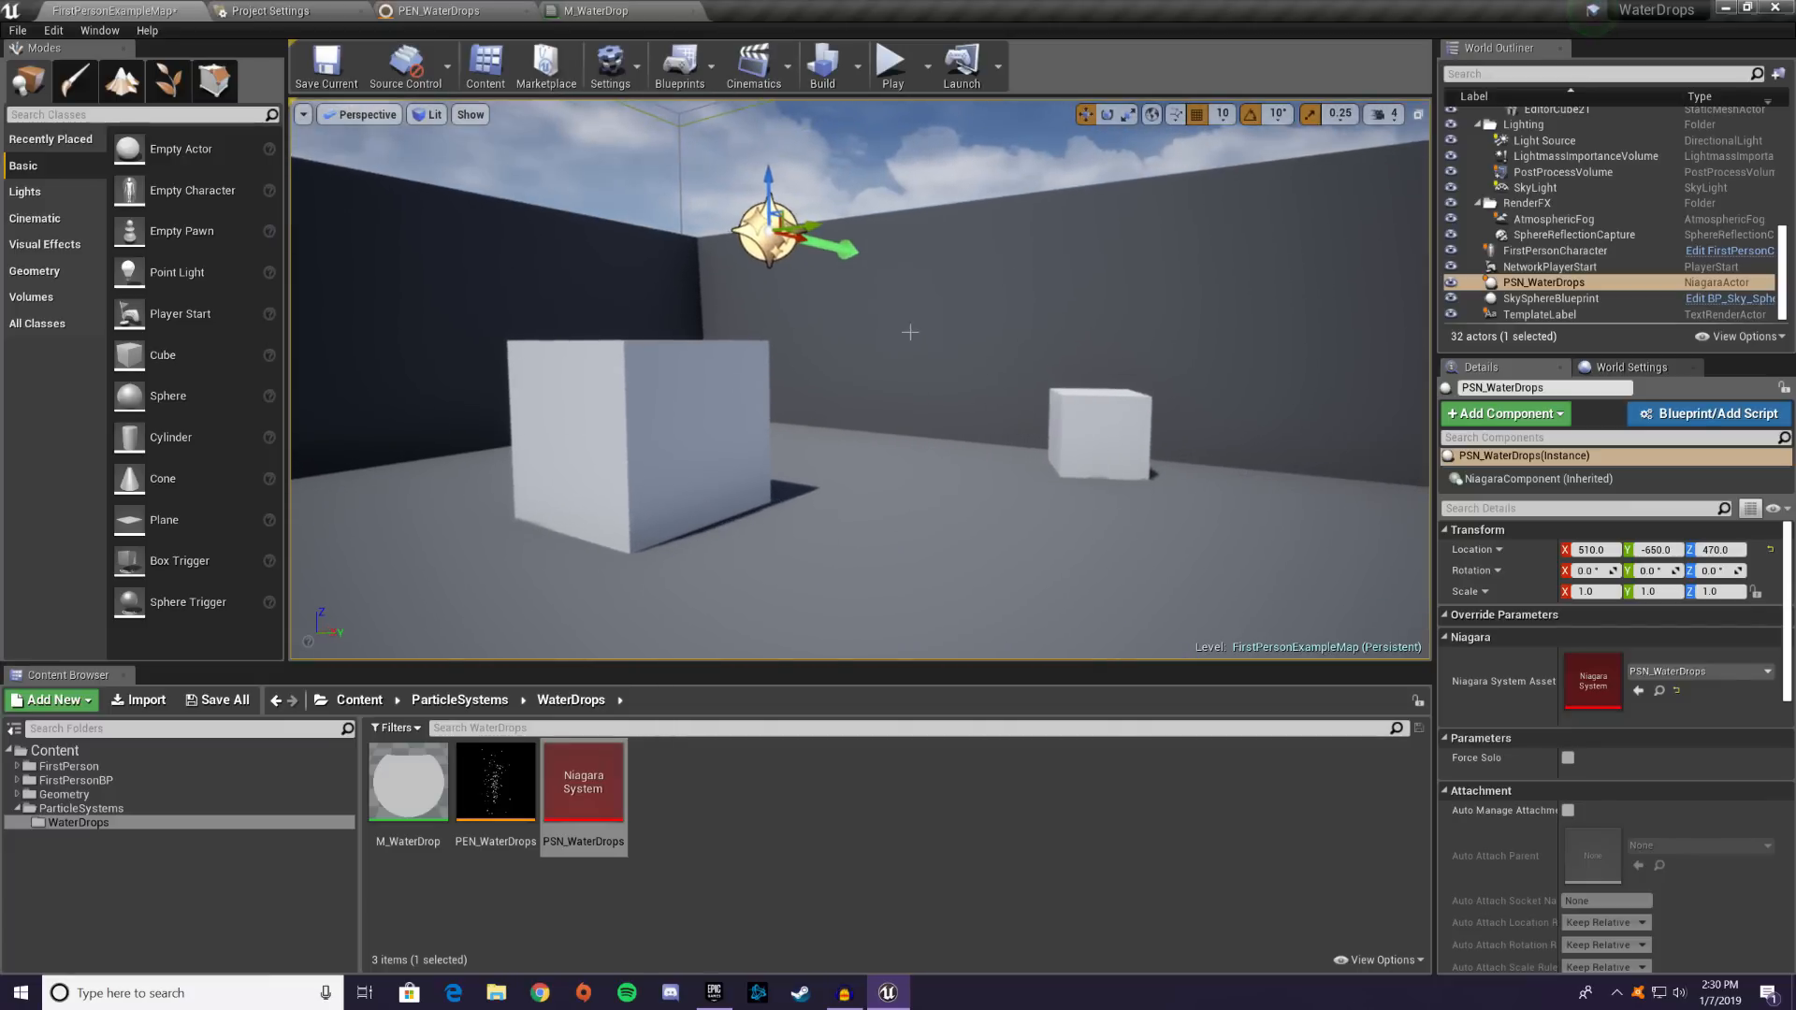
double_click(607, 783)
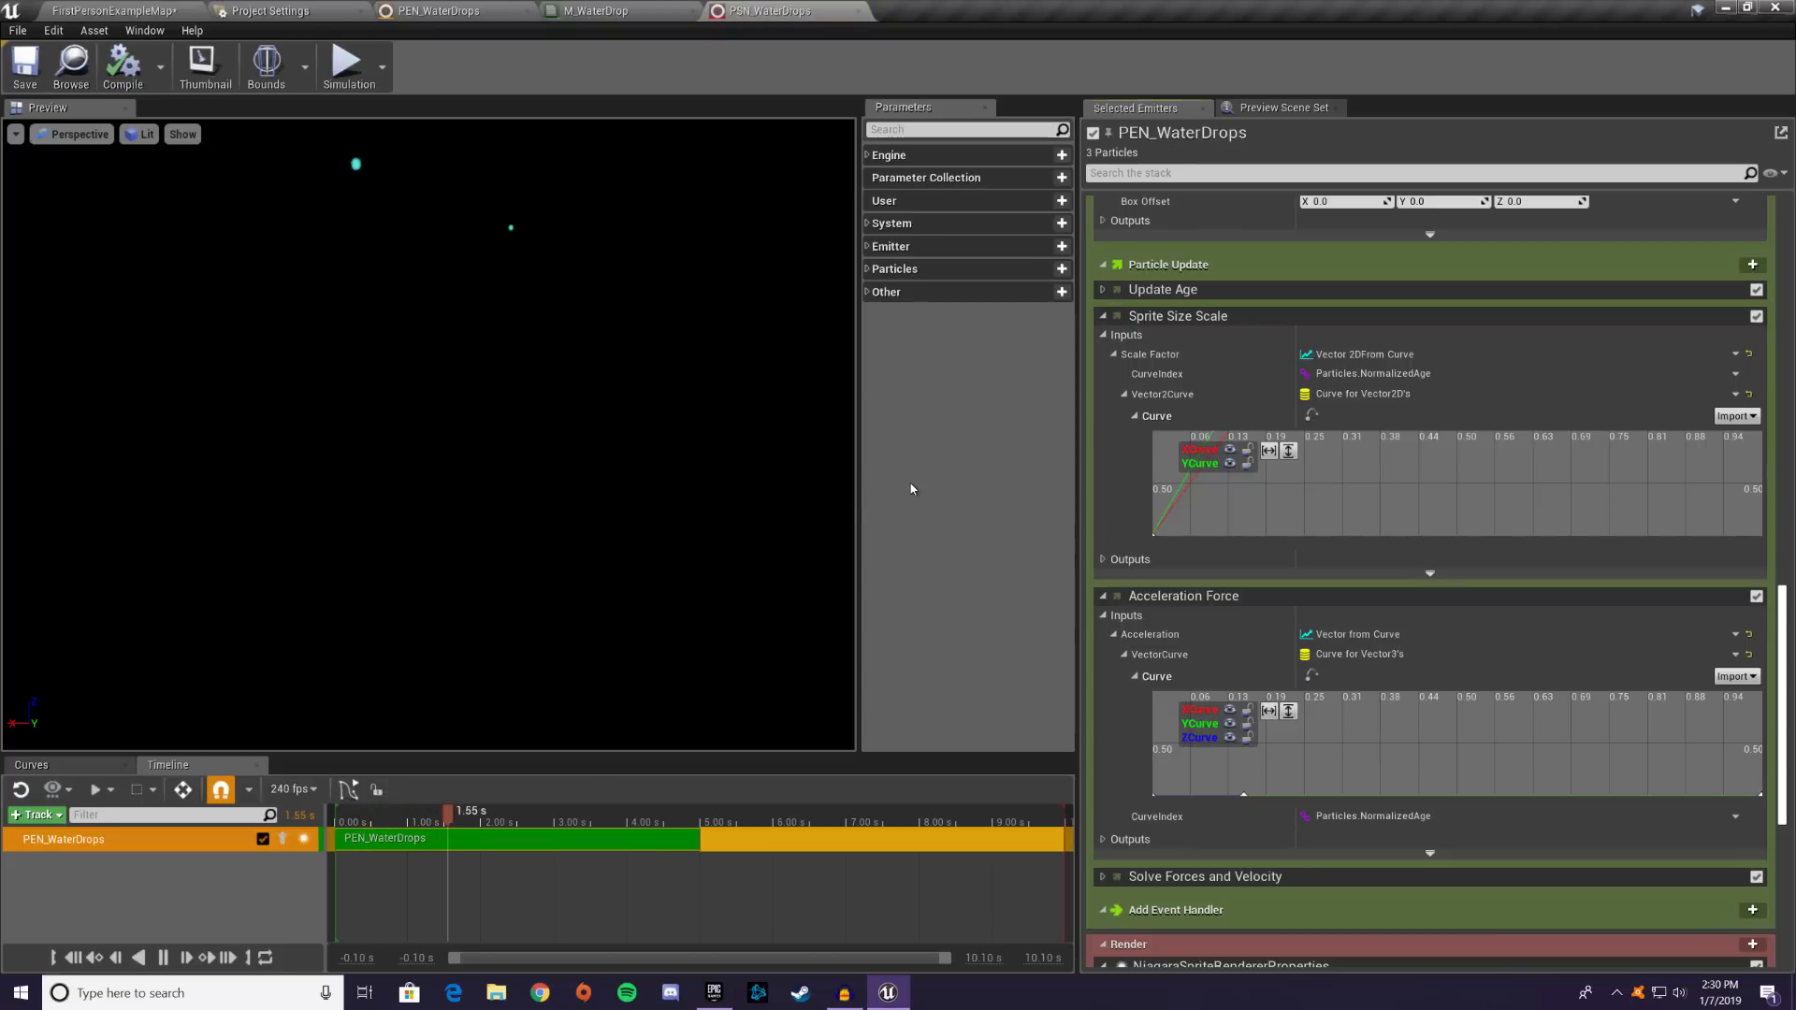
click(161, 8)
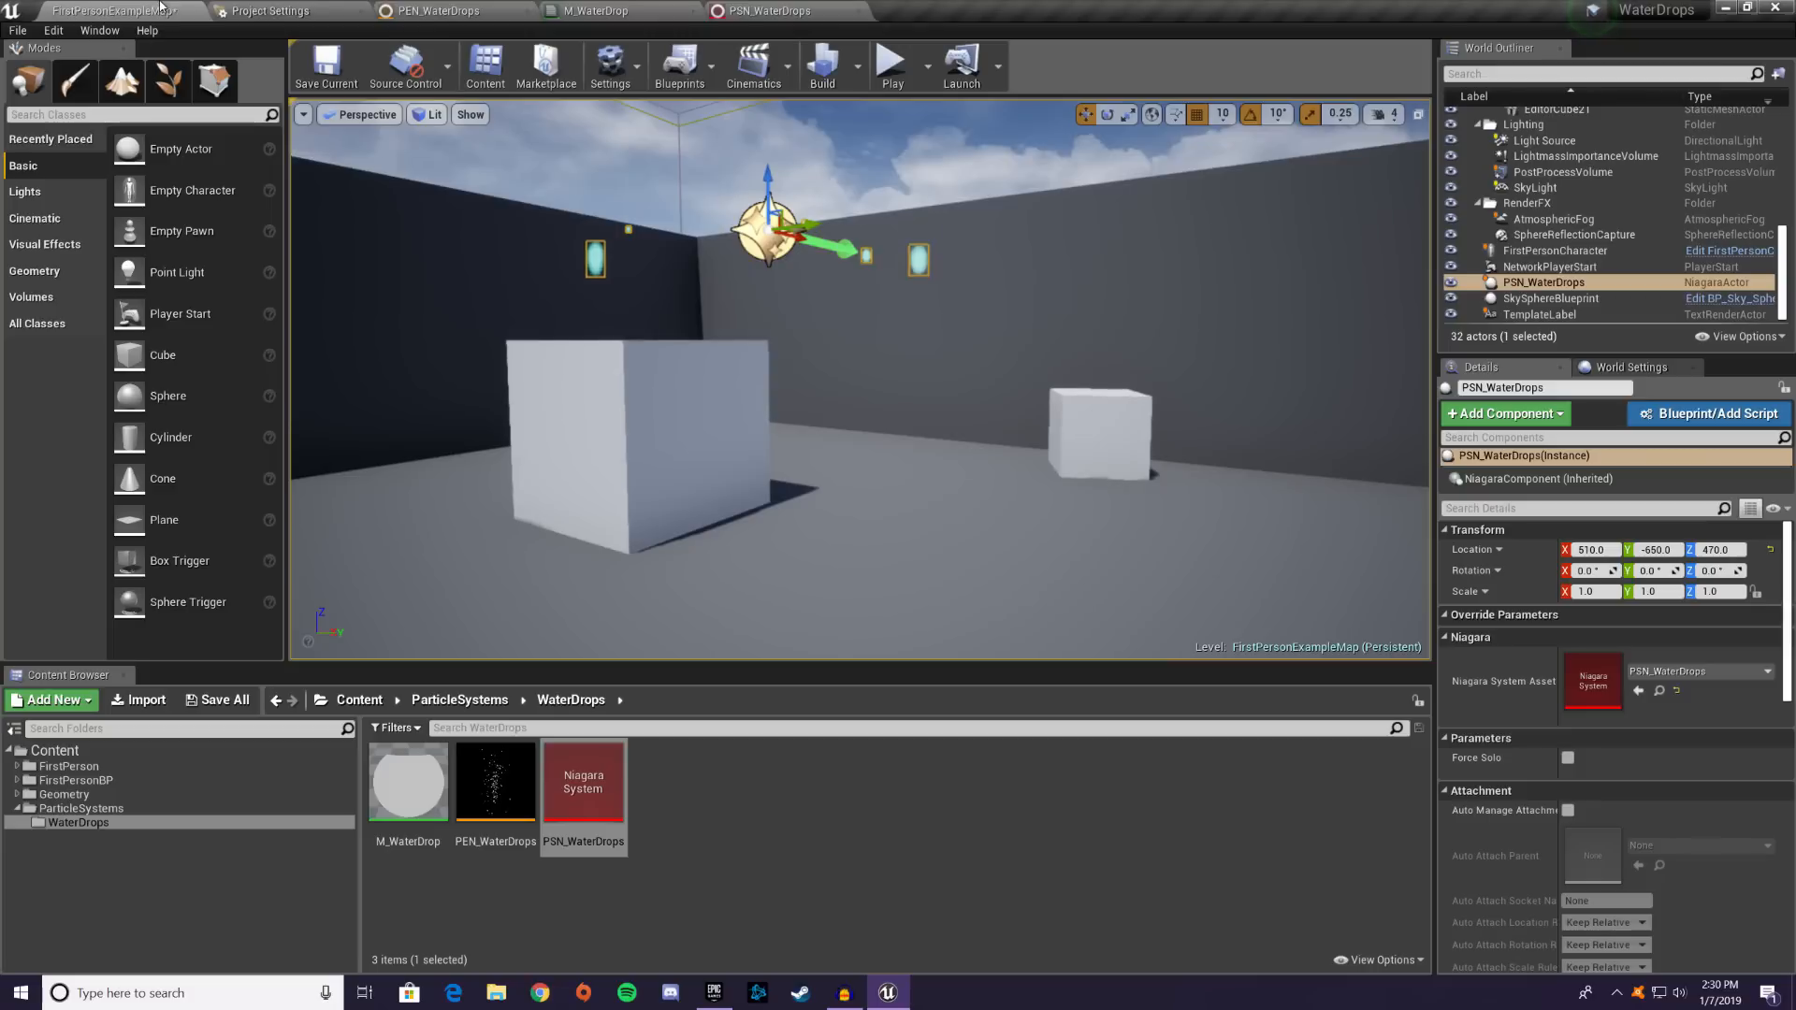
- Move the large white cube up and away from the PSN_WaterDrops system in the level
click(1002, 355)
mouse_move(1002, 355)
right_down()
mouse_move(978, 355)
mouse_move(1095, 290)
mouse_move(1020, 374)
mouse_move(987, 314)
mouse_move(1001, 379)
mouse_move(1019, 381)
mouse_move(1006, 374)
right_up()
key(w)
click(555, 381)
drag(610, 337, 900, 131)
key(d)
right_drag(1336, 172, 1025, 139)
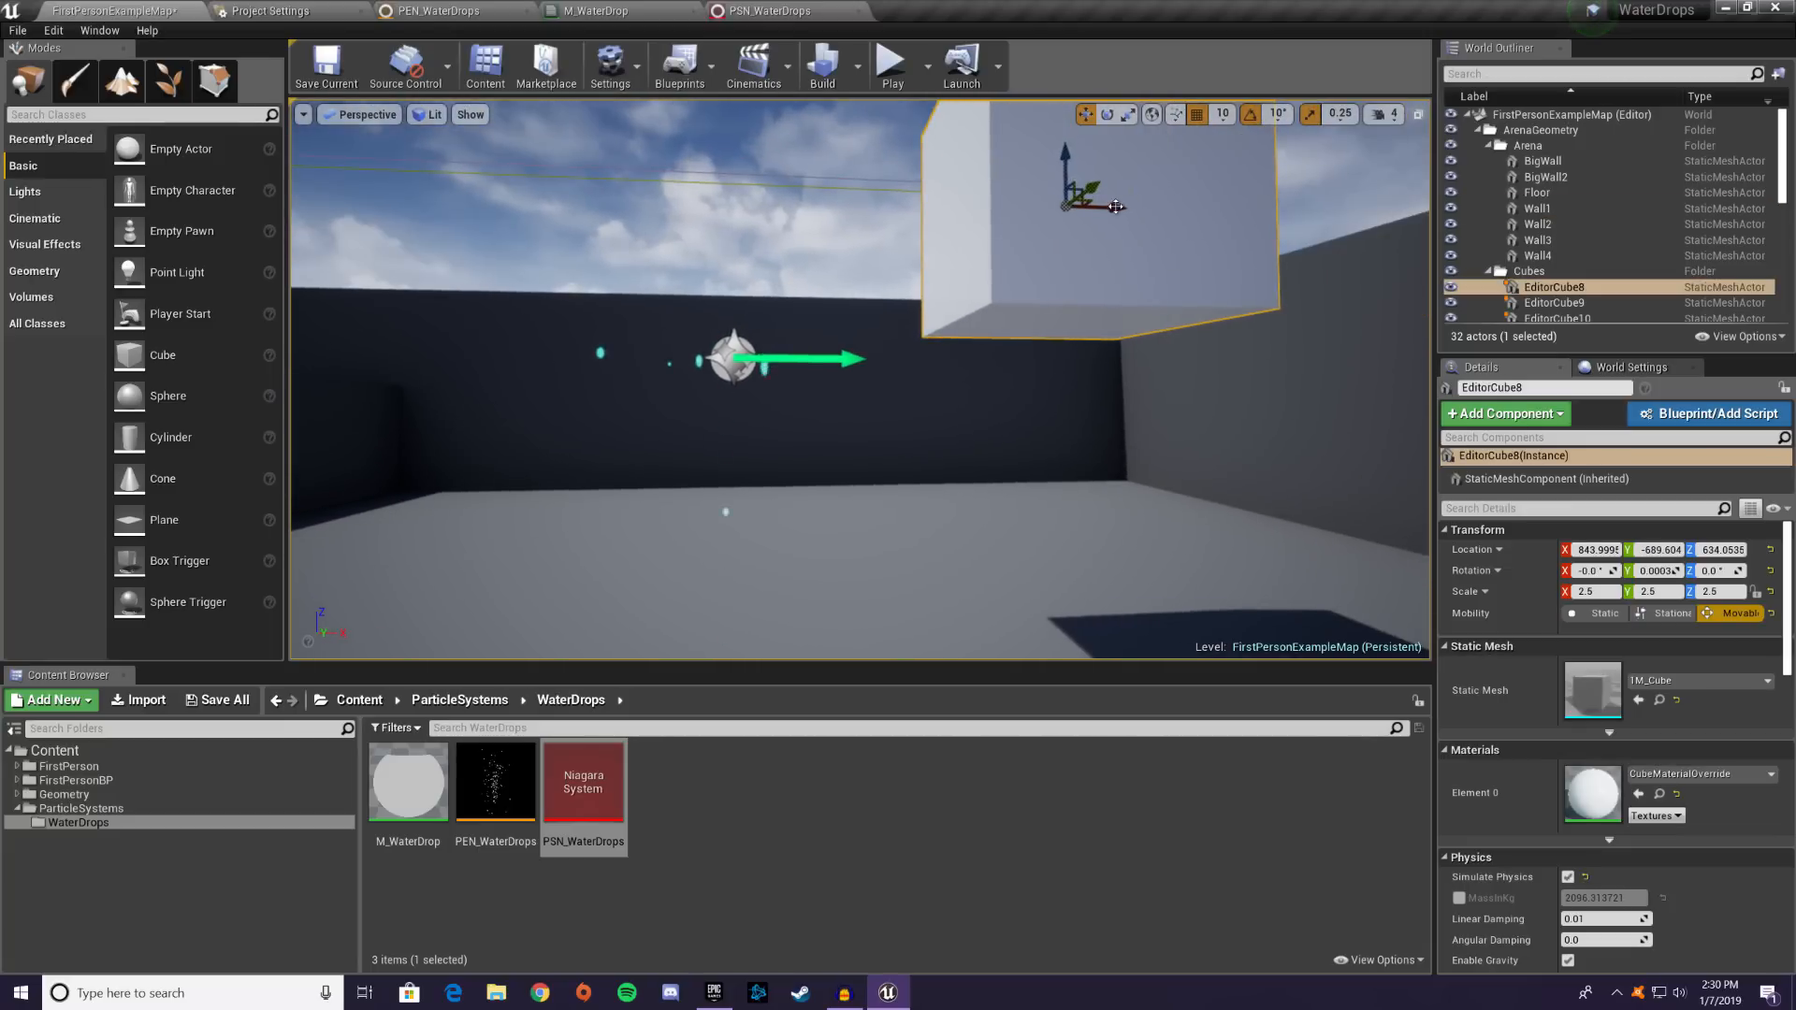
drag(1116, 207, 763, 161)
right_drag(763, 161, 788, 174)
key(a)
- Raise PSN_WaterDrops to a height of Z 510 and view the falling drops from a distance
click(800, 393)
drag(791, 354, 799, 291)
right_drag(799, 290, 780, 355)
key(d)
key(w)
key(s)
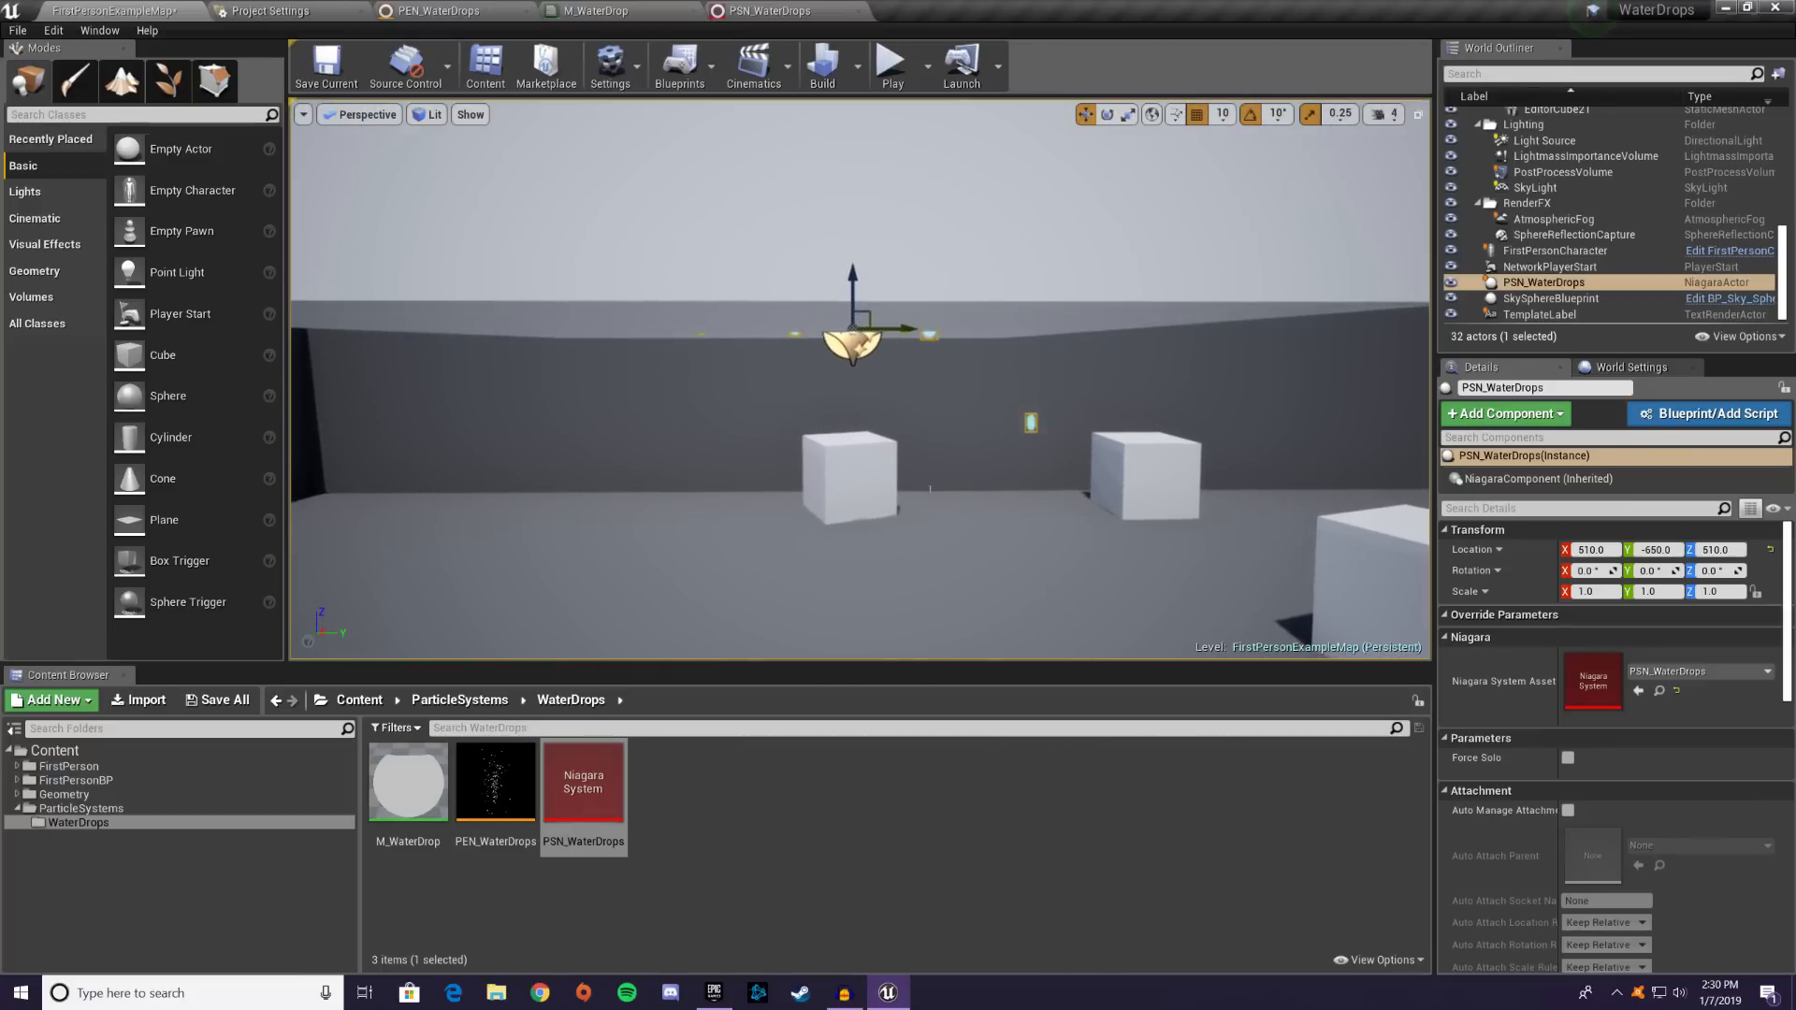
click(972, 453)
right_drag(955, 445, 1347, 472)
key(s)
- Review the PSN_WaterDrops system's module stack and place the PEN_WaterDrops editor directly beside the system's editor
click(782, 11)
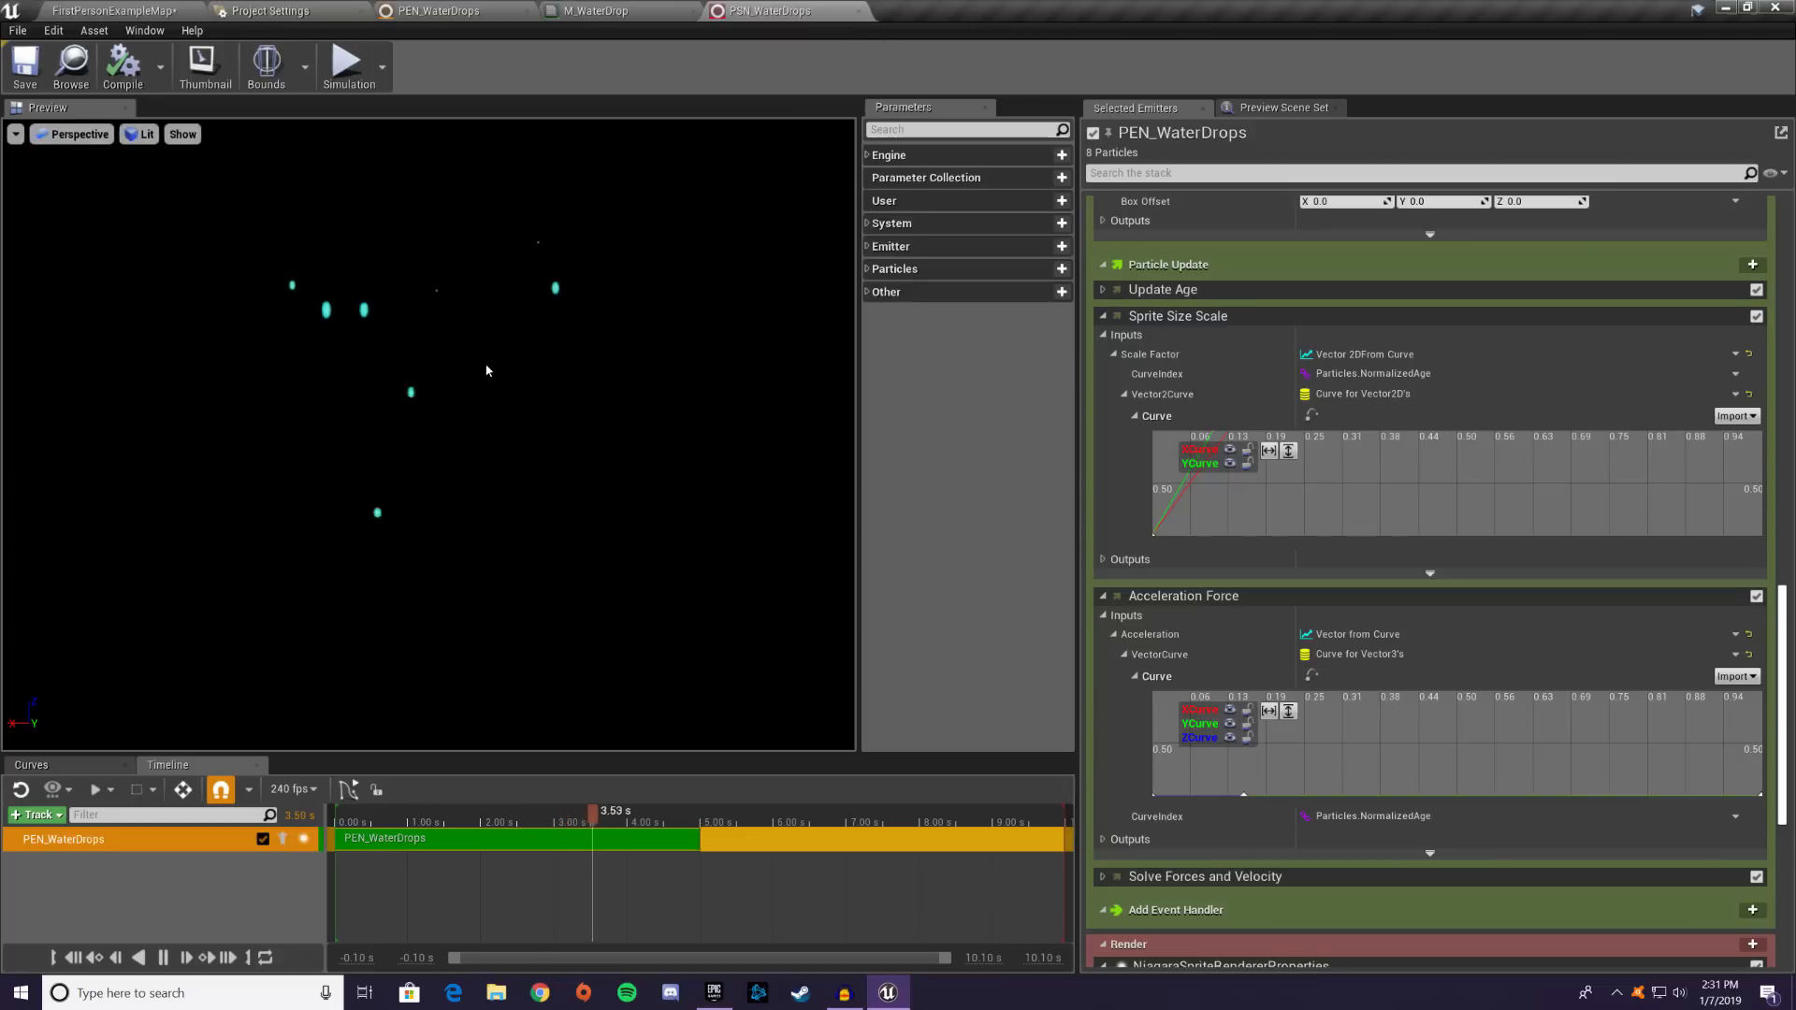
scroll(1316, 264, down, 12)
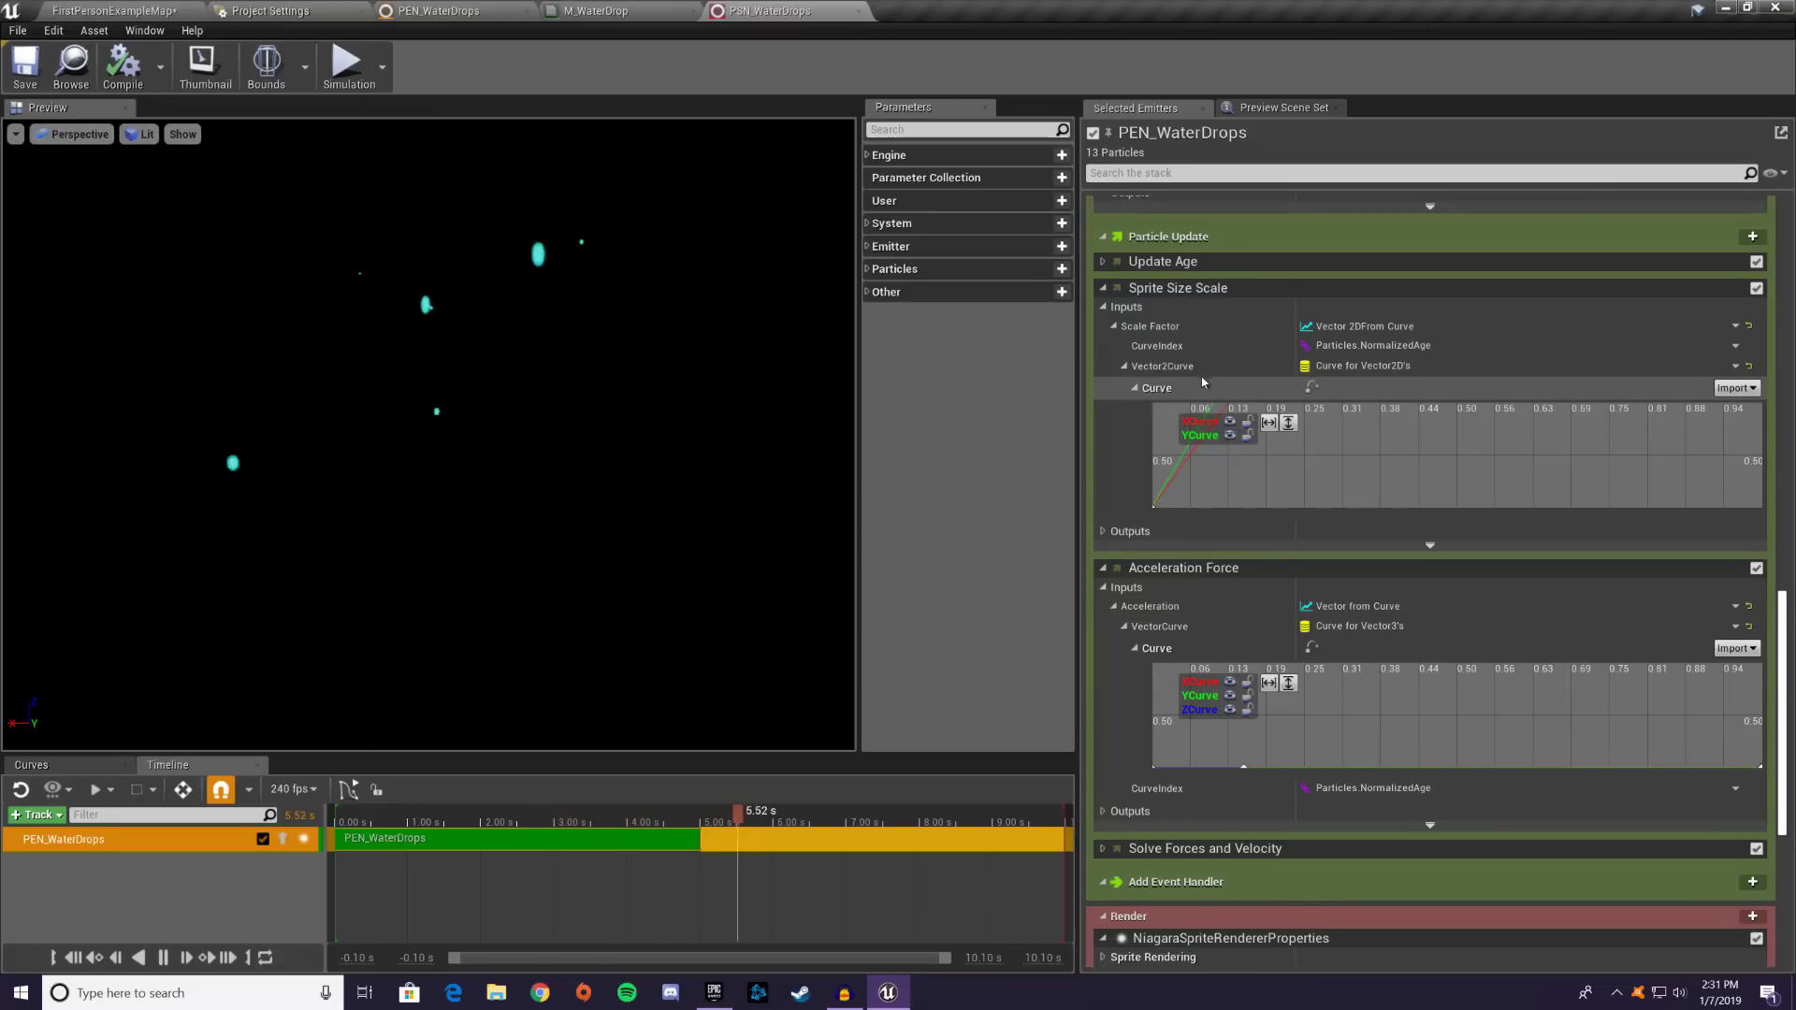
scroll(1316, 264, down, 2)
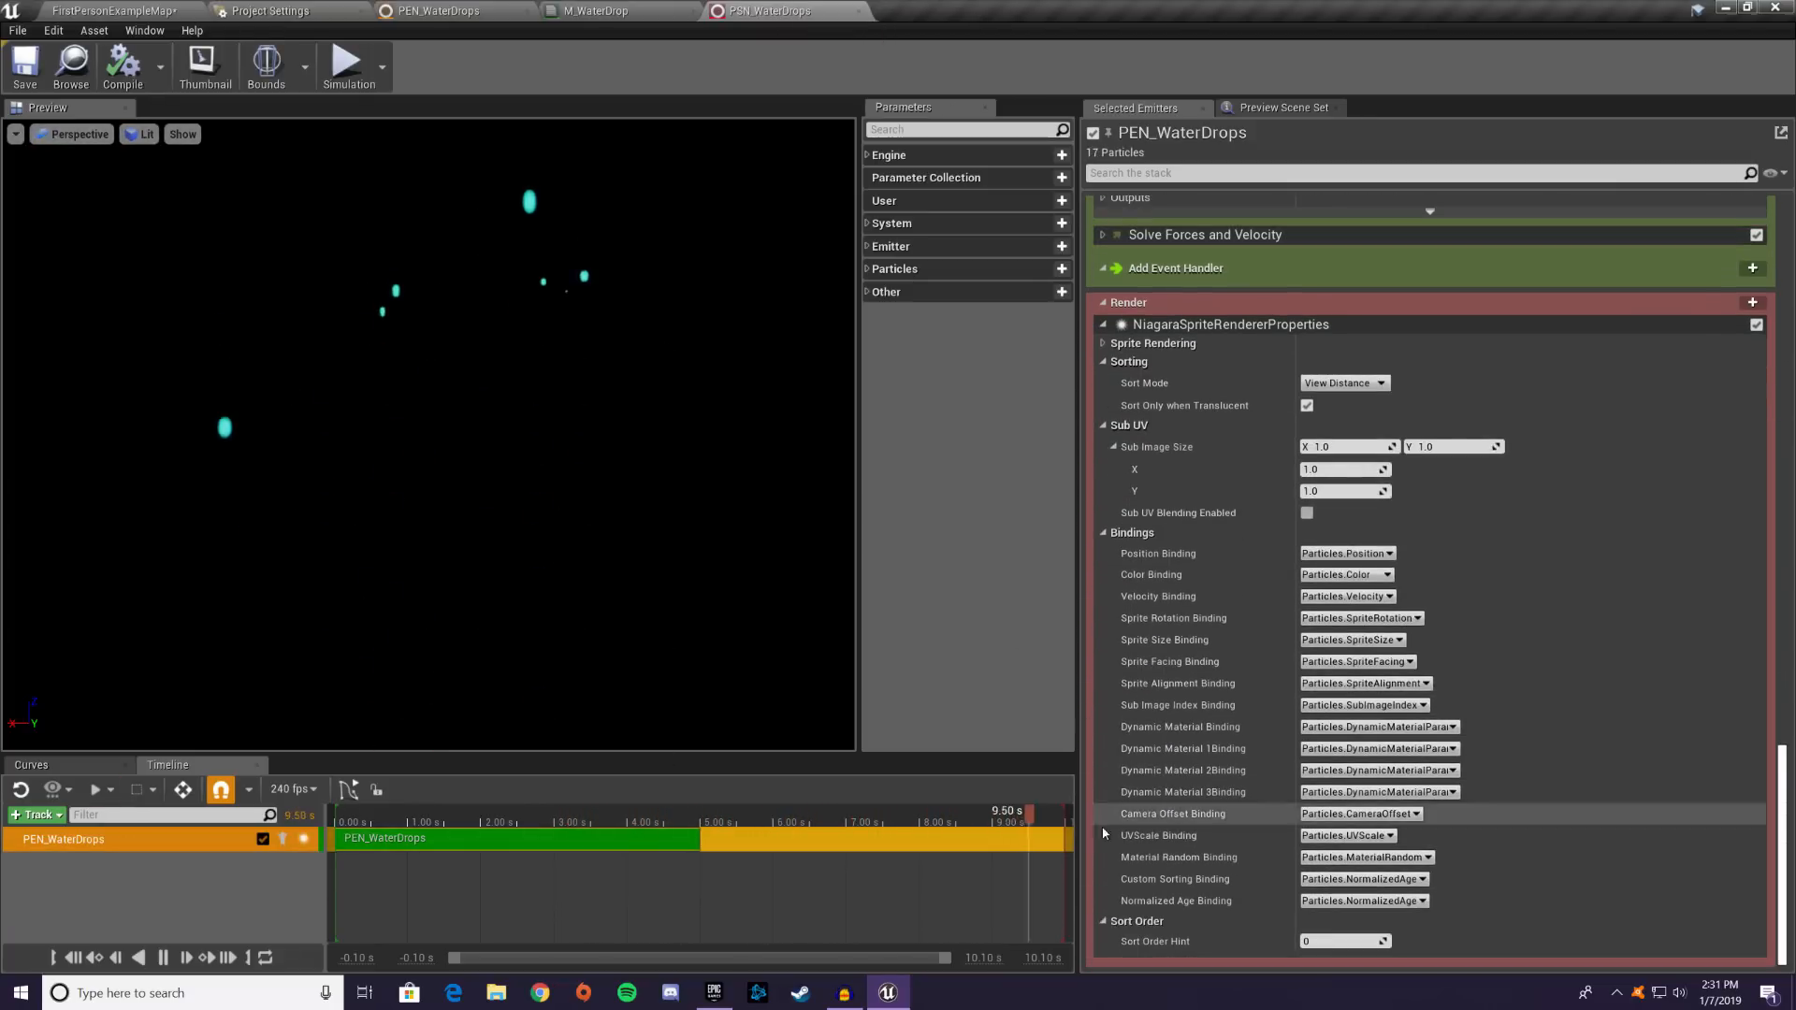
scroll(1633, 779, up, 2)
scroll(1633, 779, up, 20)
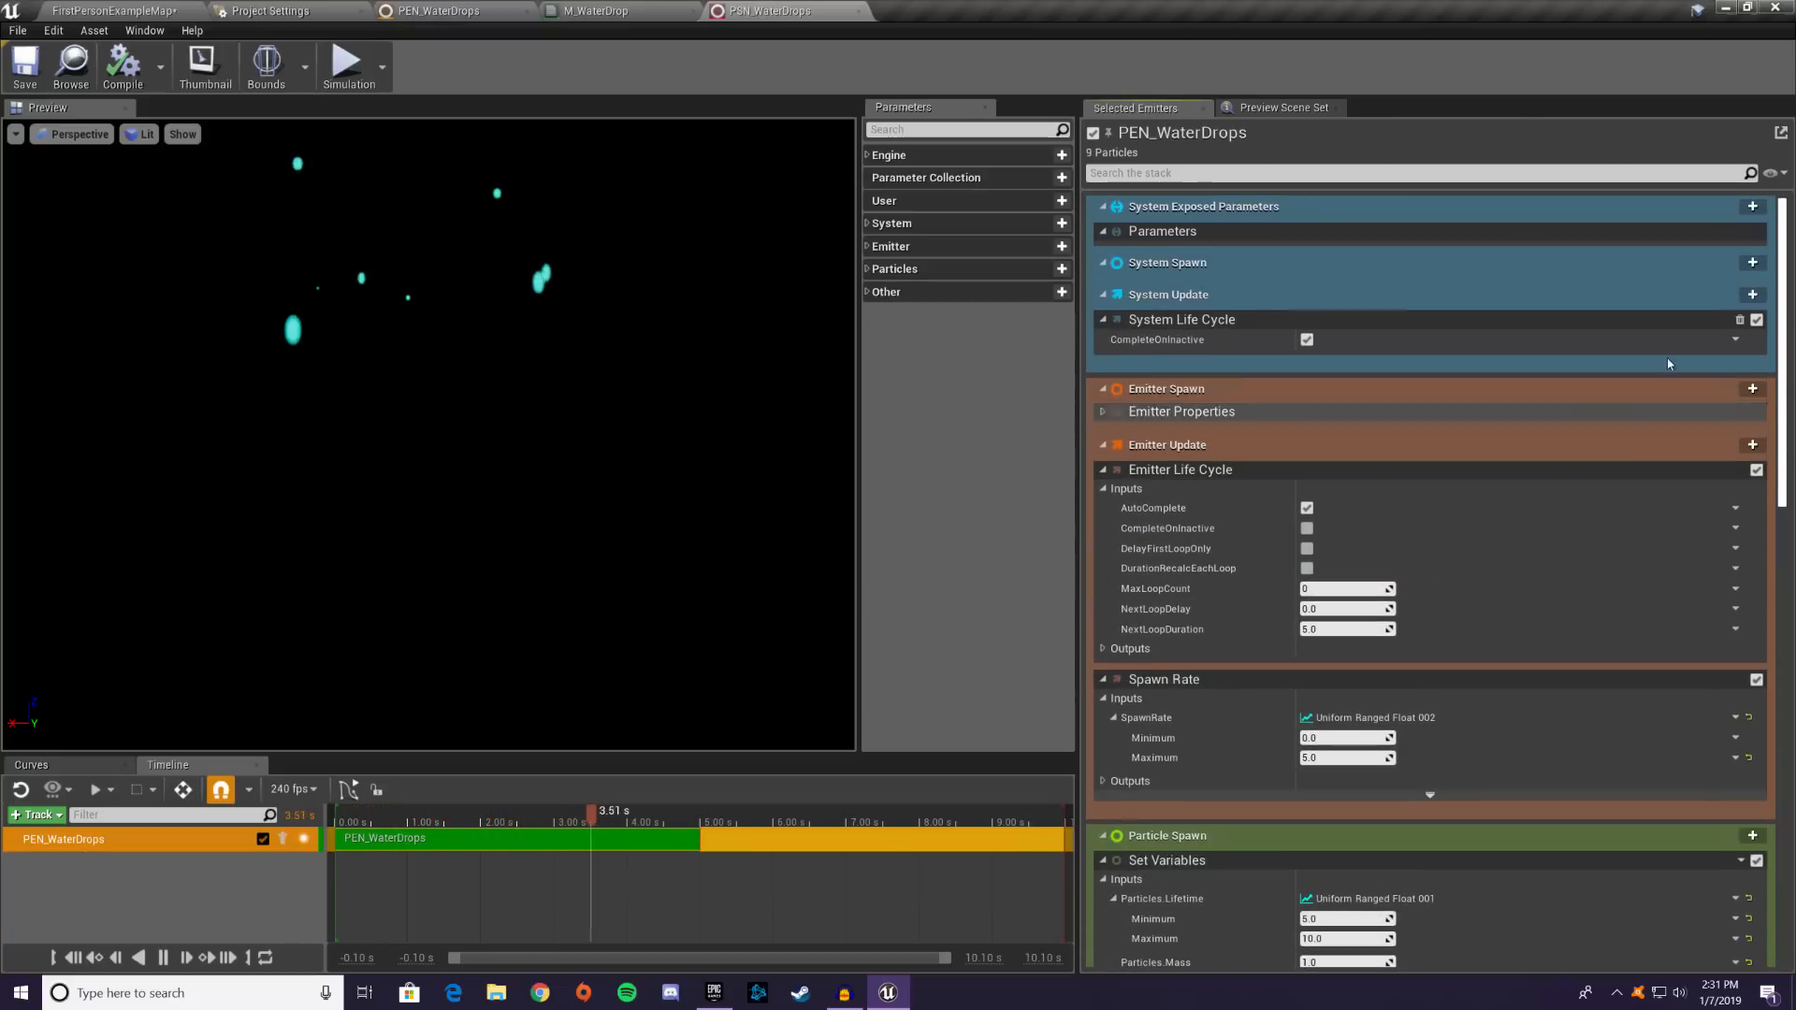
drag(447, 9, 625, 11)
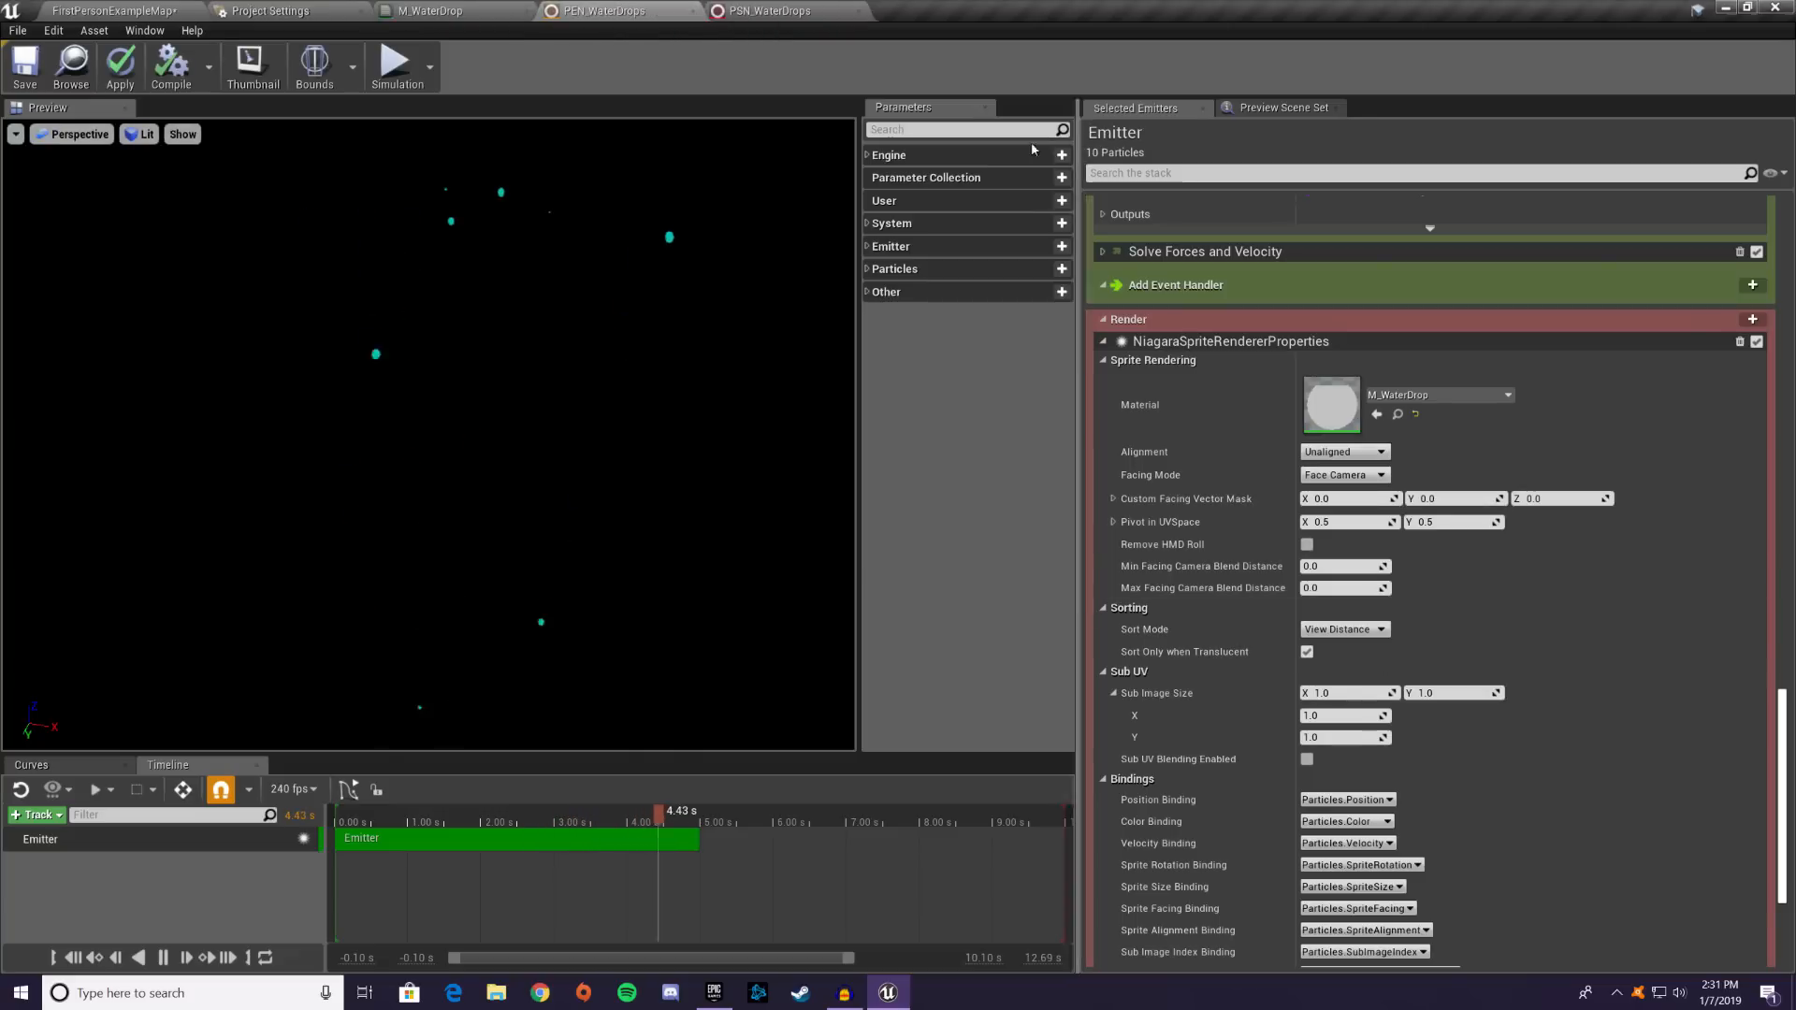
- Compare the PSN_WaterDrops system with its source emitter and examine the system, emitter and particle spawn settings
click(770, 10)
scroll(1233, 455, down, 3)
scroll(1248, 424, down, 5)
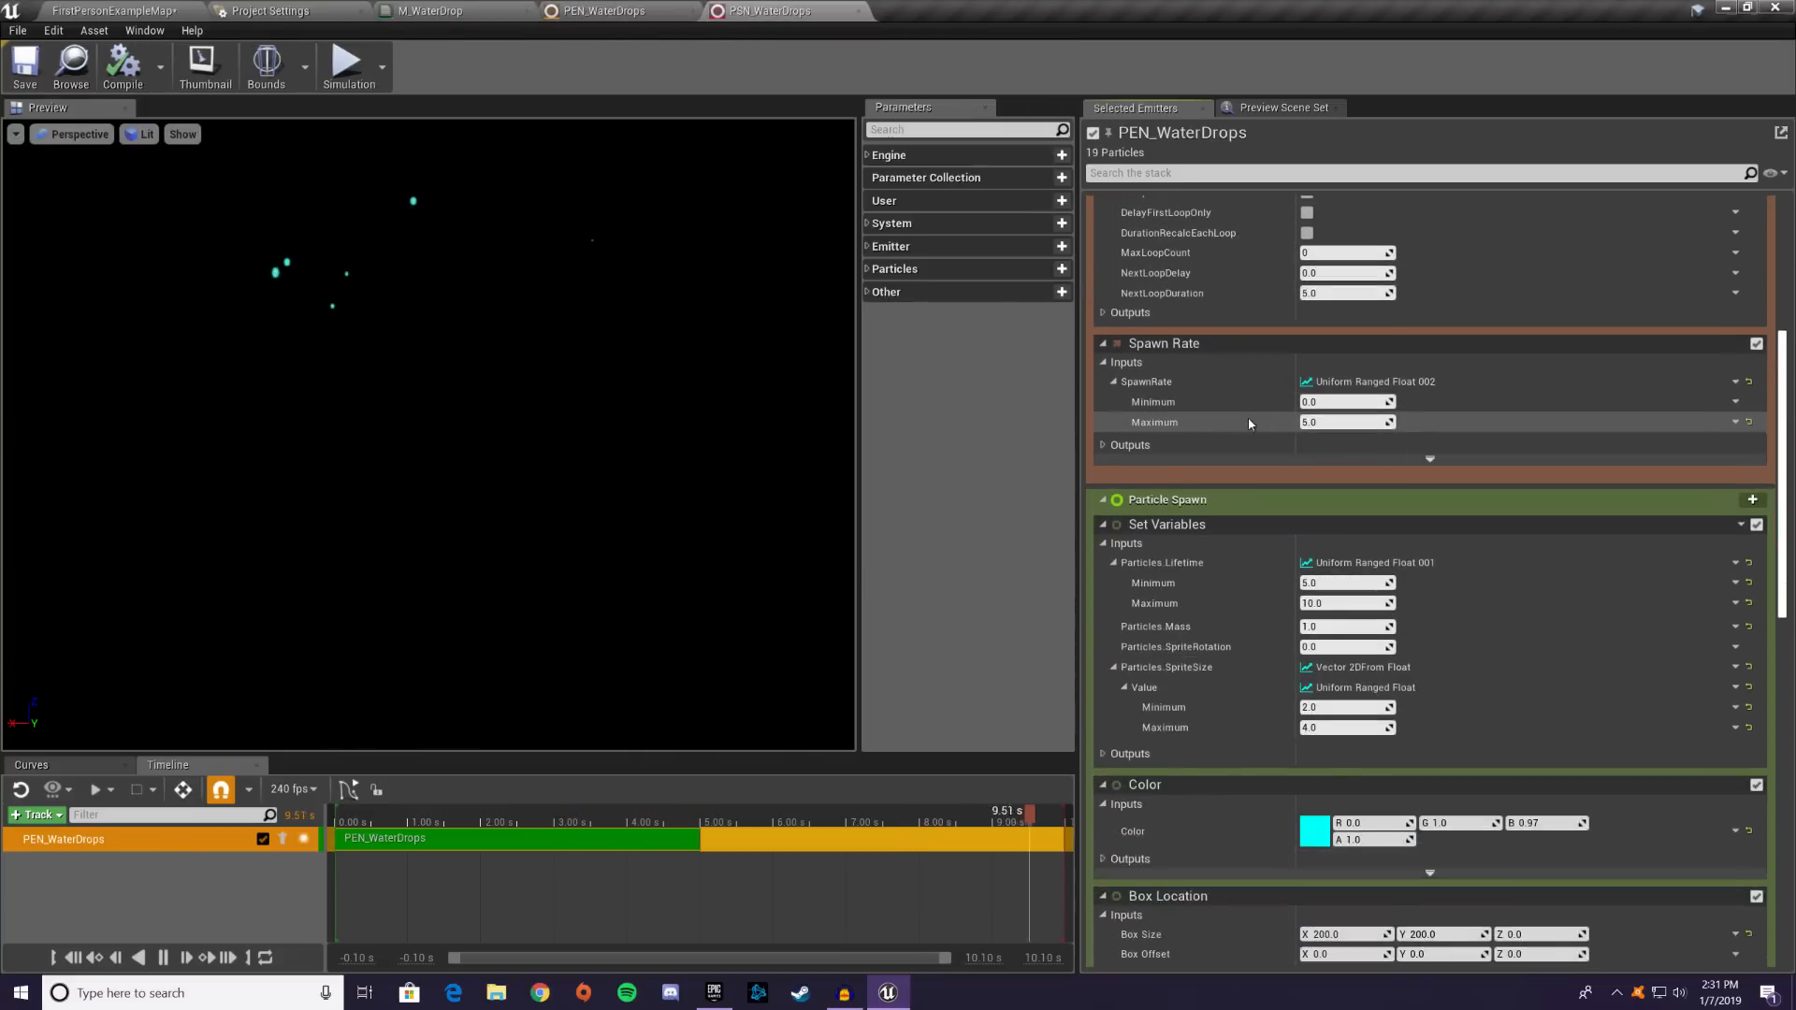
click(472, 11)
click(770, 10)
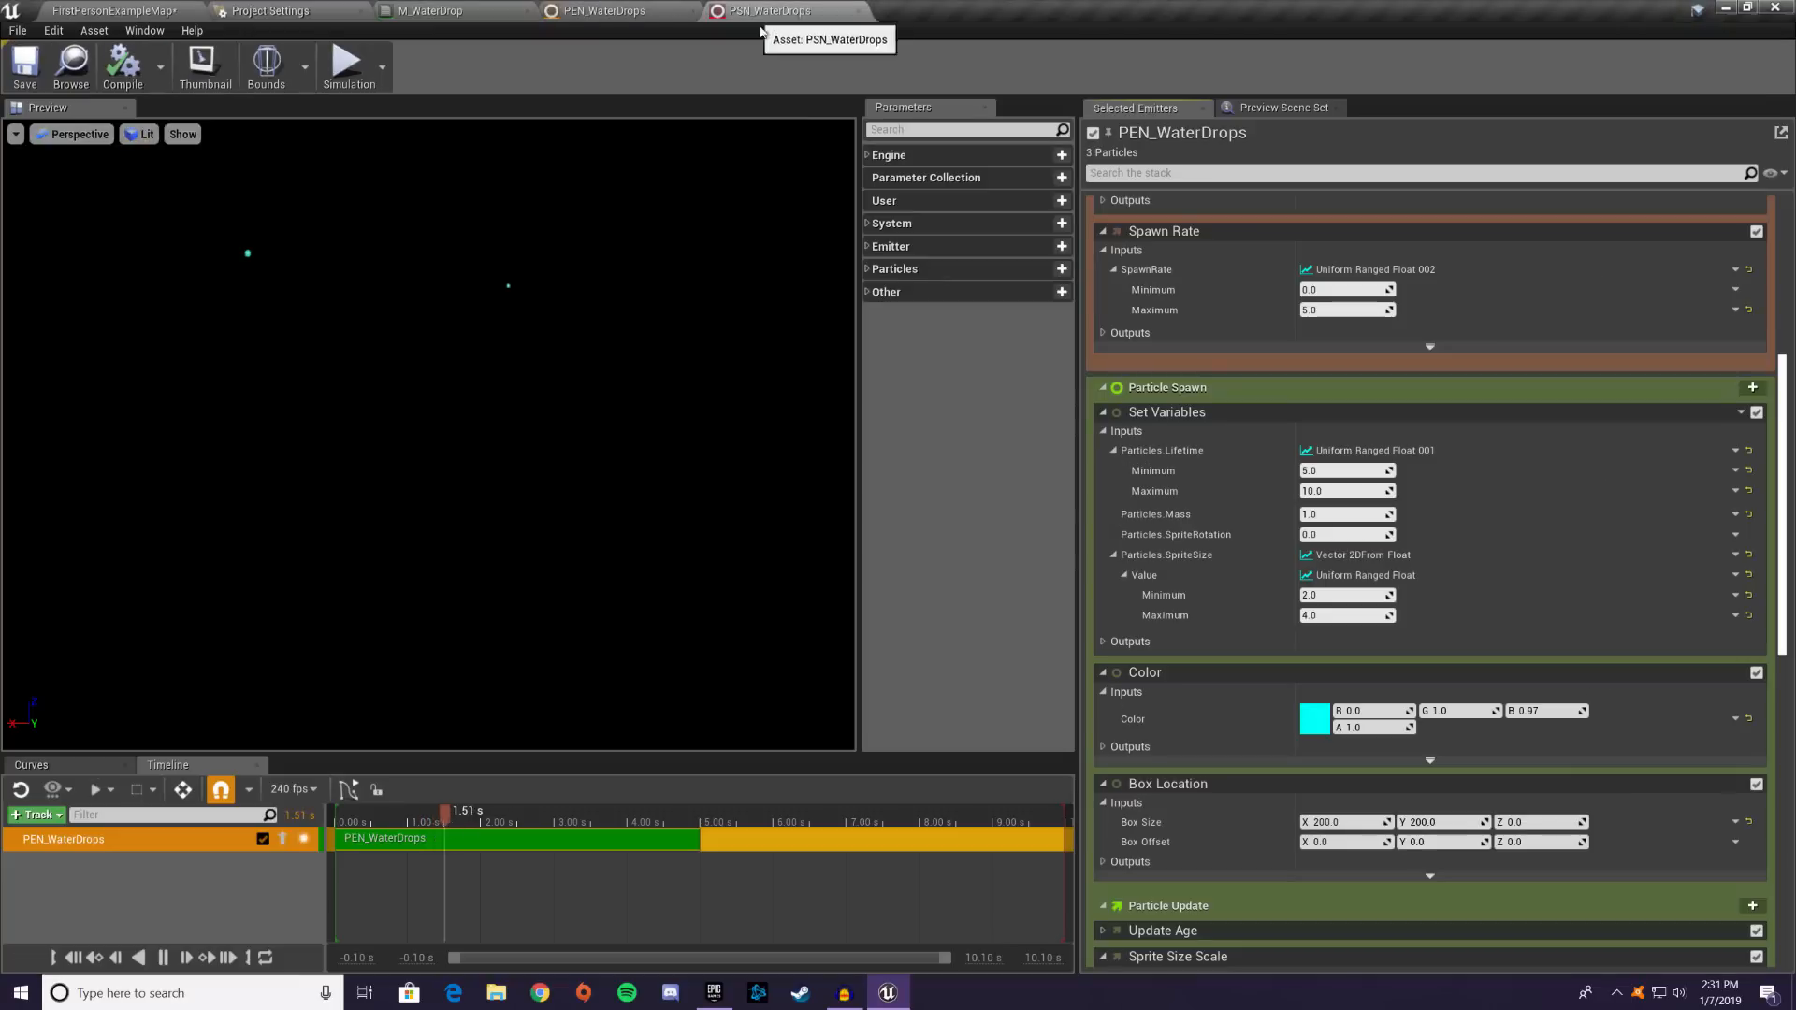
scroll(1248, 439, up, 6)
scroll(1248, 445, up, 3)
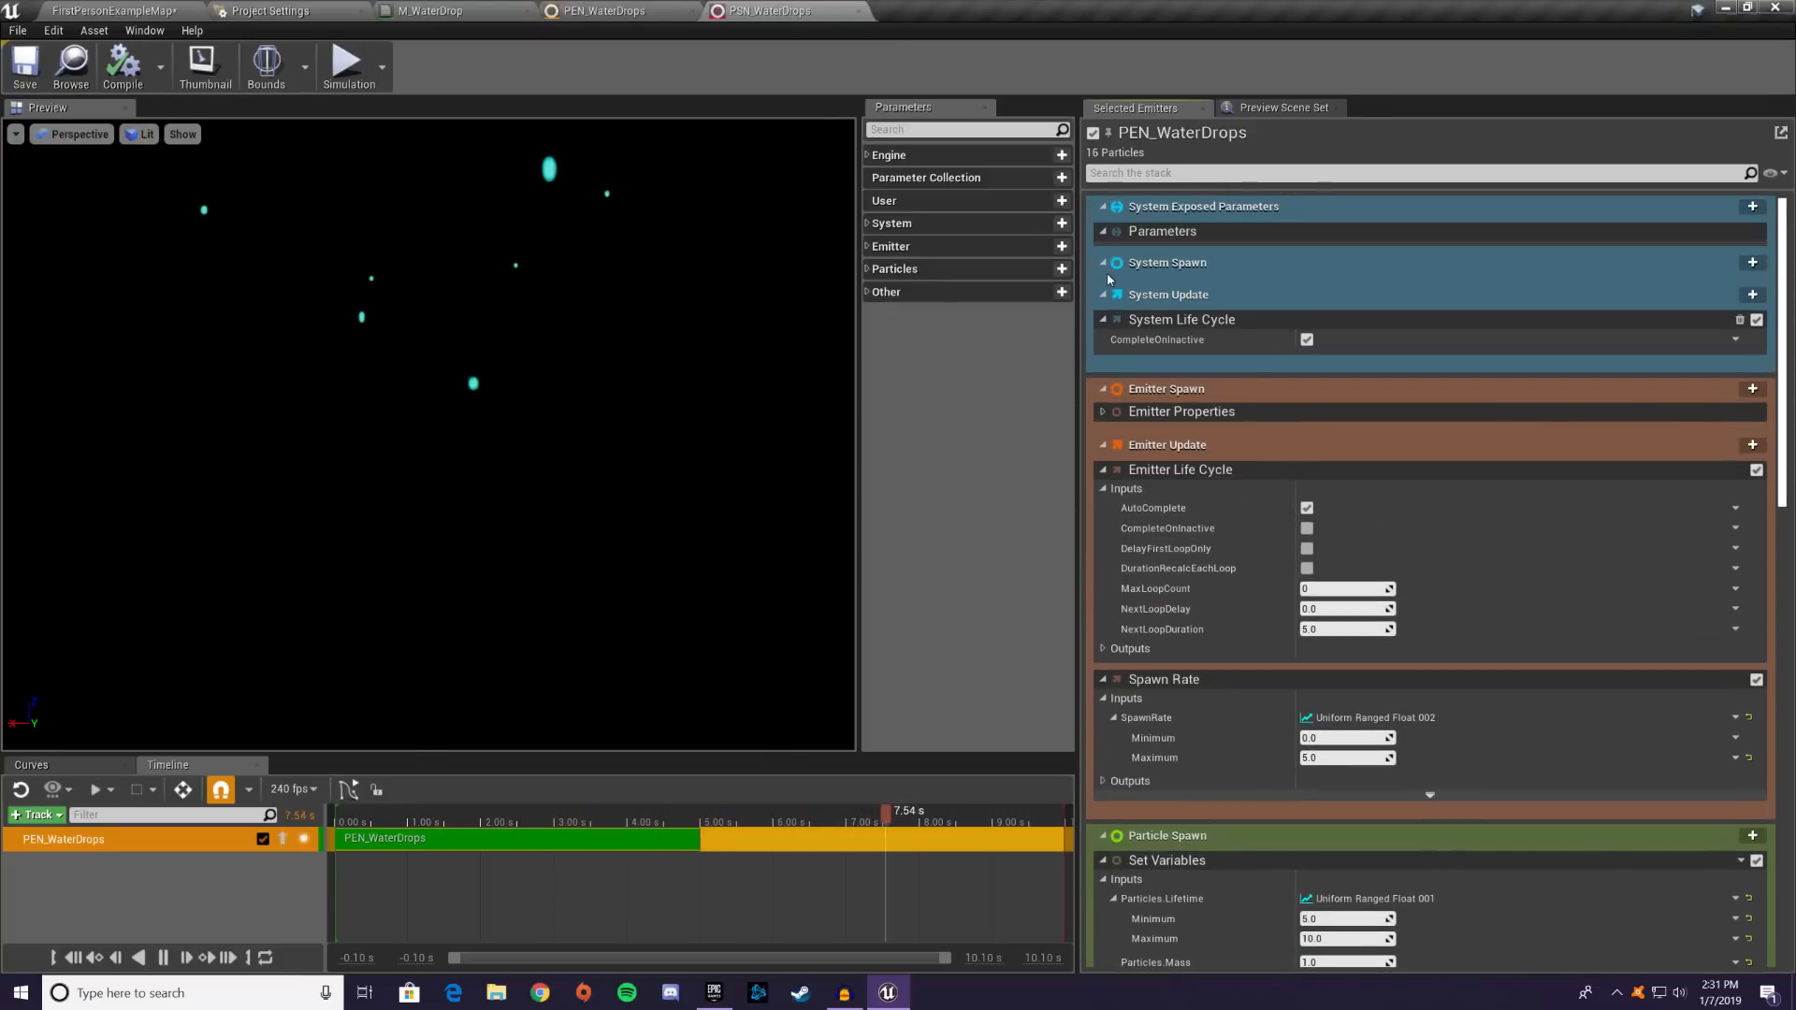
scroll(1289, 502, down, 3)
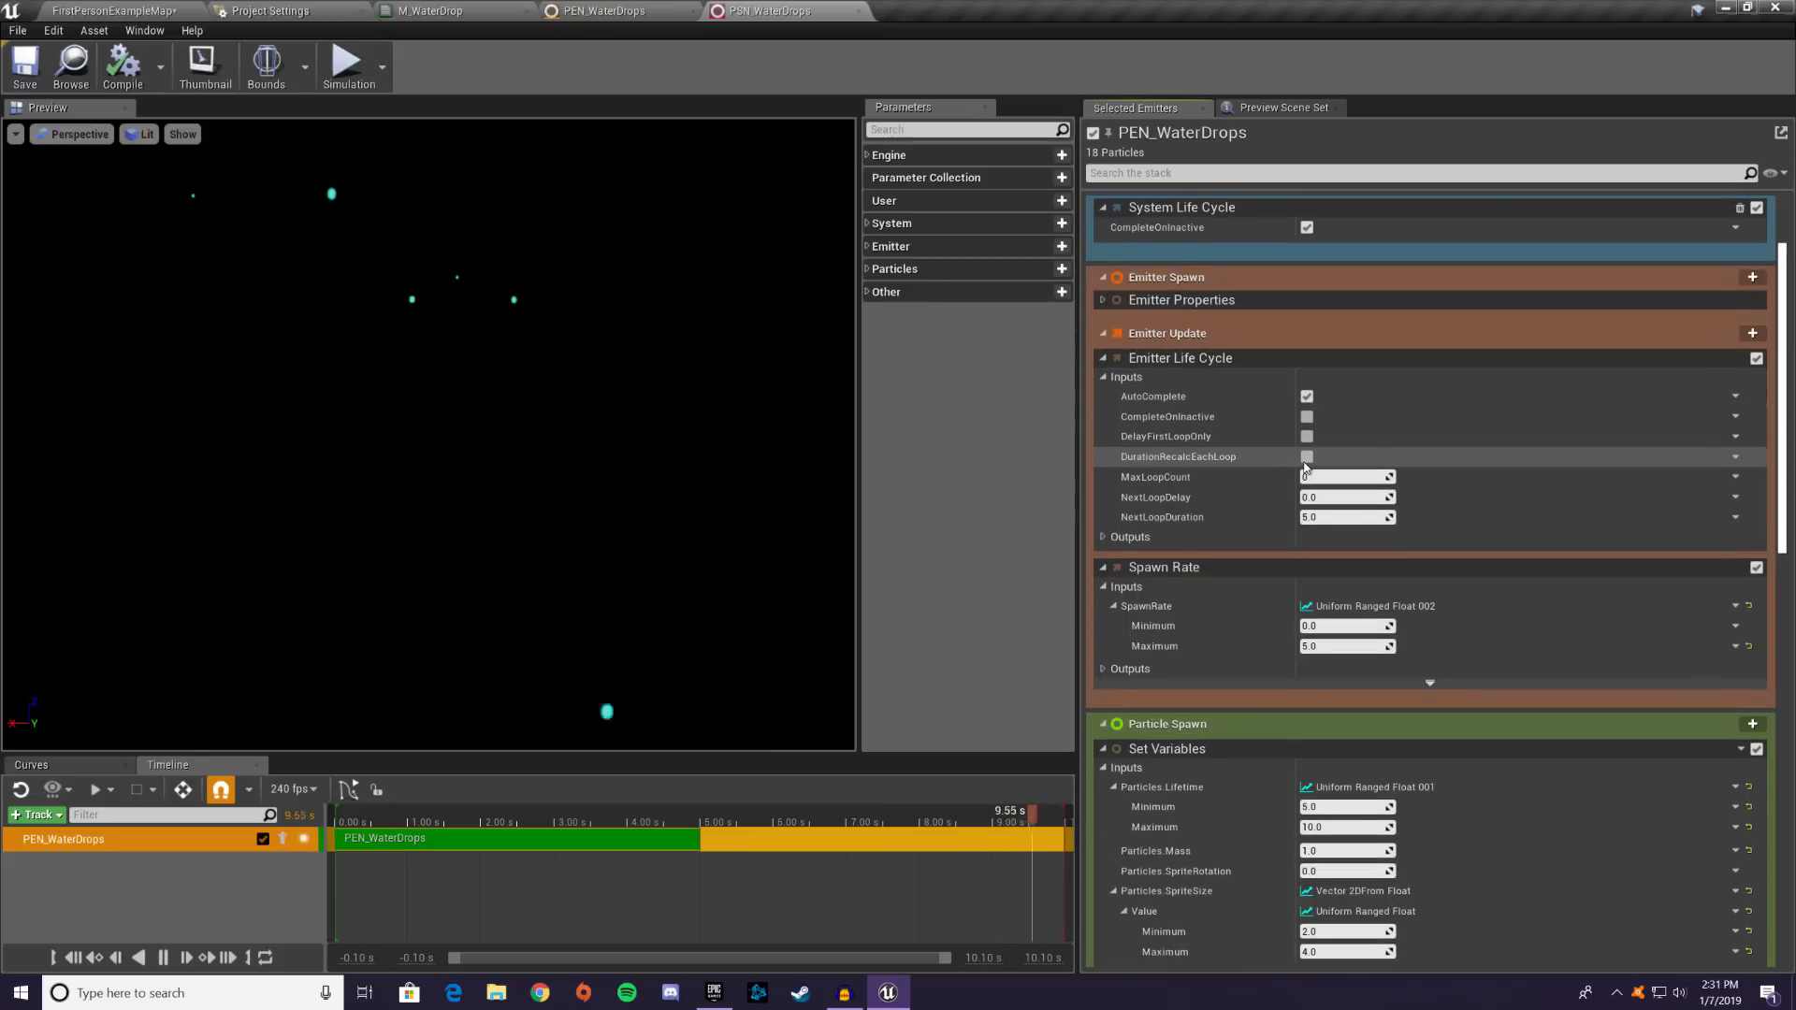
scroll(1274, 467, down, 12)
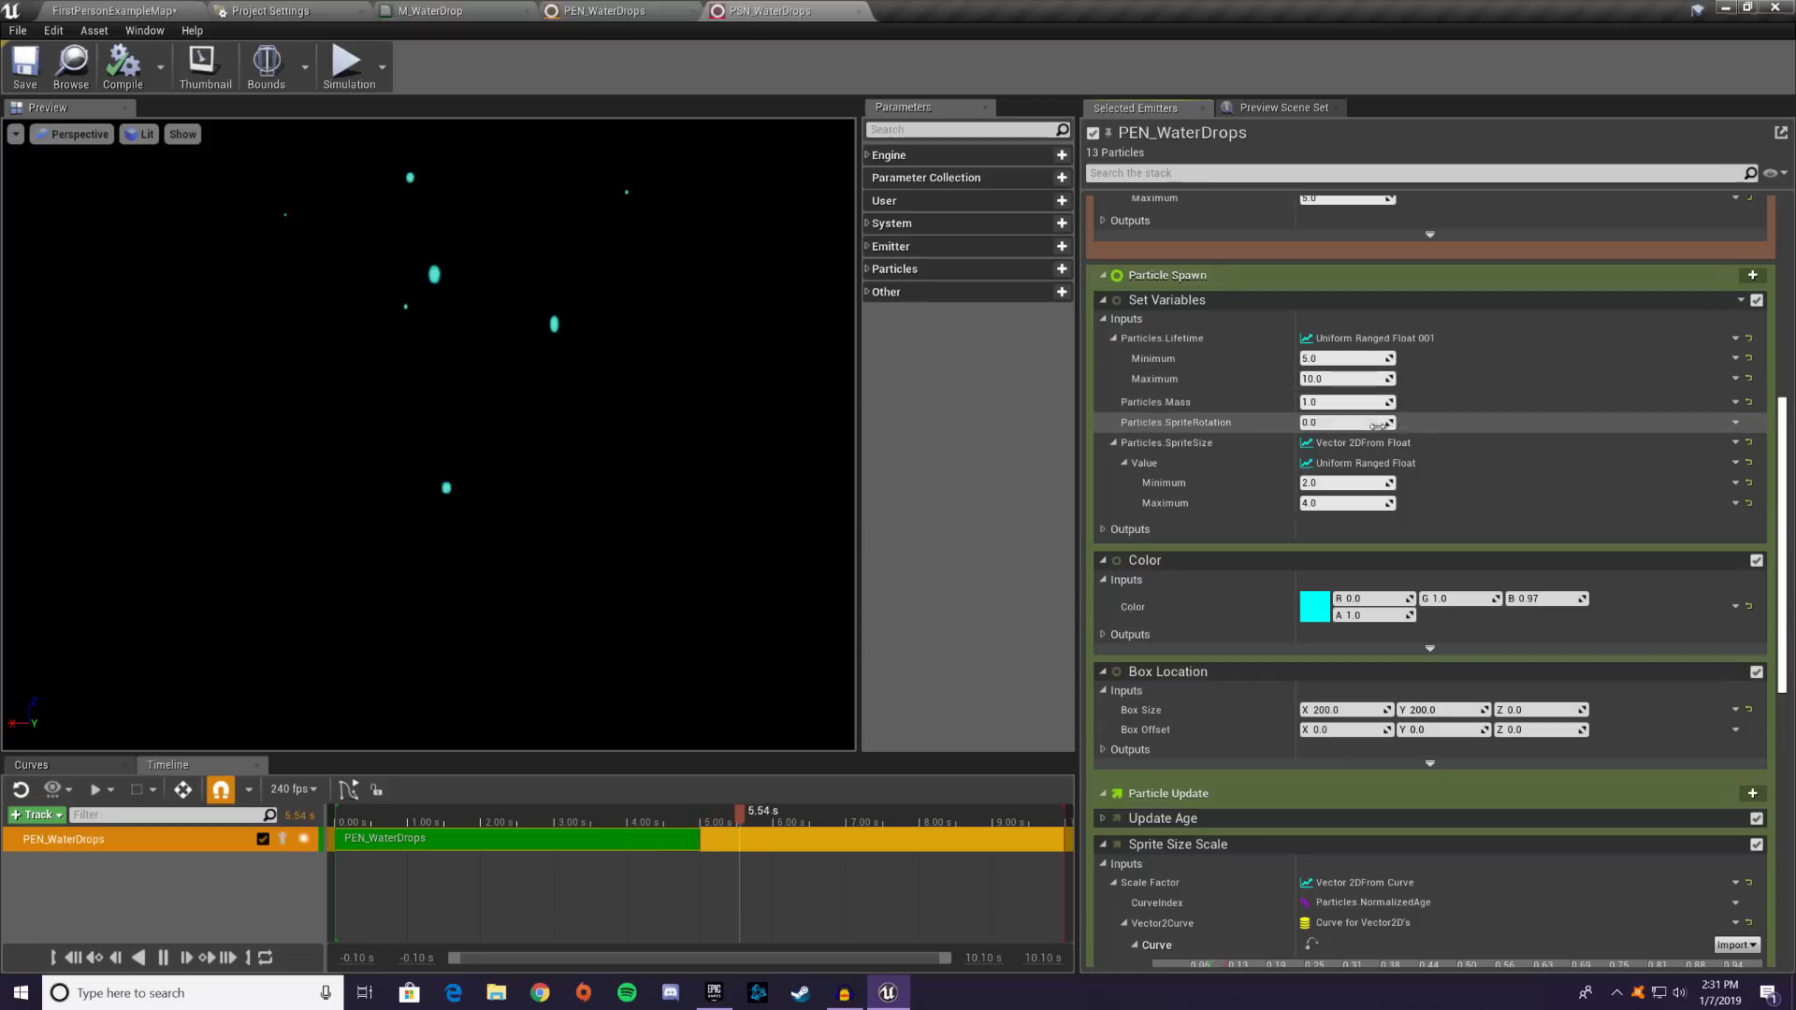
scroll(1516, 367, up, 1)
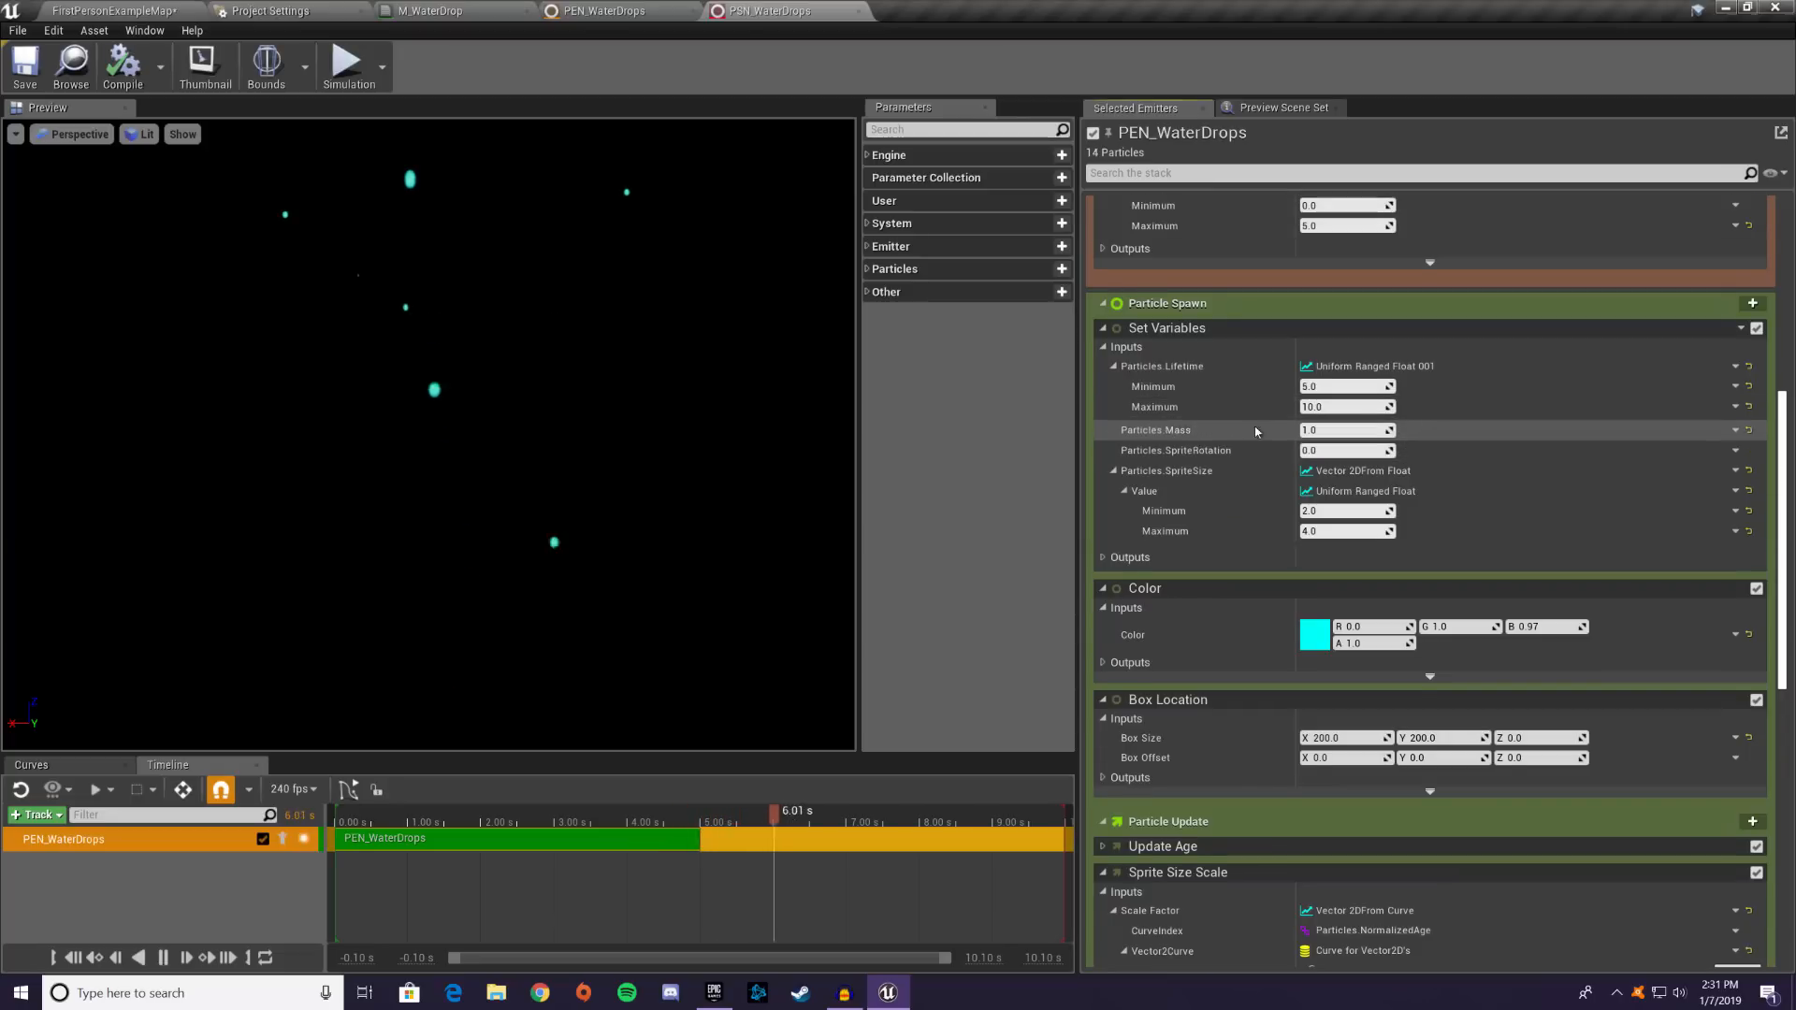
- Try a lifetime minimum of 0.0 and a red colour value of 0.477273 in PSN_WaterDrops, and reset both to the emitter's values
click(1751, 389)
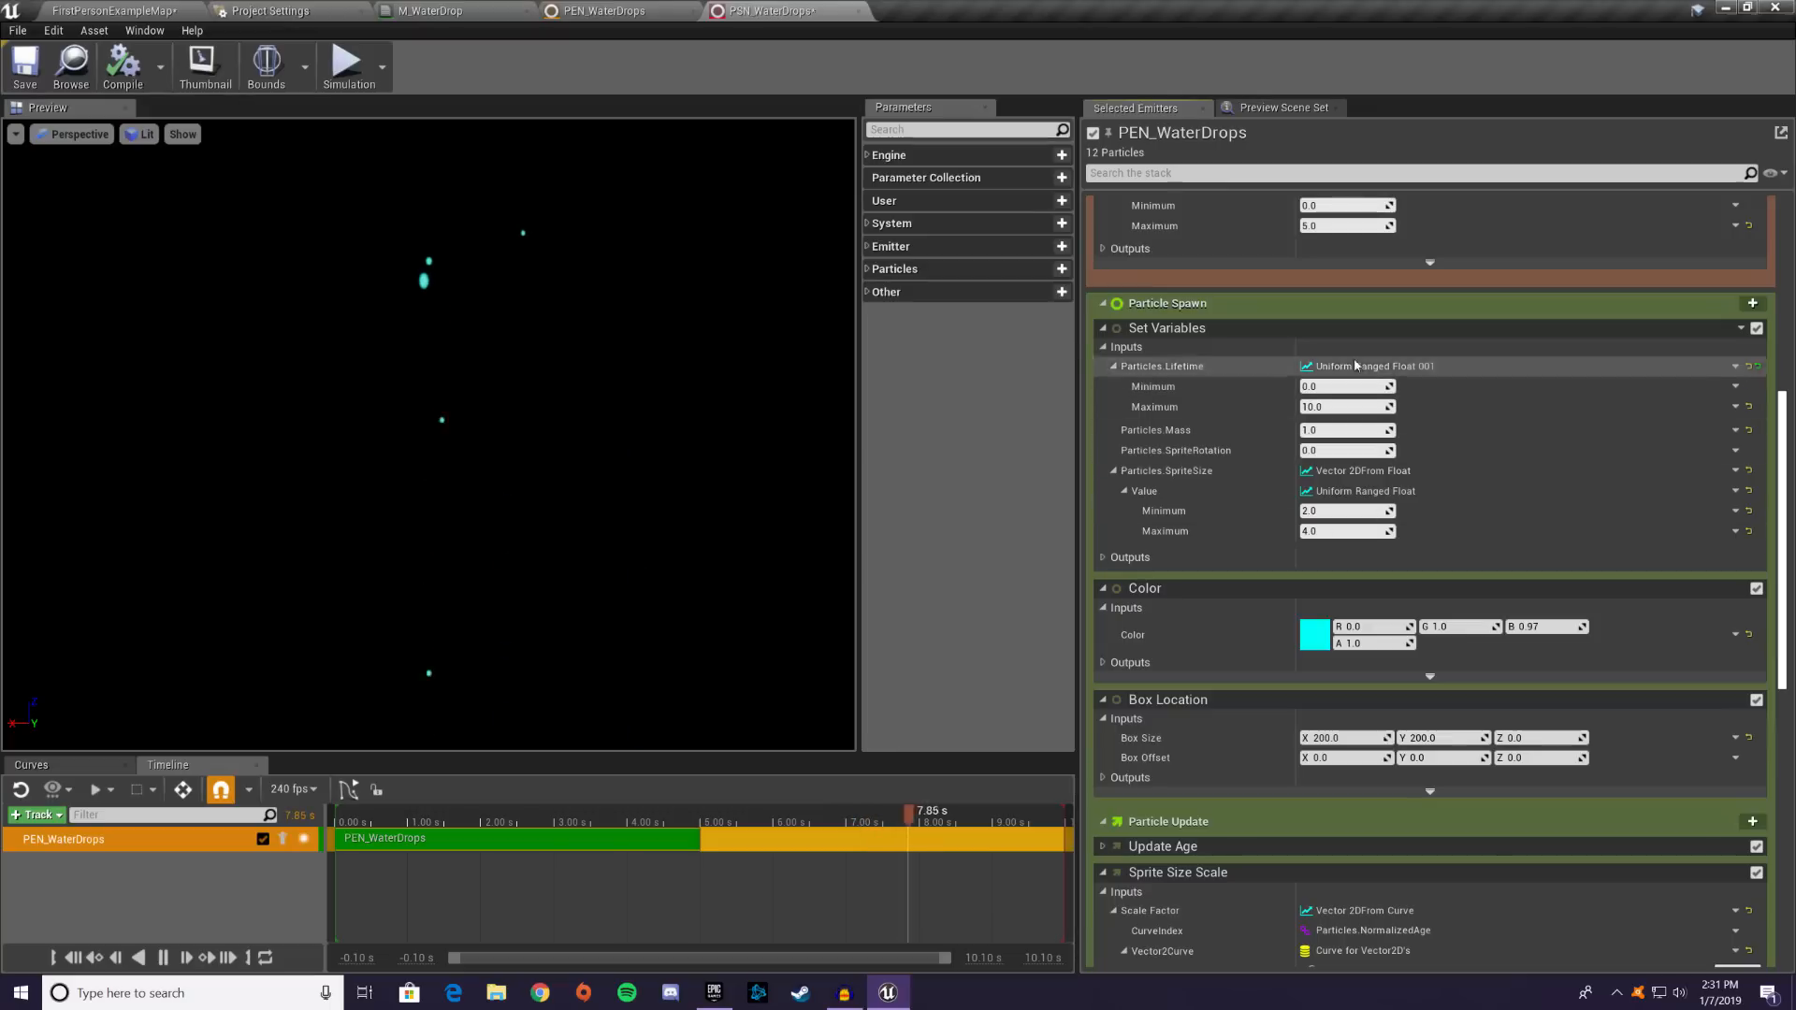
click(1758, 369)
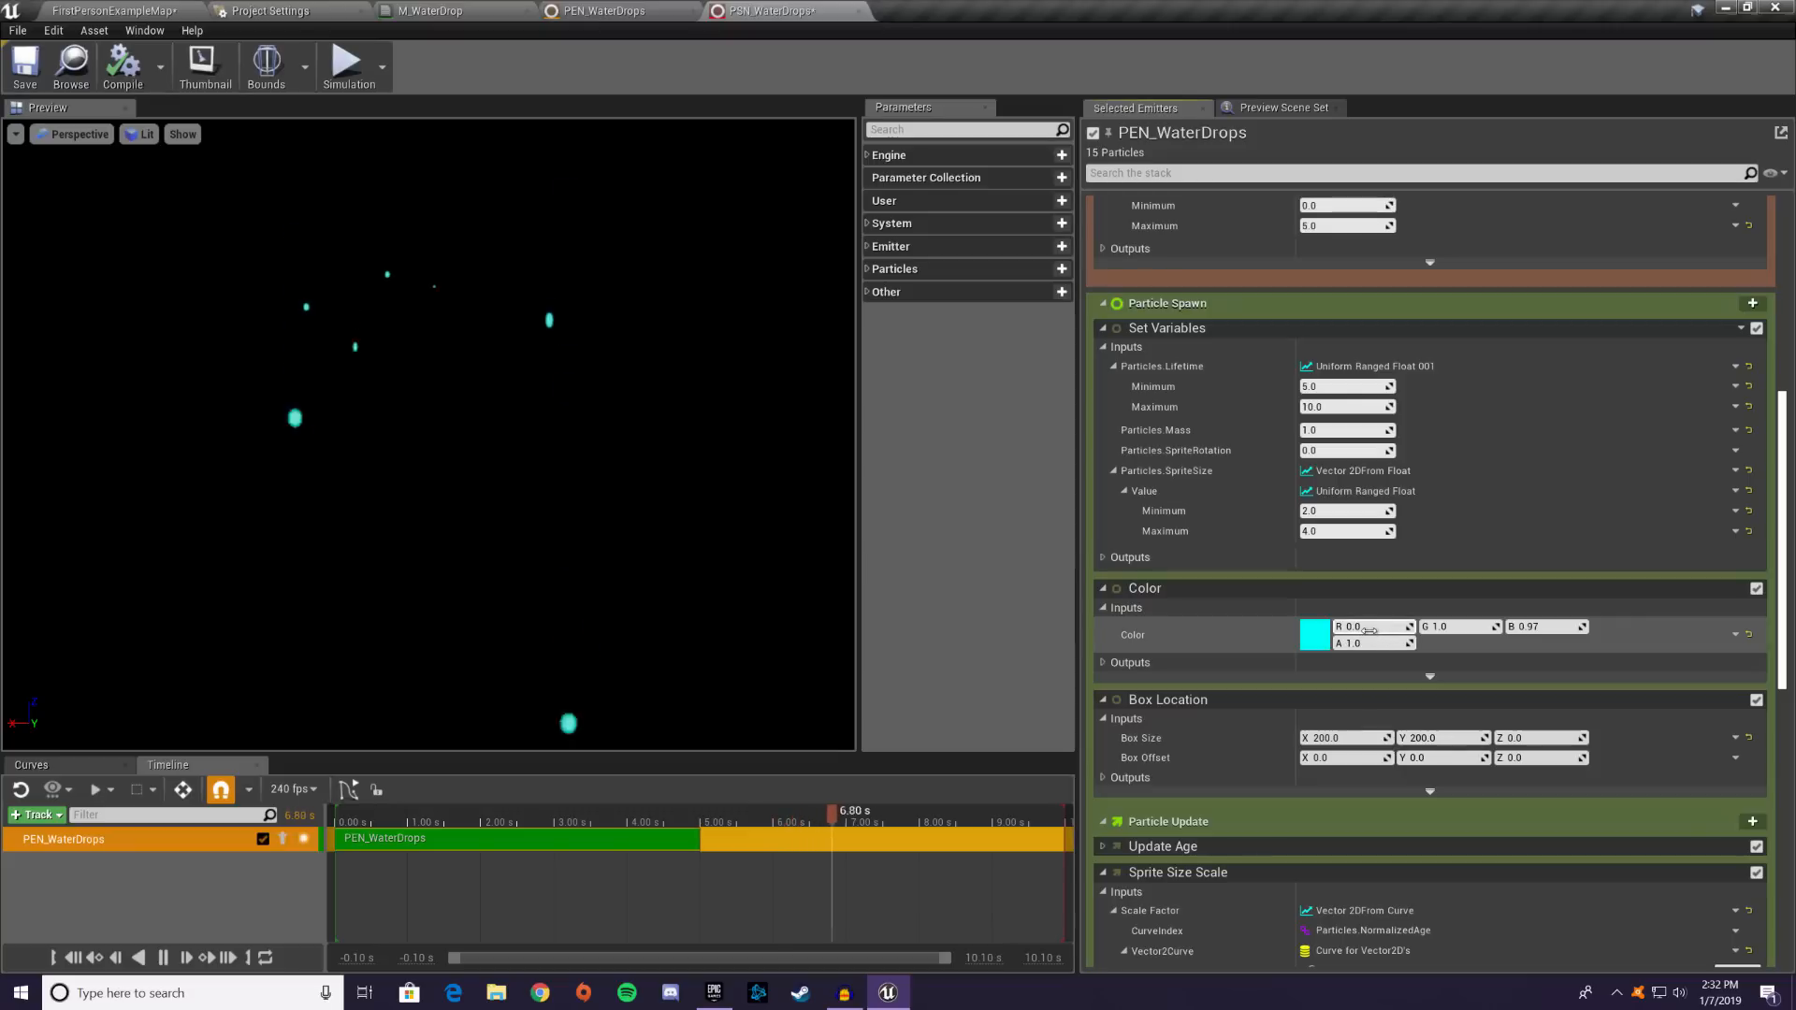
drag(1372, 627, 1374, 627)
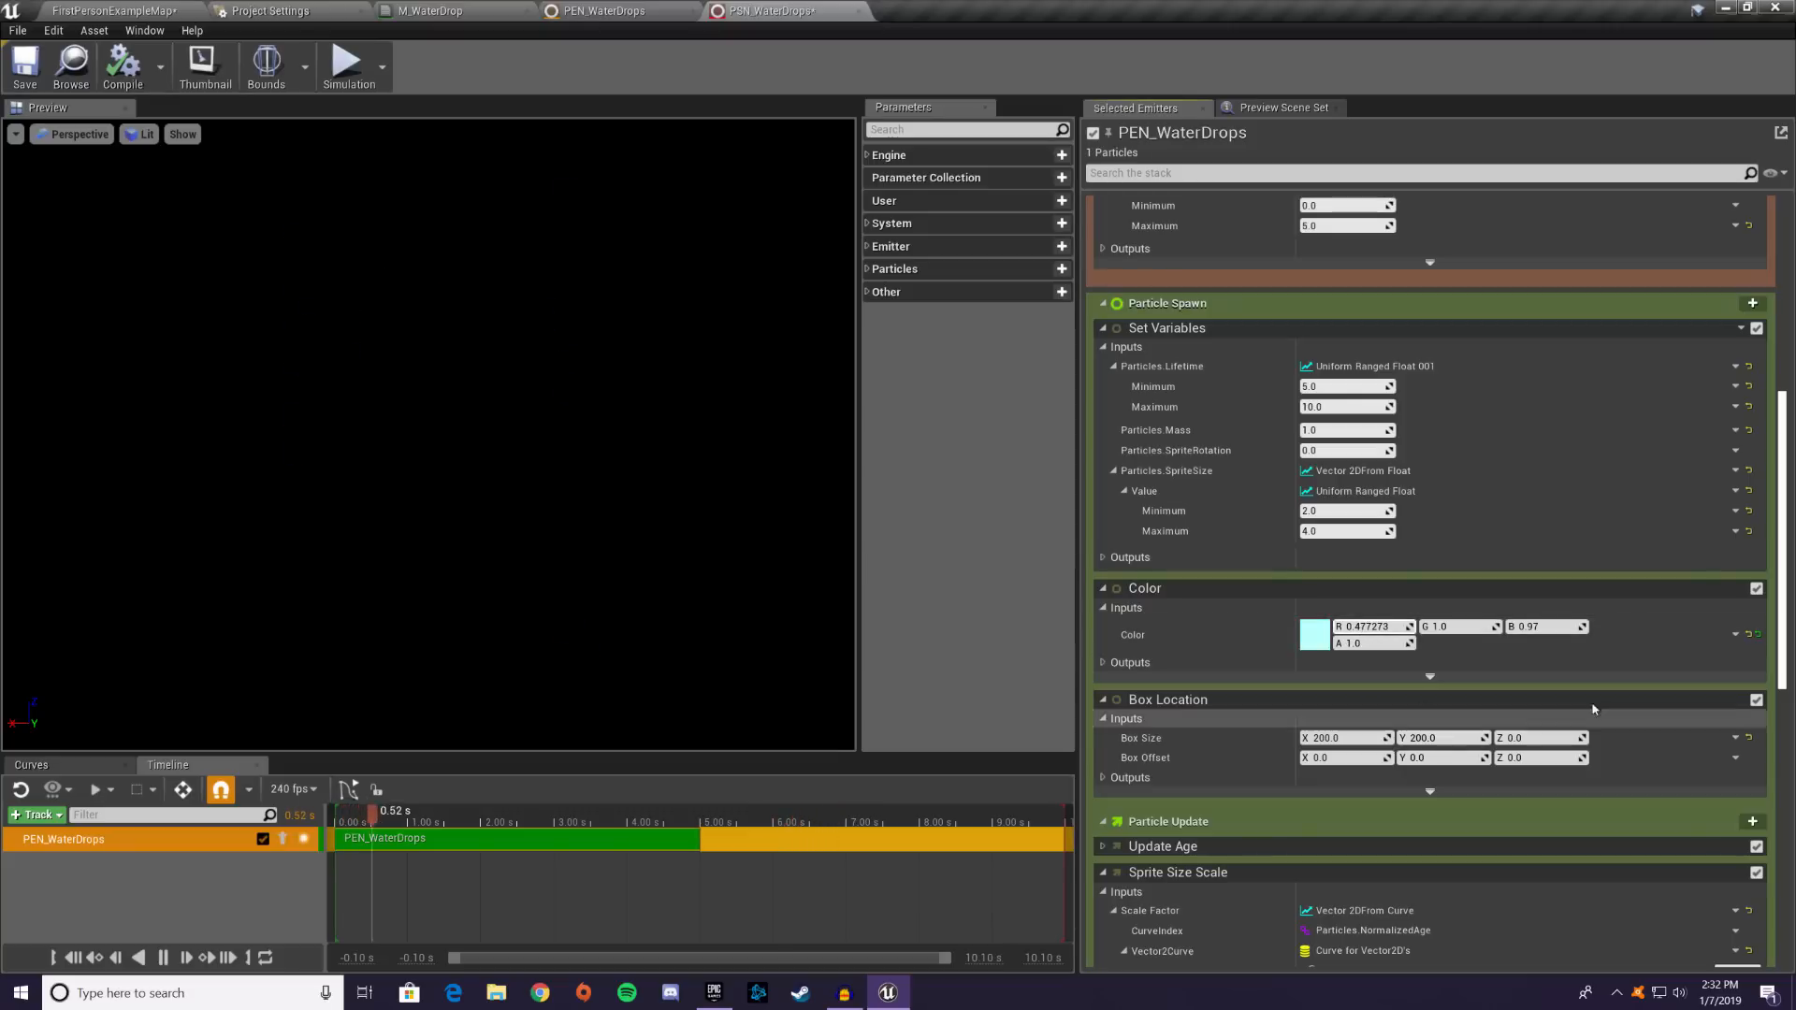
click(1756, 634)
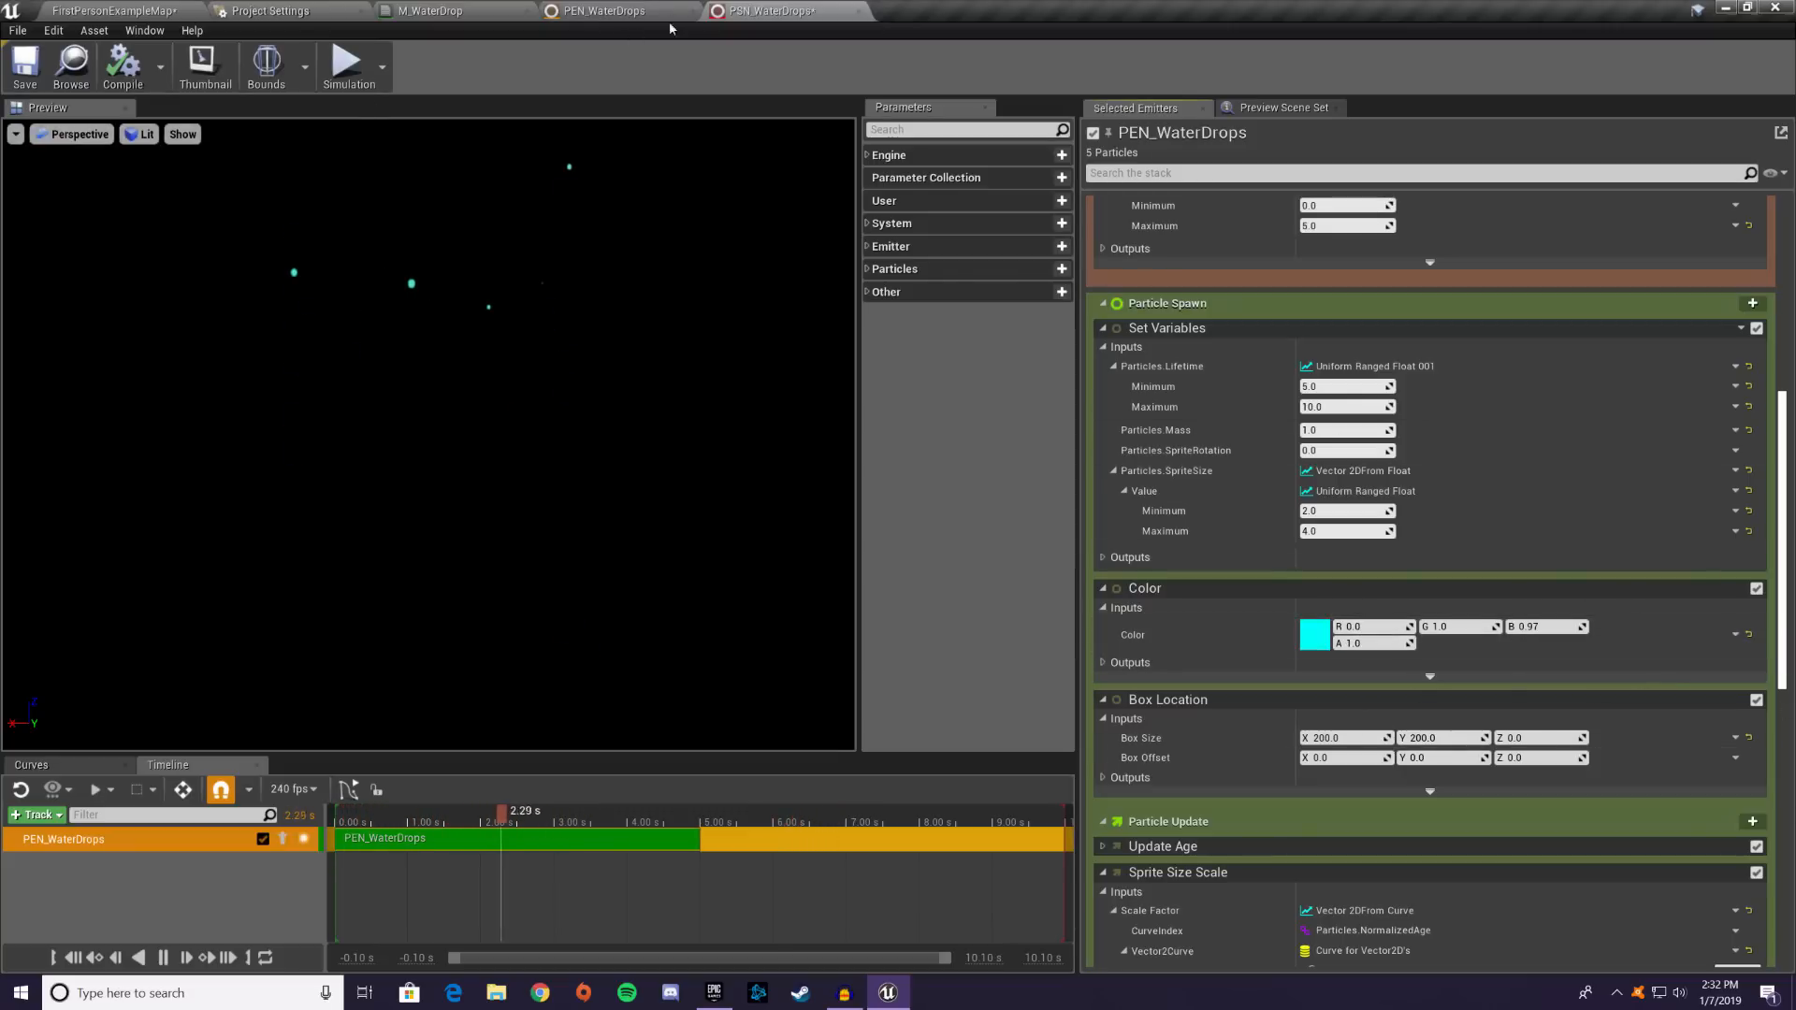
- Change the PEN_WaterDrops particle colour to red (R 1.0, G 0.058402, B 0.004659), apply it, and check the PSN_WaterDrops preview
click(629, 10)
click(773, 10)
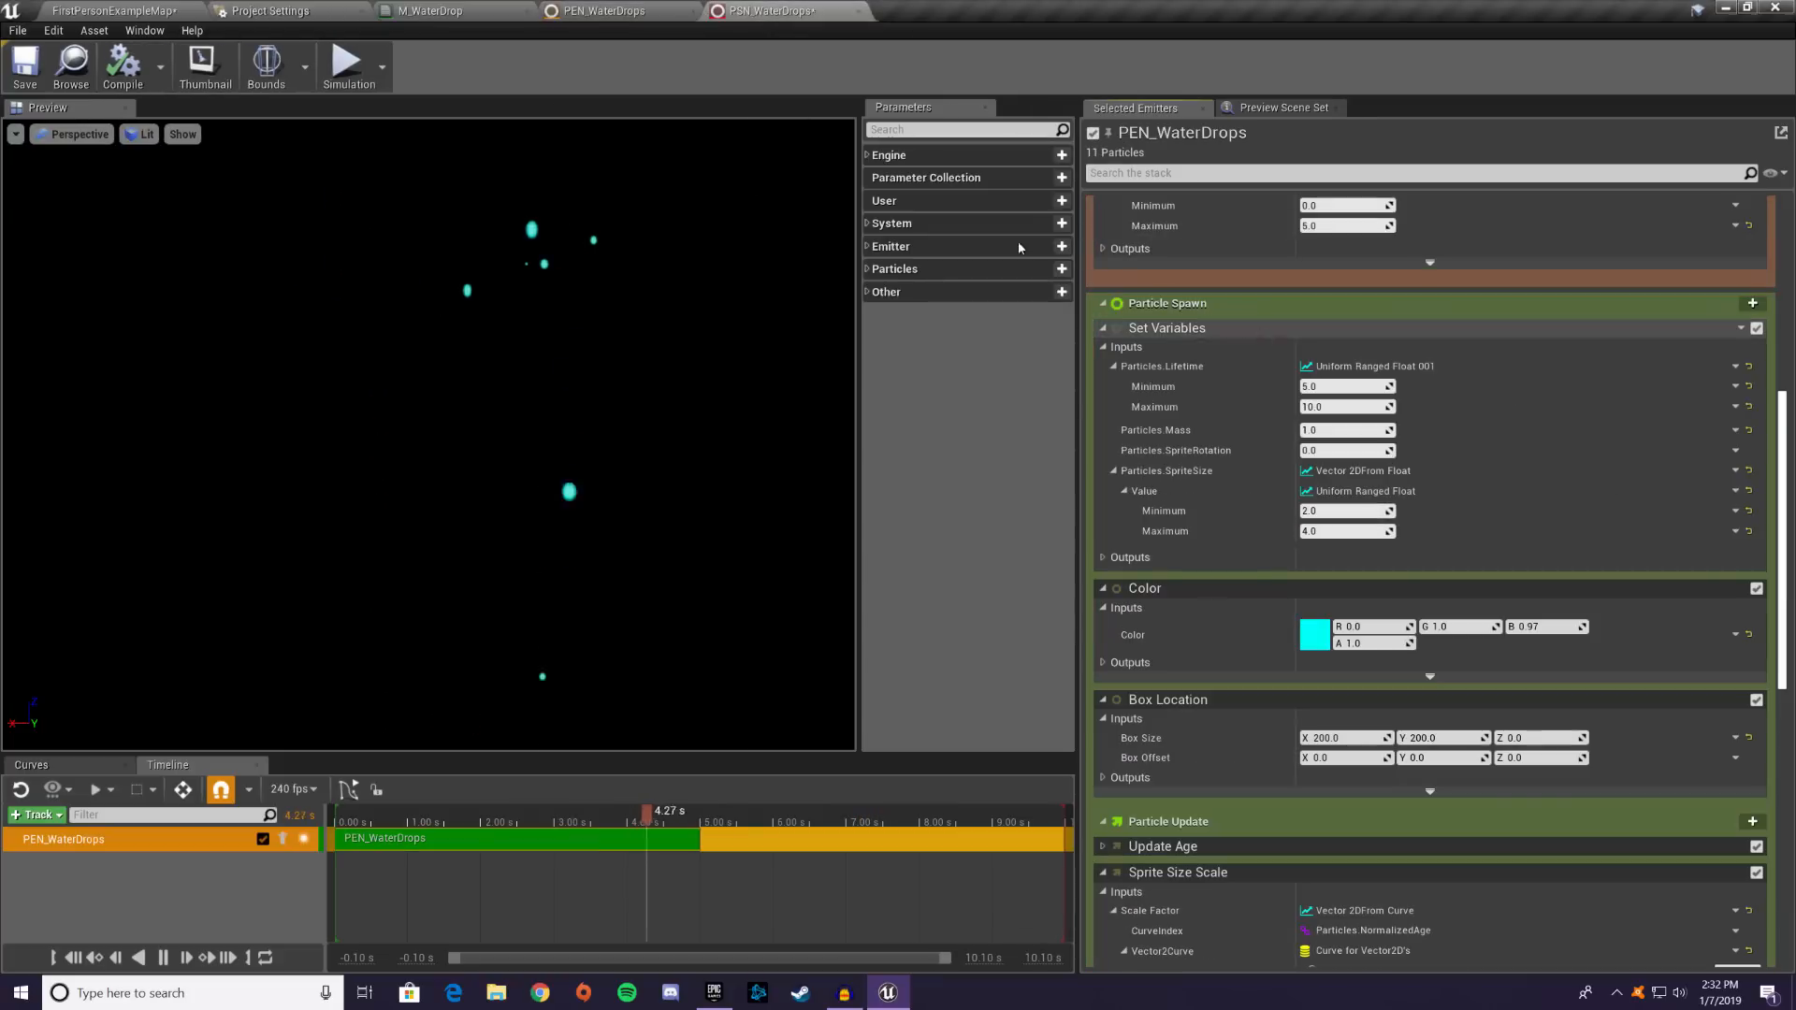
click(603, 10)
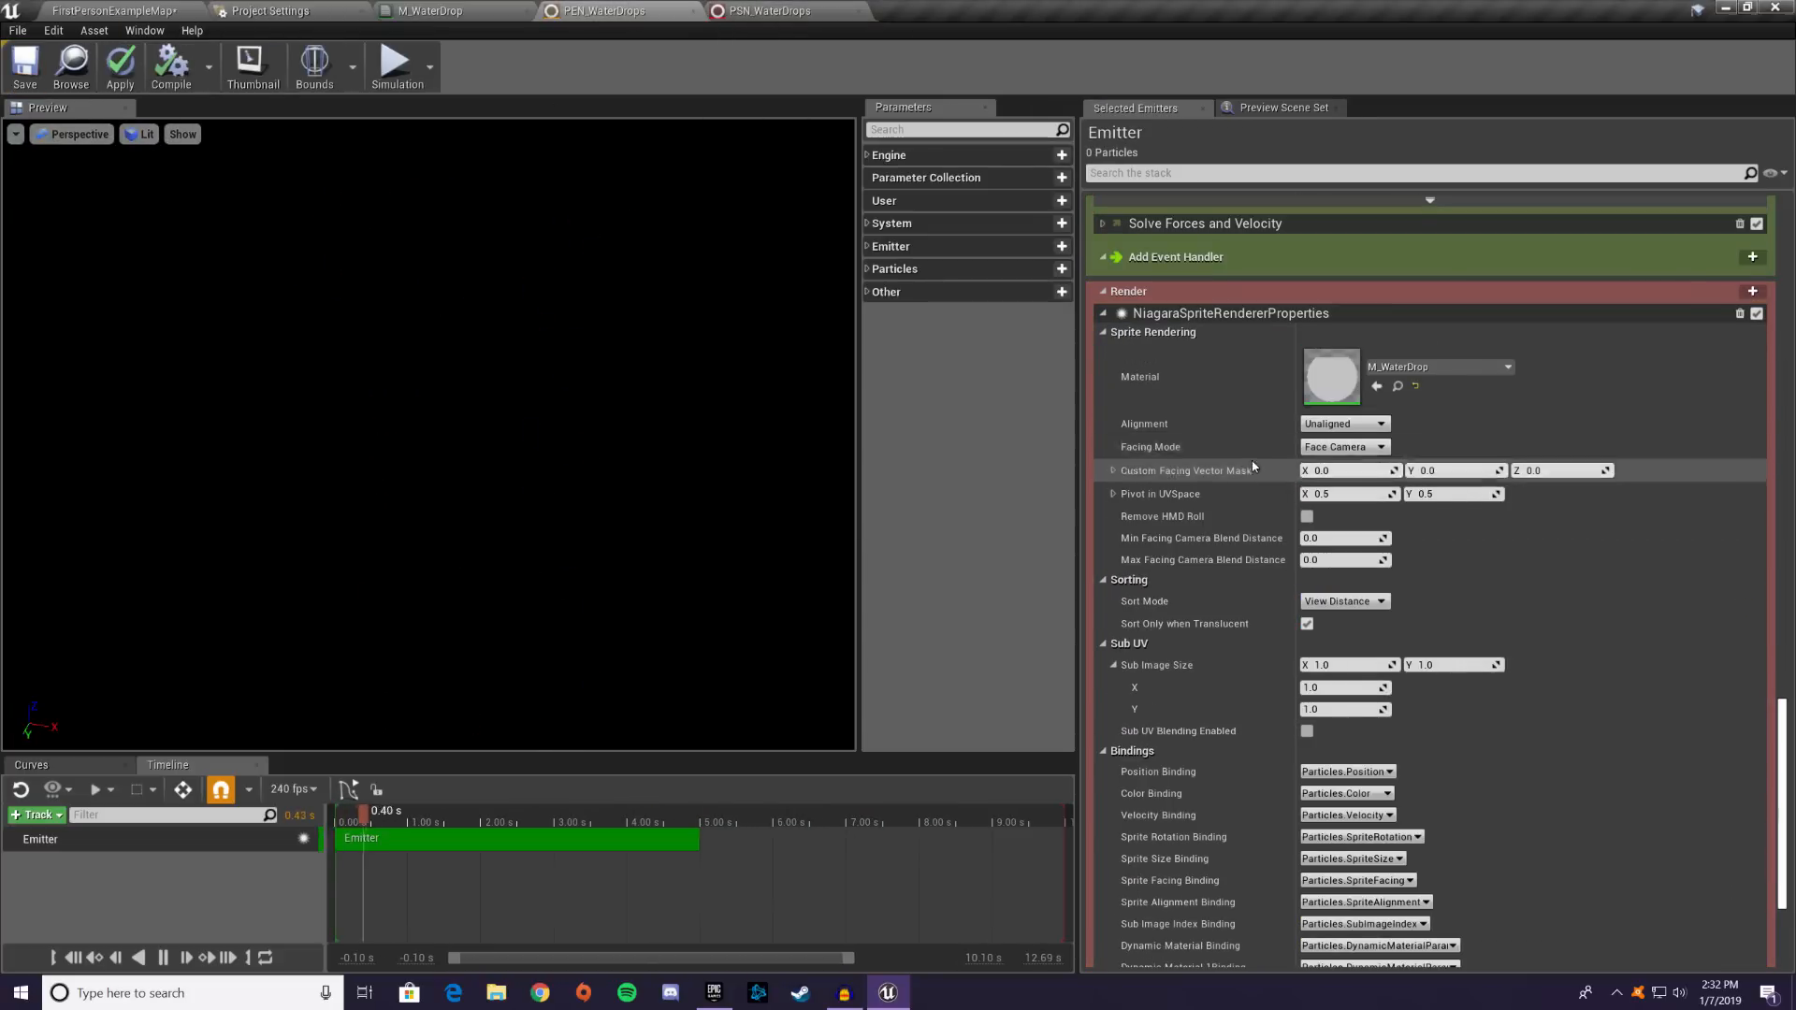
drag(1786, 730, 1785, 468)
click(1312, 375)
click(1505, 515)
click(1580, 784)
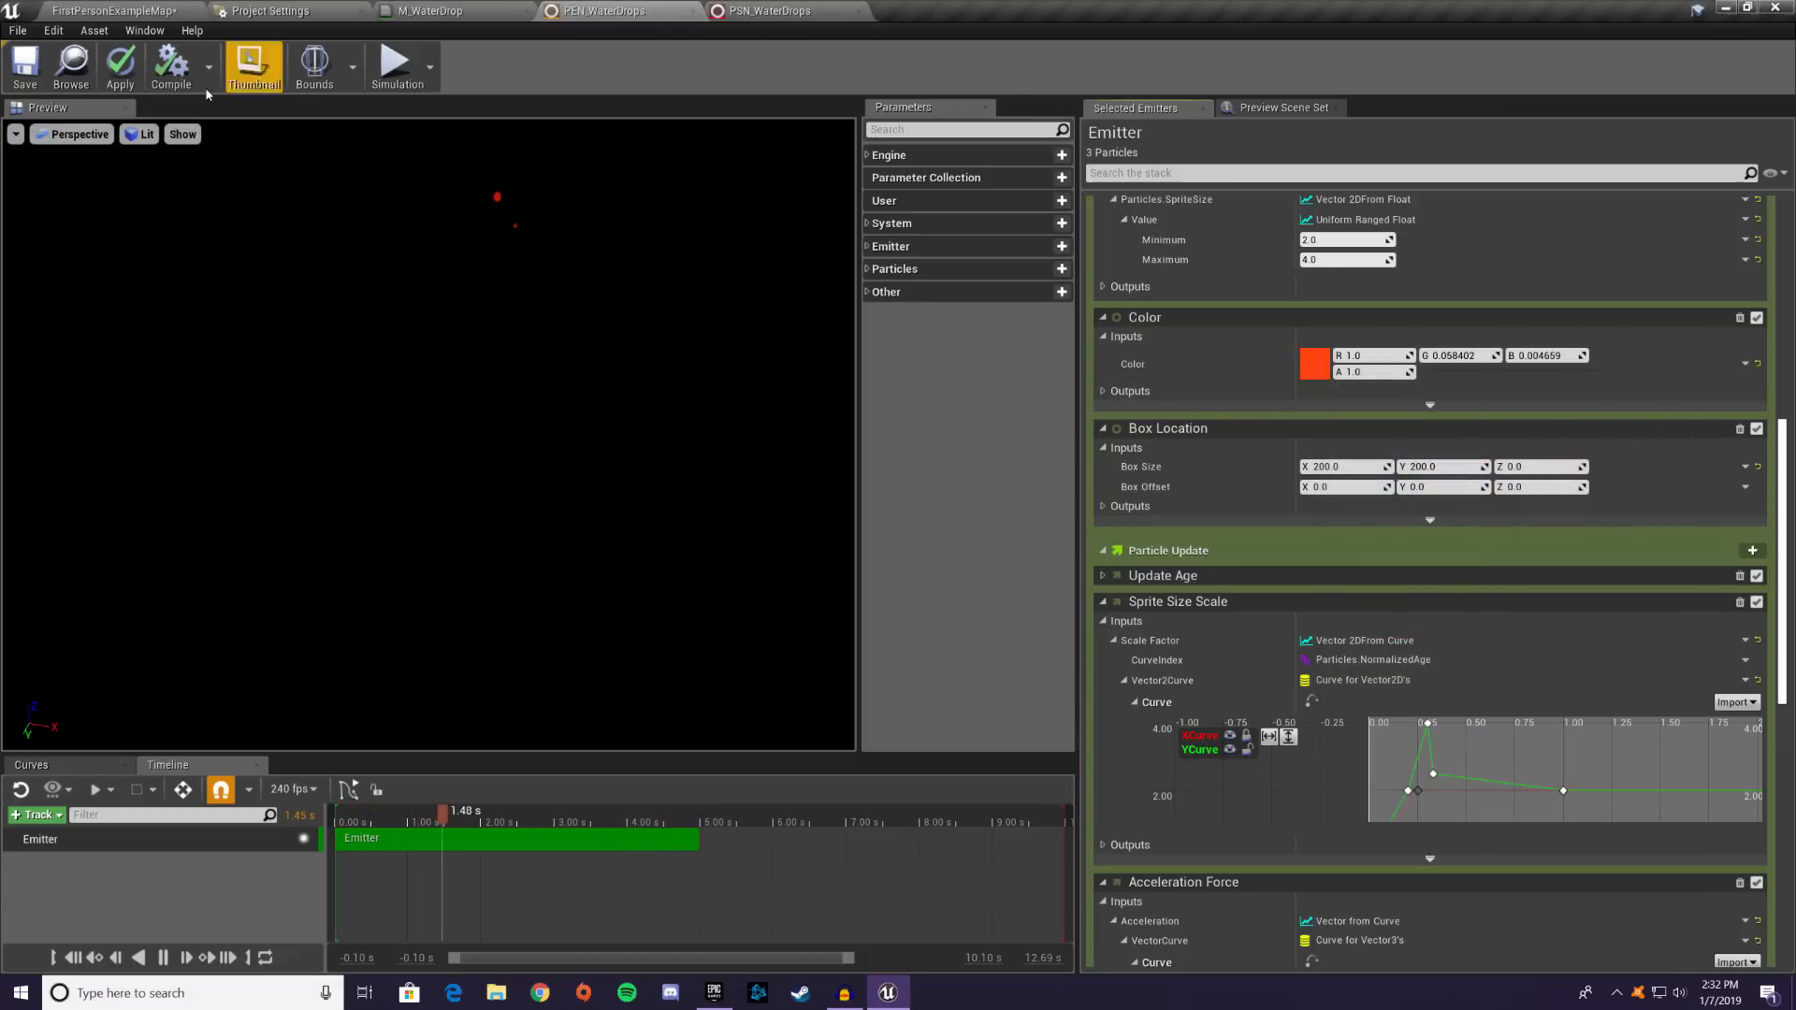
click(122, 67)
click(768, 10)
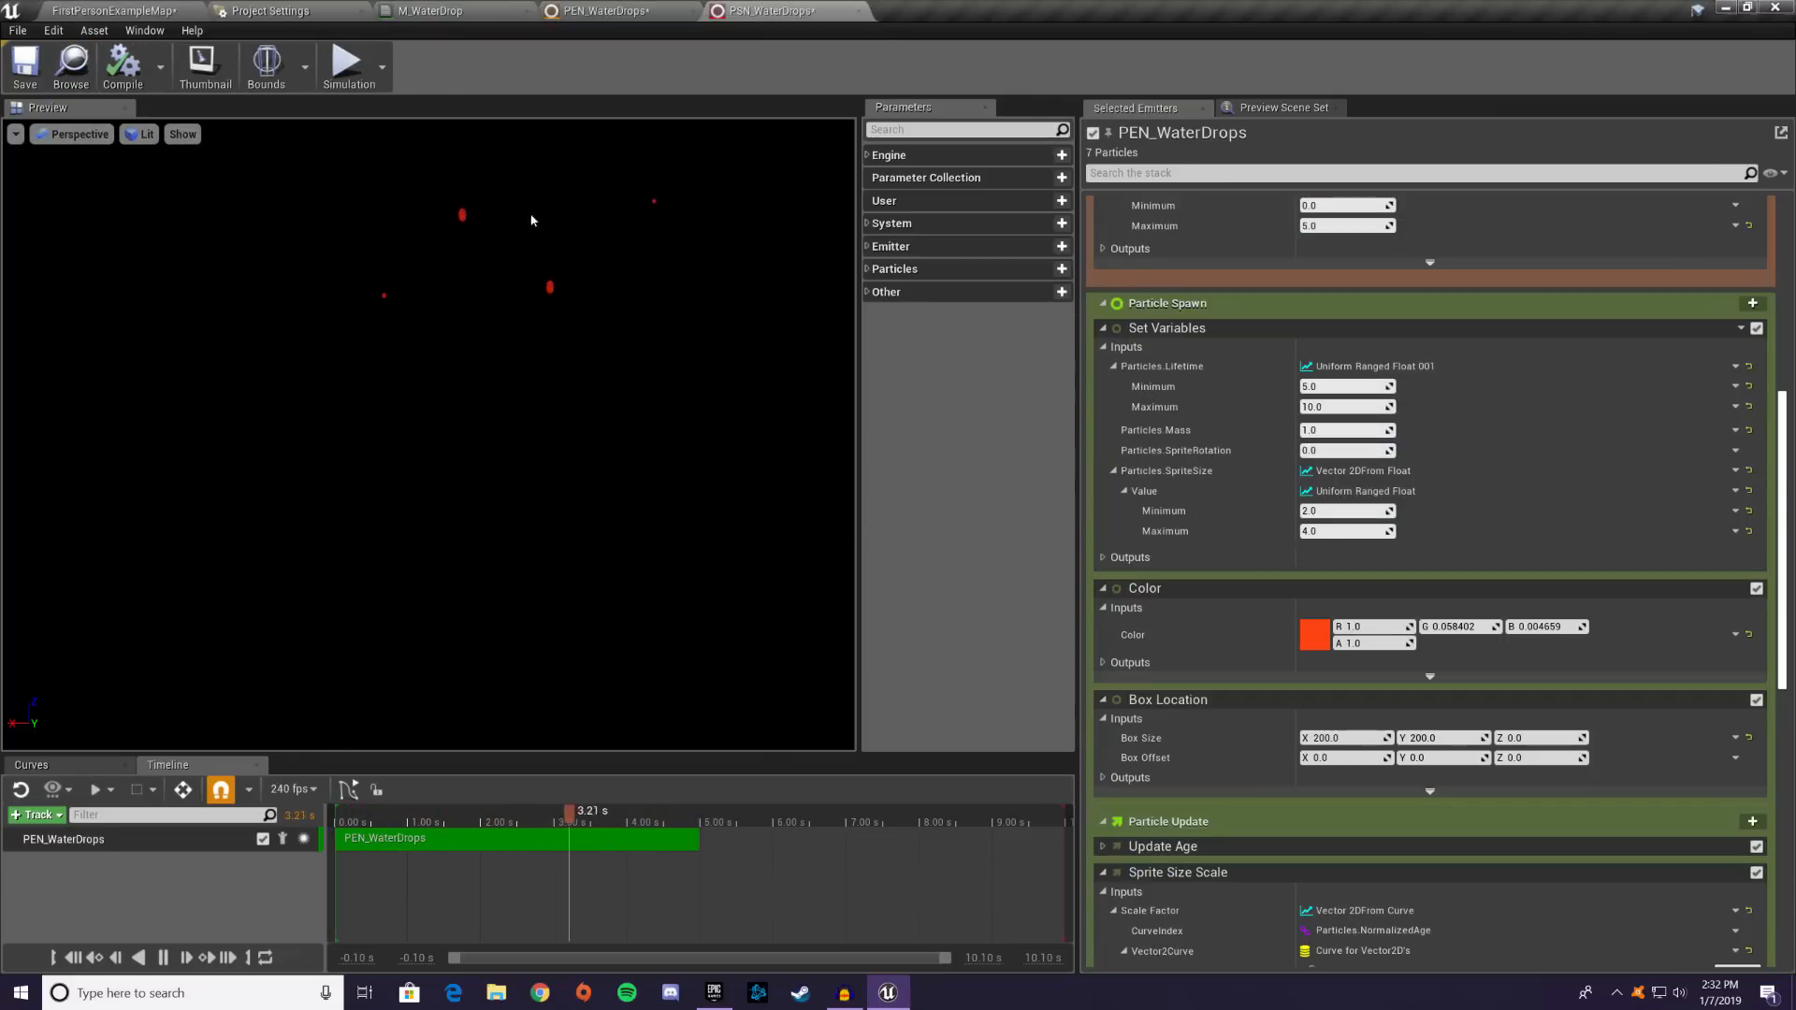
- Undo the red colour change in PEN_WaterDrops and save both the emitter and the PSN_WaterDrops system
click(606, 10)
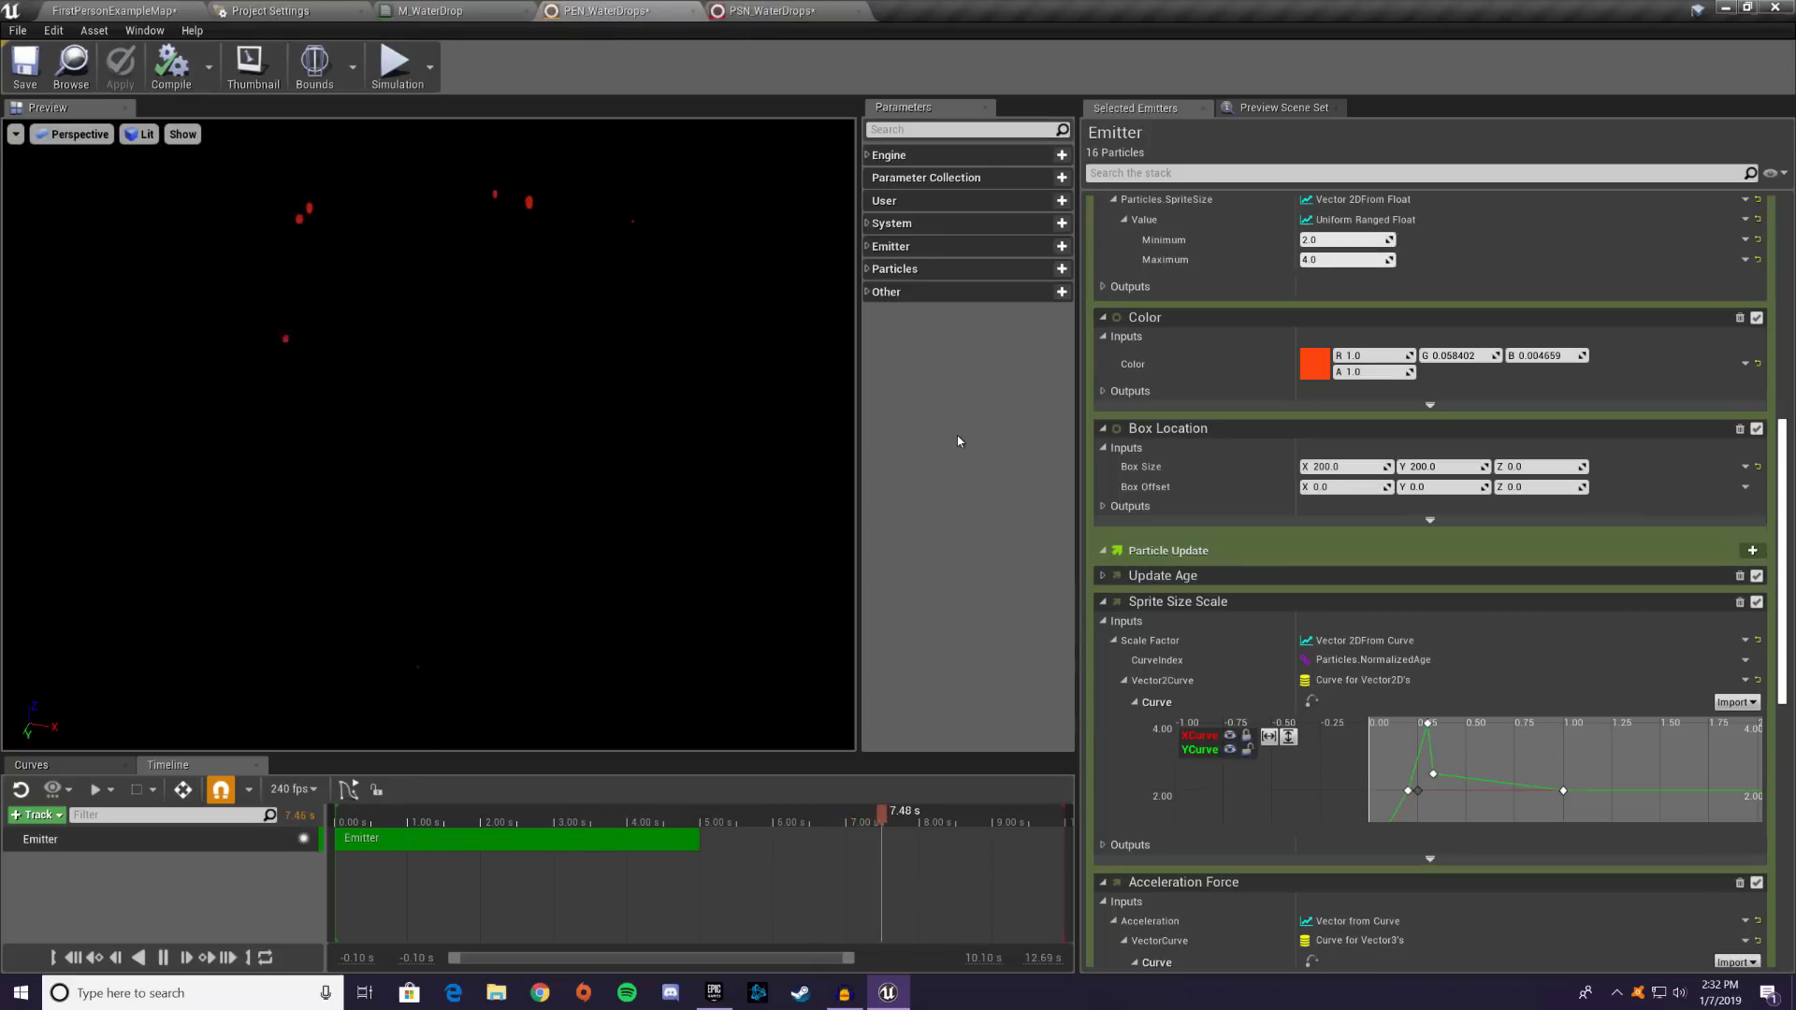
key(ctrl+z)
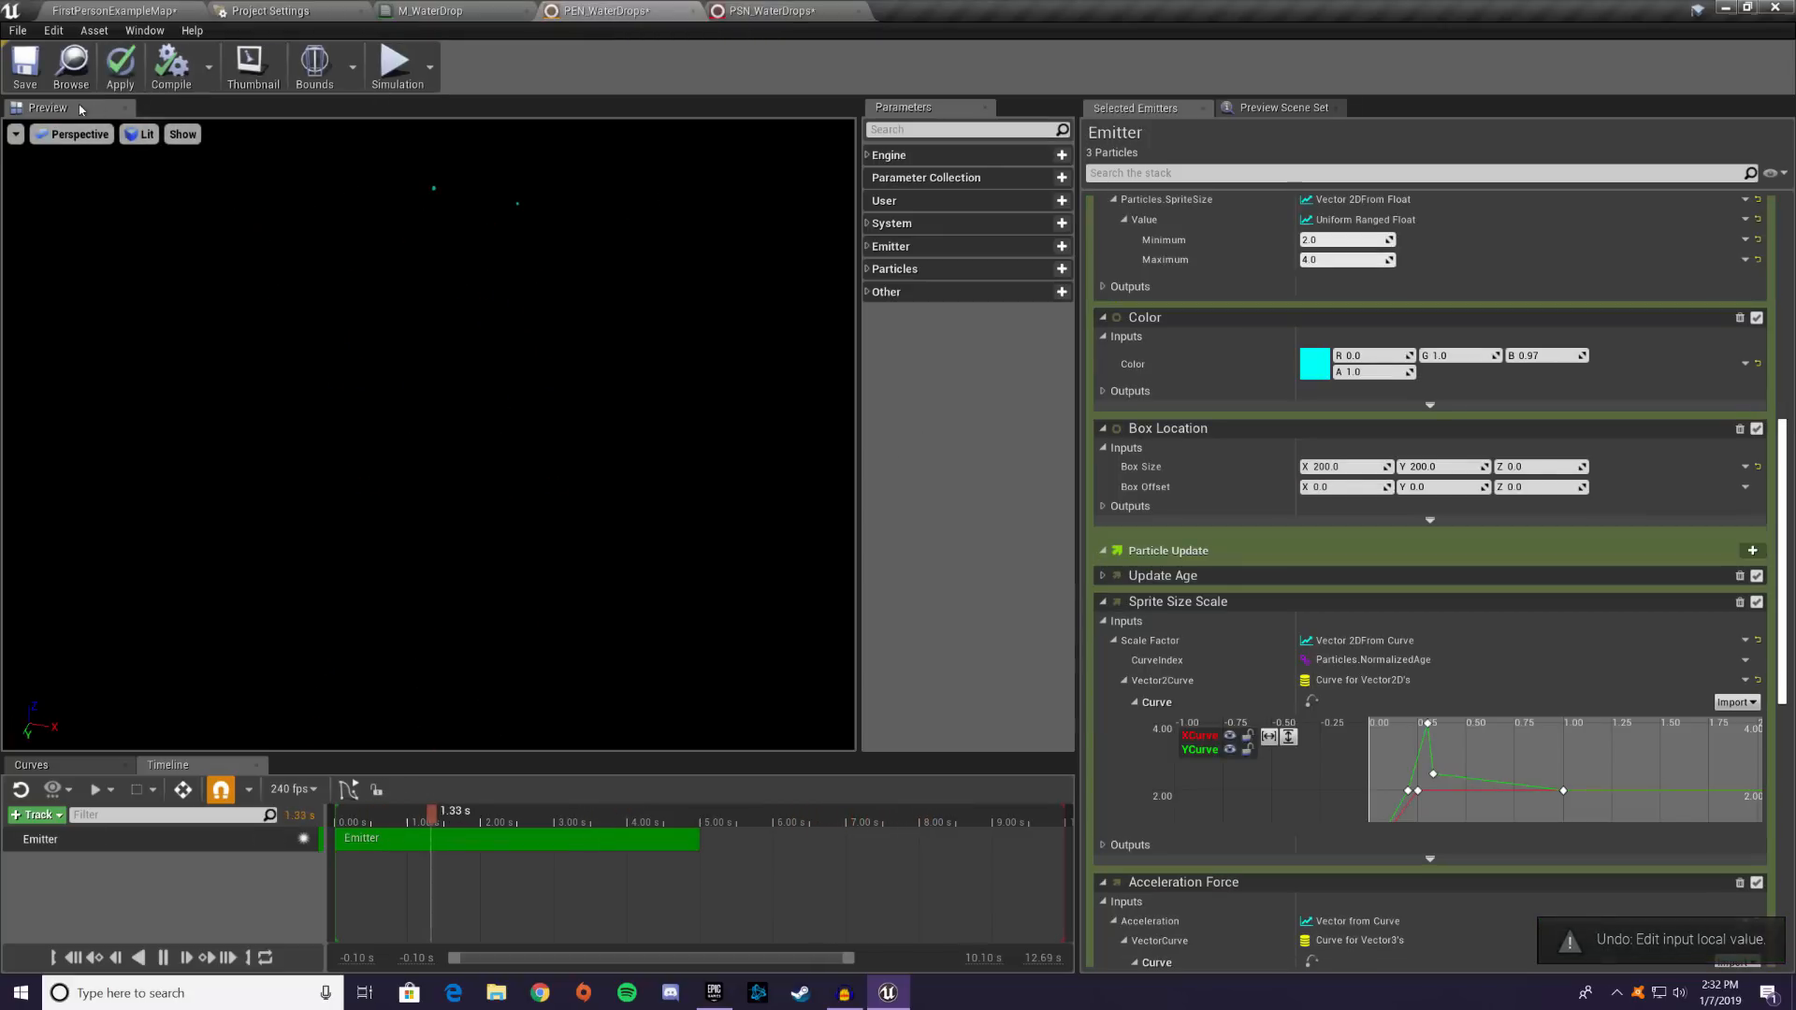
click(25, 64)
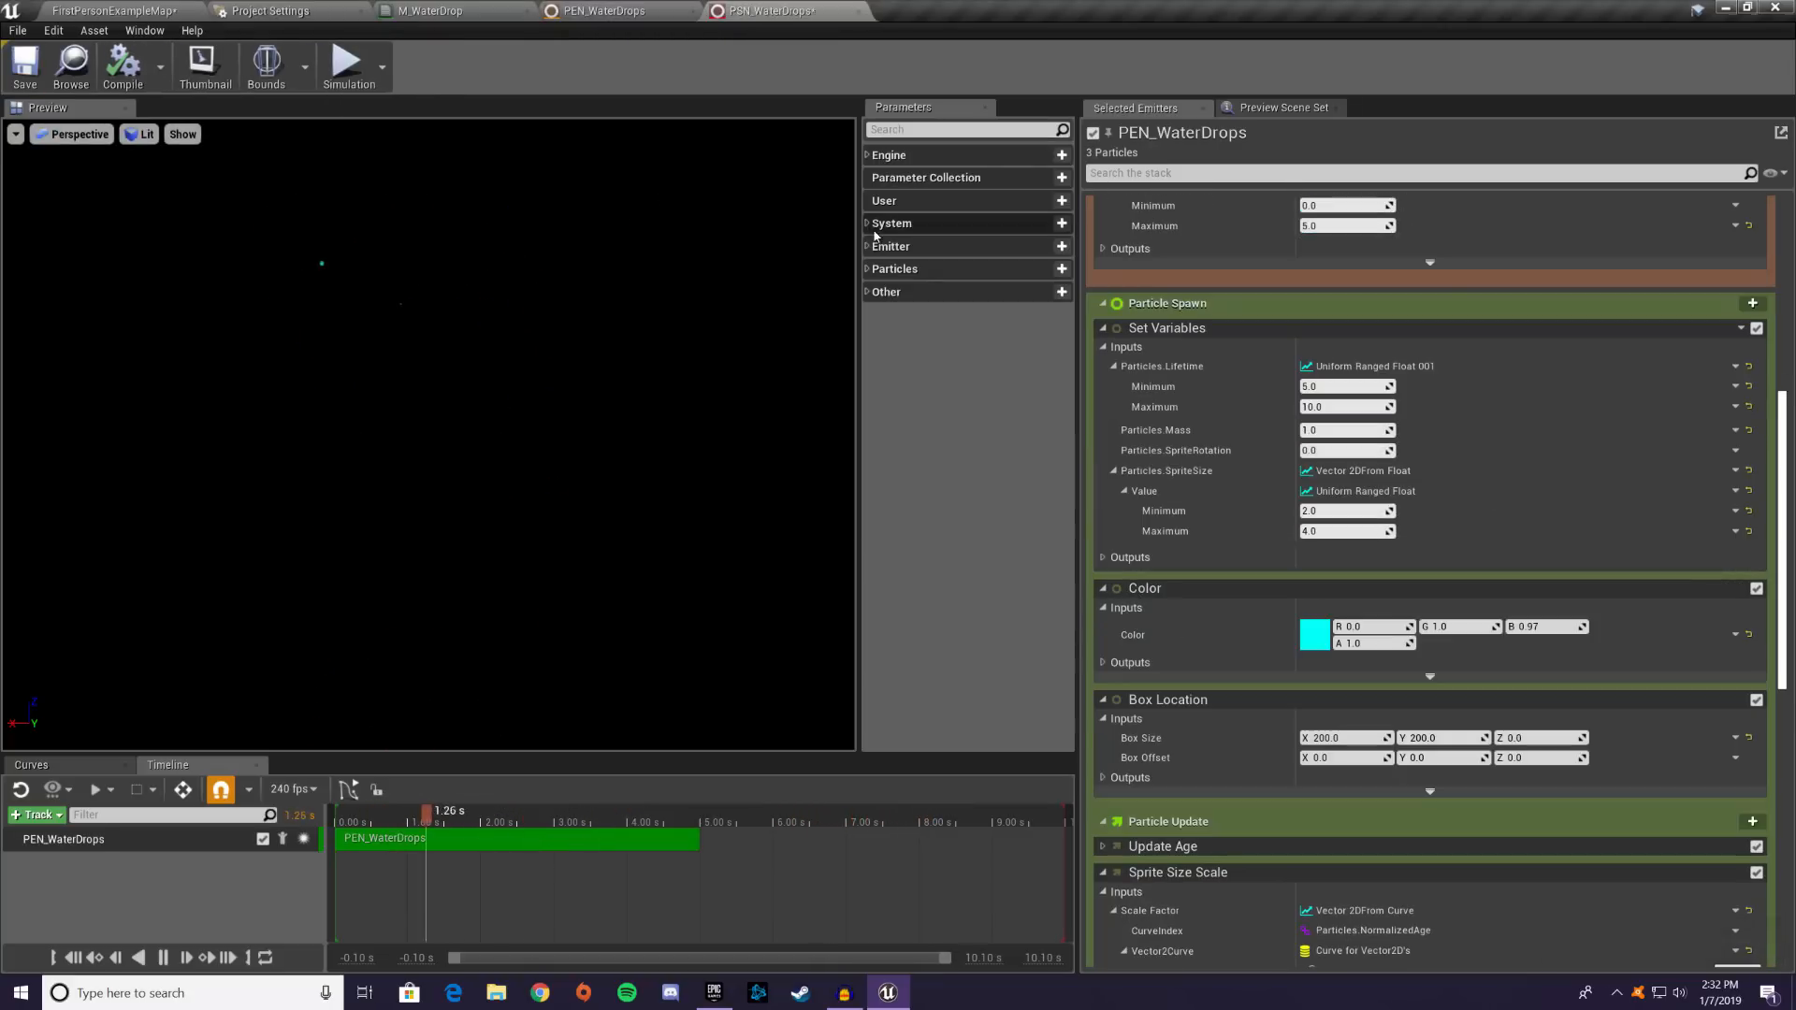
click(25, 64)
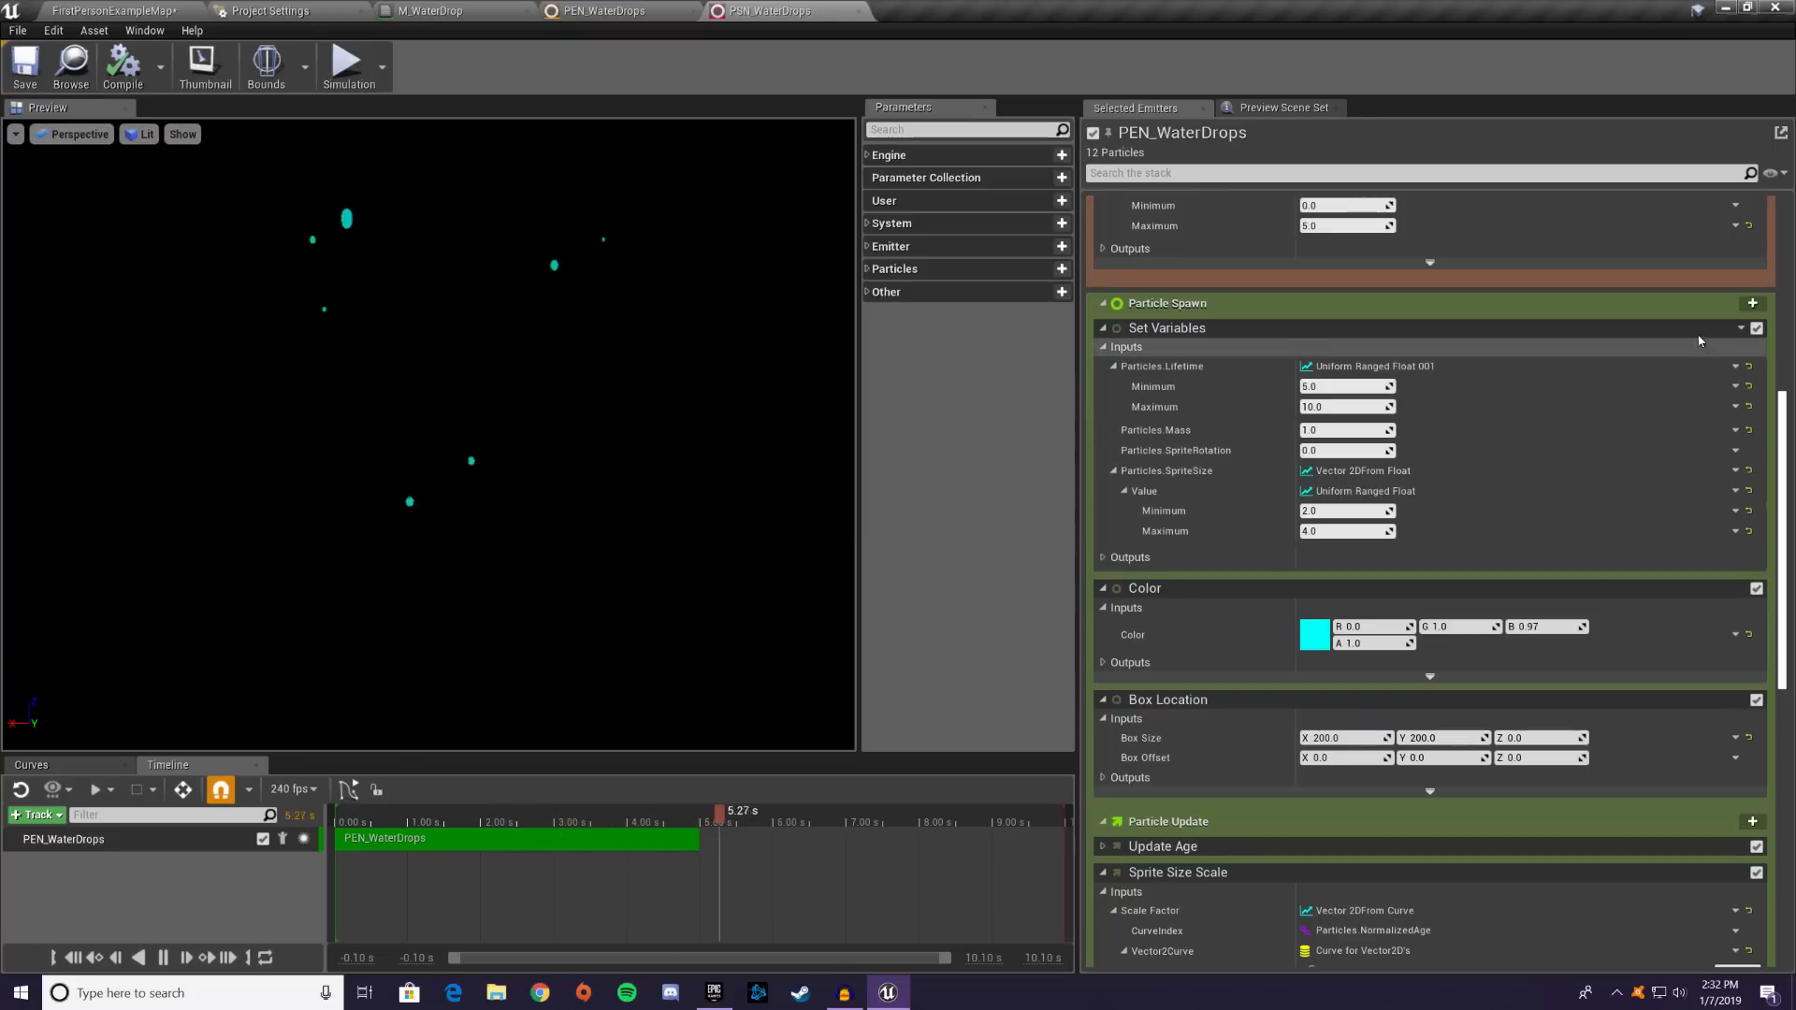
- Add a second instance of the PEN_WaterDrops emitter to the PSN_WaterDrops system
click(133, 866)
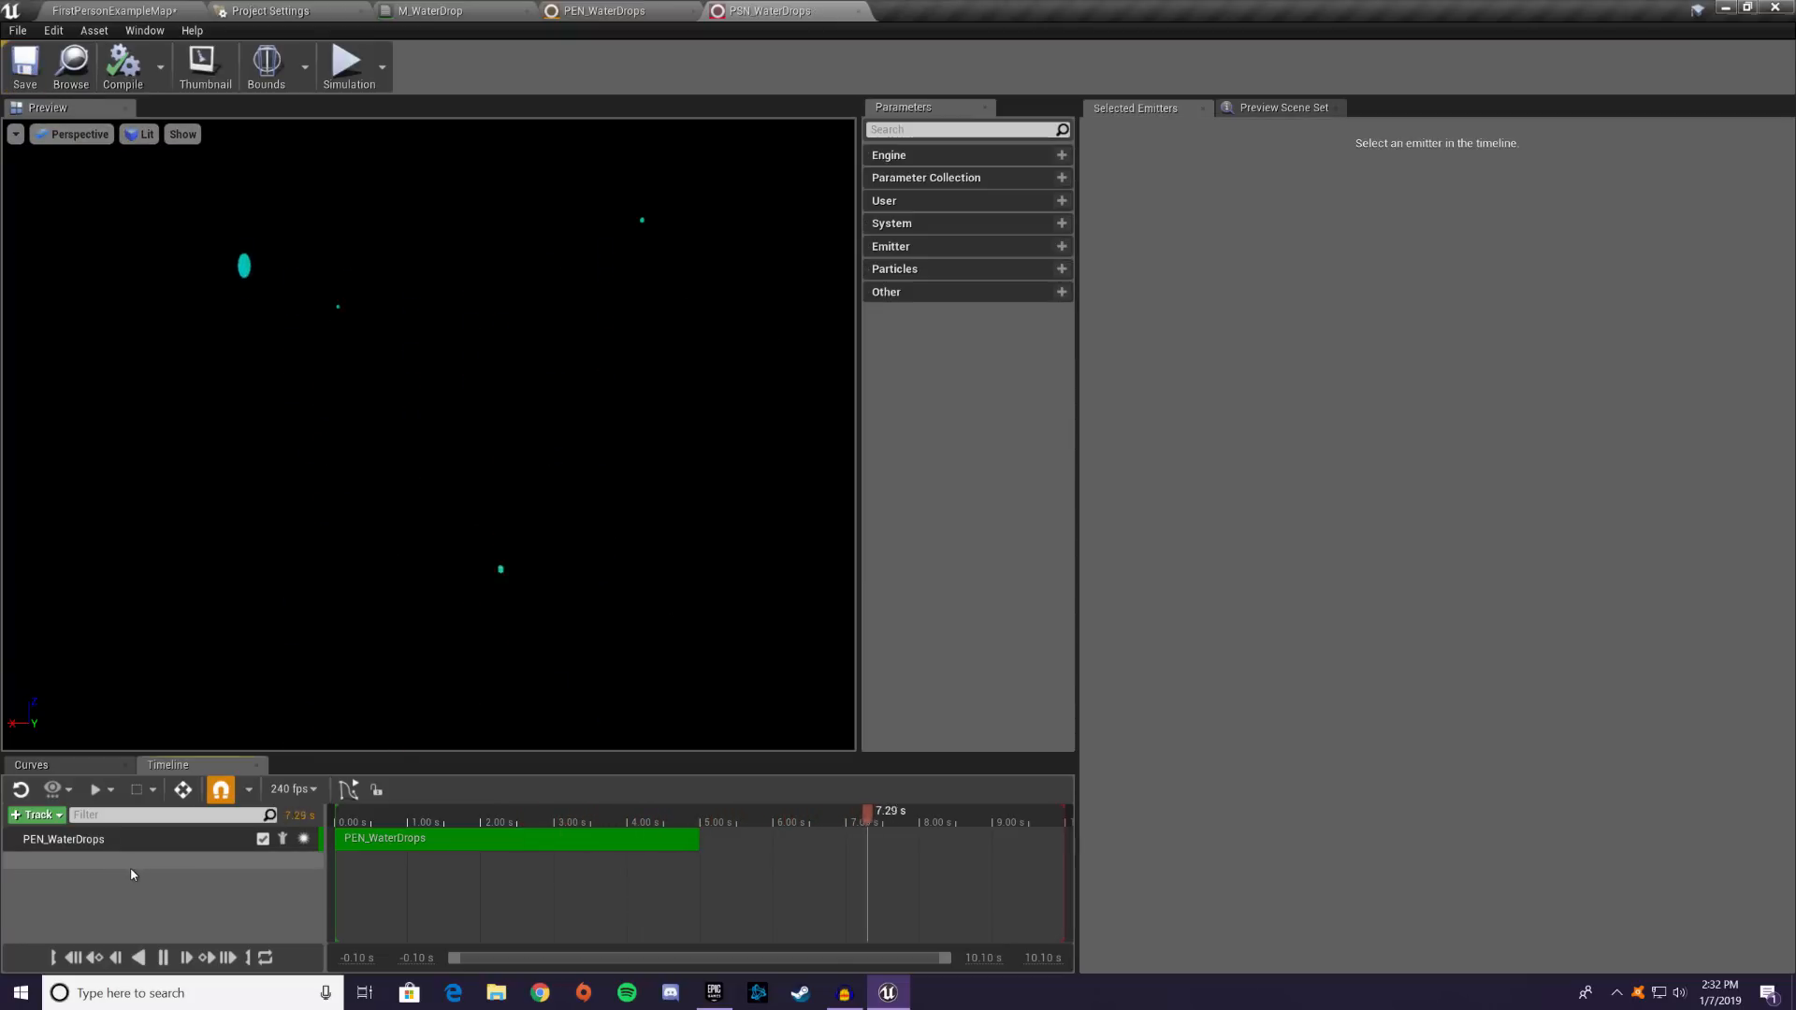
right_click(154, 840)
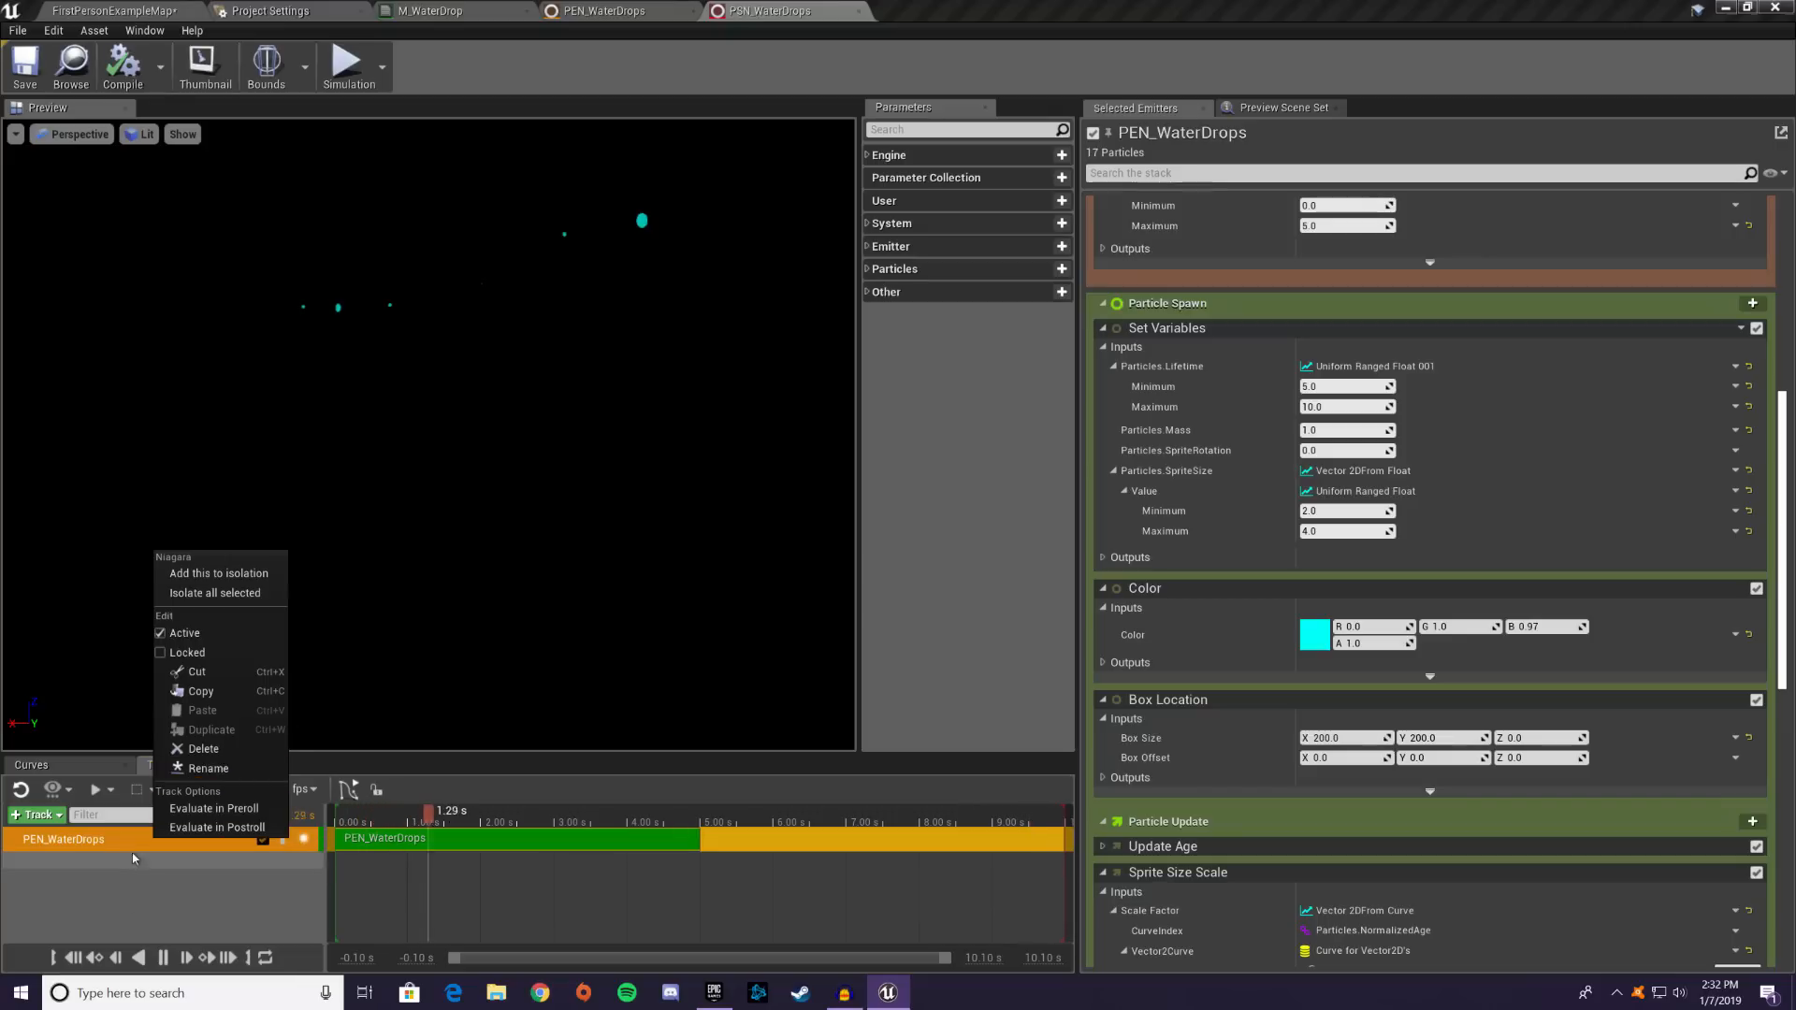
click(173, 898)
right_click(174, 898)
mouse_move(177, 901)
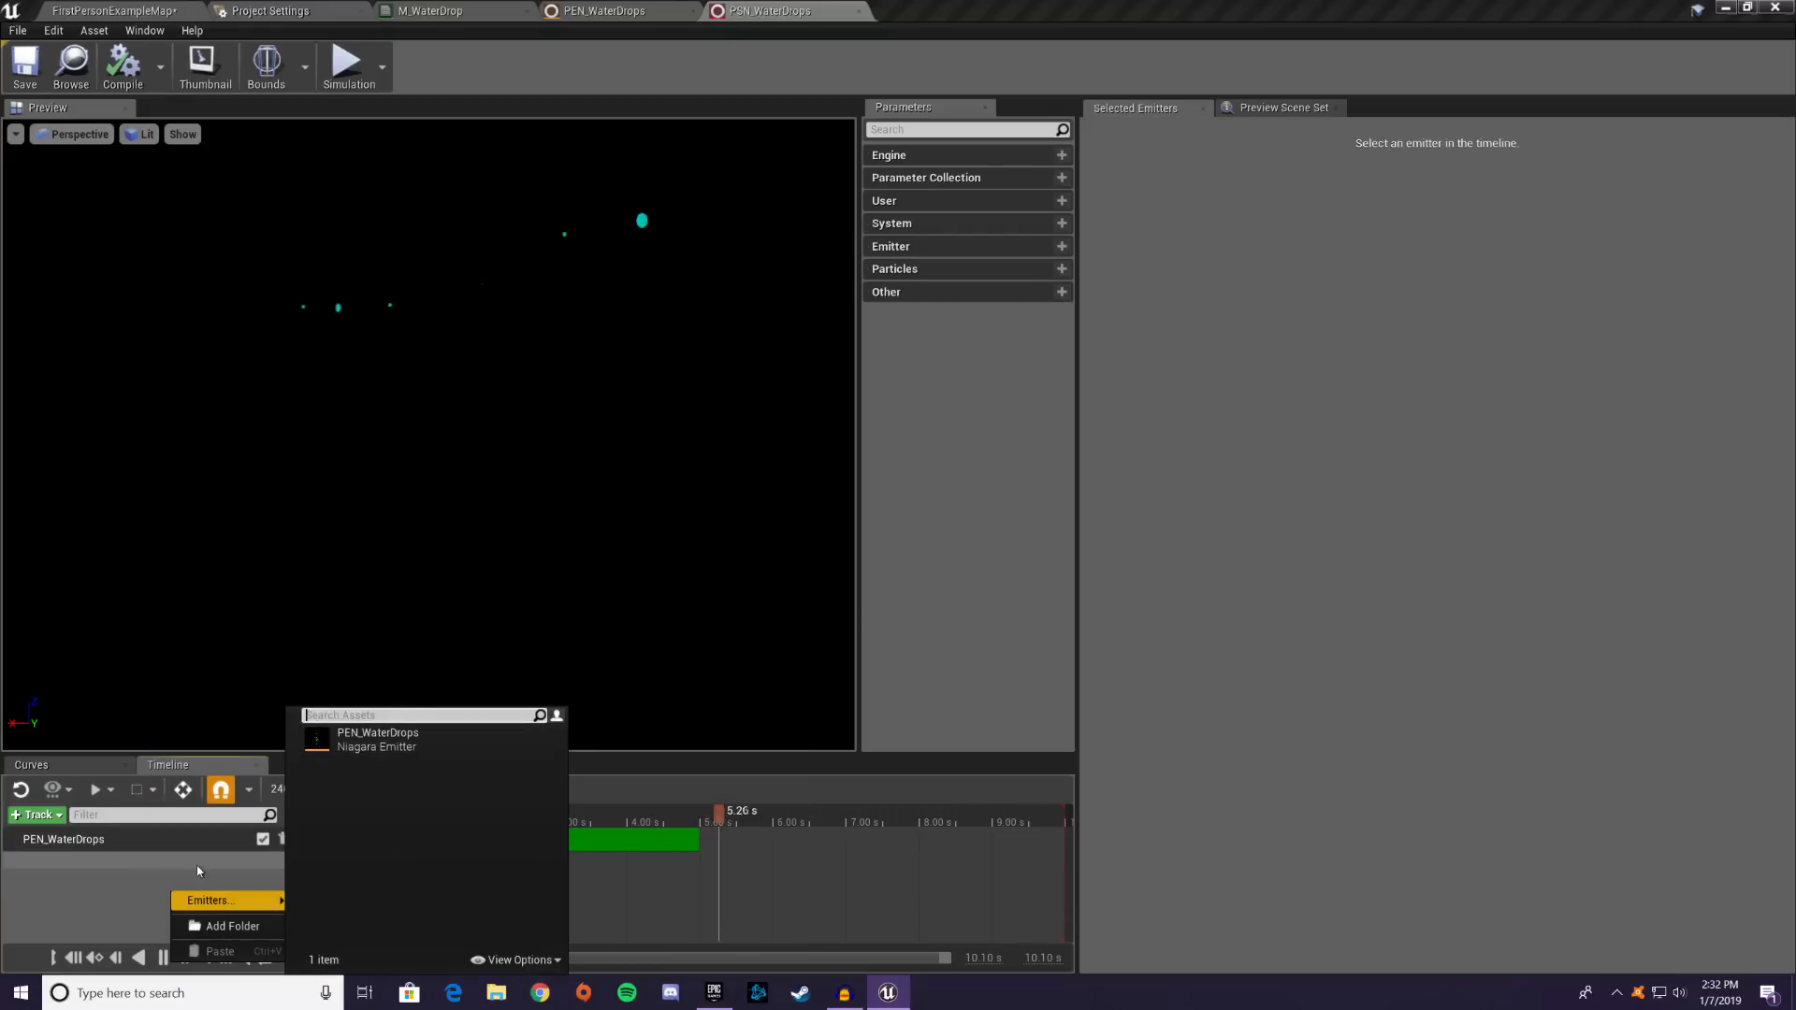
click(172, 873)
right_click(172, 874)
mouse_move(222, 886)
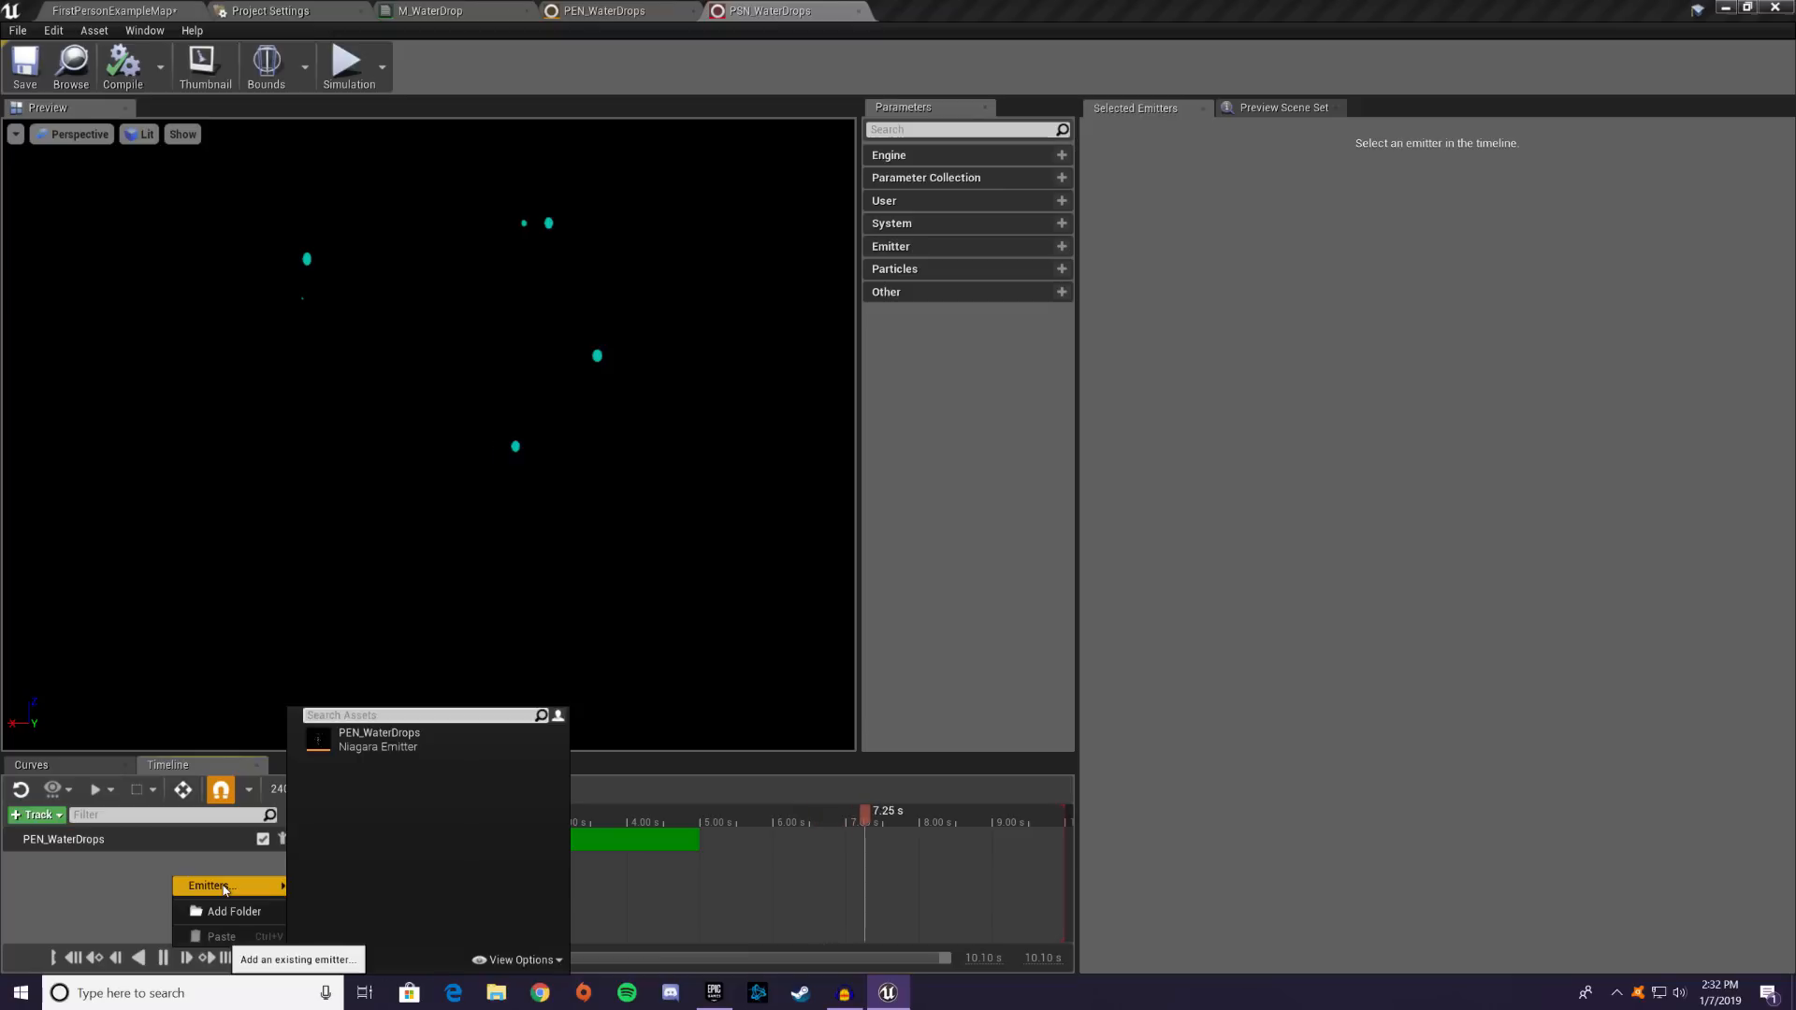
click(393, 747)
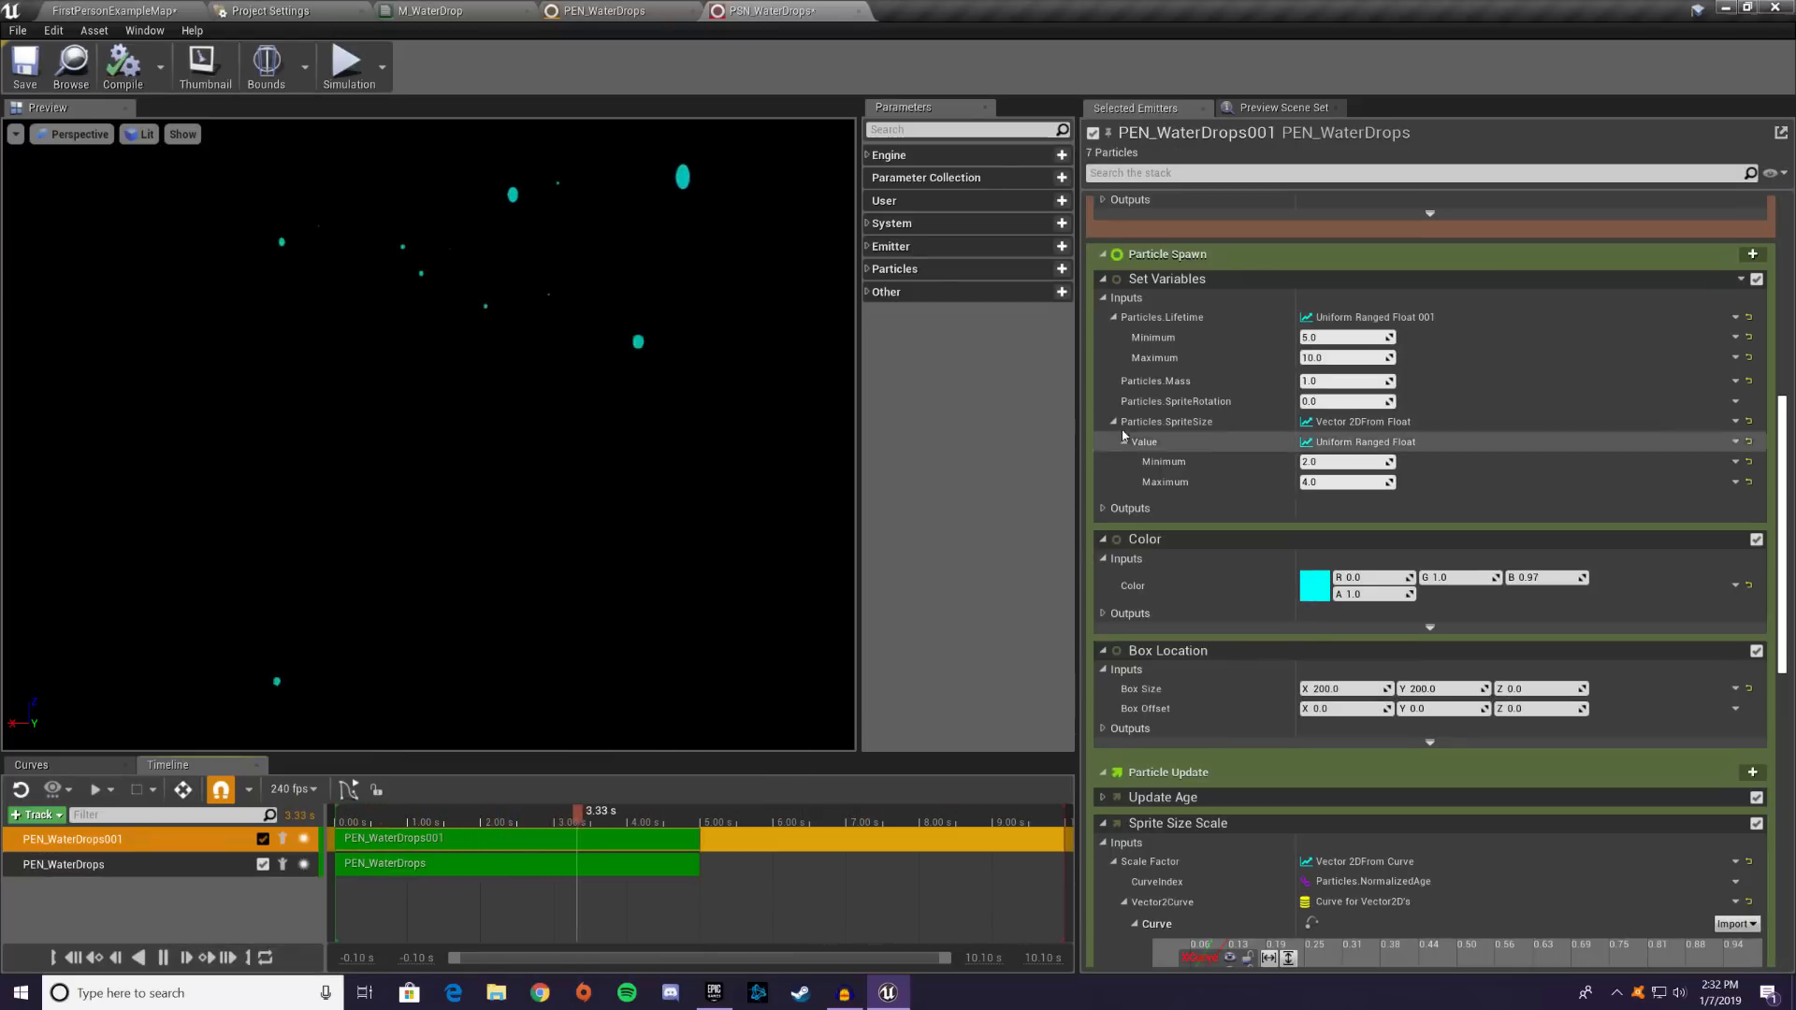
- Try a box size of X 0.0 and Y 0.0 on the added second emitter, and reset it to the inherited size
click(157, 862)
click(150, 845)
scroll(1345, 584, up, 6)
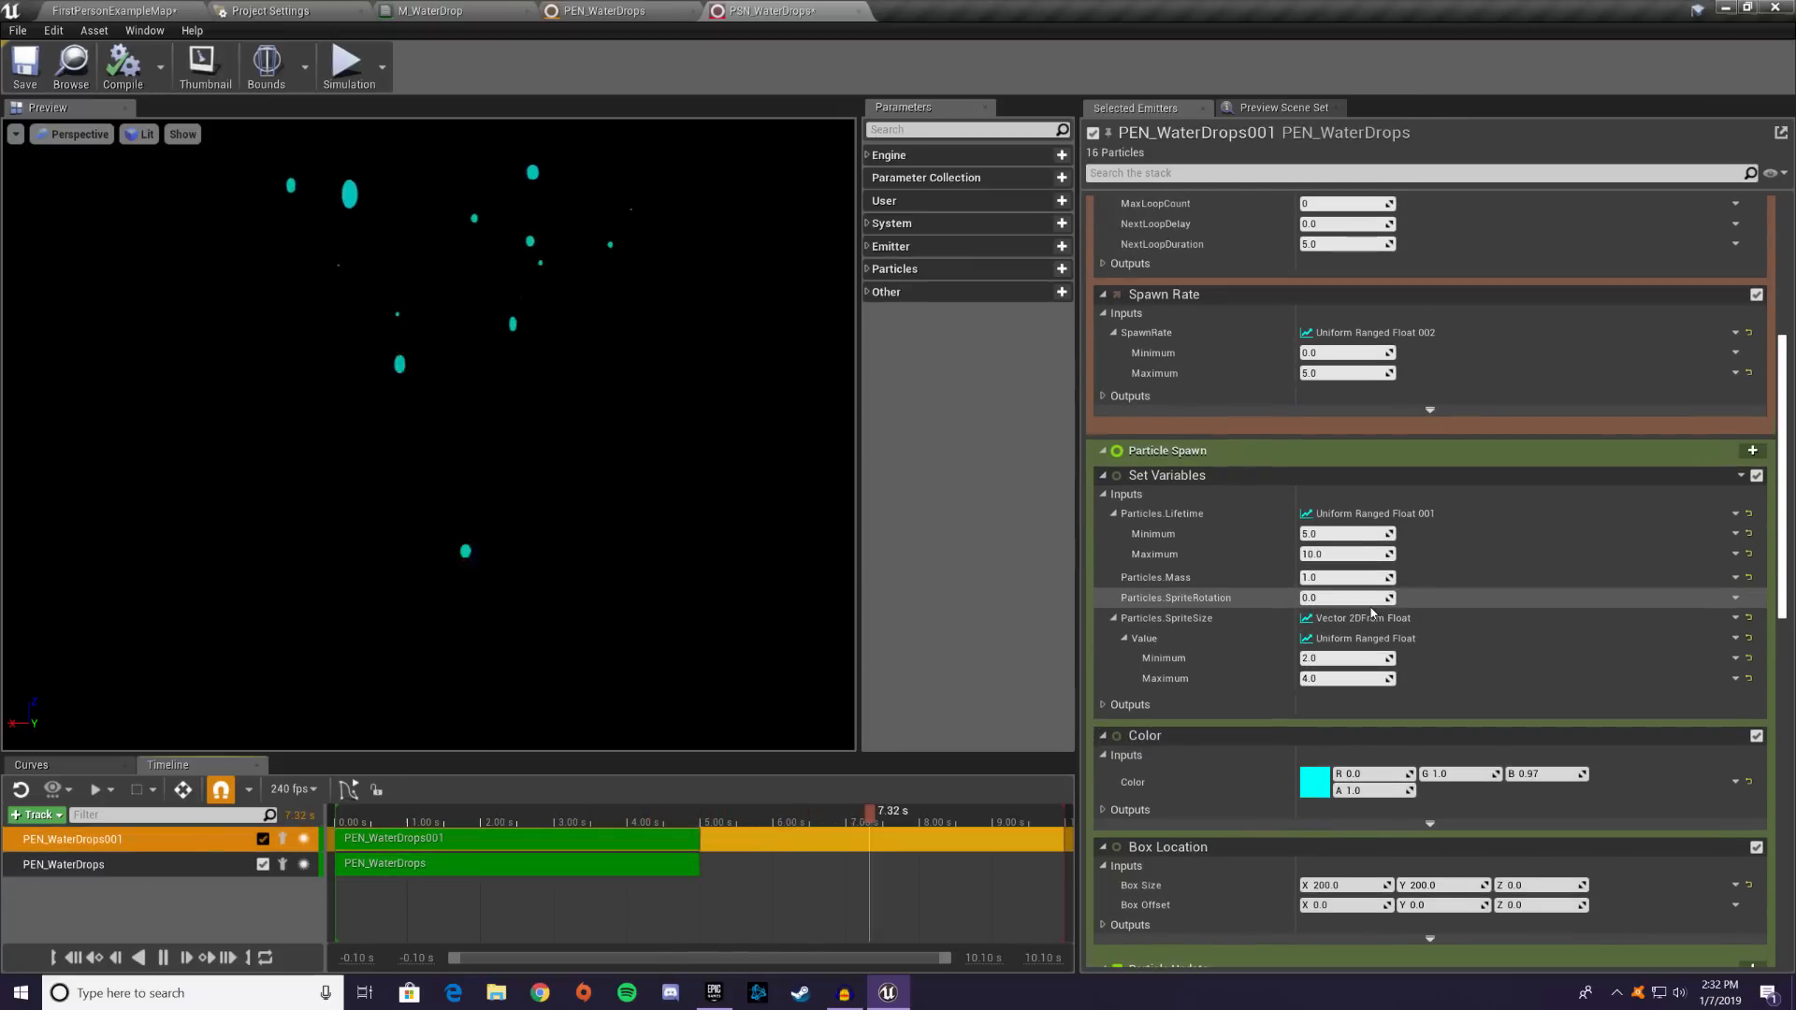
scroll(1361, 567, down, 2)
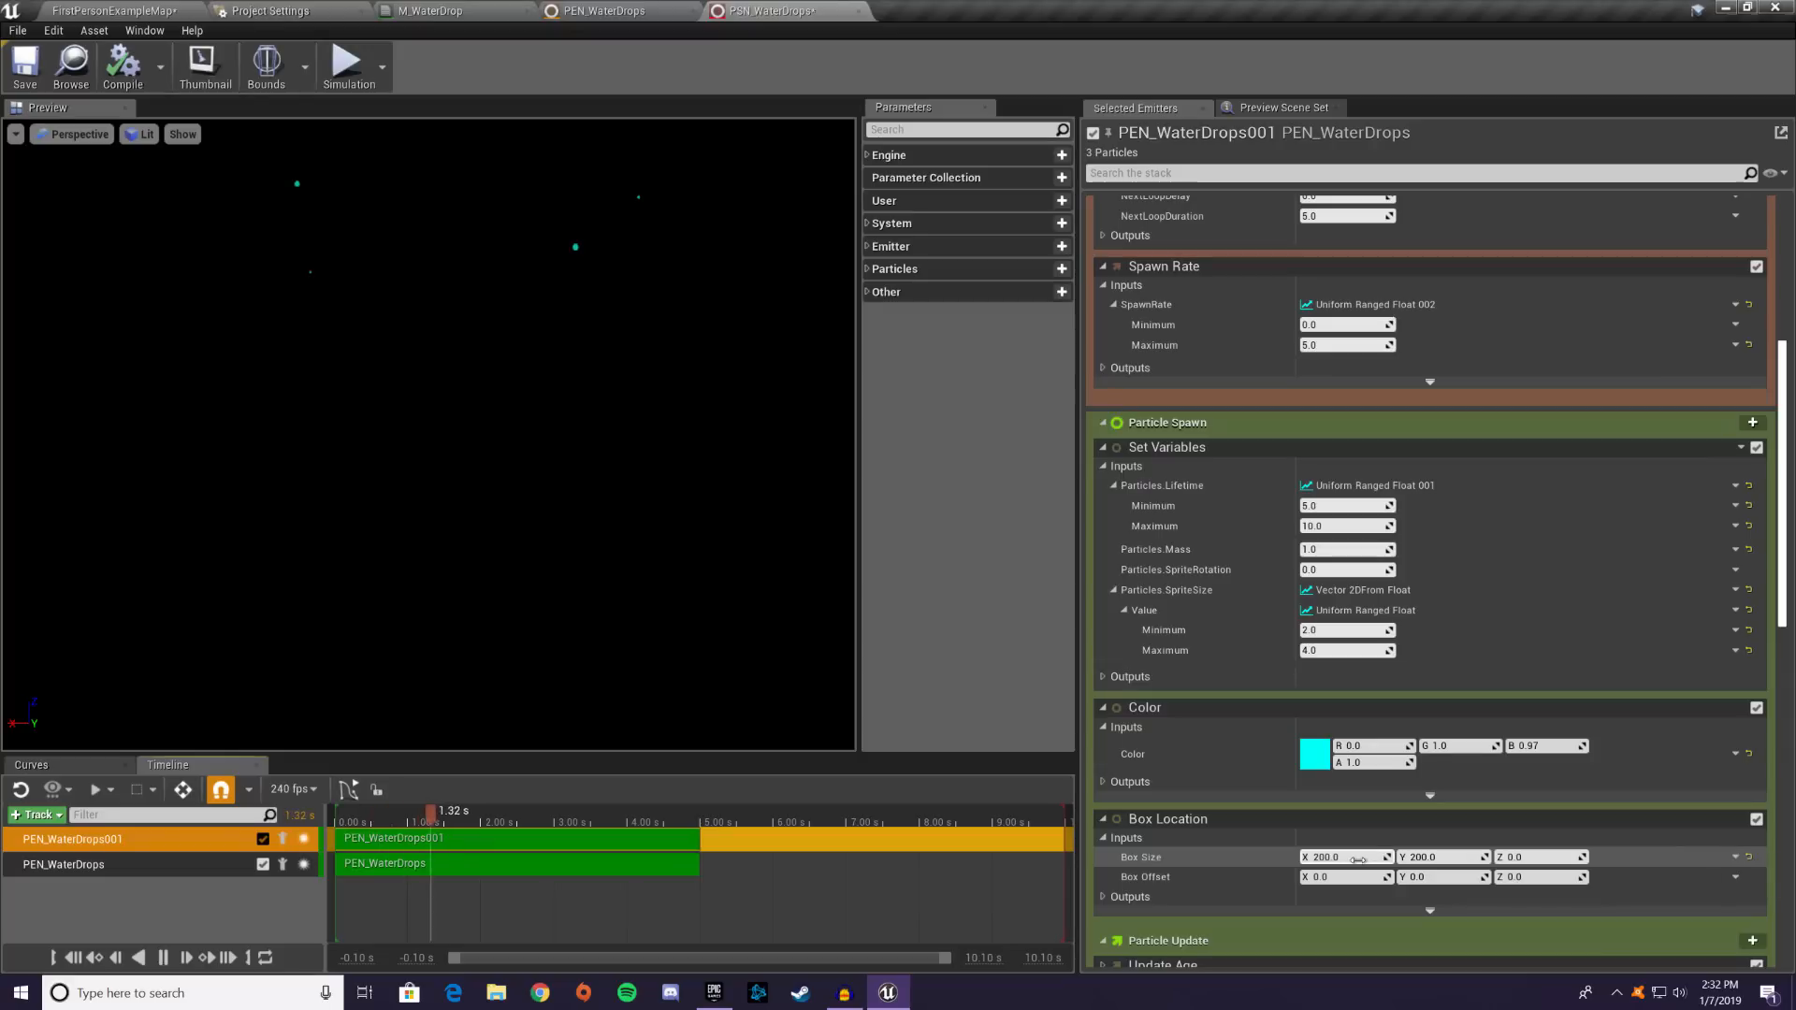
click(1358, 858)
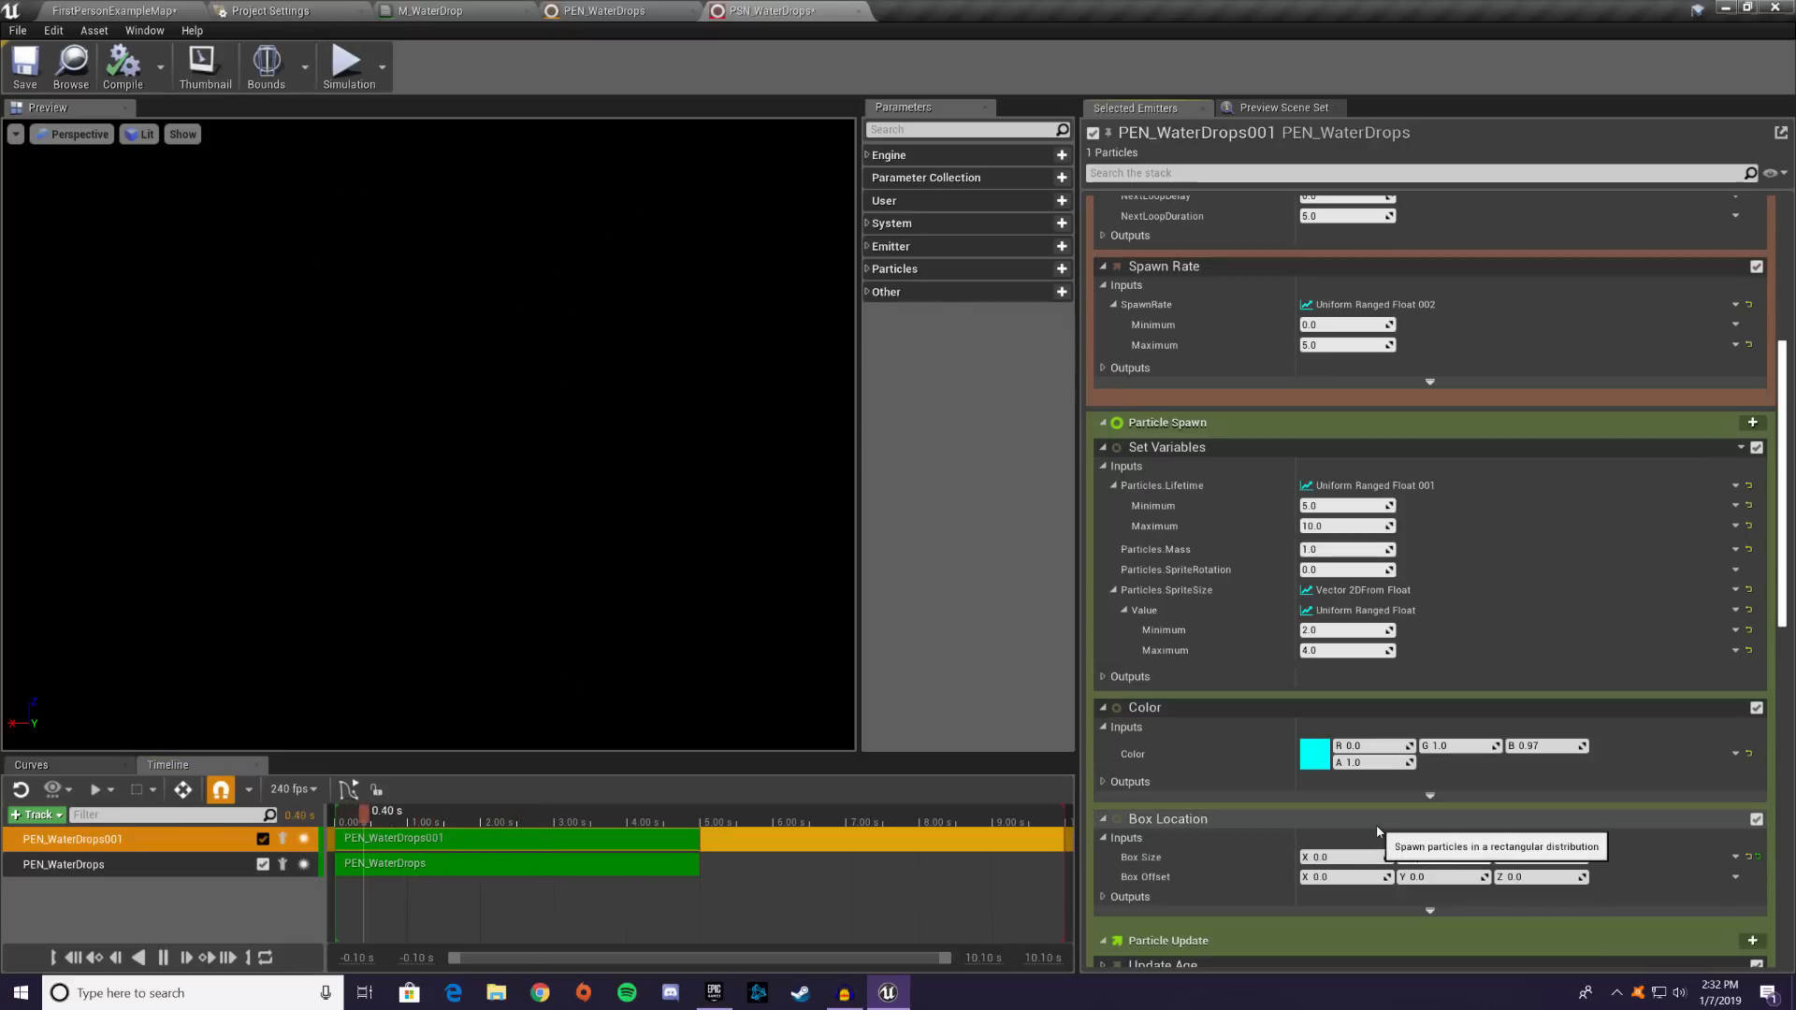
key(Tab)
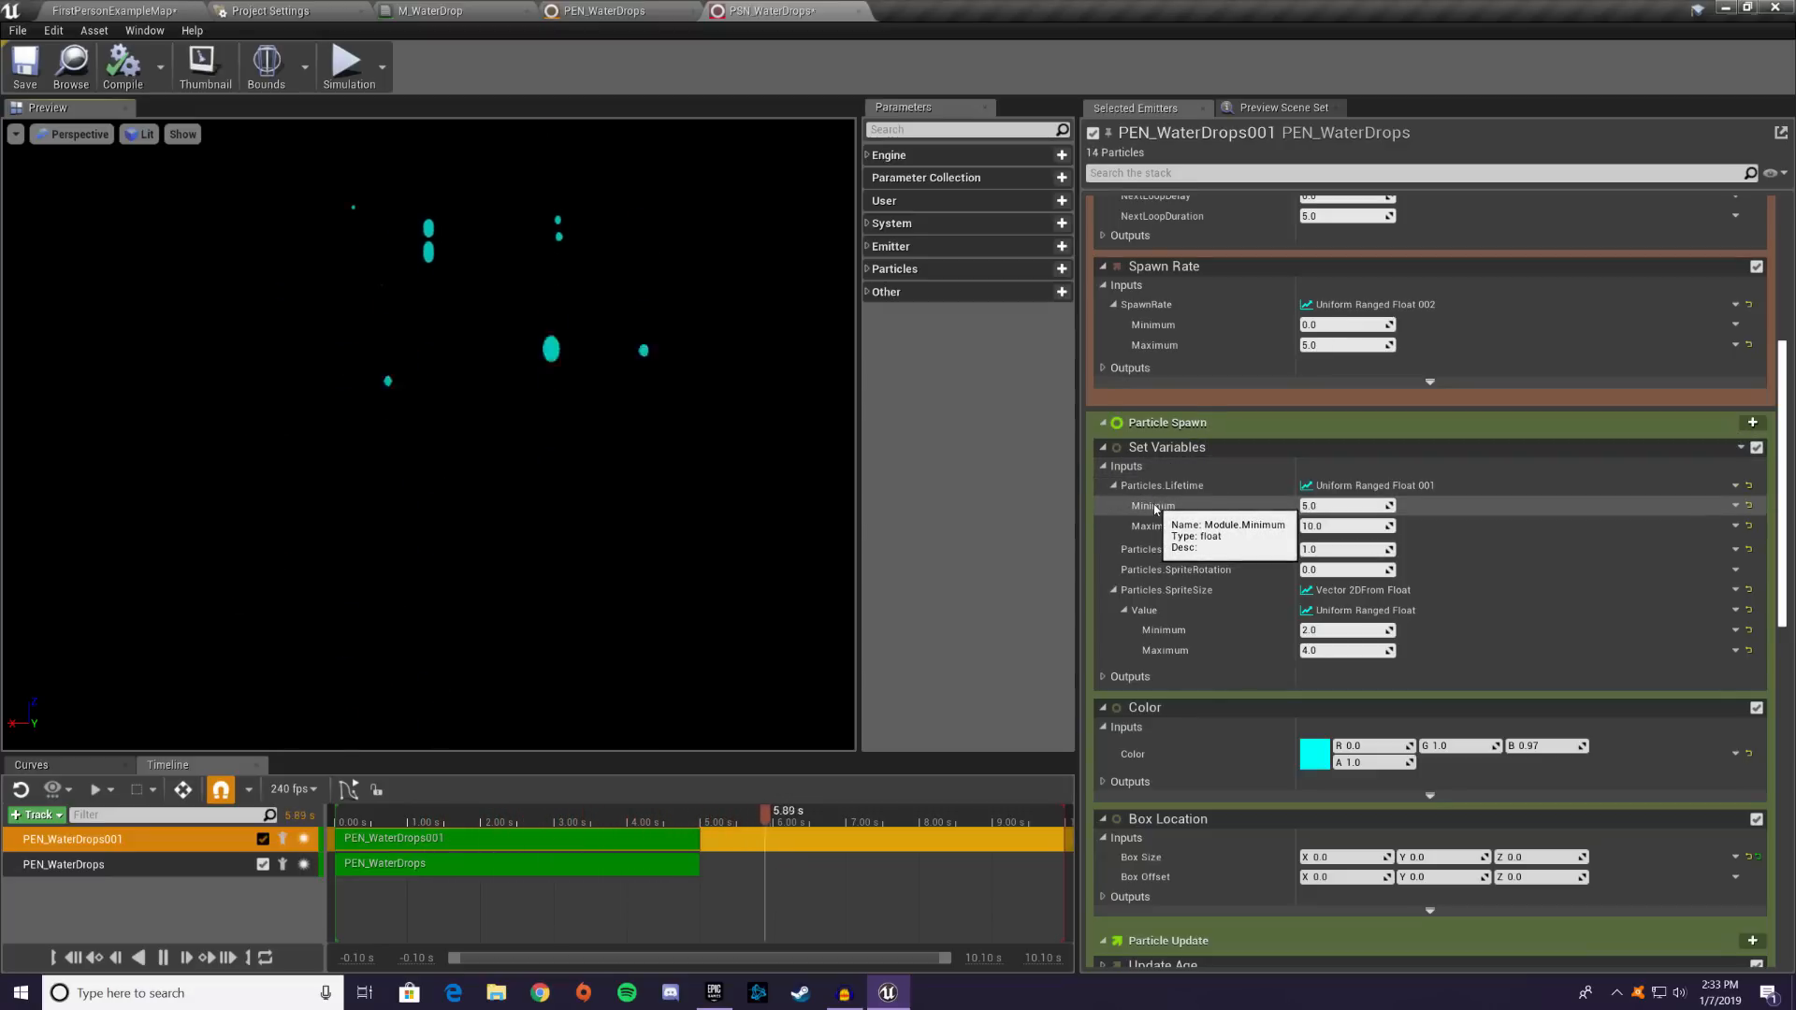
click(1758, 857)
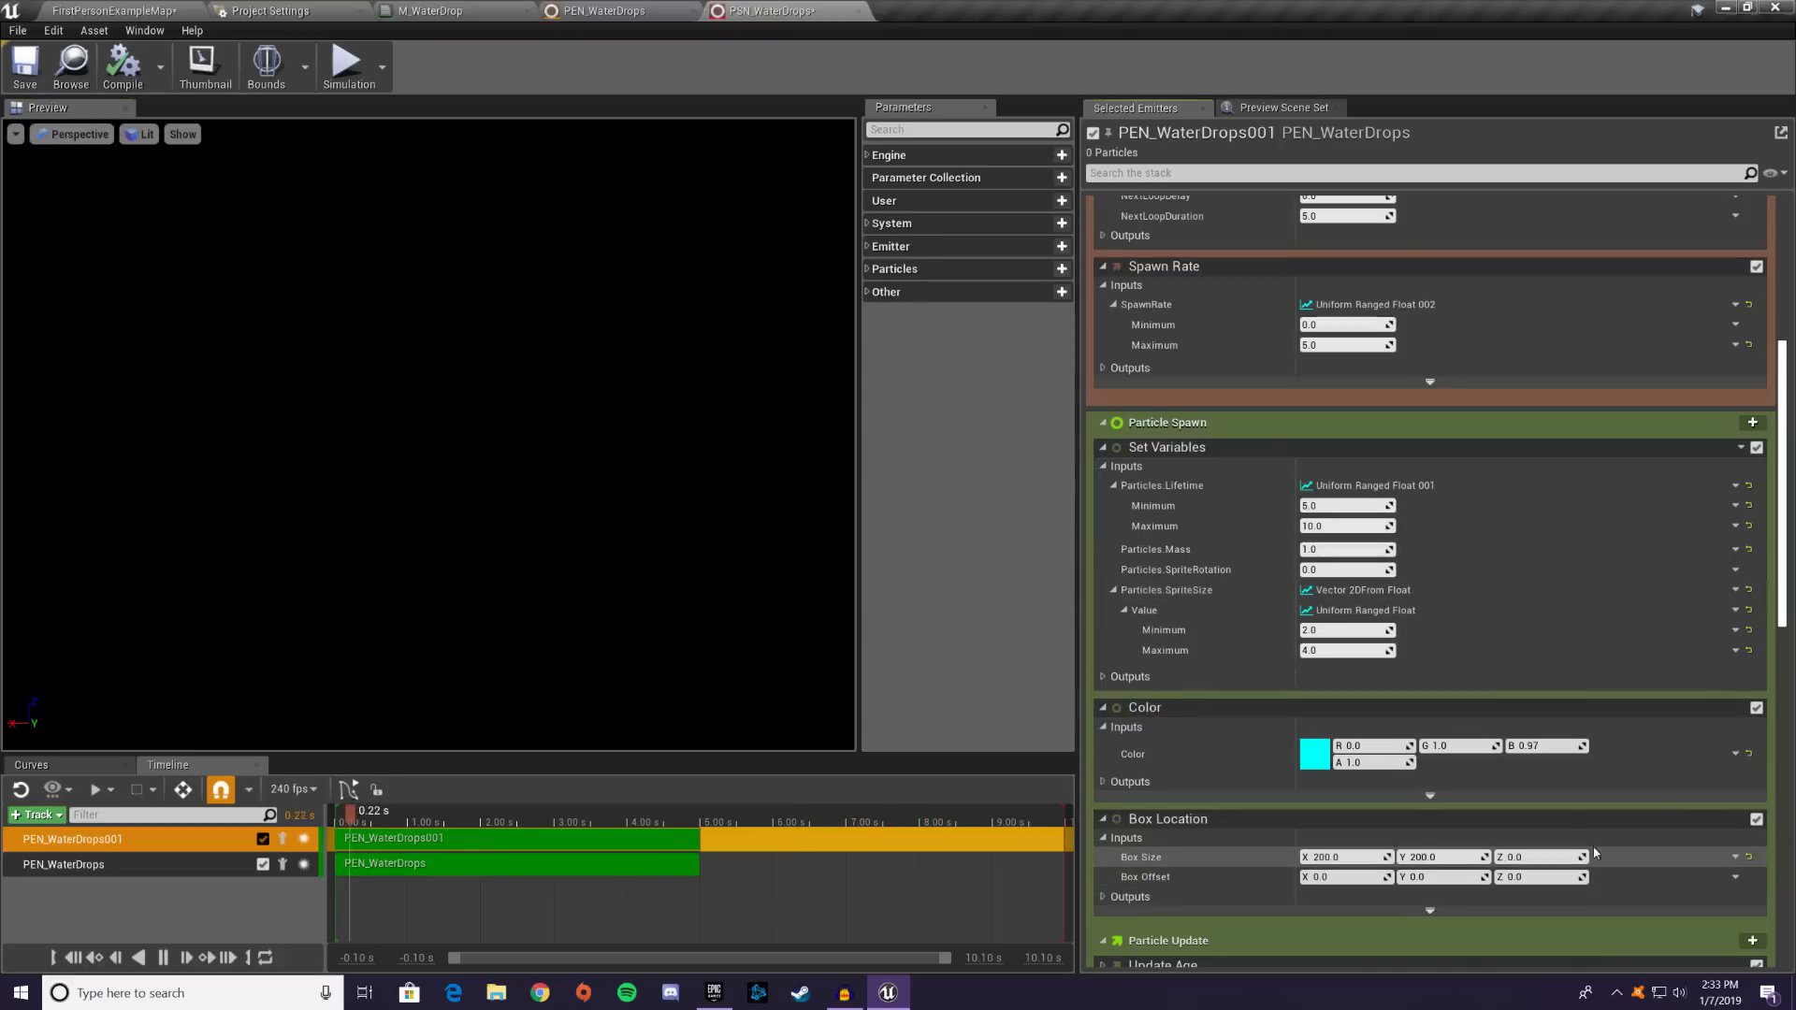
- Delete the duplicate PEN_WaterDrops001 emitter from the PSN_WaterDrops system and save the system
right_click(170, 847)
click(241, 758)
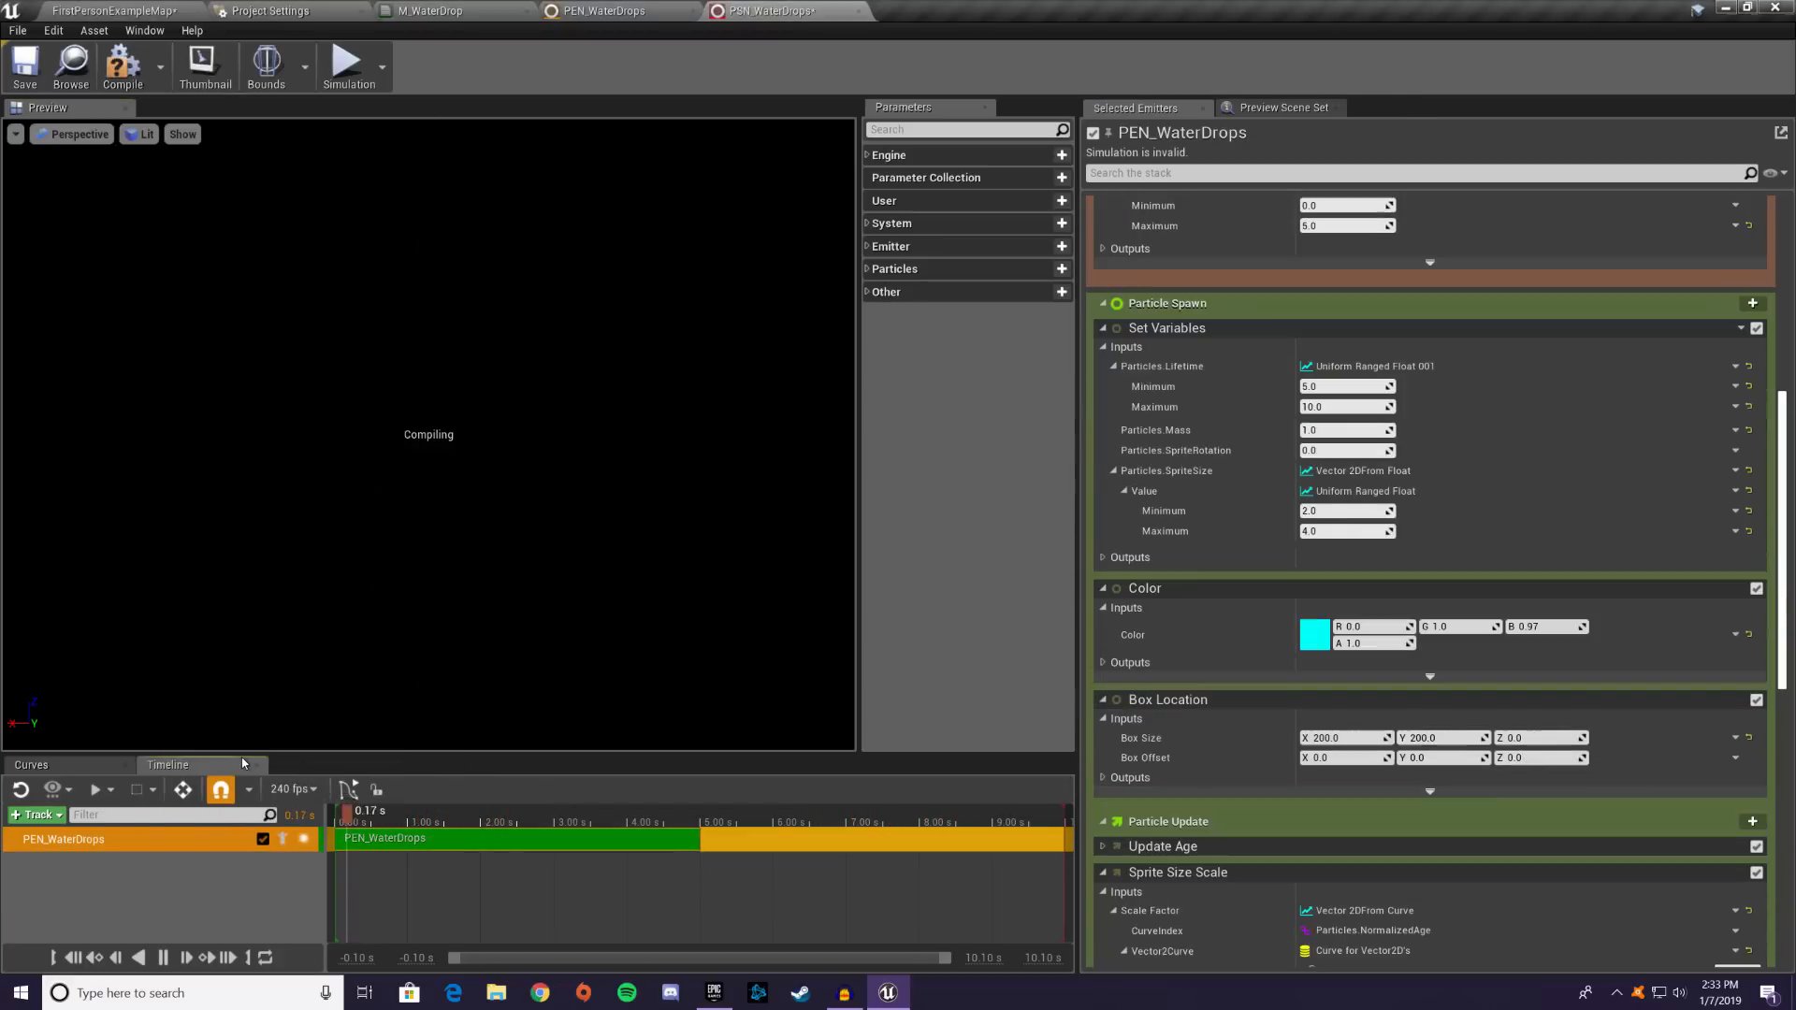
click(25, 66)
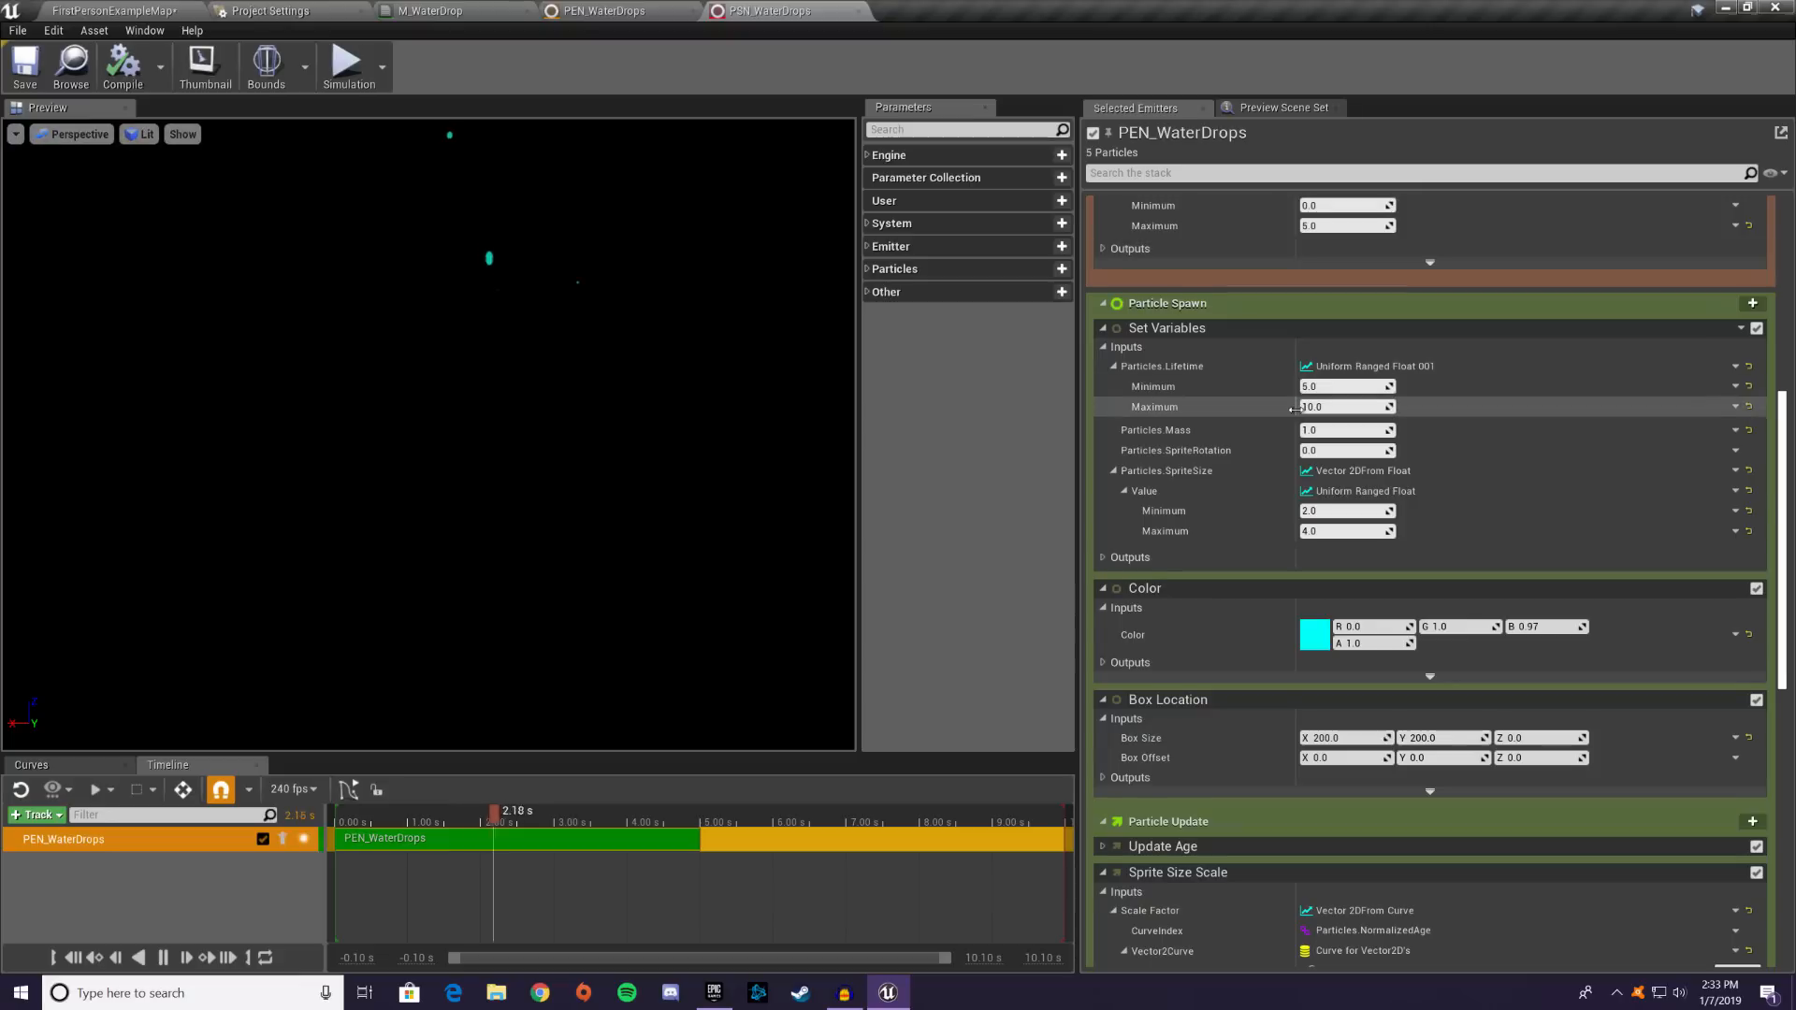
scroll(1297, 376, down, 3)
scroll(1349, 400, down, 6)
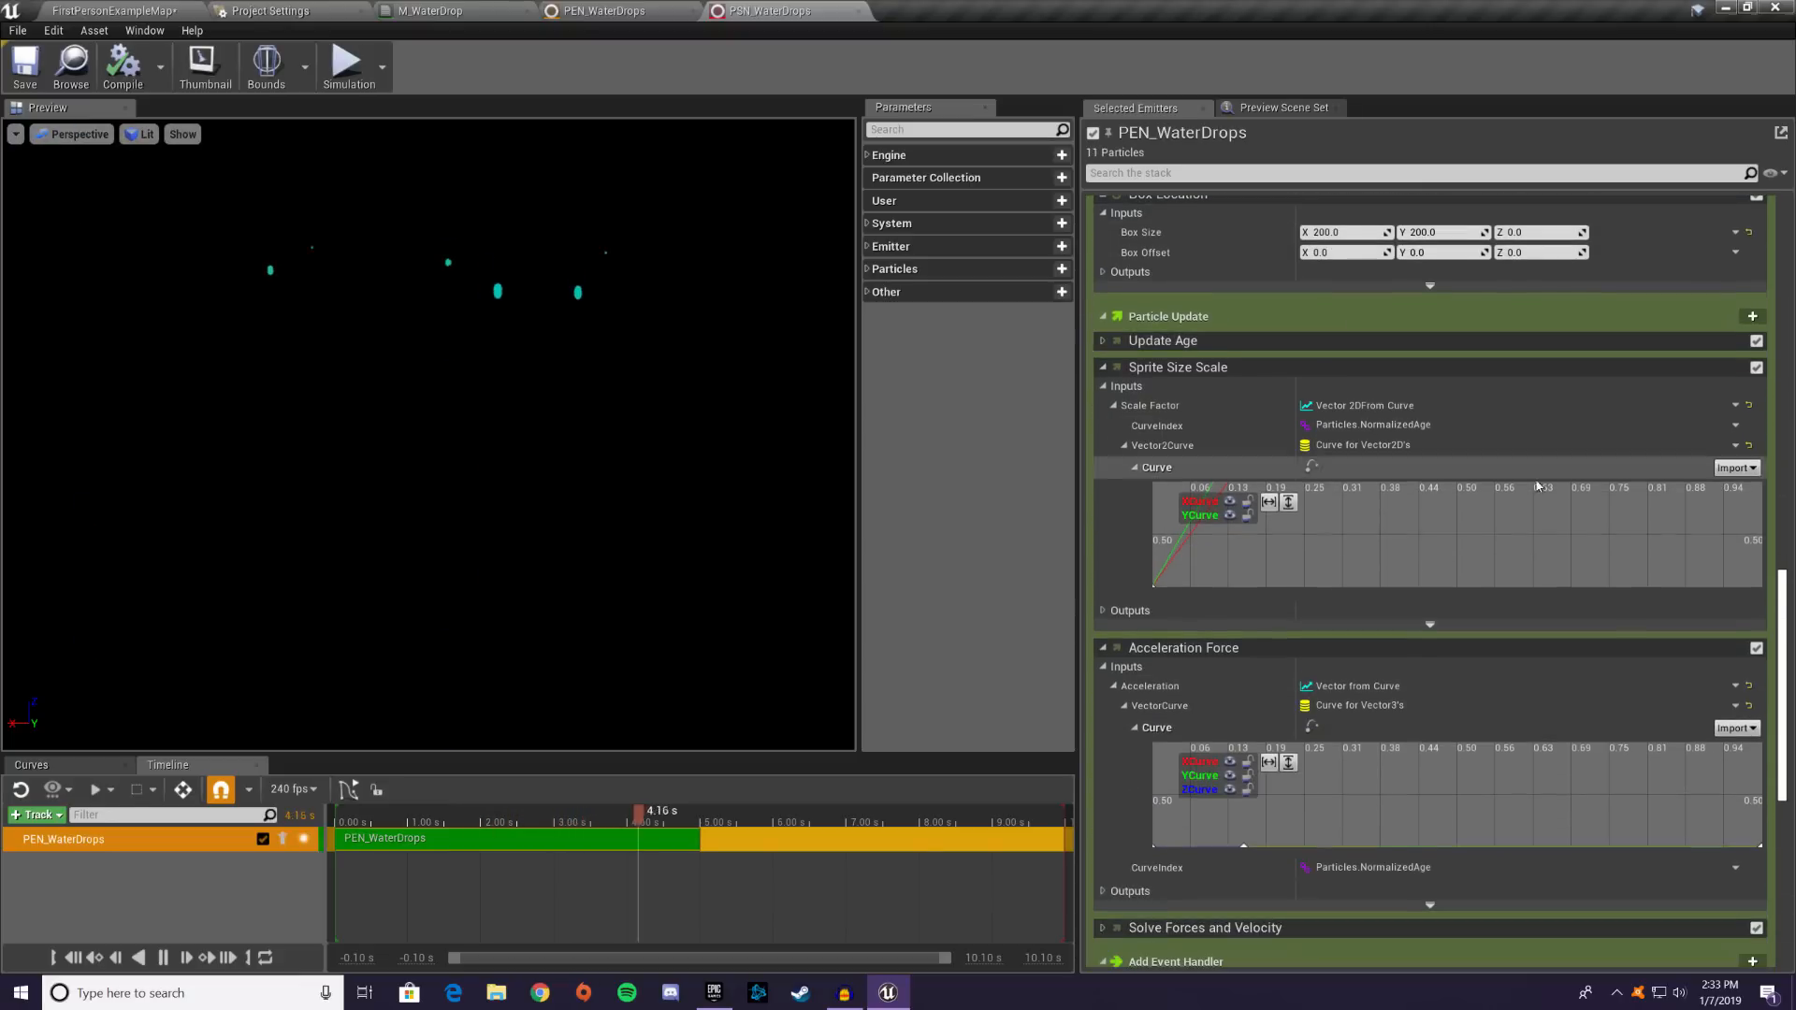
scroll(1759, 876, up, 15)
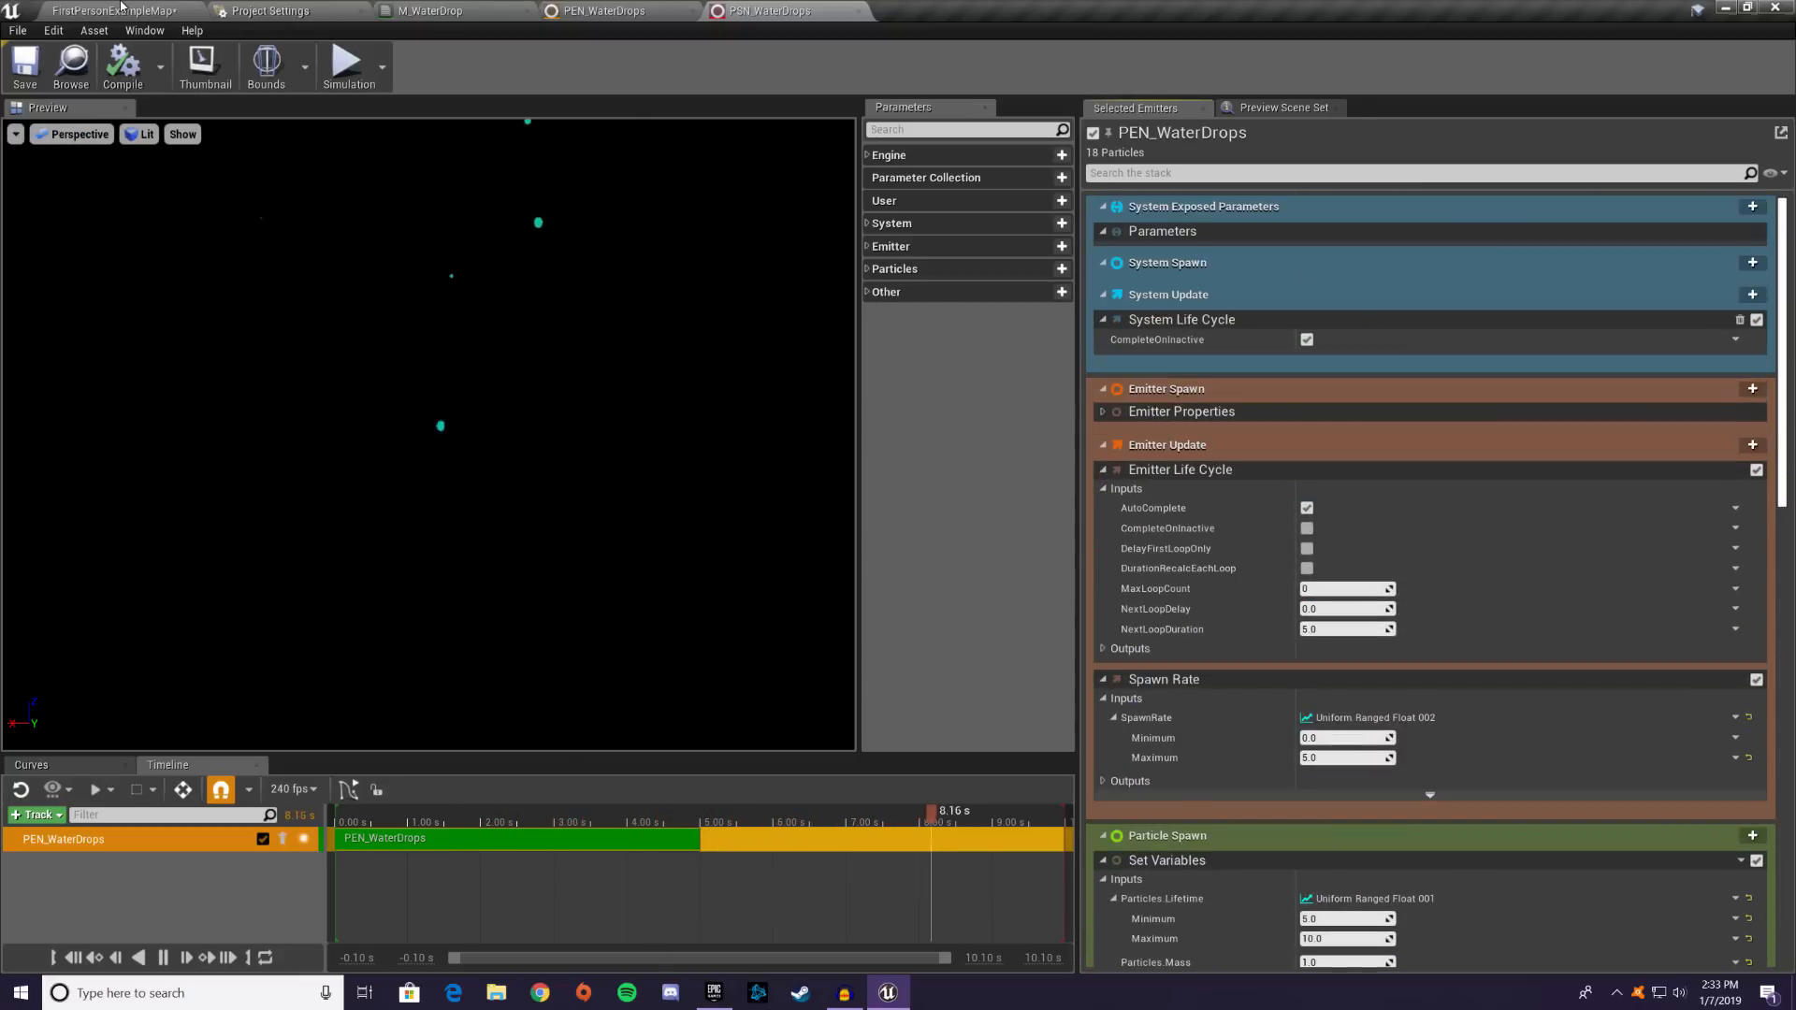
- In the FirstPersonExampleMap level, move the PSN_WaterDrops actor along Y to -670.0 beneath the large raised block
click(192, 9)
right_drag(669, 349, 748, 234)
click(822, 414)
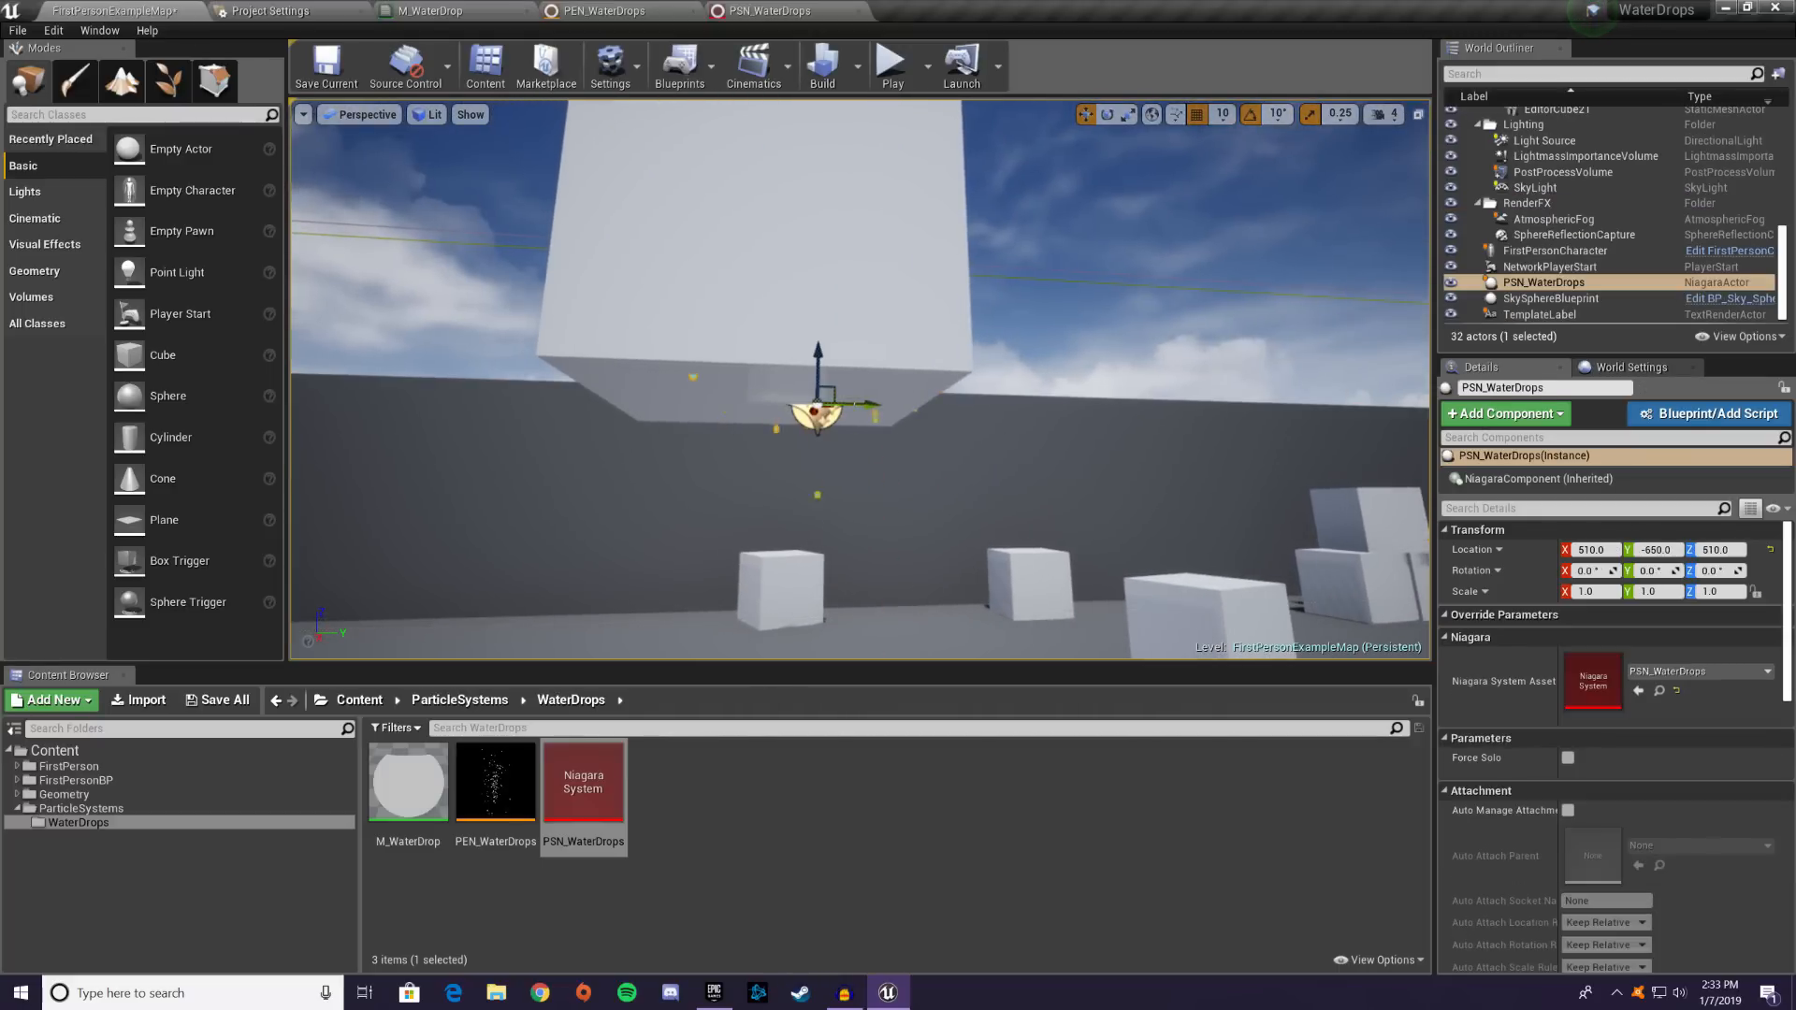
right_drag(863, 400, 823, 399)
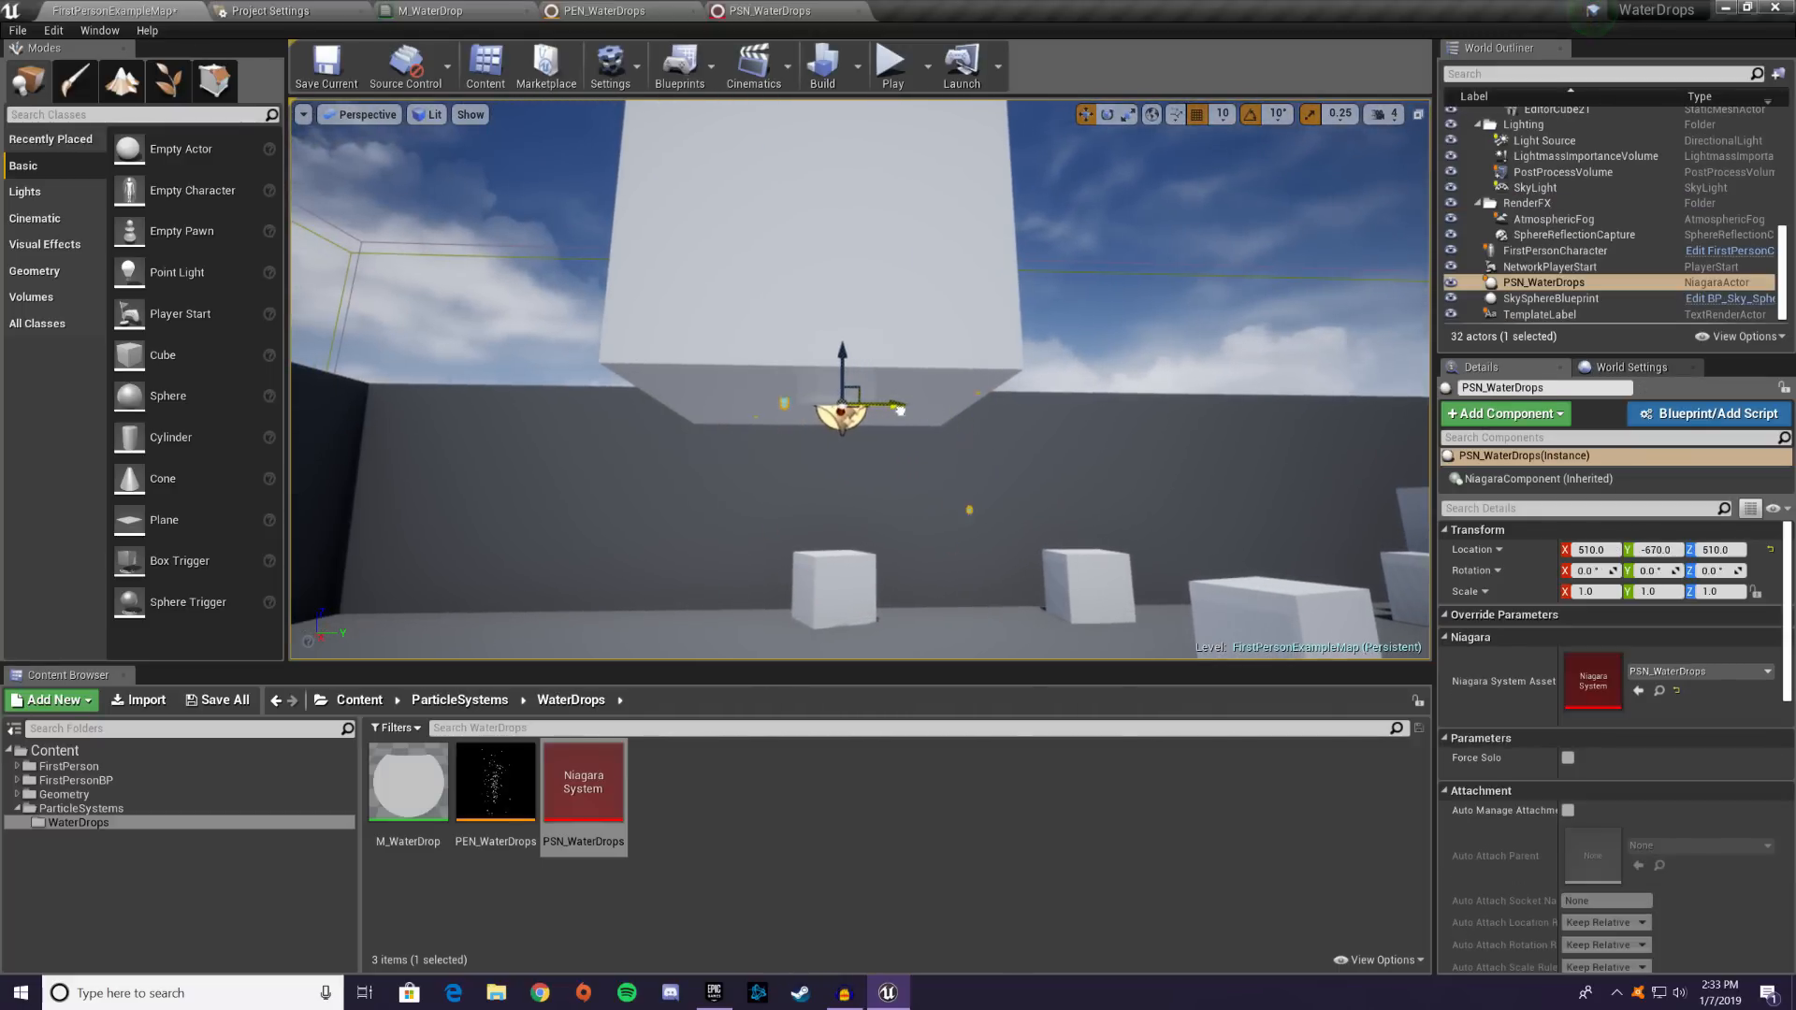
- Examine the water drops falling from the raised block toward the floor in the level
right_drag(876, 410, 832, 437)
key(w)
key(s)
click(1015, 585)
right_drag(991, 577, 847, 306)
key(w)
key(w)
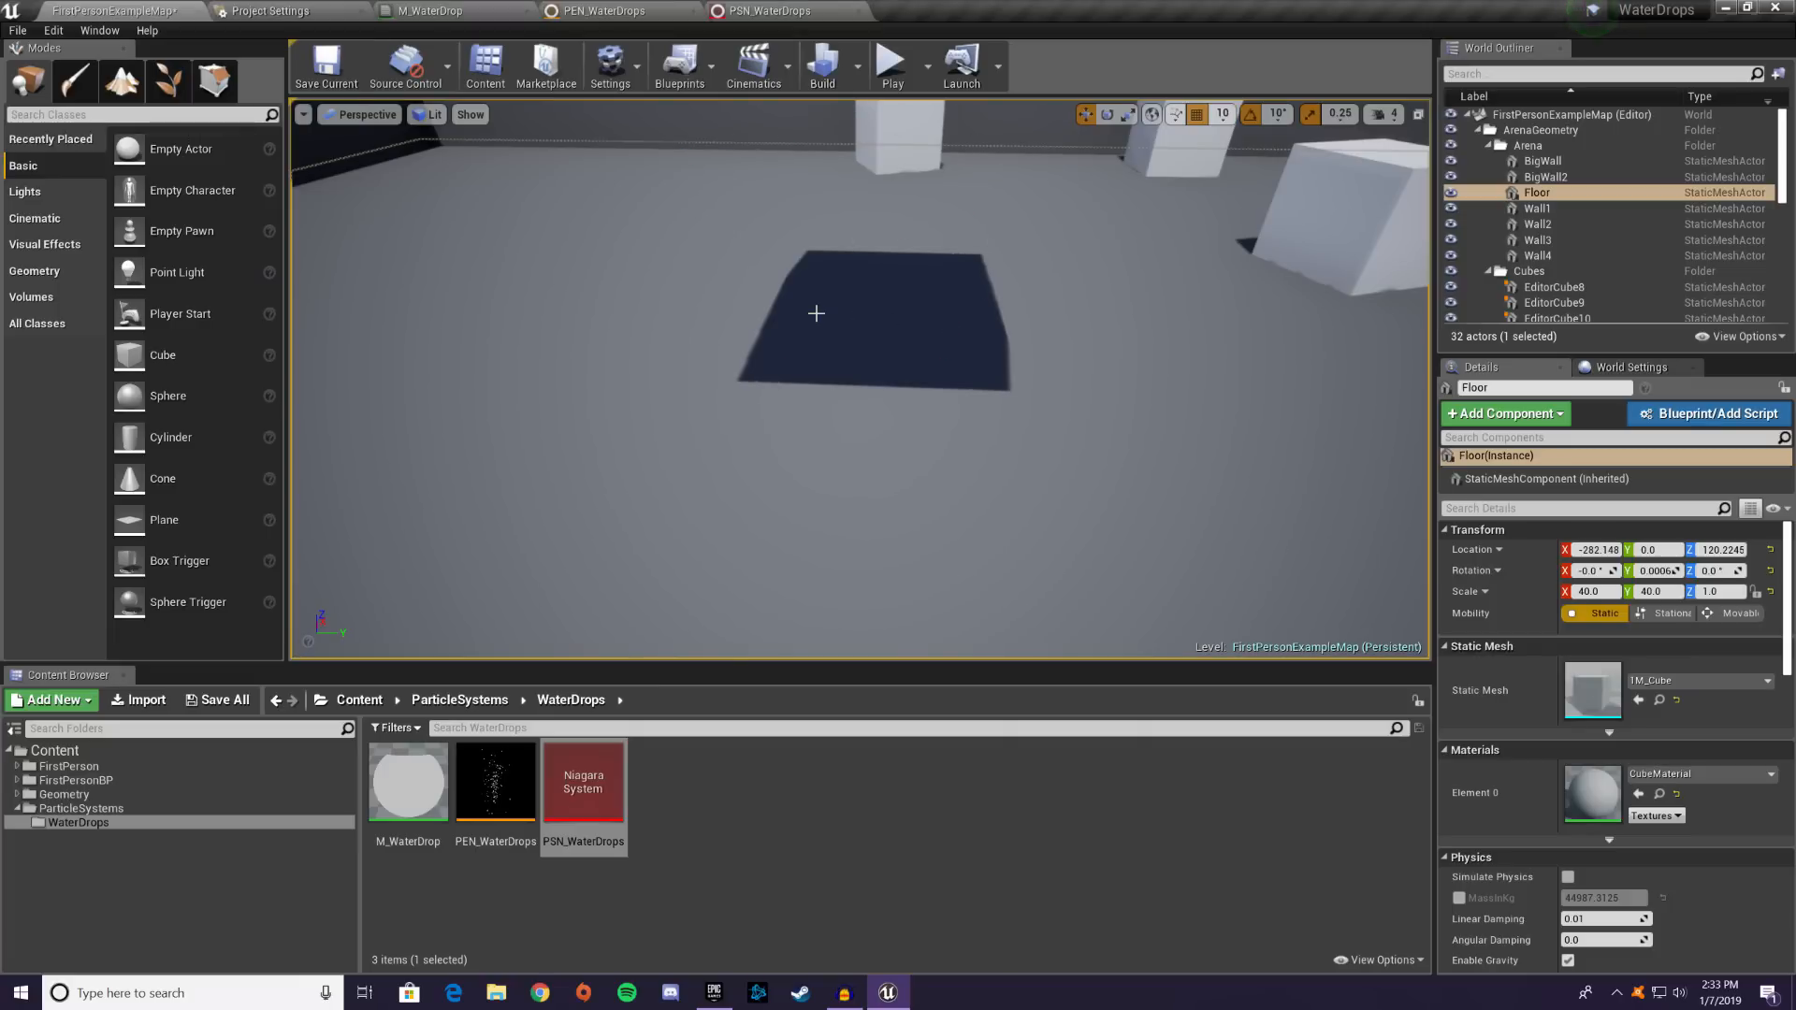
mouse_move(1004, 314)
right_down()
mouse_move(1007, 238)
mouse_move(1005, 314)
right_up()
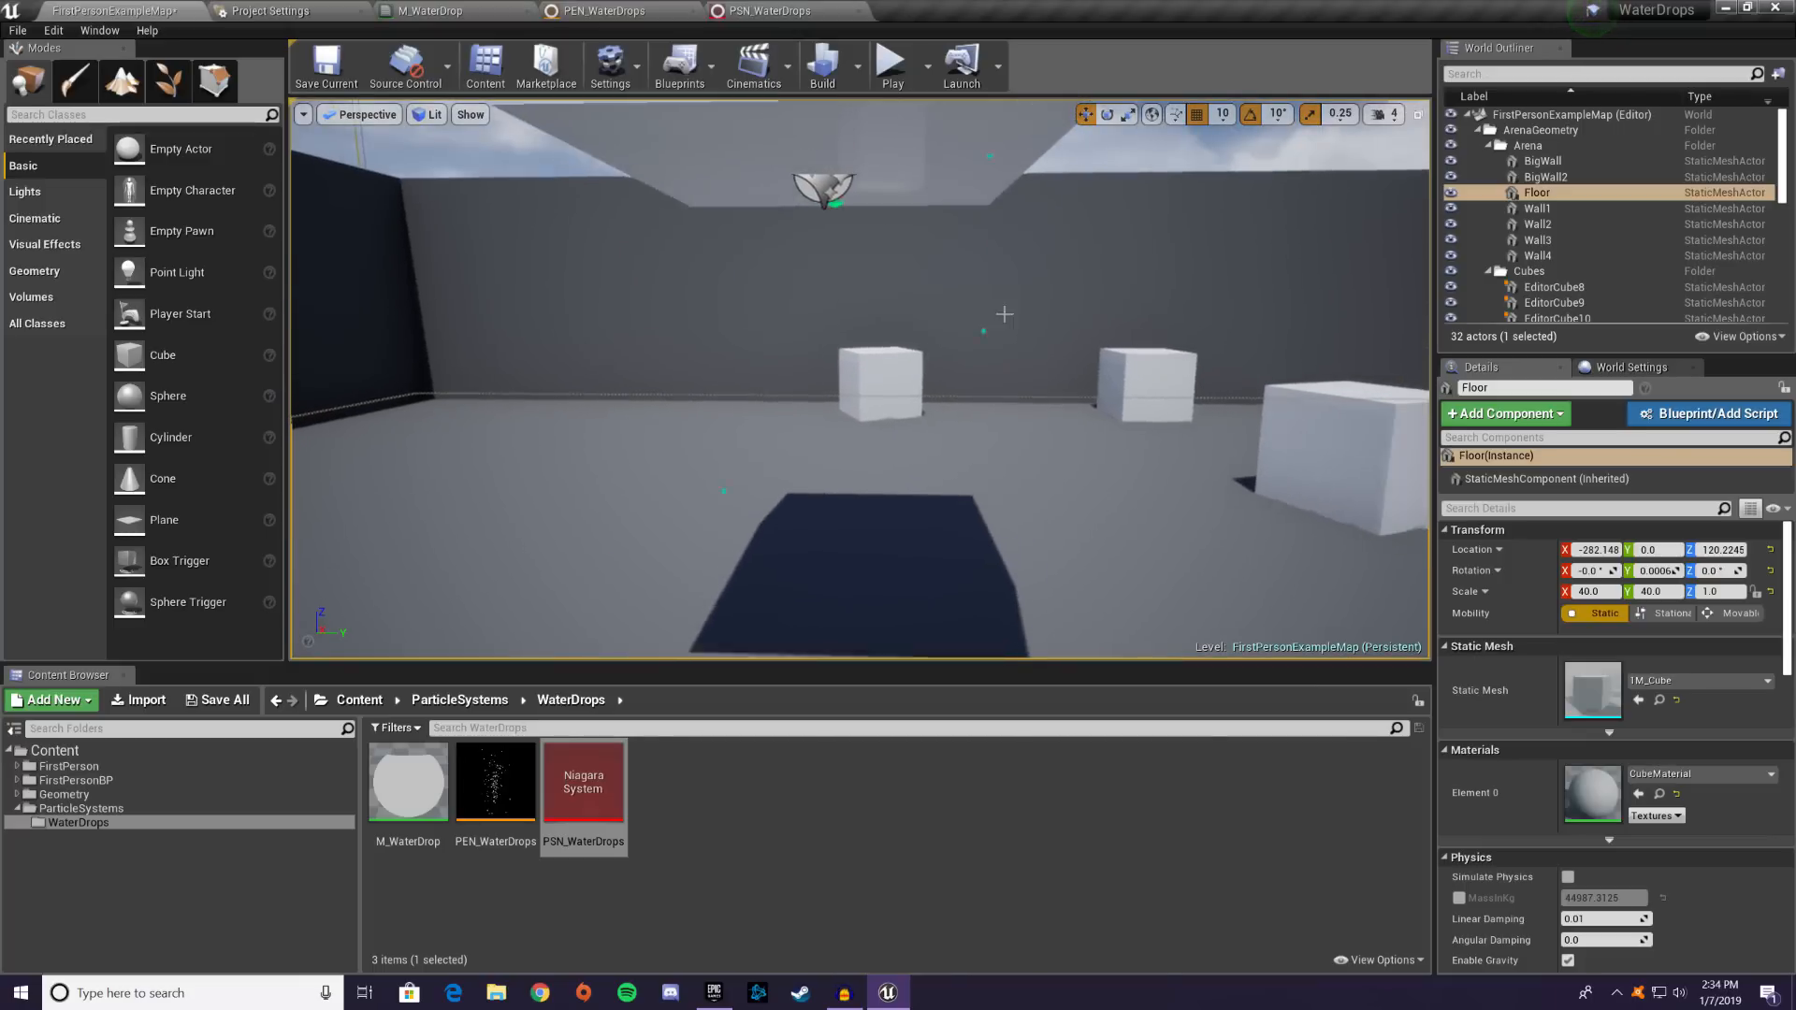
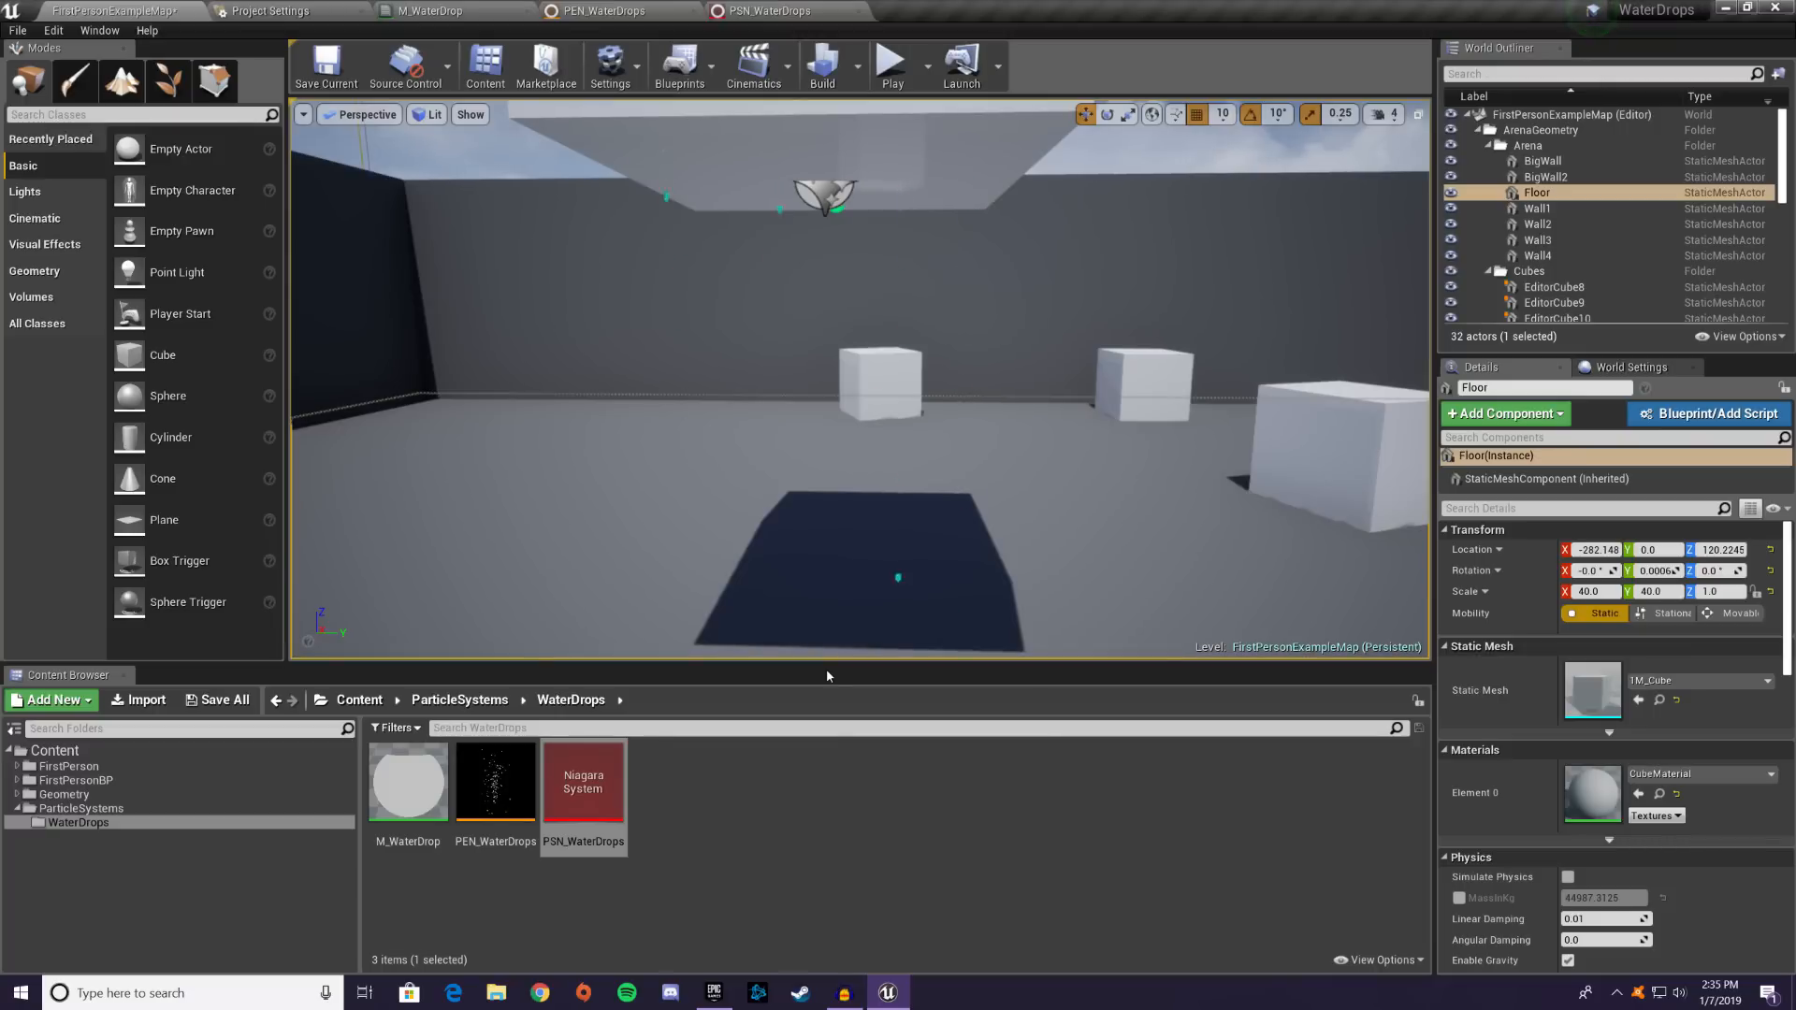
mouse_move(853, 984)
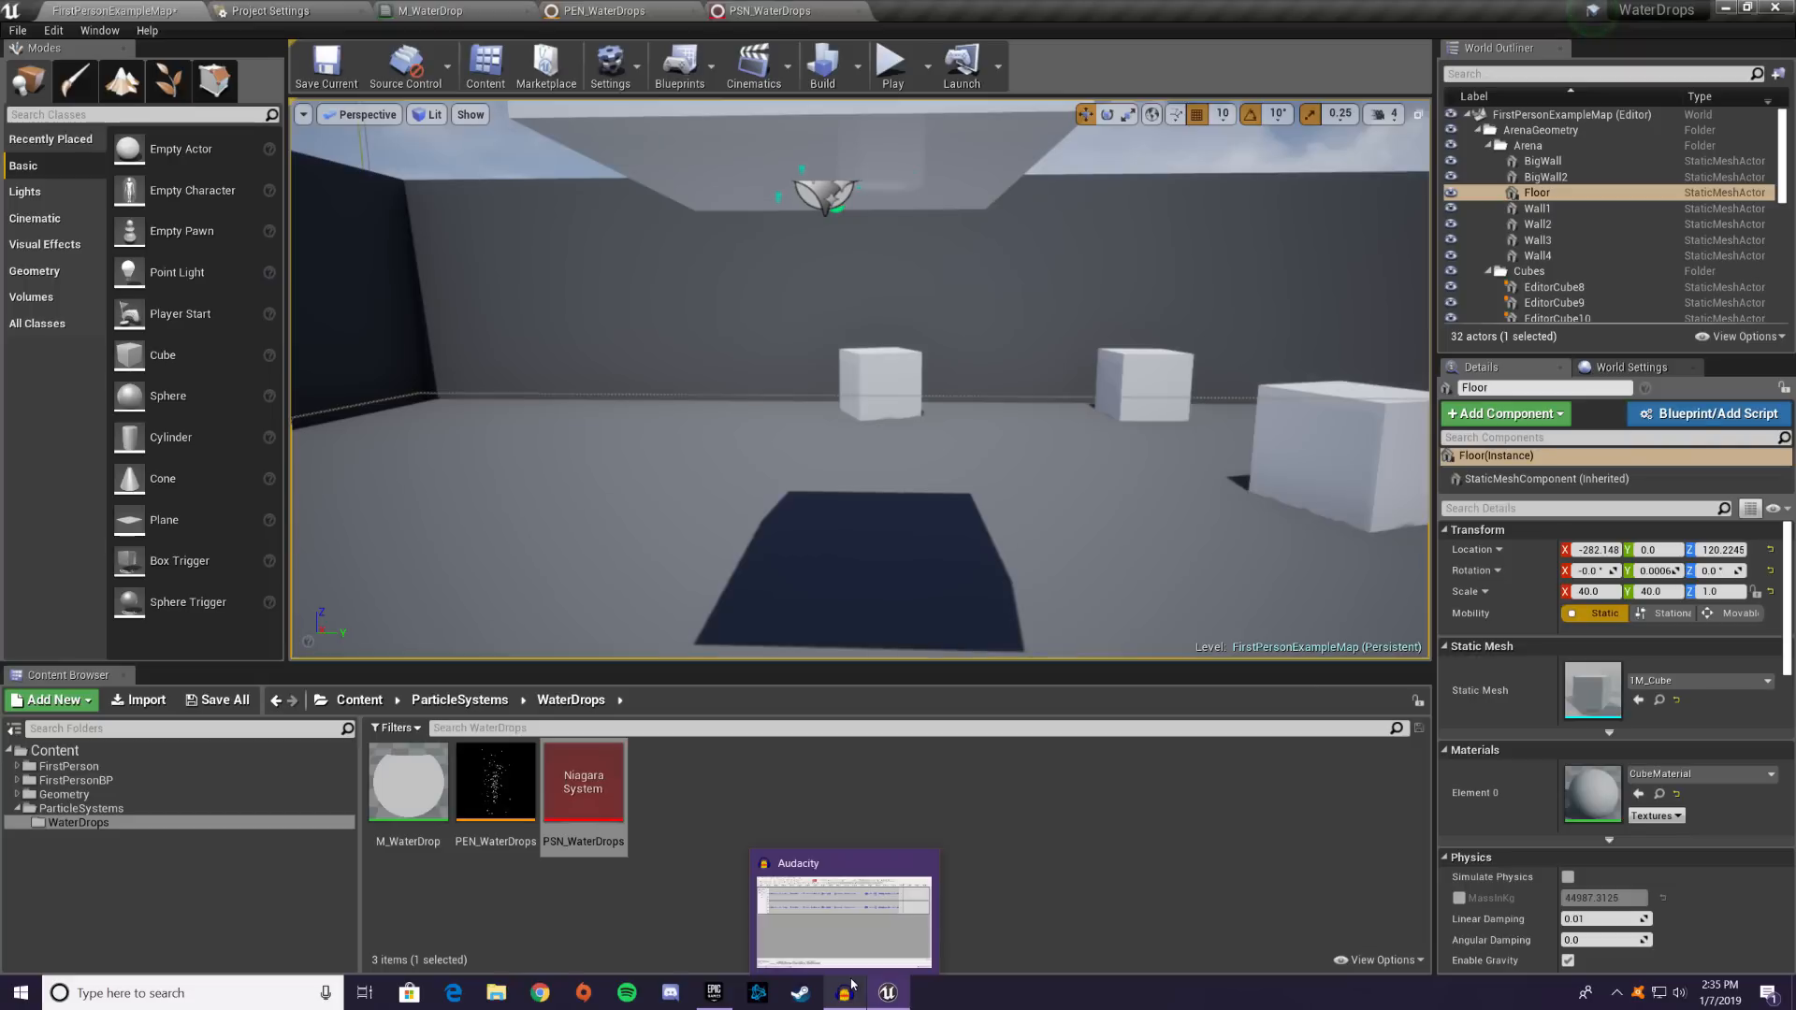